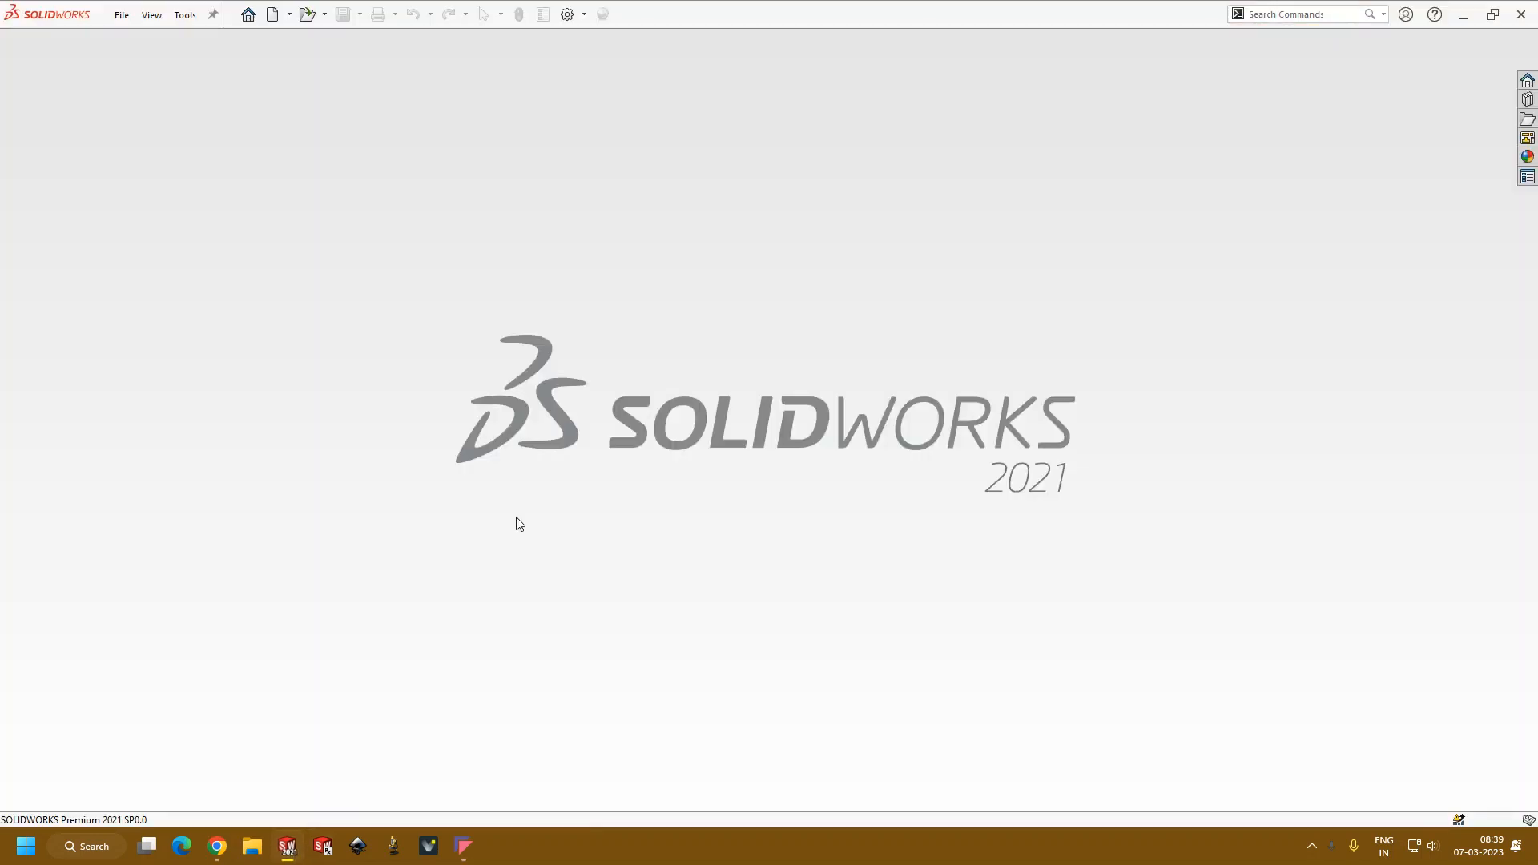
Step: Create a new part document and start a sketch on the Front Plane
{"action": "left_click", "coordinate": [272, 15]}
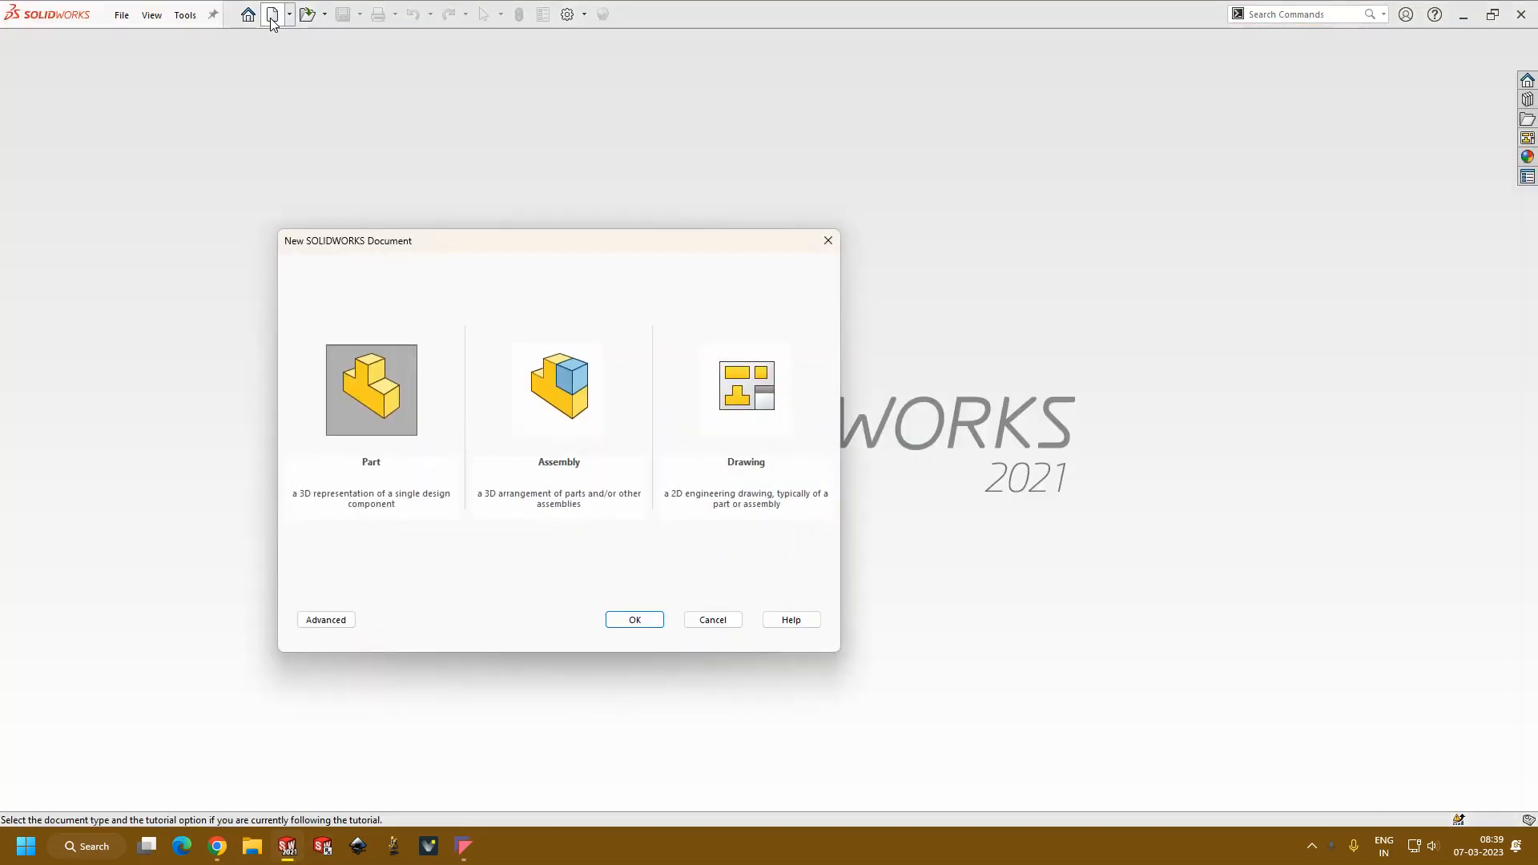
{"action": "double_click", "coordinate": [414, 396]}
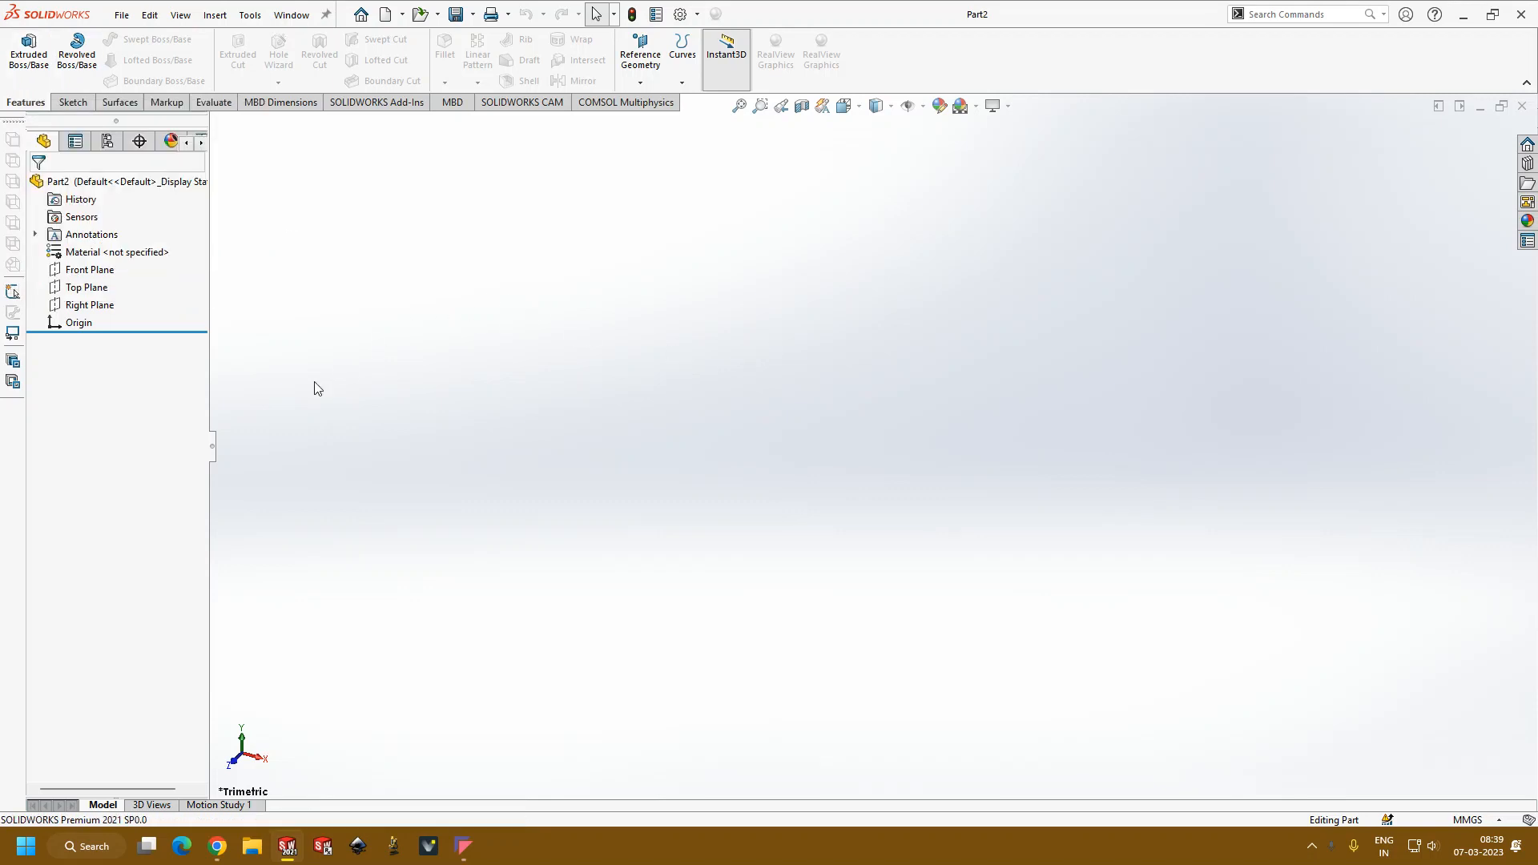
{"action": "left_click", "coordinate": [83, 275]}
{"action": "left_click", "coordinate": [507, 370]}
{"action": "left_click", "coordinate": [84, 274]}
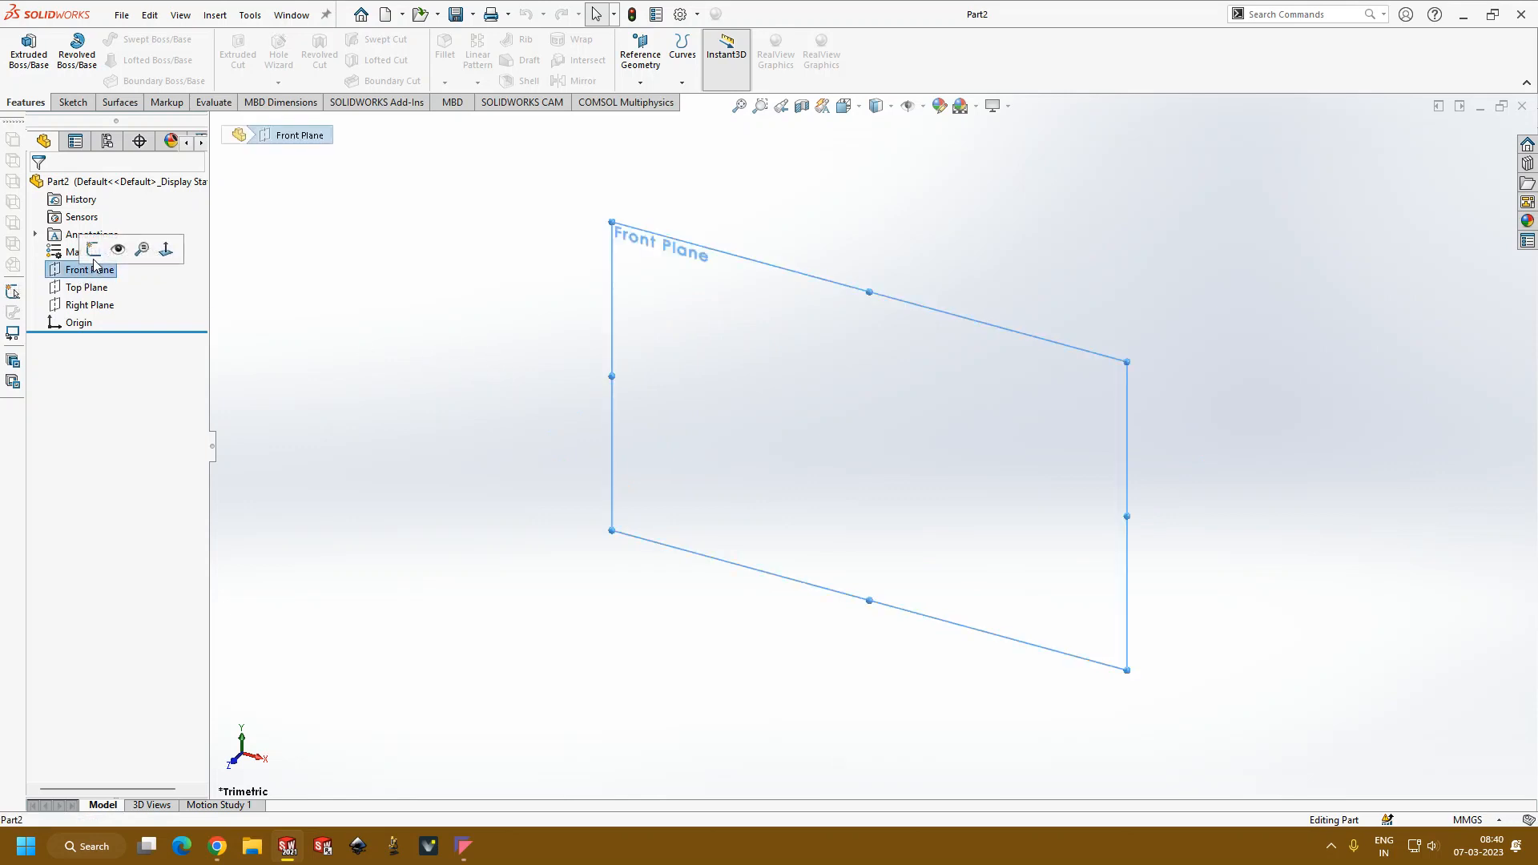
{"action": "left_click", "coordinate": [93, 252]}
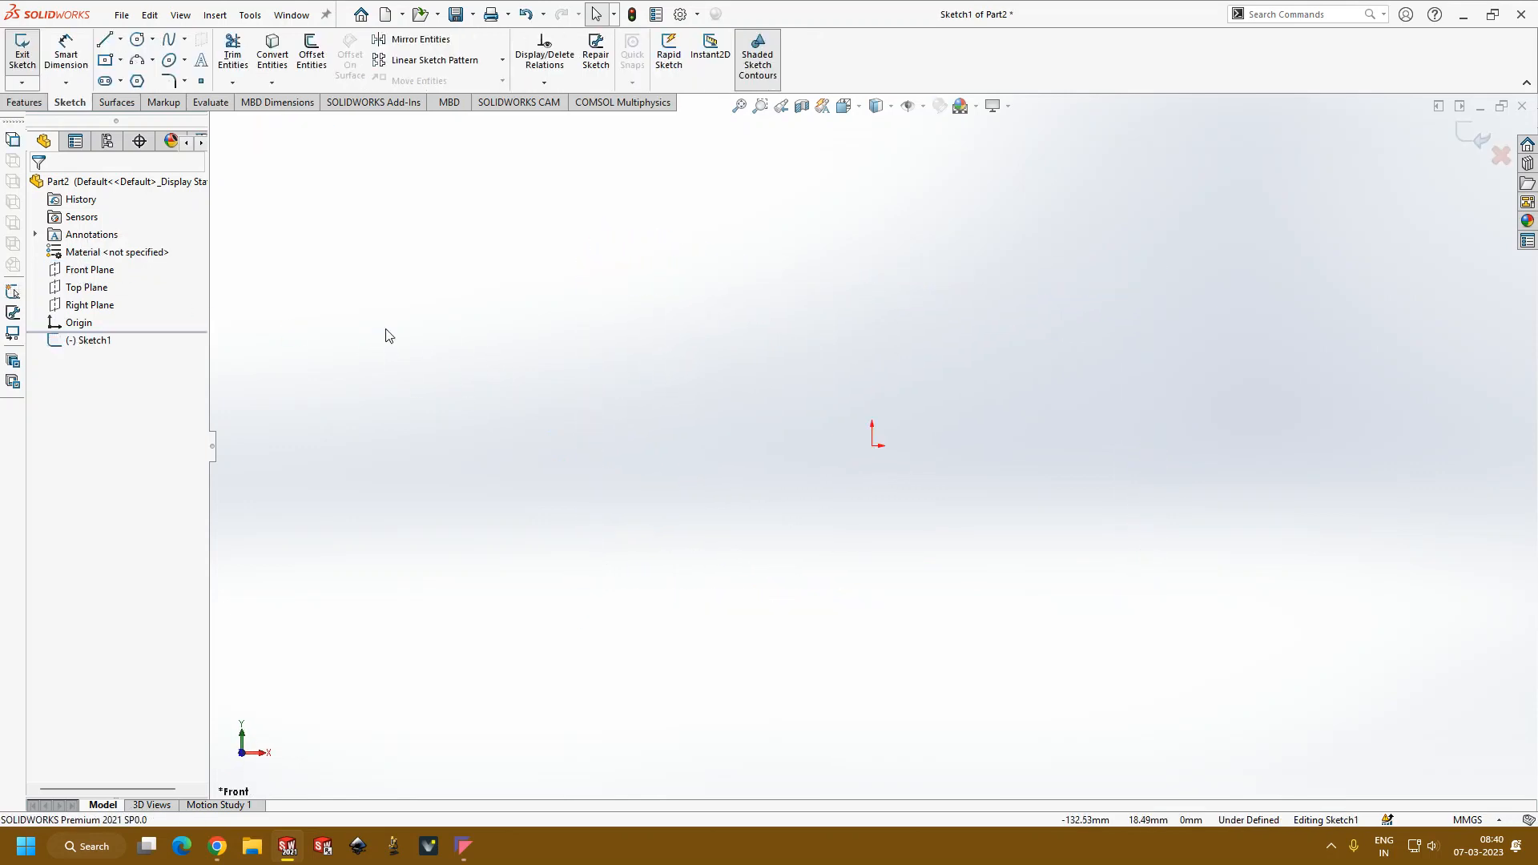
Step: Sketch a center rectangle about 84 by 87 mm centred on the origin and exit the sketch
{"action": "left_click", "coordinate": [118, 64]}
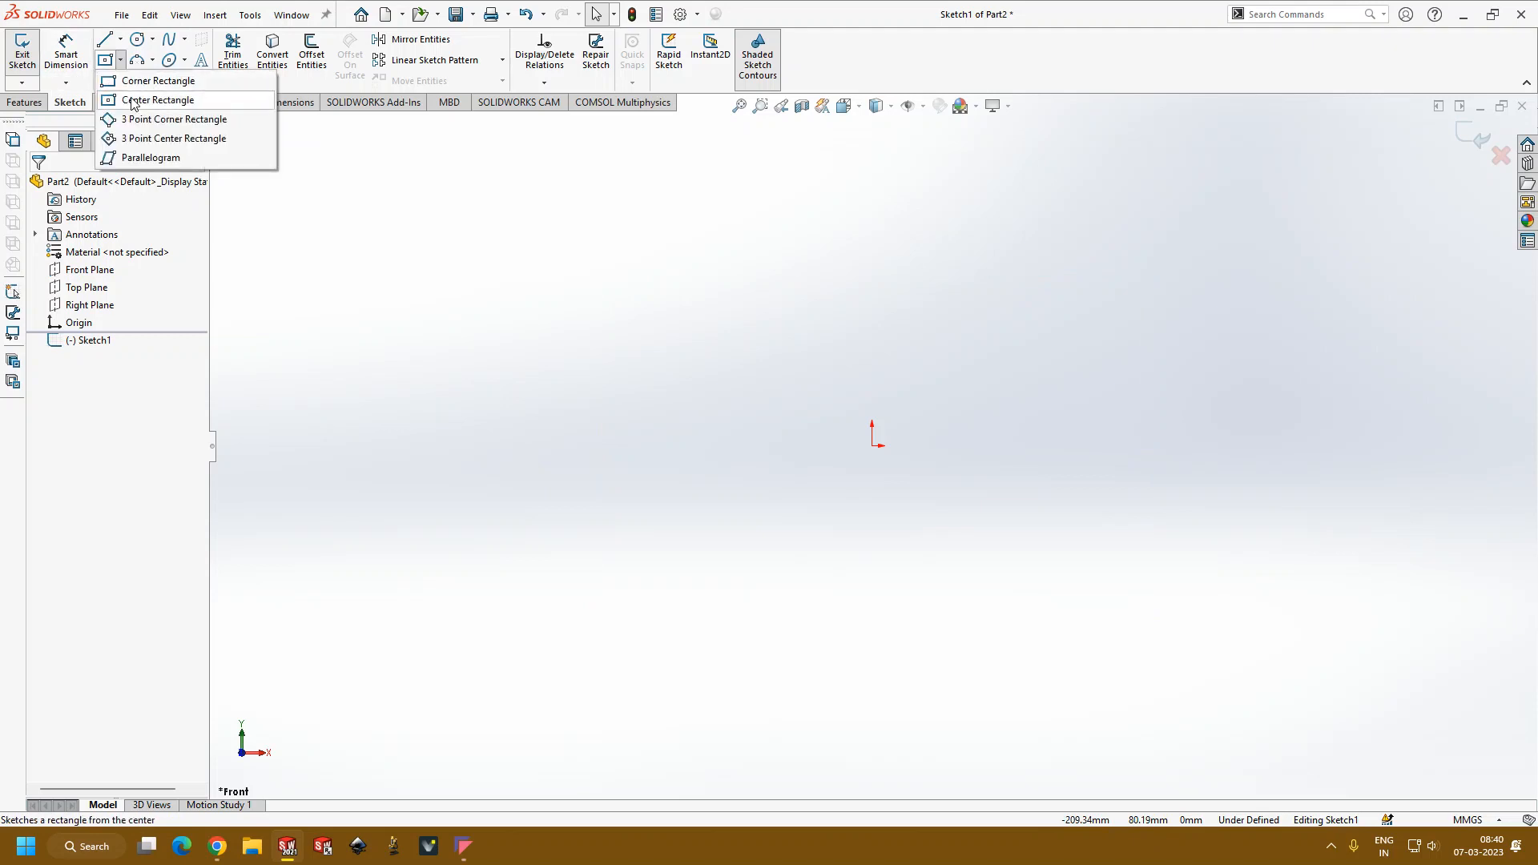
{"action": "left_click", "coordinate": [134, 98]}
{"action": "left_click", "coordinate": [872, 446]}
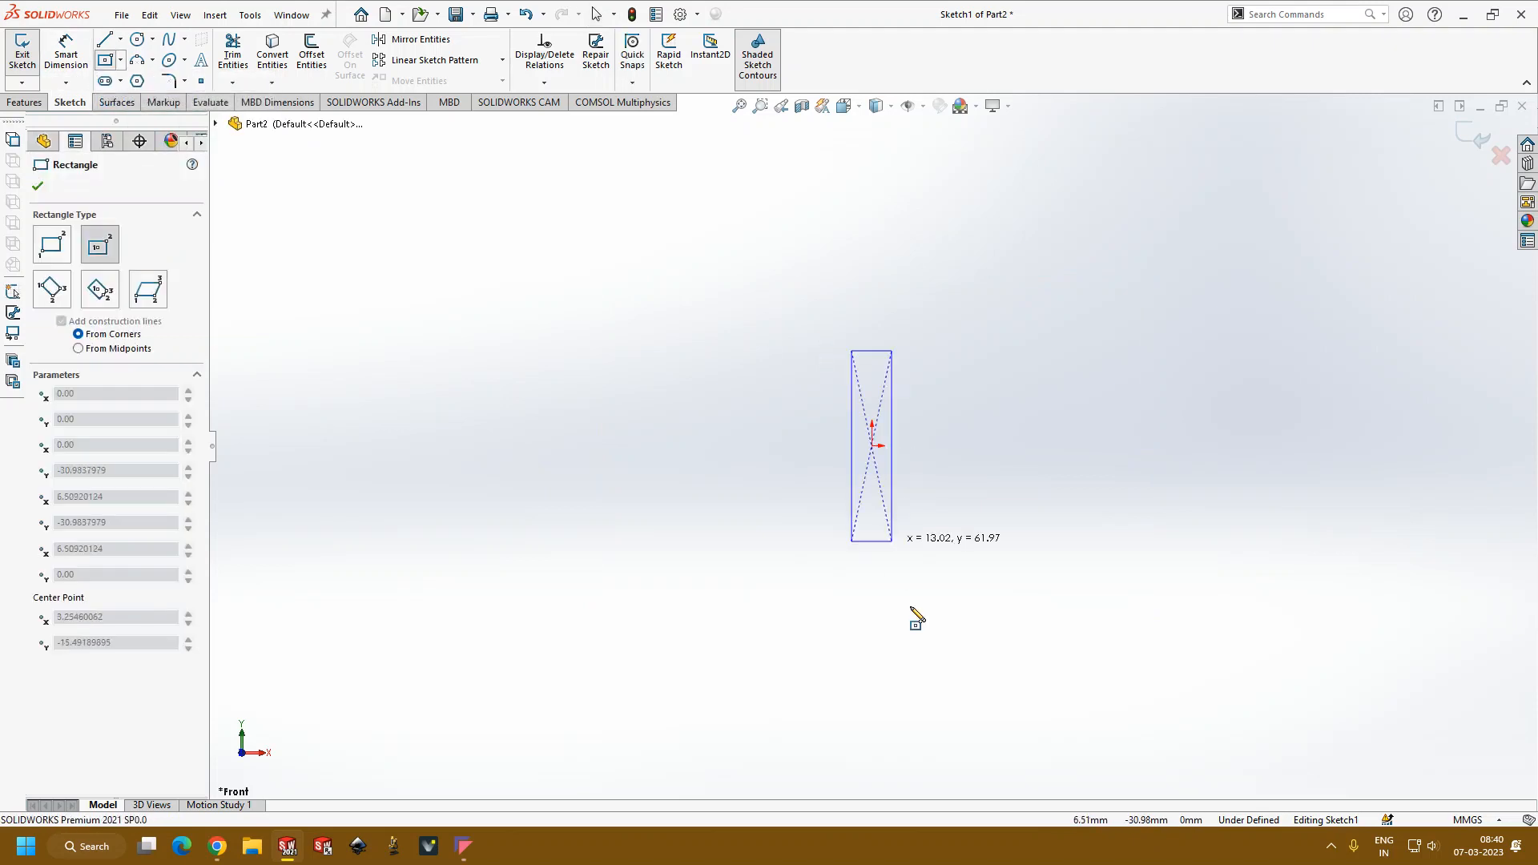
{"action": "left_click", "coordinate": [1001, 580]}
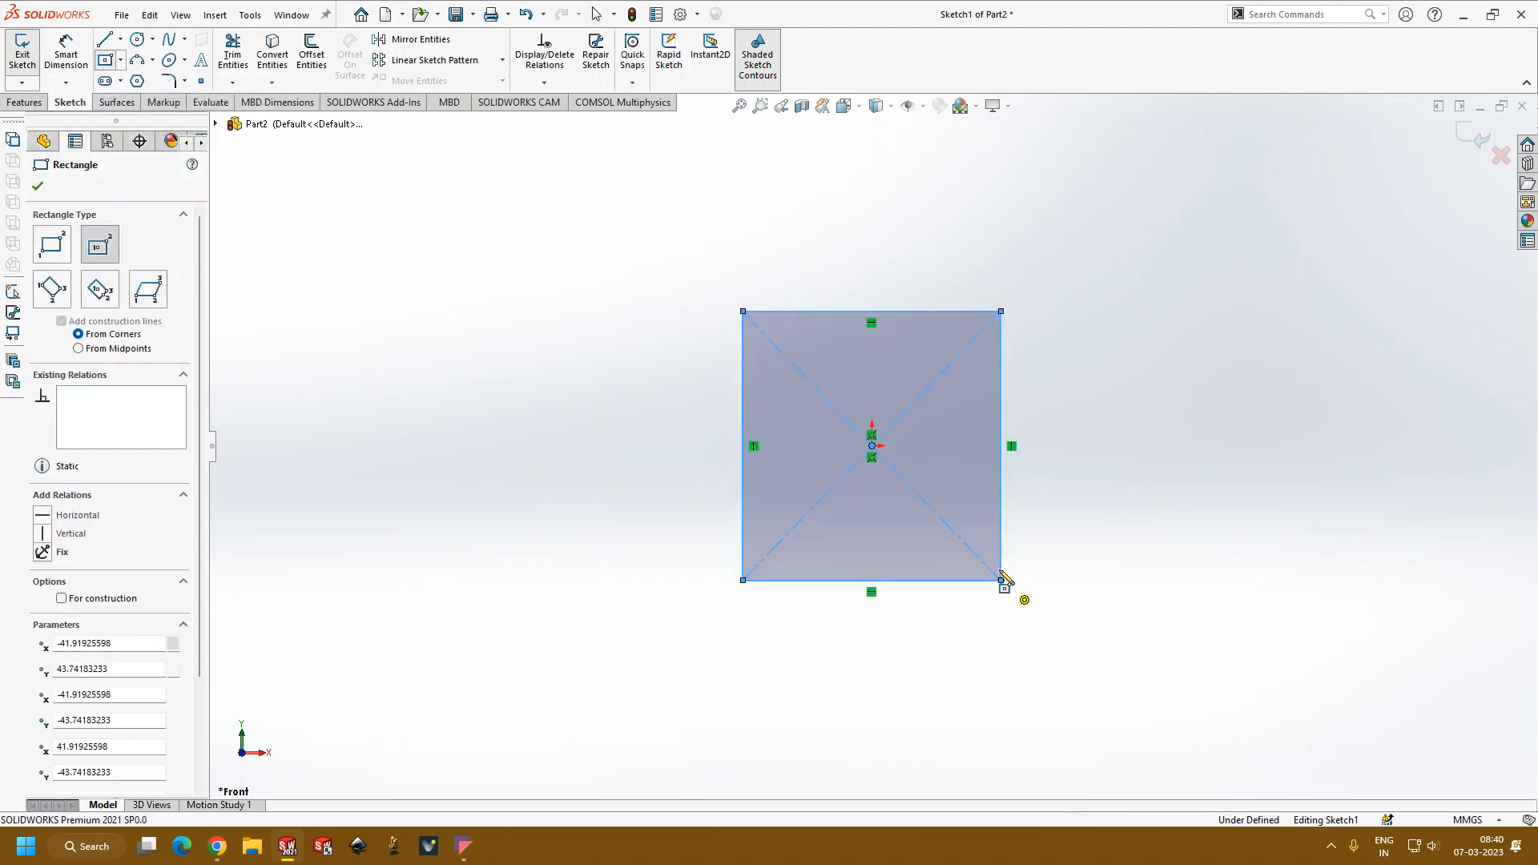
{"action": "left_click", "coordinate": [37, 186]}
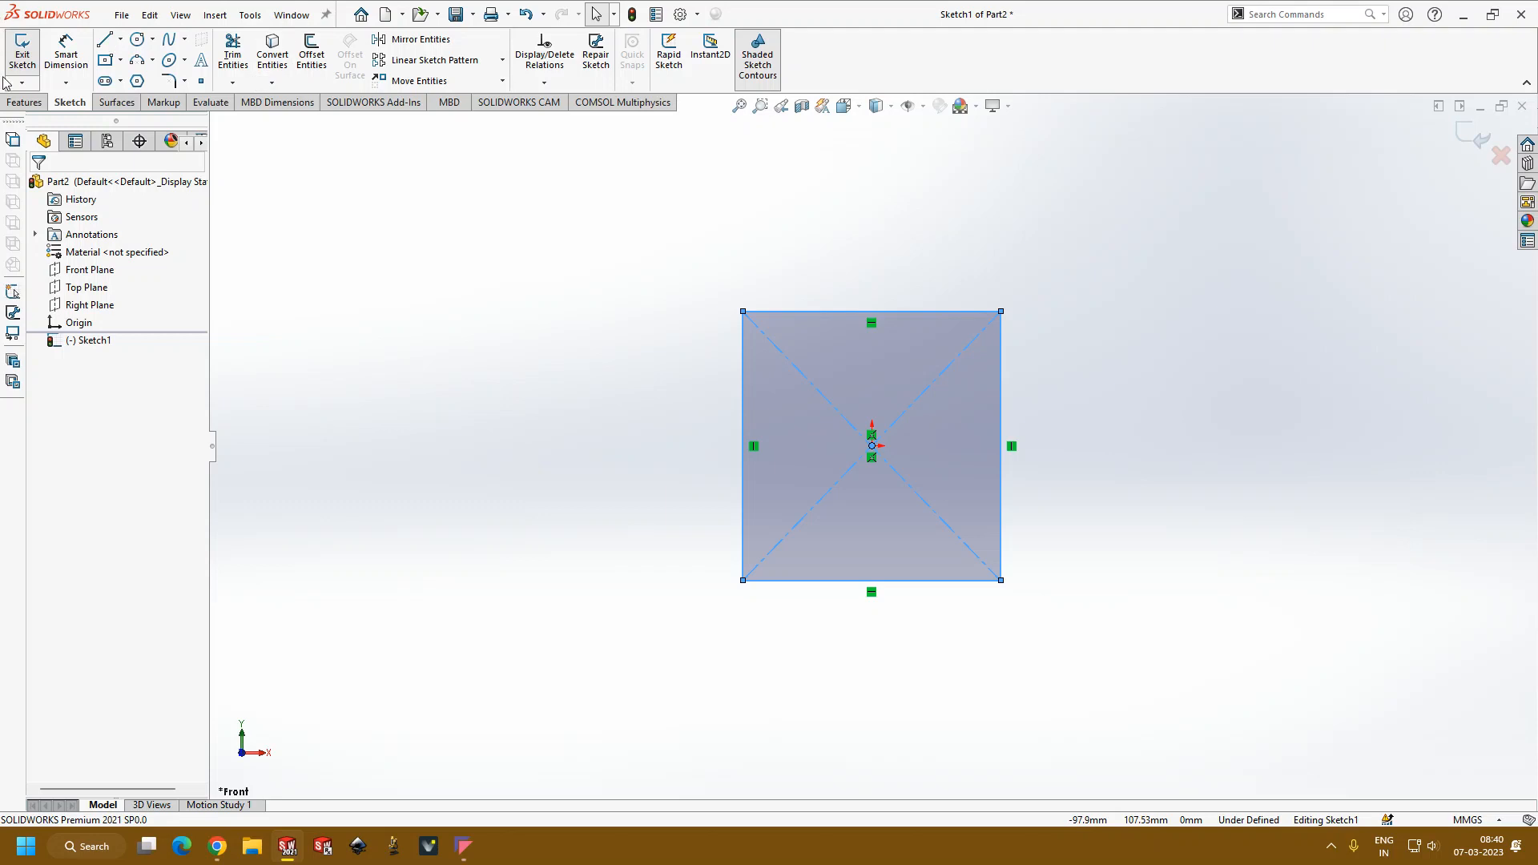
{"action": "left_click", "coordinate": [23, 55]}
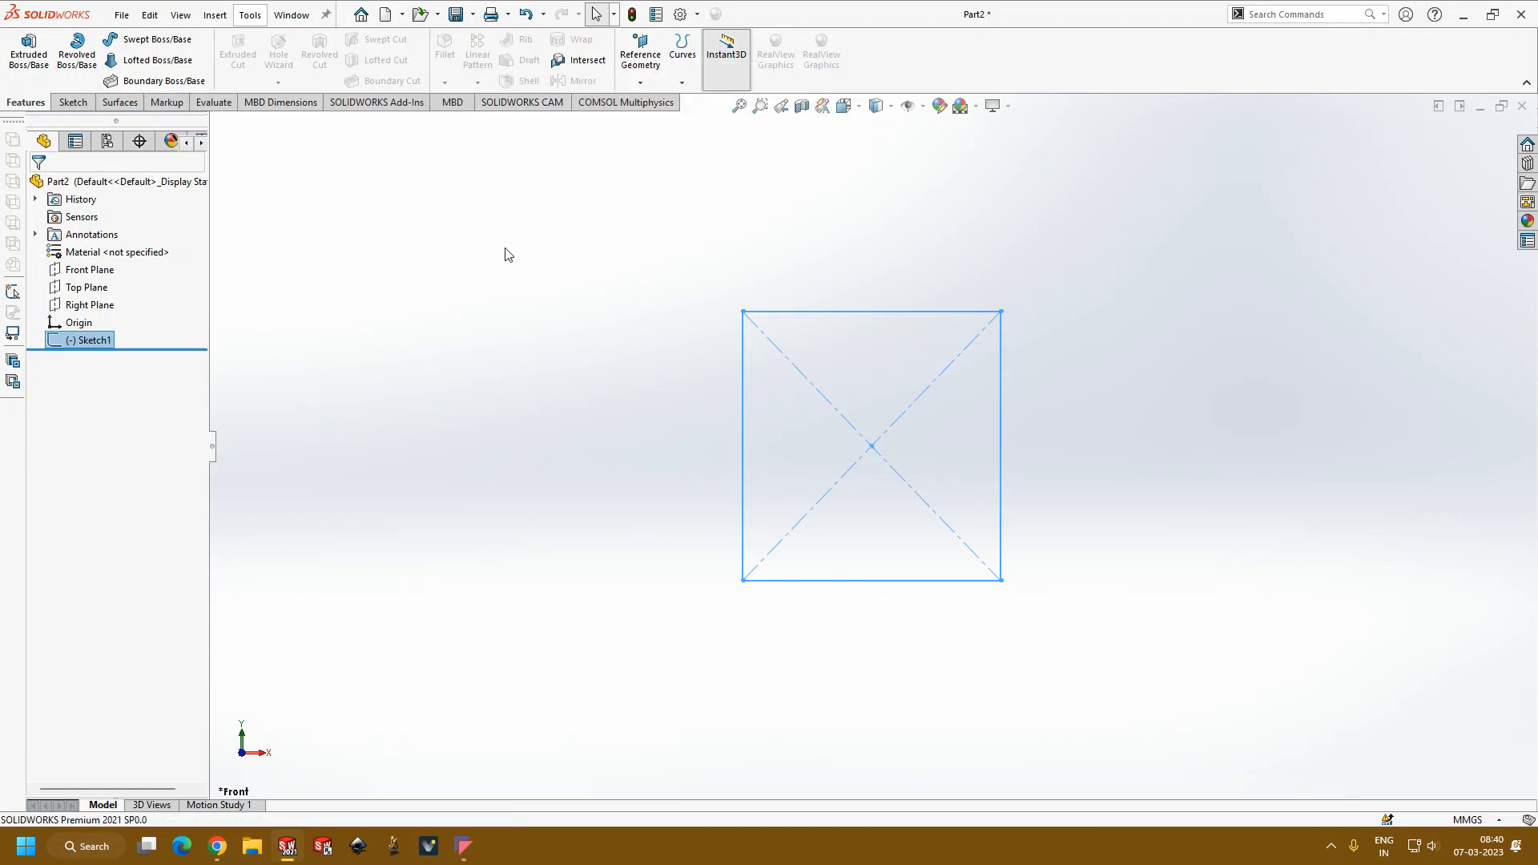
{"action": "left_click", "coordinate": [30, 62]}
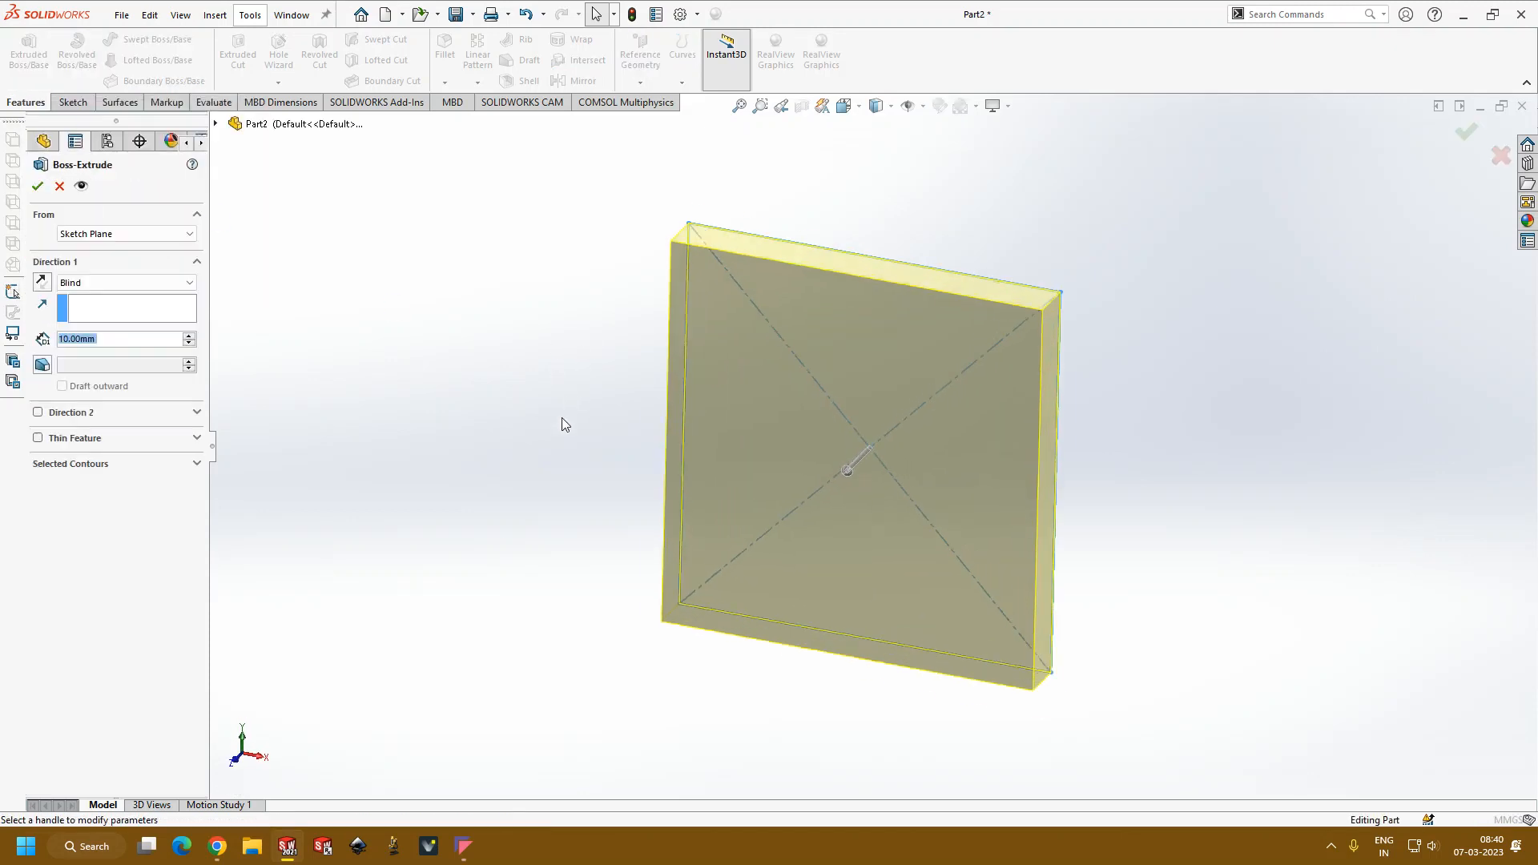
{"action": "middle_click_drag", "start_coordinate": [407, 599], "coordinate": [656, 331]}
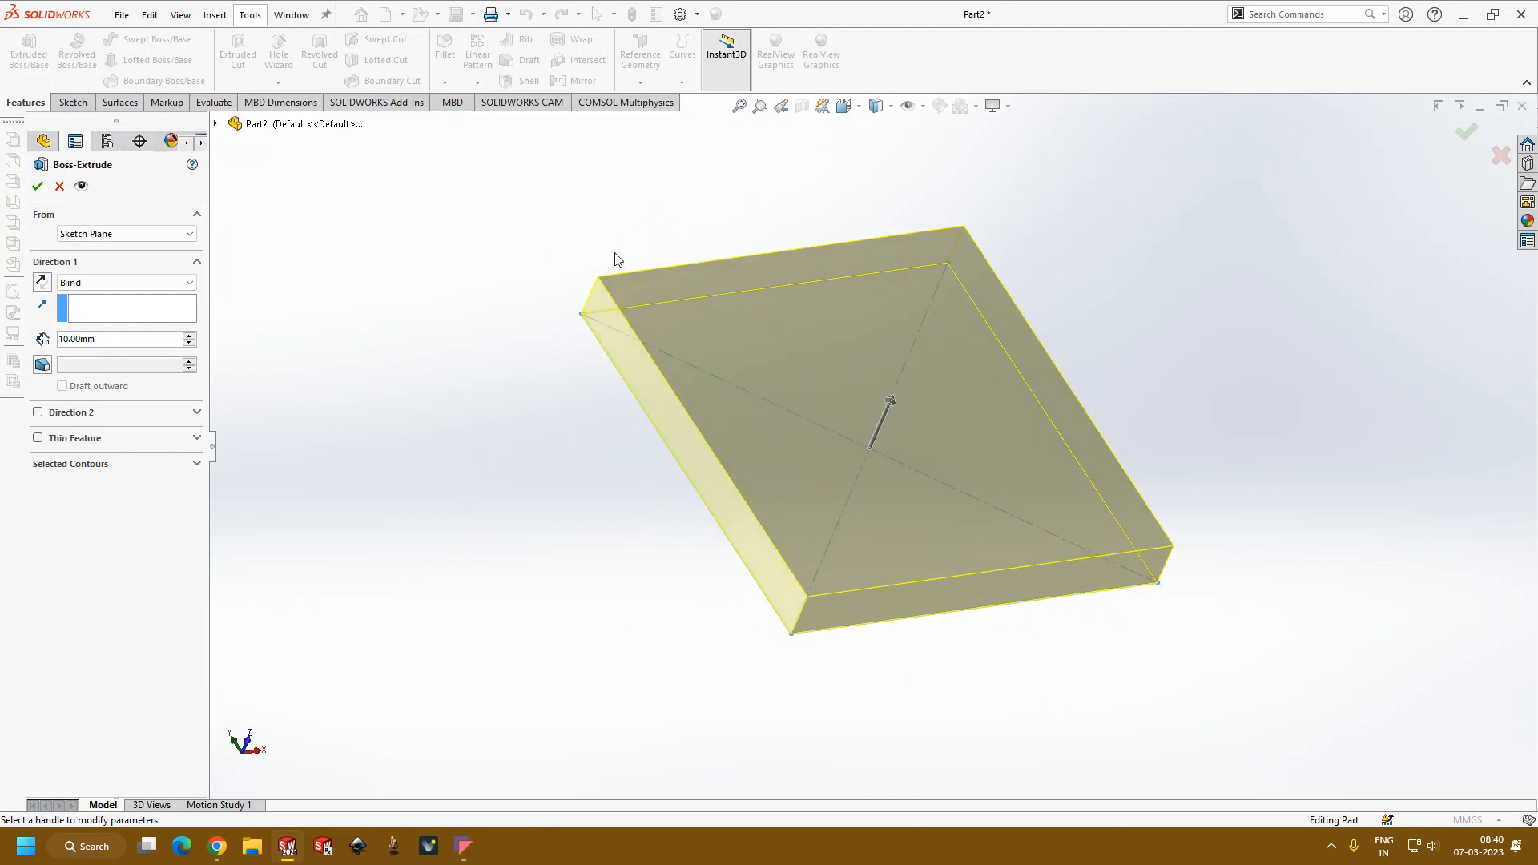
{"action": "left_click", "coordinate": [215, 123]}
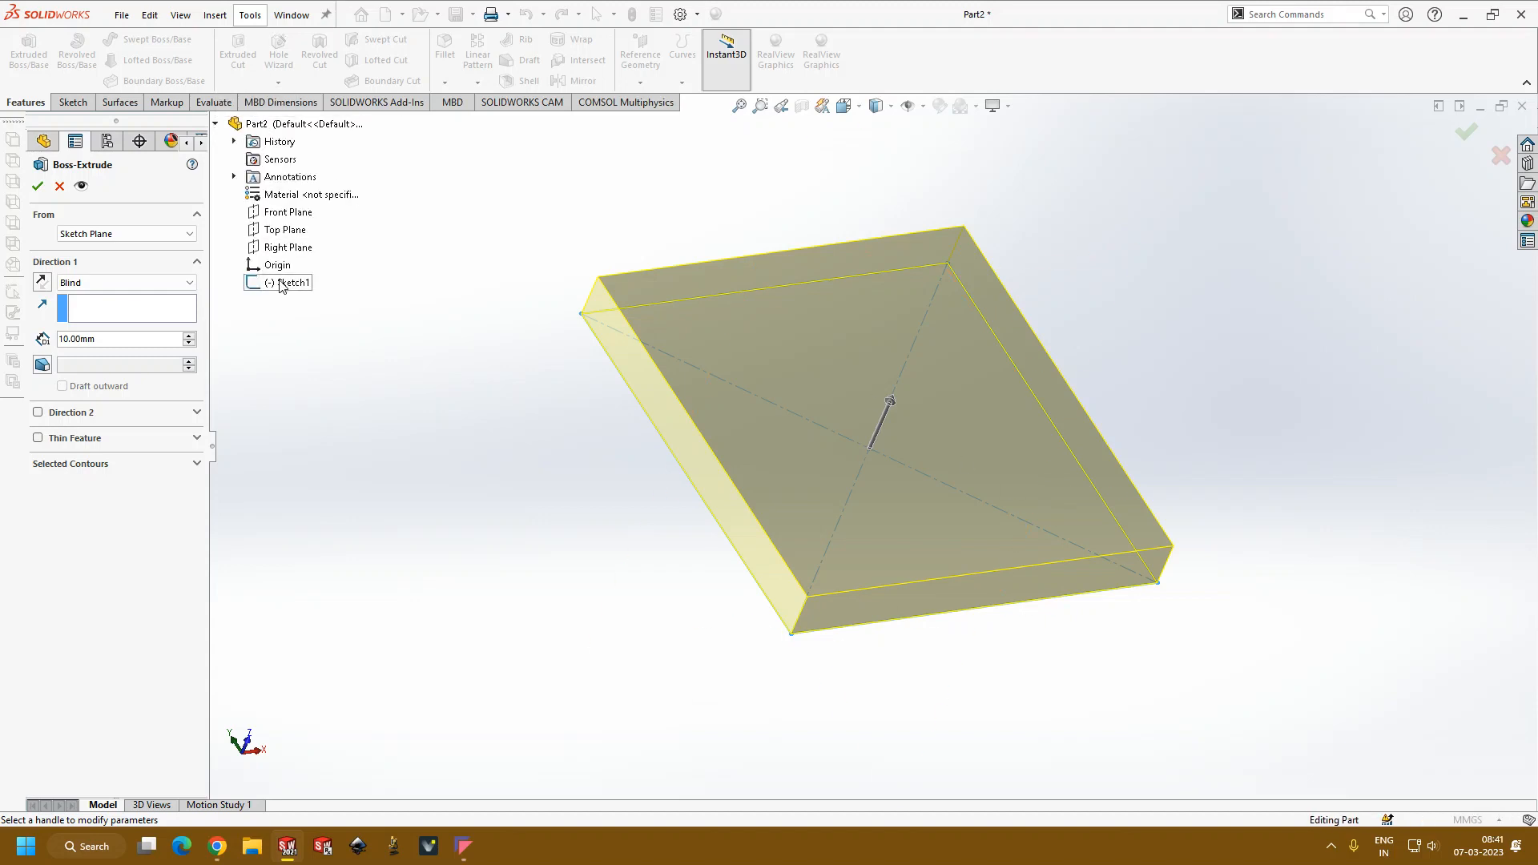
{"action": "left_click", "coordinate": [215, 124]}
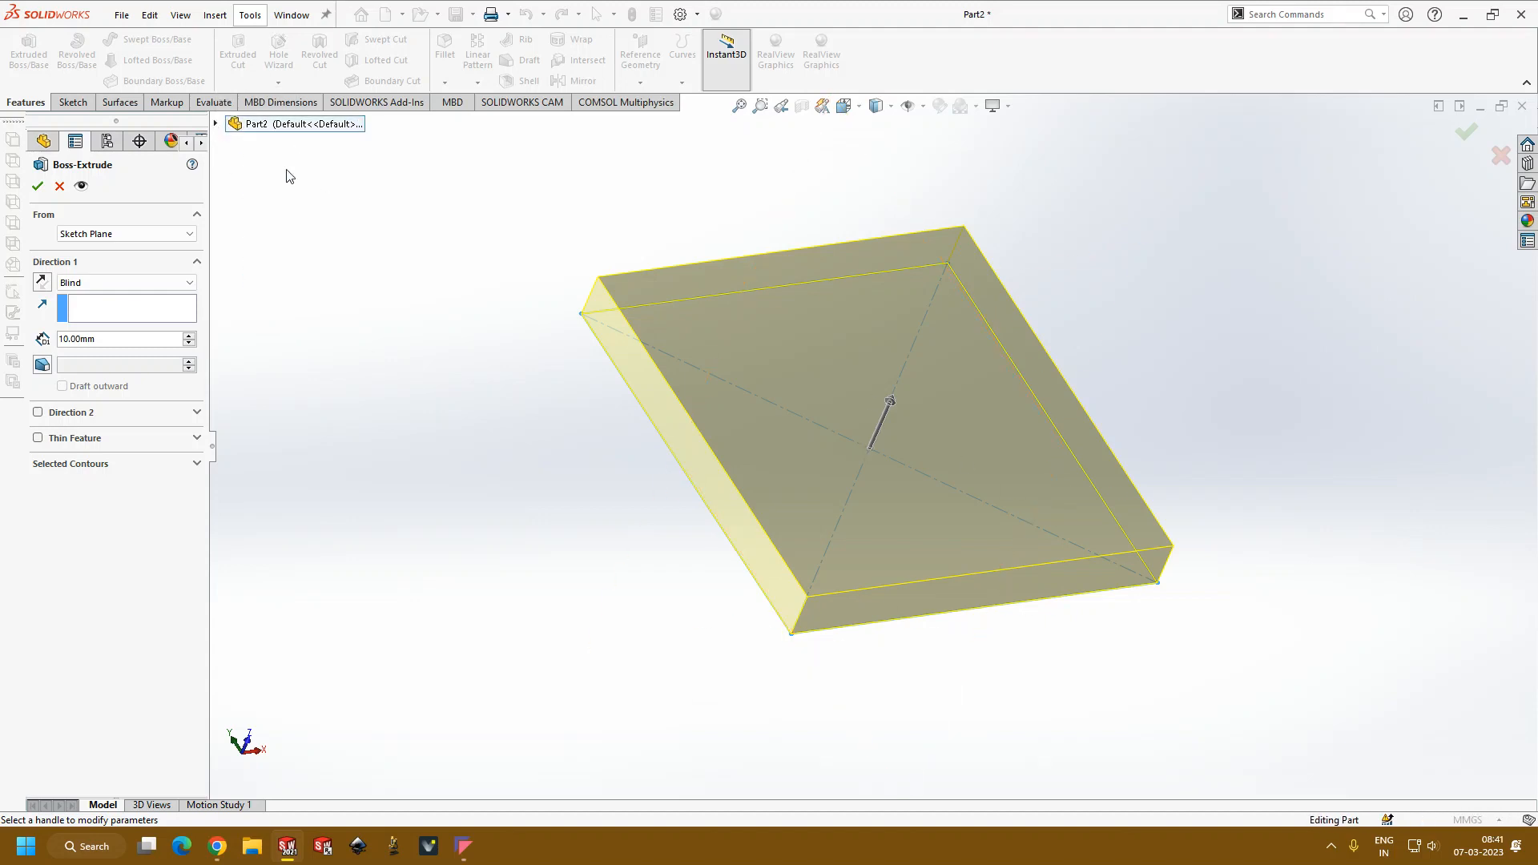
{"action": "left_click", "coordinate": [195, 439]}
{"action": "left_click", "coordinate": [197, 441]}
{"action": "left_click", "coordinate": [194, 465]}
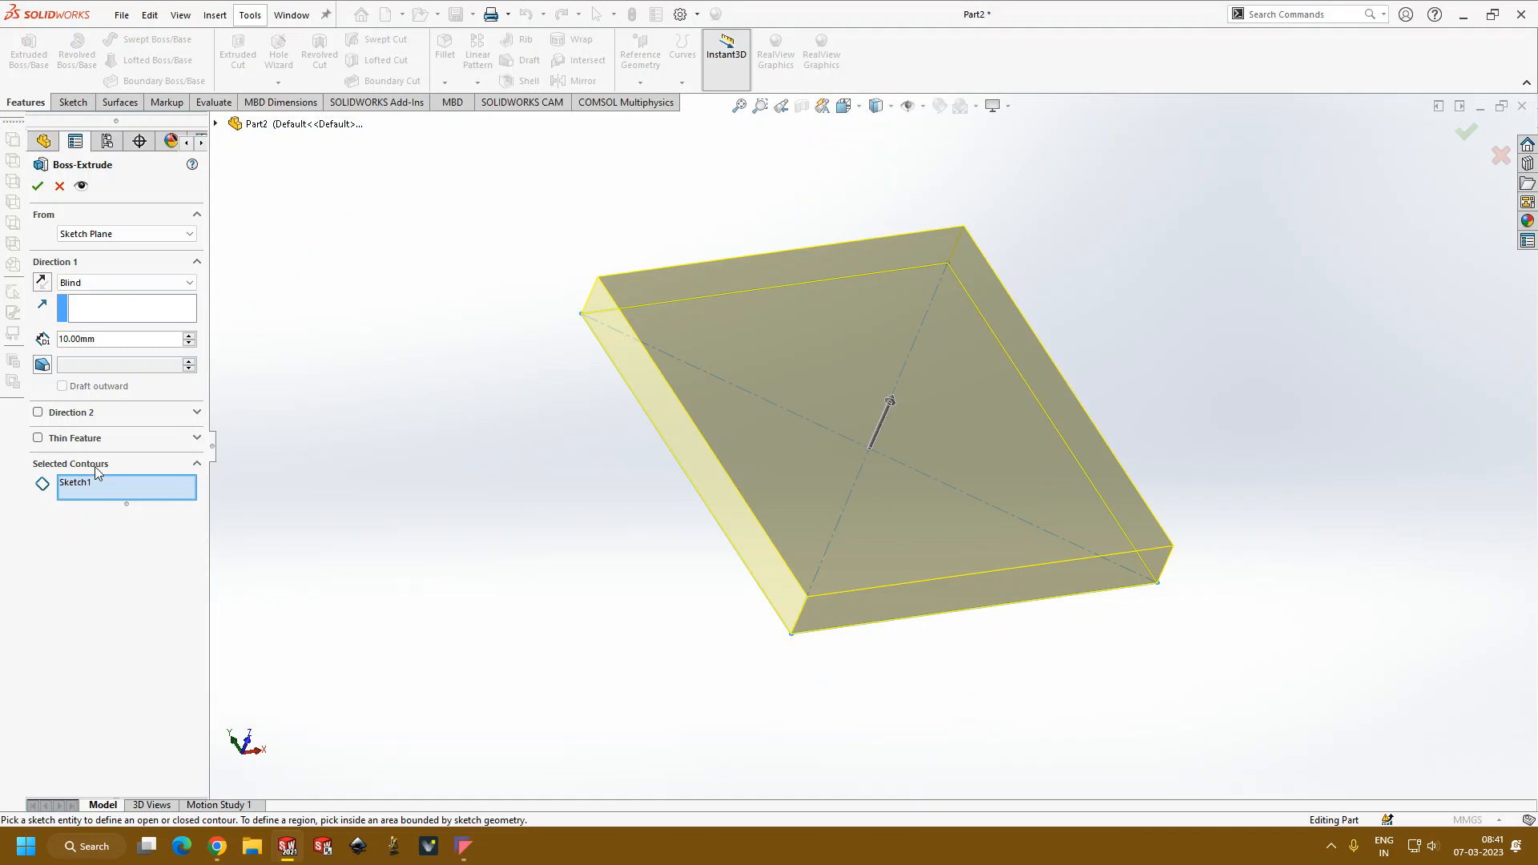
{"action": "right_click", "coordinate": [89, 487]}
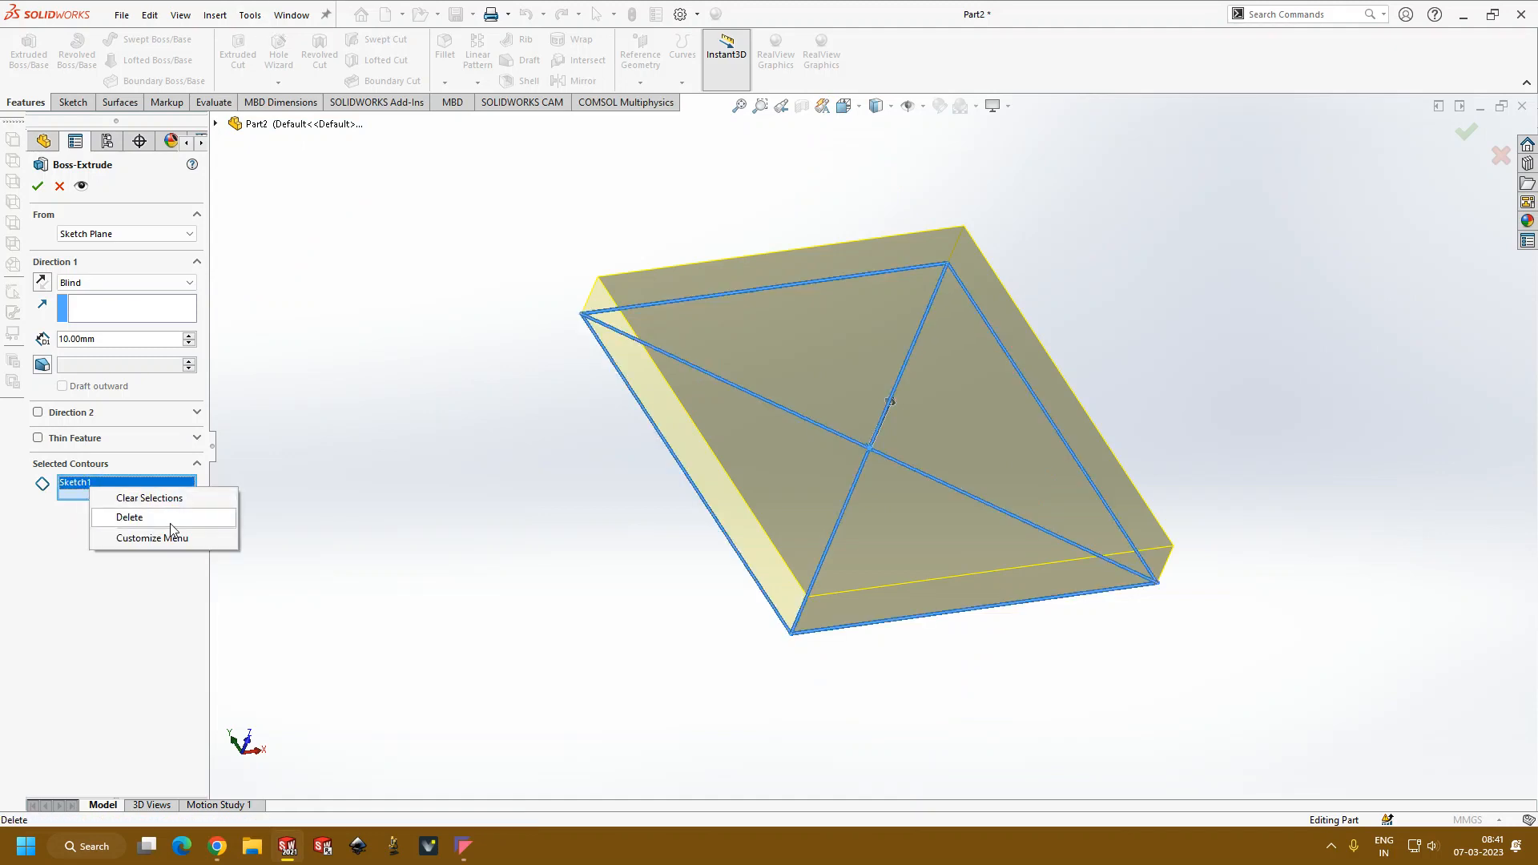
{"action": "left_click", "coordinate": [160, 519]}
{"action": "left_click", "coordinate": [128, 487]}
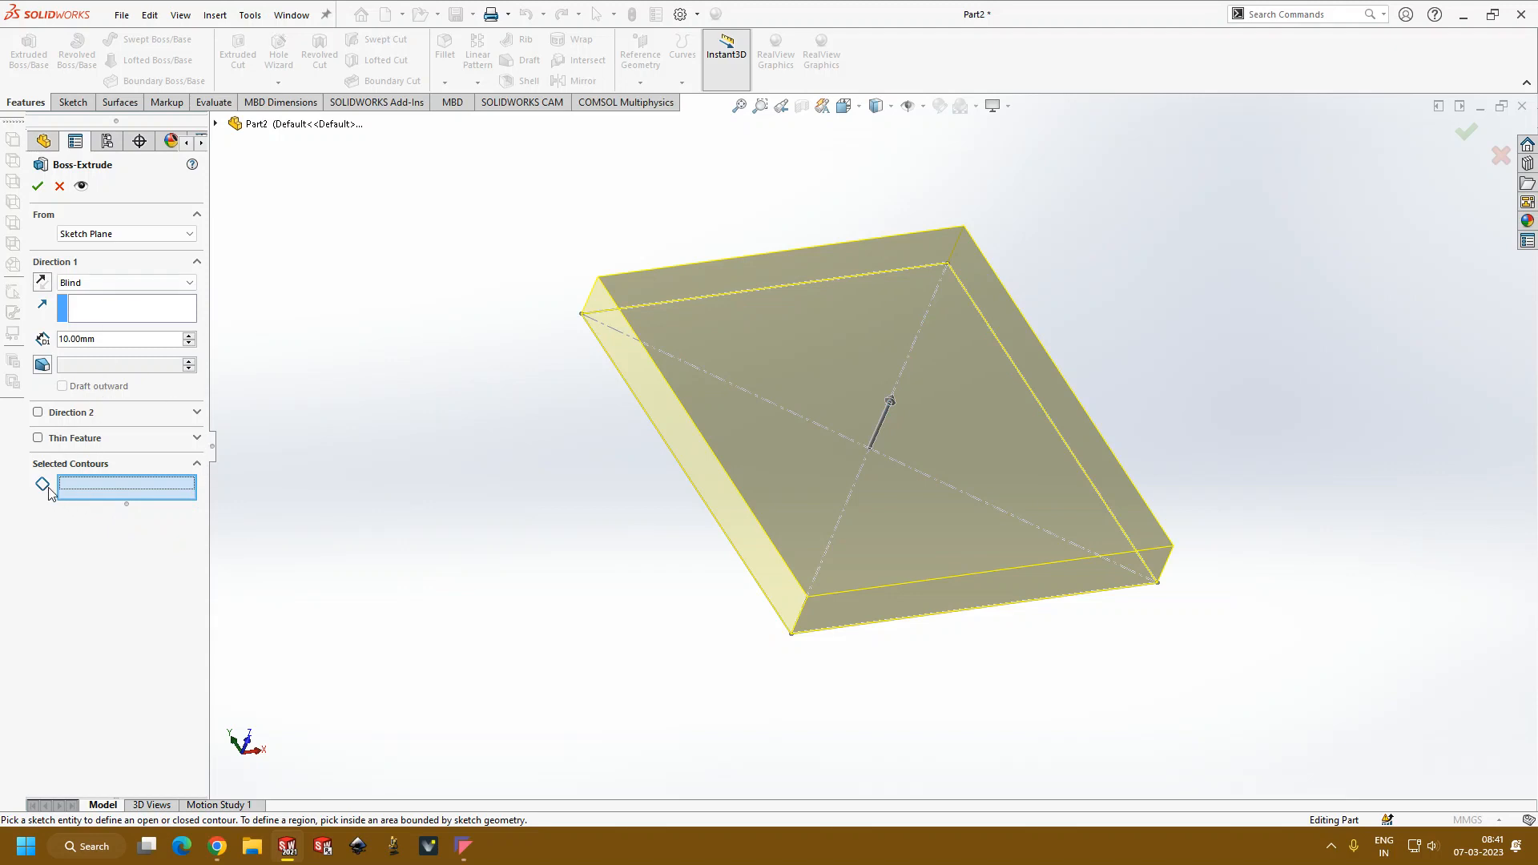
{"action": "left_click", "coordinate": [809, 509]}
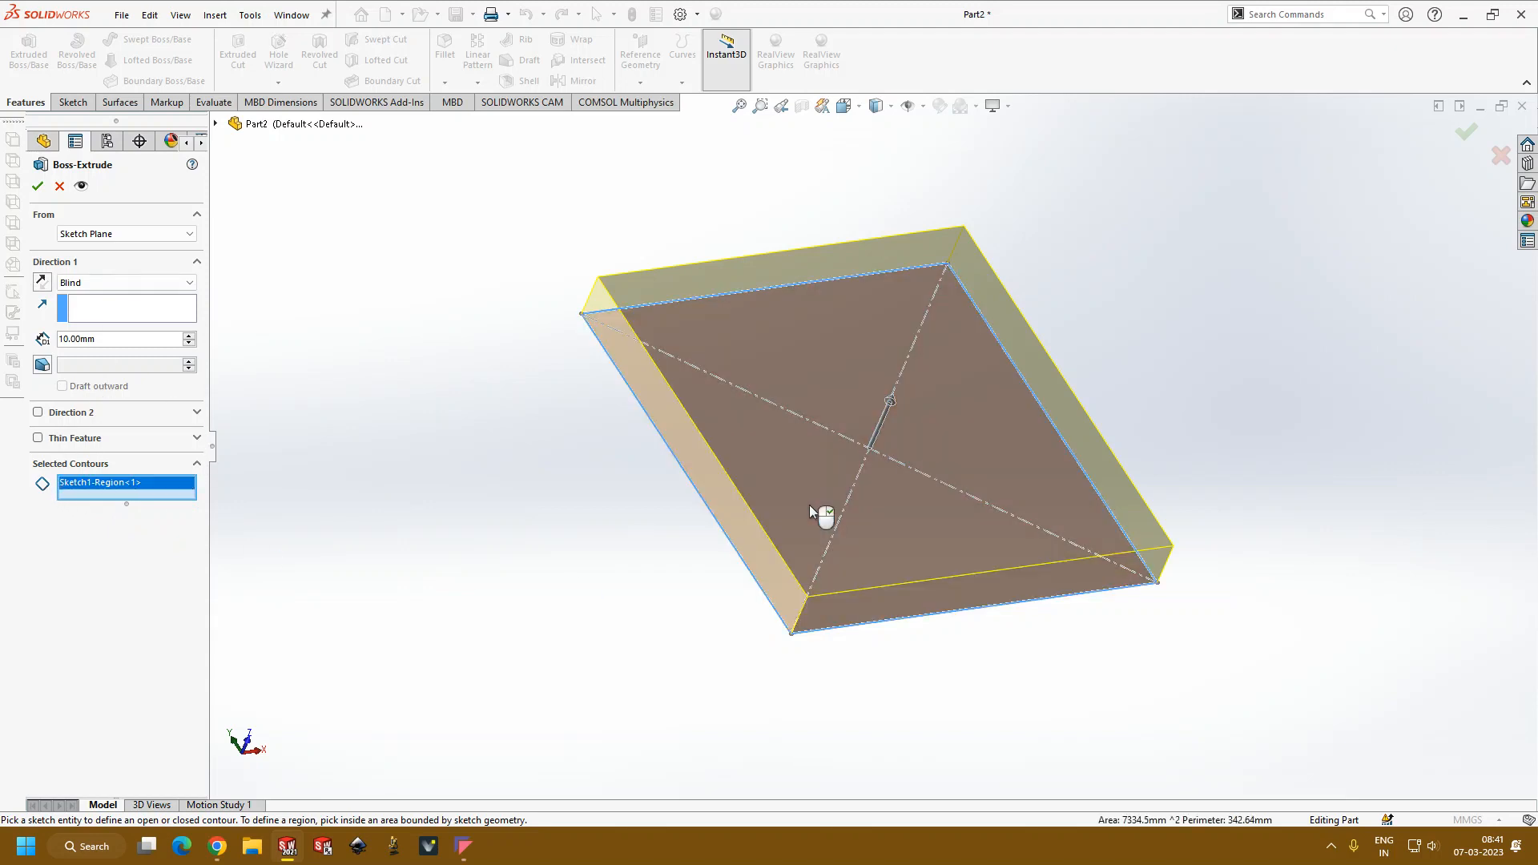
{"action": "left_click", "coordinate": [59, 186]}
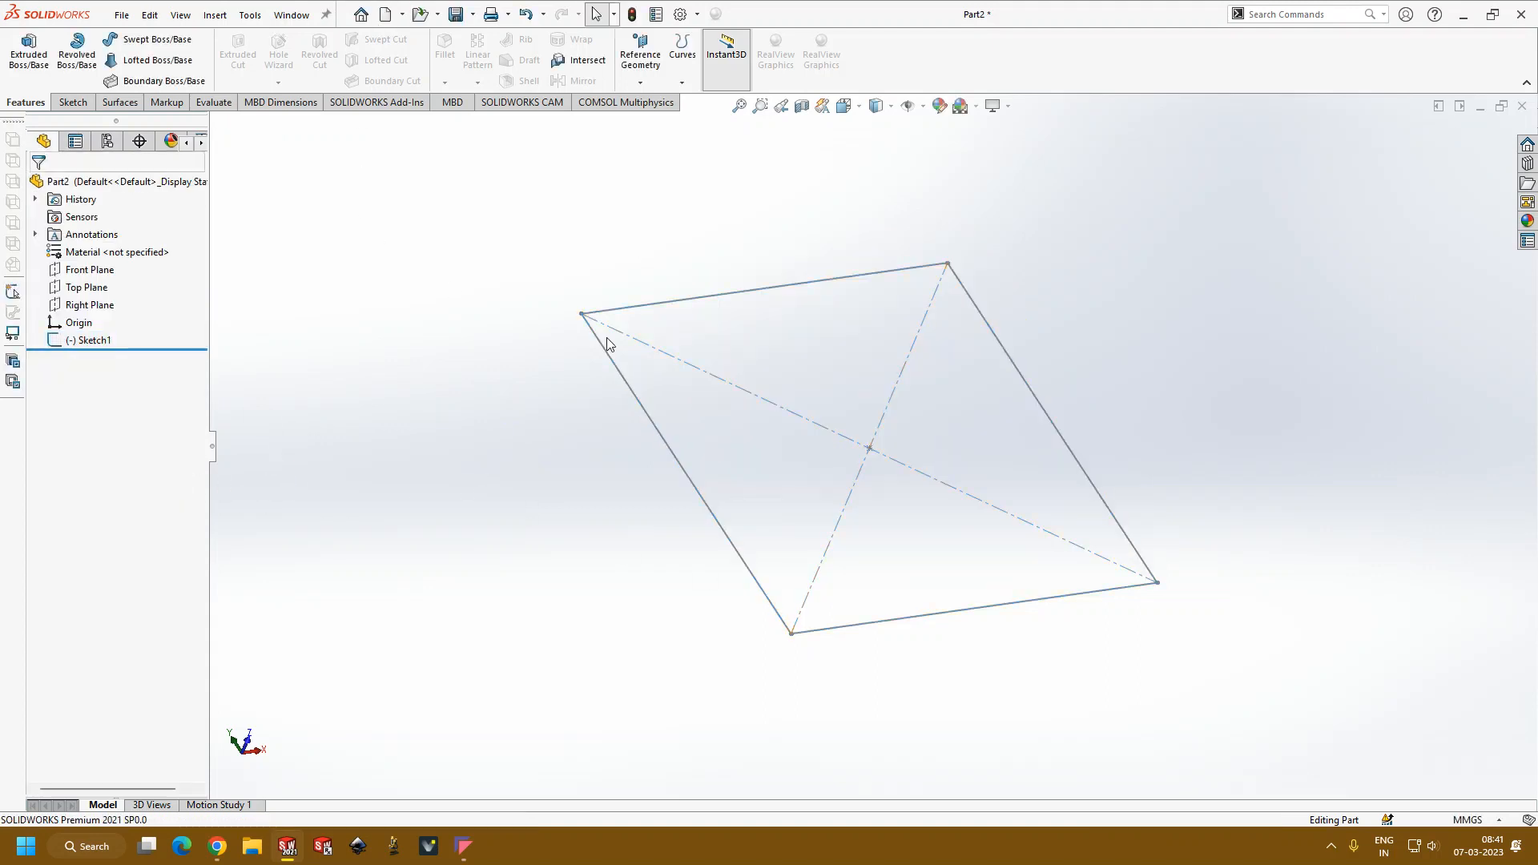
Step: Reopen the sketch, add a second center rectangle about 34 by 41 mm to the right of the first, and exit the sketch
{"action": "double_click", "coordinate": [671, 447]}
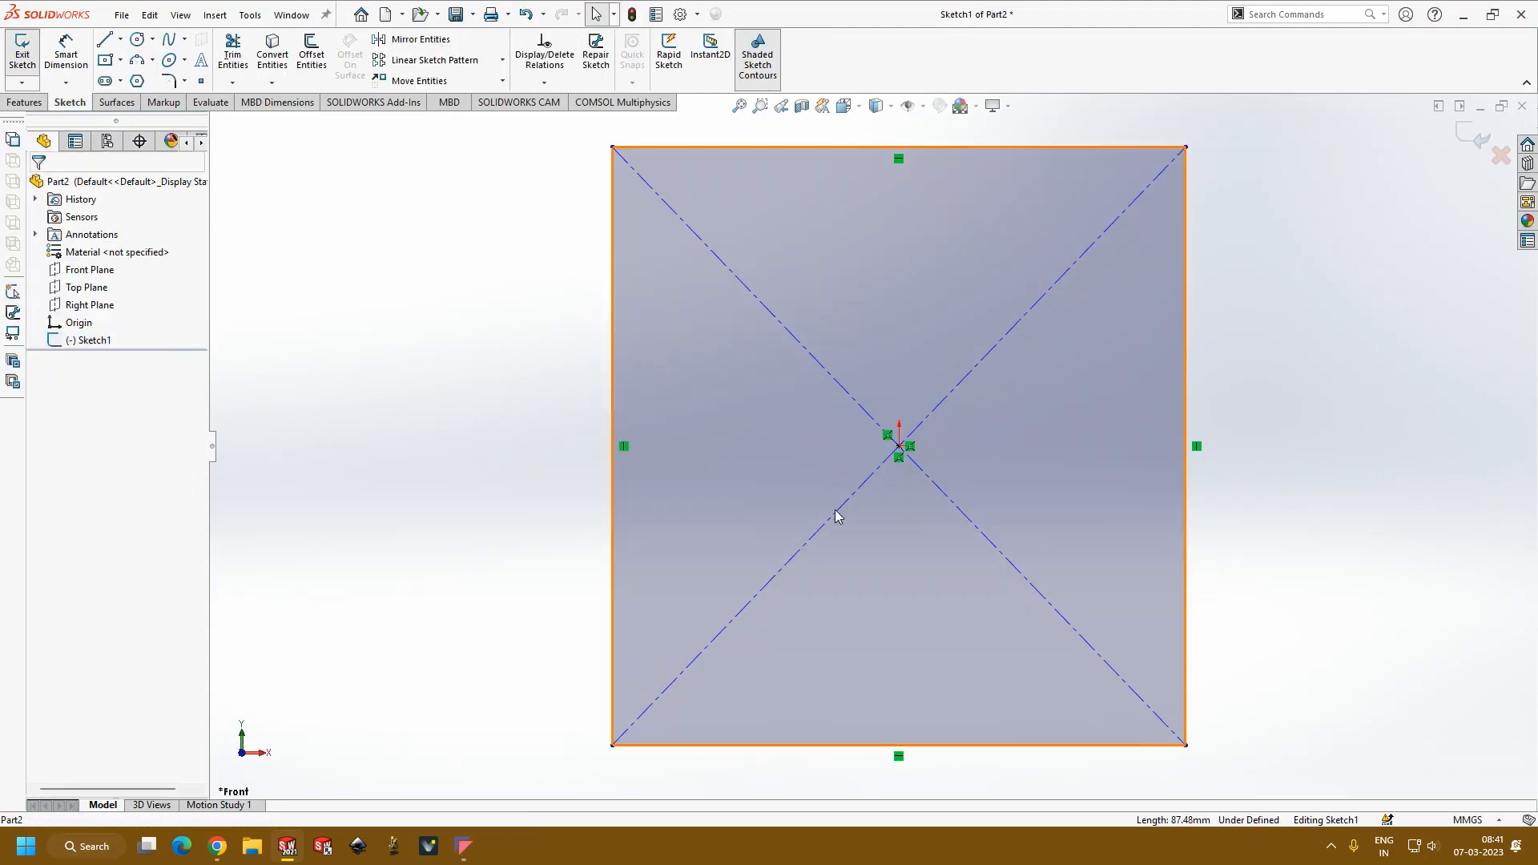
{"action": "left_click", "coordinate": [106, 62]}
{"action": "left_click", "coordinate": [1368, 469]}
{"action": "left_click", "coordinate": [1483, 608]}
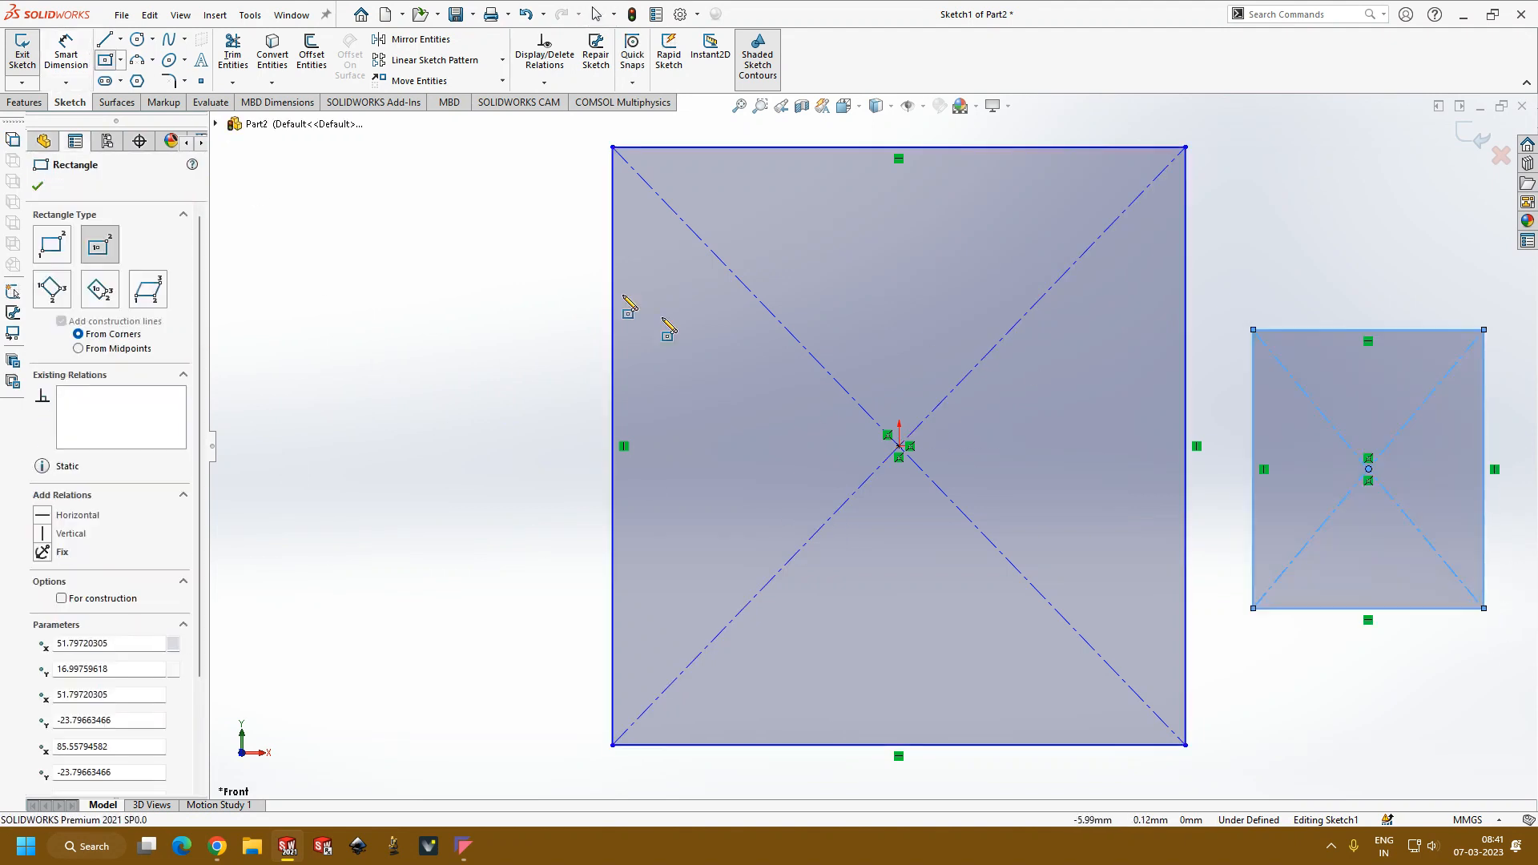
{"action": "left_click", "coordinate": [22, 52]}
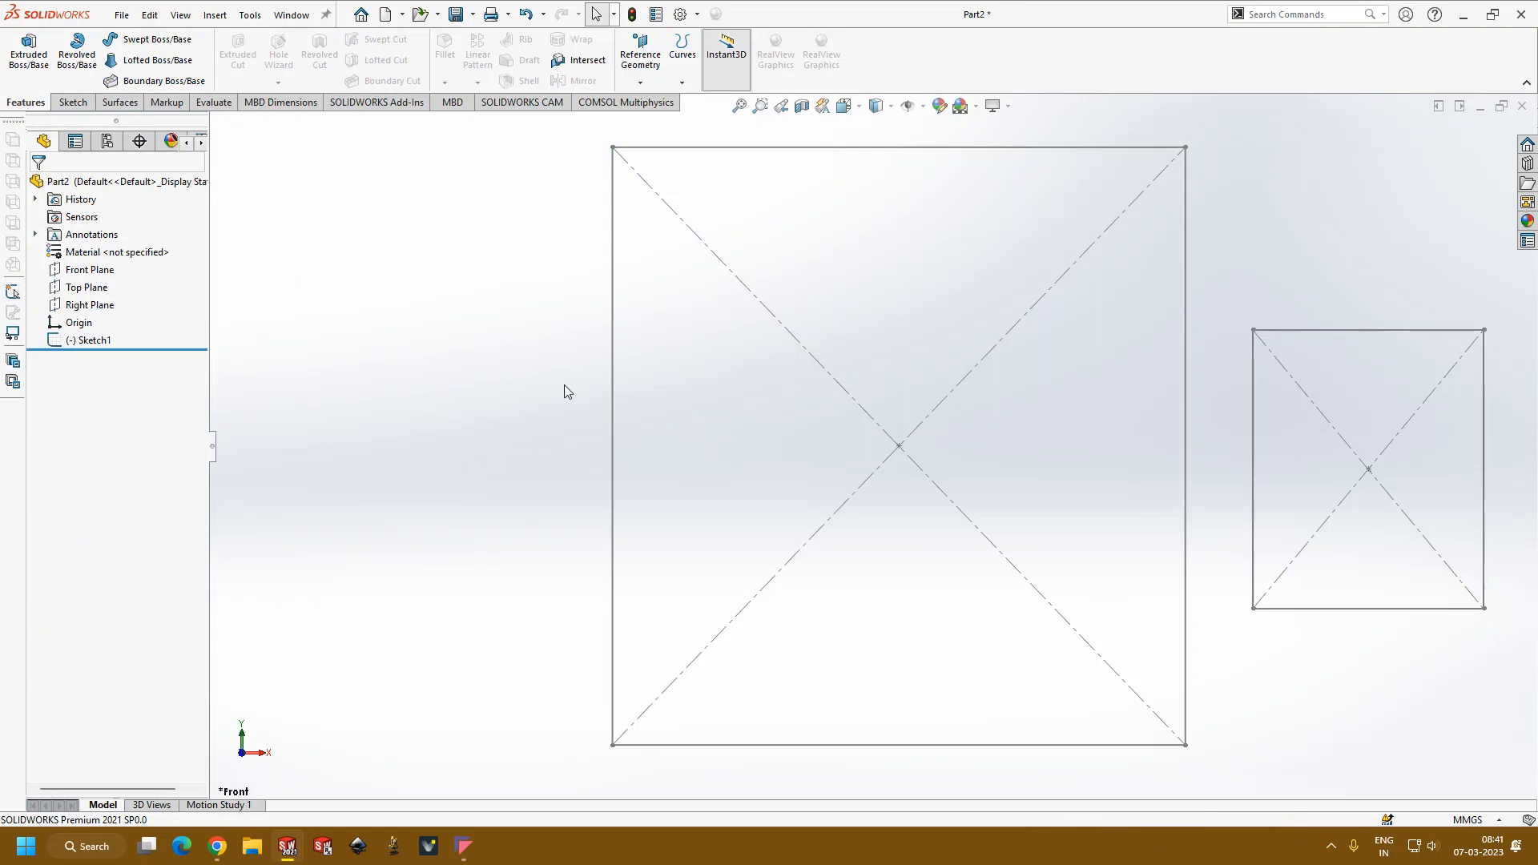
Step: Extrude the sketch with a Blind depth of 10 mm, selecting both the smaller and the larger rectangle as contours
{"action": "left_click", "coordinate": [7, 57]}
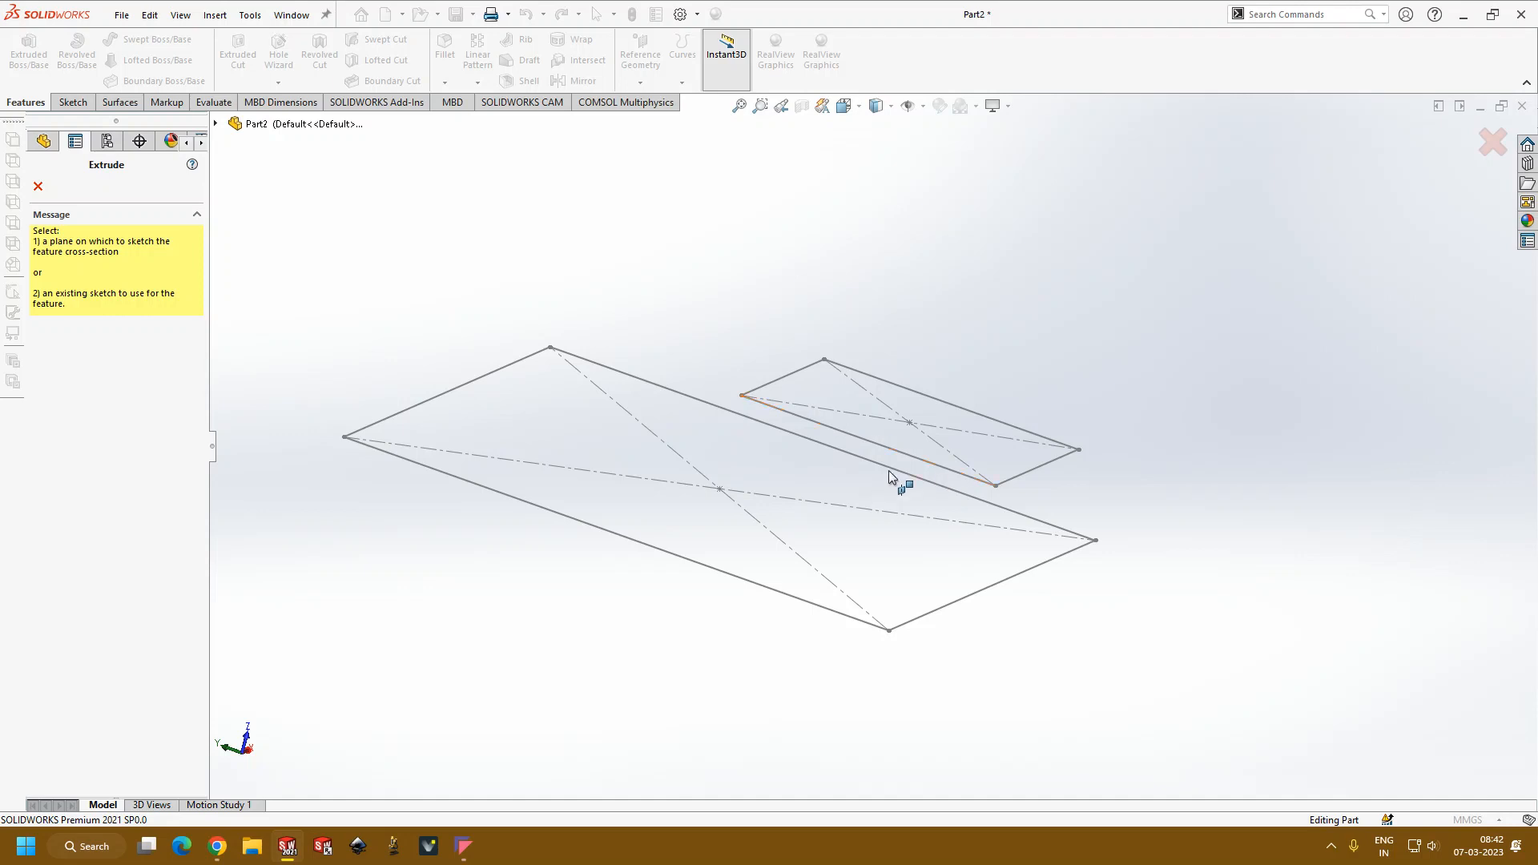
{"action": "left_click", "coordinate": [946, 468]}
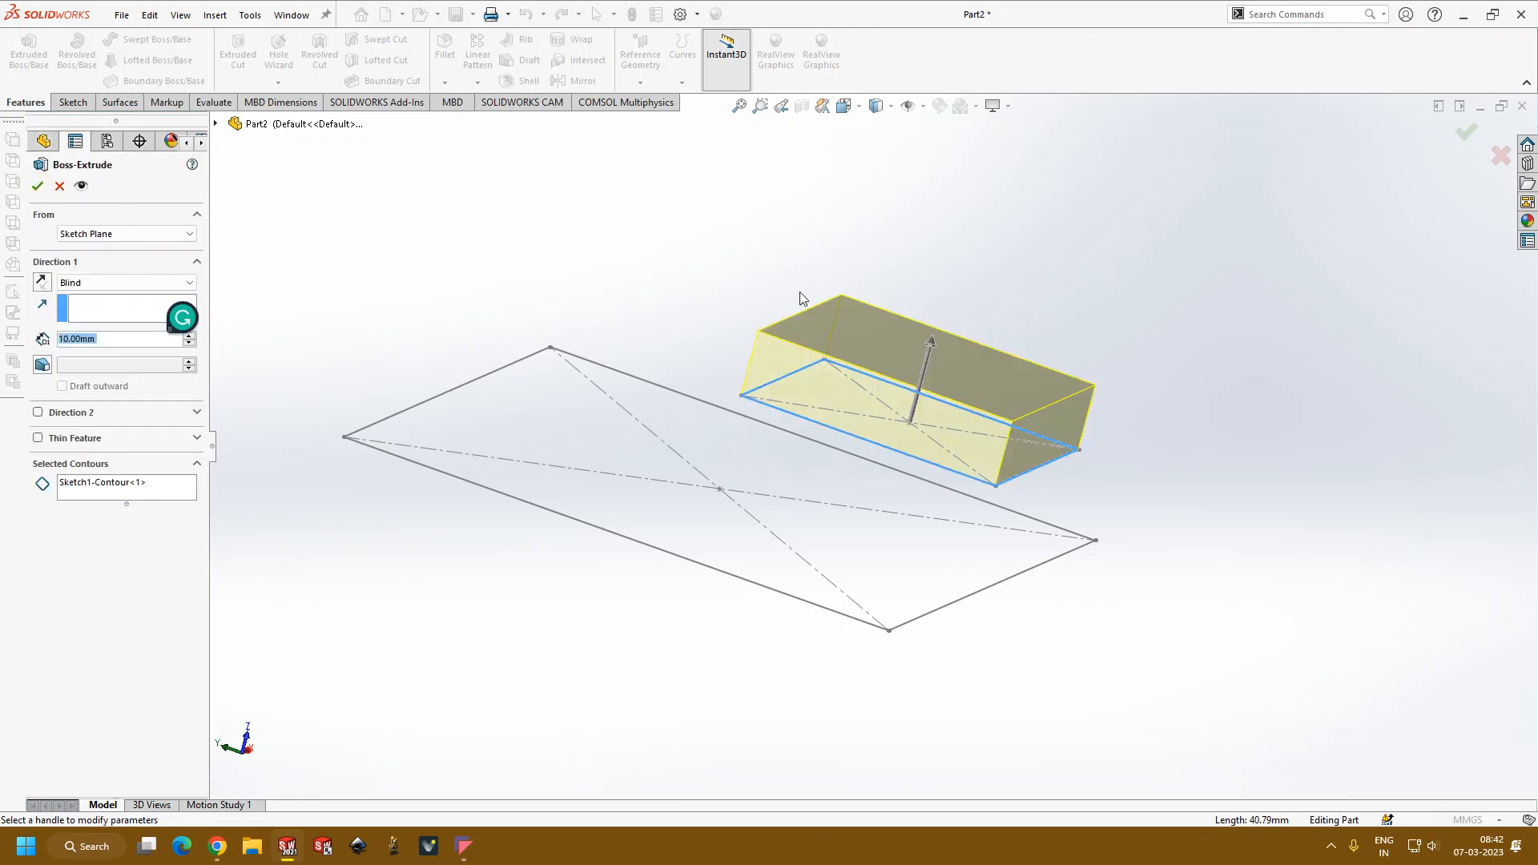
{"action": "mouse_move", "coordinate": [1205, 502]}
{"action": "middle_mouse_down"}
{"action": "mouse_move", "coordinate": [1164, 631]}
{"action": "mouse_move", "coordinate": [1154, 560]}
{"action": "middle_mouse_up"}
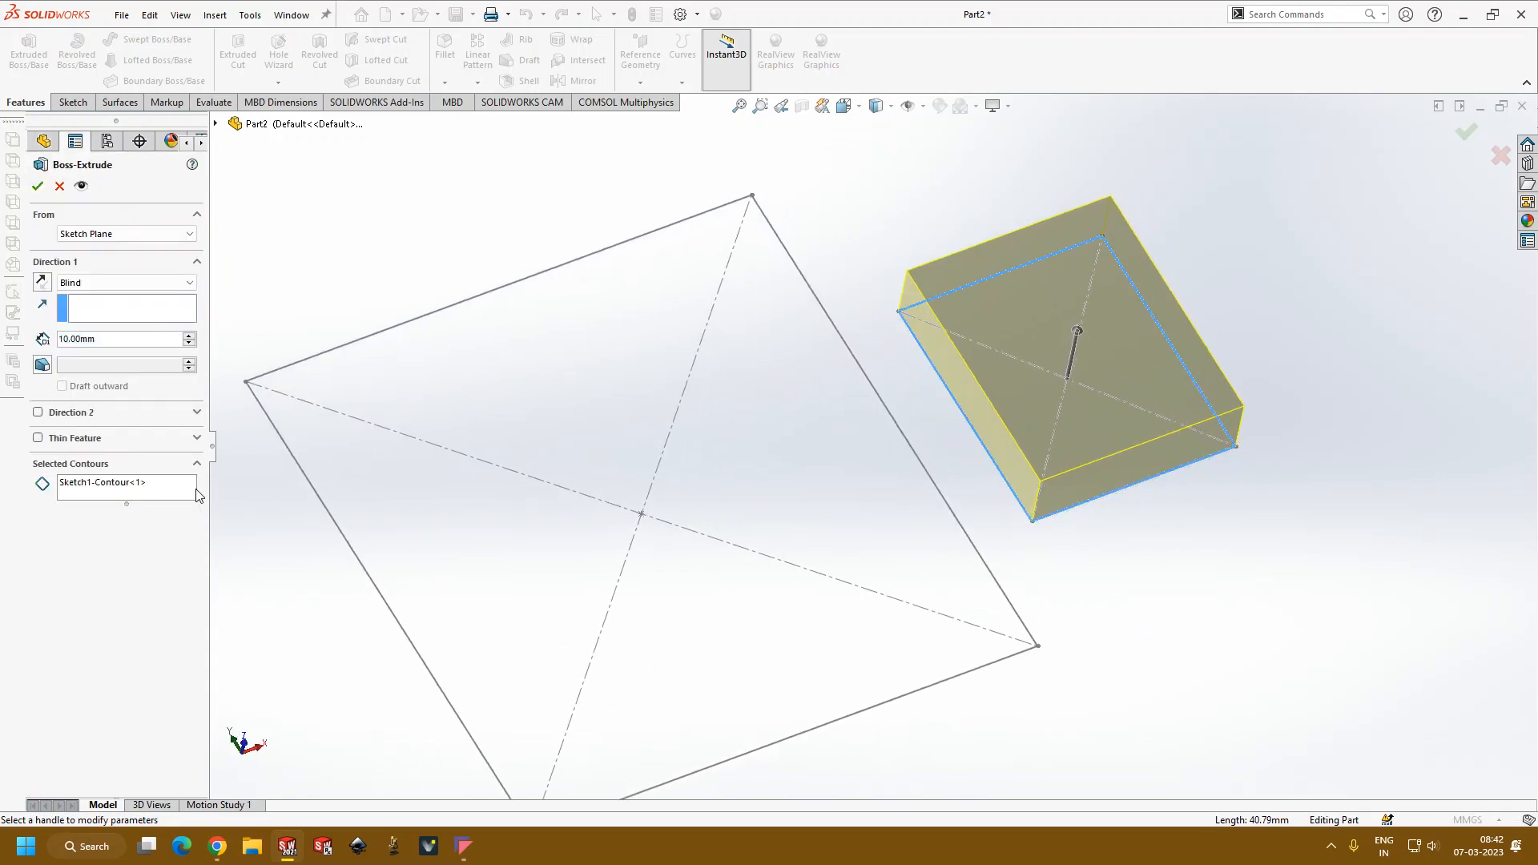
{"action": "left_click", "coordinate": [143, 491]}
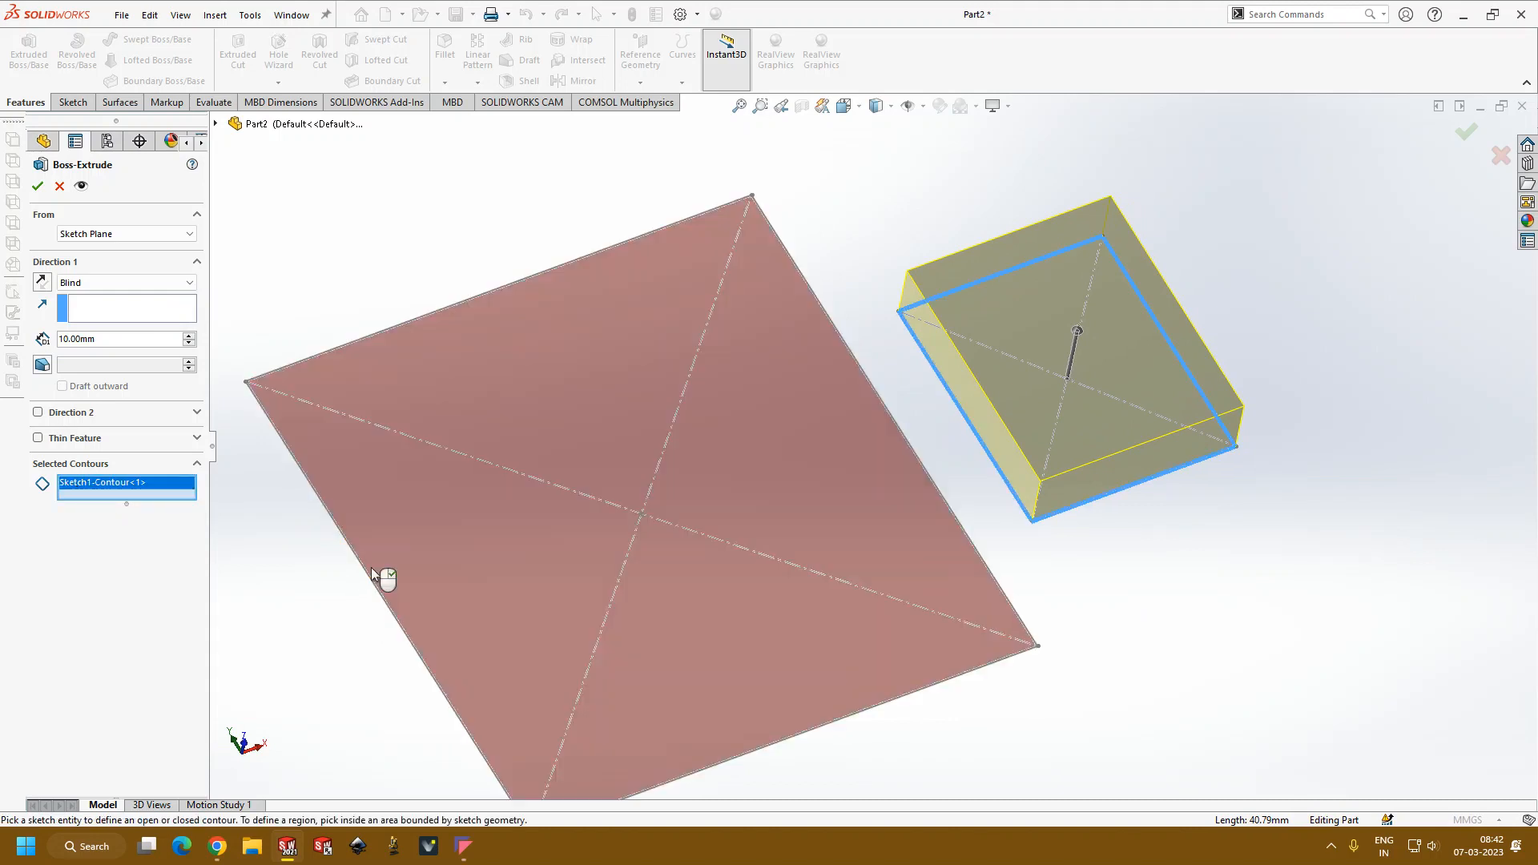
{"action": "left_click", "coordinate": [479, 553]}
{"action": "mouse_move", "coordinate": [479, 552]}
{"action": "middle_mouse_down"}
{"action": "mouse_move", "coordinate": [320, 550]}
{"action": "mouse_move", "coordinate": [353, 525]}
{"action": "mouse_move", "coordinate": [360, 566]}
{"action": "middle_mouse_up"}
{"action": "middle_click_drag", "start_coordinate": [933, 328], "coordinate": [872, 488]}
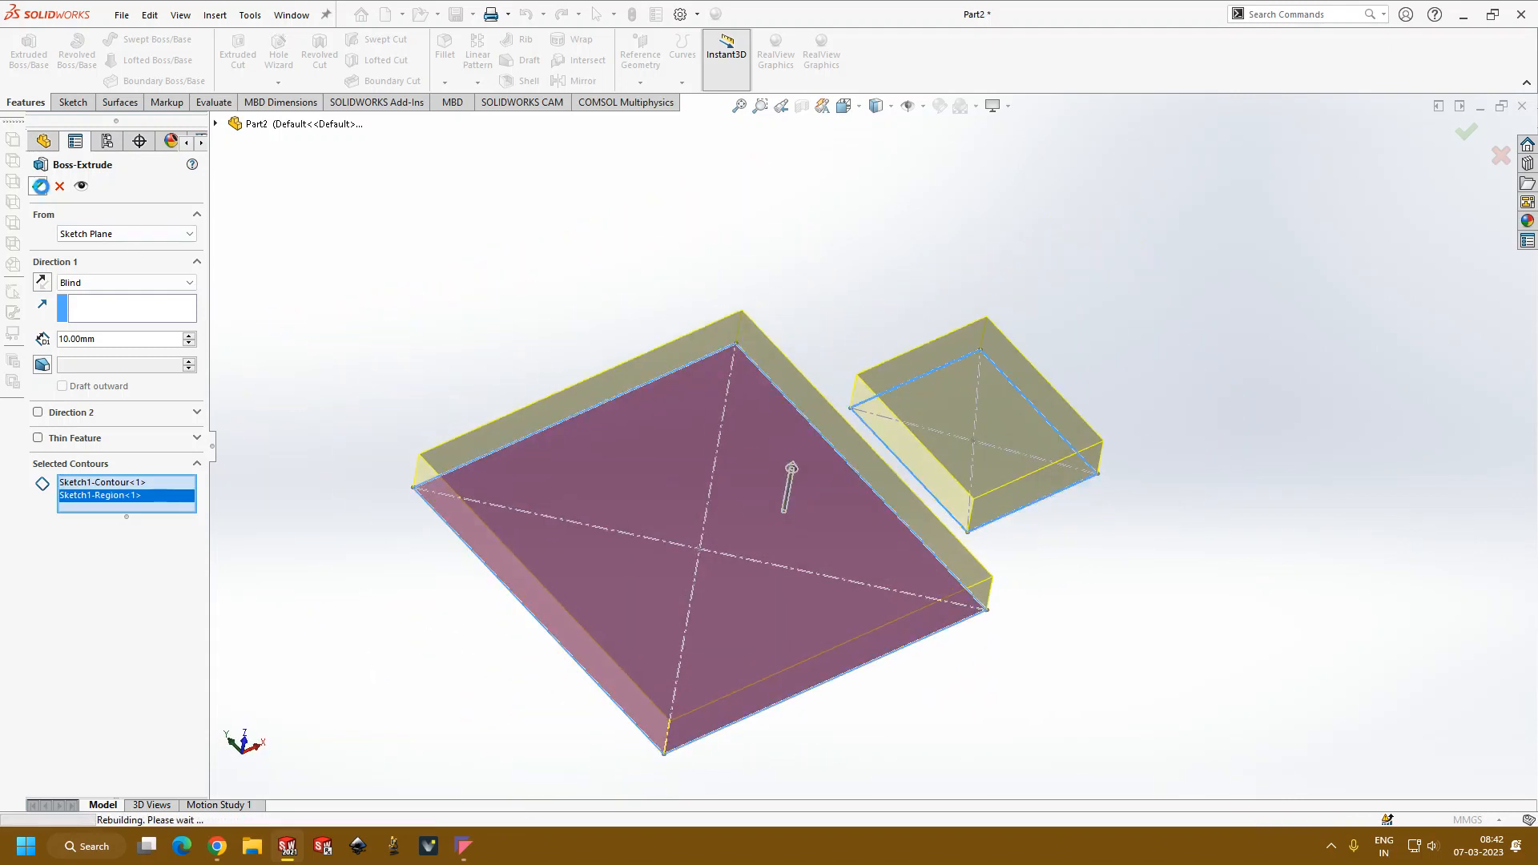
{"action": "left_click", "coordinate": [37, 186]}
{"action": "middle_click_drag", "start_coordinate": [721, 302], "coordinate": [521, 357]}
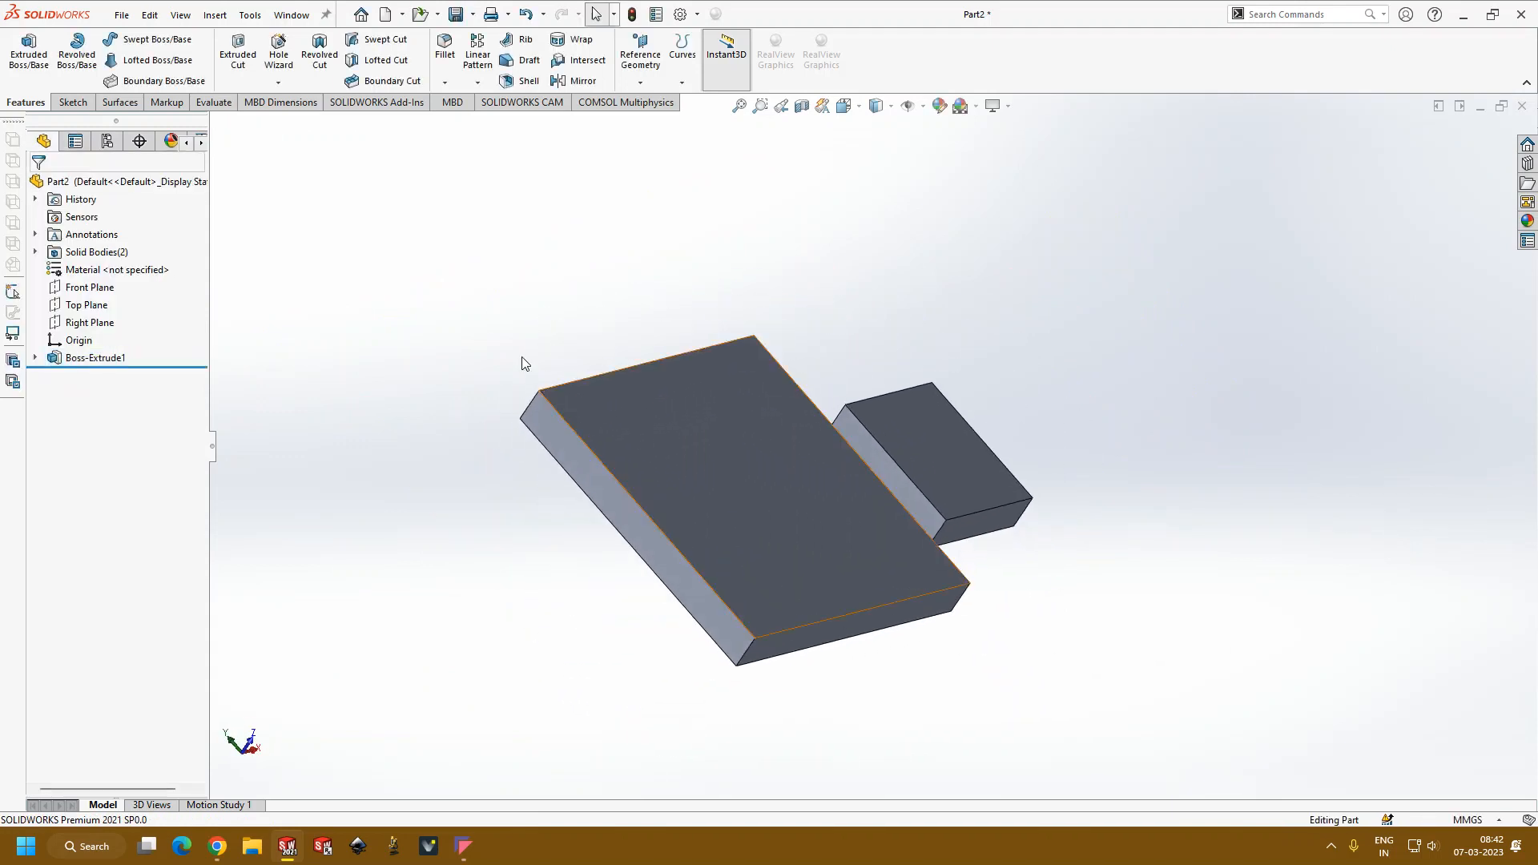
Step: Edit the extrusion's sketch, delete the upper horizontal edge of the smaller rectangle, and exit the sketch
{"action": "left_click", "coordinate": [93, 360]}
{"action": "left_click", "coordinate": [130, 315]}
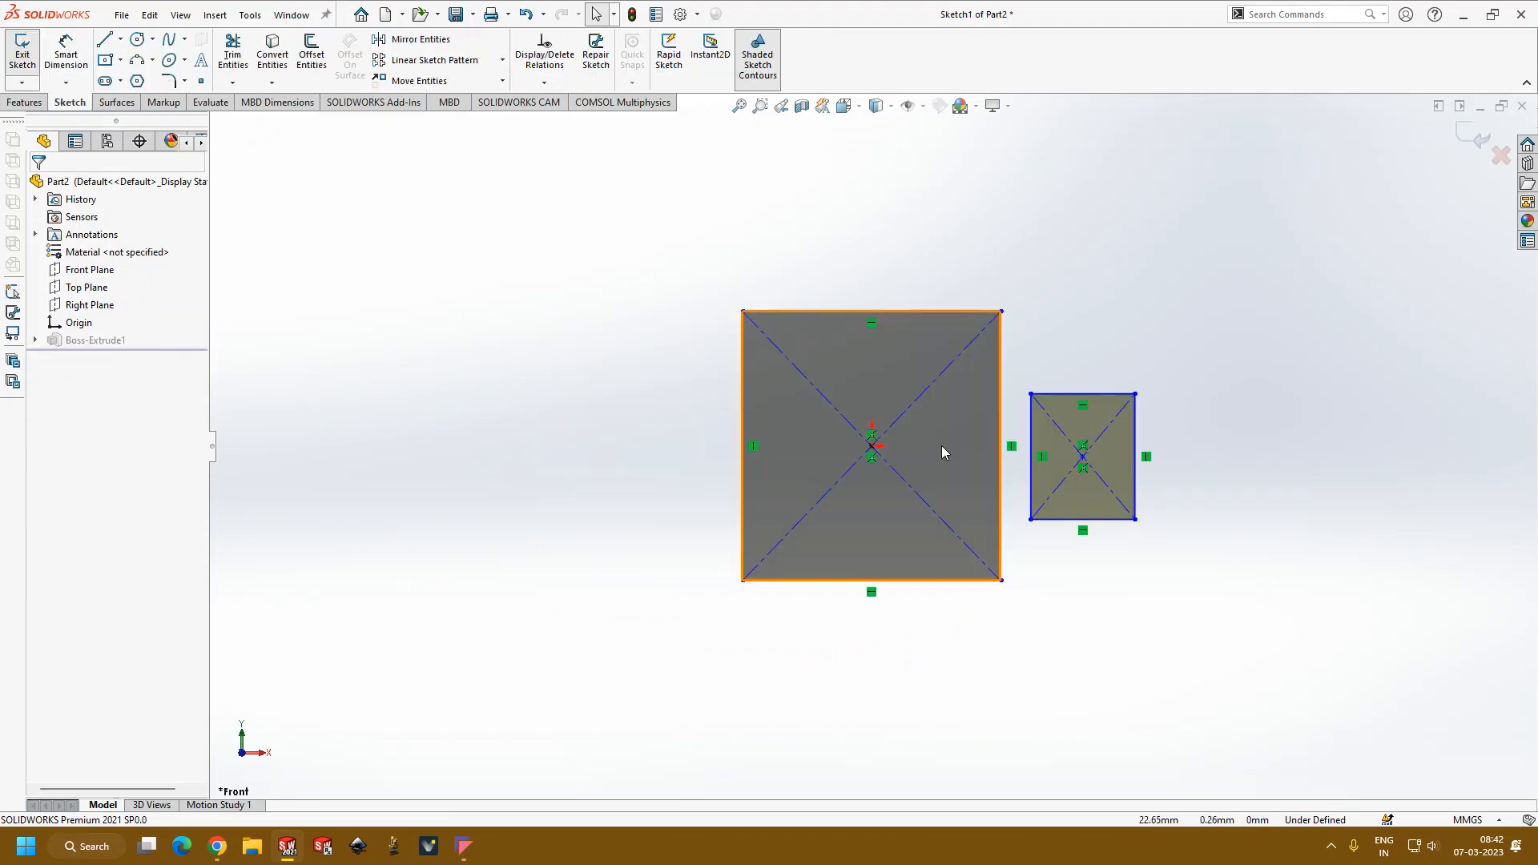
{"action": "scroll", "coordinate": [1192, 402], "scroll_direction": "down", "scroll_amount": 3}
{"action": "scroll", "coordinate": [1190, 405], "scroll_direction": "up", "scroll_amount": 2}
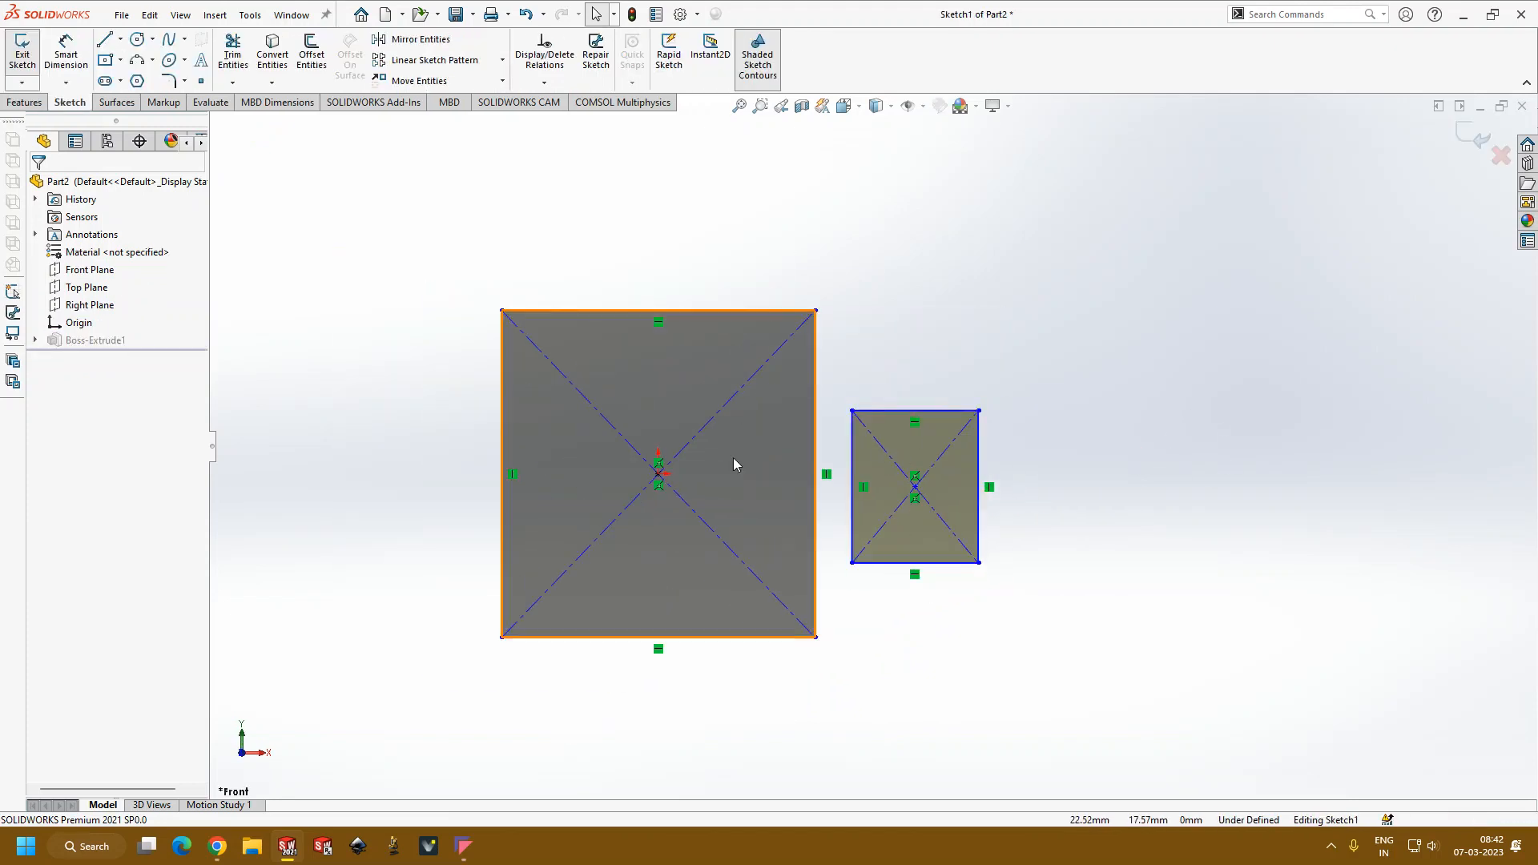
{"action": "left_click", "coordinate": [944, 412]}
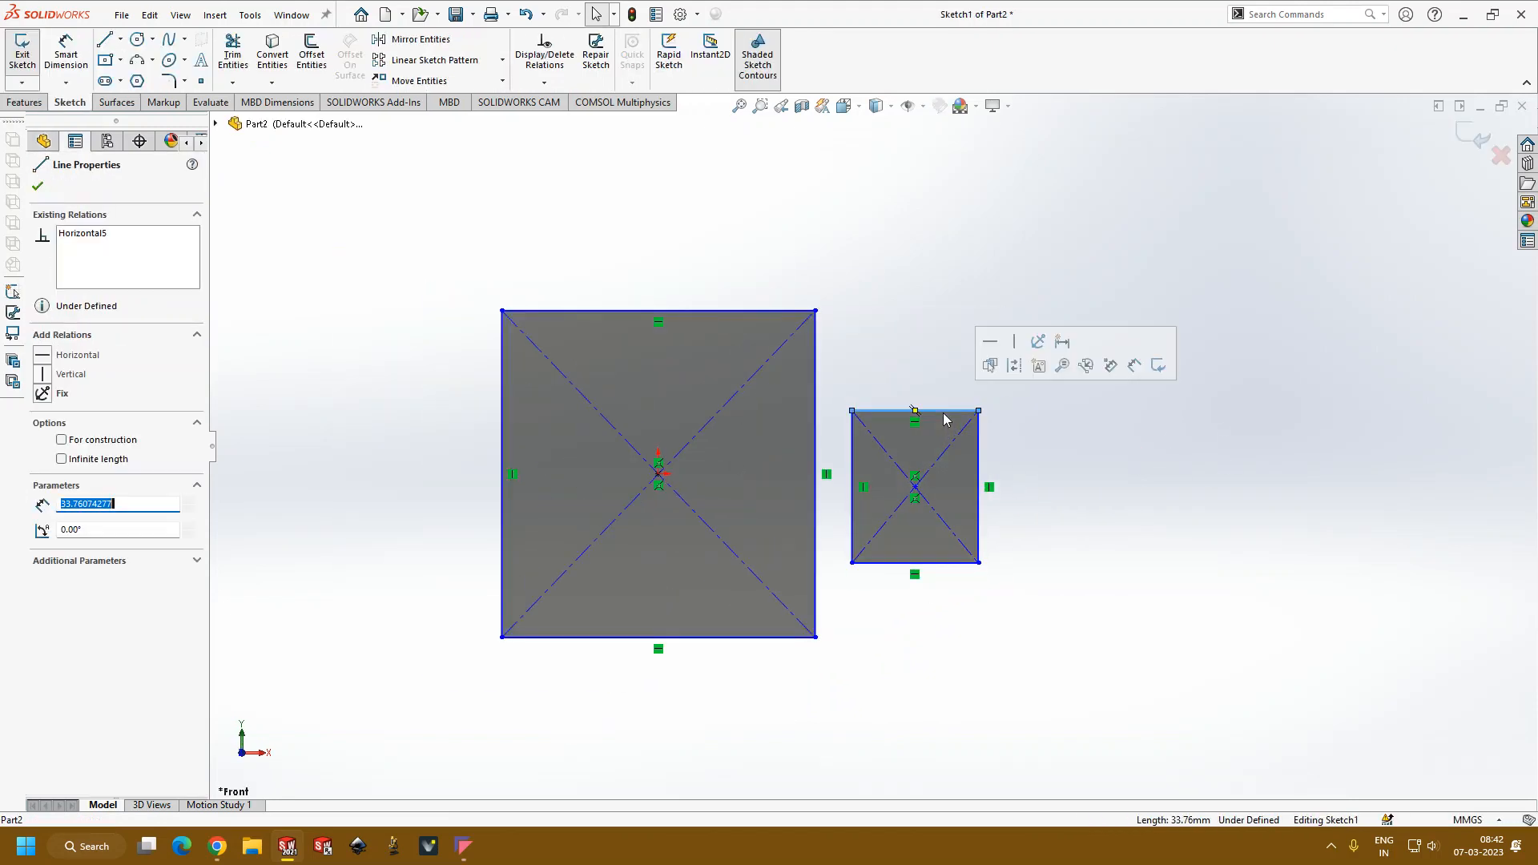
{"action": "key", "text": "Escape"}
{"action": "mouse_move", "coordinate": [950, 642]}
{"action": "middle_mouse_down"}
{"action": "mouse_move", "coordinate": [1112, 502]}
{"action": "mouse_move", "coordinate": [1030, 532]}
{"action": "middle_mouse_up"}
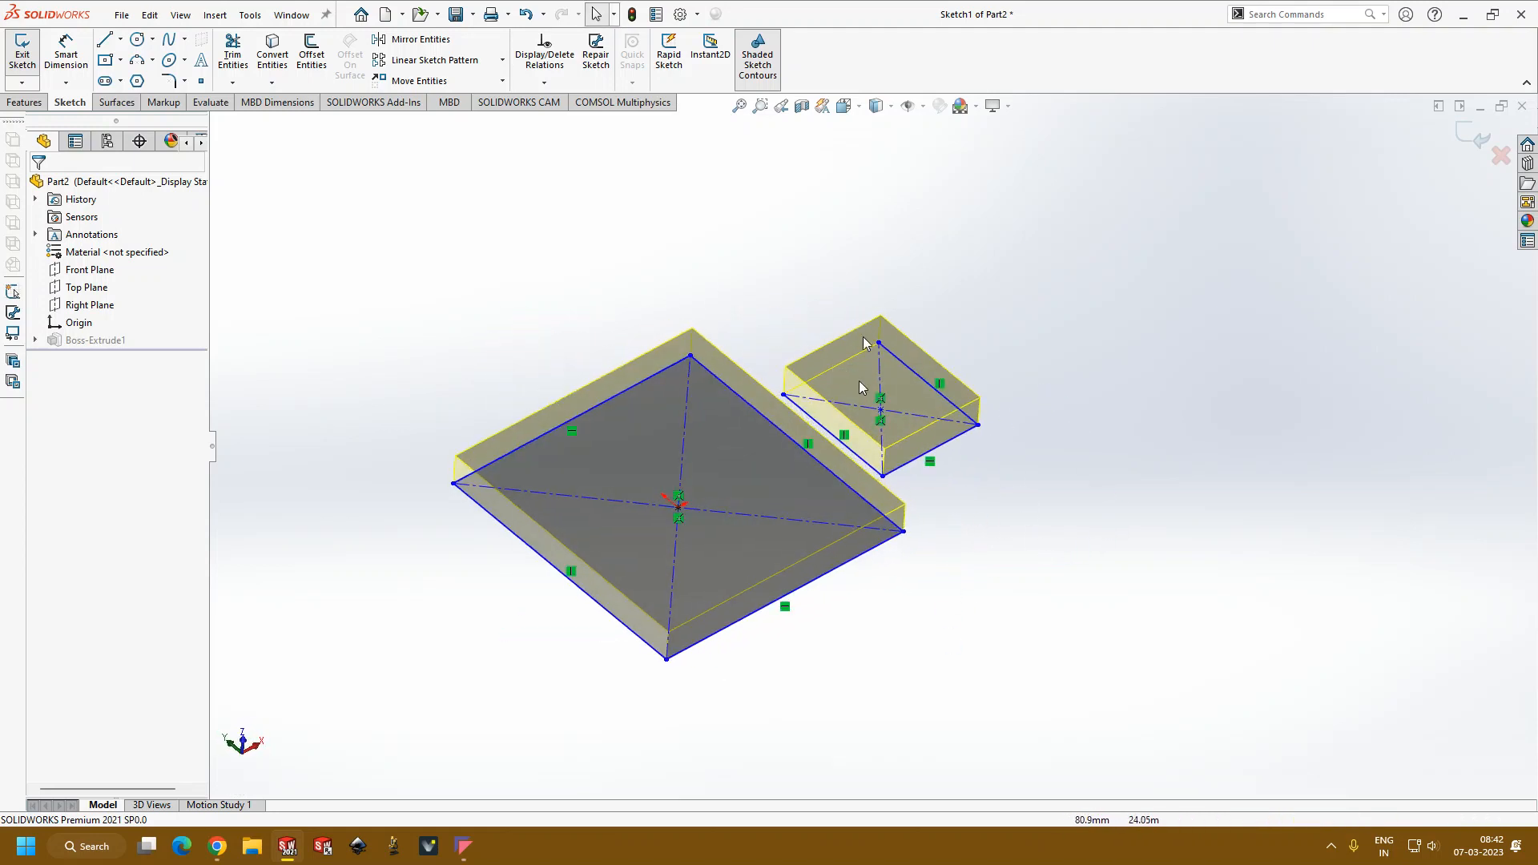
{"action": "left_click", "coordinate": [1466, 137]}
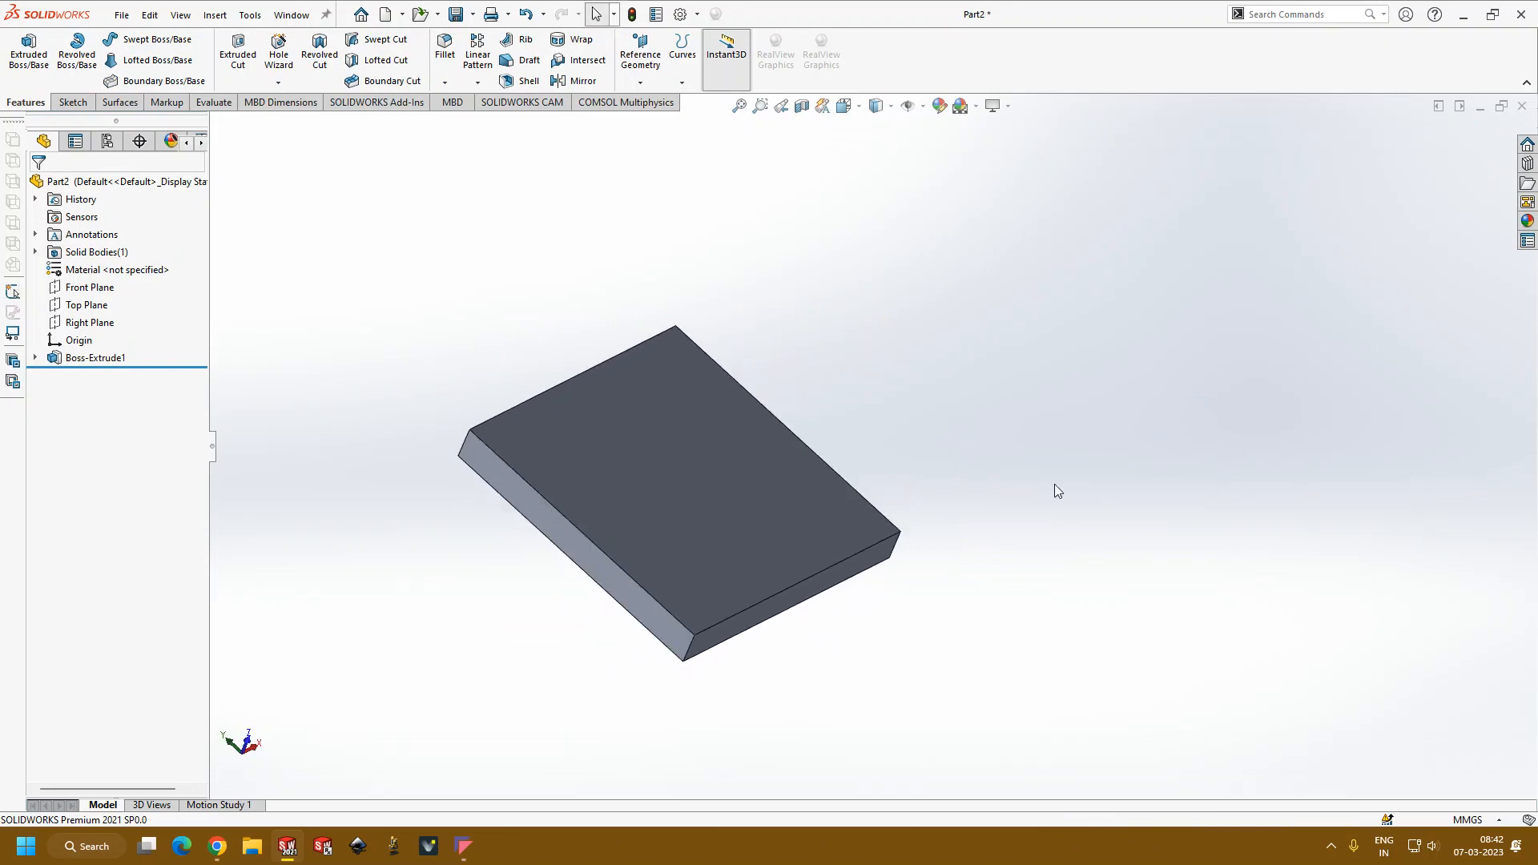
Step: Edit the boss extrusion and remove the smaller rectangle's open contour from its selected contours
{"action": "left_click", "coordinate": [93, 358]}
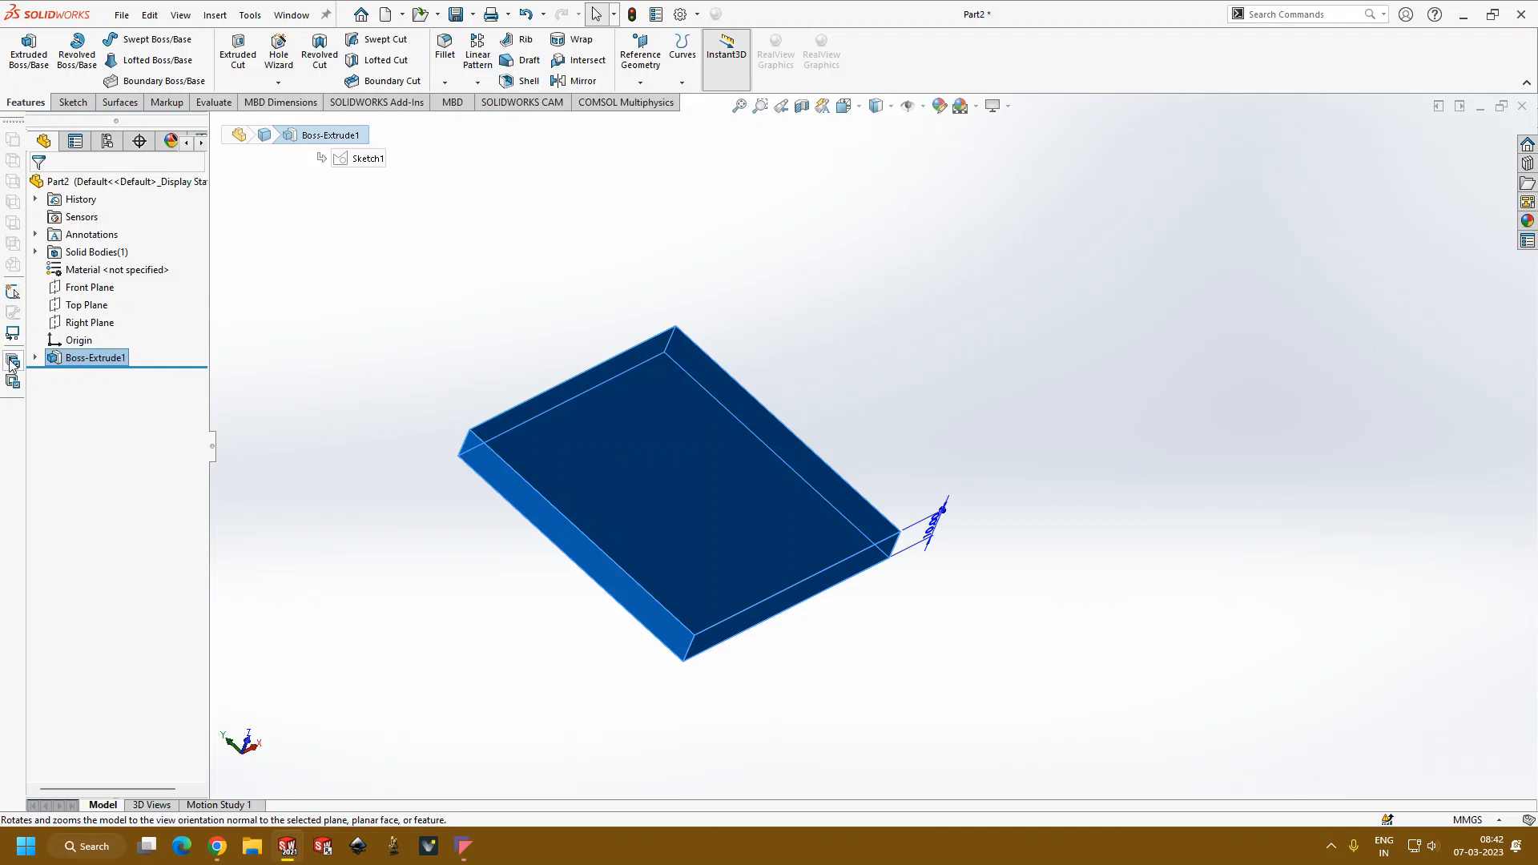
{"action": "right_click", "coordinate": [89, 356]}
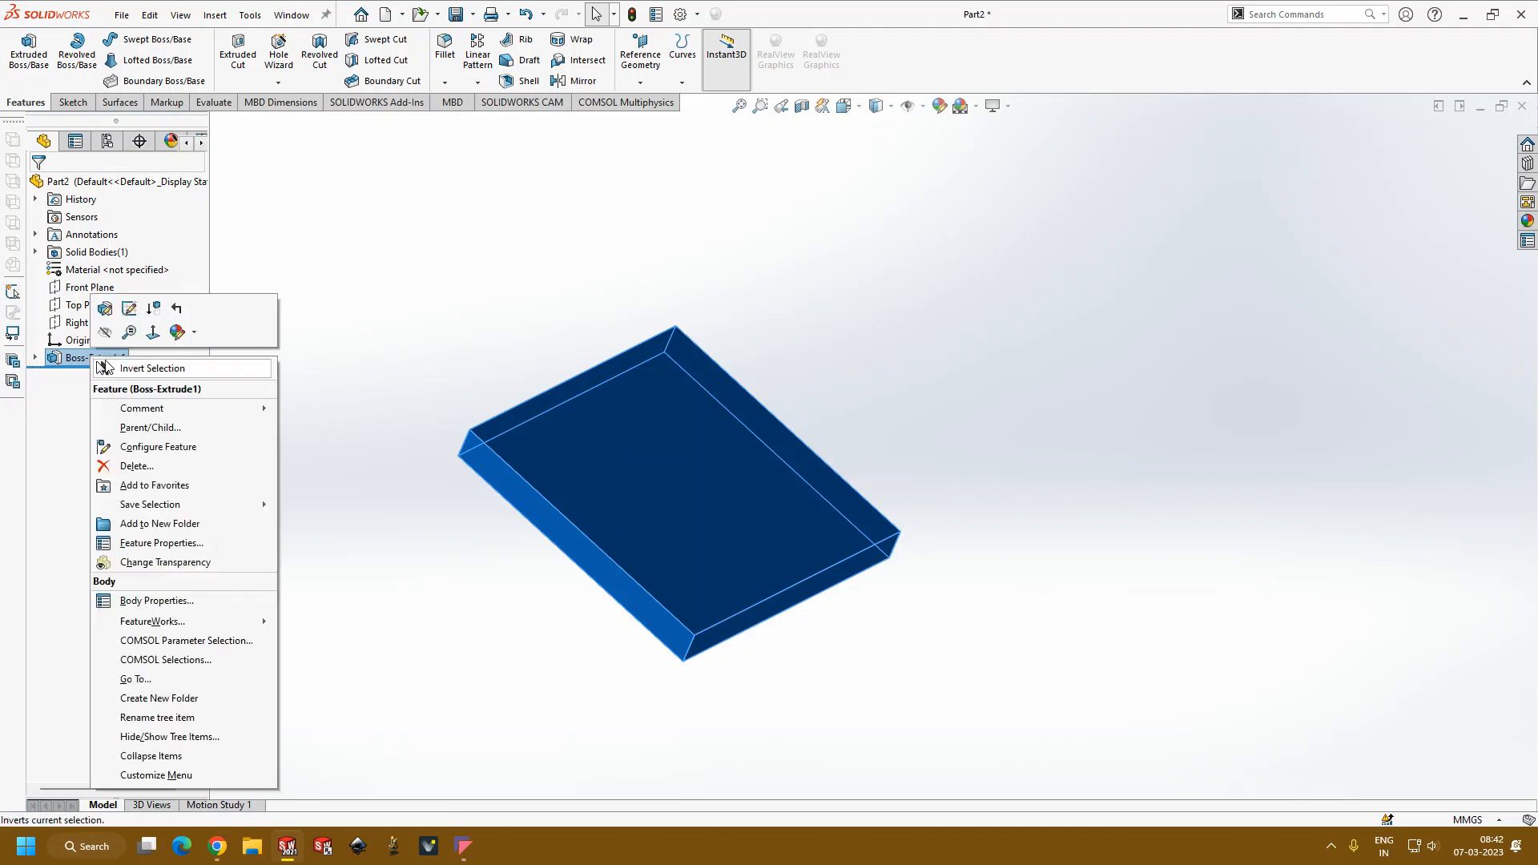
{"action": "left_click", "coordinate": [100, 305]}
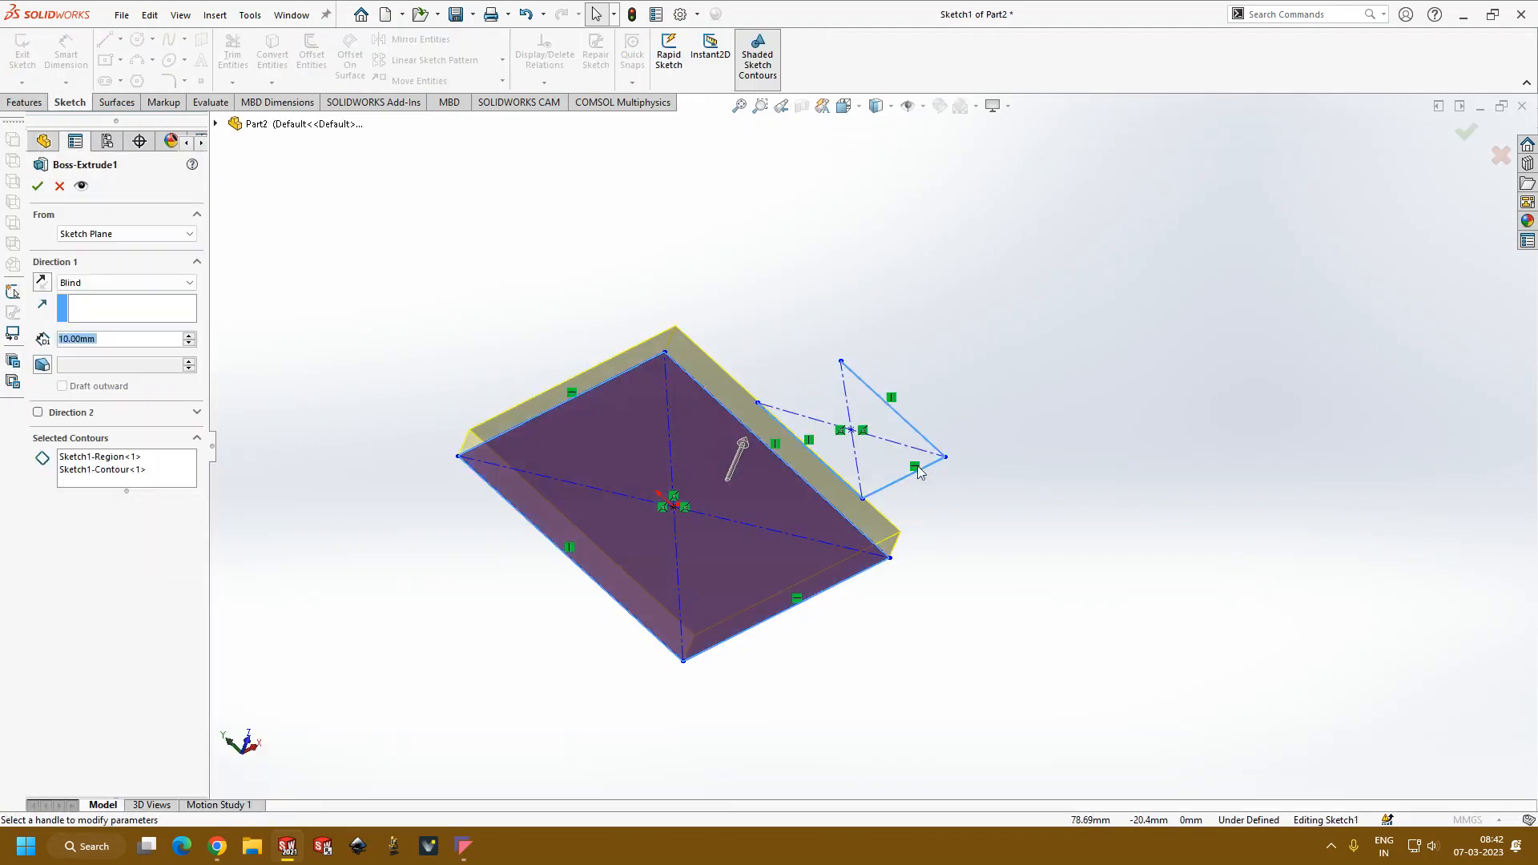
{"action": "middle_click_drag", "start_coordinate": [1117, 523], "coordinate": [1095, 599]}
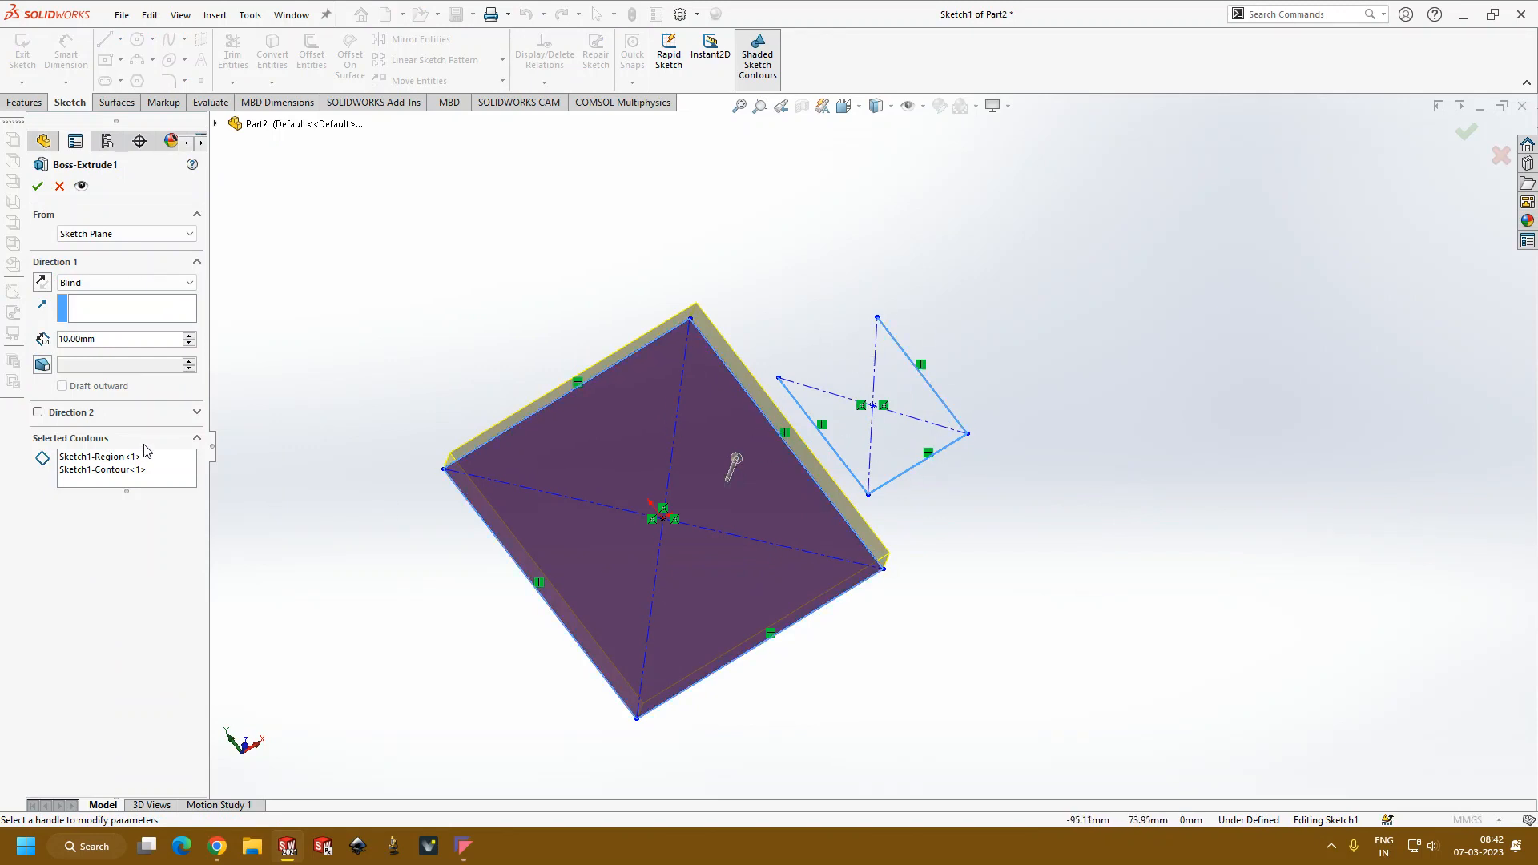
{"action": "left_click", "coordinate": [119, 462]}
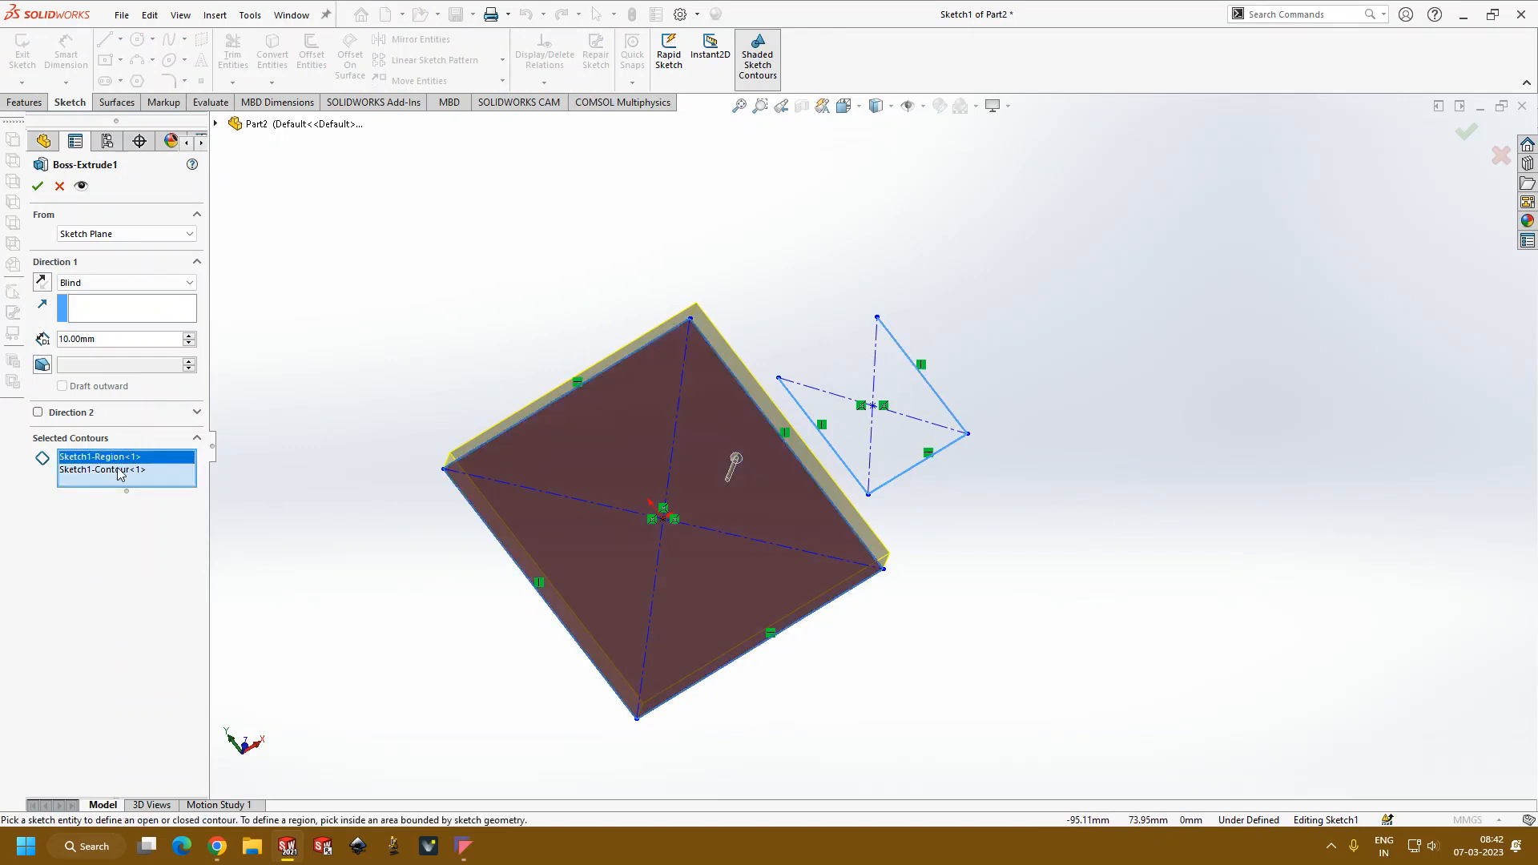
{"action": "left_click", "coordinate": [113, 471]}
{"action": "right_click", "coordinate": [114, 470]}
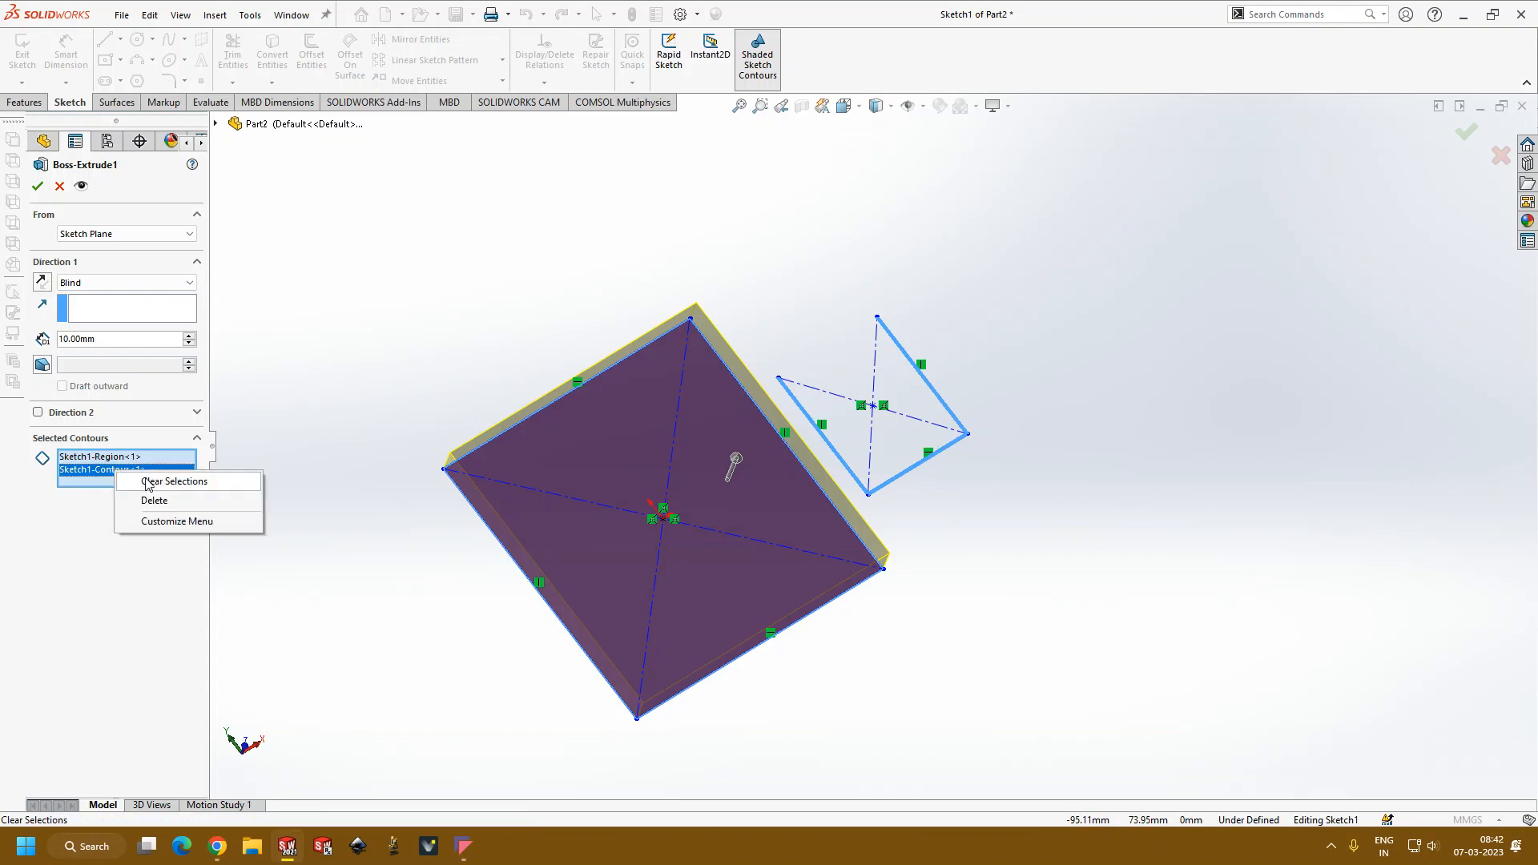
{"action": "left_click", "coordinate": [156, 501]}
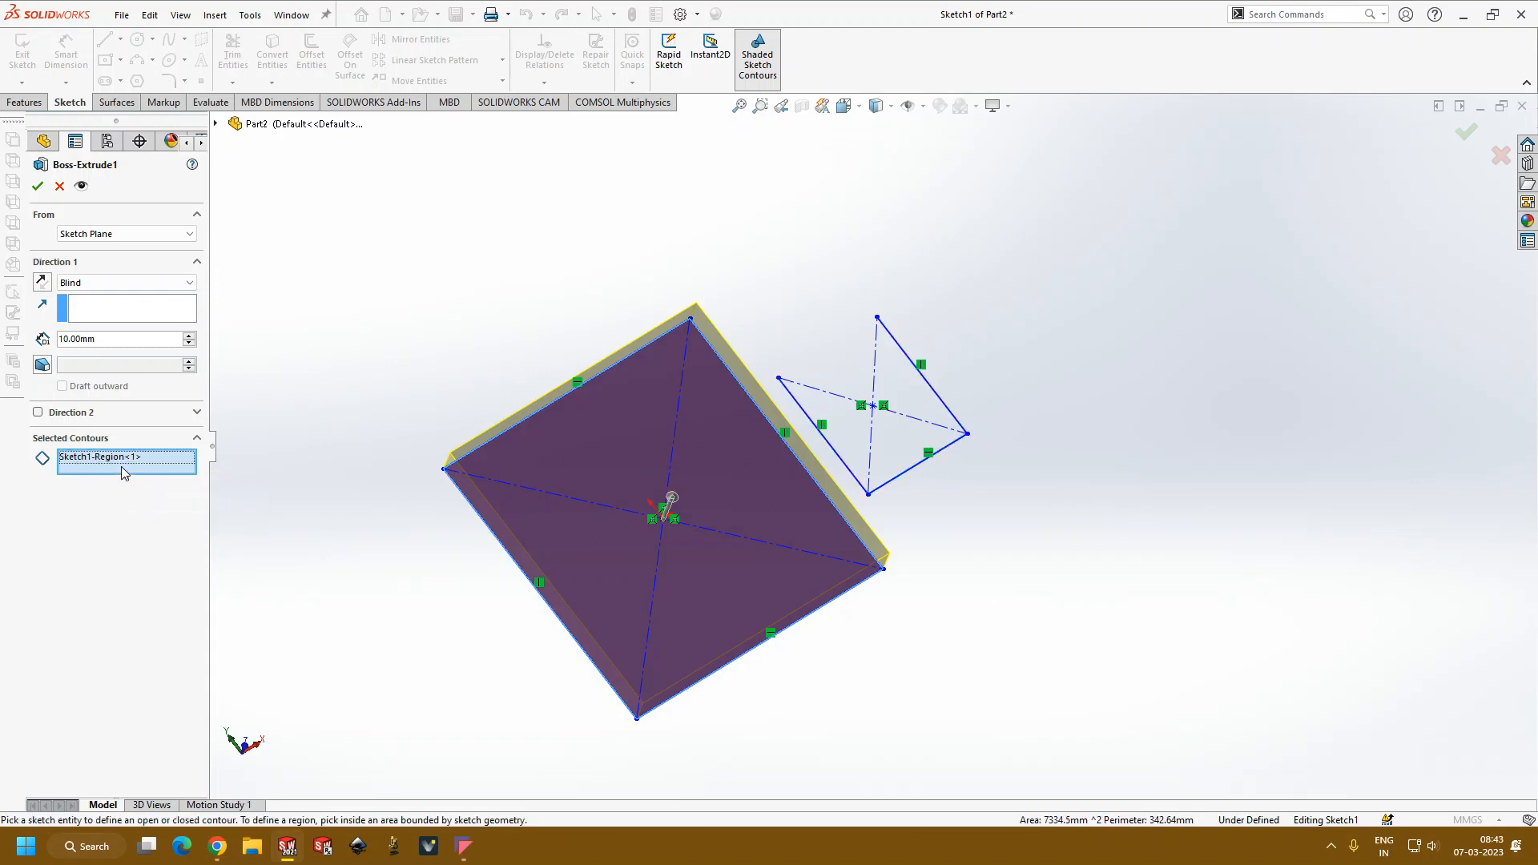
Step: Select the smaller rectangle's open contour for the extrusion again and cancel the feature edit
{"action": "left_click", "coordinate": [915, 464]}
{"action": "mouse_move", "coordinate": [914, 464]}
{"action": "middle_mouse_down"}
{"action": "mouse_move", "coordinate": [1013, 536]}
{"action": "mouse_move", "coordinate": [975, 520]}
{"action": "mouse_move", "coordinate": [1022, 497]}
{"action": "middle_mouse_up"}
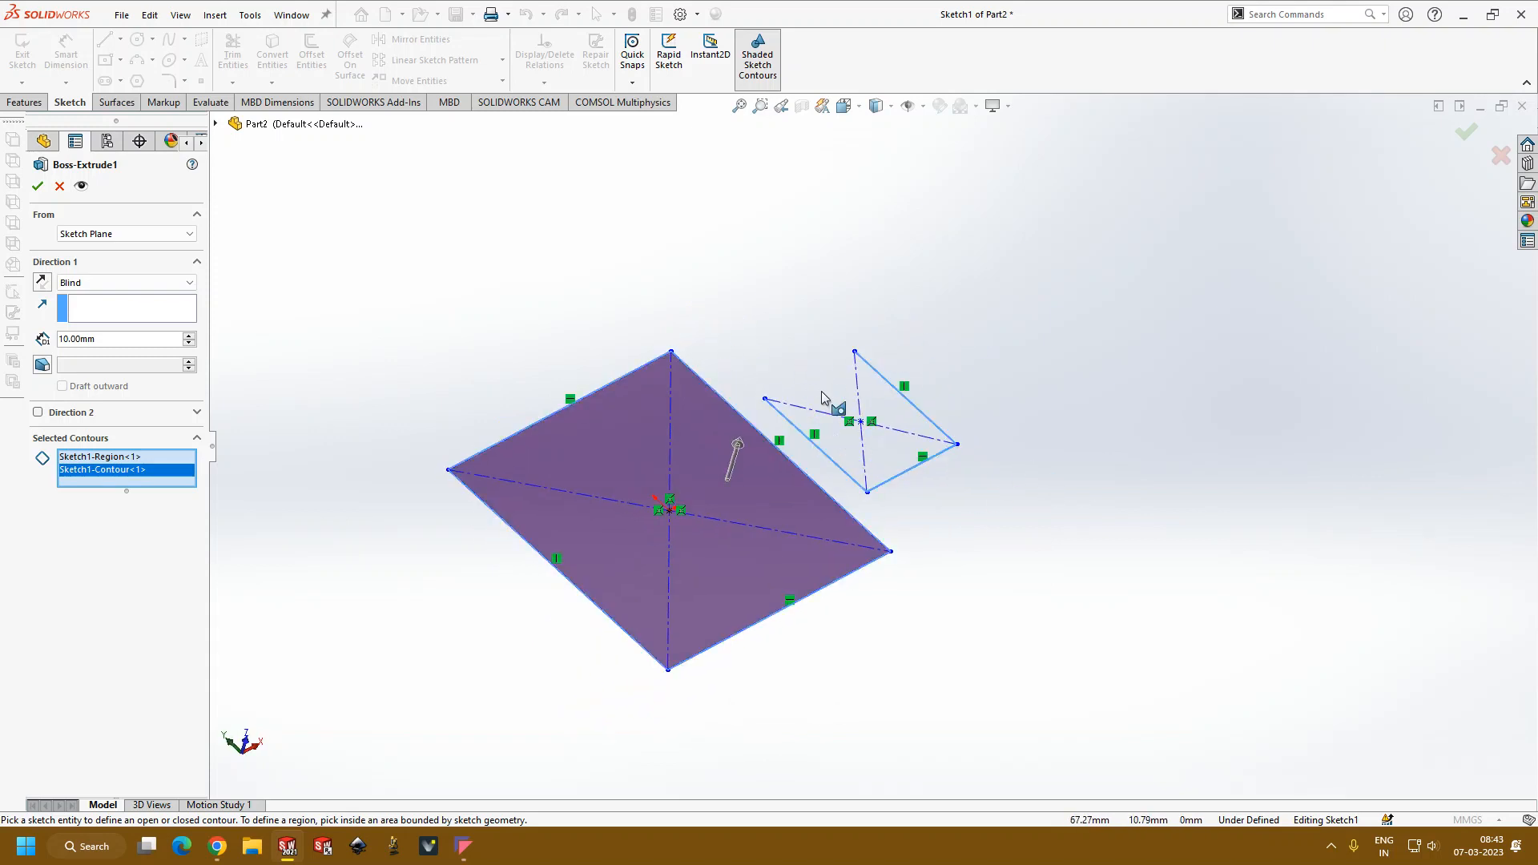
{"action": "left_click", "coordinate": [66, 187]}
Step: Undo the deletion of the smaller rectangle's upper edge and exit the sketch
{"action": "middle_click_drag", "start_coordinate": [467, 297], "coordinate": [506, 378]}
{"action": "key", "text": "ctrl+z"}
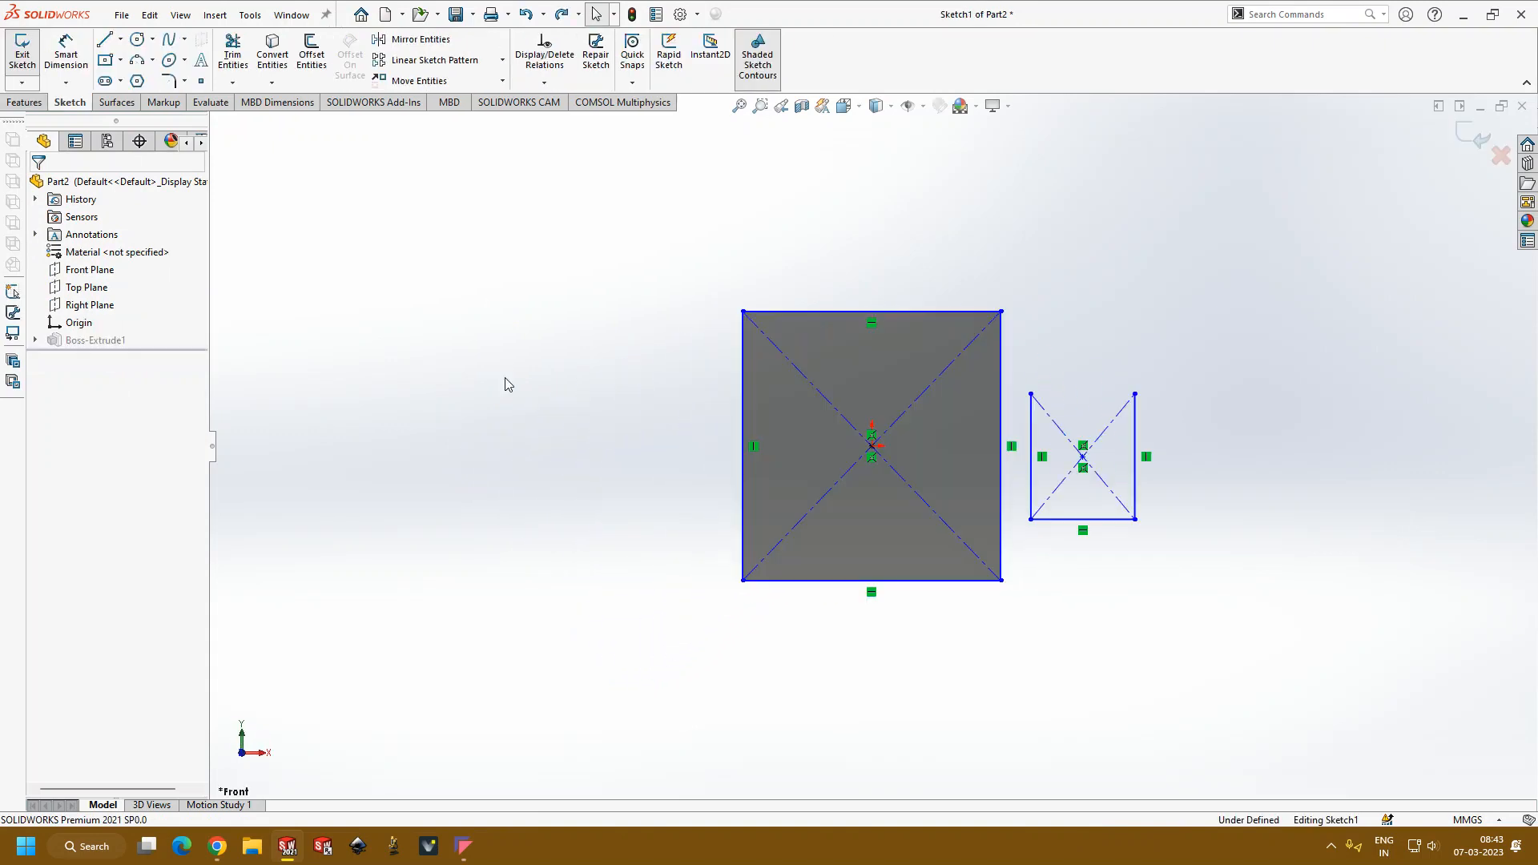
{"action": "middle_click_drag", "start_coordinate": [1223, 443], "coordinate": [1176, 418]}
{"action": "left_click", "coordinate": [1472, 135]}
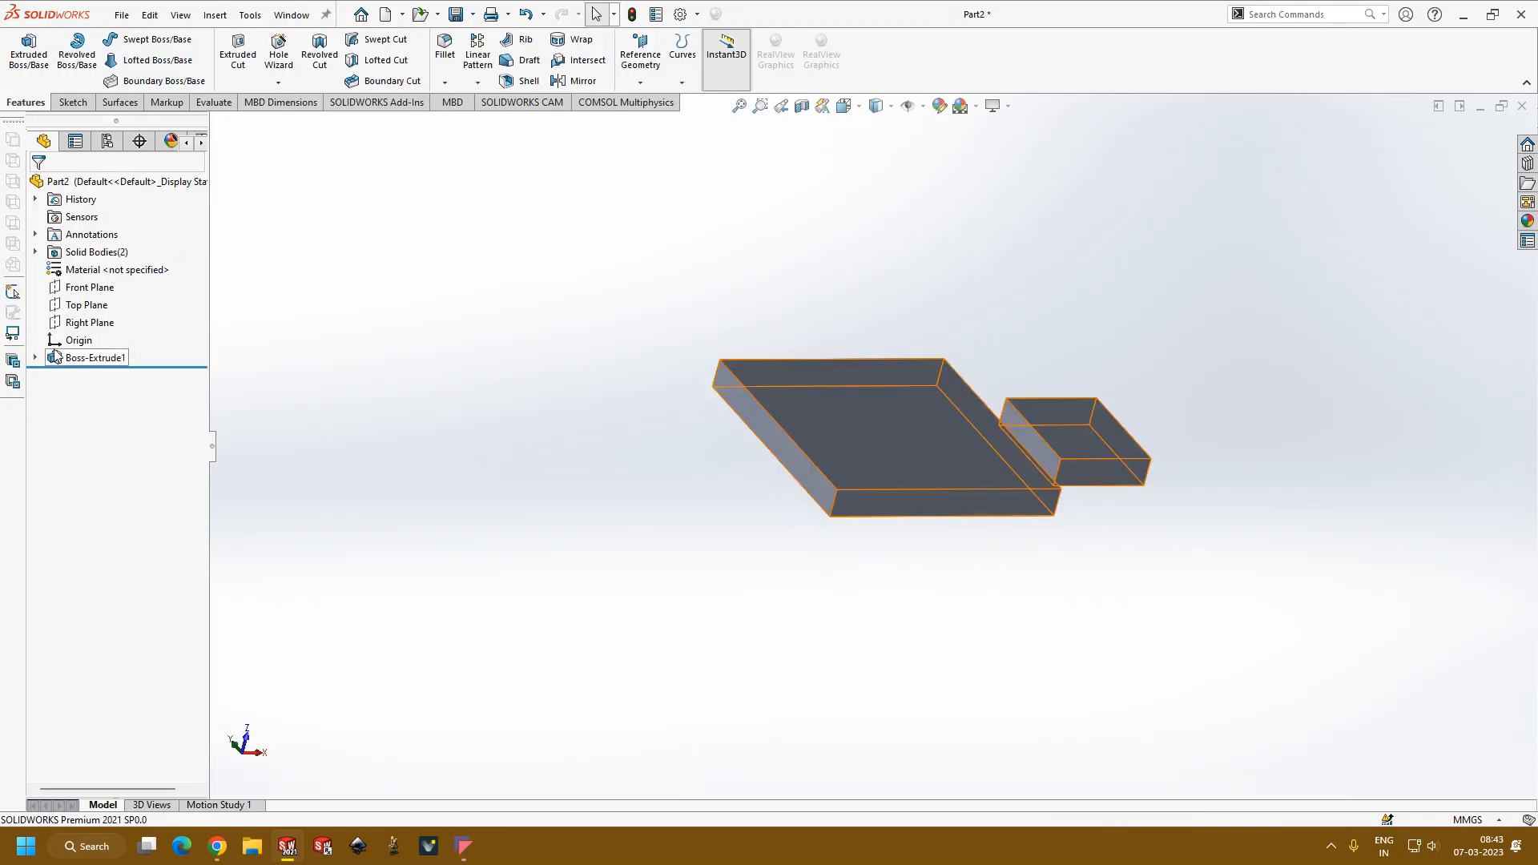
Step: Open the two-rectangle boss extrusion for editing and review its available start conditions
{"action": "left_click", "coordinate": [84, 356]}
{"action": "left_click", "coordinate": [435, 463]}
{"action": "left_click", "coordinate": [99, 360]}
{"action": "left_click", "coordinate": [112, 309]}
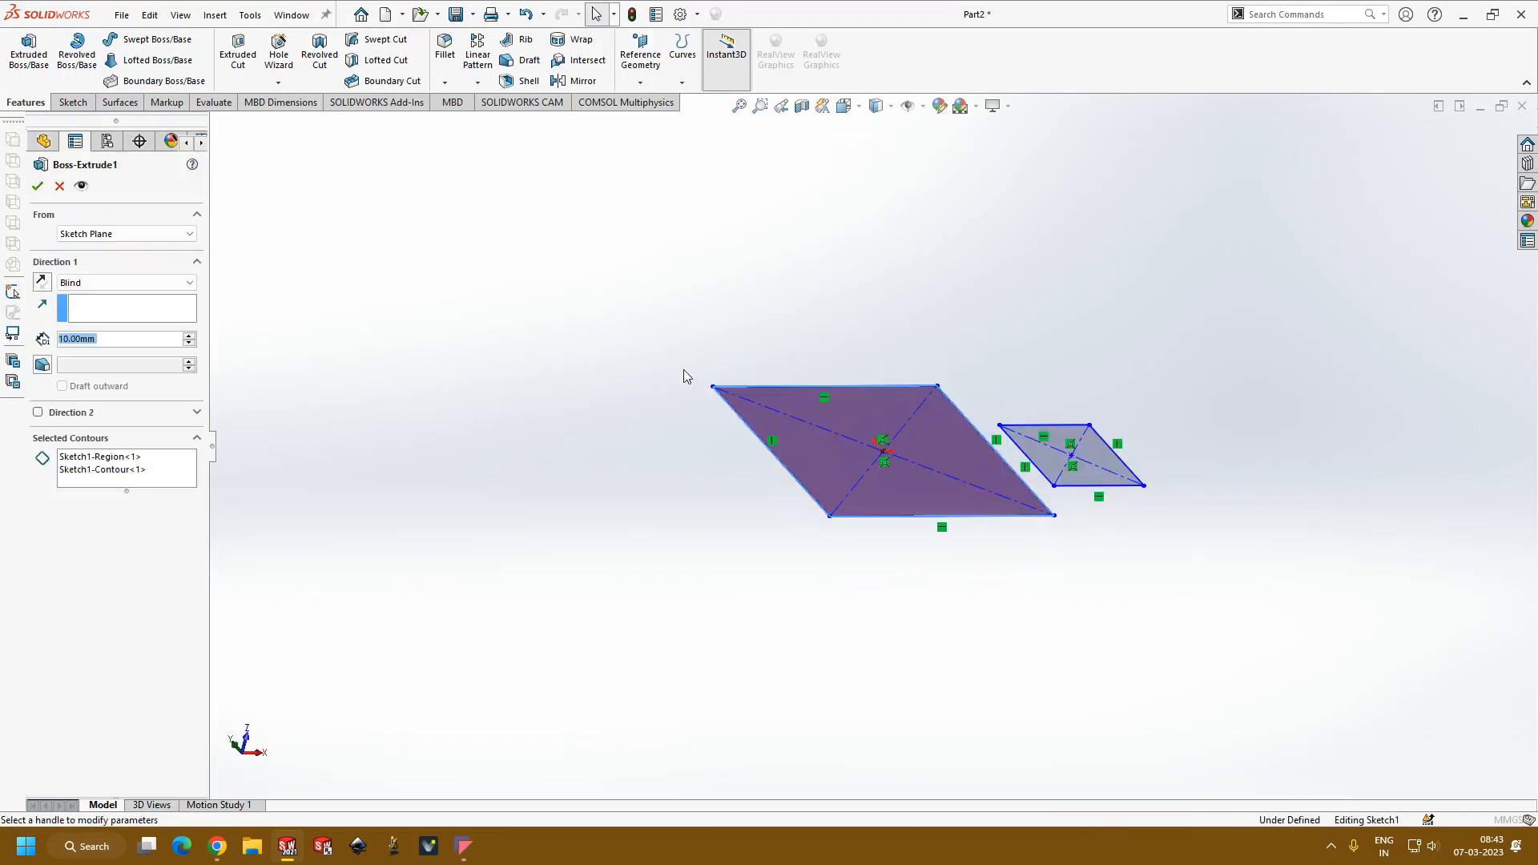
{"action": "middle_click_drag", "start_coordinate": [1091, 442], "coordinate": [1044, 543]}
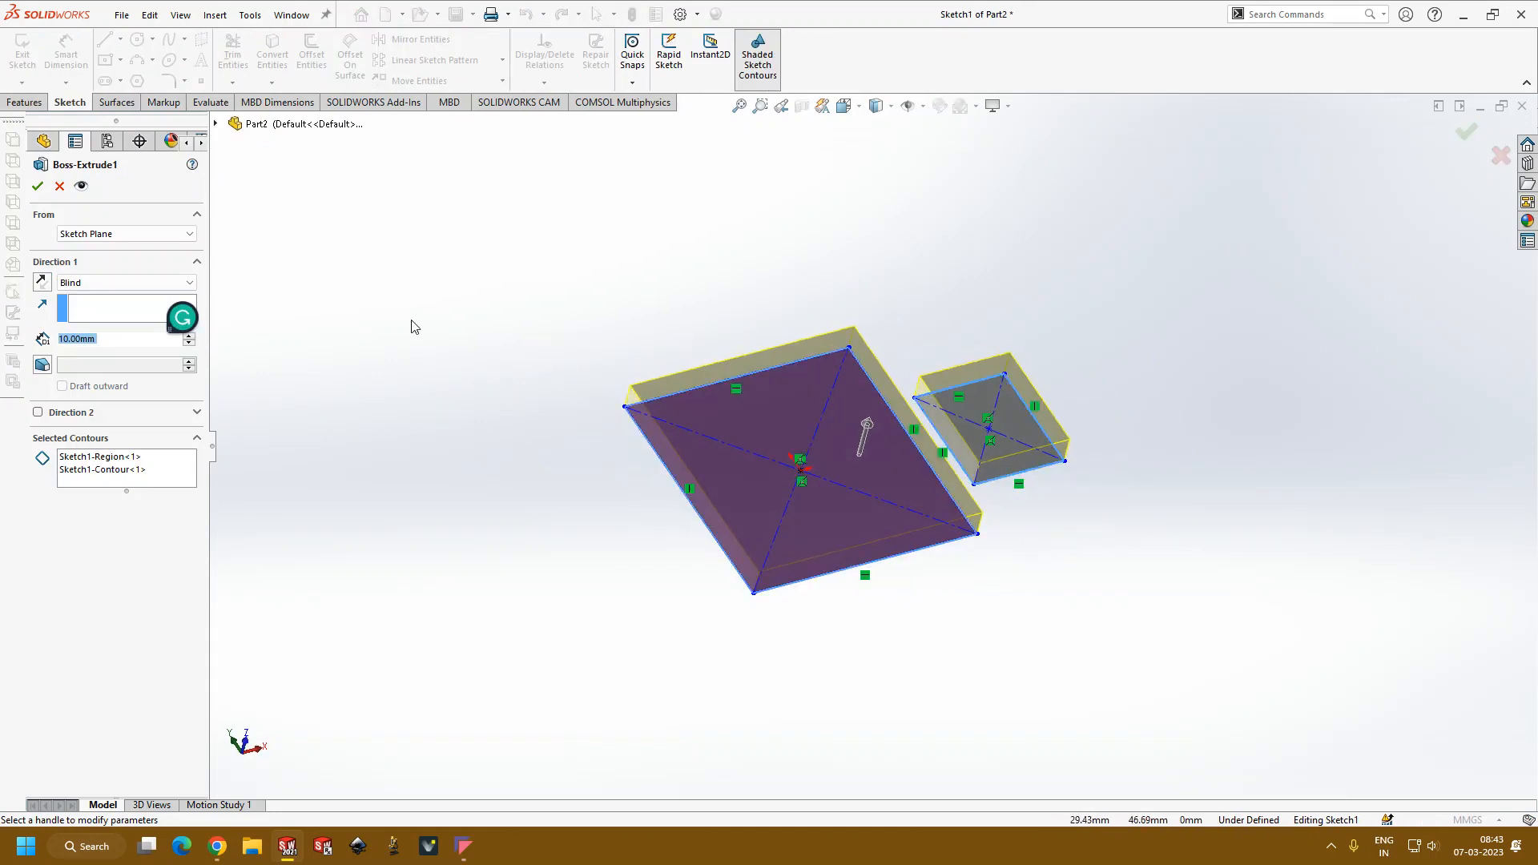
{"action": "left_click", "coordinate": [128, 238]}
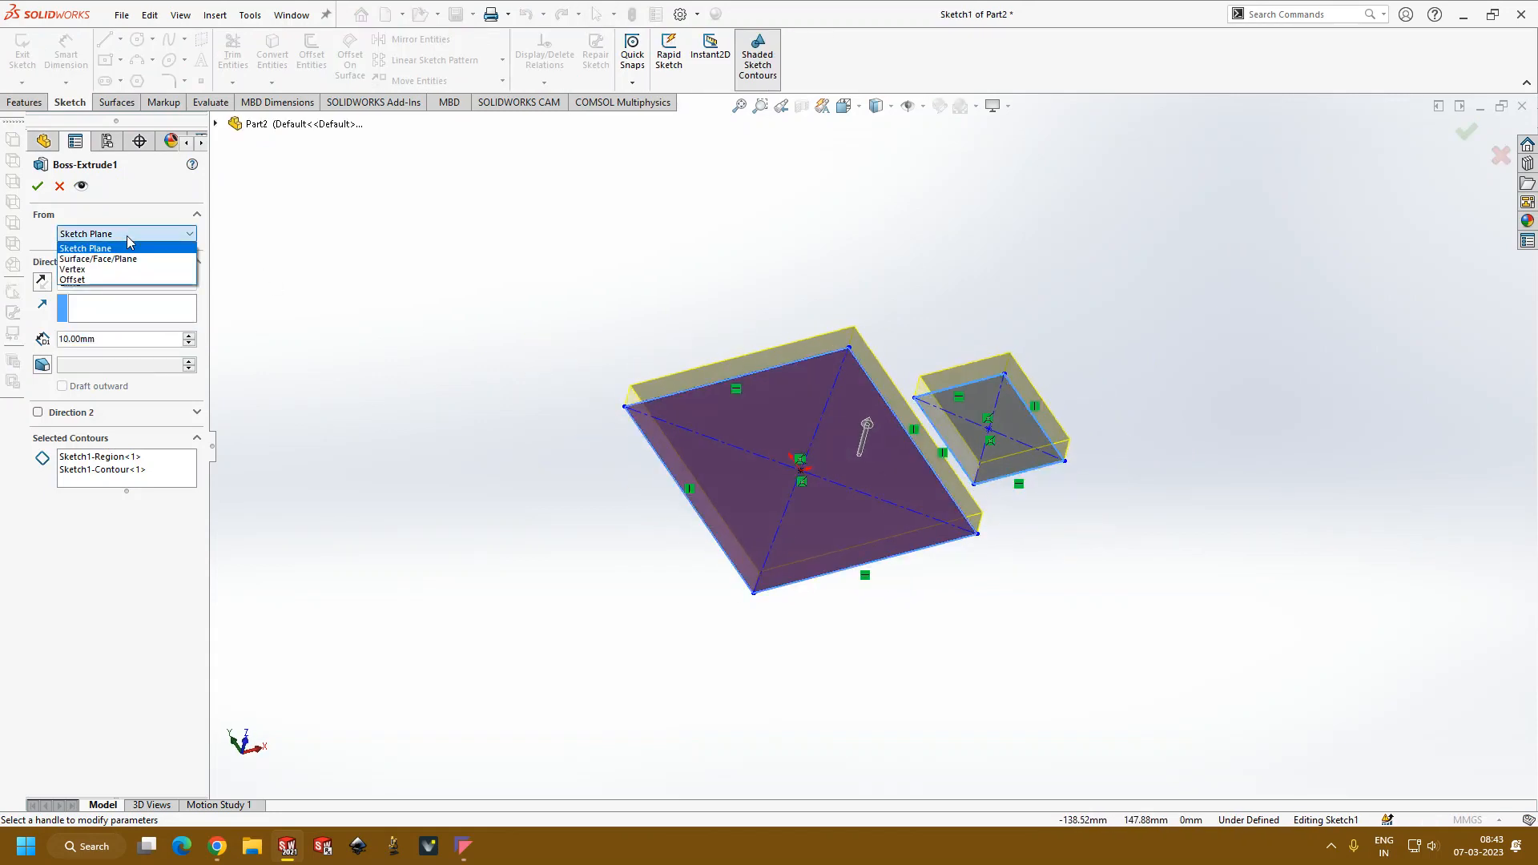
{"action": "left_click", "coordinate": [52, 220]}
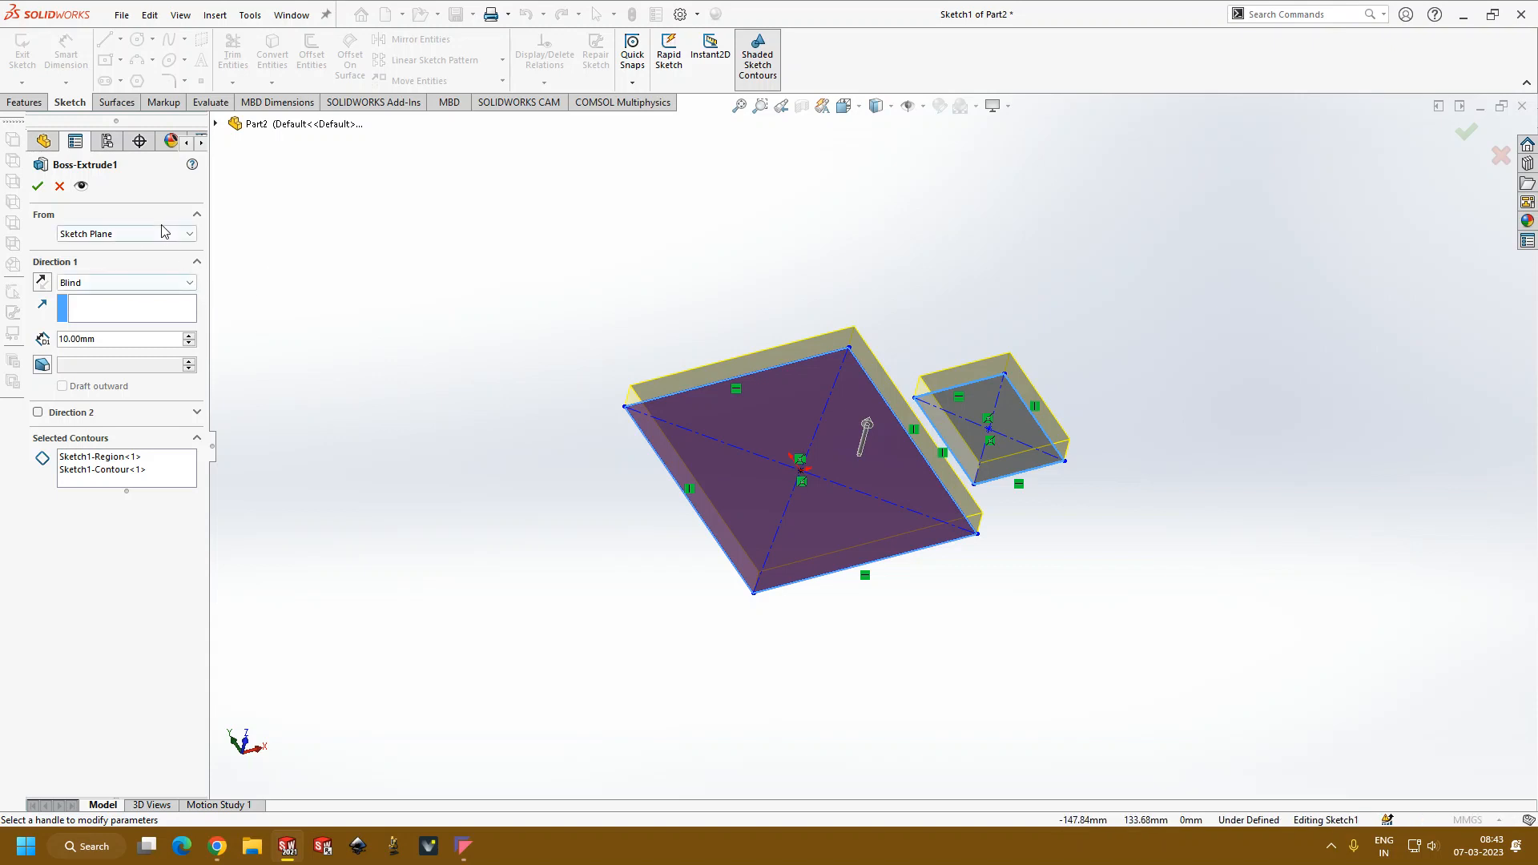
Step: Set the extrusion's start condition to Offset with a distance of 10 mm and accept the feature
{"action": "left_click", "coordinate": [125, 233]}
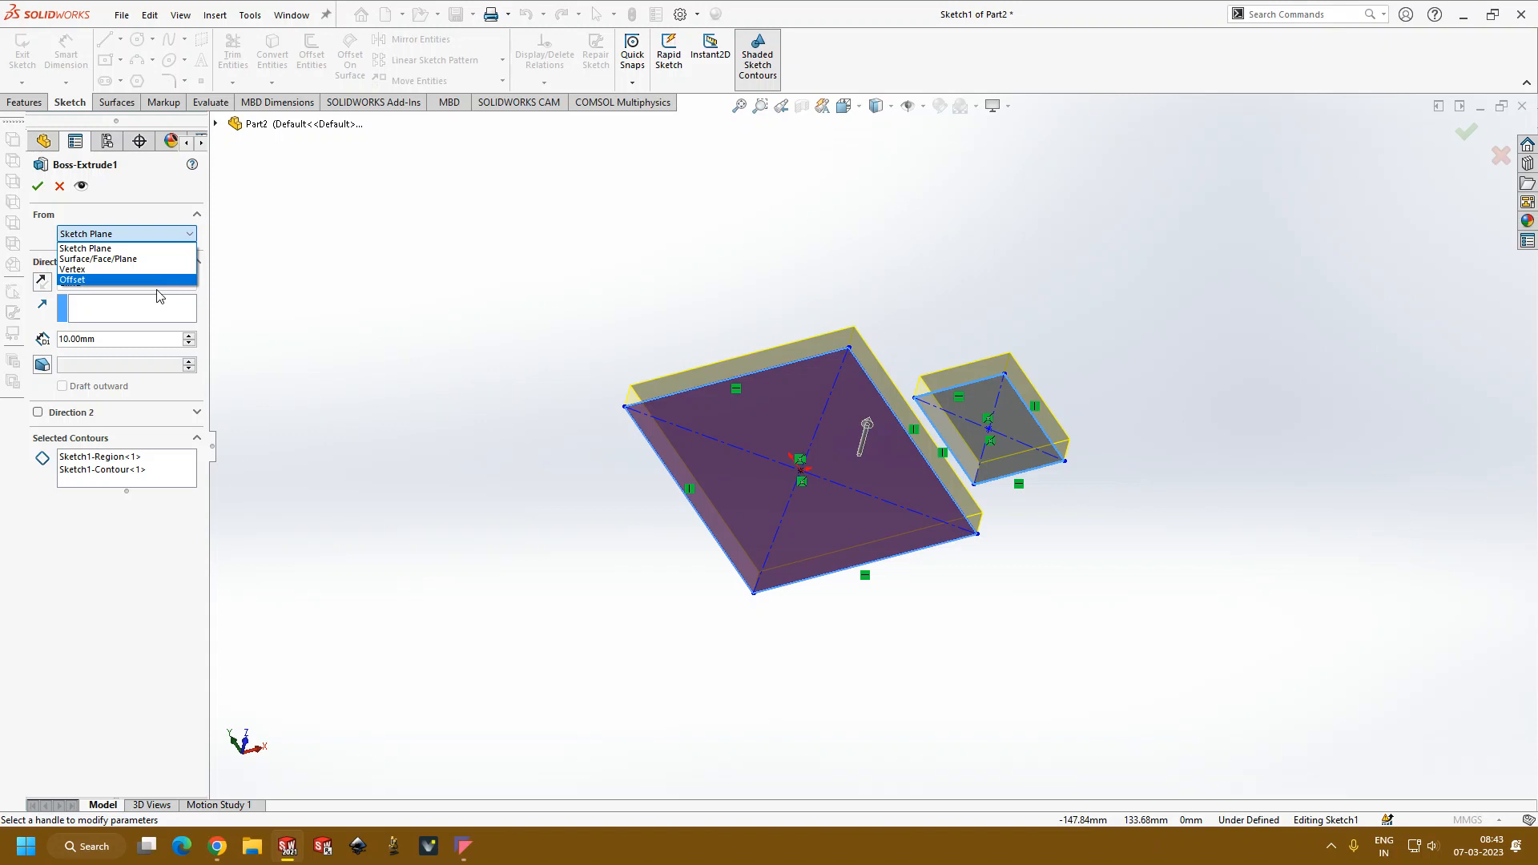
{"action": "left_click", "coordinate": [96, 279]}
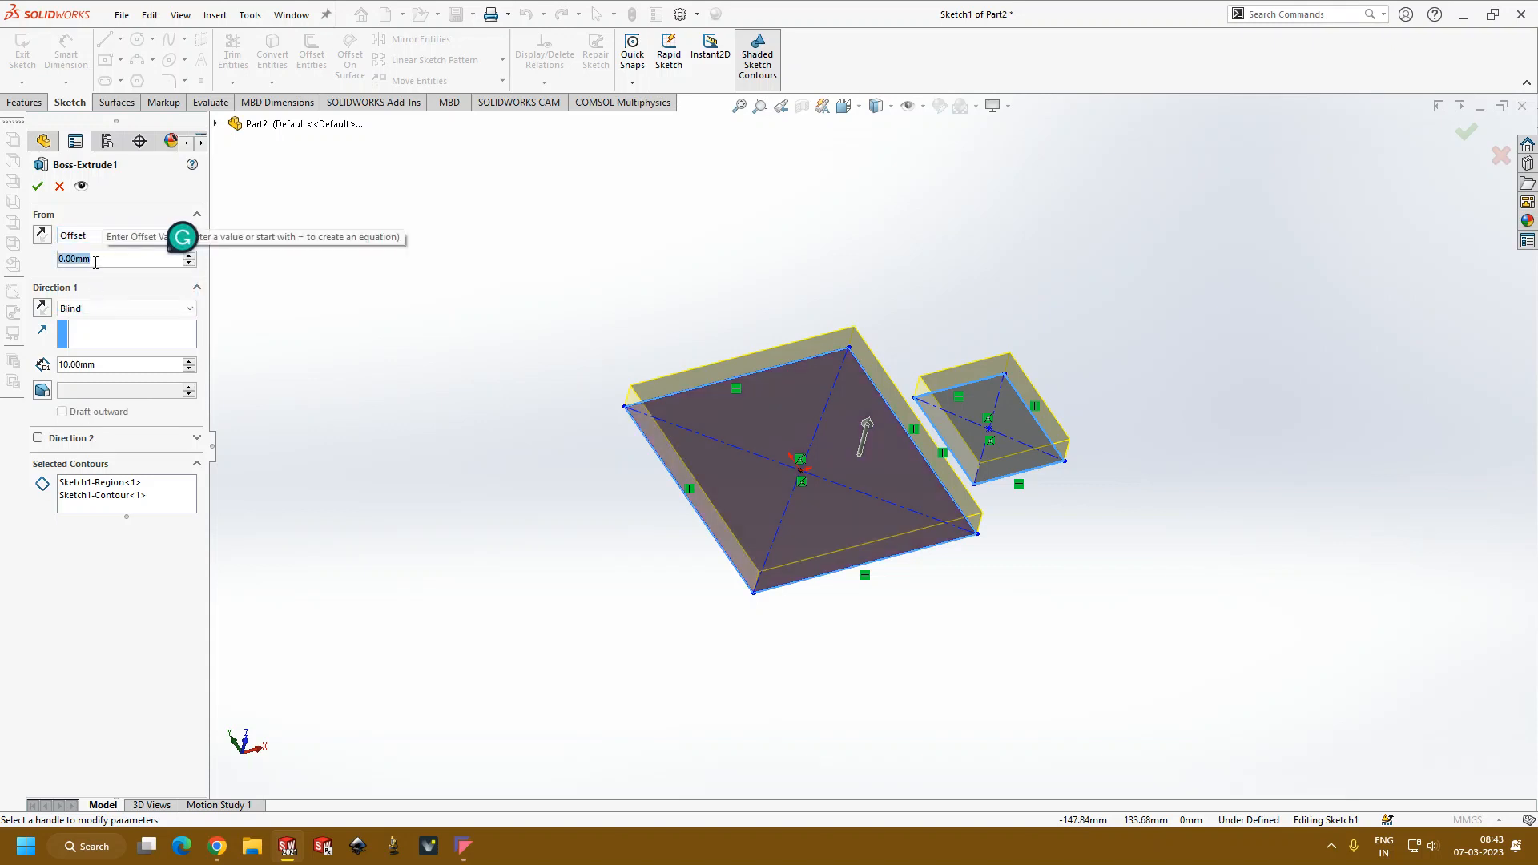
{"action": "type", "text": "10"}
{"action": "key", "text": "Return"}
{"action": "mouse_move", "coordinate": [377, 398]}
{"action": "middle_mouse_down"}
{"action": "mouse_move", "coordinate": [377, 214]}
{"action": "mouse_move", "coordinate": [381, 288]}
{"action": "mouse_move", "coordinate": [352, 225]}
{"action": "mouse_move", "coordinate": [370, 246]}
{"action": "middle_mouse_up"}
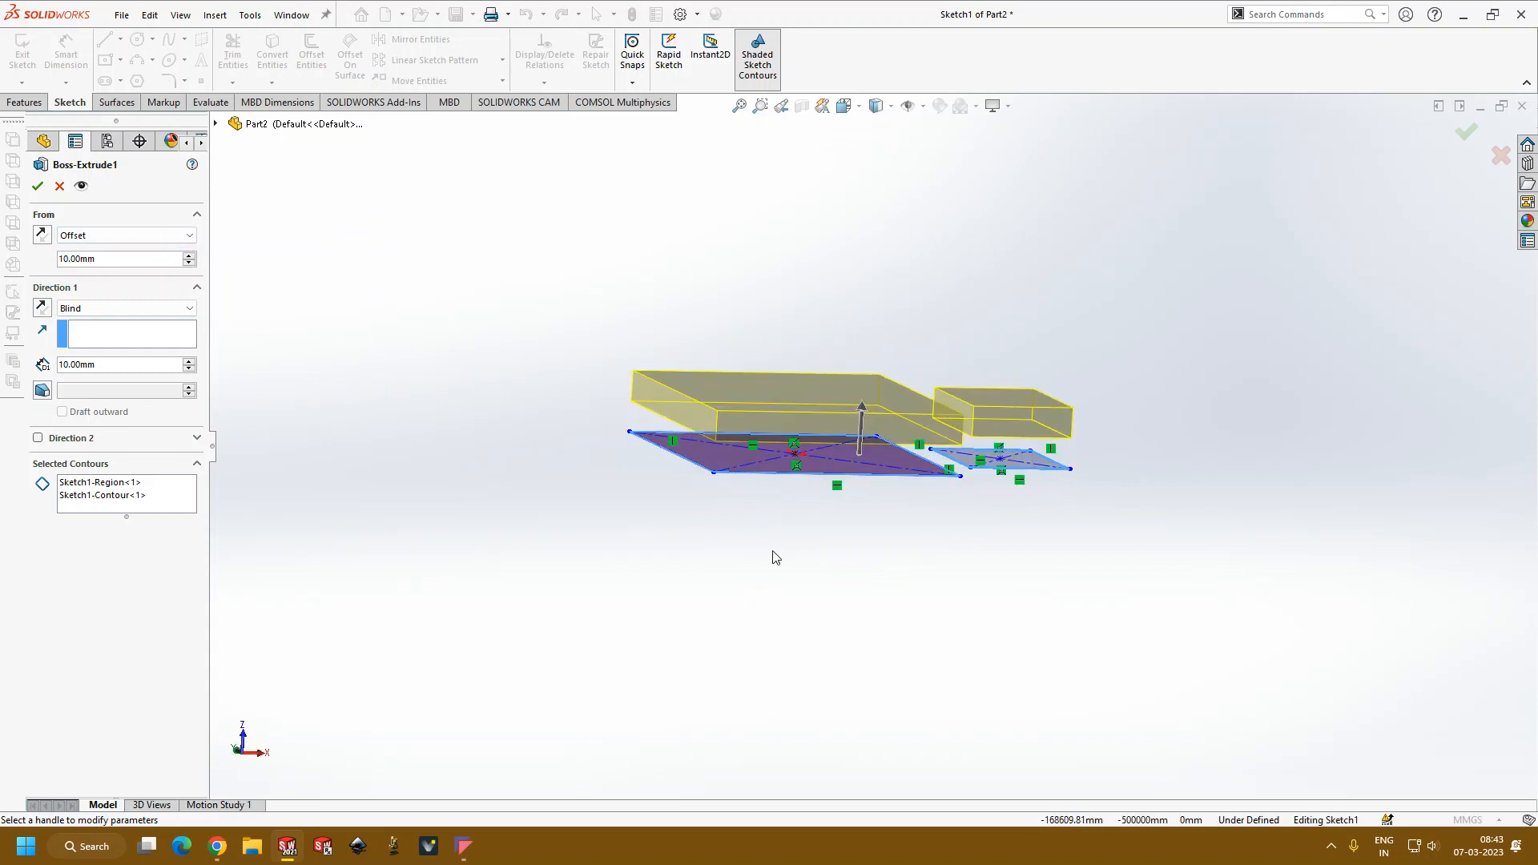
{"action": "scroll", "coordinate": [887, 468], "scroll_direction": "down", "scroll_amount": 2}
{"action": "scroll", "coordinate": [887, 468], "scroll_direction": "down", "scroll_amount": 3}
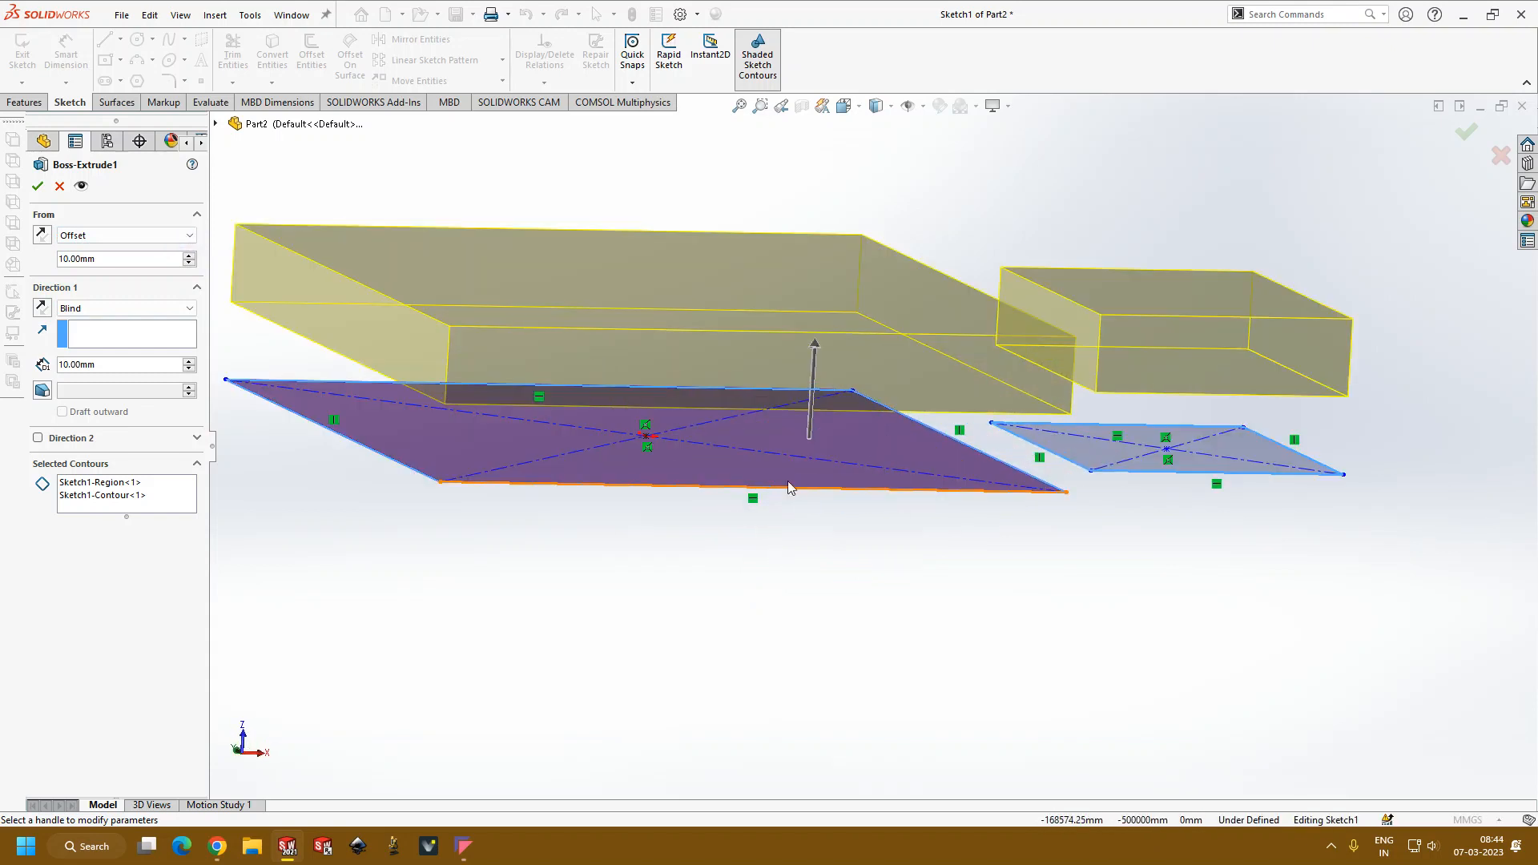
{"action": "scroll", "coordinate": [661, 481], "scroll_direction": "up", "scroll_amount": 2}
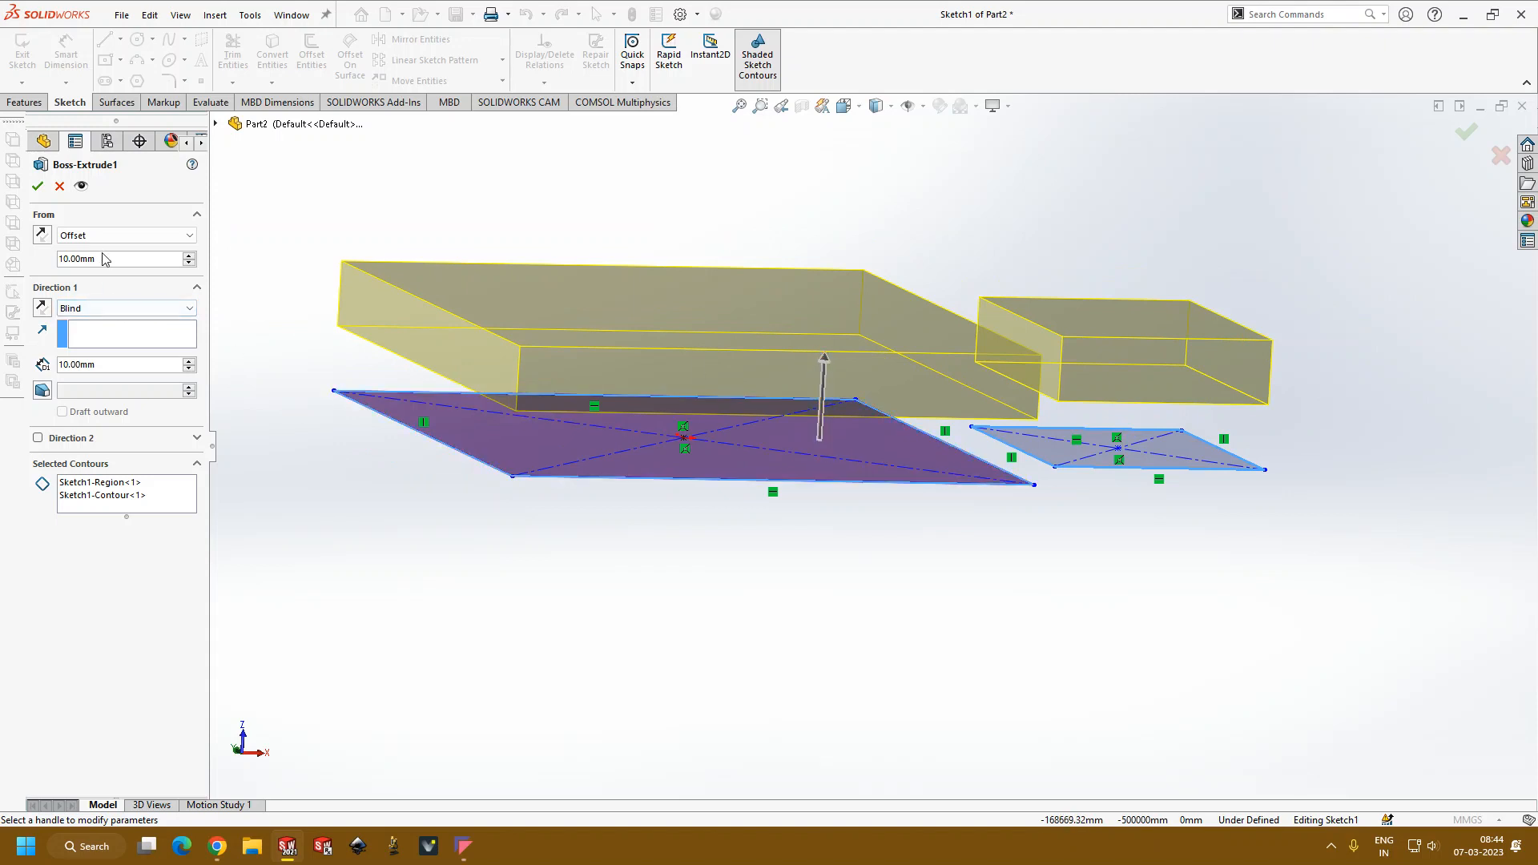
{"action": "scroll", "coordinate": [724, 387], "scroll_direction": "up", "scroll_amount": 3}
{"action": "scroll", "coordinate": [873, 349], "scroll_direction": "down", "scroll_amount": 2}
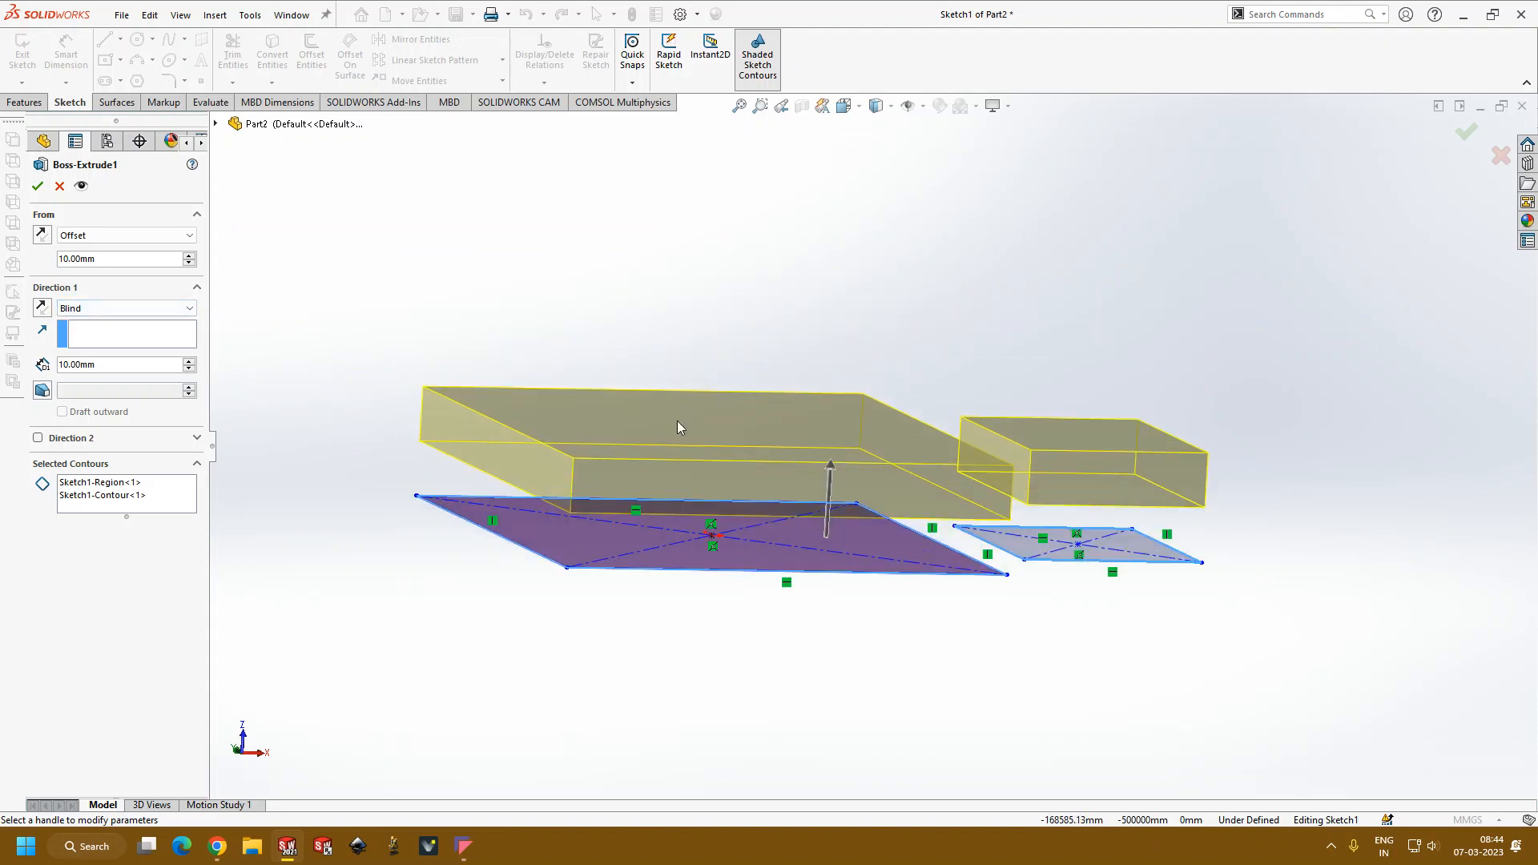
{"action": "left_click", "coordinate": [39, 186]}
Step: Sketch a center rectangle about 40 by 24 mm on the larger plate's long side face, extending beyond its thickness, and exit the sketch
{"action": "middle_click_drag", "start_coordinate": [738, 316], "coordinate": [804, 480]}
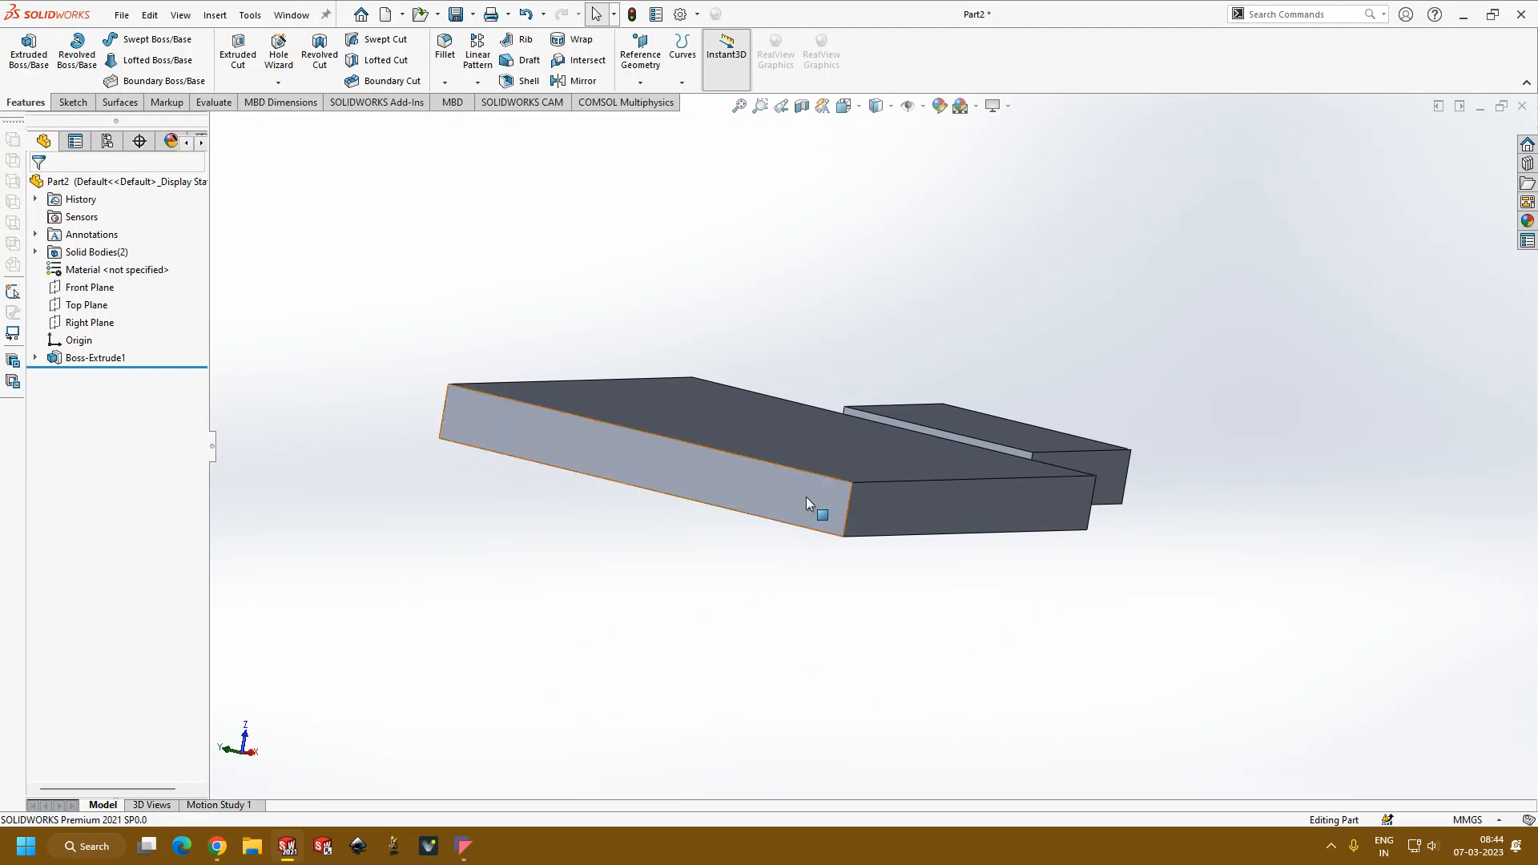
{"action": "left_click", "coordinate": [806, 498]}
{"action": "left_click", "coordinate": [817, 567]}
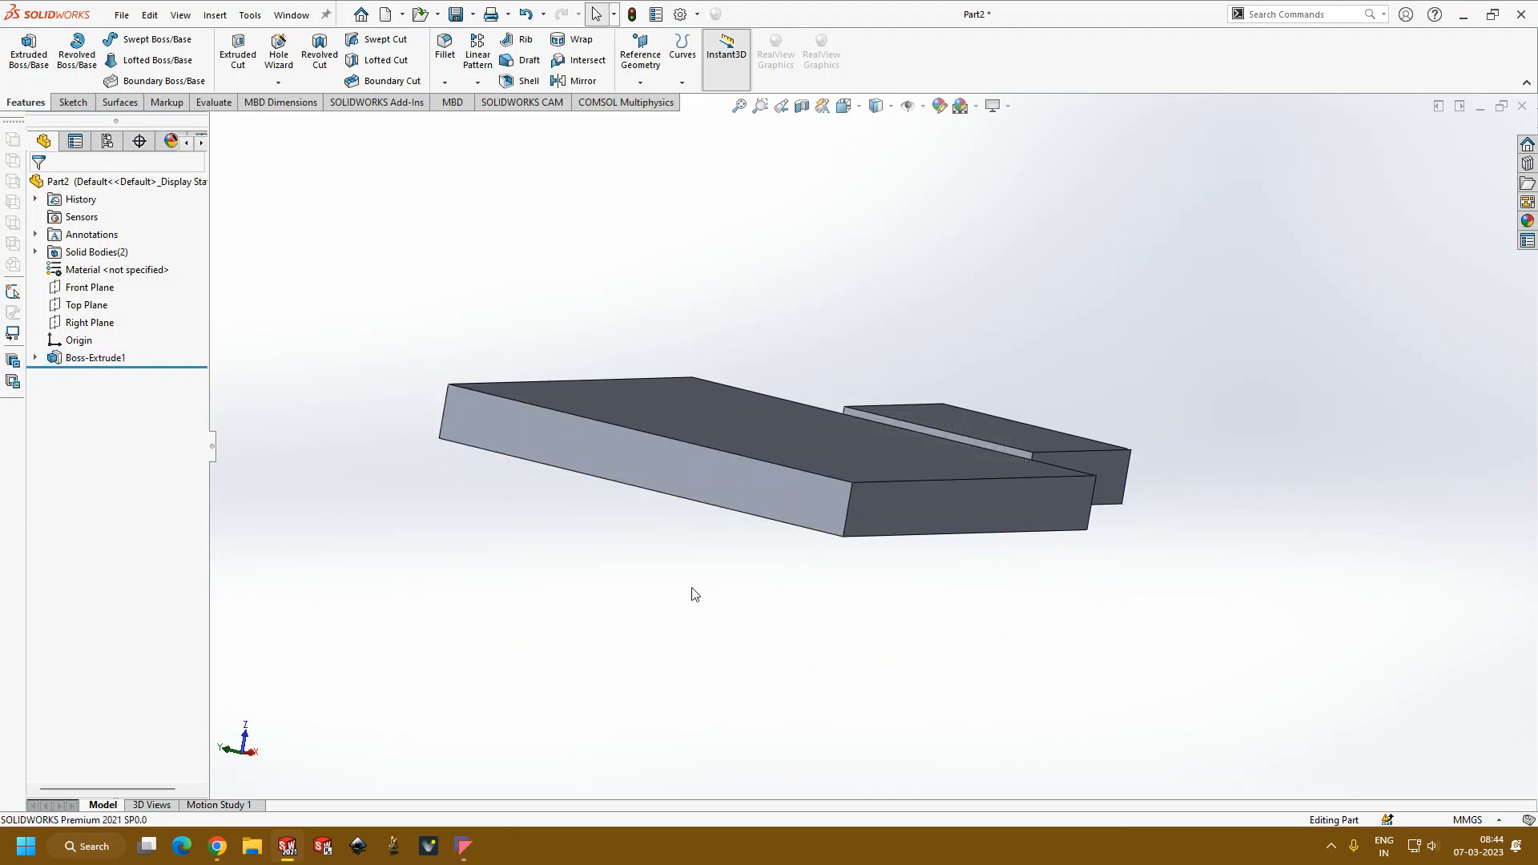
{"action": "left_click", "coordinate": [750, 490]}
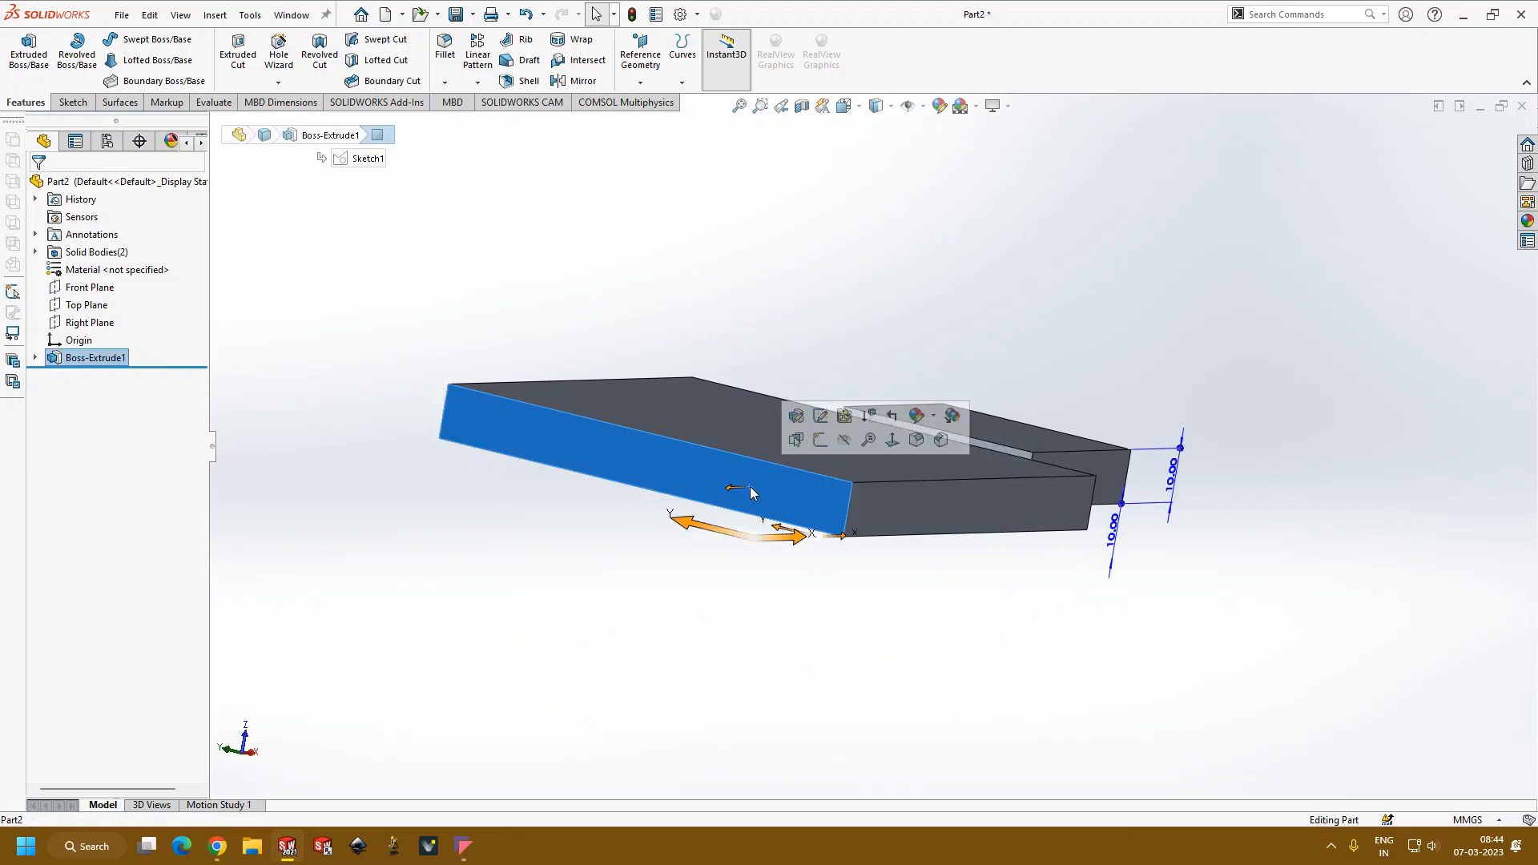
{"action": "left_click", "coordinate": [819, 442]}
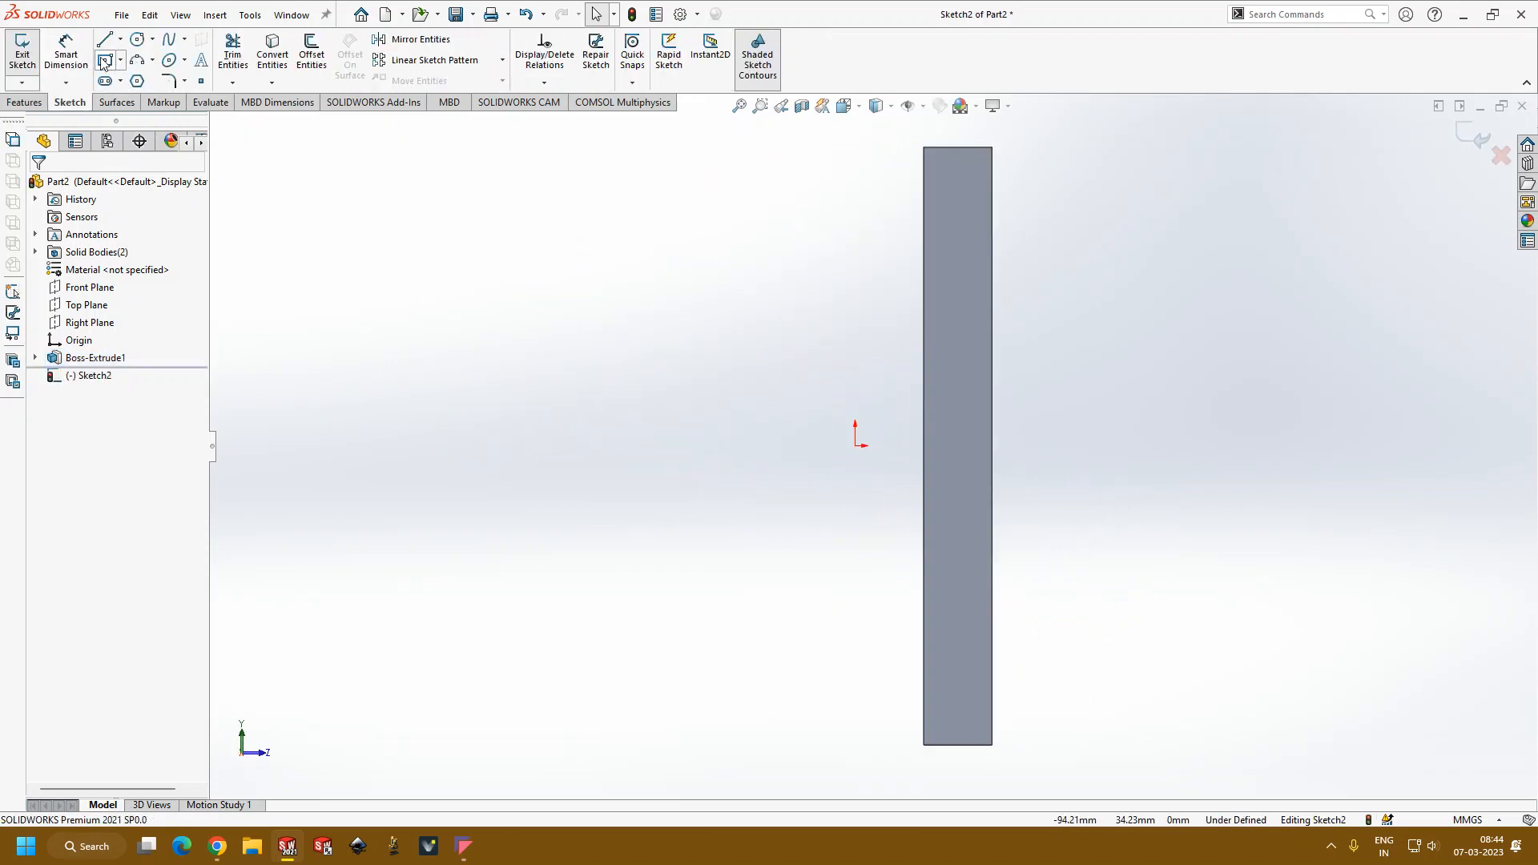
{"action": "left_click", "coordinate": [105, 60]}
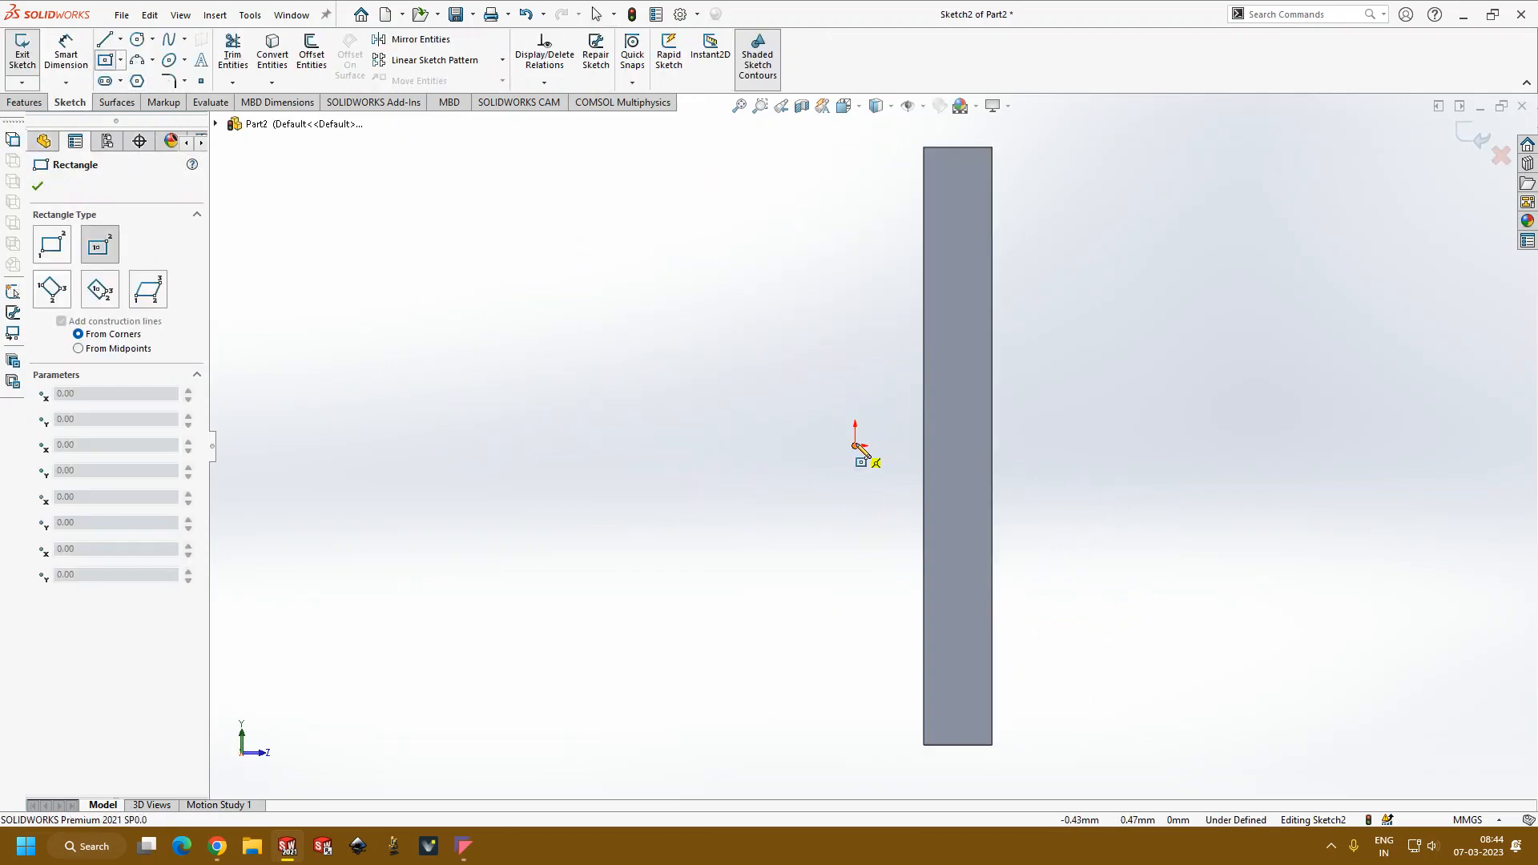
{"action": "left_click", "coordinate": [960, 445]}
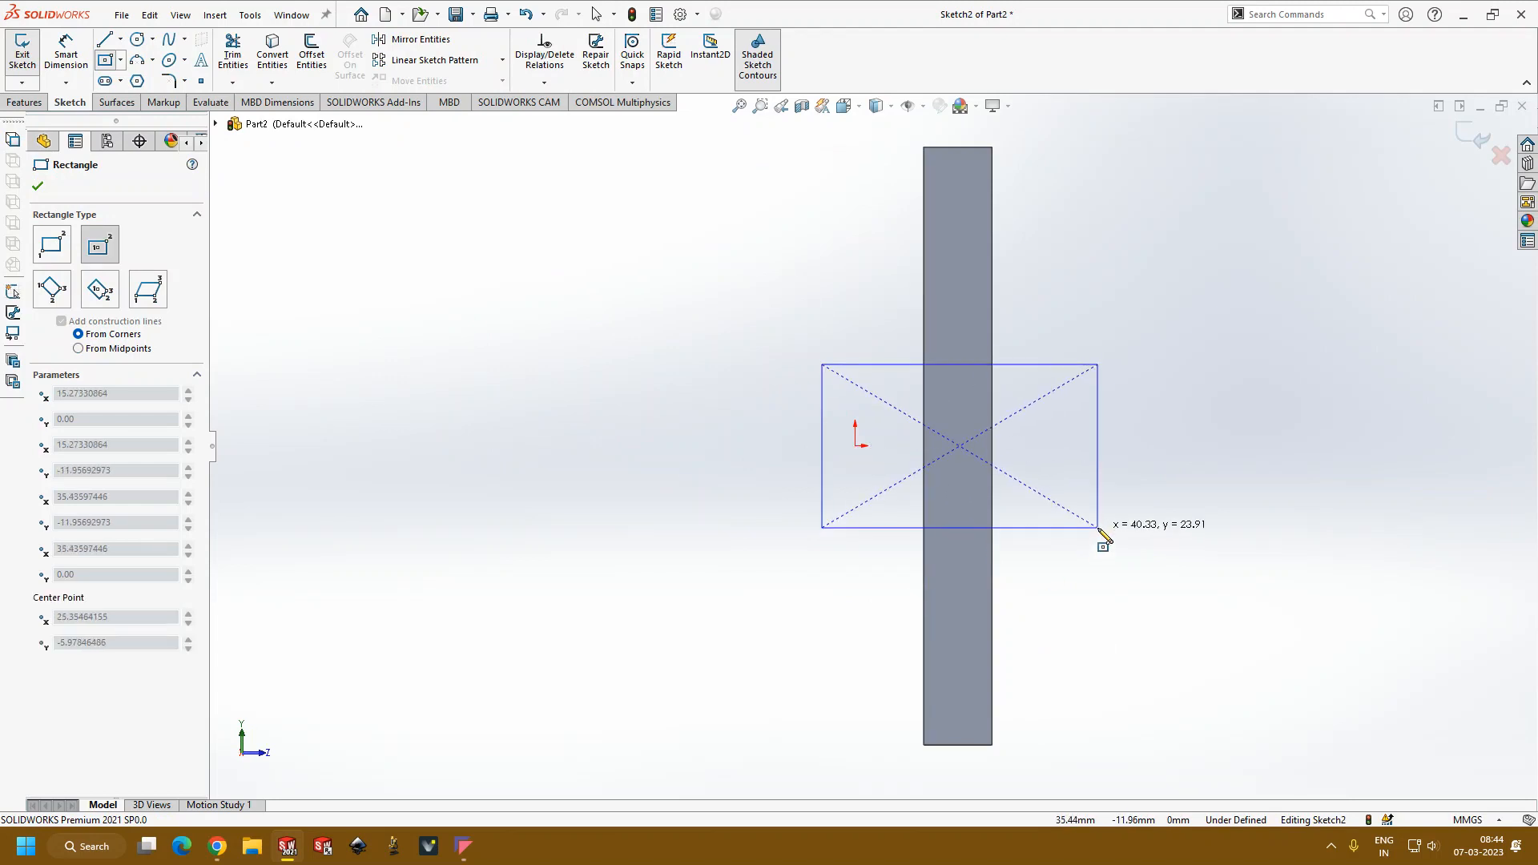
{"action": "left_click", "coordinate": [1097, 527]}
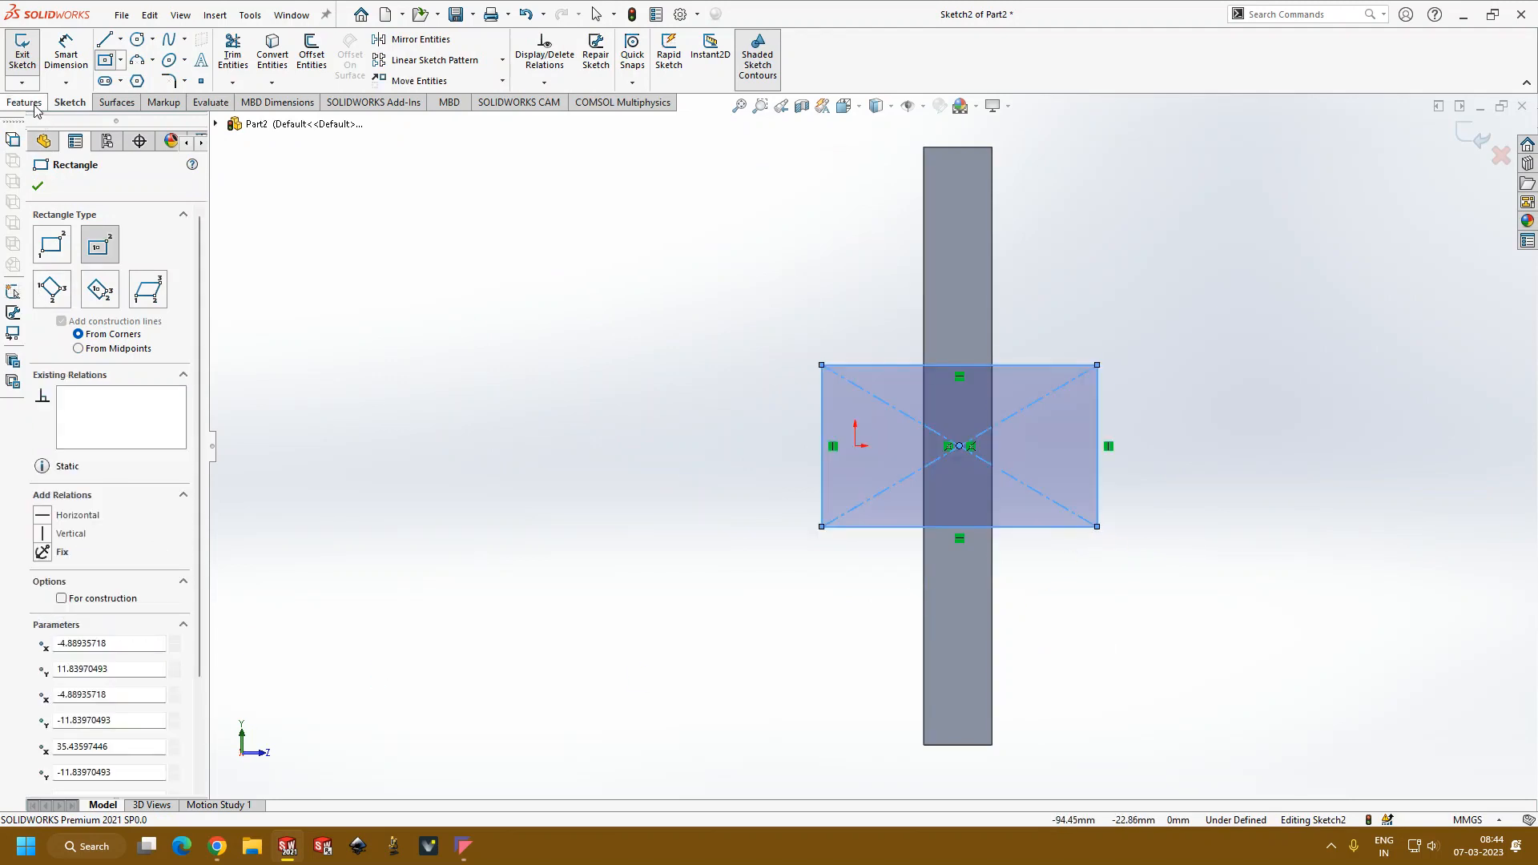
{"action": "left_click", "coordinate": [1471, 138]}
Step: Start a boss extrusion of the side-face rectangle and reverse its direction to point into the plate
{"action": "mouse_move", "coordinate": [1212, 636]}
{"action": "middle_mouse_down"}
{"action": "mouse_move", "coordinate": [1089, 302]}
{"action": "mouse_move", "coordinate": [1175, 303]}
{"action": "mouse_move", "coordinate": [1118, 441]}
{"action": "middle_mouse_up"}
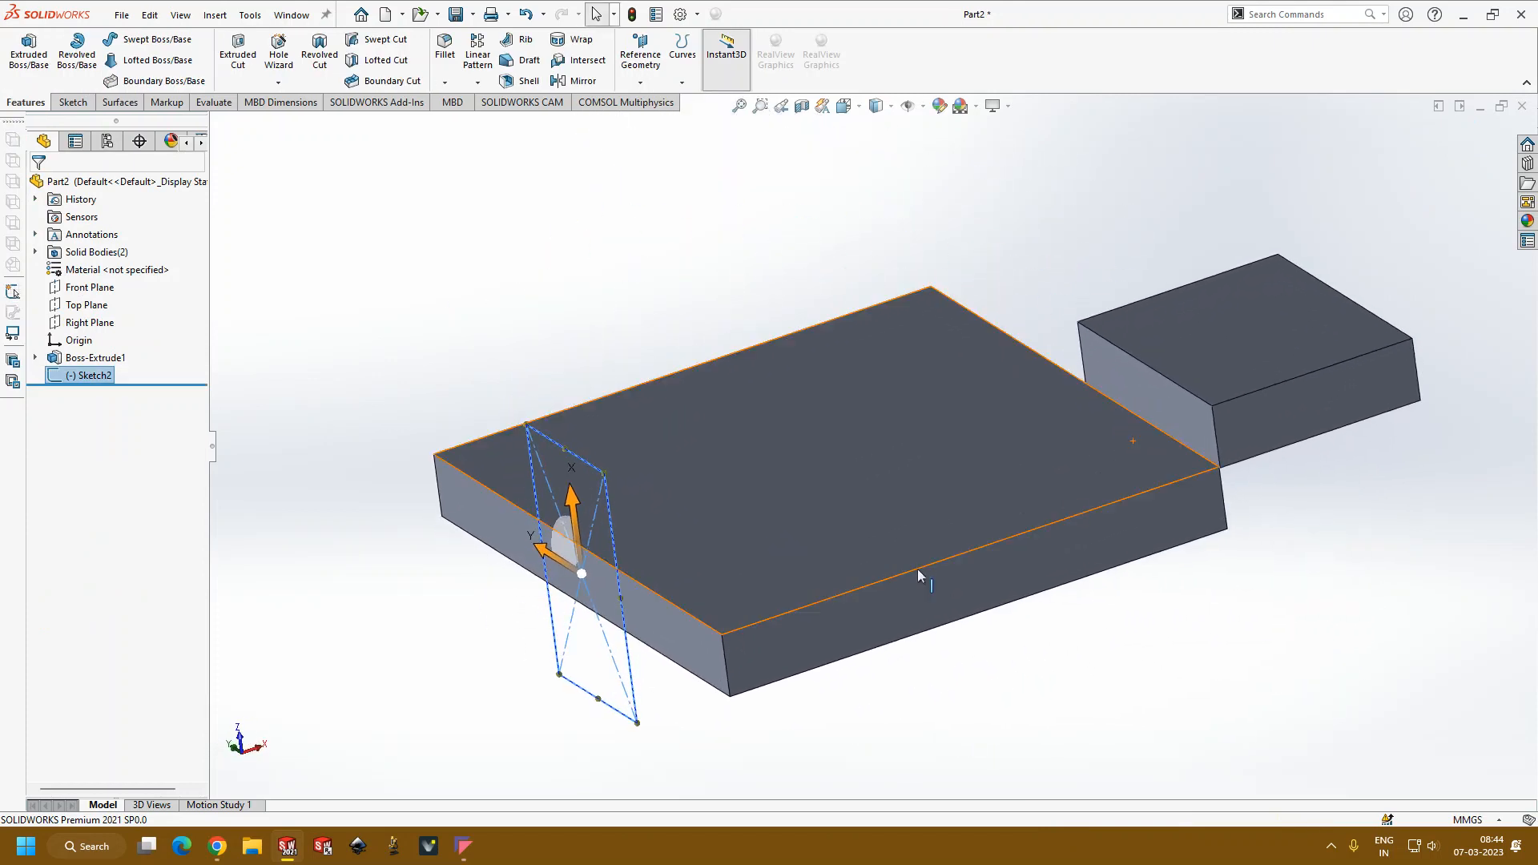
{"action": "scroll", "coordinate": [710, 583], "scroll_direction": "up", "scroll_amount": 3}
{"action": "scroll", "coordinate": [707, 581], "scroll_direction": "down", "scroll_amount": 1}
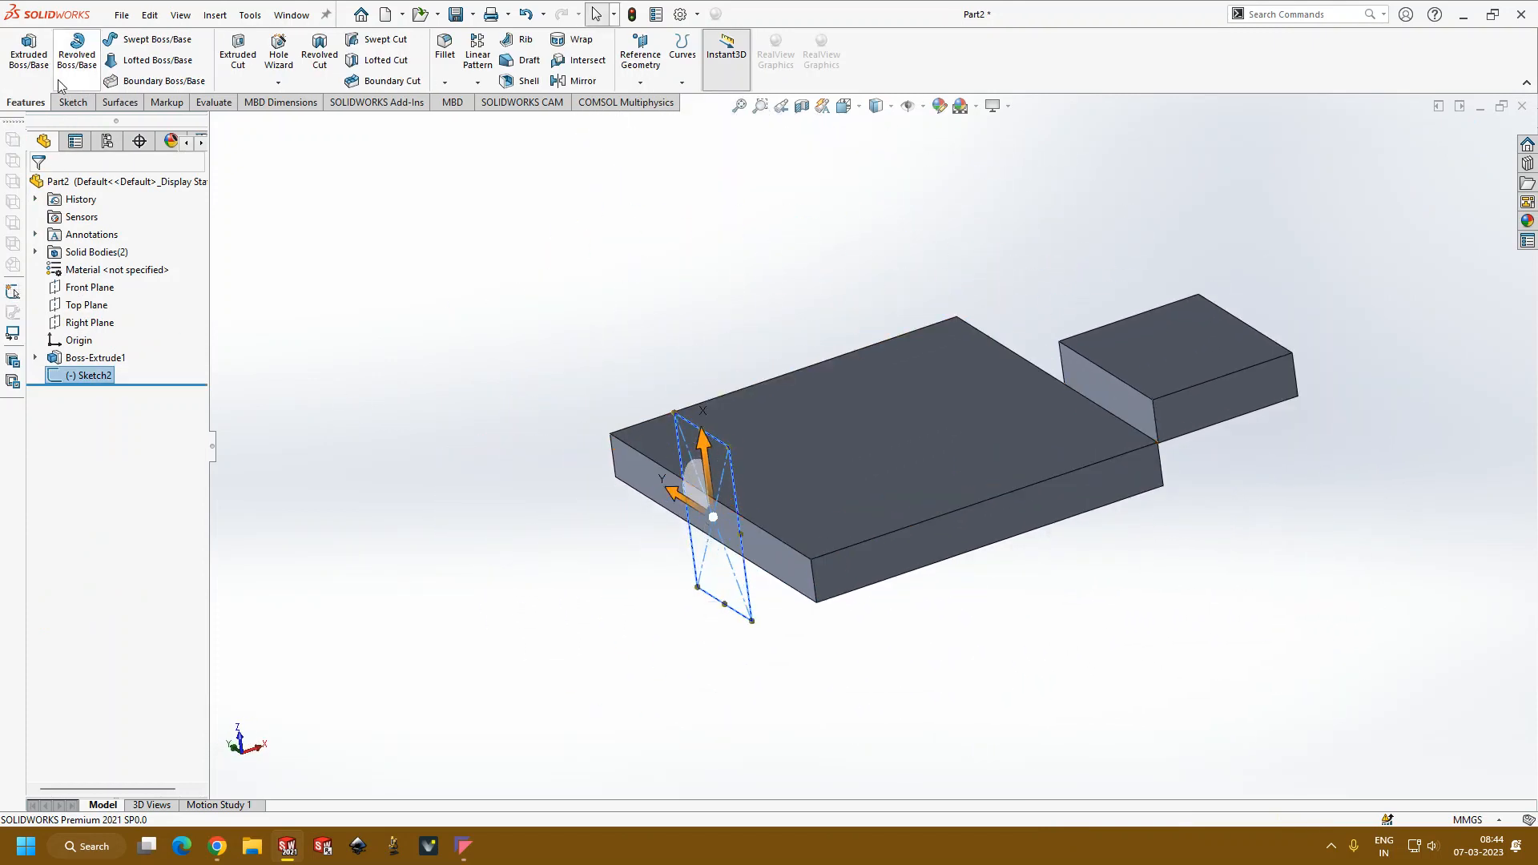
{"action": "left_click", "coordinate": [29, 50]}
{"action": "middle_click_drag", "start_coordinate": [587, 603], "coordinate": [699, 567]}
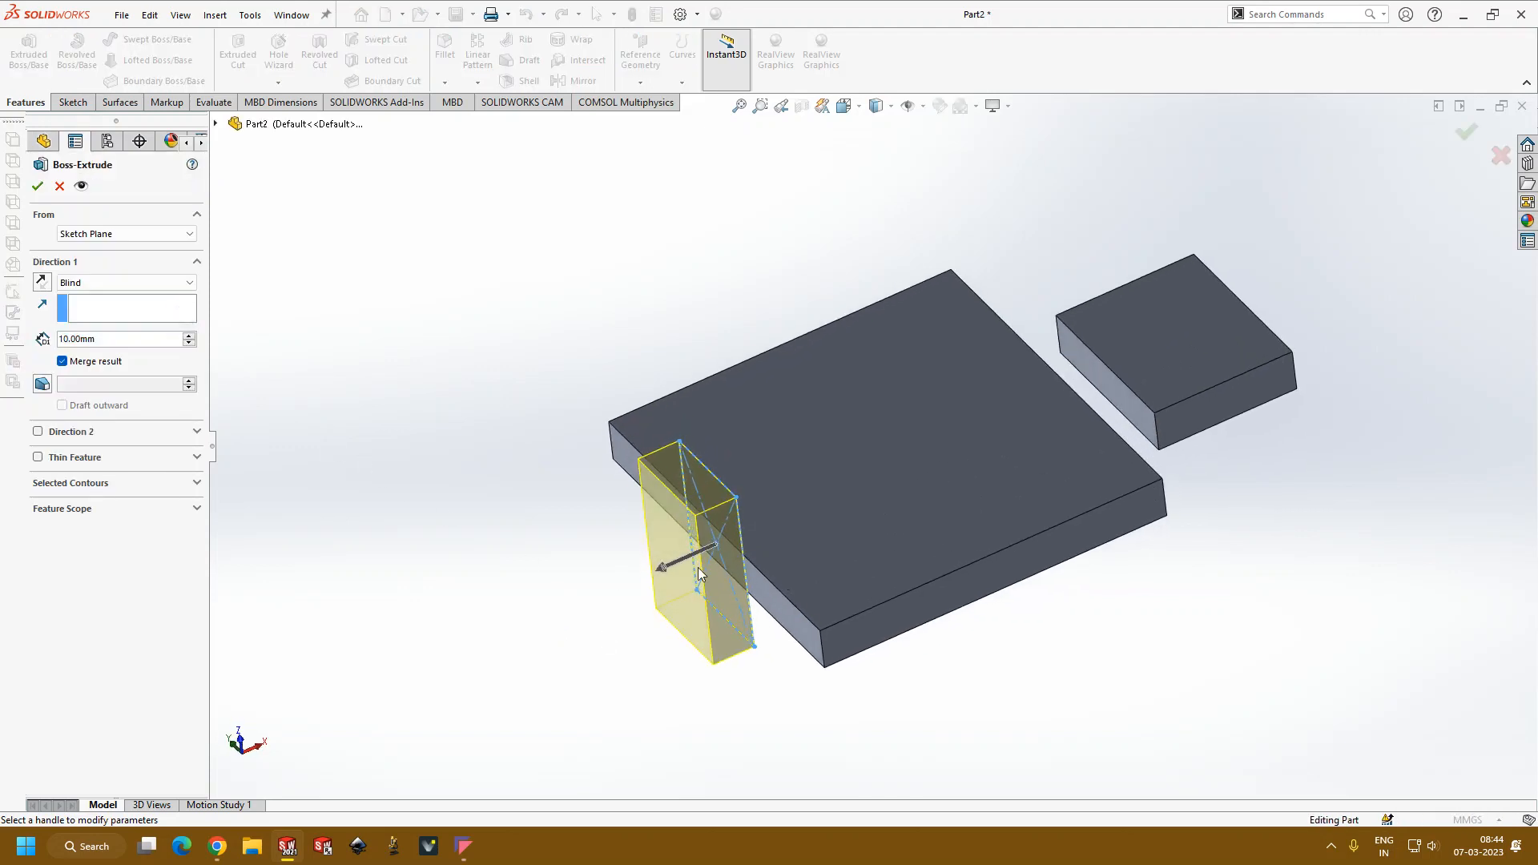
{"action": "left_click", "coordinate": [40, 285]}
{"action": "left_click", "coordinate": [38, 284]}
{"action": "left_click", "coordinate": [38, 284]}
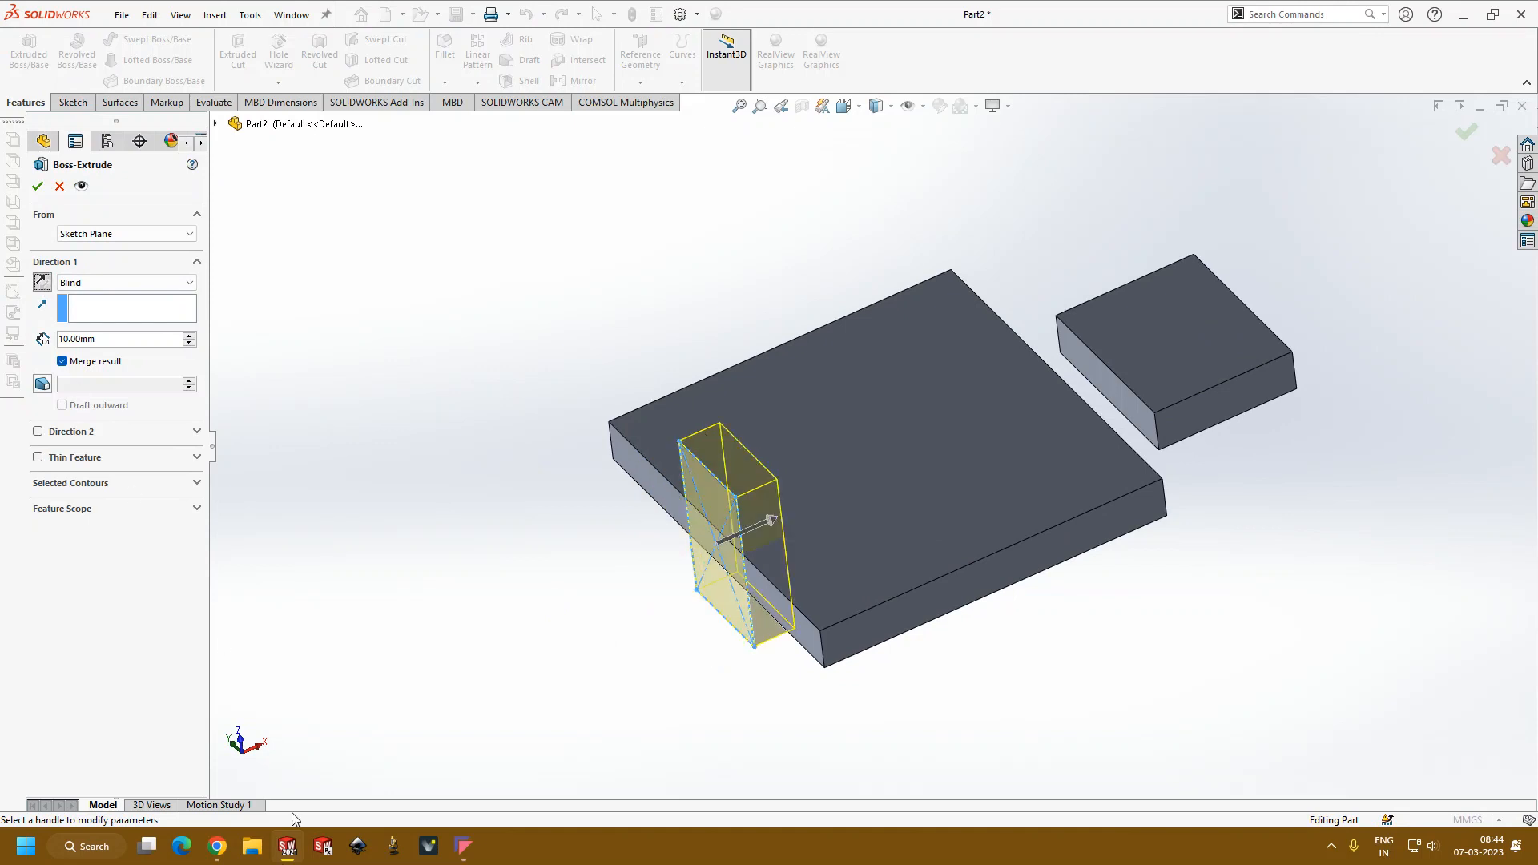
Step: Switch to Chrome to check the Google Meet call and WhatsApp Web, and return to the SOLIDWORKS extrusion preview
{"action": "mouse_move", "coordinate": [219, 850]}
{"action": "left_click", "coordinate": [107, 742]}
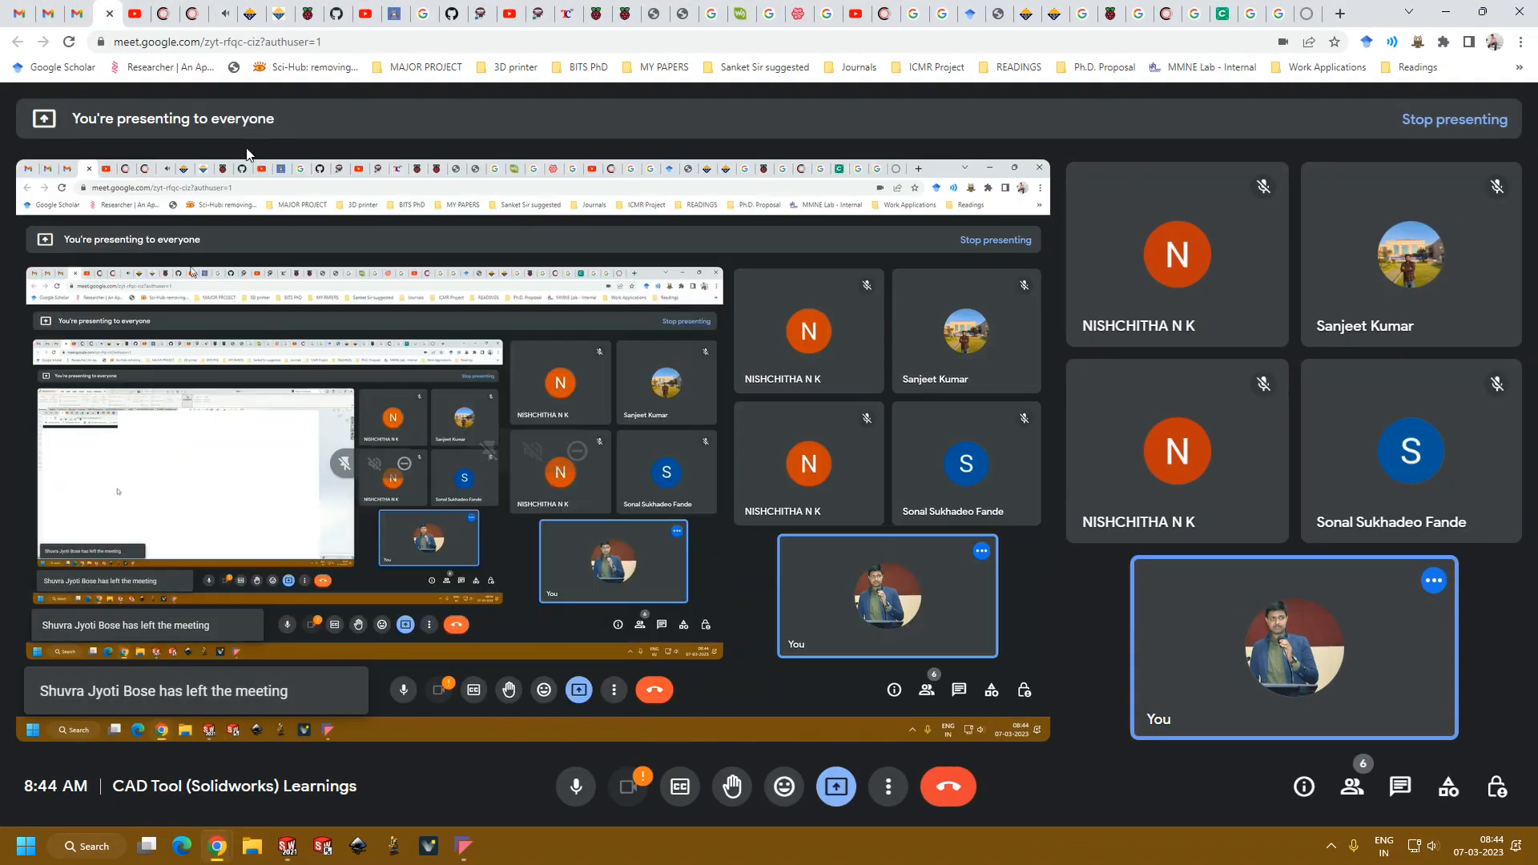
{"action": "left_click", "coordinate": [219, 14]}
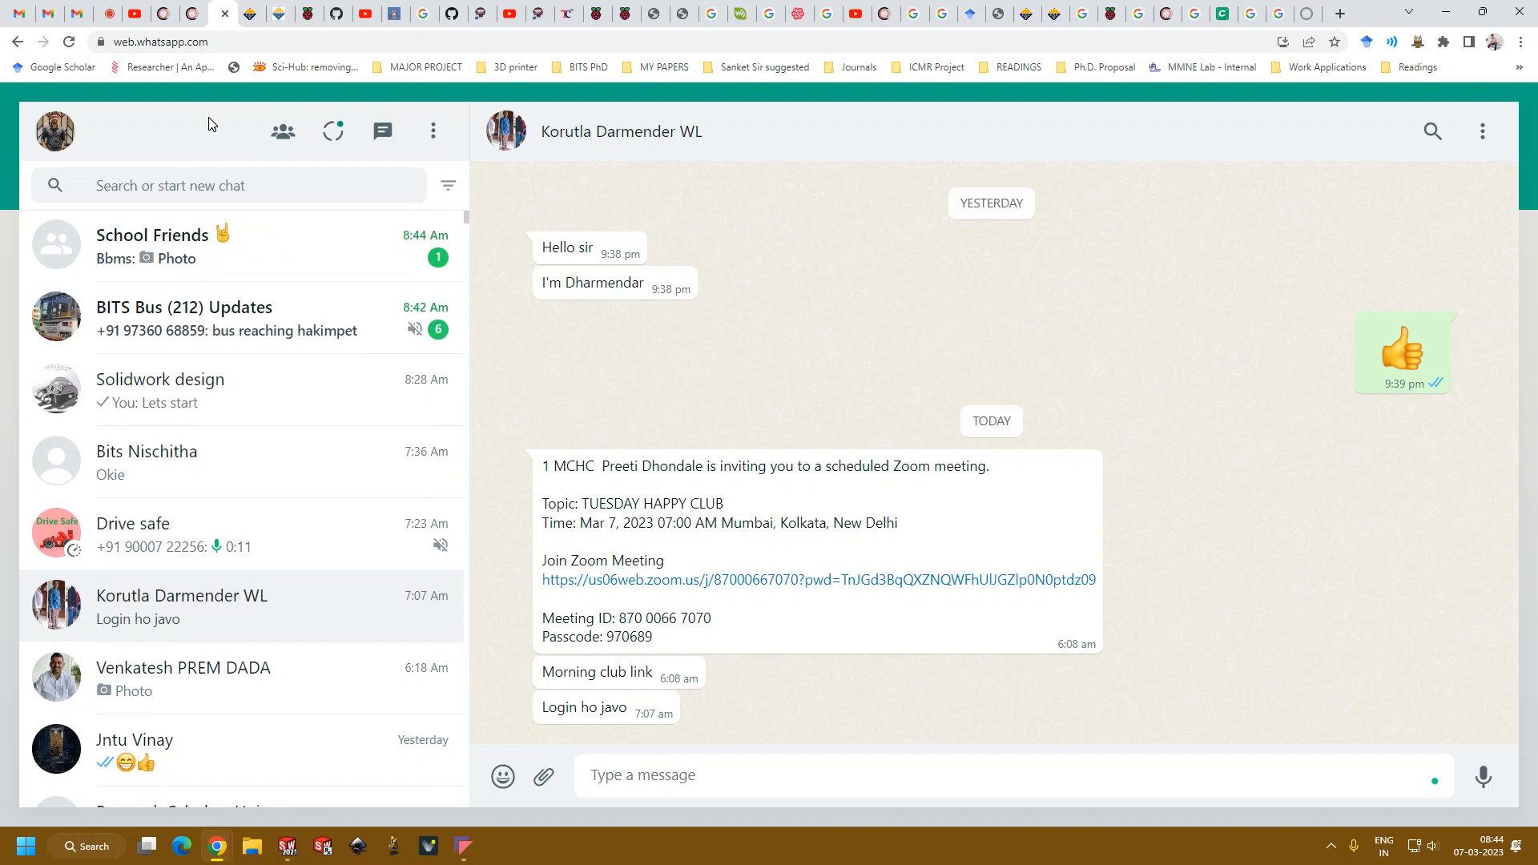
{"action": "left_click", "coordinate": [1446, 12]}
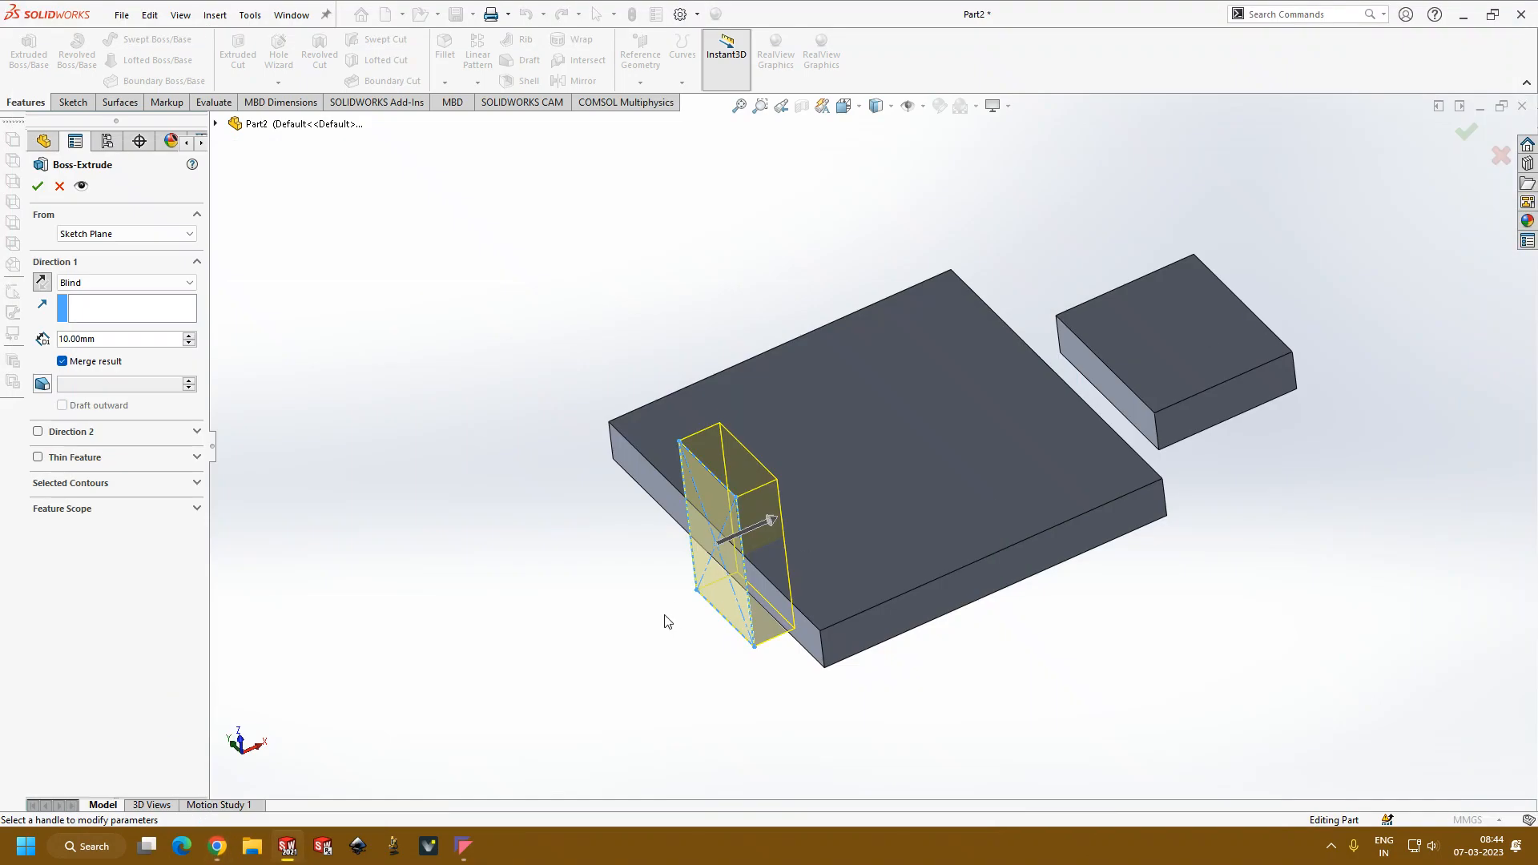
{"action": "mouse_move", "coordinate": [537, 519]}
{"action": "middle_mouse_down"}
{"action": "mouse_move", "coordinate": [542, 453]}
{"action": "mouse_move", "coordinate": [543, 503]}
{"action": "middle_mouse_up"}
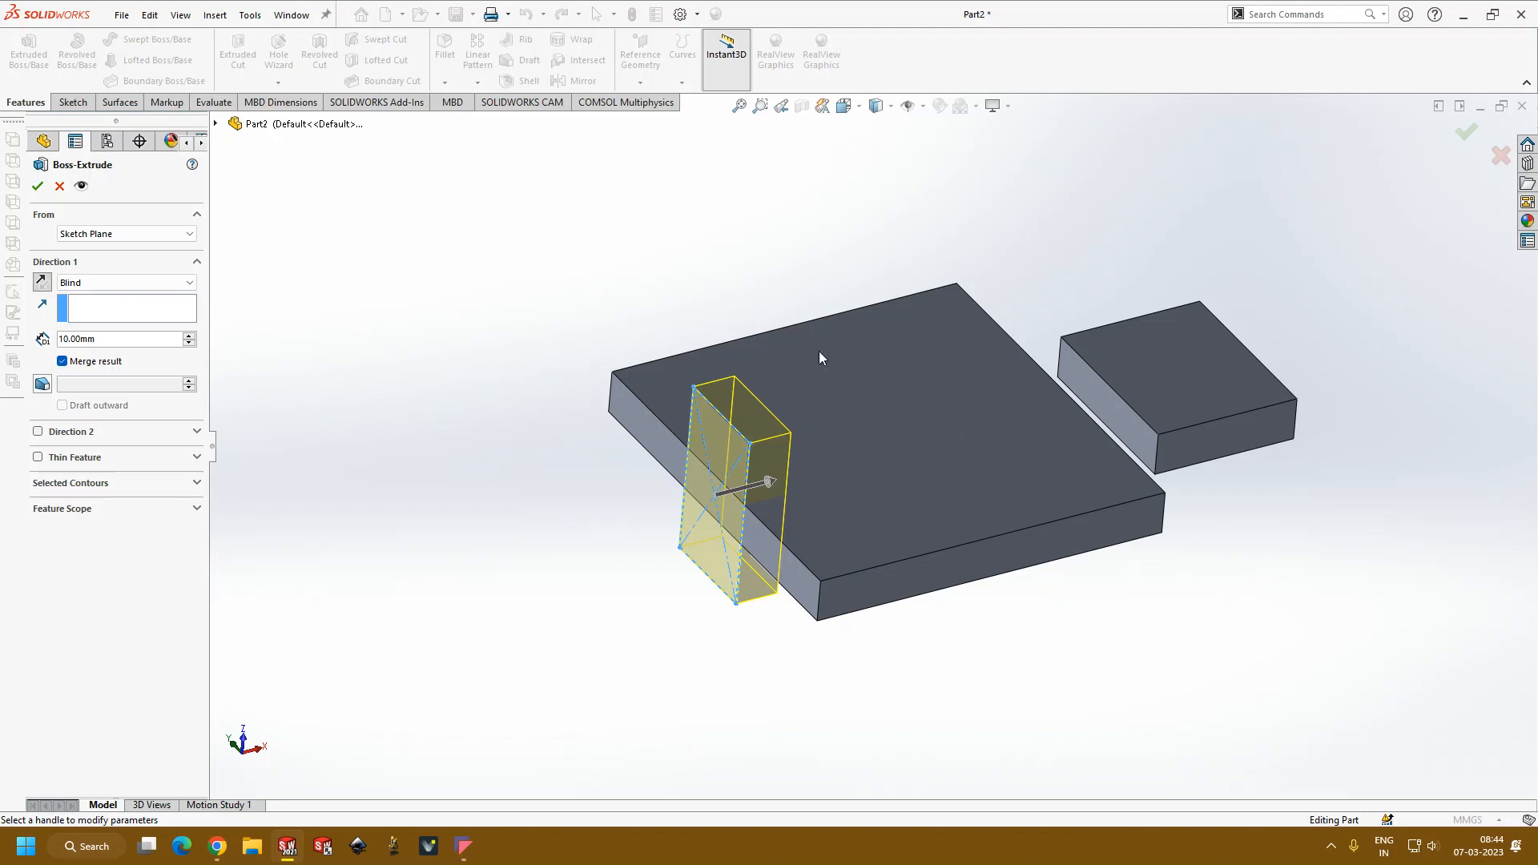
Step: Set the side-face extrusion's start condition to Offset with 10 mm and reverse the offset direction into the plate
{"action": "left_click", "coordinate": [113, 233]}
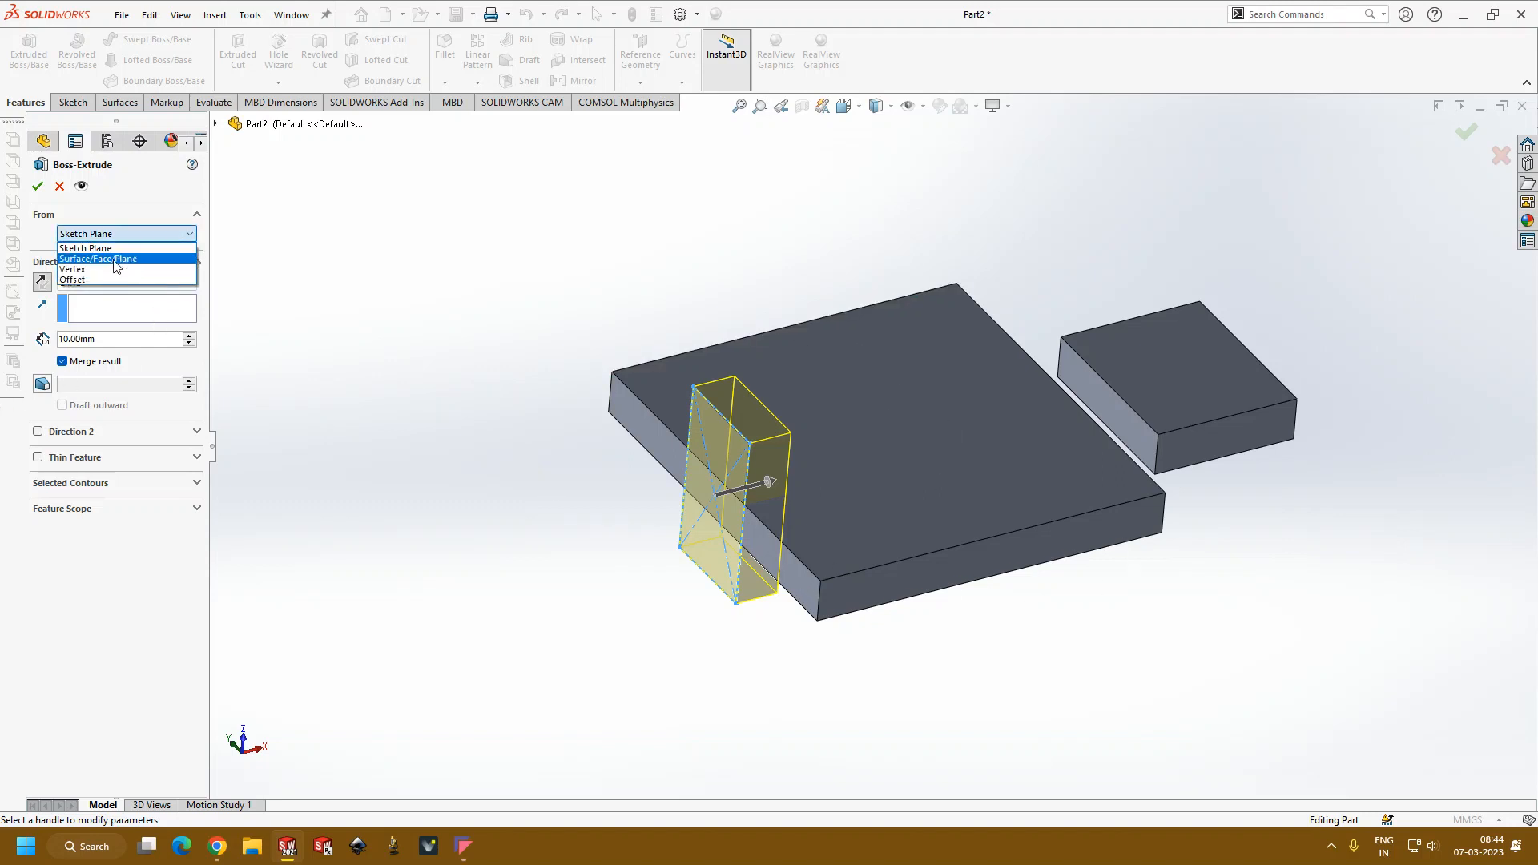
{"action": "left_click", "coordinate": [108, 280]}
{"action": "middle_click_drag", "start_coordinate": [460, 371], "coordinate": [424, 420]}
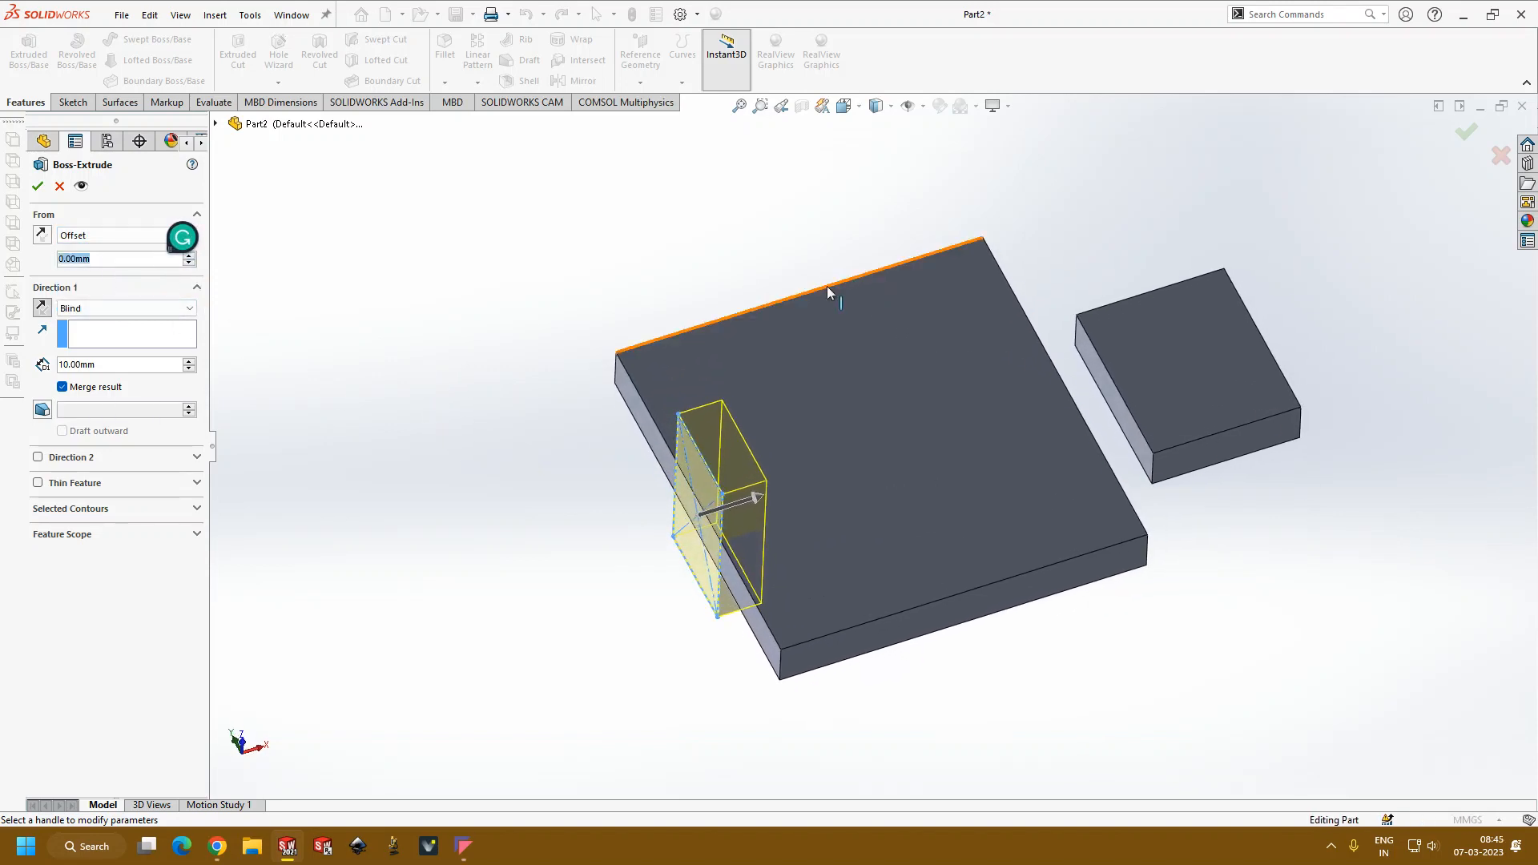
{"action": "type", "text": "10"}
{"action": "key", "text": "Return"}
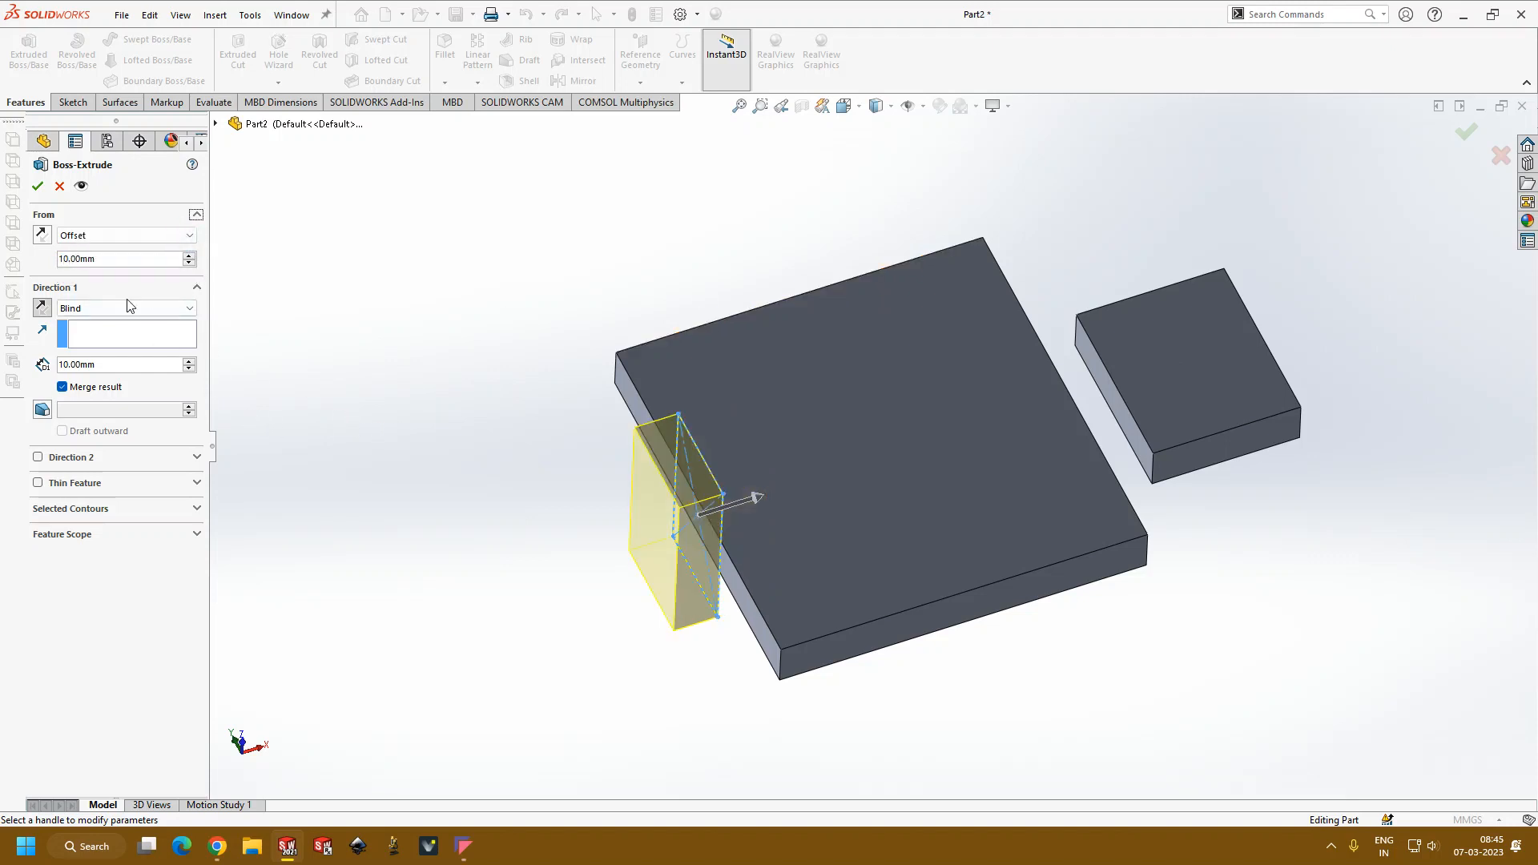
{"action": "left_click", "coordinate": [42, 235]}
{"action": "middle_click_drag", "start_coordinate": [490, 407], "coordinate": [485, 477]}
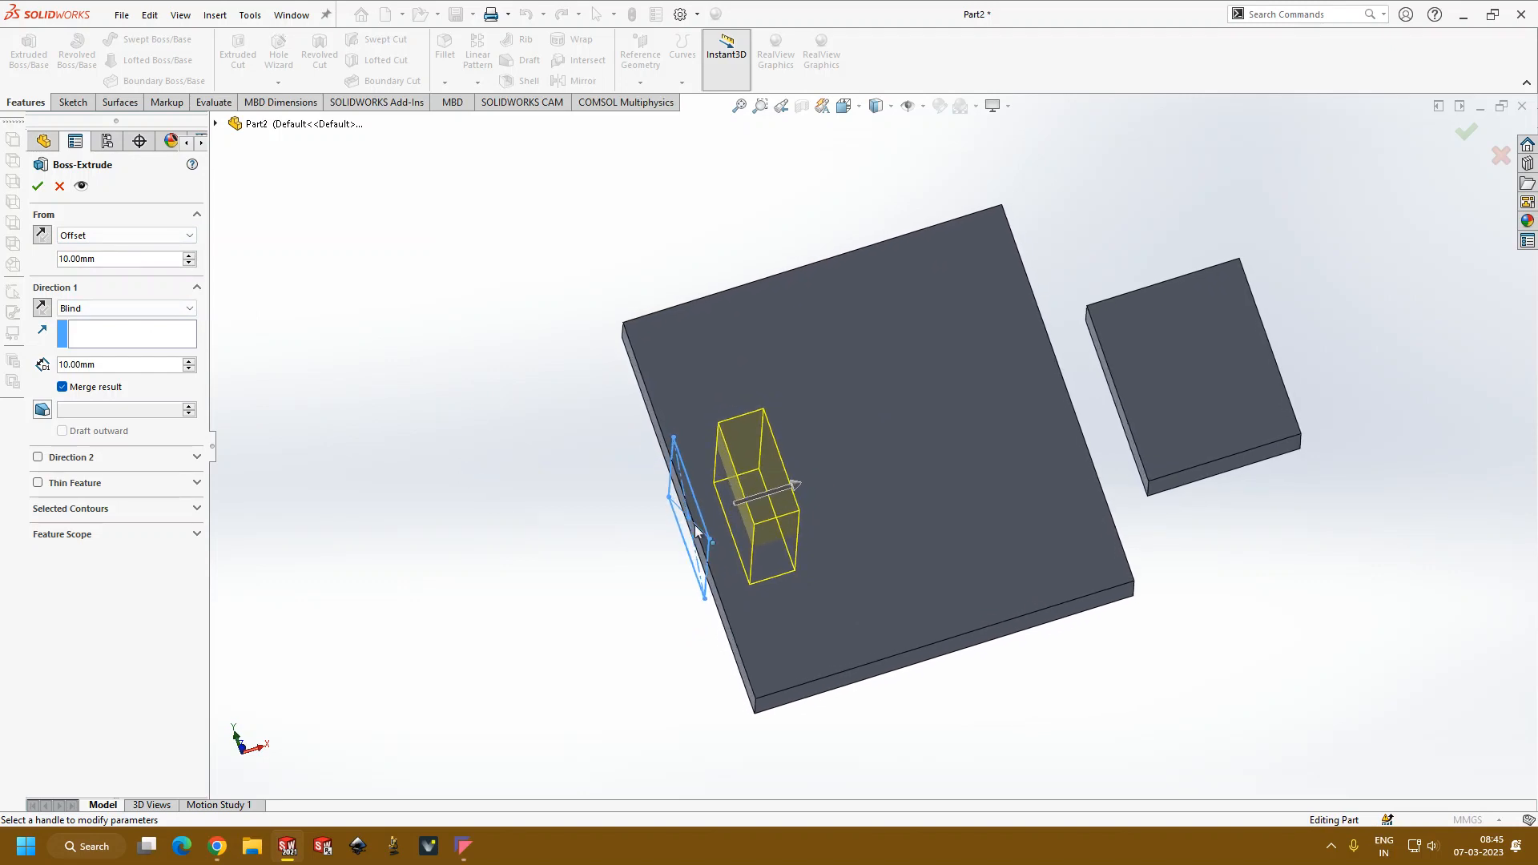
Step: Set the start offset to 30 mm, accept the extrusion and inspect the block passing through the plate
{"action": "left_click", "coordinate": [190, 254]}
{"action": "left_click", "coordinate": [190, 255]}
{"action": "left_click", "coordinate": [190, 254]}
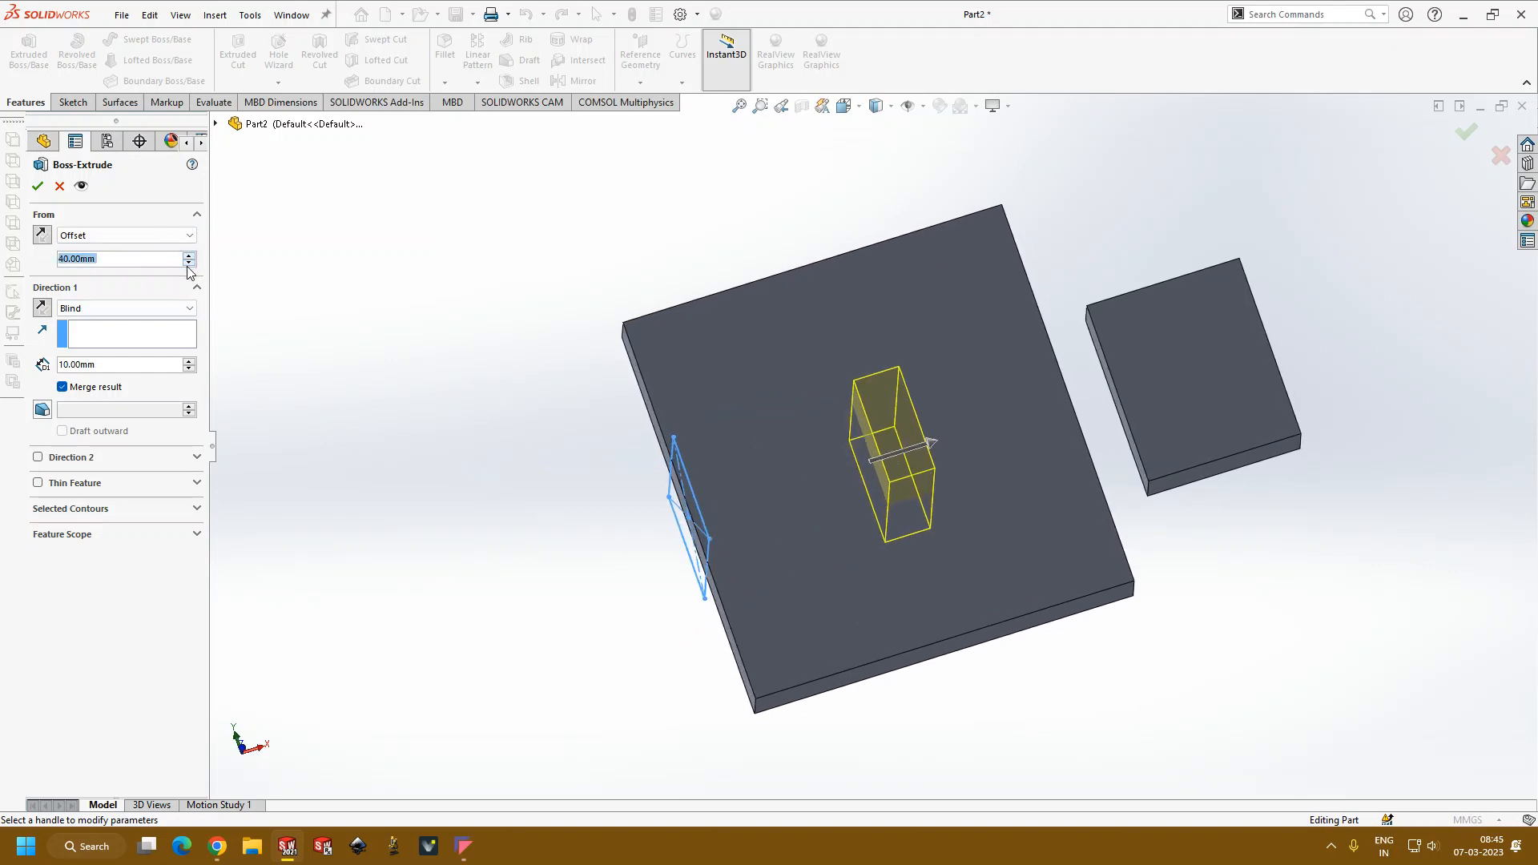
{"action": "left_click", "coordinate": [138, 261]}
{"action": "type", "text": "30"}
{"action": "key", "text": "Return"}
{"action": "middle_click_drag", "start_coordinate": [389, 402], "coordinate": [444, 276]}
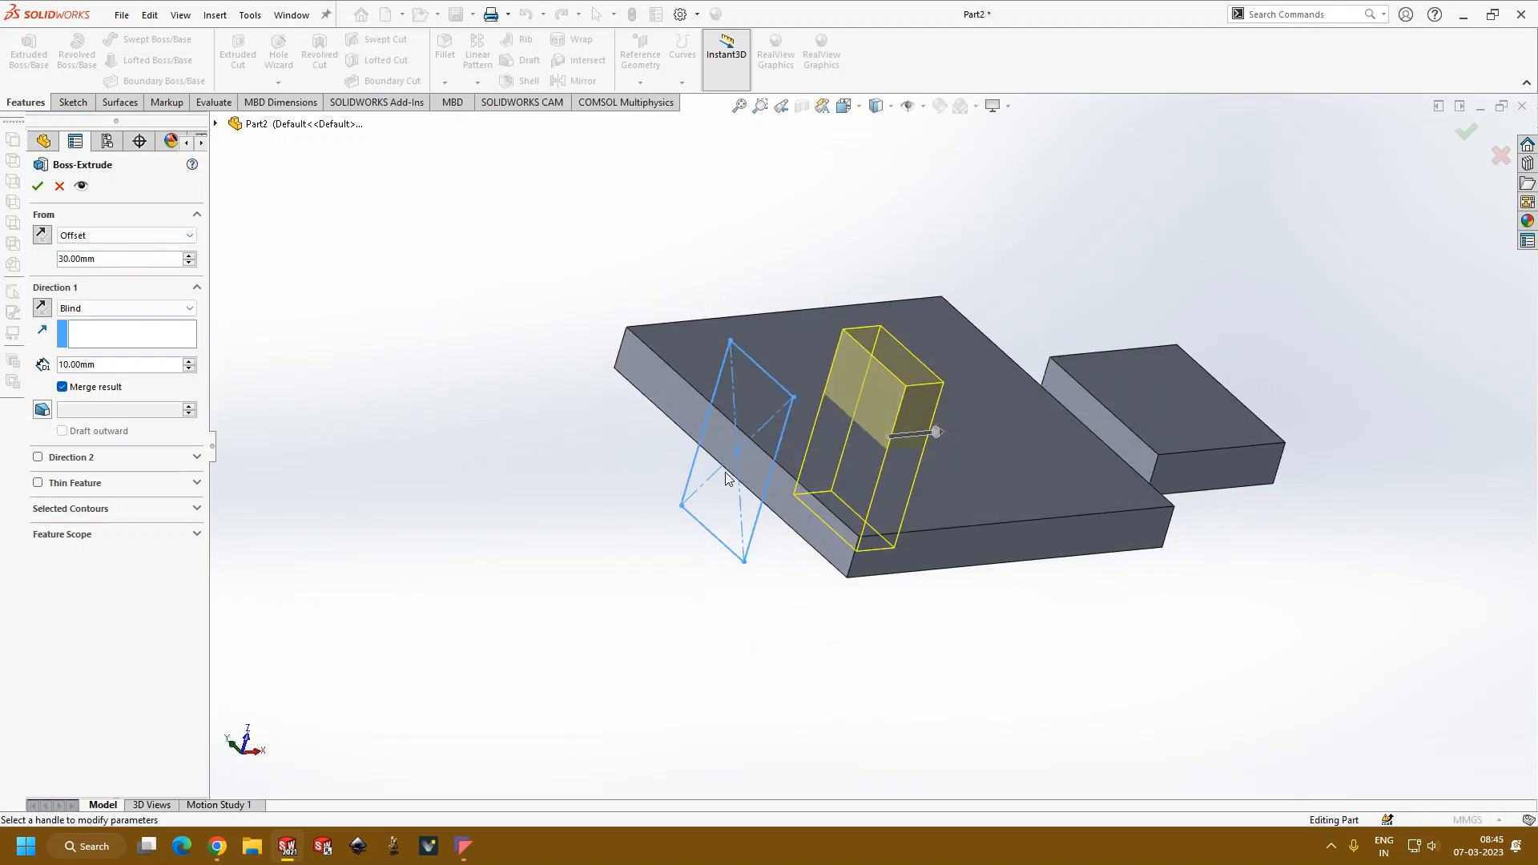
{"action": "middle_click_drag", "start_coordinate": [873, 447], "coordinate": [876, 489]}
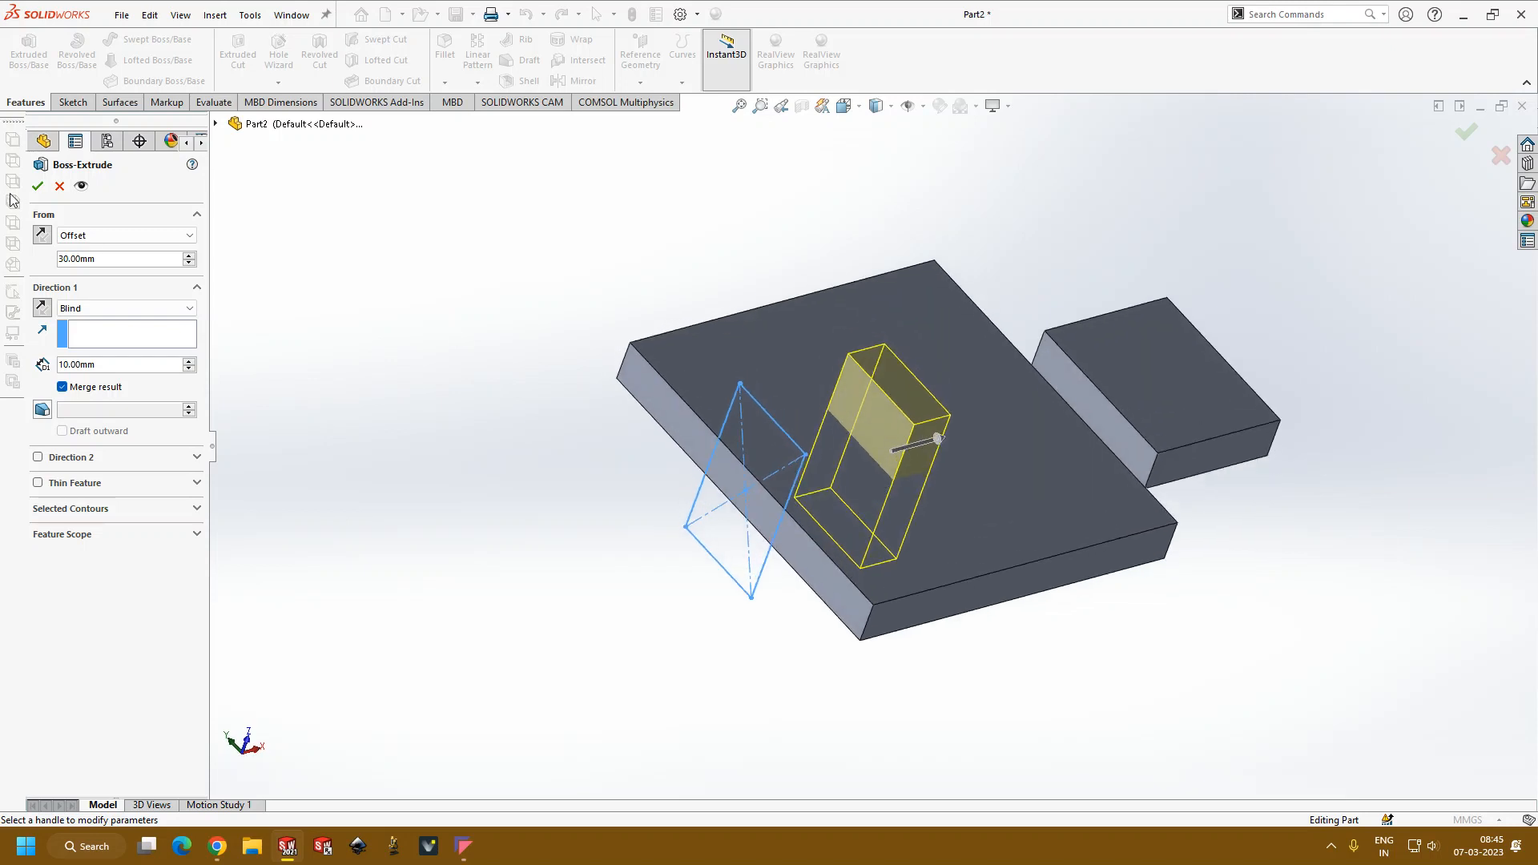
{"action": "left_click", "coordinate": [38, 187]}
{"action": "middle_click_drag", "start_coordinate": [316, 322], "coordinate": [515, 607]}
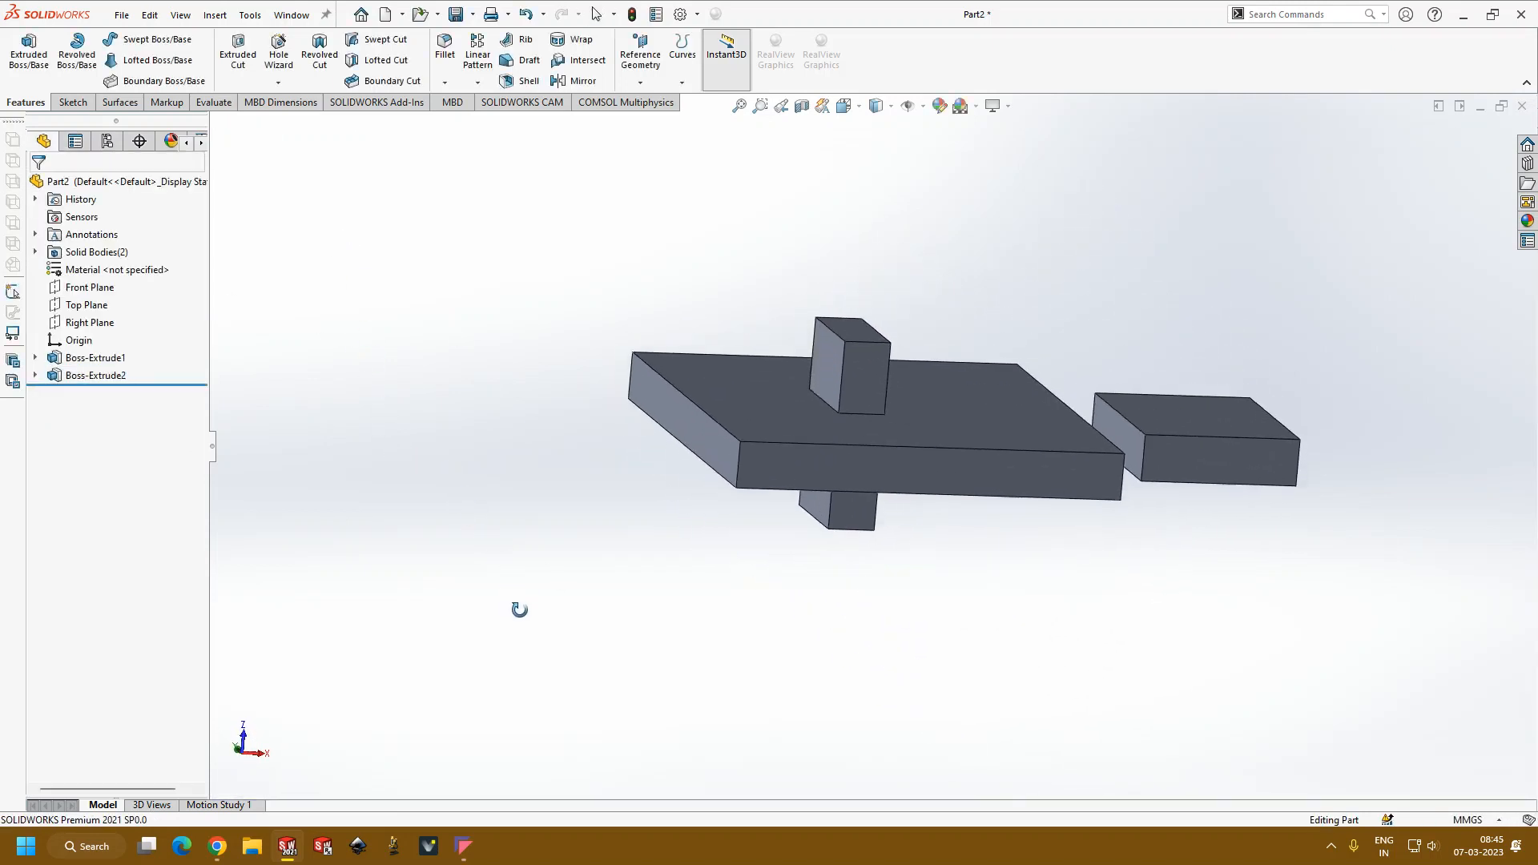
{"action": "scroll", "coordinate": [859, 452], "scroll_direction": "up", "scroll_amount": 2}
{"action": "scroll", "coordinate": [904, 474], "scroll_direction": "down", "scroll_amount": 2}
{"action": "middle_click_drag", "start_coordinate": [904, 474], "coordinate": [910, 590]}
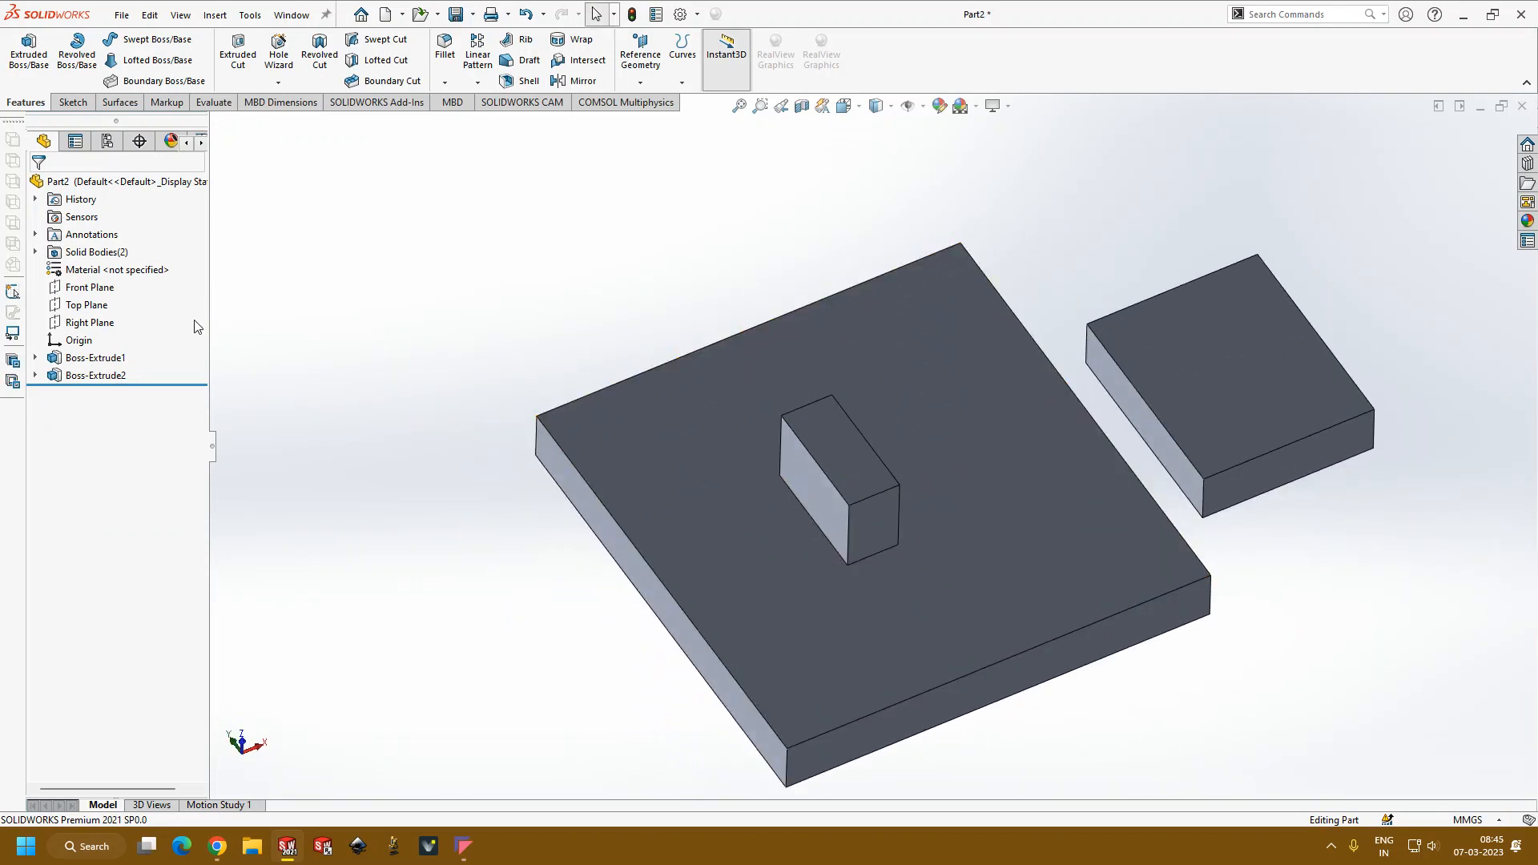
Step: Edit the block's extrusion and try the Sketch Plane start condition
{"action": "left_click", "coordinate": [111, 377]}
{"action": "left_click", "coordinate": [279, 371]}
{"action": "left_click", "coordinate": [112, 378]}
{"action": "left_click", "coordinate": [130, 331]}
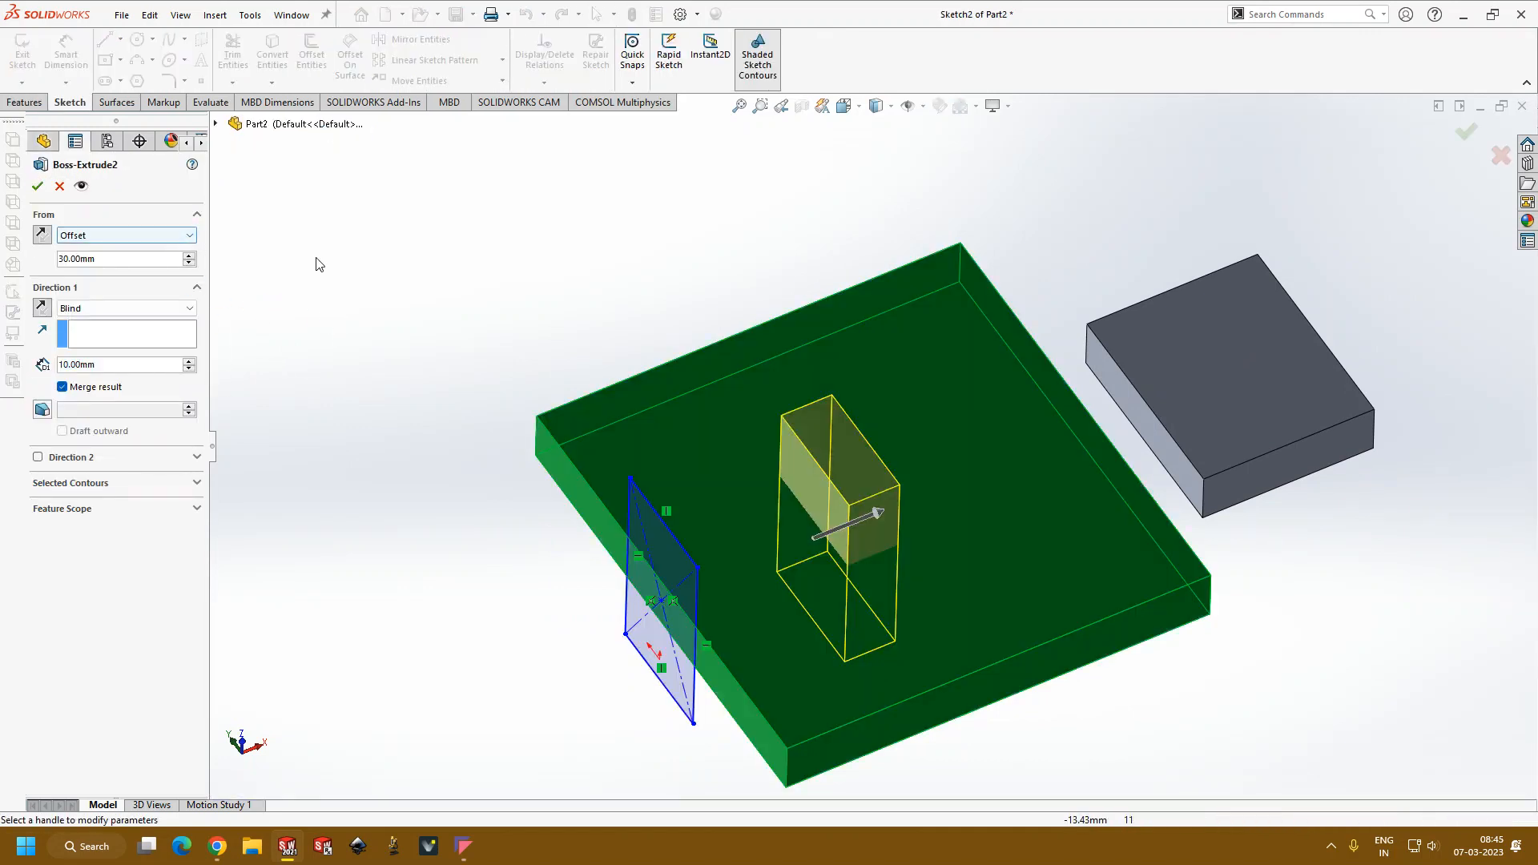
{"action": "left_click", "coordinate": [112, 234]}
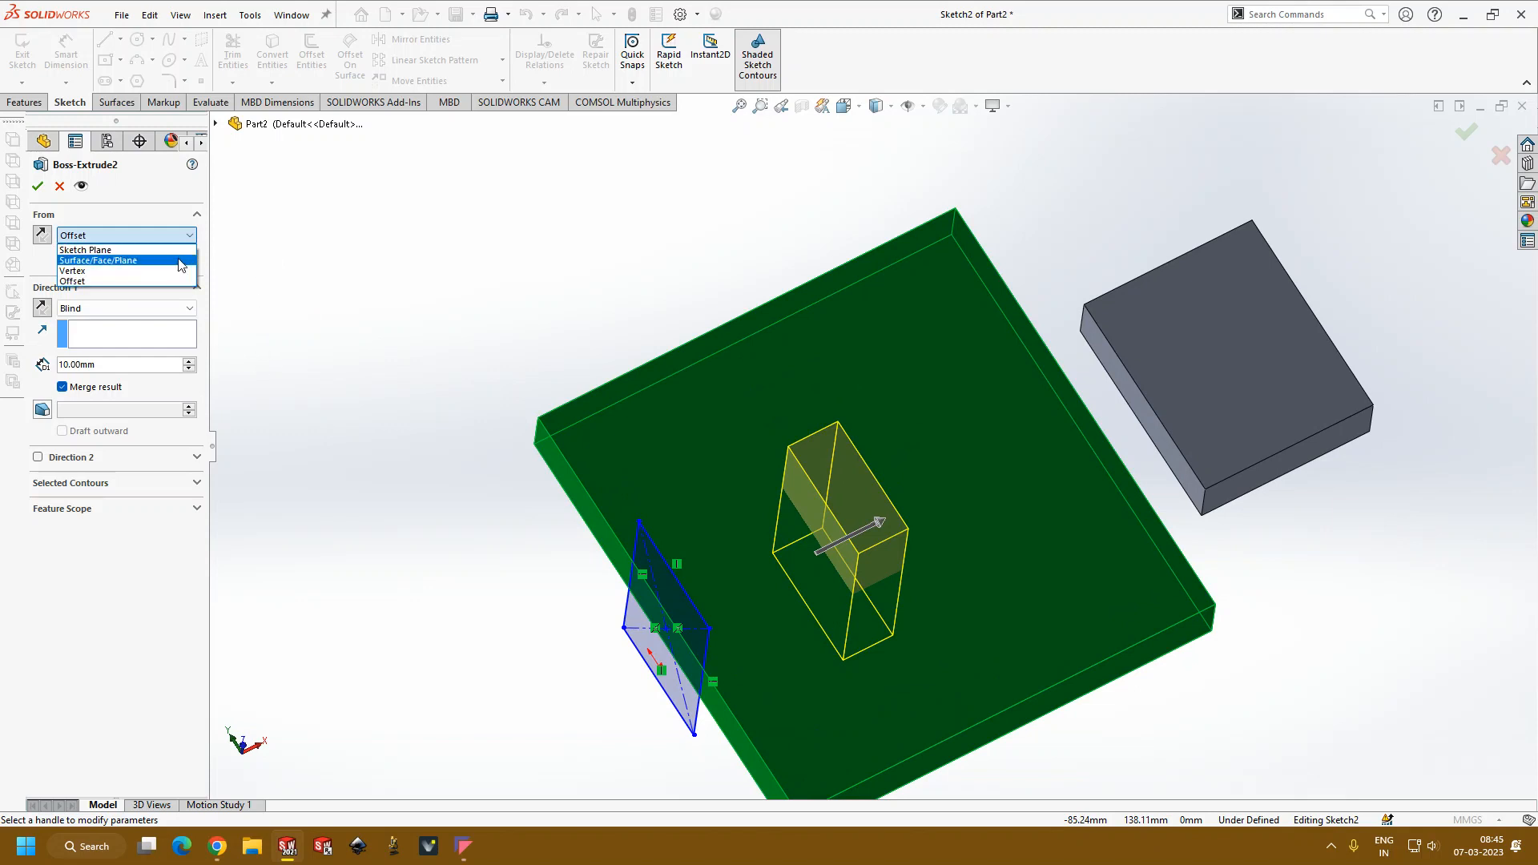
{"action": "left_click", "coordinate": [85, 250]}
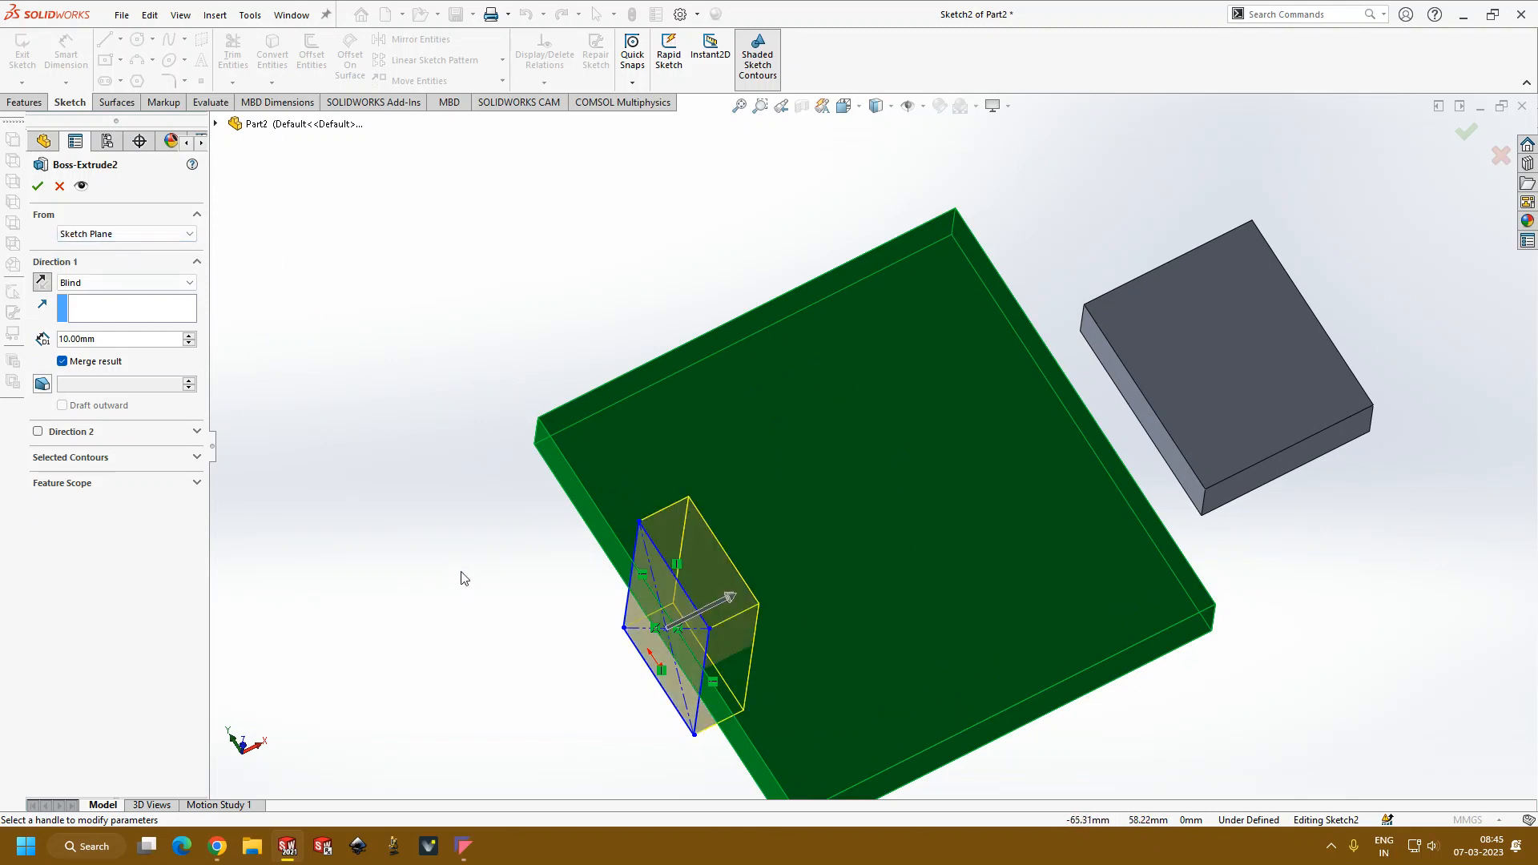
{"action": "middle_click_drag", "start_coordinate": [459, 577], "coordinate": [529, 487]}
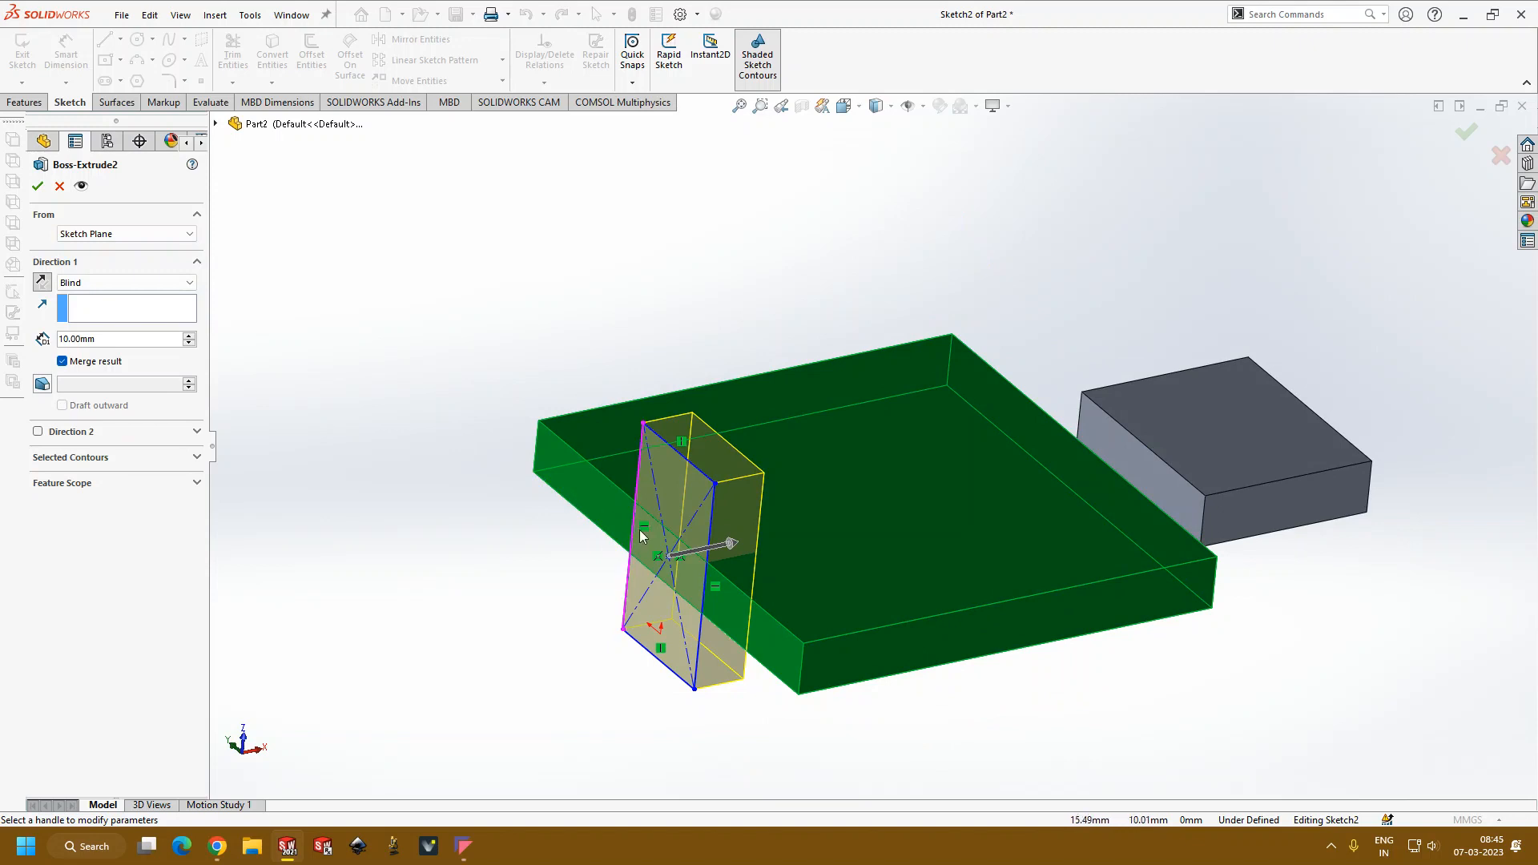
Step: Try the Surface/Face/Plane start condition with the plate's long side face as reference, and cancel the edit
{"action": "left_click", "coordinate": [189, 234]}
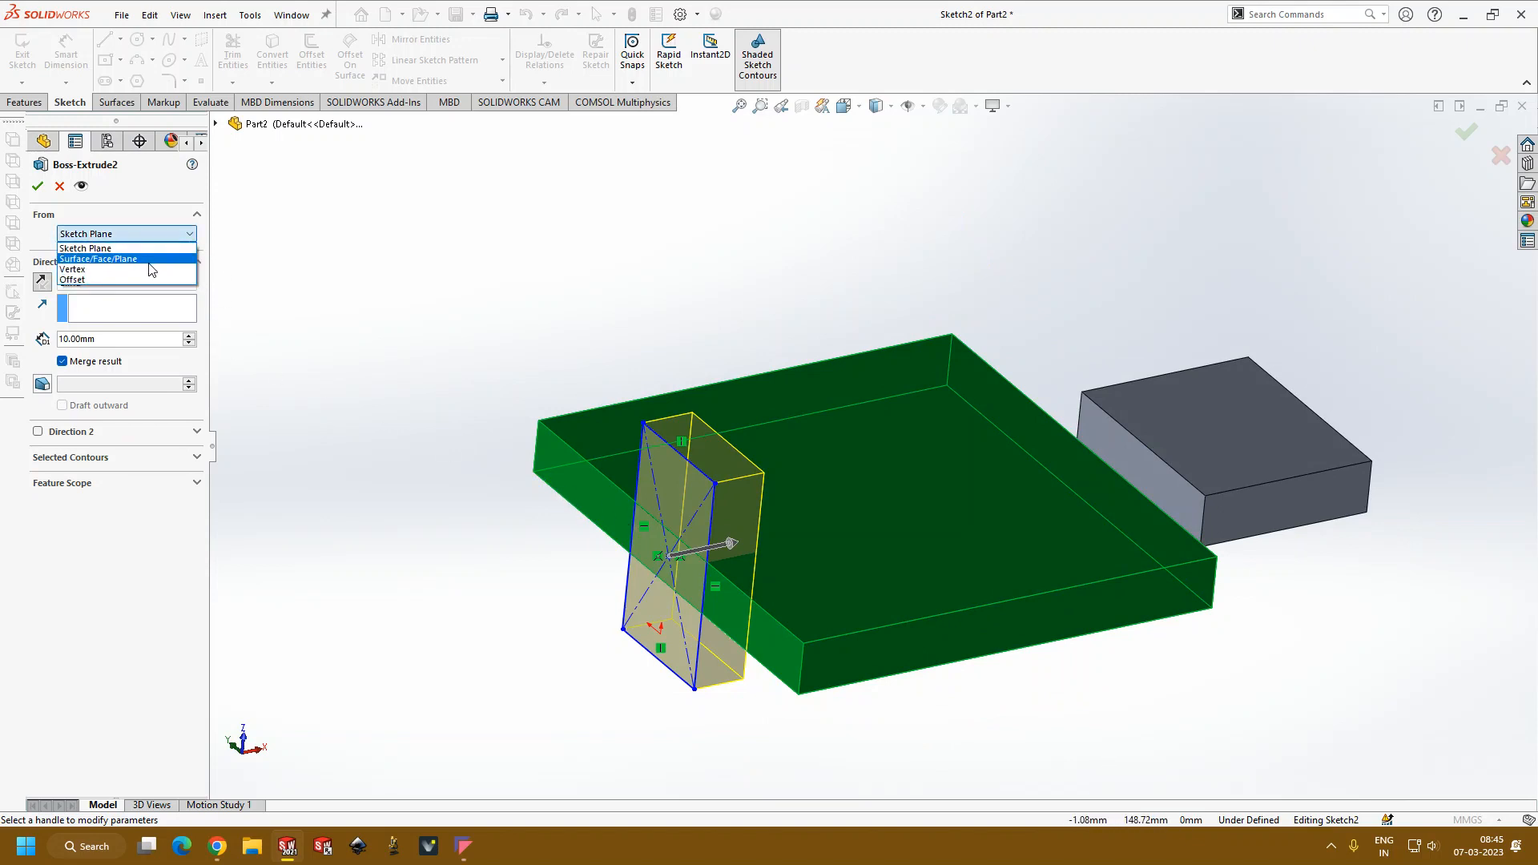
{"action": "left_click", "coordinate": [152, 259]}
{"action": "middle_click_drag", "start_coordinate": [405, 325], "coordinate": [419, 353]}
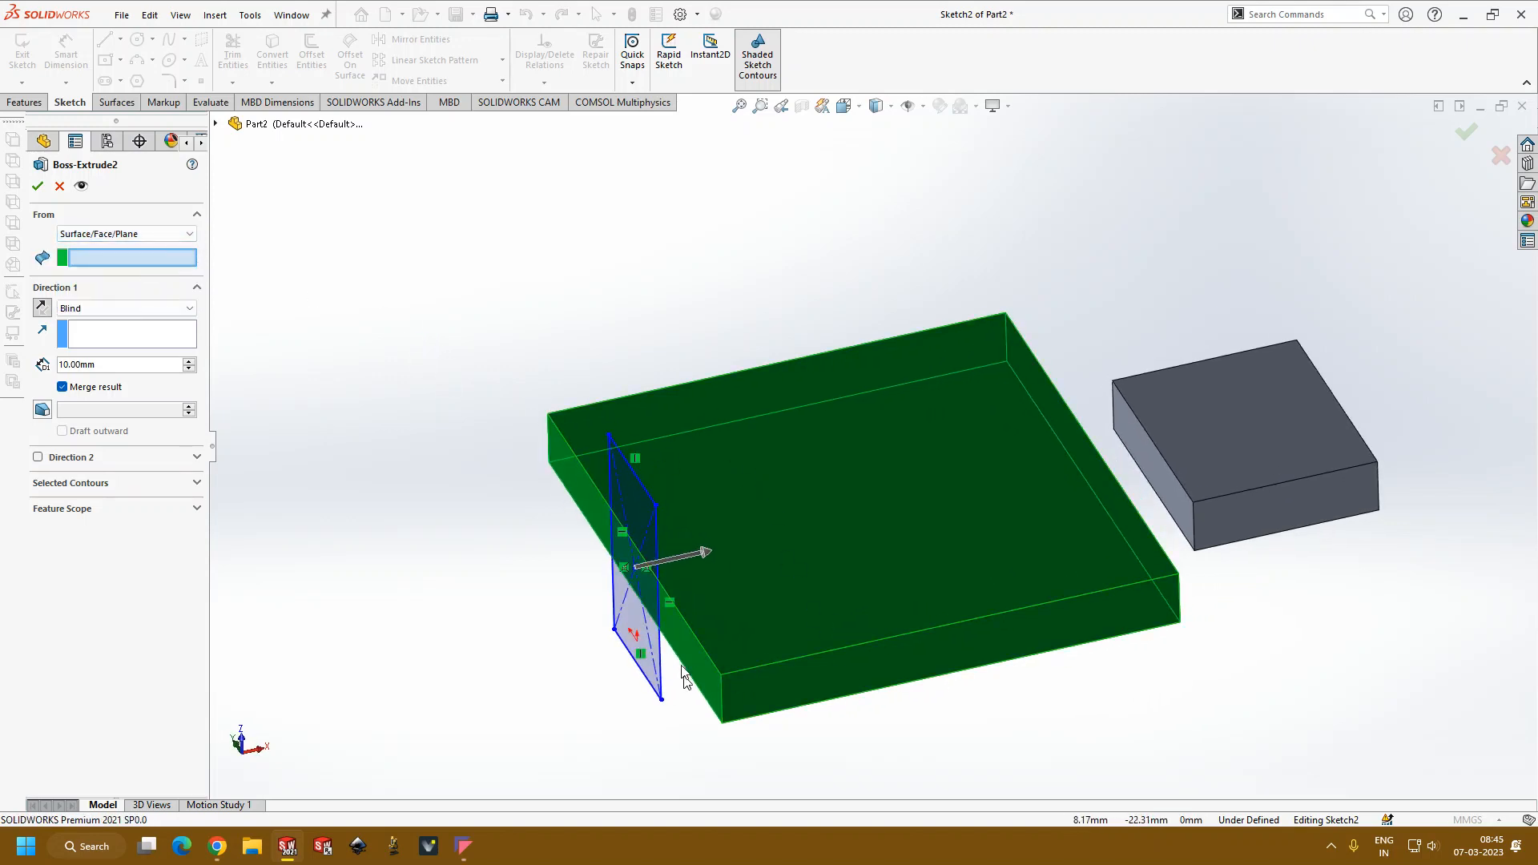
{"action": "left_click", "coordinate": [703, 666]}
{"action": "middle_click_drag", "start_coordinate": [703, 666], "coordinate": [663, 694]}
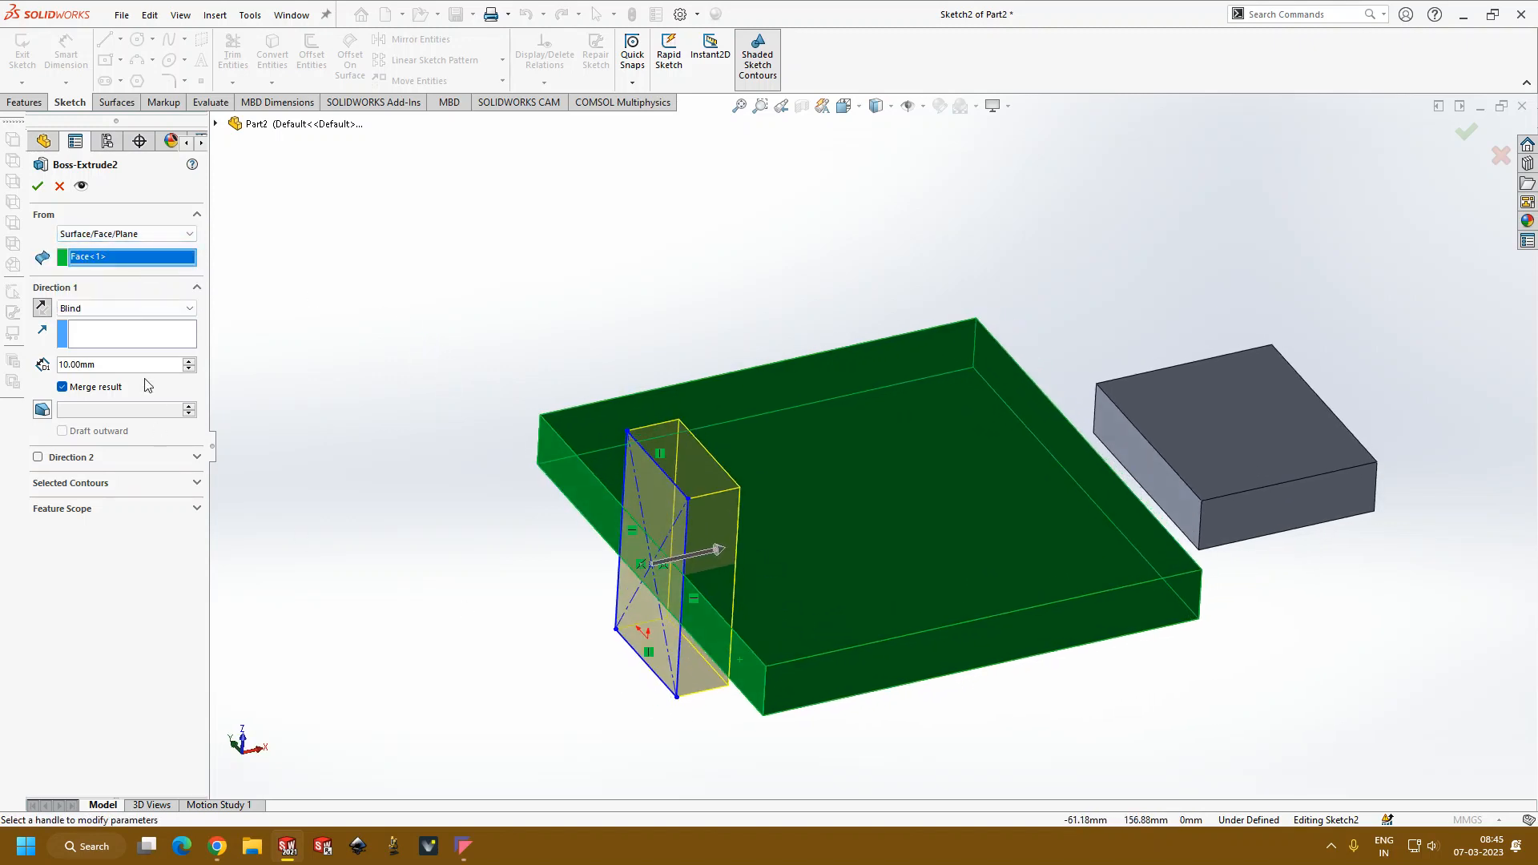
{"action": "mouse_move", "coordinate": [270, 366]}
{"action": "middle_mouse_down"}
{"action": "mouse_move", "coordinate": [296, 367]}
{"action": "mouse_move", "coordinate": [281, 349]}
{"action": "middle_mouse_up"}
{"action": "left_click", "coordinate": [60, 187]}
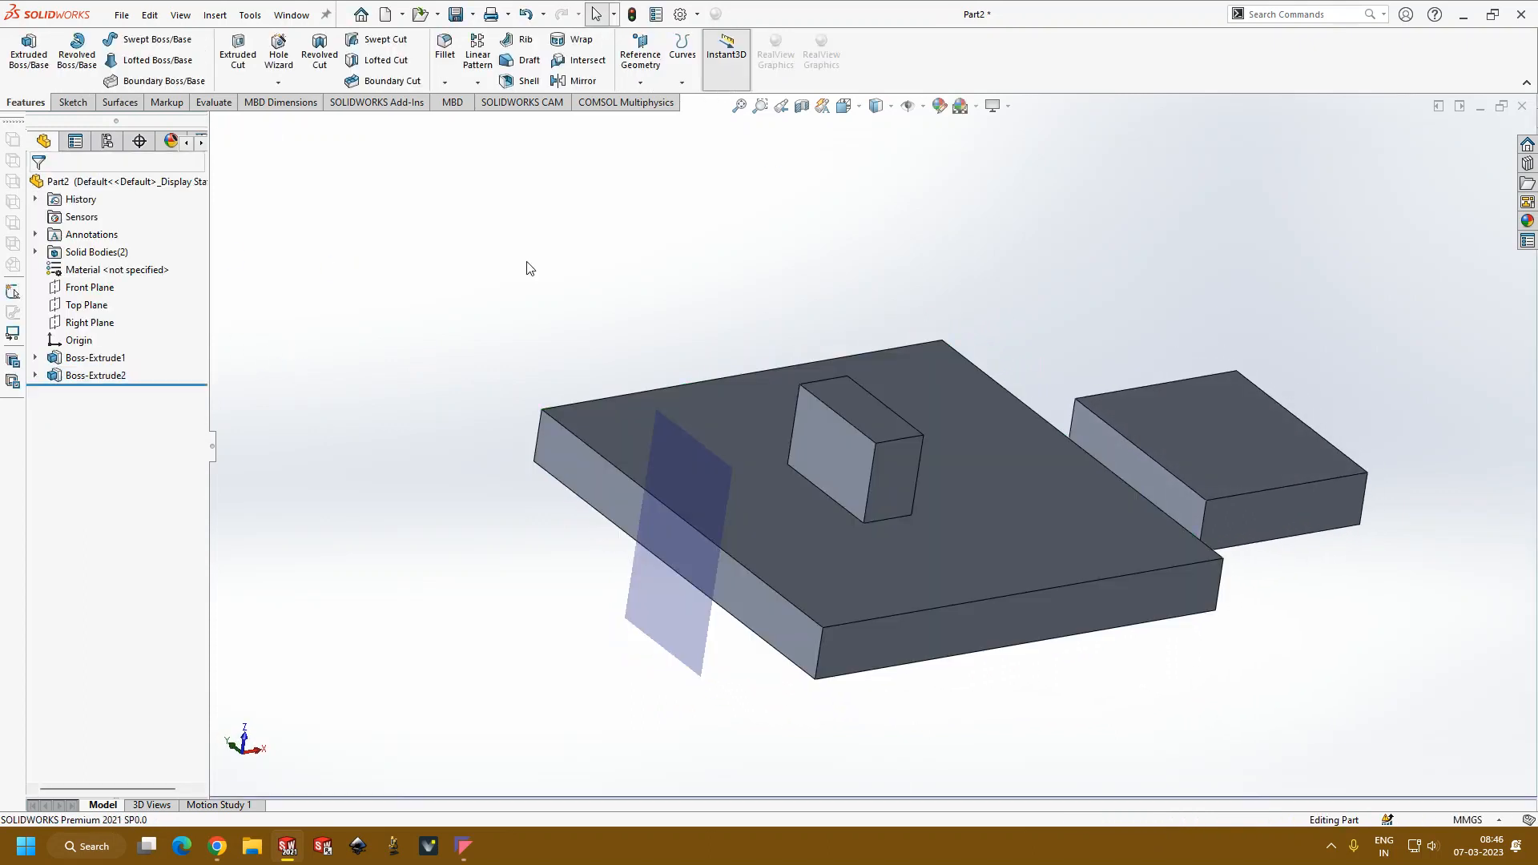
Step: Create a mid-plane reference plane between the larger plate's long side face and its top face
{"action": "left_click", "coordinate": [640, 56]}
{"action": "left_click", "coordinate": [655, 102]}
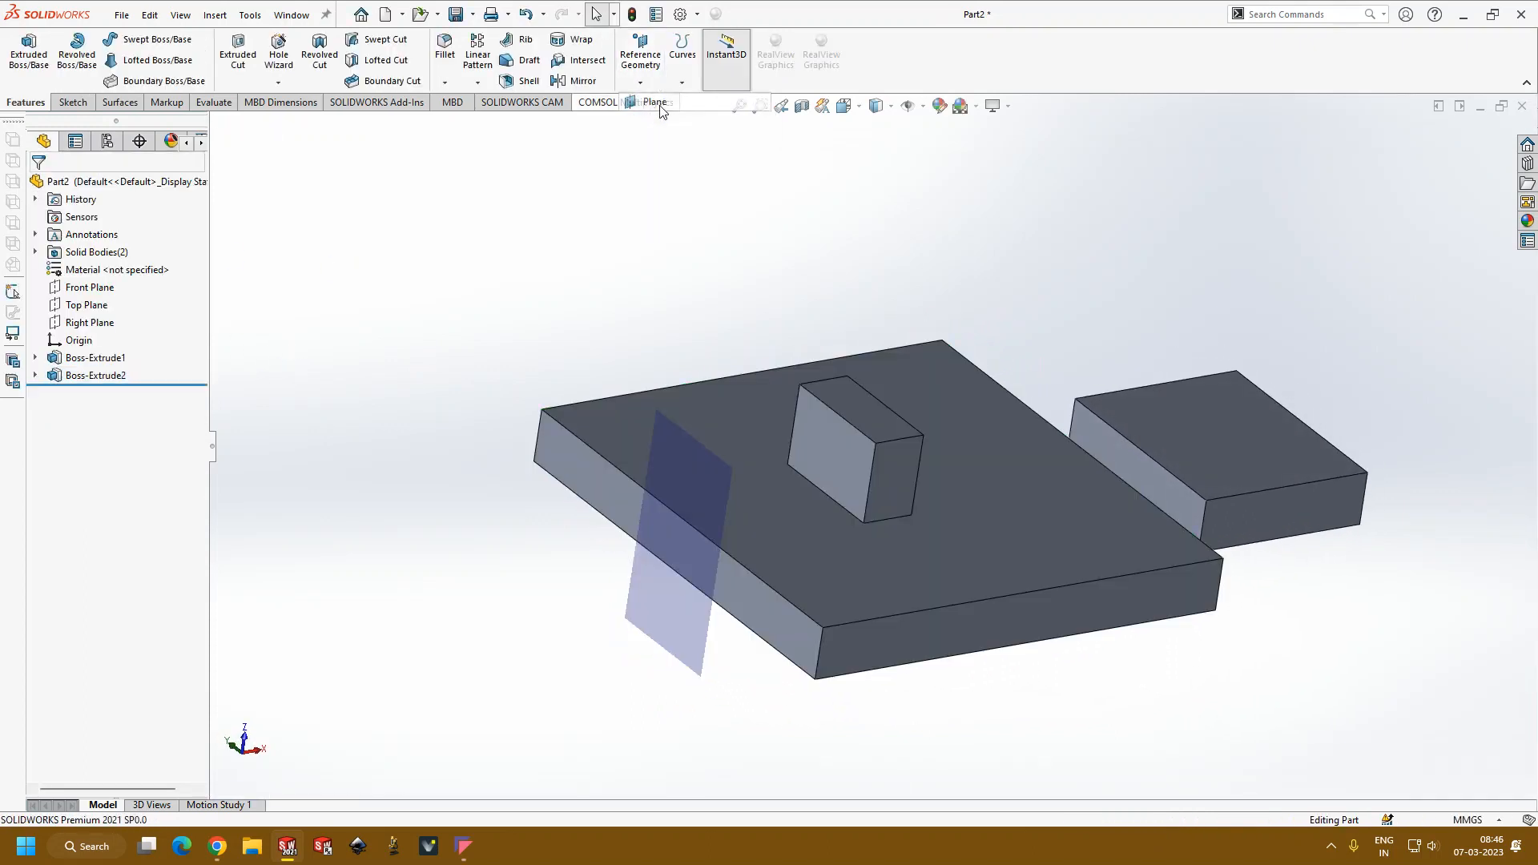
{"action": "left_click", "coordinate": [768, 603]}
{"action": "middle_click_drag", "start_coordinate": [487, 241], "coordinate": [481, 312]}
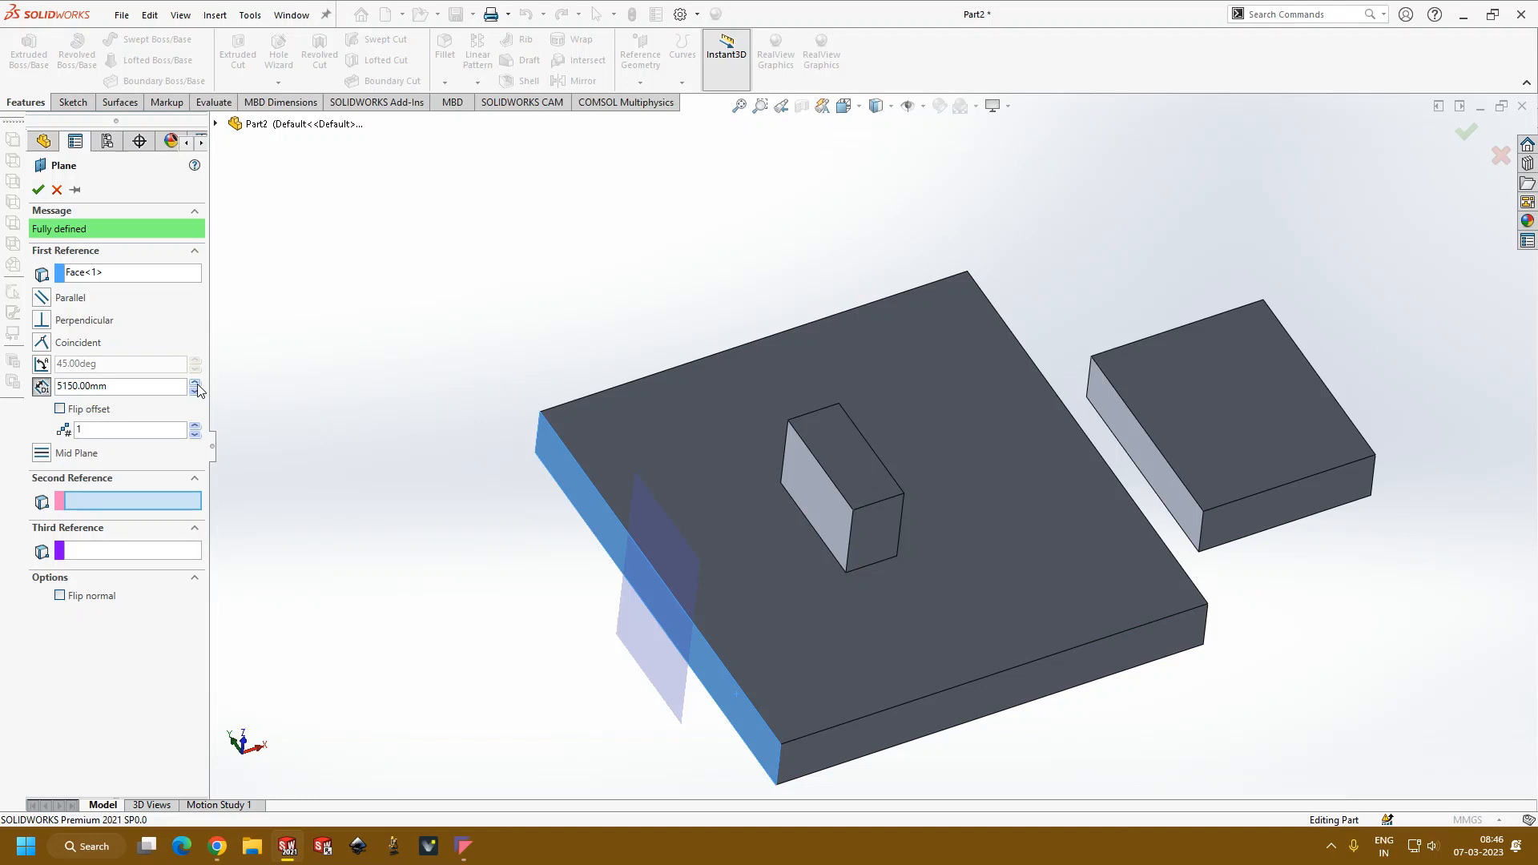
{"action": "middle_click_drag", "start_coordinate": [329, 511], "coordinate": [334, 483]}
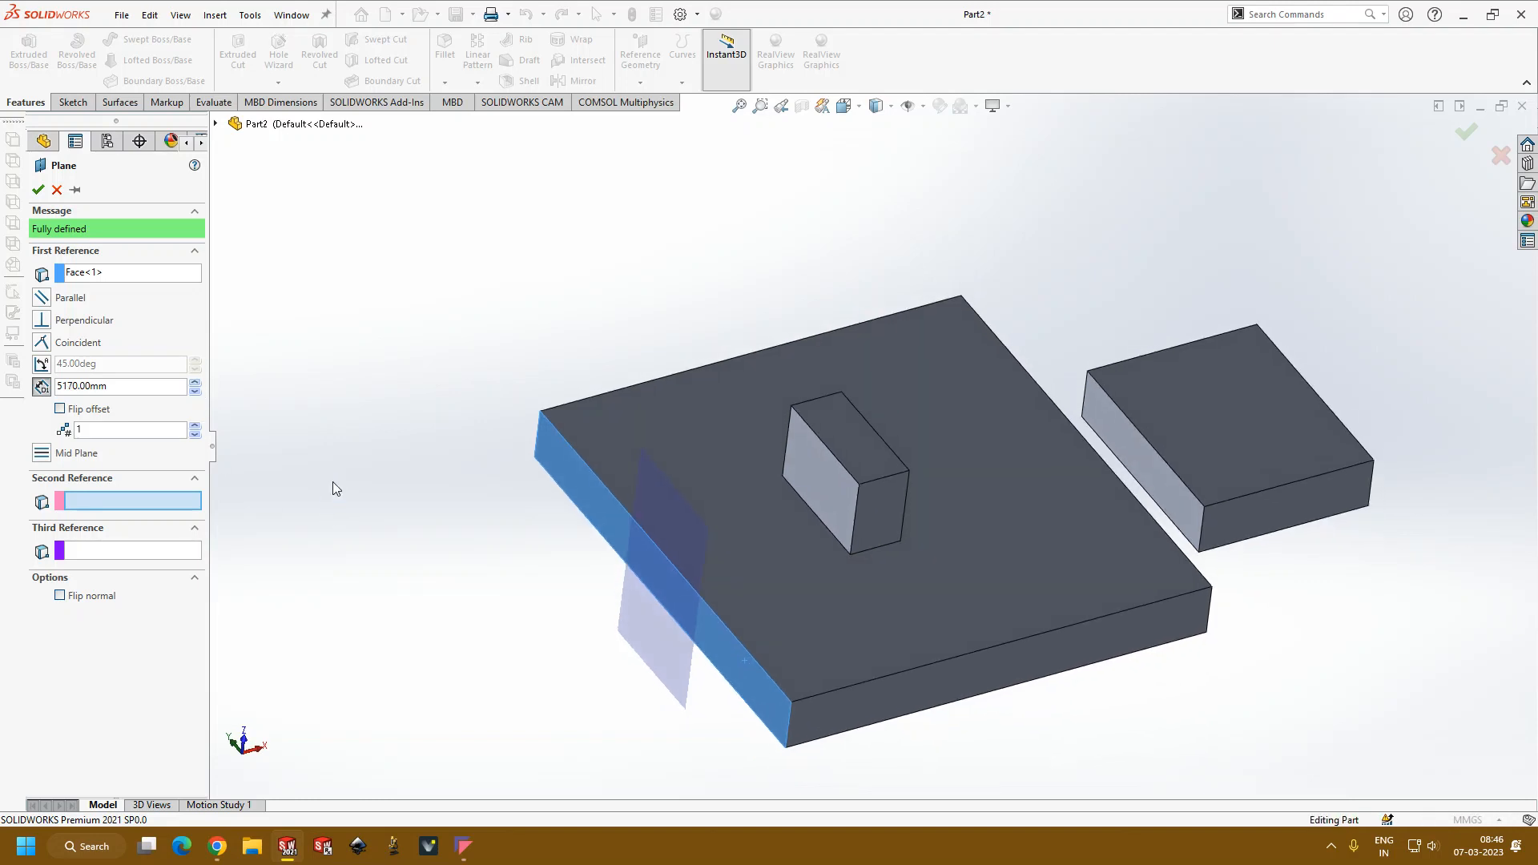
{"action": "left_click", "coordinate": [765, 689]}
{"action": "middle_click_drag", "start_coordinate": [798, 704], "coordinate": [800, 655]}
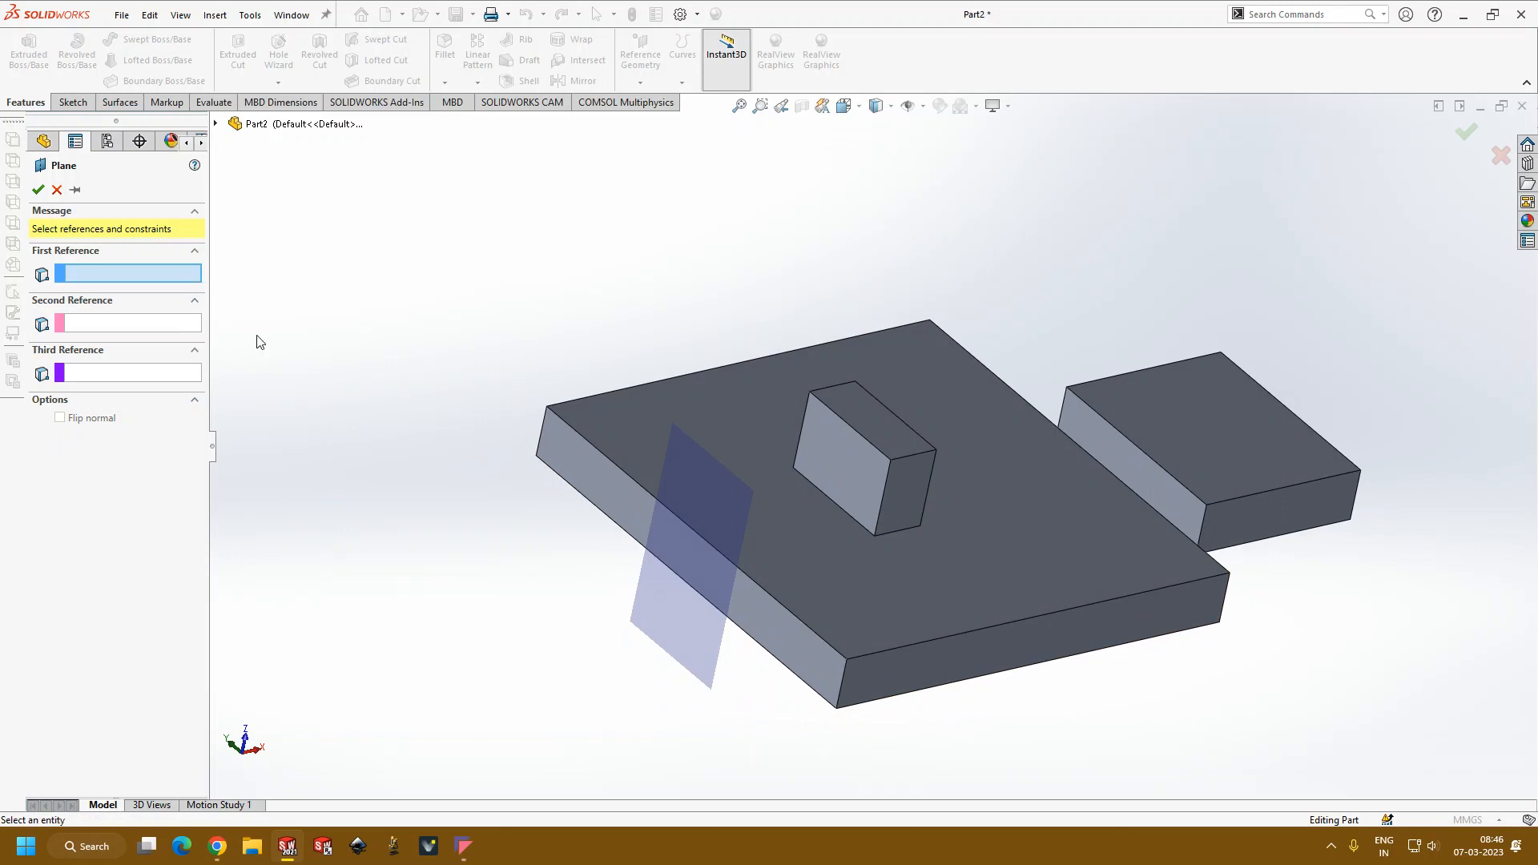
{"action": "left_click", "coordinate": [791, 637]}
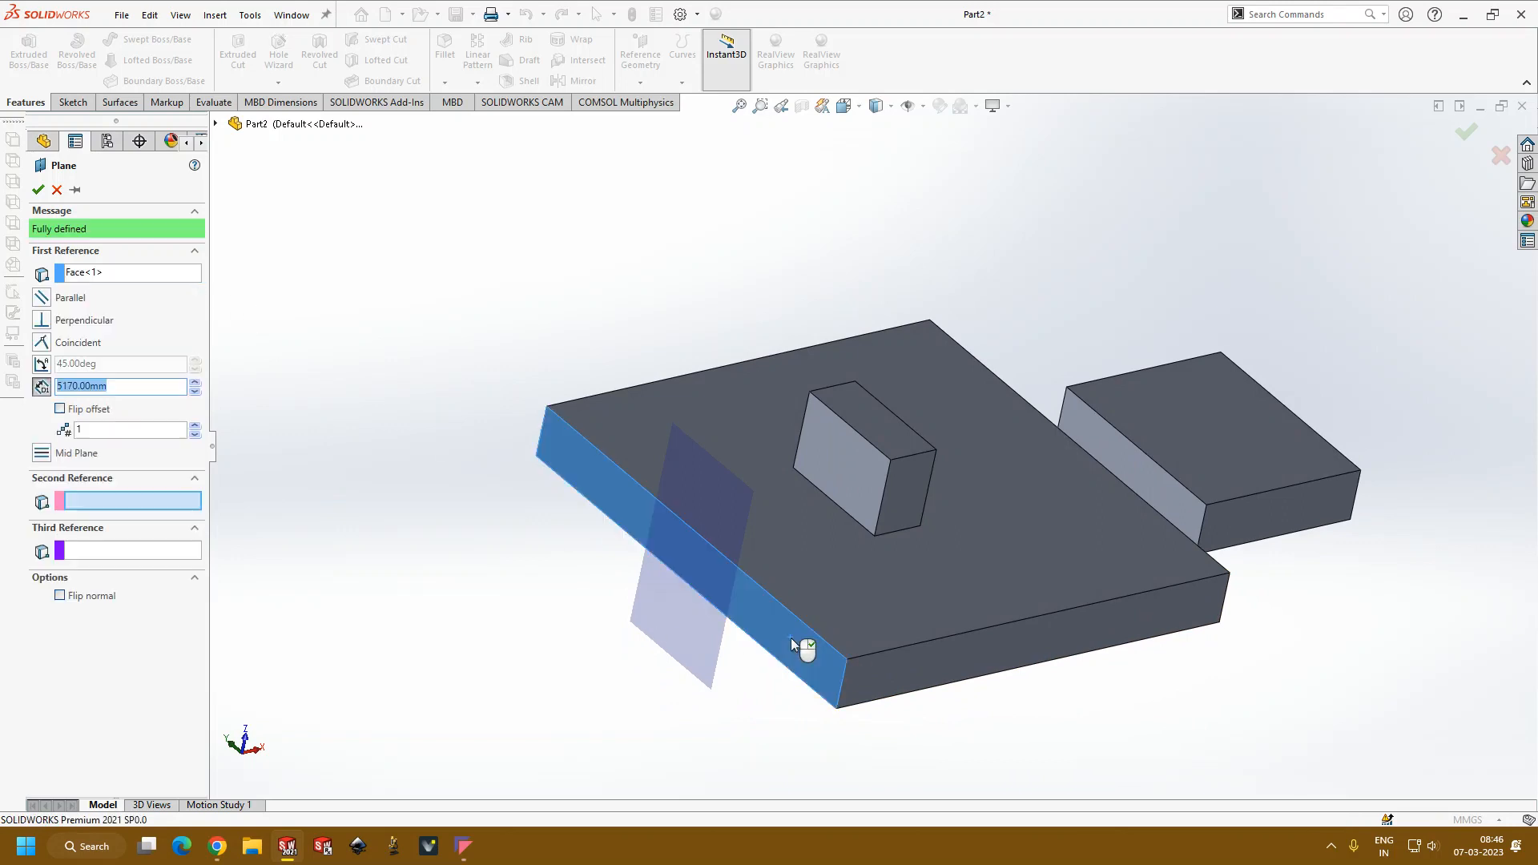
{"action": "left_click", "coordinate": [875, 587]}
{"action": "middle_click_drag", "start_coordinate": [857, 620], "coordinate": [825, 644]}
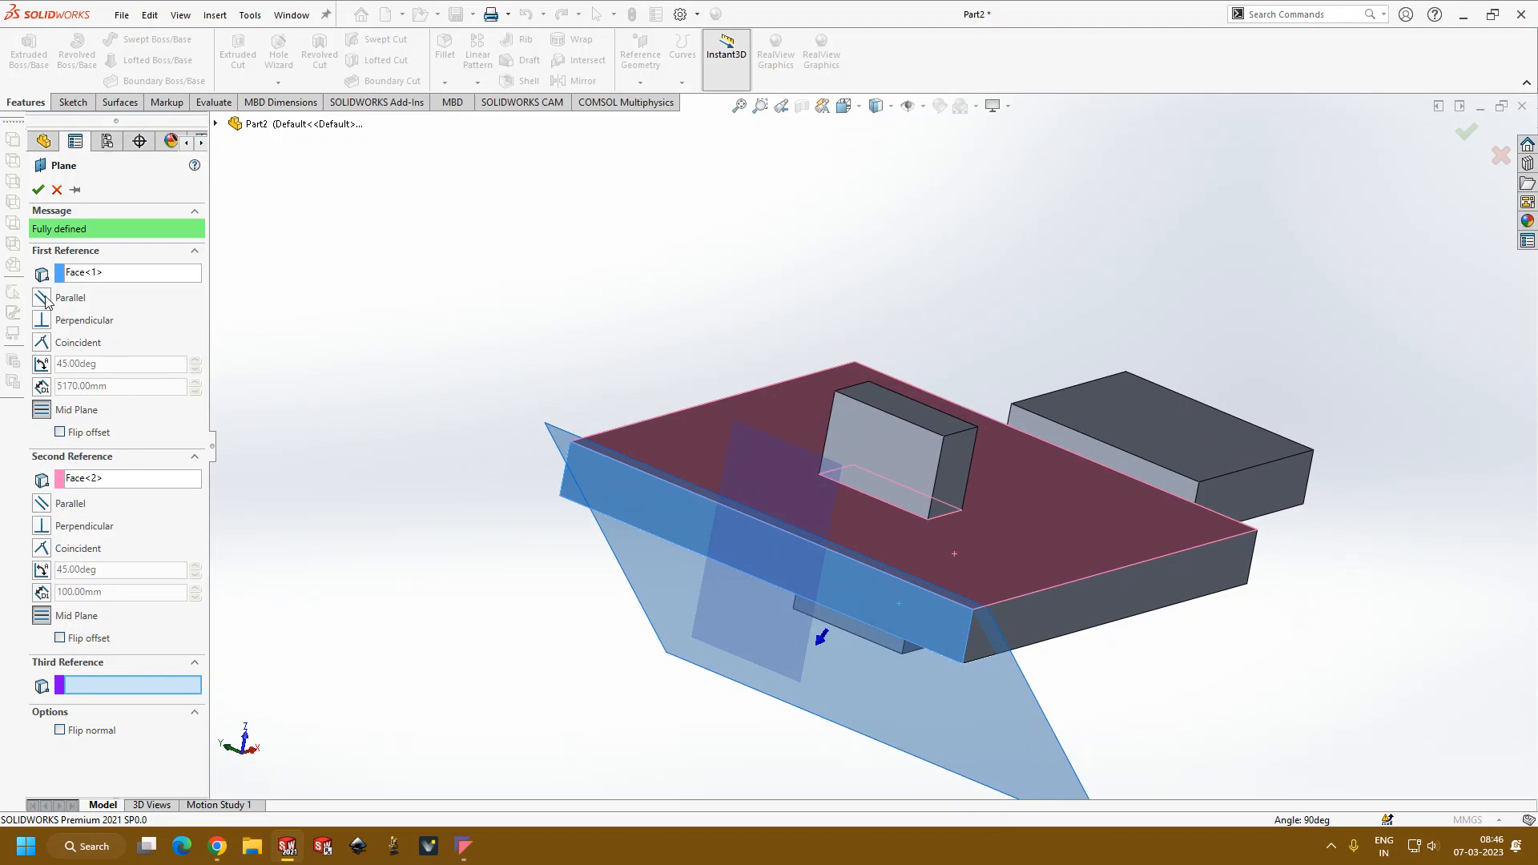
{"action": "left_click", "coordinate": [40, 189]}
{"action": "mouse_move", "coordinate": [499, 433]}
{"action": "middle_mouse_down"}
{"action": "mouse_move", "coordinate": [464, 371]}
{"action": "mouse_move", "coordinate": [734, 487]}
{"action": "mouse_move", "coordinate": [820, 501]}
{"action": "mouse_move", "coordinate": [666, 439]}
{"action": "mouse_move", "coordinate": [519, 444]}
{"action": "middle_mouse_up"}
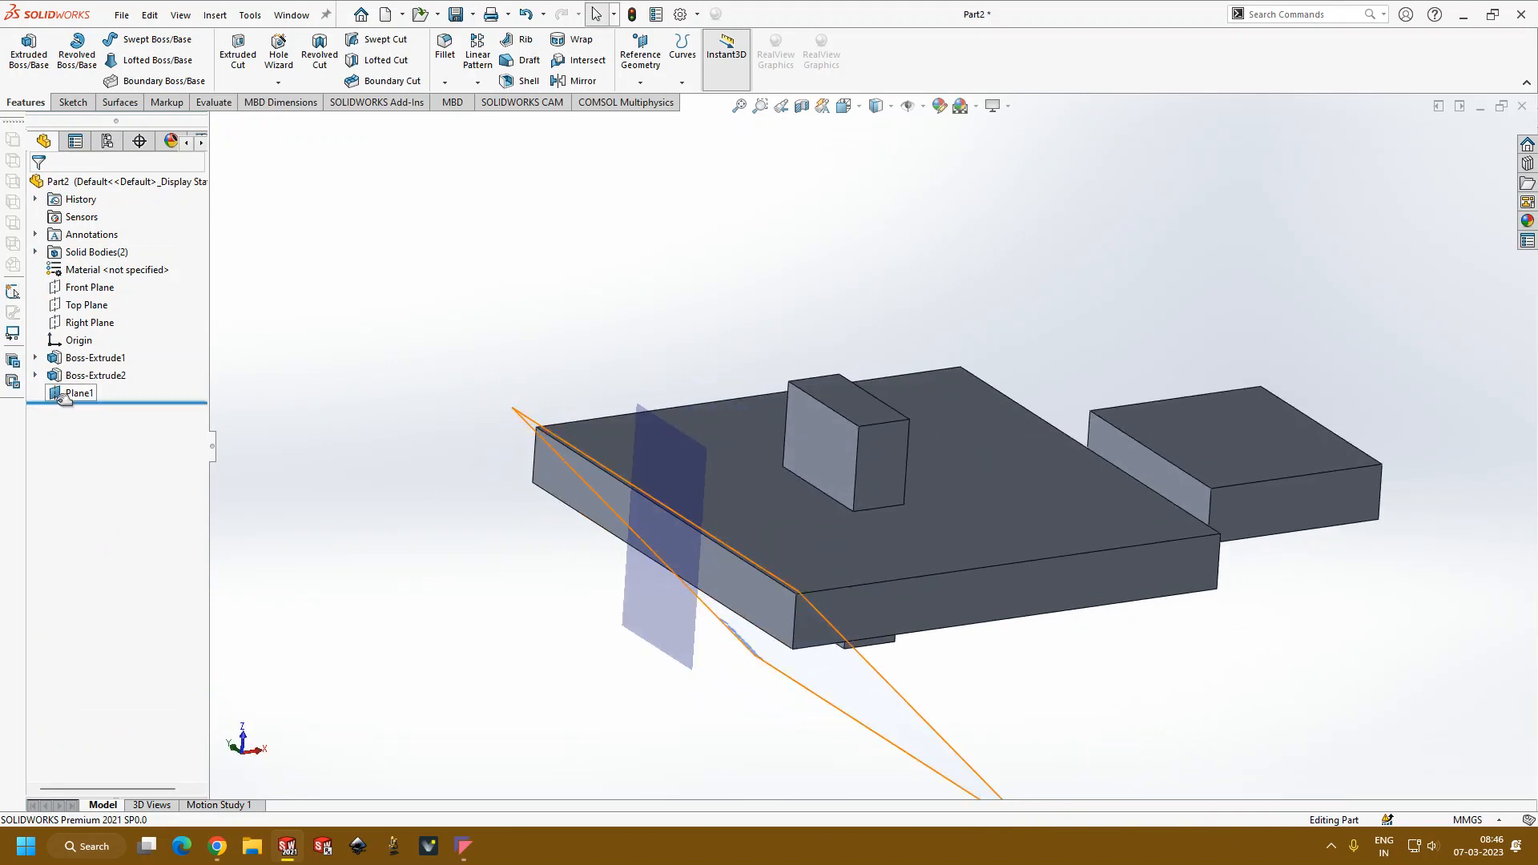
Step: Edit the block's extrusion, try to pick the new reference plane as its Surface/Face/Plane start, and cancel the edit
{"action": "left_click", "coordinate": [96, 375]}
{"action": "left_click", "coordinate": [103, 332]}
{"action": "middle_click_drag", "start_coordinate": [349, 404], "coordinate": [367, 462]}
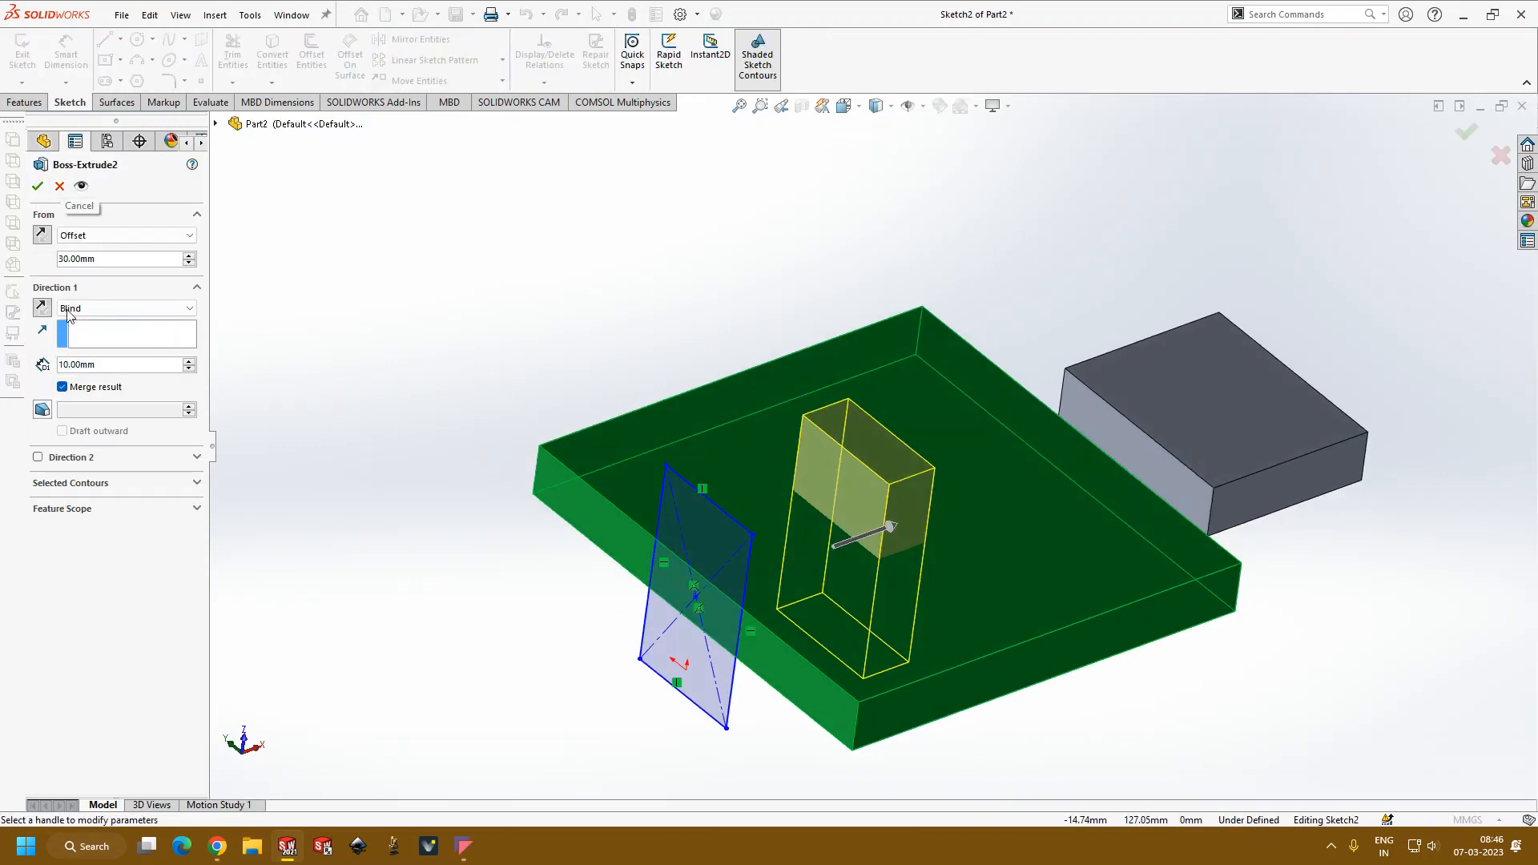
{"action": "left_click", "coordinate": [120, 235]}
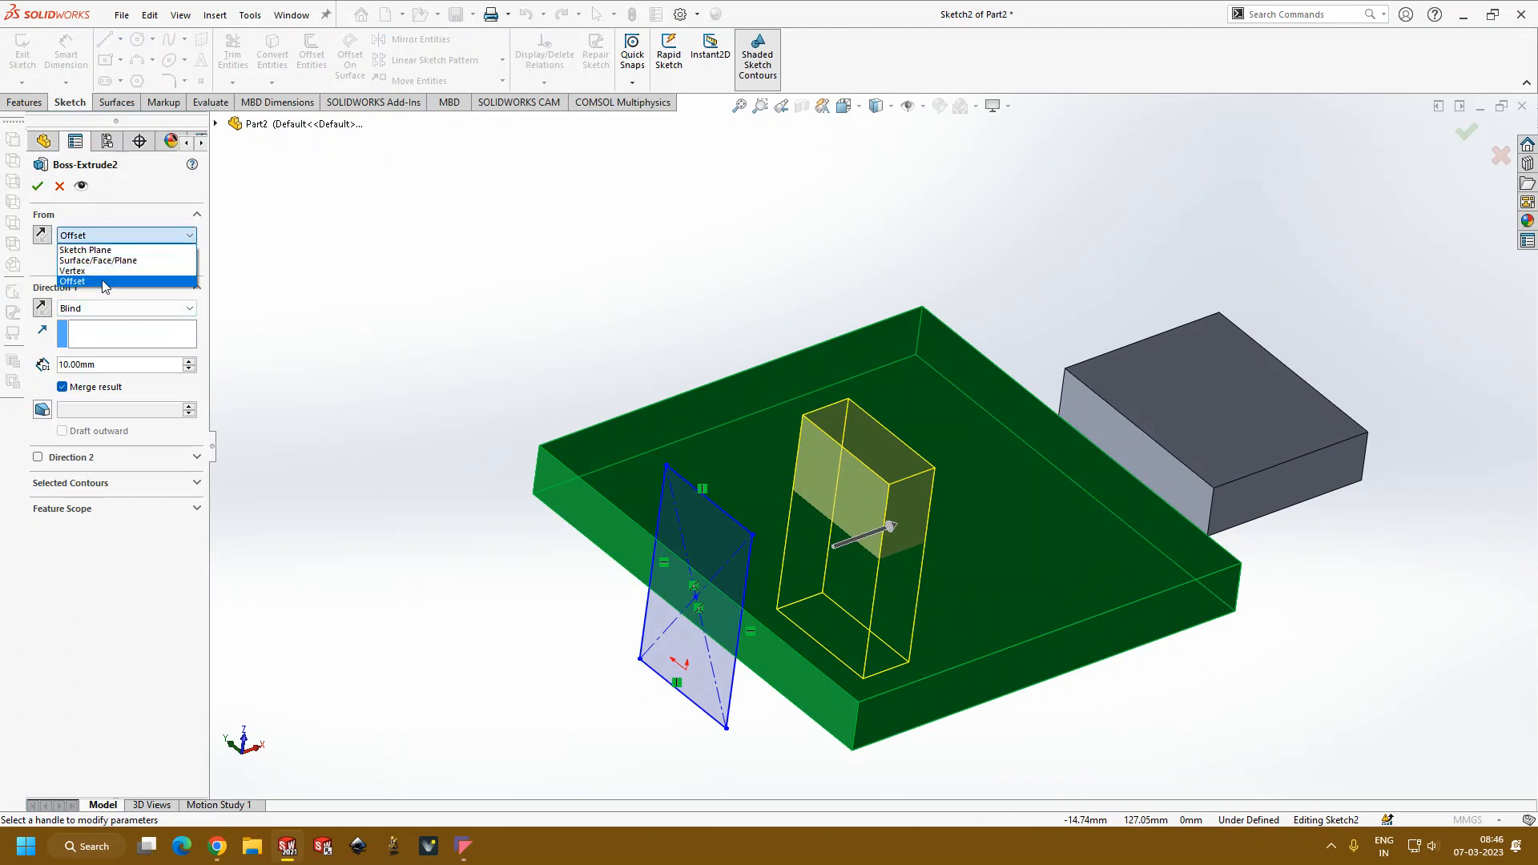
{"action": "left_click", "coordinate": [100, 260]}
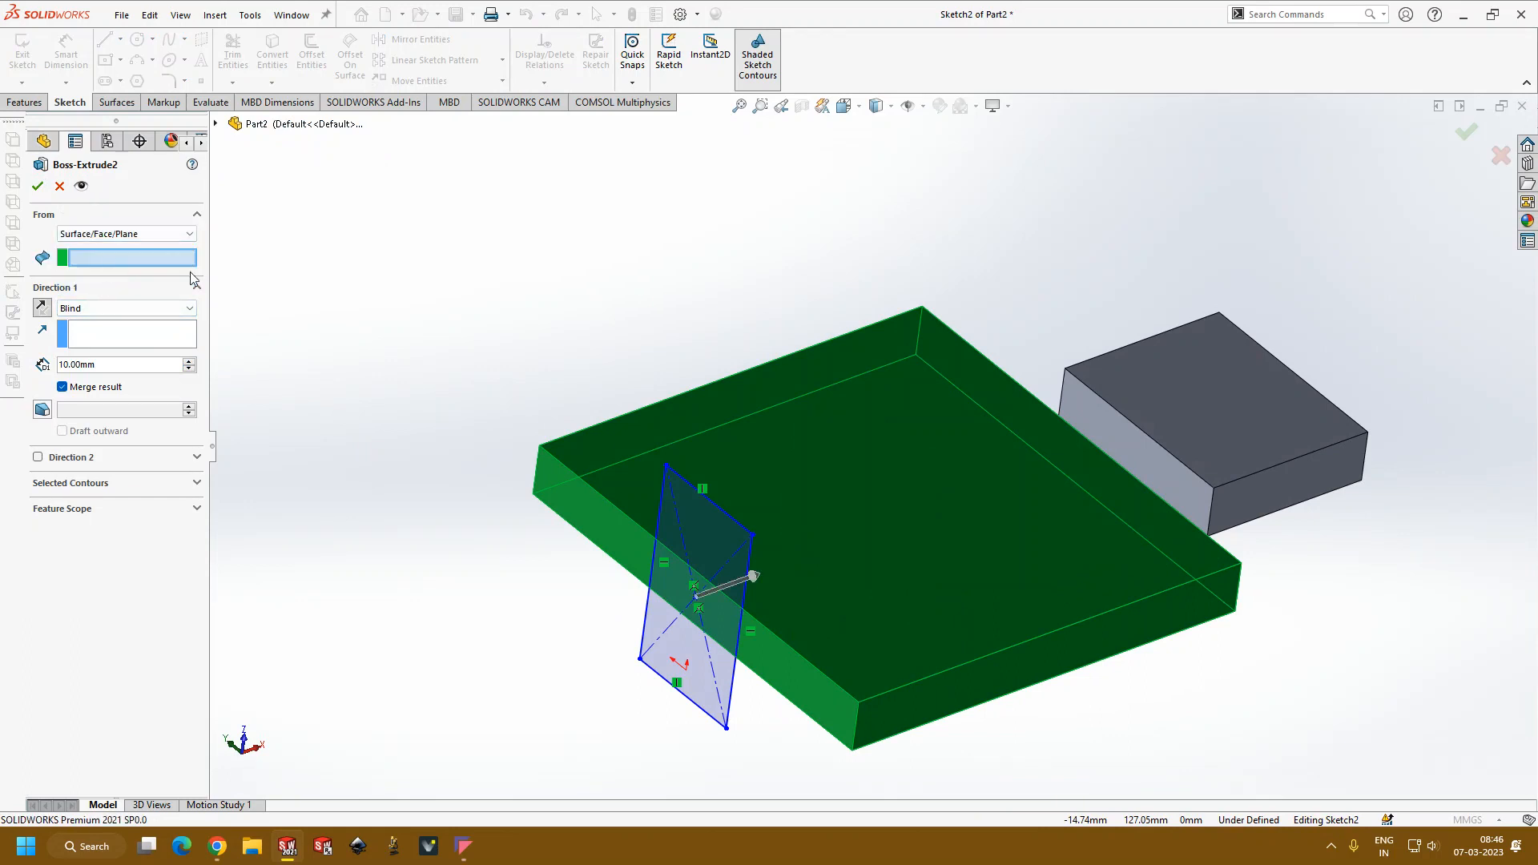
{"action": "left_click", "coordinate": [217, 125]}
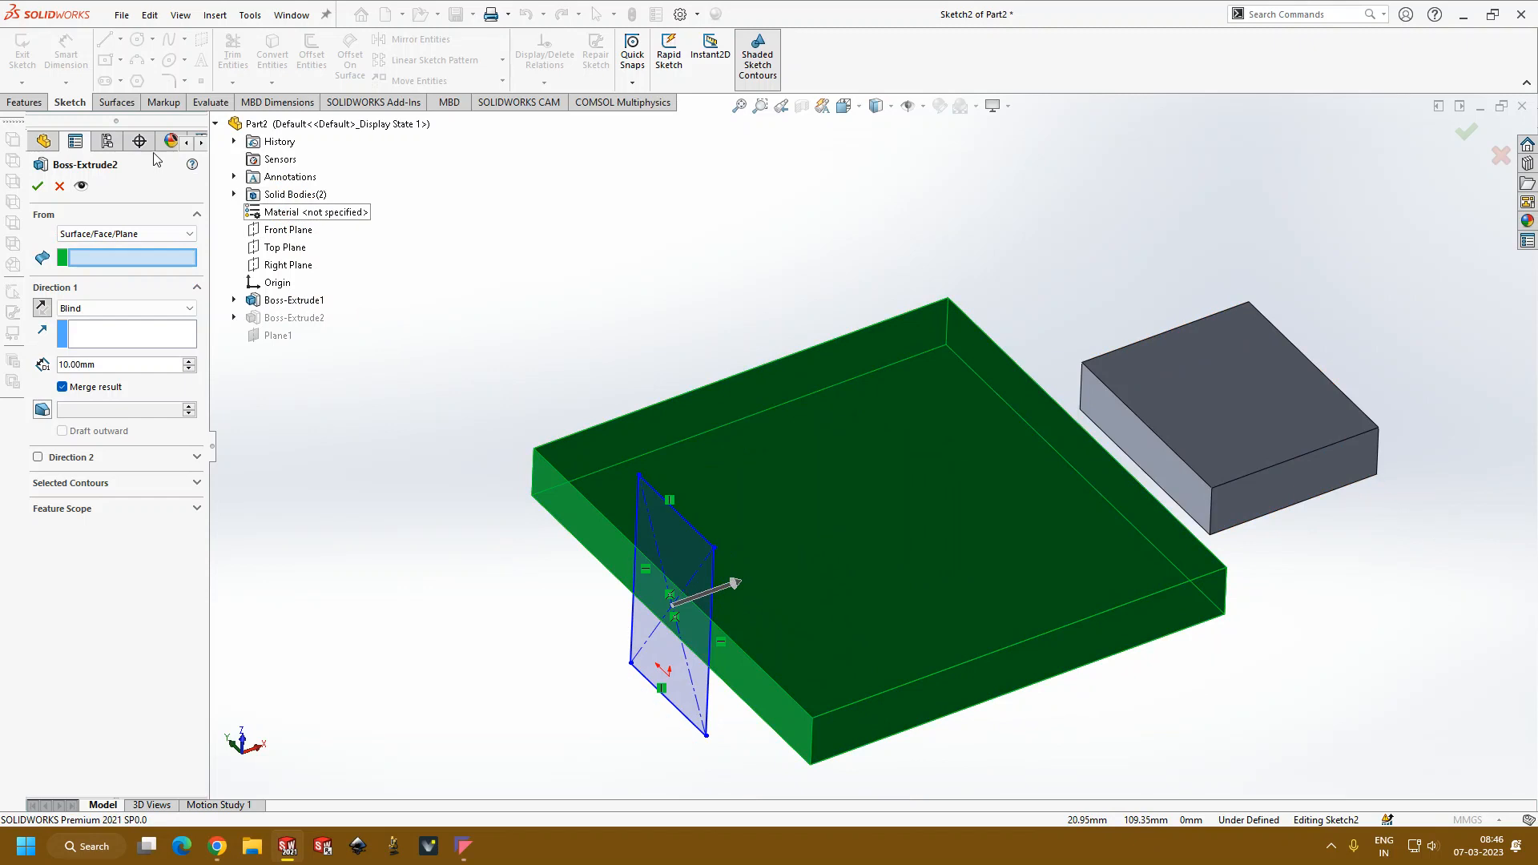
{"action": "left_click", "coordinate": [58, 185]}
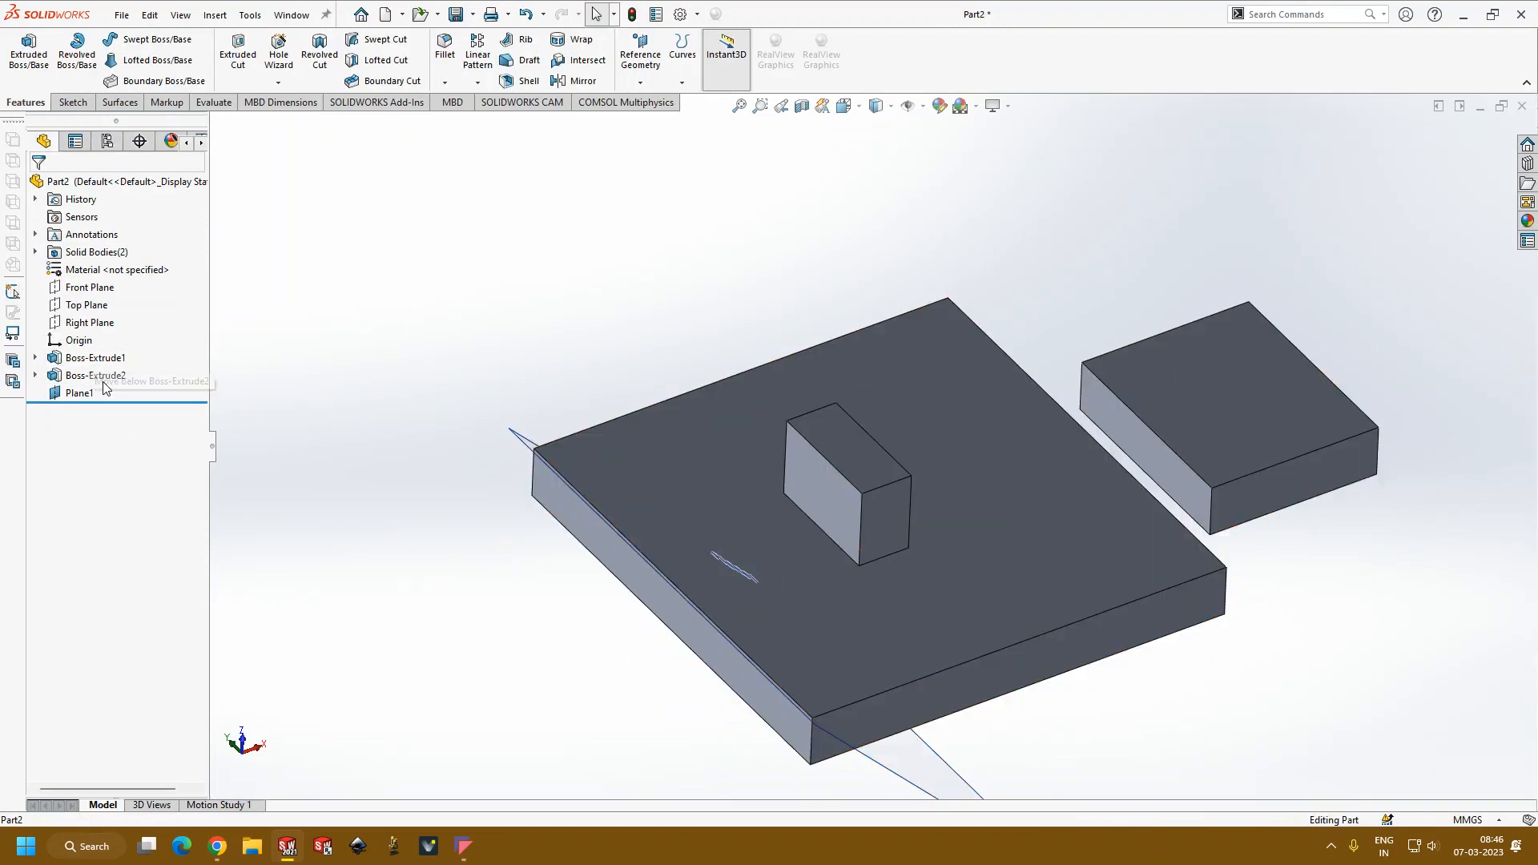
Step: Reorder the reference plane before the block's extrusion and set that extrusion's start condition to Surface/Face/Plane using the plane
{"action": "left_click_drag", "start_coordinate": [85, 394], "coordinate": [124, 364]}
{"action": "left_click", "coordinate": [91, 392]}
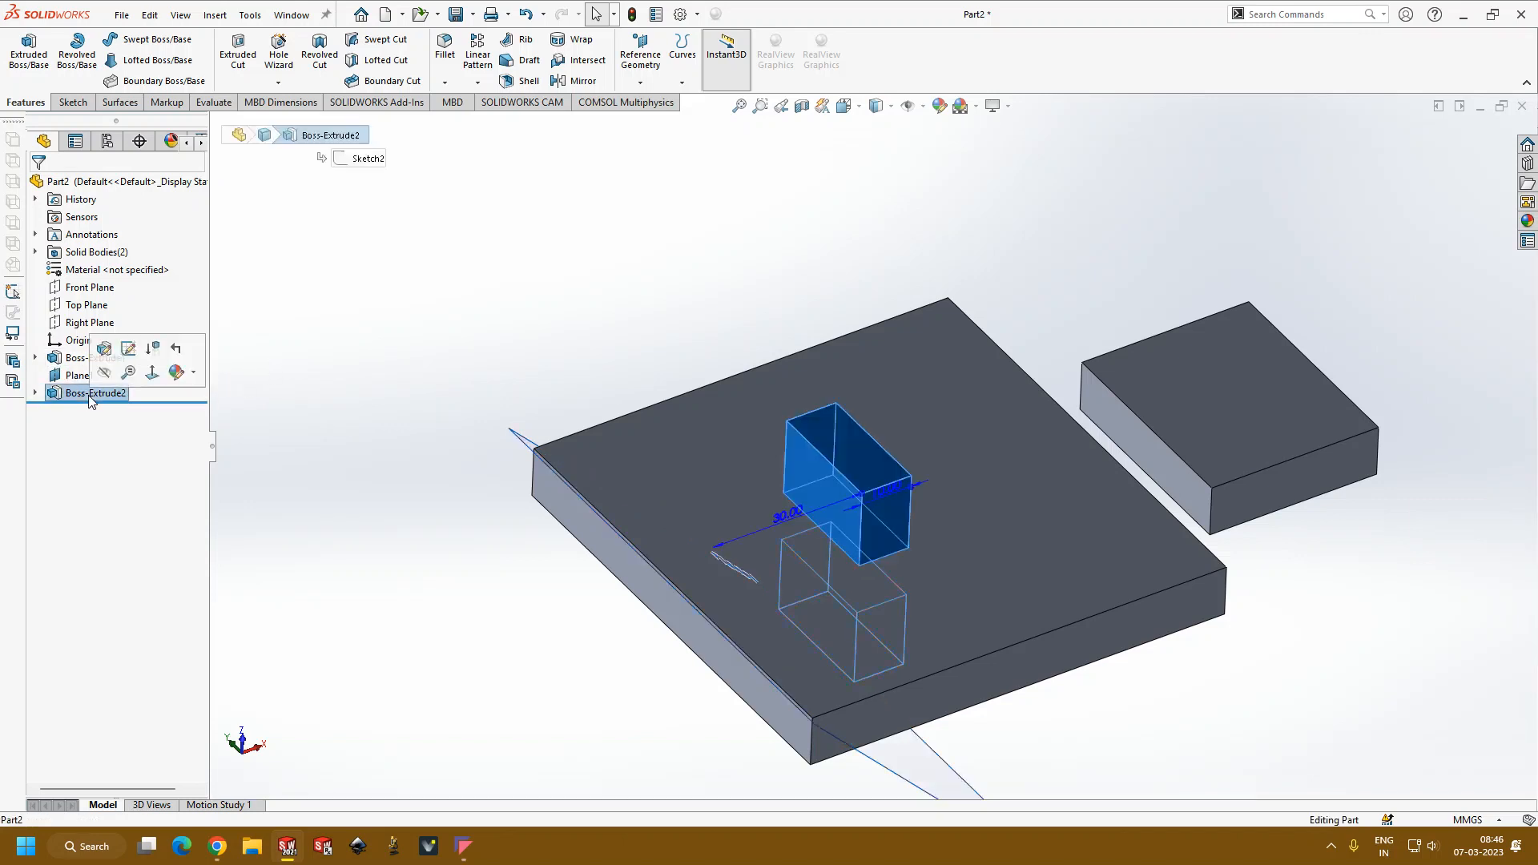
{"action": "left_click", "coordinate": [117, 355]}
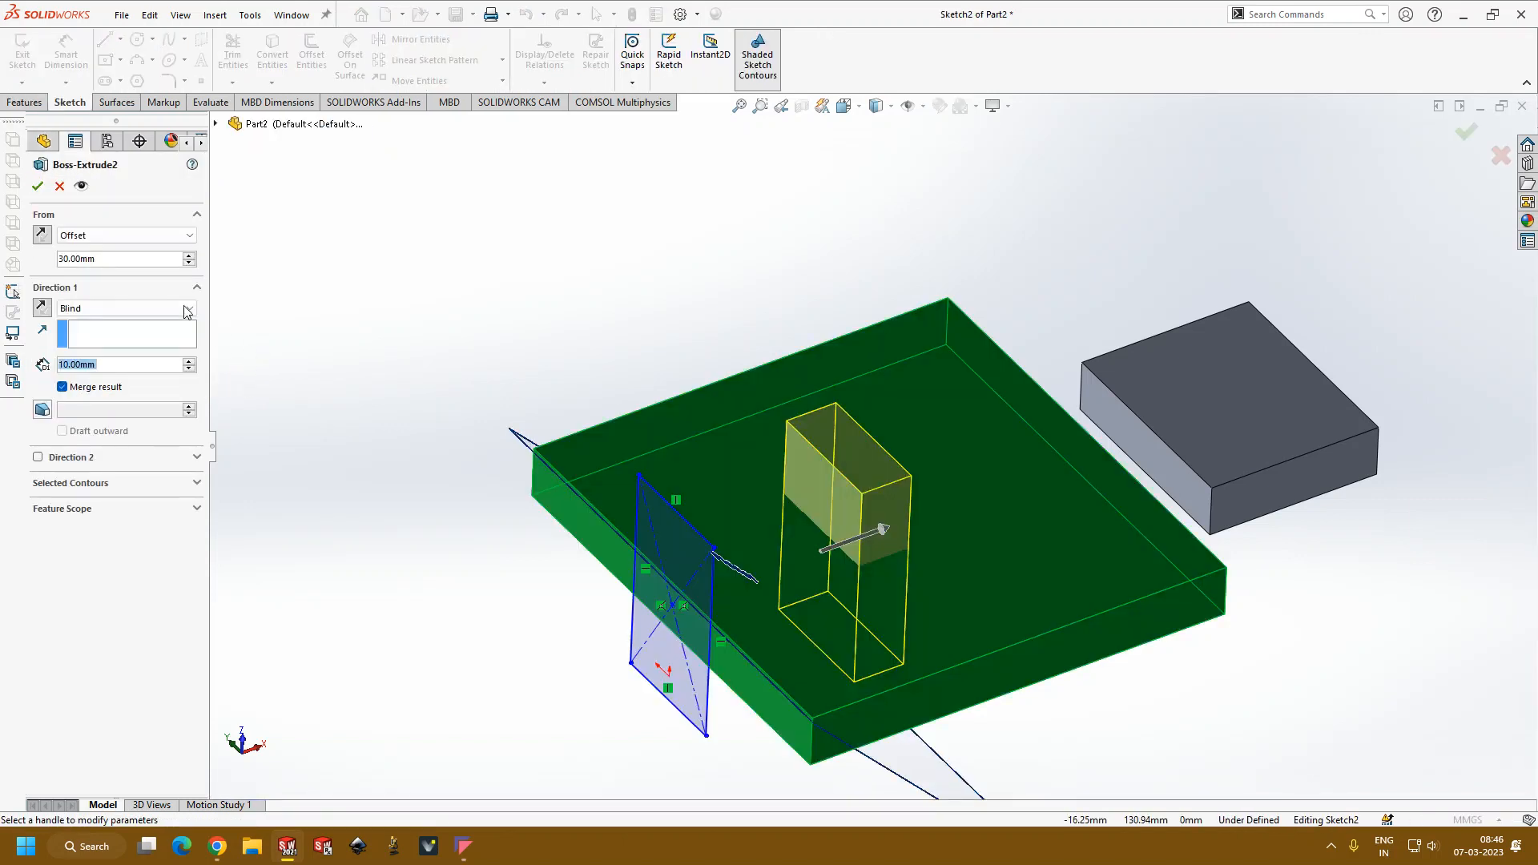
{"action": "left_click", "coordinate": [126, 235]}
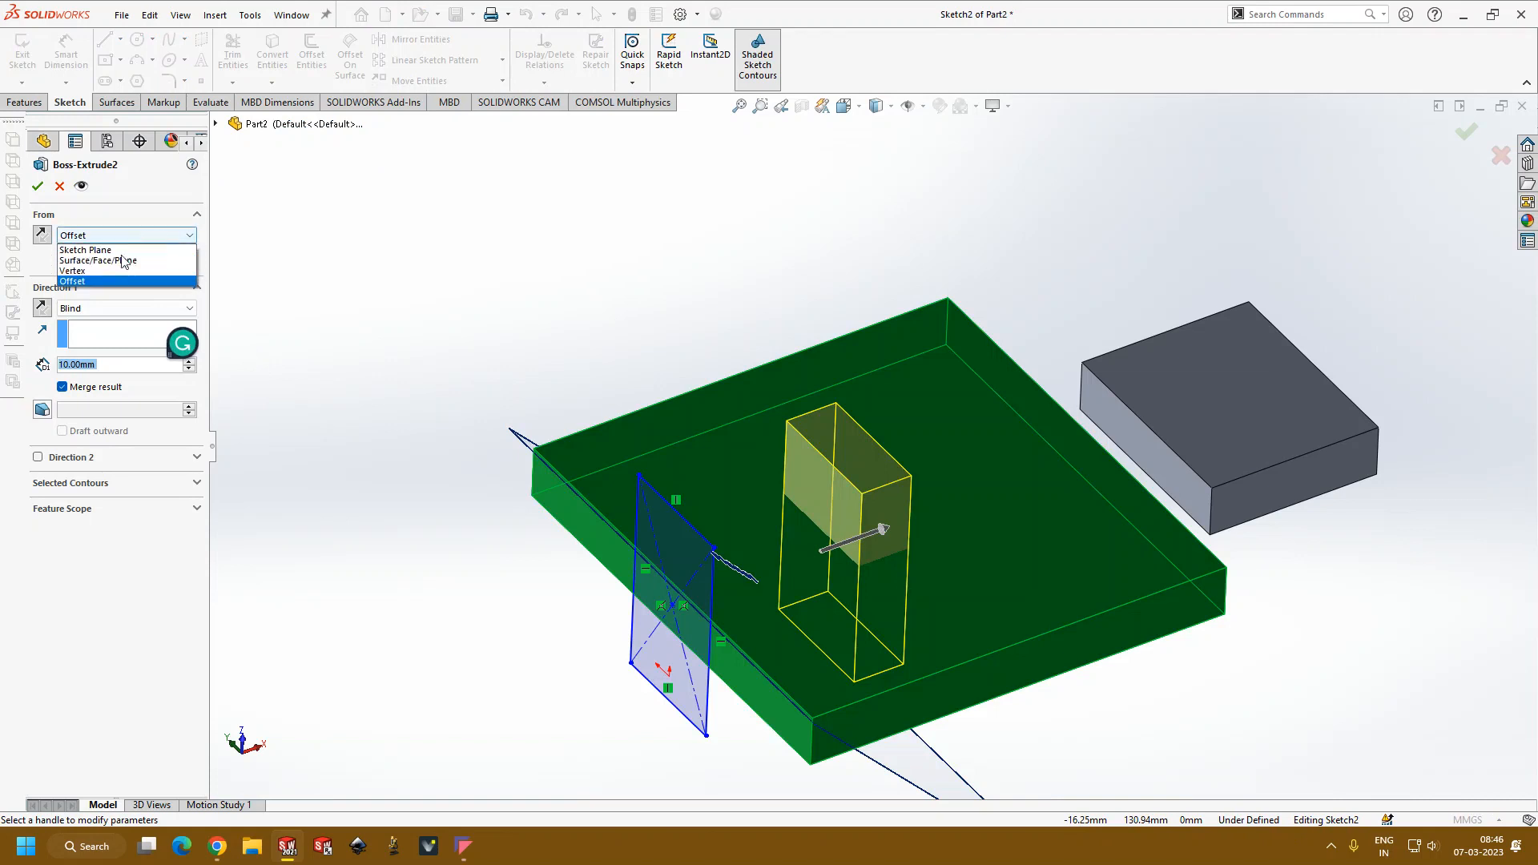
{"action": "left_click", "coordinate": [100, 260]}
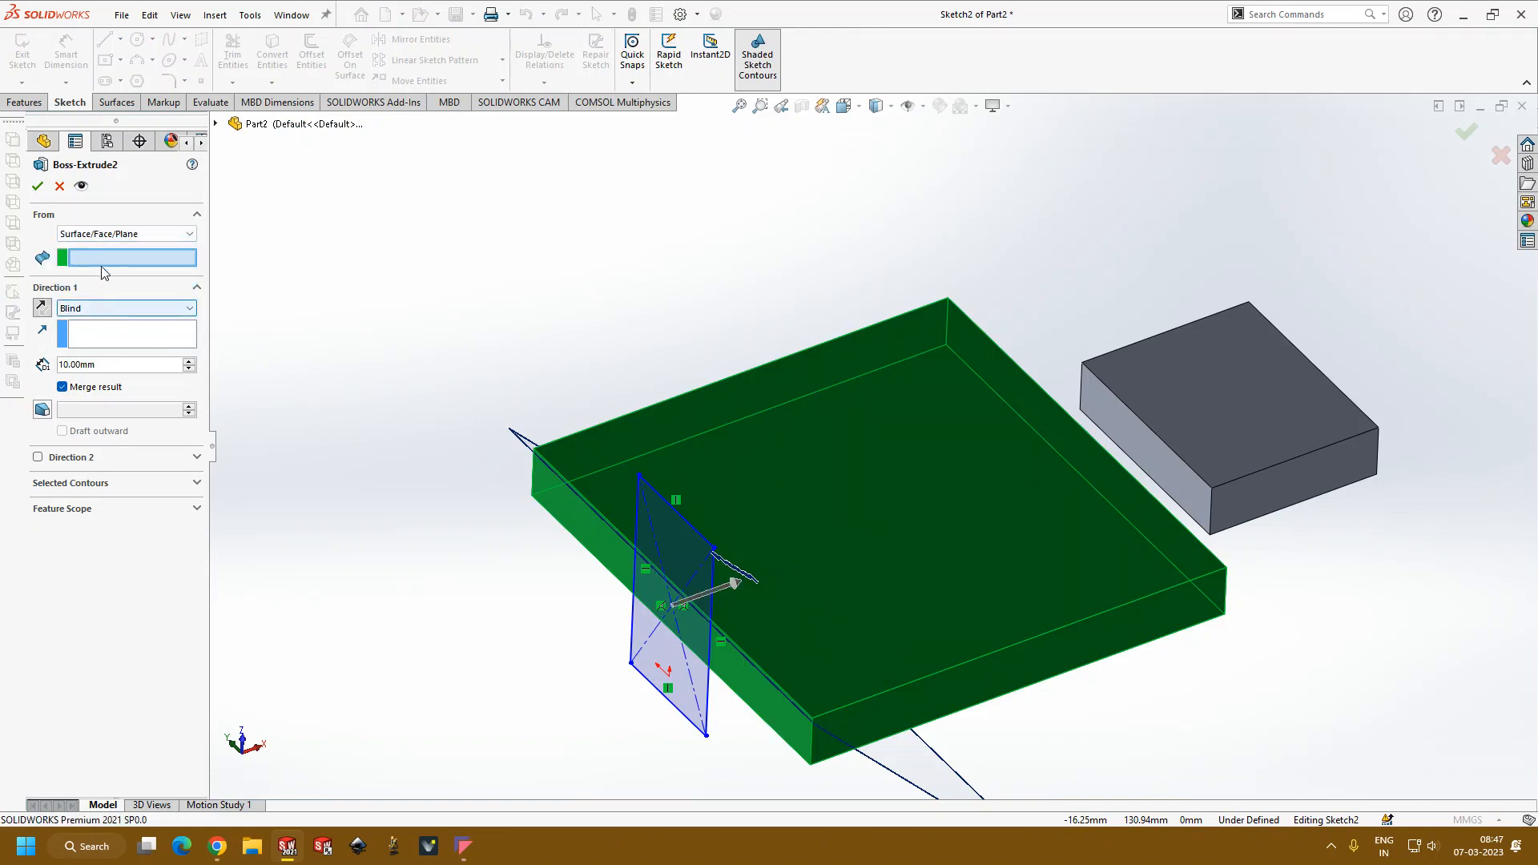
{"action": "left_click", "coordinate": [521, 446]}
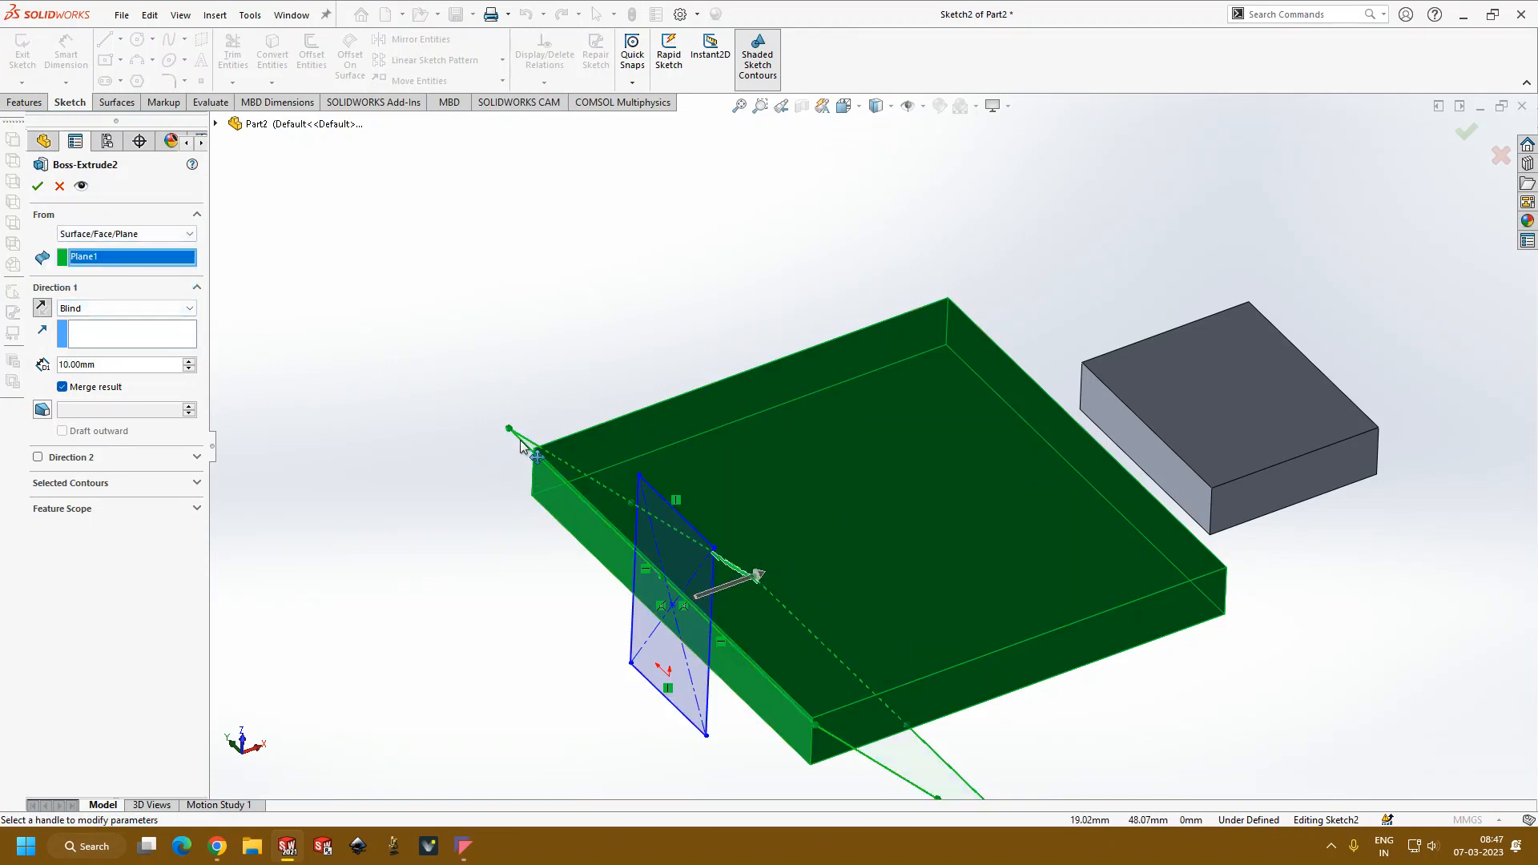
{"action": "key", "text": "ctrl+1"}
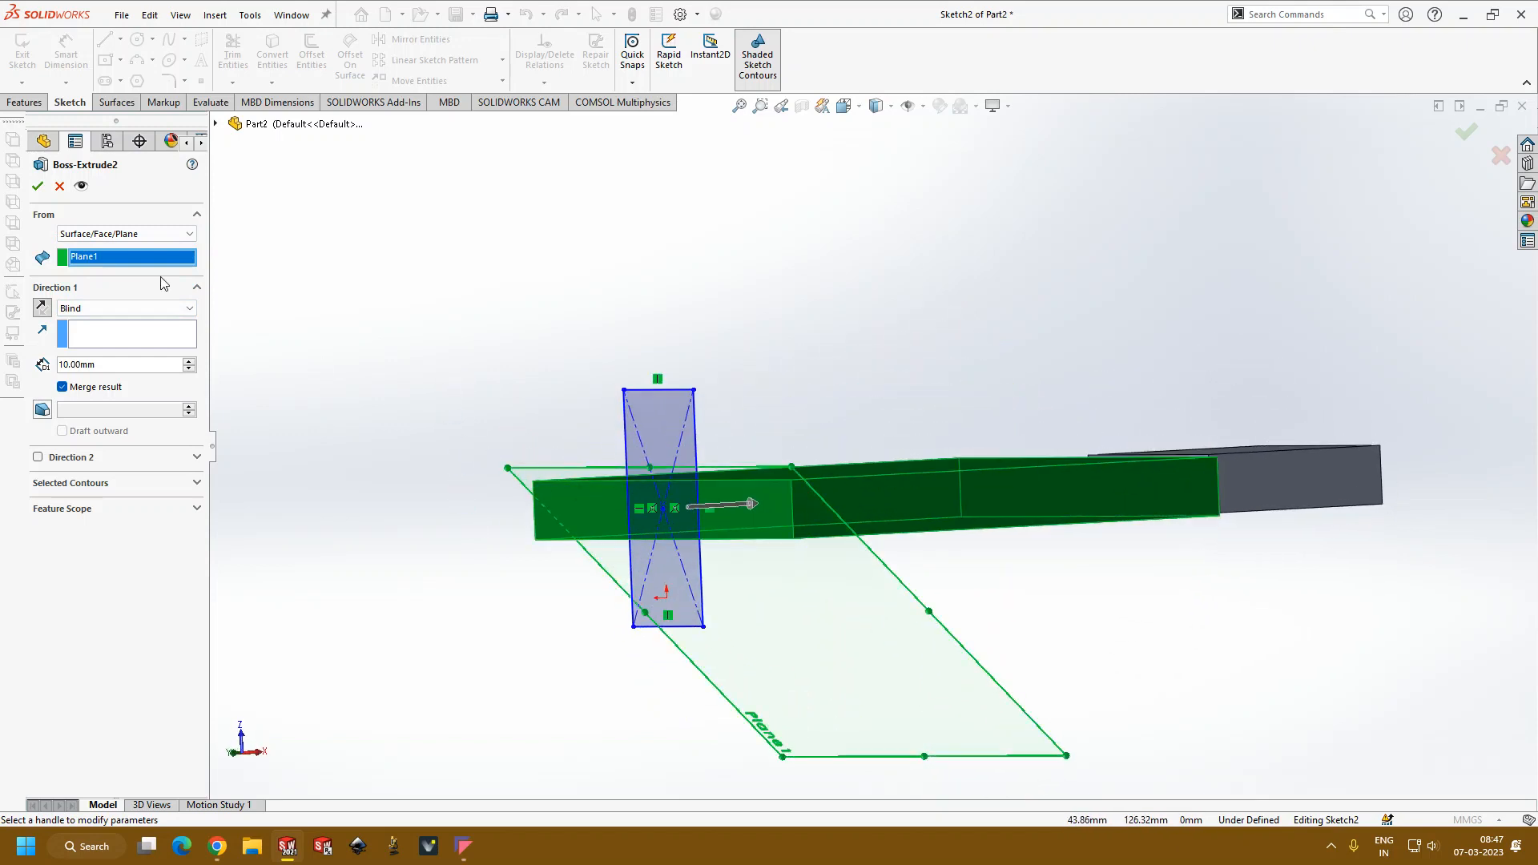
Step: Turn off Merge result for the block's extrusion and try to accept it with the reference plane as its start
{"action": "left_click", "coordinate": [42, 189]}
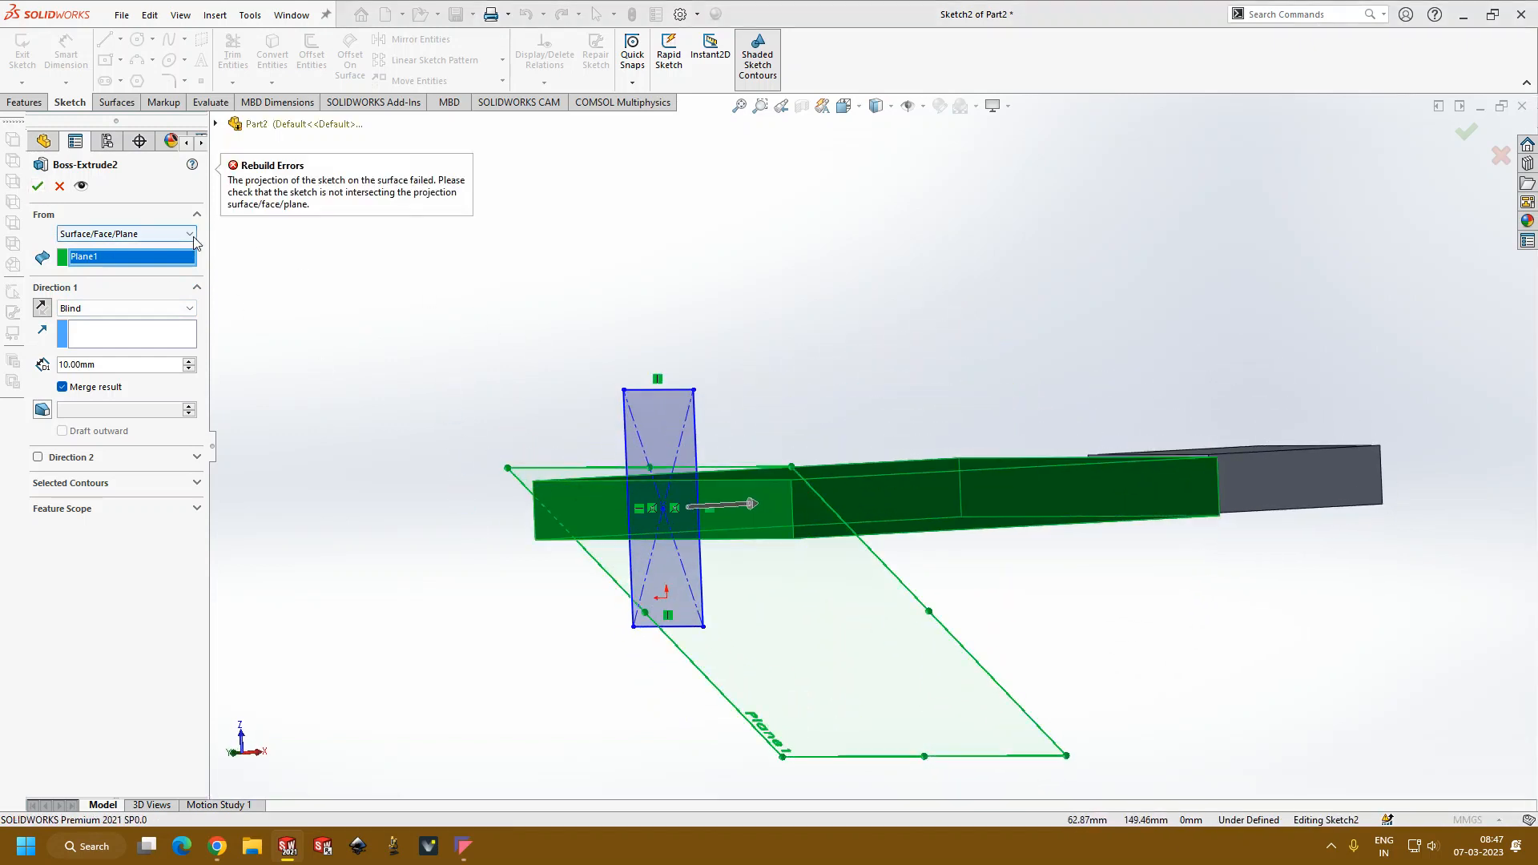
{"action": "middle_click_drag", "start_coordinate": [301, 238], "coordinate": [268, 293]}
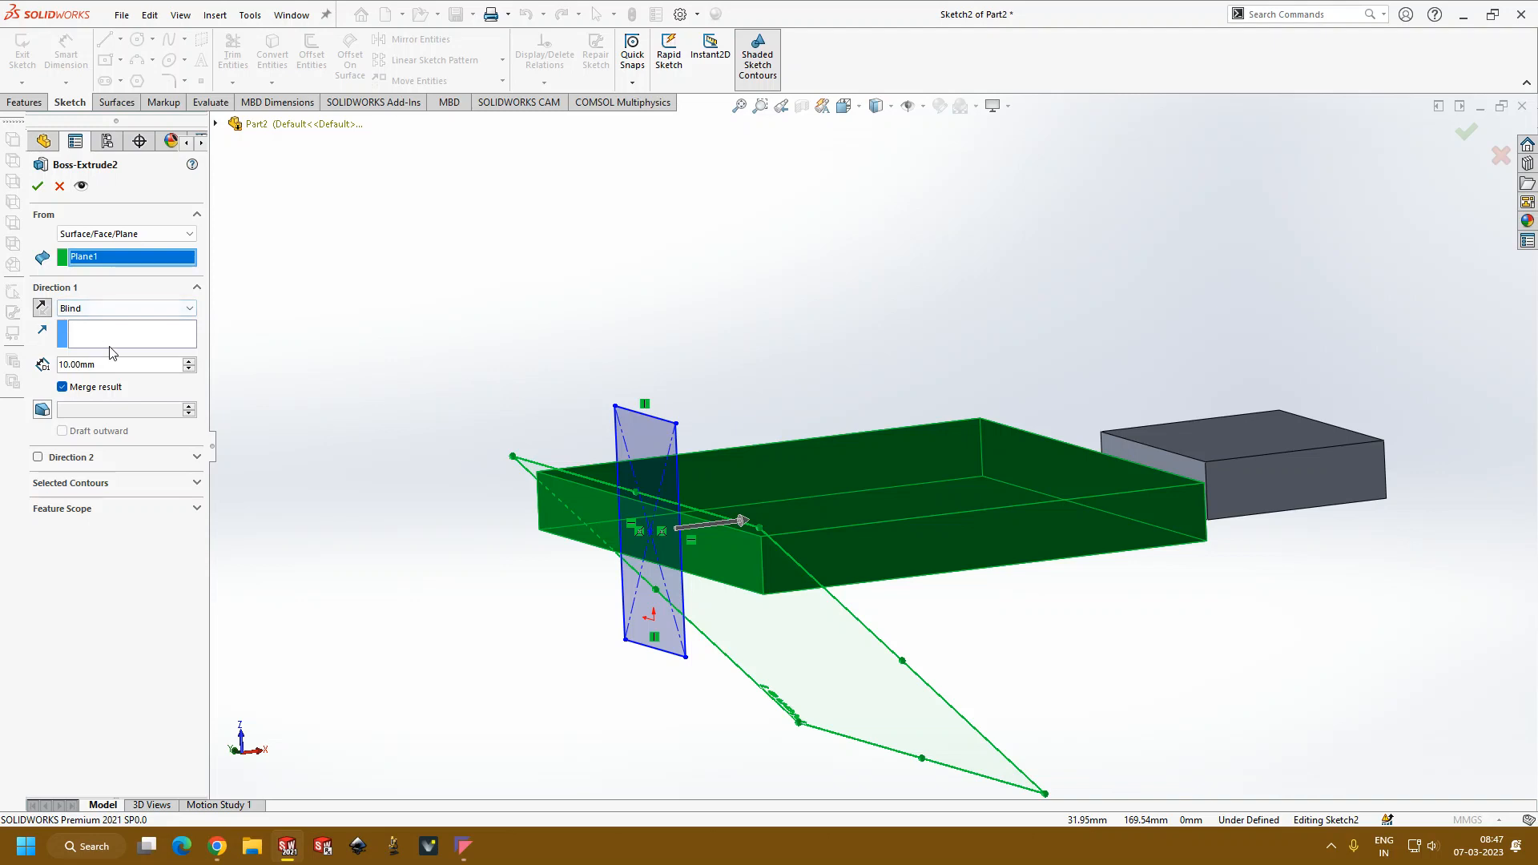
{"action": "left_click", "coordinate": [64, 388]}
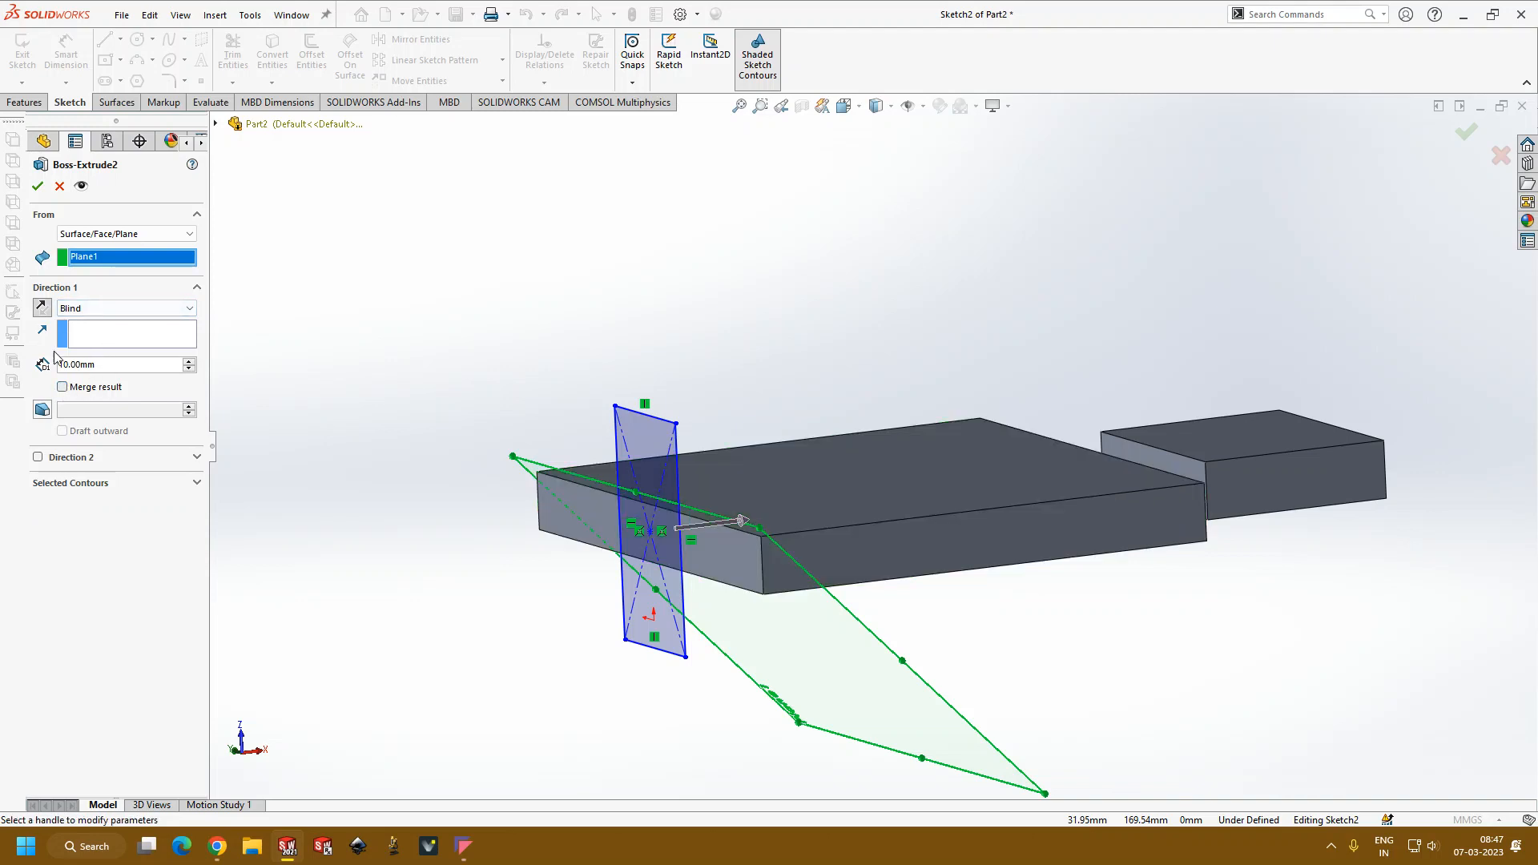
{"action": "left_click", "coordinate": [38, 189]}
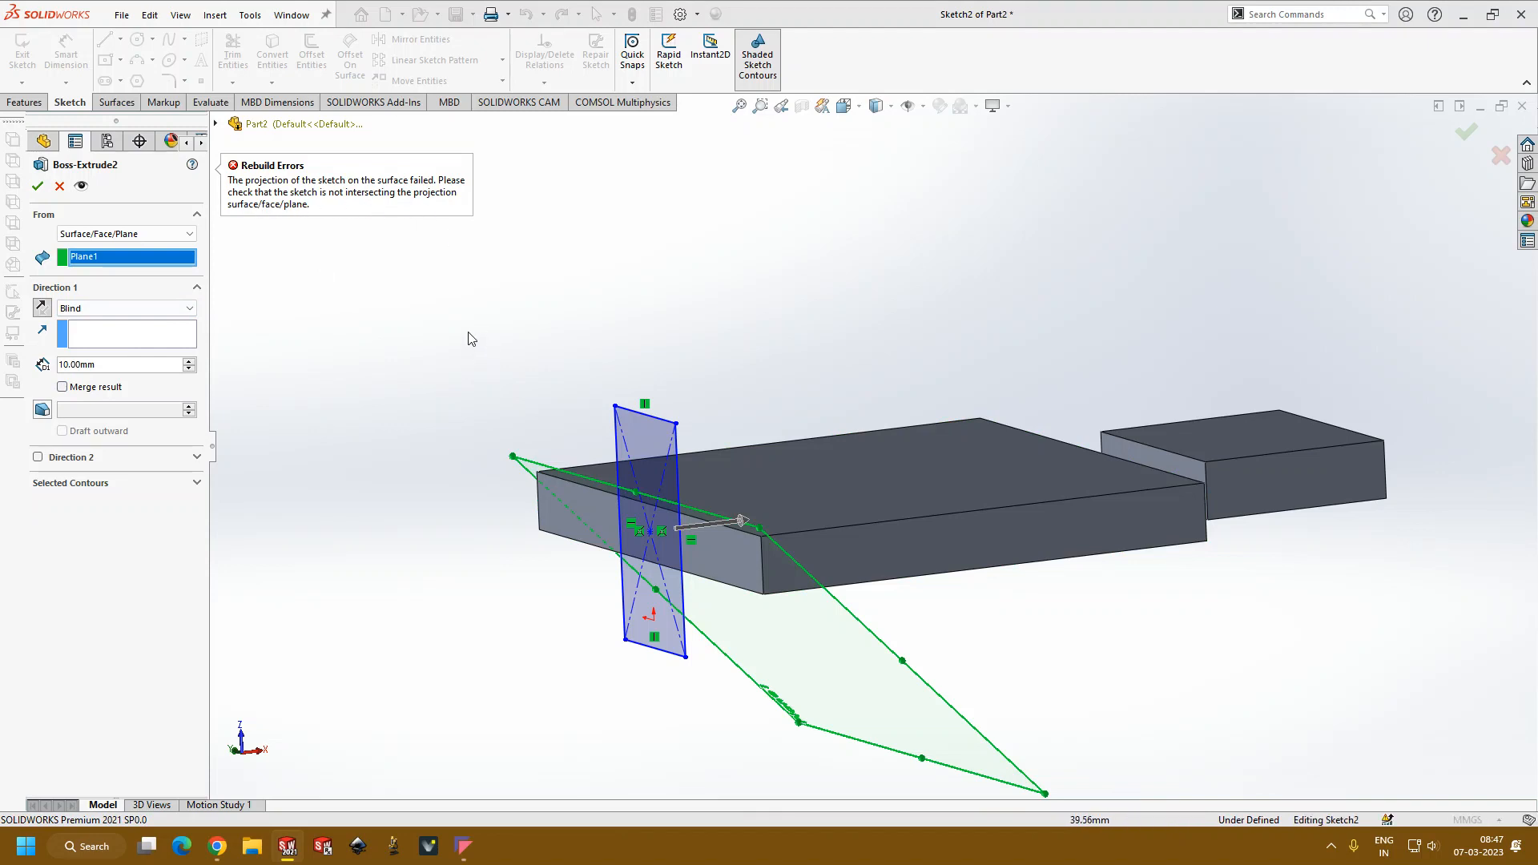
Step: Shrink the block's rectangular profile from its corner and accept the extrusion starting from the angled reference plane
{"action": "middle_click_drag", "start_coordinate": [453, 297], "coordinate": [455, 312]}
{"action": "middle_click_drag", "start_coordinate": [504, 371], "coordinate": [519, 384]}
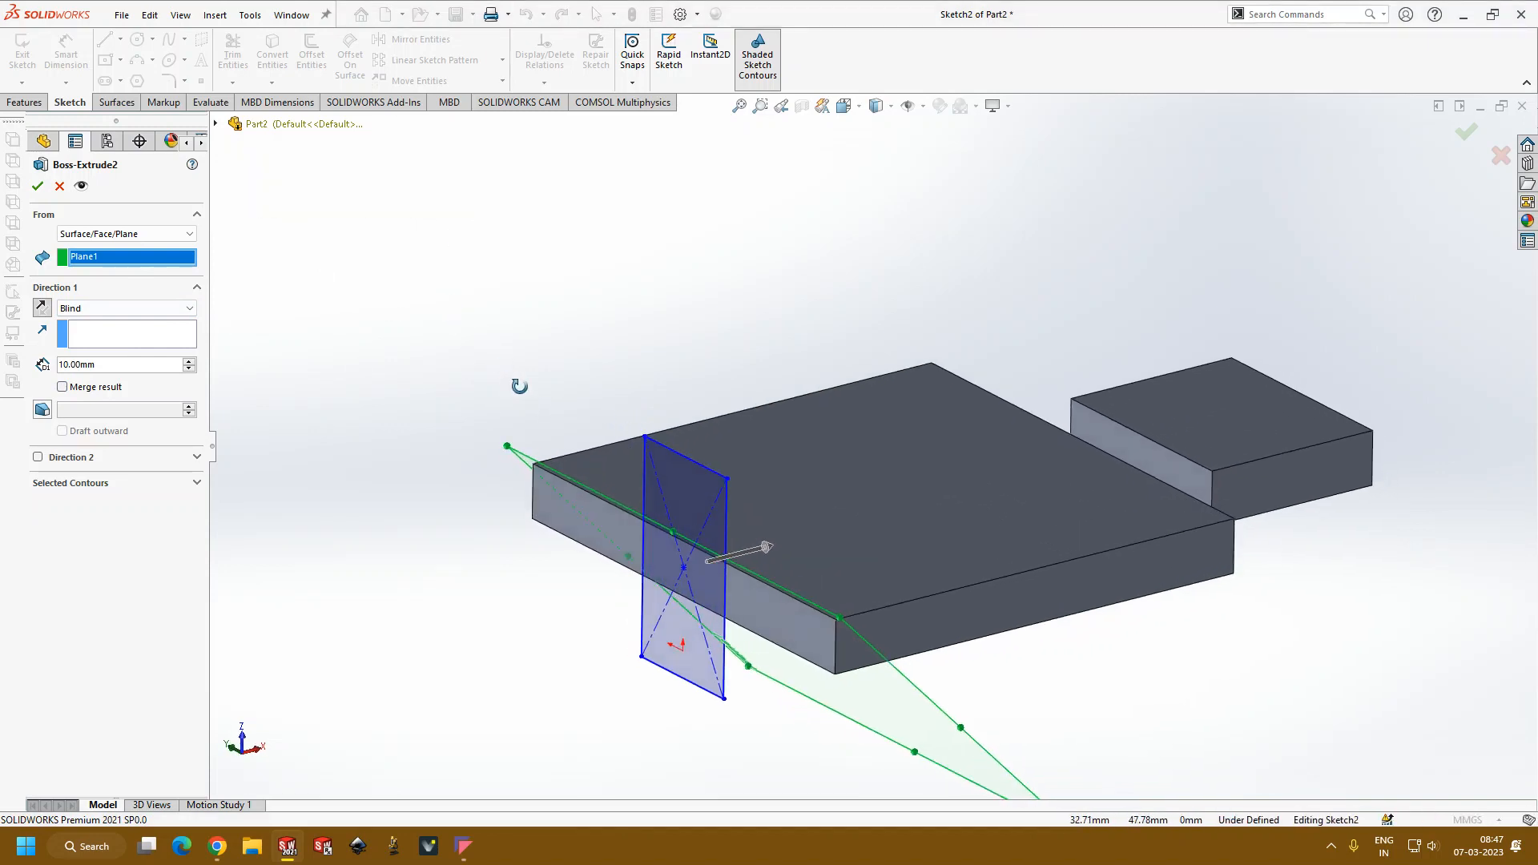
{"action": "scroll", "coordinate": [700, 572], "scroll_direction": "up", "scroll_amount": 3}
{"action": "scroll", "coordinate": [773, 572], "scroll_direction": "down", "scroll_amount": 3}
{"action": "mouse_move", "coordinate": [607, 459]}
{"action": "left_mouse_down"}
{"action": "mouse_move", "coordinate": [670, 450]}
{"action": "mouse_move", "coordinate": [586, 492]}
{"action": "left_mouse_up"}
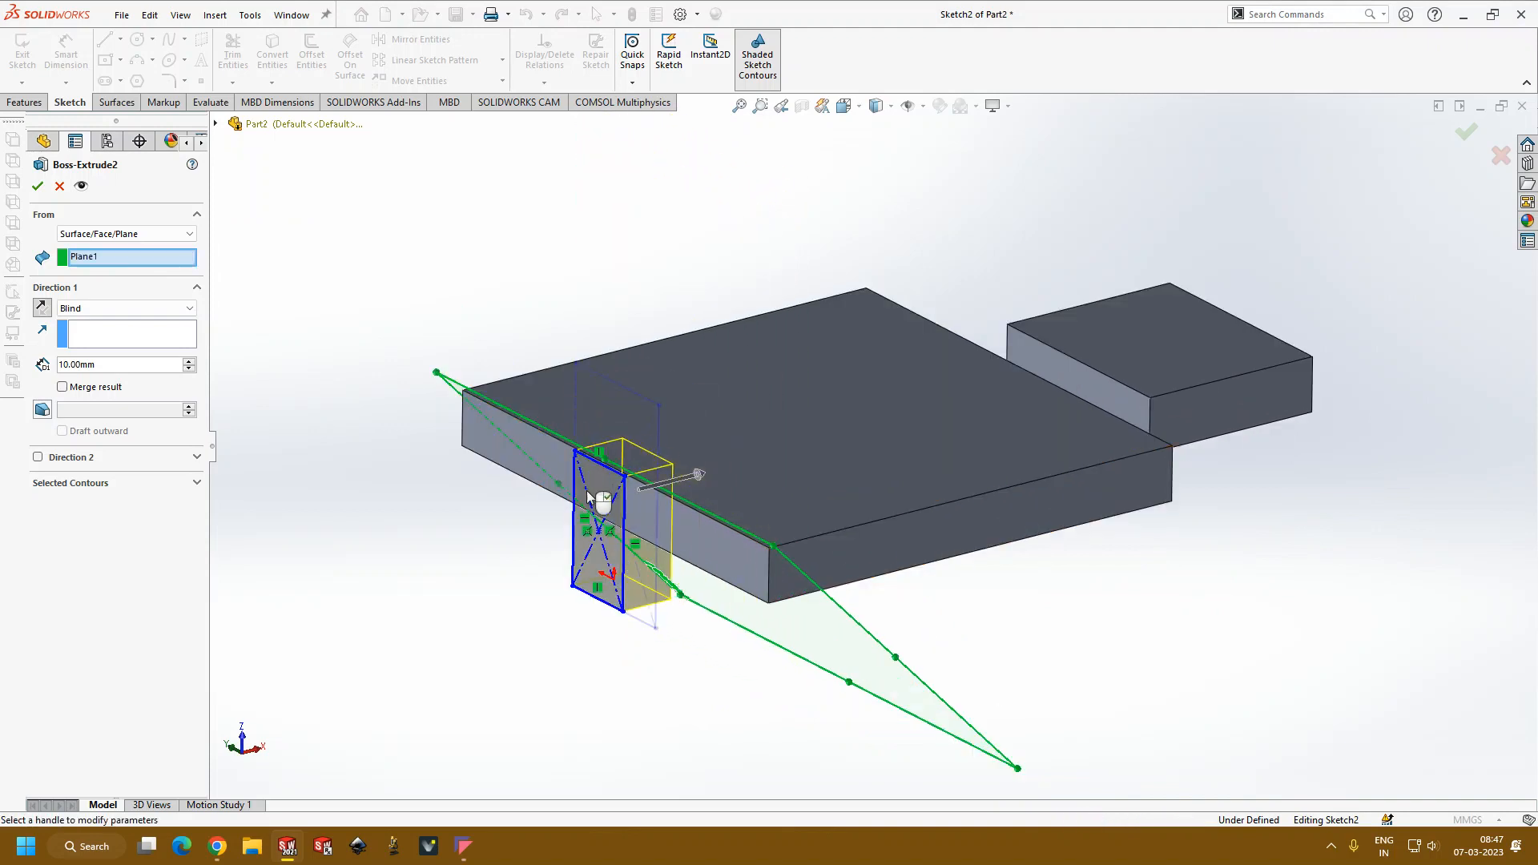
{"action": "left_click", "coordinate": [94, 481]}
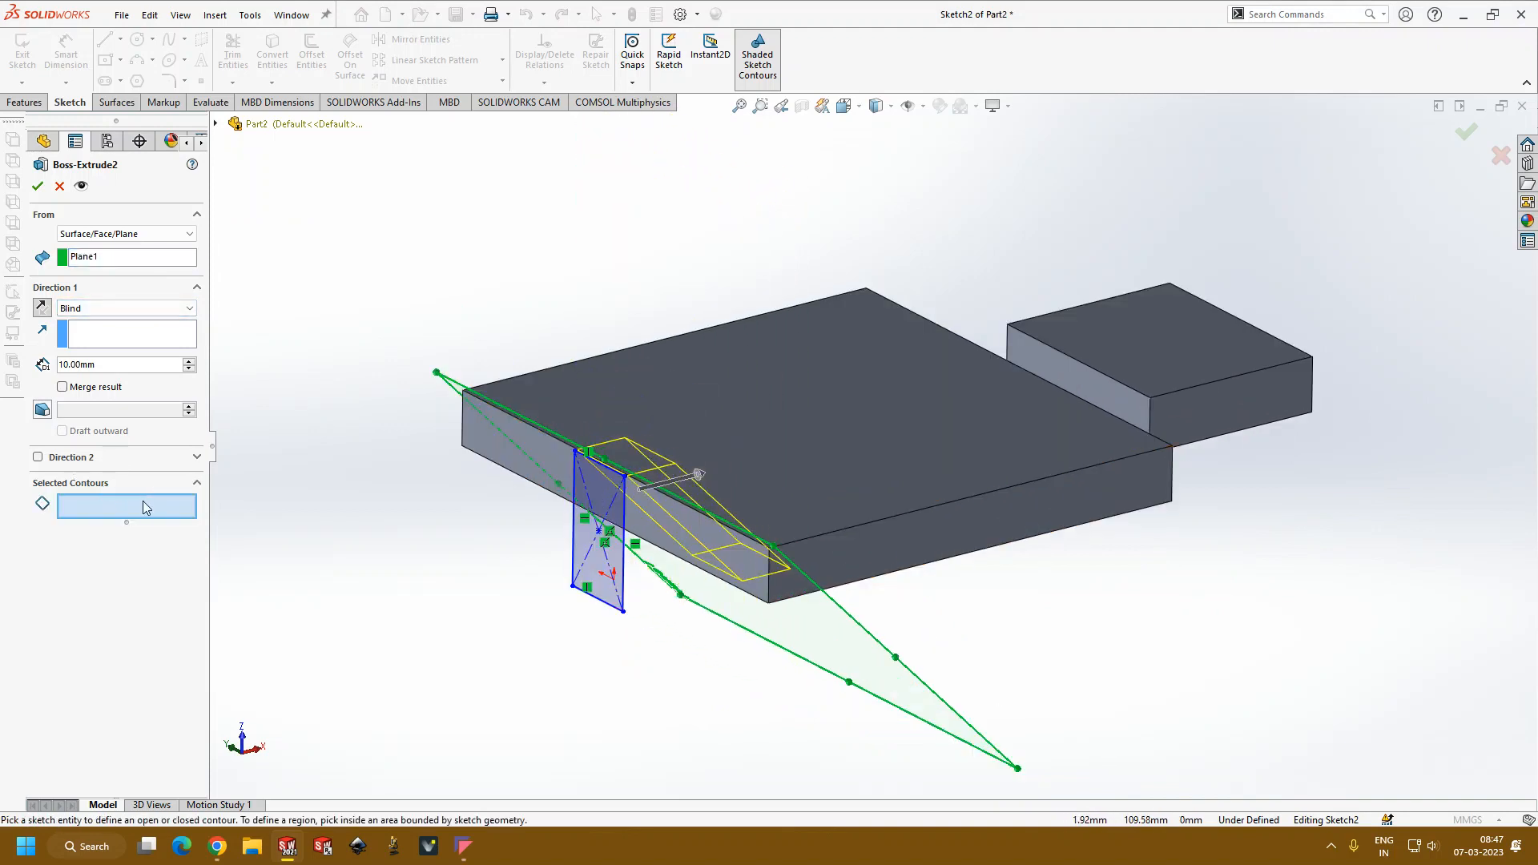
{"action": "left_click", "coordinate": [90, 257]}
{"action": "right_click", "coordinate": [90, 257]}
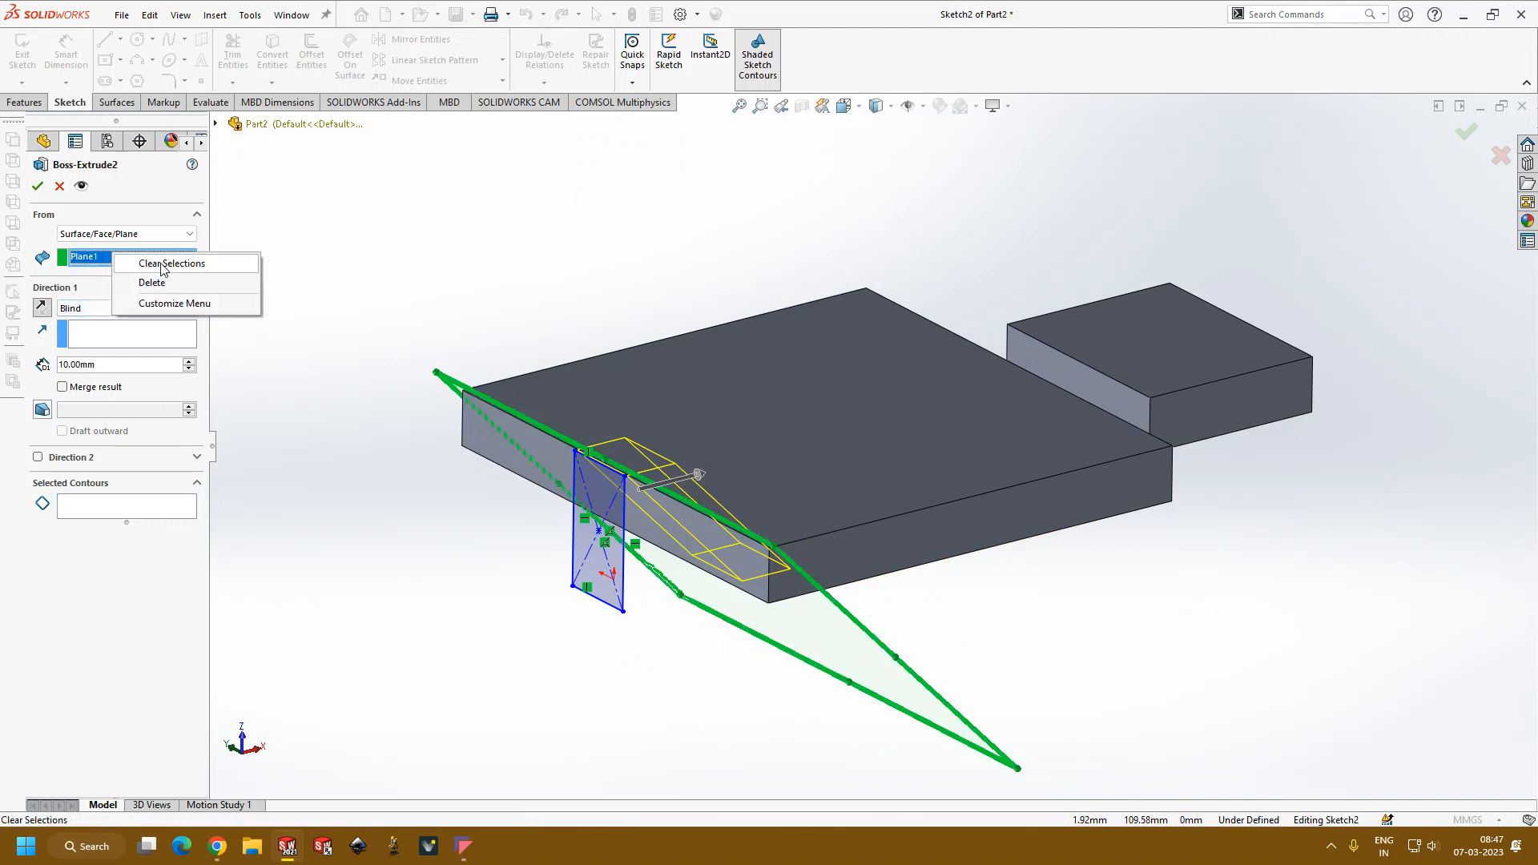
{"action": "mouse_move", "coordinate": [498, 360]}
{"action": "middle_mouse_down"}
{"action": "mouse_move", "coordinate": [536, 291]}
{"action": "mouse_move", "coordinate": [577, 281]}
{"action": "mouse_move", "coordinate": [562, 266]}
{"action": "mouse_move", "coordinate": [767, 494]}
{"action": "mouse_move", "coordinate": [749, 525]}
{"action": "mouse_move", "coordinate": [672, 481]}
{"action": "mouse_move", "coordinate": [624, 401]}
{"action": "mouse_move", "coordinate": [676, 395]}
{"action": "mouse_move", "coordinate": [660, 396]}
{"action": "middle_mouse_up"}
{"action": "left_click", "coordinate": [38, 187]}
Step: Examine how the slanted block runs from the reference plane, viewing the plate from below and from its sides
{"action": "middle_click_drag", "start_coordinate": [401, 336], "coordinate": [498, 258]}
{"action": "scroll", "coordinate": [618, 300], "scroll_direction": "up", "scroll_amount": 3}
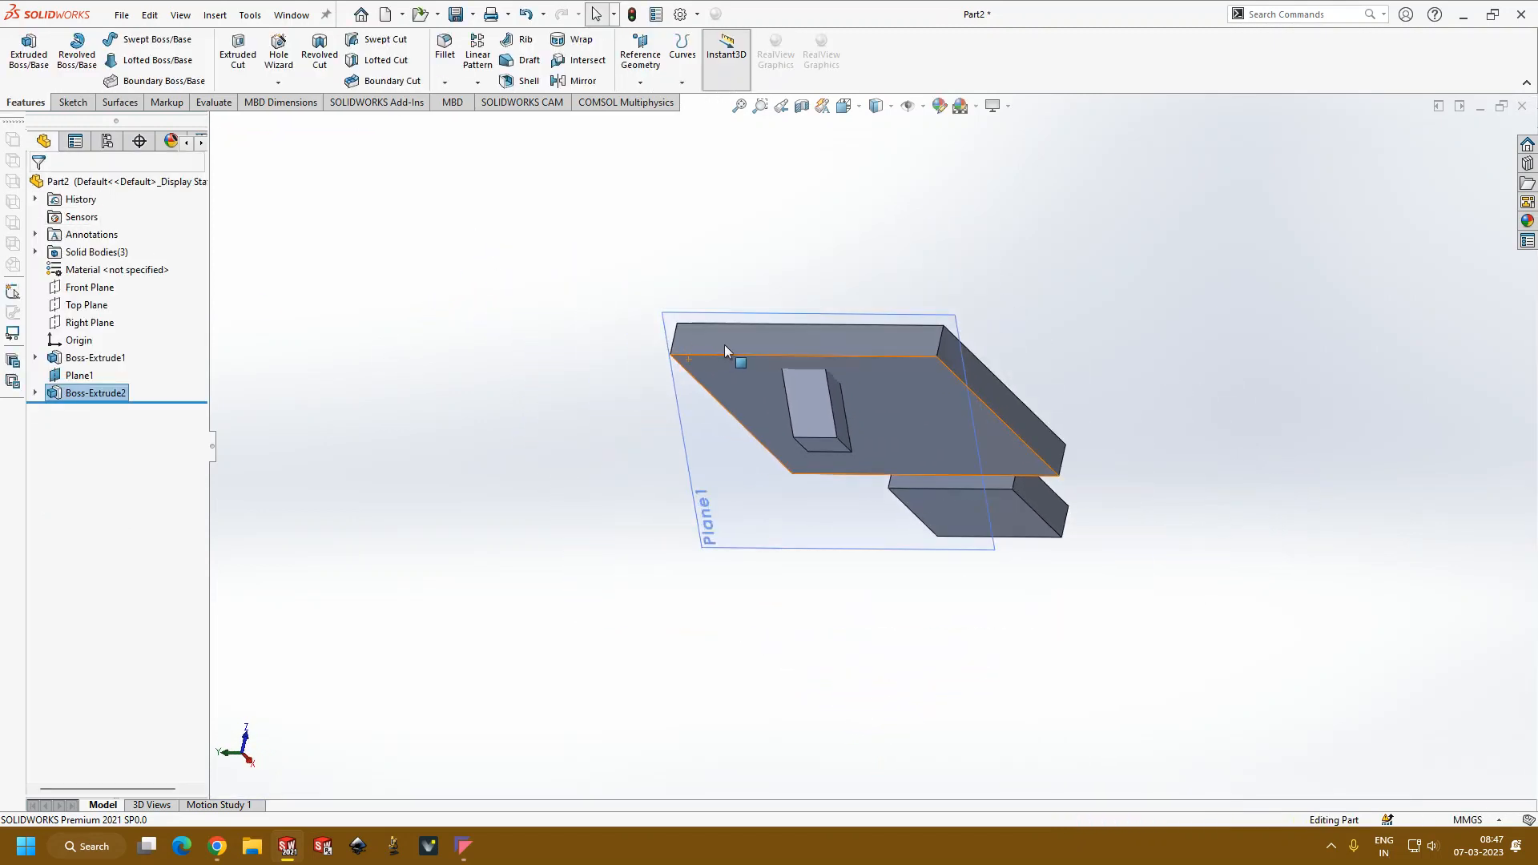
{"action": "scroll", "coordinate": [757, 327], "scroll_direction": "down", "scroll_amount": 5}
{"action": "middle_click_drag", "start_coordinate": [888, 459], "coordinate": [827, 357]}
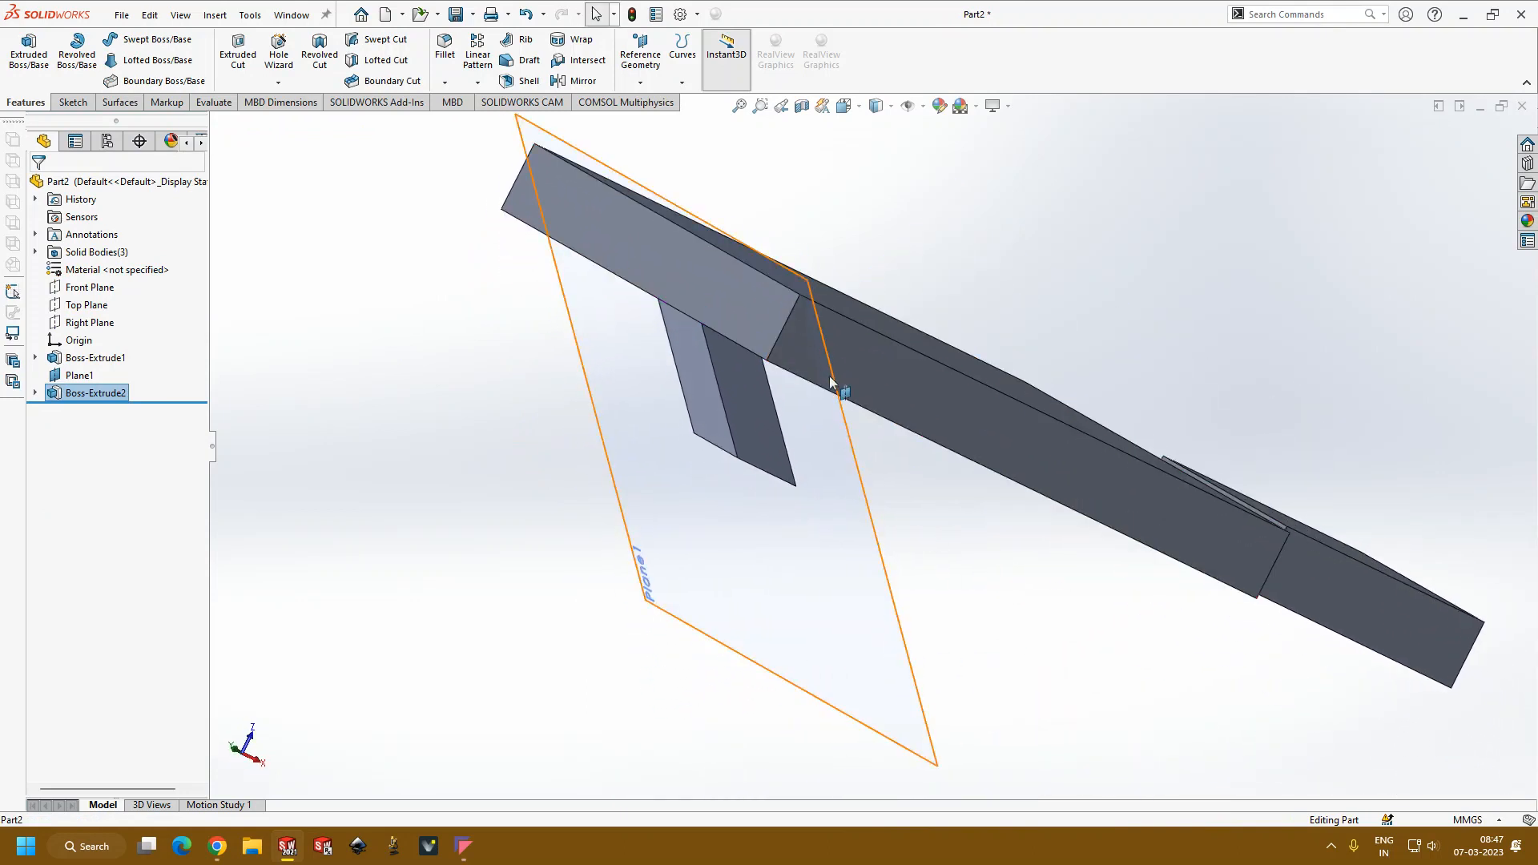
{"action": "middle_click_drag", "start_coordinate": [779, 635], "coordinate": [652, 350]}
{"action": "middle_click_drag", "start_coordinate": [697, 268], "coordinate": [634, 364]}
{"action": "left_click", "coordinate": [501, 348]}
{"action": "key", "text": "Escape"}
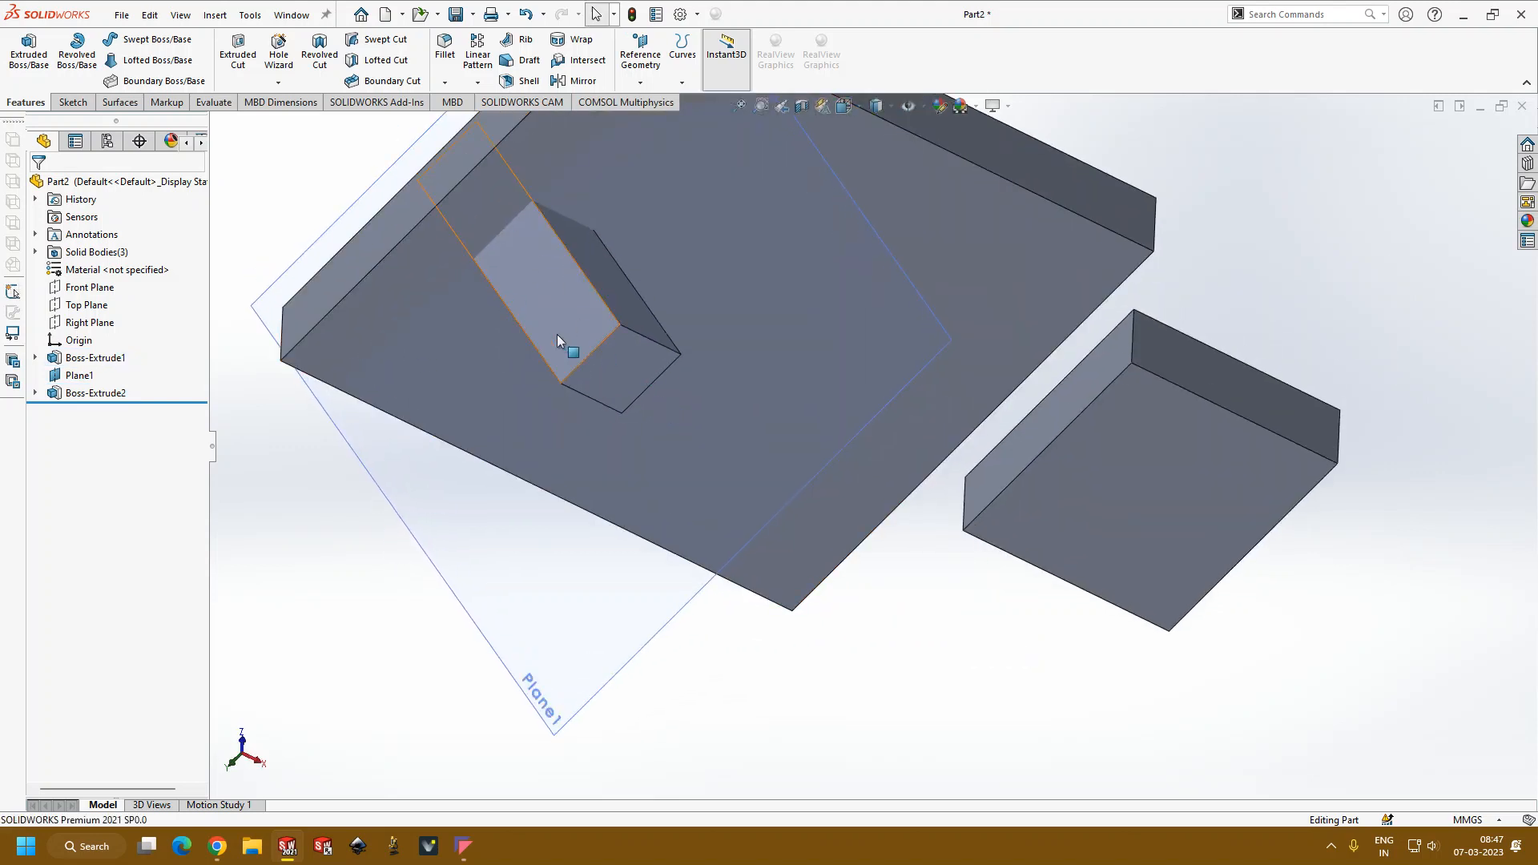
{"action": "scroll", "coordinate": [524, 312], "scroll_direction": "up", "scroll_amount": 4}
{"action": "middle_click_drag", "start_coordinate": [958, 282], "coordinate": [934, 351]}
{"action": "scroll", "coordinate": [934, 352], "scroll_direction": "down", "scroll_amount": 3}
{"action": "middle_click_drag", "start_coordinate": [791, 407], "coordinate": [797, 478]}
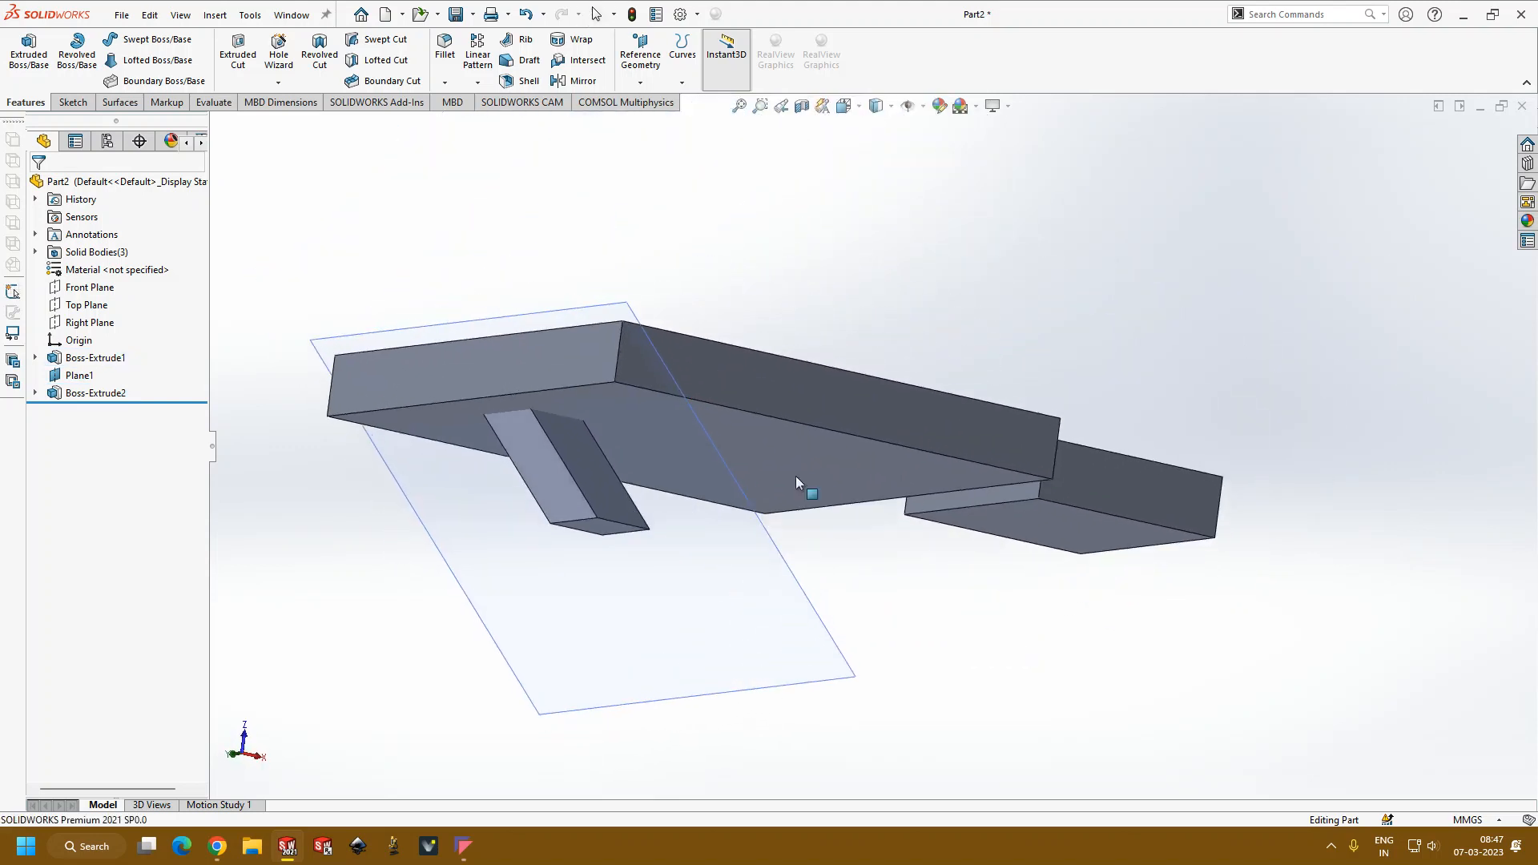
Step: Open the block's extrusion for editing, review its start condition options and preview, and cancel the edit
{"action": "left_click", "coordinate": [107, 393]}
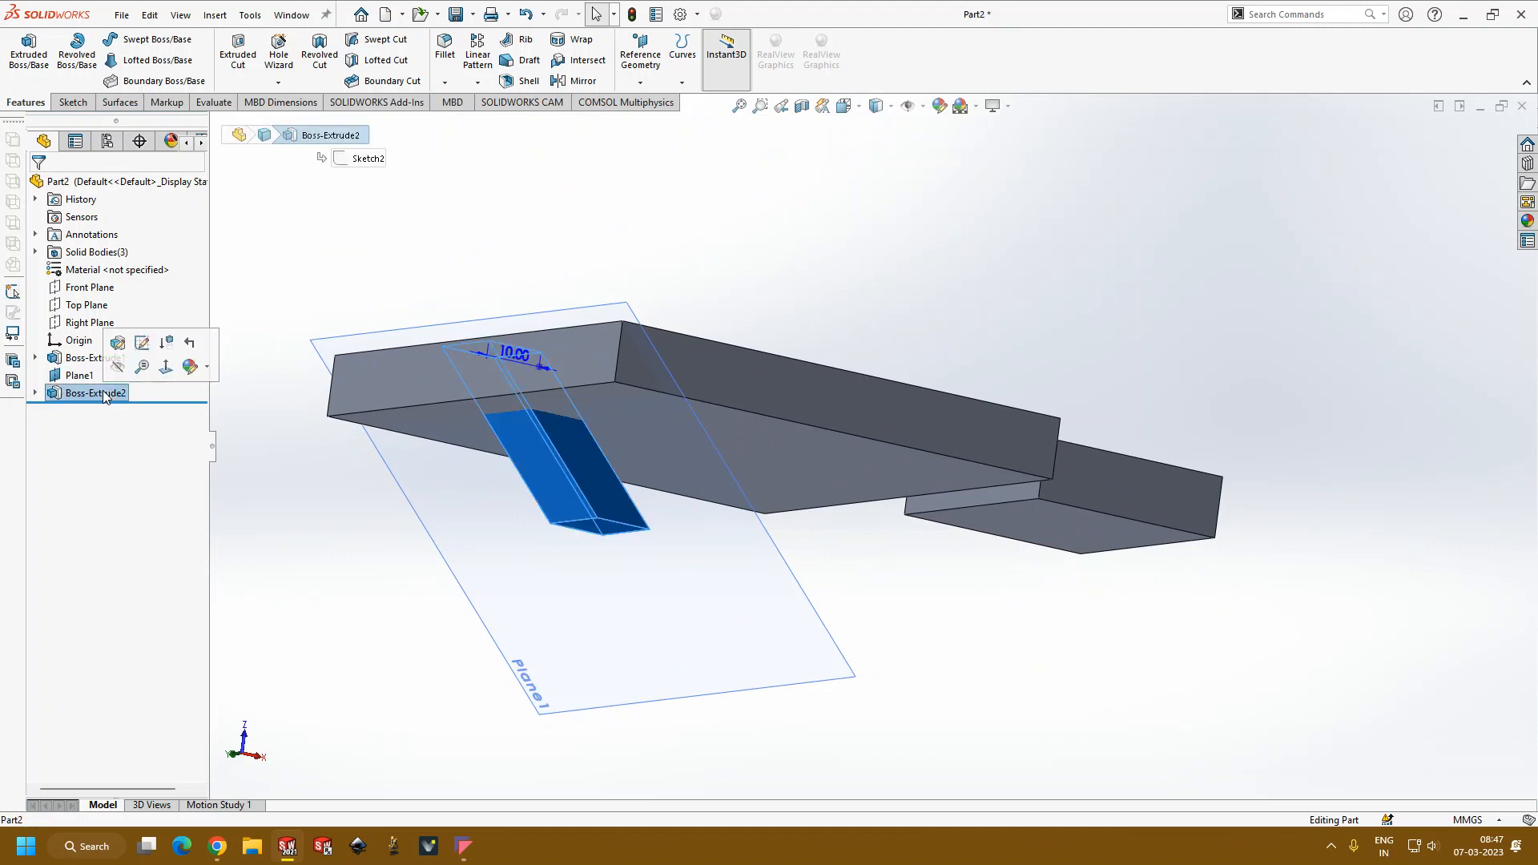
{"action": "left_click", "coordinate": [181, 346]}
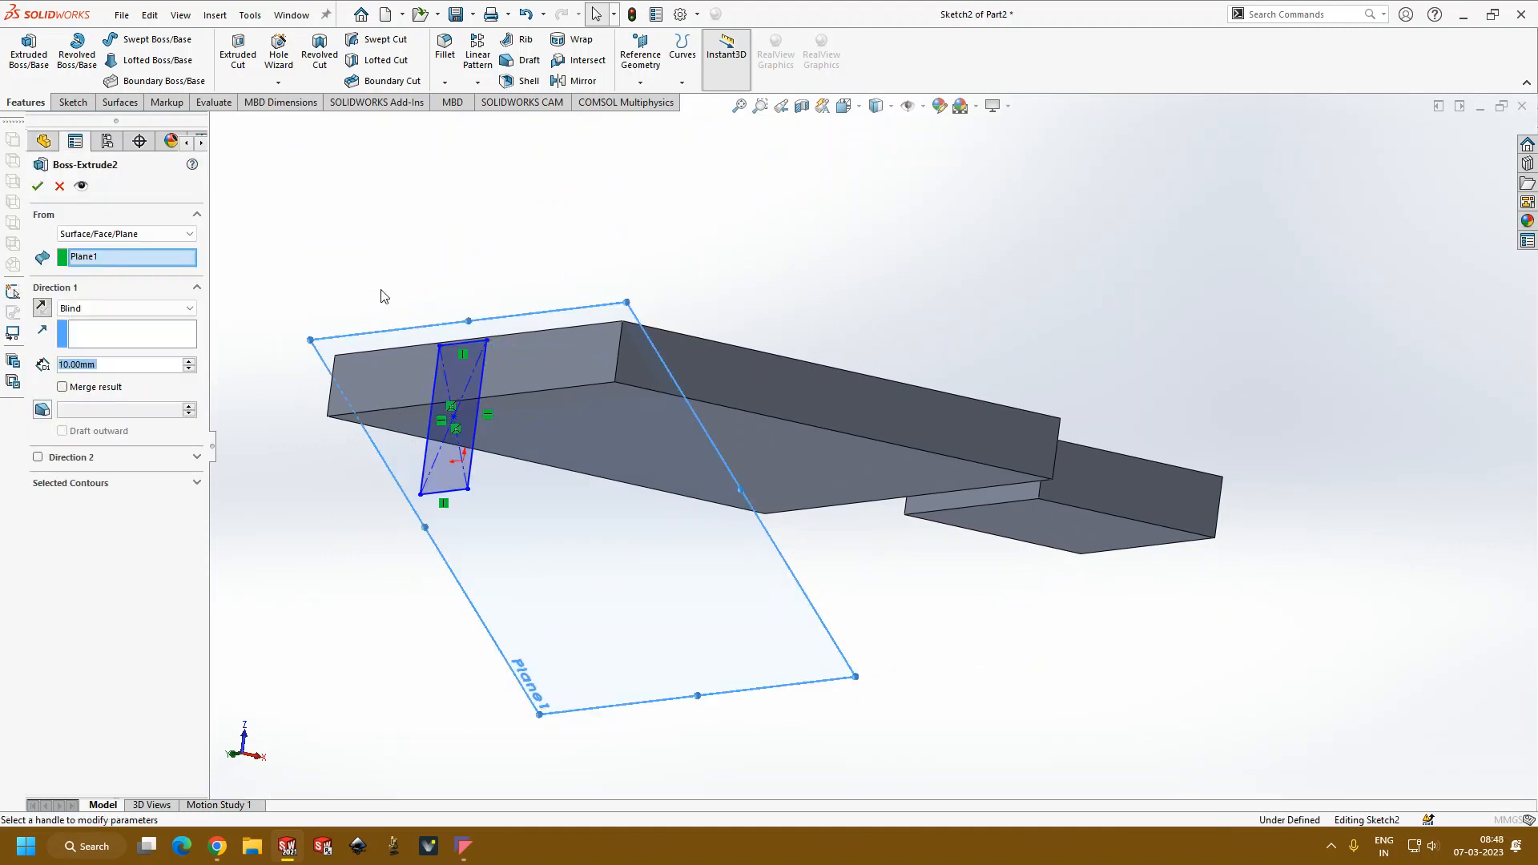
{"action": "scroll", "coordinate": [352, 264], "scroll_direction": "up", "scroll_amount": 1}
{"action": "middle_click_drag", "start_coordinate": [344, 254], "coordinate": [336, 274]}
{"action": "left_click", "coordinate": [170, 235]}
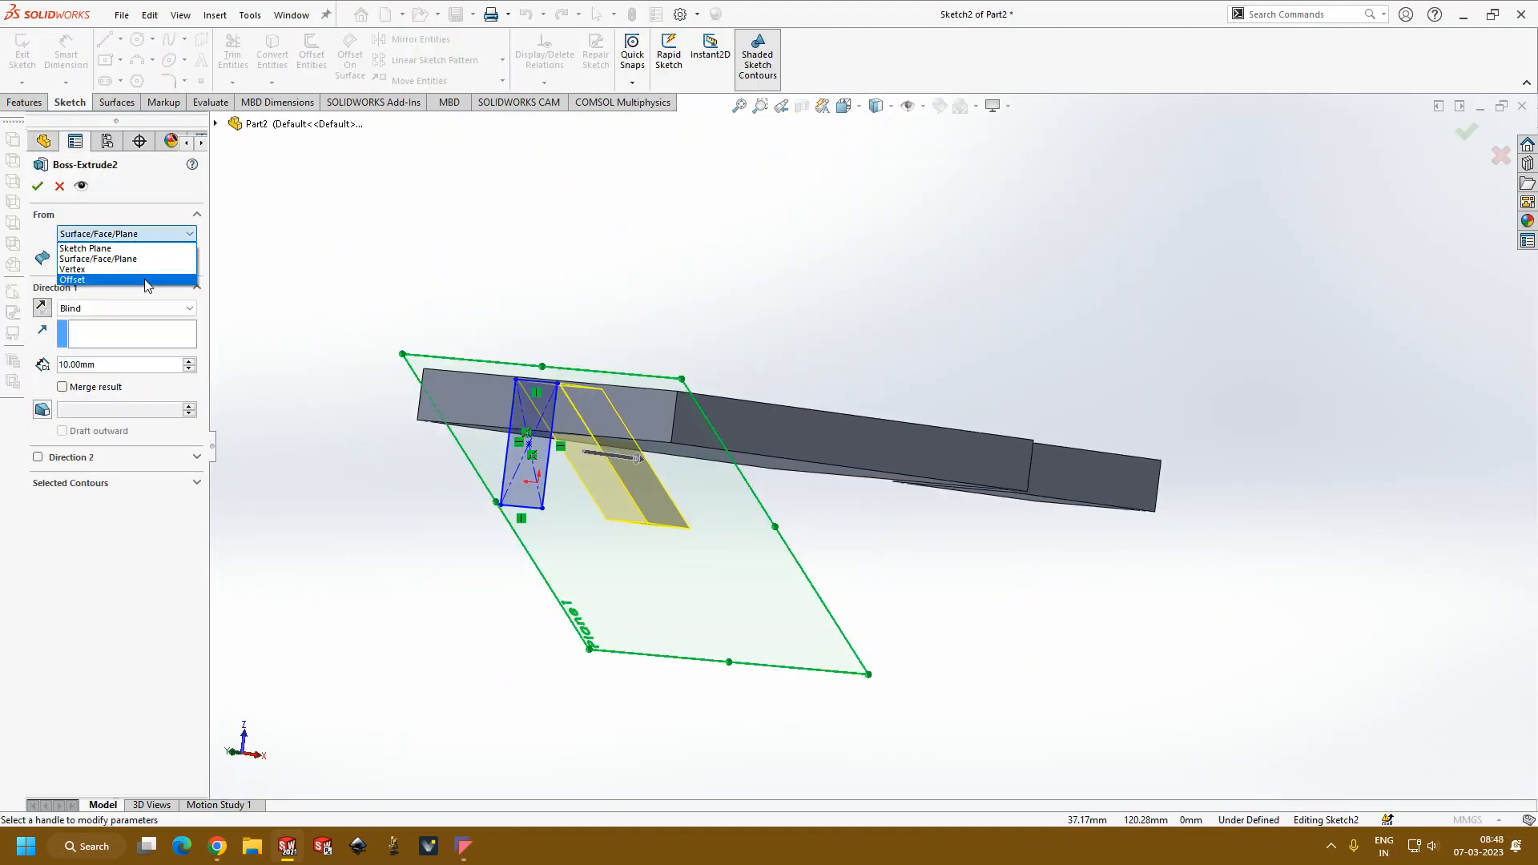
{"action": "left_click", "coordinate": [324, 254]}
{"action": "middle_click_drag", "start_coordinate": [371, 256], "coordinate": [374, 361]}
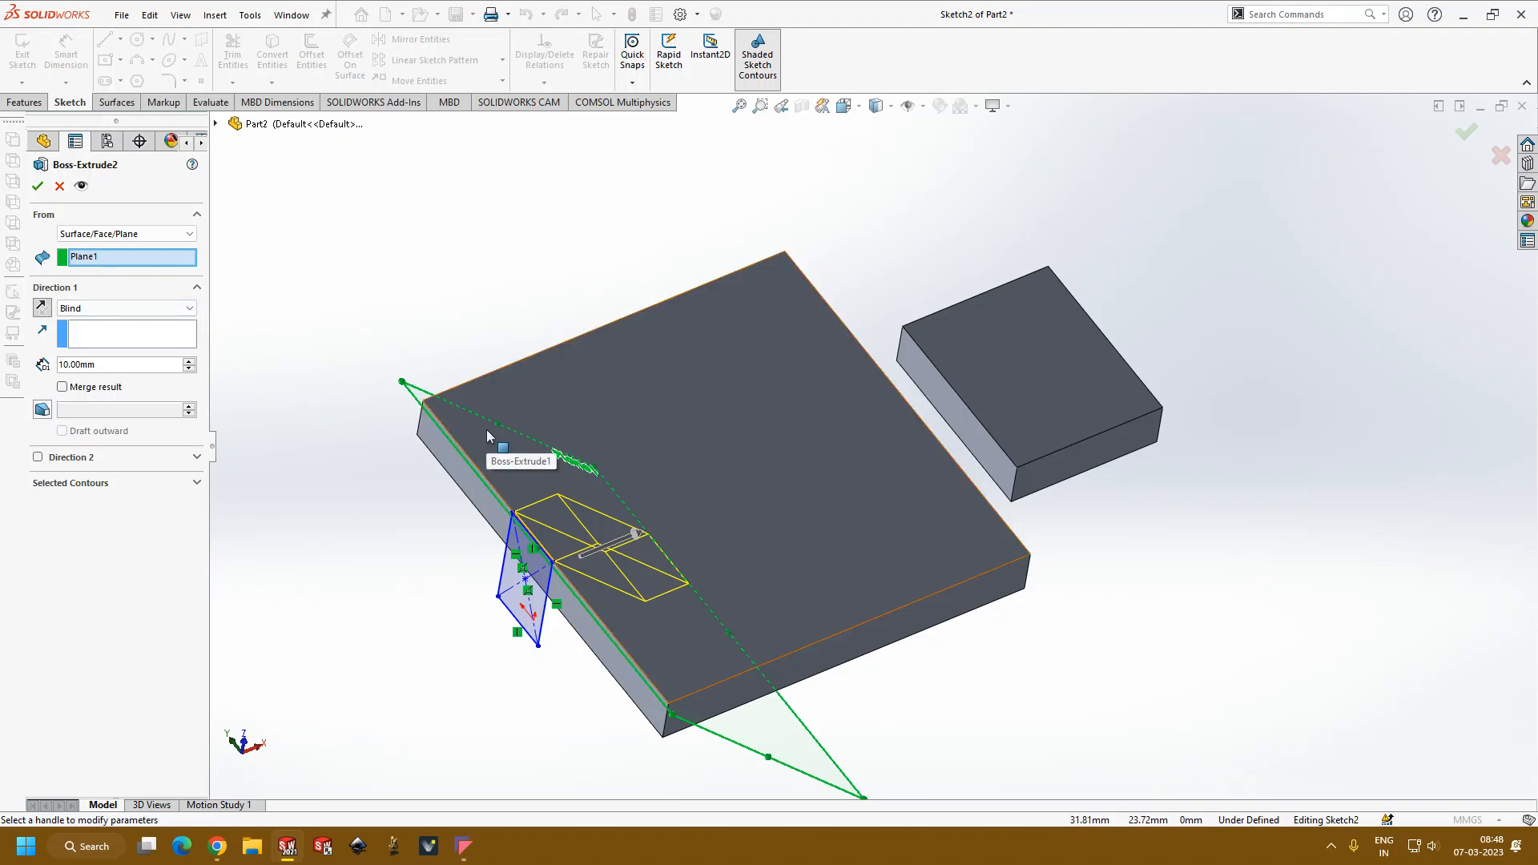
{"action": "left_click", "coordinate": [61, 187]}
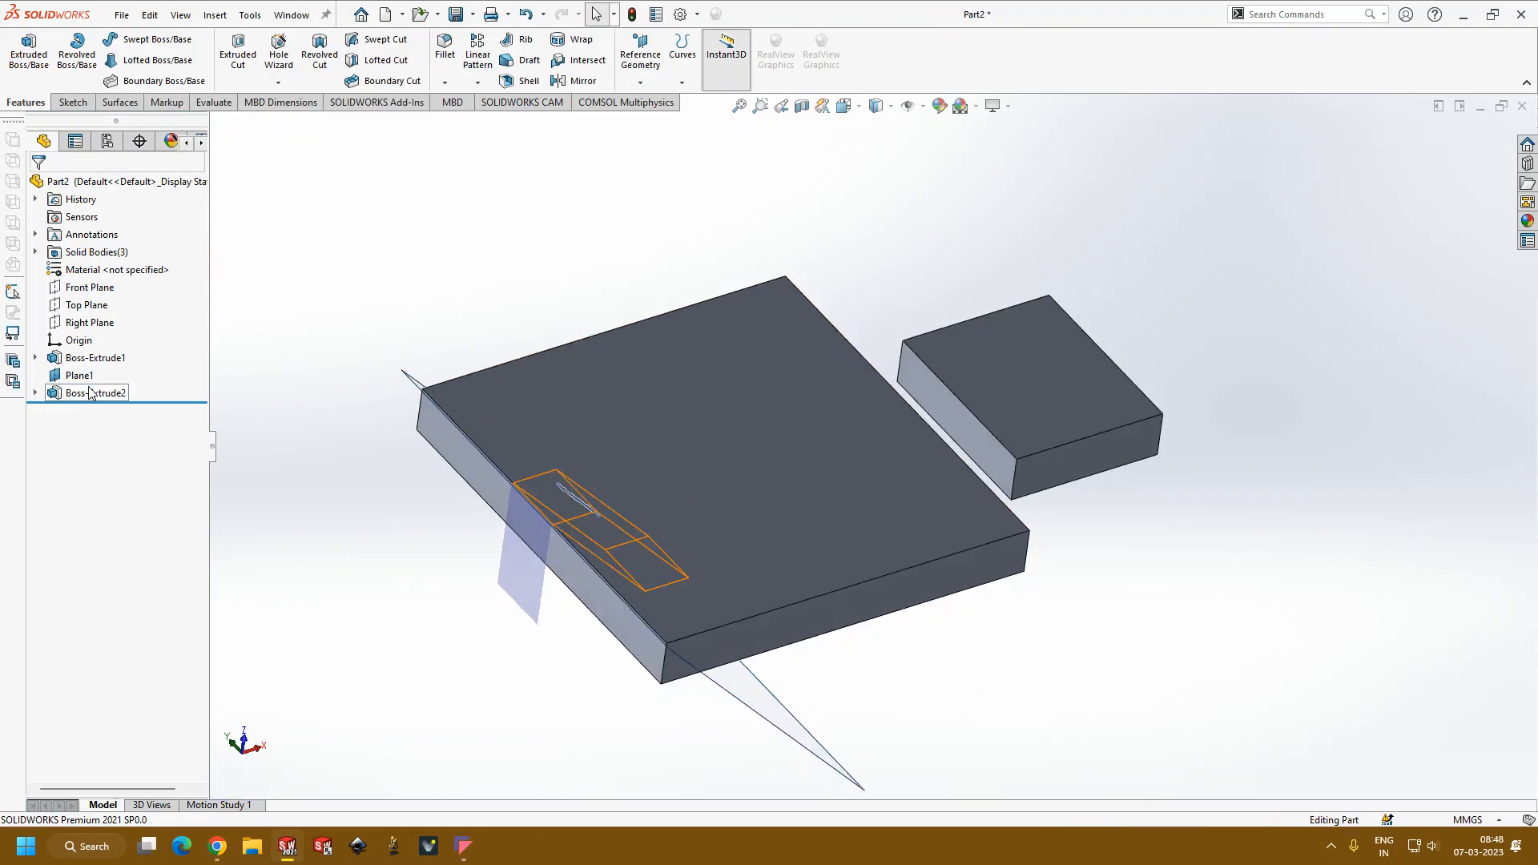
Step: Edit the block's extrusion and set its start condition back to Sketch Plane
{"action": "left_click", "coordinate": [89, 393]}
{"action": "left_click", "coordinate": [103, 339]}
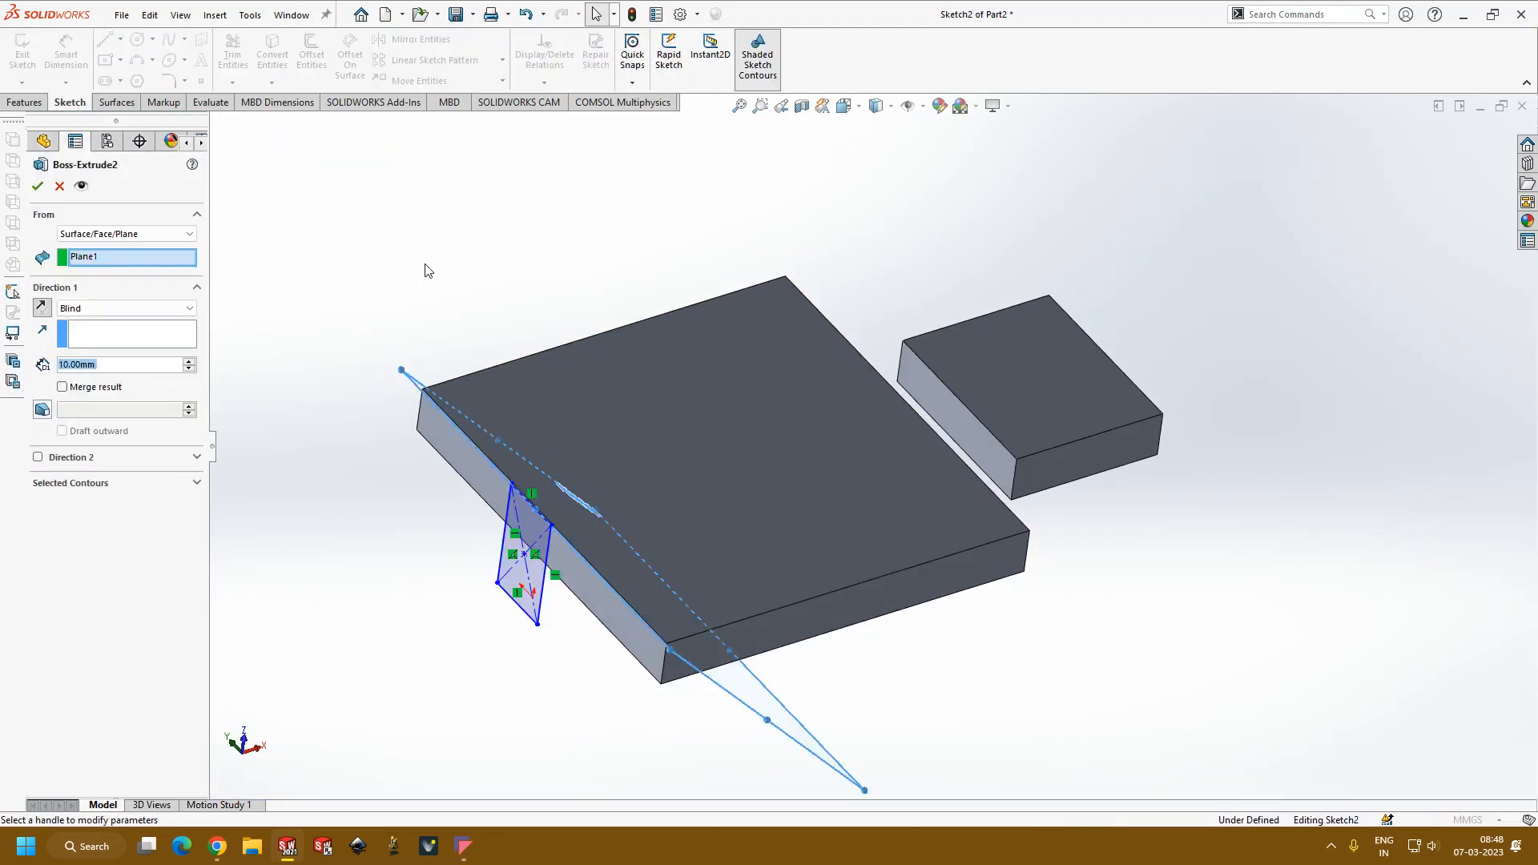
{"action": "middle_click_drag", "start_coordinate": [320, 357], "coordinate": [882, 544]}
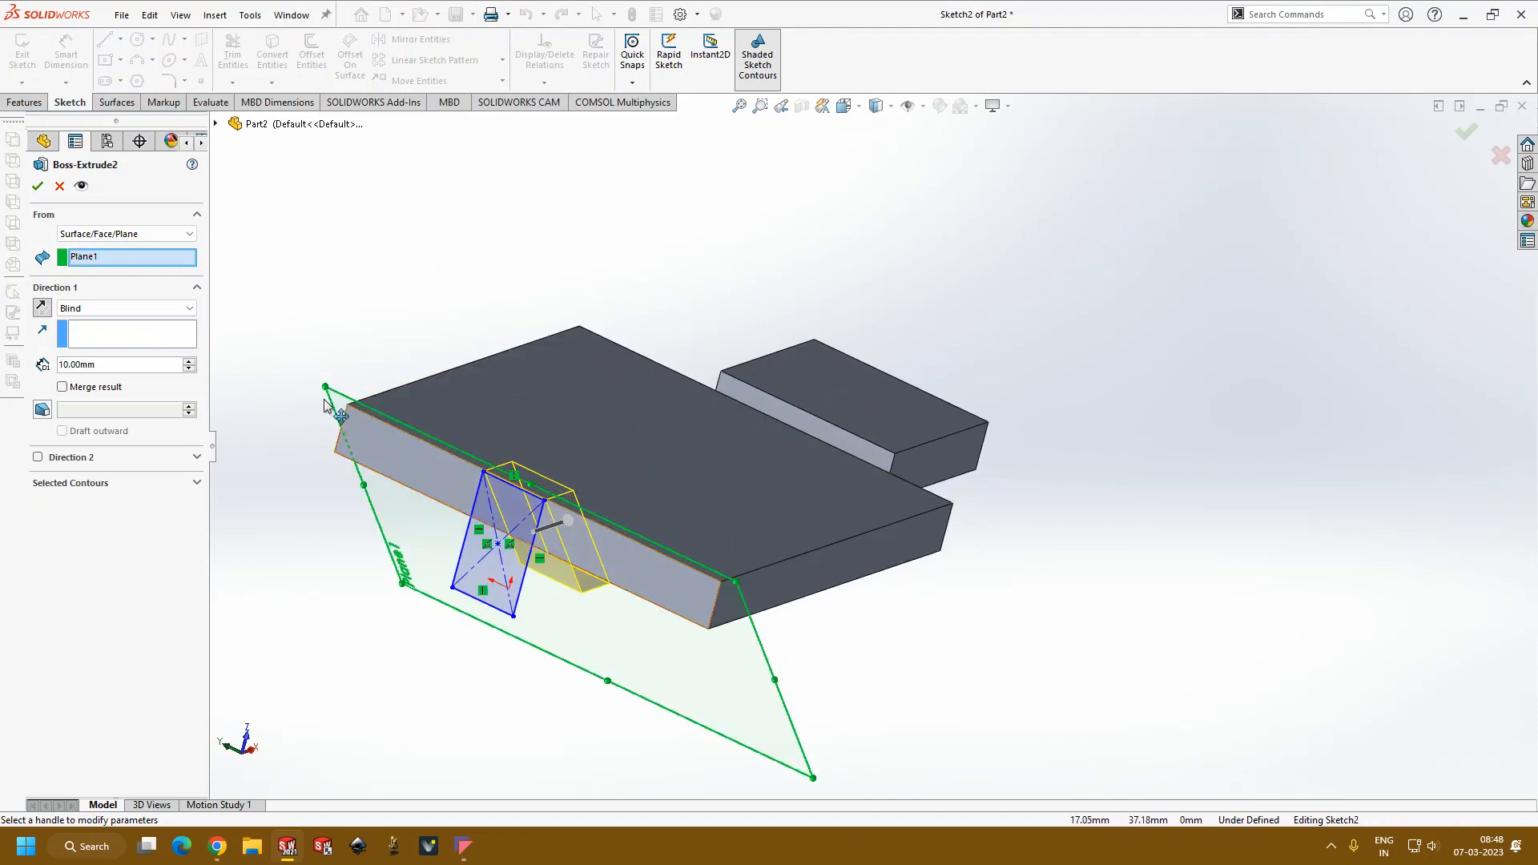
{"action": "left_click", "coordinate": [157, 233]}
{"action": "left_click", "coordinate": [96, 247]}
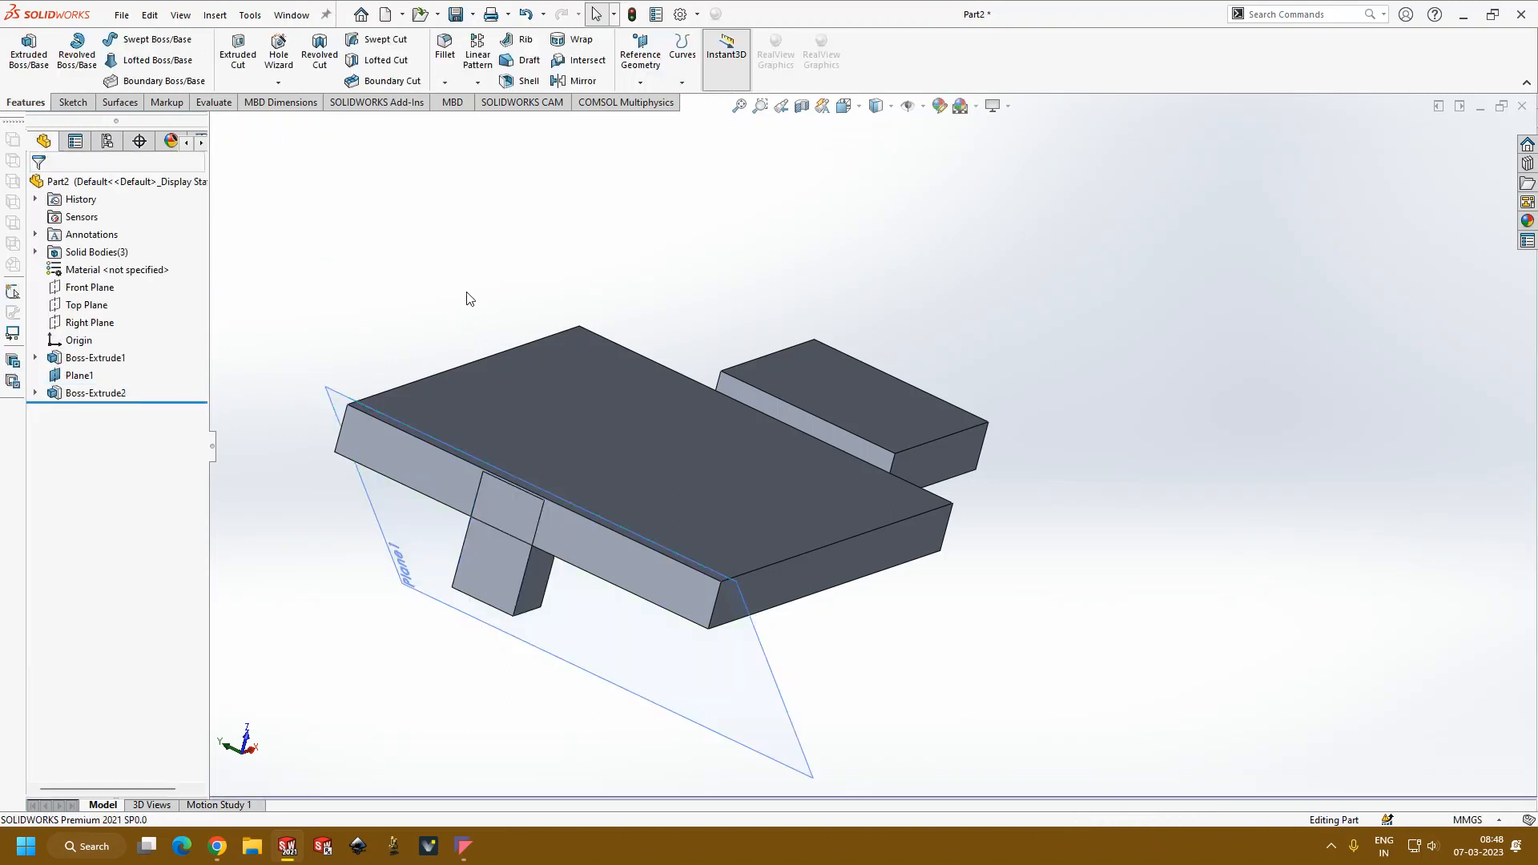
Step: Reopen the block's extrusion and set its Direction 1 end condition to Up To Surface
{"action": "middle_click_drag", "start_coordinate": [470, 299], "coordinate": [488, 421]}
{"action": "scroll", "coordinate": [488, 422], "scroll_direction": "up", "scroll_amount": 3}
{"action": "scroll", "coordinate": [729, 498], "scroll_direction": "down", "scroll_amount": 4}
{"action": "middle_click_drag", "start_coordinate": [730, 497], "coordinate": [801, 509]}
{"action": "scroll", "coordinate": [752, 430], "scroll_direction": "down", "scroll_amount": 3}
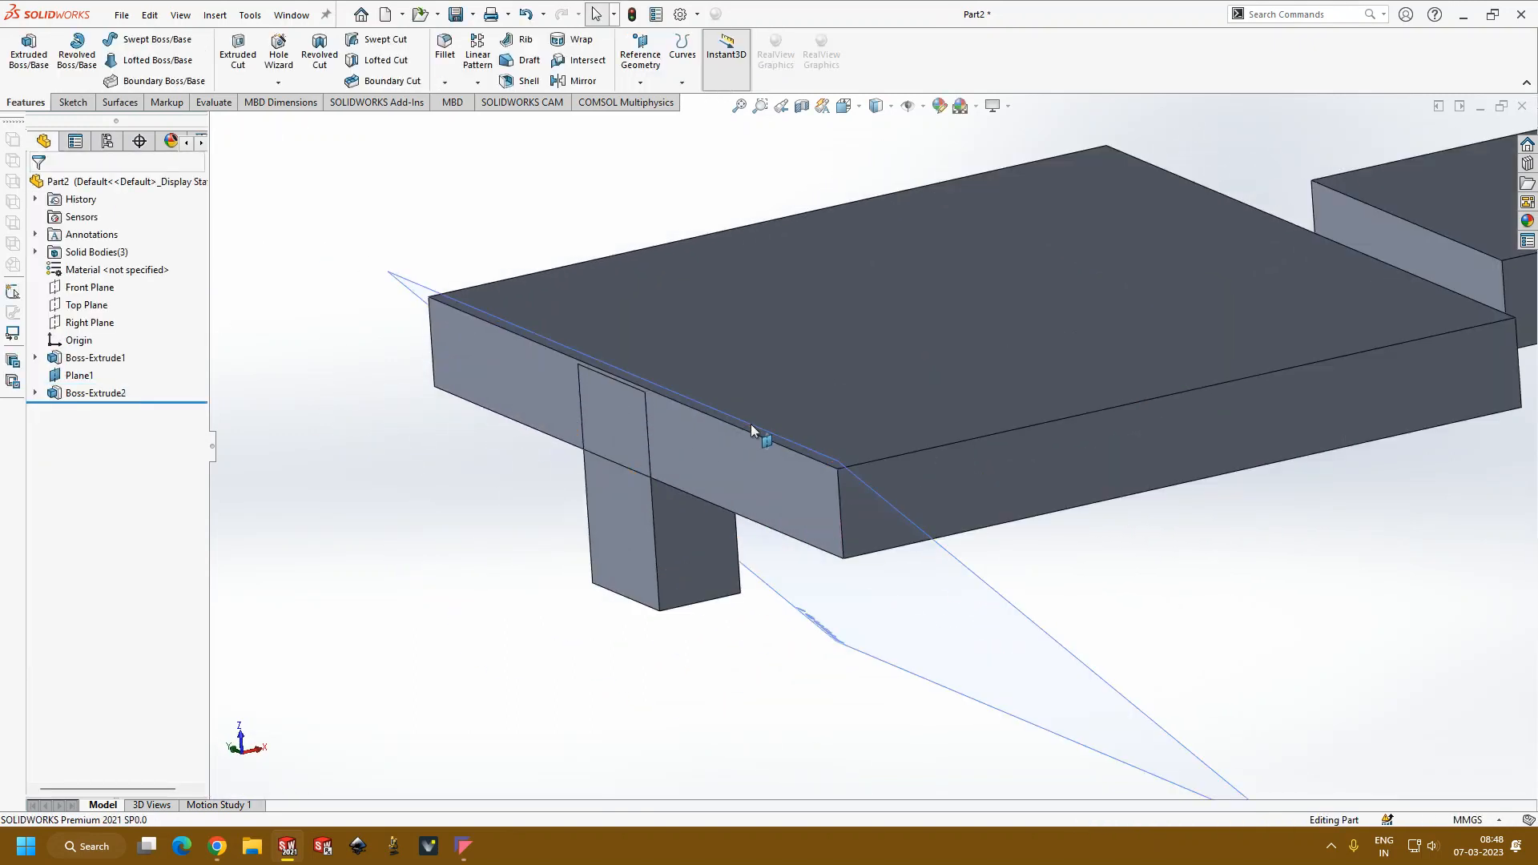
{"action": "left_click", "coordinate": [96, 392]}
{"action": "left_click", "coordinate": [119, 354]}
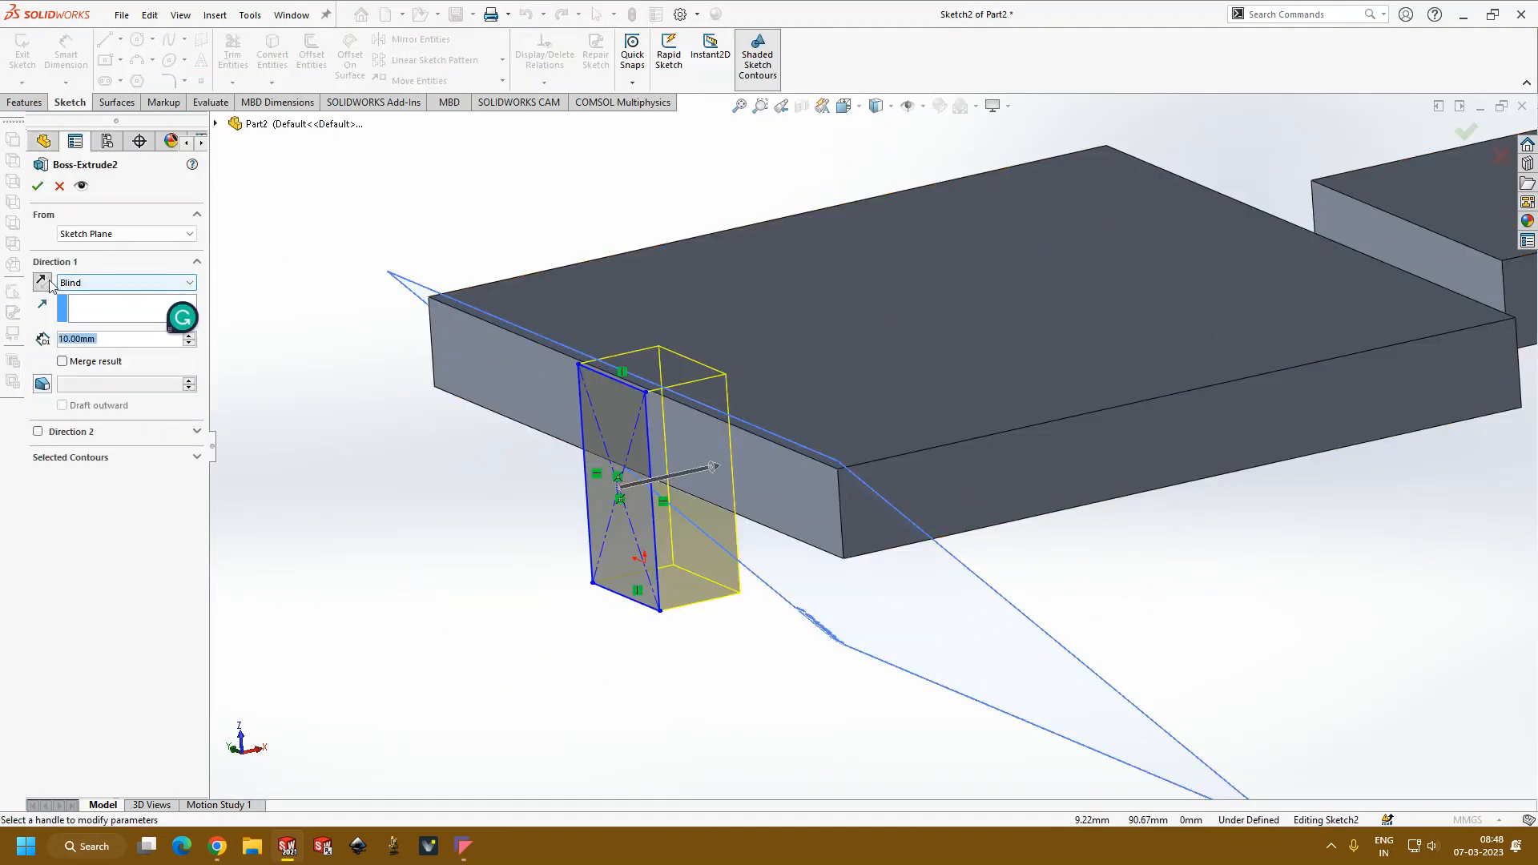
{"action": "left_click", "coordinate": [137, 284]}
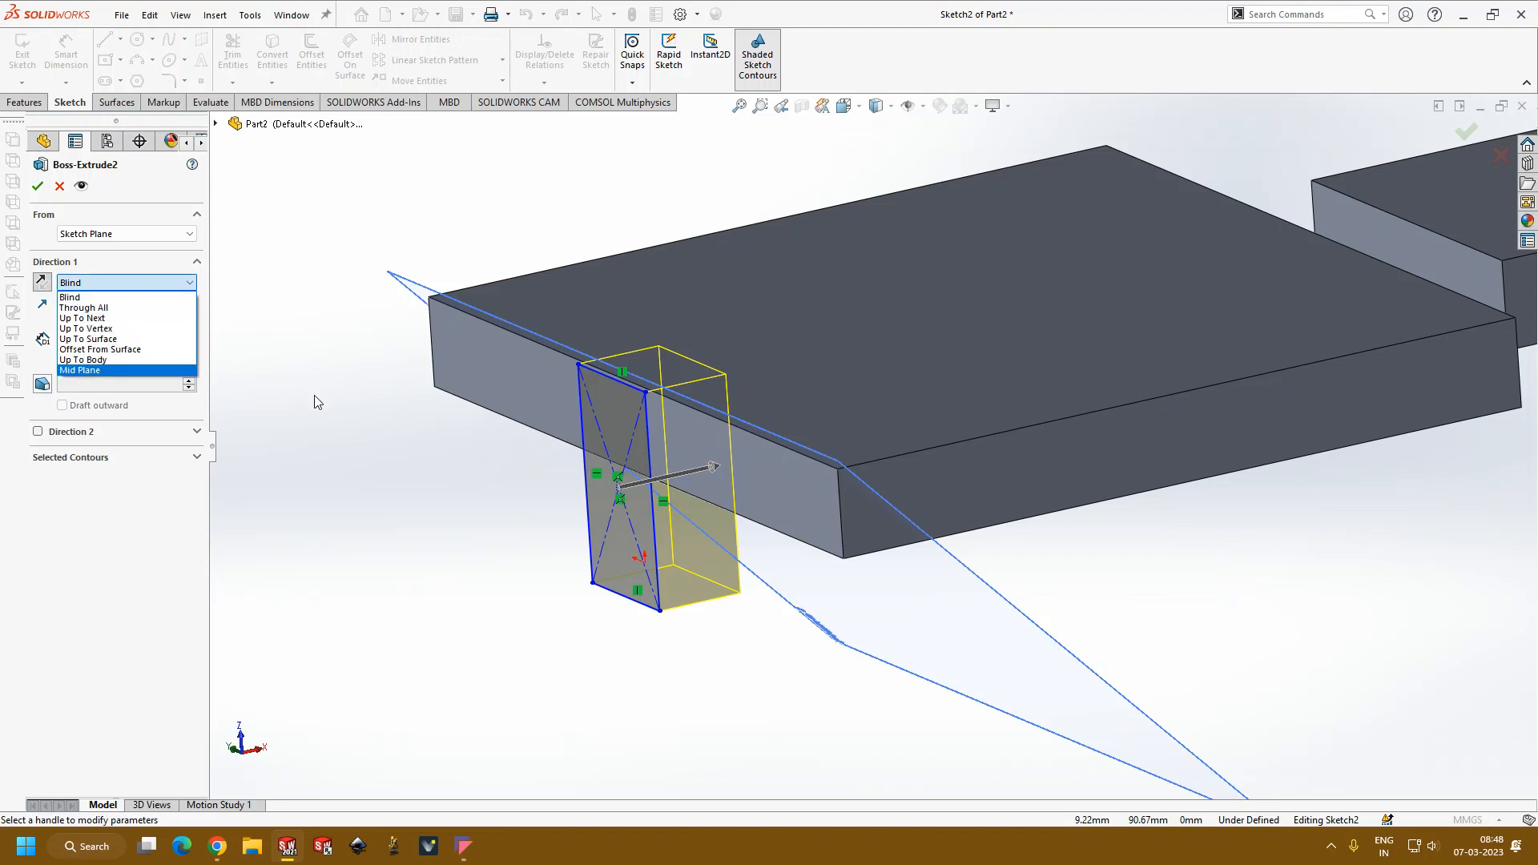
{"action": "left_click", "coordinate": [103, 338]}
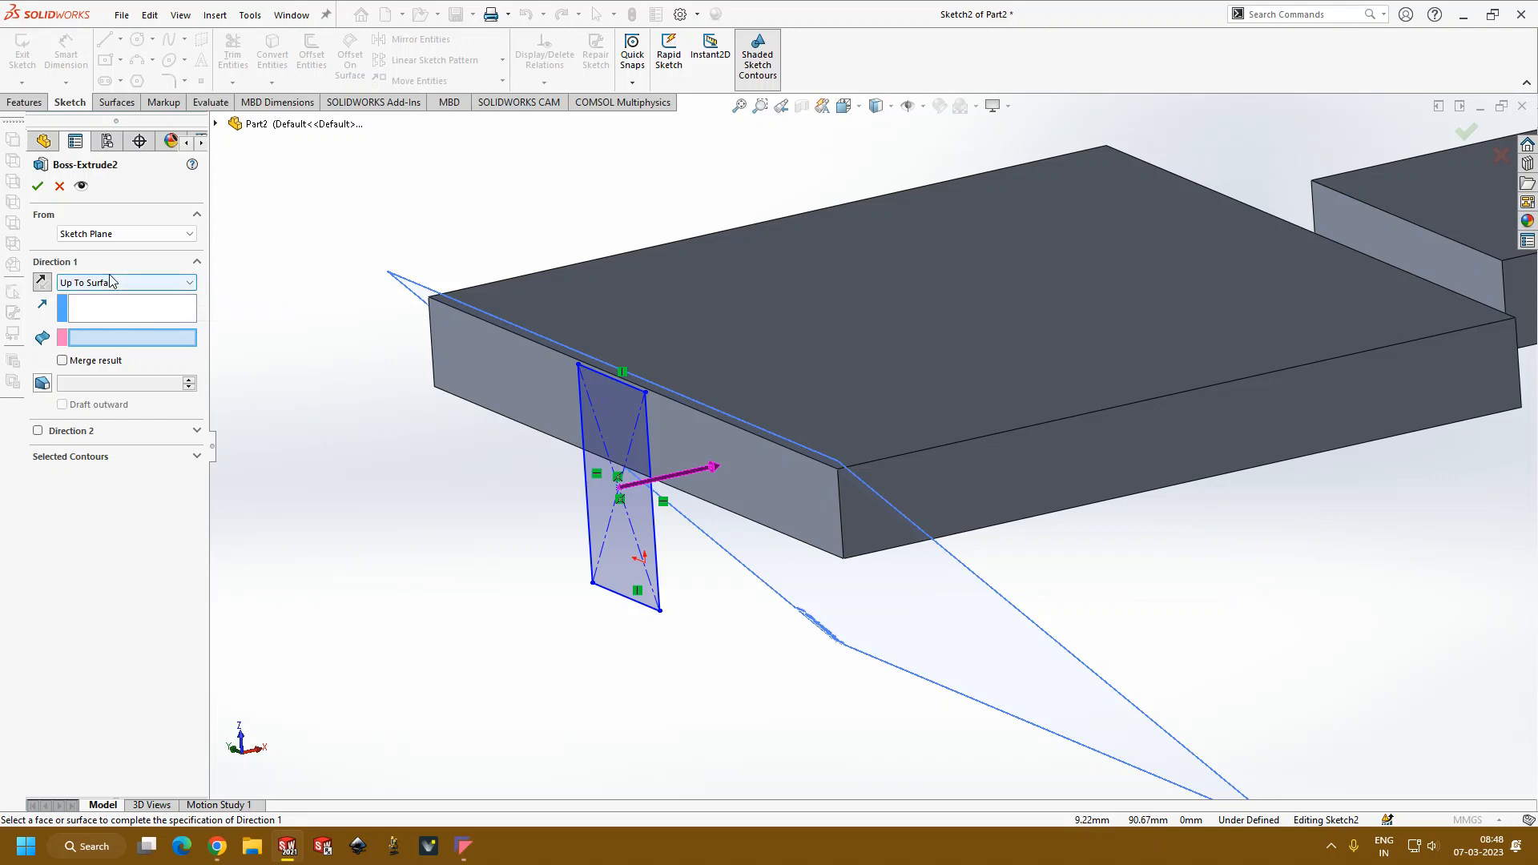
Step: Try to accept the extrusion with the larger plate's far side face as direction reference, and clear that reference
{"action": "scroll", "coordinate": [889, 532], "scroll_direction": "up", "scroll_amount": 4}
{"action": "middle_click_drag", "start_coordinate": [1021, 445], "coordinate": [886, 508]}
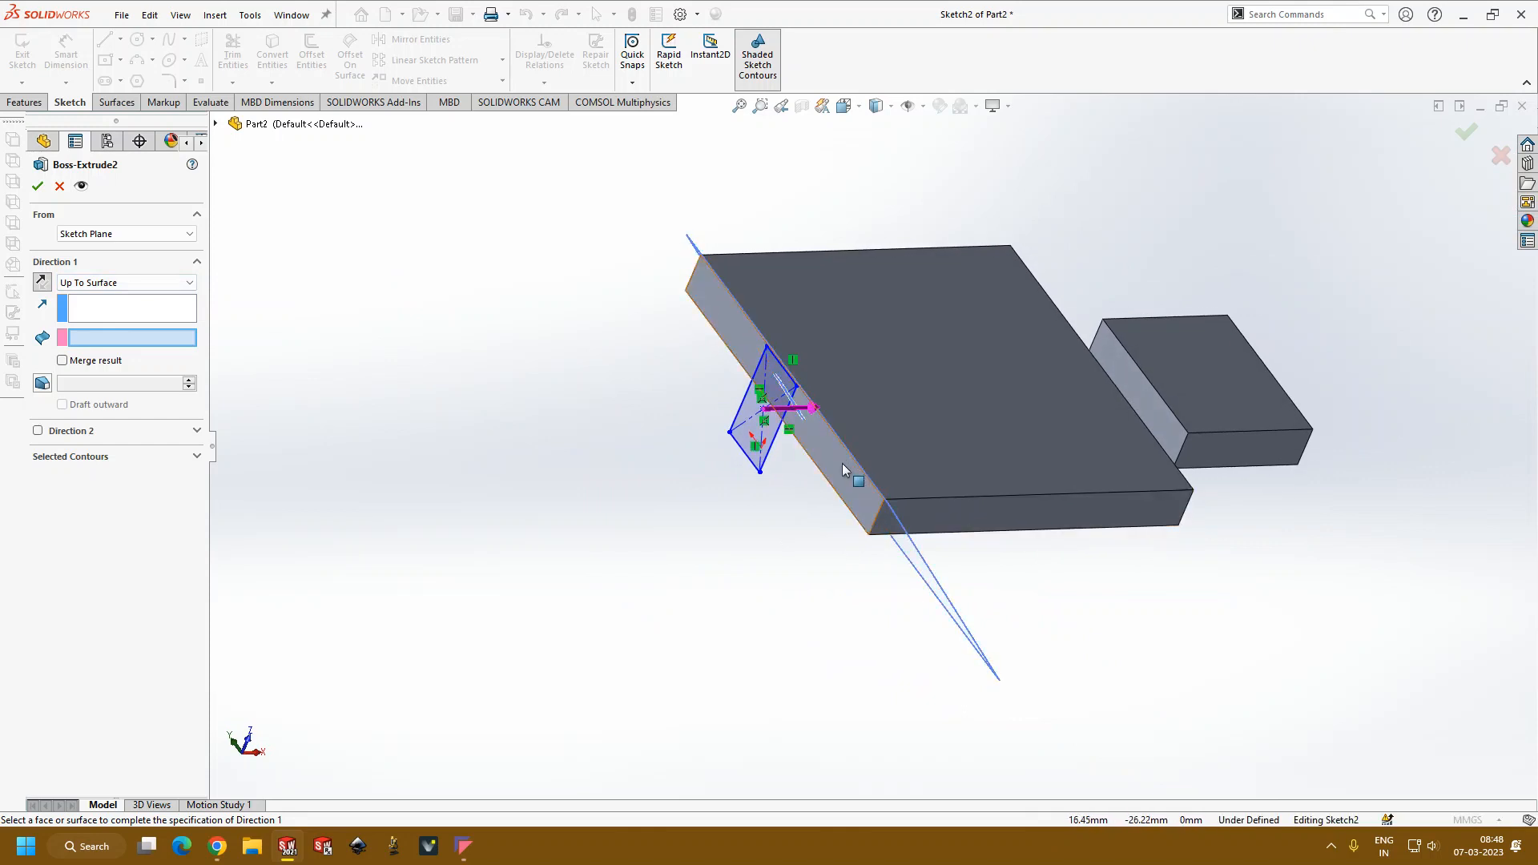
{"action": "middle_click_drag", "start_coordinate": [1201, 581], "coordinate": [1060, 522]}
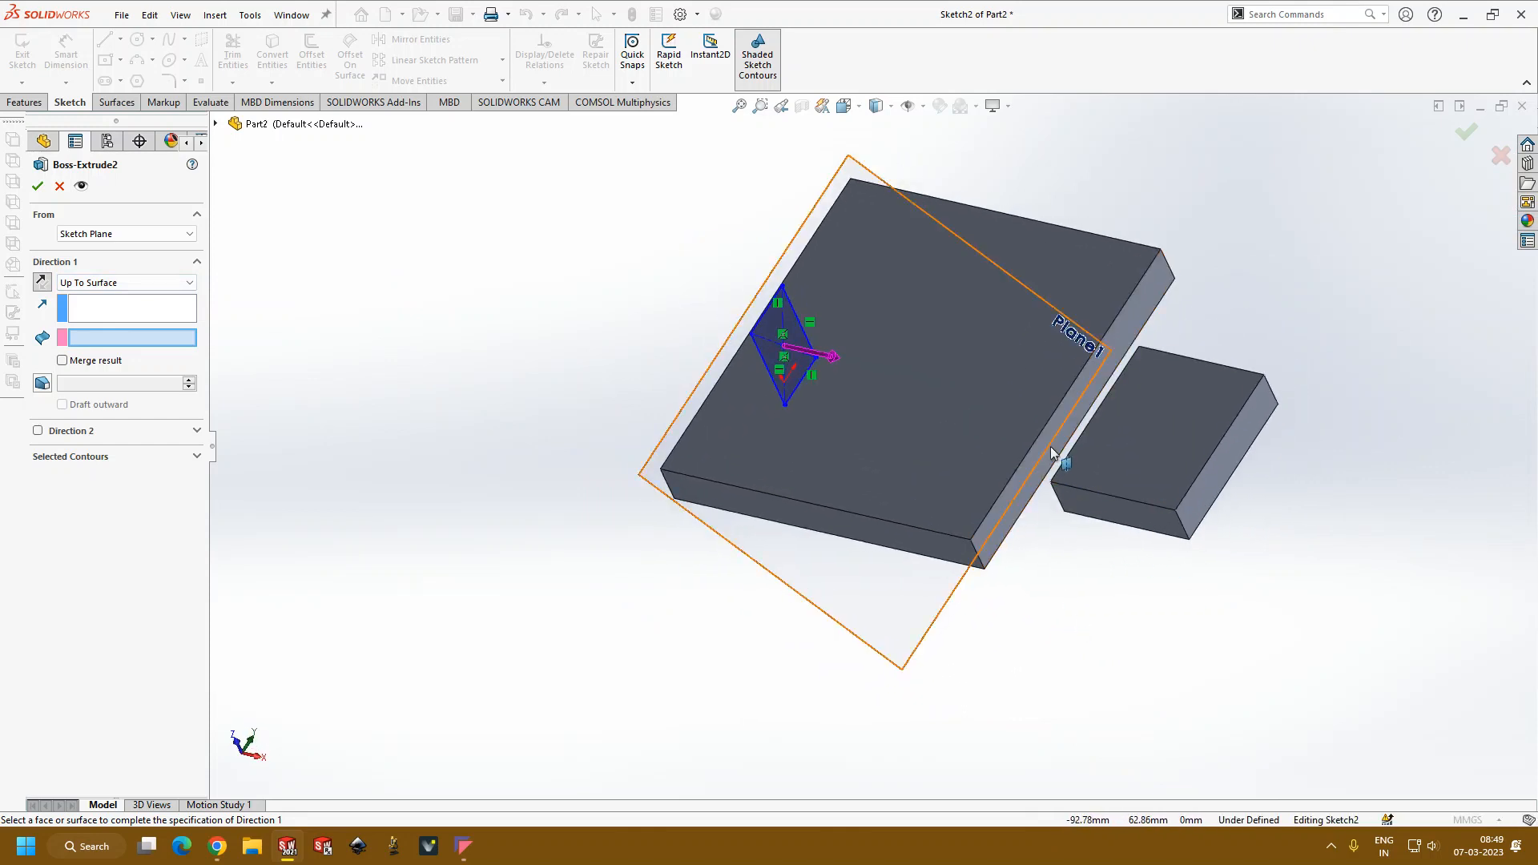
{"action": "left_click", "coordinate": [103, 307]}
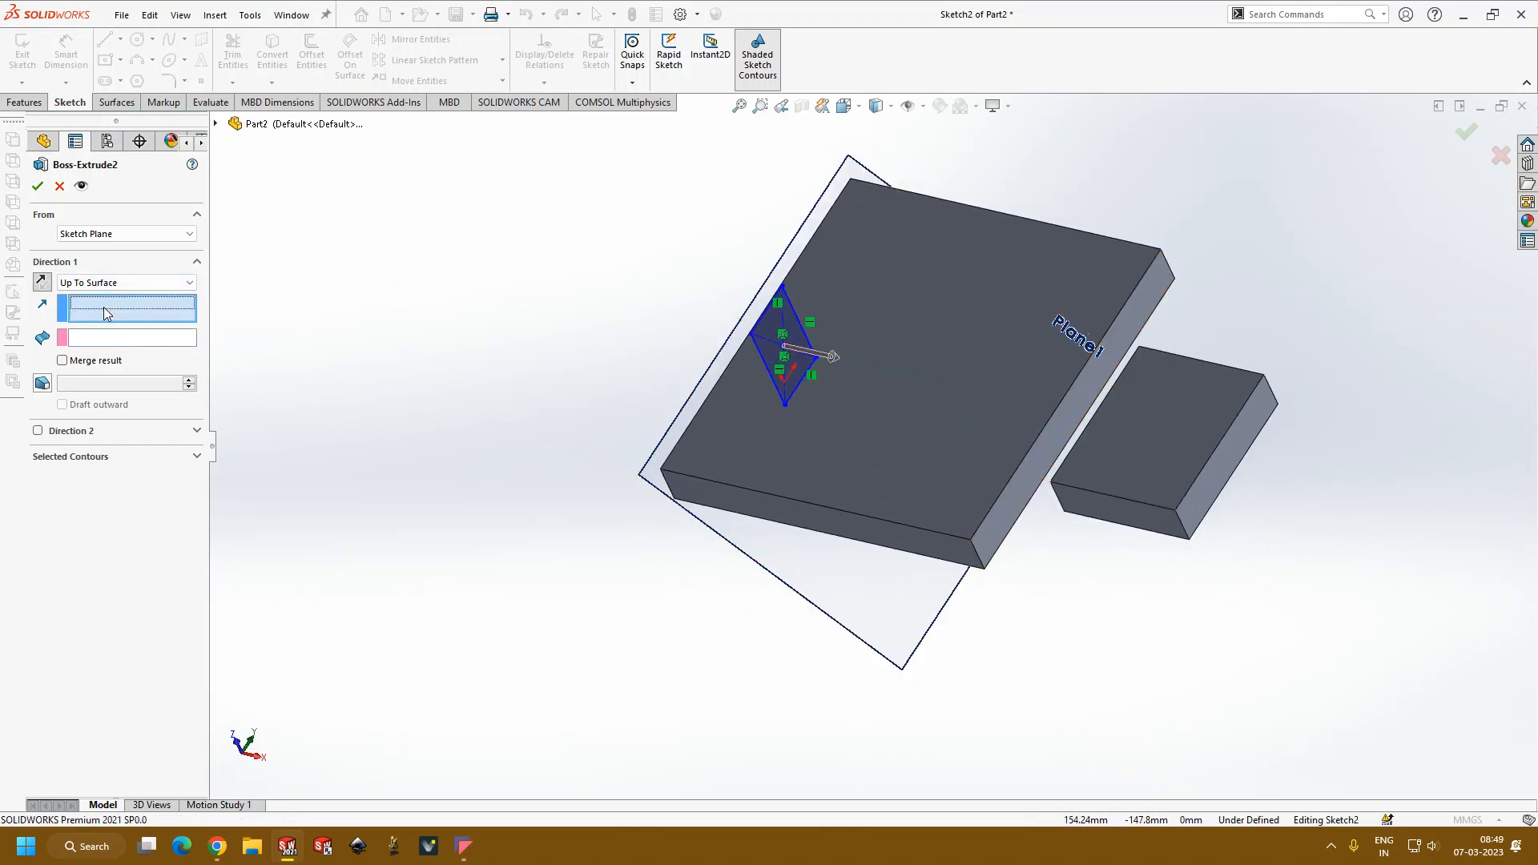
{"action": "left_click", "coordinate": [1069, 406]}
{"action": "middle_click_drag", "start_coordinate": [761, 538], "coordinate": [830, 464]}
{"action": "left_click", "coordinate": [38, 187]}
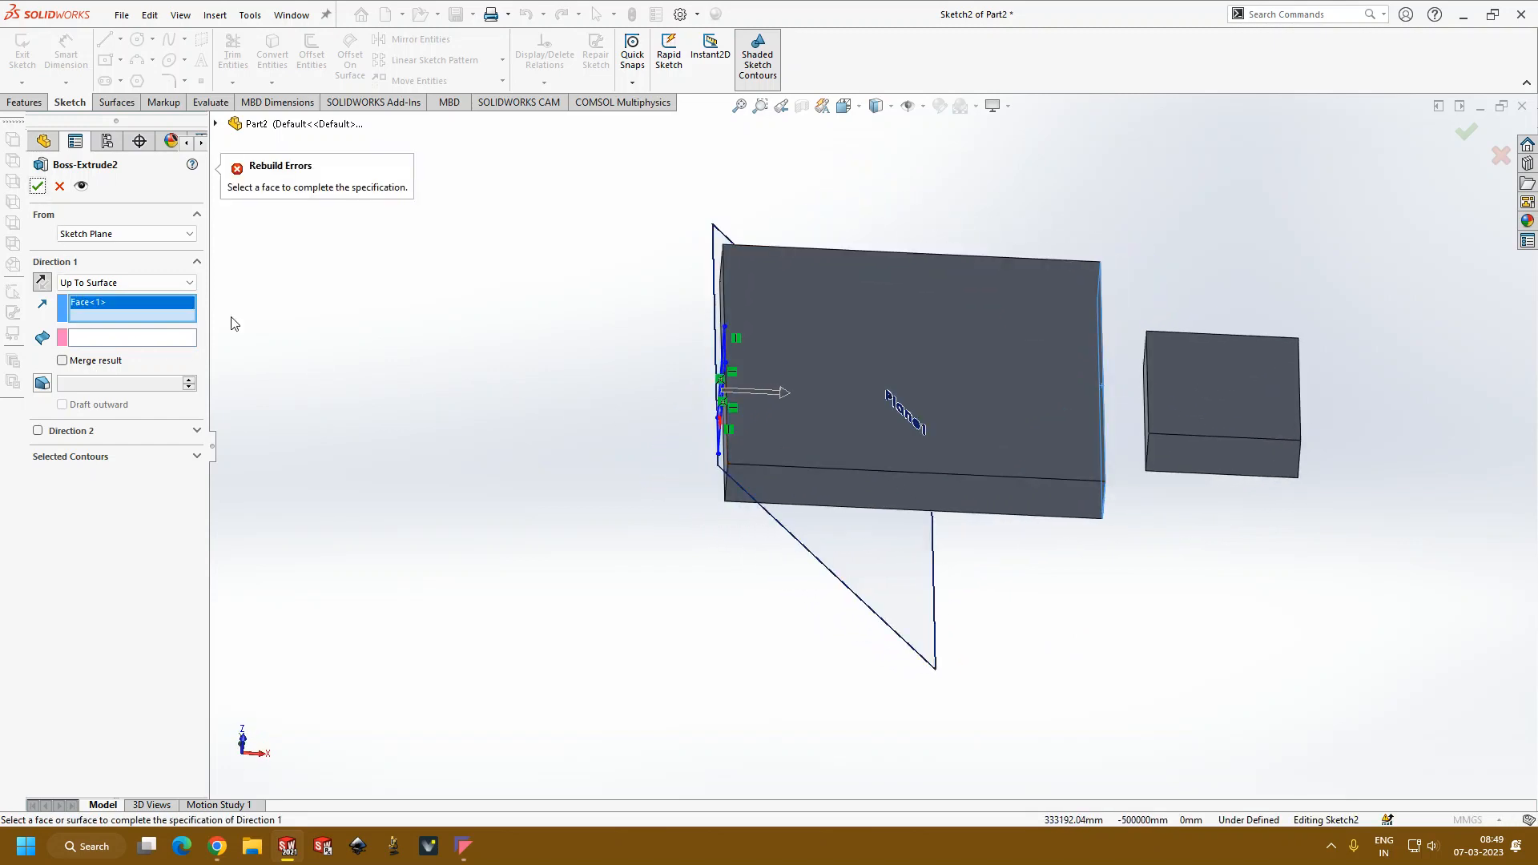
{"action": "right_click", "coordinate": [111, 310]}
{"action": "left_click", "coordinate": [148, 312]}
Step: Choose the larger plate's far side face as the end surface and accept the extrusion
{"action": "left_click", "coordinate": [92, 338]}
{"action": "middle_click_drag", "start_coordinate": [617, 471], "coordinate": [559, 469]}
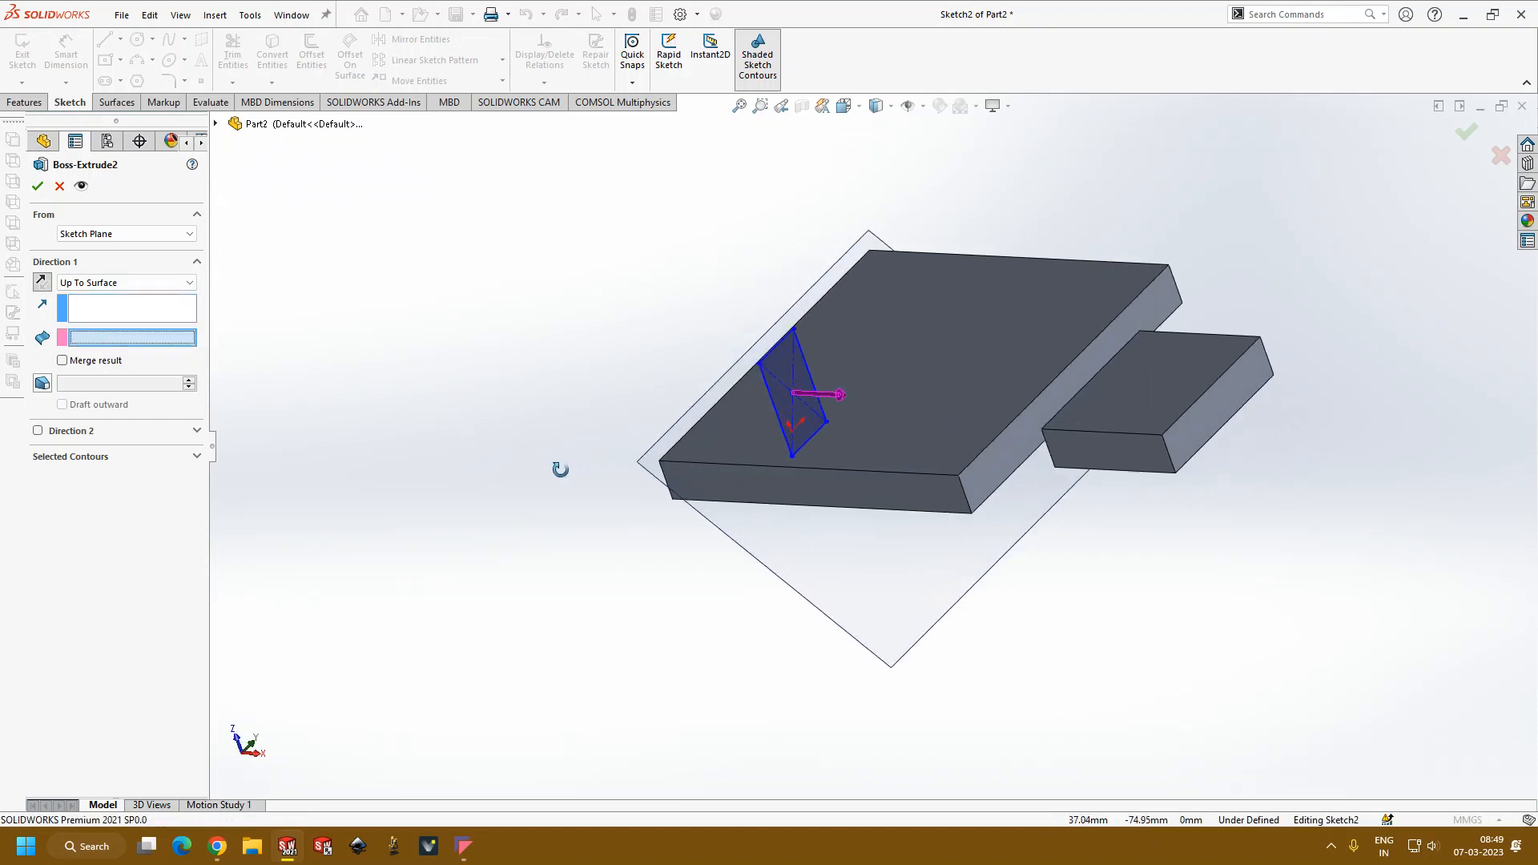
{"action": "left_click", "coordinate": [1065, 423]}
{"action": "mouse_move", "coordinate": [1065, 422]}
{"action": "middle_mouse_down"}
{"action": "mouse_move", "coordinate": [950, 514]}
{"action": "mouse_move", "coordinate": [1027, 431]}
{"action": "mouse_move", "coordinate": [921, 400]}
{"action": "middle_mouse_up"}
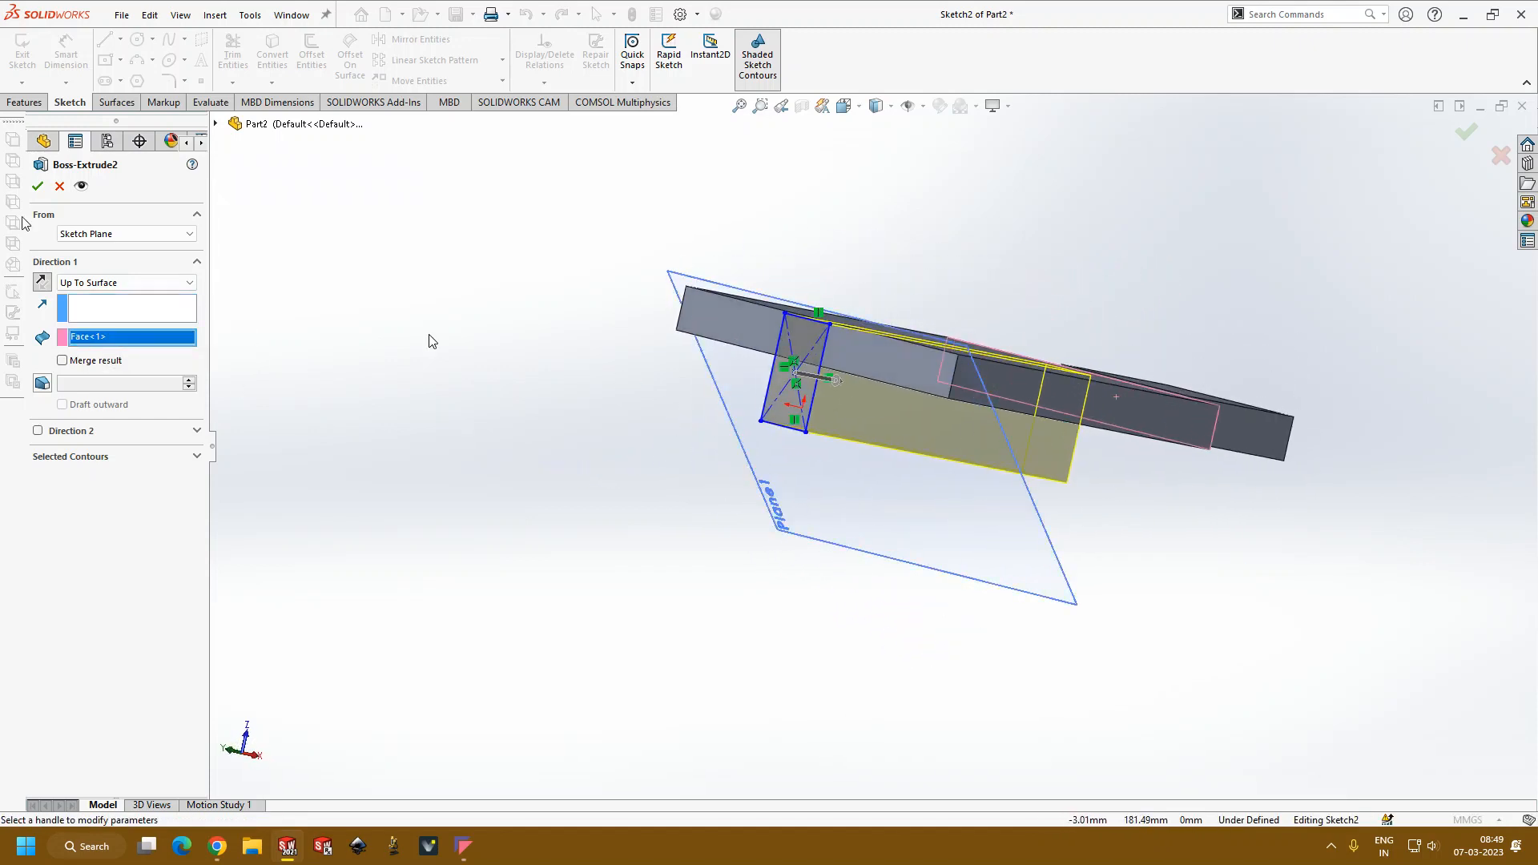
{"action": "left_click", "coordinate": [37, 186]}
Step: Edit the block's extrusion again and set its Direction 1 end condition to Through All
{"action": "mouse_move", "coordinate": [607, 422]}
{"action": "middle_mouse_down"}
{"action": "mouse_move", "coordinate": [526, 316]}
{"action": "mouse_move", "coordinate": [557, 279]}
{"action": "mouse_move", "coordinate": [848, 457]}
{"action": "mouse_move", "coordinate": [866, 296]}
{"action": "mouse_move", "coordinate": [768, 342]}
{"action": "mouse_move", "coordinate": [738, 519]}
{"action": "mouse_move", "coordinate": [1047, 508]}
{"action": "mouse_move", "coordinate": [1082, 465]}
{"action": "mouse_move", "coordinate": [1180, 718]}
{"action": "middle_mouse_up"}
{"action": "scroll", "coordinate": [1139, 385], "scroll_direction": "down", "scroll_amount": 4}
{"action": "scroll", "coordinate": [1078, 511], "scroll_direction": "up", "scroll_amount": 3}
{"action": "middle_click_drag", "start_coordinate": [1078, 511], "coordinate": [368, 388]}
{"action": "left_click", "coordinate": [120, 391]}
{"action": "left_click", "coordinate": [145, 290]}
{"action": "left_click", "coordinate": [286, 397]}
{"action": "right_click", "coordinate": [119, 392]}
{"action": "left_click", "coordinate": [133, 339]}
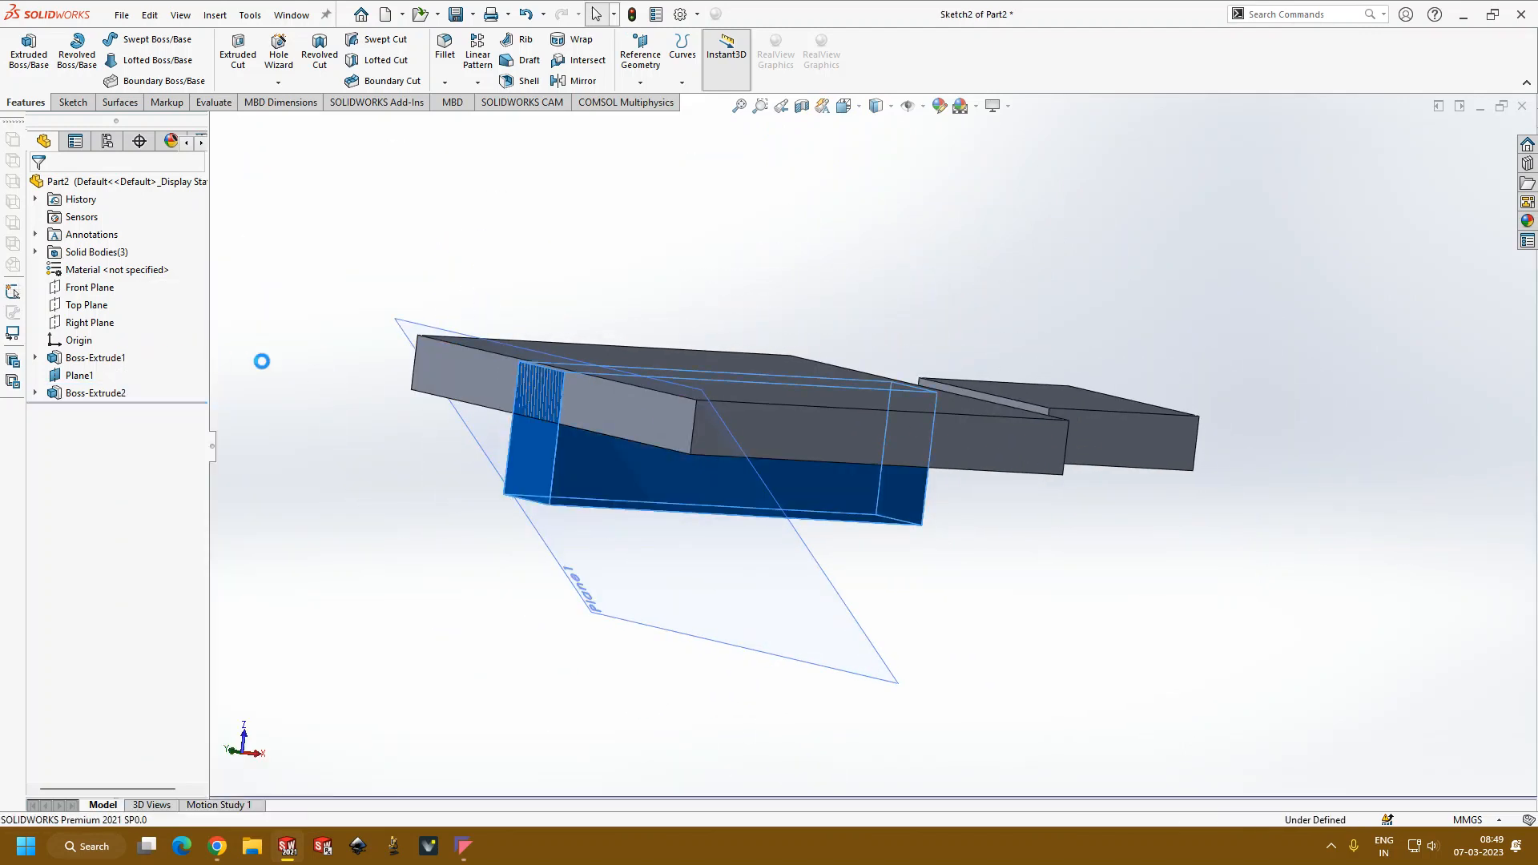
{"action": "left_click", "coordinate": [164, 284]}
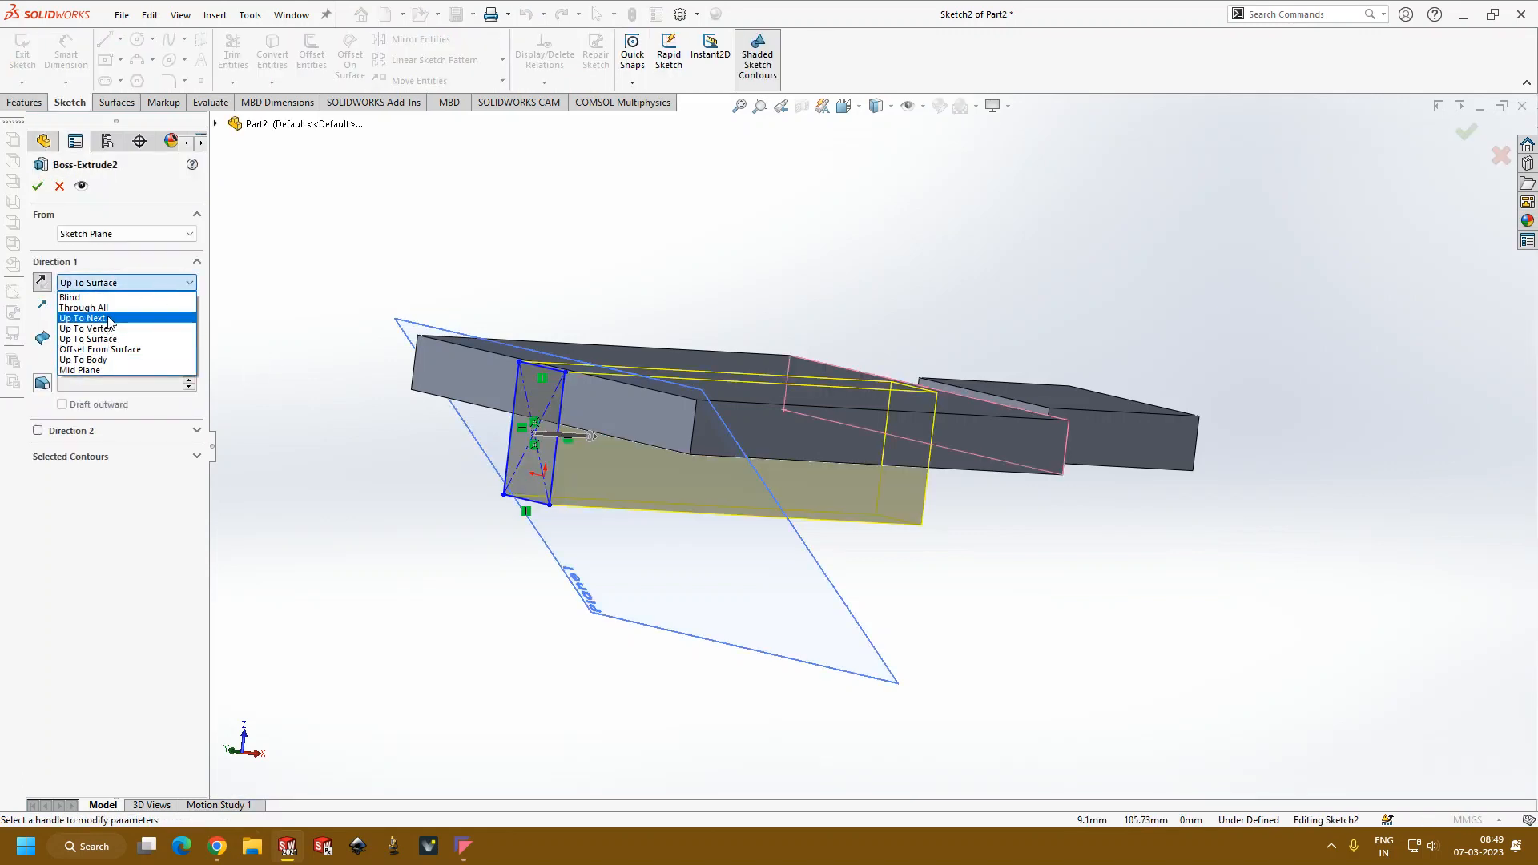
{"action": "middle_click_drag", "start_coordinate": [921, 232], "coordinate": [905, 407]}
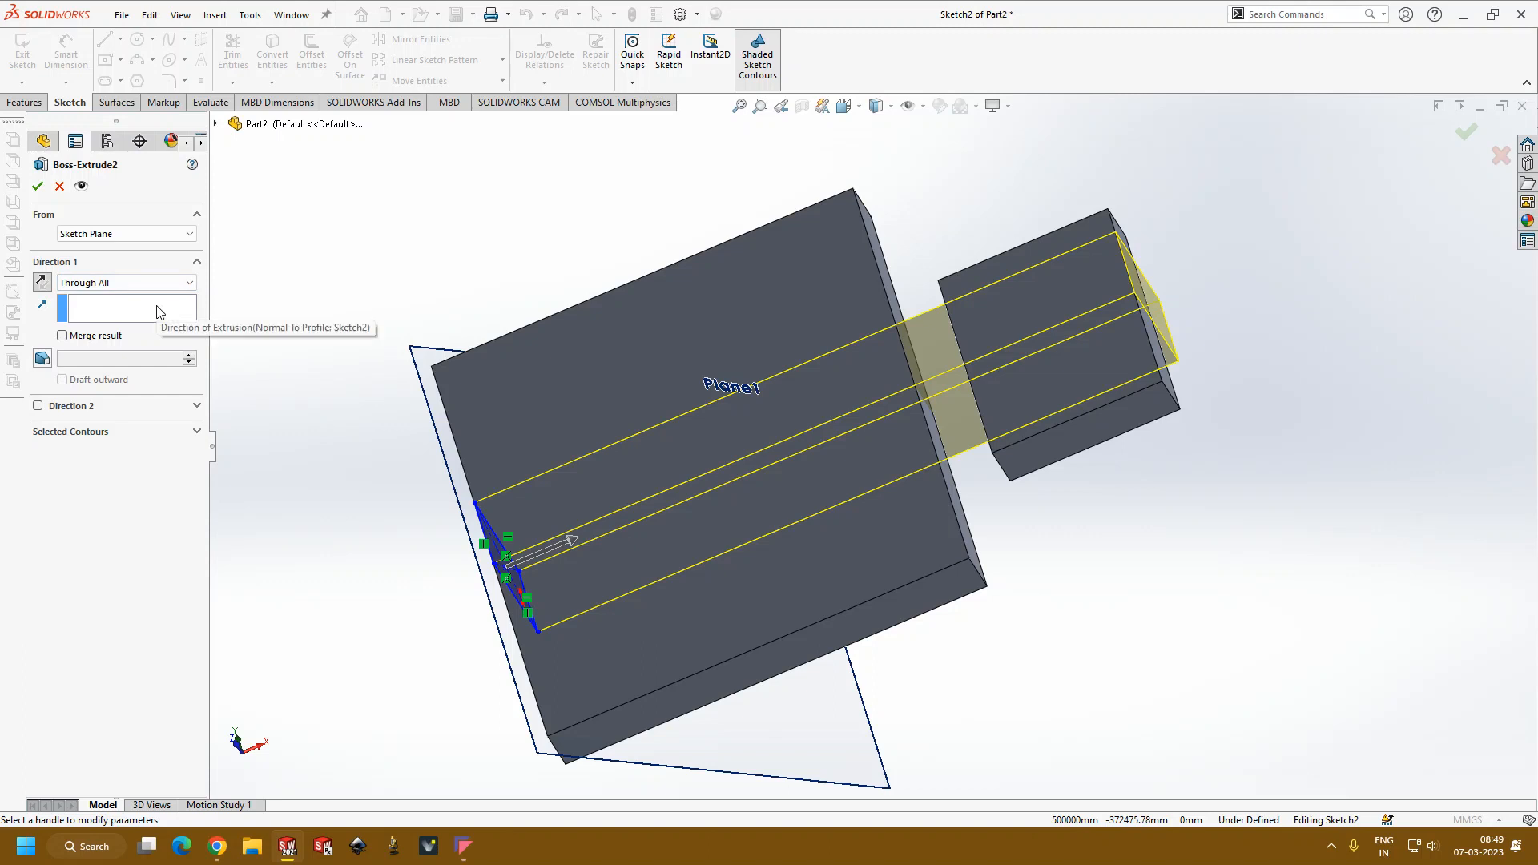
{"action": "mouse_move", "coordinate": [433, 265]}
{"action": "middle_mouse_down"}
{"action": "mouse_move", "coordinate": [463, 237]}
{"action": "mouse_move", "coordinate": [420, 230]}
{"action": "mouse_move", "coordinate": [457, 209]}
{"action": "mouse_move", "coordinate": [443, 242]}
{"action": "middle_mouse_up"}
Step: Set the block extrusion's Direction 1 end condition to Offset From Surface with a 20 mm offset distance
{"action": "left_click", "coordinate": [167, 287]}
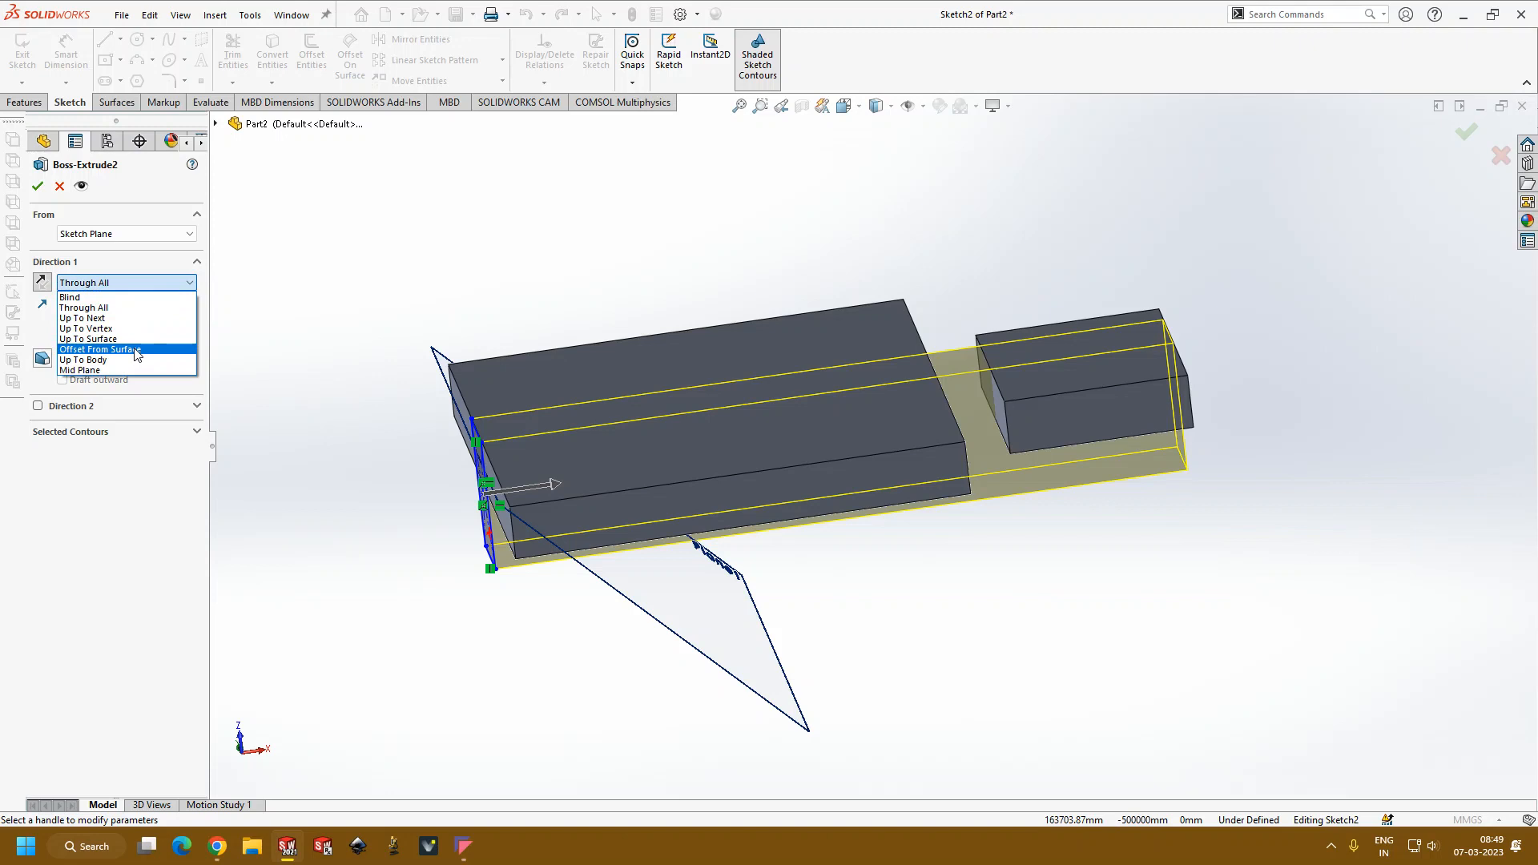
{"action": "left_click", "coordinate": [136, 355]}
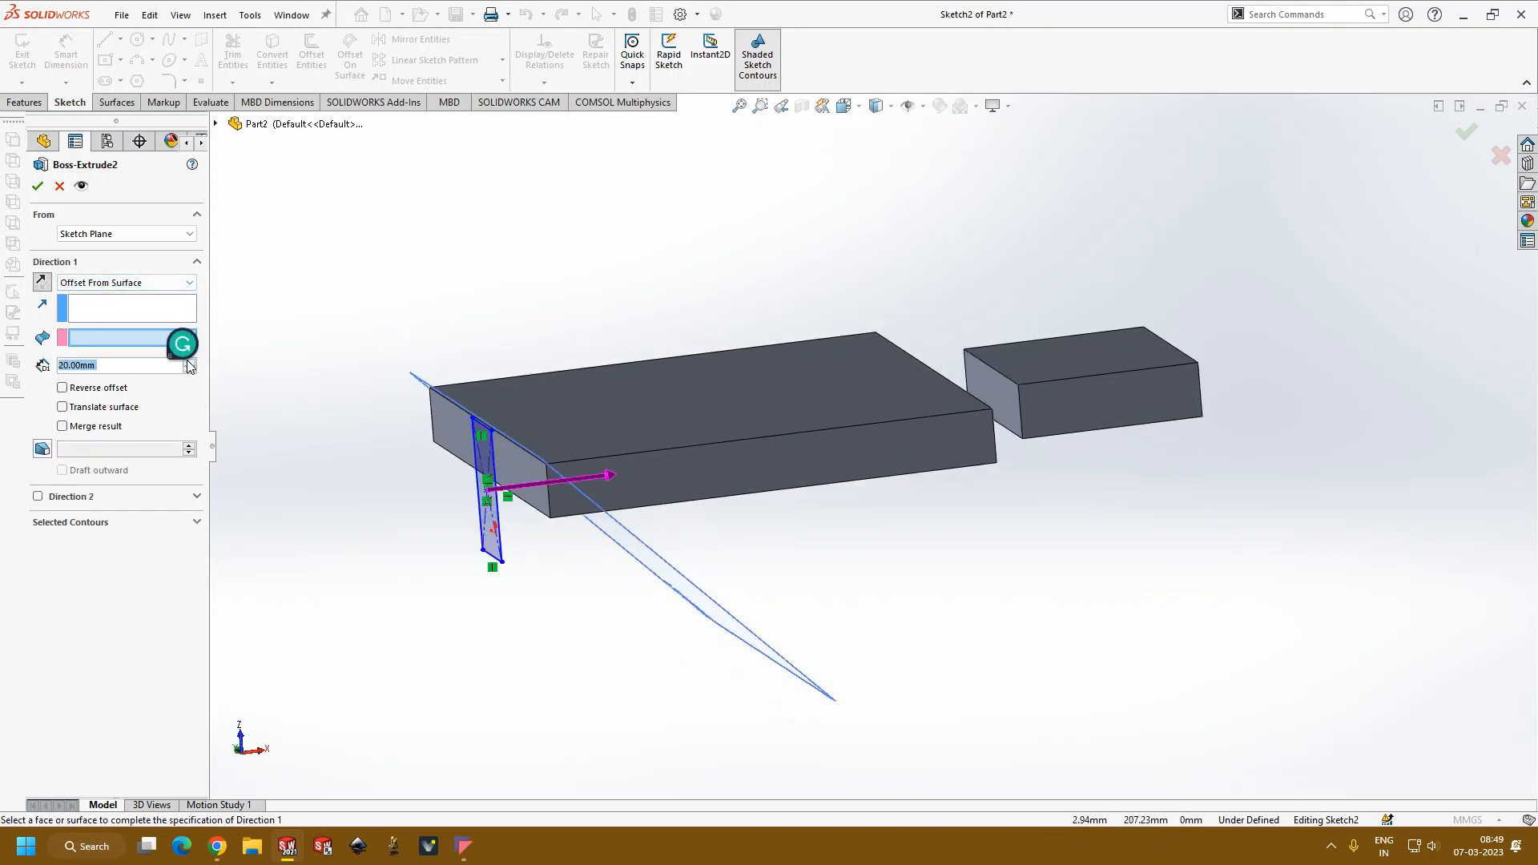
{"action": "key", "text": "Return"}
{"action": "middle_click_drag", "start_coordinate": [410, 271], "coordinate": [393, 300]}
Step: Try Plane1 as the surface to offset from, and clear that selection
{"action": "left_click", "coordinate": [152, 338]}
{"action": "middle_click_drag", "start_coordinate": [437, 244], "coordinate": [399, 313]}
{"action": "left_click", "coordinate": [891, 407]}
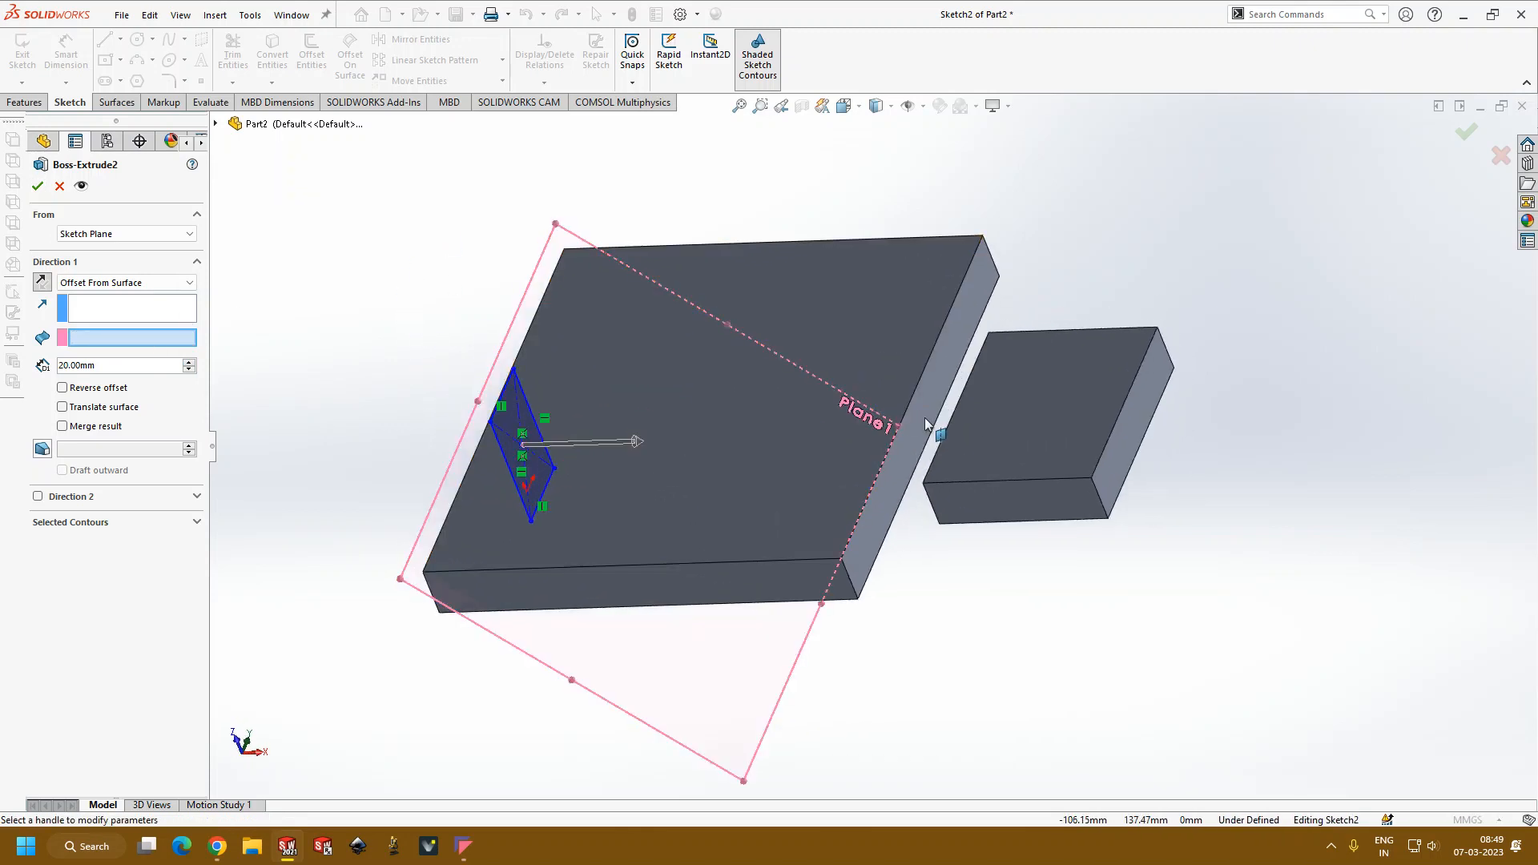
{"action": "right_click", "coordinate": [112, 340]}
{"action": "left_click", "coordinate": [152, 369]}
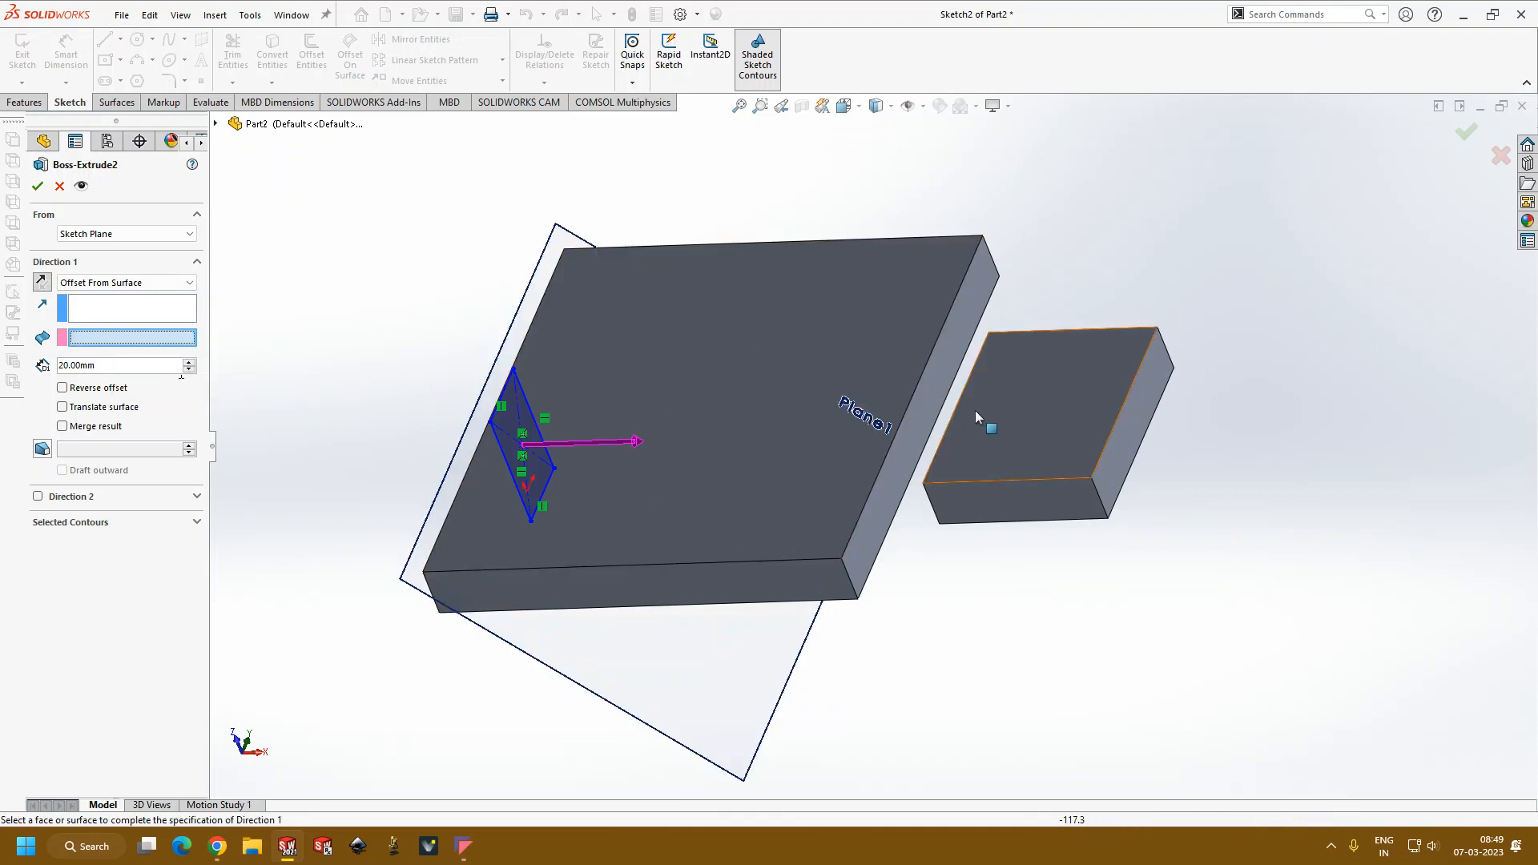
Step: Choose the larger plate's far side face as the surface to offset from and accept the extrusion
{"action": "left_click", "coordinate": [935, 393]}
{"action": "middle_click_drag", "start_coordinate": [676, 394], "coordinate": [748, 310]}
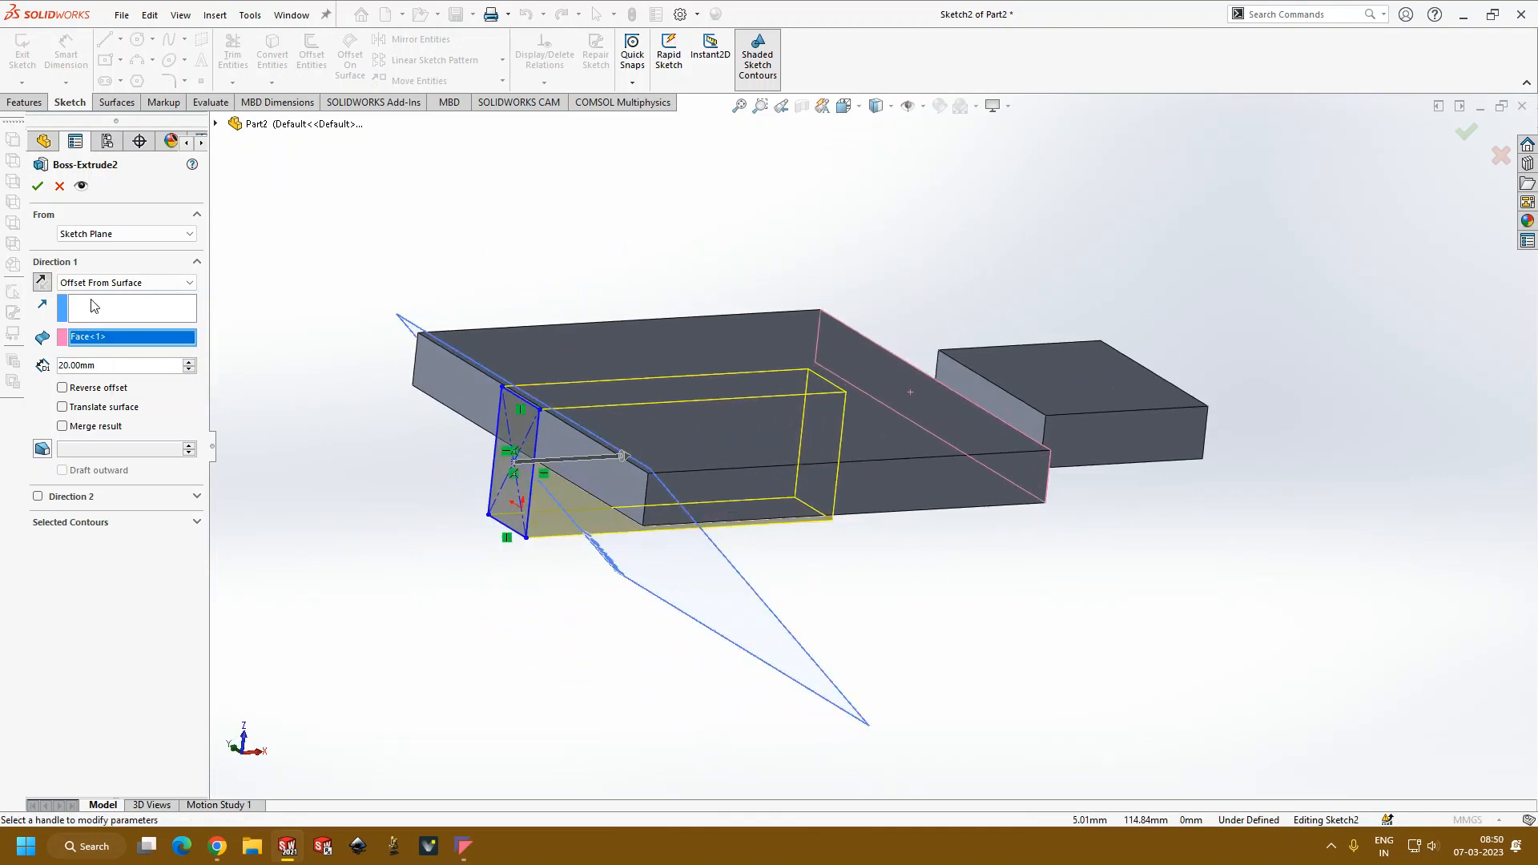
{"action": "left_click", "coordinate": [37, 185]}
{"action": "middle_click_drag", "start_coordinate": [257, 268], "coordinate": [819, 502]}
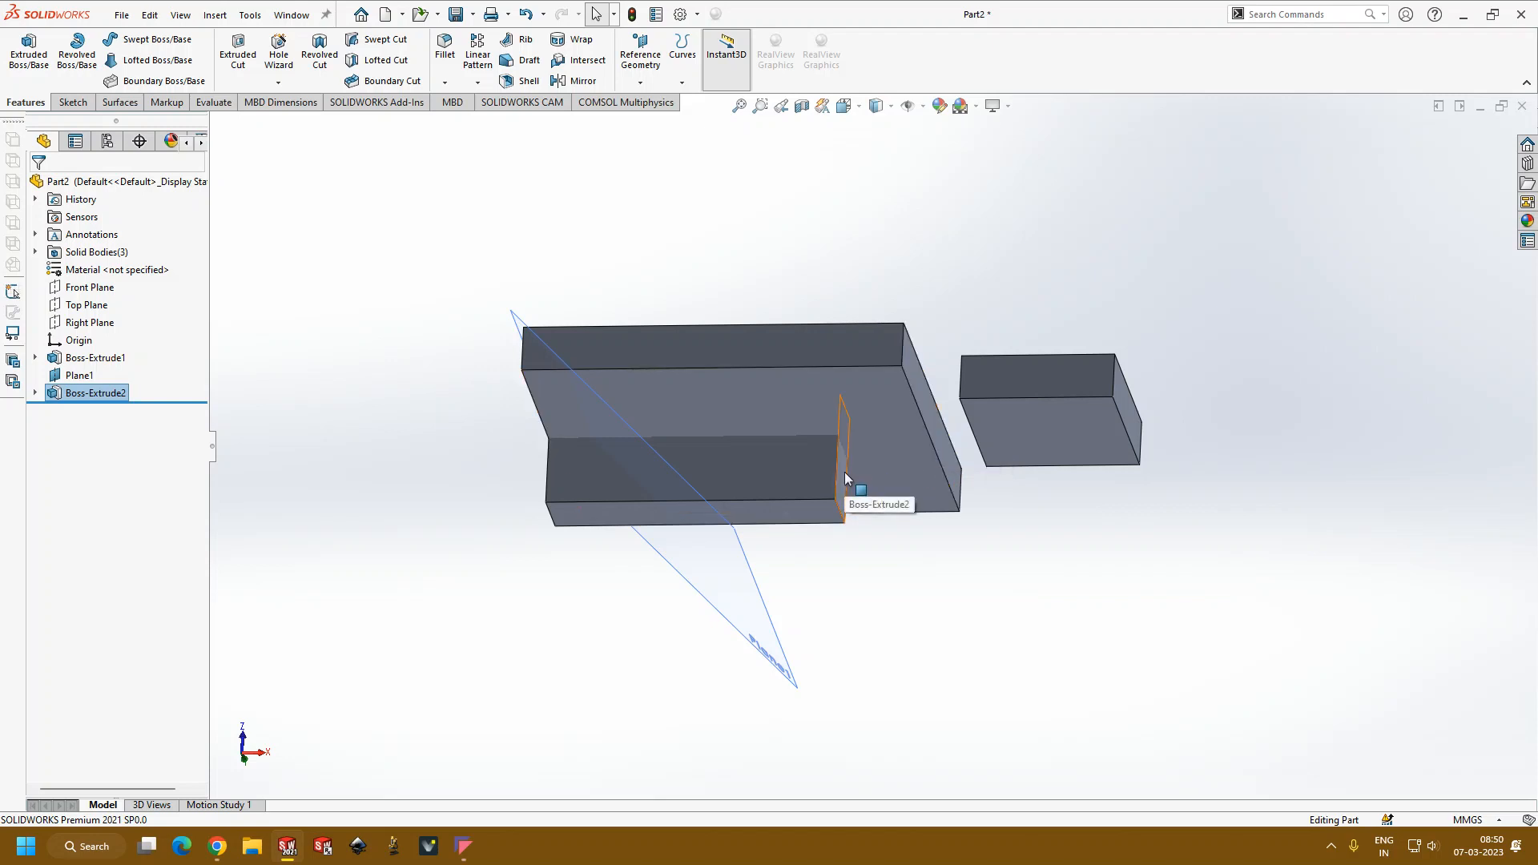
{"action": "middle_click_drag", "start_coordinate": [844, 472], "coordinate": [861, 501]}
{"action": "left_click", "coordinate": [283, 425]}
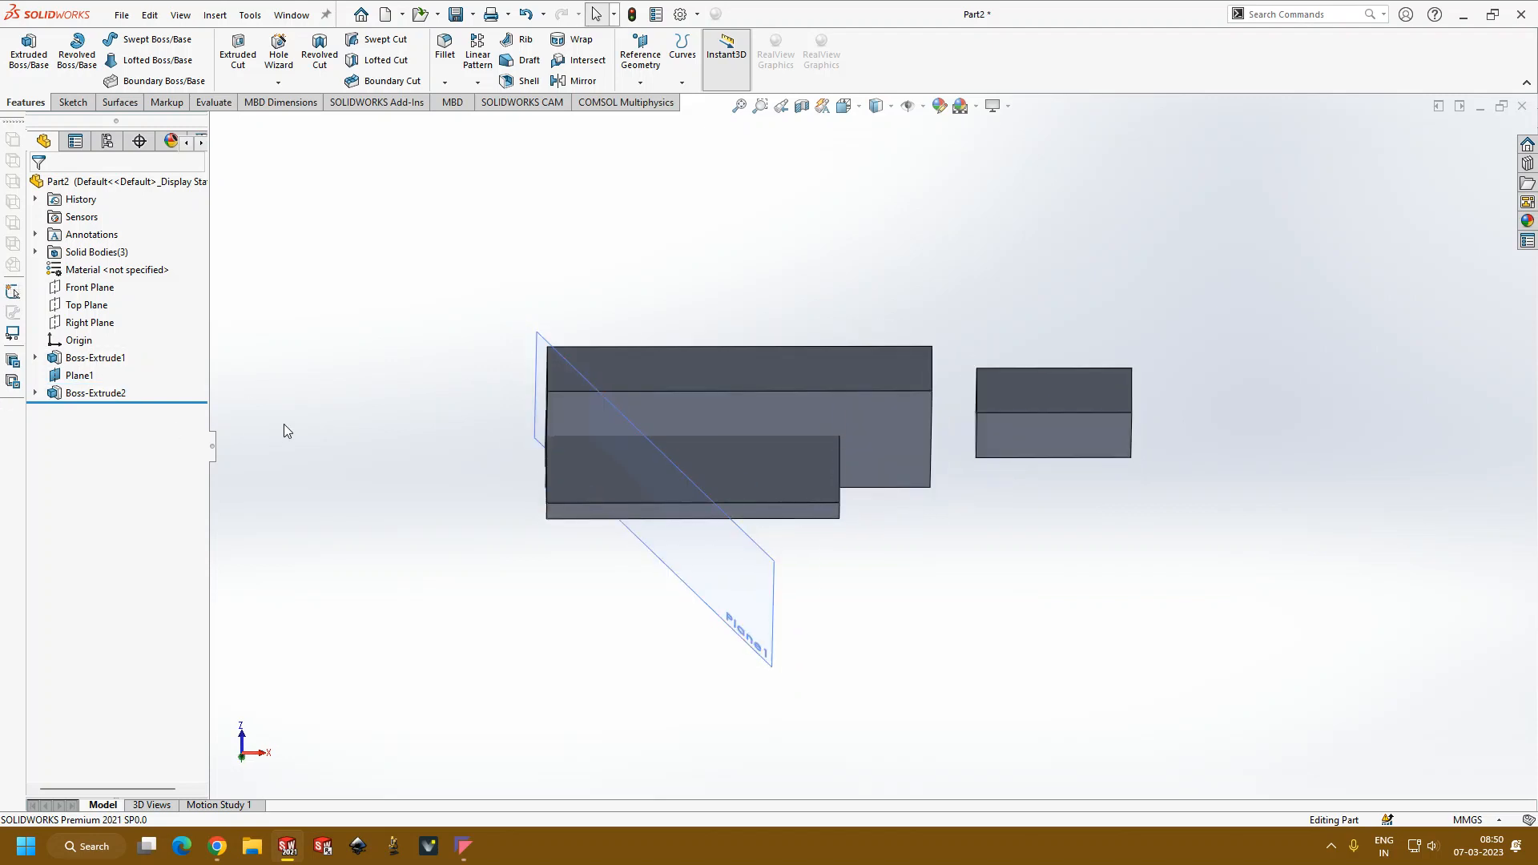
Step: Reopen the block's extrusion and set its Direction 1 end condition to Mid Plane
{"action": "left_click", "coordinate": [128, 392]}
{"action": "left_click", "coordinate": [137, 343]}
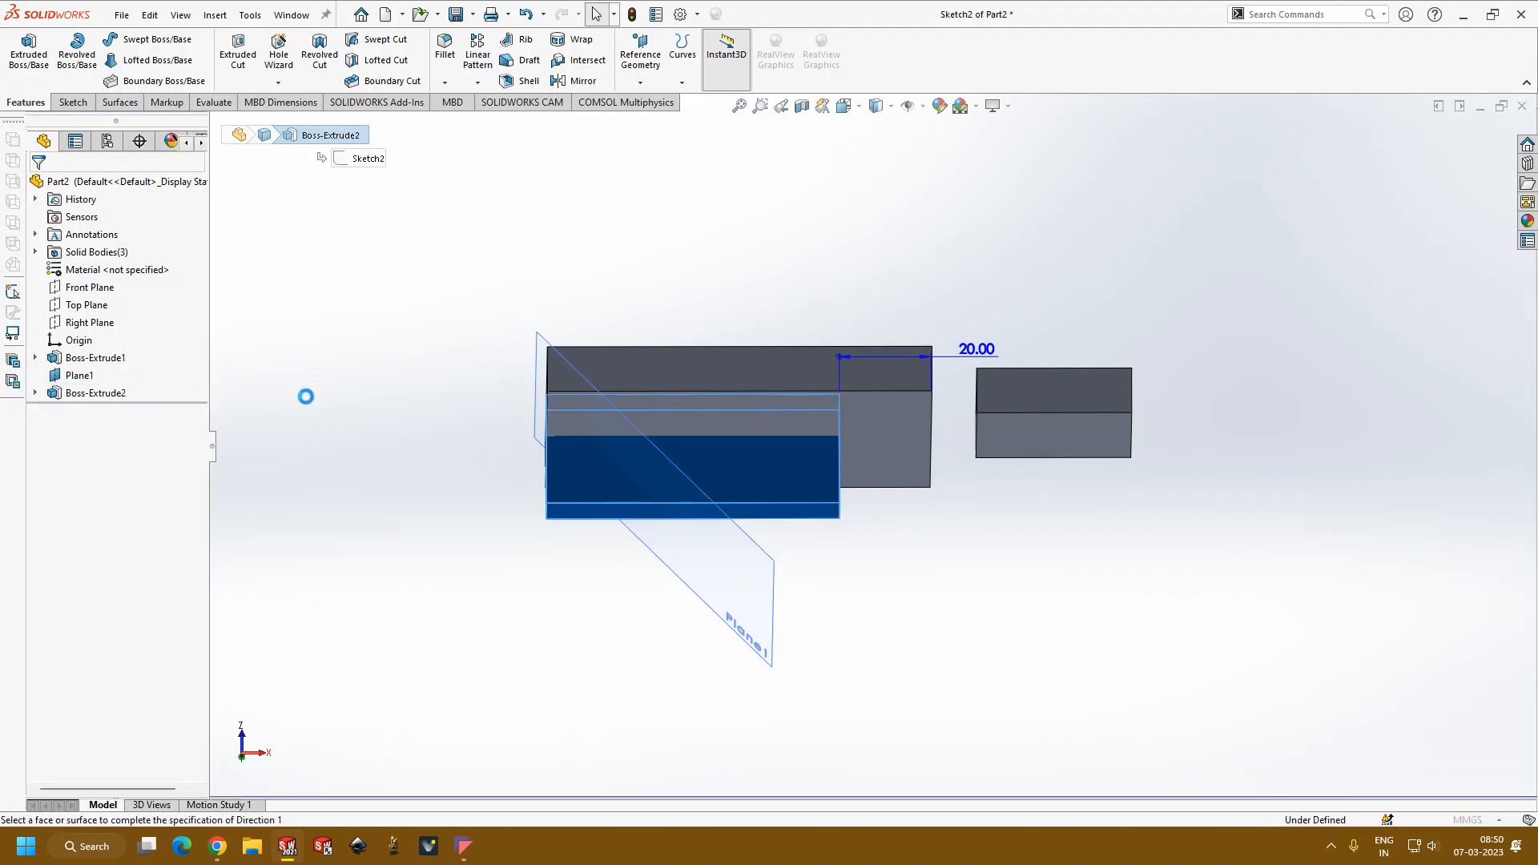
{"action": "middle_click_drag", "start_coordinate": [246, 495], "coordinate": [363, 462]}
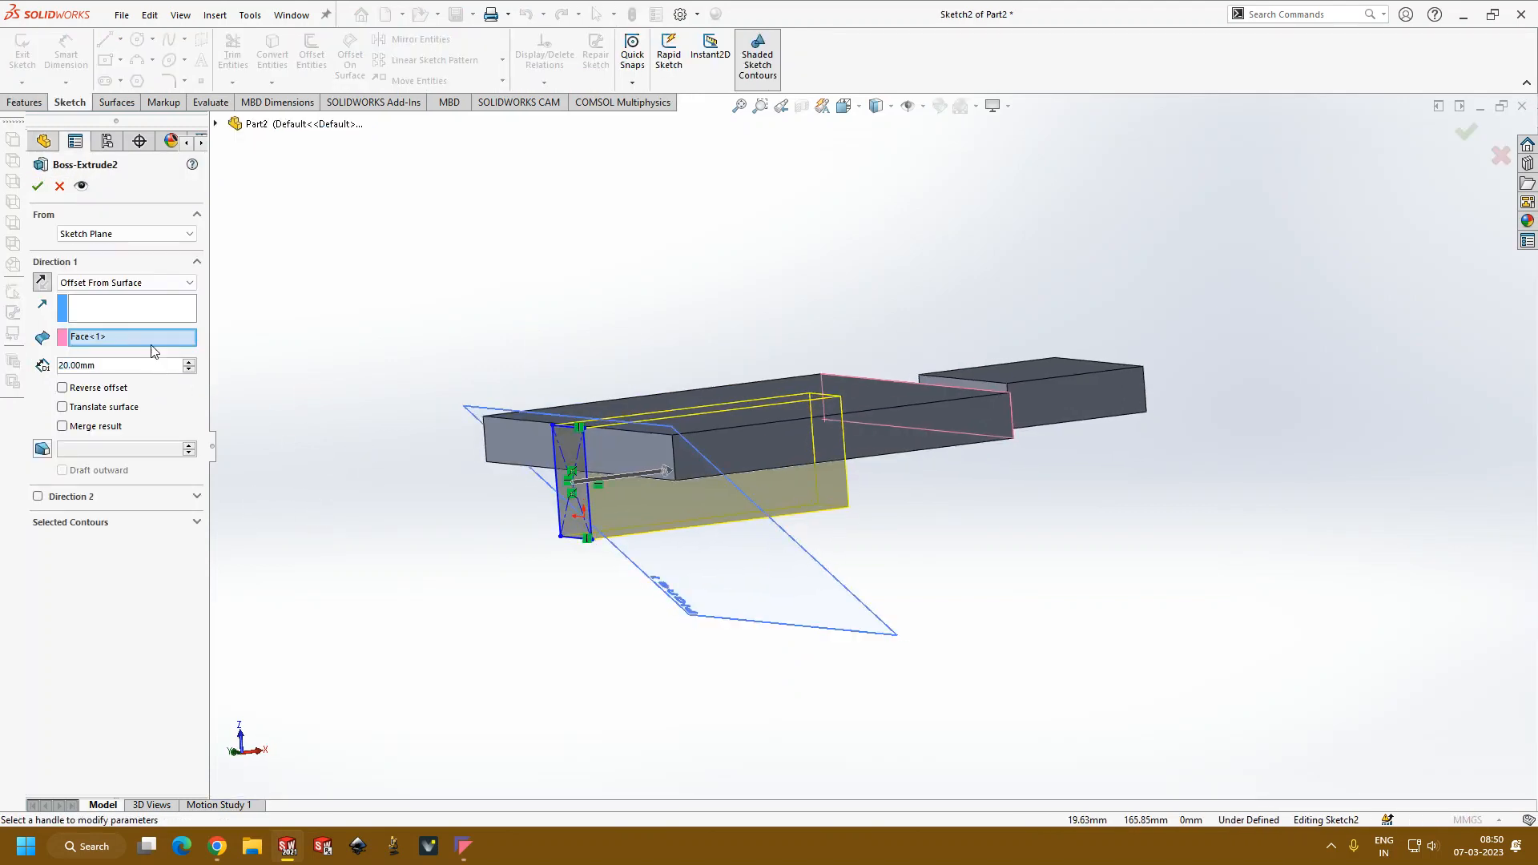
{"action": "left_click", "coordinate": [141, 283]}
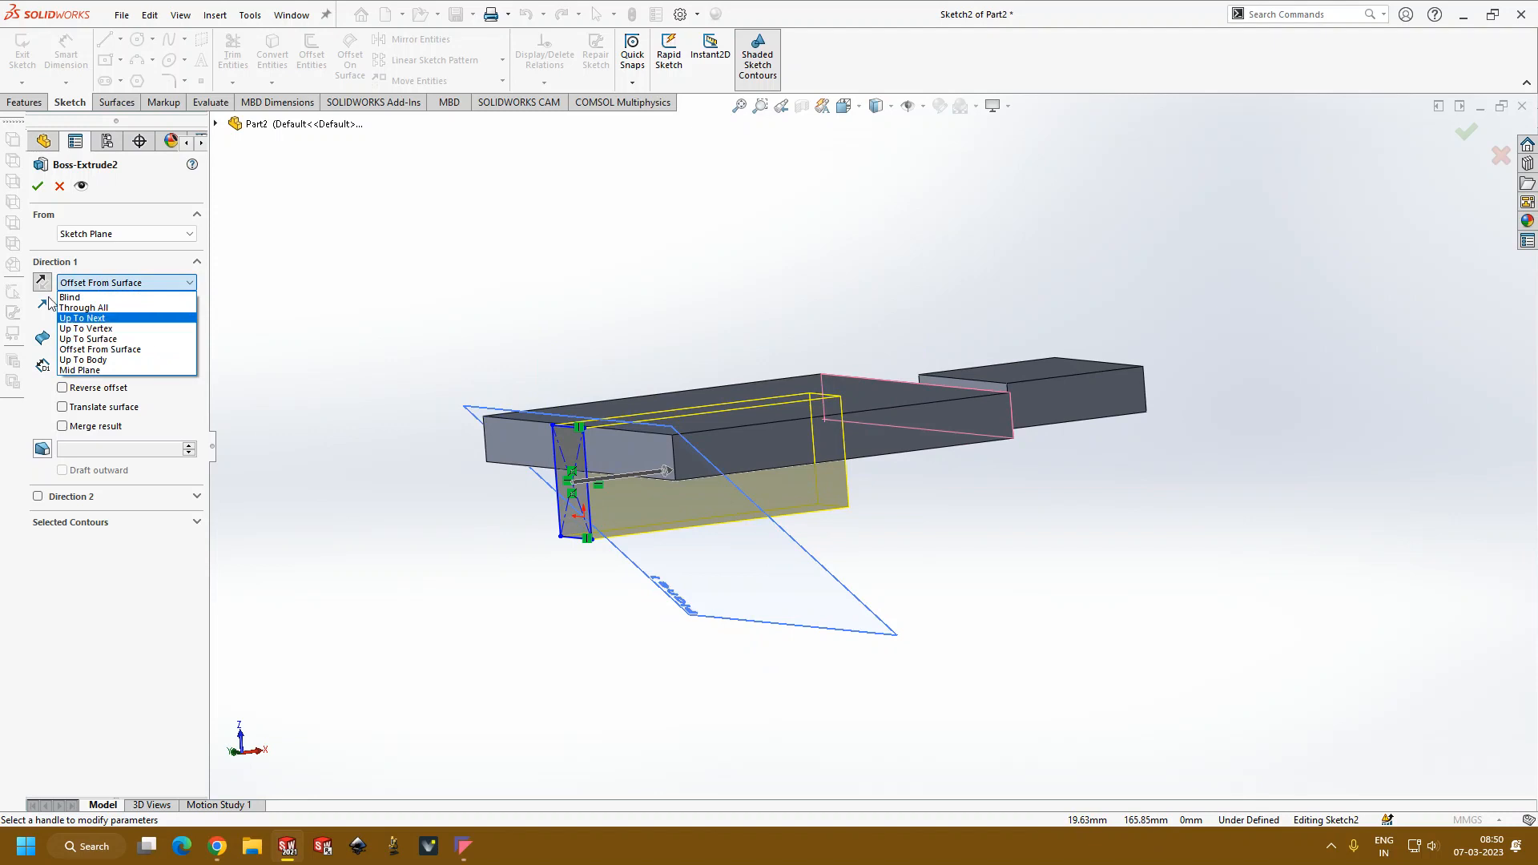
{"action": "left_click", "coordinate": [86, 371]}
{"action": "middle_click_drag", "start_coordinate": [227, 400], "coordinate": [628, 608]}
{"action": "scroll", "coordinate": [628, 607], "scroll_direction": "up", "scroll_amount": 5}
{"action": "scroll", "coordinate": [757, 527], "scroll_direction": "down", "scroll_amount": 6}
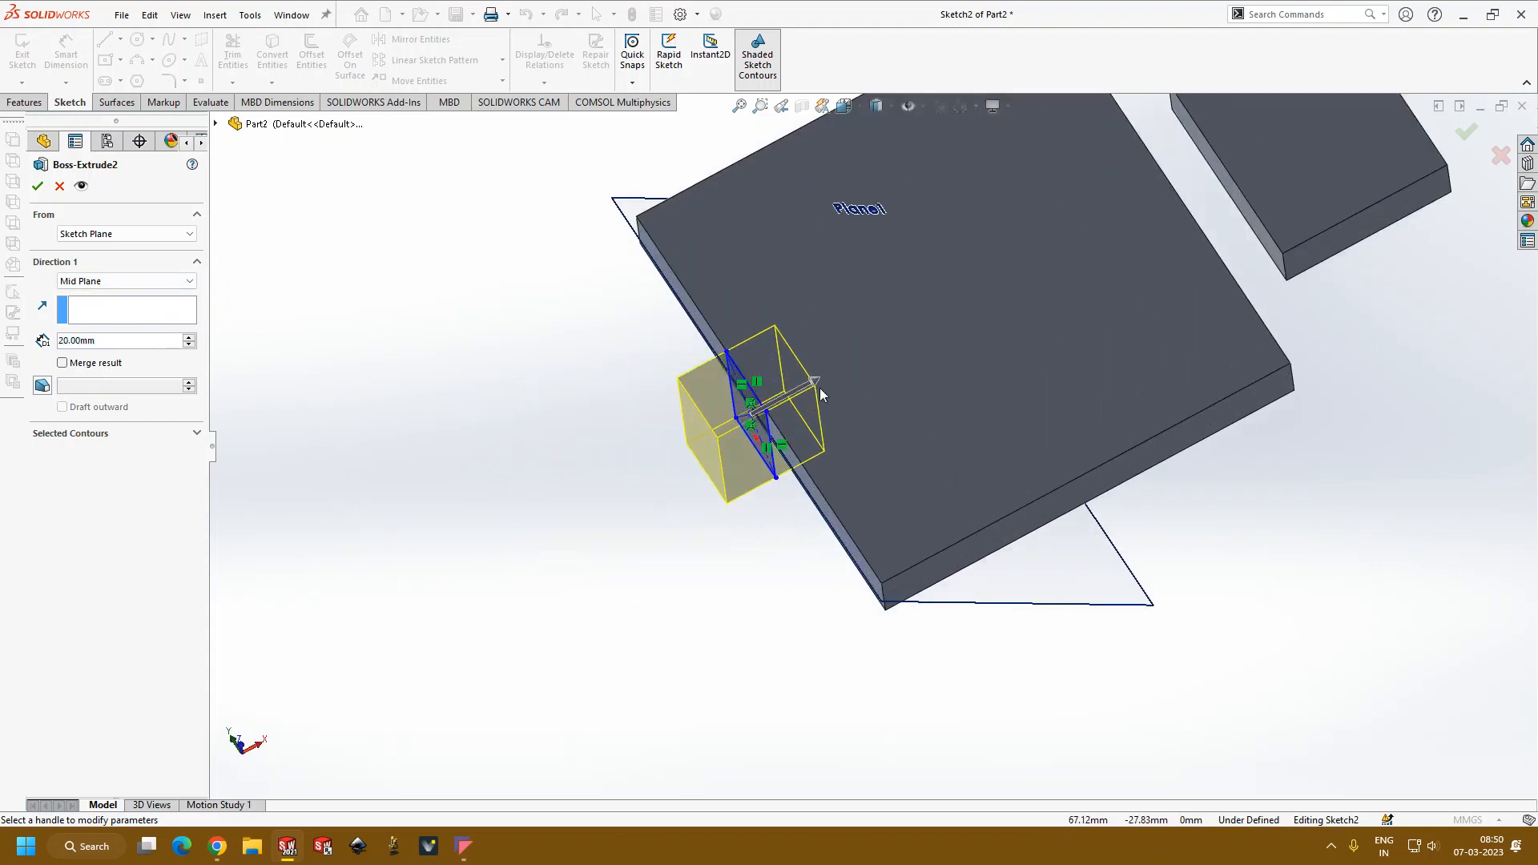
{"action": "scroll", "coordinate": [833, 384], "scroll_direction": "up", "scroll_amount": 1}
{"action": "scroll", "coordinate": [867, 380], "scroll_direction": "down", "scroll_amount": 3}
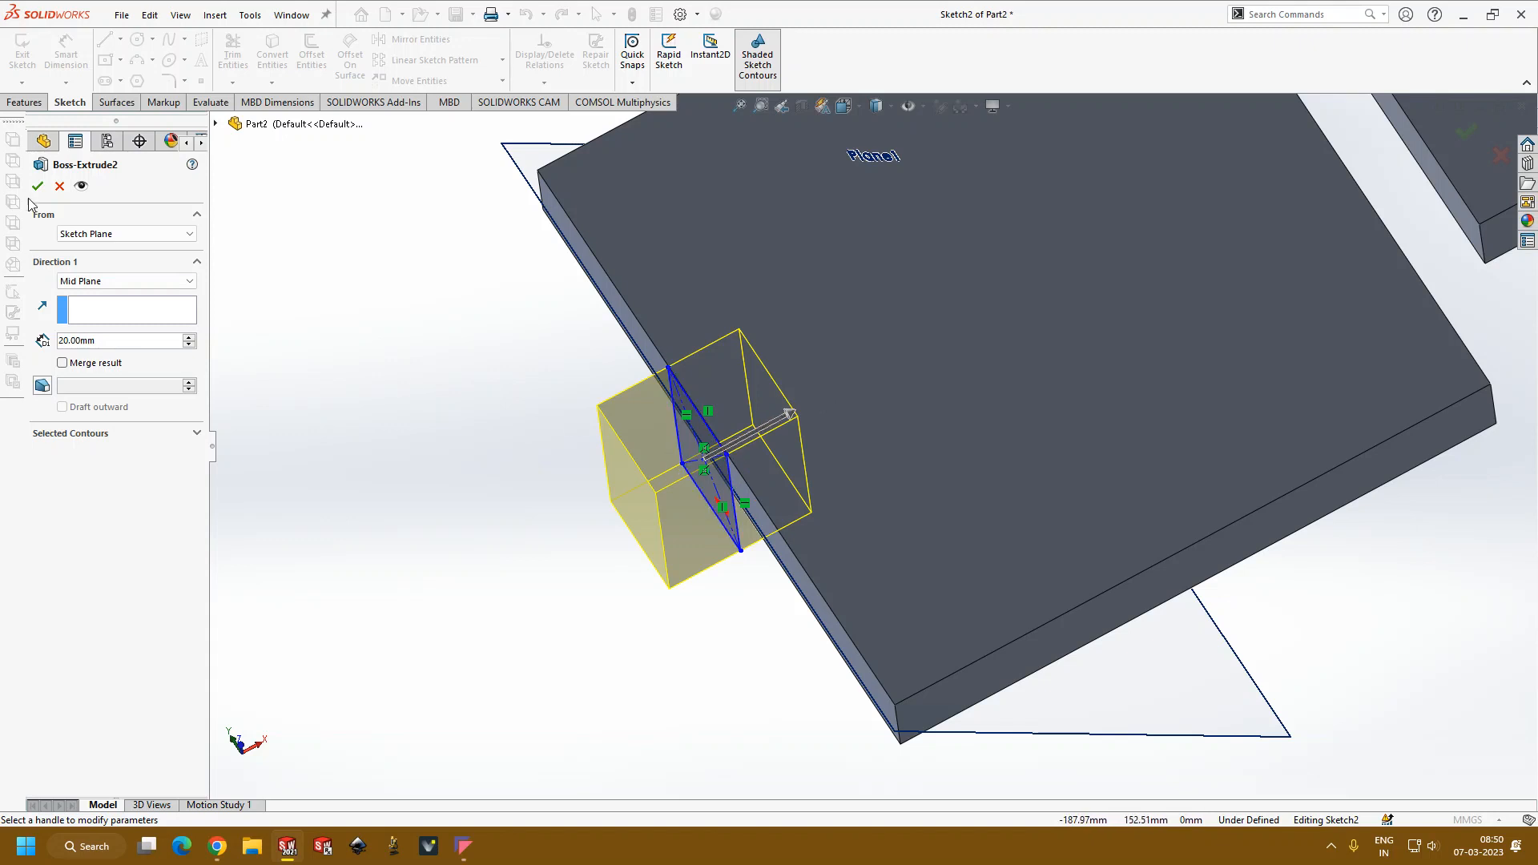
Step: Start the extrusion from an offset of 35 mm from the sketch plane, and raise that offset to 40 mm
{"action": "left_click", "coordinate": [148, 234]}
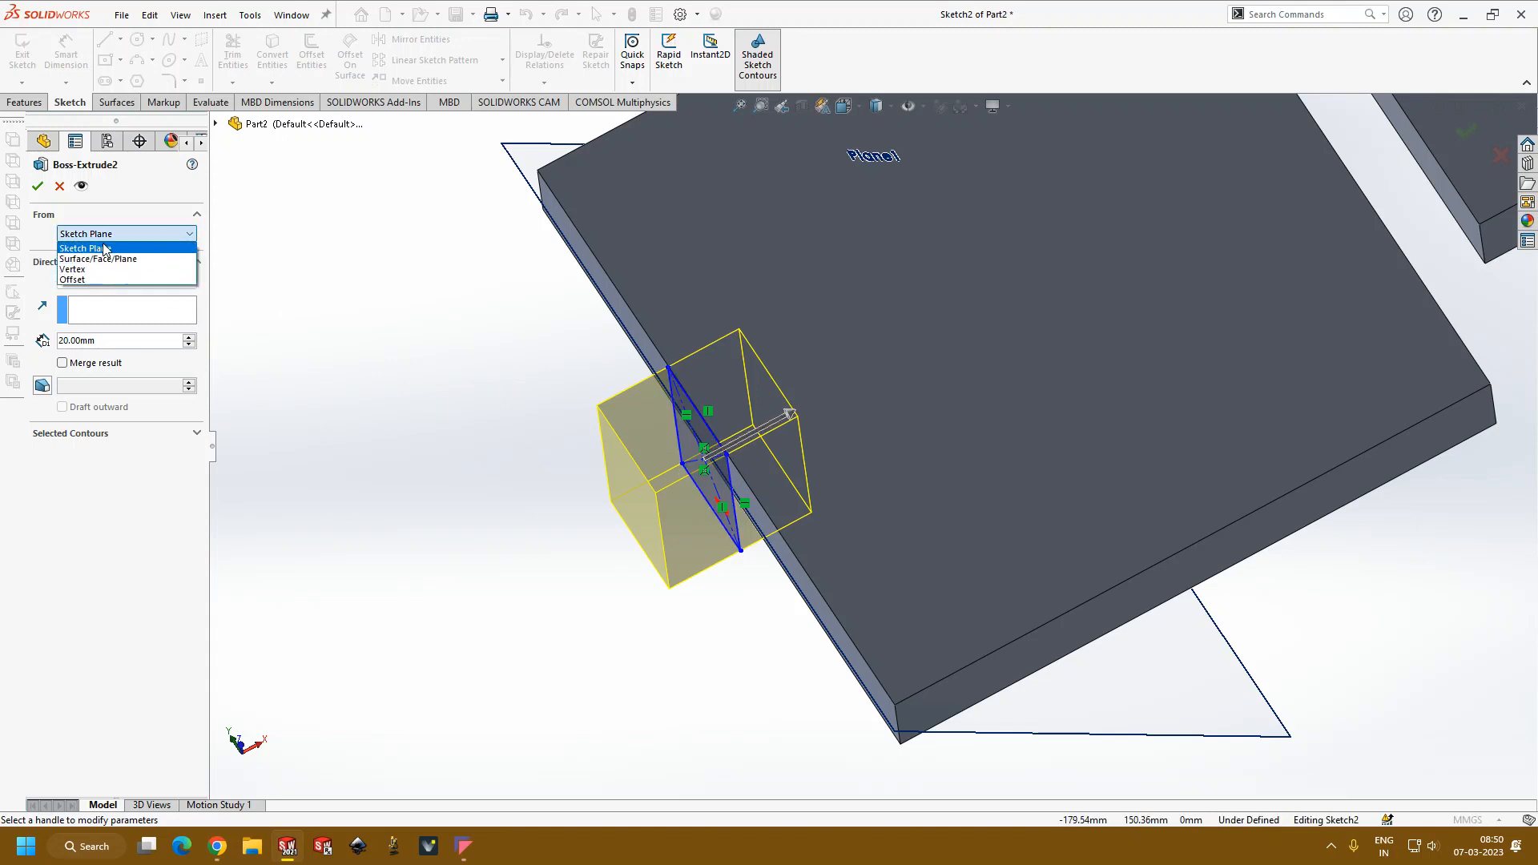
{"action": "left_click", "coordinate": [105, 280]}
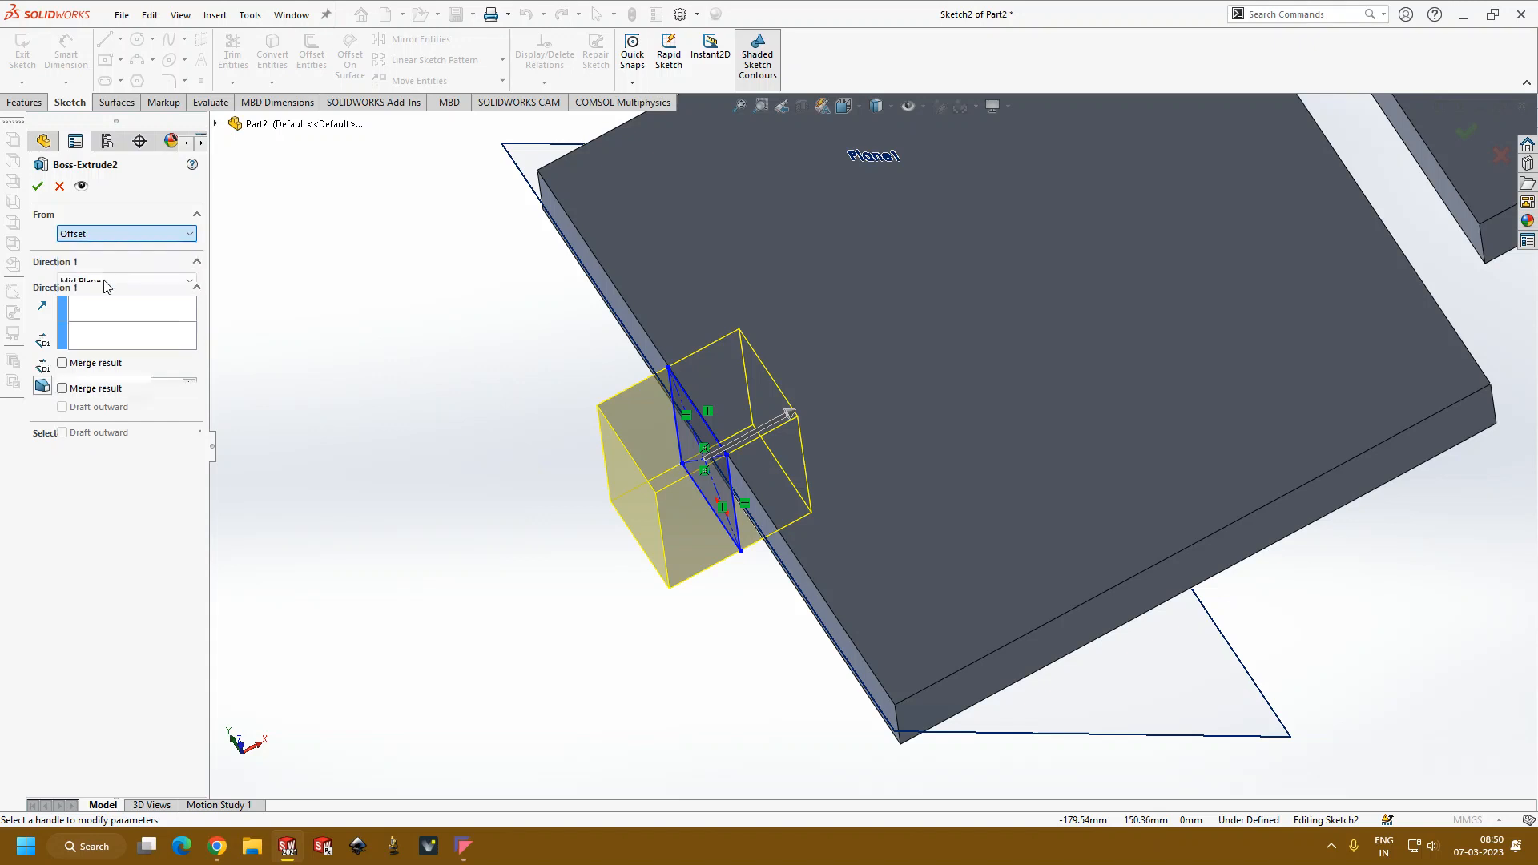
{"action": "scroll", "coordinate": [503, 381], "scroll_direction": "up", "scroll_amount": 4}
{"action": "scroll", "coordinate": [997, 424], "scroll_direction": "down", "scroll_amount": 2}
{"action": "scroll", "coordinate": [997, 429], "scroll_direction": "down", "scroll_amount": 1}
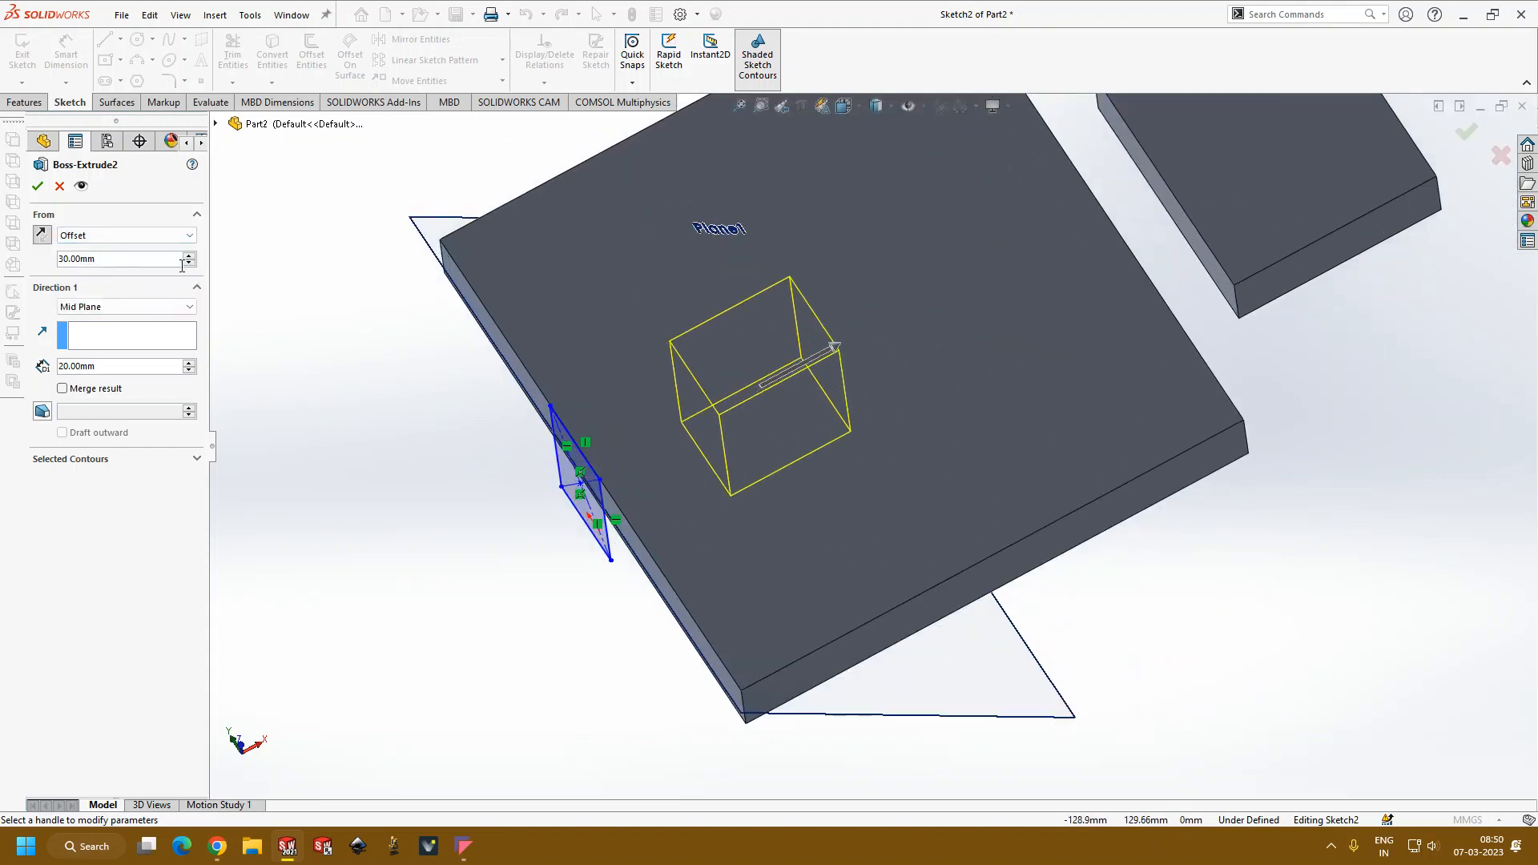
{"action": "type", "text": "35"}
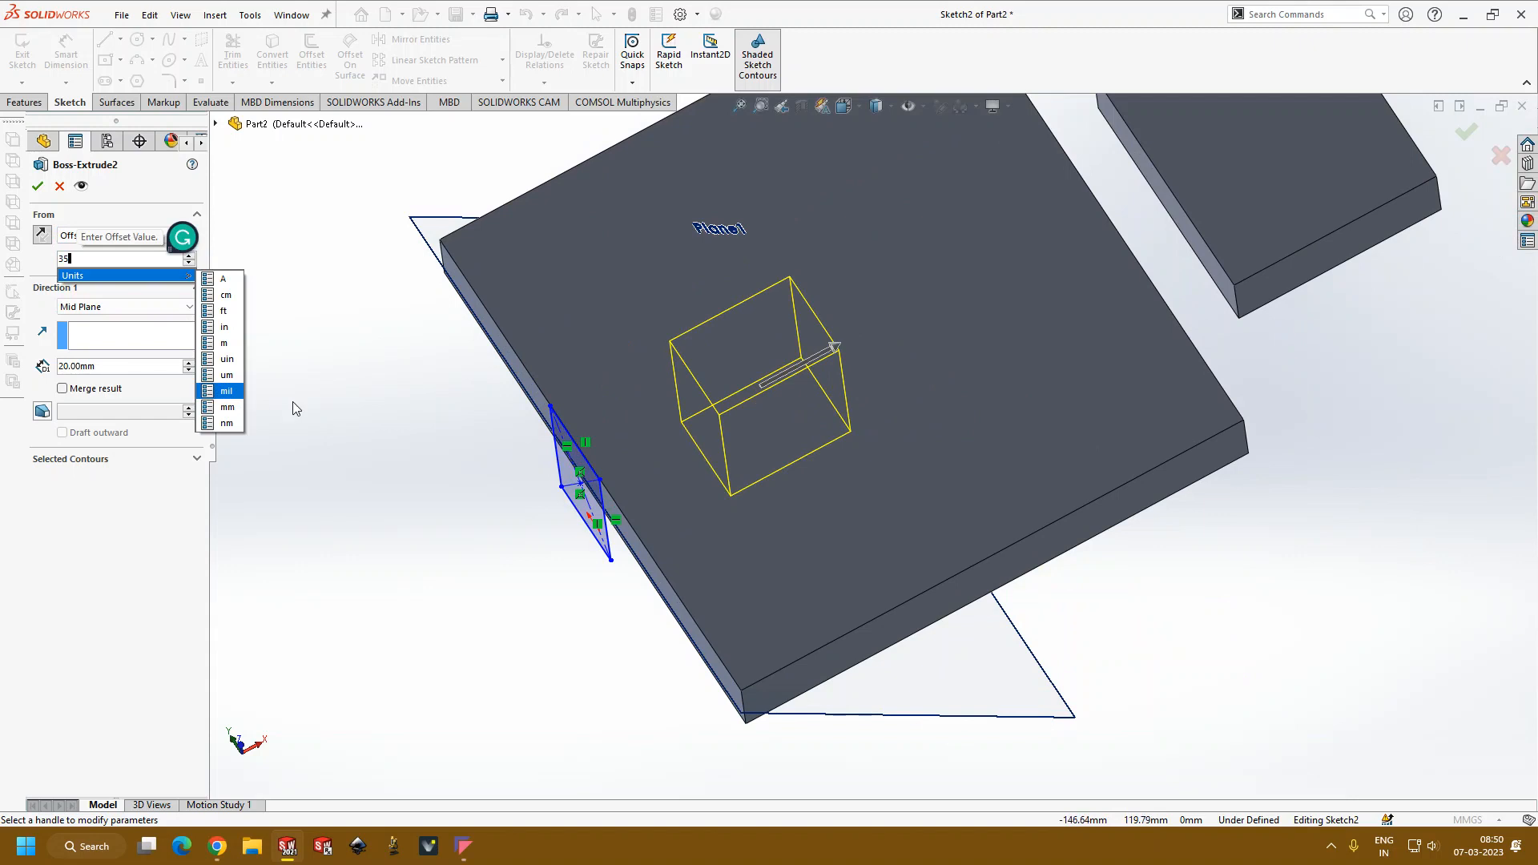
{"action": "key", "text": "Return"}
{"action": "middle_click_drag", "start_coordinate": [447, 400], "coordinate": [470, 495]}
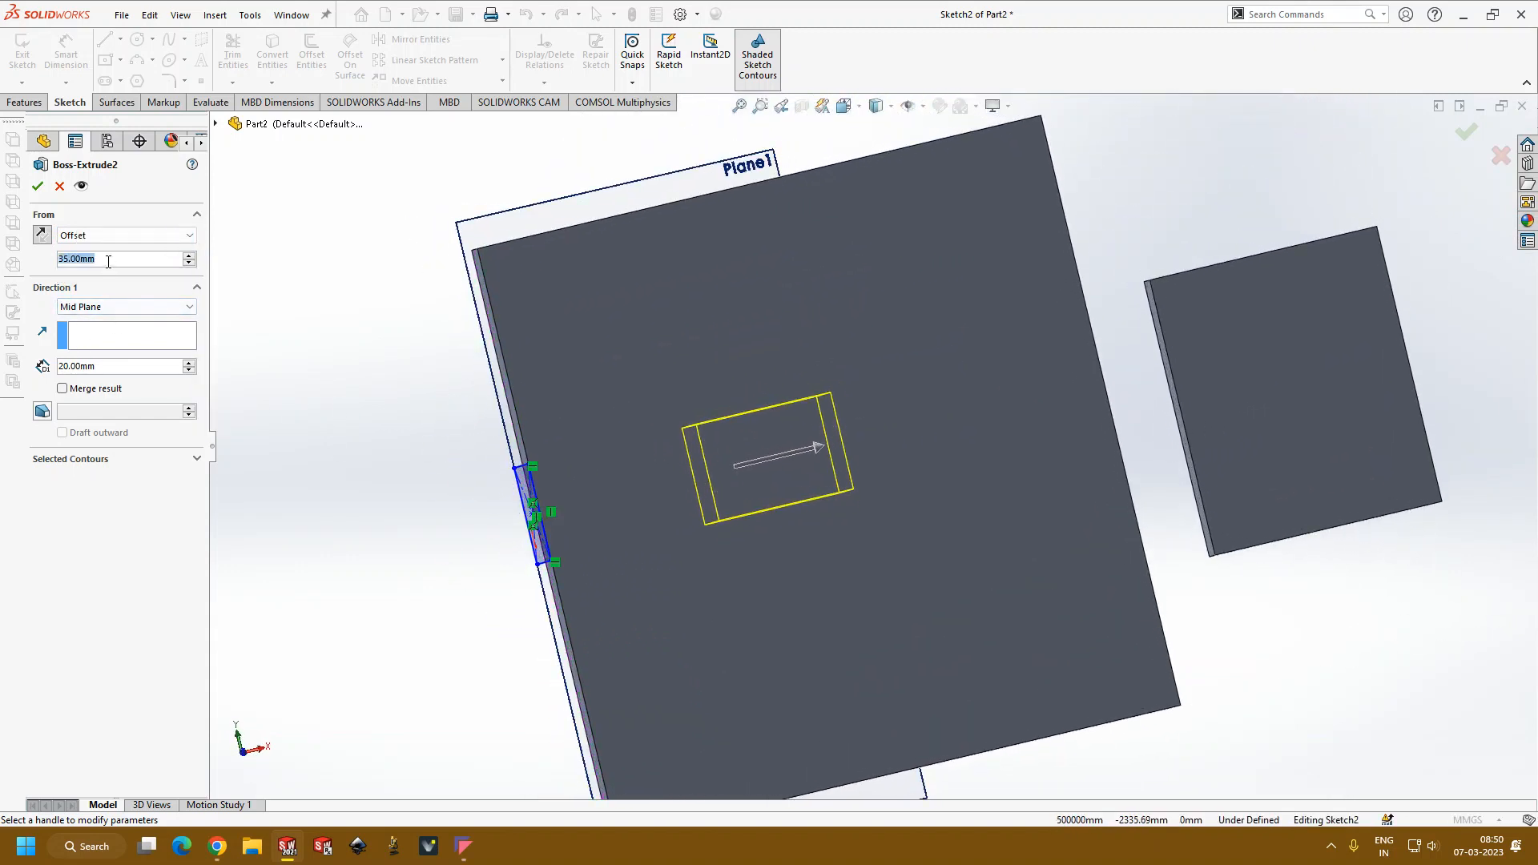
{"action": "type", "text": "40"}
{"action": "key", "text": "Return"}
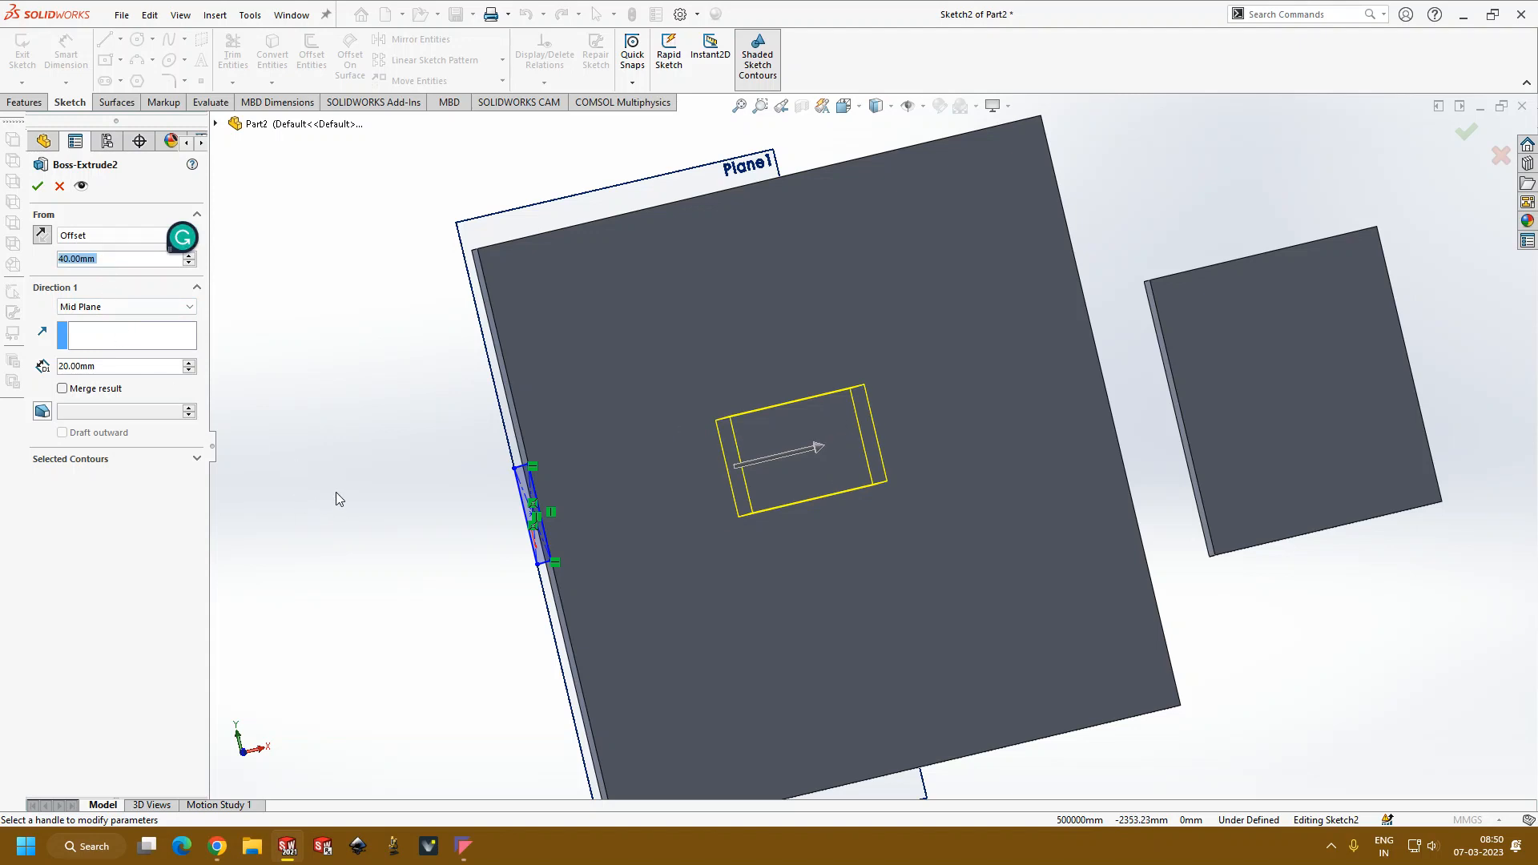
Step: Keep the Mid Plane end condition and increase its depth in 10 mm increments beyond 120 mm
{"action": "left_click", "coordinate": [112, 309]}
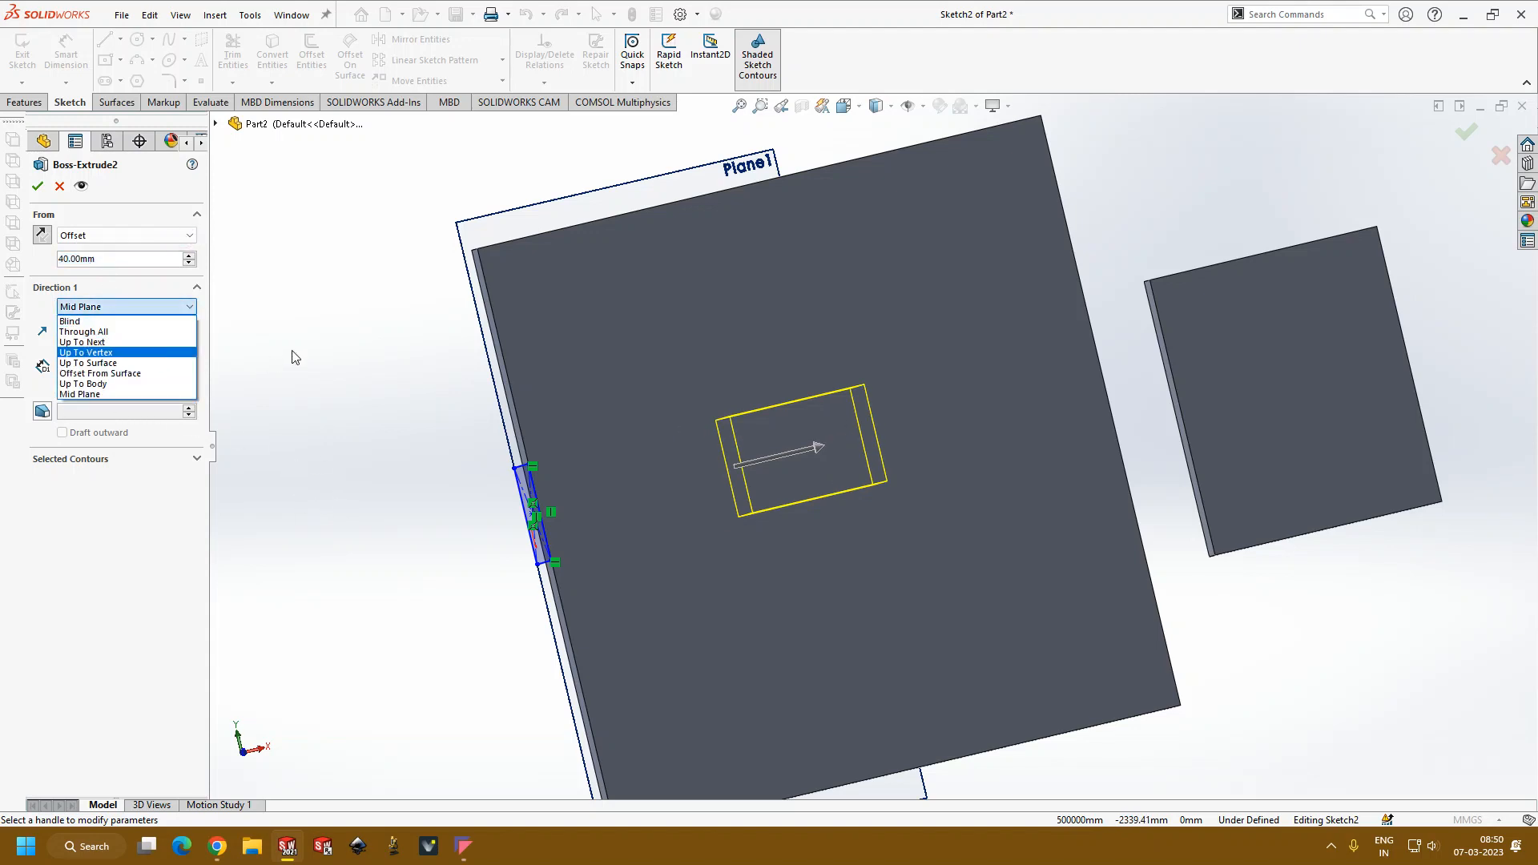
{"action": "left_click", "coordinate": [88, 394]}
{"action": "left_click", "coordinate": [190, 362]}
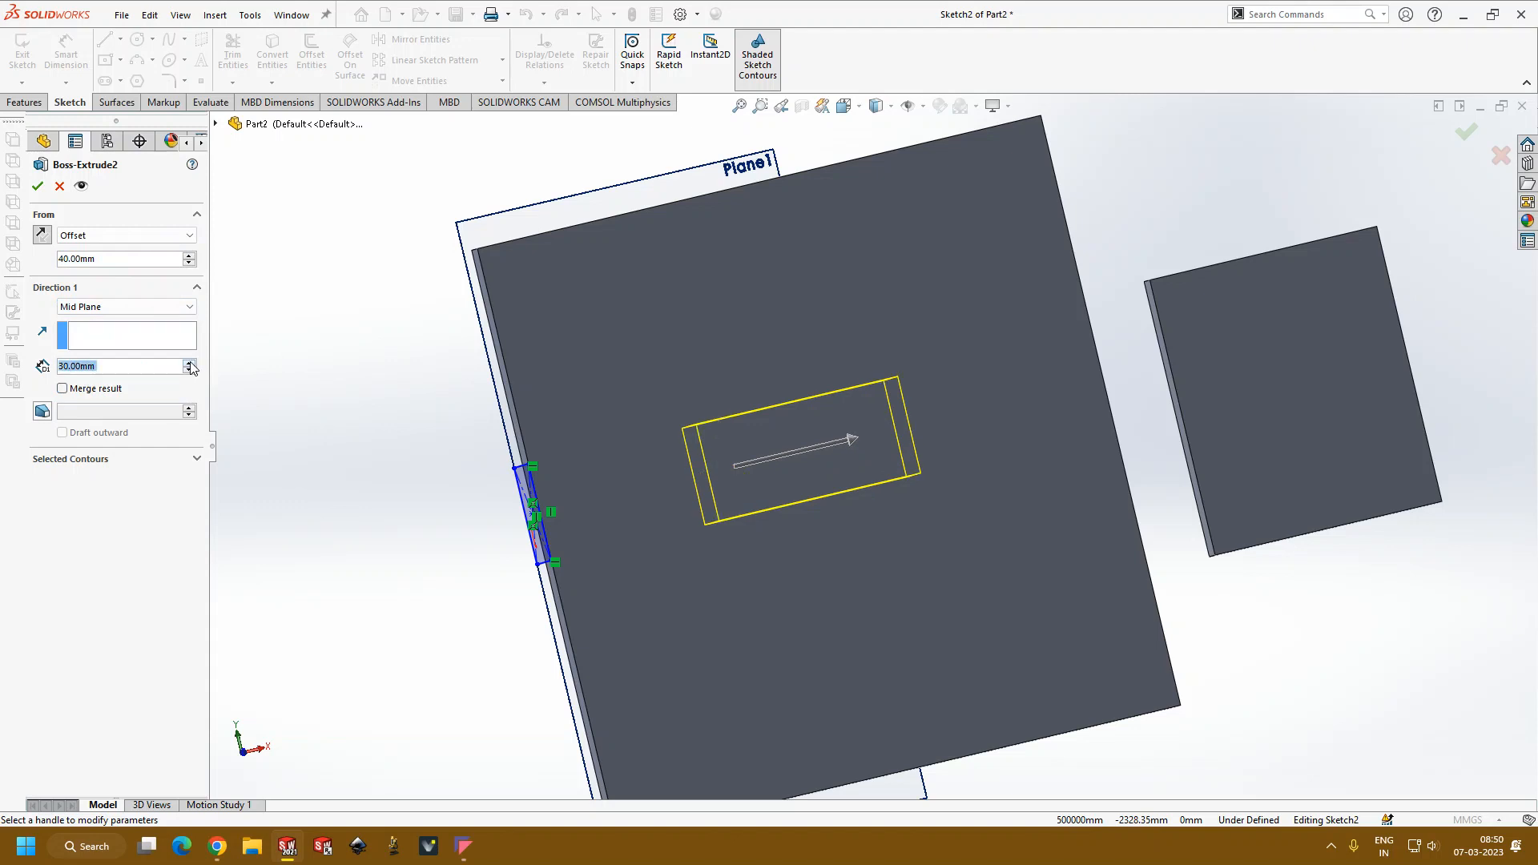
{"action": "left_click", "coordinate": [191, 363]}
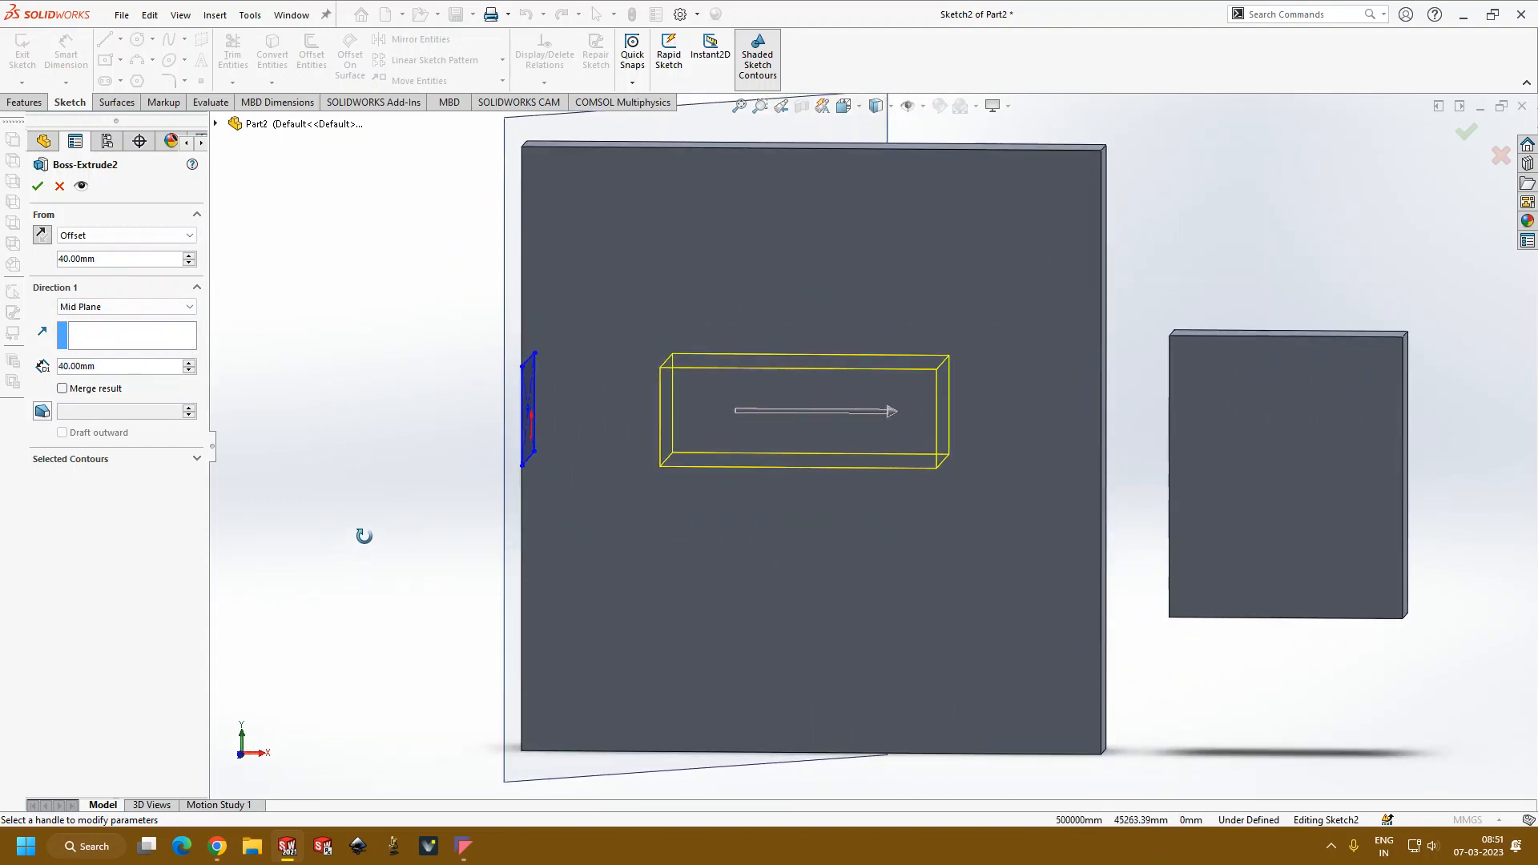
{"action": "left_click", "coordinate": [190, 362]}
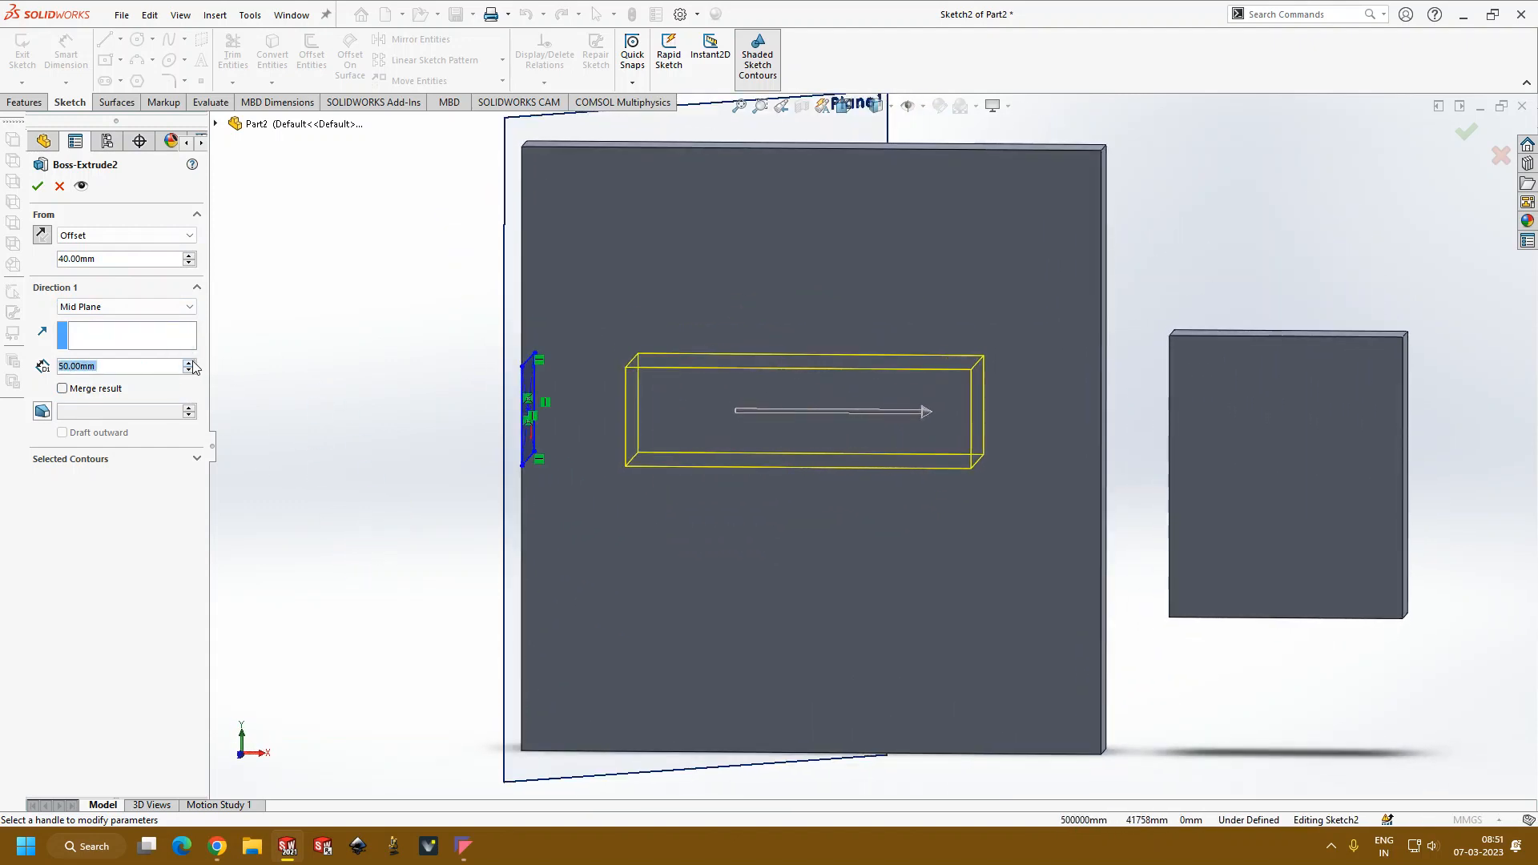
{"action": "left_click", "coordinate": [191, 363]}
{"action": "left_click", "coordinate": [190, 363]}
{"action": "left_click", "coordinate": [191, 363]}
{"action": "left_click", "coordinate": [190, 363]}
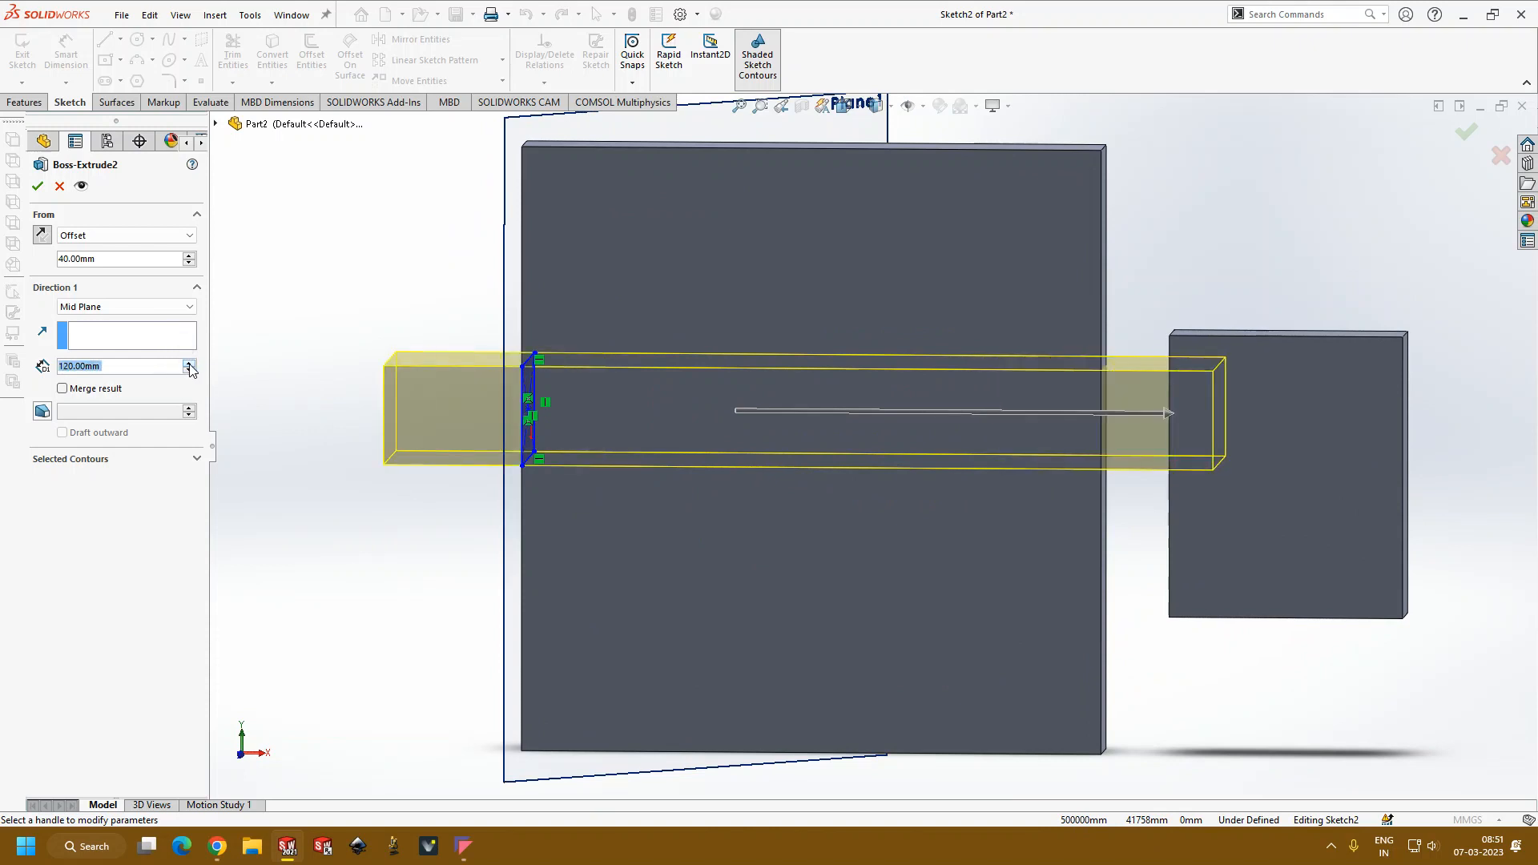
{"action": "left_click", "coordinate": [190, 363]}
{"action": "left_click", "coordinate": [190, 363]}
{"action": "left_click", "coordinate": [190, 363]}
{"action": "left_click", "coordinate": [190, 363]}
Step: Reduce the Mid Plane depth to 30 mm and accept the extrusion
{"action": "left_click", "coordinate": [191, 369]}
{"action": "left_click", "coordinate": [190, 369]}
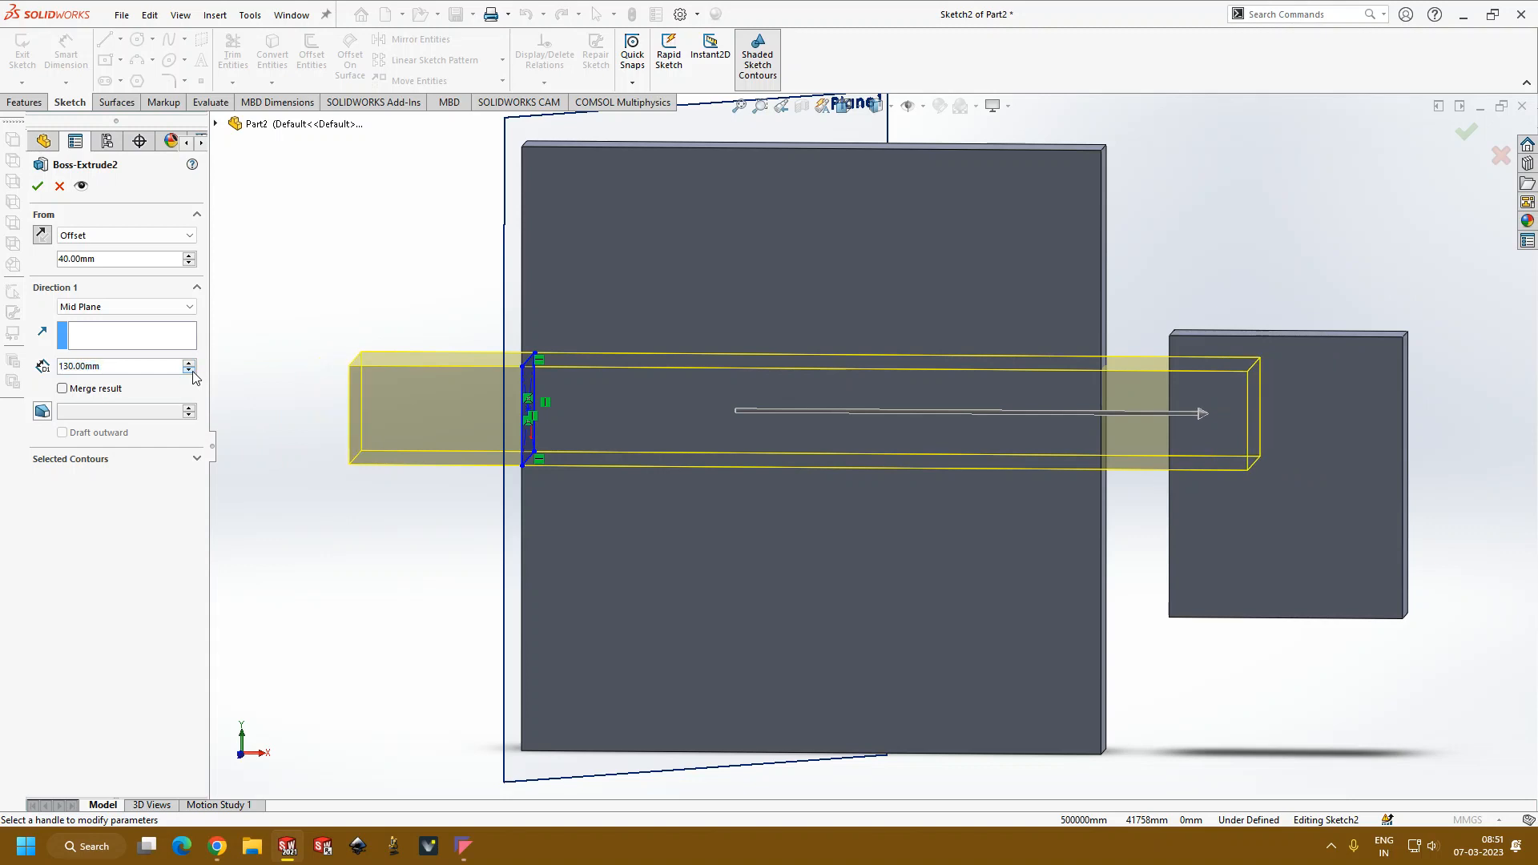
{"action": "left_click", "coordinate": [191, 369]}
{"action": "left_click", "coordinate": [191, 369]}
{"action": "left_click", "coordinate": [191, 369]}
{"action": "left_click", "coordinate": [191, 369]}
{"action": "left_click", "coordinate": [191, 369]}
{"action": "left_click", "coordinate": [190, 369]}
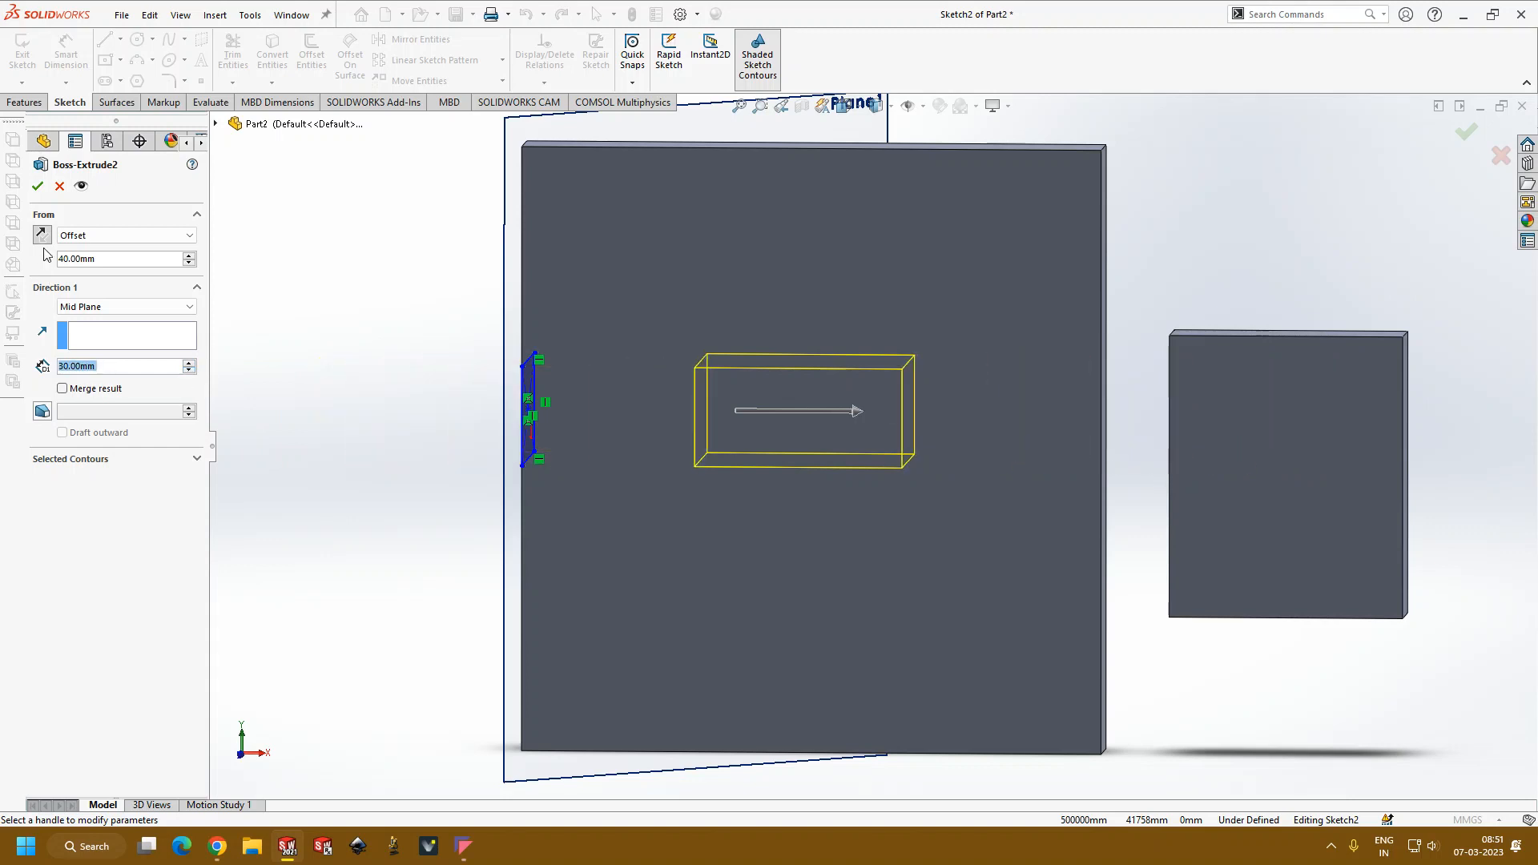
{"action": "left_click", "coordinate": [37, 186]}
{"action": "middle_click_drag", "start_coordinate": [288, 578], "coordinate": [473, 629]}
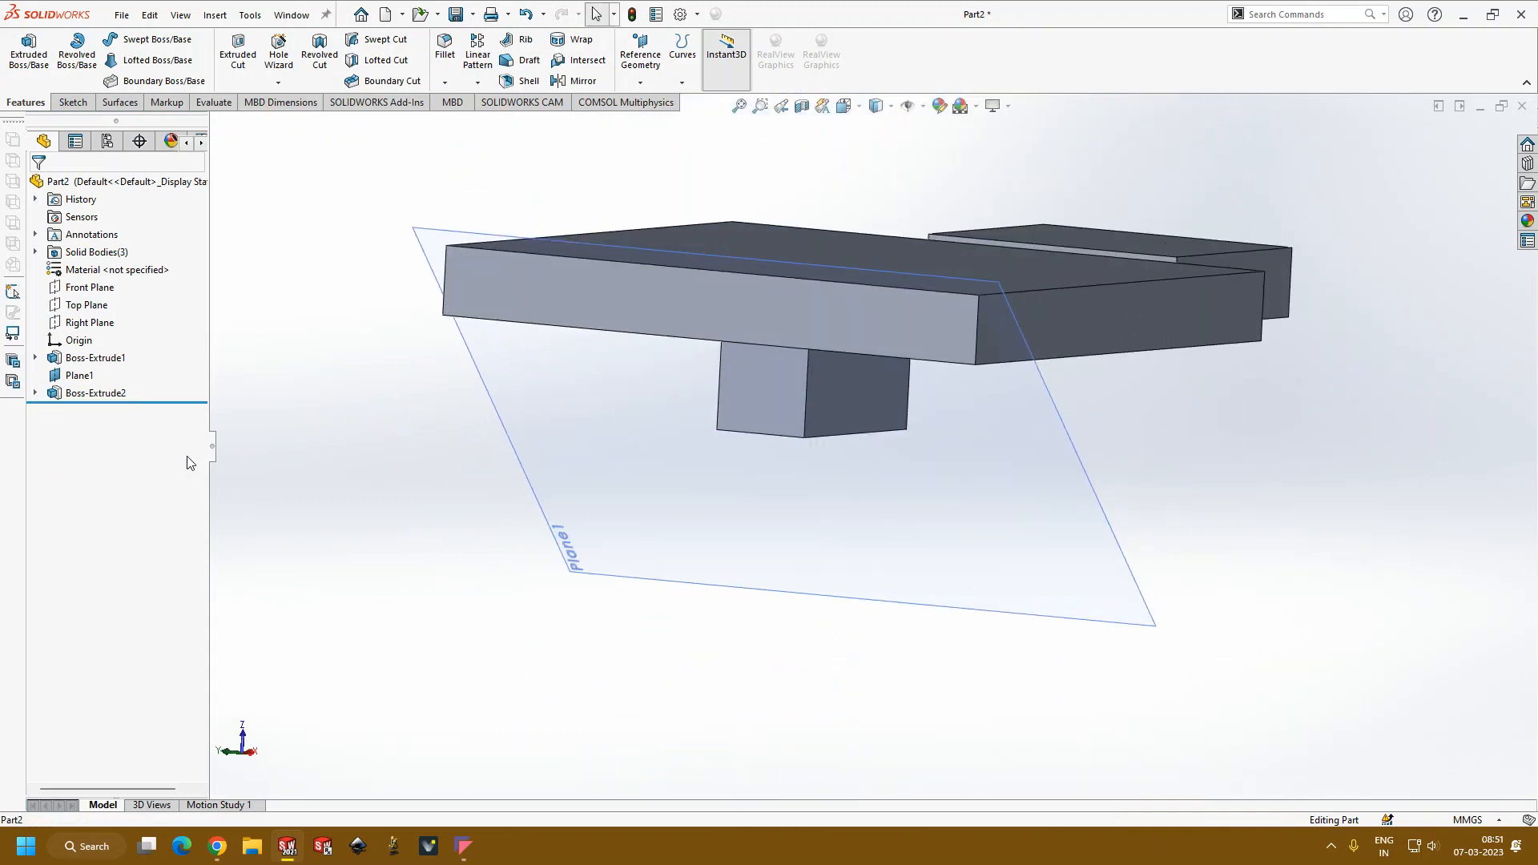
Step: Reopen the block's extrusion and examine how the offset Mid Plane preview lies relative to the sketch and the larger plate
{"action": "left_click", "coordinate": [113, 393]}
{"action": "left_click", "coordinate": [139, 346]}
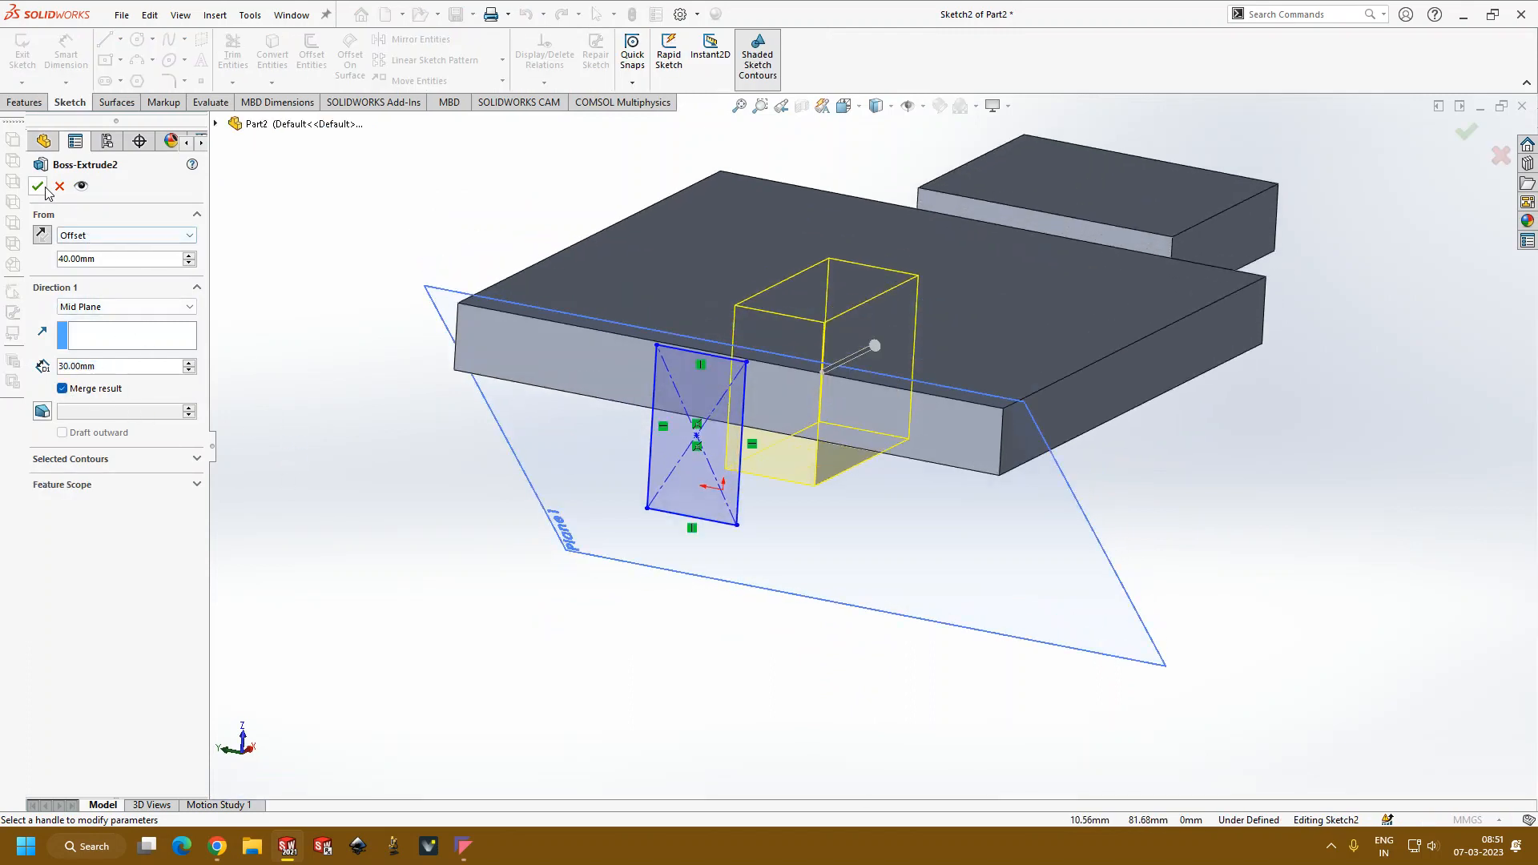
{"action": "left_click", "coordinate": [120, 307]}
{"action": "left_click", "coordinate": [279, 401]}
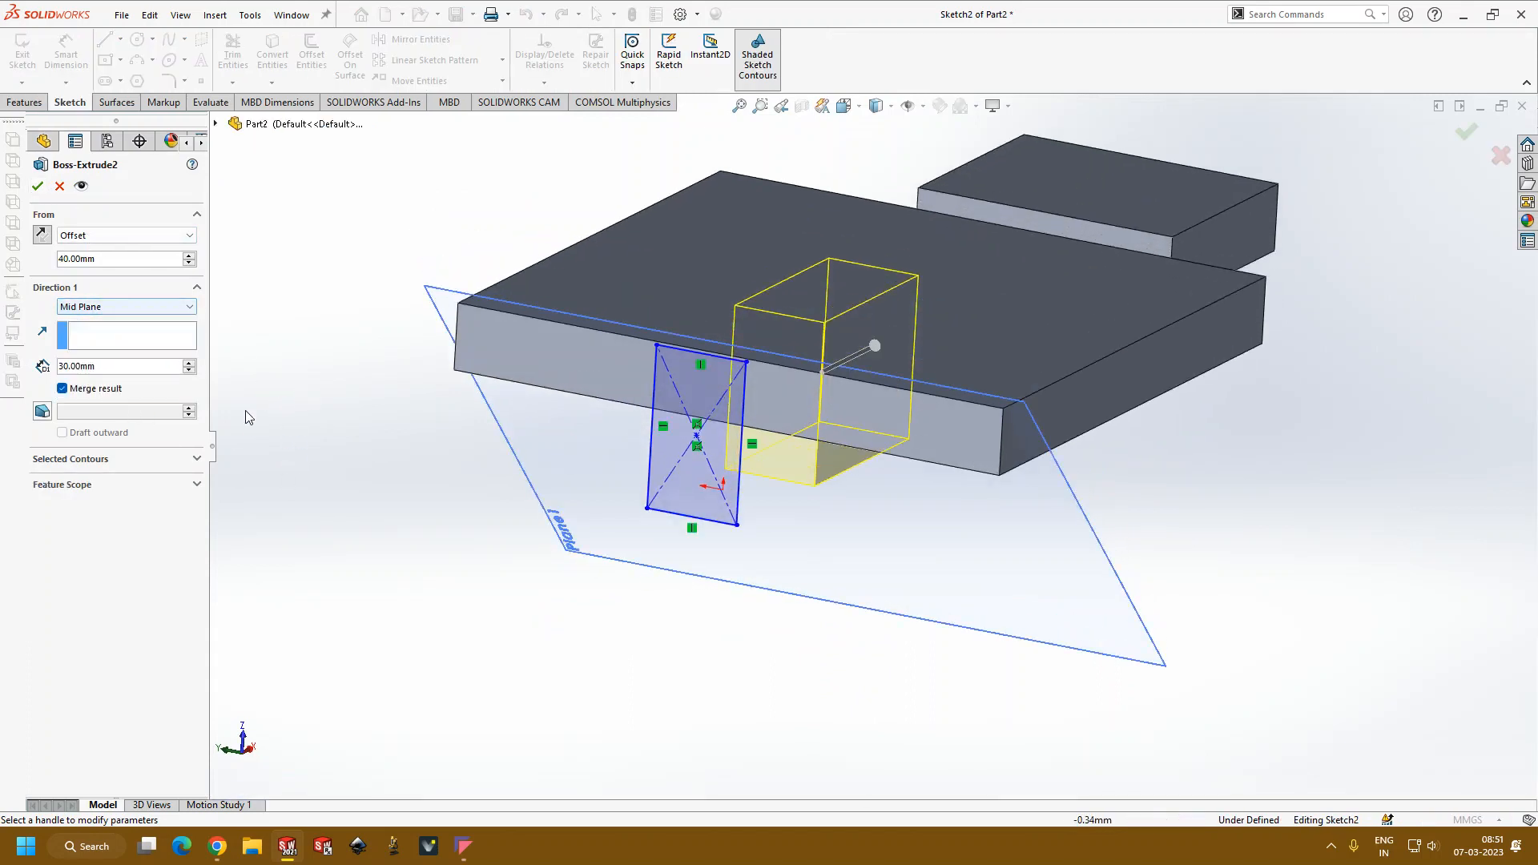
{"action": "mouse_move", "coordinate": [250, 399]}
{"action": "middle_mouse_down"}
{"action": "mouse_move", "coordinate": [998, 405]}
{"action": "mouse_move", "coordinate": [799, 395]}
{"action": "mouse_move", "coordinate": [863, 305]}
{"action": "mouse_move", "coordinate": [858, 321]}
{"action": "middle_mouse_up"}
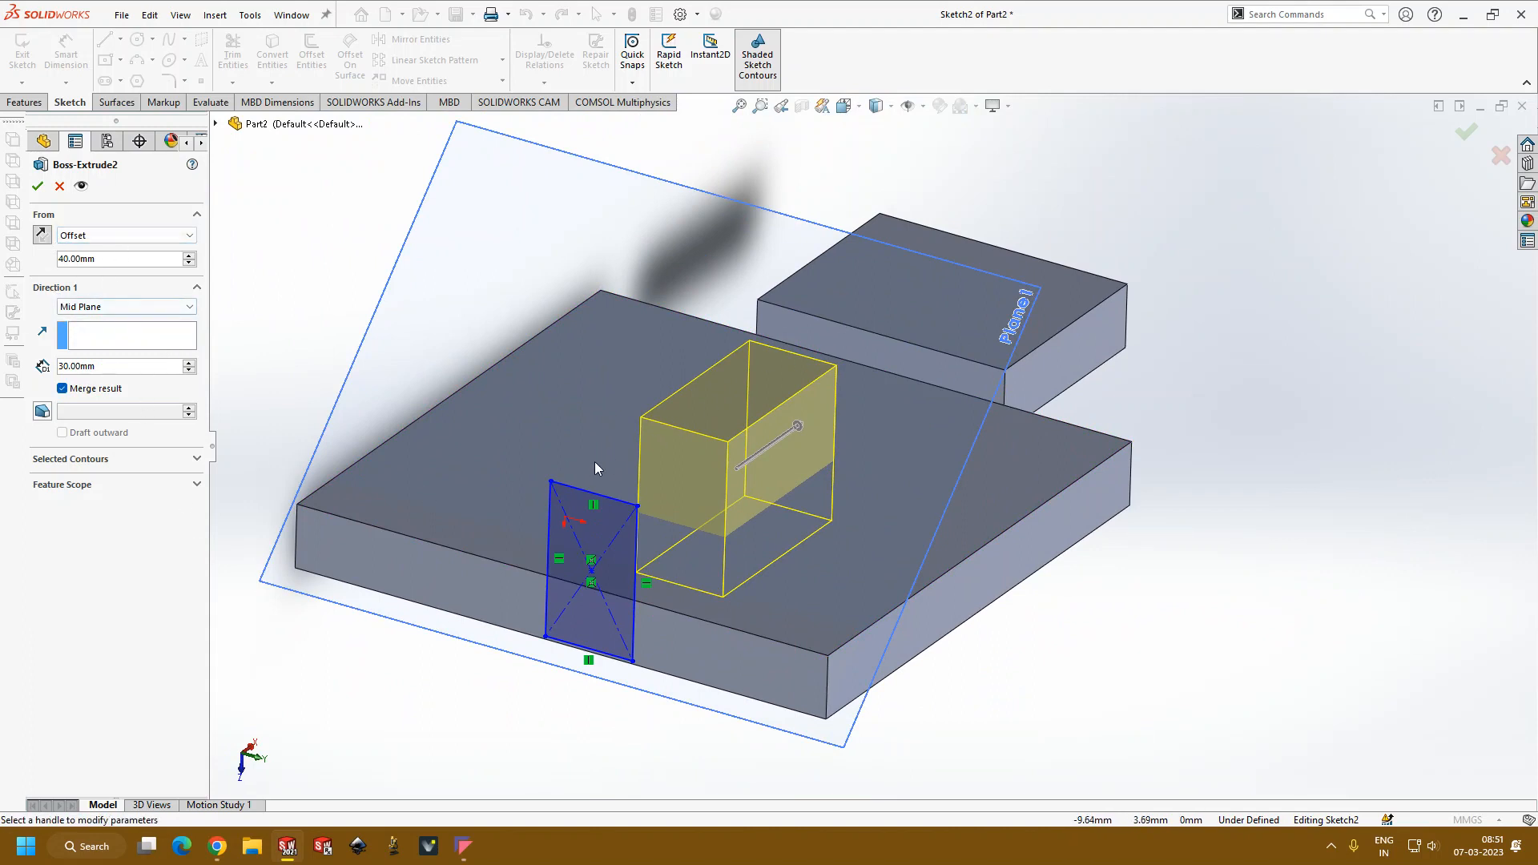
{"action": "scroll", "coordinate": [877, 445], "scroll_direction": "up", "scroll_amount": 2}
{"action": "scroll", "coordinate": [882, 410], "scroll_direction": "down", "scroll_amount": 2}
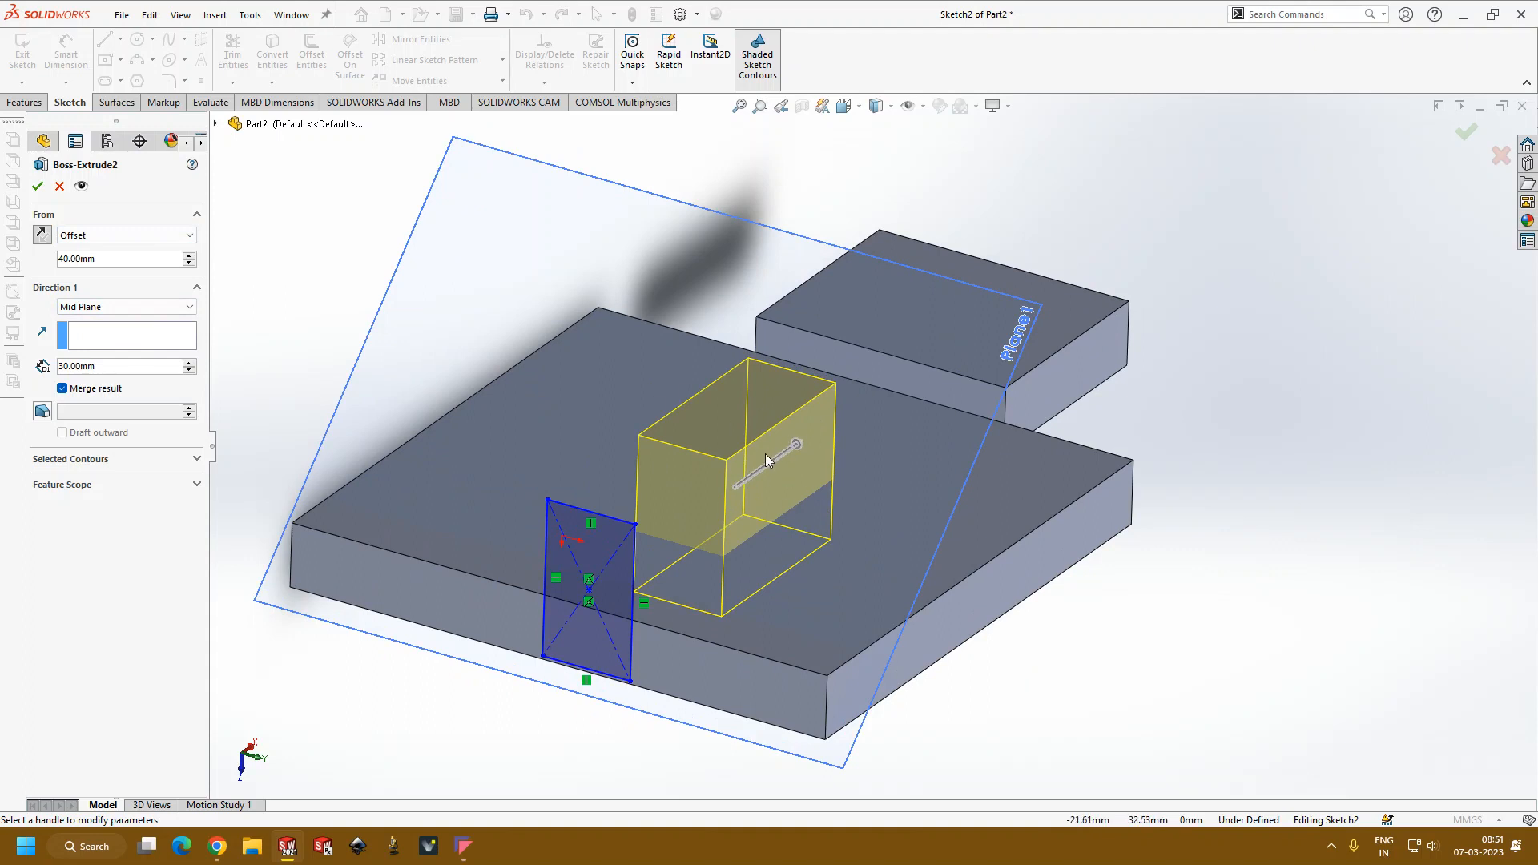
{"action": "scroll", "coordinate": [763, 462], "scroll_direction": "up", "scroll_amount": 2}
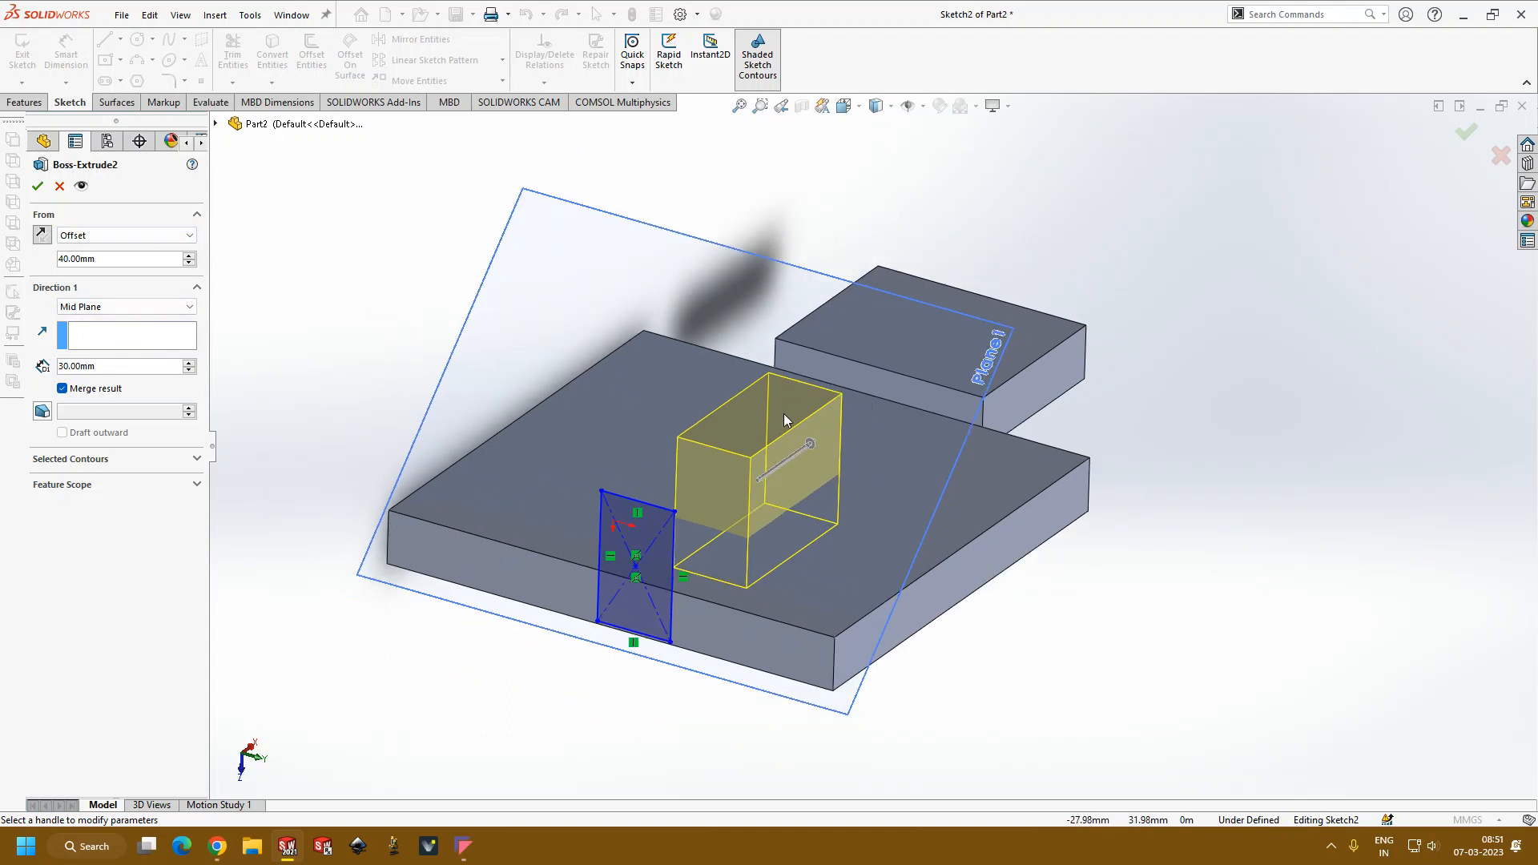
{"action": "scroll", "coordinate": [780, 421], "scroll_direction": "down", "scroll_amount": 3}
{"action": "scroll", "coordinate": [789, 473], "scroll_direction": "up", "scroll_amount": 1}
{"action": "scroll", "coordinate": [776, 554], "scroll_direction": "up", "scroll_amount": 2}
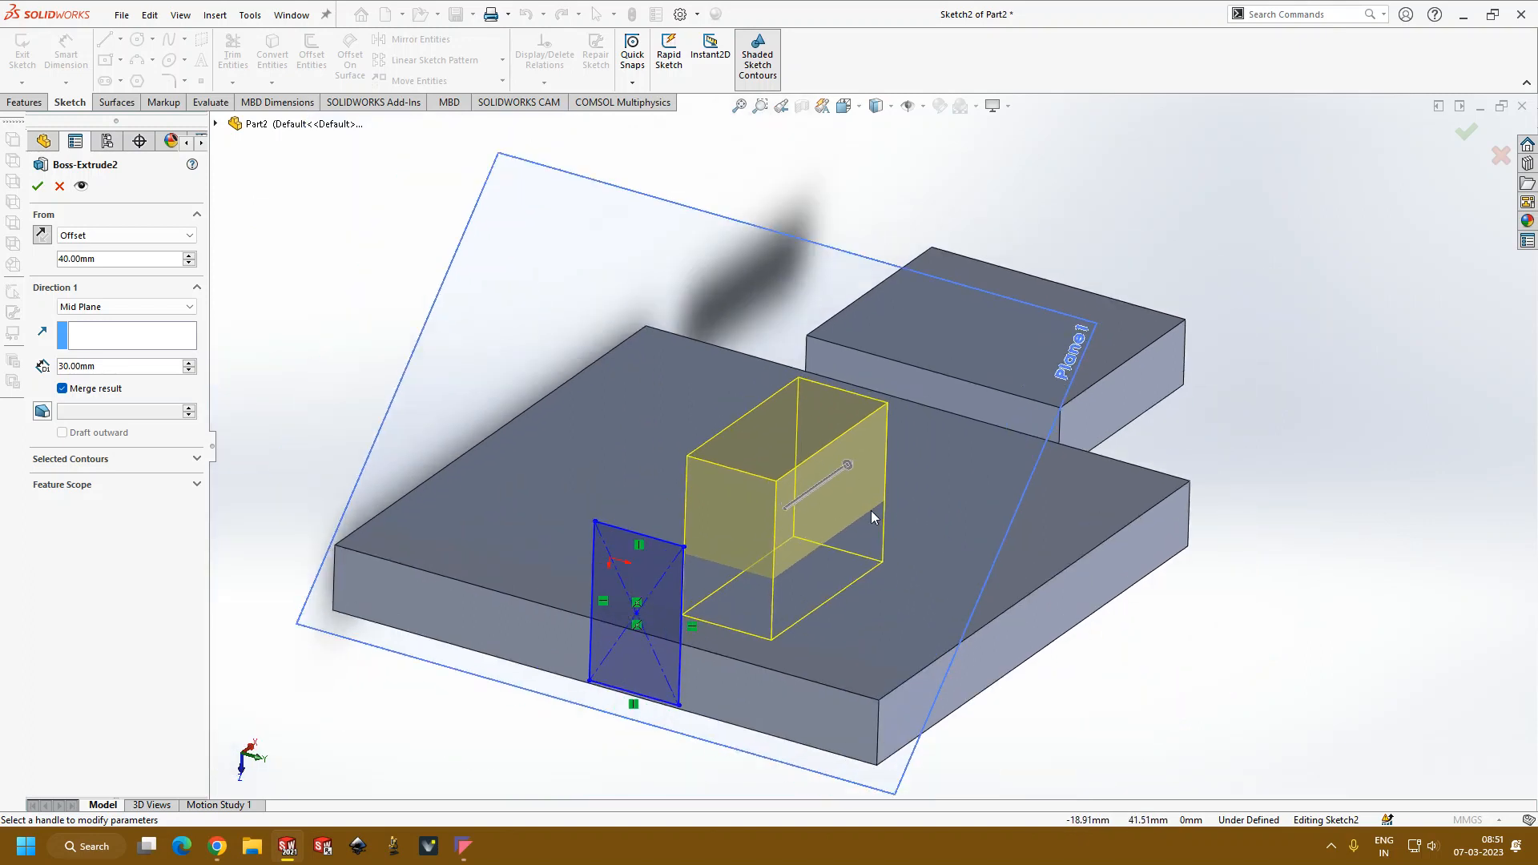
{"action": "scroll", "coordinate": [871, 511], "scroll_direction": "down", "scroll_amount": 2}
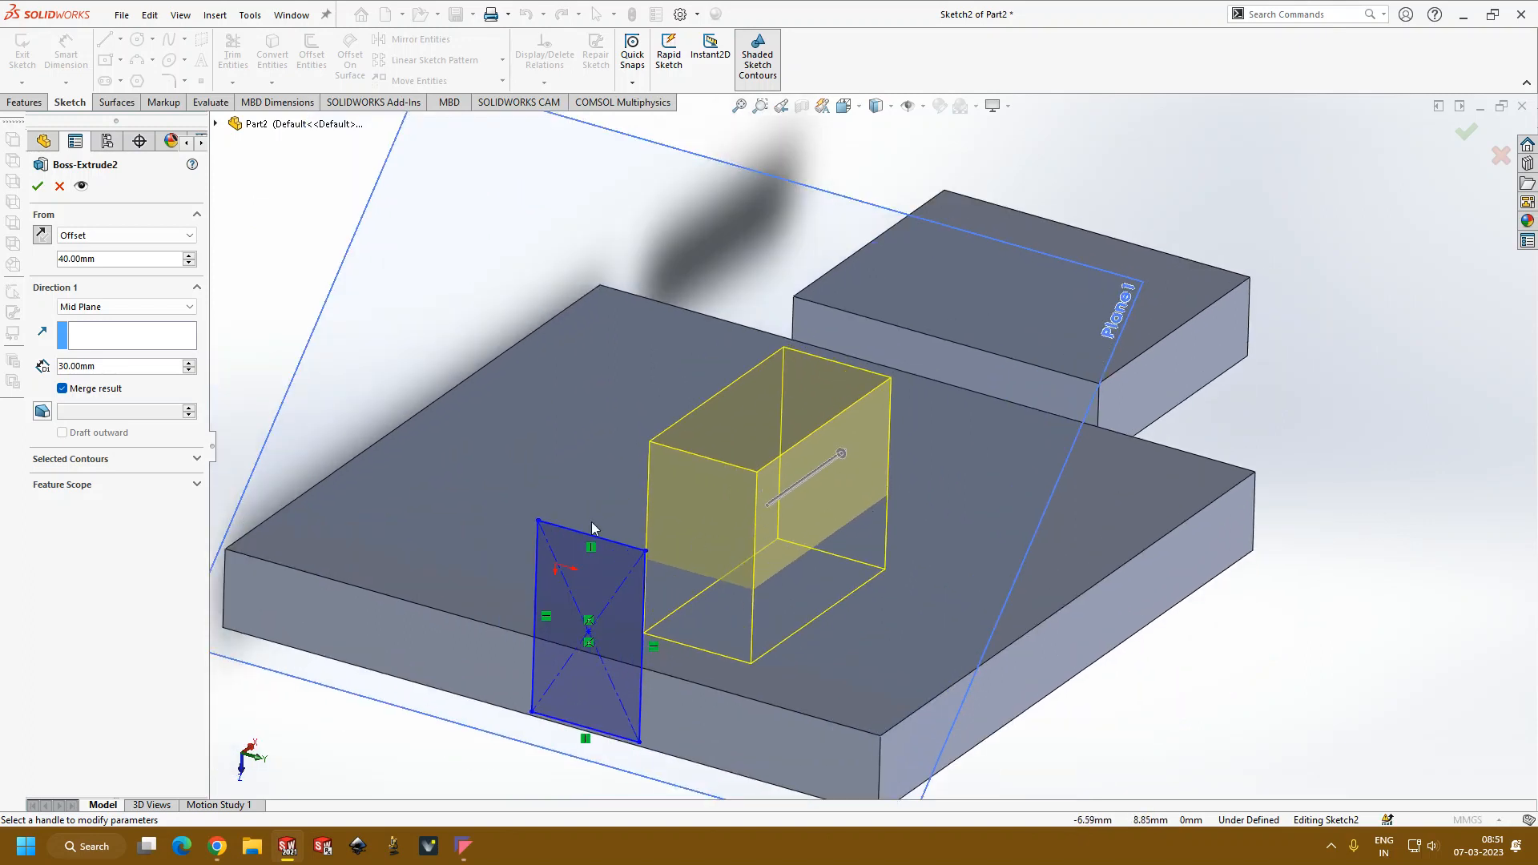
Step: Turn on draft for the block's extrusion and increase the draft angle to 12 degrees
{"action": "left_click", "coordinate": [42, 412]}
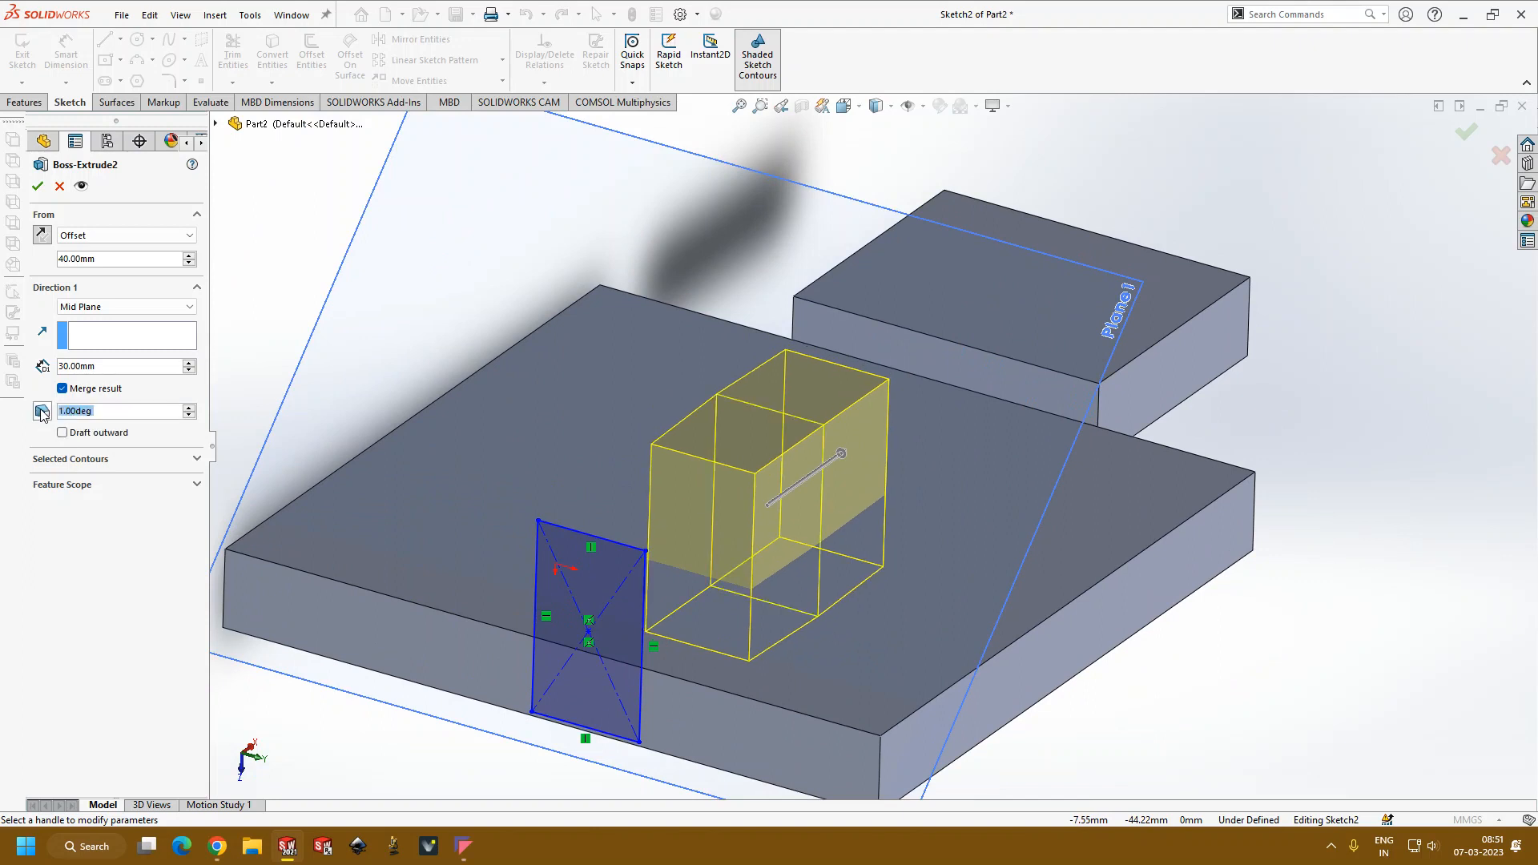
{"action": "left_click", "coordinate": [189, 408]}
{"action": "left_click", "coordinate": [189, 408]}
{"action": "left_click", "coordinate": [189, 408]}
{"action": "left_click", "coordinate": [189, 408]}
{"action": "left_click", "coordinate": [189, 408]}
{"action": "left_click", "coordinate": [189, 407]}
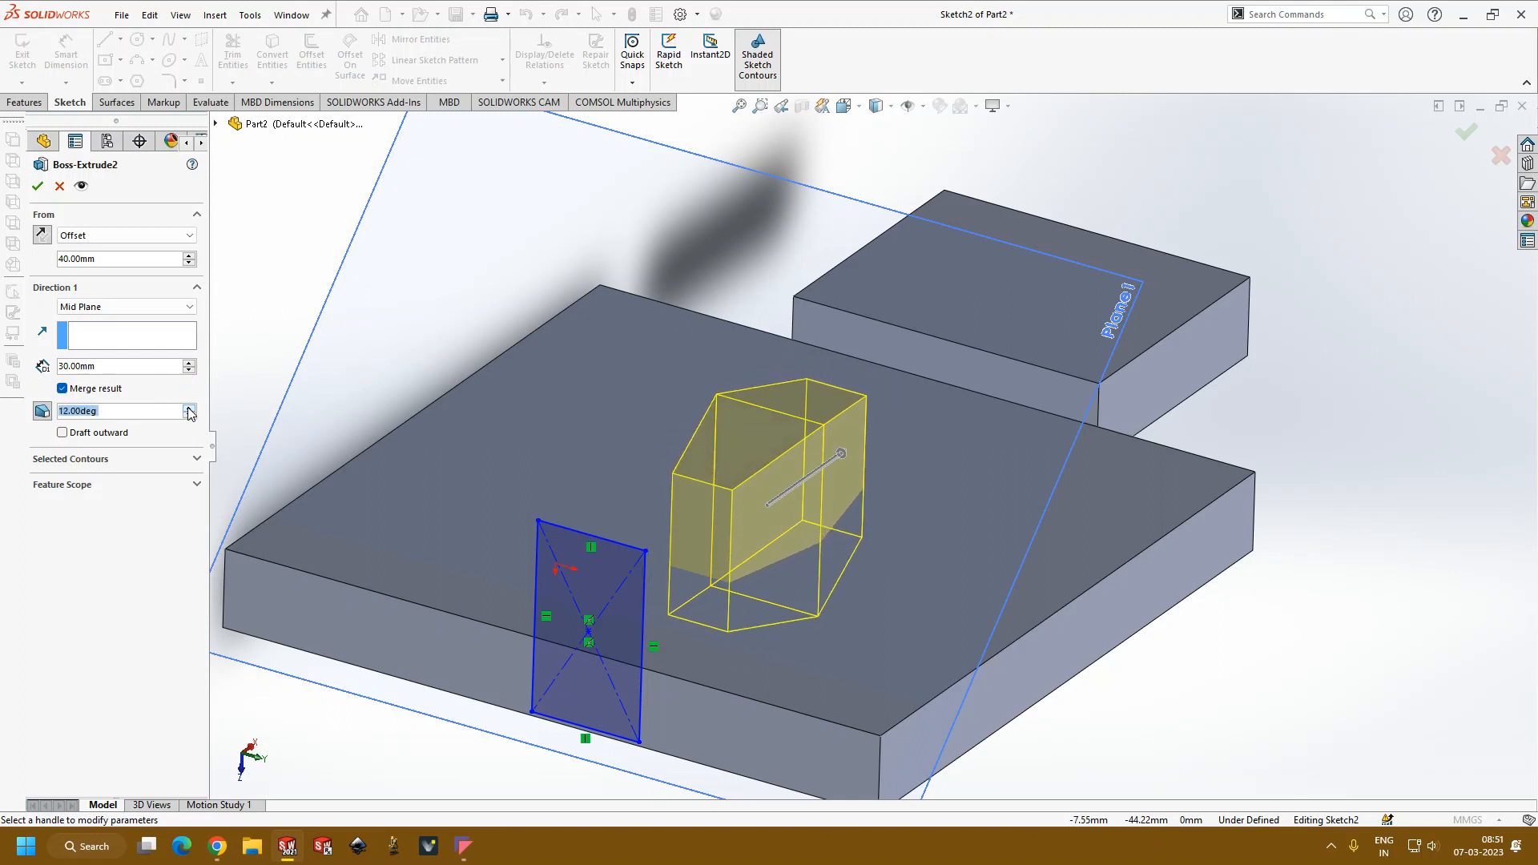
Step: Accept the drafted extrusion of the block and examine its tapered sides above the larger plate
{"action": "left_click", "coordinate": [37, 186]}
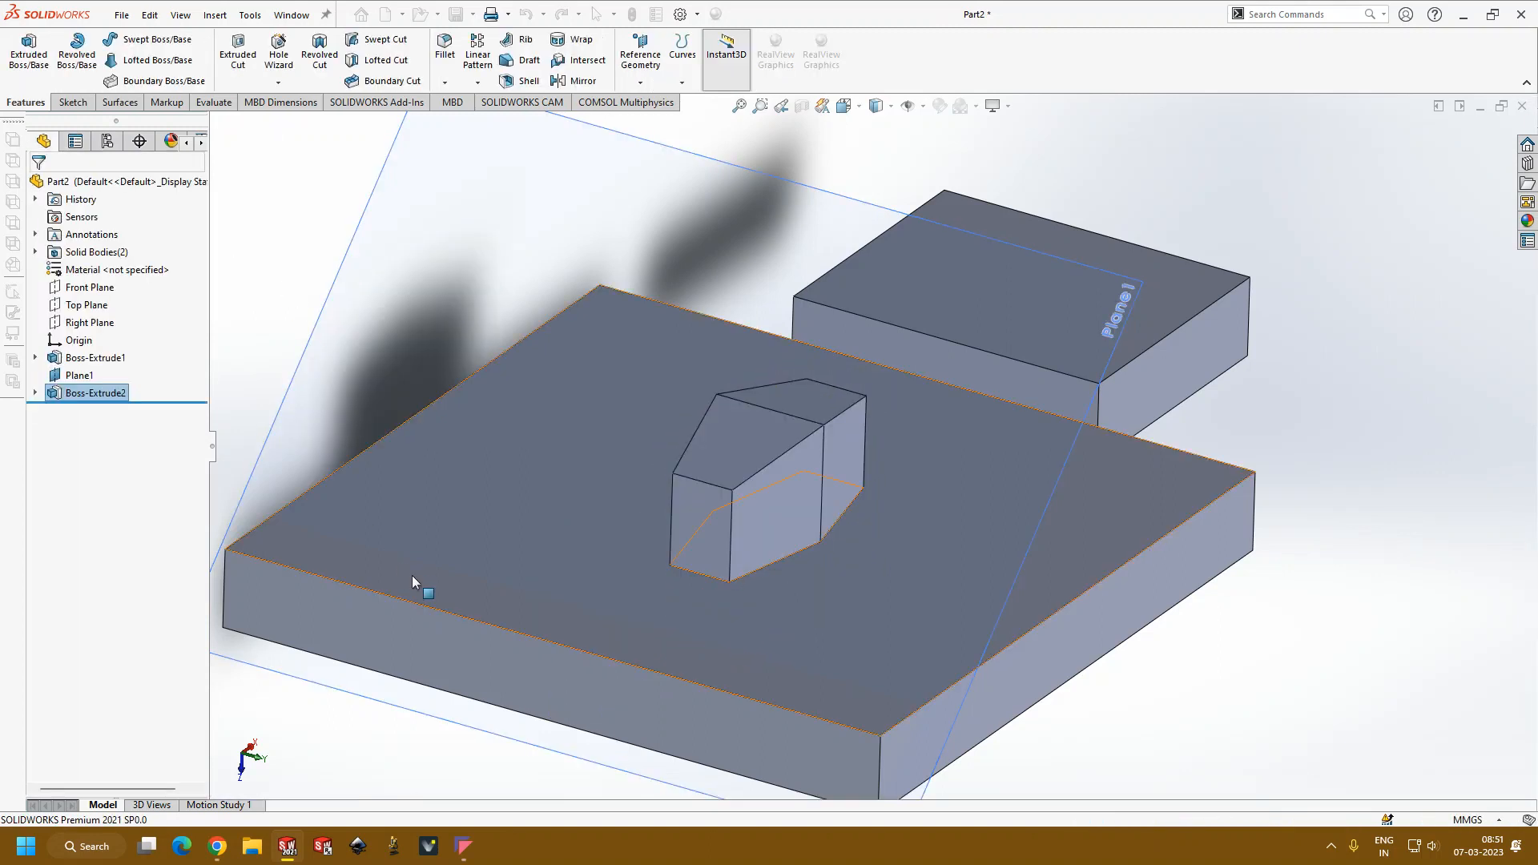
{"action": "scroll", "coordinate": [808, 491], "scroll_direction": "up", "scroll_amount": 3}
{"action": "middle_click_drag", "start_coordinate": [808, 490], "coordinate": [1003, 617]}
{"action": "left_click", "coordinate": [1092, 697]}
Step: Hide Plane1 and turn off shadows in shaded mode
{"action": "left_click", "coordinate": [64, 375]}
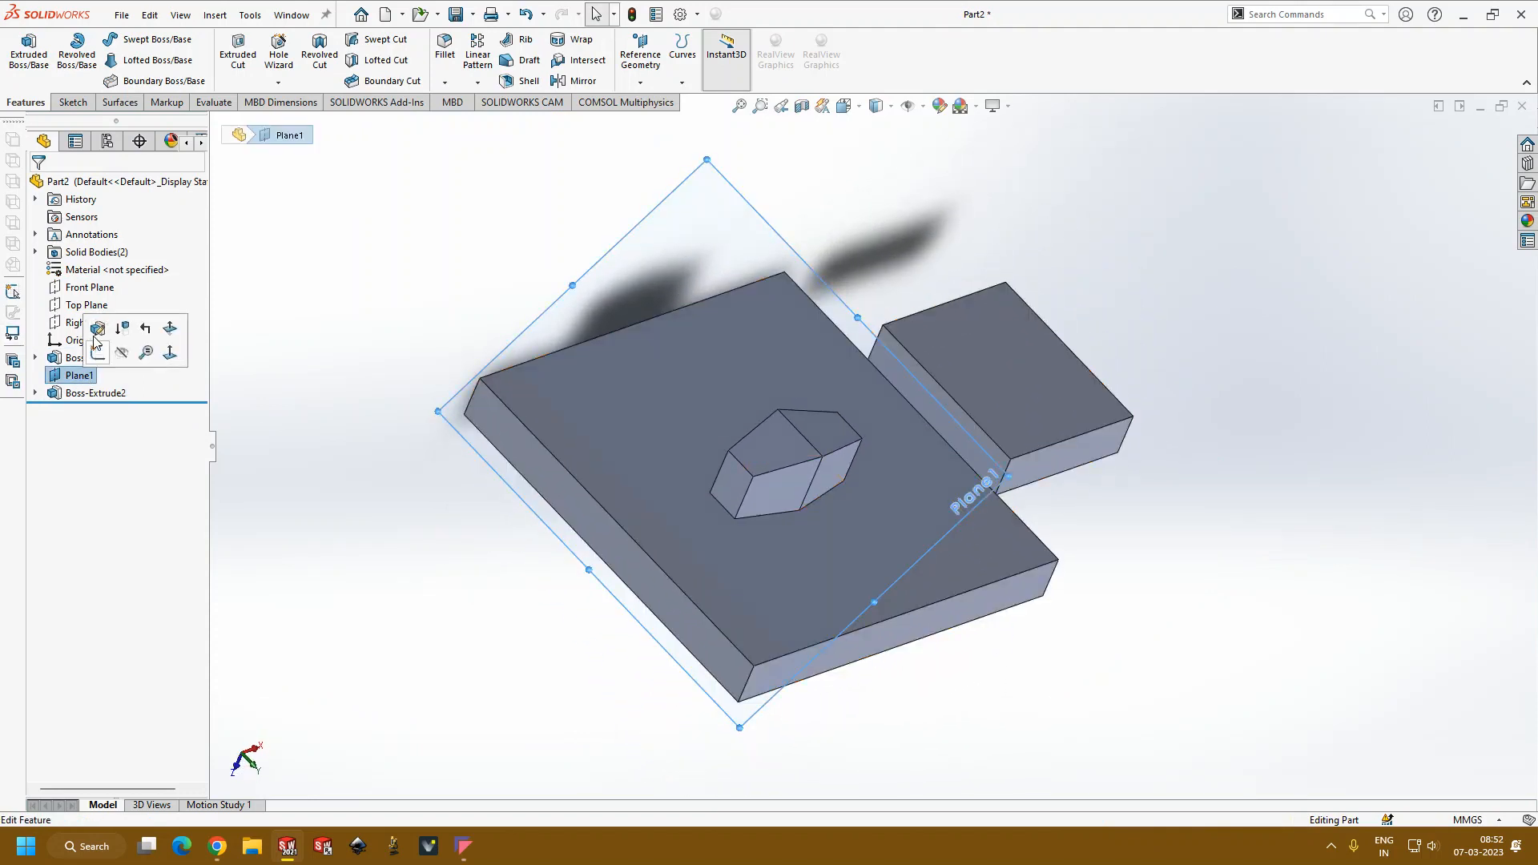
{"action": "left_click", "coordinate": [128, 358]}
{"action": "middle_click_drag", "start_coordinate": [312, 467], "coordinate": [805, 420]}
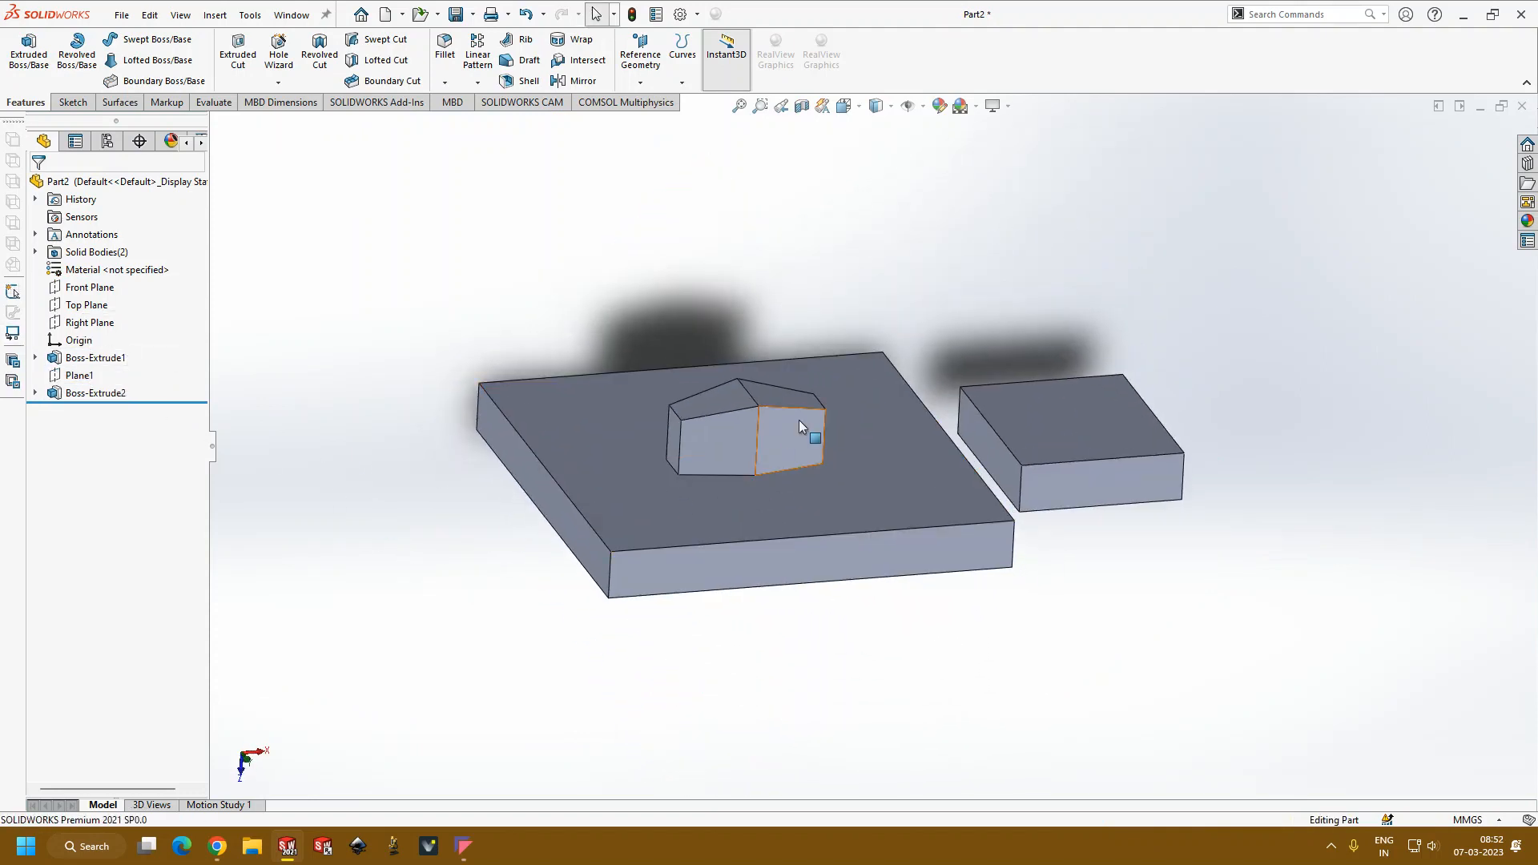
{"action": "left_click", "coordinate": [1010, 111]}
{"action": "left_click", "coordinate": [1031, 126]}
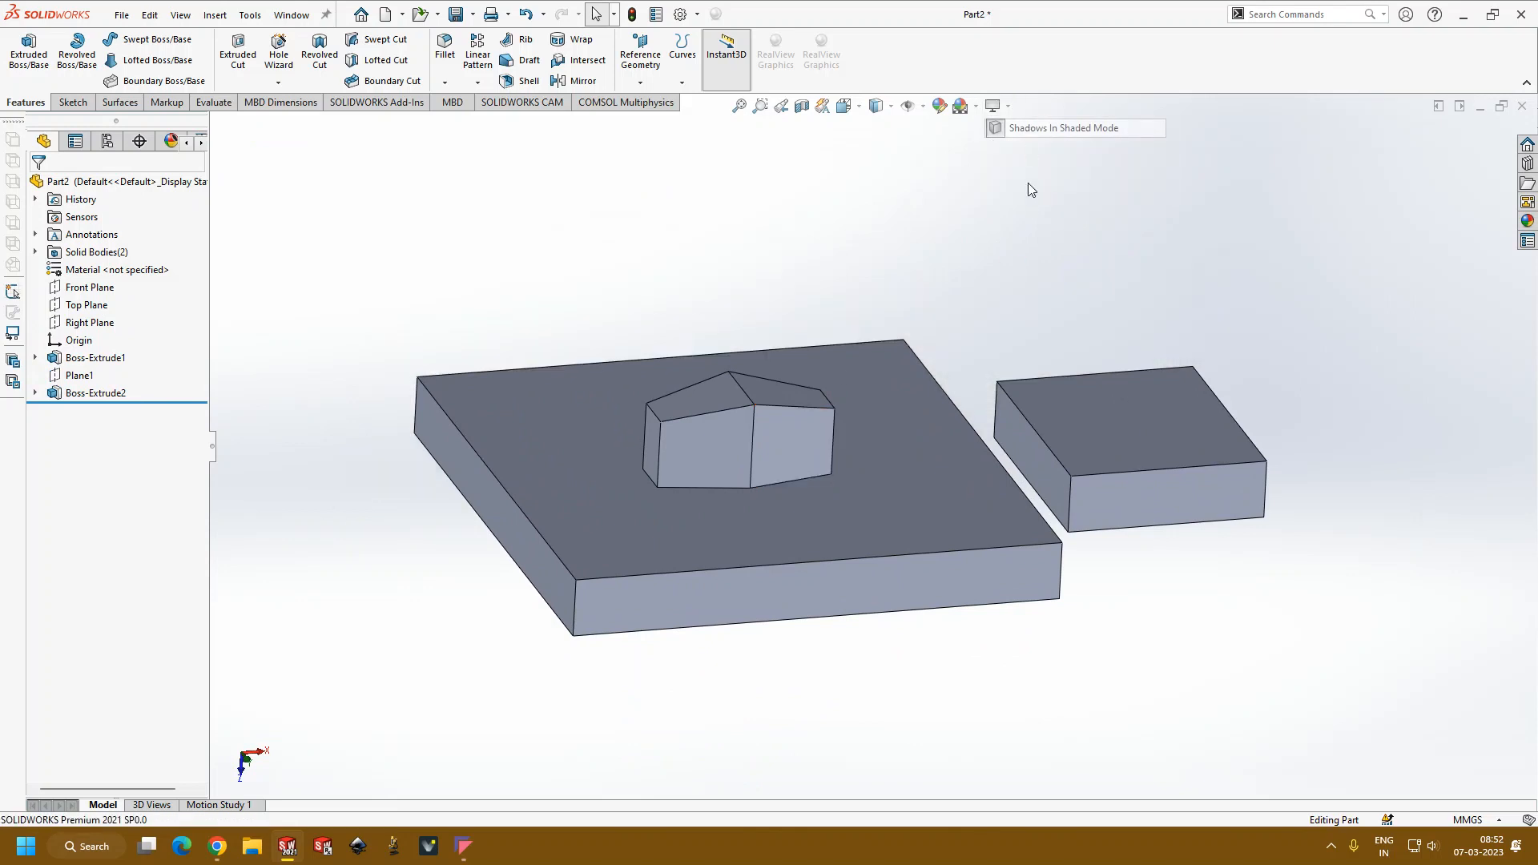
Step: Reopen the block's extrusion, make its draft outward, and accept the change
{"action": "scroll", "coordinate": [713, 474], "scroll_direction": "down", "scroll_amount": 5}
{"action": "middle_click_drag", "start_coordinate": [713, 474], "coordinate": [645, 377]}
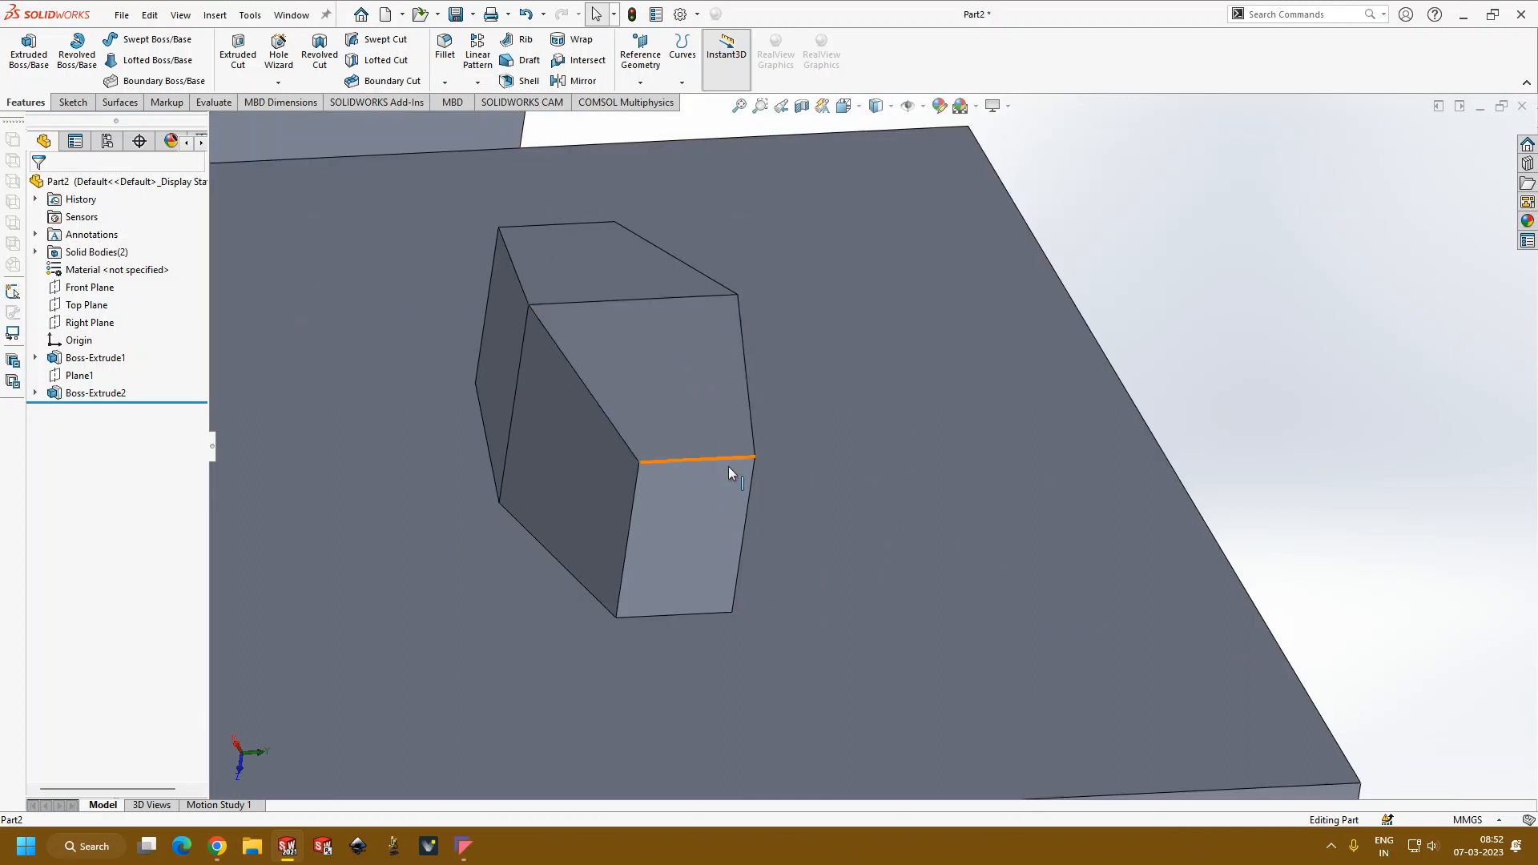
{"action": "left_click", "coordinate": [122, 394]}
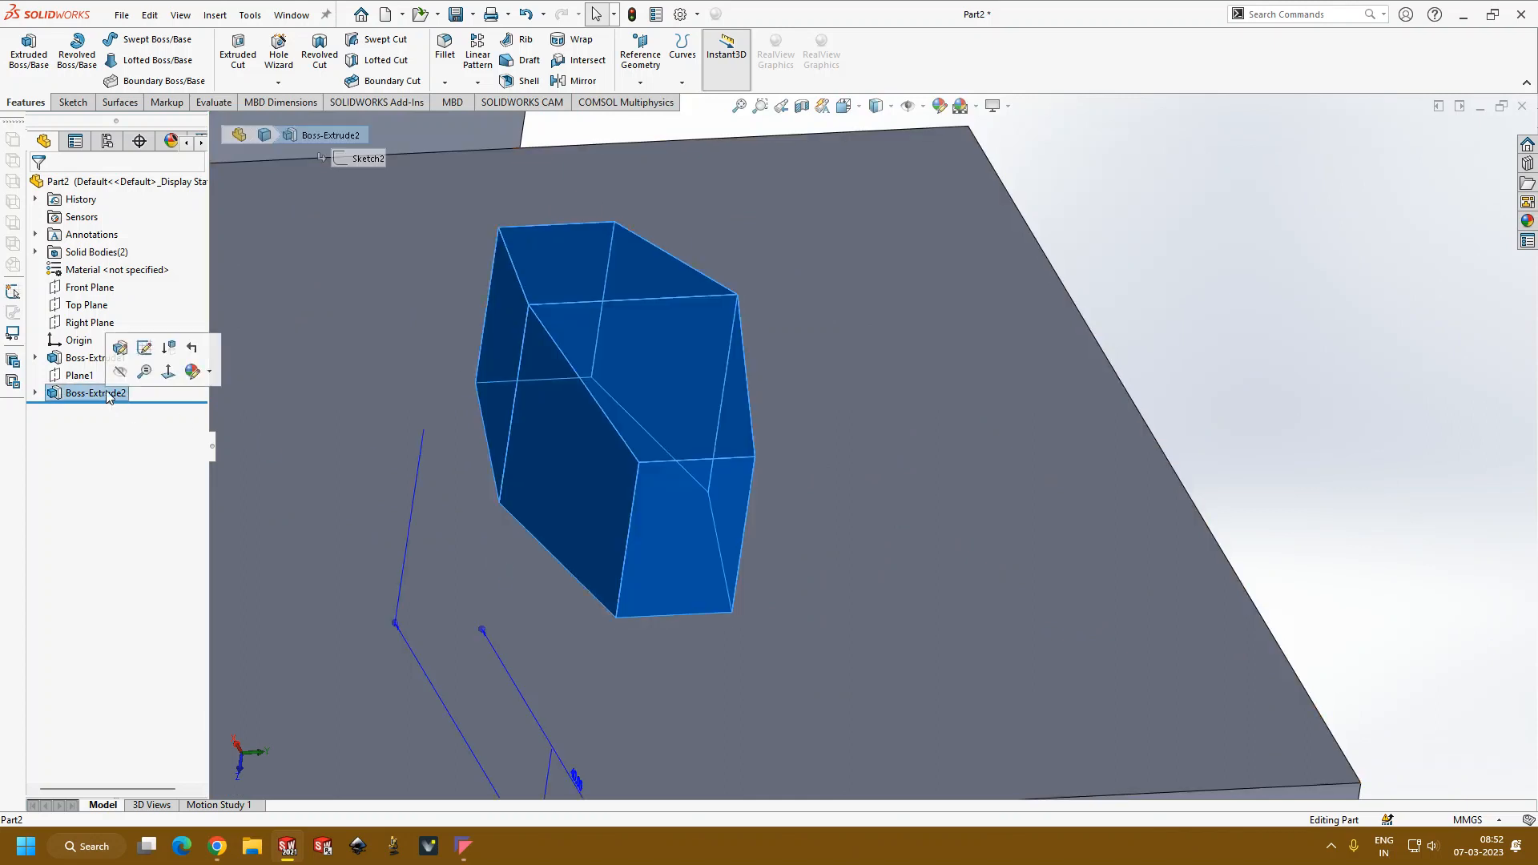
{"action": "left_click", "coordinate": [128, 346]}
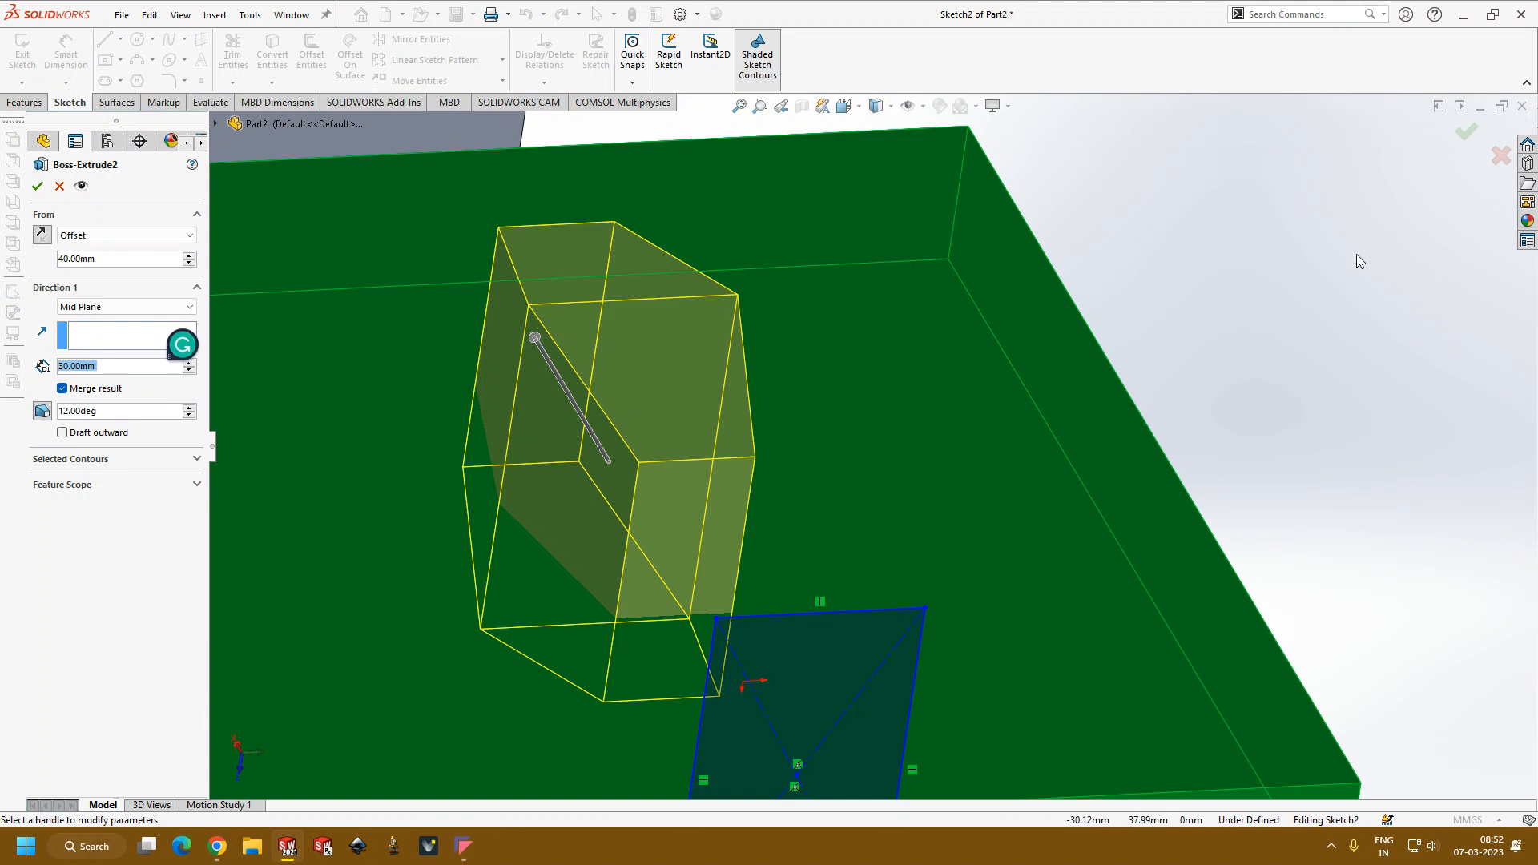
{"action": "left_click", "coordinate": [63, 433]}
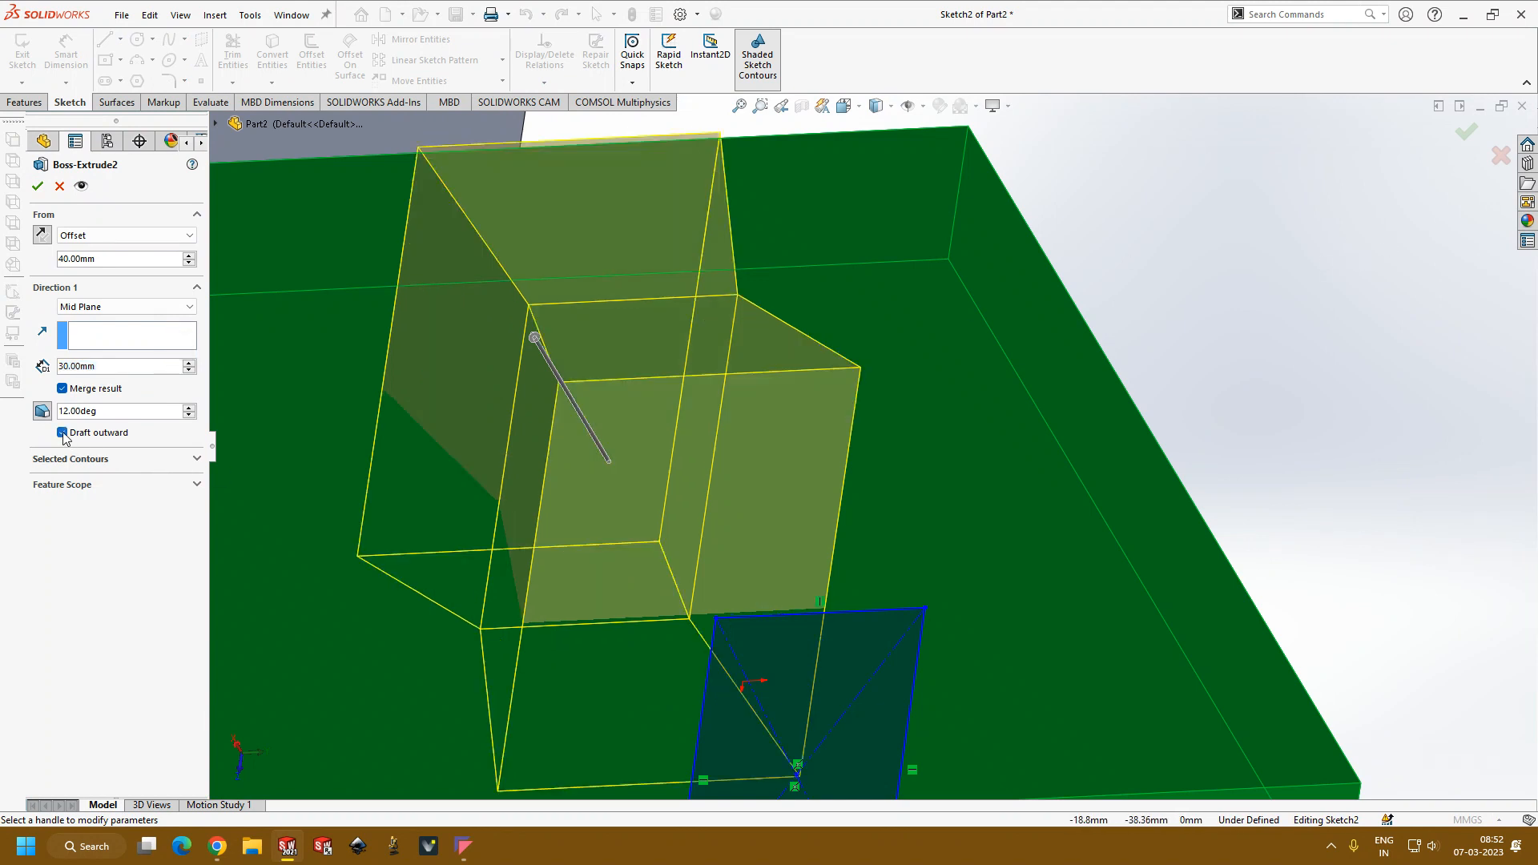
{"action": "left_click", "coordinate": [38, 186]}
Step: Review the Selected Contours and Feature Scope options of the block's extrusion, and accept its existing settings
{"action": "middle_click_drag", "start_coordinate": [1159, 427], "coordinate": [639, 423]}
{"action": "scroll", "coordinate": [700, 446], "scroll_direction": "down", "scroll_amount": 3}
{"action": "scroll", "coordinate": [701, 445], "scroll_direction": "up", "scroll_amount": 2}
{"action": "middle_click_drag", "start_coordinate": [756, 454], "coordinate": [817, 646]}
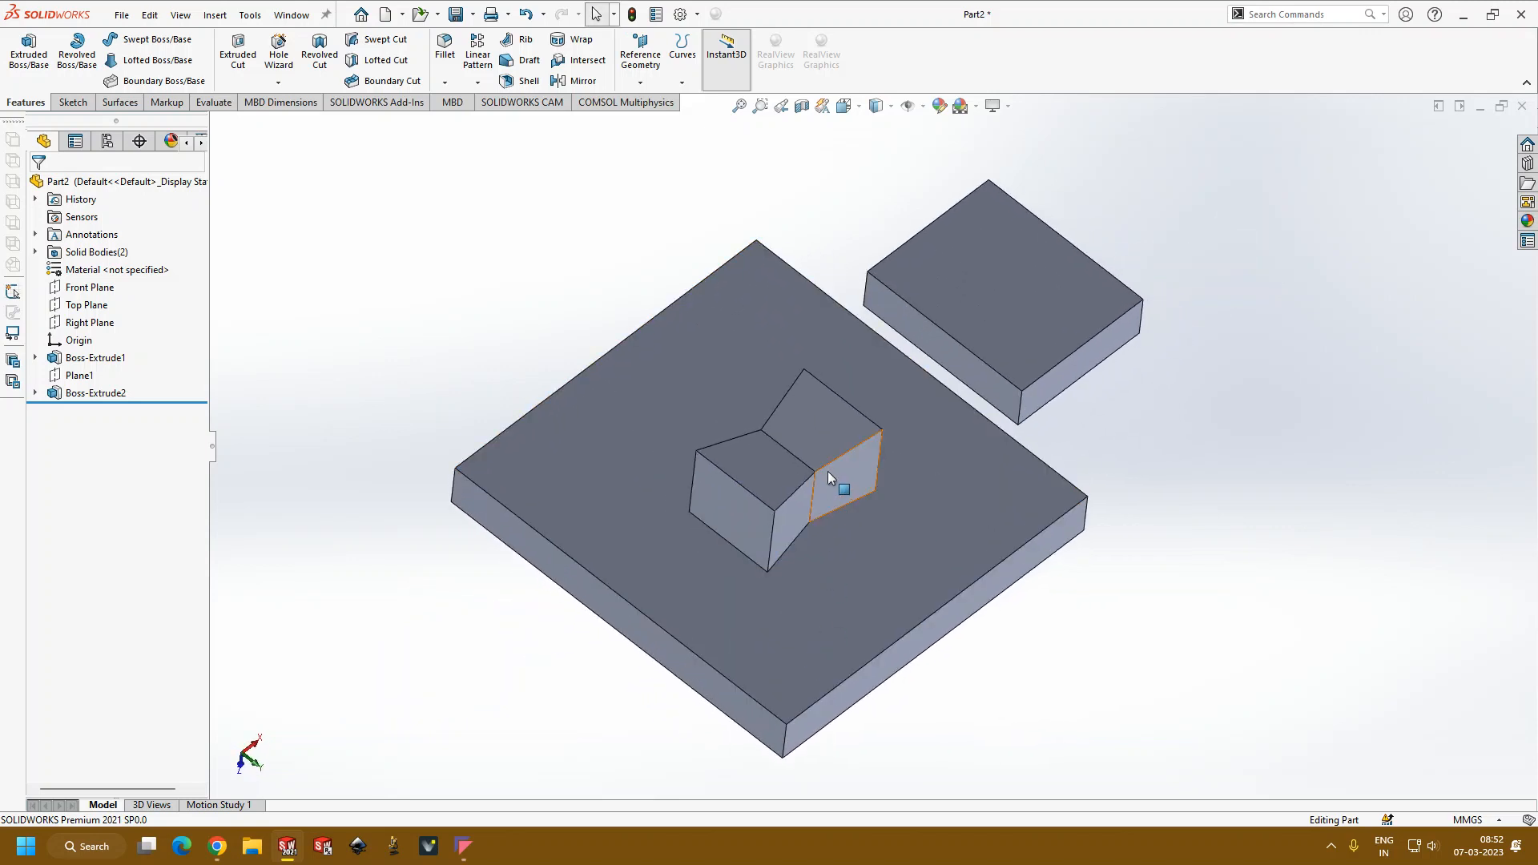
{"action": "scroll", "coordinate": [829, 471], "scroll_direction": "down", "scroll_amount": 3}
{"action": "left_click", "coordinate": [96, 393]}
{"action": "left_click", "coordinate": [89, 344]}
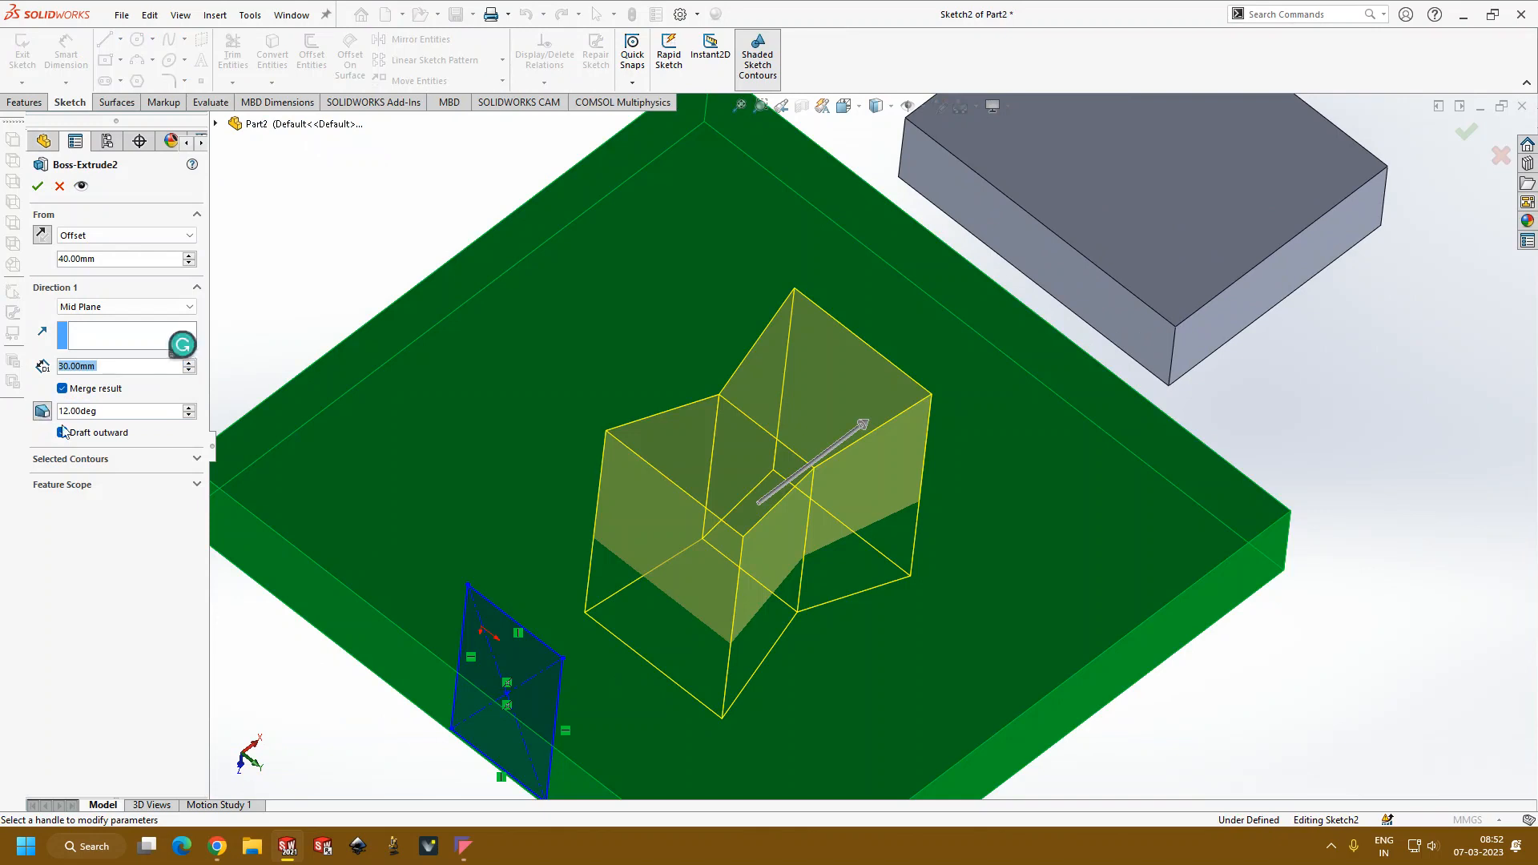
{"action": "left_click", "coordinate": [93, 460]}
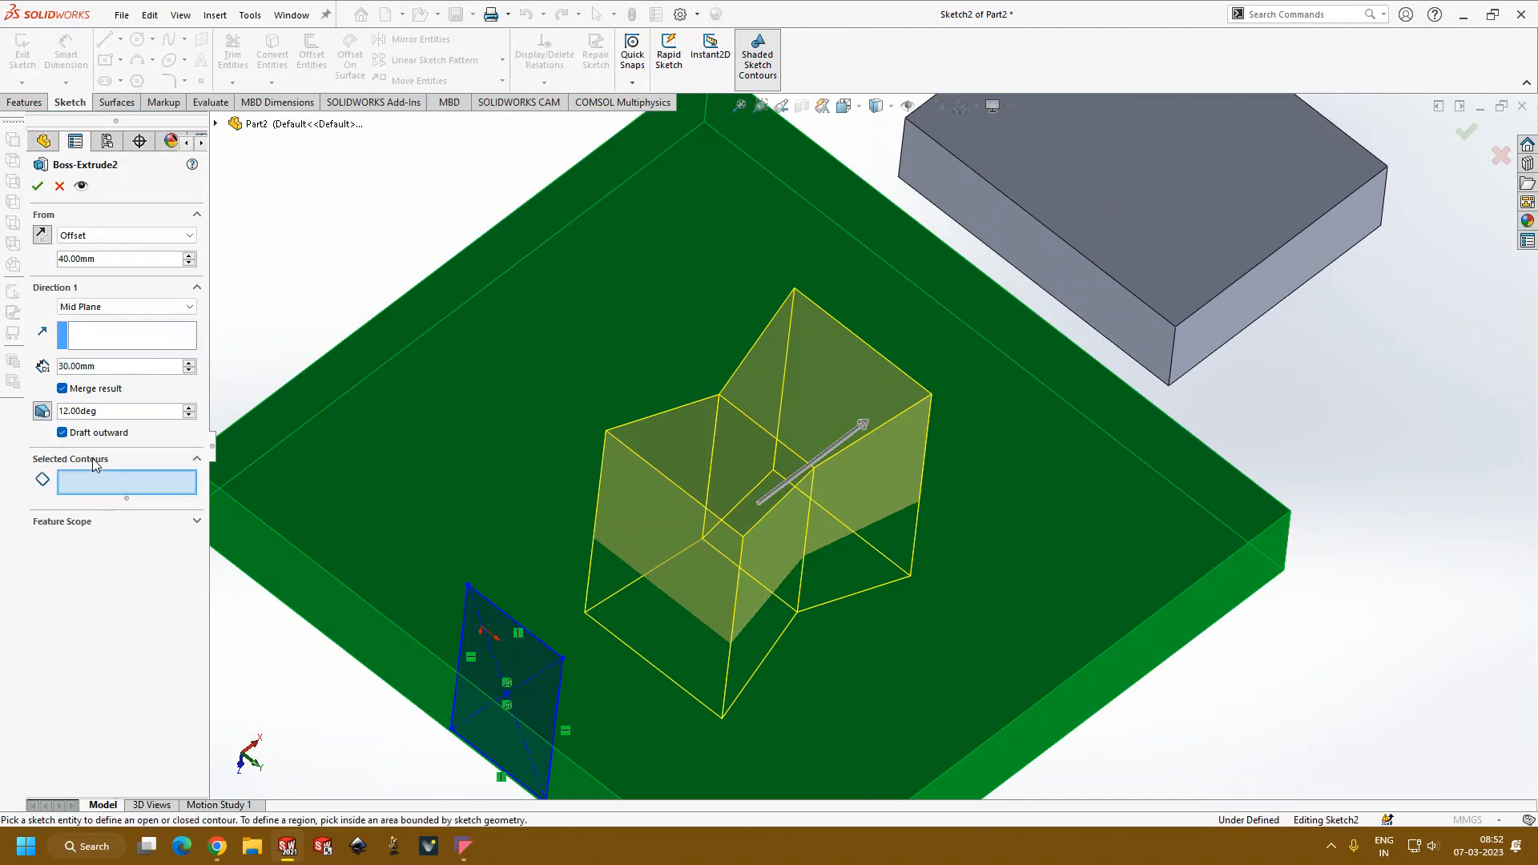
{"action": "key", "text": "f"}
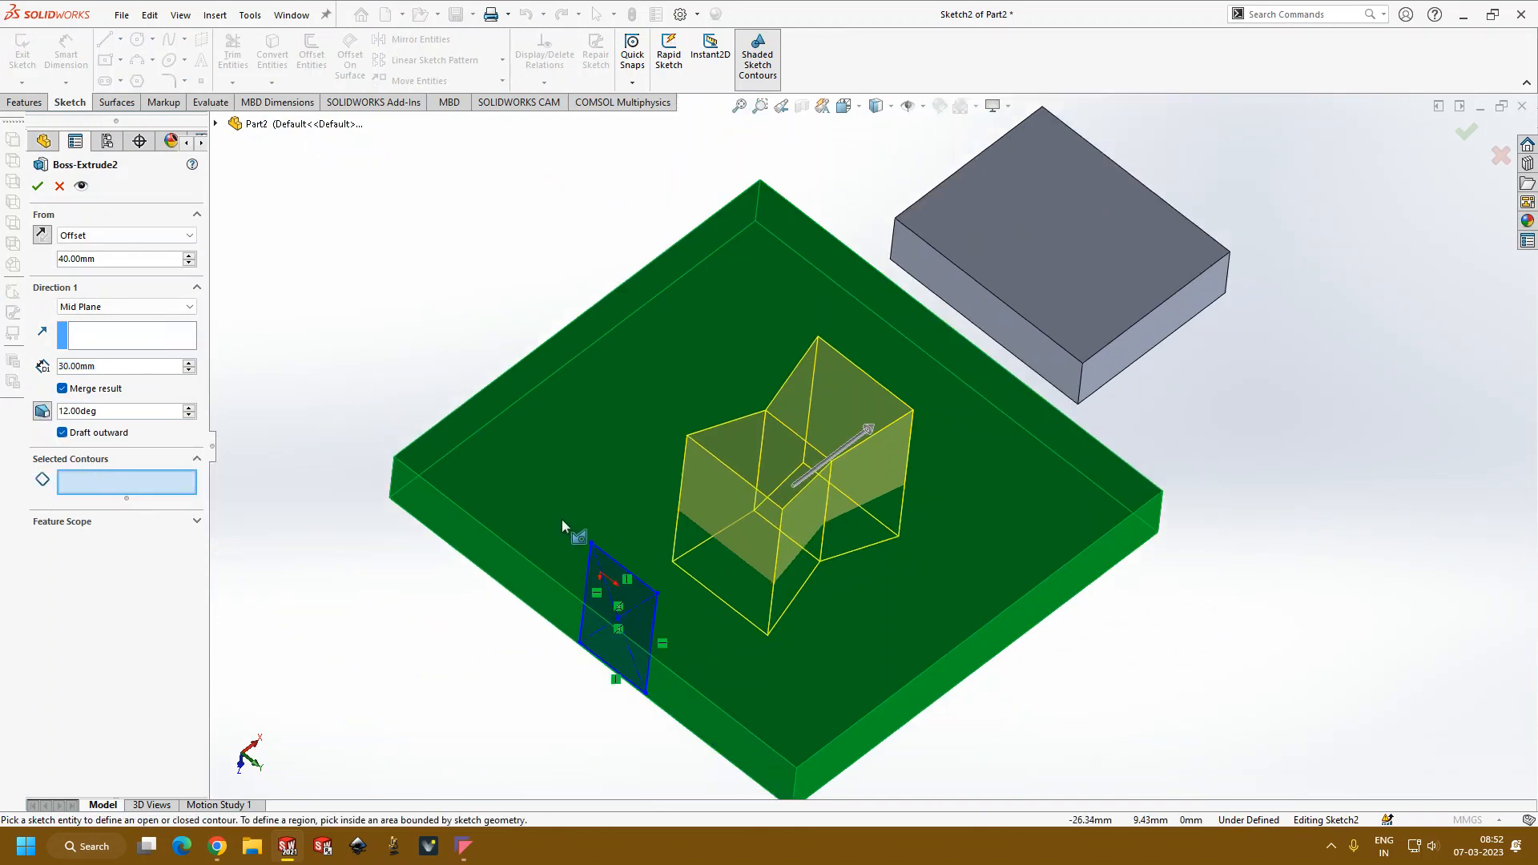
{"action": "left_click", "coordinate": [98, 521]}
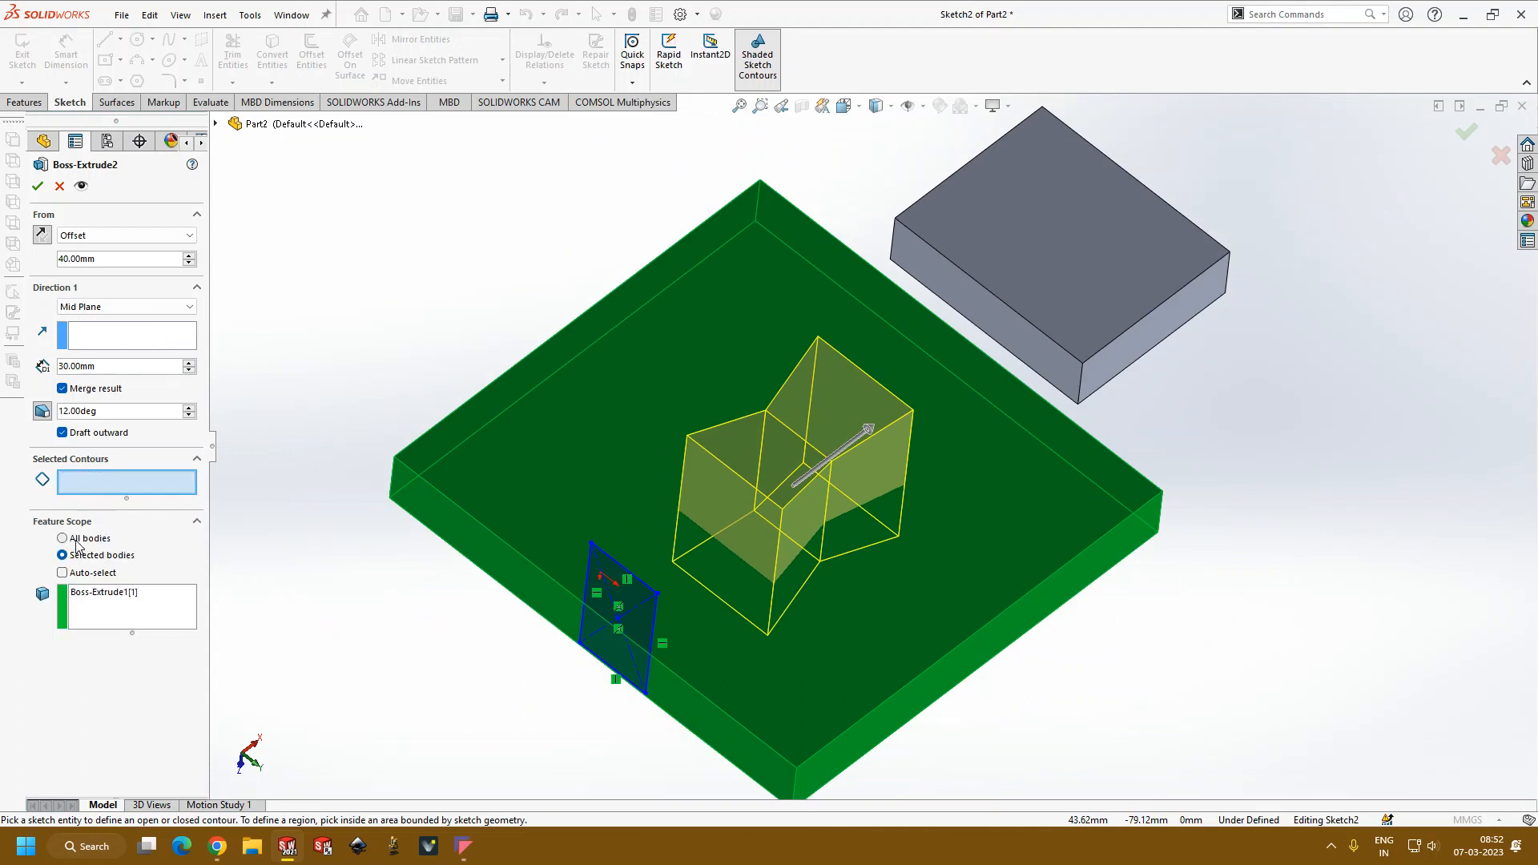
{"action": "left_click", "coordinate": [38, 186]}
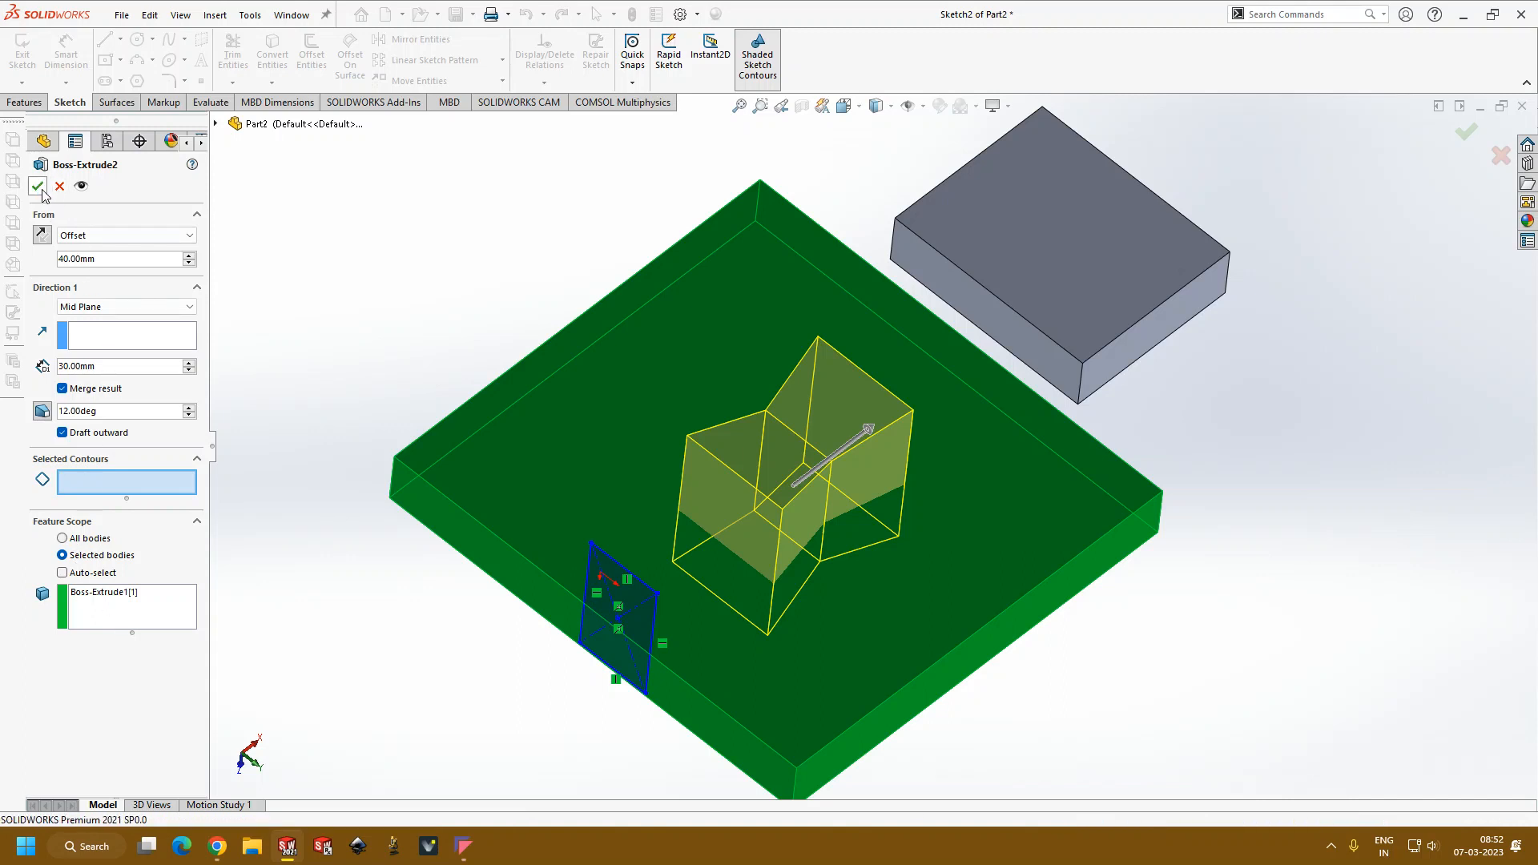
Step: Examine the outward-drafted block on the larger plate from several angles, including the plate's underside
{"action": "middle_click_drag", "start_coordinate": [371, 298], "coordinate": [443, 359]}
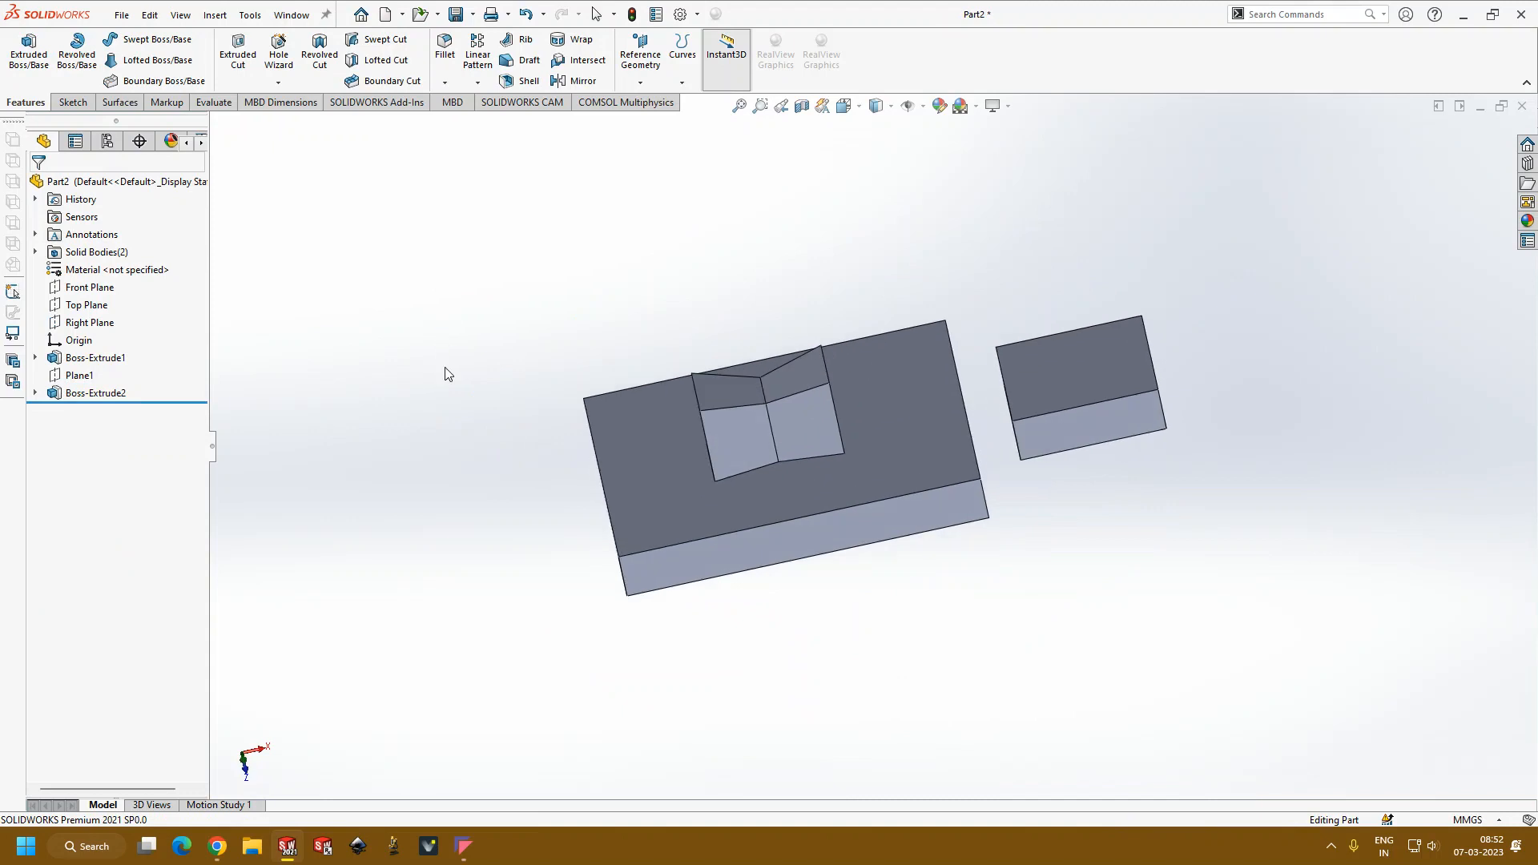
{"action": "scroll", "coordinate": [1250, 406], "scroll_direction": "down", "scroll_amount": 2}
{"action": "scroll", "coordinate": [1058, 437], "scroll_direction": "up", "scroll_amount": 3}
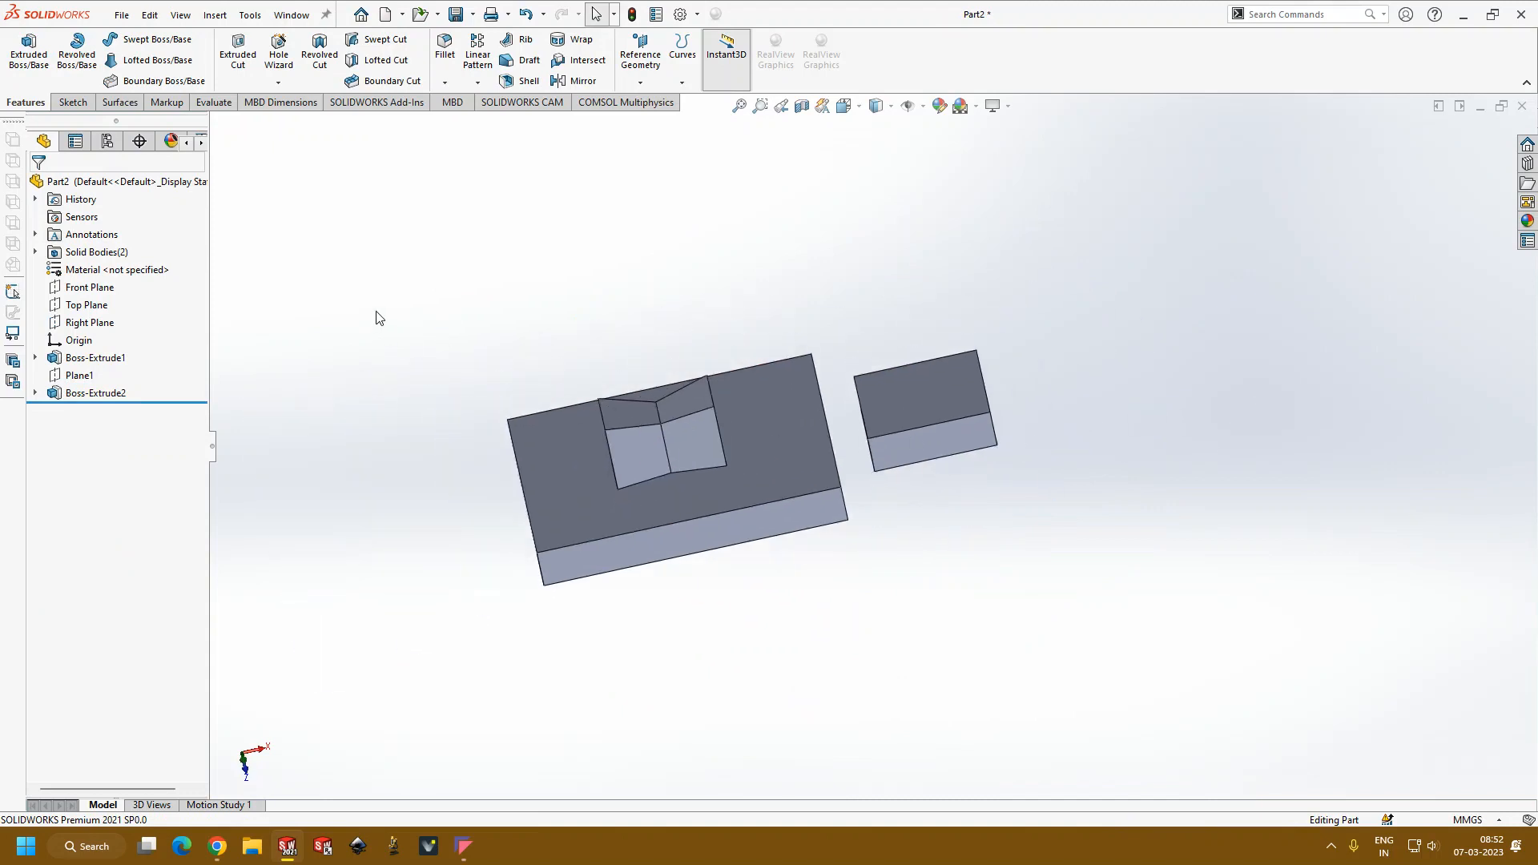
{"action": "middle_click_drag", "start_coordinate": [815, 421], "coordinate": [851, 521]}
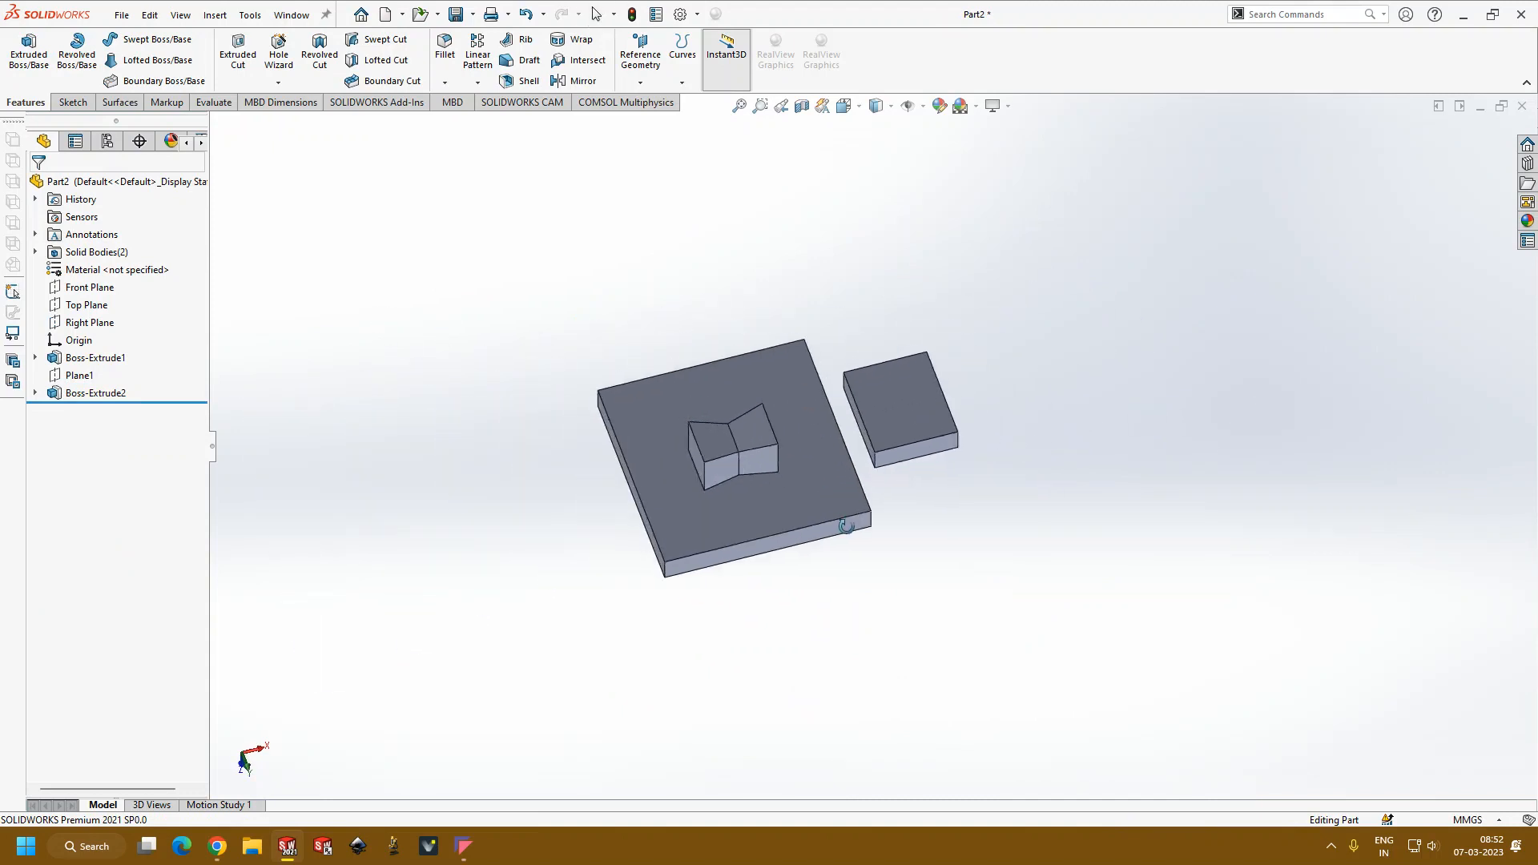
{"action": "scroll", "coordinate": [981, 418], "scroll_direction": "down", "scroll_amount": 3}
{"action": "scroll", "coordinate": [881, 444], "scroll_direction": "up", "scroll_amount": 1}
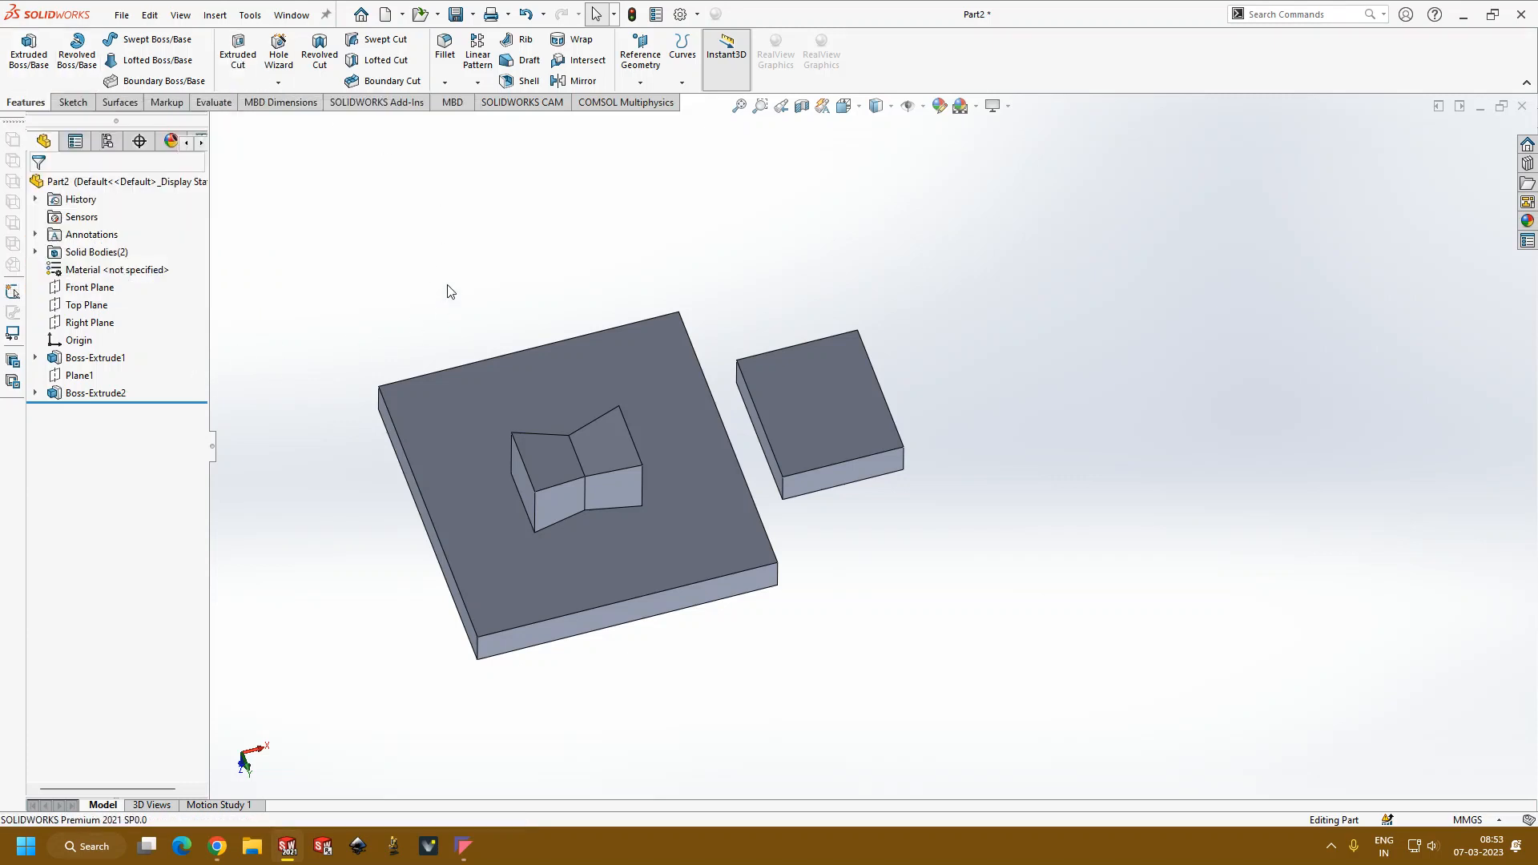
{"action": "scroll", "coordinate": [449, 290], "scroll_direction": "up", "scroll_amount": 1}
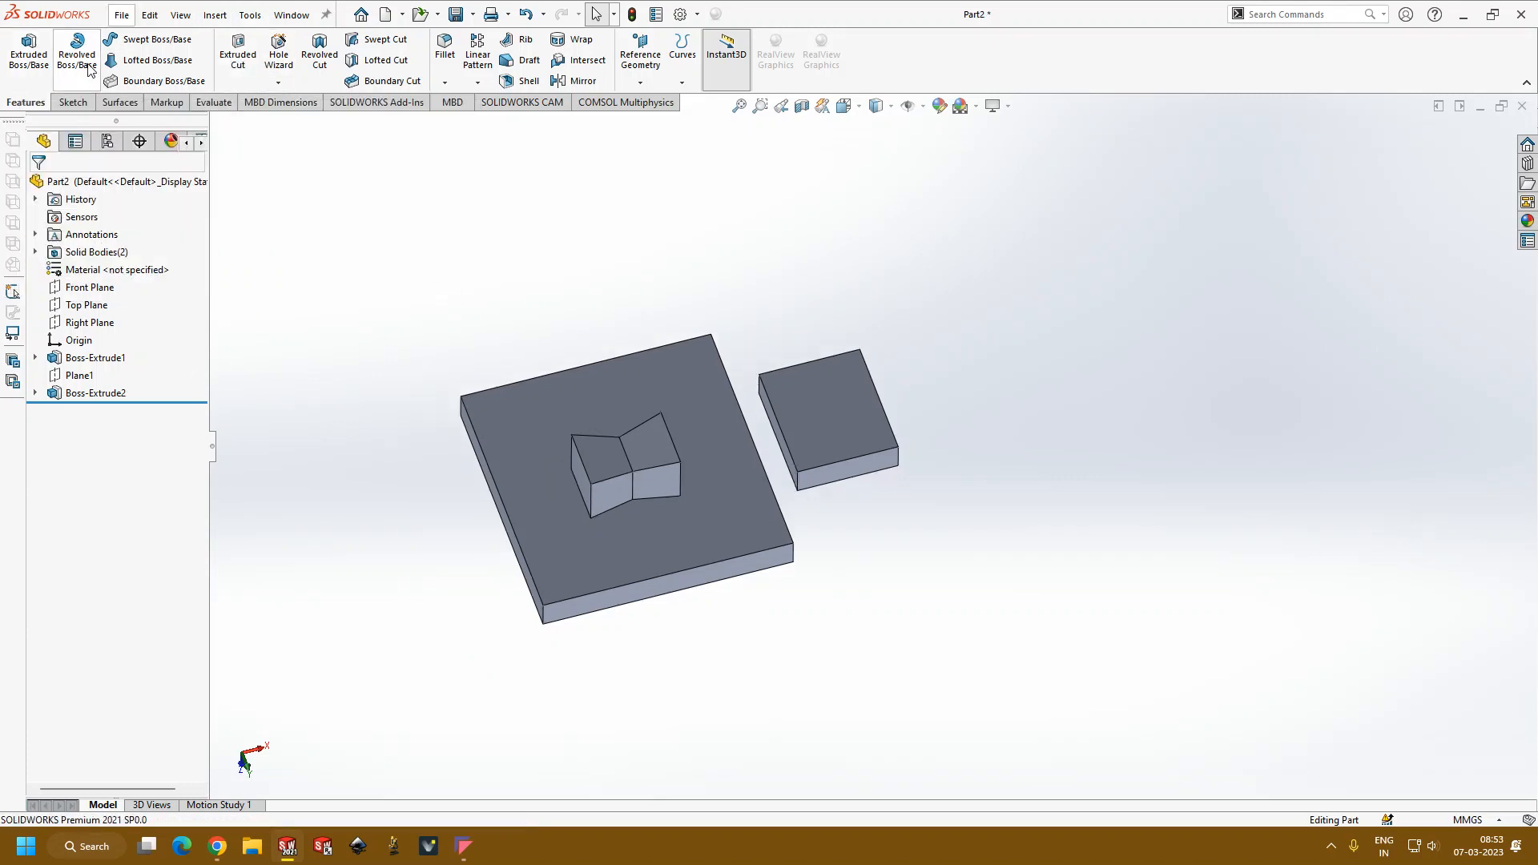
{"action": "middle_click_drag", "start_coordinate": [615, 312], "coordinate": [775, 321]}
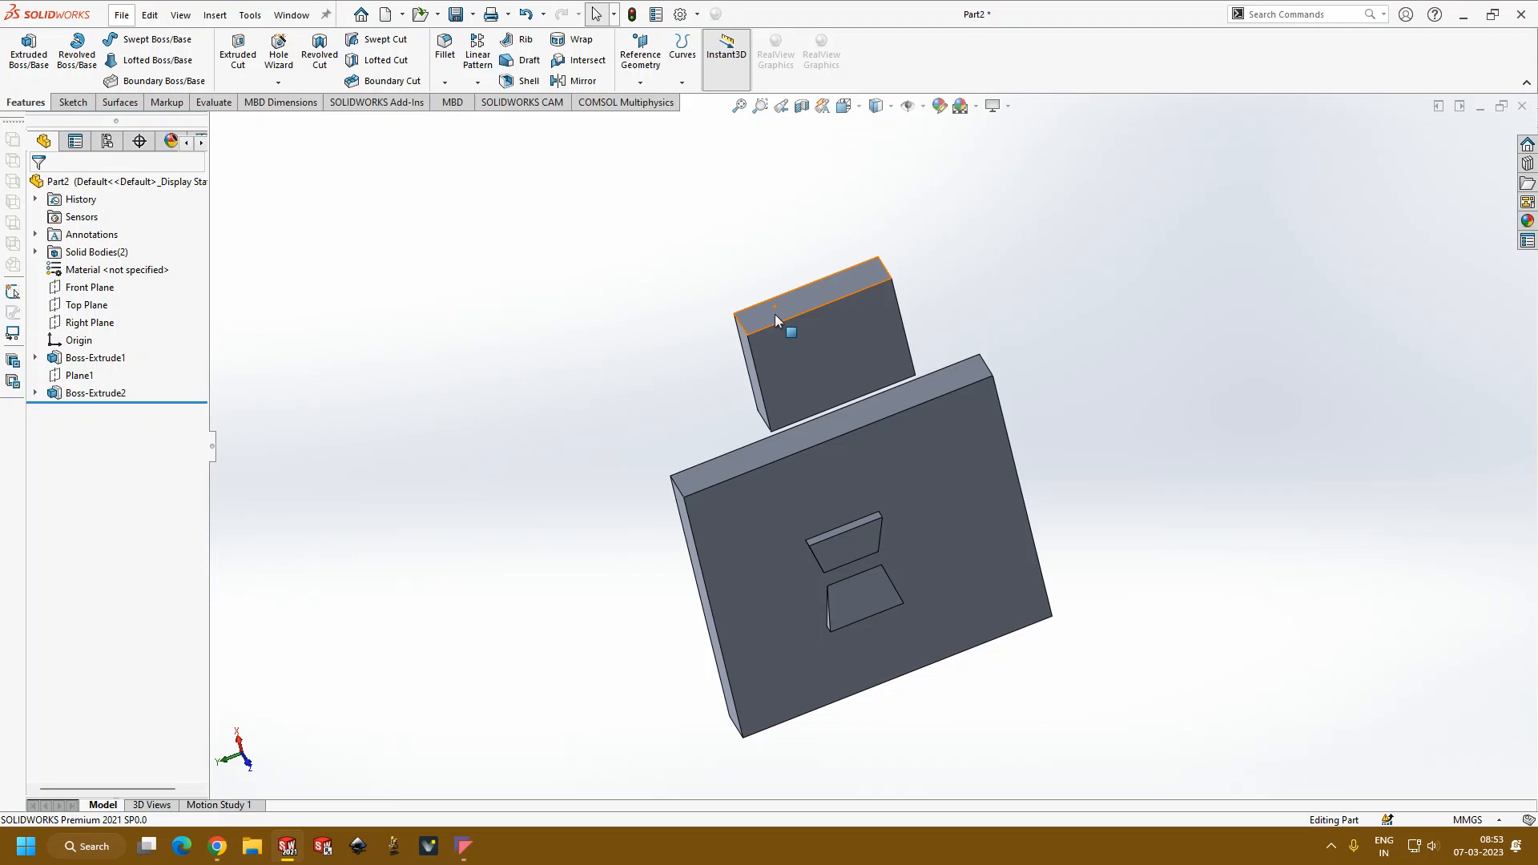
{"action": "middle_click_drag", "start_coordinate": [562, 405], "coordinate": [946, 378]}
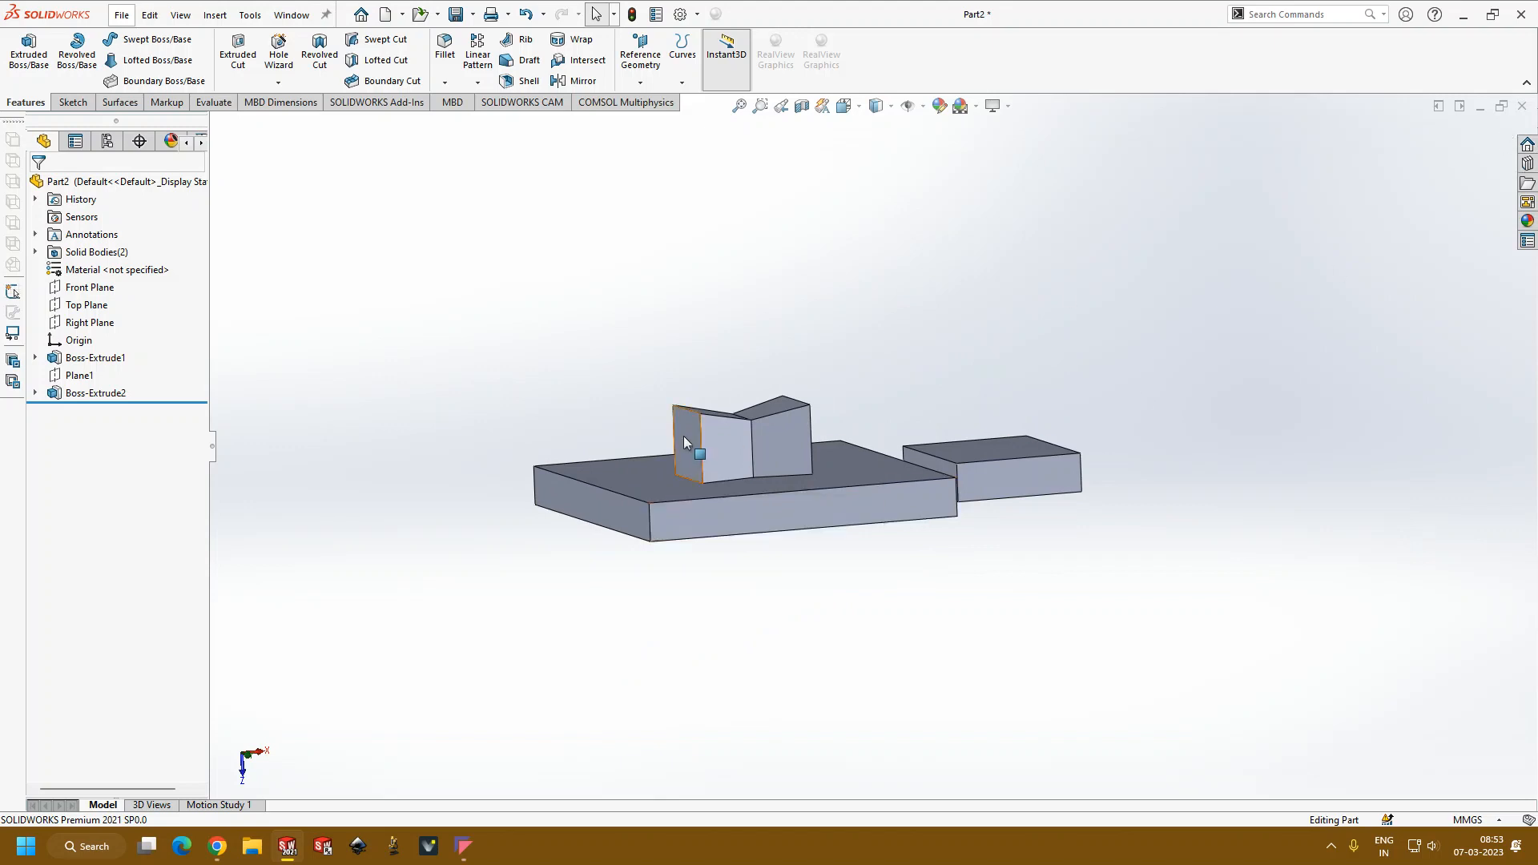
{"action": "scroll", "coordinate": [877, 474], "scroll_direction": "up", "scroll_amount": 2}
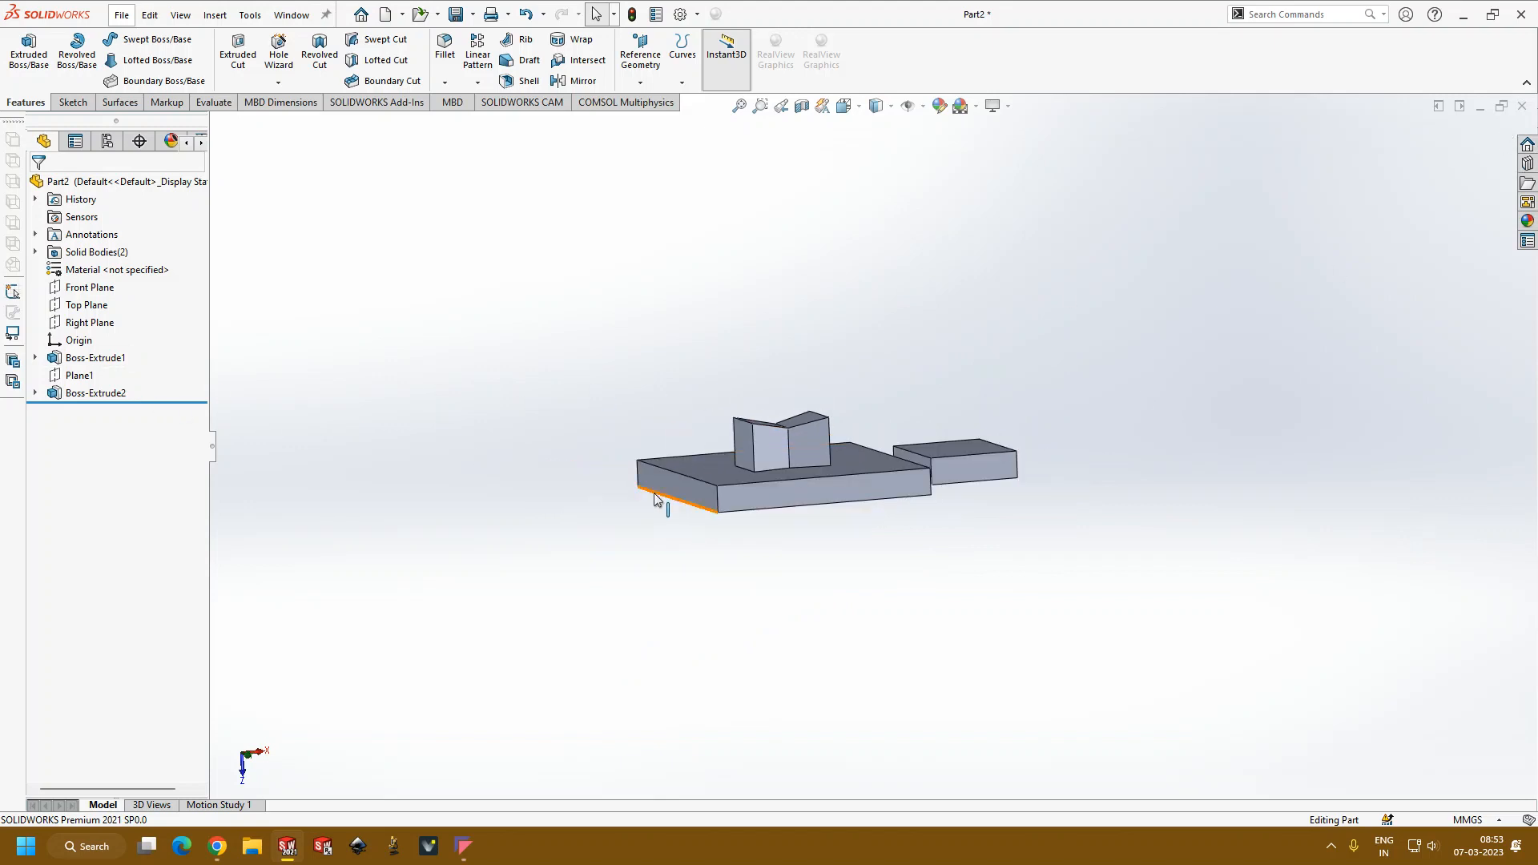
Step: Try to delete all of the model's geometry at once
{"action": "key", "text": "ctrl+a"}
{"action": "key", "text": "Delete"}
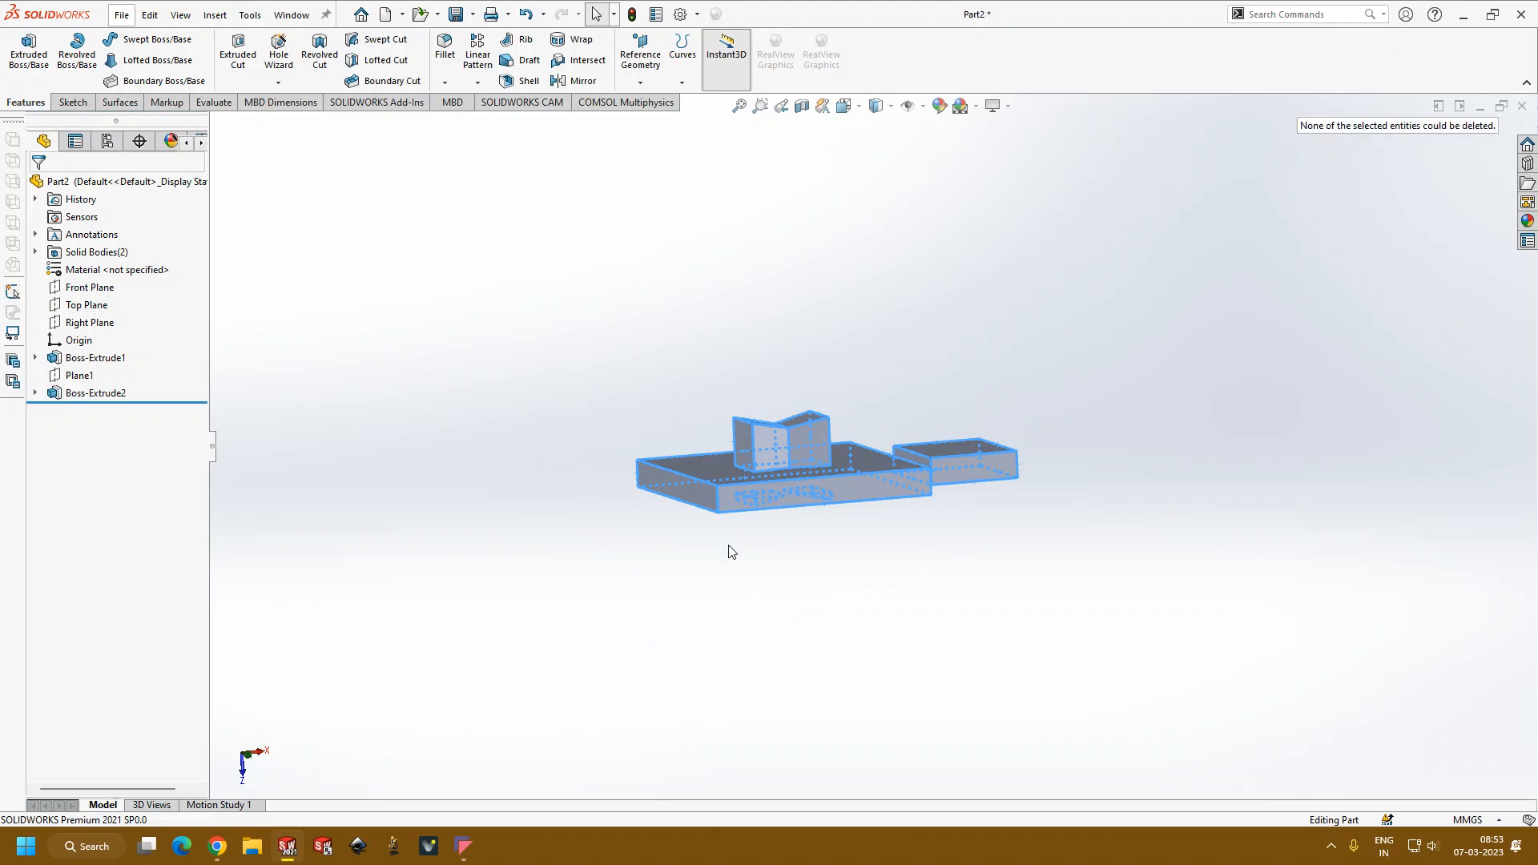
{"action": "left_click", "coordinate": [575, 514]}
Step: Delete the reference plane Plane1 from the part
{"action": "left_click", "coordinate": [92, 357]}
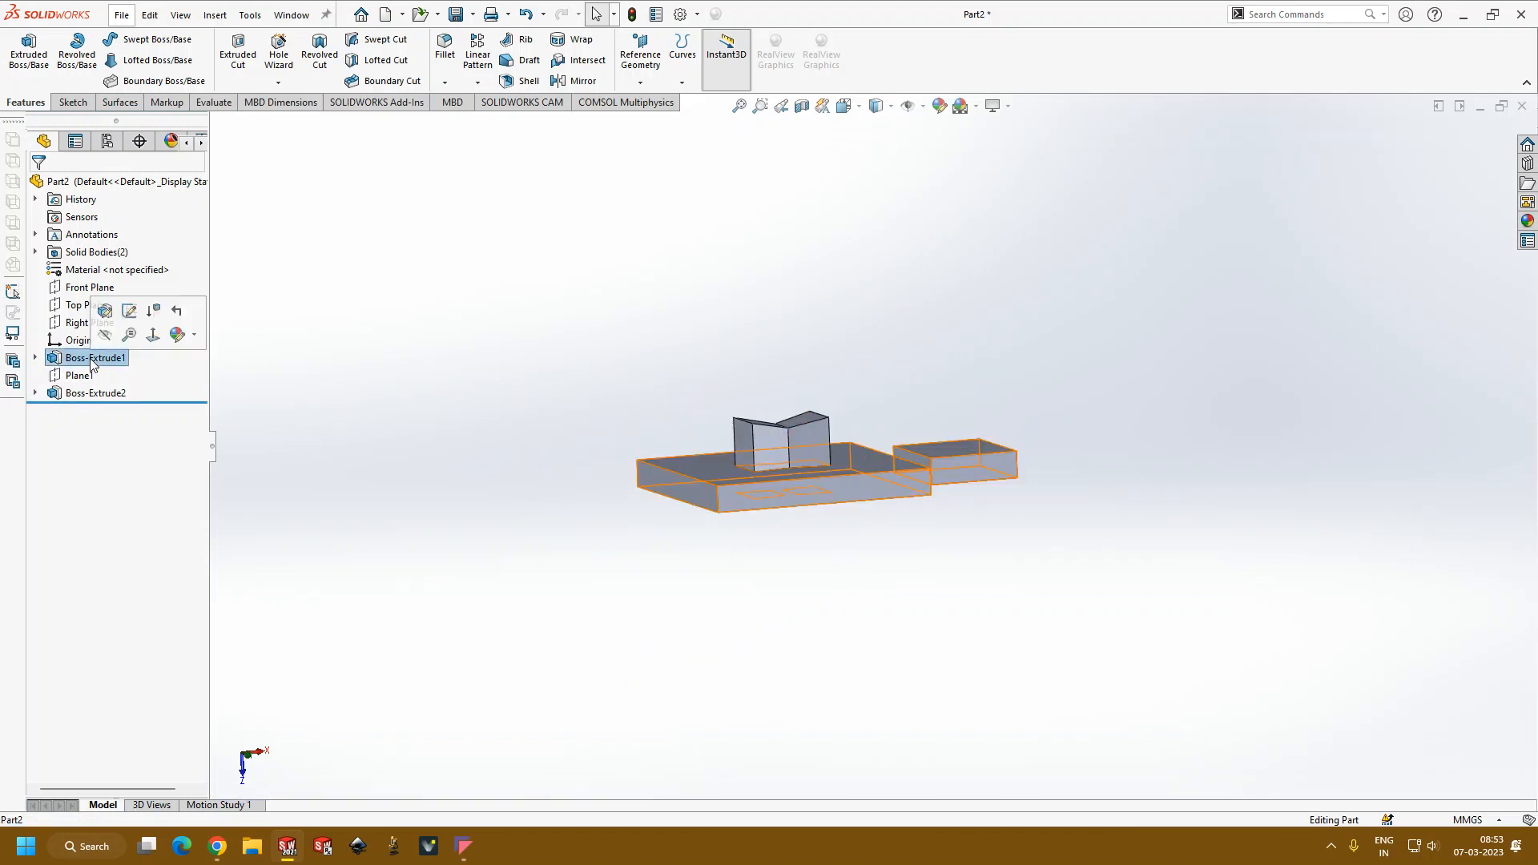
{"action": "left_click", "coordinate": [79, 375]}
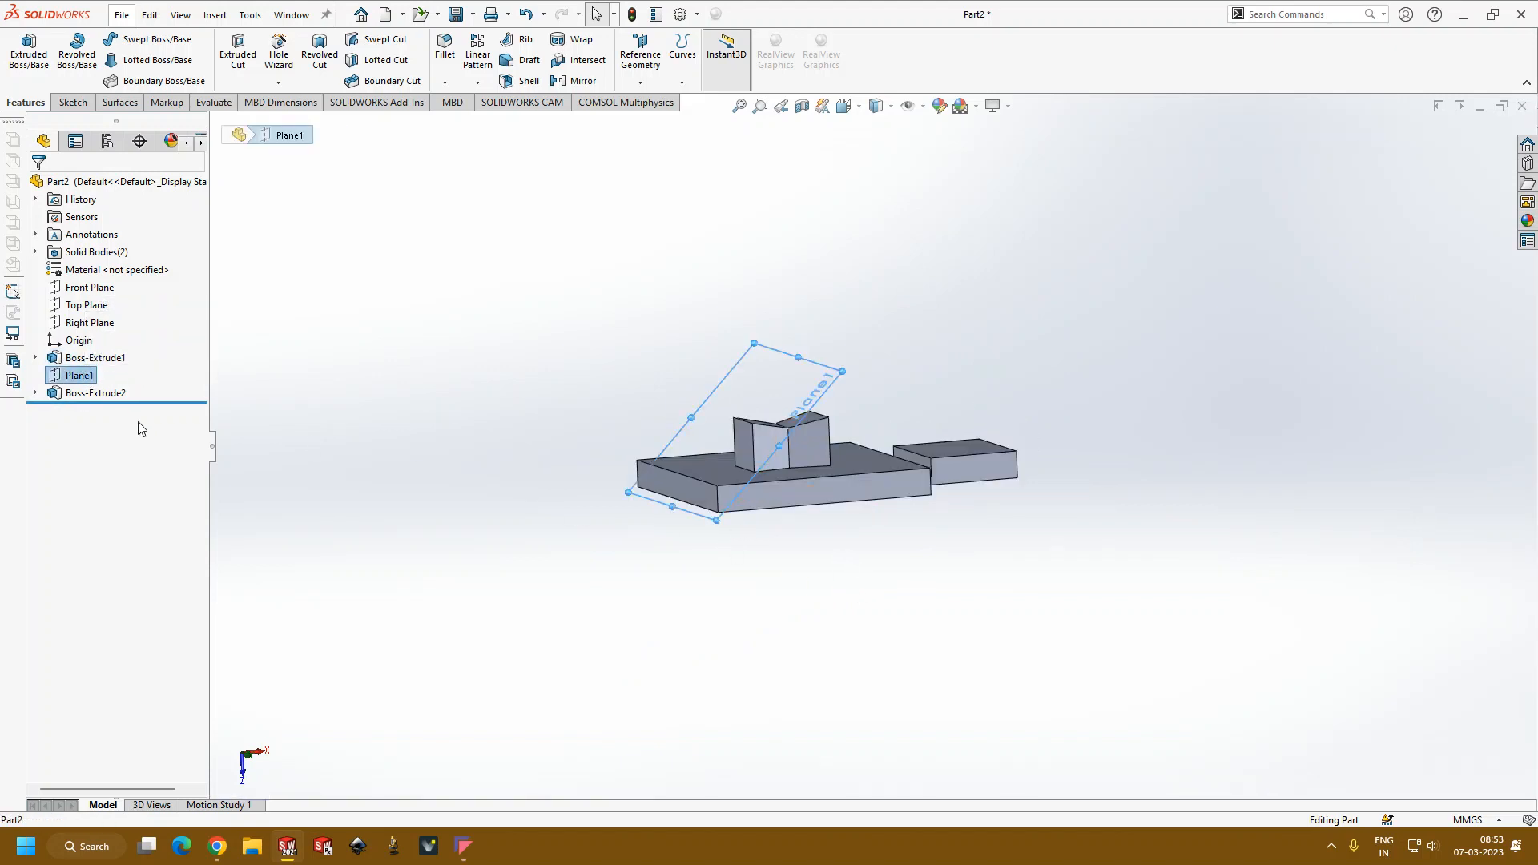
{"action": "key", "text": "Delete"}
{"action": "left_click", "coordinate": [646, 137]}
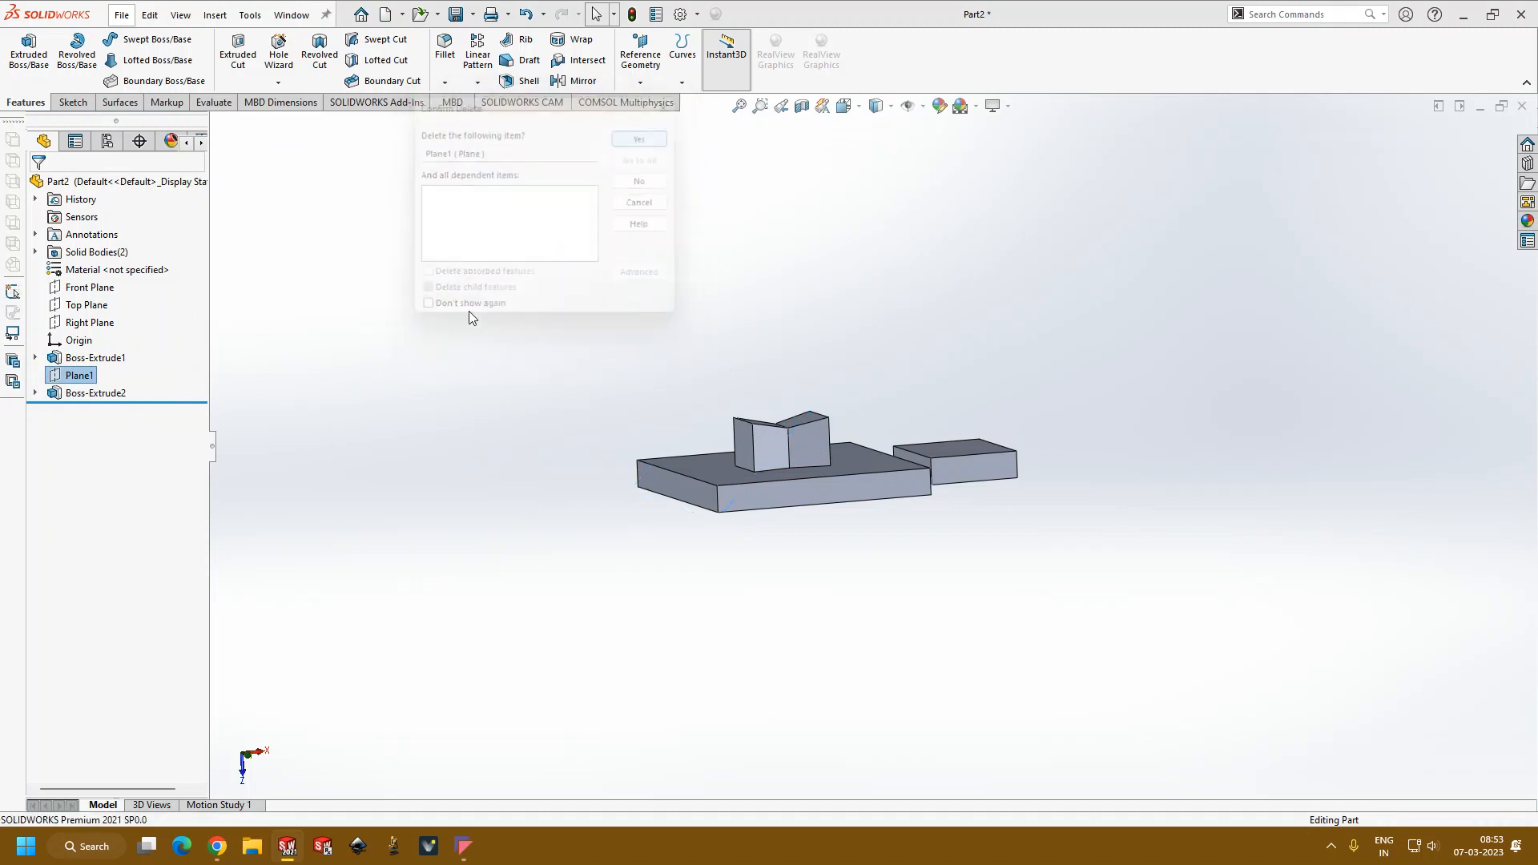
Step: Delete the block's extrusion feature Boss-Extrude2, keeping its absorbed sketch
{"action": "left_click", "coordinate": [101, 375]}
{"action": "left_click", "coordinate": [361, 355]}
{"action": "left_click", "coordinate": [94, 375]}
{"action": "key", "text": "Delete"}
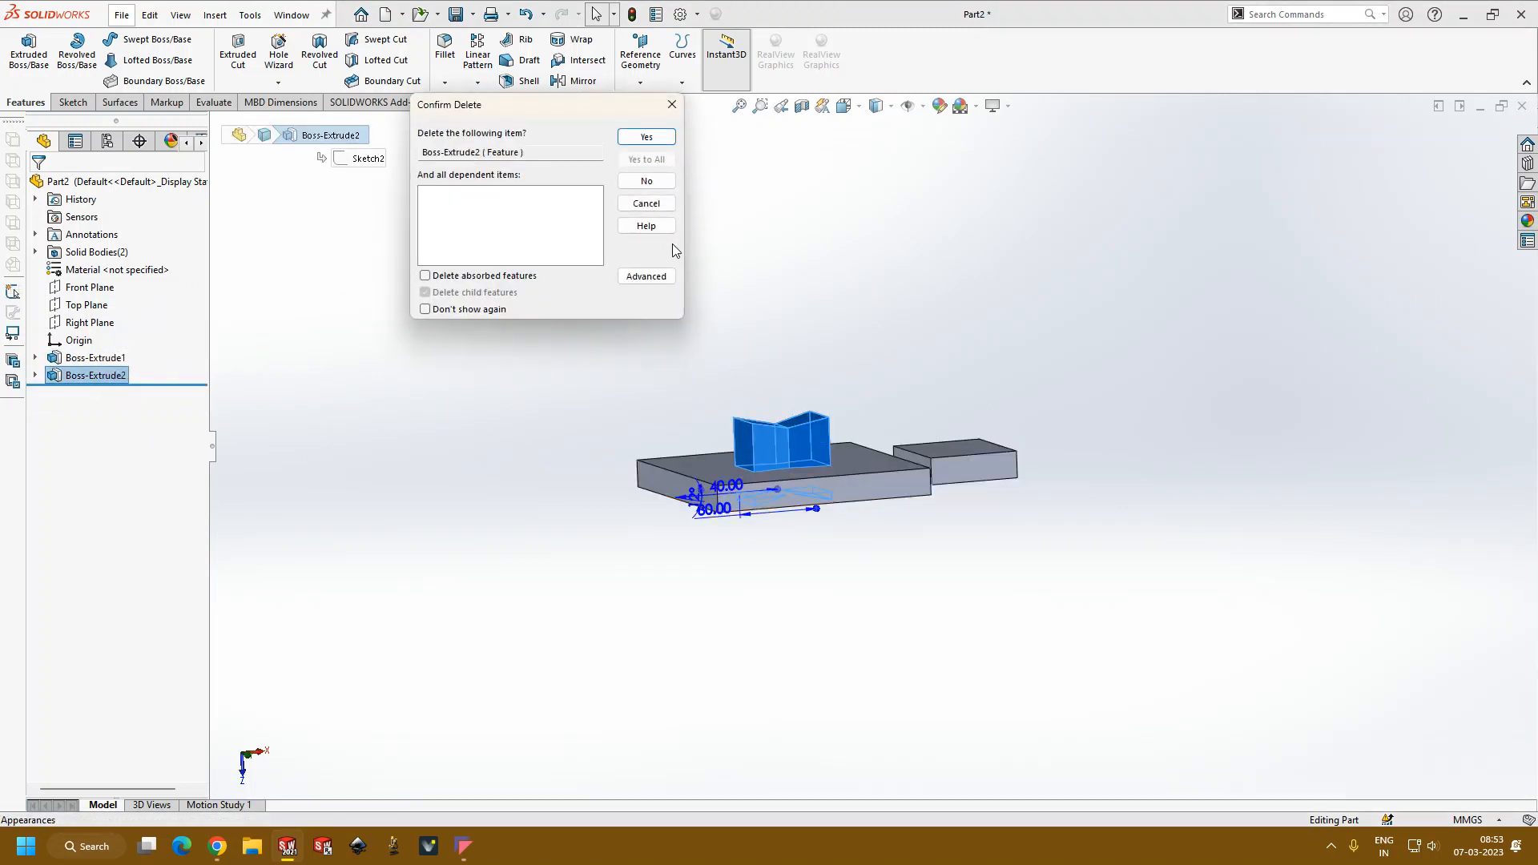
{"action": "left_click", "coordinate": [652, 139]}
Step: Delete the leftover rectangle sketch Sketch2 at the larger plate's side
{"action": "middle_click_drag", "start_coordinate": [573, 424], "coordinate": [594, 501]}
{"action": "scroll", "coordinate": [687, 481], "scroll_direction": "down", "scroll_amount": 4}
{"action": "left_click", "coordinate": [94, 376]}
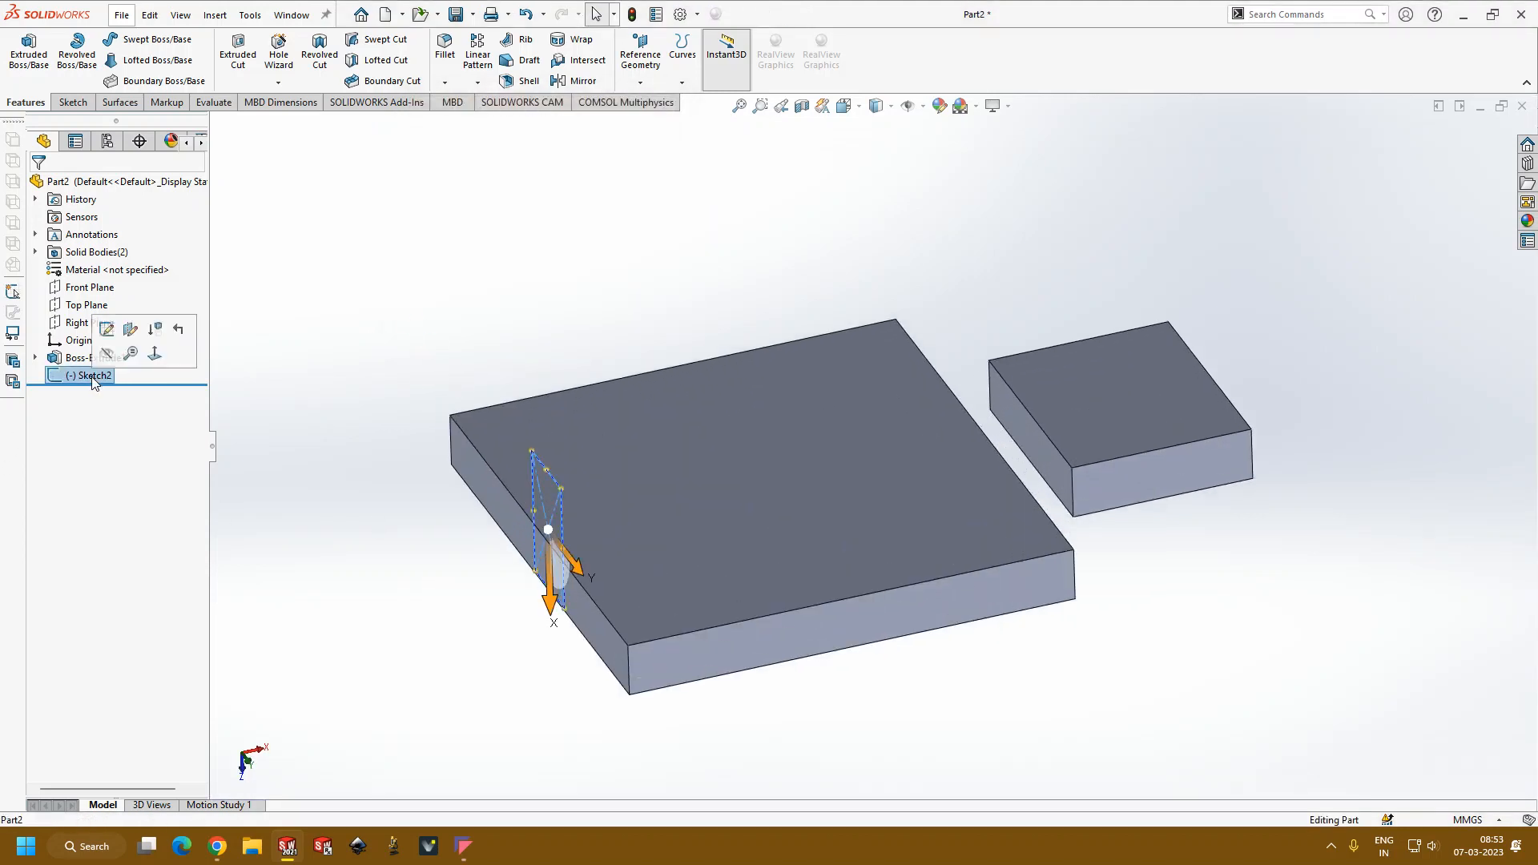
{"action": "key", "text": "Delete"}
{"action": "key", "text": "Return"}
Step: Edit the base sketch of Boss-Extrude1, delete the smaller rectangle, and exit the sketch to leave only the larger plate
{"action": "left_click", "coordinate": [116, 360]}
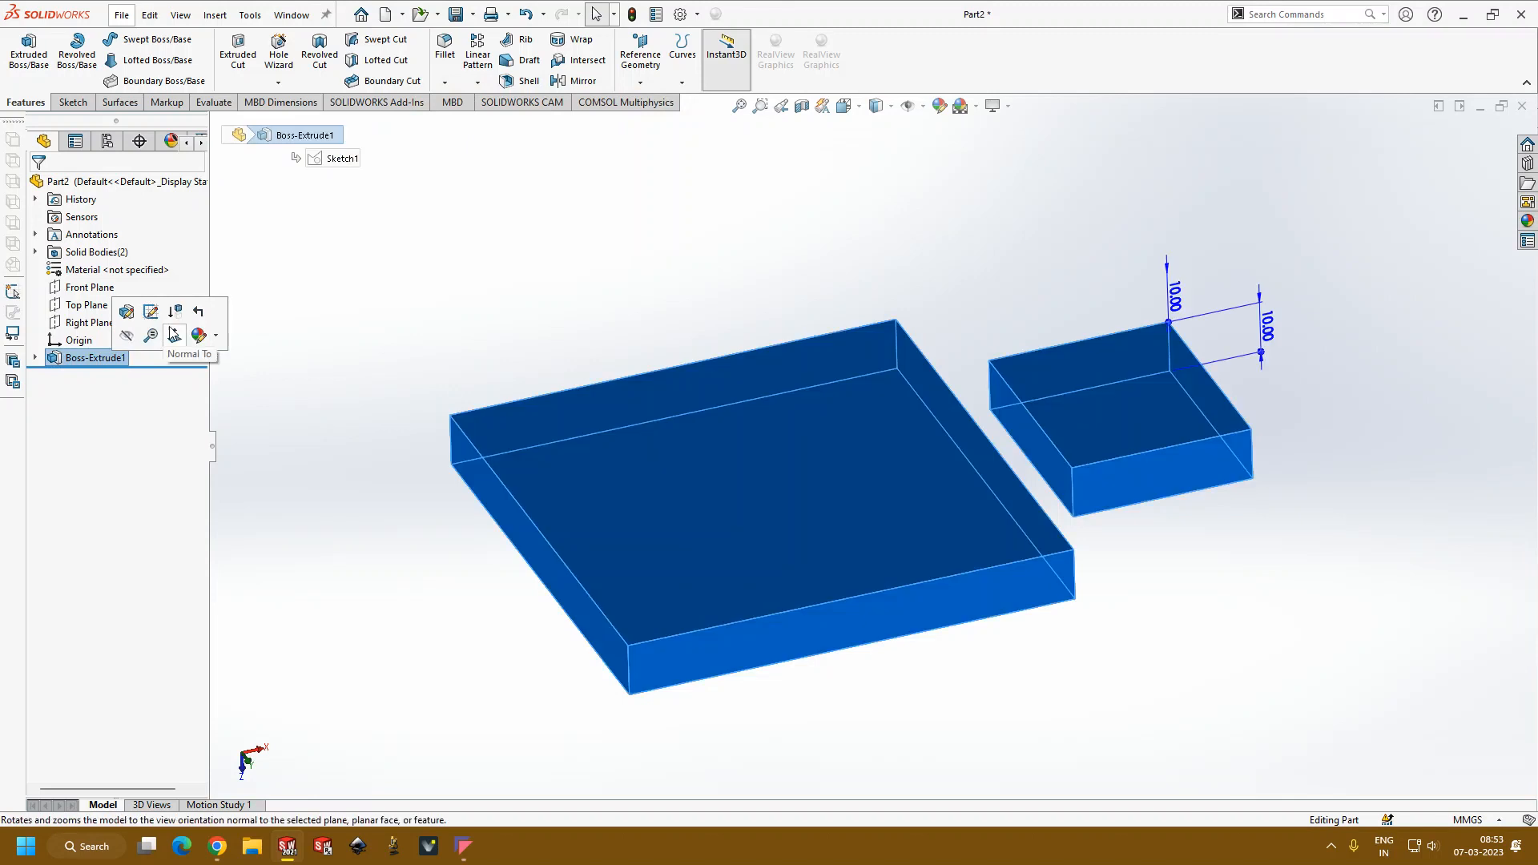
{"action": "left_click", "coordinate": [160, 319]}
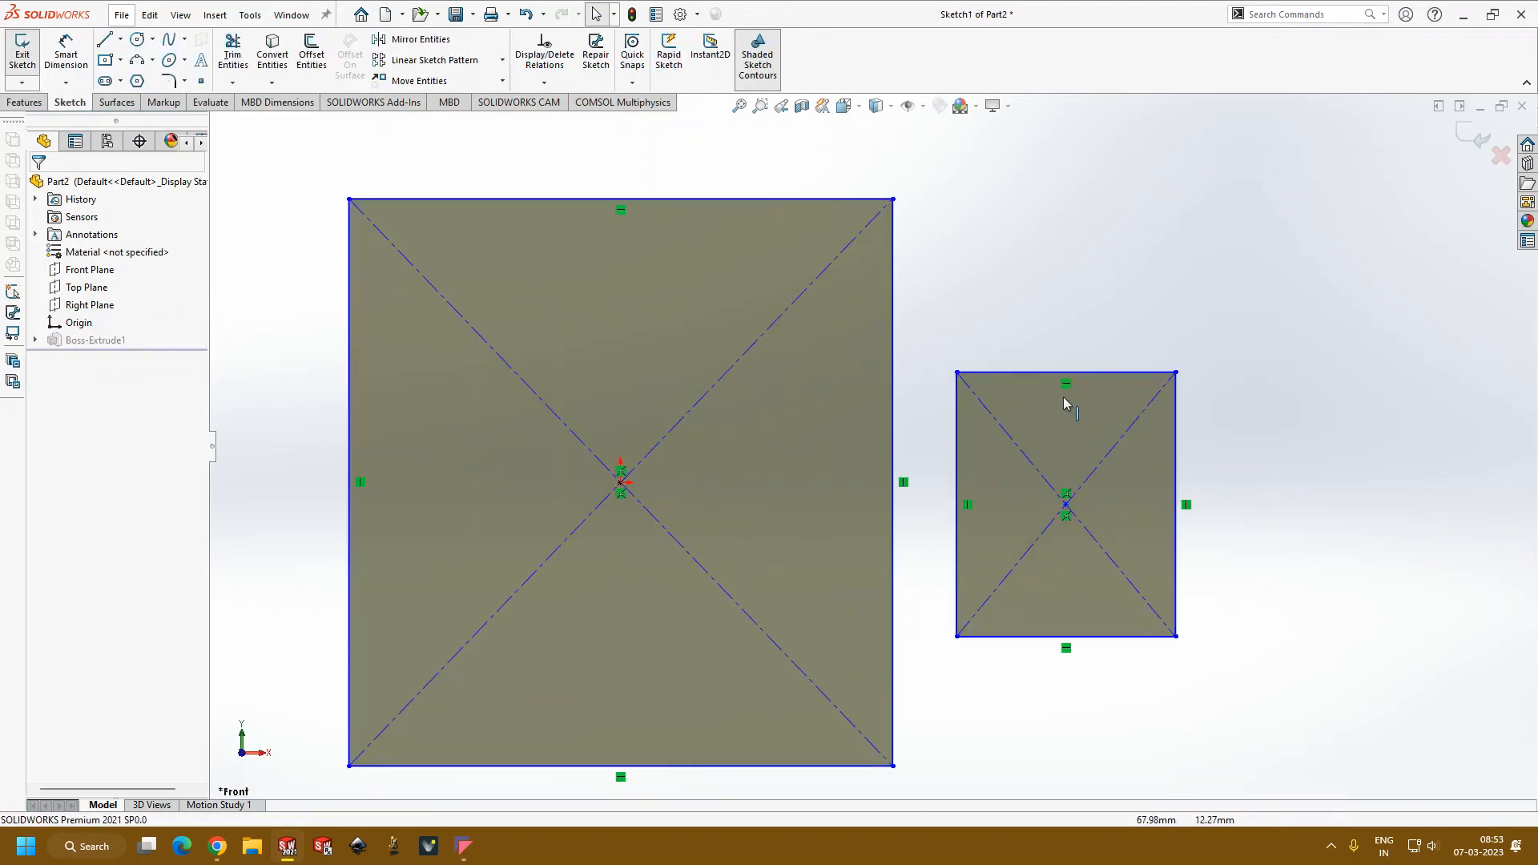
{"action": "left_click_drag", "start_coordinate": [898, 366], "coordinate": [1127, 619]}
{"action": "key", "text": "Delete"}
{"action": "middle_click_drag", "start_coordinate": [971, 645], "coordinate": [969, 560]}
{"action": "scroll", "coordinate": [881, 512], "scroll_direction": "up", "scroll_amount": 4}
{"action": "mouse_move", "coordinate": [879, 512]}
{"action": "middle_mouse_down"}
{"action": "mouse_move", "coordinate": [947, 683]}
{"action": "mouse_move", "coordinate": [838, 426]}
{"action": "middle_mouse_up"}
{"action": "scroll", "coordinate": [838, 426], "scroll_direction": "down", "scroll_amount": 2}
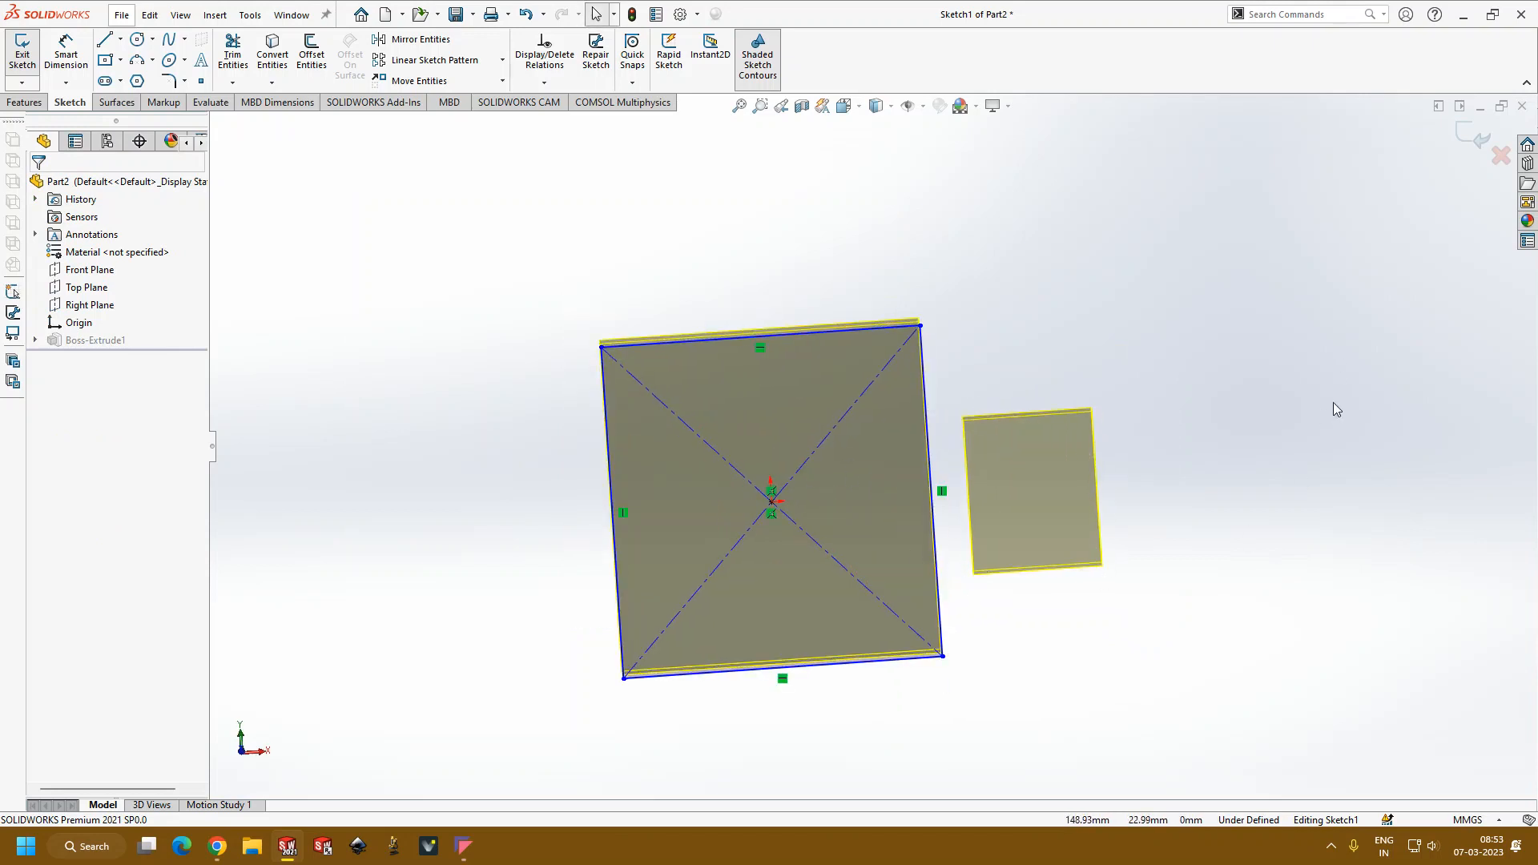
{"action": "mouse_move", "coordinate": [1045, 511]}
{"action": "middle_mouse_down"}
{"action": "mouse_move", "coordinate": [858, 578]}
{"action": "mouse_move", "coordinate": [833, 573]}
{"action": "middle_mouse_up"}
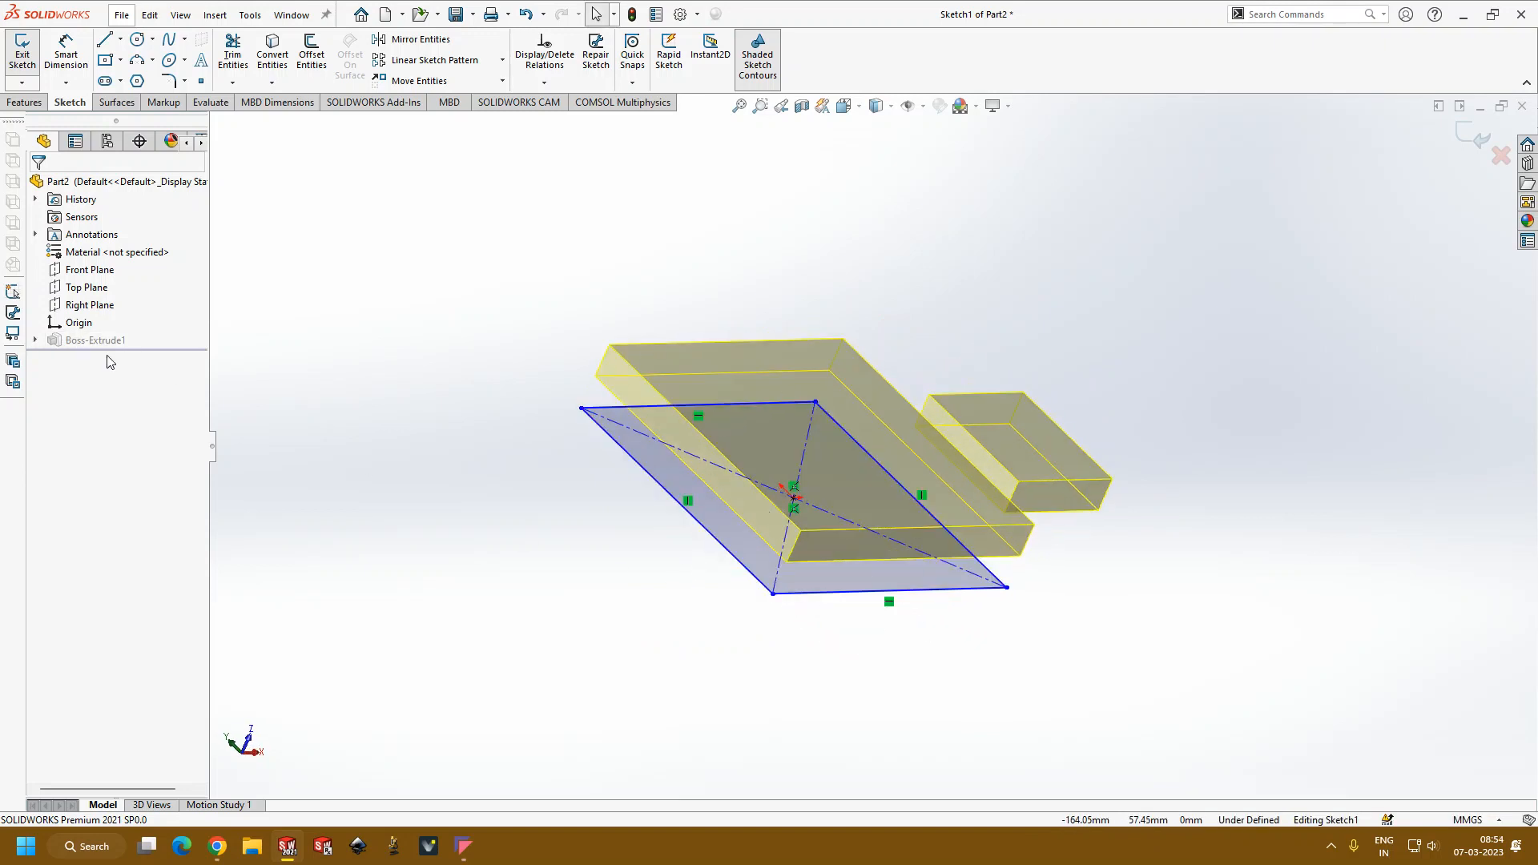
{"action": "left_click", "coordinate": [1468, 143]}
{"action": "mouse_move", "coordinate": [1321, 478]}
{"action": "middle_mouse_down"}
{"action": "mouse_move", "coordinate": [1222, 505]}
{"action": "mouse_move", "coordinate": [1312, 378]}
{"action": "mouse_move", "coordinate": [1263, 460]}
{"action": "middle_mouse_up"}
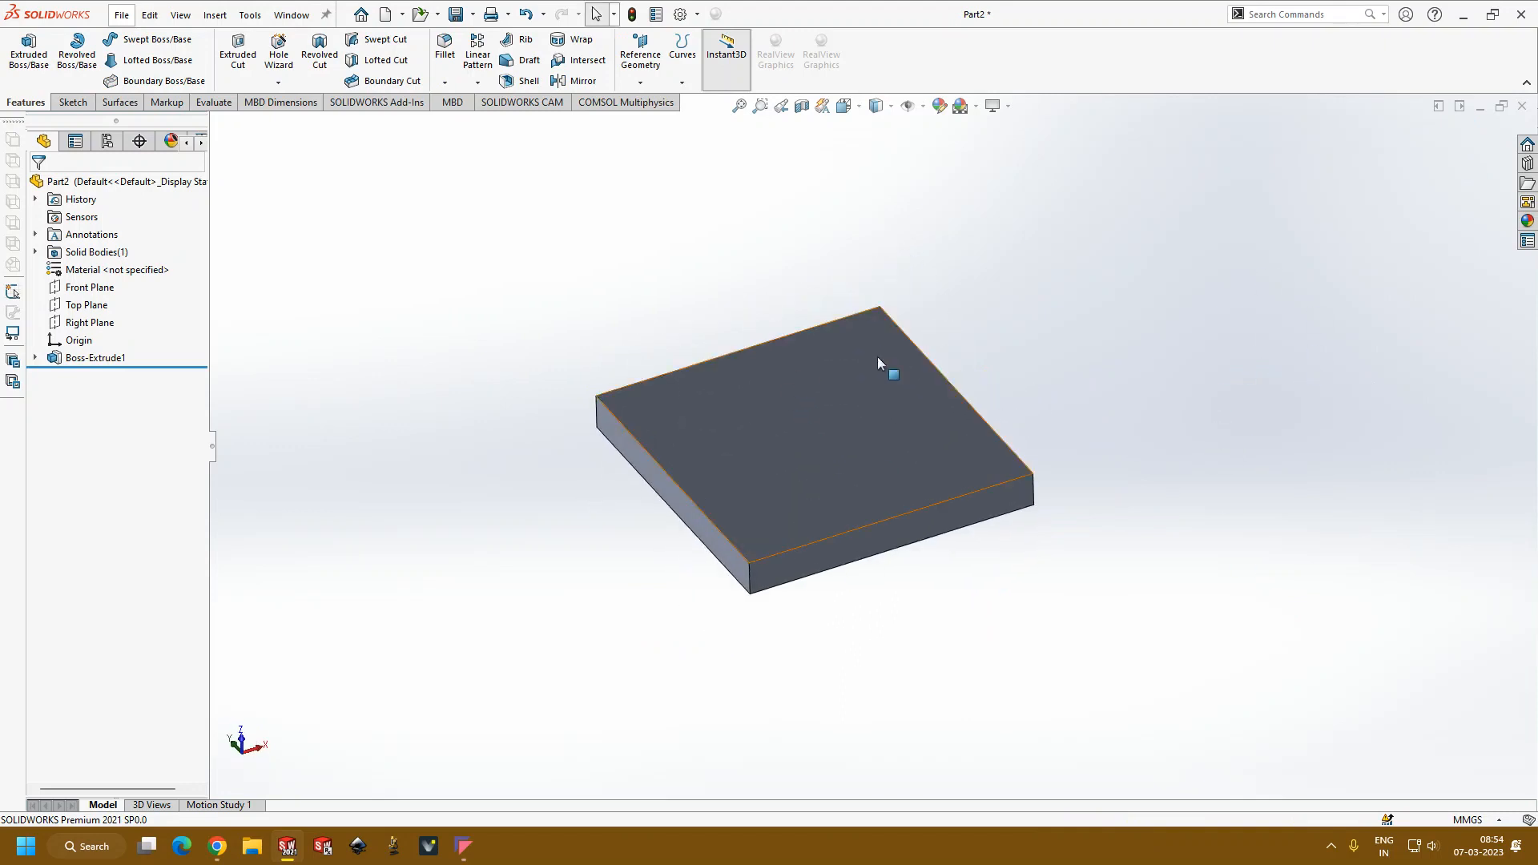
Step: Reopen the plate's extrusion and change its start condition to Sketch Plane
{"action": "left_click", "coordinate": [111, 360]}
{"action": "left_click", "coordinate": [122, 312]}
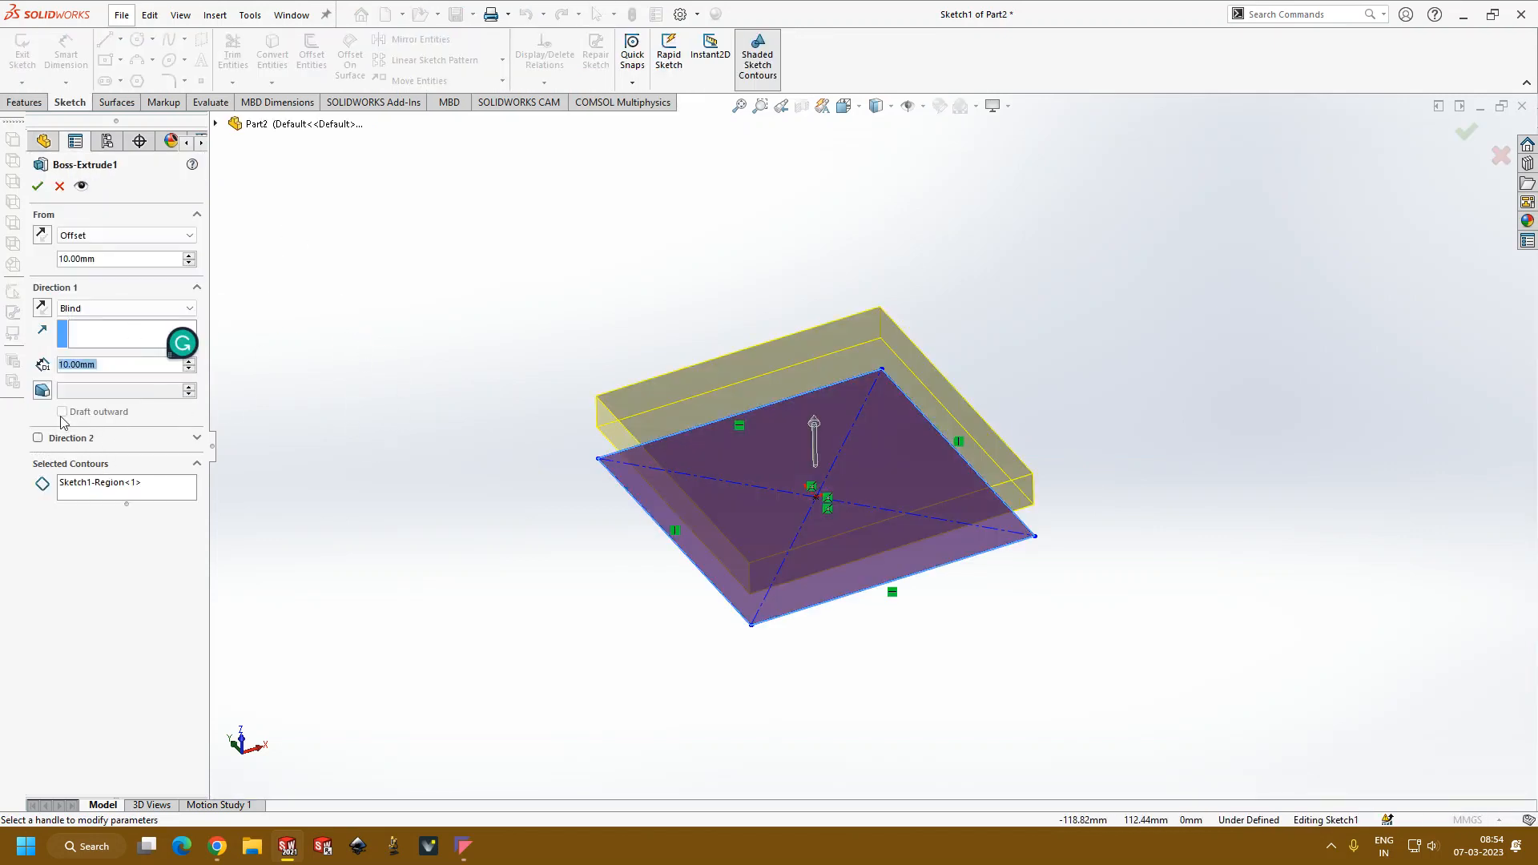
{"action": "left_click", "coordinate": [100, 238]}
{"action": "left_click", "coordinate": [85, 250]}
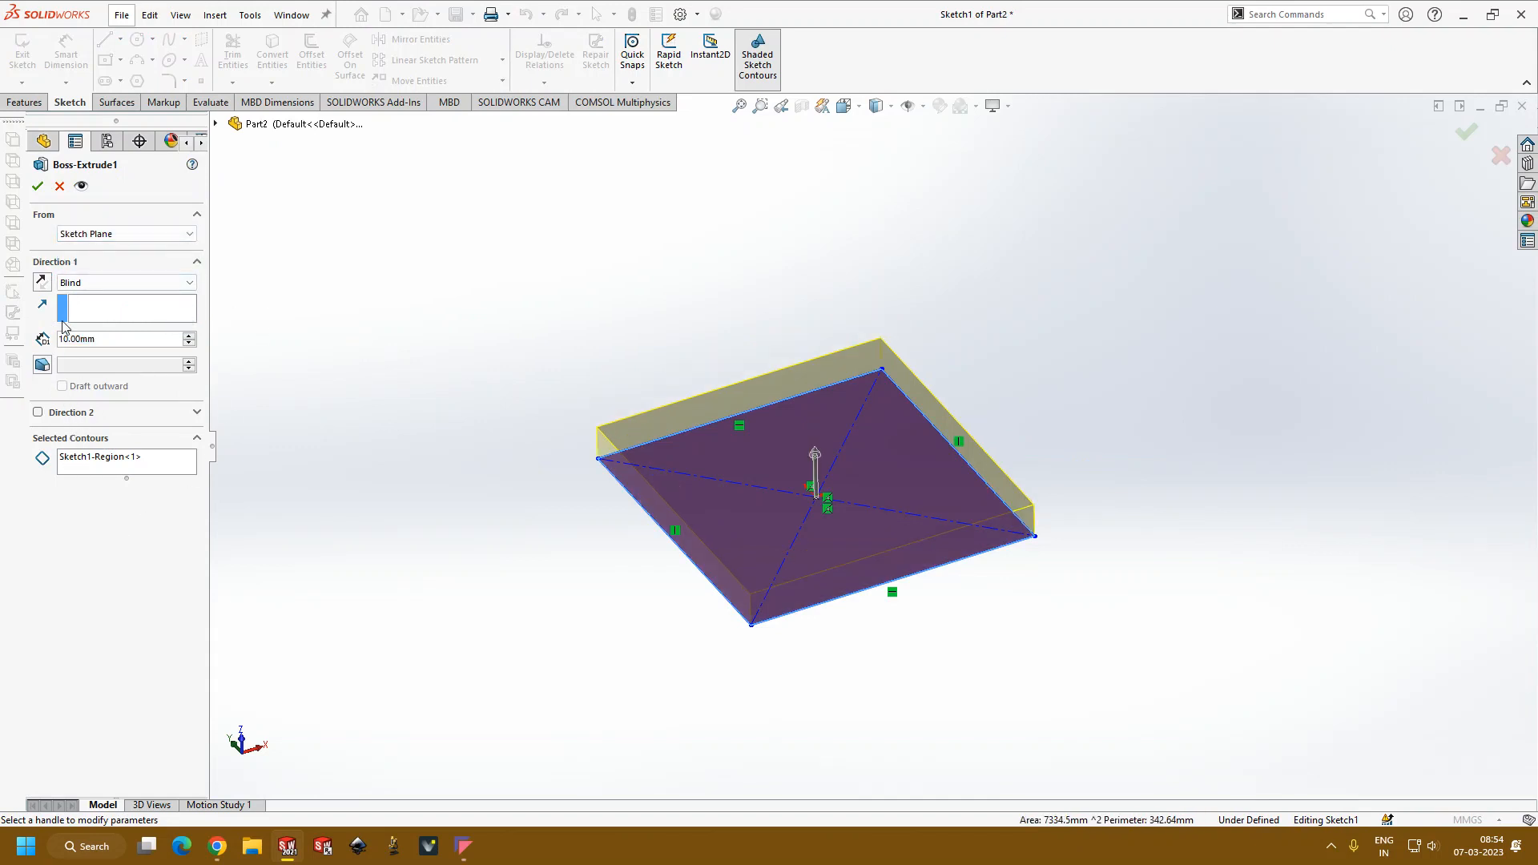
Step: Accept the plate's edited extrusion and delete the feature Boss-Extrude1, keeping its sketch
{"action": "left_click", "coordinate": [38, 189]}
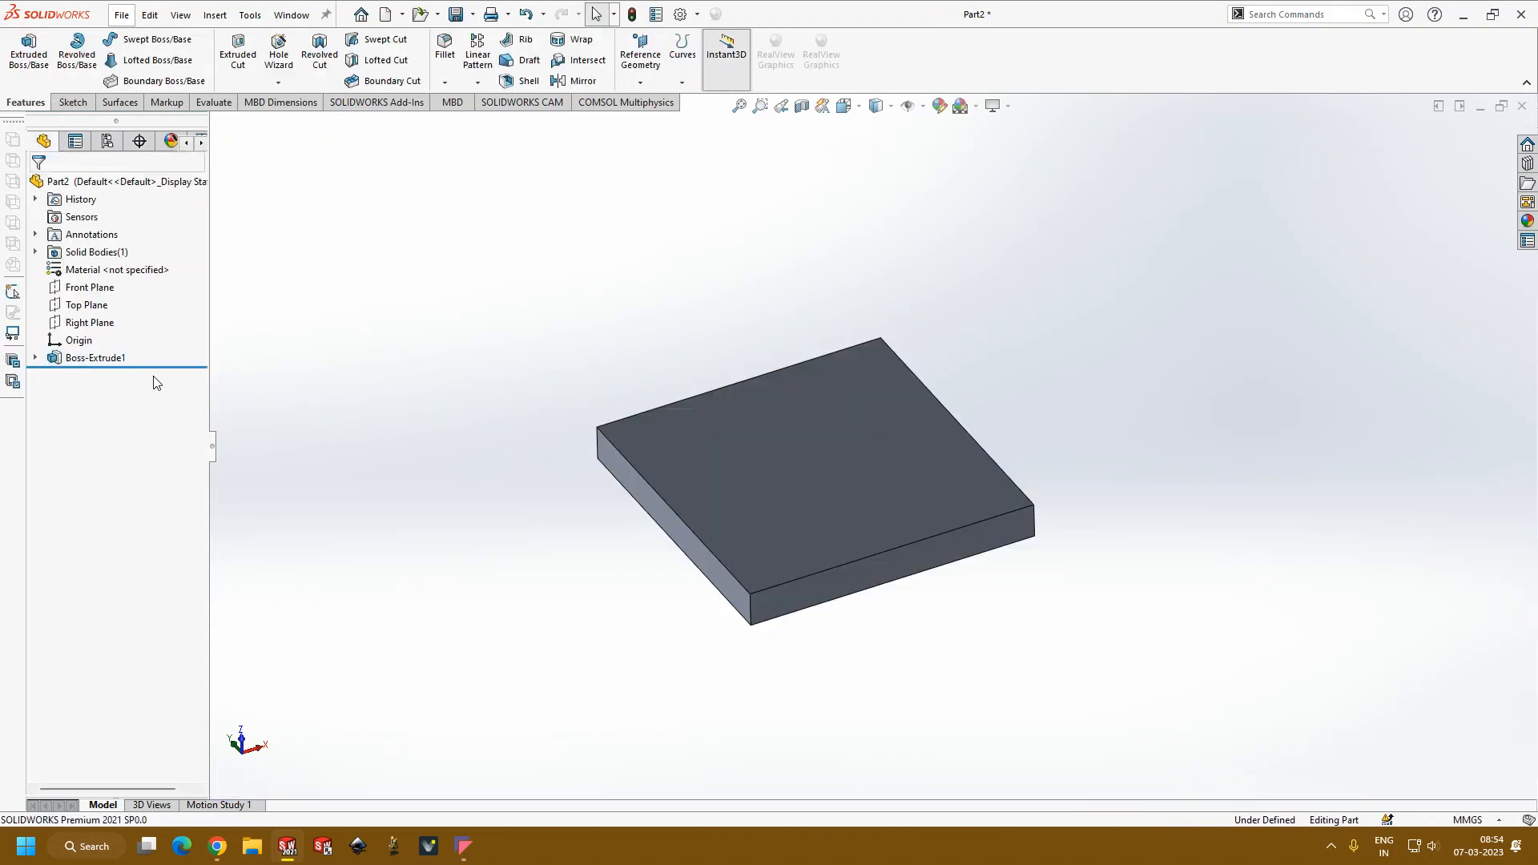
{"action": "left_click", "coordinate": [111, 357]}
{"action": "key", "text": "Delete"}
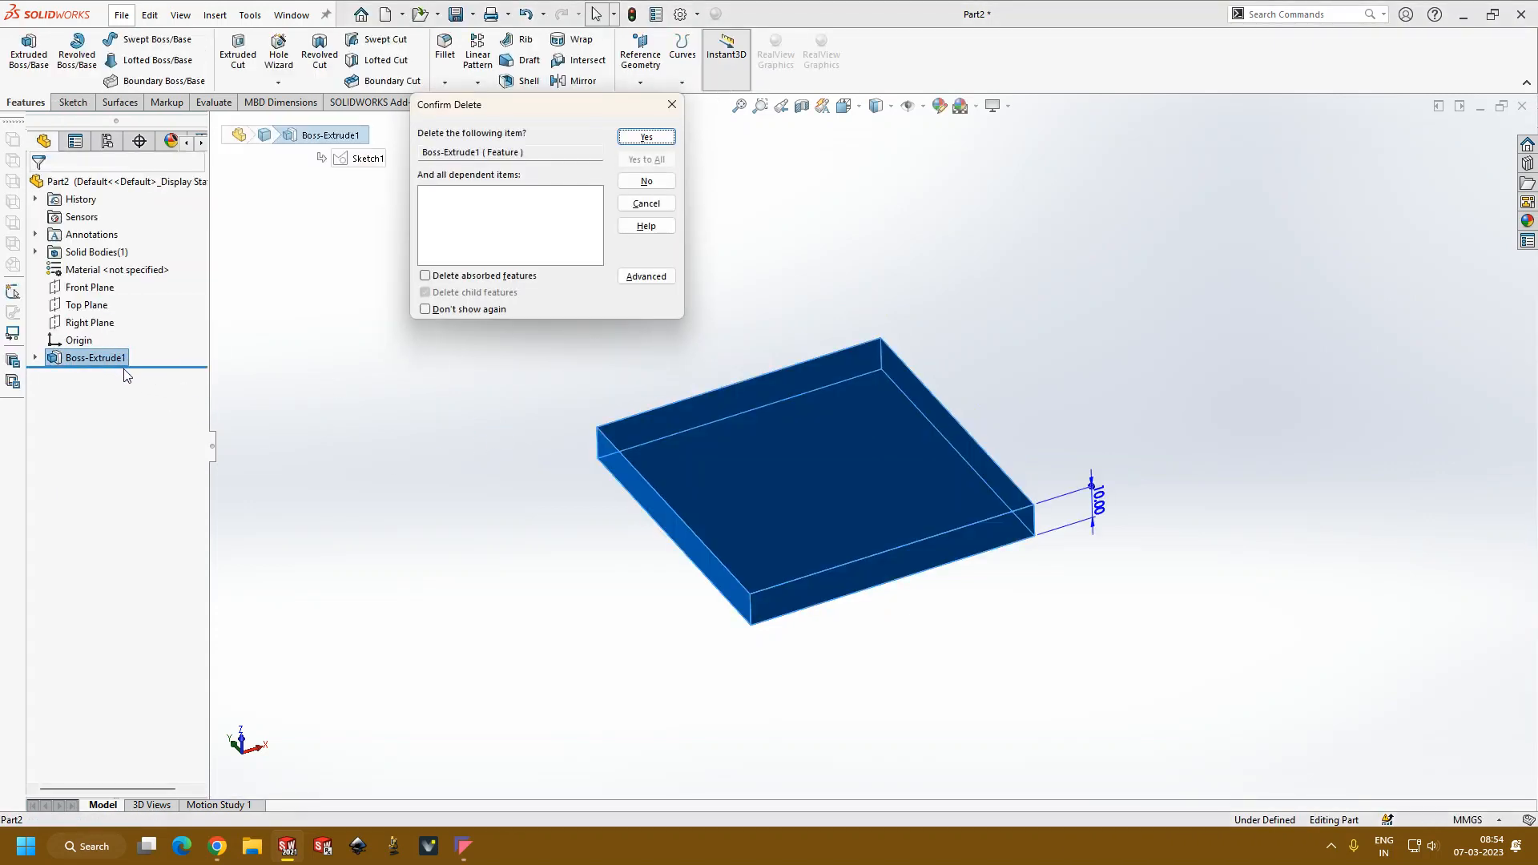
{"action": "key", "text": "Return"}
Step: Reopen the remaining rectangle sketch for editing and dimension its horizontal side to 80 mm
{"action": "mouse_move", "coordinate": [658, 435]}
{"action": "middle_mouse_down"}
{"action": "mouse_move", "coordinate": [656, 587]}
{"action": "mouse_move", "coordinate": [694, 553]}
{"action": "middle_mouse_up"}
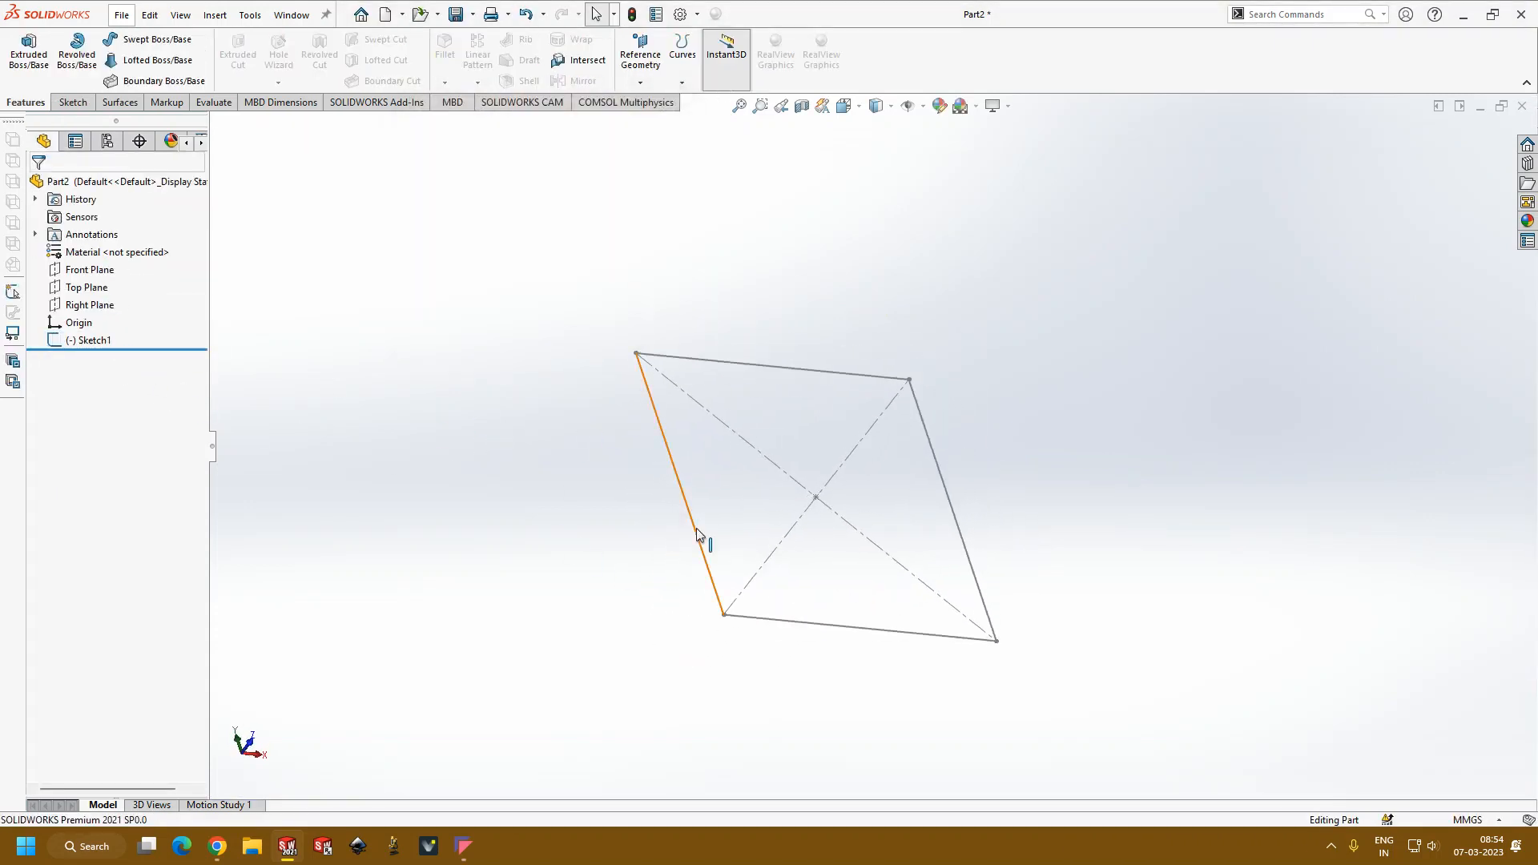
{"action": "double_click", "coordinate": [695, 531]}
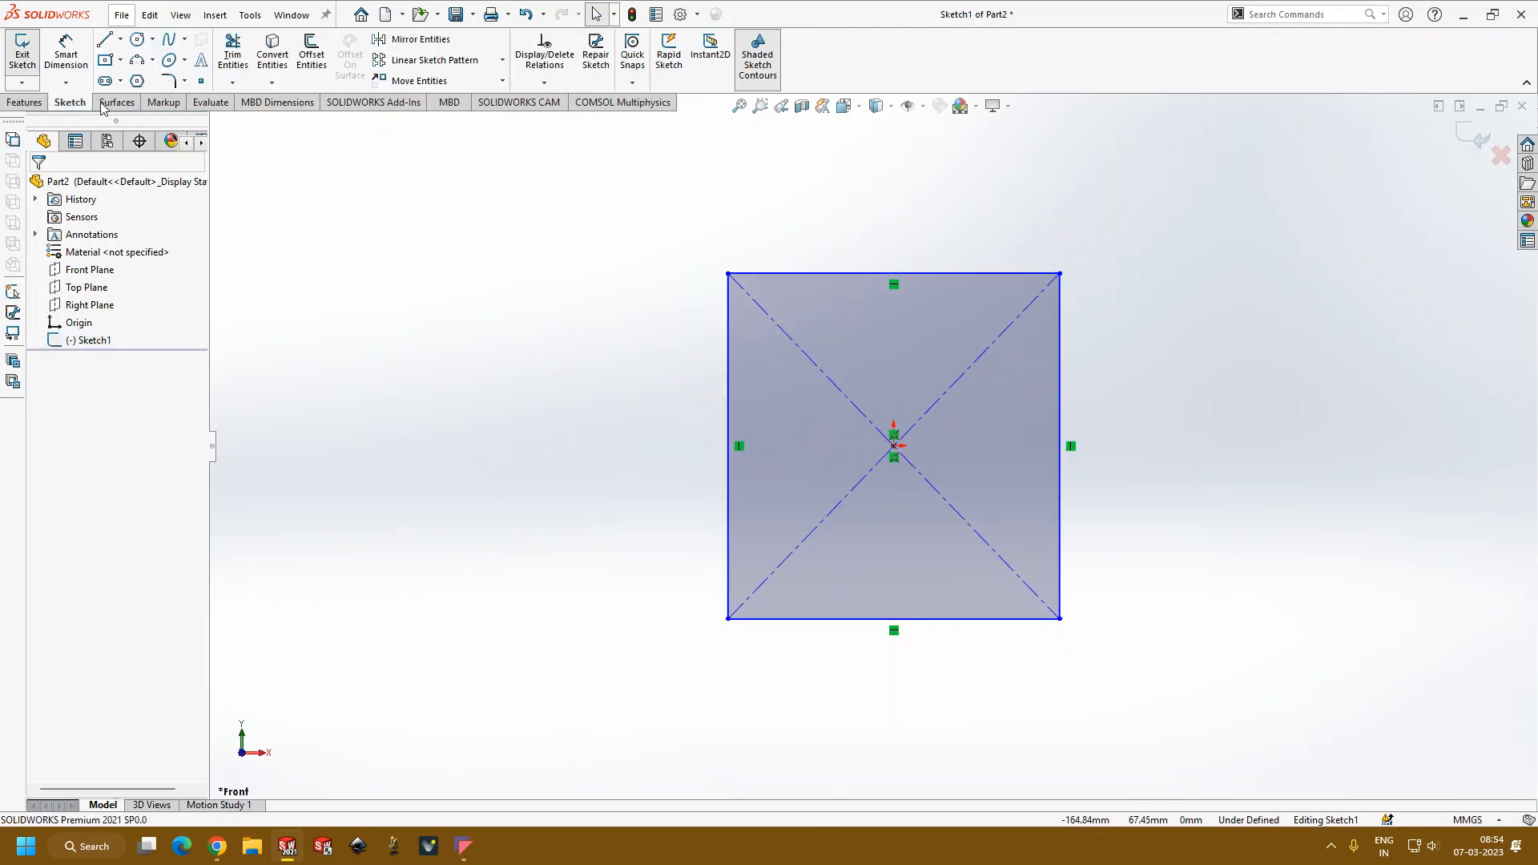
{"action": "left_click", "coordinate": [954, 621]}
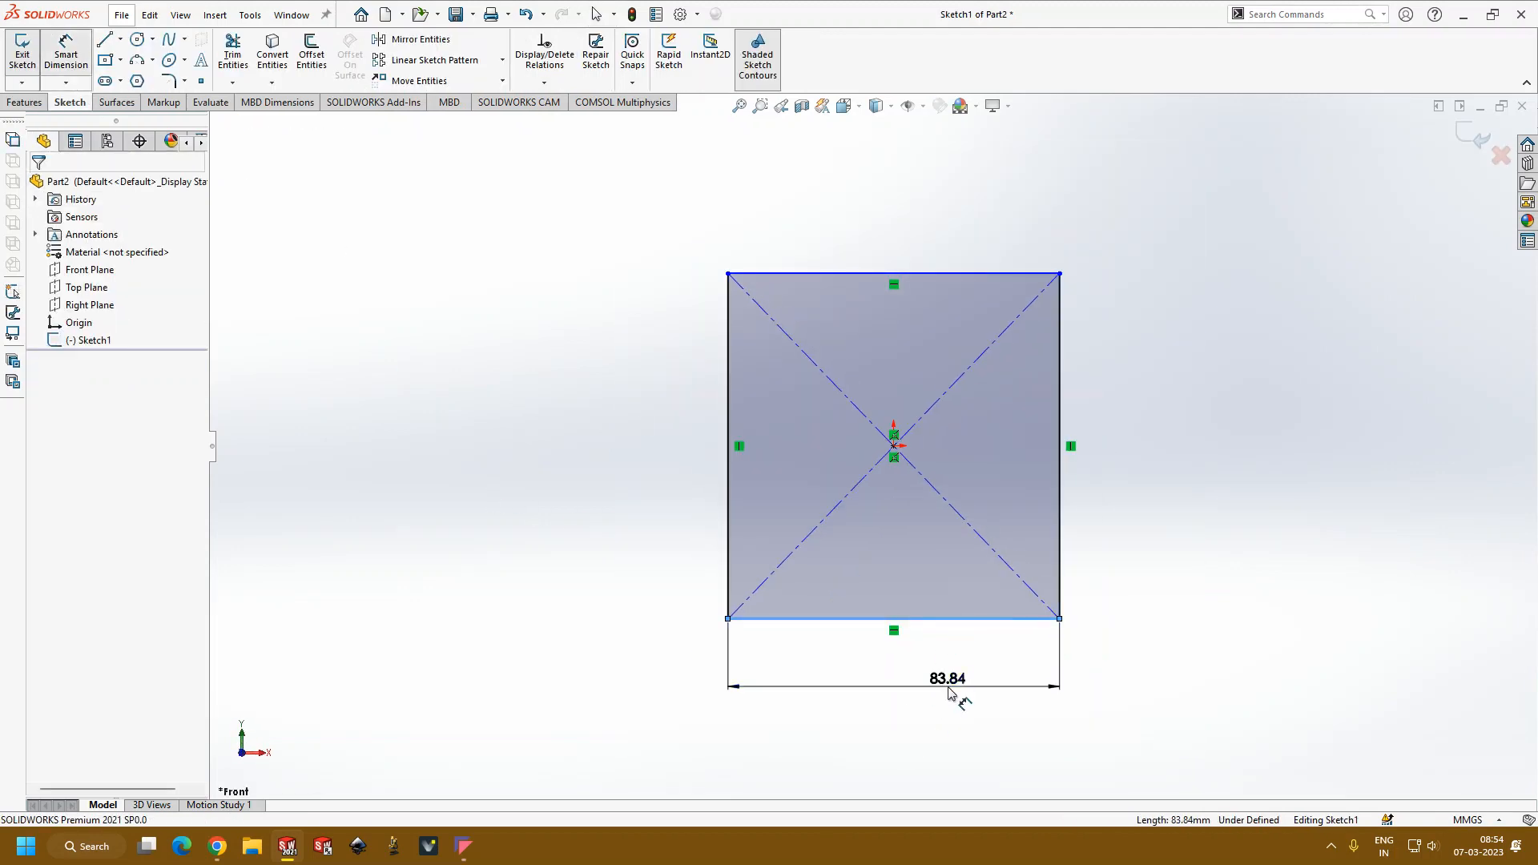
{"action": "left_click", "coordinate": [956, 691]}
{"action": "type", "text": "80"}
{"action": "key", "text": "Return"}
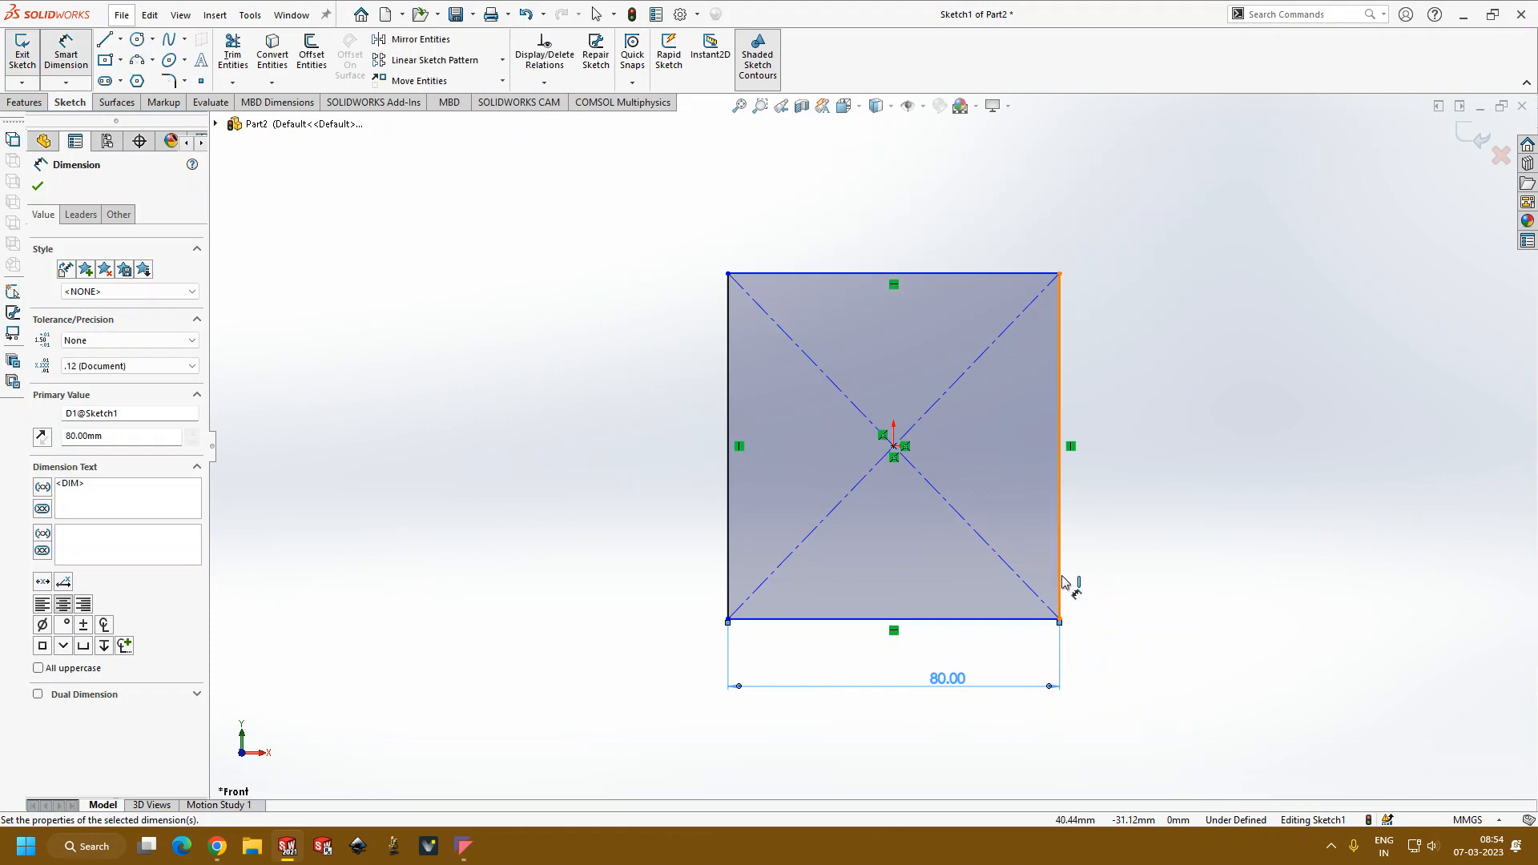
Step: Dimension the rectangle's vertical side to 80 mm and exit the sketch
{"action": "left_click", "coordinate": [1062, 584]}
{"action": "left_click", "coordinate": [1137, 613]}
{"action": "type", "text": "80"}
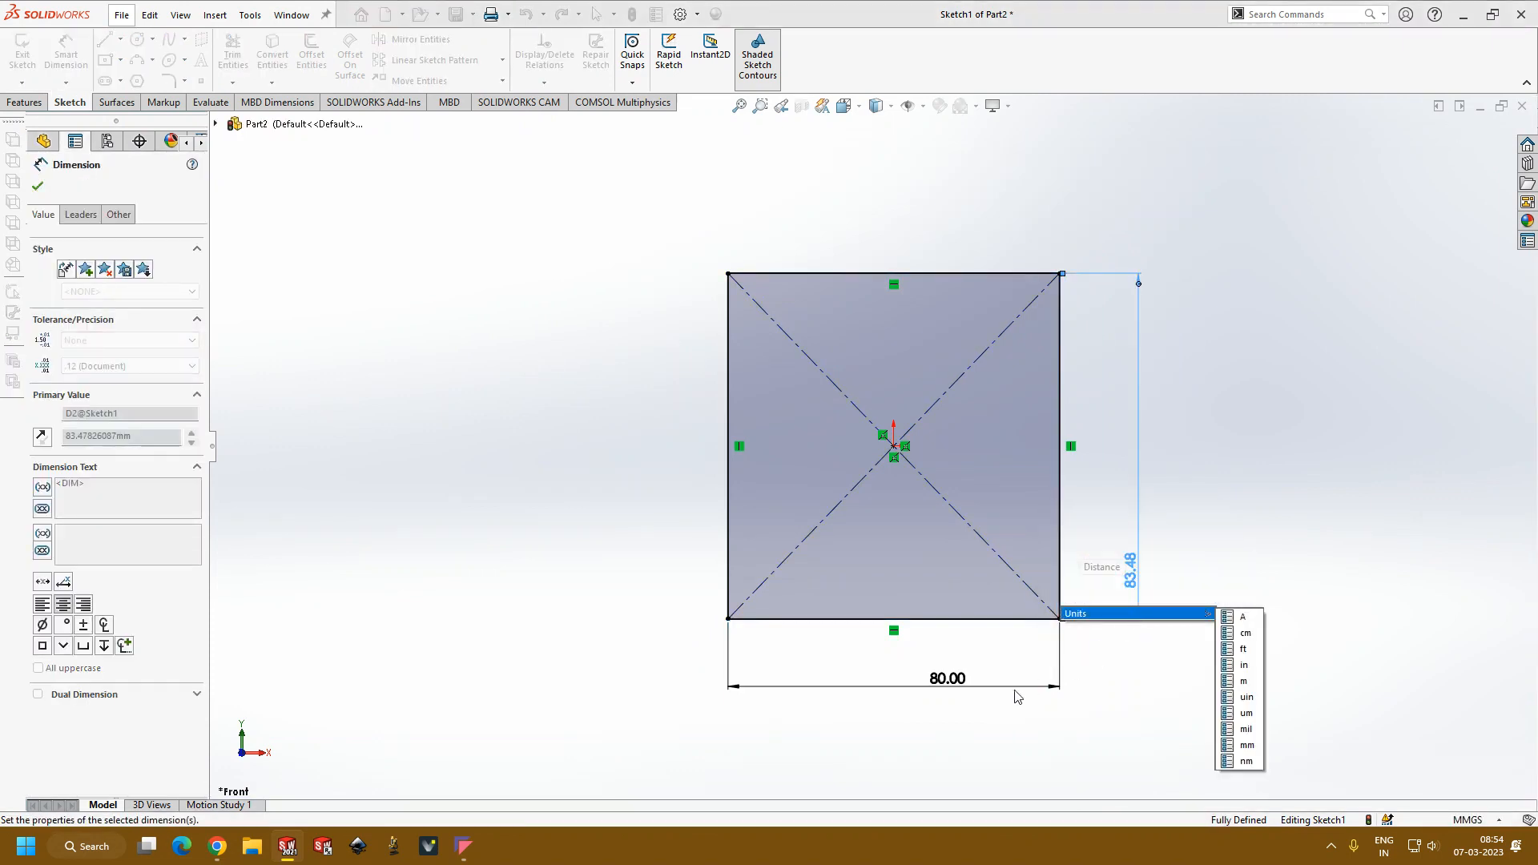
{"action": "key", "text": "Return"}
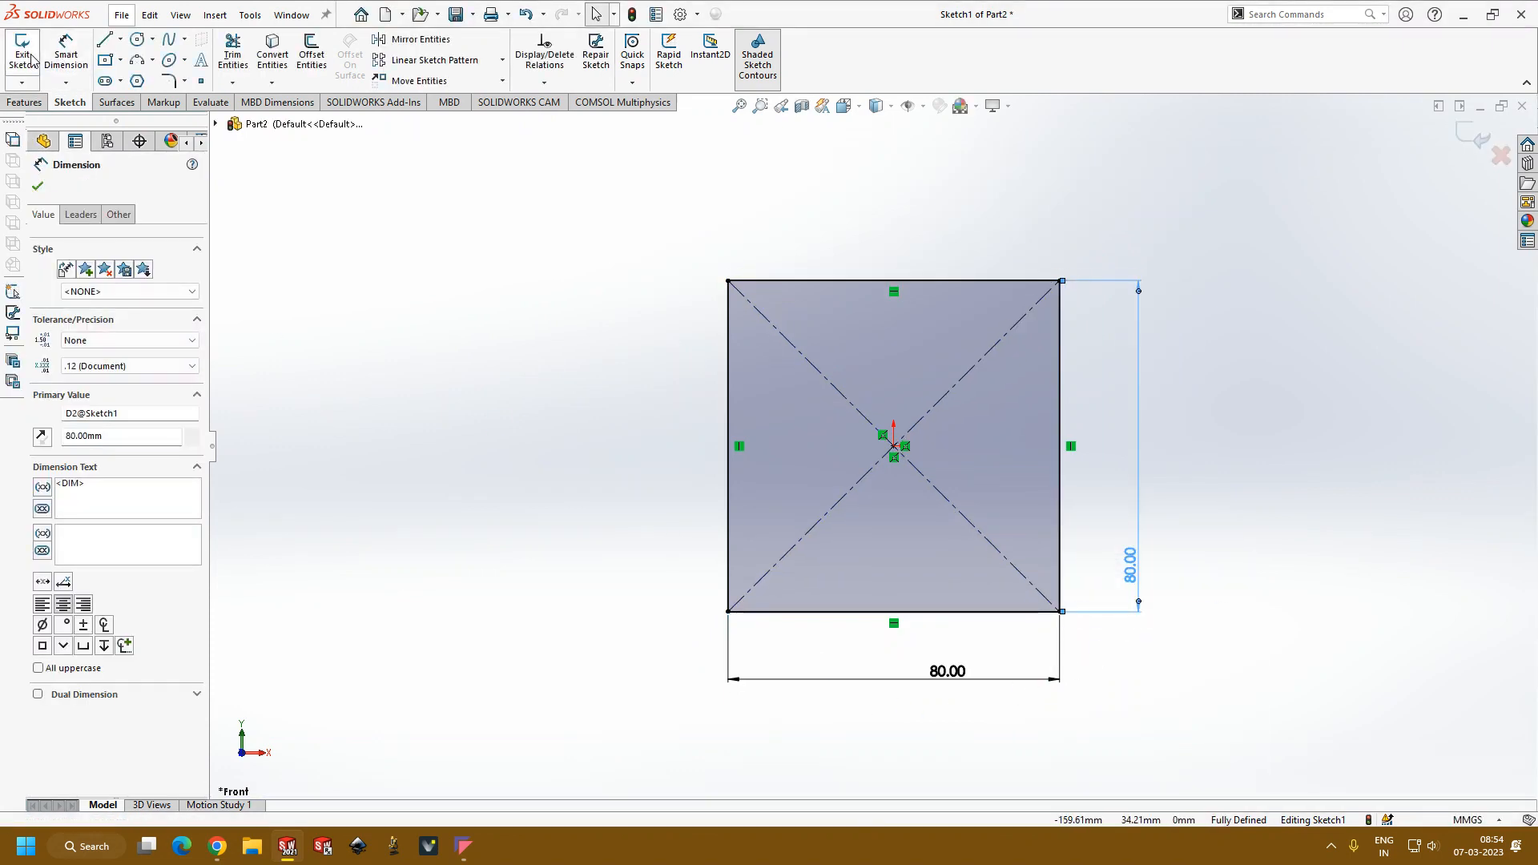
{"action": "left_click", "coordinate": [23, 53]}
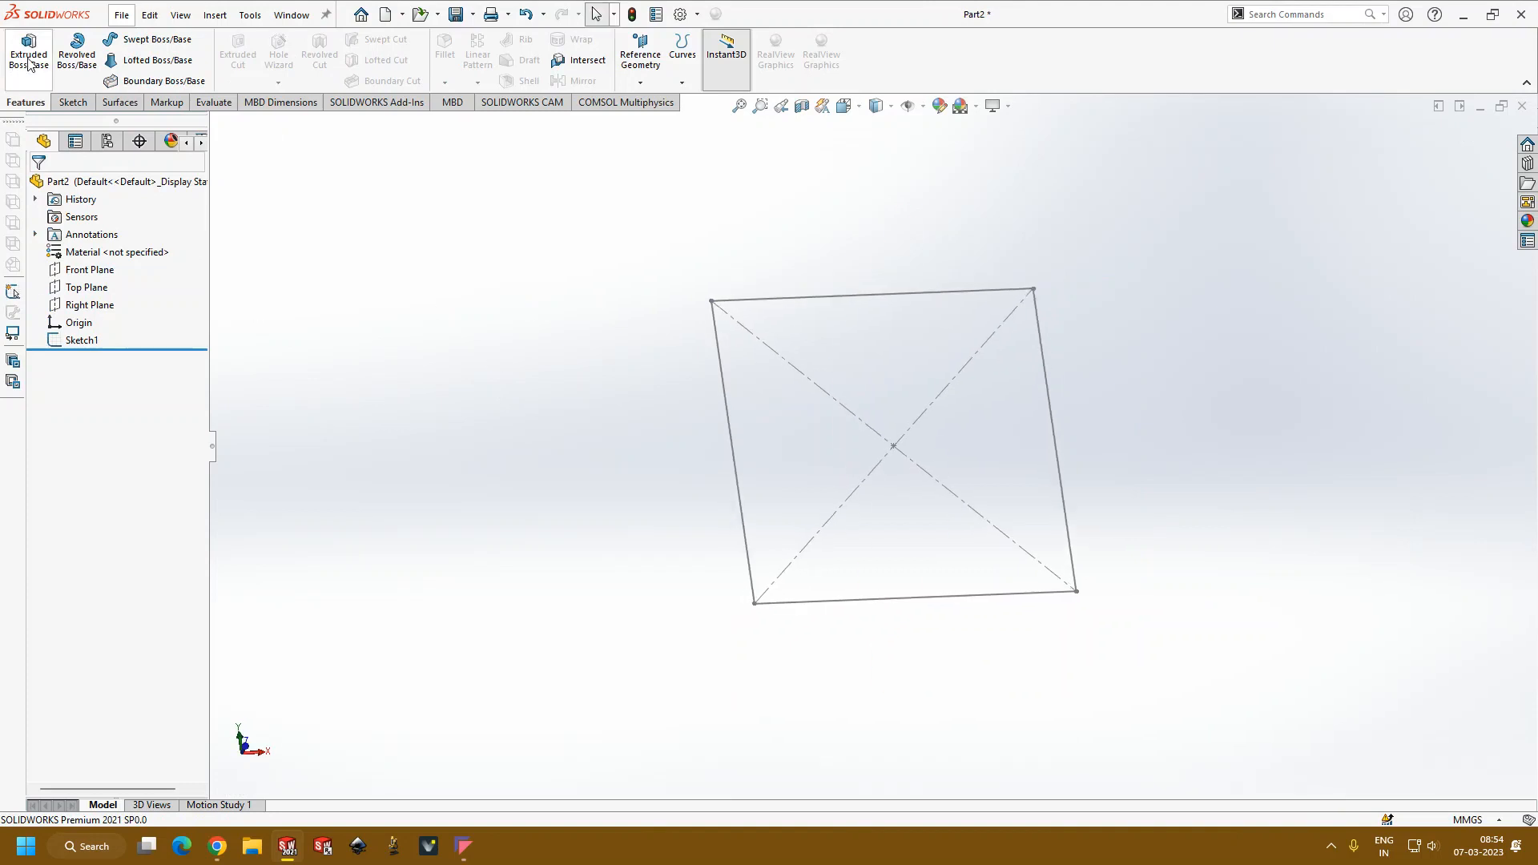
Step: Start an extruded boss from the square sketch and enable its Thin Feature option
{"action": "left_click", "coordinate": [29, 50]}
{"action": "left_click", "coordinate": [742, 495]}
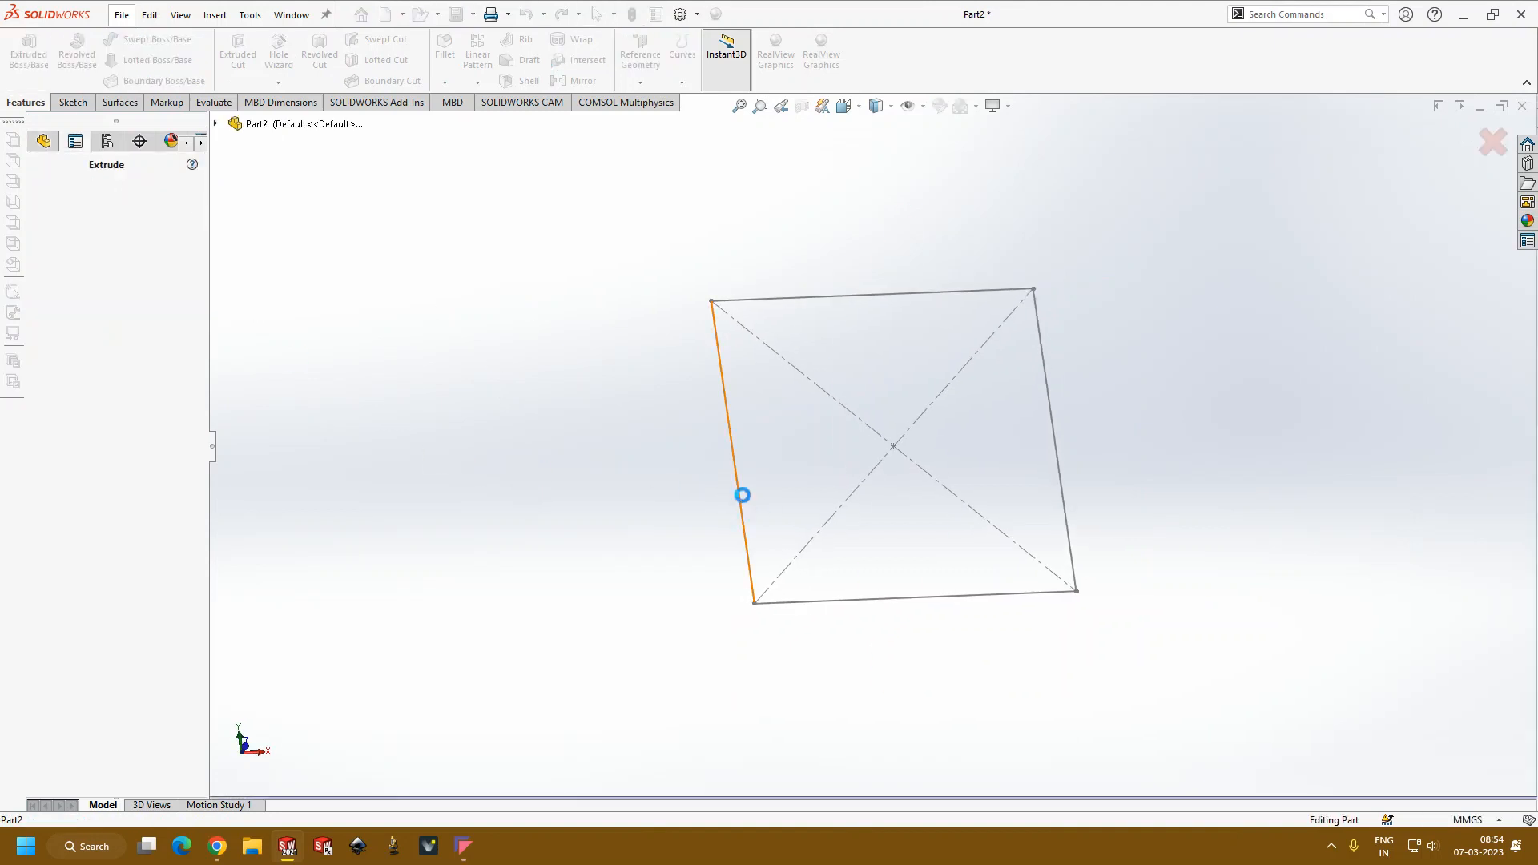
{"action": "middle_click_drag", "start_coordinate": [405, 553], "coordinate": [484, 463]}
{"action": "middle_click_drag", "start_coordinate": [1160, 291], "coordinate": [951, 403]}
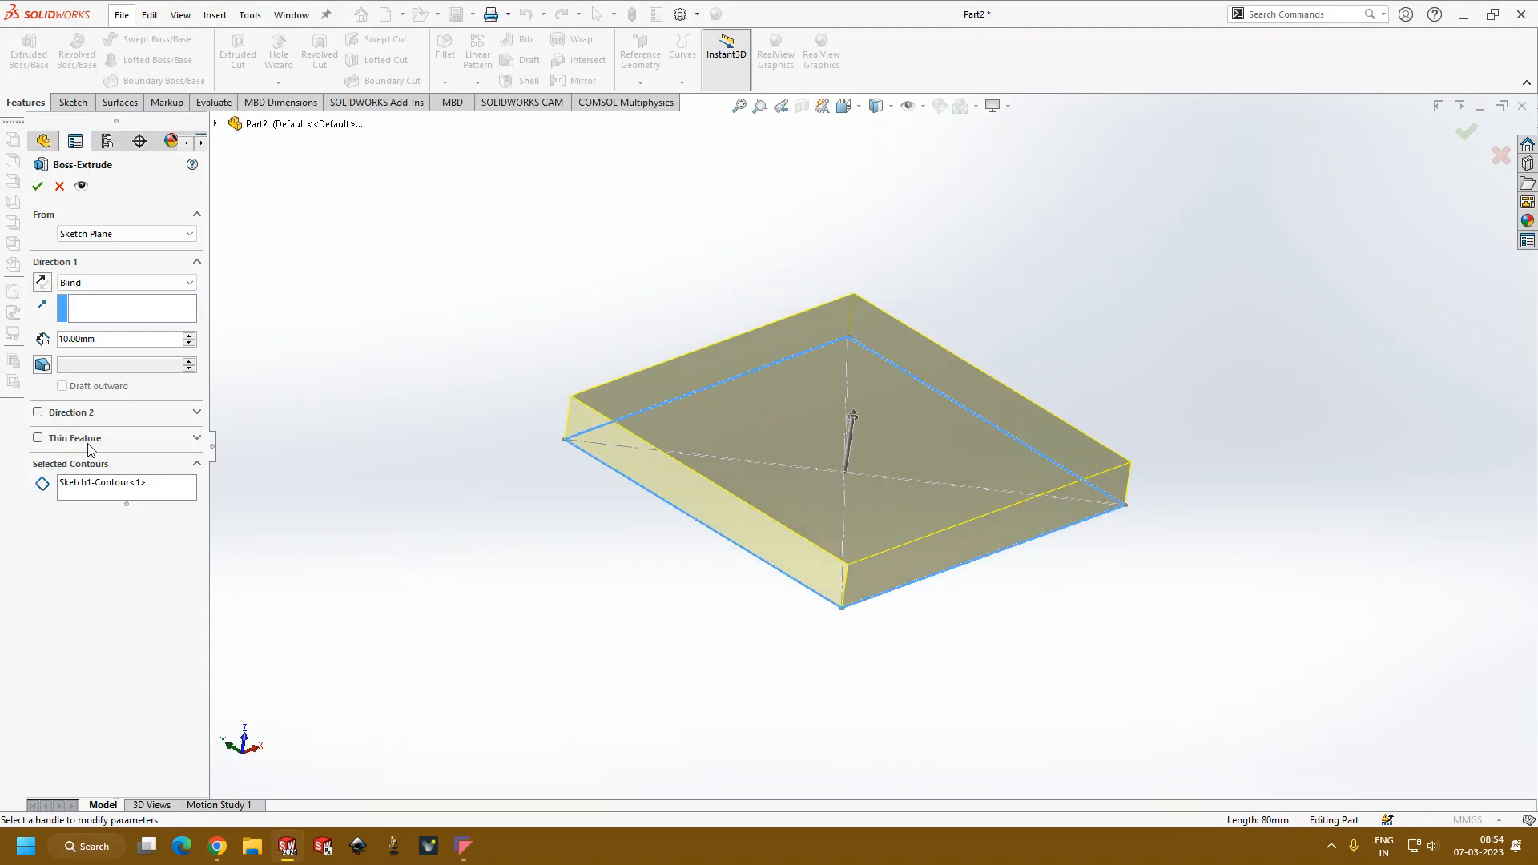
{"action": "middle_click_drag", "start_coordinate": [438, 535], "coordinate": [649, 442]}
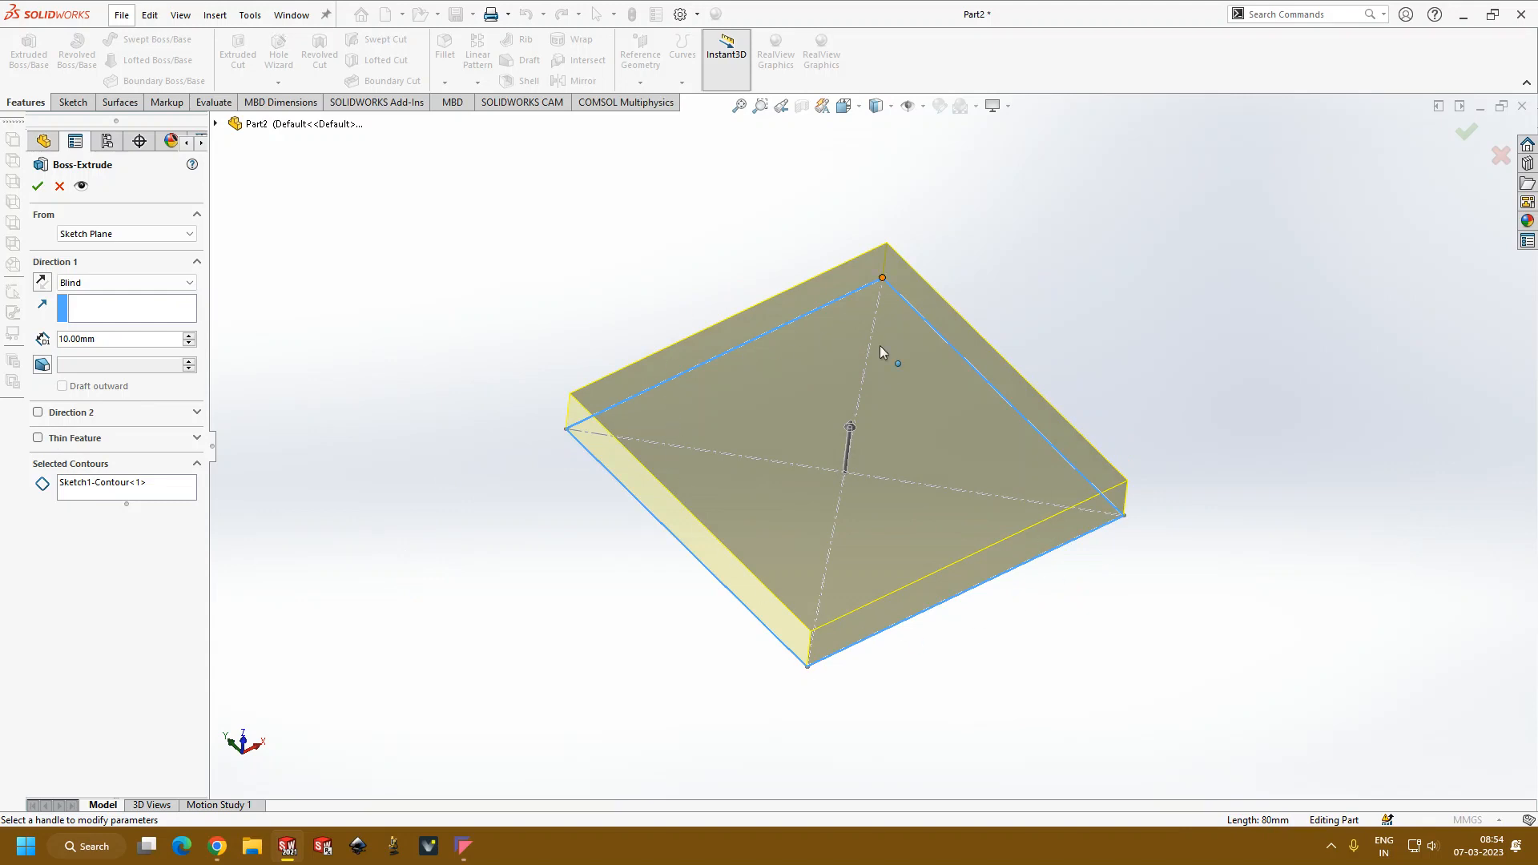
{"action": "left_click", "coordinate": [37, 439]}
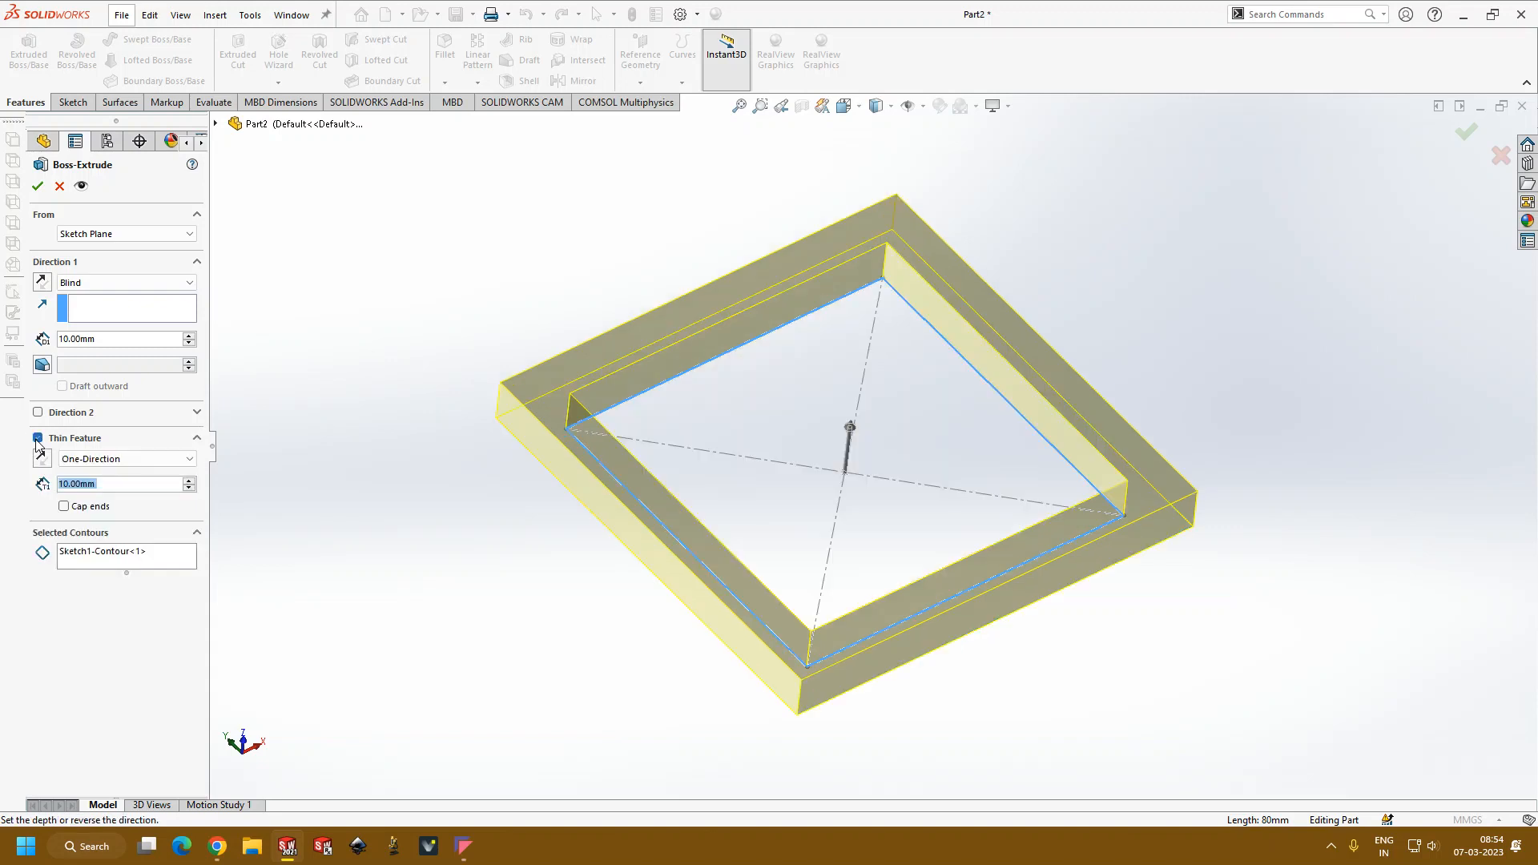
Step: Set the thickness of the one-direction thin feature to 3 mm
{"action": "scroll", "coordinate": [668, 511], "scroll_direction": "up", "scroll_amount": 3}
{"action": "scroll", "coordinate": [895, 416], "scroll_direction": "down", "scroll_amount": 2}
{"action": "scroll", "coordinate": [887, 489], "scroll_direction": "up", "scroll_amount": 2}
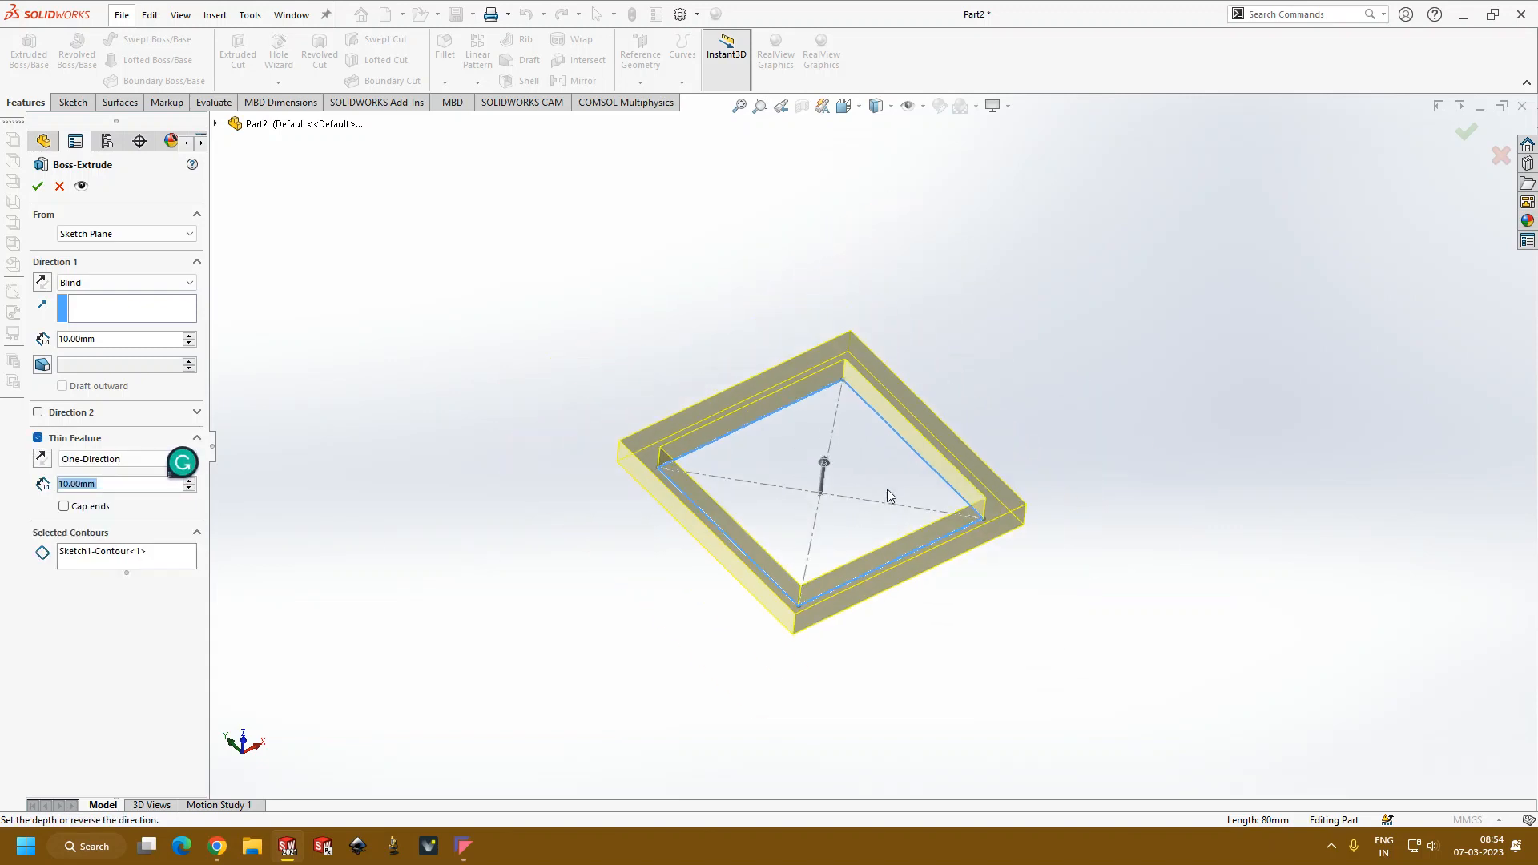
{"action": "middle_click_drag", "start_coordinate": [887, 489], "coordinate": [871, 530]}
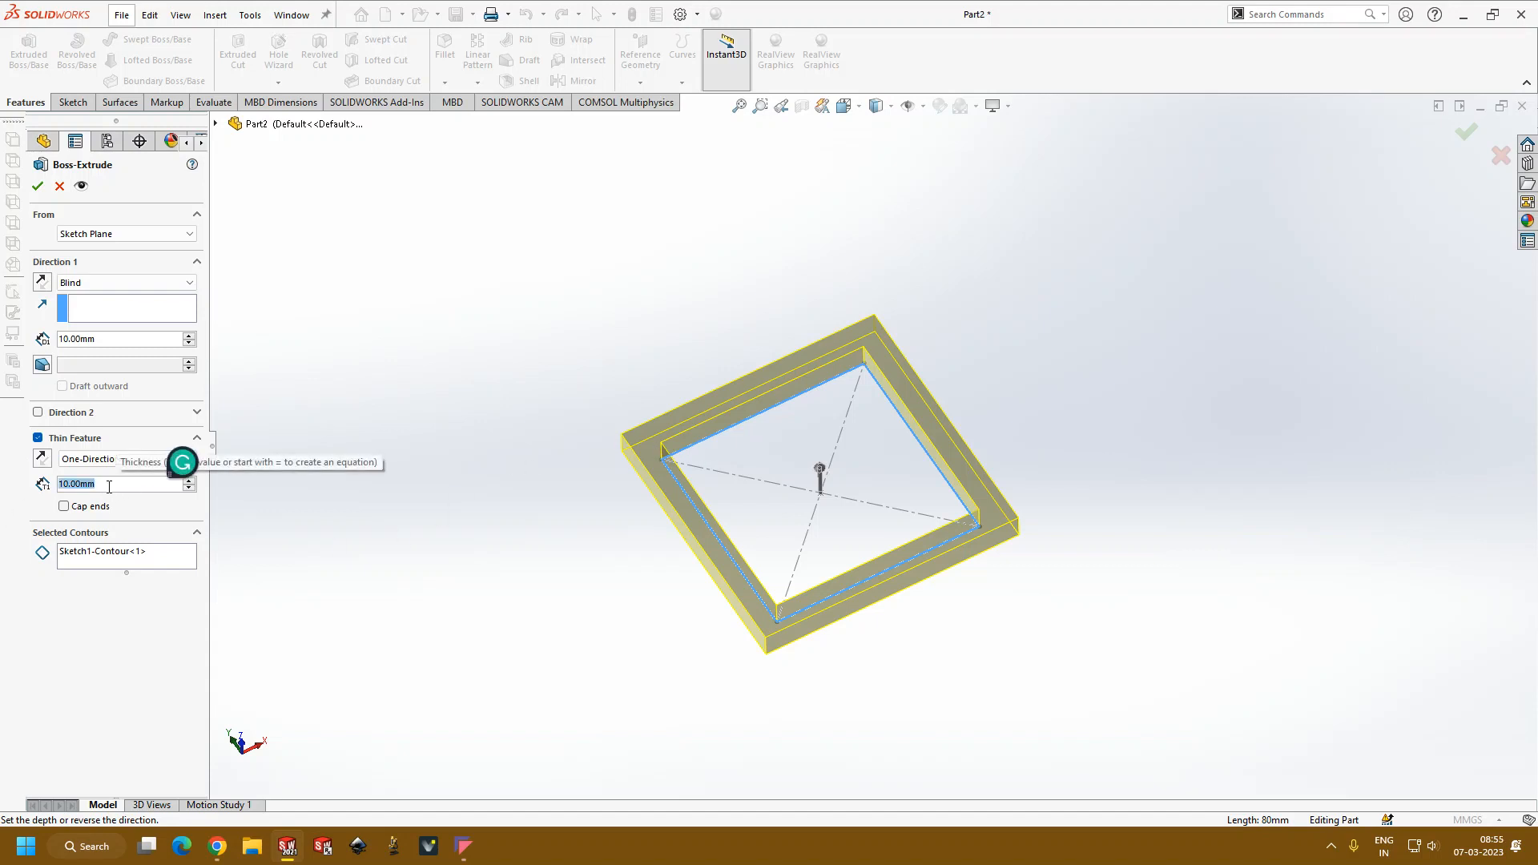
{"action": "type", "text": "3"}
{"action": "key", "text": "Return"}
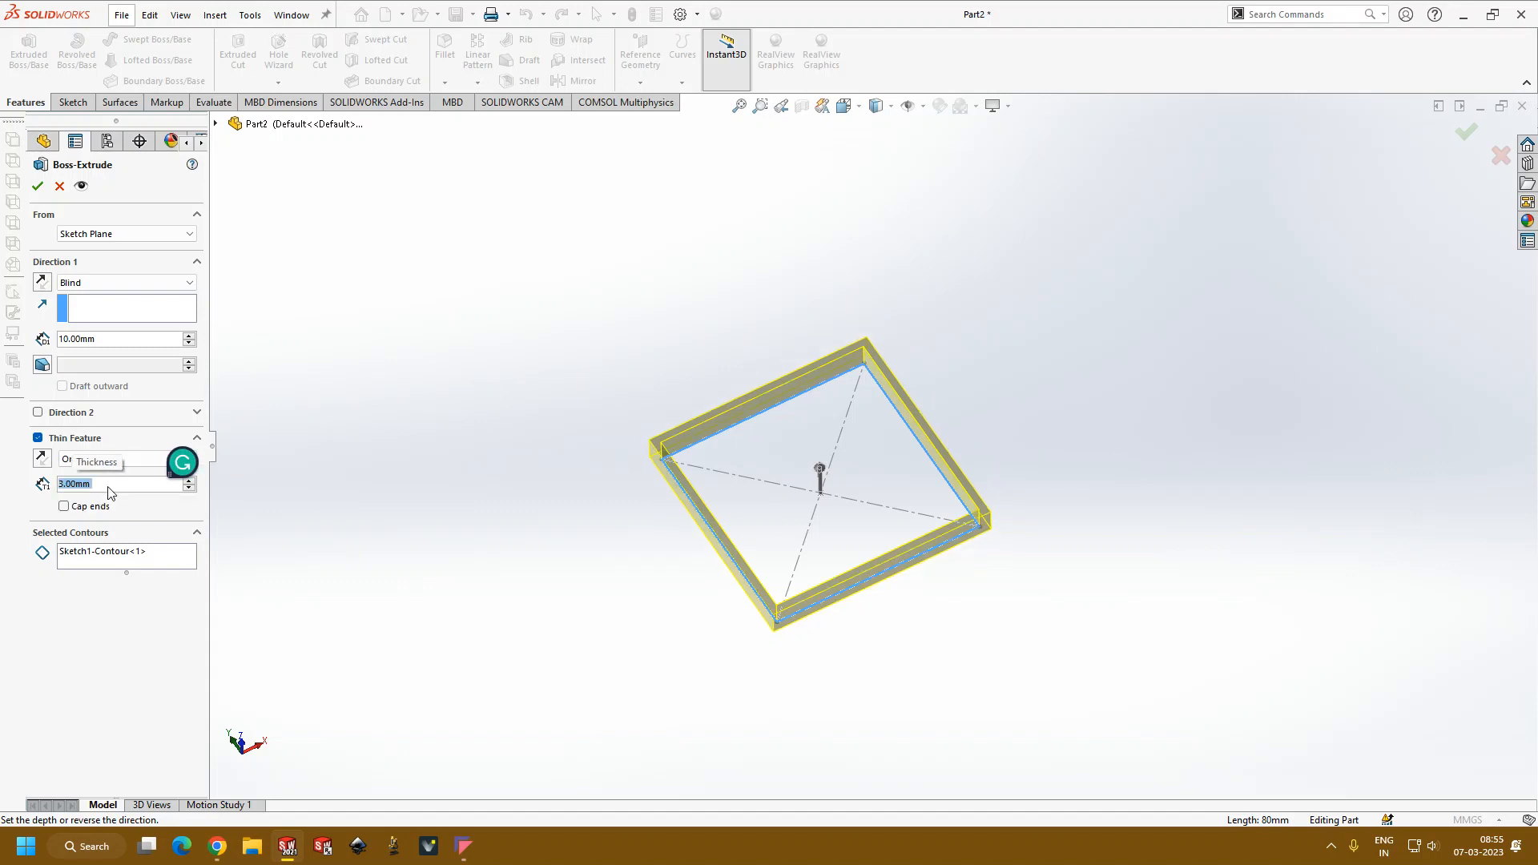
Step: Set the thin extrusion's blind depth to 50 mm and accept the feature
{"action": "scroll", "coordinate": [614, 446], "scroll_direction": "down", "scroll_amount": 2}
{"action": "scroll", "coordinate": [856, 624], "scroll_direction": "up", "scroll_amount": 3}
{"action": "middle_click_drag", "start_coordinate": [834, 618], "coordinate": [624, 458]}
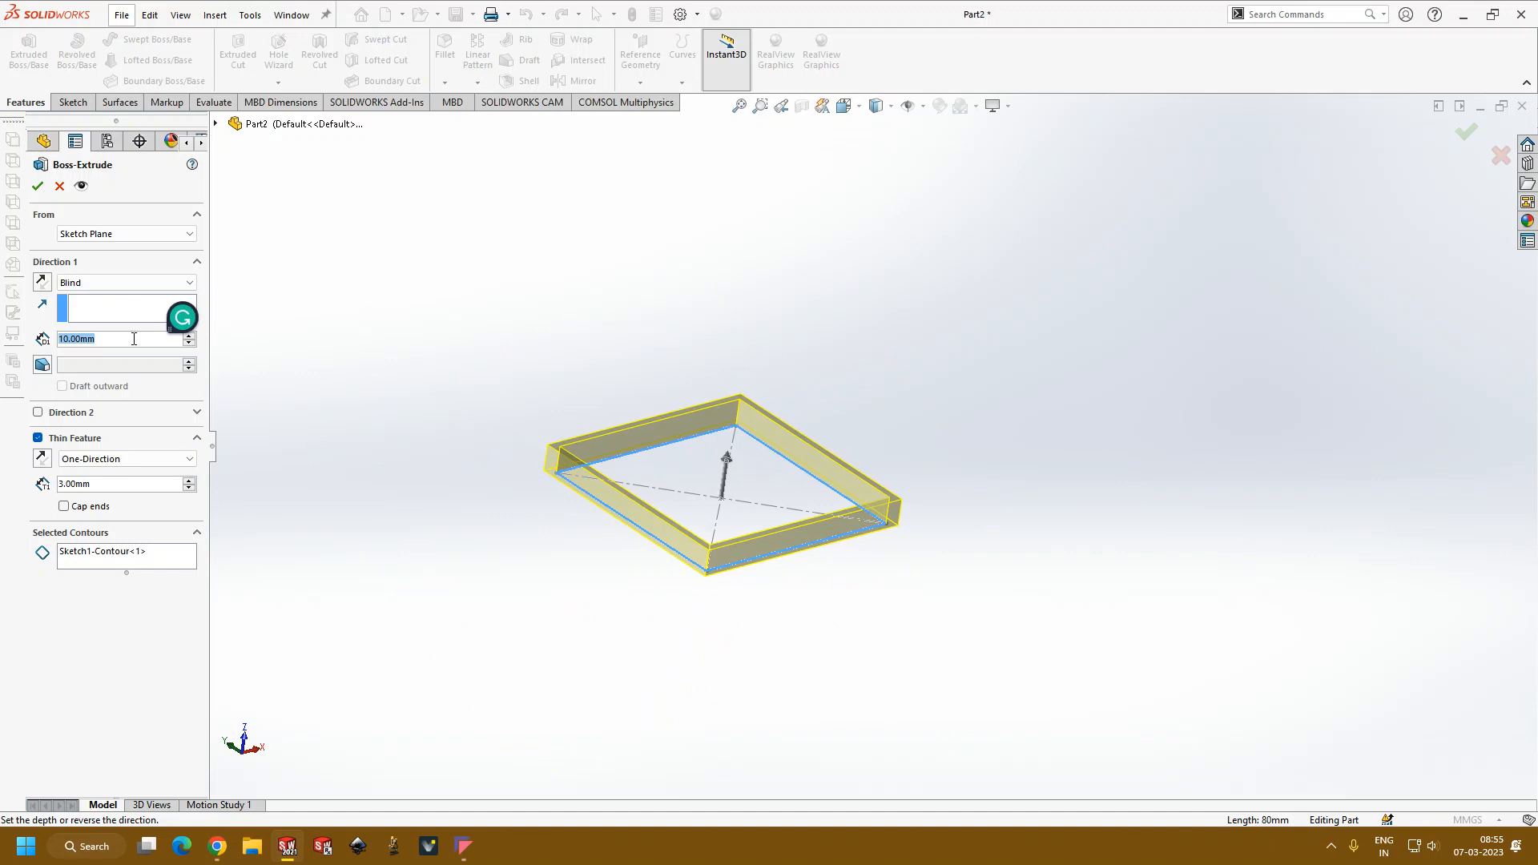
{"action": "type", "text": "50"}
{"action": "key", "text": "Return"}
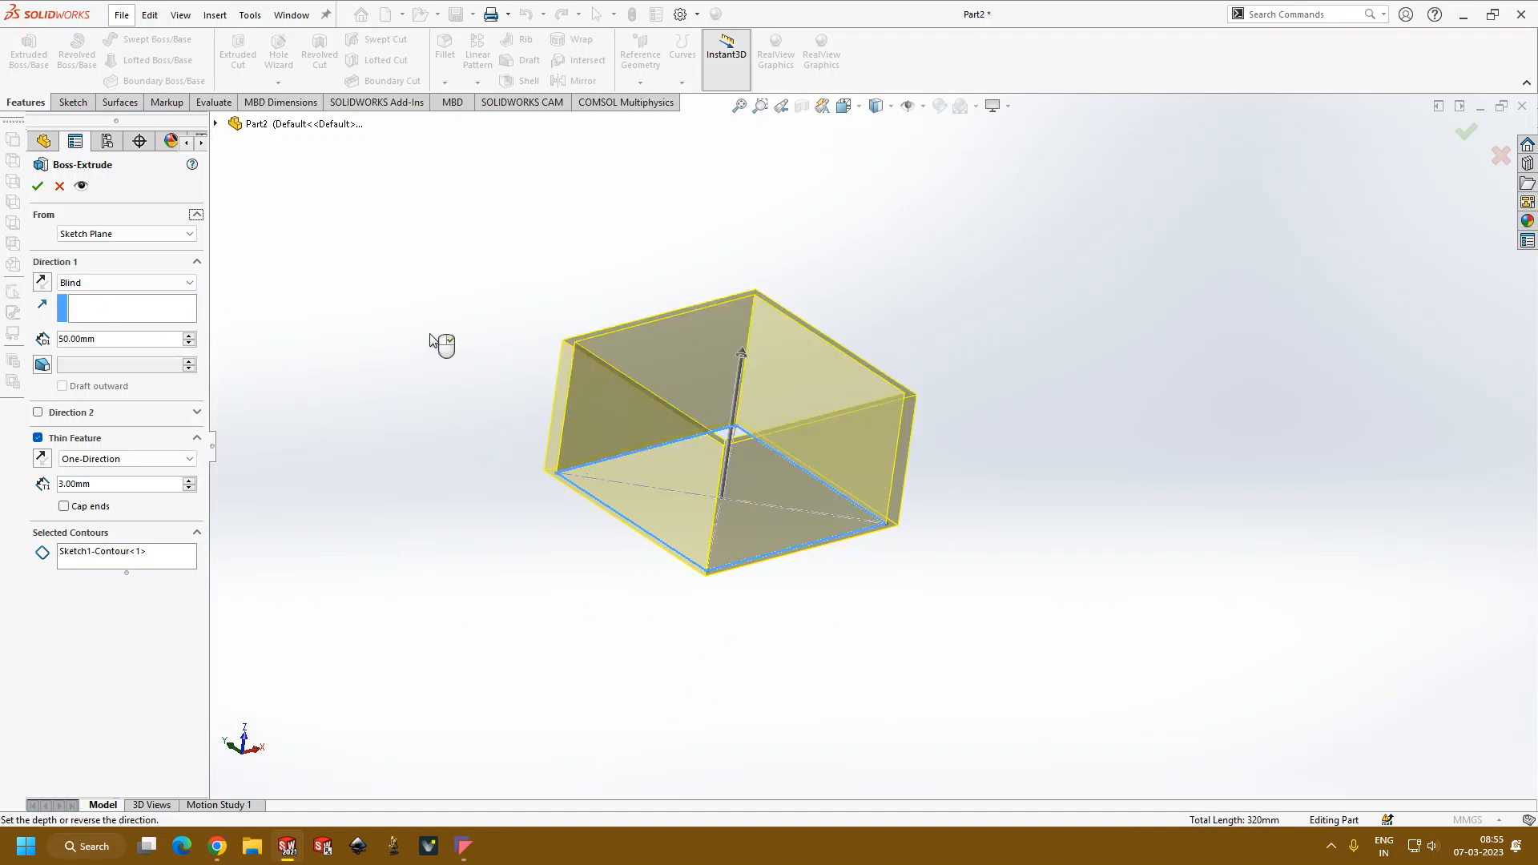
{"action": "left_click", "coordinate": [38, 185]}
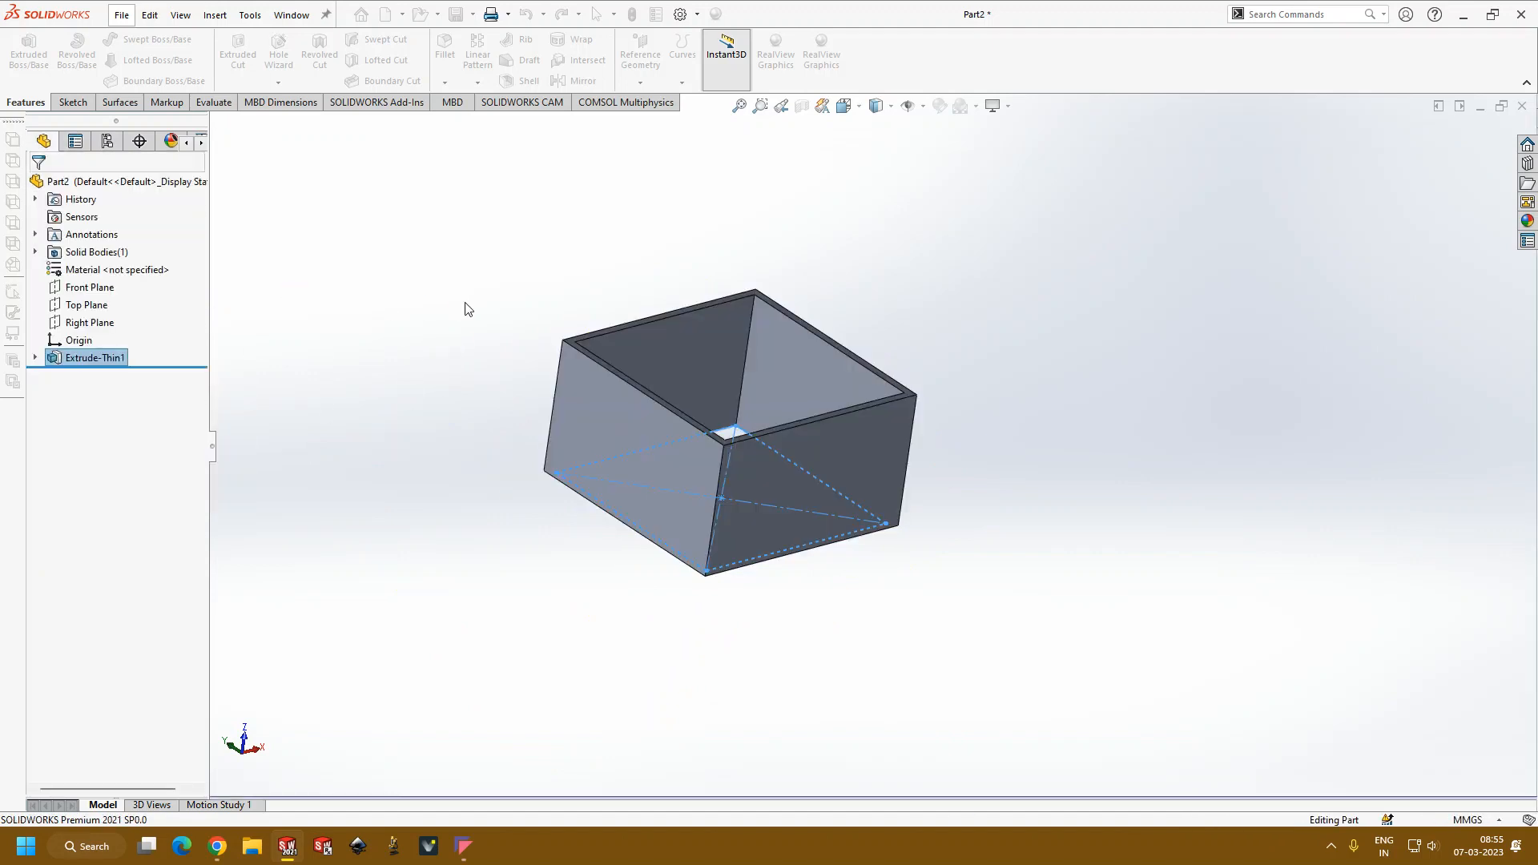
Step: Open a sketch on the square frame's bottom rim and draw an 86 x 86 mm corner rectangle along its outer edges
{"action": "middle_click_drag", "start_coordinate": [469, 310], "coordinate": [456, 424]}
{"action": "middle_click_drag", "start_coordinate": [488, 590], "coordinate": [749, 381]}
{"action": "middle_click_drag", "start_coordinate": [892, 370], "coordinate": [888, 572]}
{"action": "scroll", "coordinate": [889, 461], "scroll_direction": "down", "scroll_amount": 4}
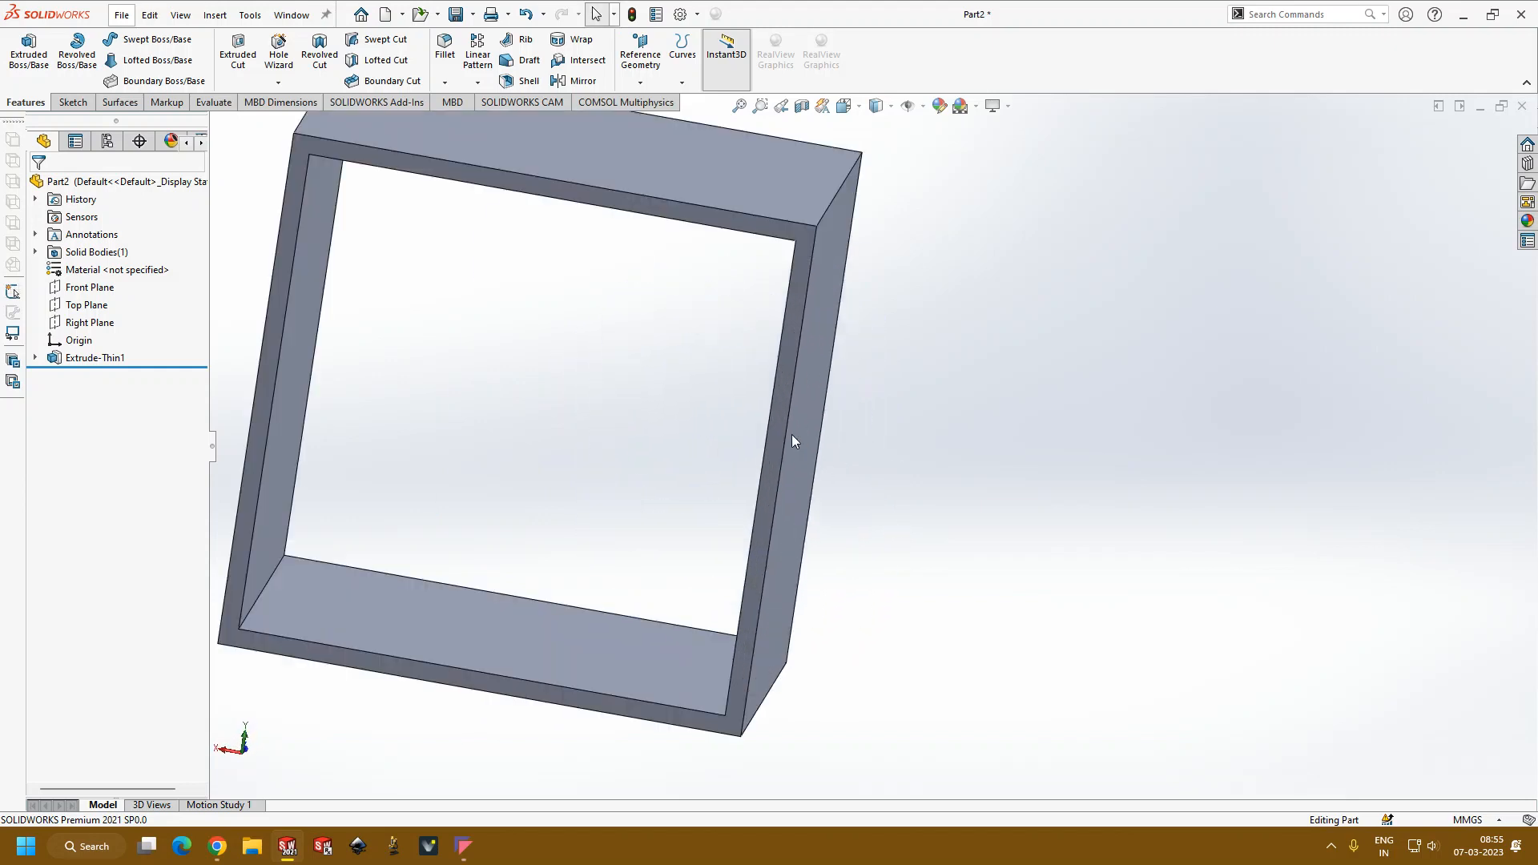
{"action": "left_click", "coordinate": [778, 414]}
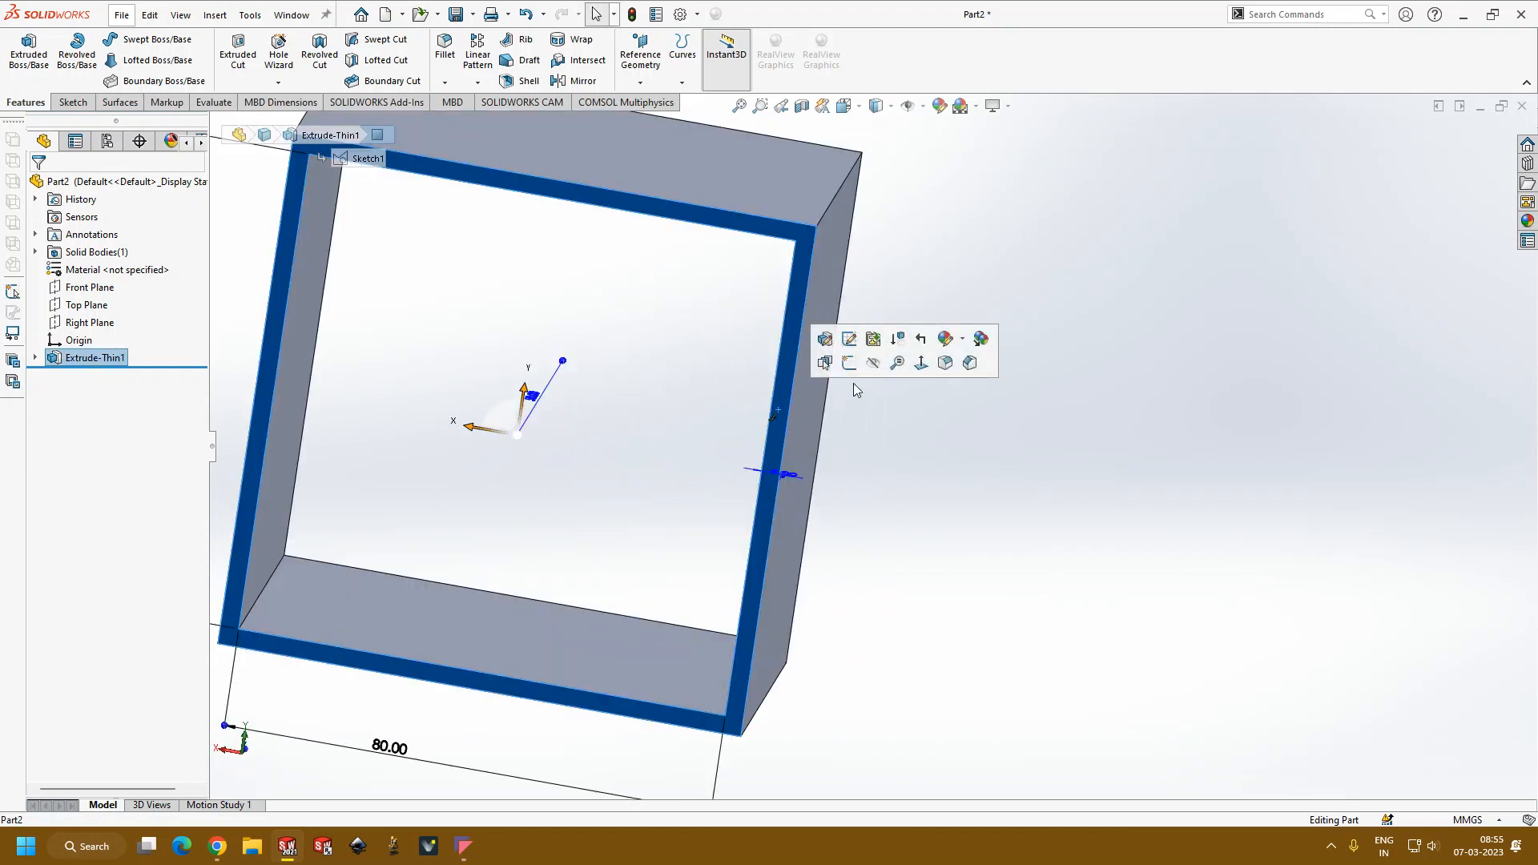
{"action": "left_click", "coordinate": [849, 364]}
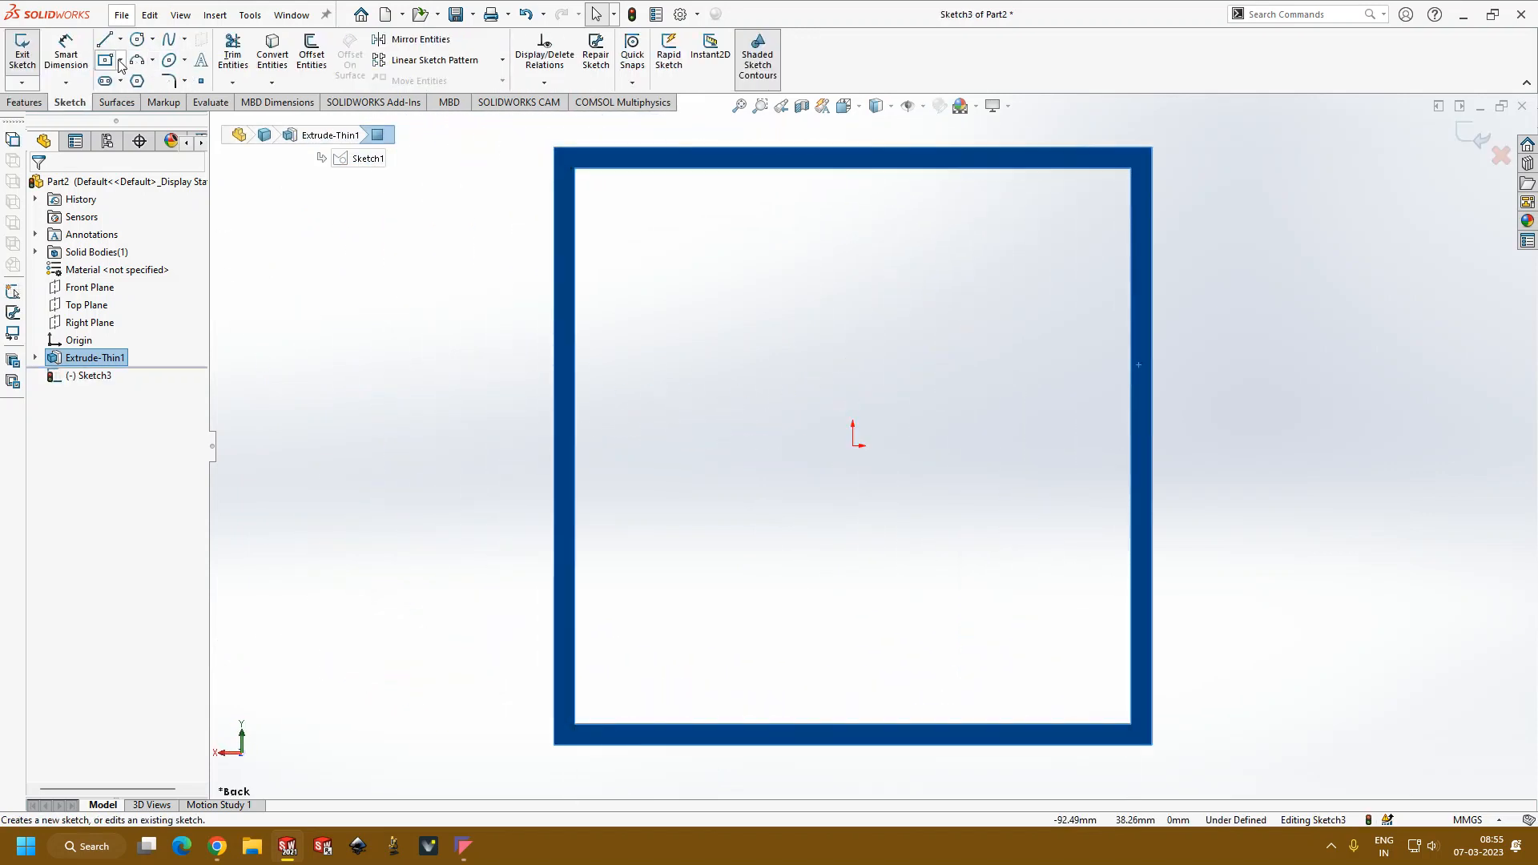
{"action": "left_click", "coordinate": [120, 61]}
{"action": "left_click", "coordinate": [129, 82]}
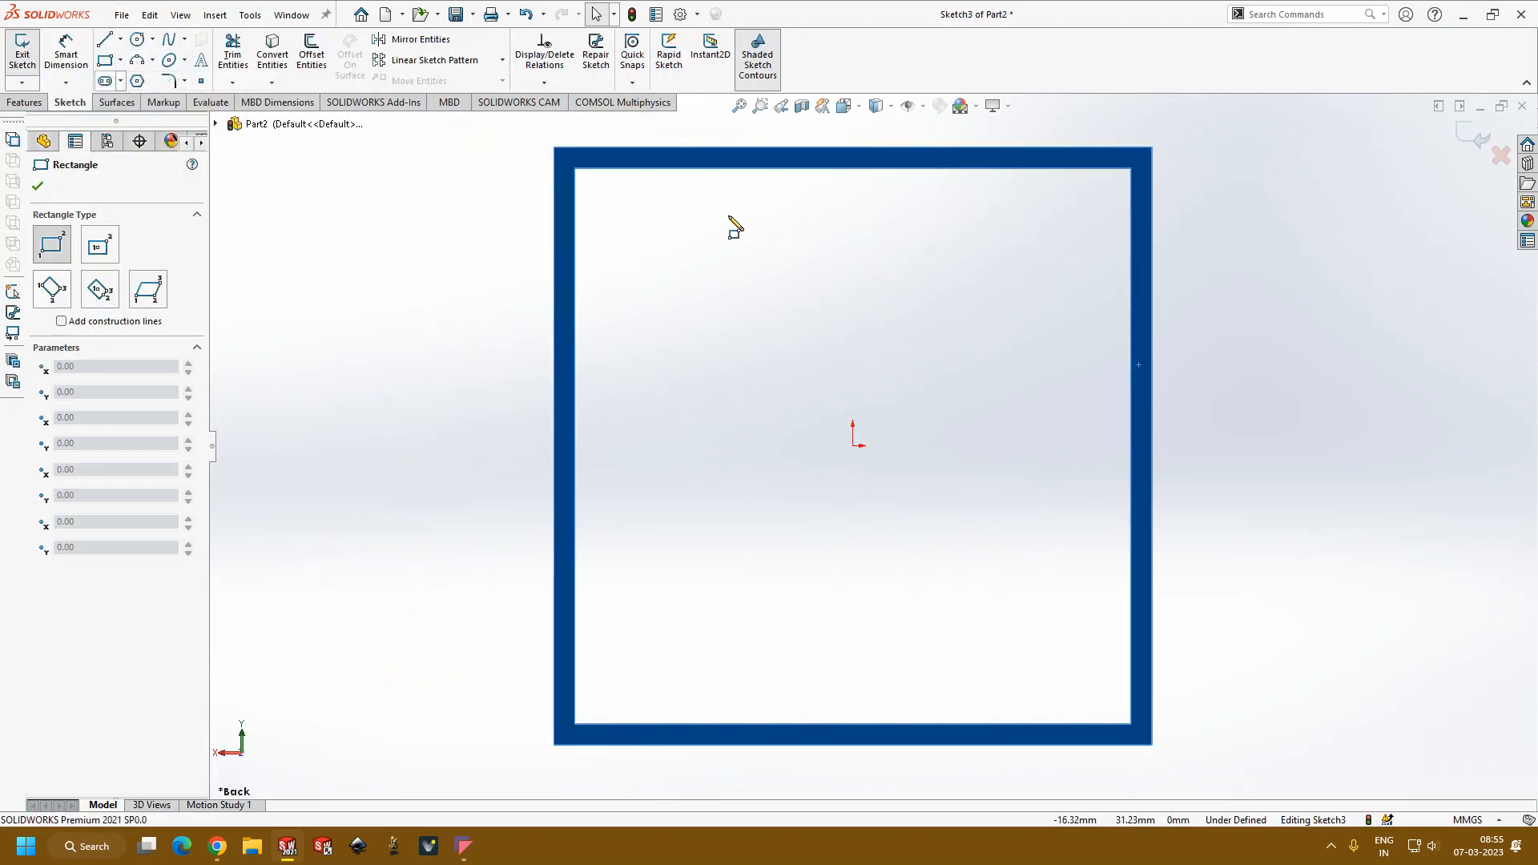
{"action": "left_click", "coordinate": [554, 147]}
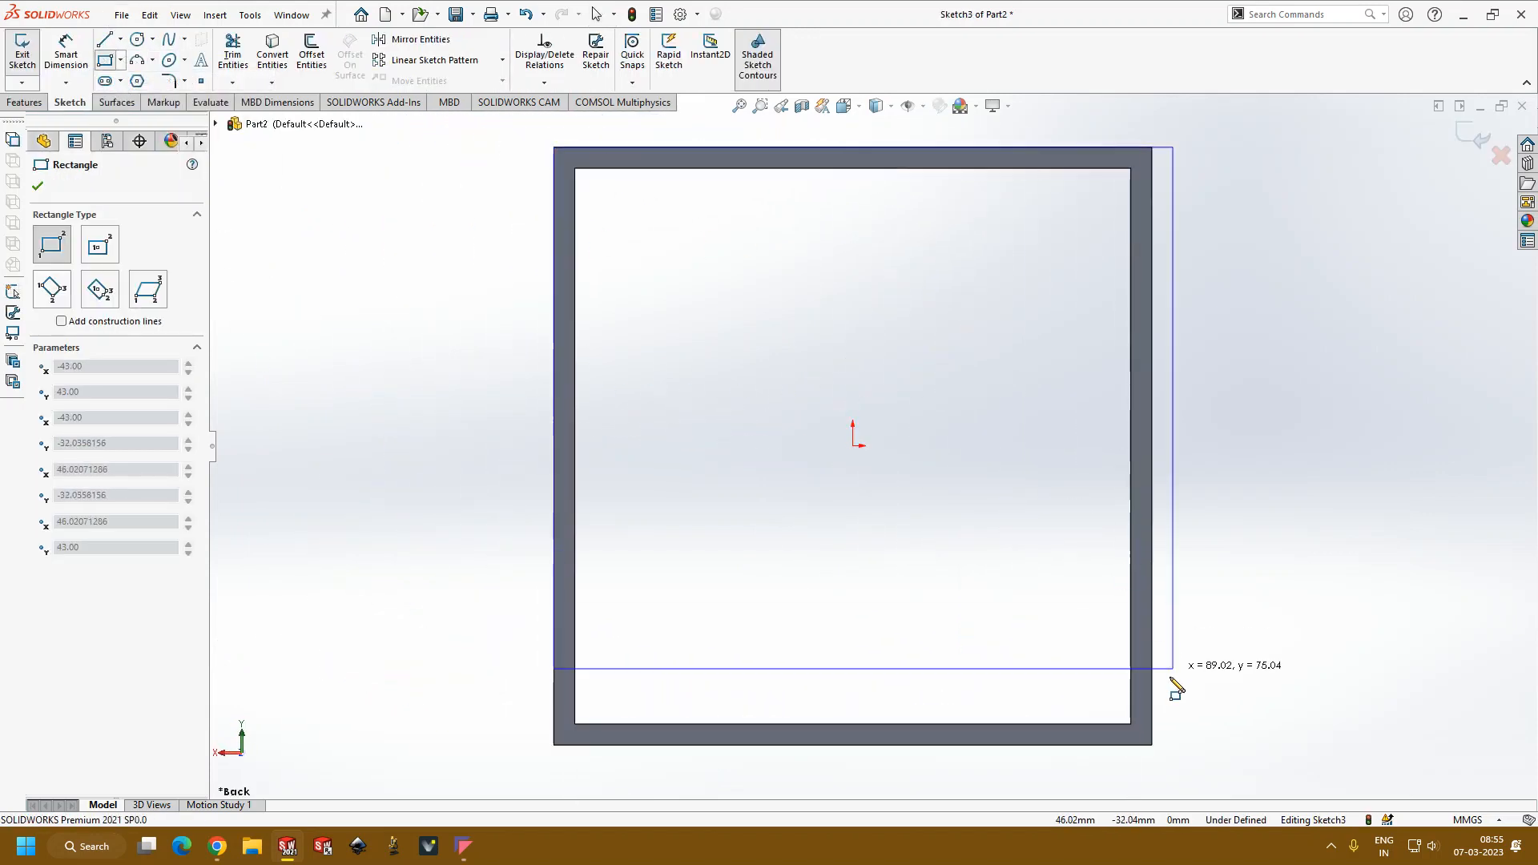
{"action": "left_click", "coordinate": [1151, 745]}
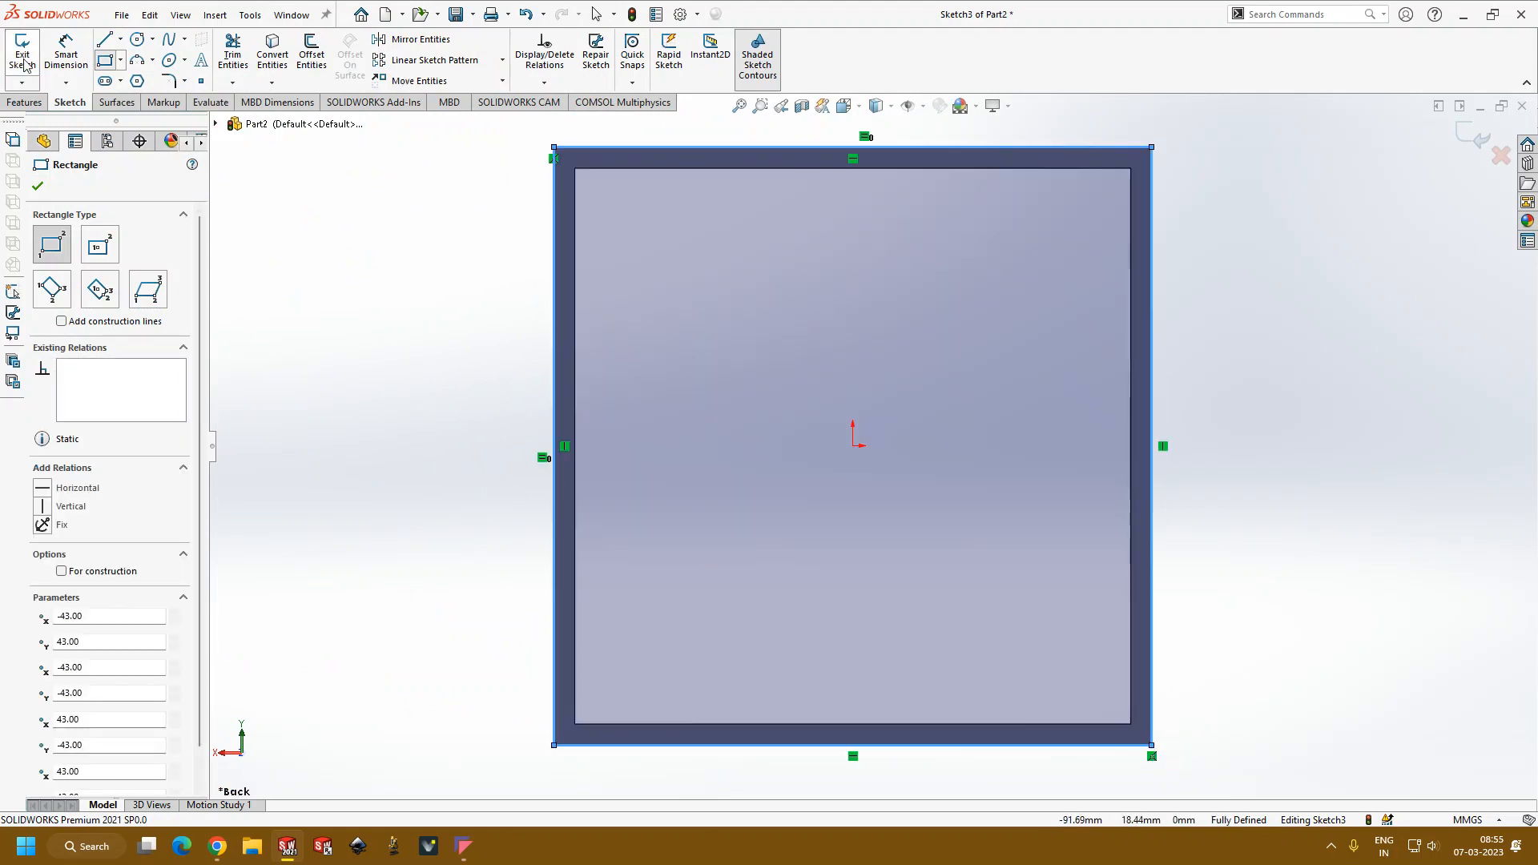
Step: Extrude the rectangle 2 mm in the reversed direction, into the frame, with merged result to close its bottom
{"action": "left_click", "coordinate": [24, 102]}
{"action": "left_click", "coordinate": [24, 54]}
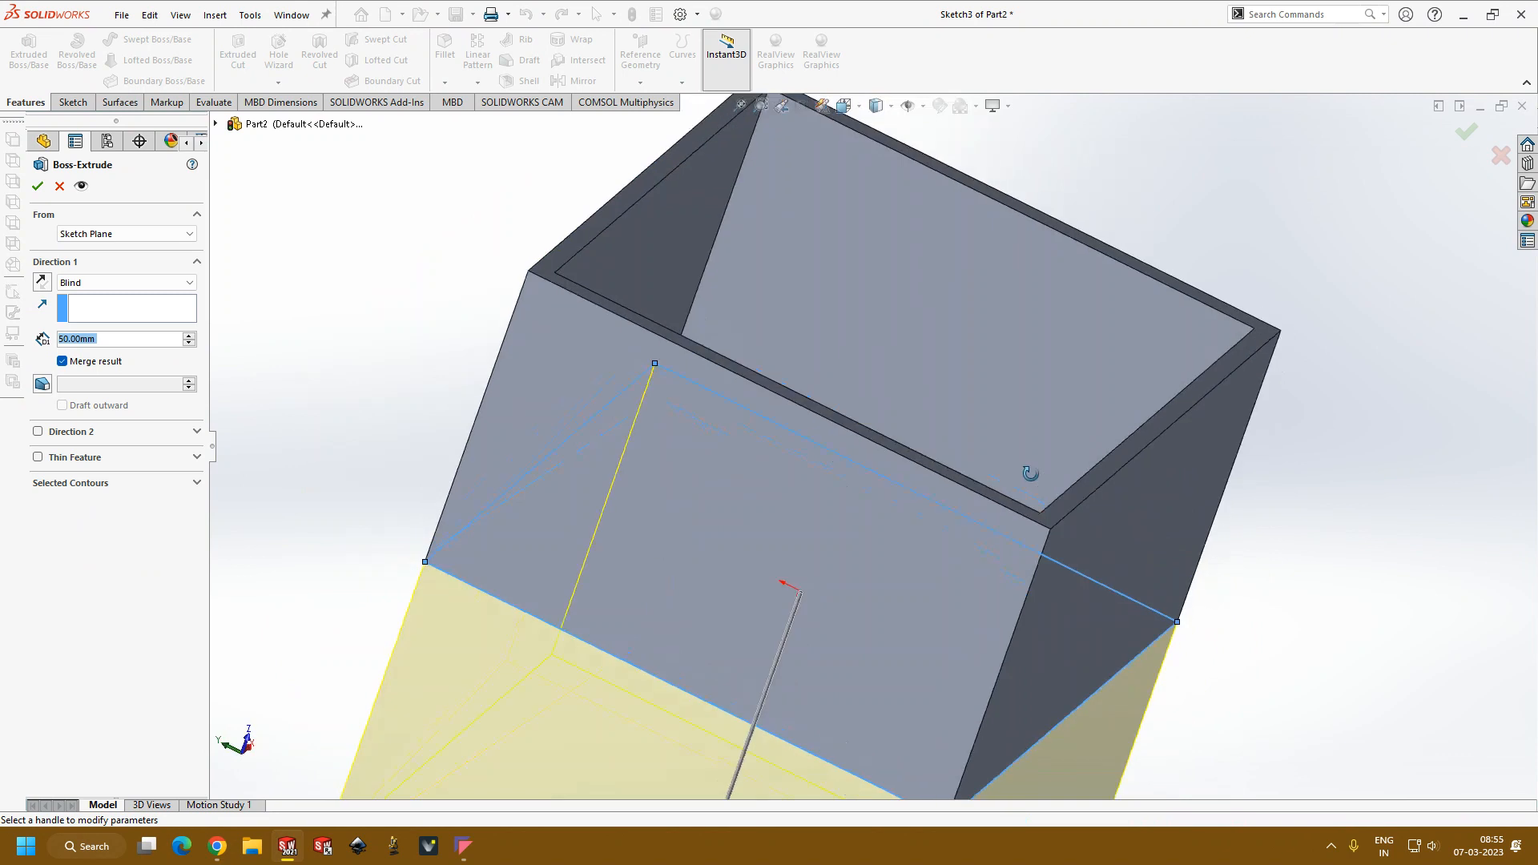
{"action": "middle_click_drag", "start_coordinate": [1030, 473], "coordinate": [1043, 473]}
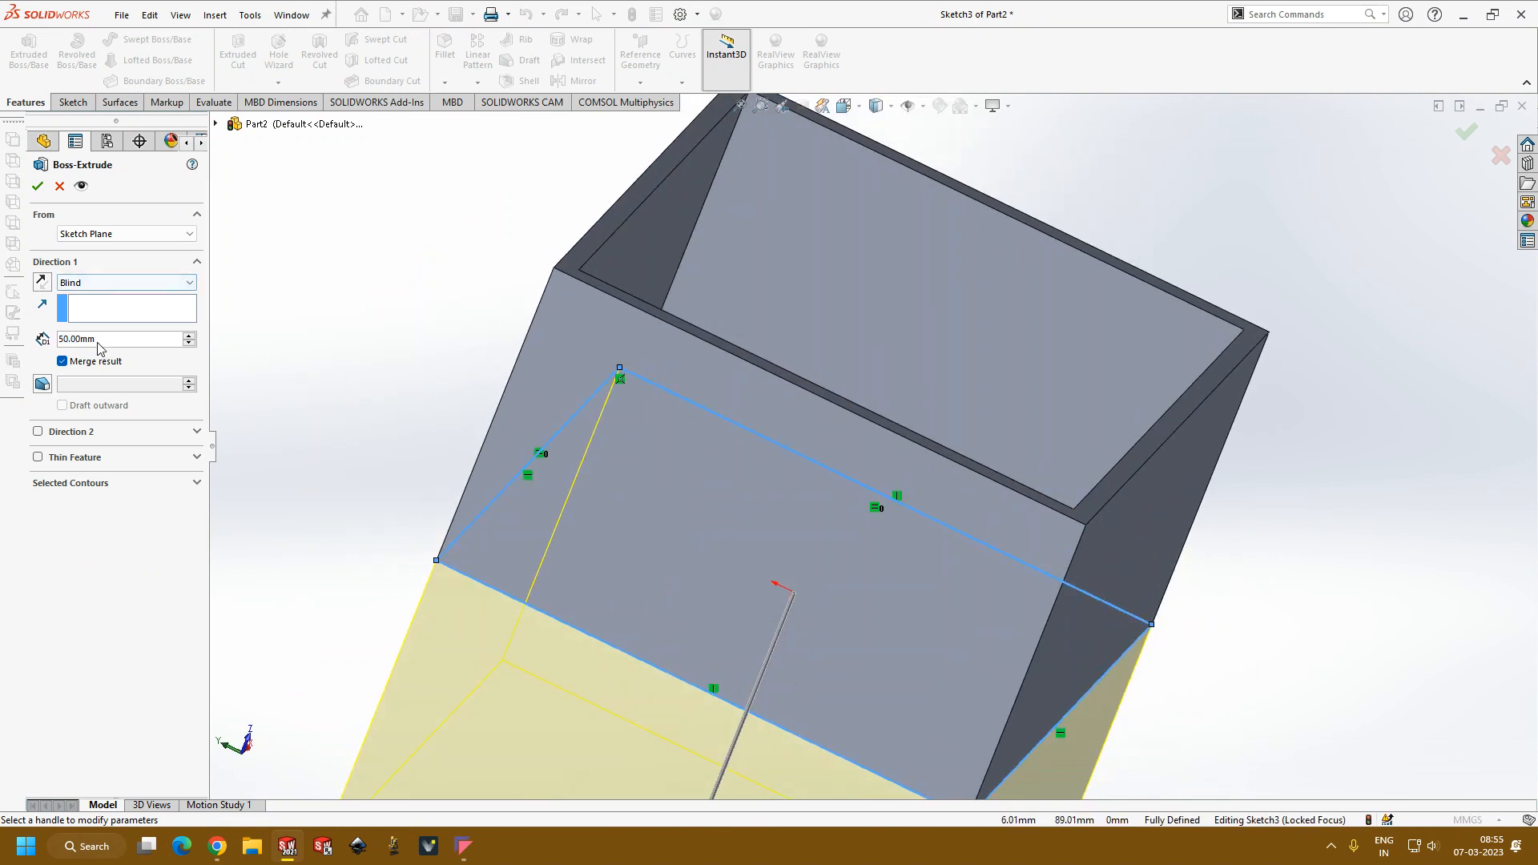
{"action": "type", "text": "2"}
{"action": "key", "text": "Return"}
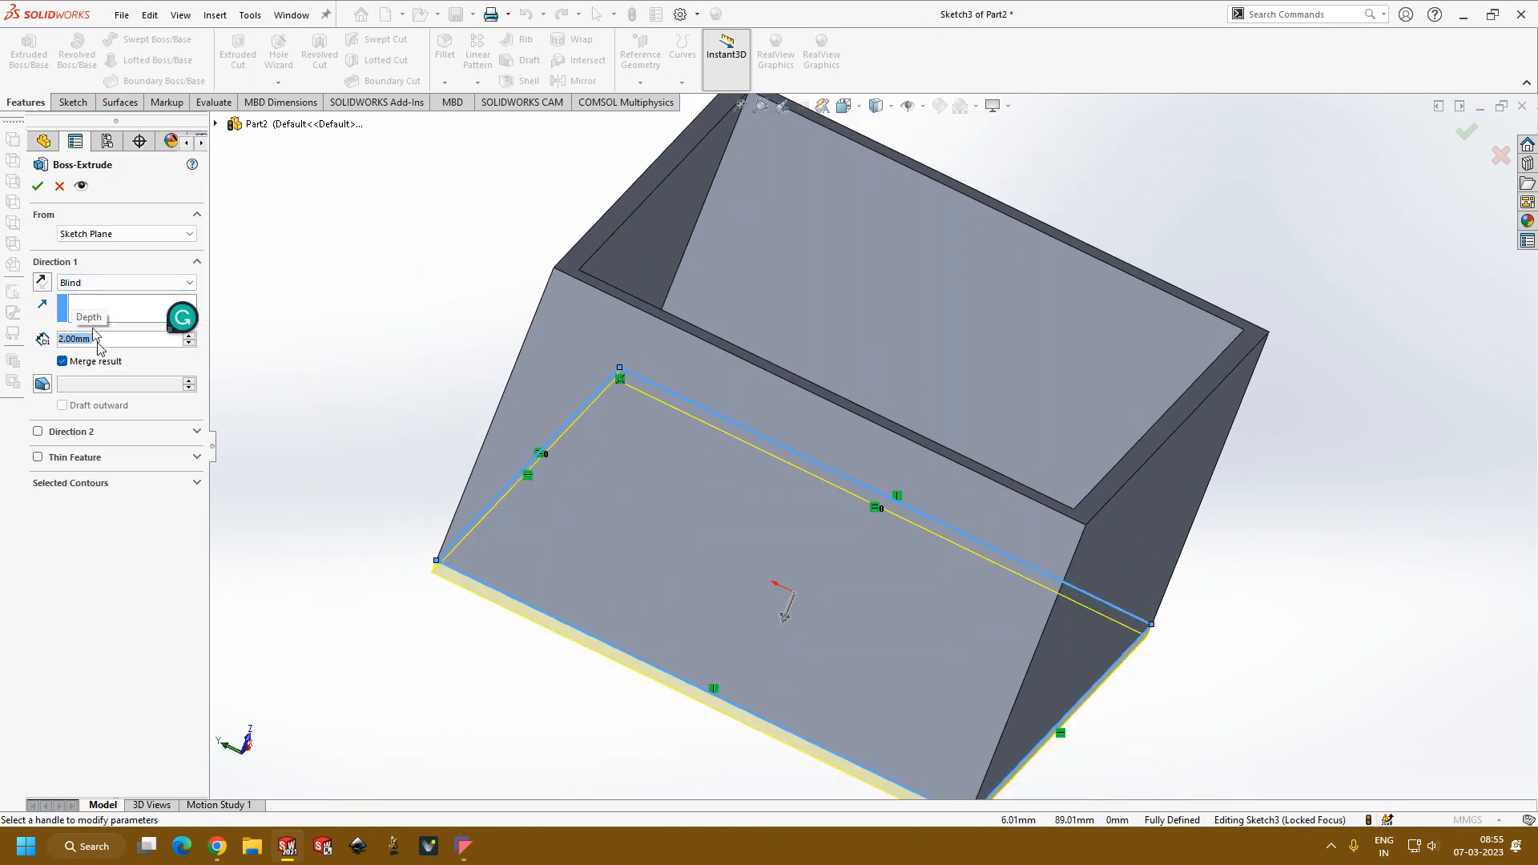
{"action": "left_click", "coordinate": [46, 282]}
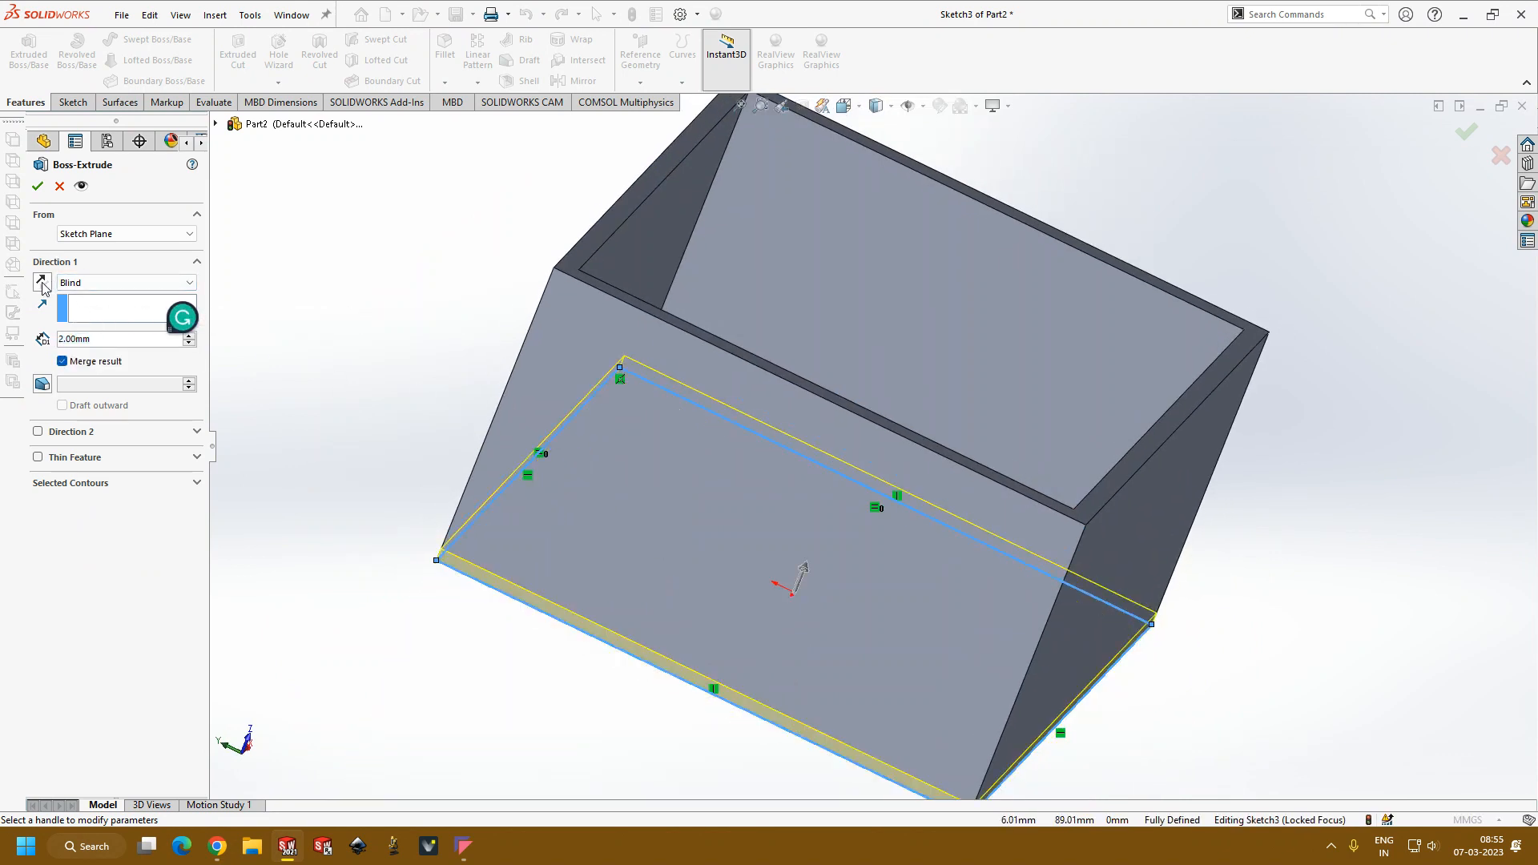
{"action": "left_click", "coordinate": [37, 188]}
Step: Open a new sketch on the outer face of one of the box's side walls
{"action": "scroll", "coordinate": [552, 381], "scroll_direction": "up", "scroll_amount": 5}
{"action": "middle_click_drag", "start_coordinate": [889, 510], "coordinate": [1128, 522]}
{"action": "middle_click_drag", "start_coordinate": [1068, 564], "coordinate": [1075, 495]}
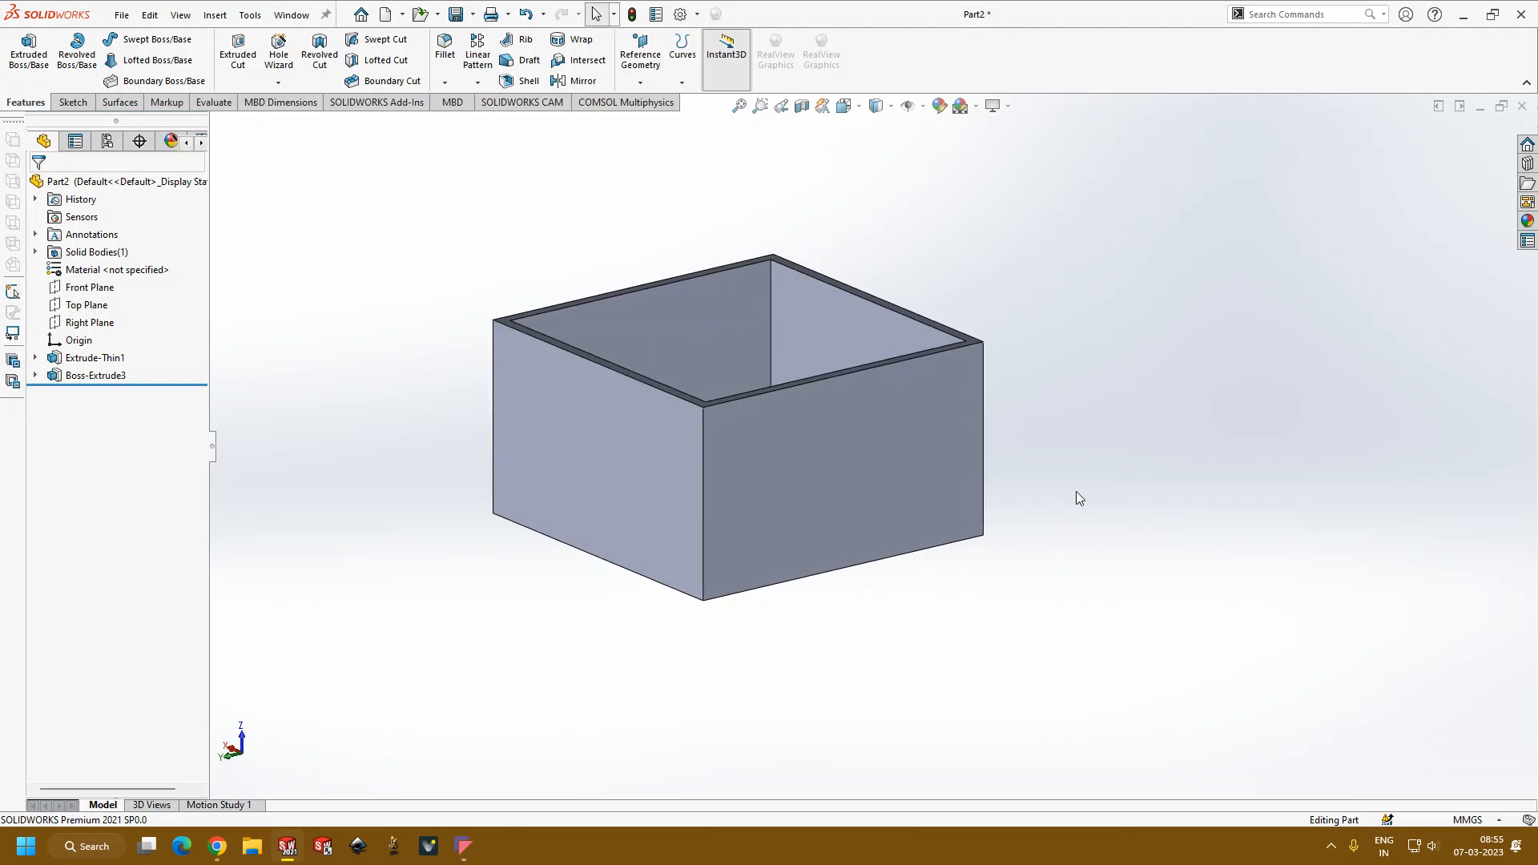
{"action": "middle_click_drag", "start_coordinate": [875, 601], "coordinate": [721, 501]}
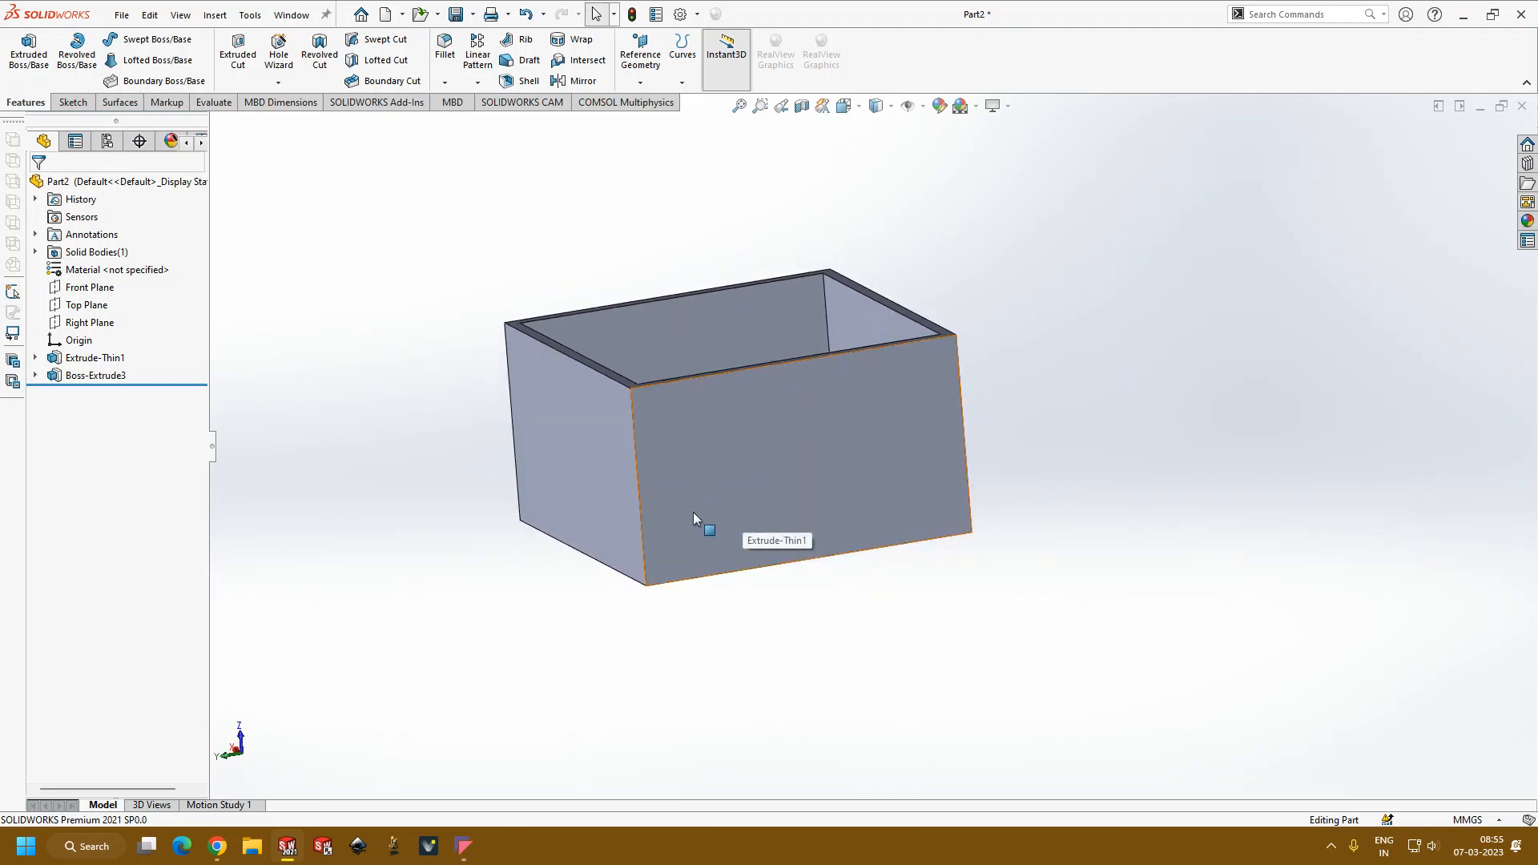
{"action": "left_click", "coordinate": [709, 528]}
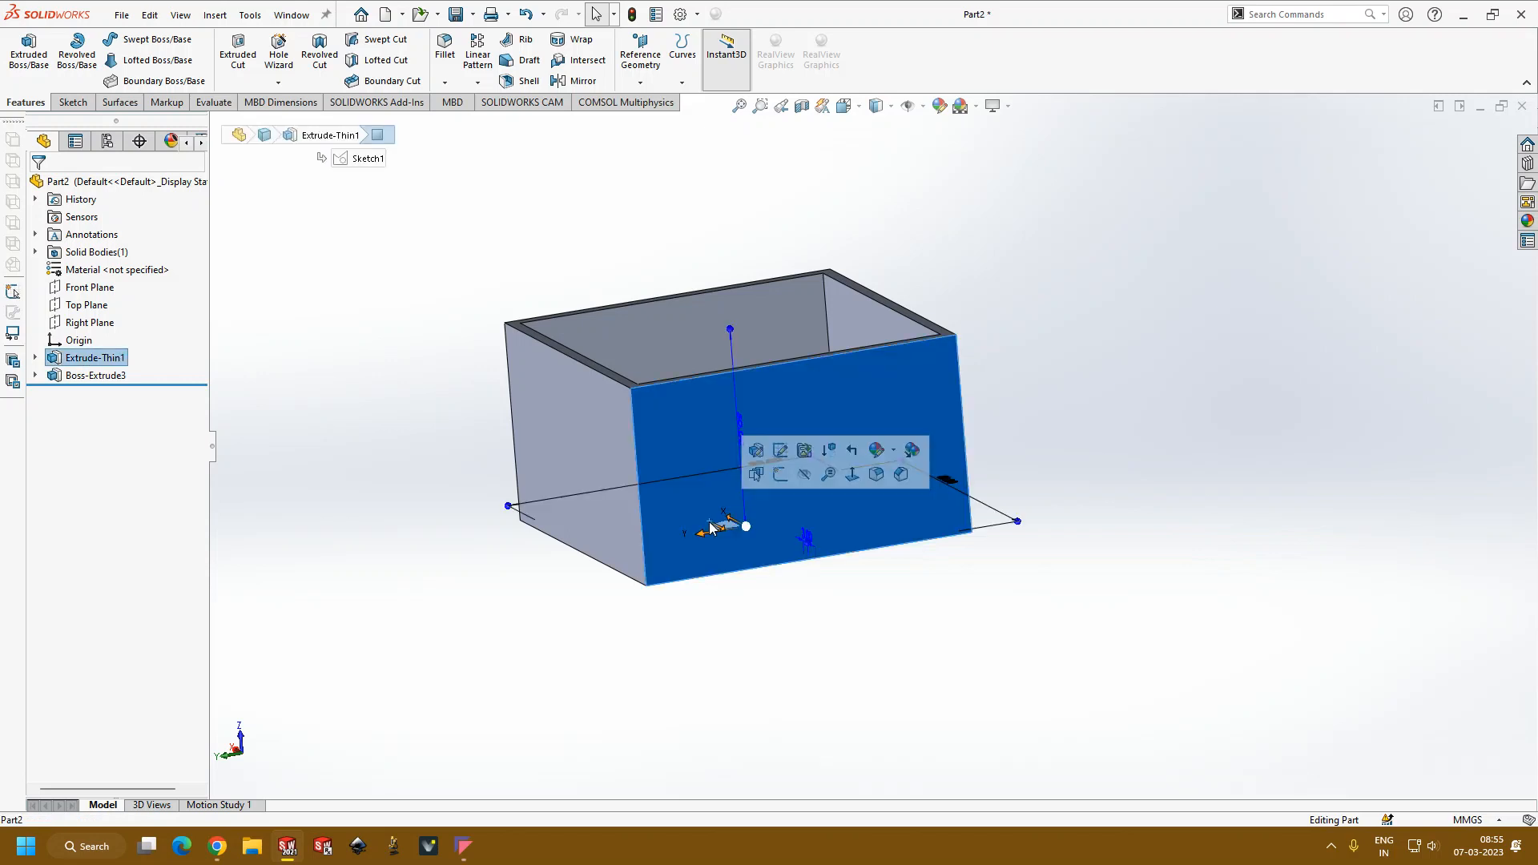
{"action": "left_click", "coordinate": [756, 521]}
{"action": "left_click", "coordinate": [755, 520]}
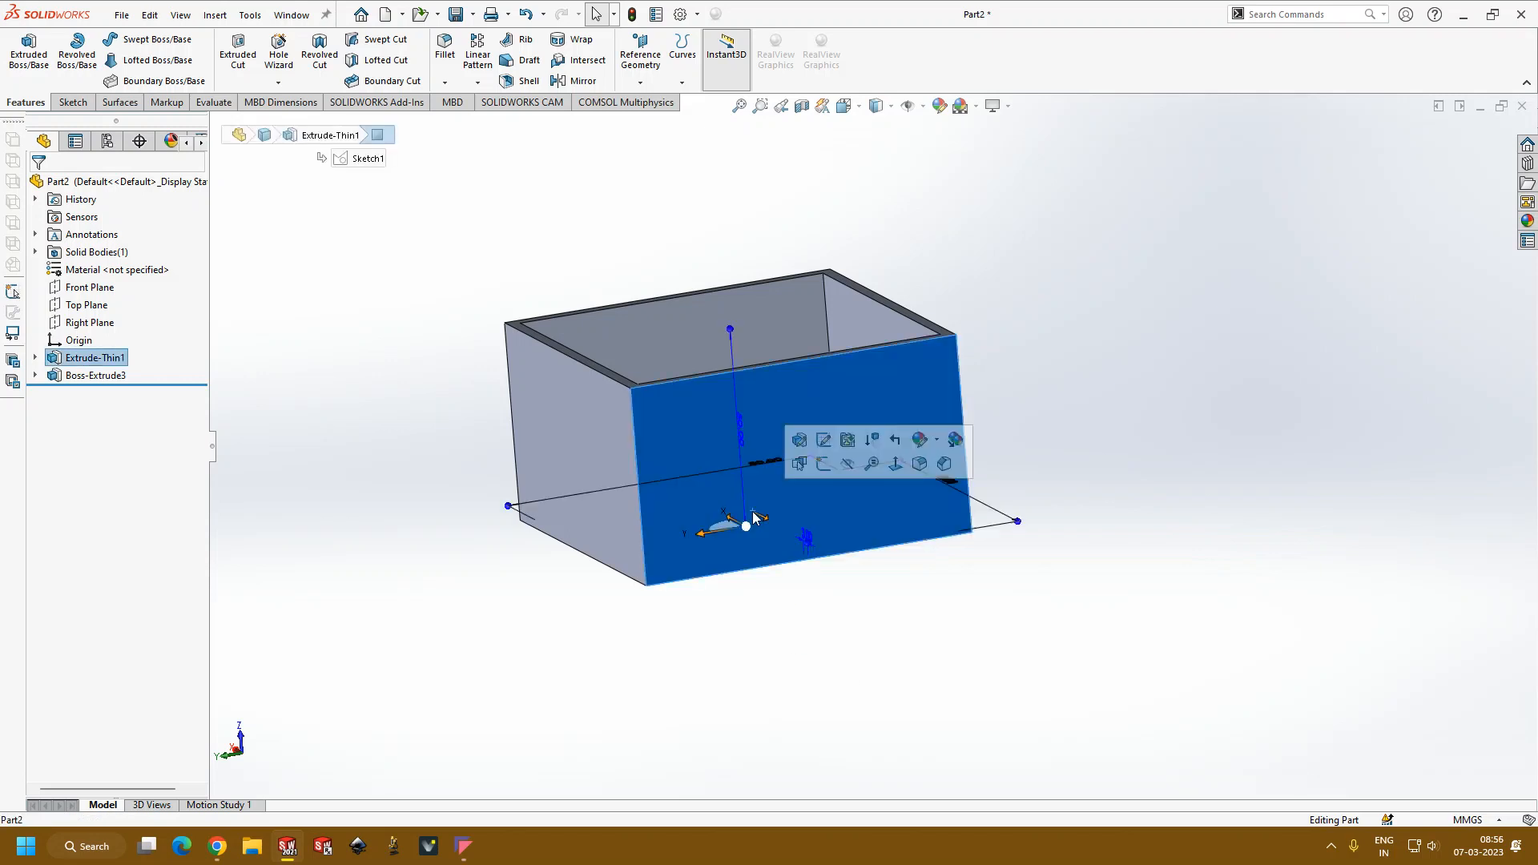
{"action": "left_click", "coordinate": [825, 465]}
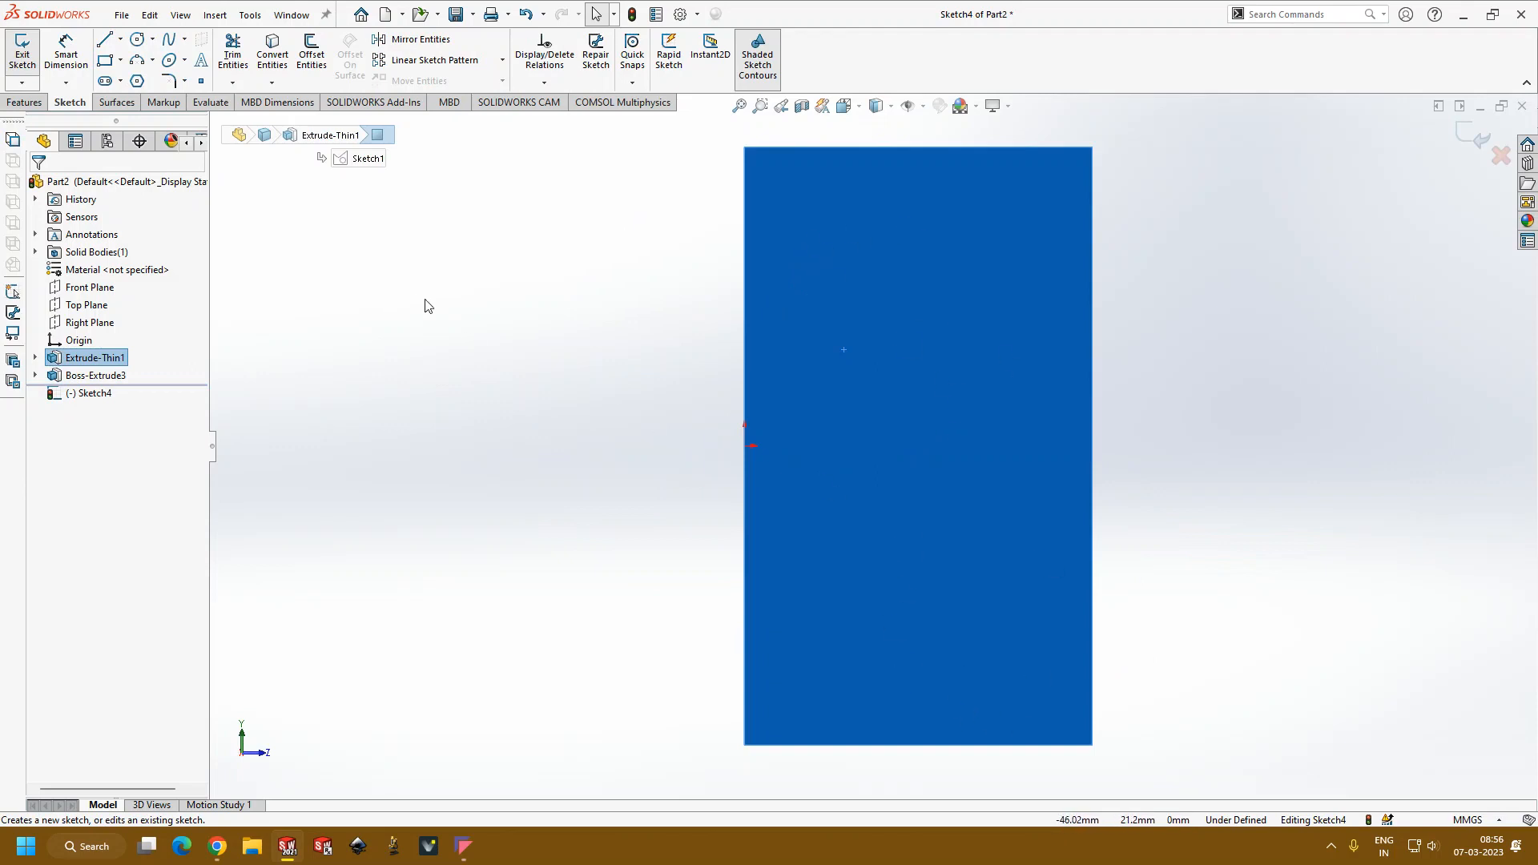
Step: Draw three separate corner rectangles on the side wall, about 9 x 19 mm, 8 x 25 mm and 7 x 9 mm
{"action": "left_click", "coordinate": [105, 61]}
{"action": "left_click", "coordinate": [806, 227]}
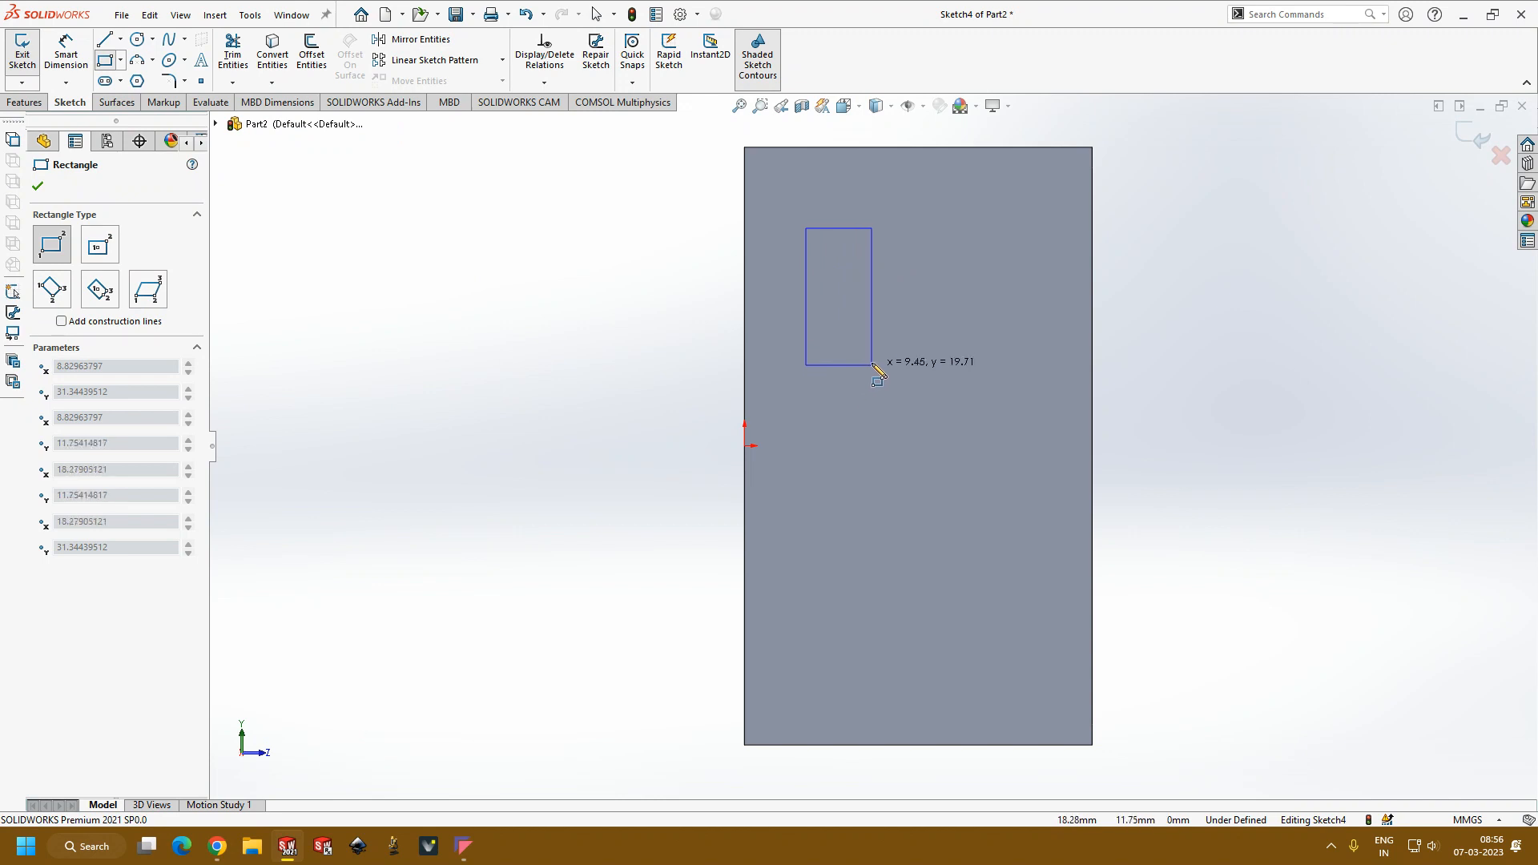
{"action": "left_click", "coordinate": [870, 358]}
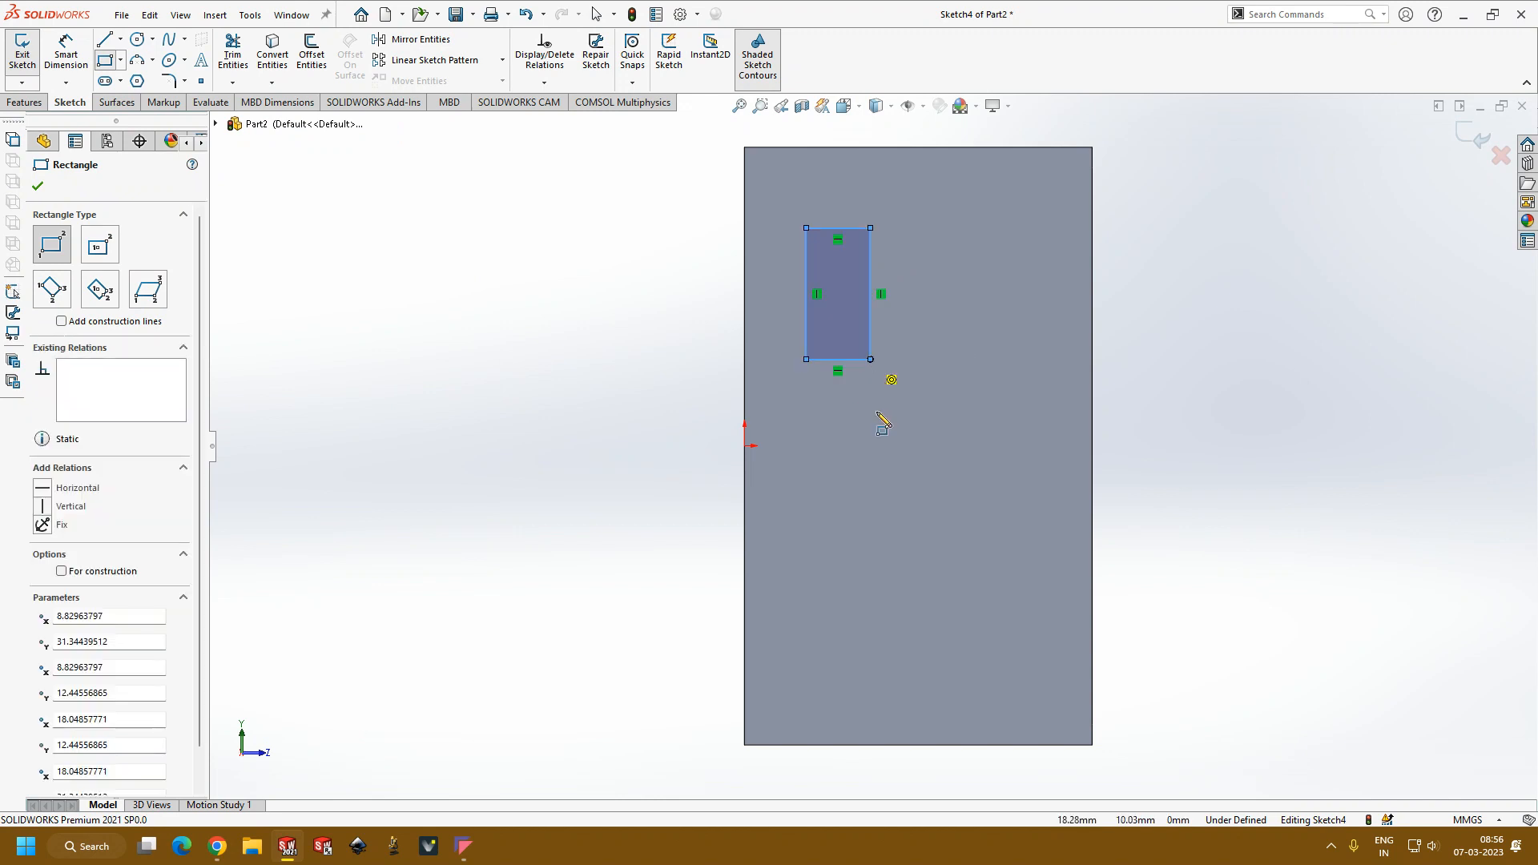
{"action": "left_click", "coordinate": [871, 707]}
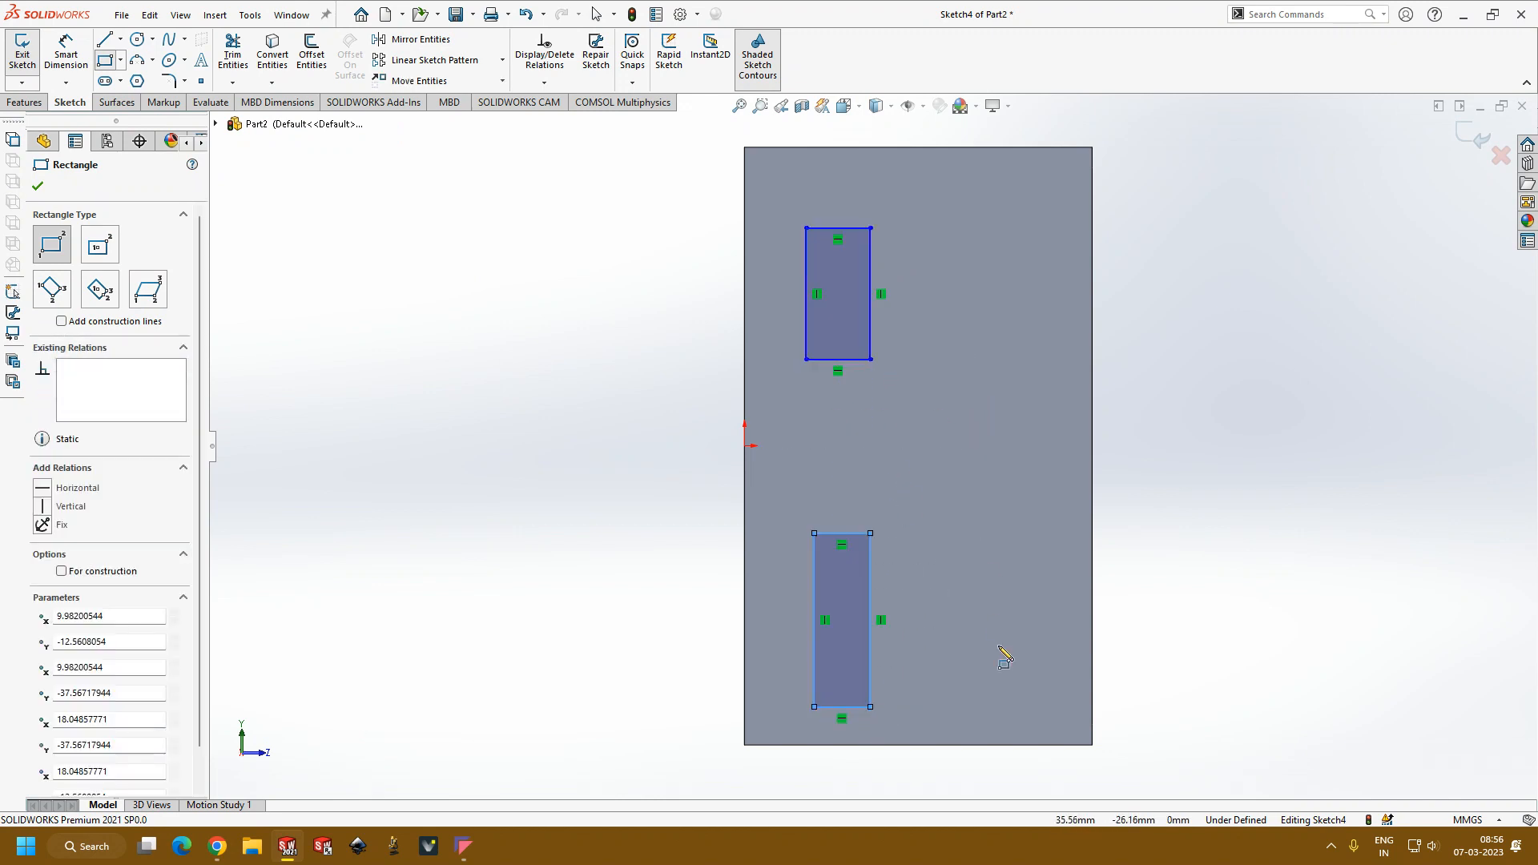
{"action": "left_click", "coordinate": [1016, 168]}
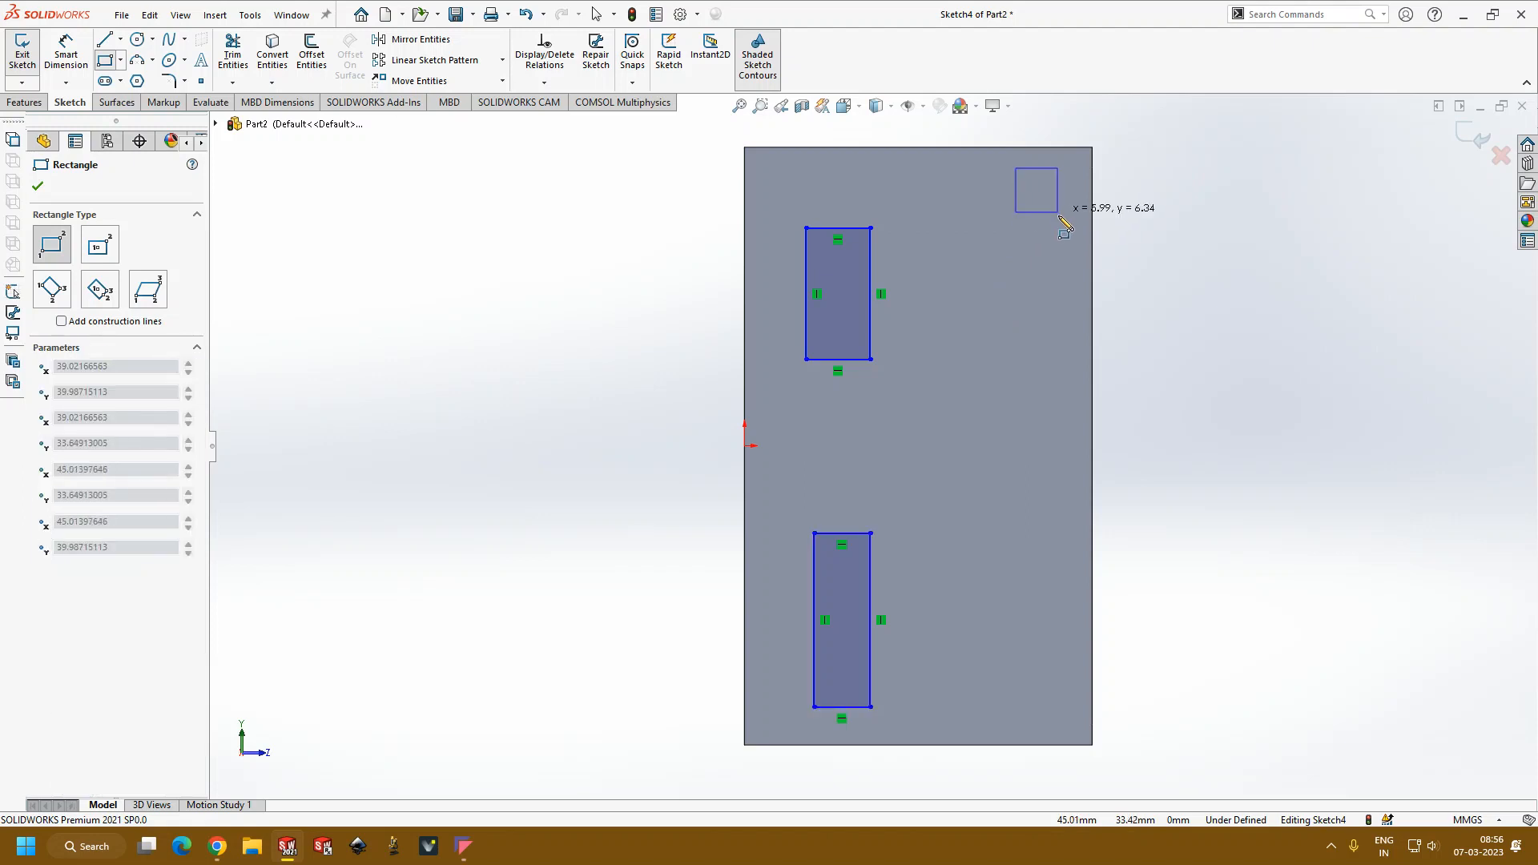
{"action": "left_click", "coordinate": [1065, 227]}
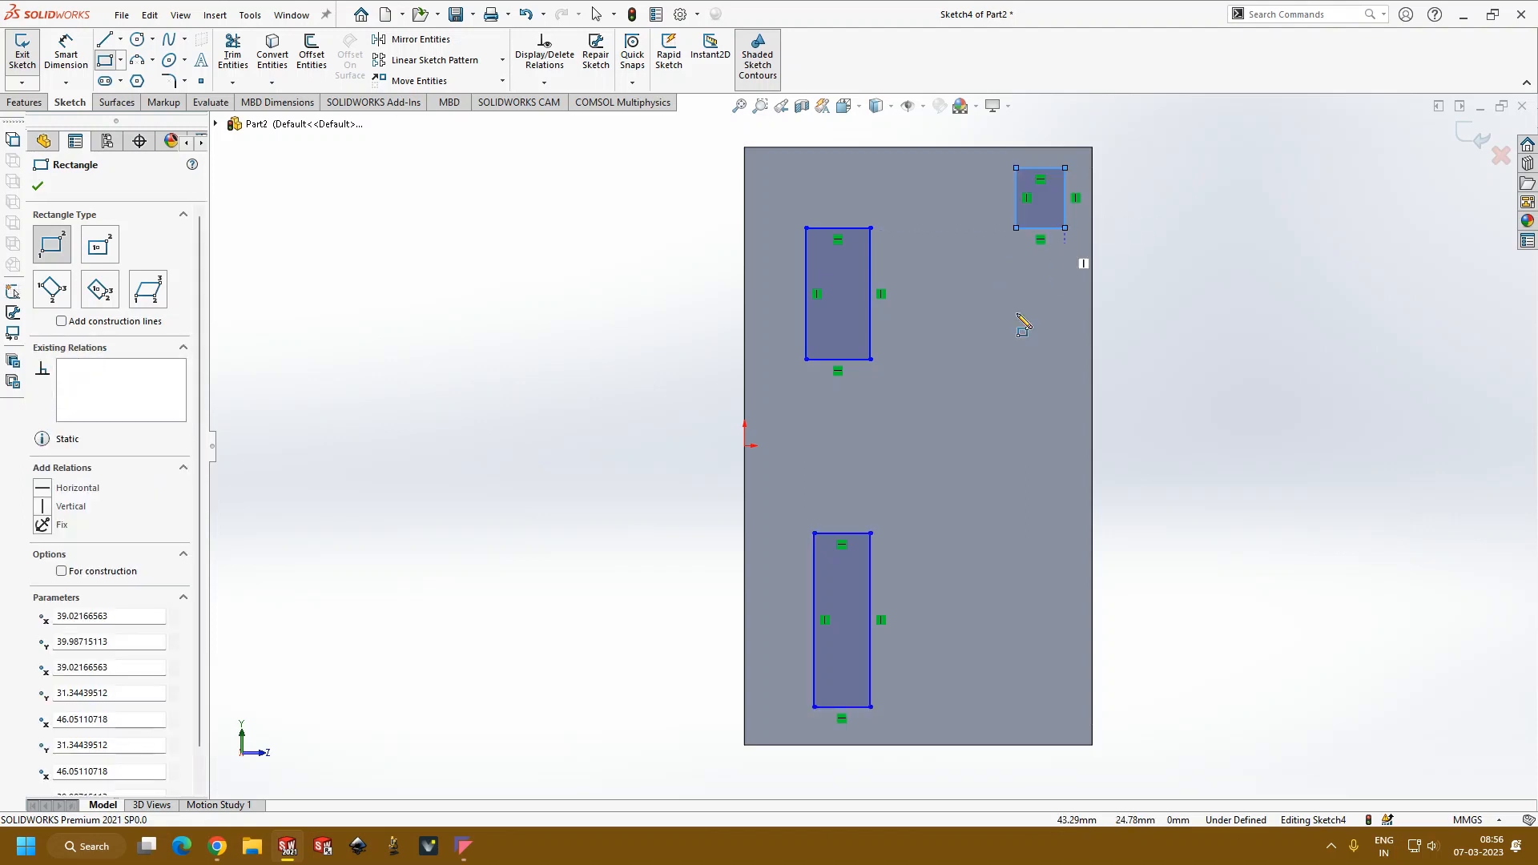
Step: Start an extruded cut from the three rectangles and set its blind depth to 15 mm into the box
{"action": "left_click", "coordinate": [37, 106]}
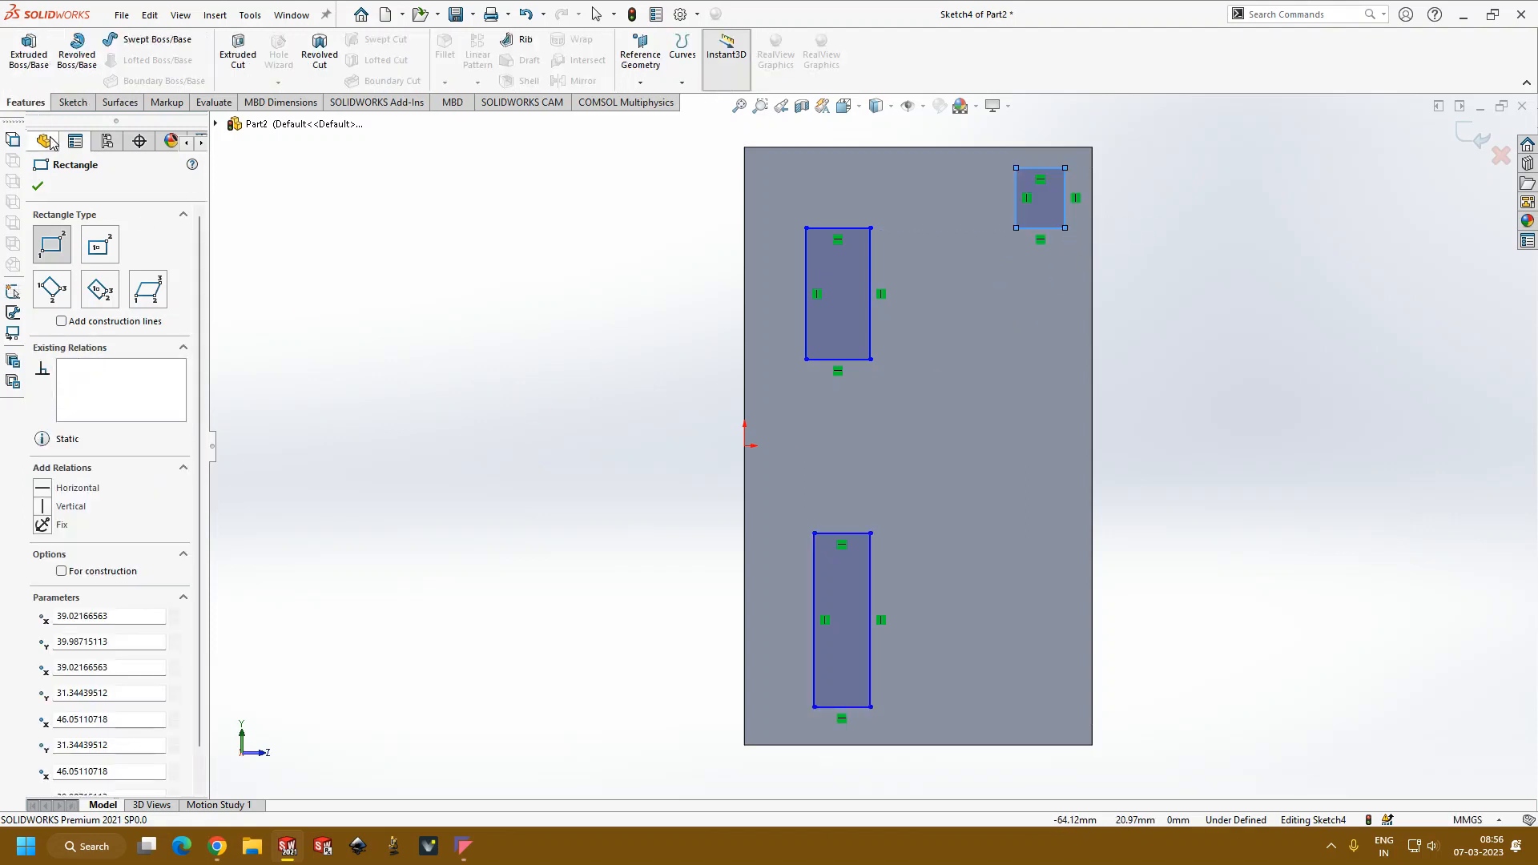
{"action": "left_click", "coordinate": [238, 56]}
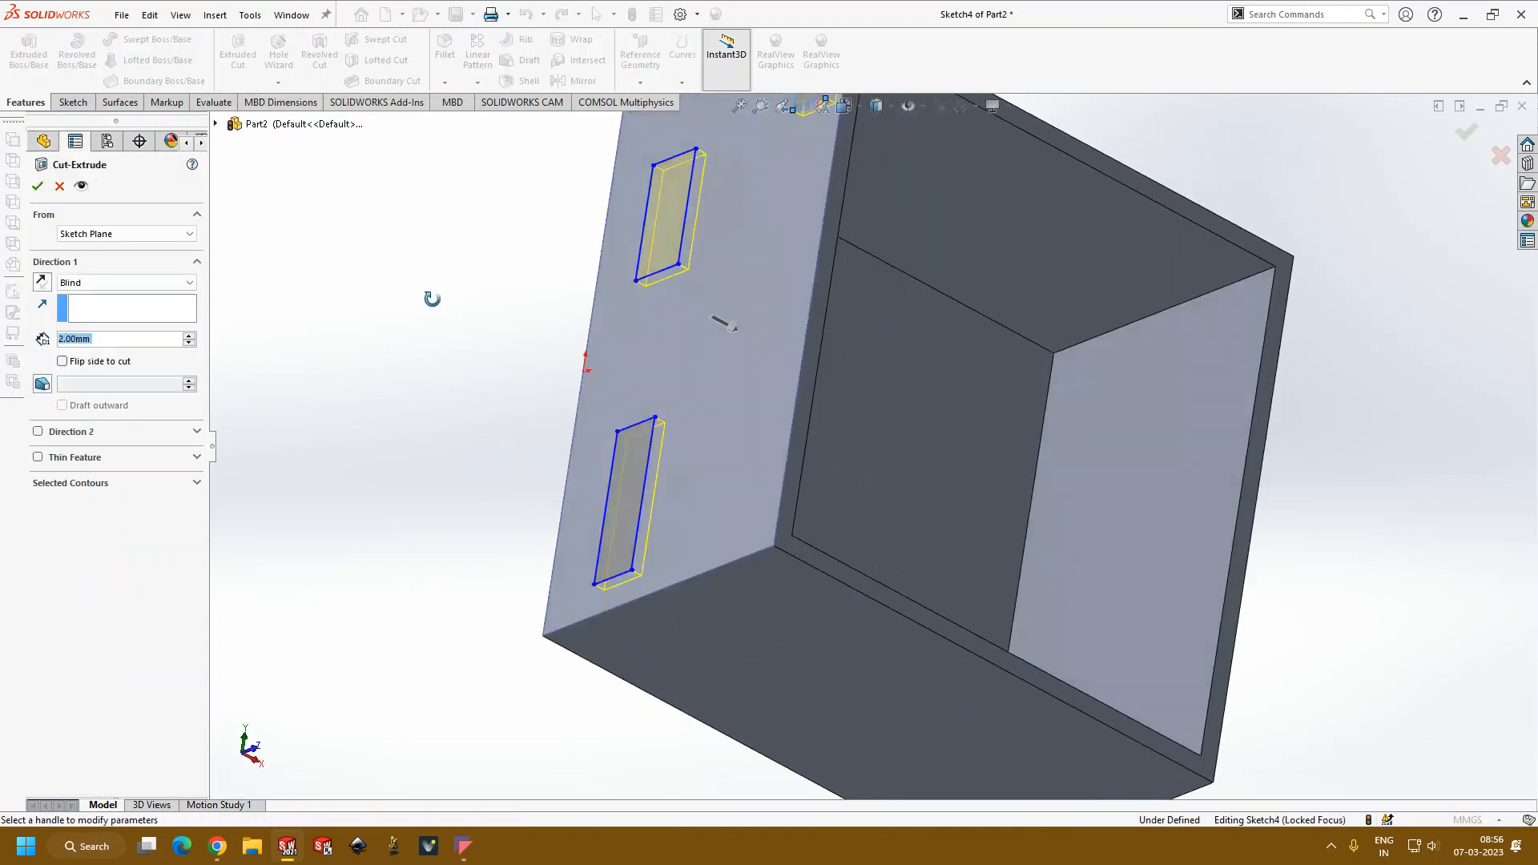
{"action": "mouse_move", "coordinate": [432, 298]}
{"action": "middle_mouse_down"}
{"action": "mouse_move", "coordinate": [635, 367]}
{"action": "mouse_move", "coordinate": [525, 473]}
{"action": "middle_mouse_up"}
{"action": "scroll", "coordinate": [525, 473], "scroll_direction": "up", "scroll_amount": 3}
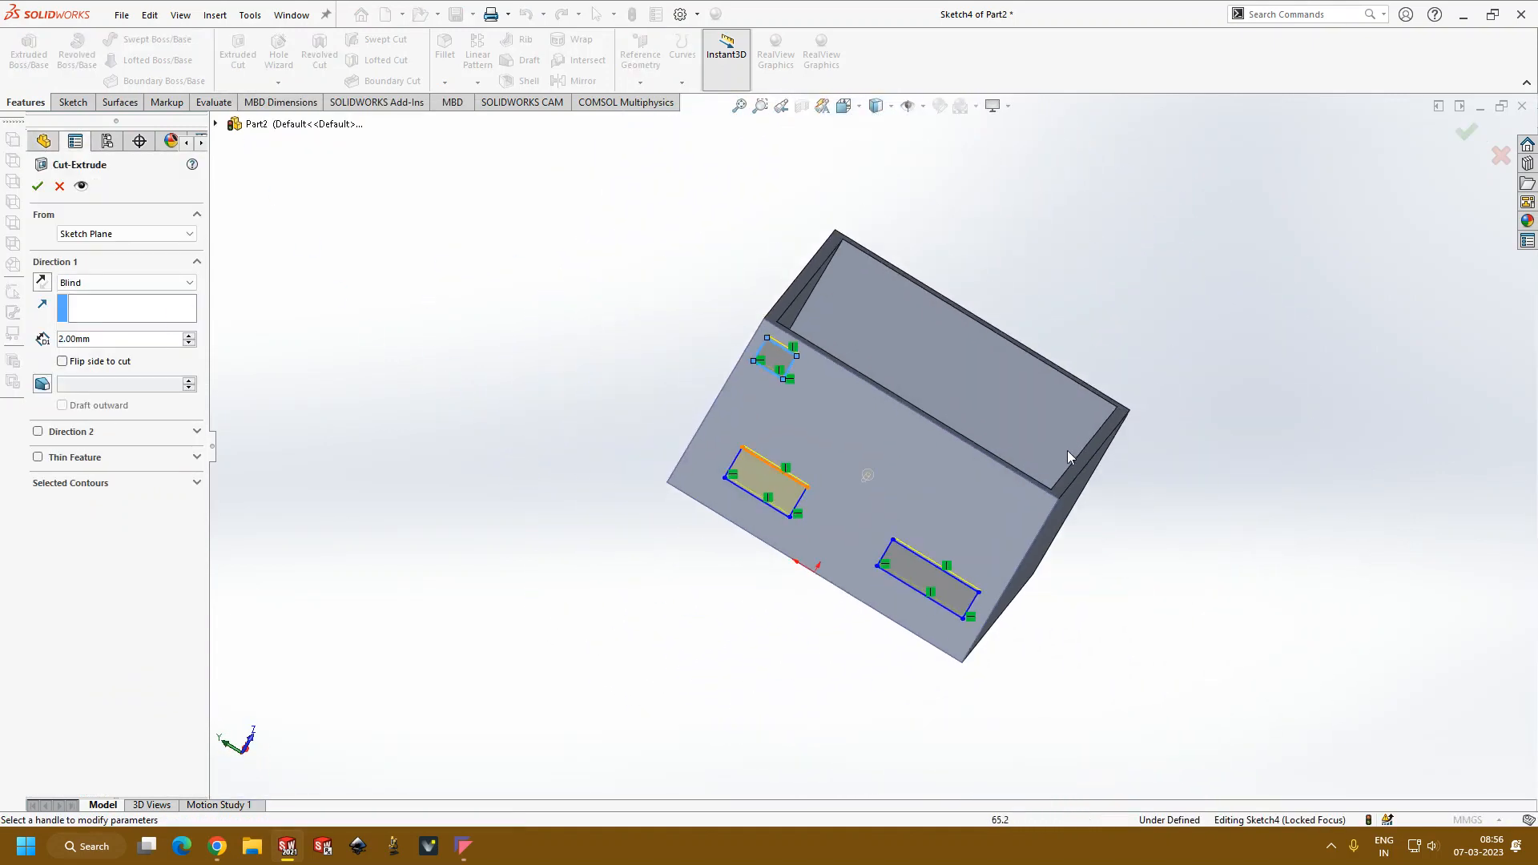
{"action": "scroll", "coordinate": [1076, 449], "scroll_direction": "down", "scroll_amount": 4}
{"action": "scroll", "coordinate": [1076, 449], "scroll_direction": "up", "scroll_amount": 4}
{"action": "scroll", "coordinate": [1012, 483], "scroll_direction": "up", "scroll_amount": 2}
{"action": "middle_click_drag", "start_coordinate": [1003, 483], "coordinate": [910, 448]}
{"action": "scroll", "coordinate": [790, 416], "scroll_direction": "down", "scroll_amount": 3}
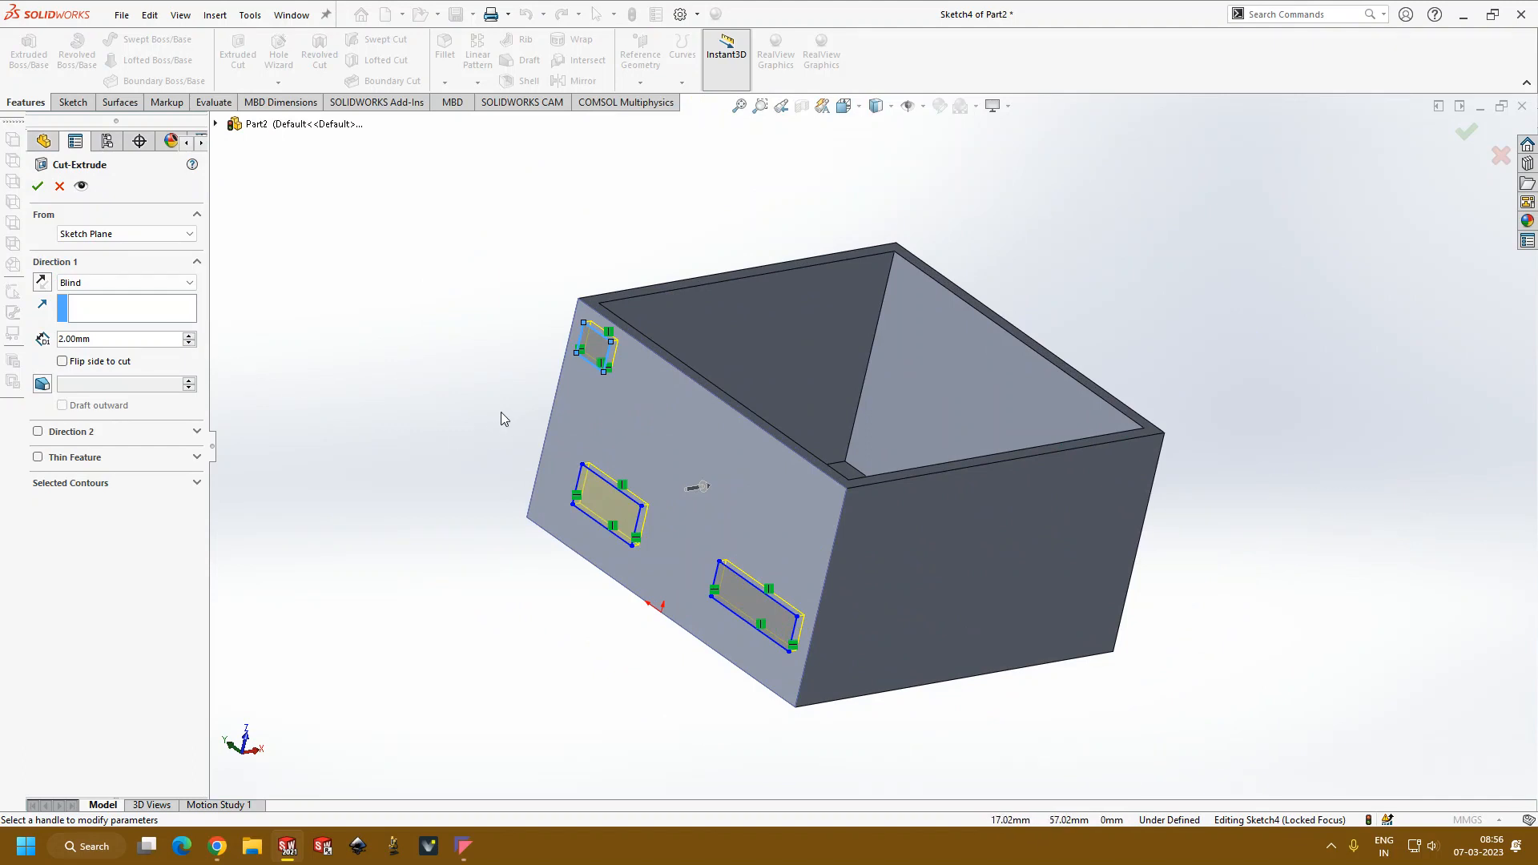
{"action": "middle_click_drag", "start_coordinate": [532, 415], "coordinate": [630, 425]}
{"action": "scroll", "coordinate": [858, 454], "scroll_direction": "down", "scroll_amount": 3}
{"action": "middle_click_drag", "start_coordinate": [826, 450], "coordinate": [810, 471]}
{"action": "scroll", "coordinate": [811, 471], "scroll_direction": "up", "scroll_amount": 1}
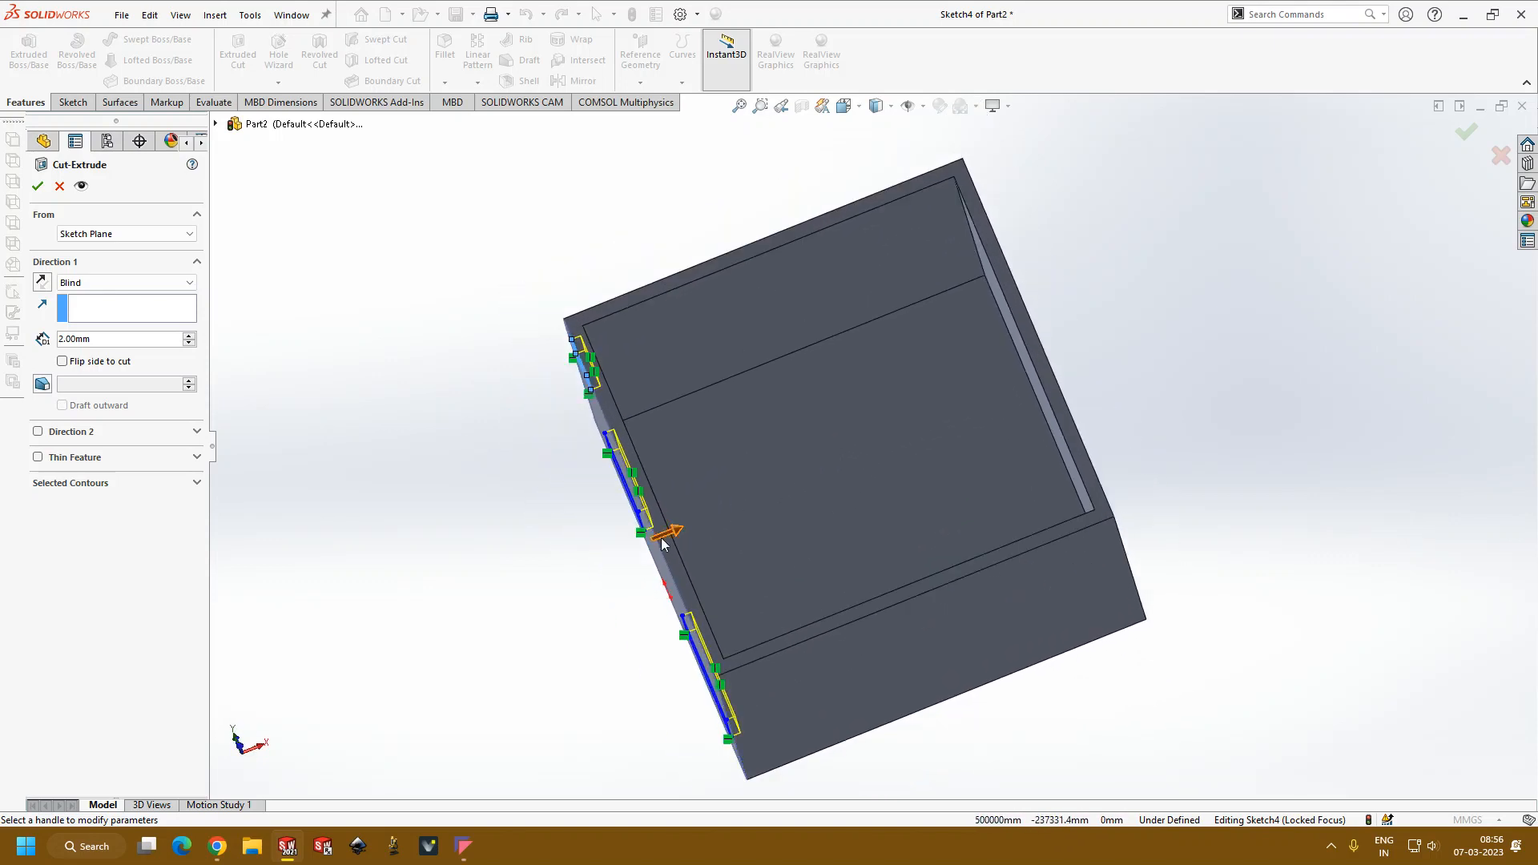
{"action": "left_click_drag", "start_coordinate": [685, 535], "coordinate": [747, 511]}
{"action": "middle_click_drag", "start_coordinate": [512, 561], "coordinate": [561, 393]}
Step: Review the start-condition and end-condition options available for the extruded cut
{"action": "left_click", "coordinate": [84, 234]}
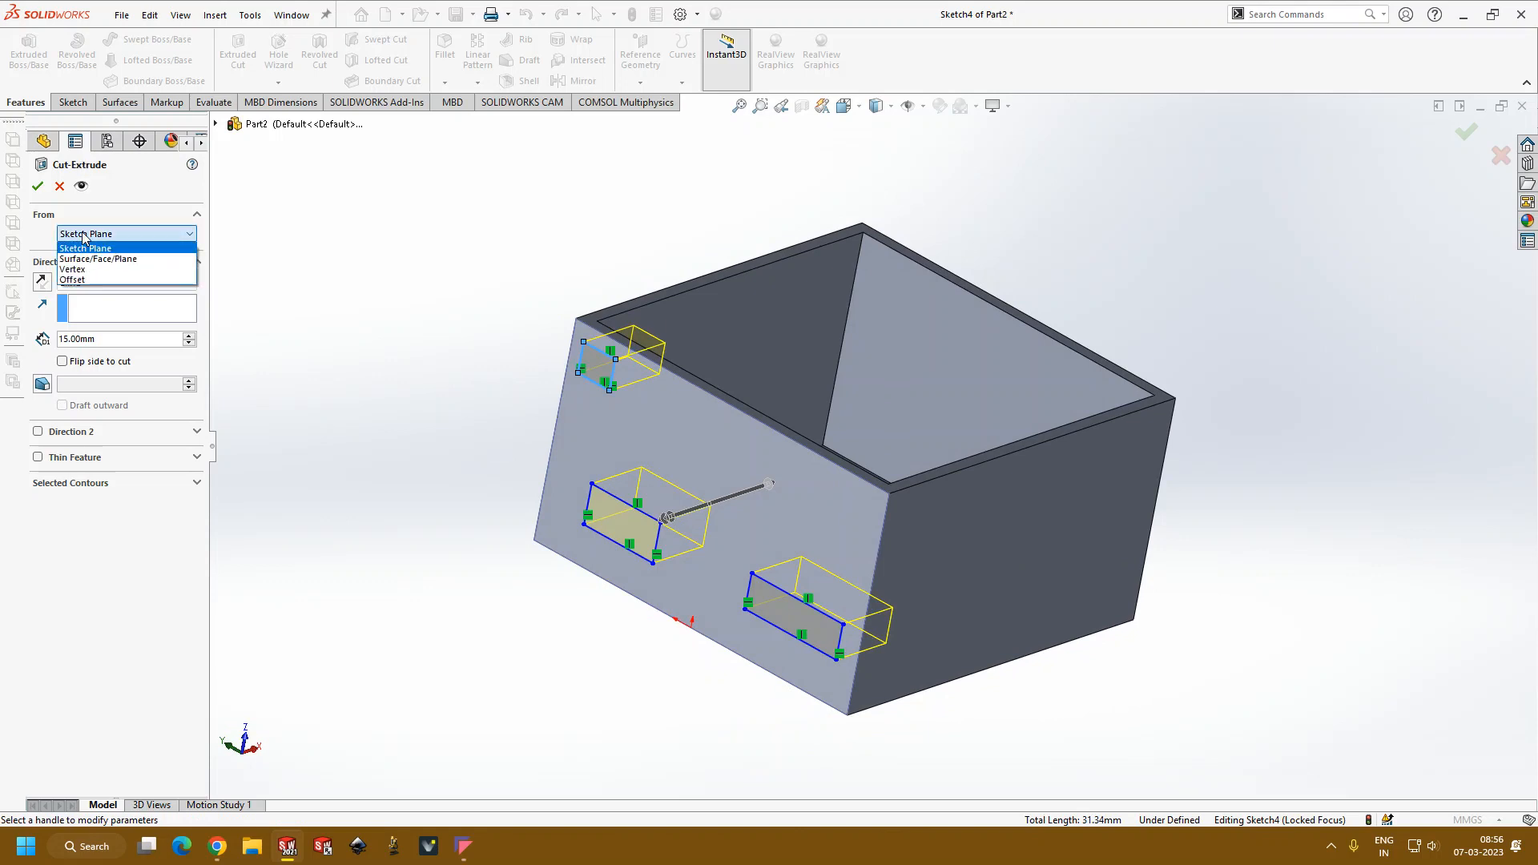
{"action": "left_click", "coordinate": [353, 284]}
{"action": "left_click", "coordinate": [173, 285]}
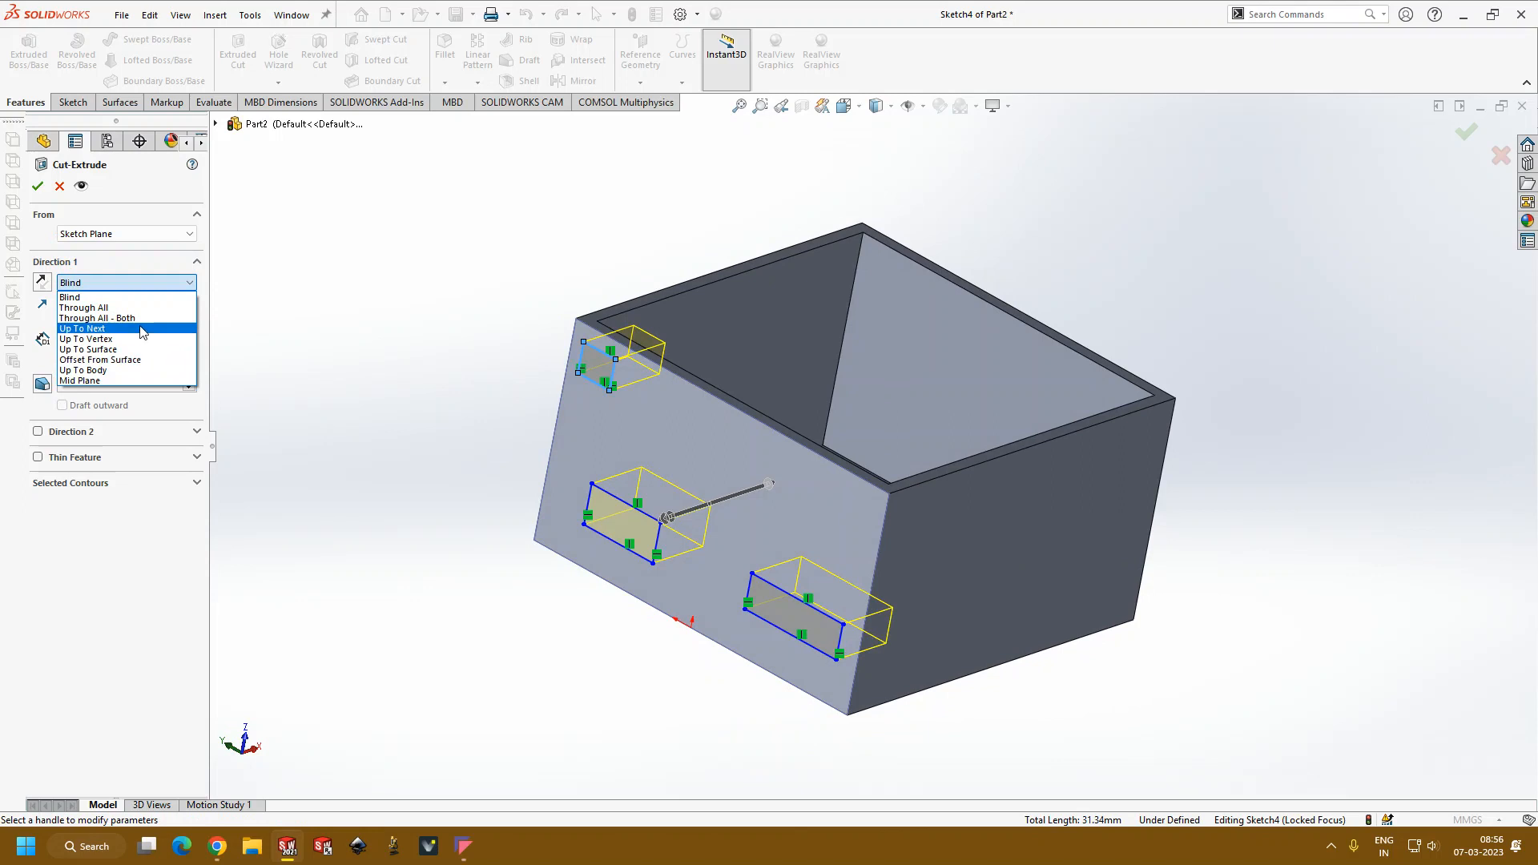
{"action": "left_click", "coordinate": [282, 279]}
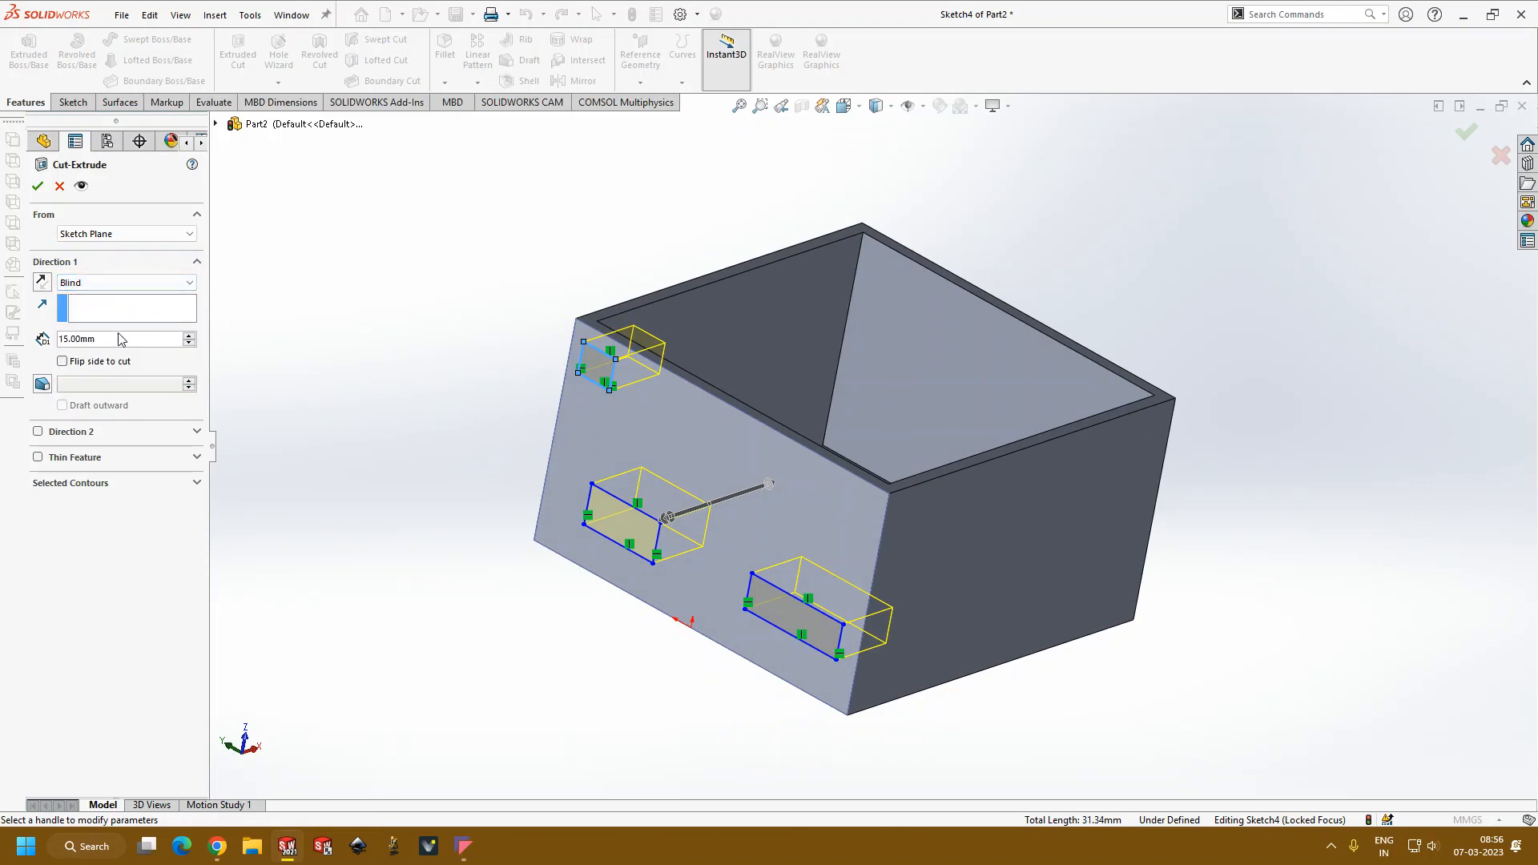
Step: Add an 8-degree inward draft to the extruded cut and accept it to make the three wall openings
{"action": "left_click", "coordinate": [42, 385]}
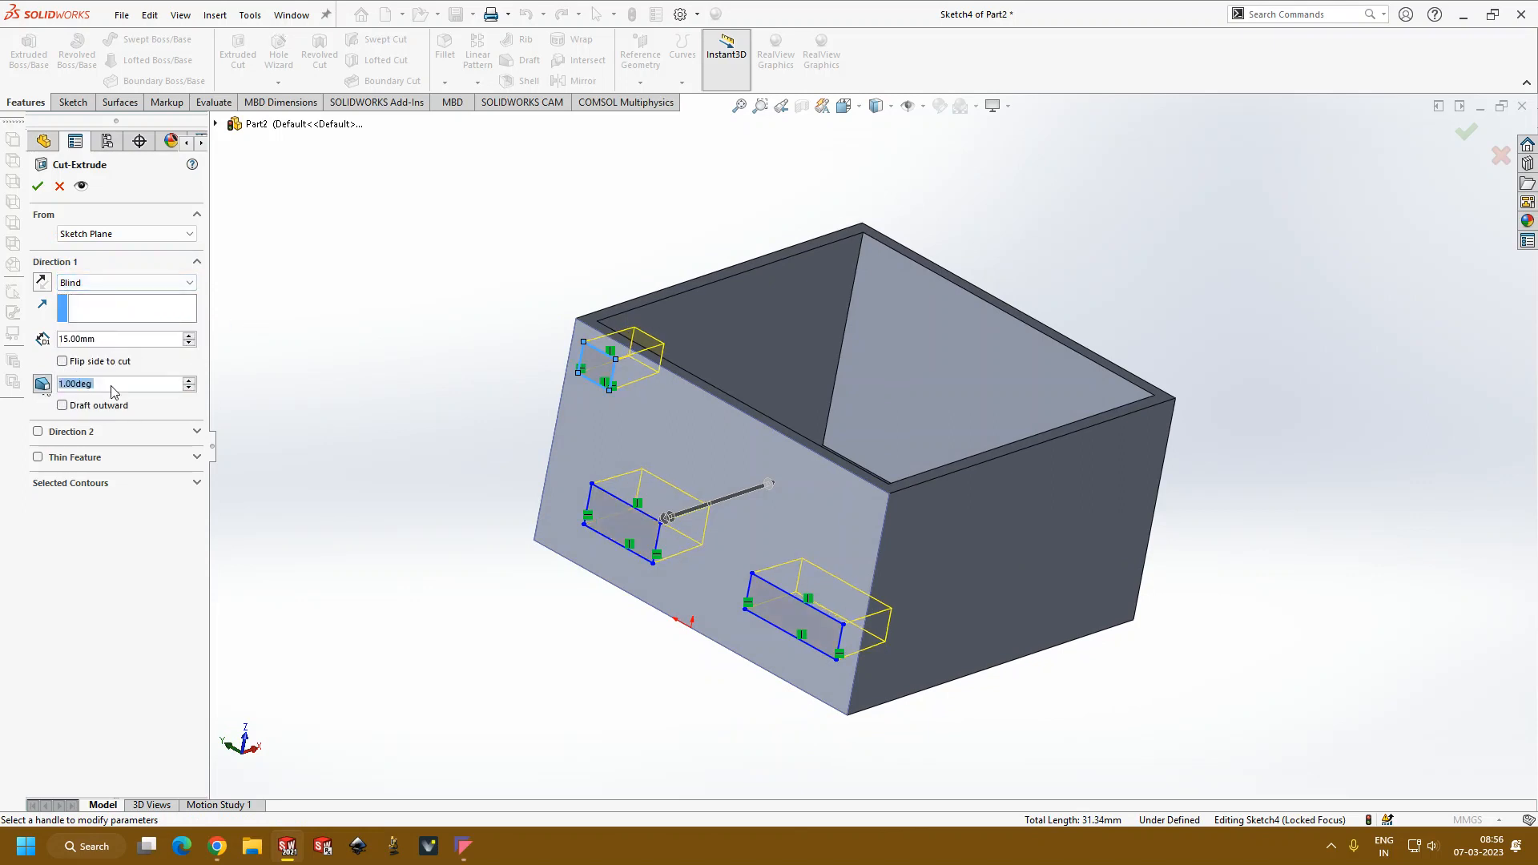
{"action": "left_click", "coordinate": [189, 381]}
{"action": "left_click", "coordinate": [189, 381]}
{"action": "left_click", "coordinate": [189, 381]}
{"action": "left_click", "coordinate": [189, 382]}
{"action": "left_click", "coordinate": [189, 381]}
{"action": "left_click", "coordinate": [189, 381]}
{"action": "left_click", "coordinate": [189, 381]}
{"action": "middle_click_drag", "start_coordinate": [365, 337], "coordinate": [371, 279]}
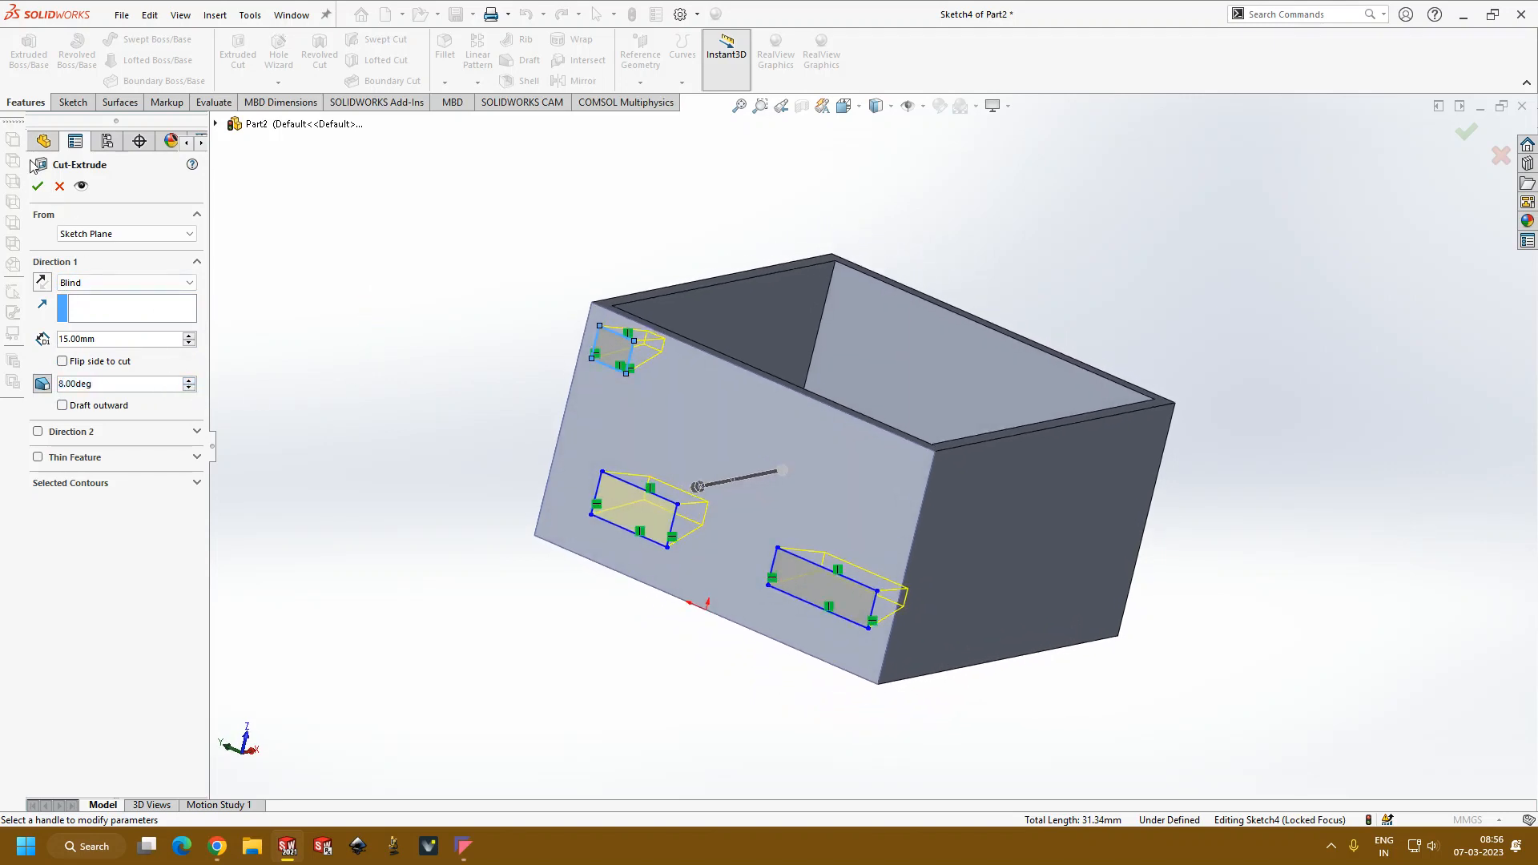
{"action": "left_click", "coordinate": [37, 186]}
{"action": "middle_click_drag", "start_coordinate": [334, 257], "coordinate": [829, 444]}
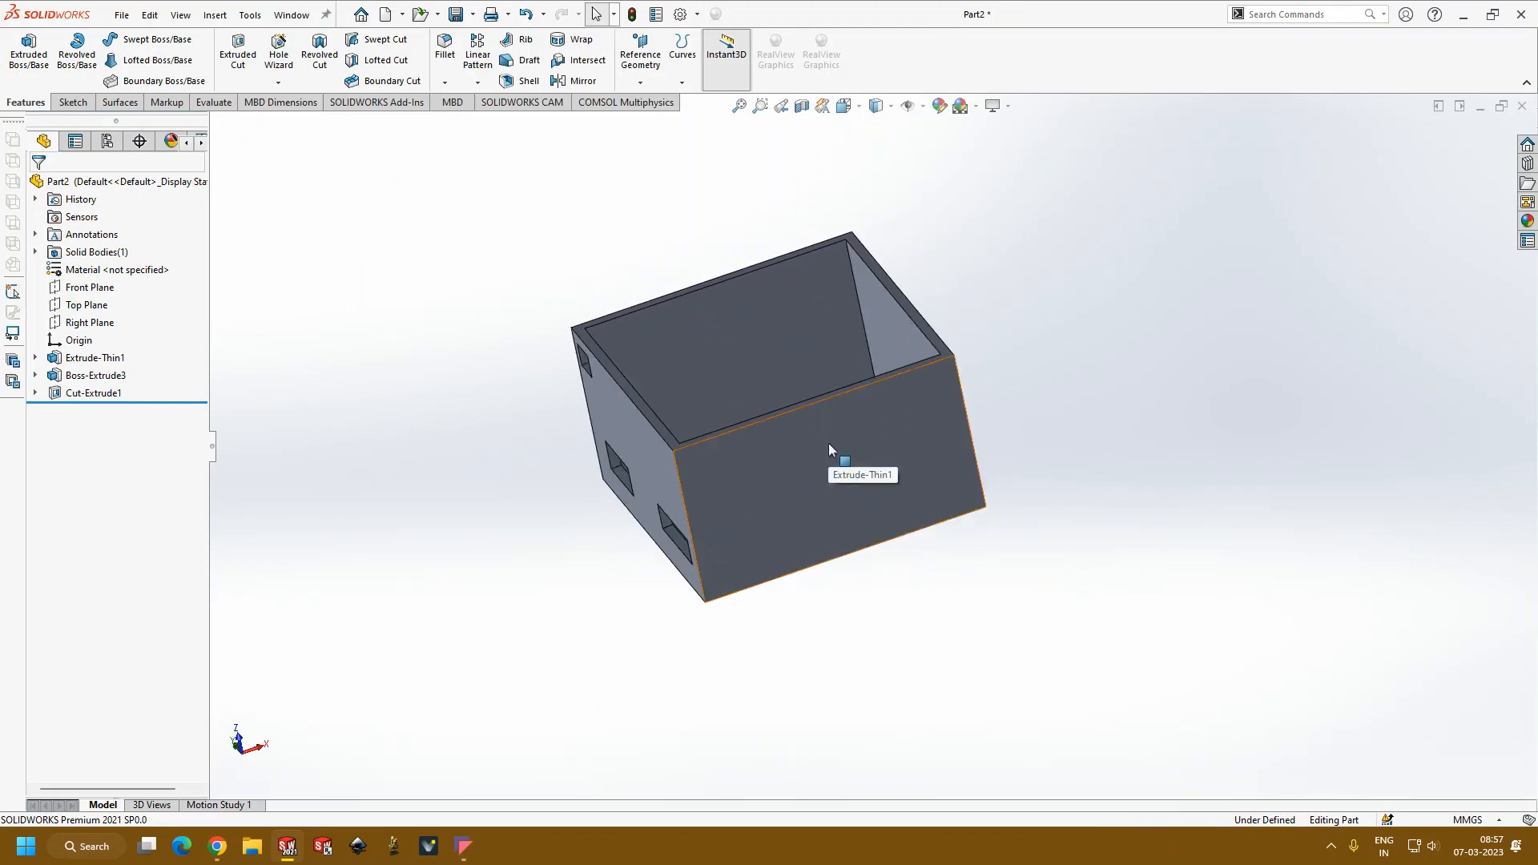
{"action": "middle_click_drag", "start_coordinate": [745, 485], "coordinate": [861, 407]}
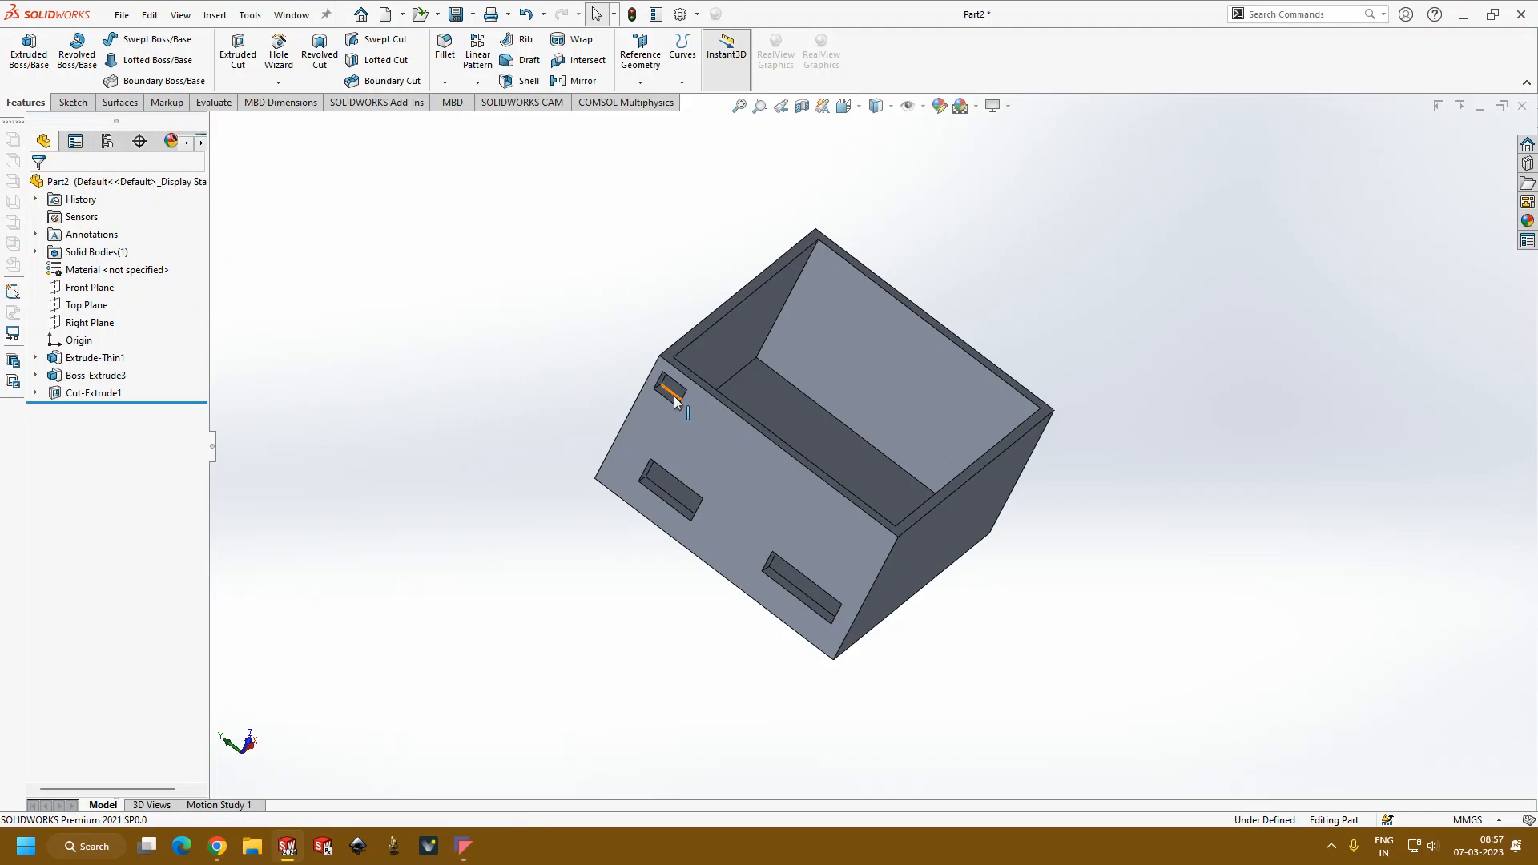
Step: Start a new sketch on the outer face of the box's plain side wall
{"action": "scroll", "coordinate": [1112, 417], "scroll_direction": "up", "scroll_amount": 2}
{"action": "scroll", "coordinate": [1022, 434], "scroll_direction": "down", "scroll_amount": 4}
{"action": "scroll", "coordinate": [1022, 434], "scroll_direction": "up", "scroll_amount": 4}
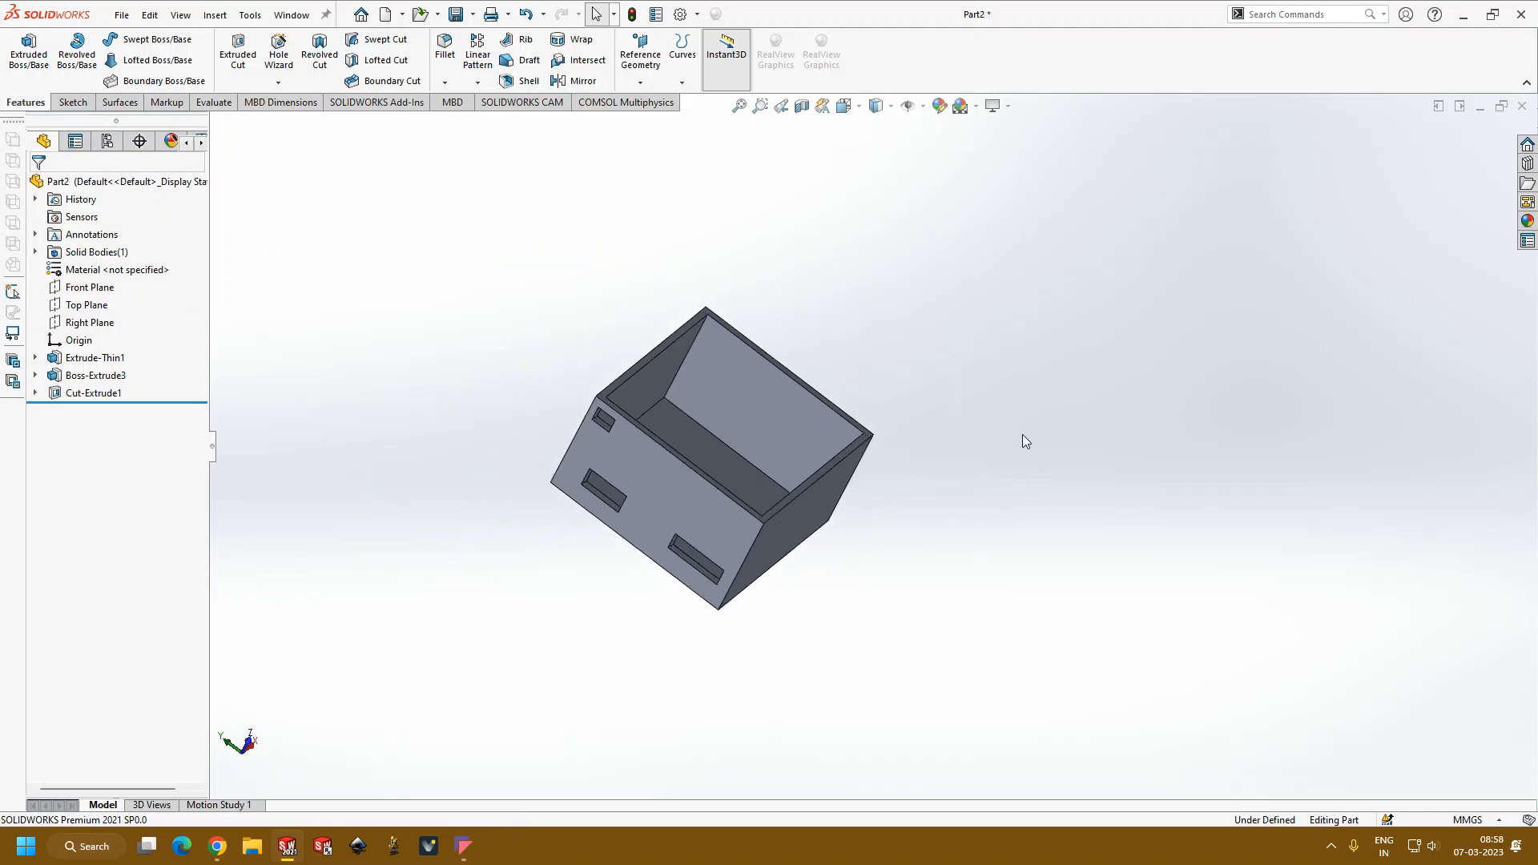
{"action": "middle_click_drag", "start_coordinate": [1015, 455], "coordinate": [670, 339]}
{"action": "middle_click_drag", "start_coordinate": [227, 333], "coordinate": [463, 548]}
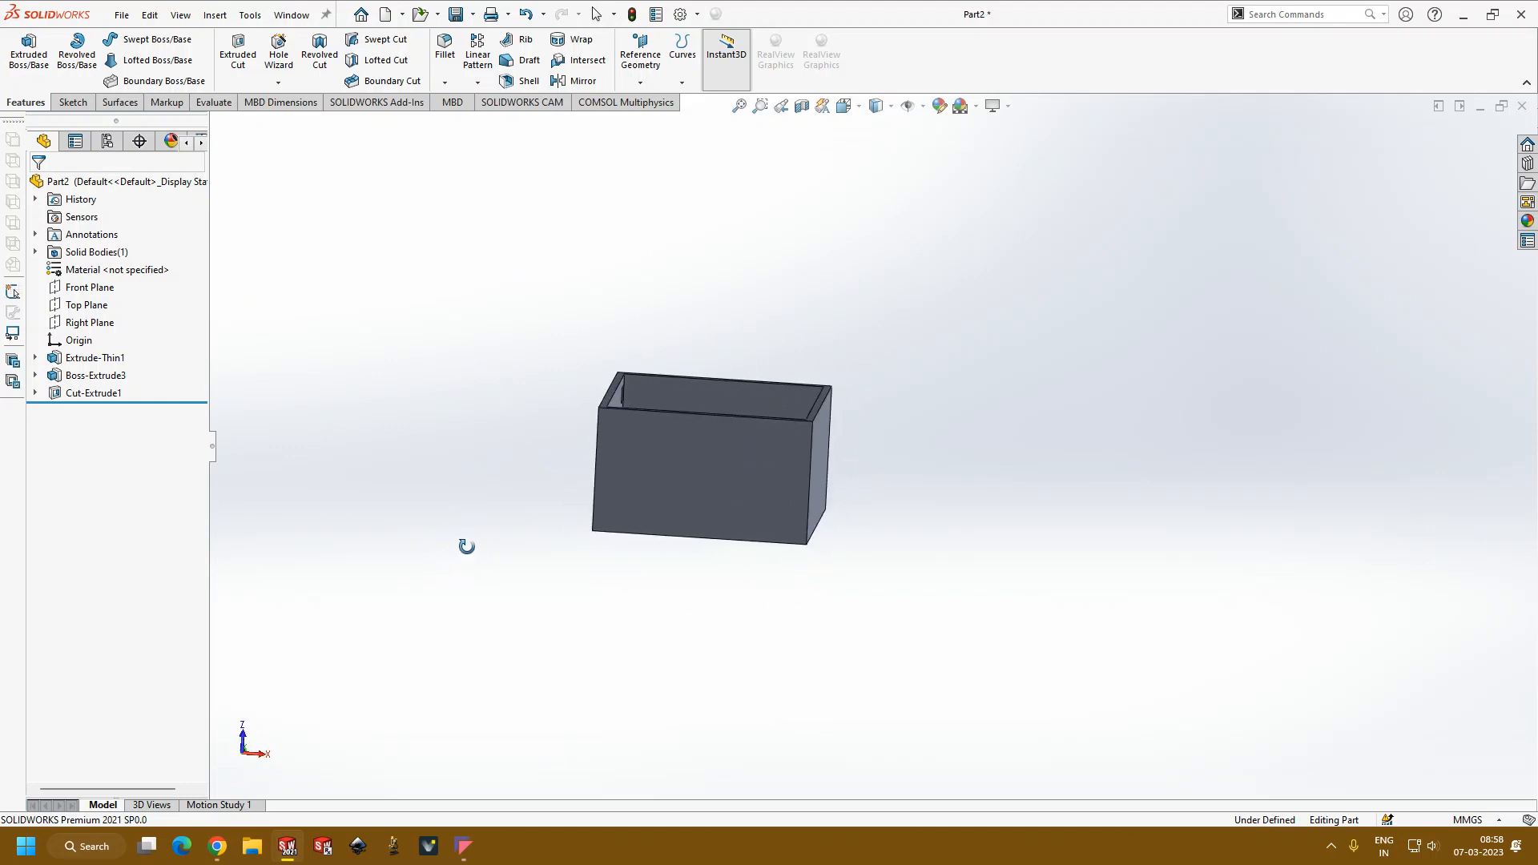
{"action": "left_click", "coordinate": [779, 463]}
{"action": "left_click", "coordinate": [822, 411]}
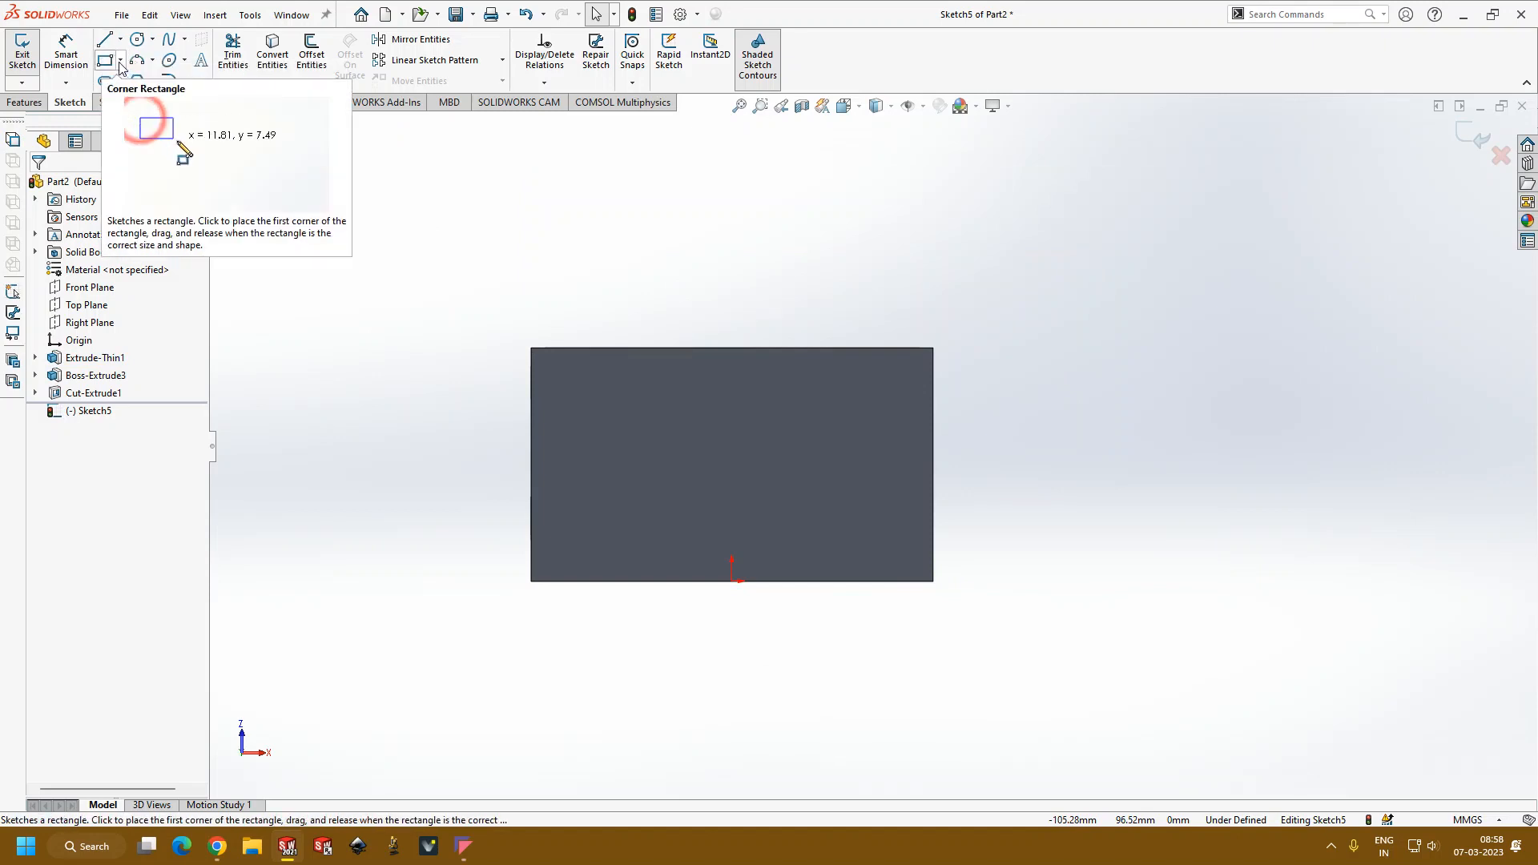
{"action": "left_click", "coordinate": [120, 62]}
{"action": "left_click", "coordinate": [136, 81]}
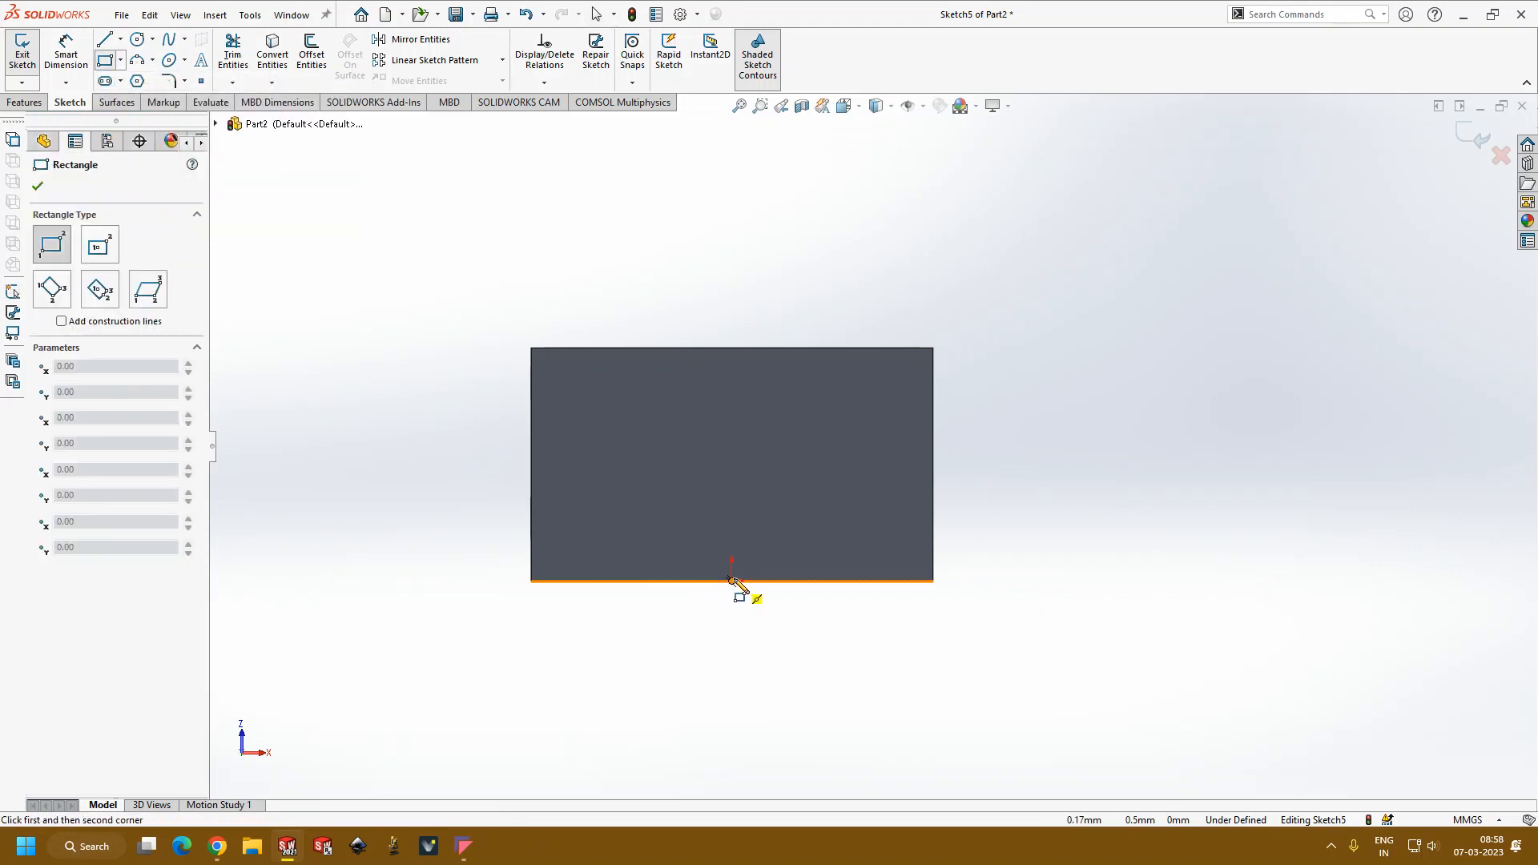
{"action": "left_click", "coordinate": [731, 581]}
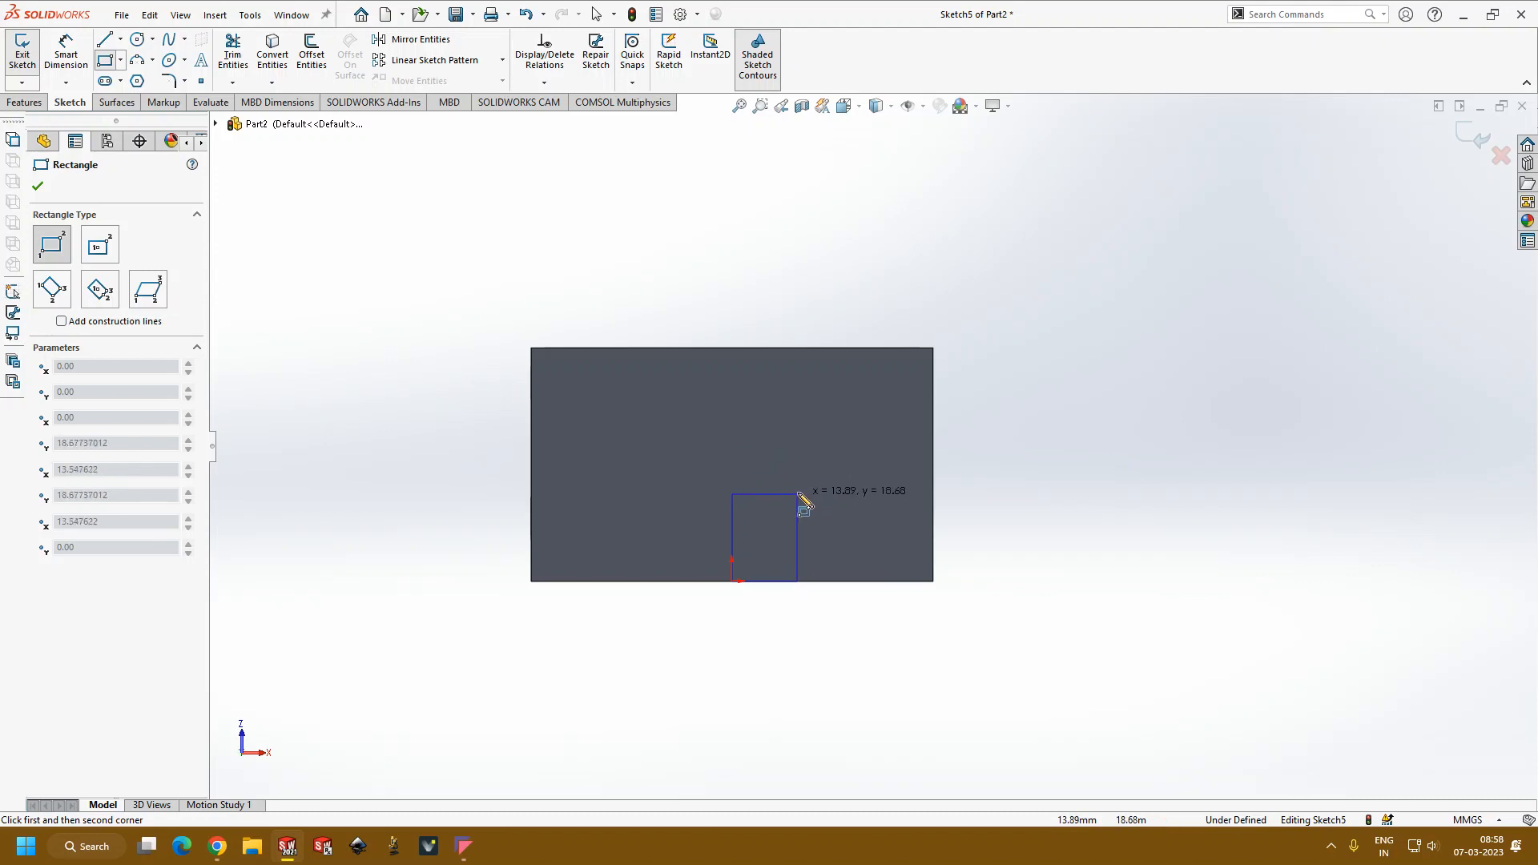
{"action": "key", "text": "Escape"}
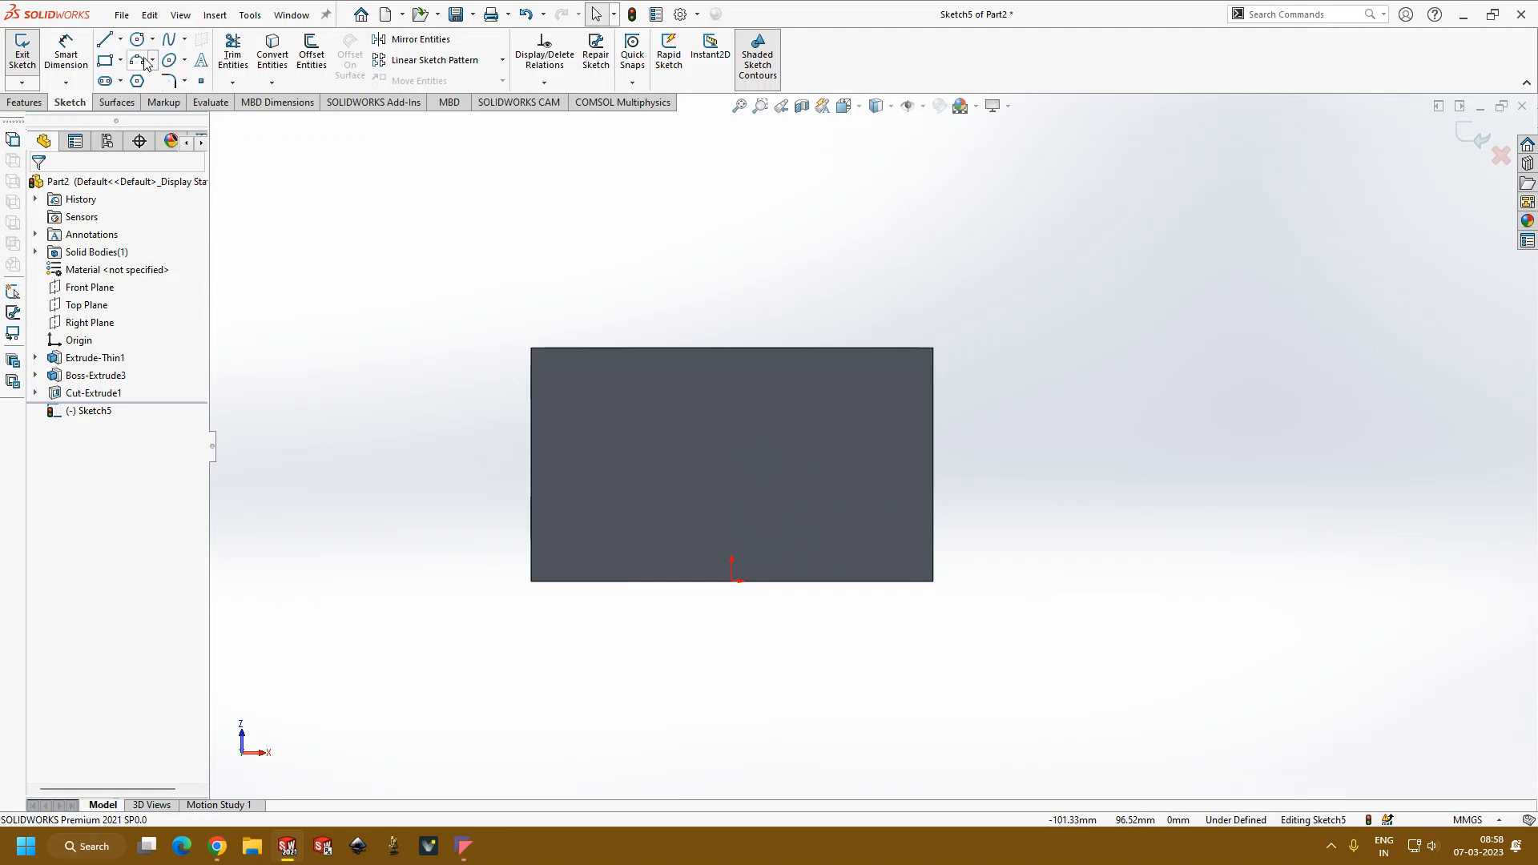
{"action": "left_click", "coordinate": [185, 39]}
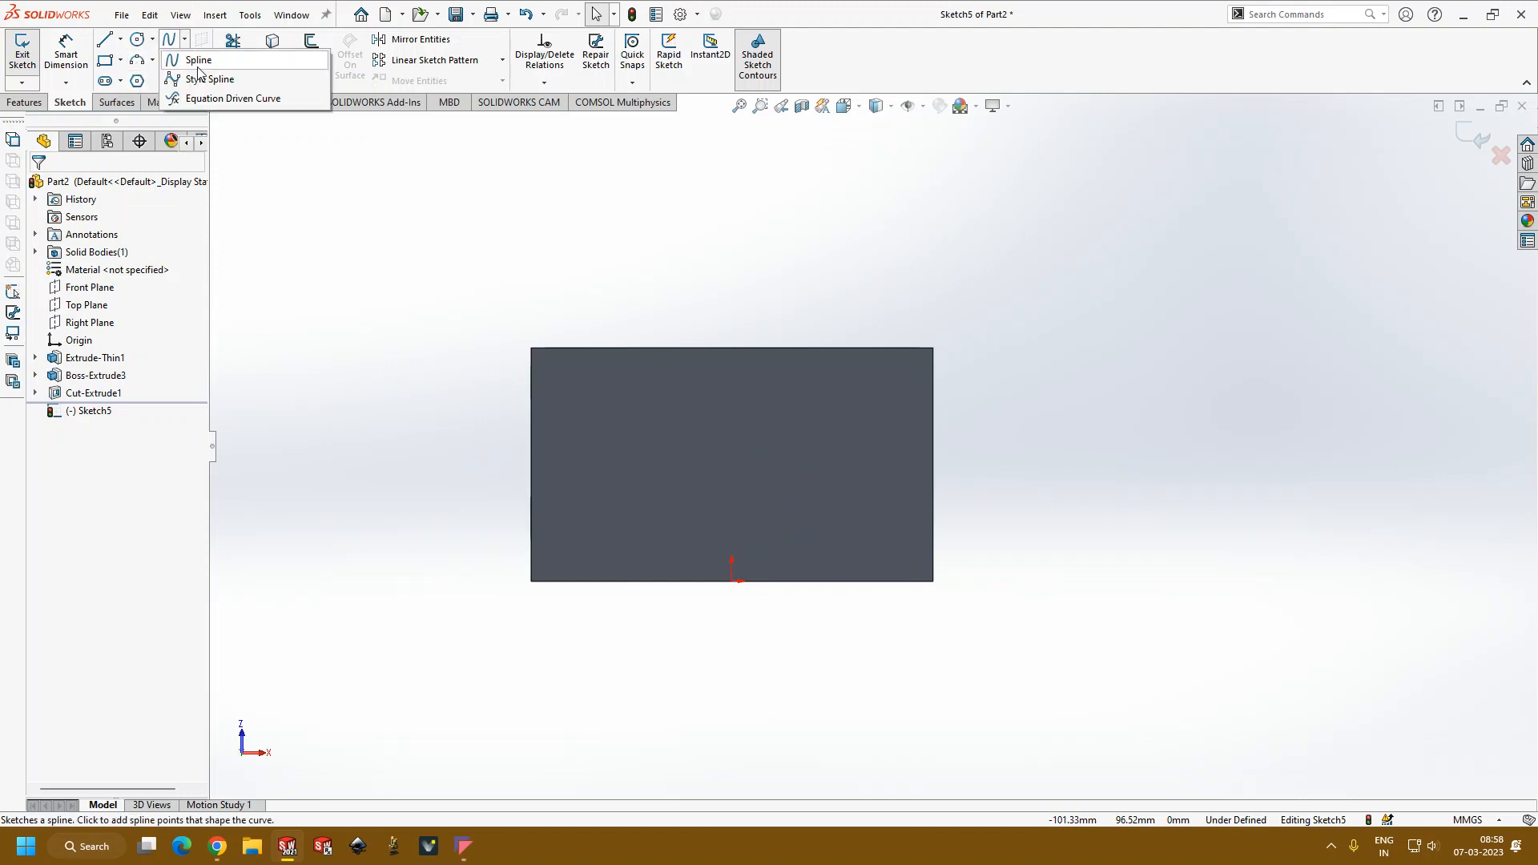
{"action": "left_click", "coordinate": [197, 60]}
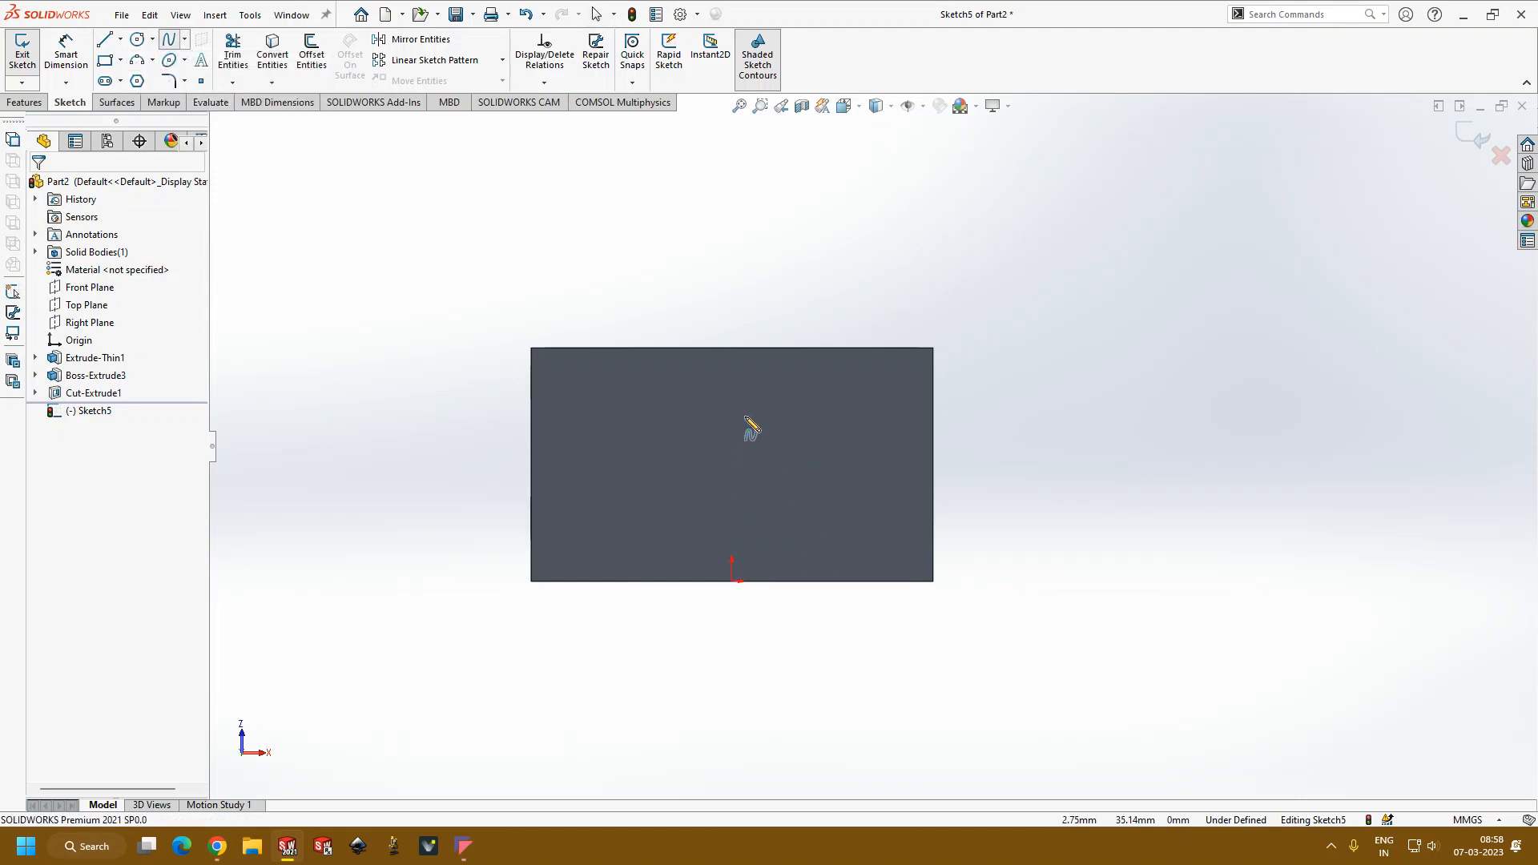
Step: Draw a vertical centerline about 37 mm long upward from the origin on the side wall
{"action": "left_click", "coordinate": [120, 39]}
{"action": "left_click", "coordinate": [138, 80]}
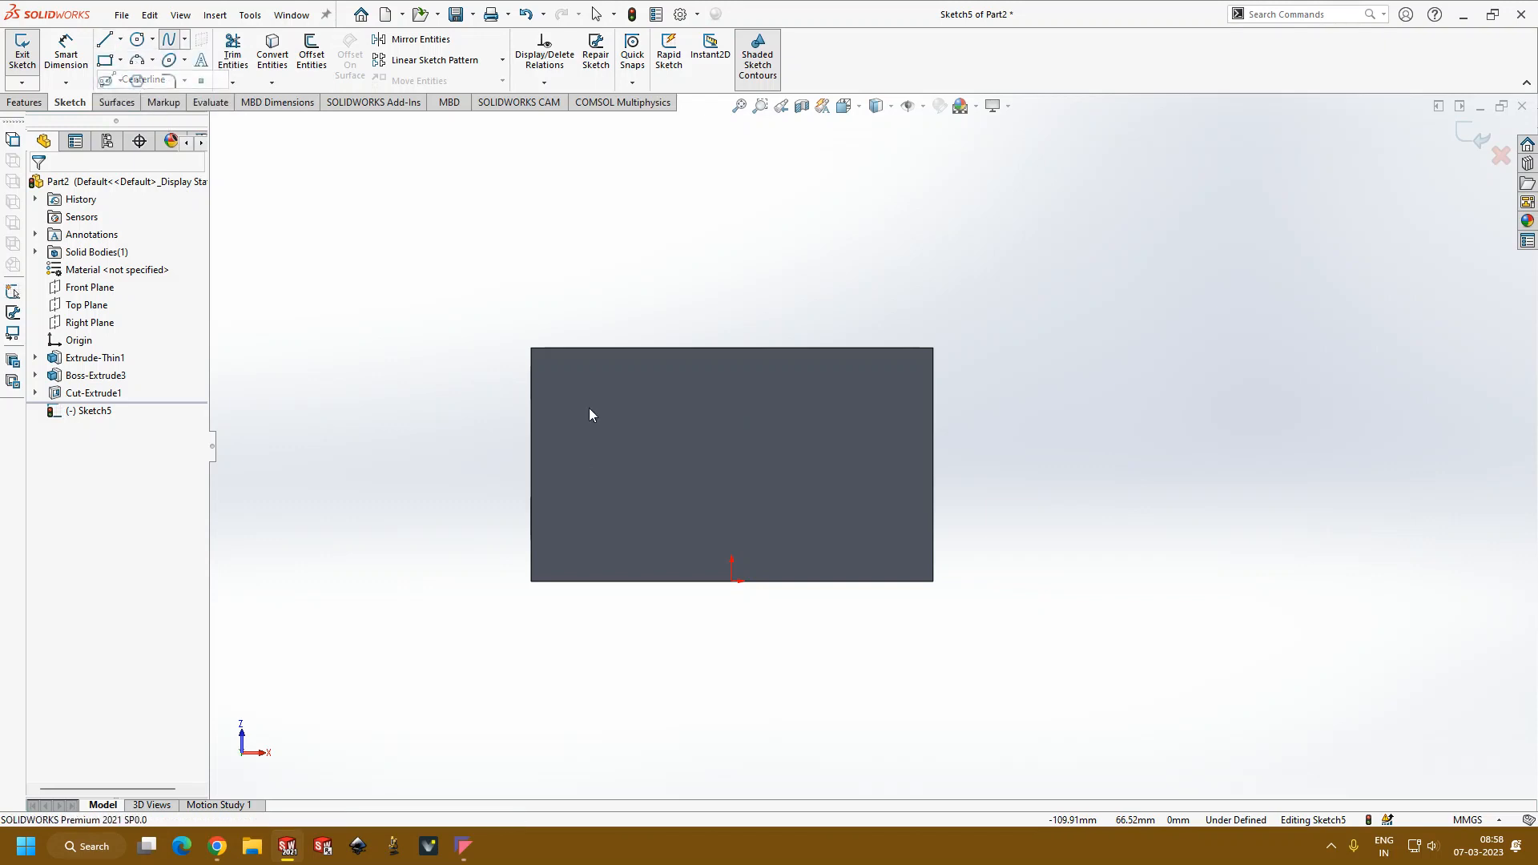
{"action": "left_click", "coordinate": [732, 581]}
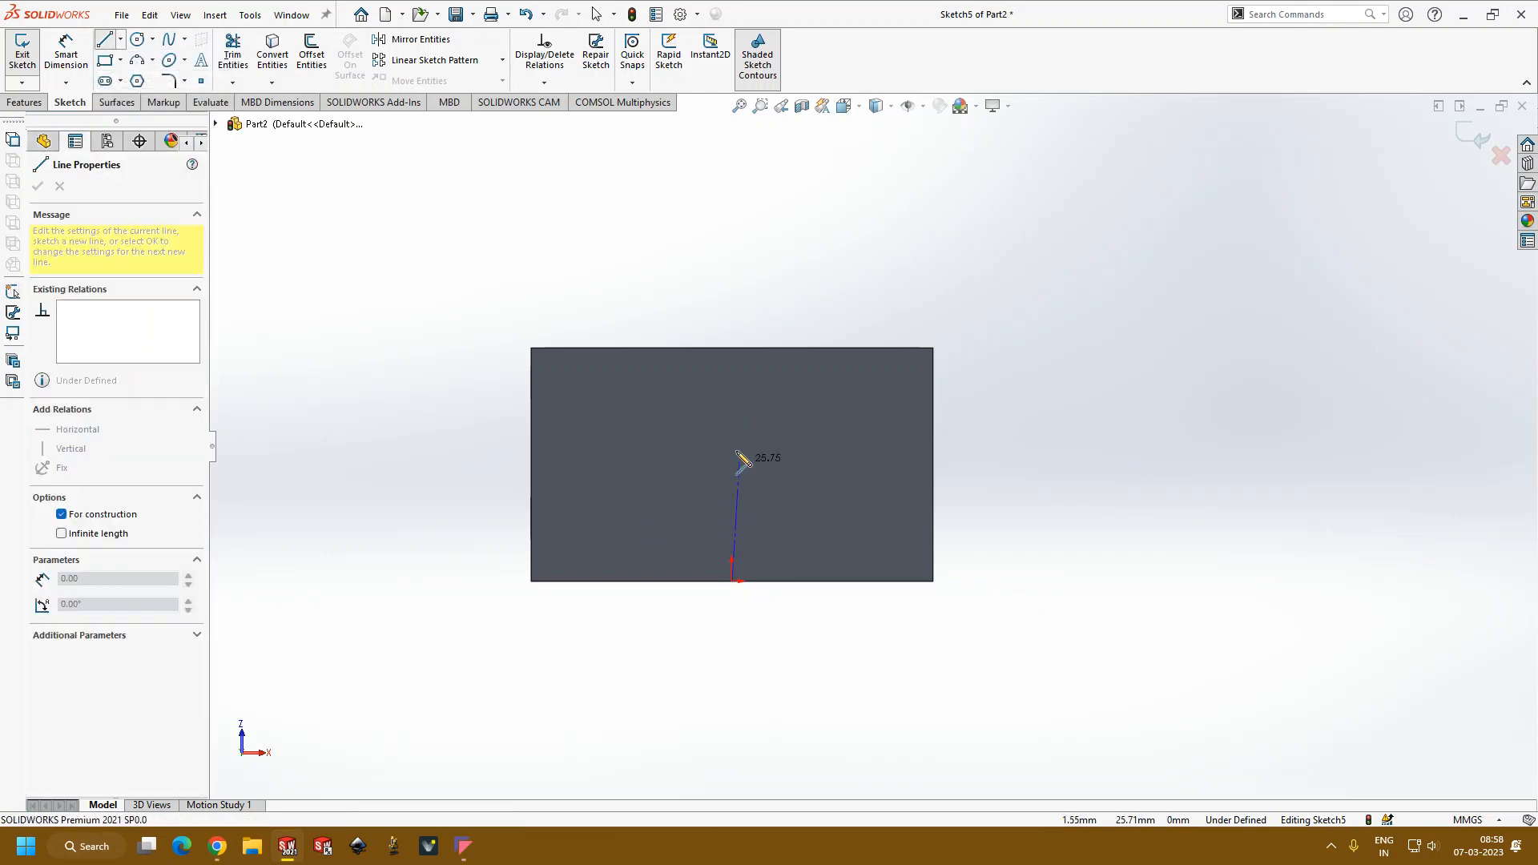
{"action": "double_click", "coordinate": [732, 409]}
{"action": "key", "text": "Escape"}
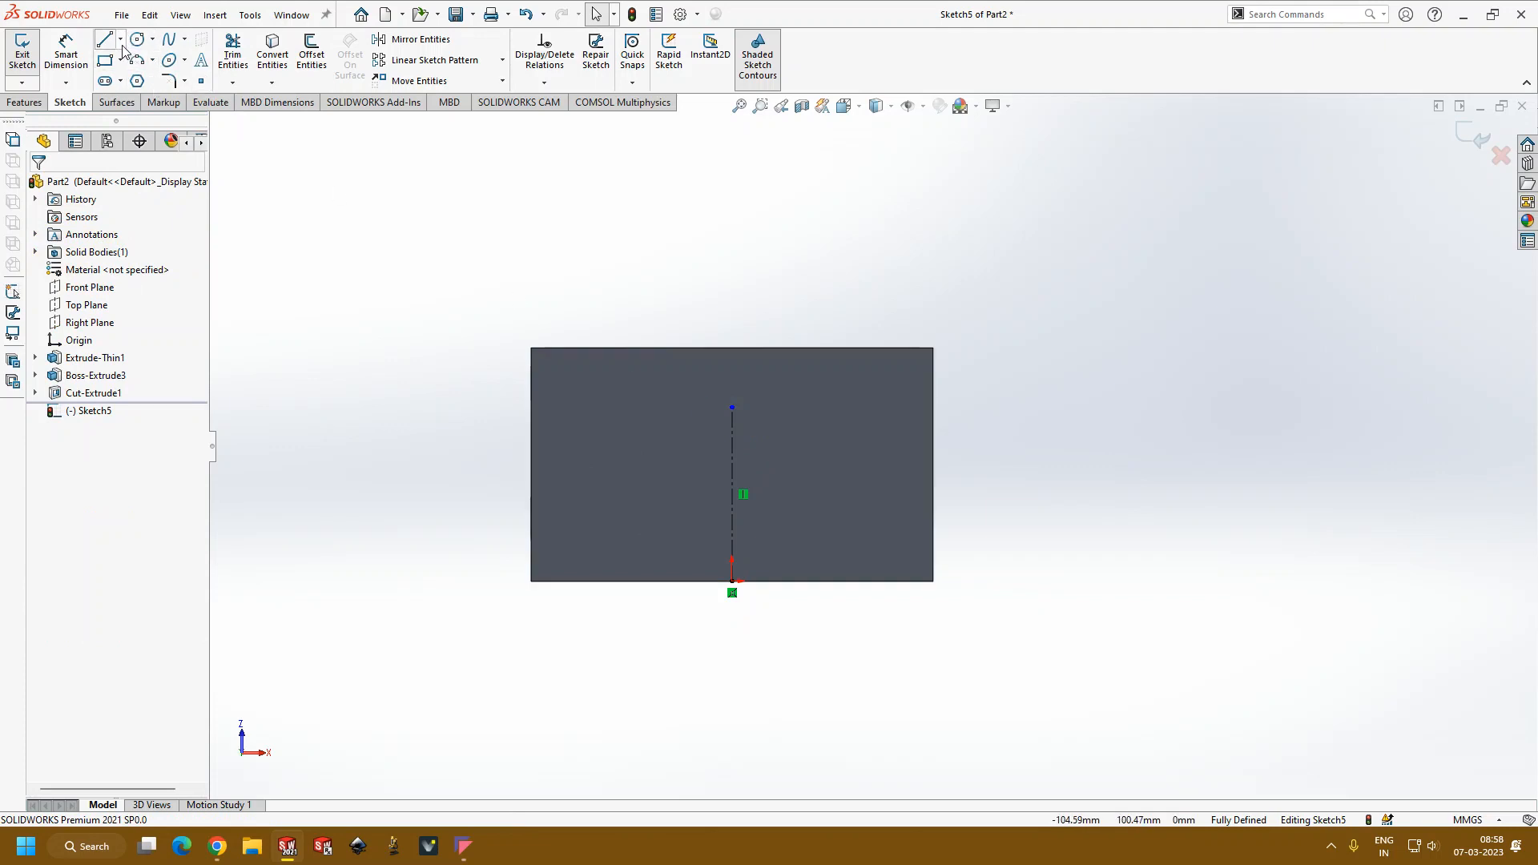
Step: Draw a wavy spline from the centerline's upper end through three points on one side and back to the origin
{"action": "left_click", "coordinate": [168, 40]}
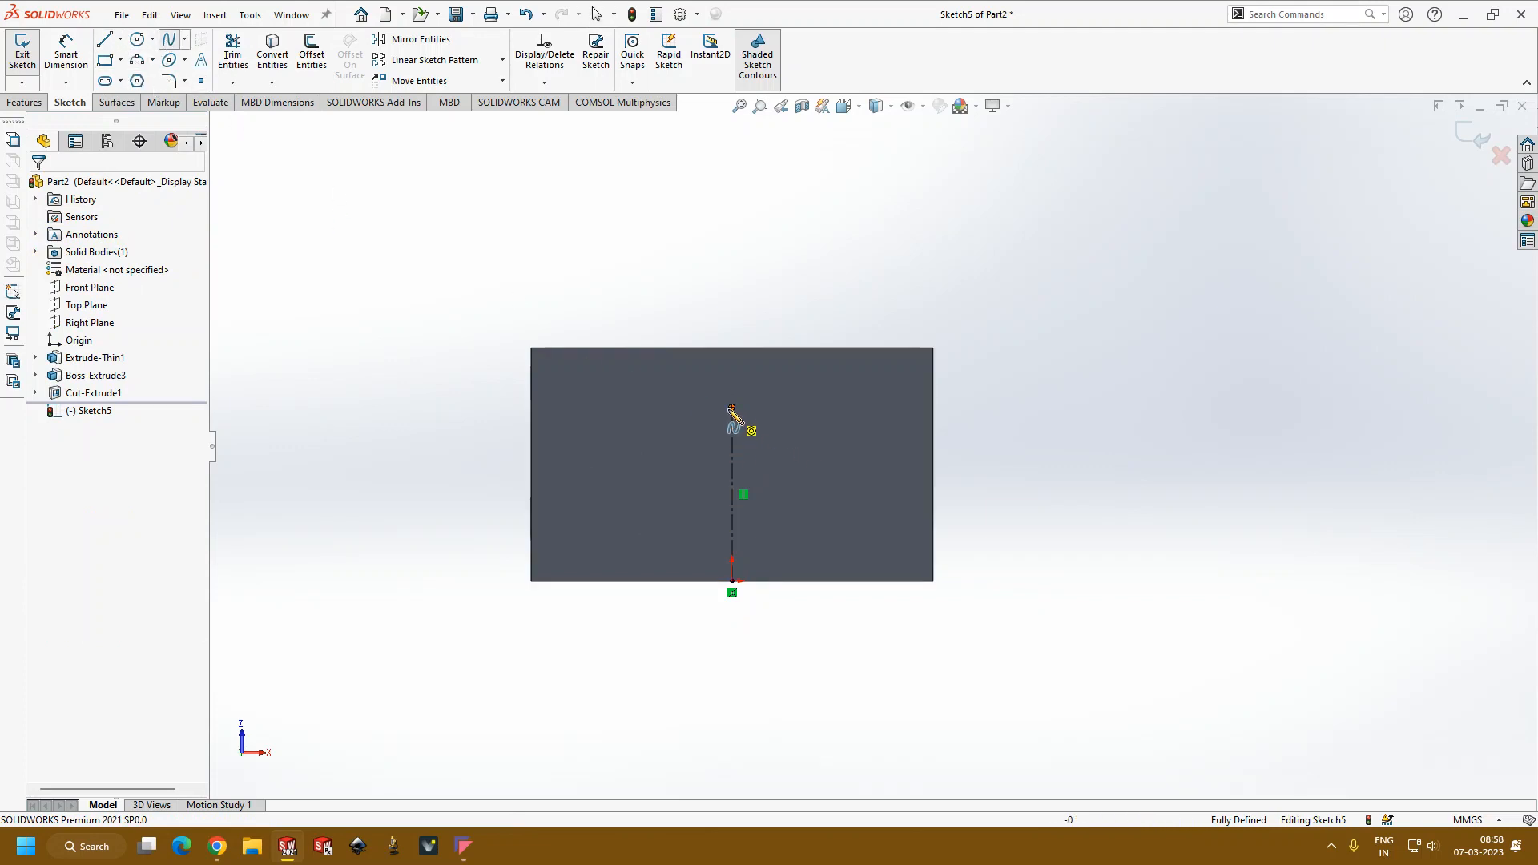
{"action": "left_click", "coordinate": [731, 408]}
{"action": "left_click", "coordinate": [781, 409]}
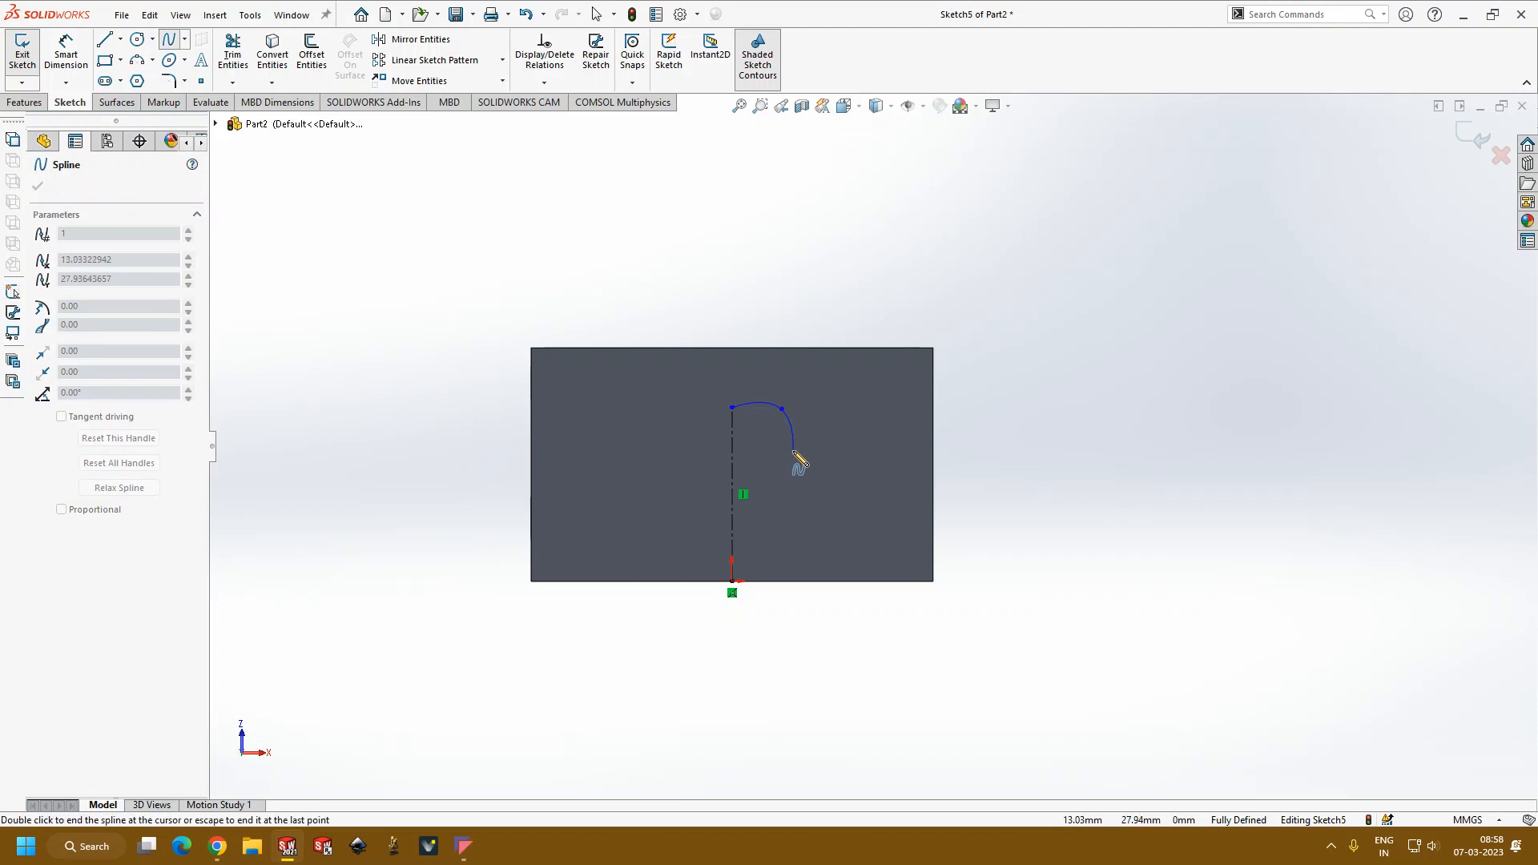
{"action": "left_click", "coordinate": [770, 480]}
{"action": "left_click", "coordinate": [795, 533]}
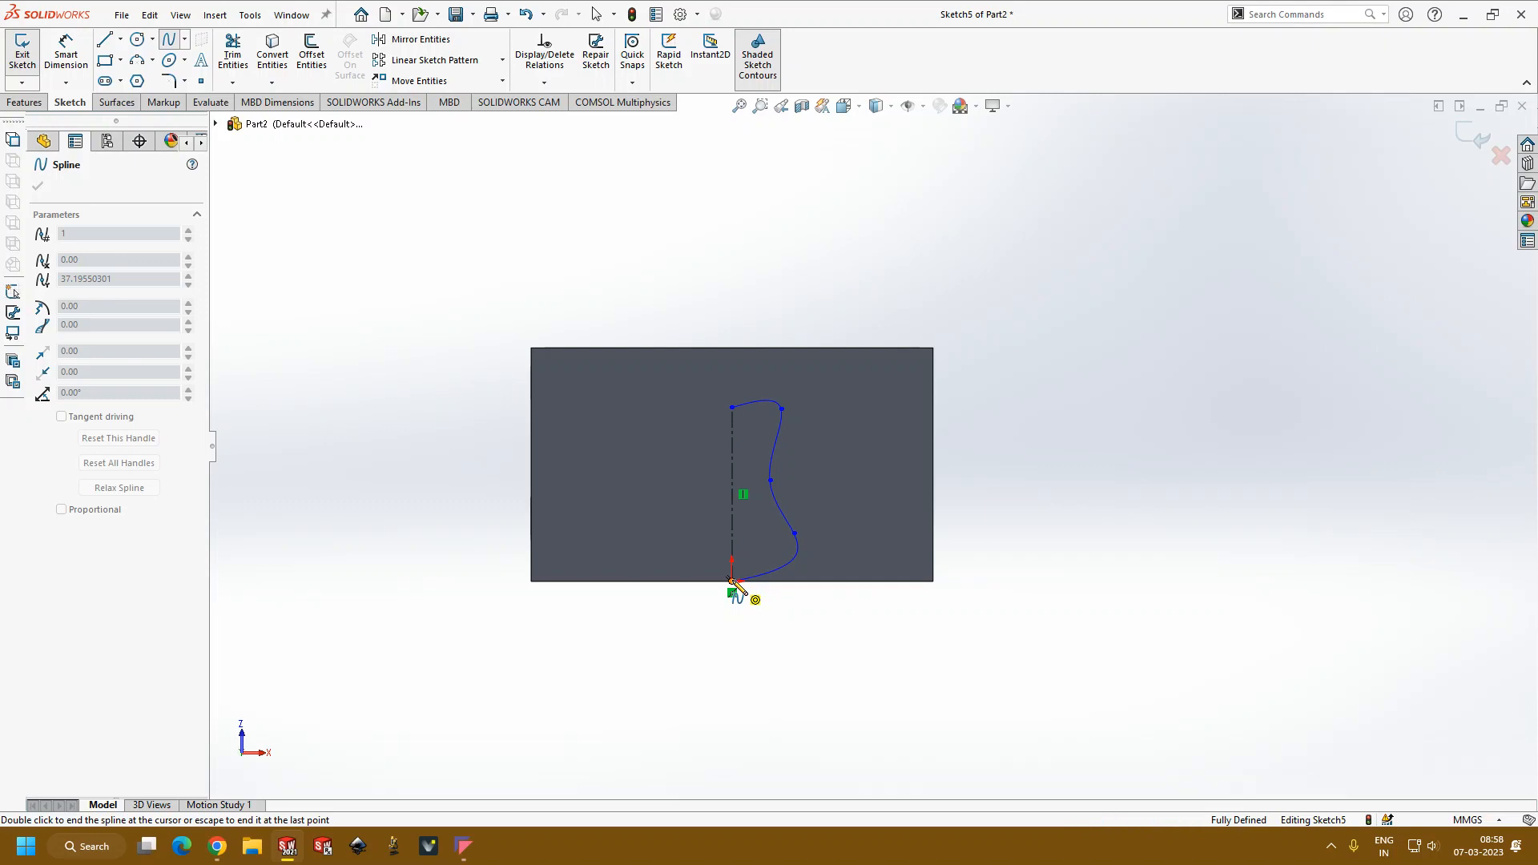
{"action": "double_click", "coordinate": [732, 580]}
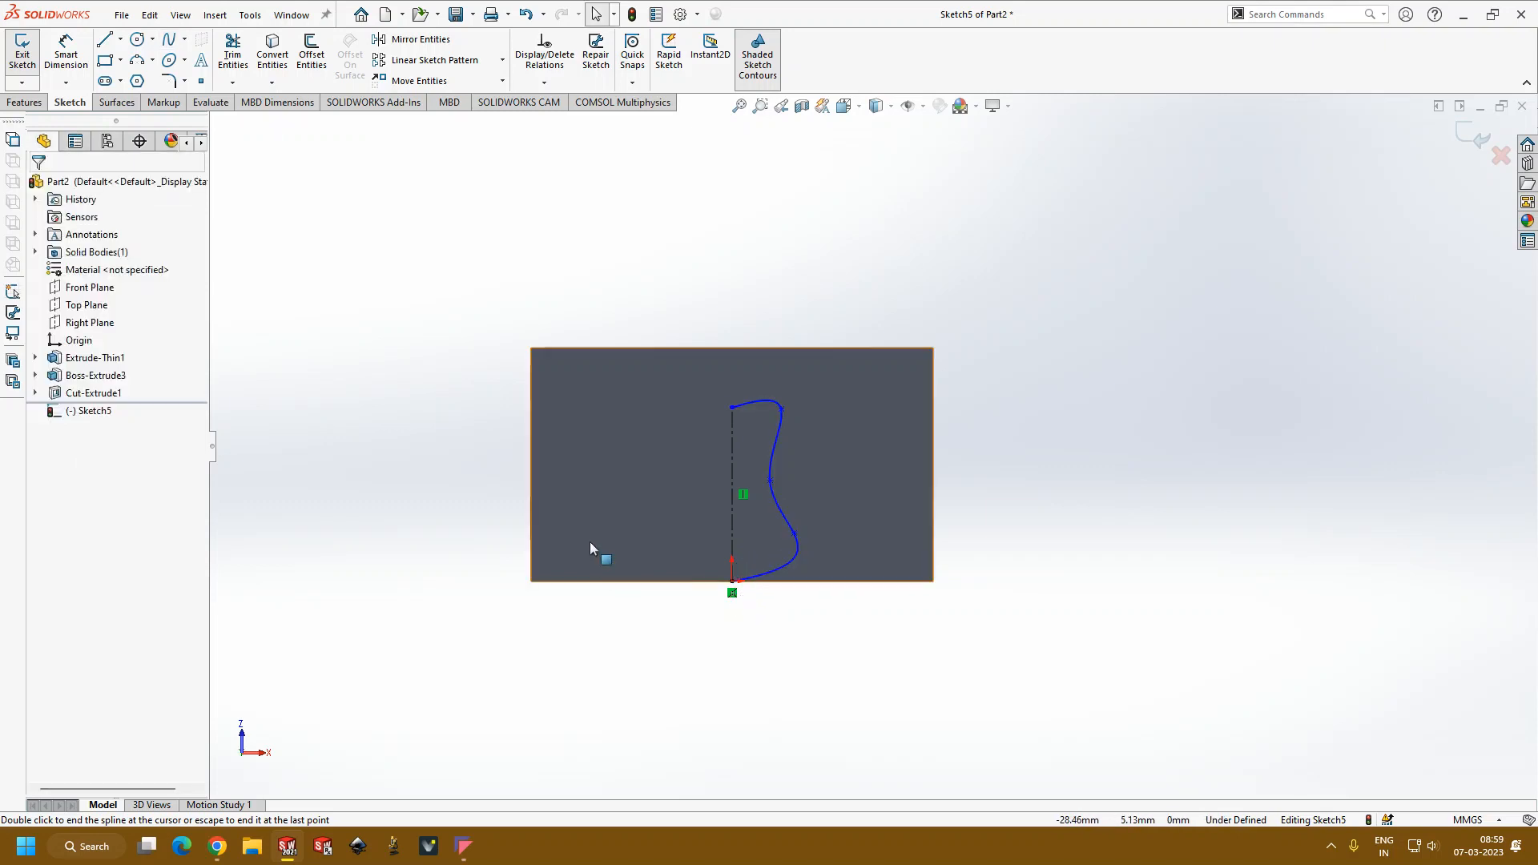
Step: Close the spline profile with a solid vertical line about 37 mm long over the centerline
{"action": "left_click", "coordinate": [104, 39]}
{"action": "left_click", "coordinate": [731, 581]}
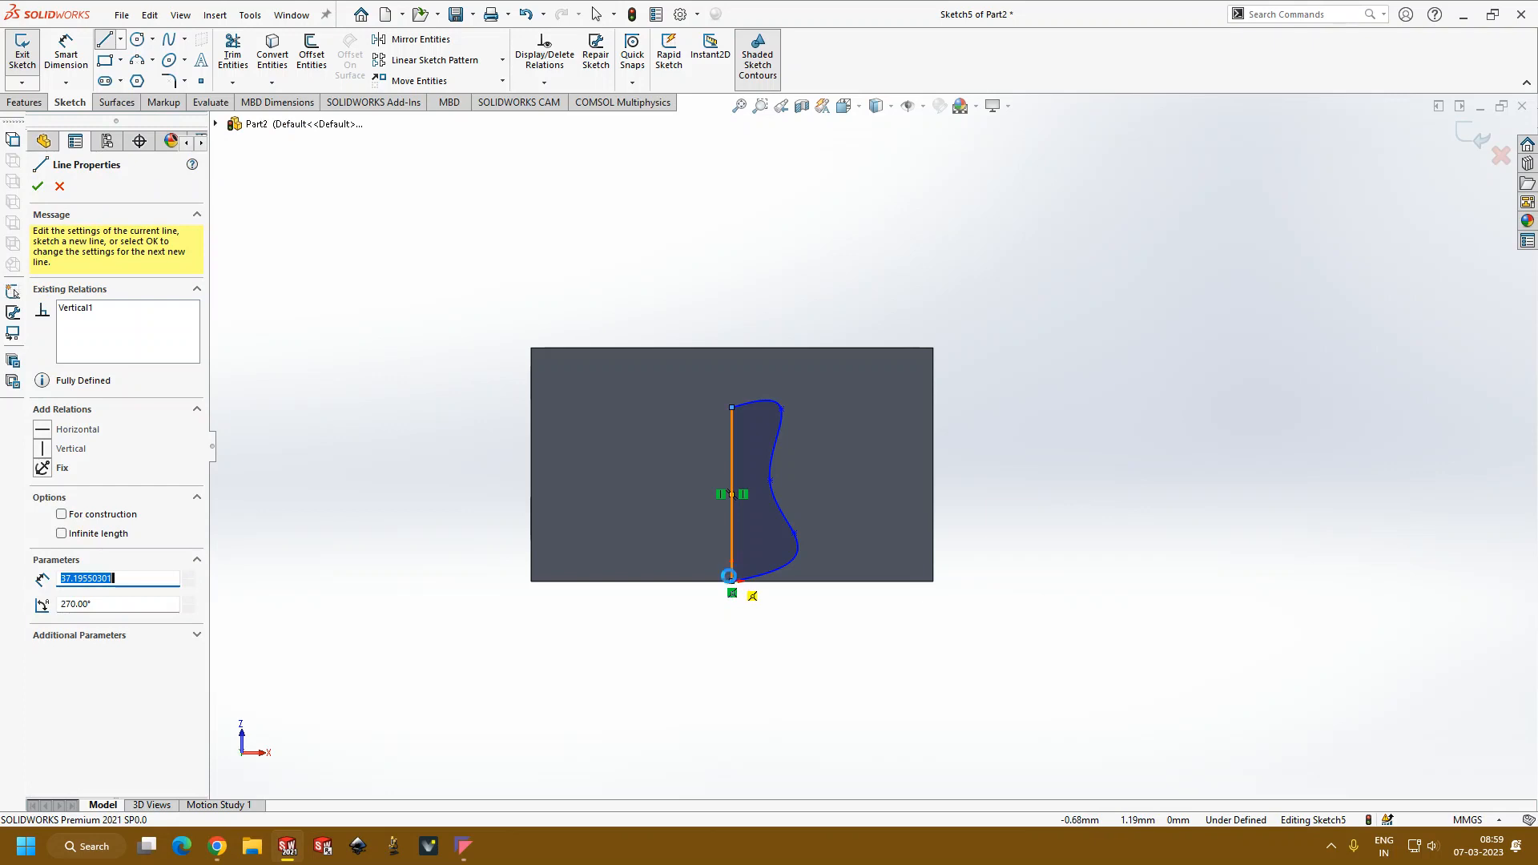
{"action": "key", "text": "Escape"}
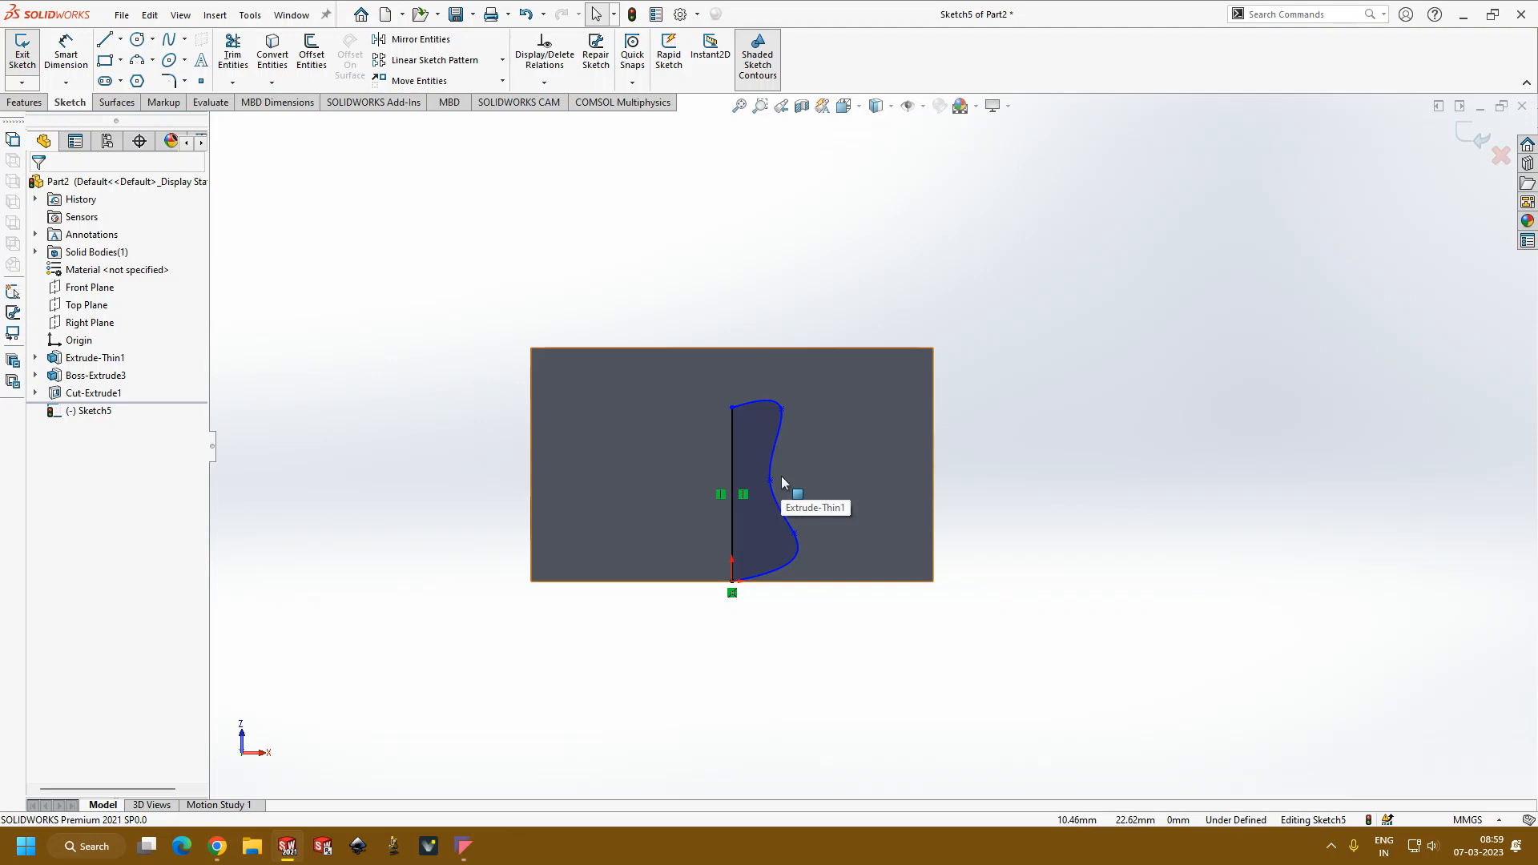
Step: Revolve the closed profile 360 degrees about its straight vertical line as a boss merged with the box
{"action": "left_click", "coordinate": [24, 102]}
{"action": "left_click", "coordinate": [76, 52]}
{"action": "middle_click_drag", "start_coordinate": [793, 547], "coordinate": [994, 557]}
{"action": "scroll", "coordinate": [976, 542], "scroll_direction": "down", "scroll_amount": 4}
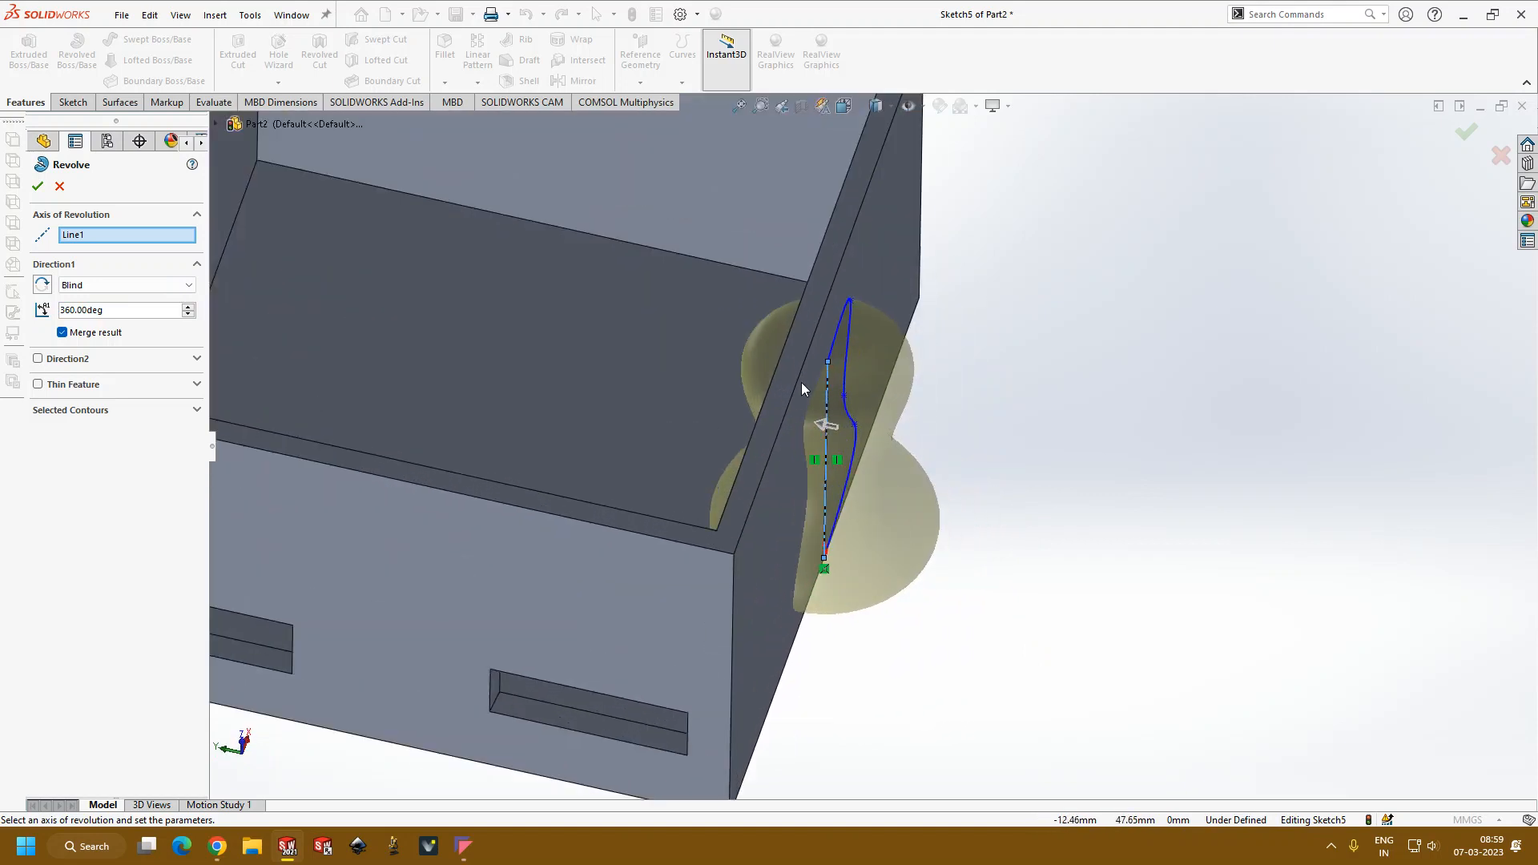
{"action": "scroll", "coordinate": [801, 388], "scroll_direction": "down", "scroll_amount": 2}
{"action": "middle_click_drag", "start_coordinate": [960, 487], "coordinate": [873, 260]}
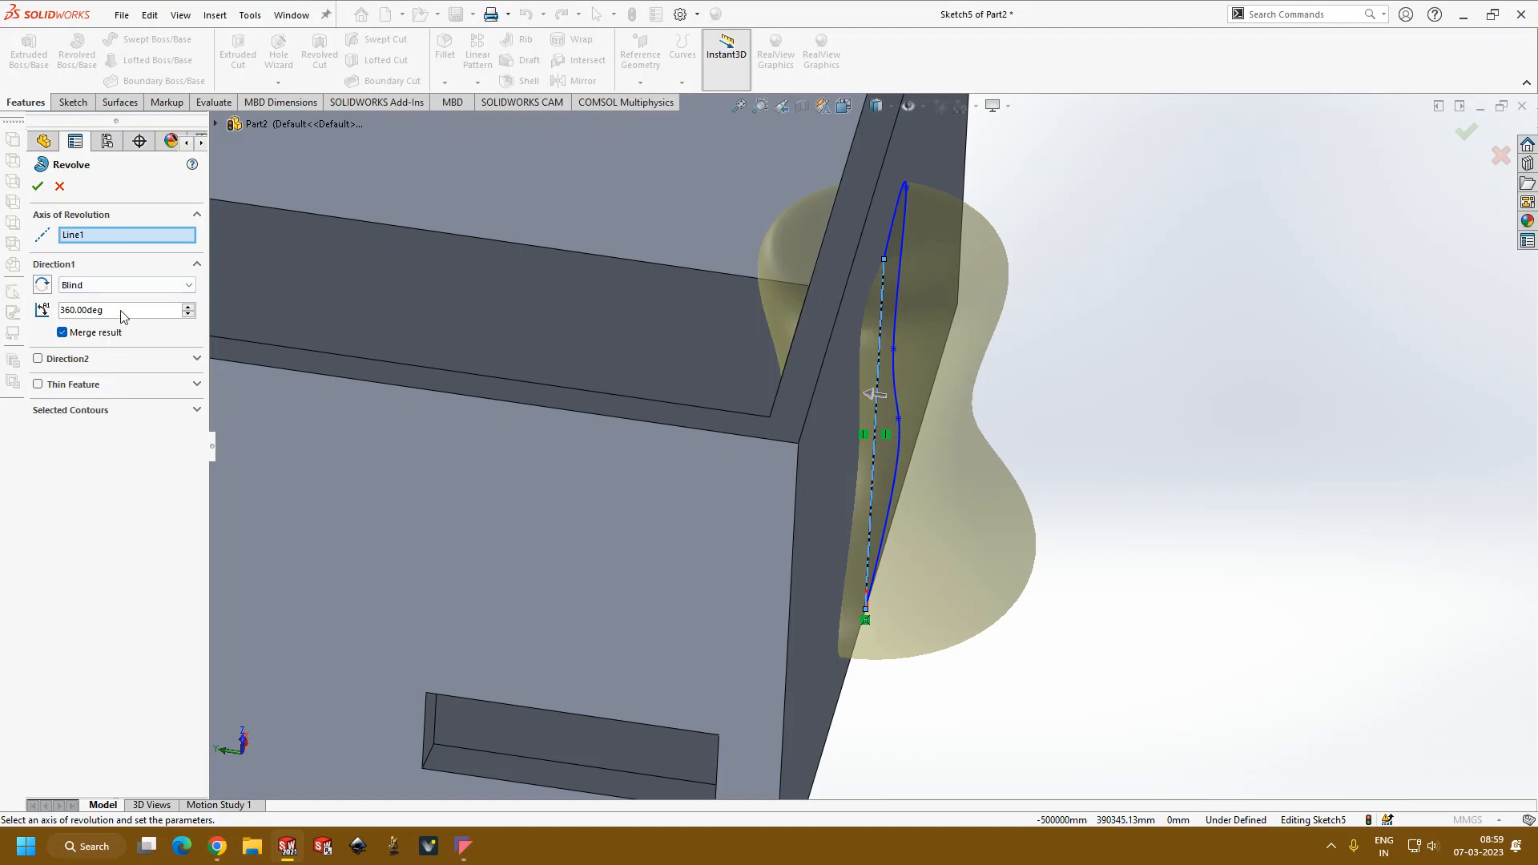
{"action": "left_click", "coordinate": [36, 189]}
Step: Examine the revolved boss on the side wall from several angles and zoom levels
{"action": "middle_click_drag", "start_coordinate": [1130, 396], "coordinate": [922, 524]}
{"action": "scroll", "coordinate": [905, 400], "scroll_direction": "down", "scroll_amount": 3}
{"action": "scroll", "coordinate": [884, 423], "scroll_direction": "down", "scroll_amount": 3}
{"action": "scroll", "coordinate": [879, 429], "scroll_direction": "up", "scroll_amount": 3}
{"action": "scroll", "coordinate": [961, 604], "scroll_direction": "up", "scroll_amount": 3}
{"action": "middle_click_drag", "start_coordinate": [963, 609], "coordinate": [921, 487]}
{"action": "scroll", "coordinate": [953, 484], "scroll_direction": "up", "scroll_amount": 1}
{"action": "scroll", "coordinate": [1209, 468], "scroll_direction": "down", "scroll_amount": 3}
{"action": "scroll", "coordinate": [1154, 425], "scroll_direction": "up", "scroll_amount": 3}
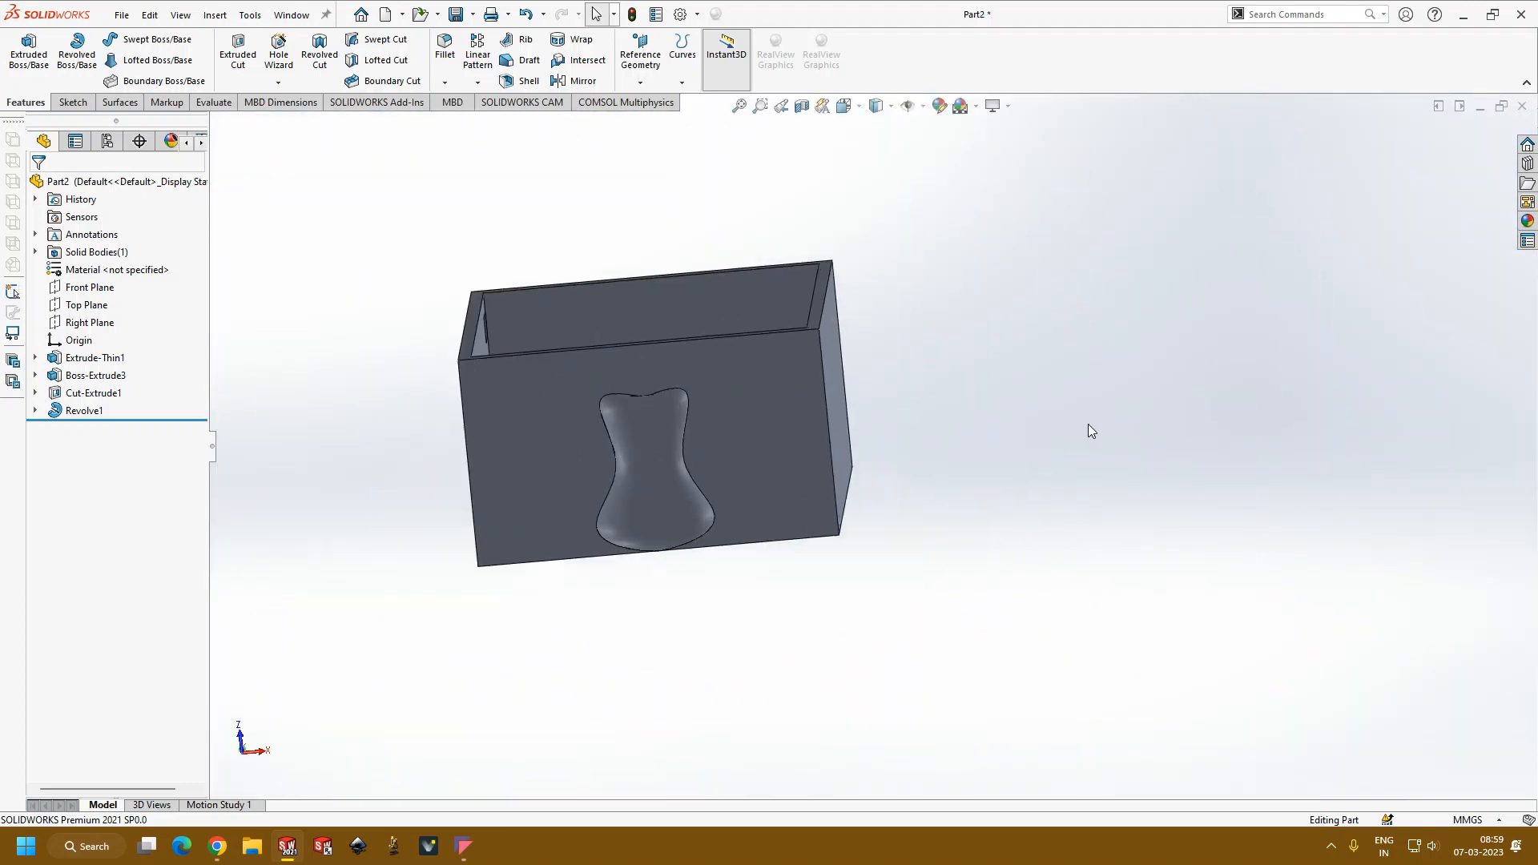
{"action": "scroll", "coordinate": [1065, 423], "scroll_direction": "up", "scroll_amount": 1}
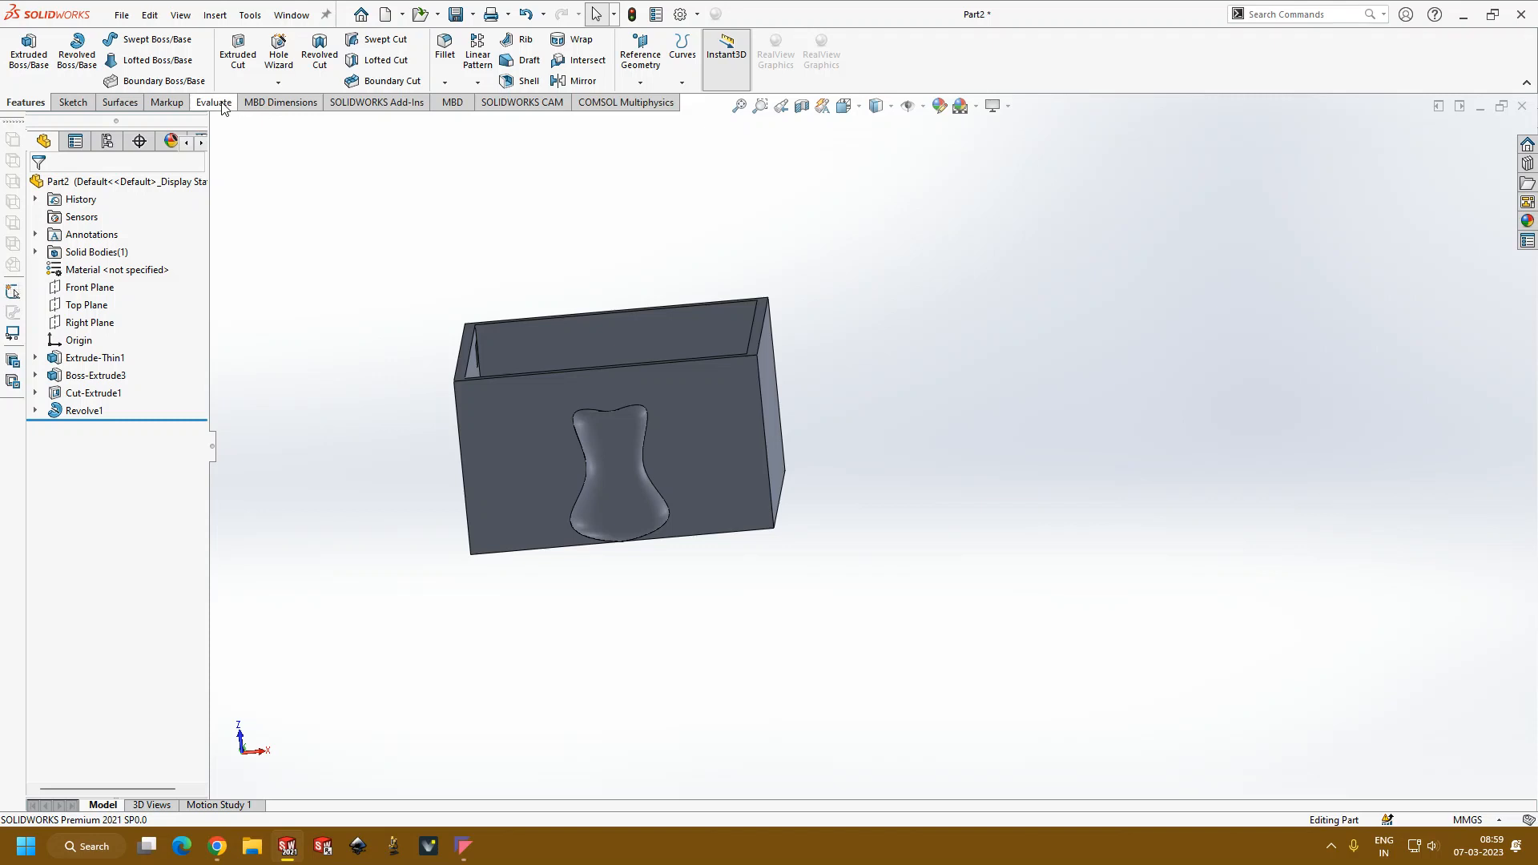
{"action": "scroll", "coordinate": [333, 259], "scroll_direction": "up", "scroll_amount": 1}
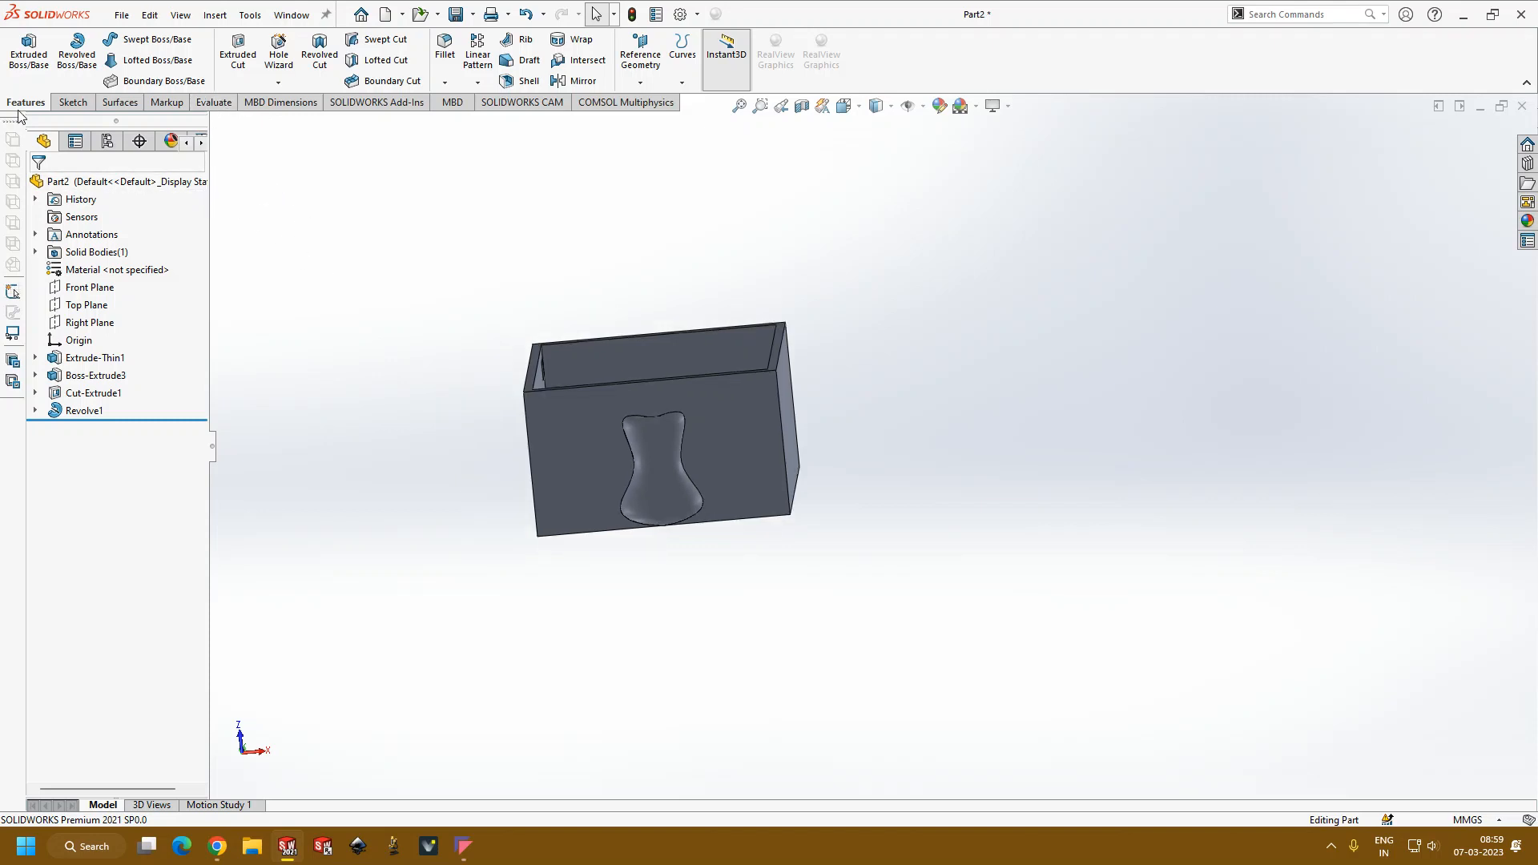
Step: Start a new sketch on the Front Plane with free space beside the box in view
{"action": "left_click", "coordinate": [72, 104]}
{"action": "left_click", "coordinate": [27, 53]}
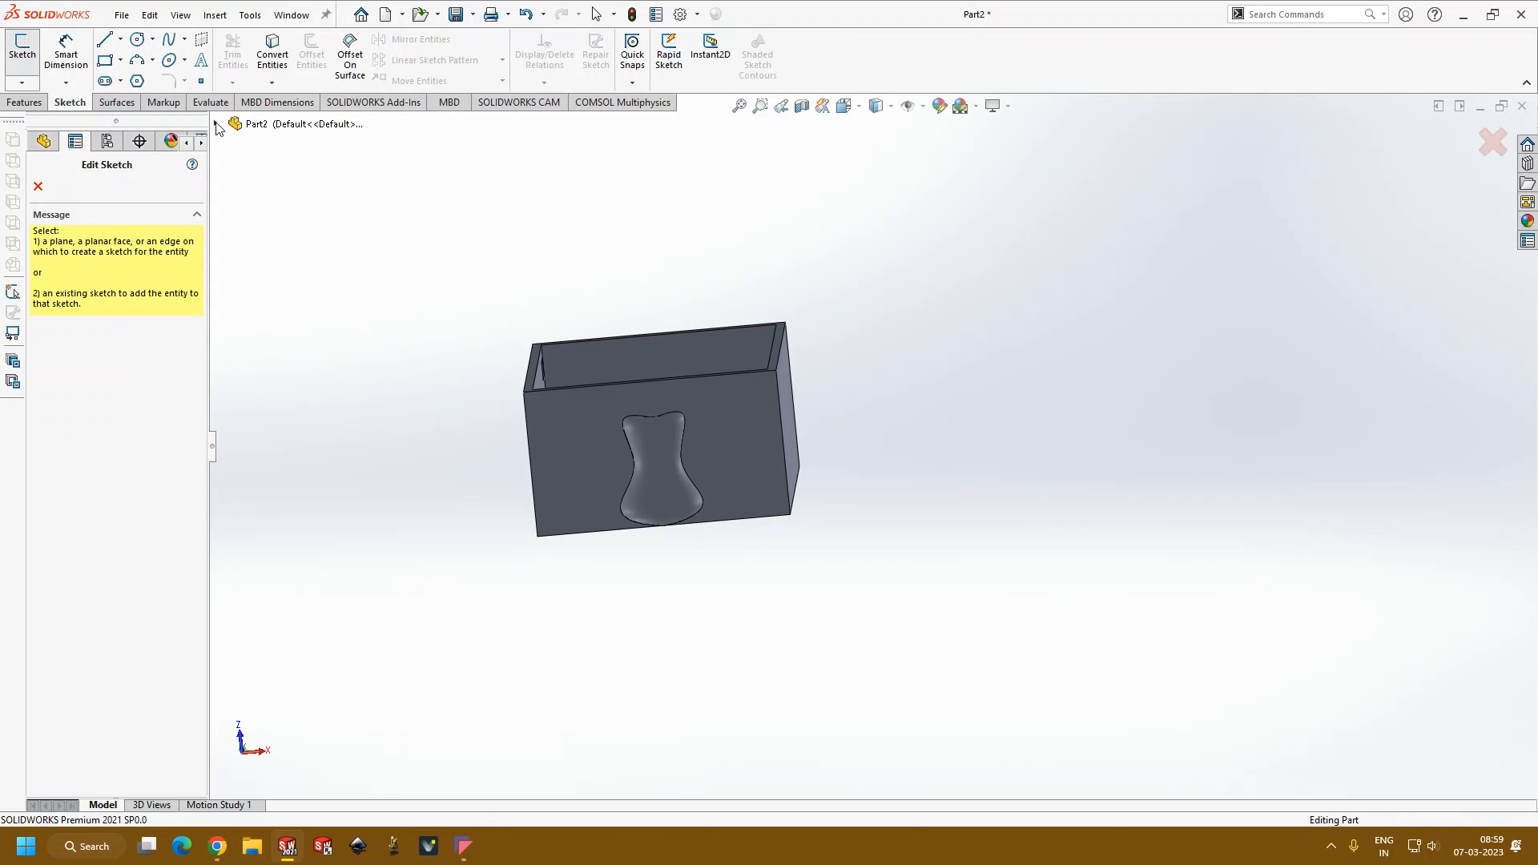
{"action": "left_click", "coordinate": [216, 124]}
{"action": "left_click", "coordinate": [268, 230]}
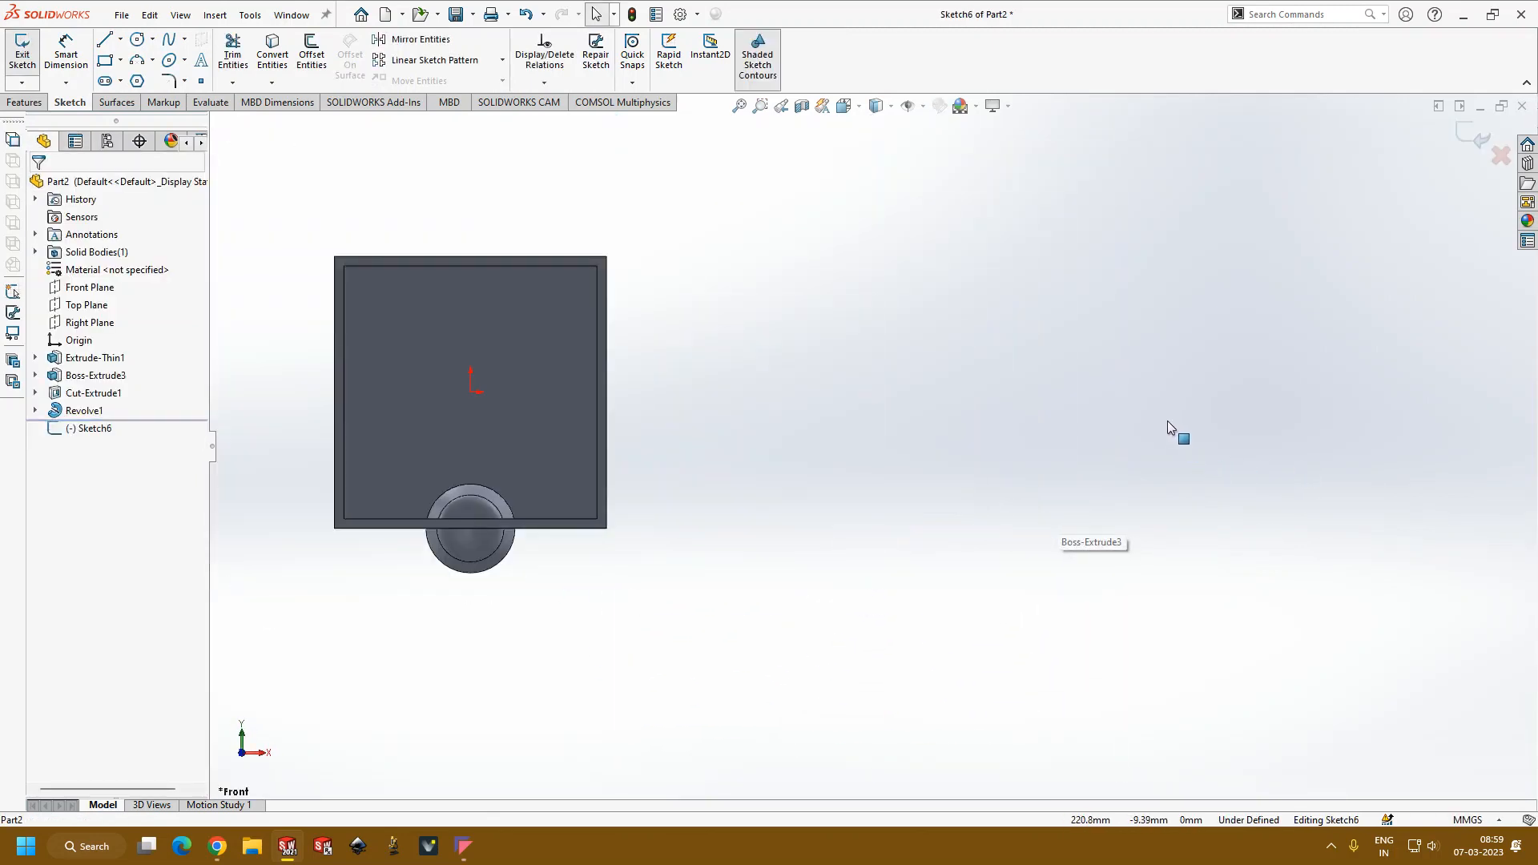
{"action": "scroll", "coordinate": [1166, 420], "scroll_direction": "down", "scroll_amount": 1}
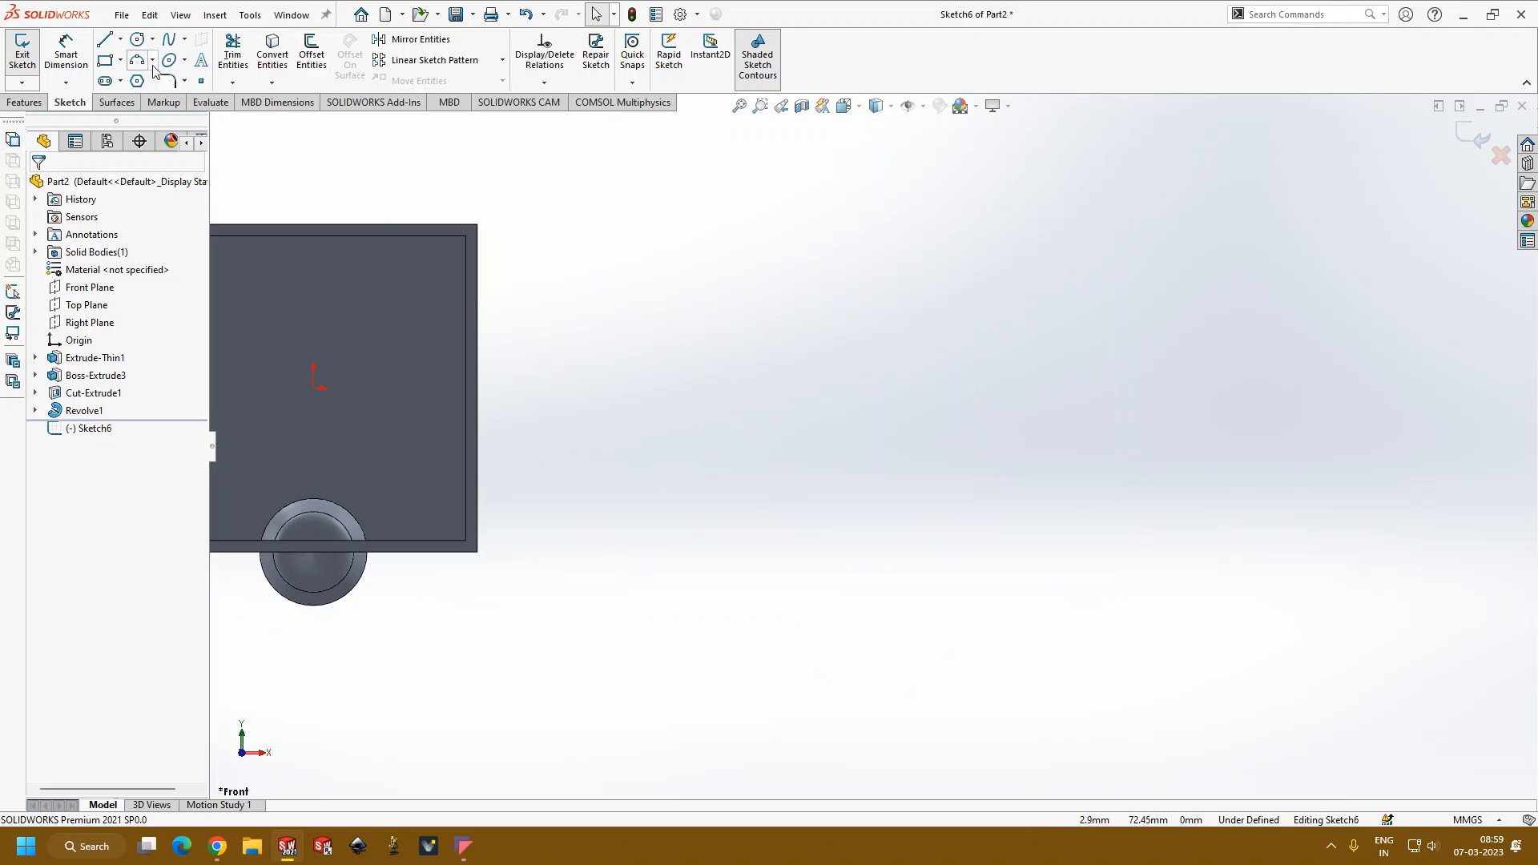
Step: Draw a vertical line about 77 mm long in the empty space beside the box
{"action": "left_click", "coordinate": [120, 39]}
{"action": "left_click", "coordinate": [129, 53]}
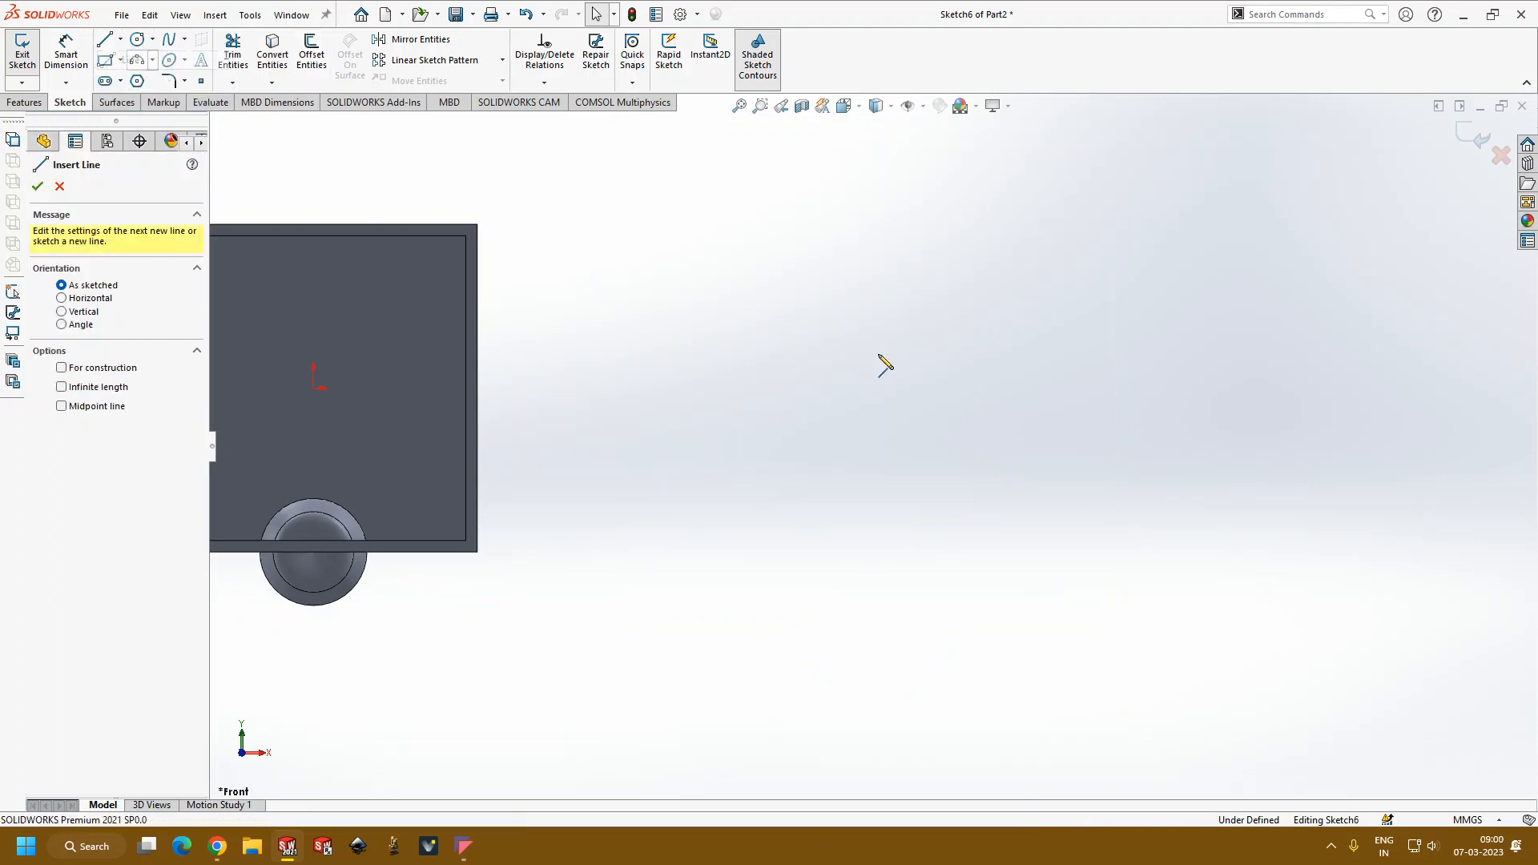
{"action": "left_click", "coordinate": [781, 286]}
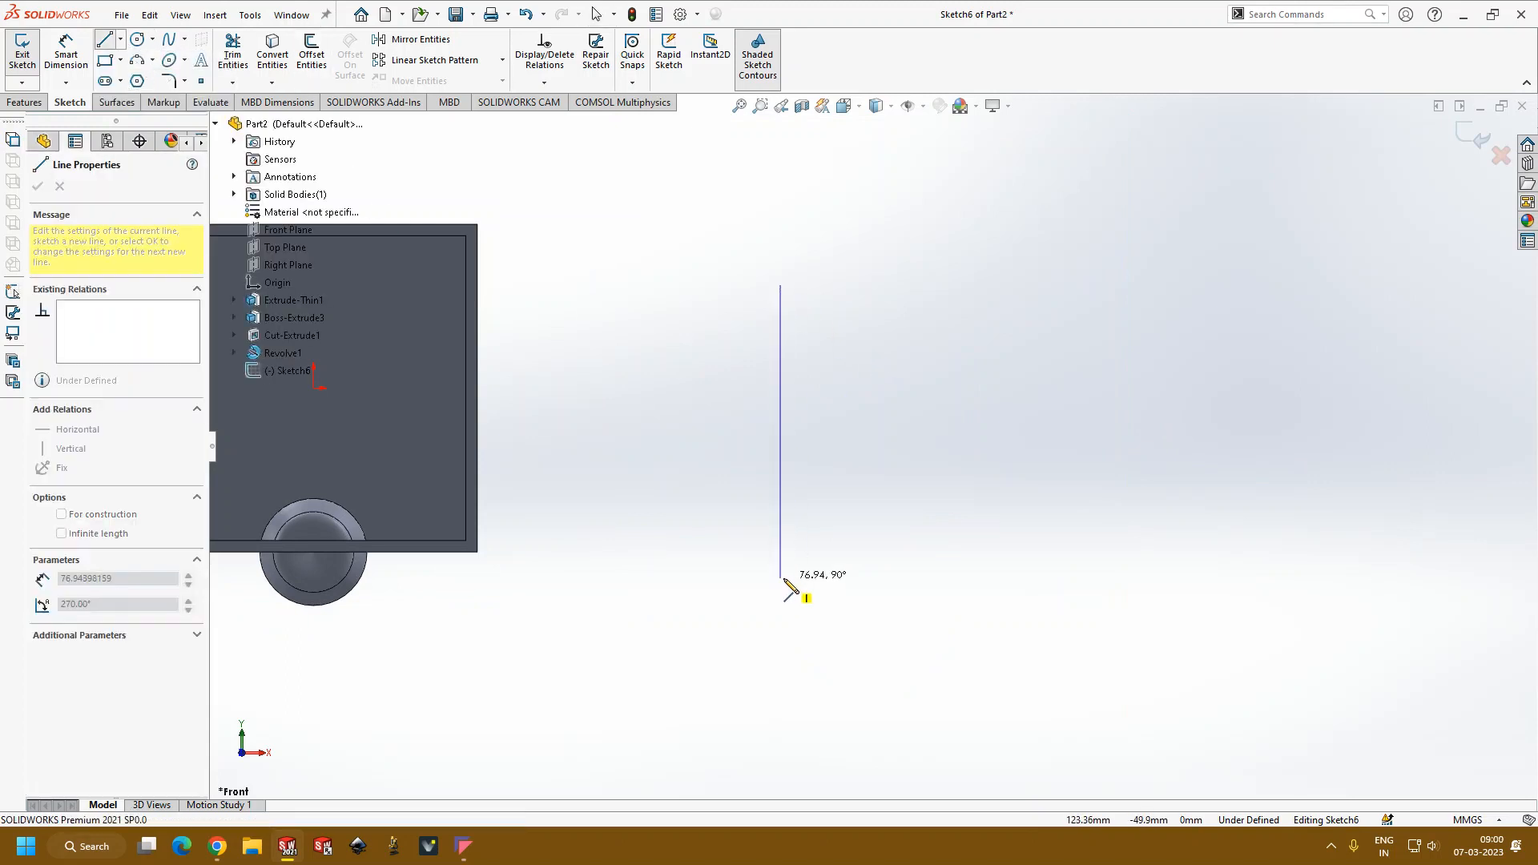
{"action": "left_click", "coordinate": [782, 577]}
{"action": "key", "text": "Escape"}
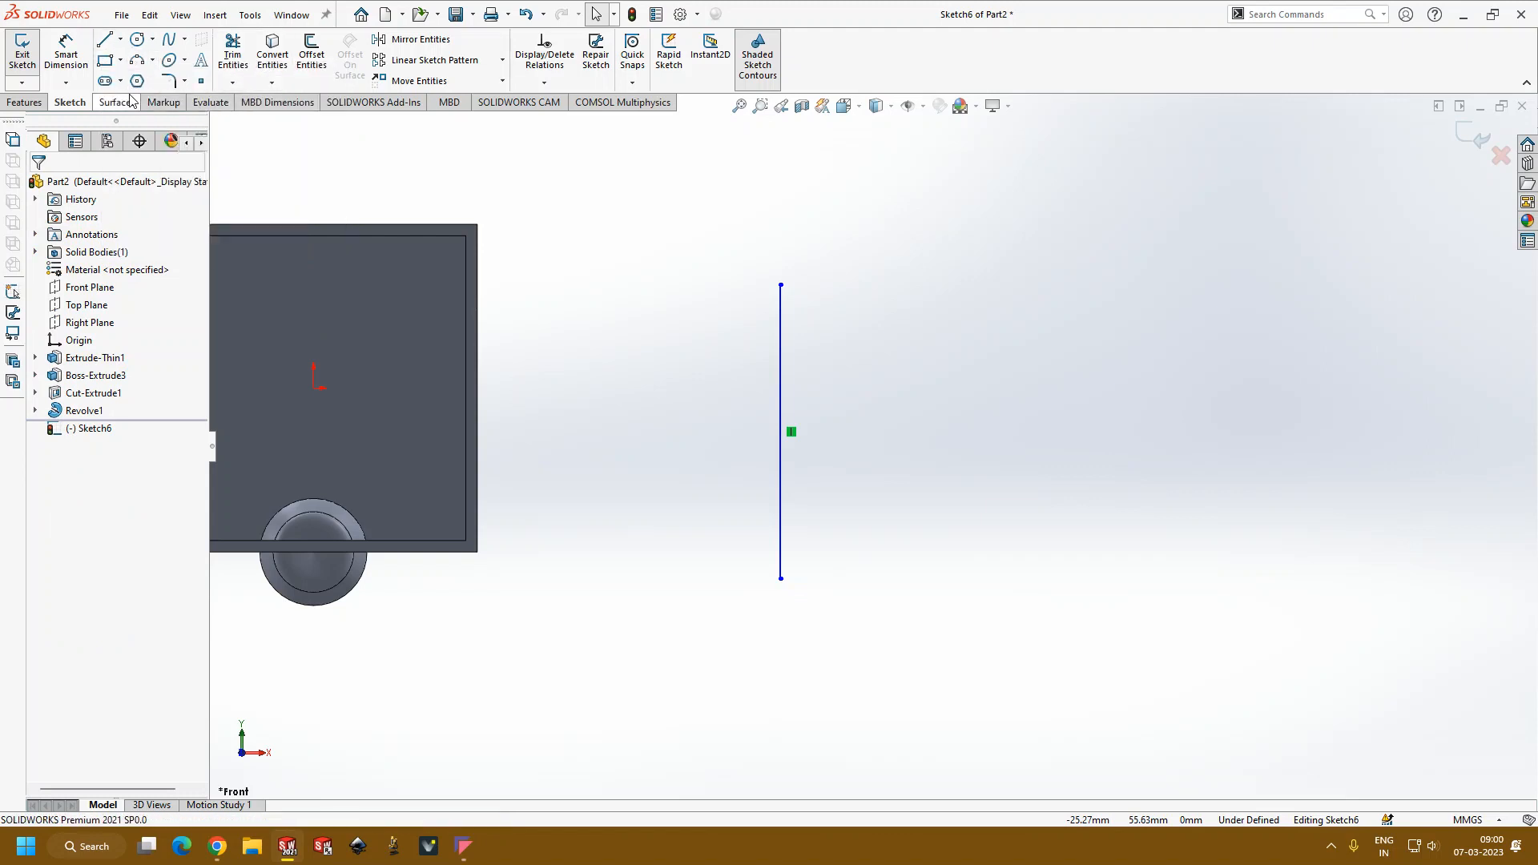
Step: Draw a wavy open spline from the vertical line's lower end, stopping short of the line near its top, and raise the spline's first intermediate point
{"action": "left_click", "coordinate": [168, 39]}
{"action": "left_click", "coordinate": [781, 578]}
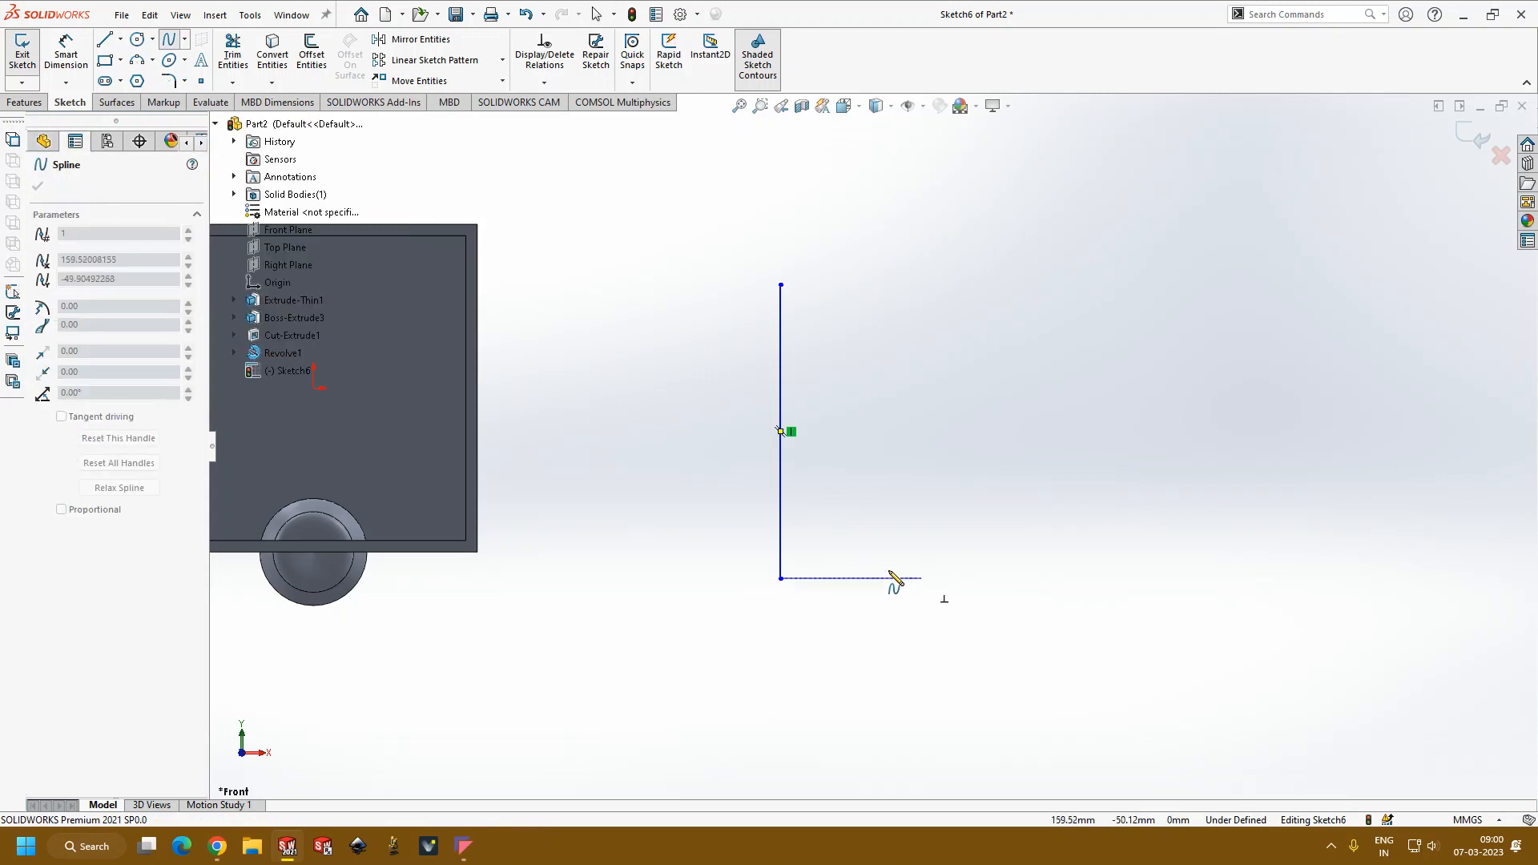
{"action": "left_click", "coordinate": [897, 578]}
{"action": "left_click", "coordinate": [852, 466]}
{"action": "left_click", "coordinate": [958, 370]}
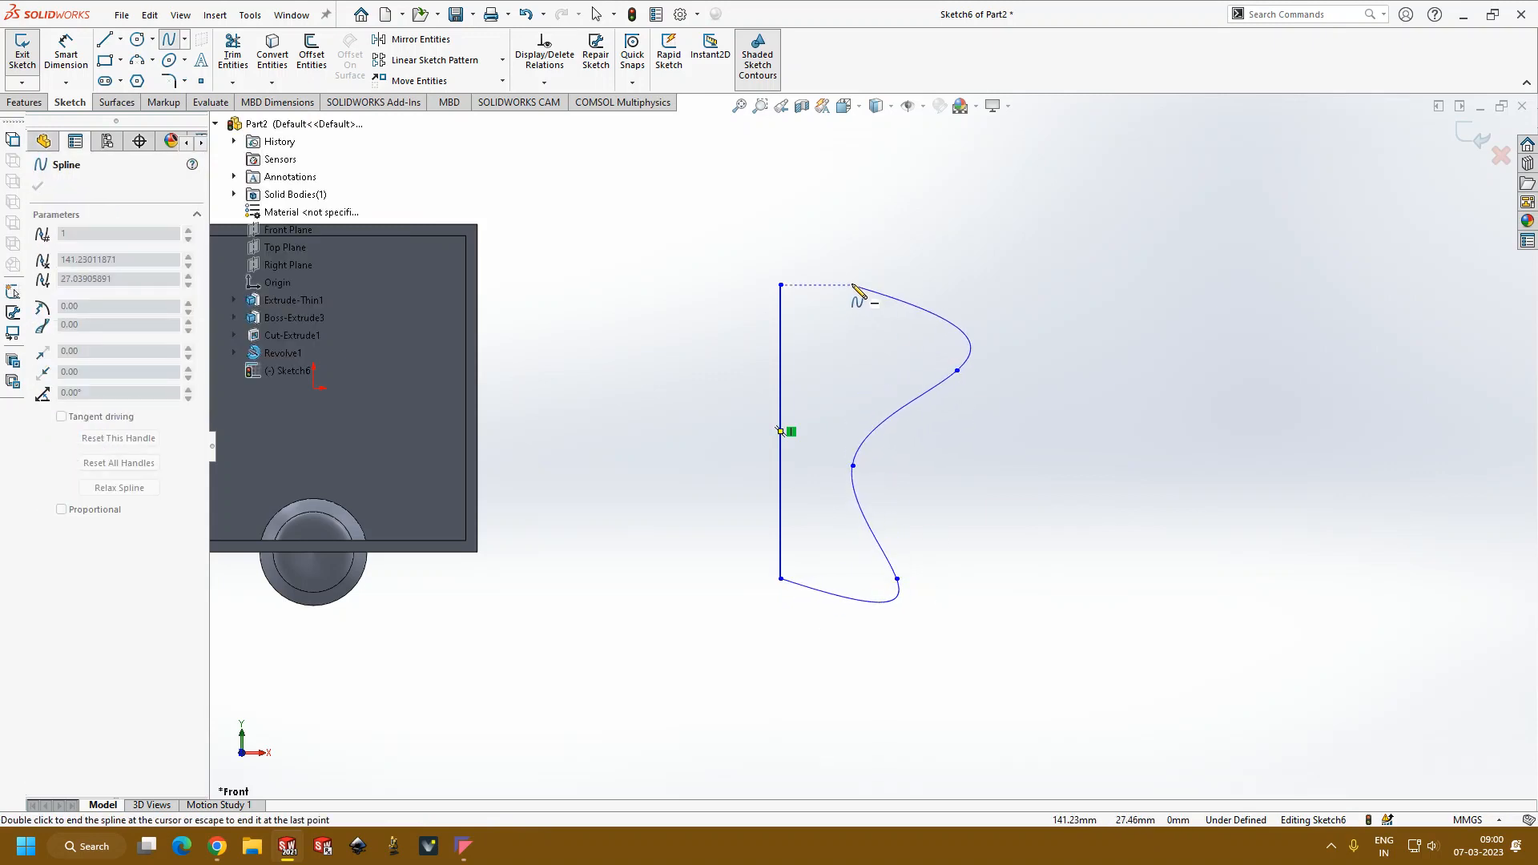
{"action": "double_click", "coordinate": [844, 349]}
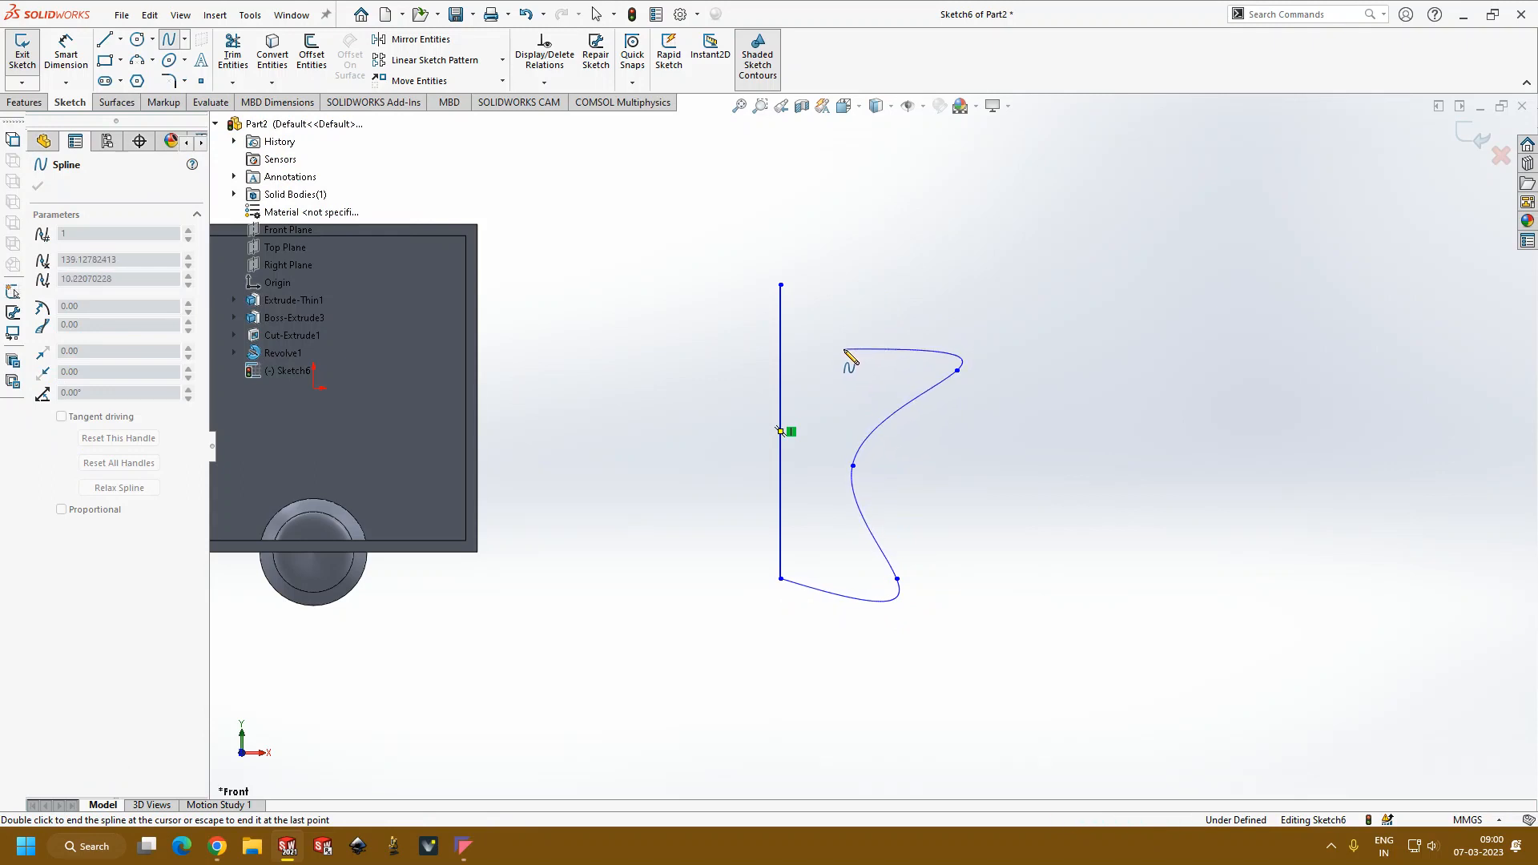
{"action": "key", "text": "Escape"}
{"action": "left_click_drag", "start_coordinate": [896, 579], "coordinate": [898, 532]}
{"action": "key", "text": "Escape"}
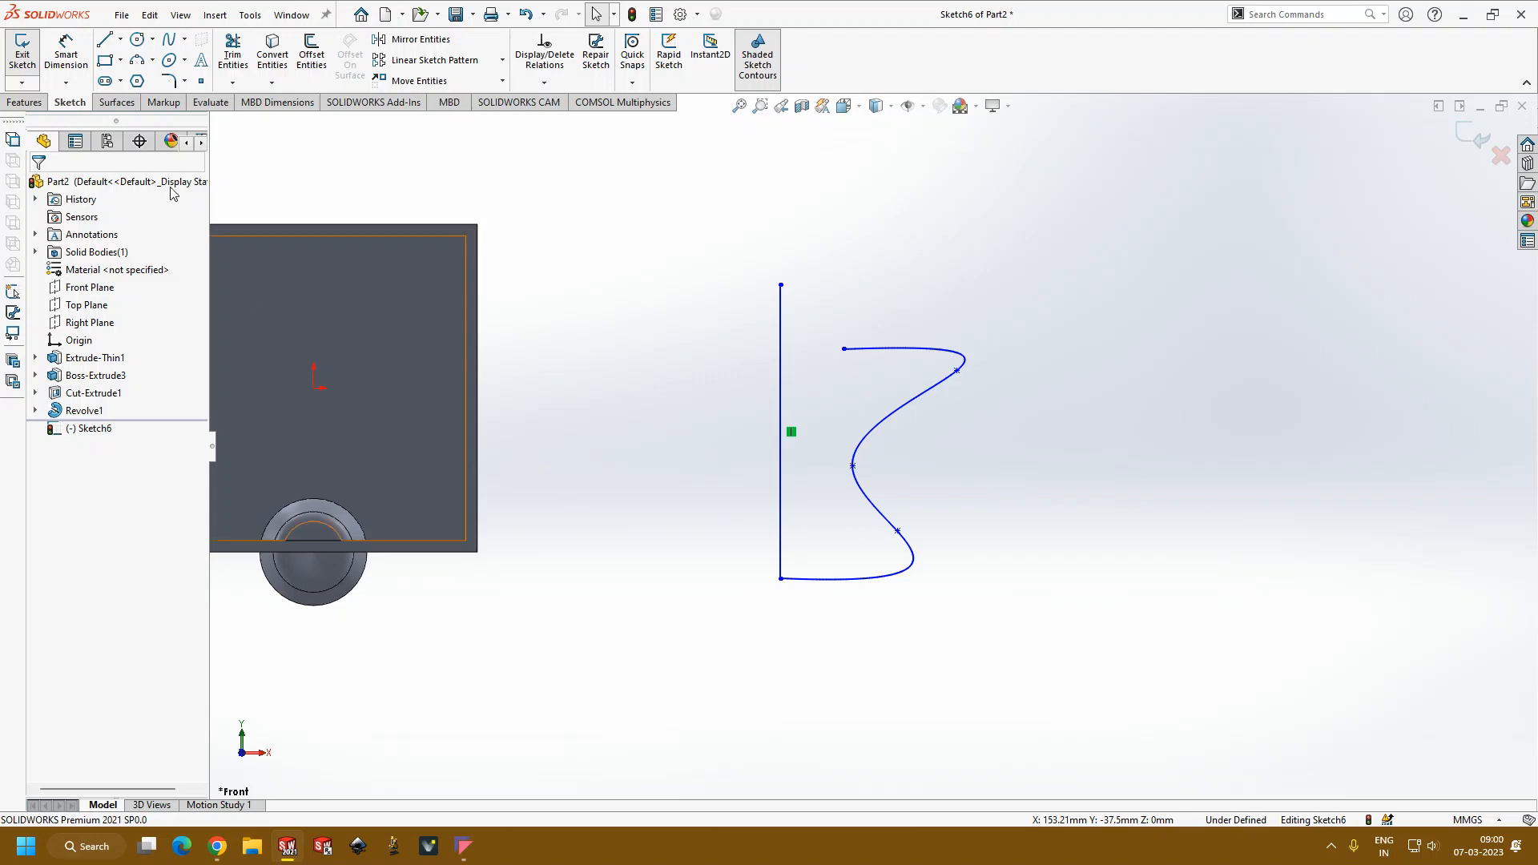
Step: Connect the spline's upper end to the vertical line with a horizontal centerline about 17 mm long, and trim the vertical line above it
{"action": "left_click", "coordinate": [120, 39]}
{"action": "left_click", "coordinate": [129, 80]}
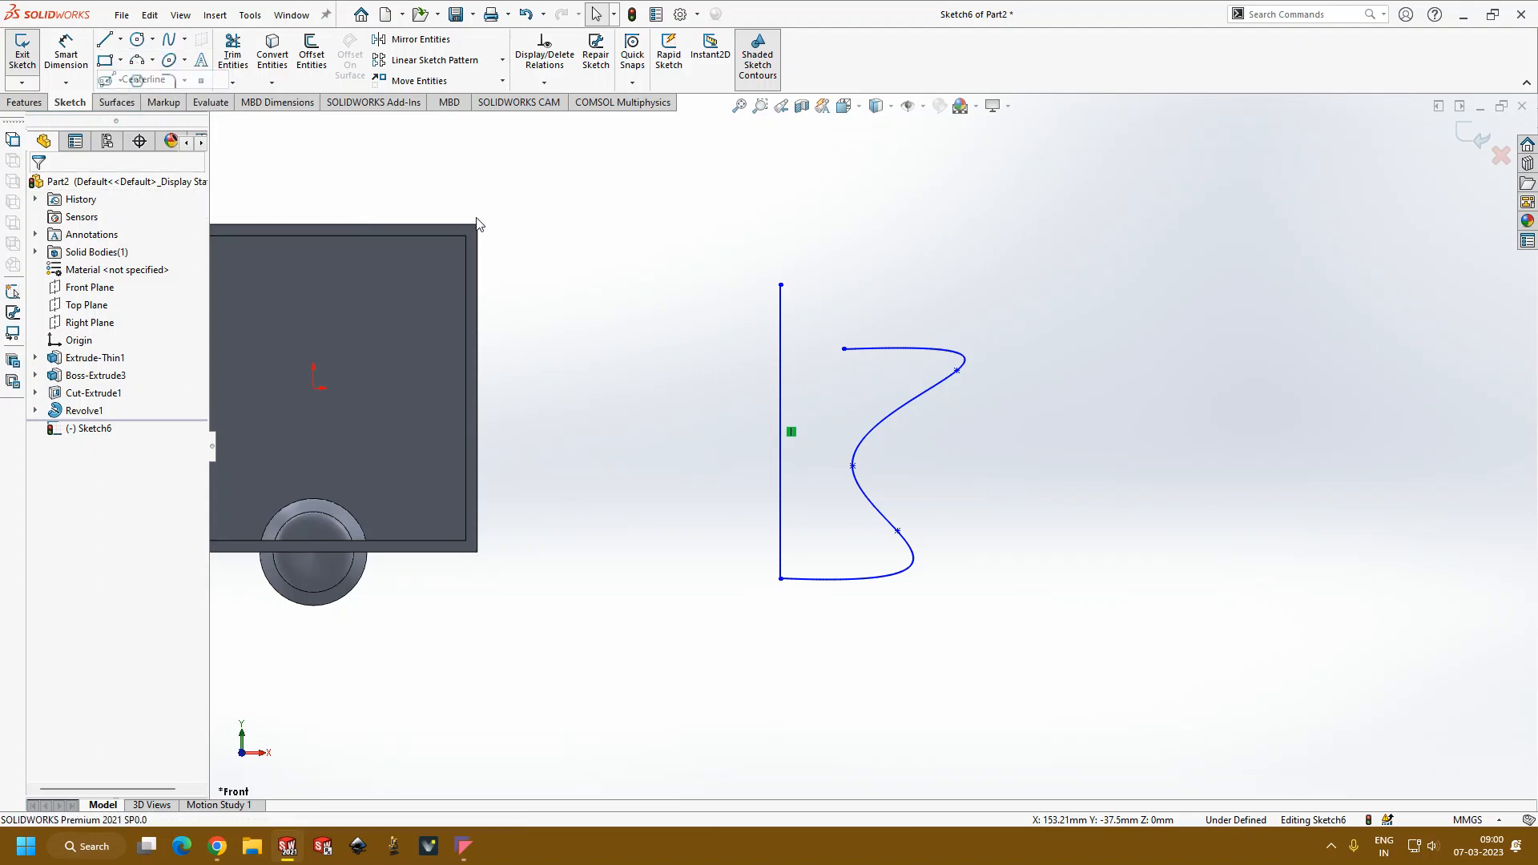
{"action": "left_click", "coordinate": [845, 349]}
{"action": "left_click", "coordinate": [781, 349]}
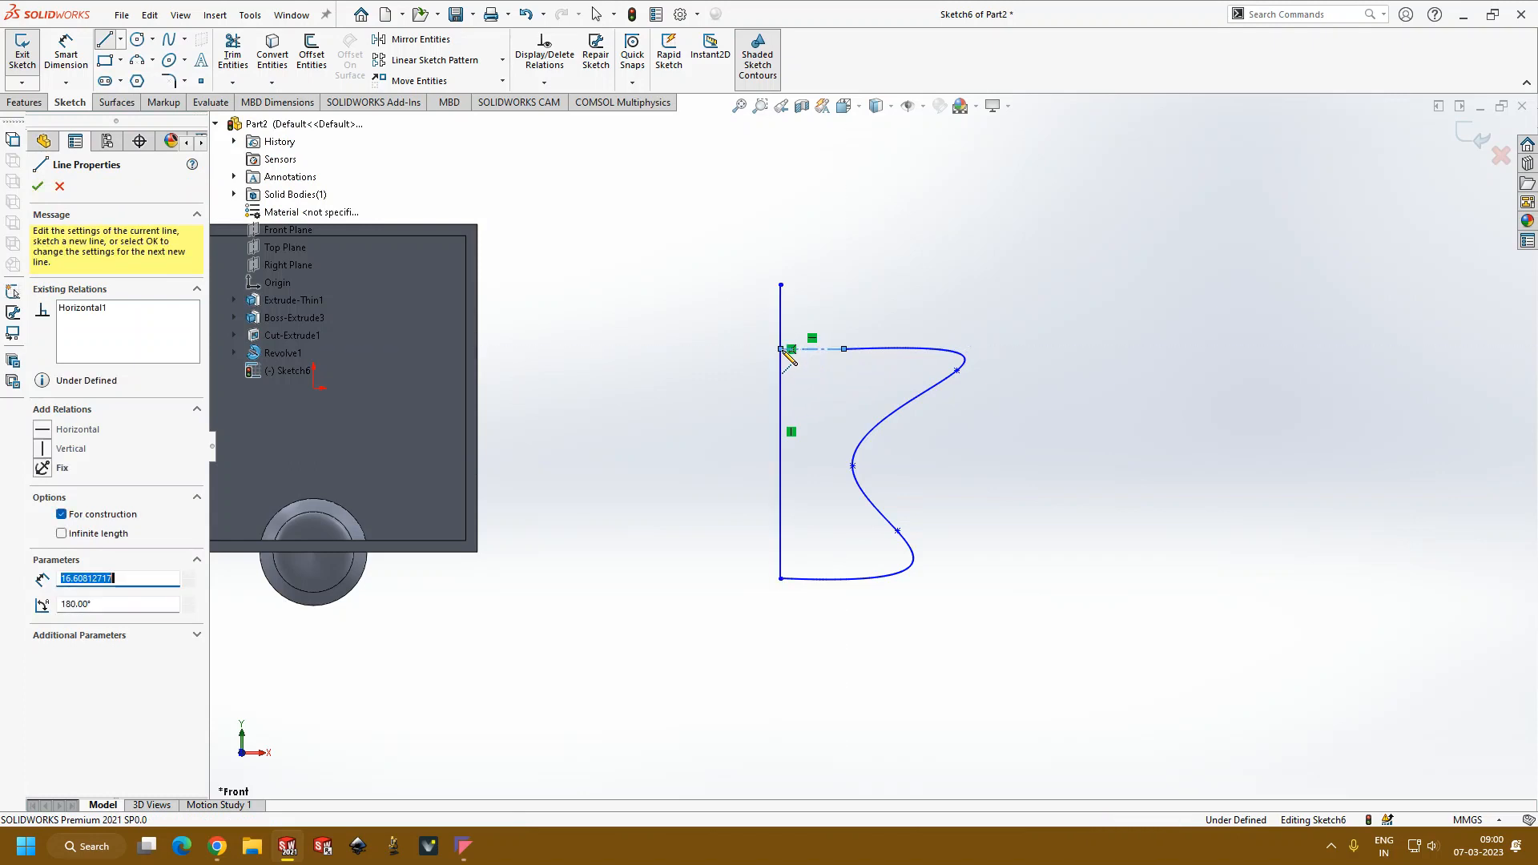
{"action": "key", "text": "Escape"}
{"action": "left_click", "coordinate": [232, 55]}
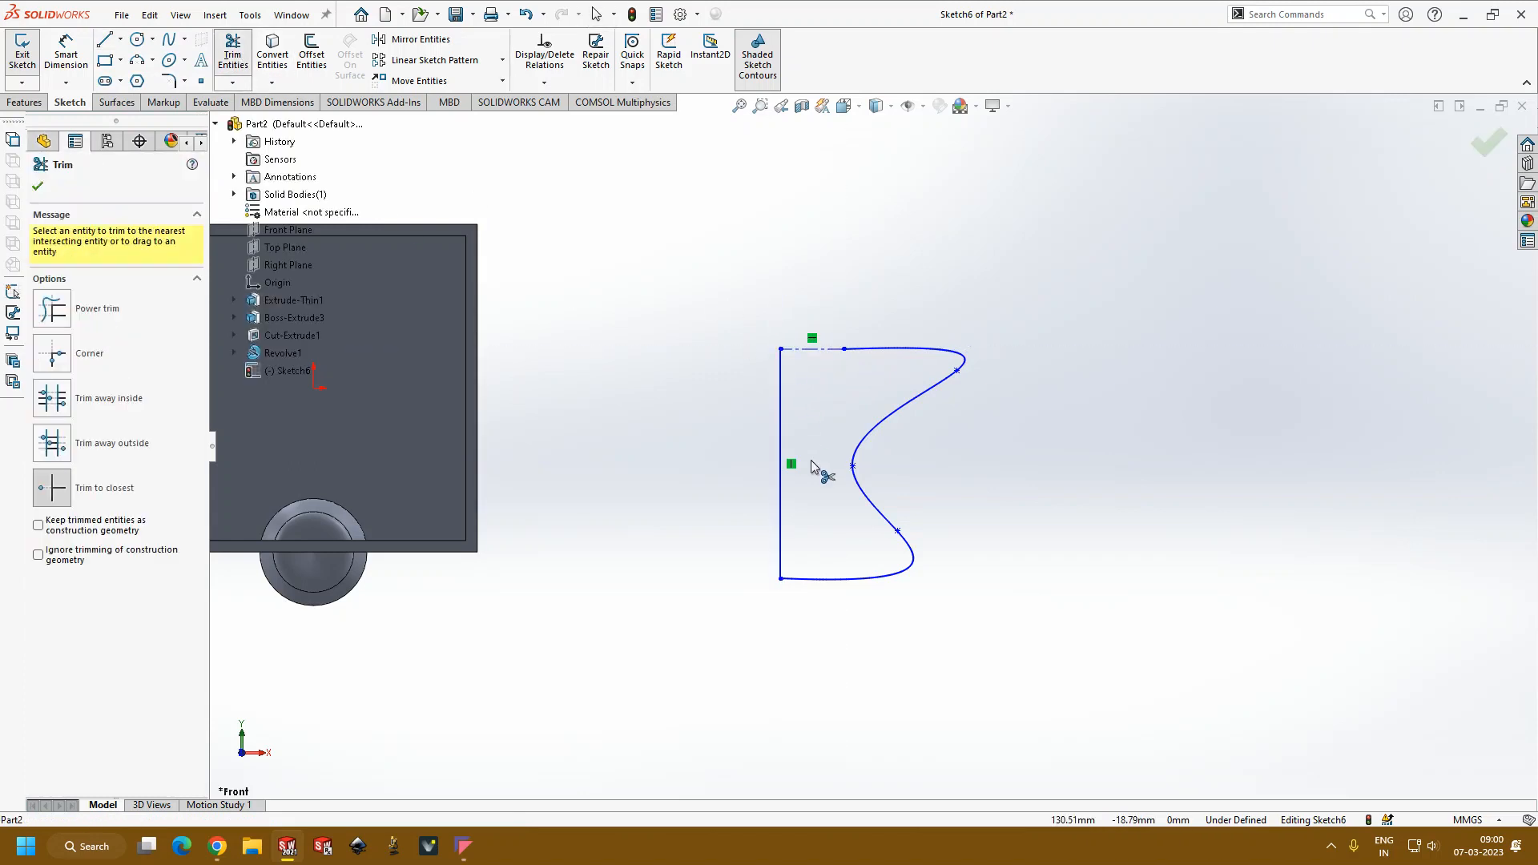
Step: Set up a 360-degree Revolve of the automatically closed profile about the short horizontal line, using the enclosed region as contour
{"action": "key", "text": "Escape"}
{"action": "left_click", "coordinate": [34, 104]}
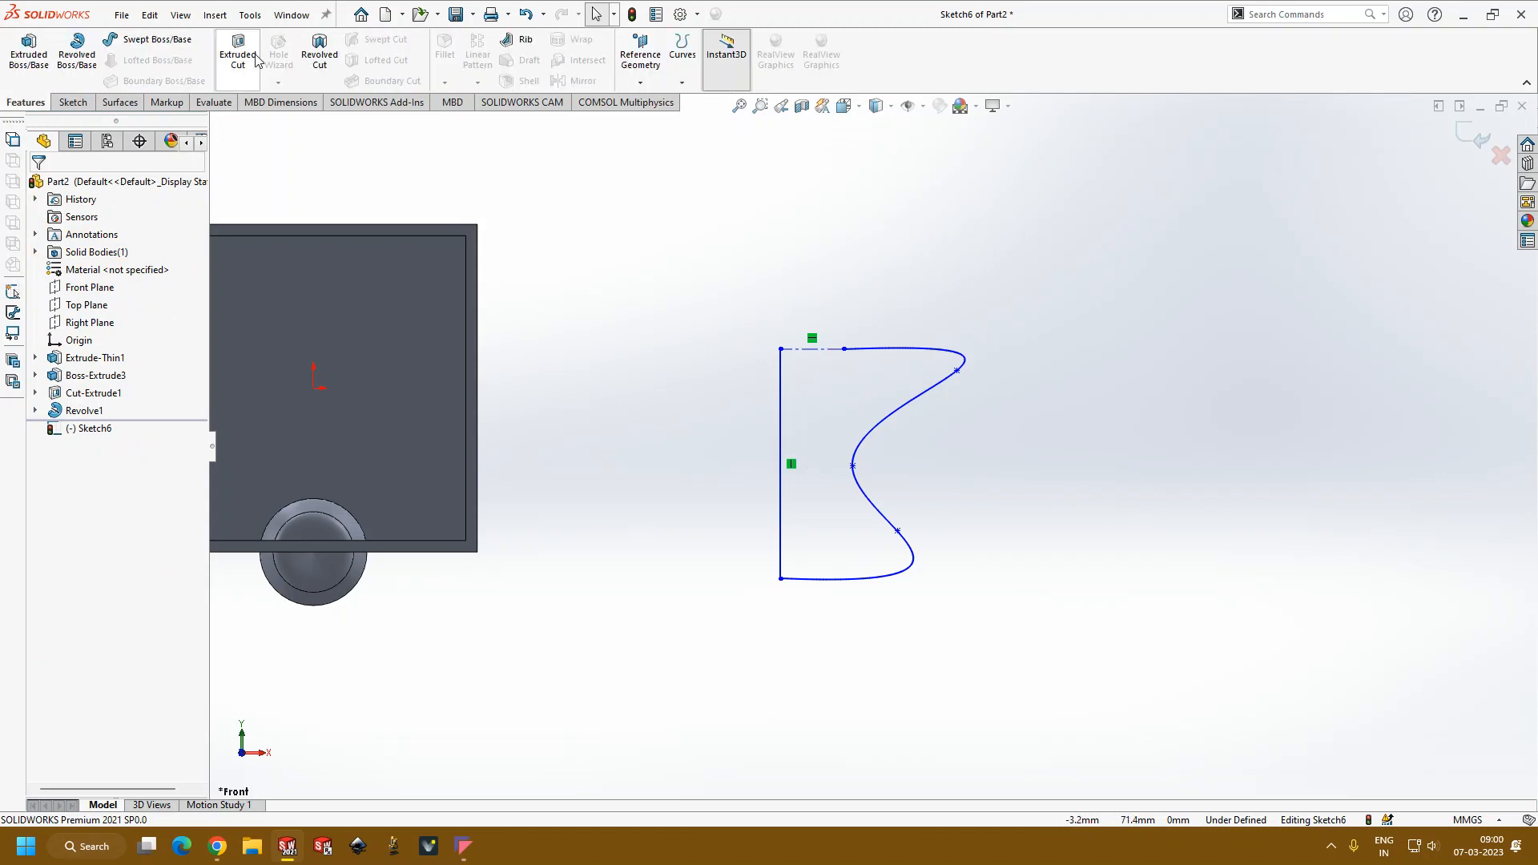
{"action": "left_click", "coordinate": [77, 53]}
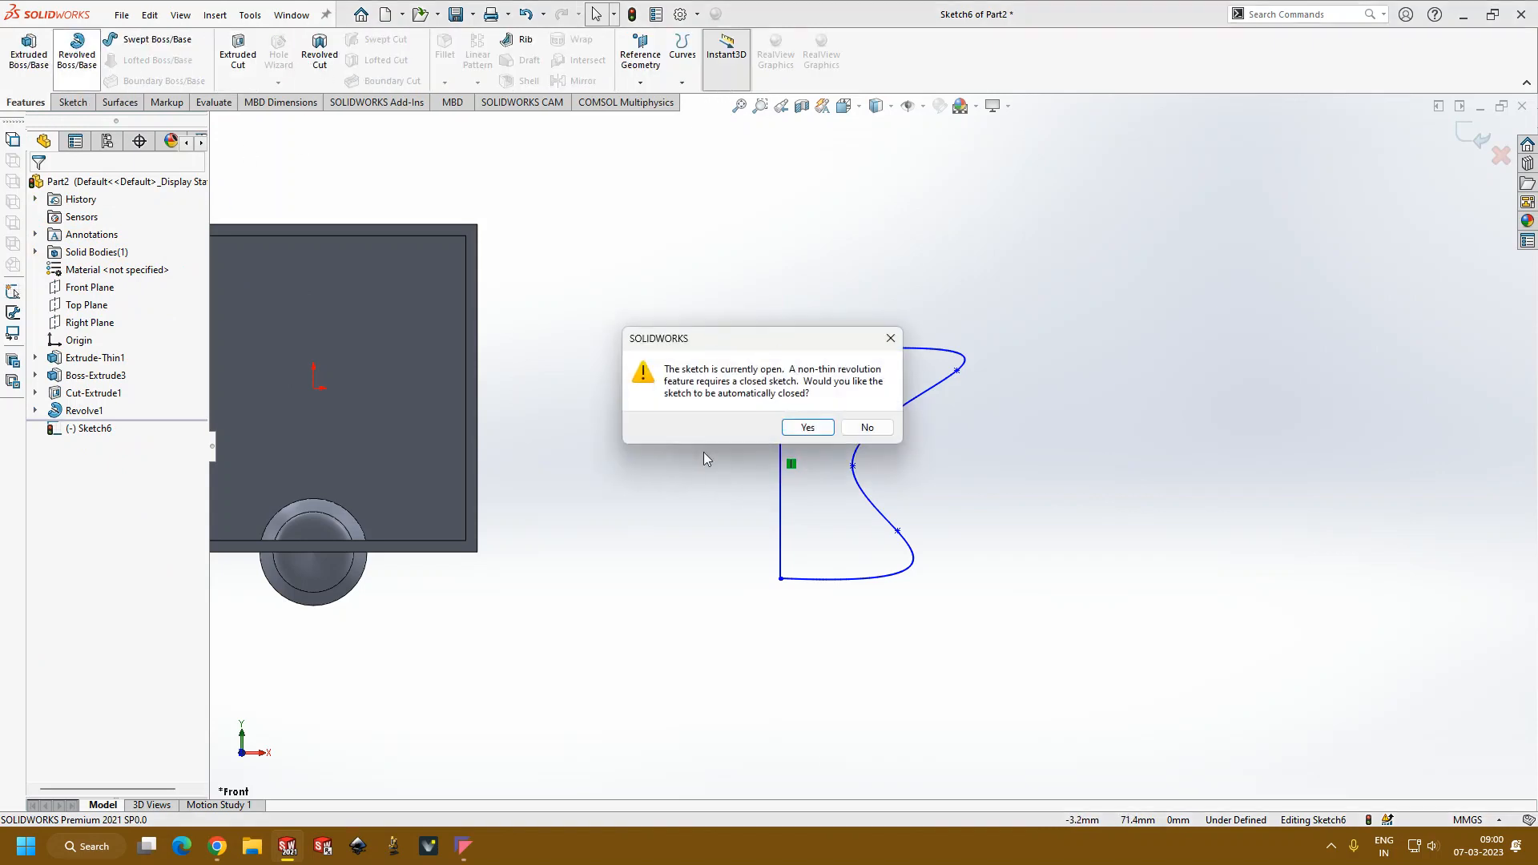
{"action": "left_click", "coordinate": [811, 427]}
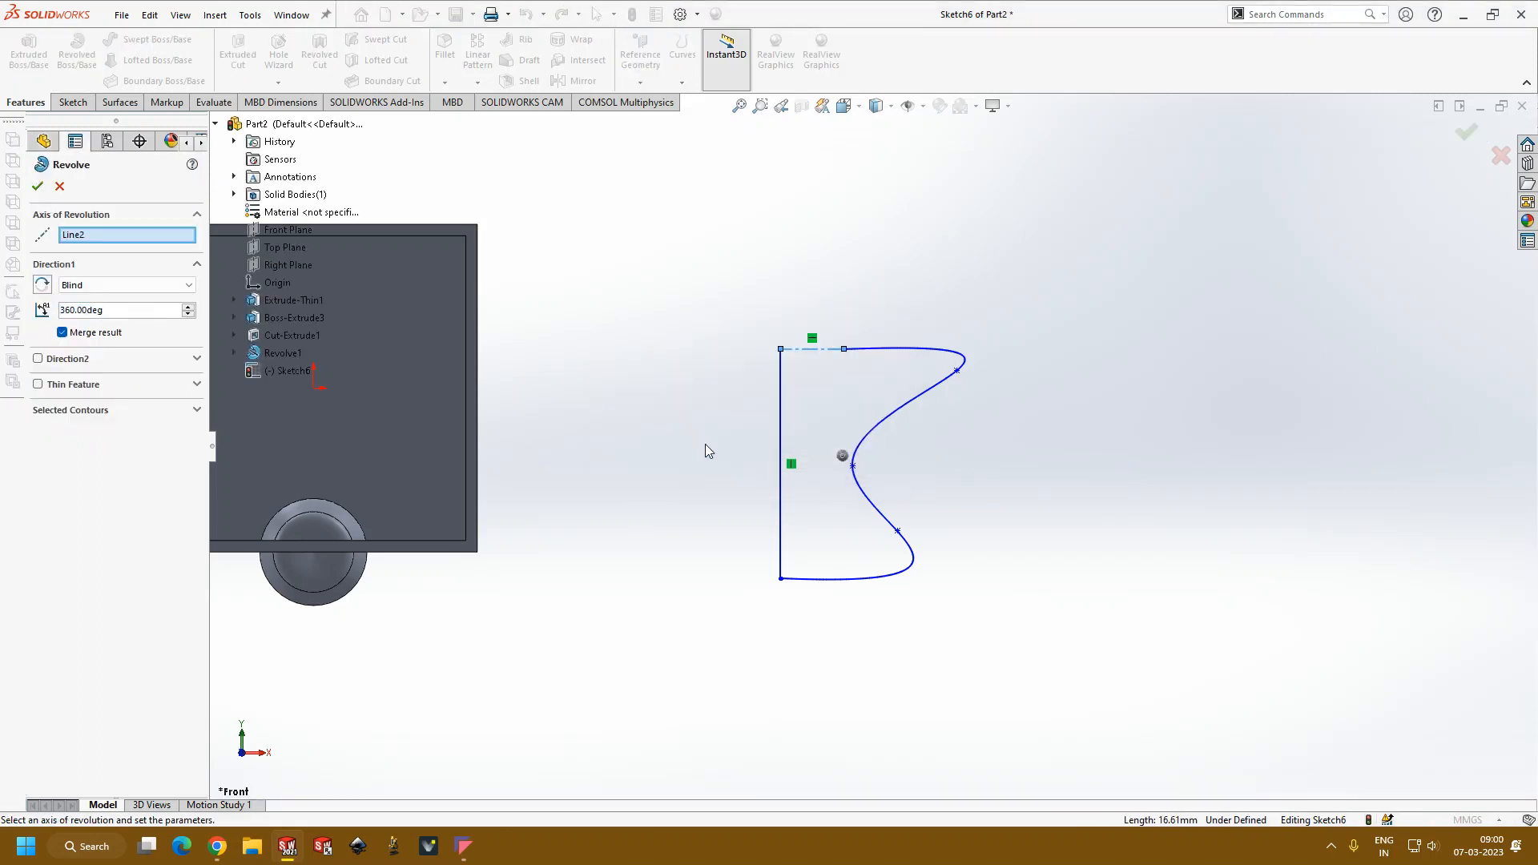
{"action": "left_click", "coordinate": [100, 413]}
{"action": "left_click", "coordinate": [851, 513]}
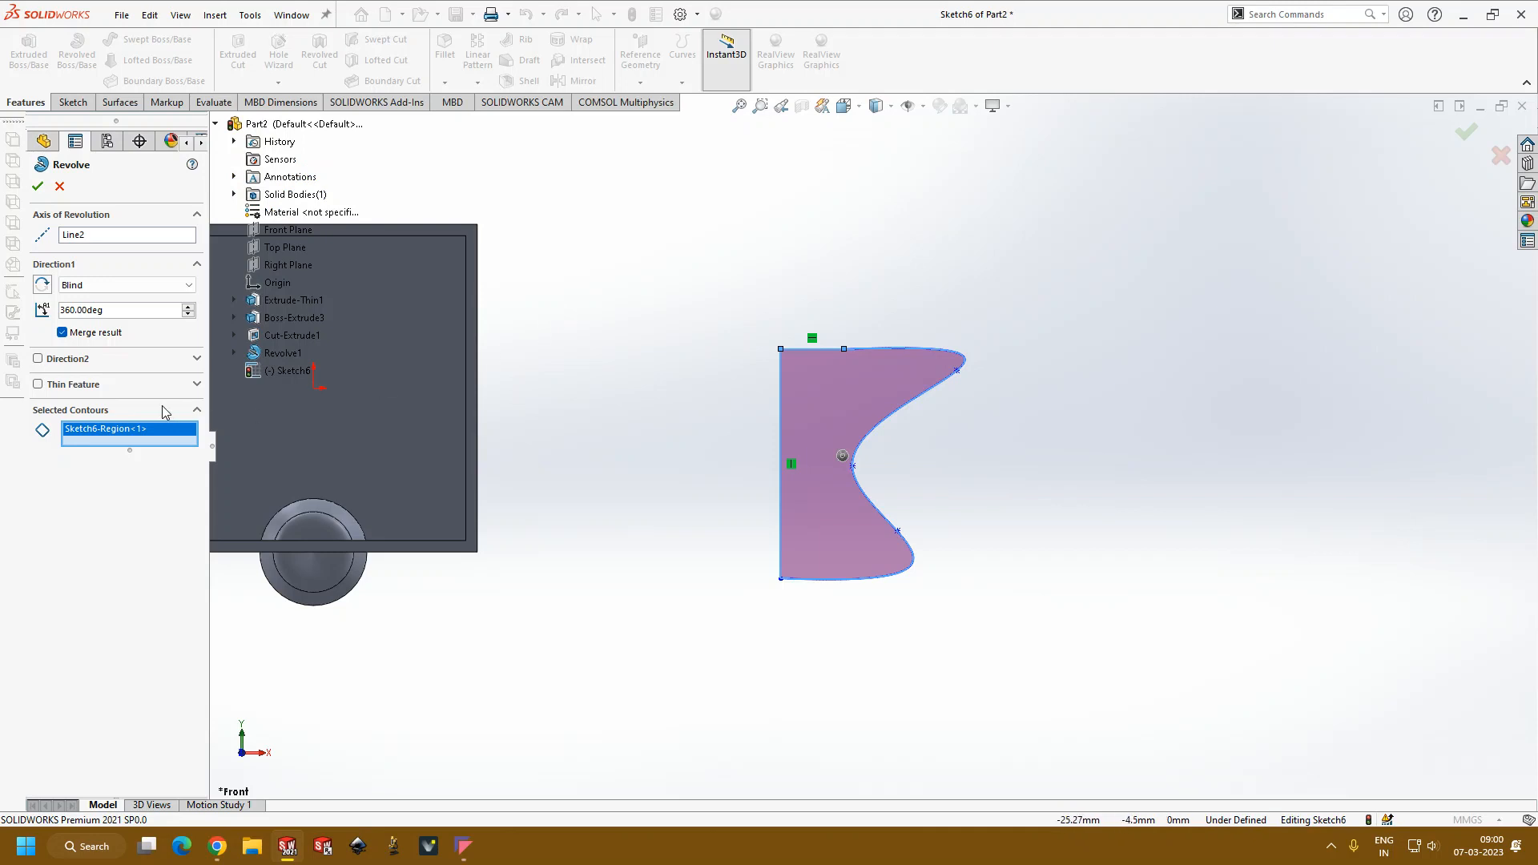
Step: Turn on the thin feature, pick the profile outline as a contour, and remove the region selections
{"action": "left_click", "coordinate": [67, 388]}
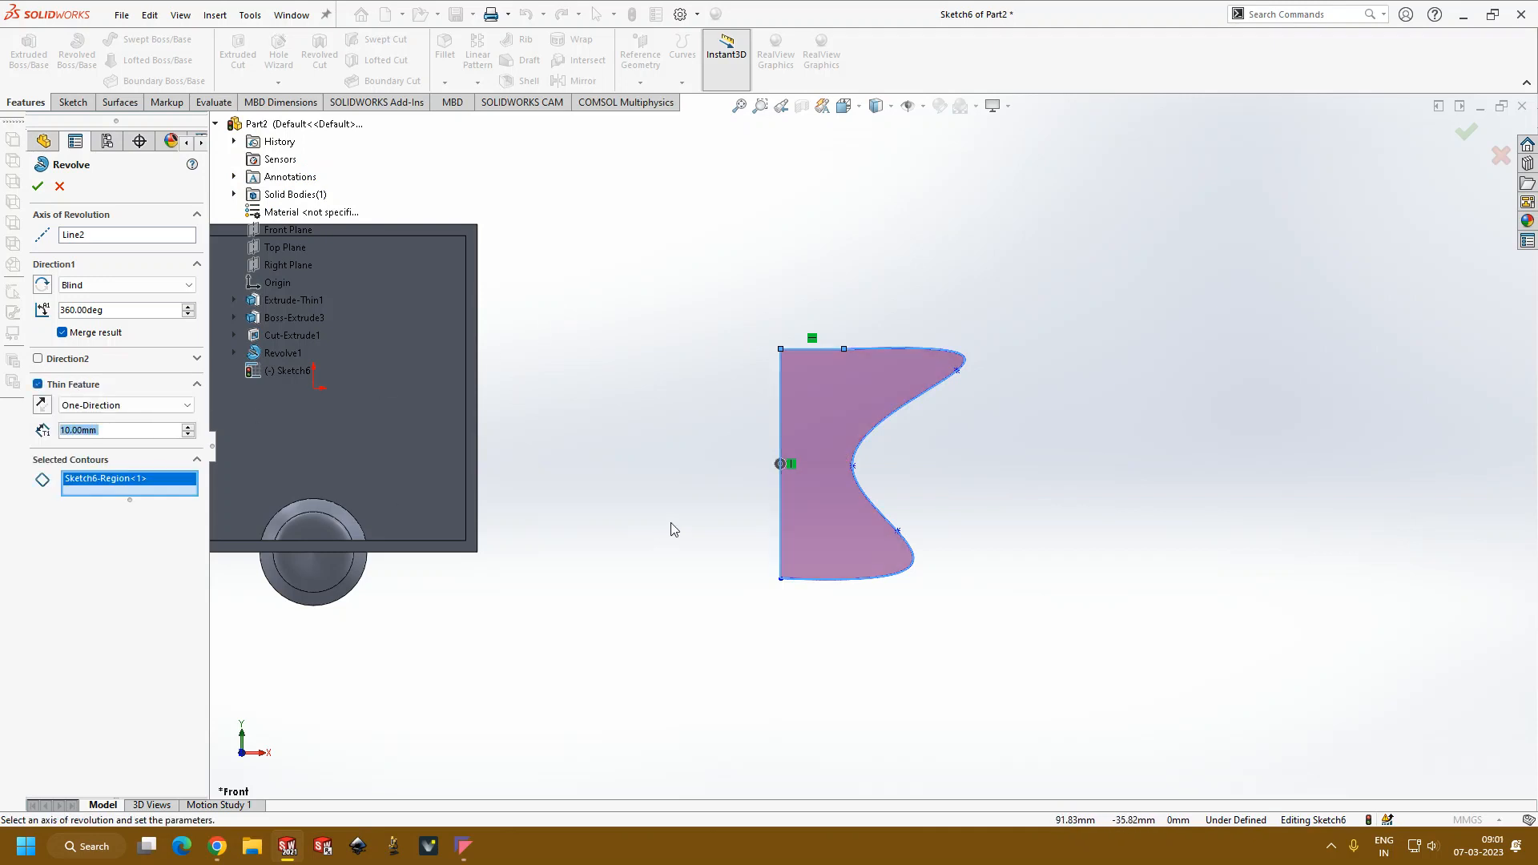
{"action": "left_click", "coordinate": [850, 519]}
{"action": "left_click", "coordinate": [897, 530]}
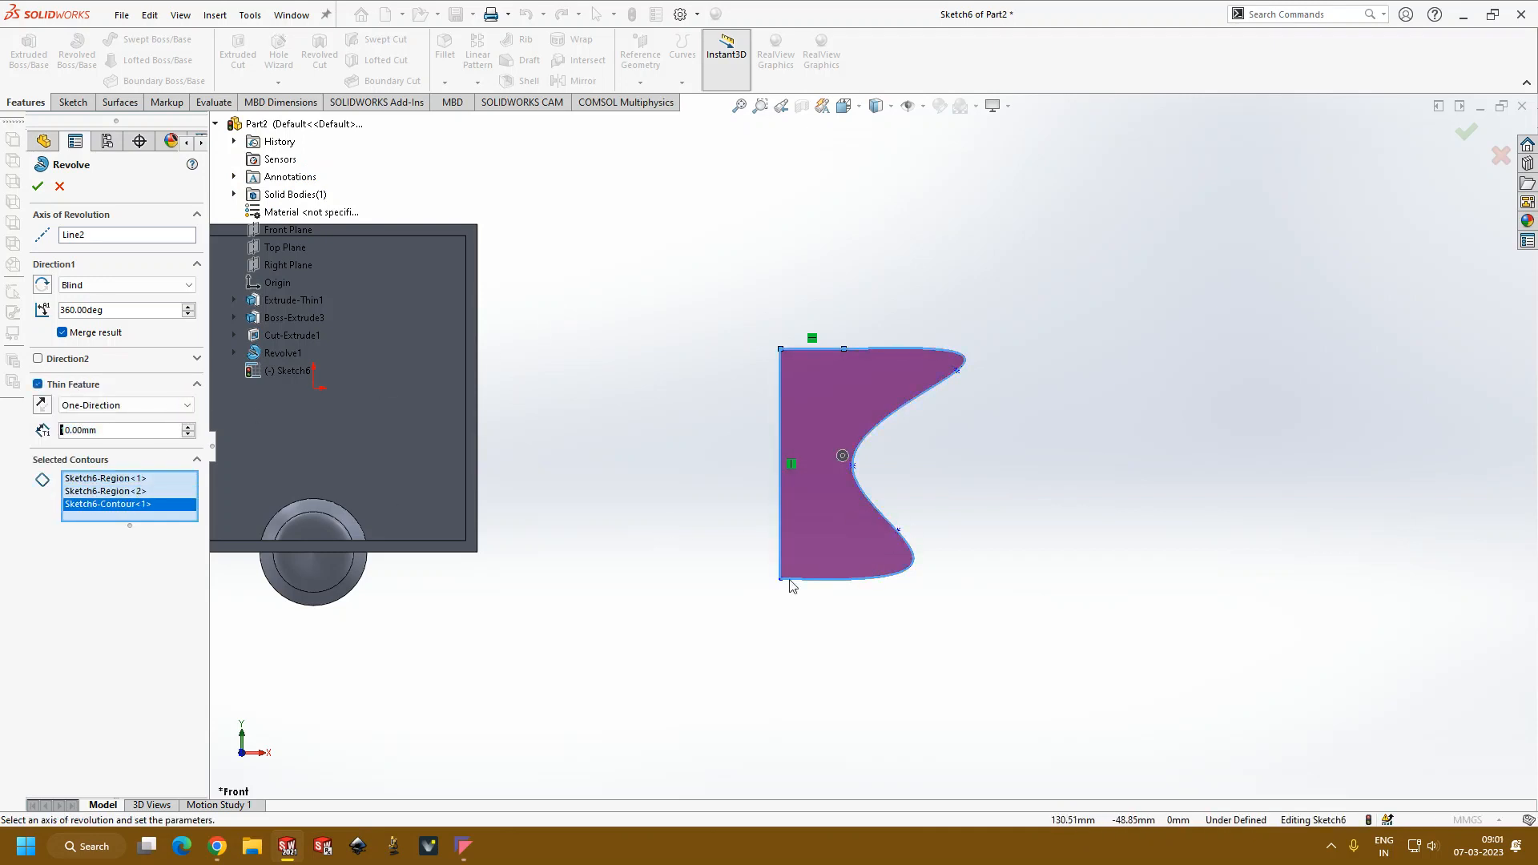
{"action": "left_click", "coordinate": [97, 492]}
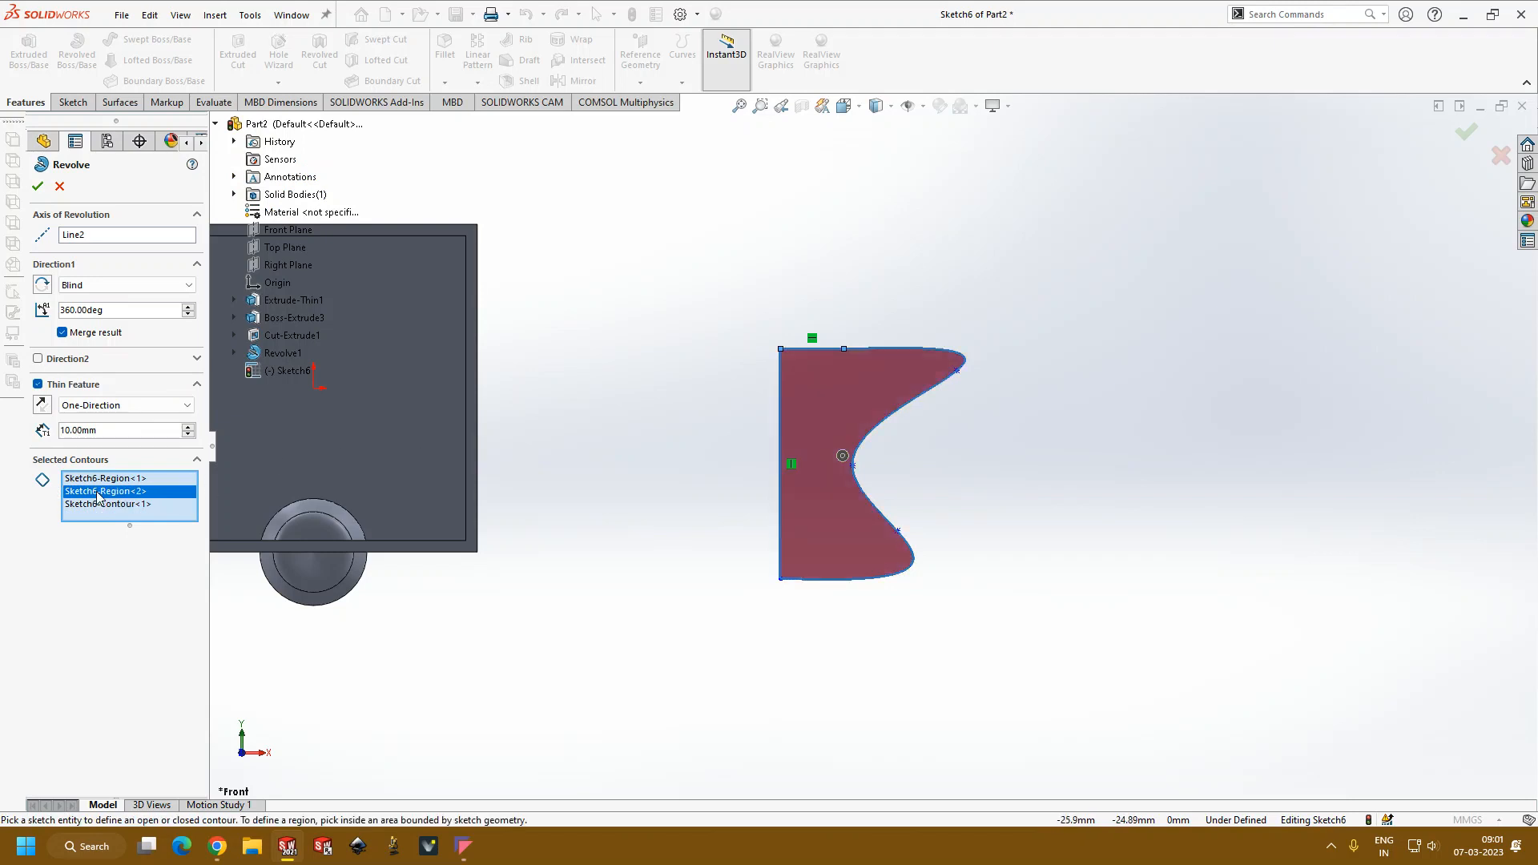
{"action": "left_click", "coordinate": [103, 479]}
{"action": "right_click", "coordinate": [103, 479]}
{"action": "left_click", "coordinate": [143, 507]}
{"action": "left_click", "coordinate": [115, 479]}
{"action": "right_click", "coordinate": [116, 480]}
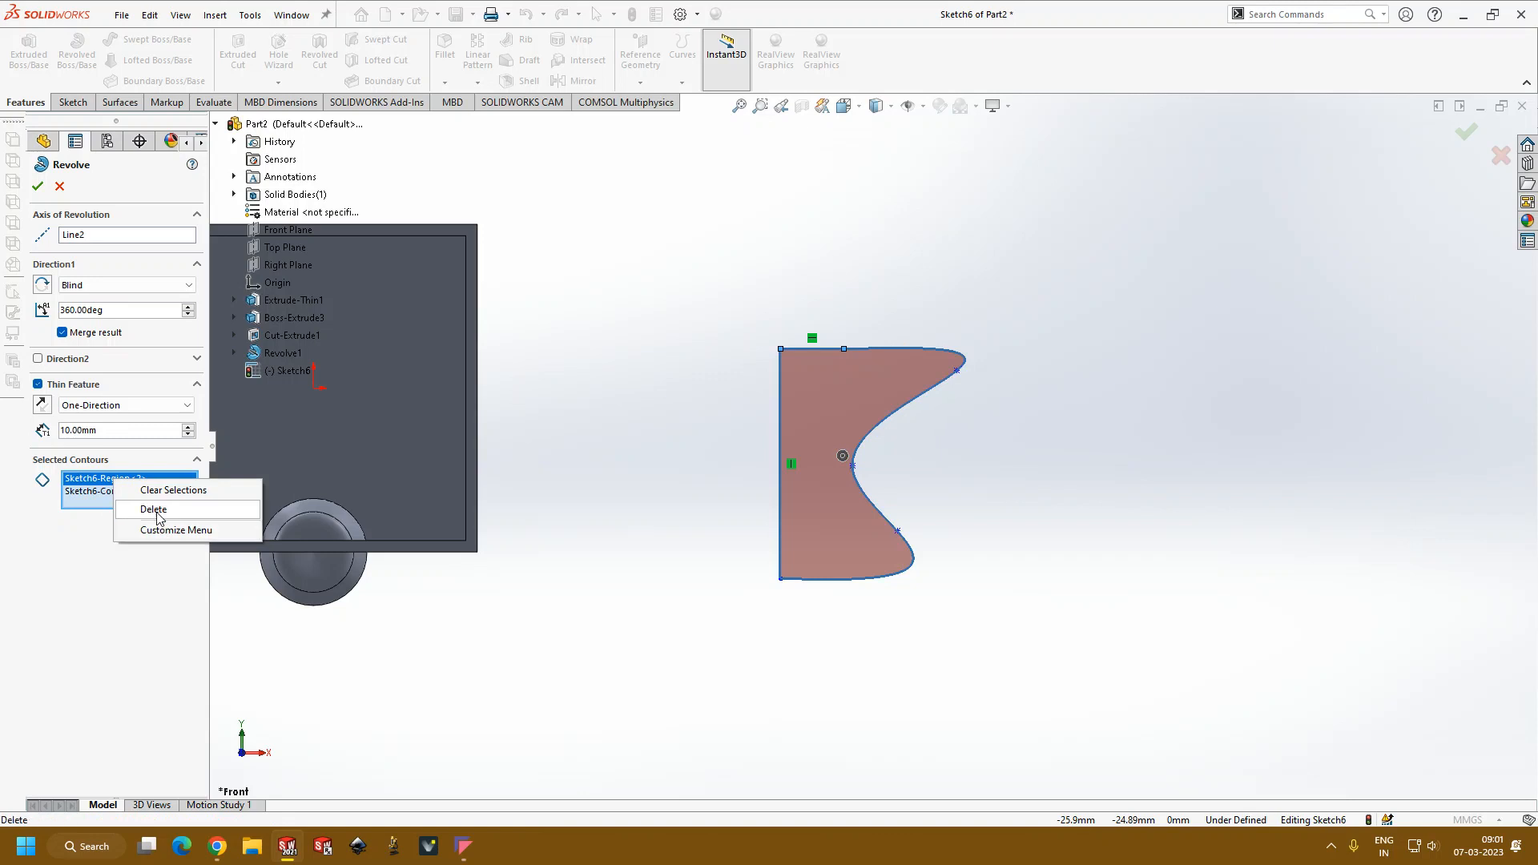
{"action": "left_click", "coordinate": [138, 510]}
Step: Try to revolve the outline contour 360 degrees about the horizontal line with a 1 mm thin wall and result merging off
{"action": "left_click", "coordinate": [98, 483]}
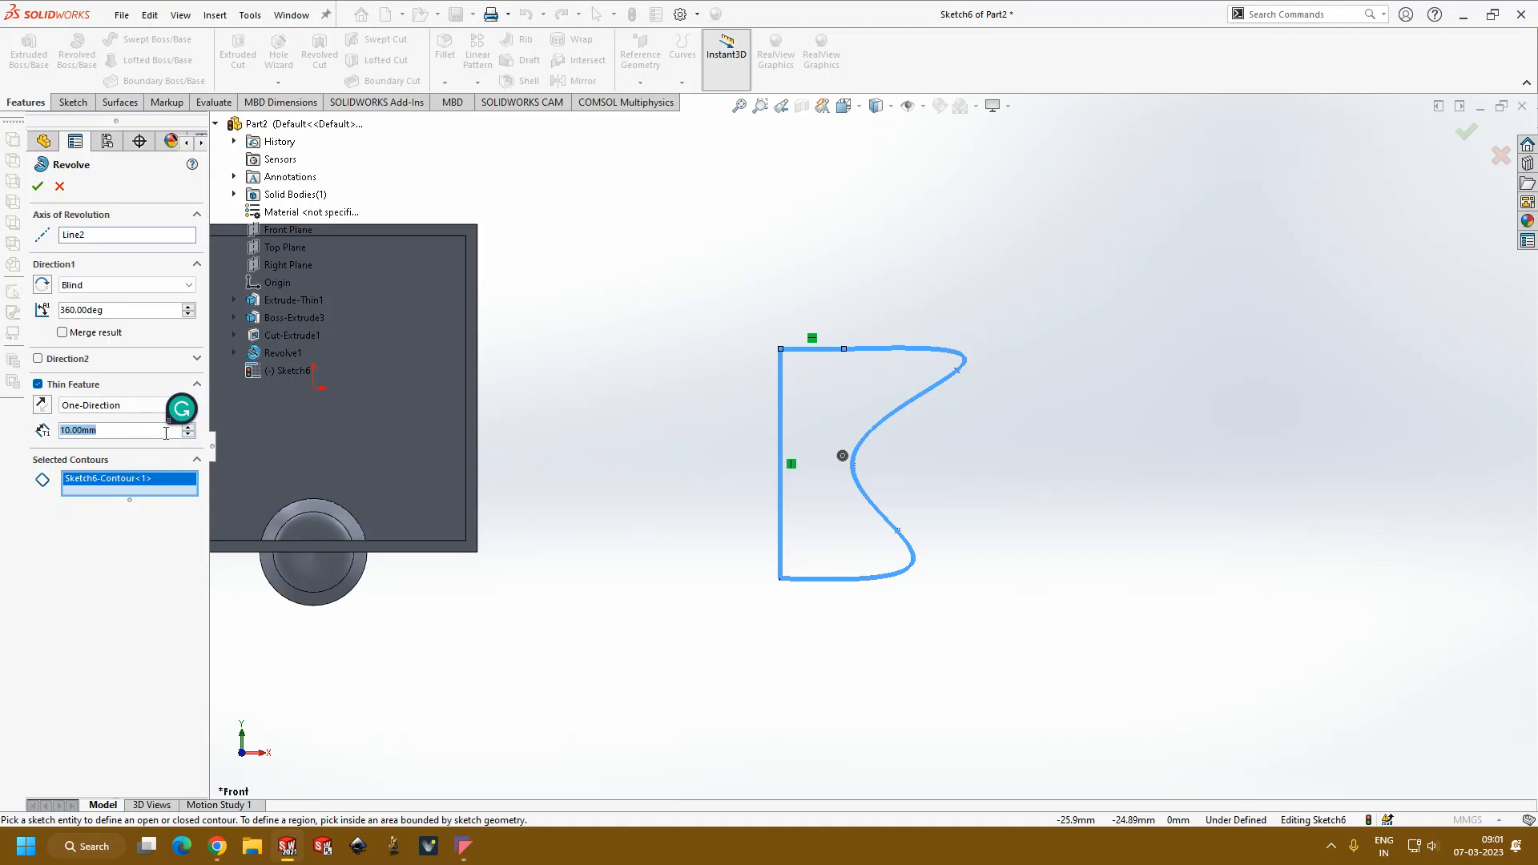
{"action": "type", "text": "1"}
{"action": "left_click", "coordinate": [38, 187]}
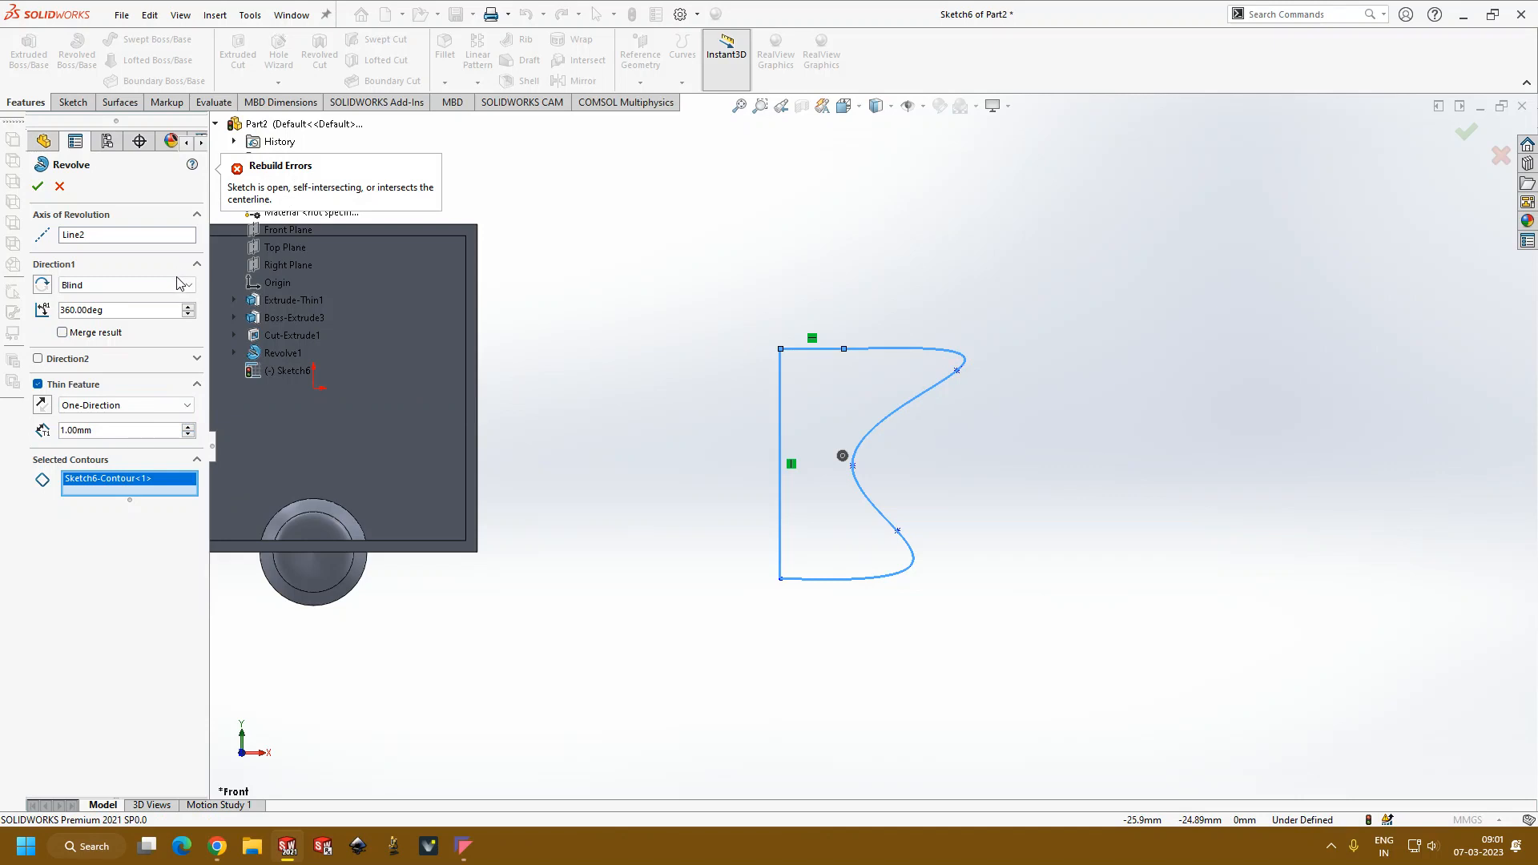
{"action": "left_click", "coordinate": [60, 186]}
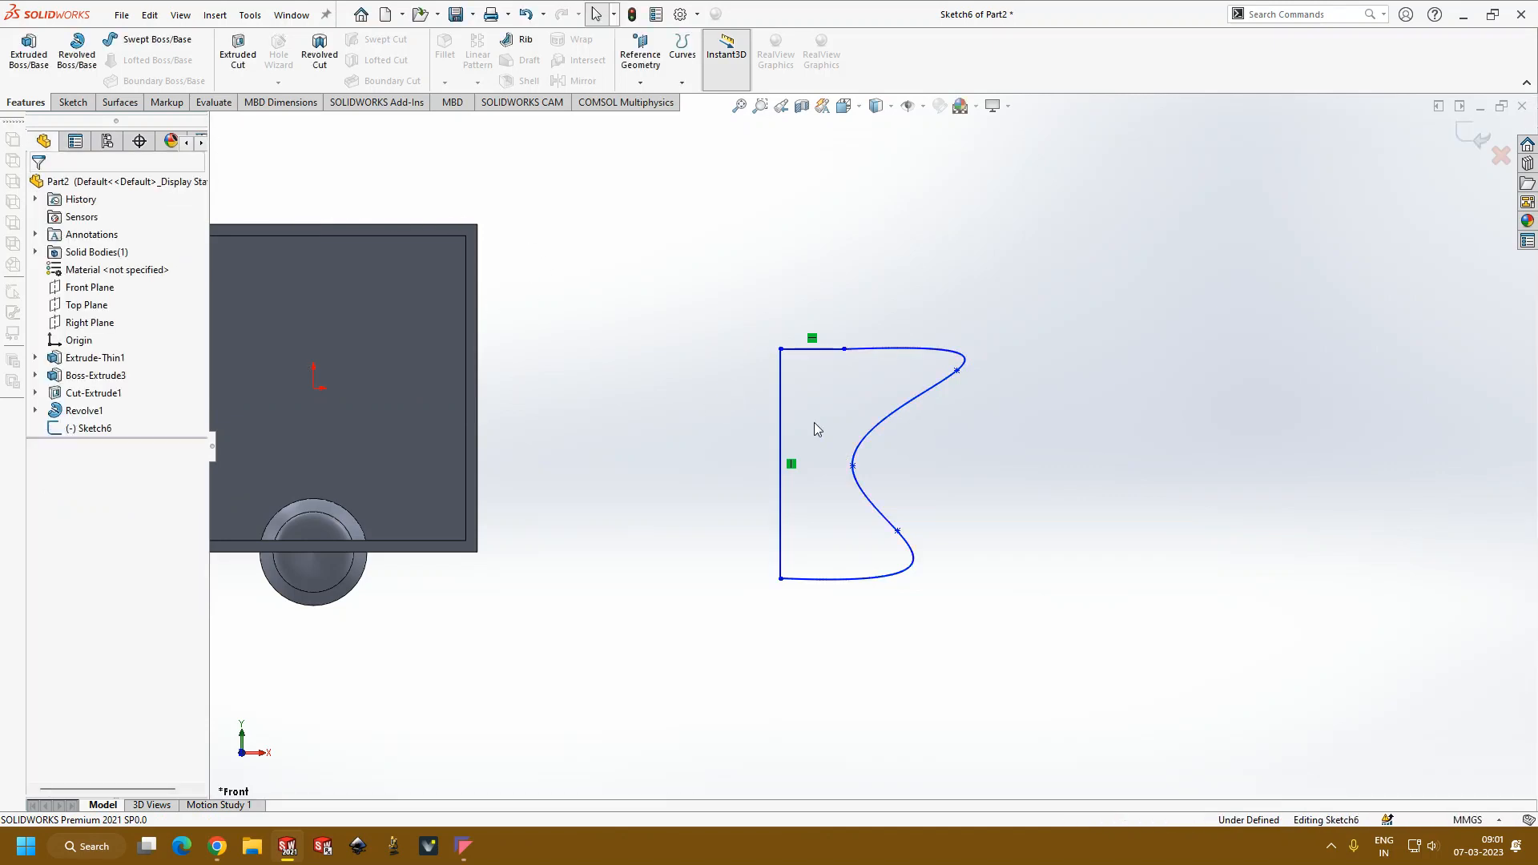
Step: Make the short horizontal line construction geometry again and try a 1 mm thin revolve about it without closing the sketch
{"action": "left_click", "coordinate": [828, 347]}
{"action": "left_click", "coordinate": [818, 399]}
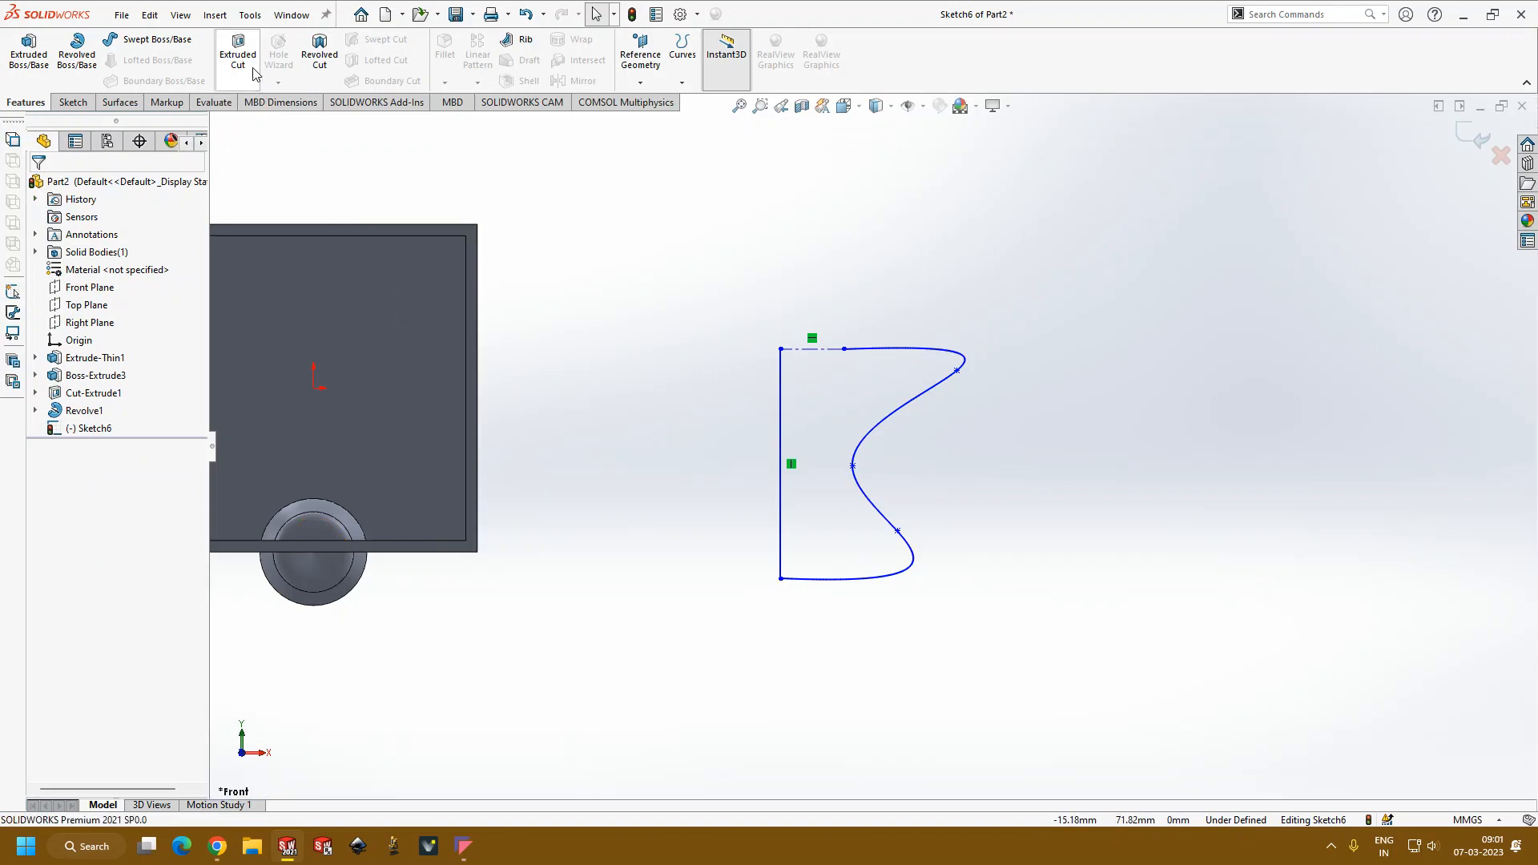
{"action": "left_click", "coordinate": [77, 56]}
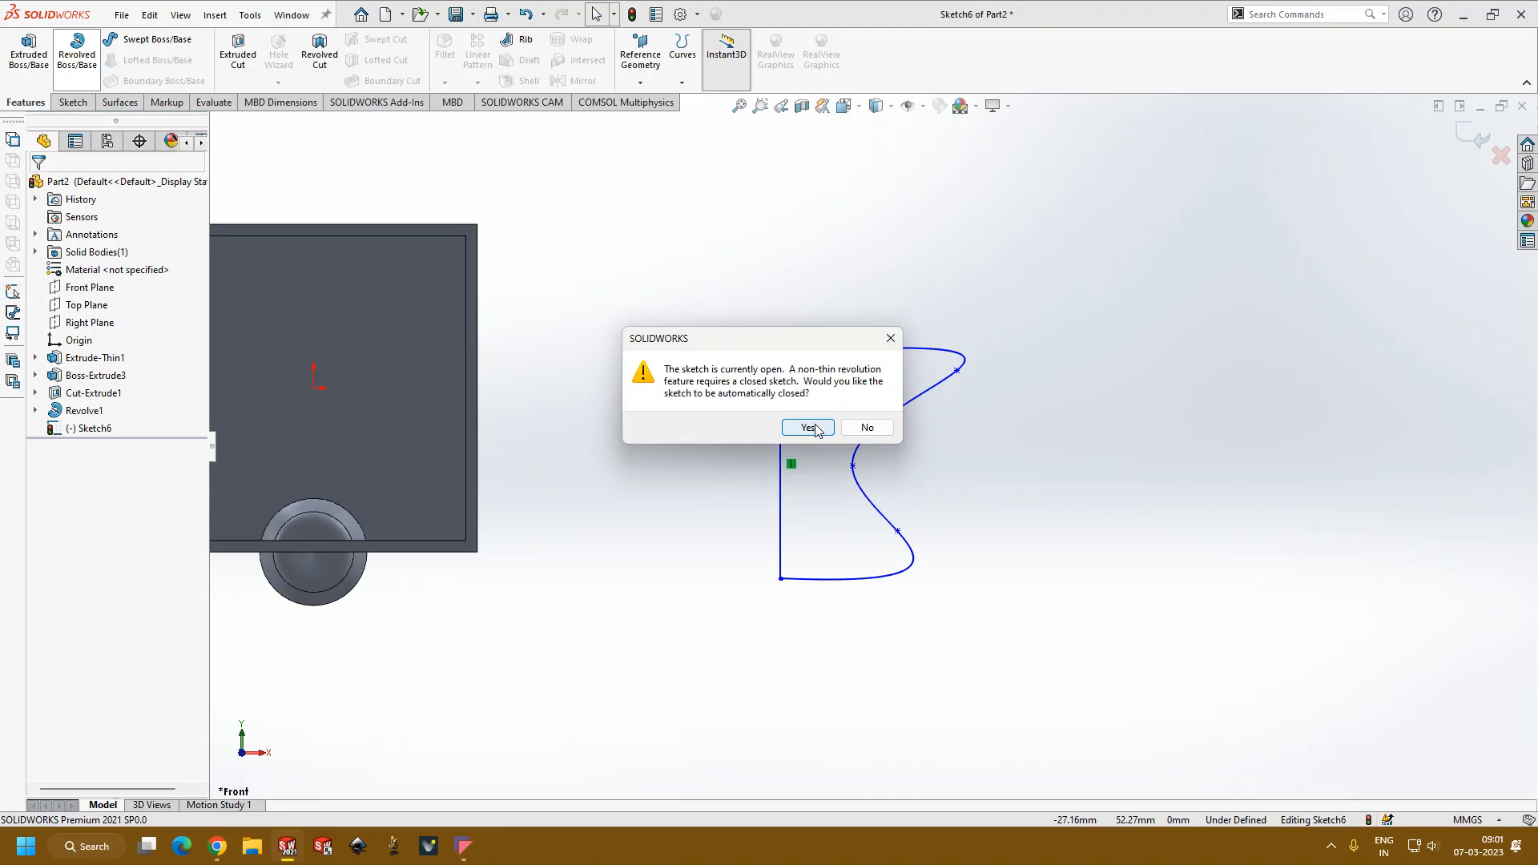
{"action": "left_click", "coordinate": [865, 428]}
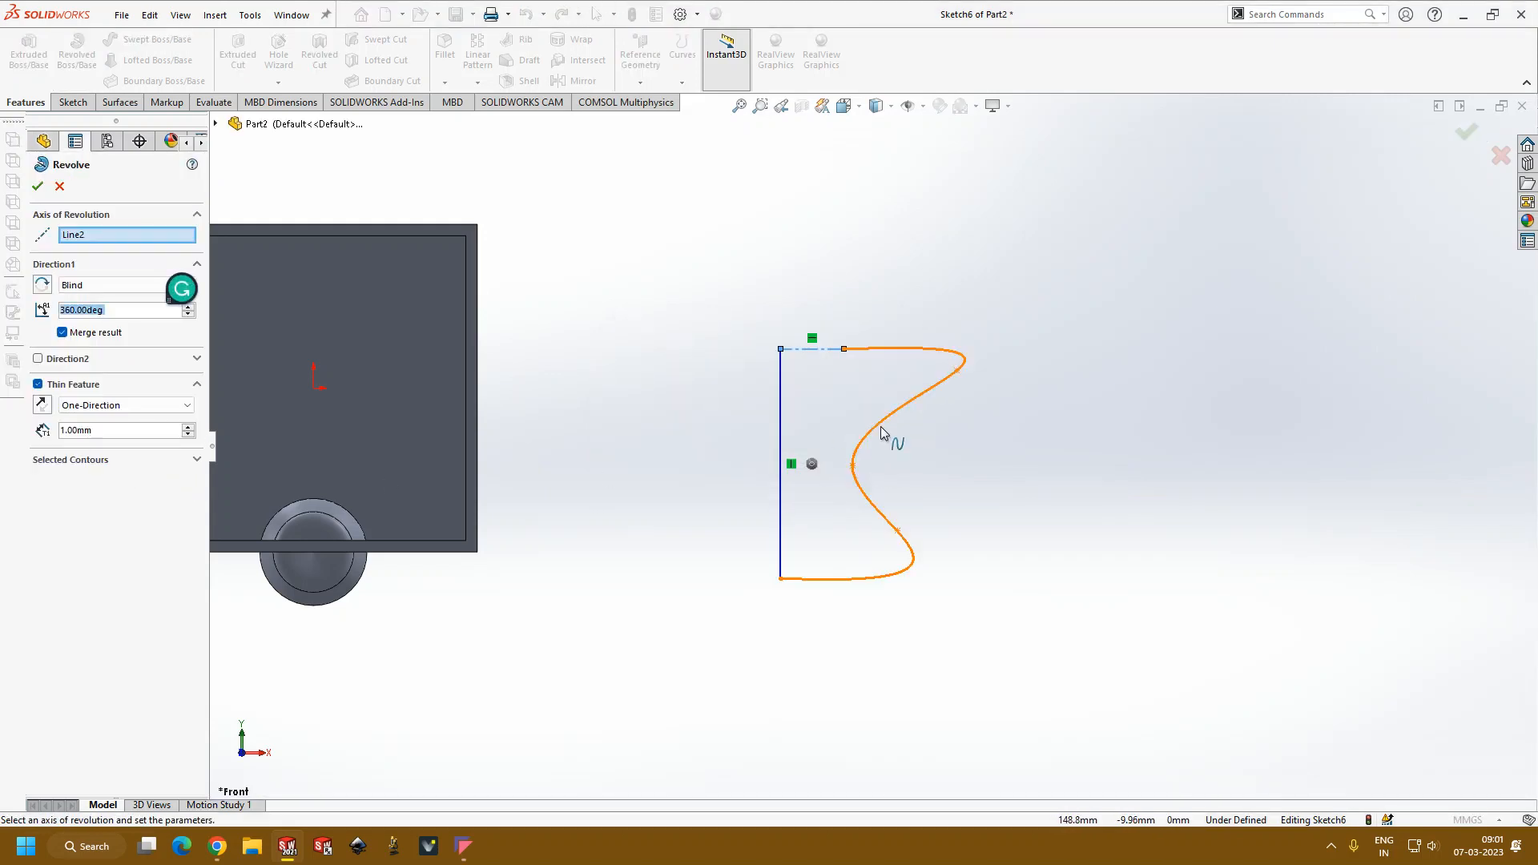
{"action": "left_click", "coordinate": [72, 460]}
{"action": "left_click", "coordinate": [864, 493]}
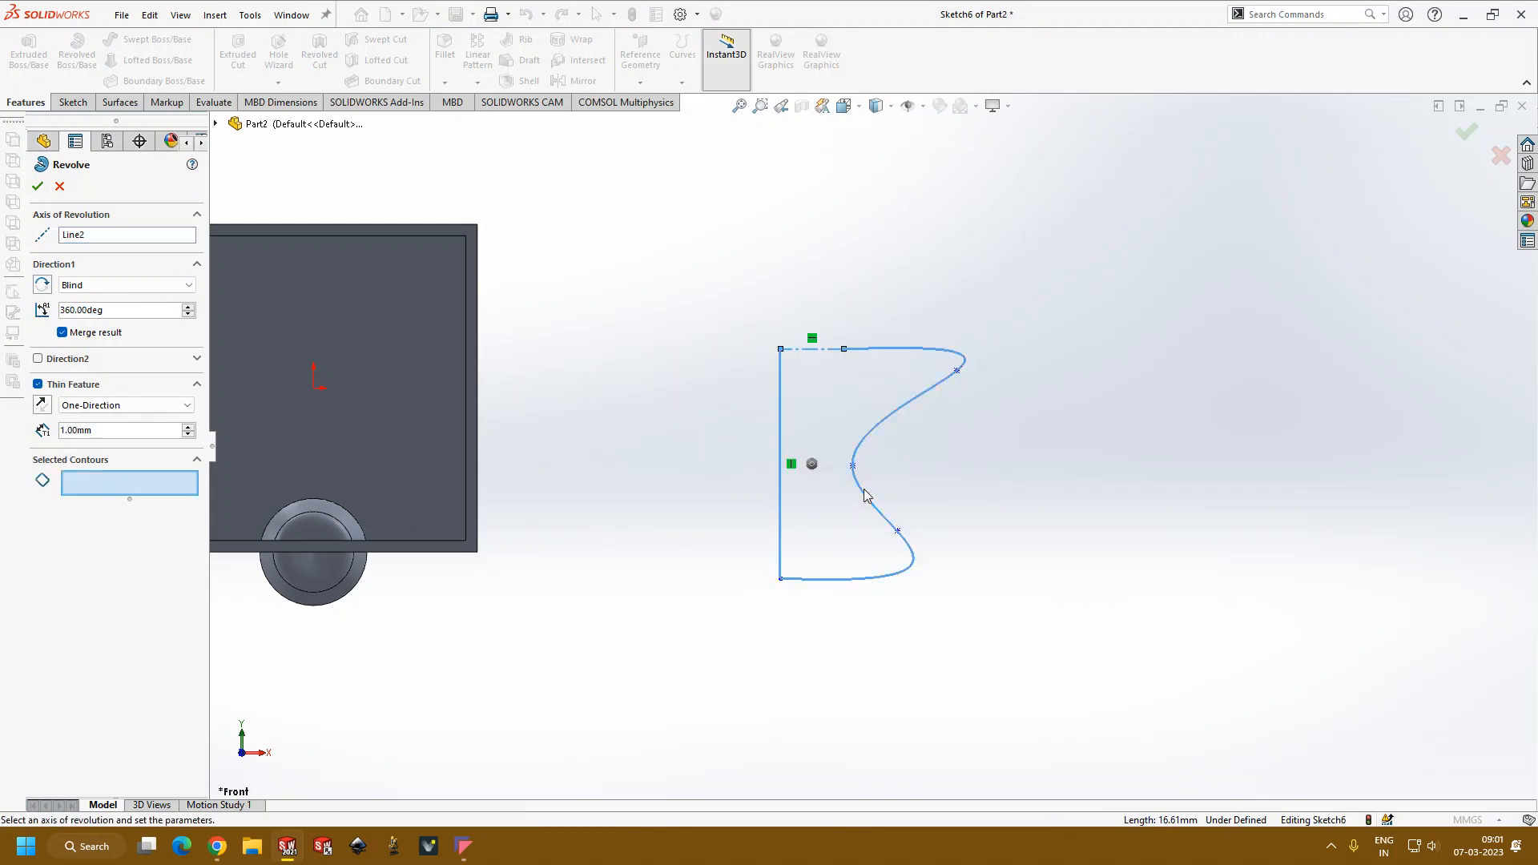
{"action": "left_click", "coordinate": [823, 501]}
{"action": "left_click", "coordinate": [38, 186]}
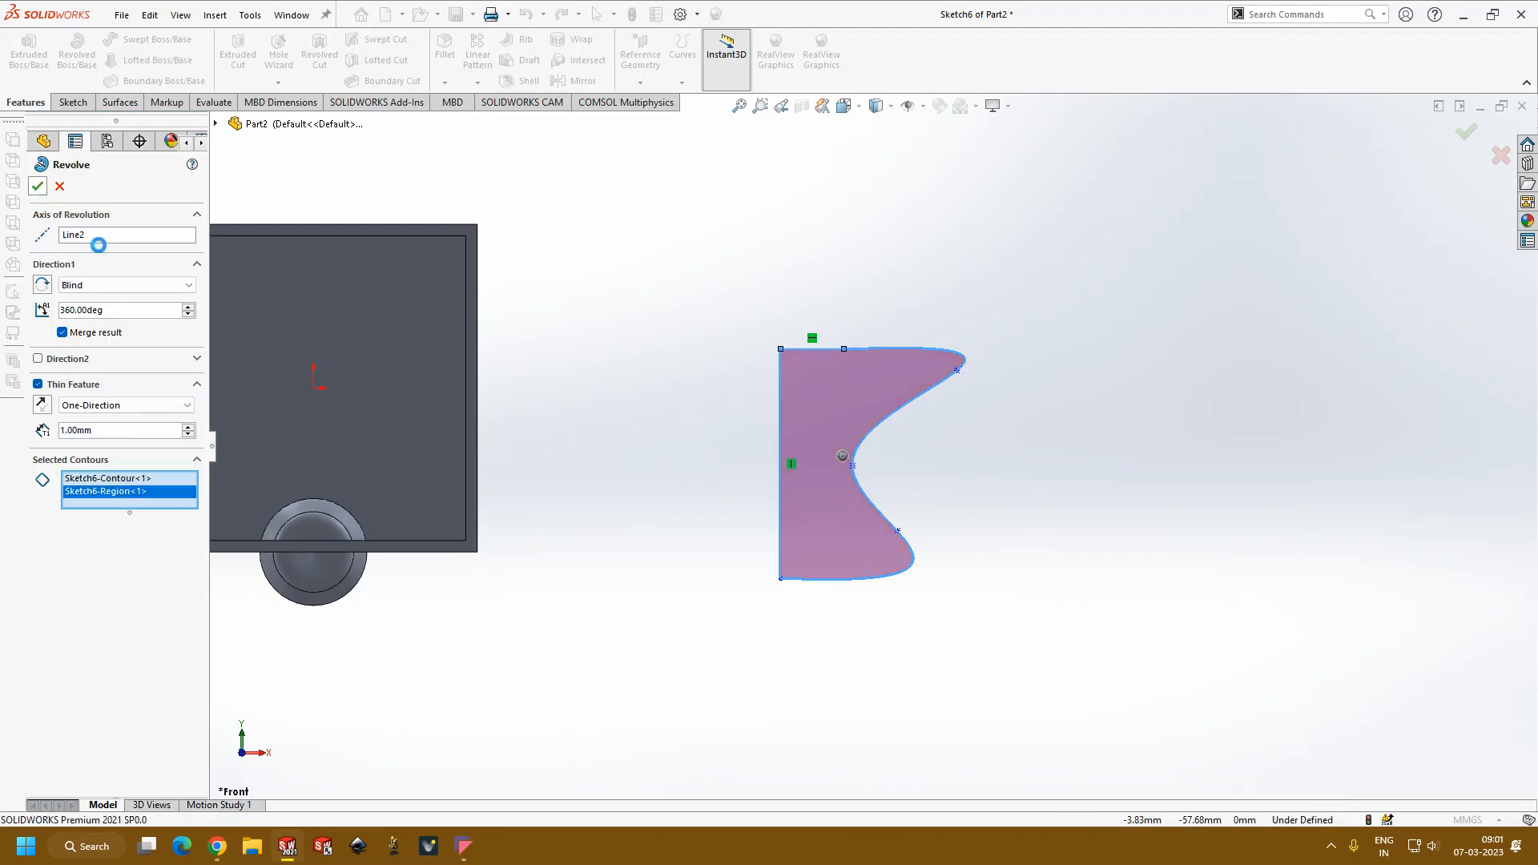
{"action": "key", "text": "Escape"}
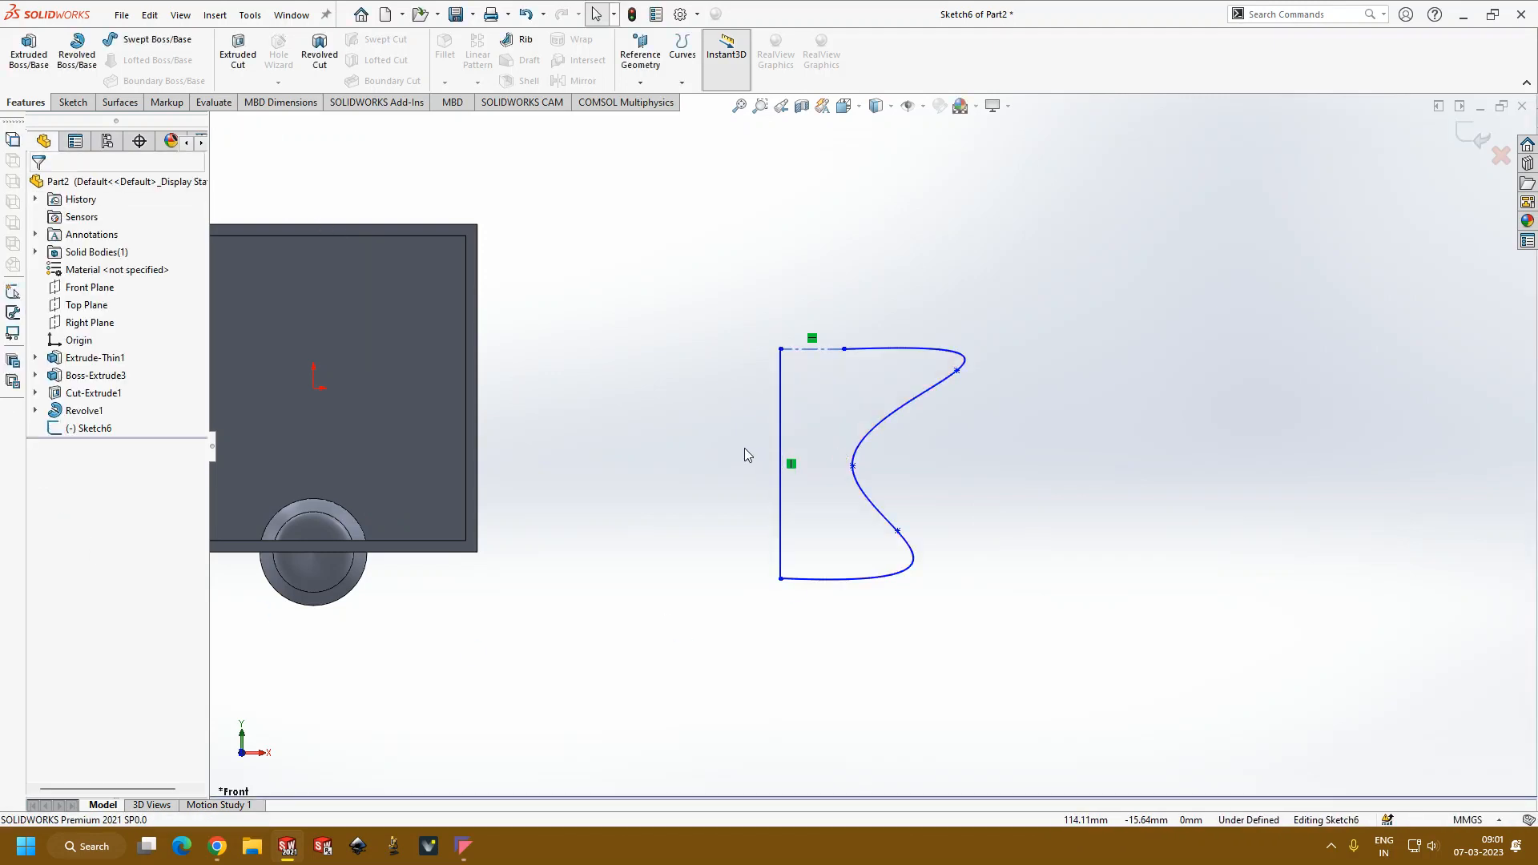
Step: Delete the short horizontal centerline and attach the spline's upper end to the vertical line's top endpoint
{"action": "left_click", "coordinate": [825, 349]}
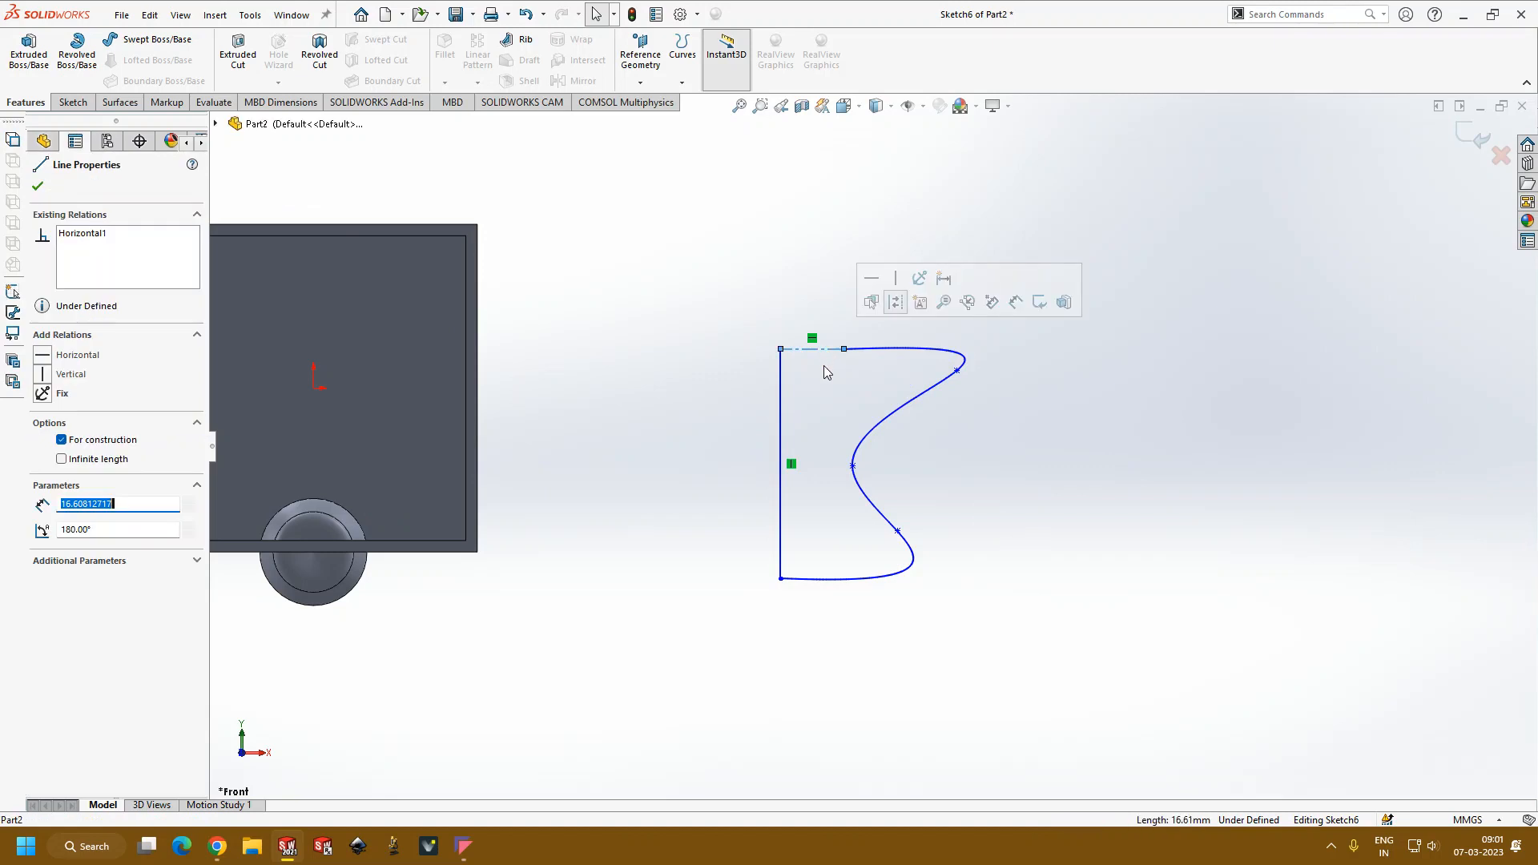
{"action": "key", "text": "Delete"}
{"action": "left_click_drag", "start_coordinate": [844, 350], "coordinate": [782, 351]}
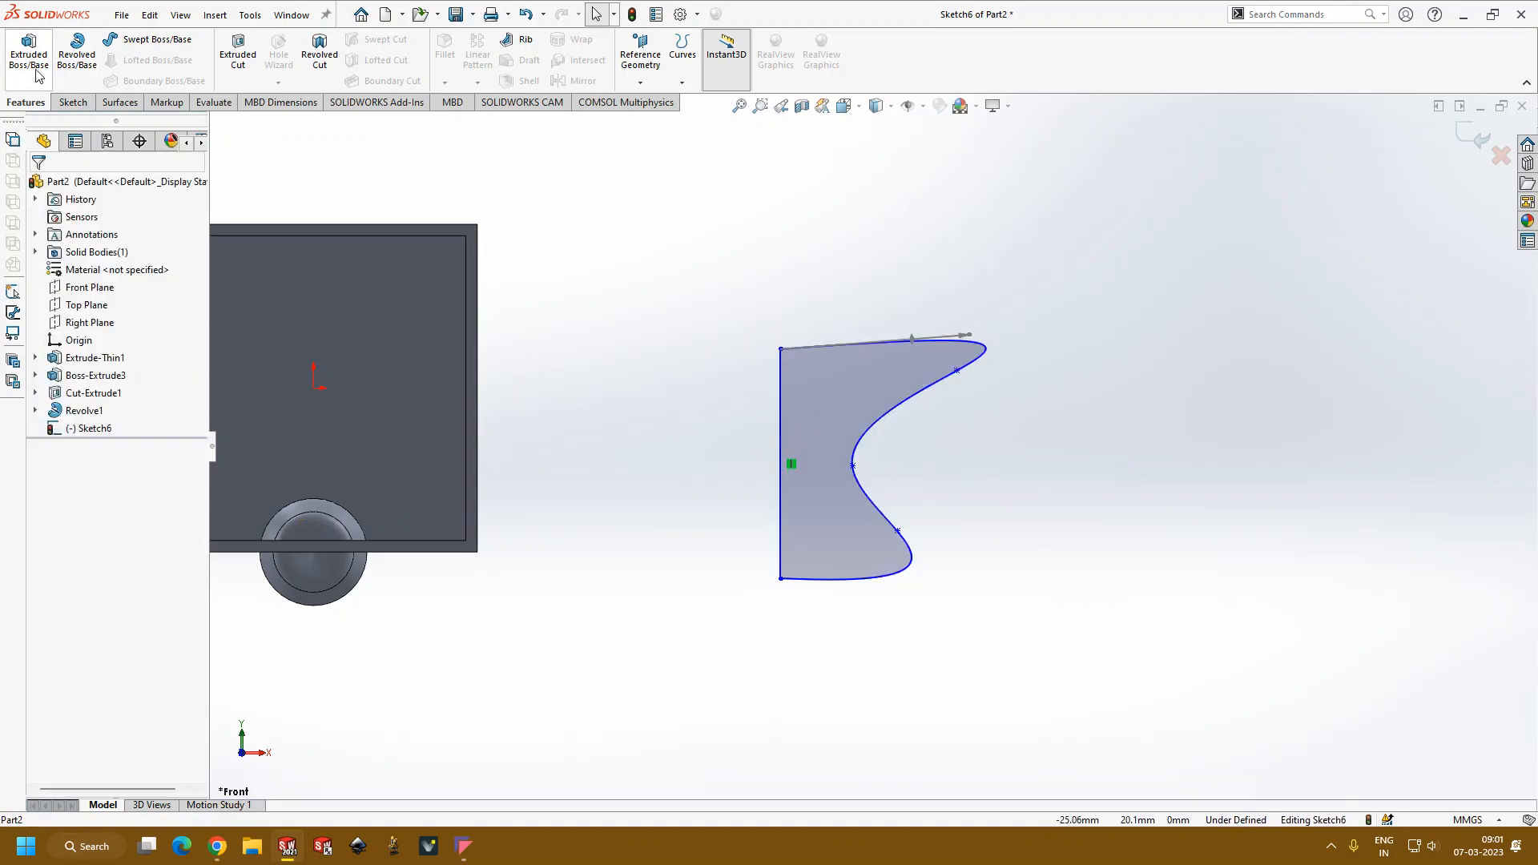
Step: Try to revolve the enclosed region 360 degrees about the vertical line as a 2 mm thin feature
{"action": "left_click", "coordinate": [77, 52]}
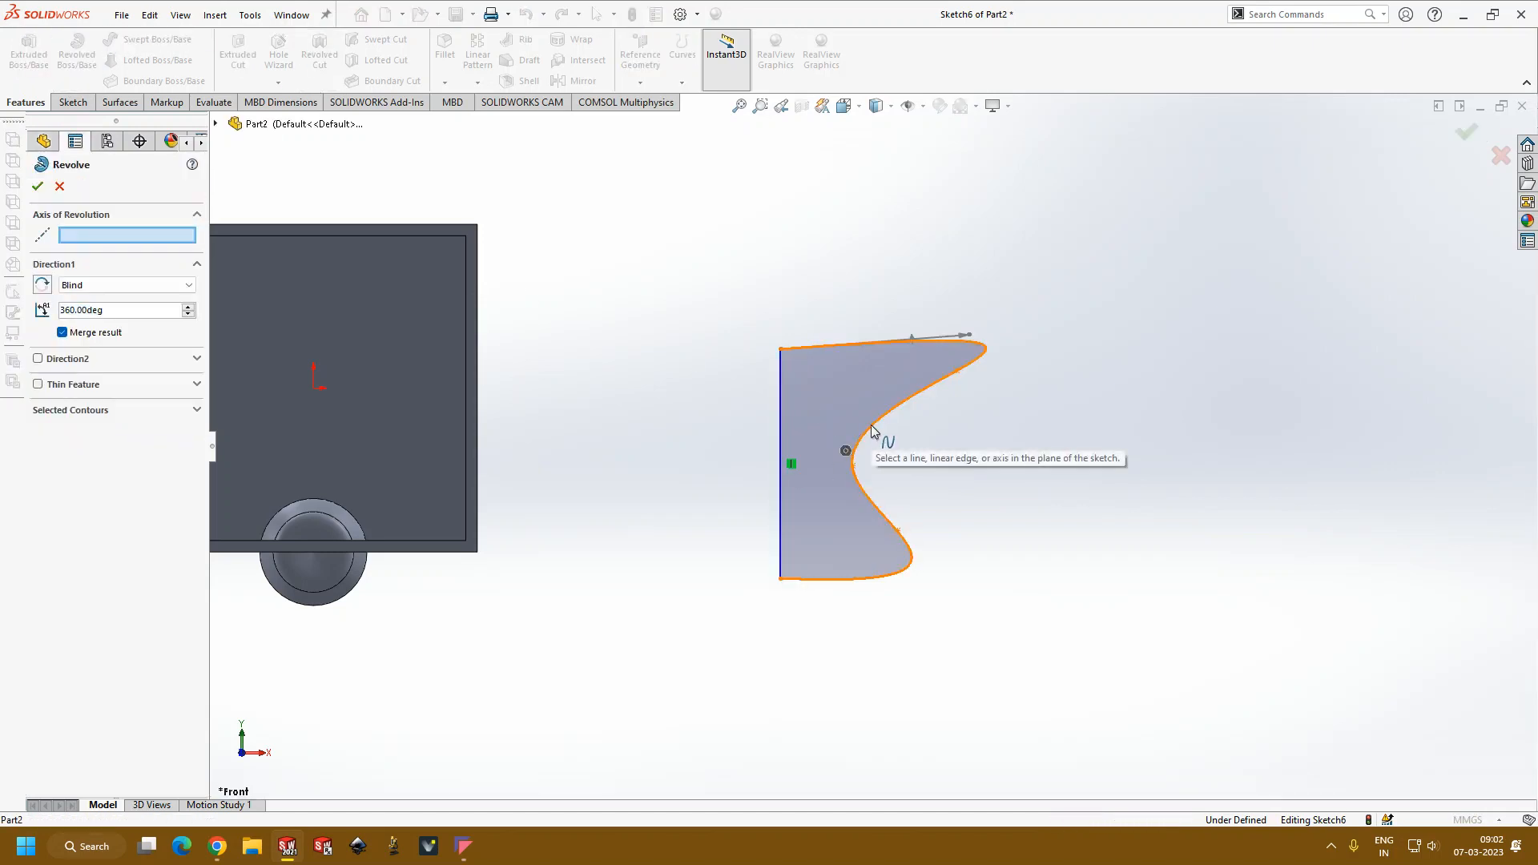
{"action": "left_click", "coordinate": [786, 419]}
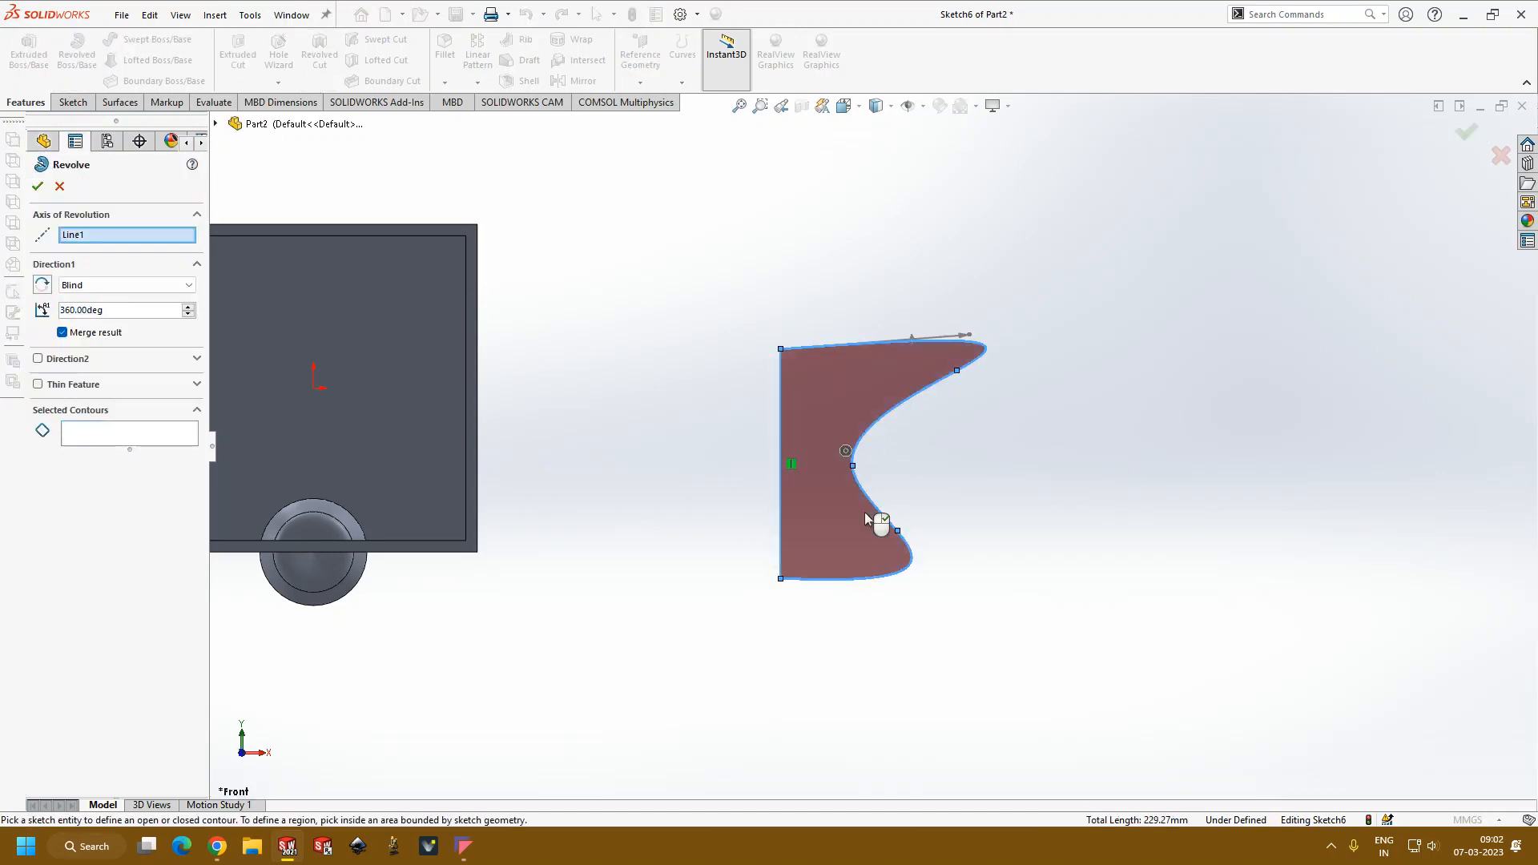
{"action": "left_click", "coordinate": [827, 431]}
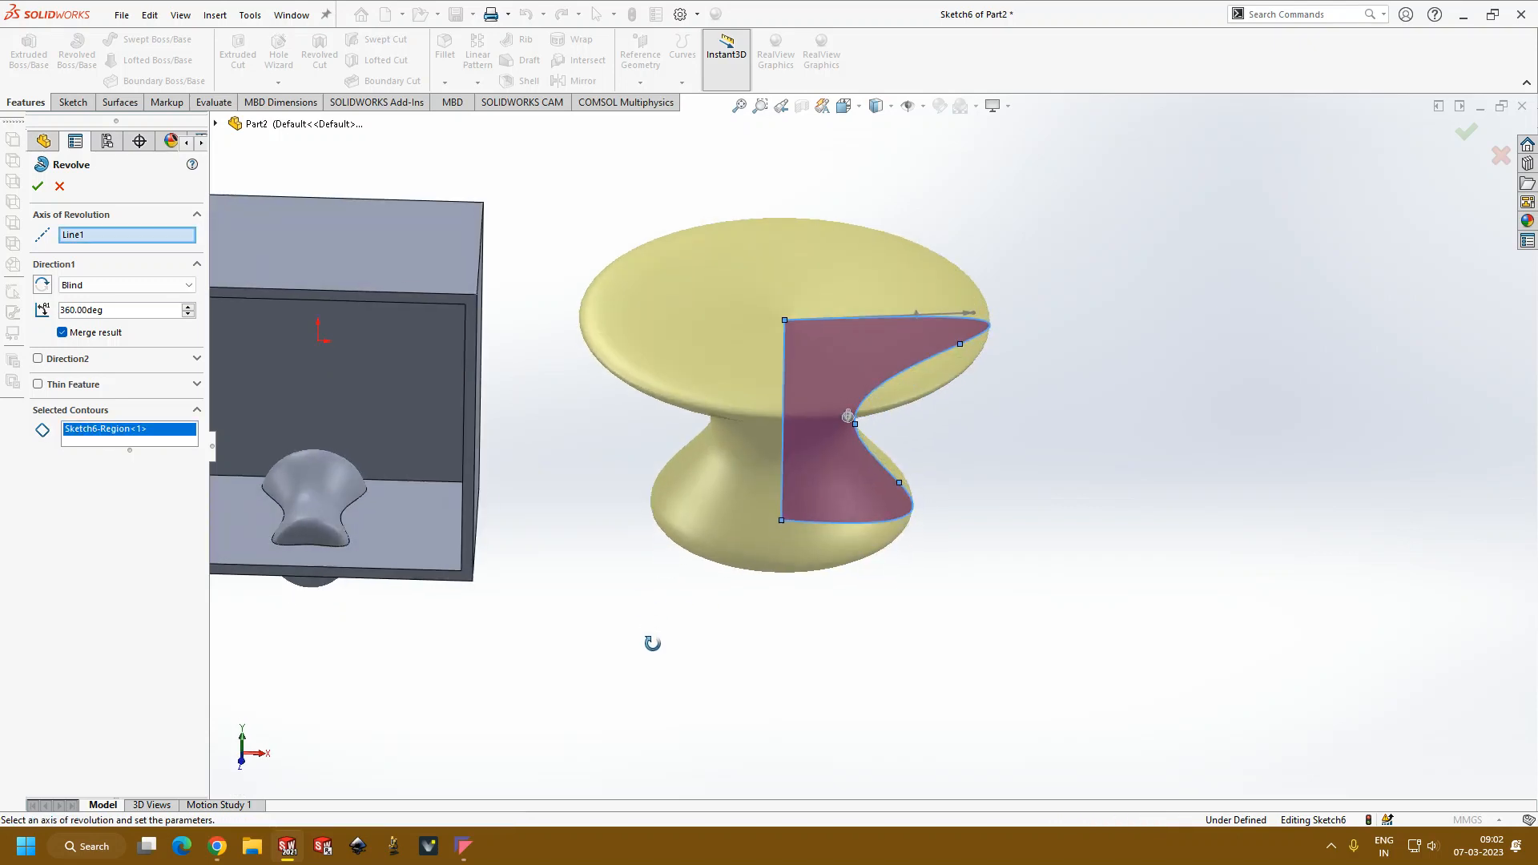
{"action": "left_click", "coordinate": [38, 384]}
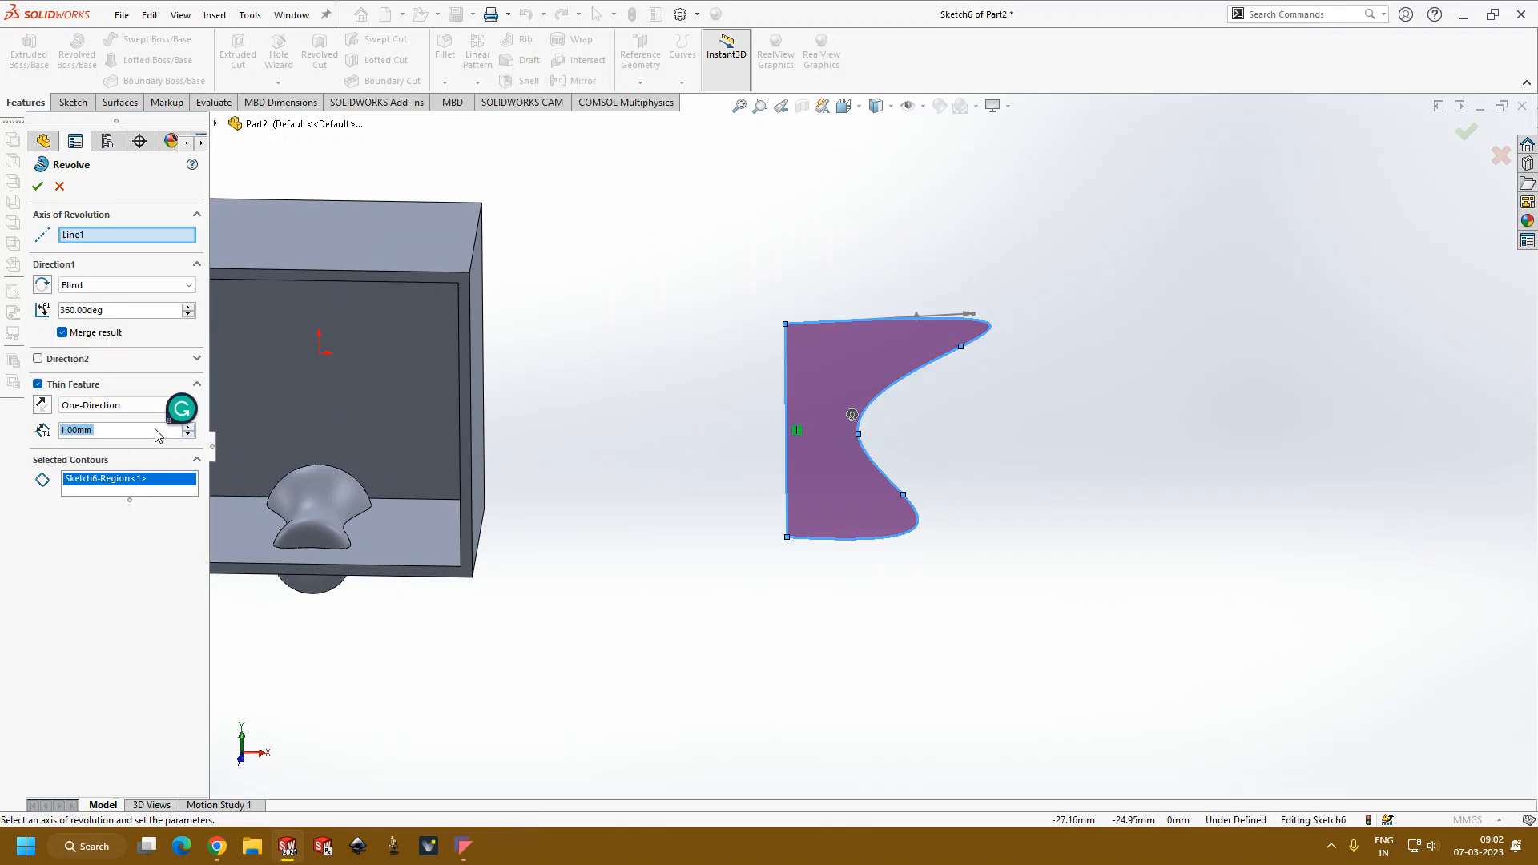
{"action": "type", "text": "2"}
{"action": "left_click", "coordinate": [44, 192]}
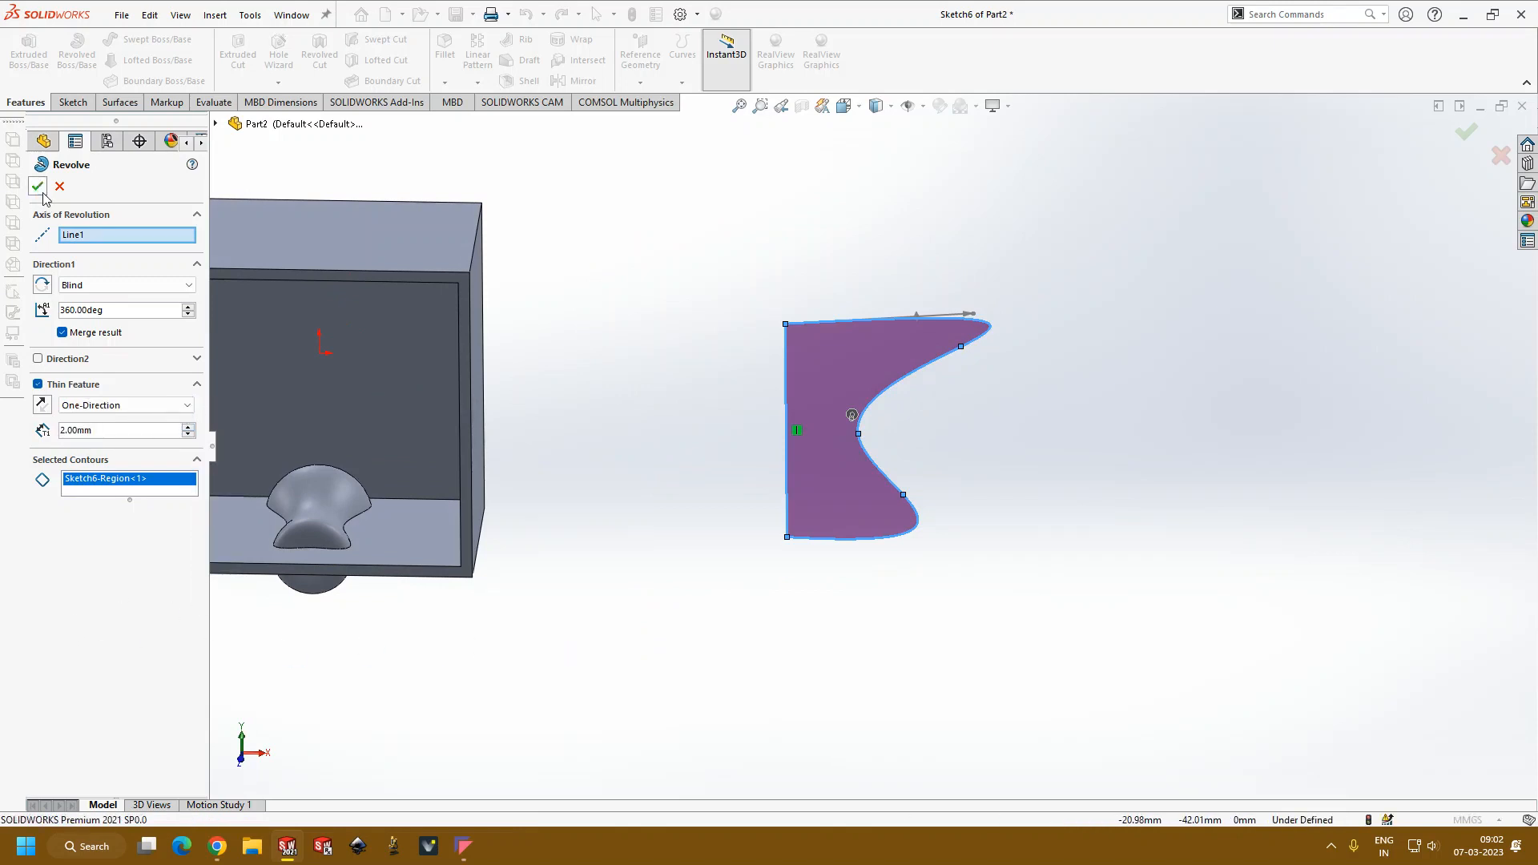
Step: Pick the enclosed region again as a revolve contour and remove that duplicate selection
{"action": "mouse_move", "coordinate": [689, 409]}
{"action": "middle_mouse_down"}
{"action": "mouse_move", "coordinate": [776, 484]}
{"action": "mouse_move", "coordinate": [776, 567]}
{"action": "mouse_move", "coordinate": [787, 372]}
{"action": "middle_mouse_up"}
{"action": "left_click", "coordinate": [807, 468]}
{"action": "left_click", "coordinate": [134, 490]}
{"action": "right_click", "coordinate": [135, 503]}
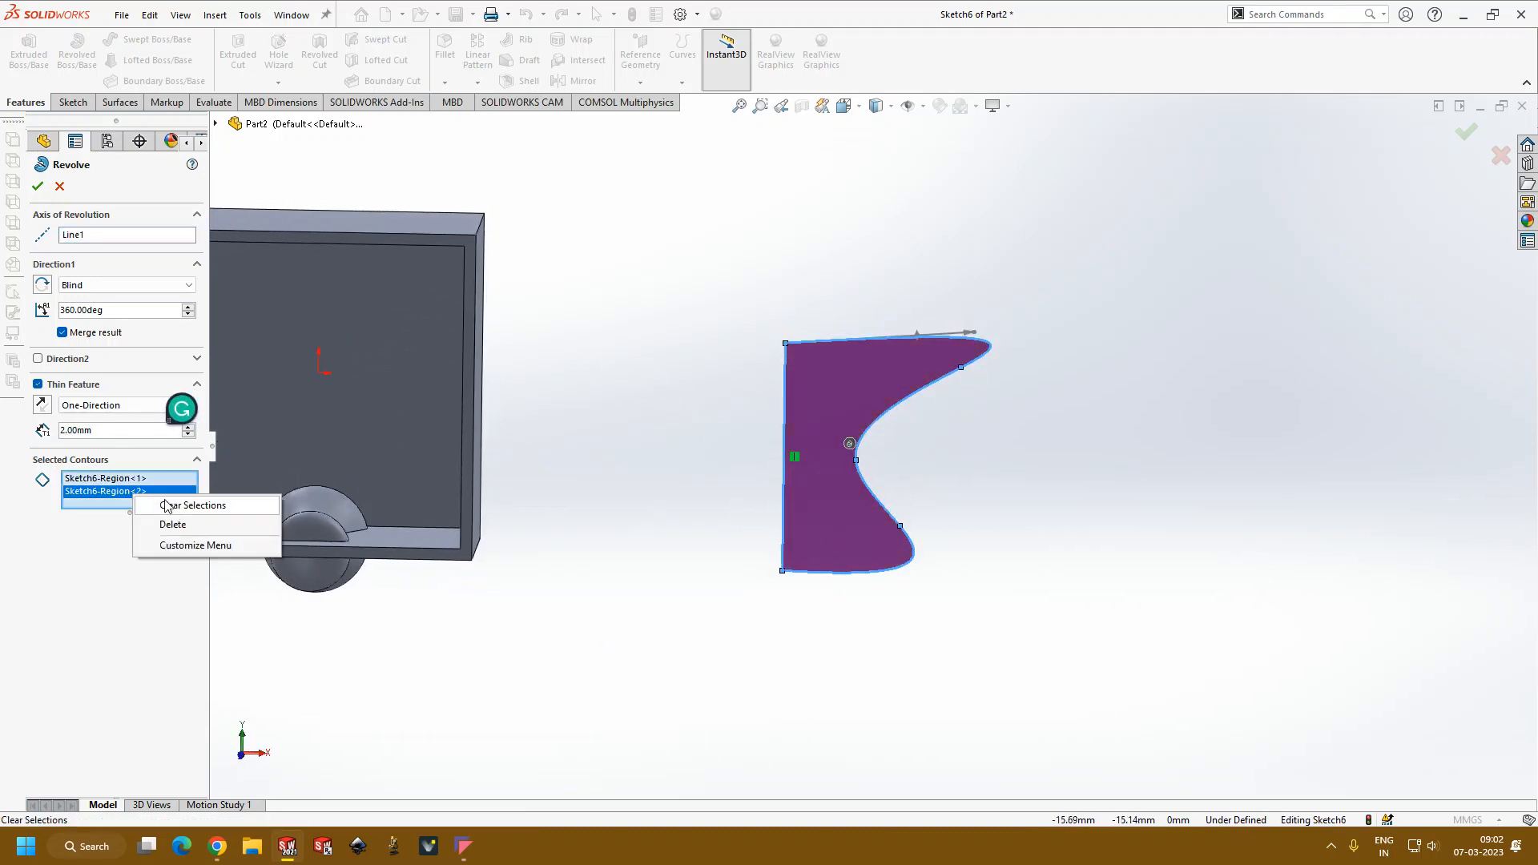
{"action": "left_click", "coordinate": [175, 522]}
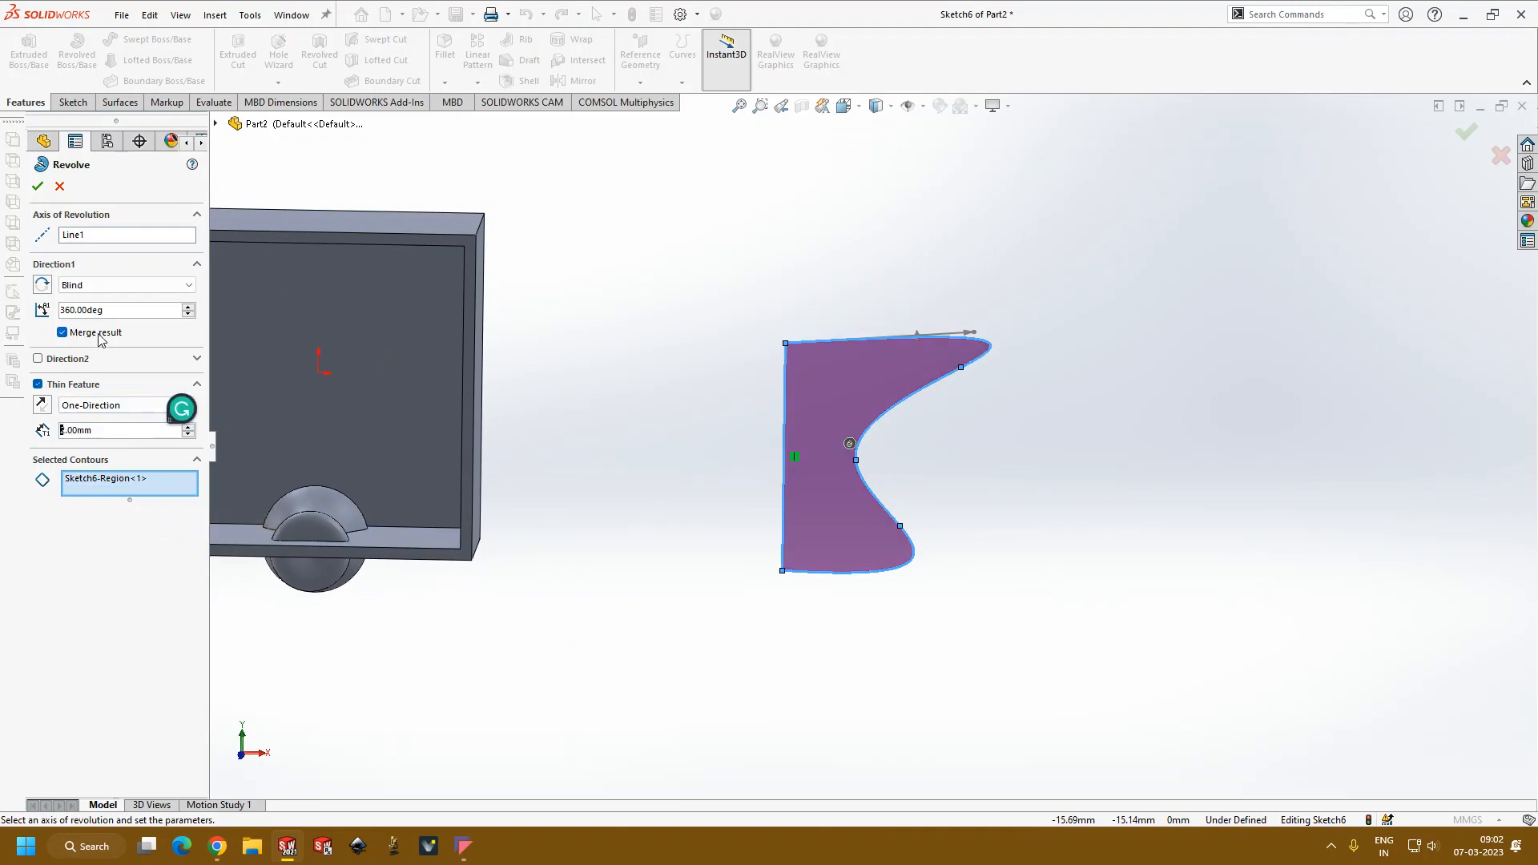
Step: Turn off the thin feature and try to revolve the region 360 degrees about the vertical line as a solid
{"action": "left_click", "coordinate": [38, 384]}
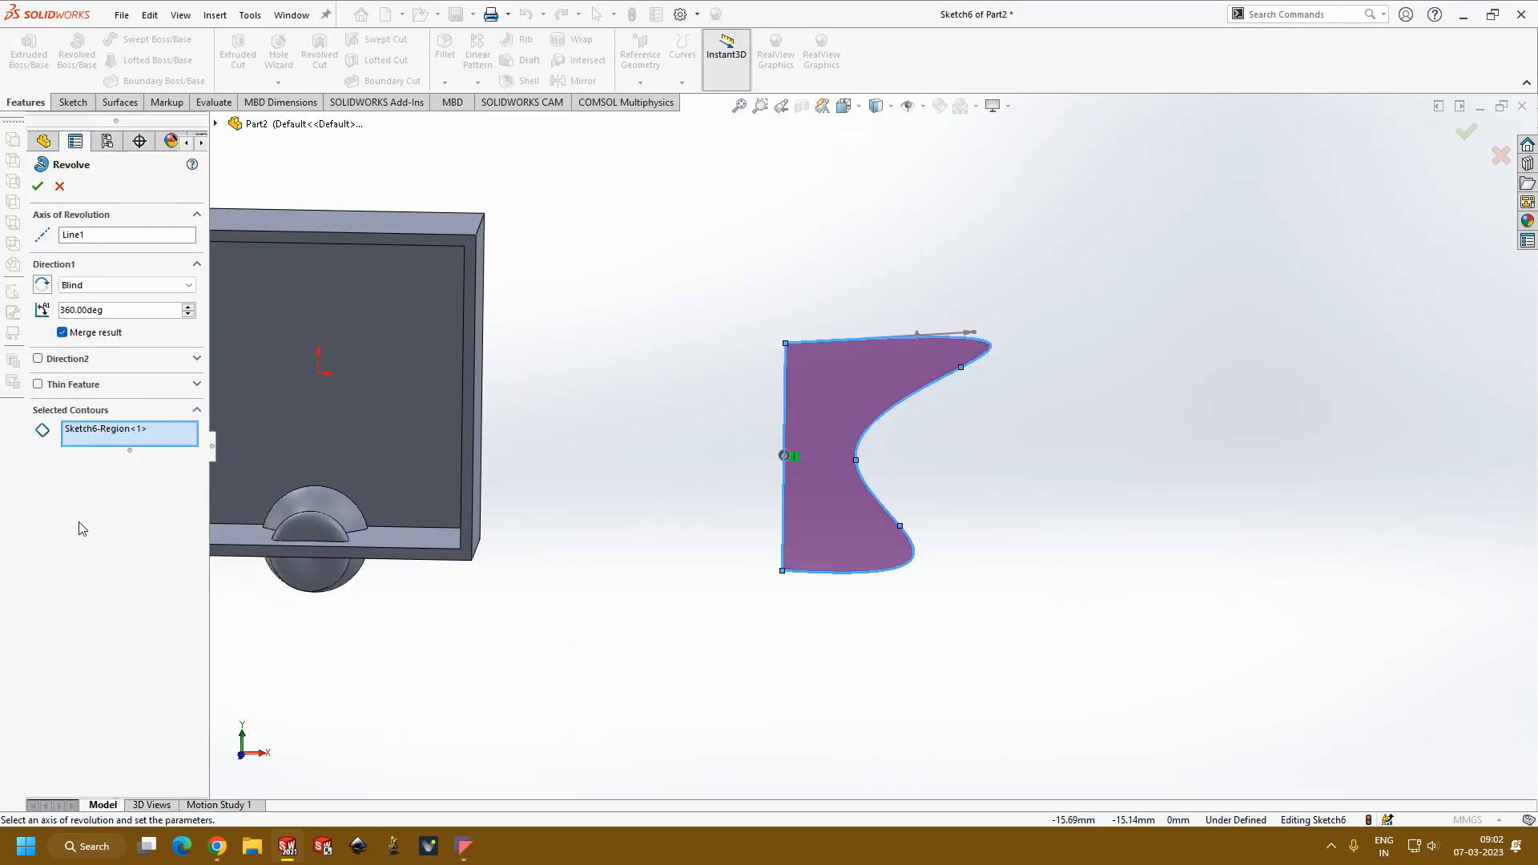
{"action": "left_click", "coordinate": [37, 185]}
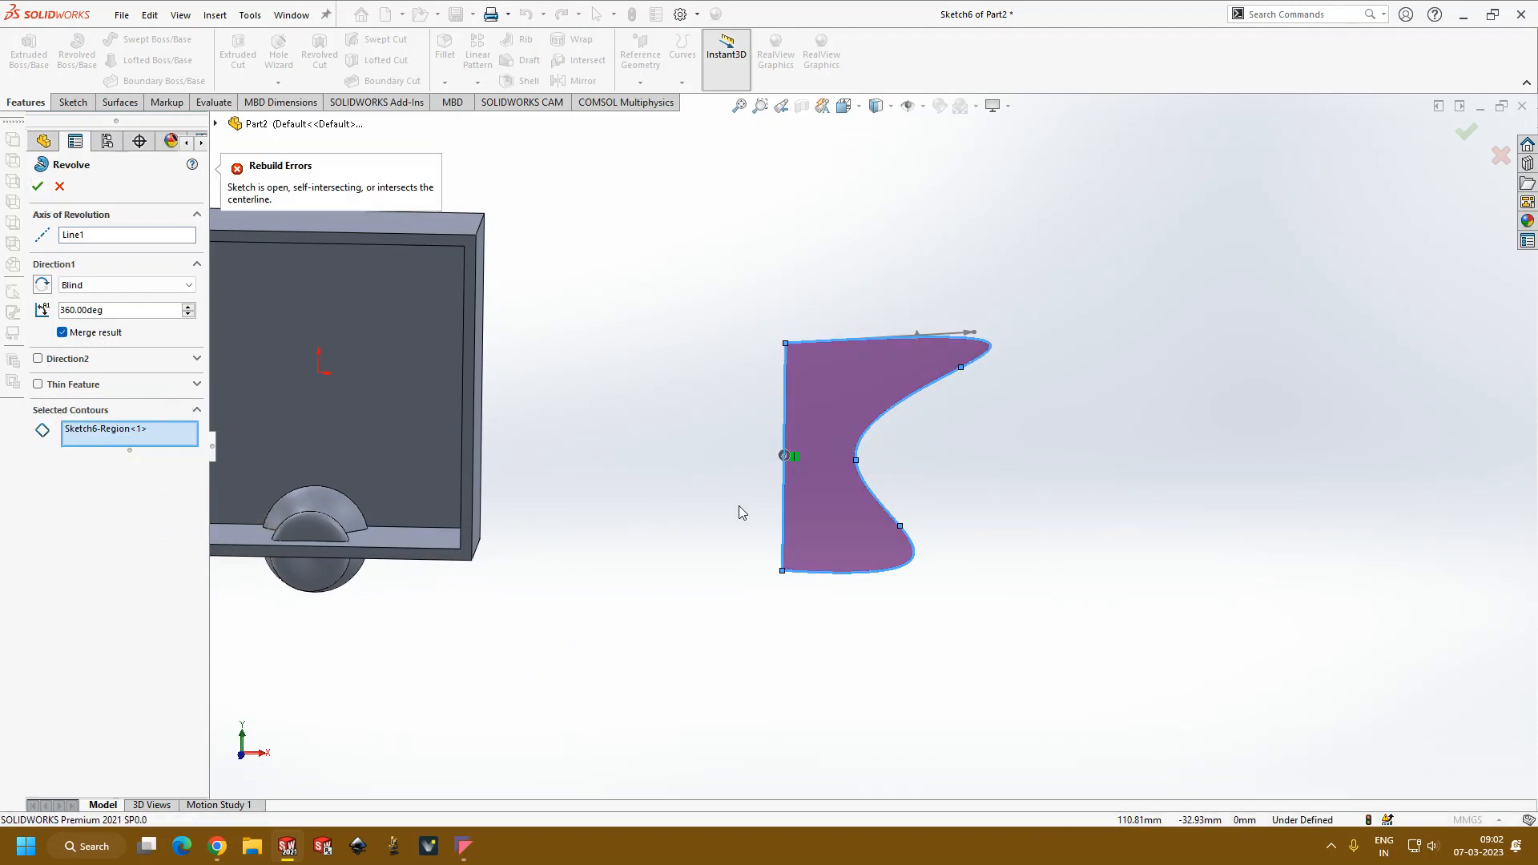
{"action": "scroll", "coordinate": [1061, 374], "scroll_direction": "down", "scroll_amount": 3}
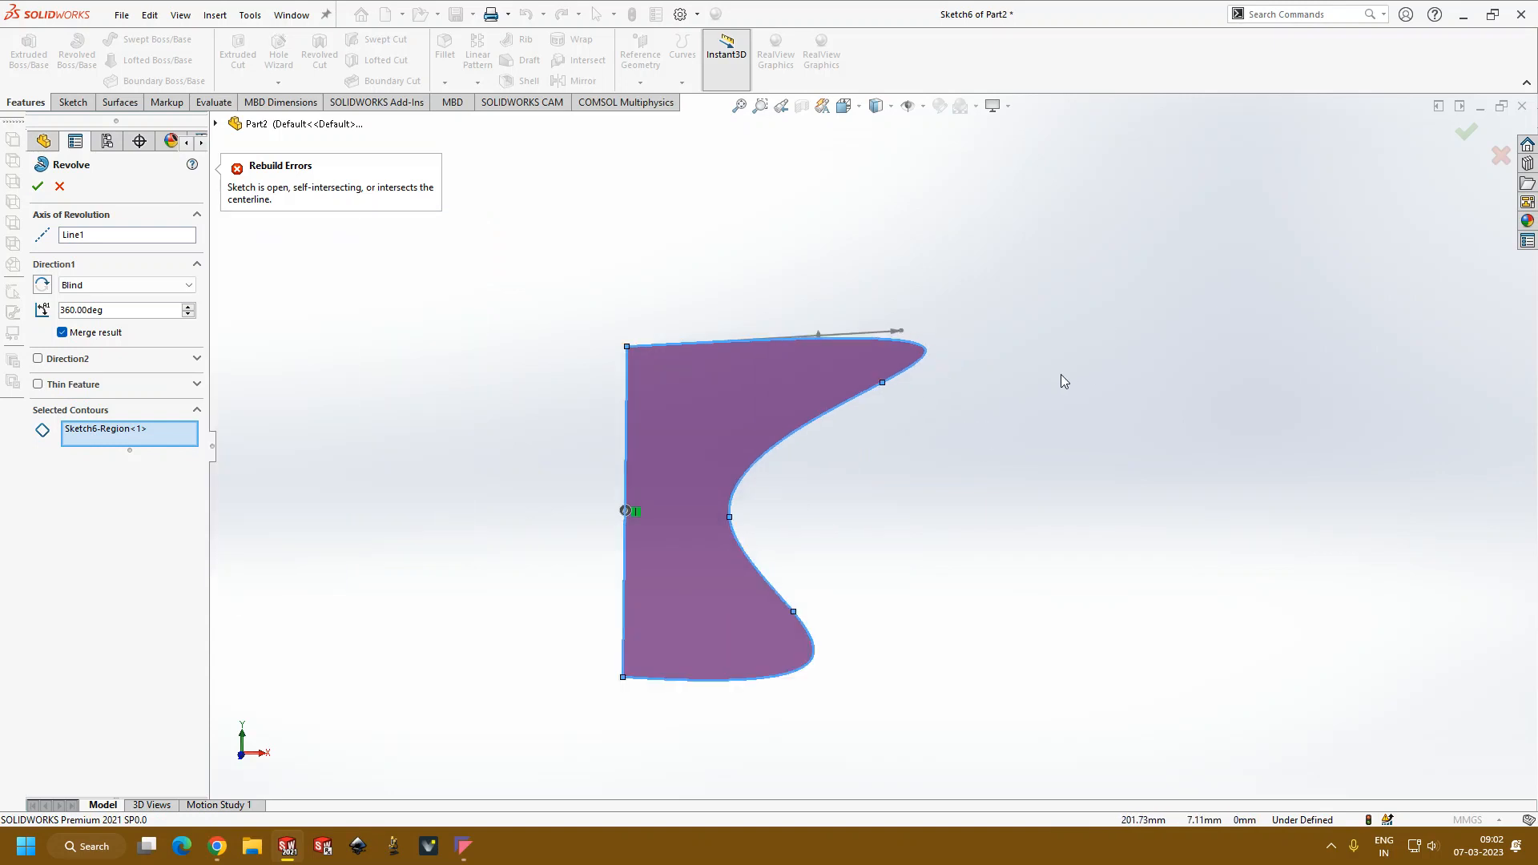
{"action": "scroll", "coordinate": [1000, 413], "scroll_direction": "up", "scroll_amount": 4}
{"action": "key", "text": "Escape"}
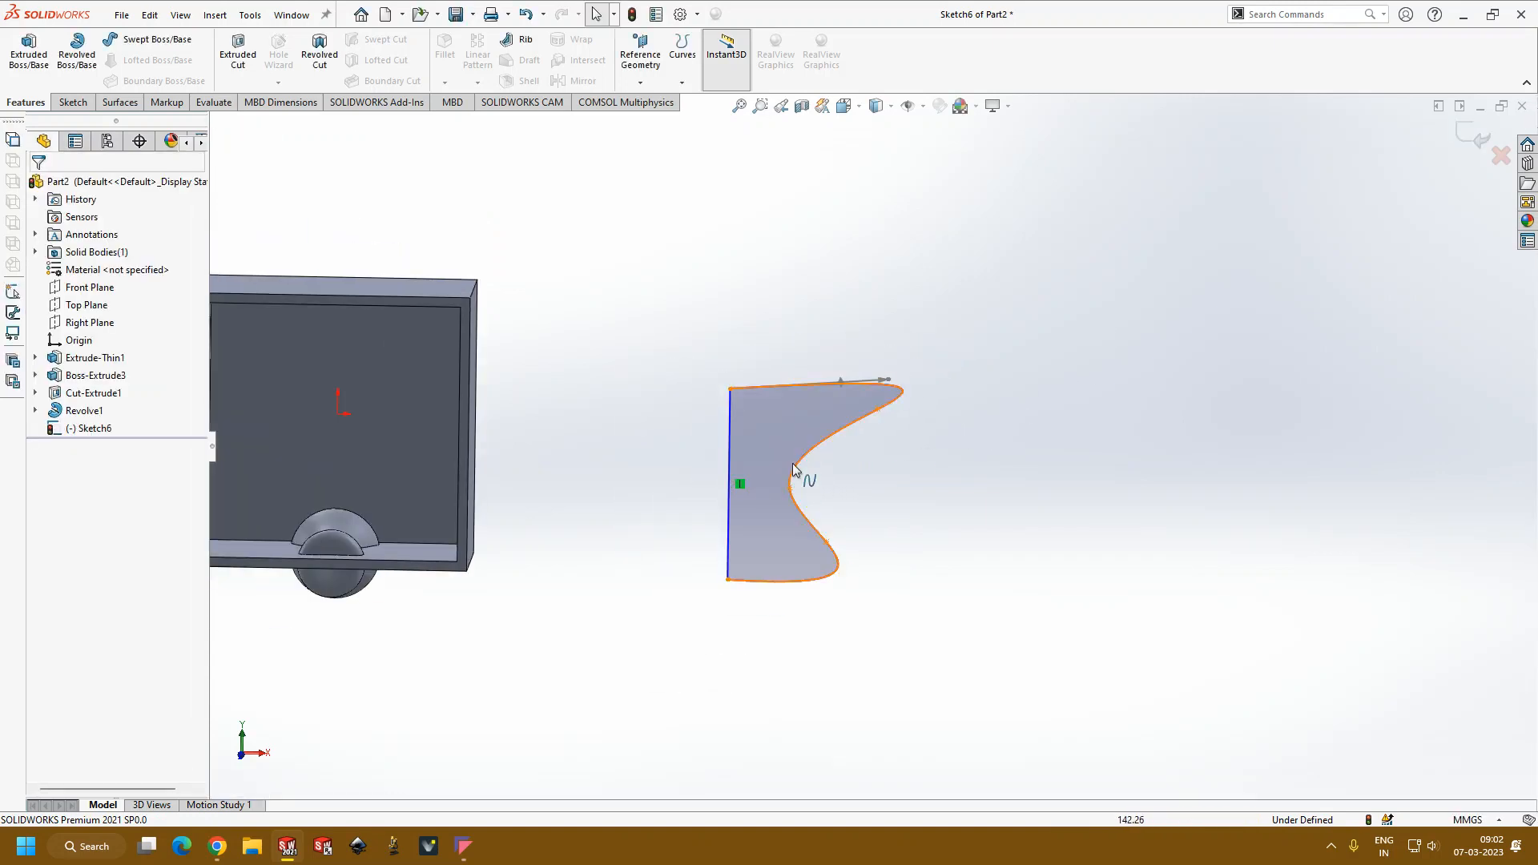
Step: Delete the wavy spline from the sketch, keeping only the vertical line, and return to the front view
{"action": "left_click", "coordinate": [803, 469]}
{"action": "left_click", "coordinate": [865, 510]}
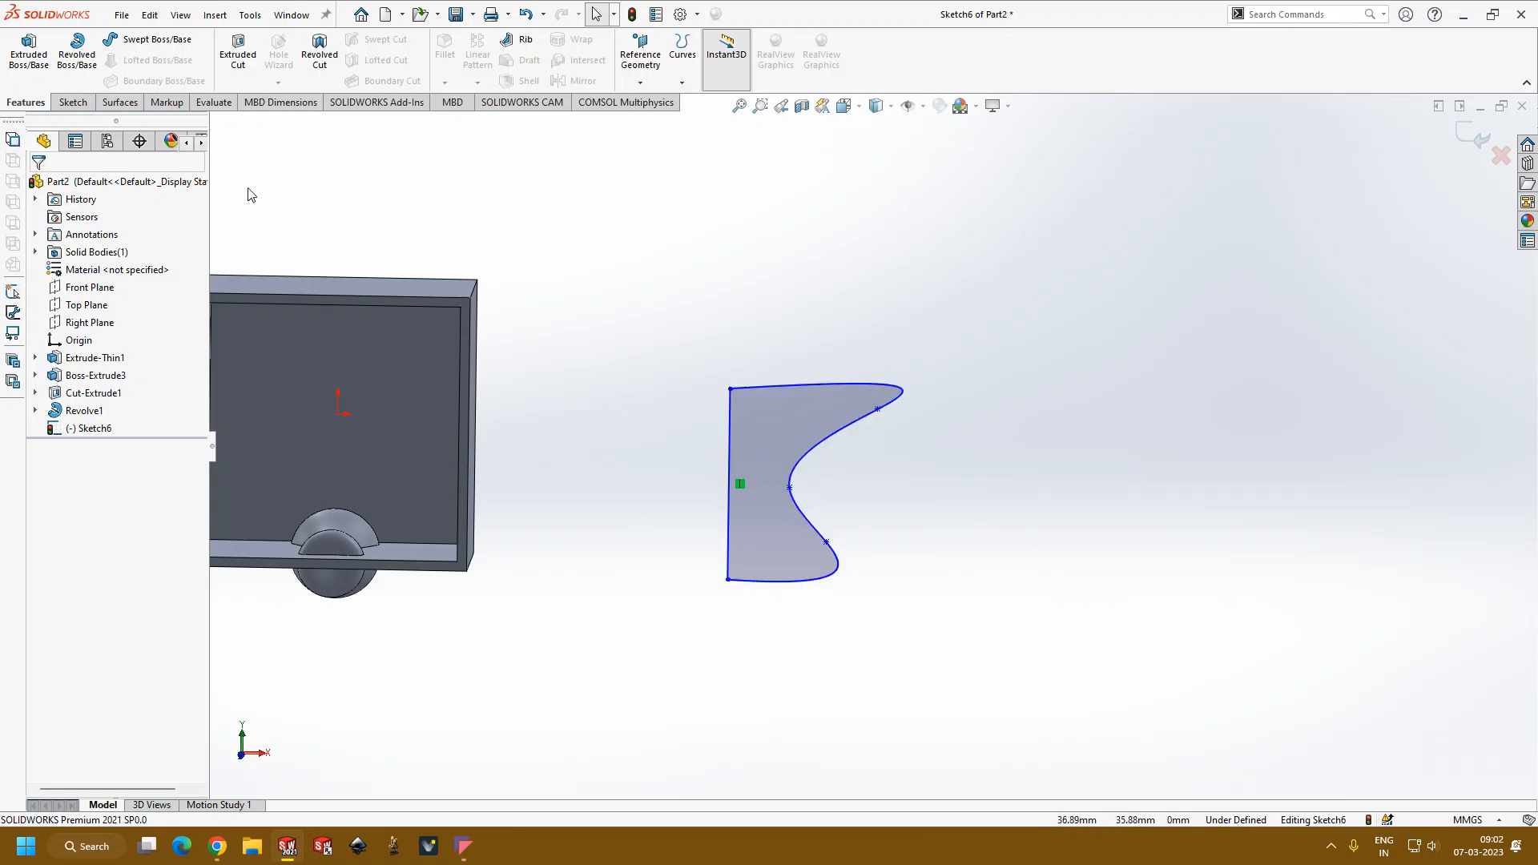
{"action": "left_click", "coordinate": [73, 102]}
{"action": "mouse_move", "coordinate": [793, 345]}
{"action": "left_mouse_down"}
{"action": "mouse_move", "coordinate": [899, 686]}
{"action": "mouse_move", "coordinate": [923, 647]}
{"action": "left_mouse_up"}
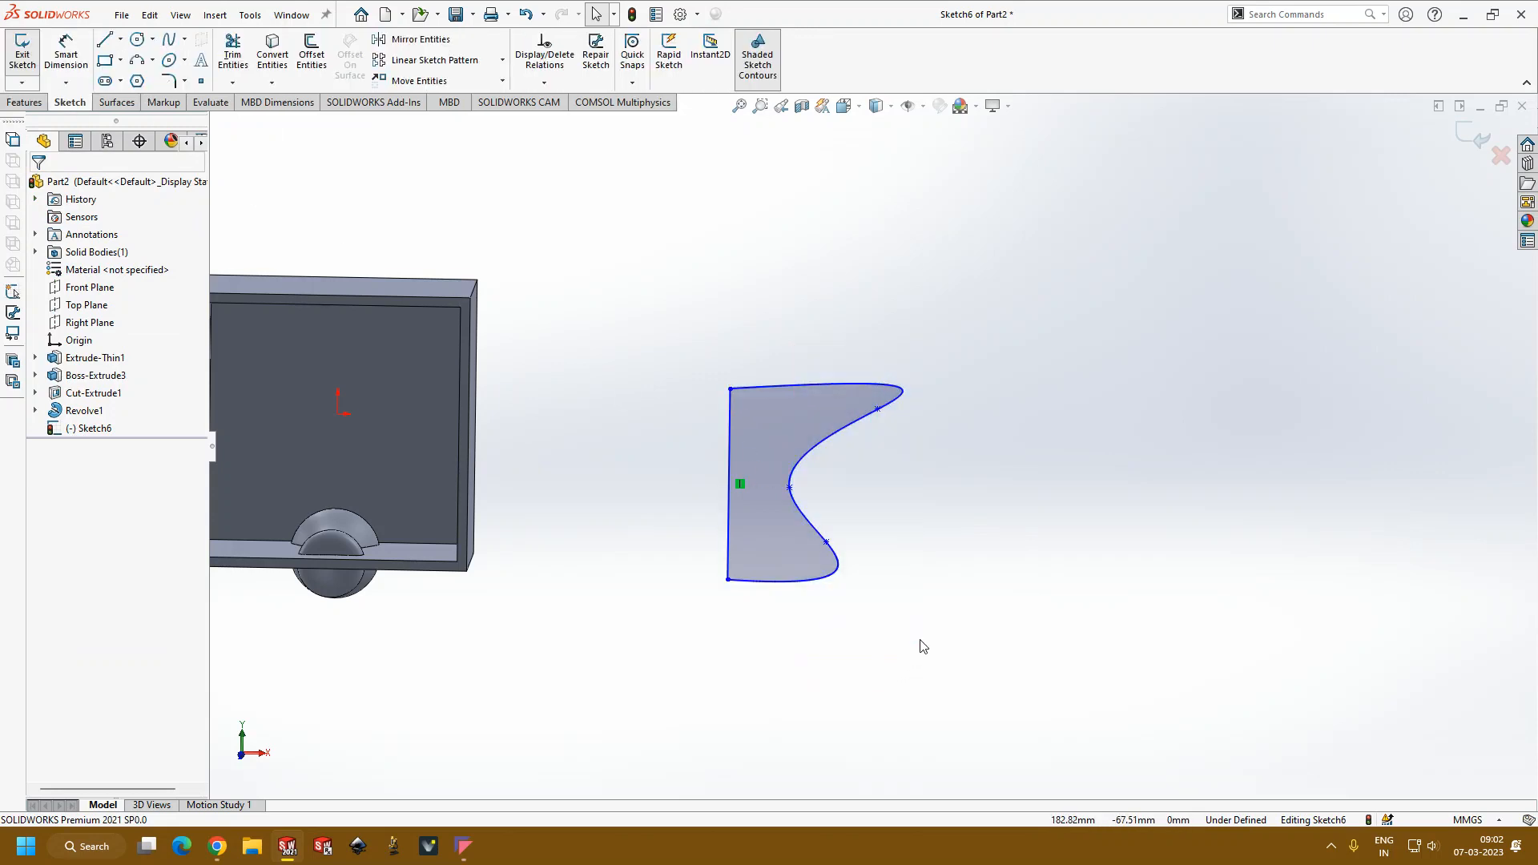
{"action": "left_click", "coordinate": [822, 585]}
{"action": "key", "text": "Delete"}
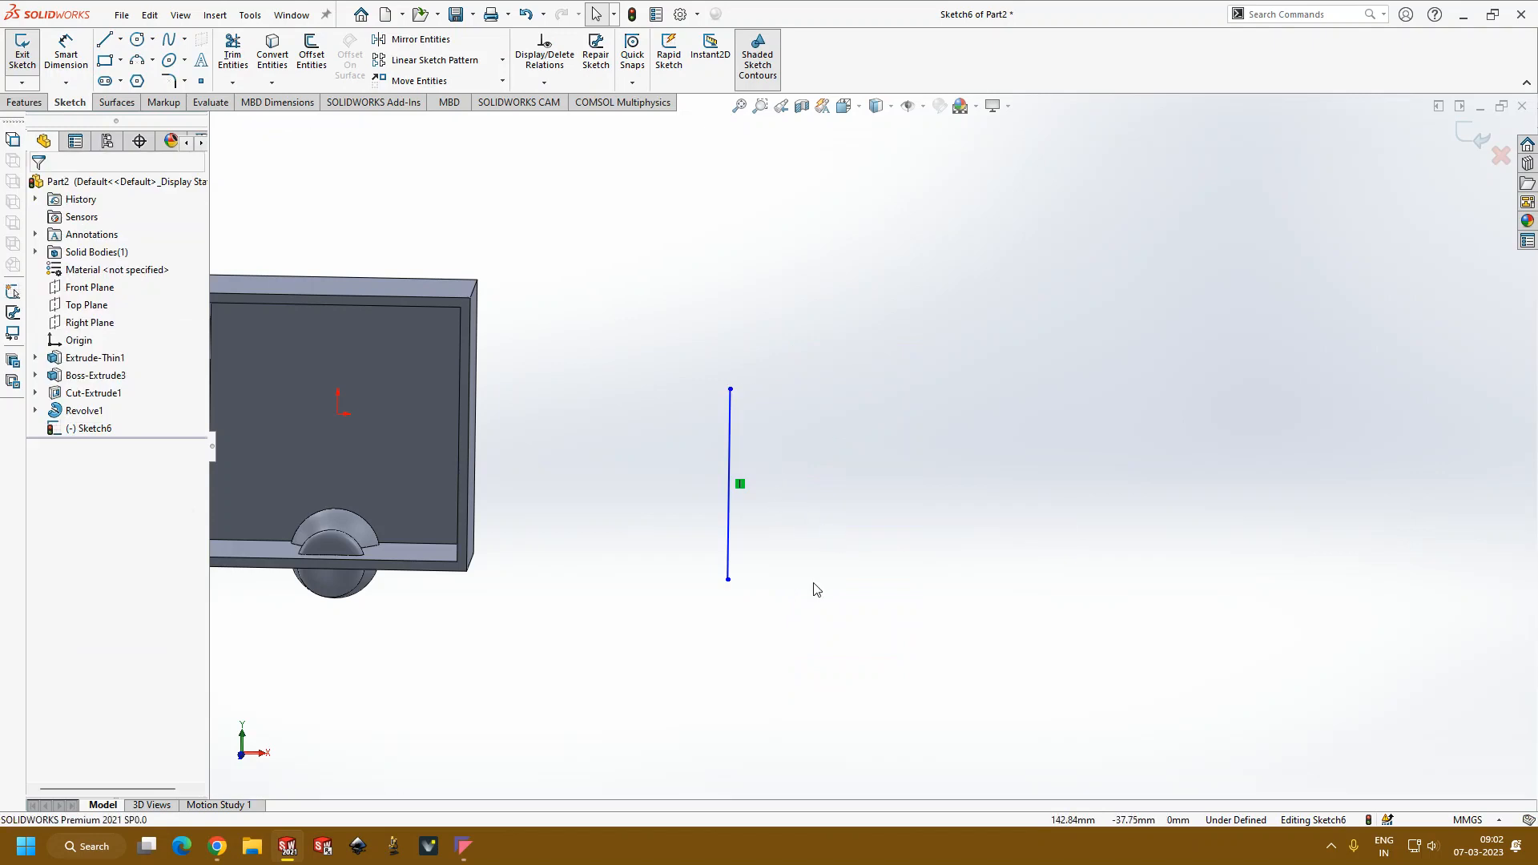
{"action": "key", "text": "ctrl+1"}
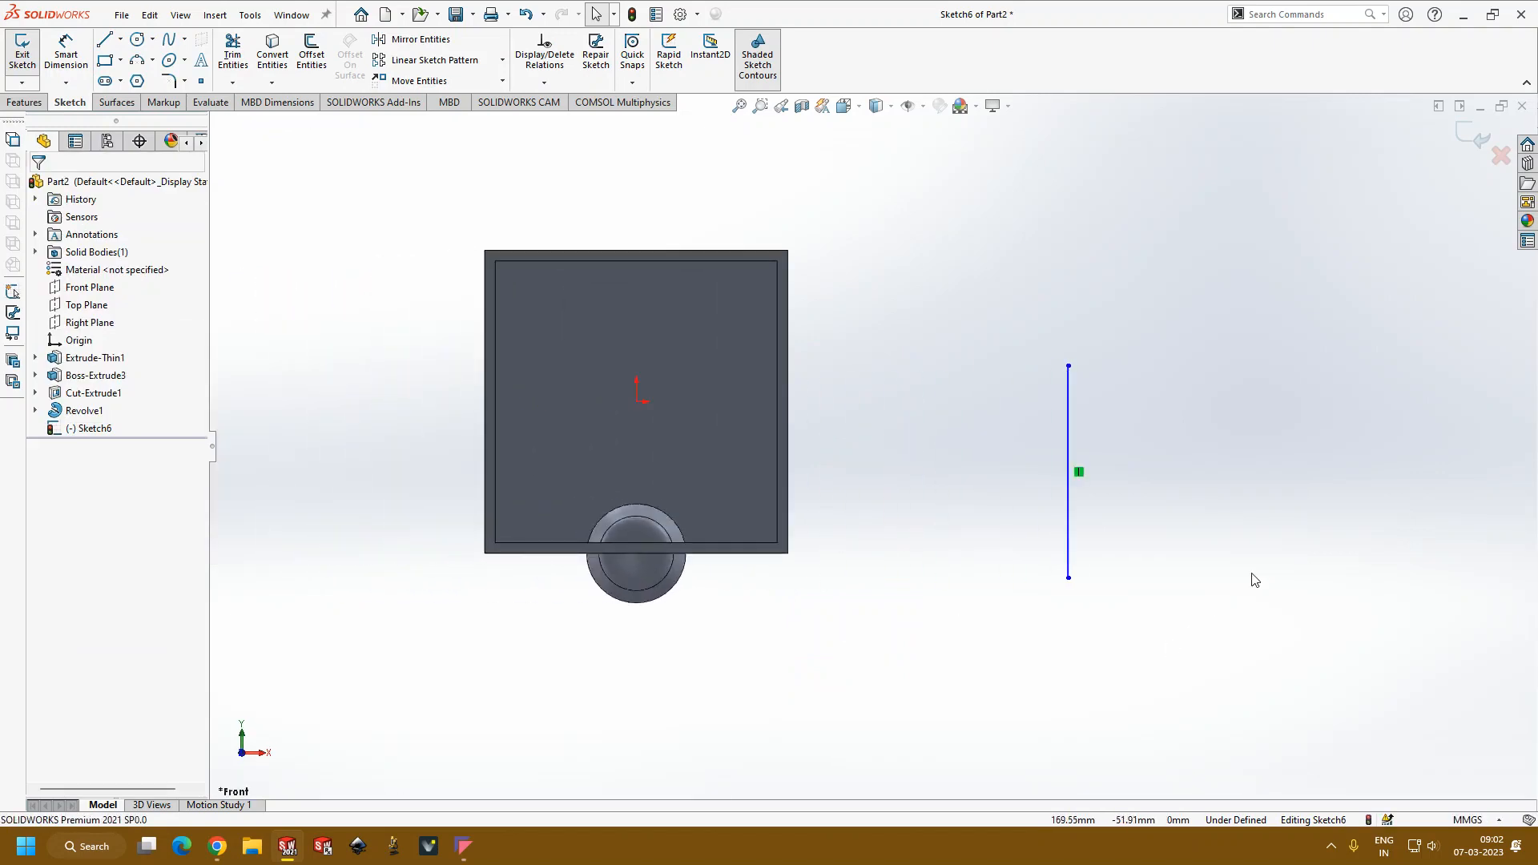
{"action": "scroll", "coordinate": [1201, 521], "scroll_direction": "up", "scroll_amount": 3}
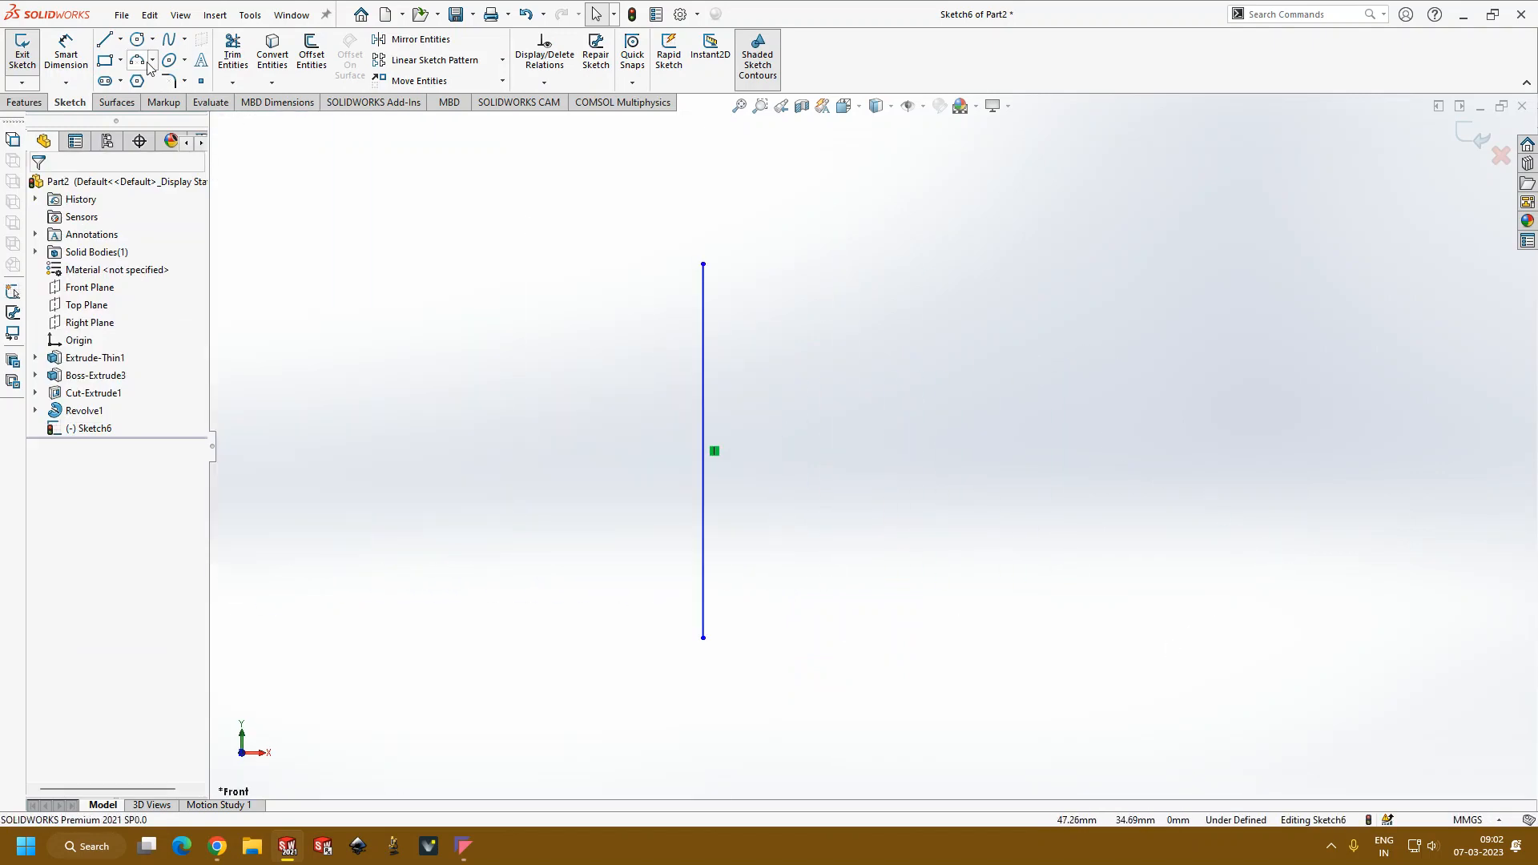
Step: Draw a closed line profile about 22 mm wide from the vertical line's endpoints, with a V-shaped notch in its outer side
{"action": "left_click", "coordinate": [103, 44]}
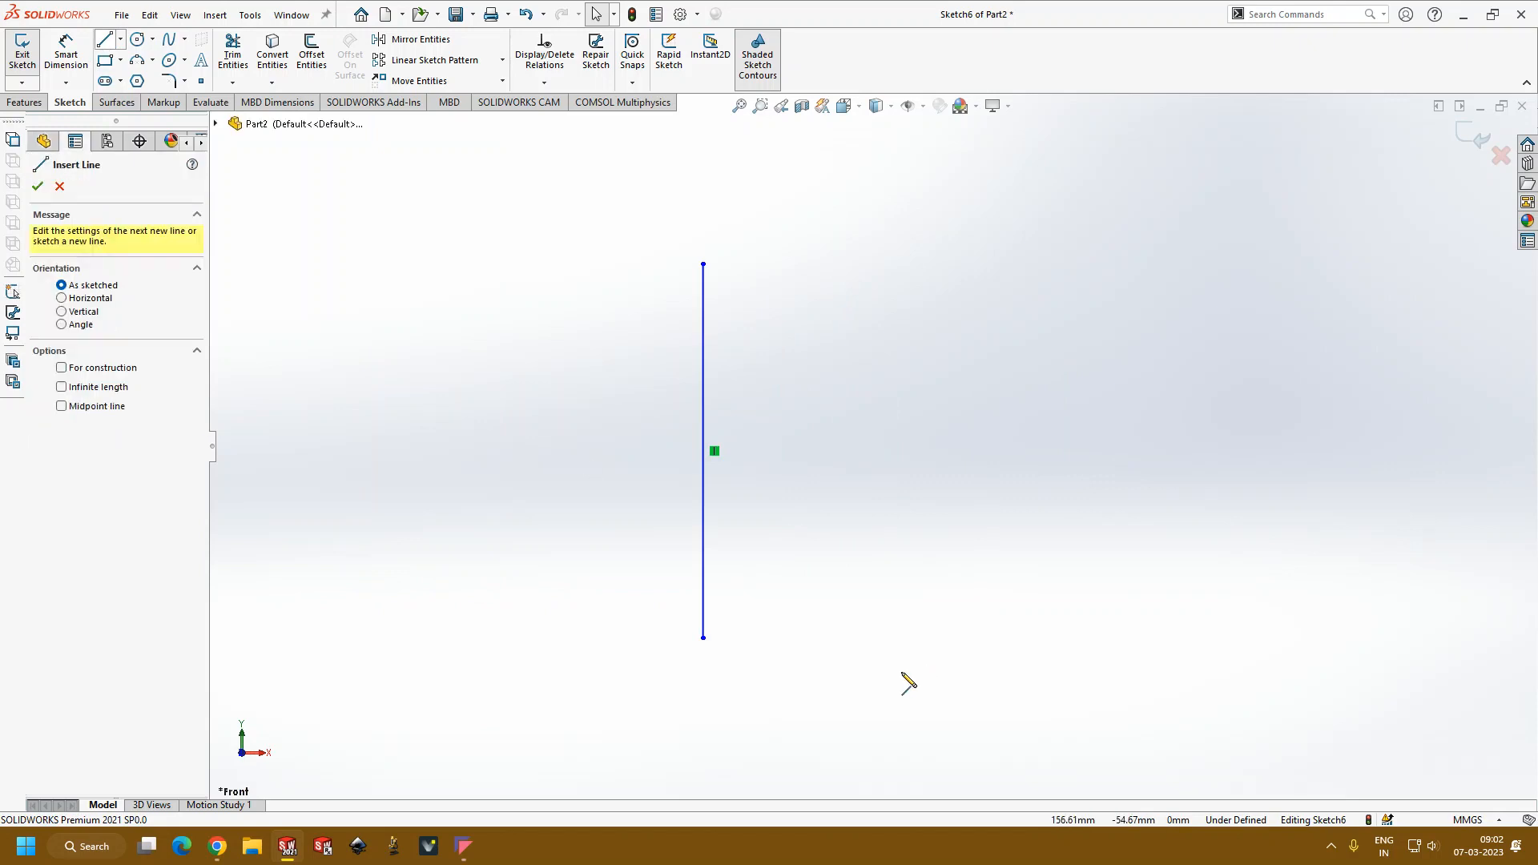
{"action": "left_click", "coordinate": [703, 639]}
{"action": "left_click", "coordinate": [839, 639]}
{"action": "left_click", "coordinate": [839, 478]}
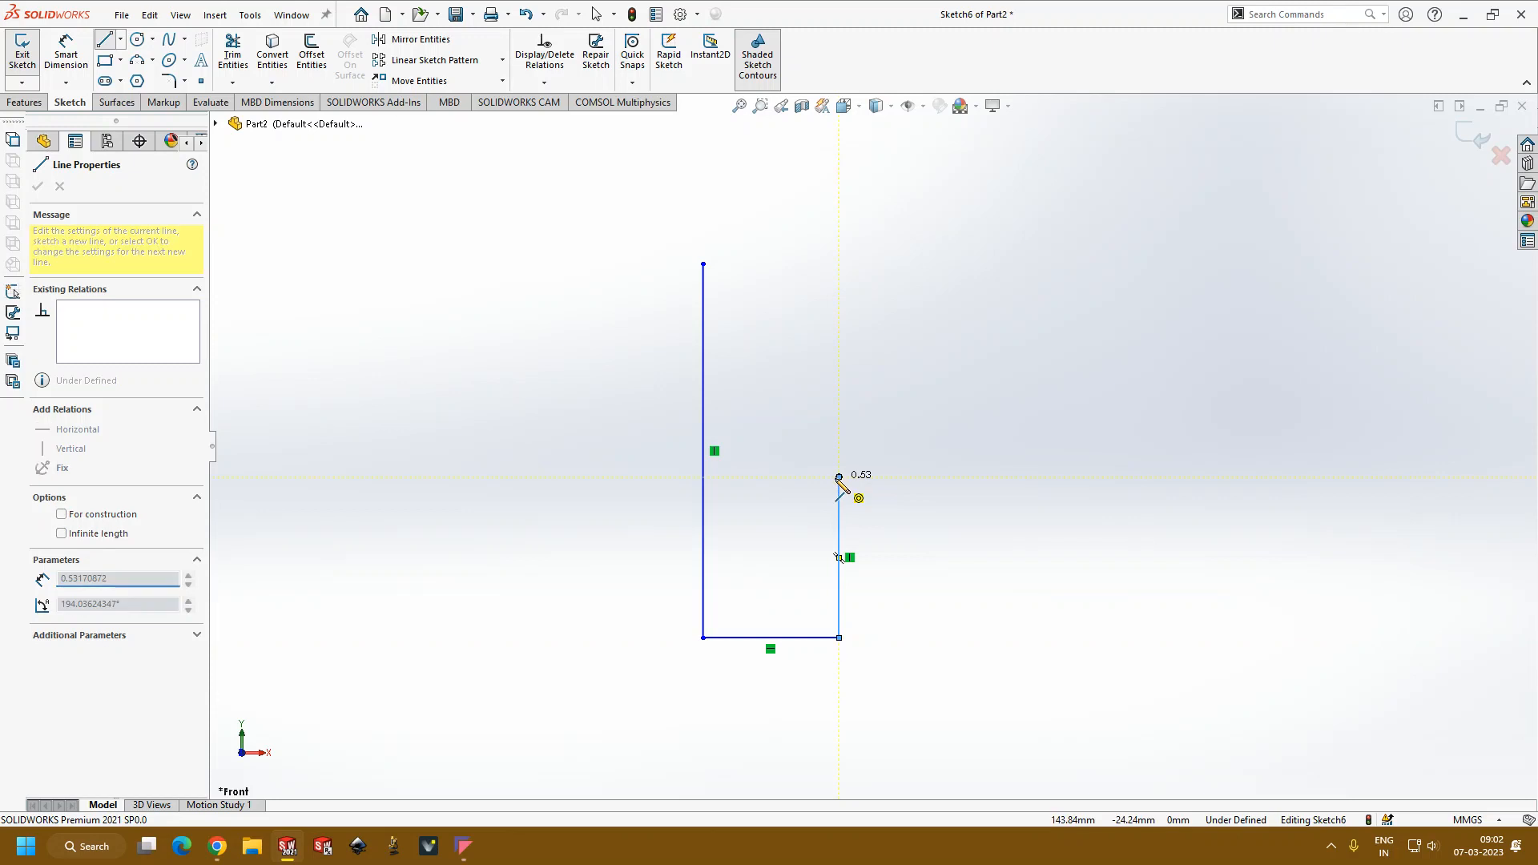
{"action": "left_click", "coordinate": [804, 427]}
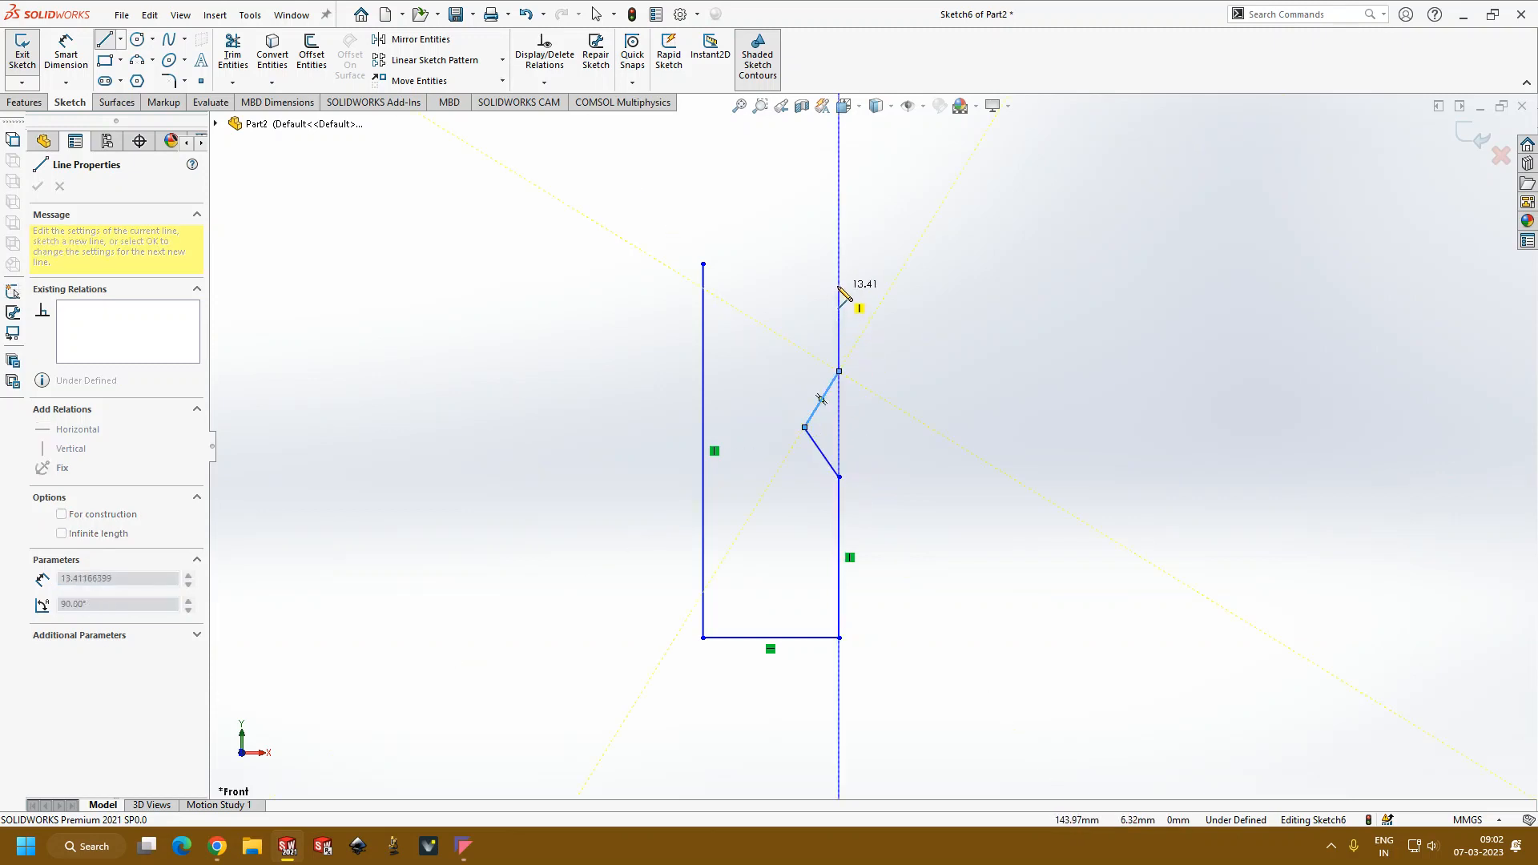
{"action": "left_click", "coordinate": [839, 263]}
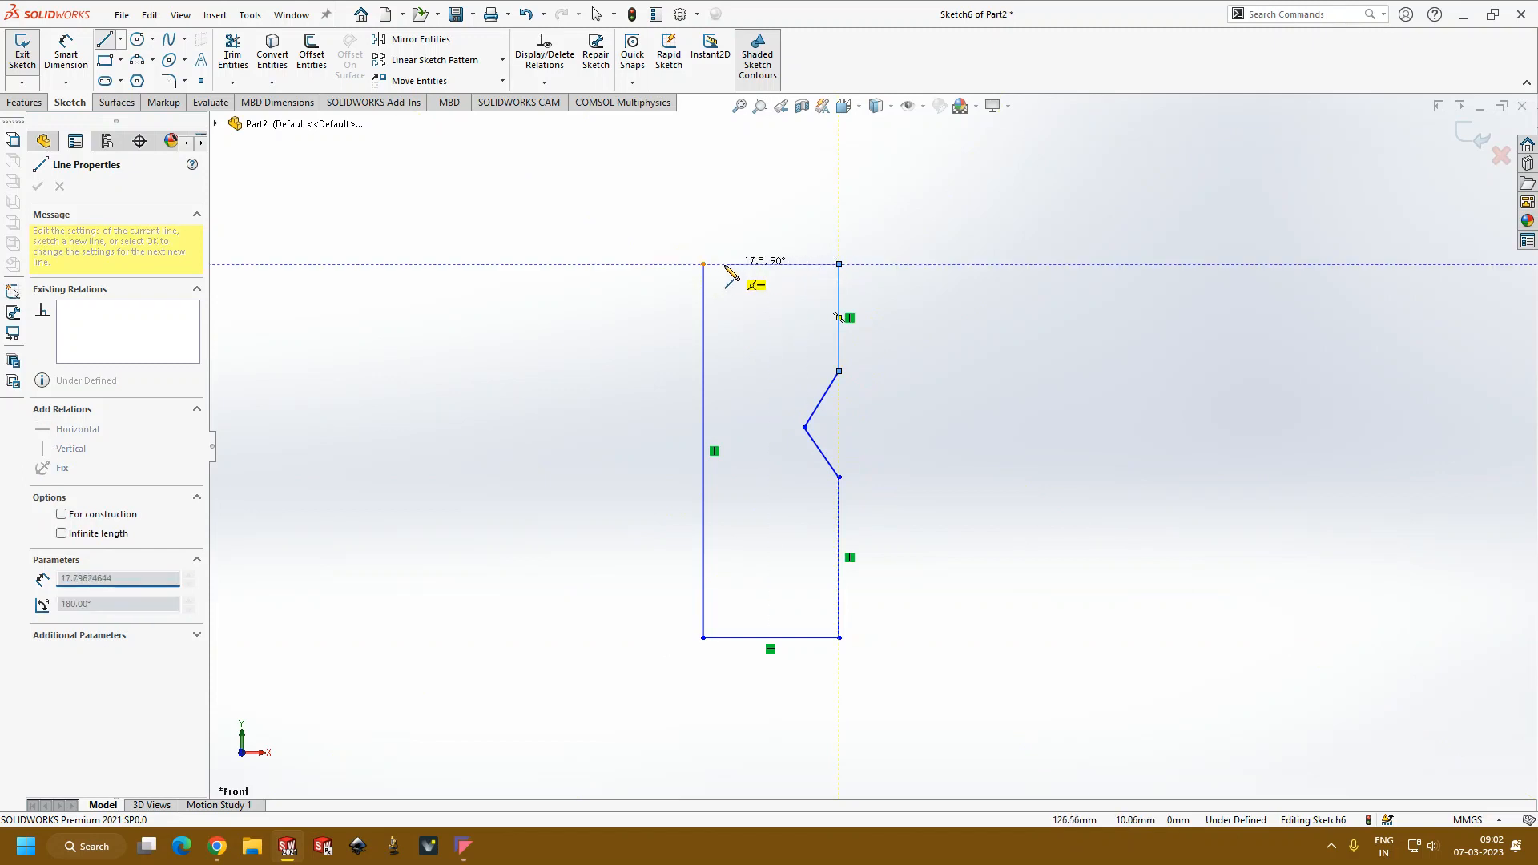
{"action": "left_click", "coordinate": [704, 263]}
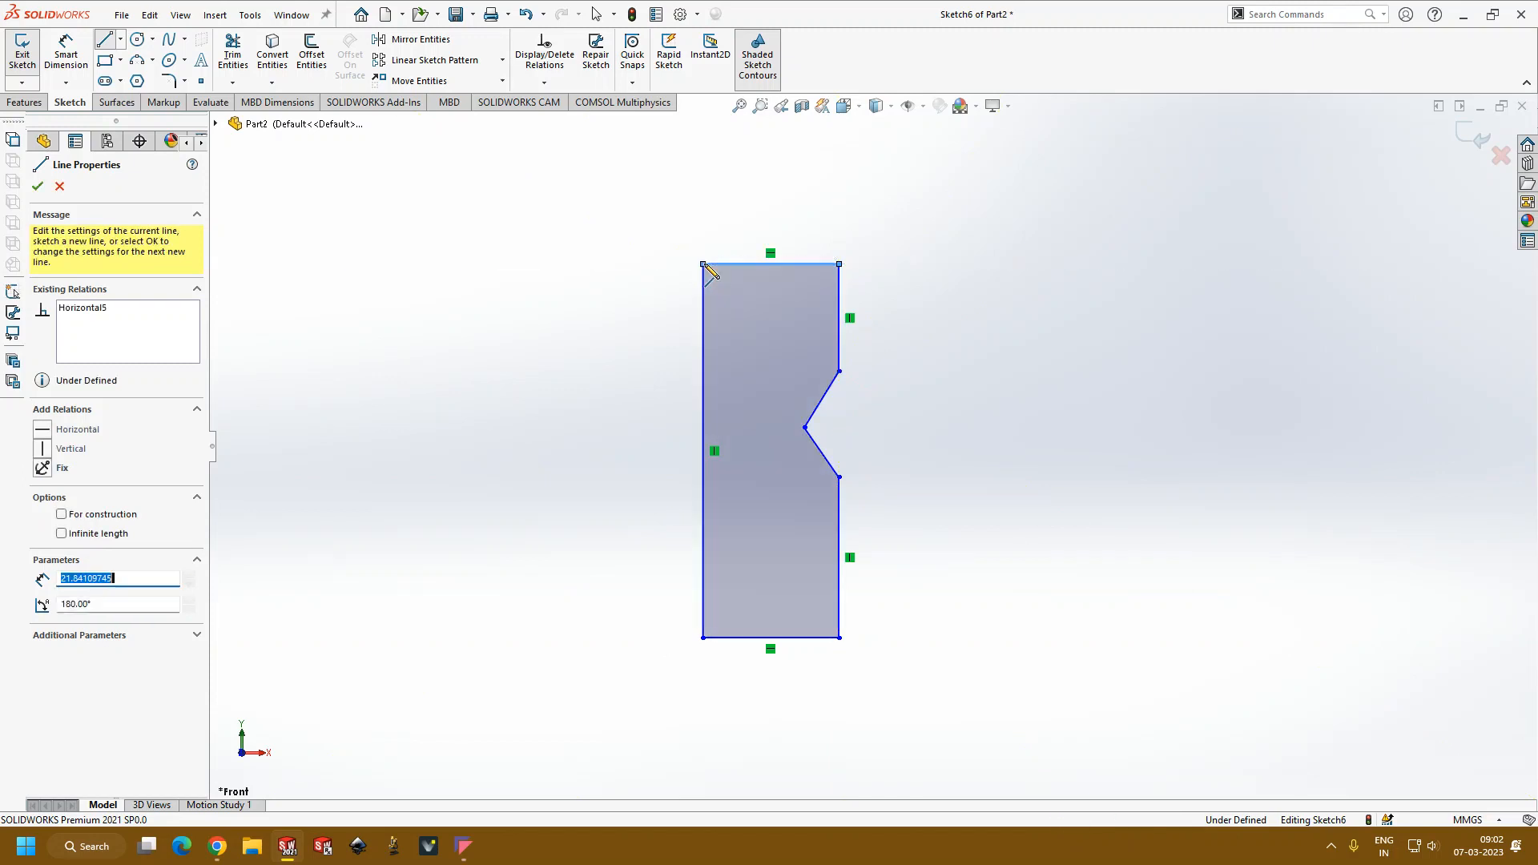
{"action": "key", "text": "Escape"}
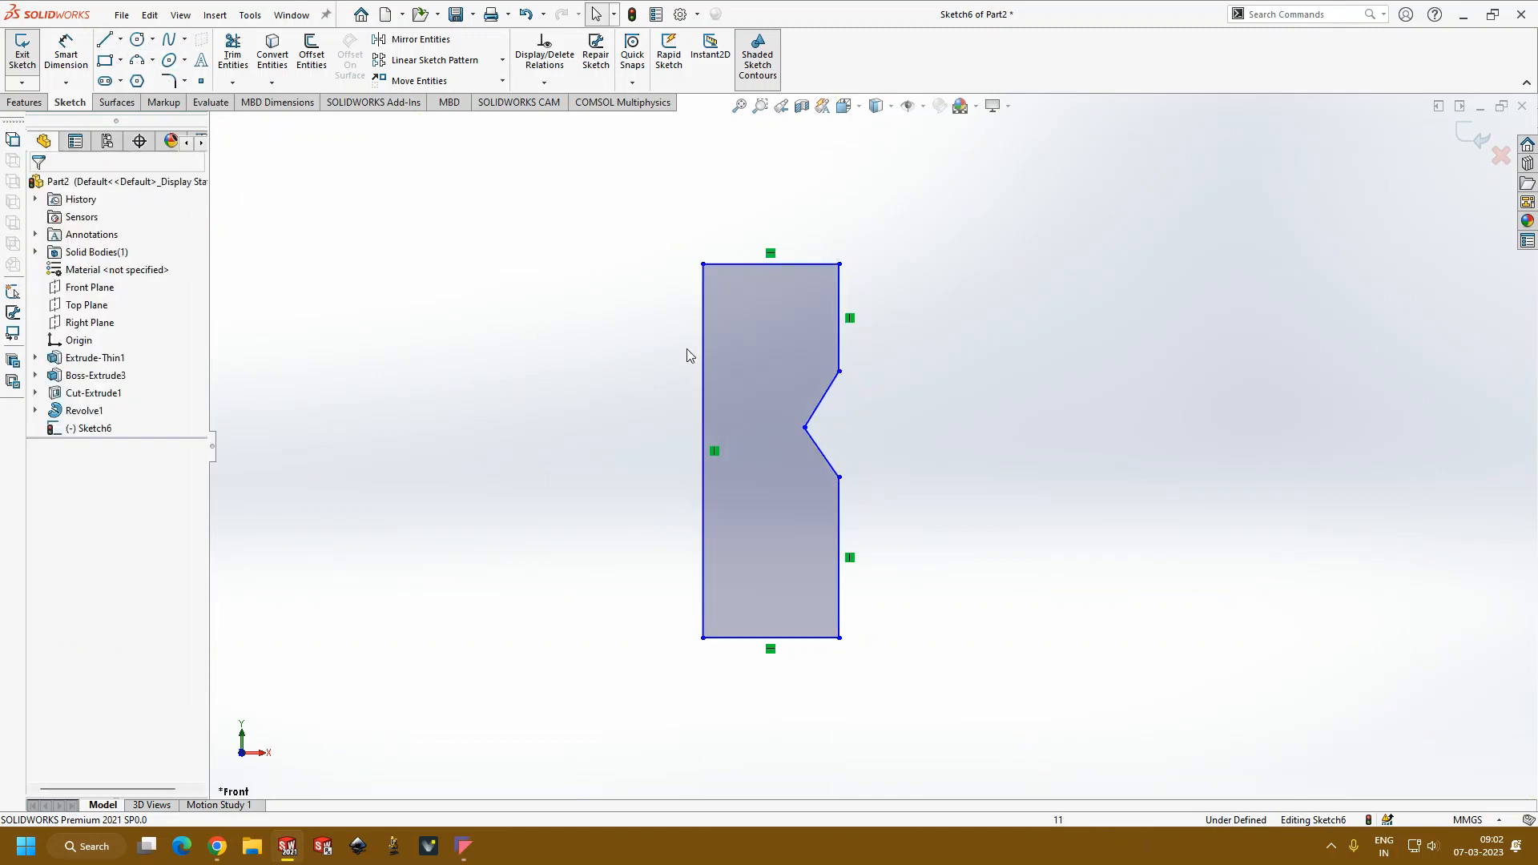
Step: Convert the profile's original vertical line to construction geometry
{"action": "left_click", "coordinate": [703, 357]}
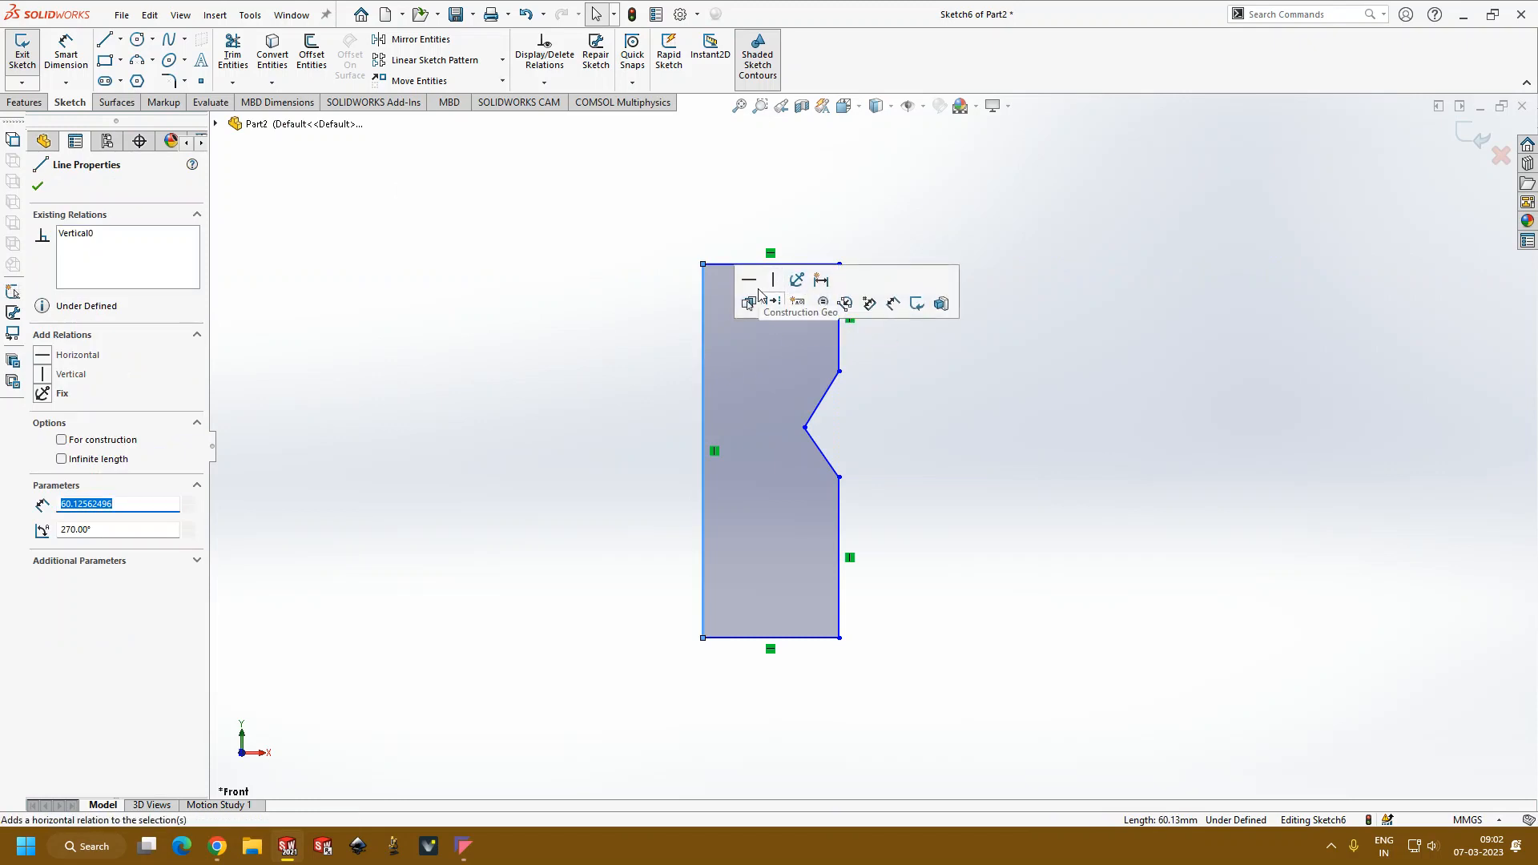
{"action": "left_click", "coordinate": [61, 441]}
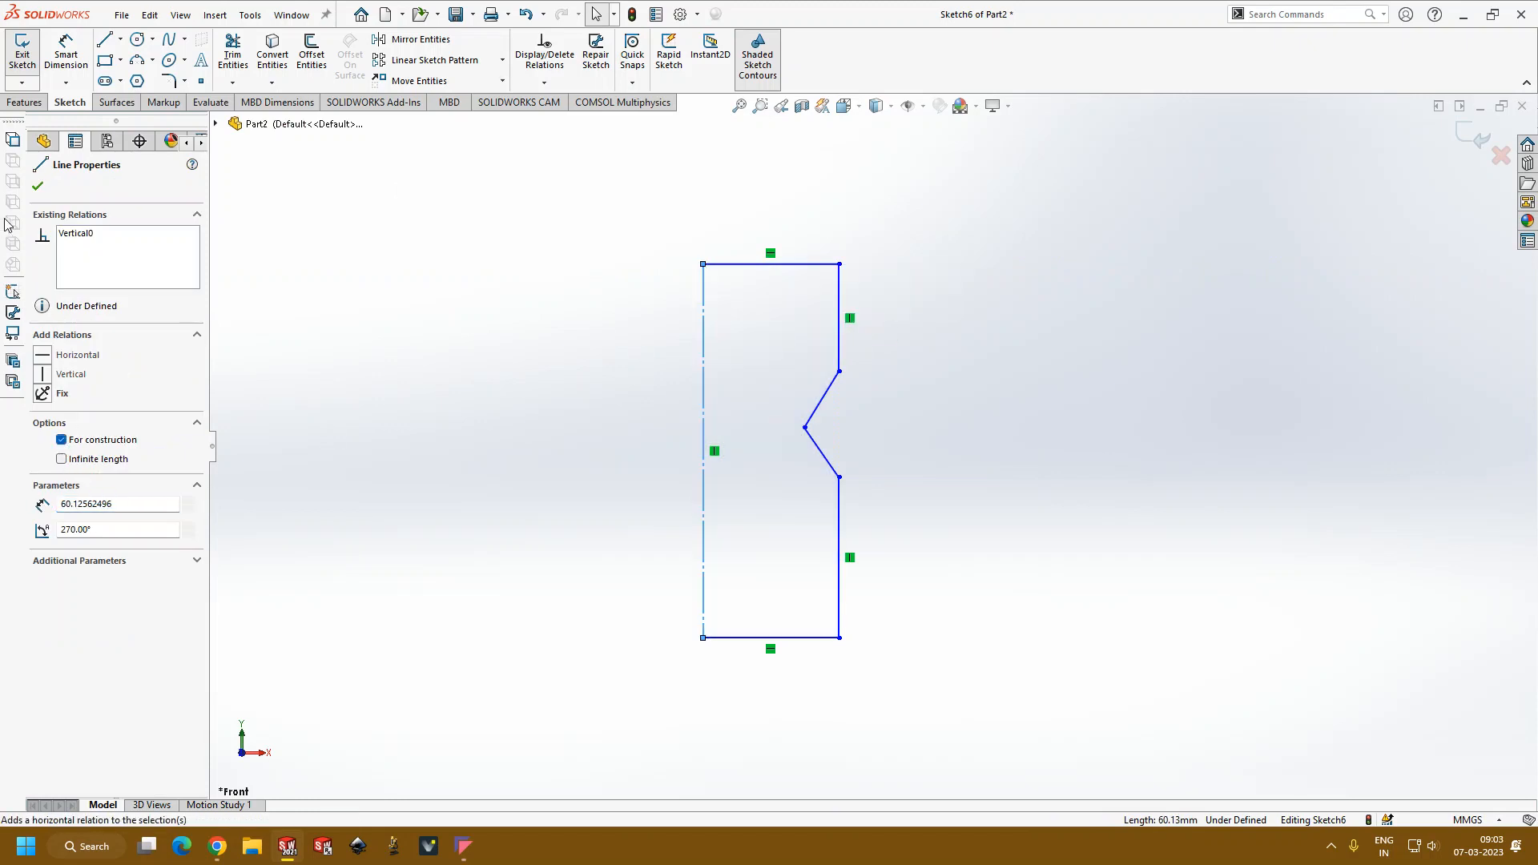
{"action": "left_click", "coordinate": [36, 188]}
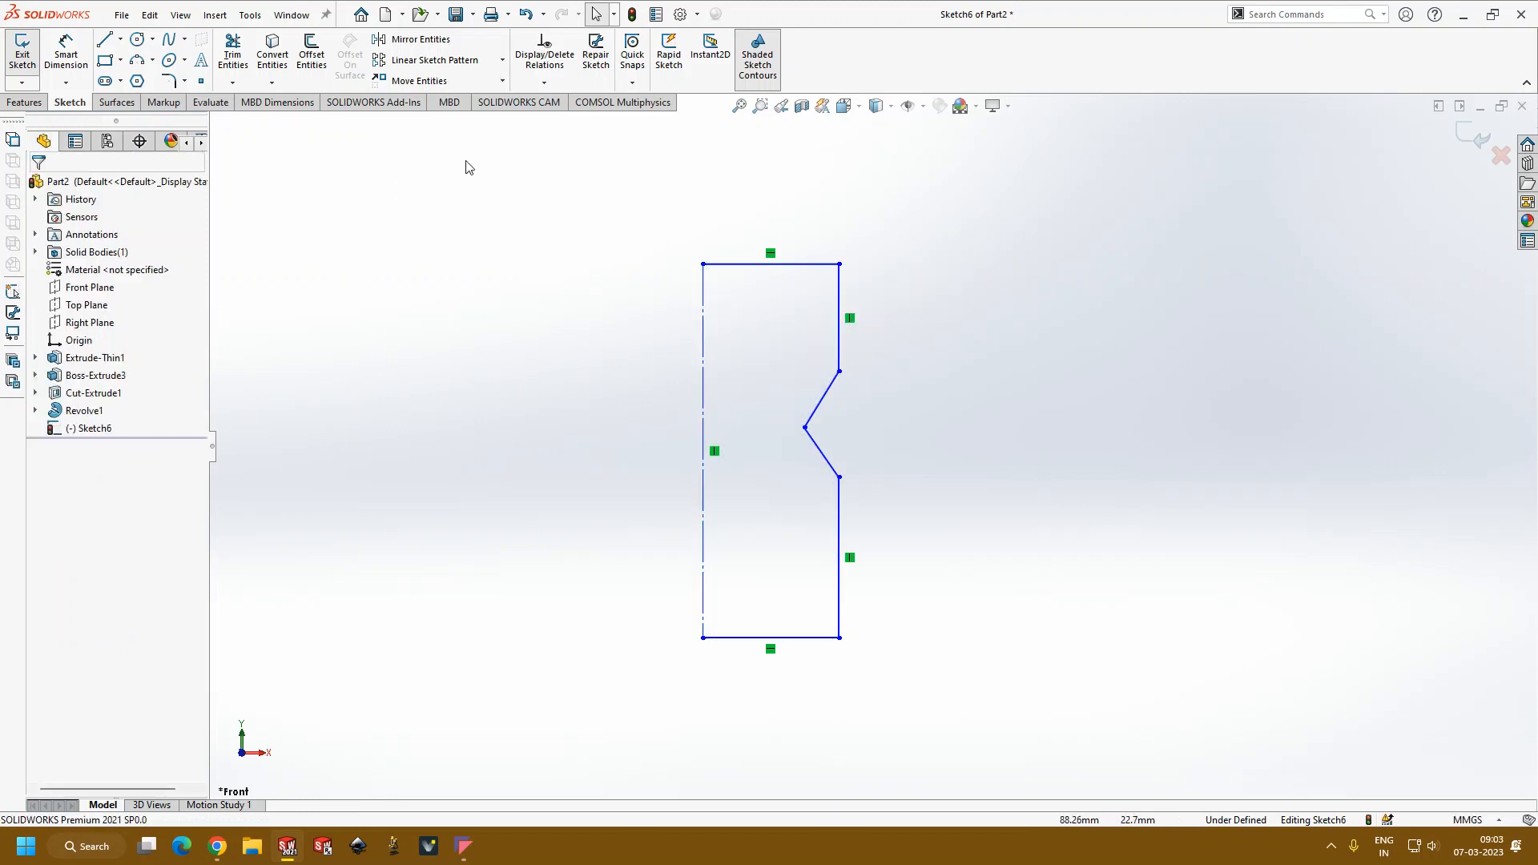
Step: Fillet the three corners of the V-shaped notch with a 10 mm radius
{"action": "left_click", "coordinate": [169, 80]}
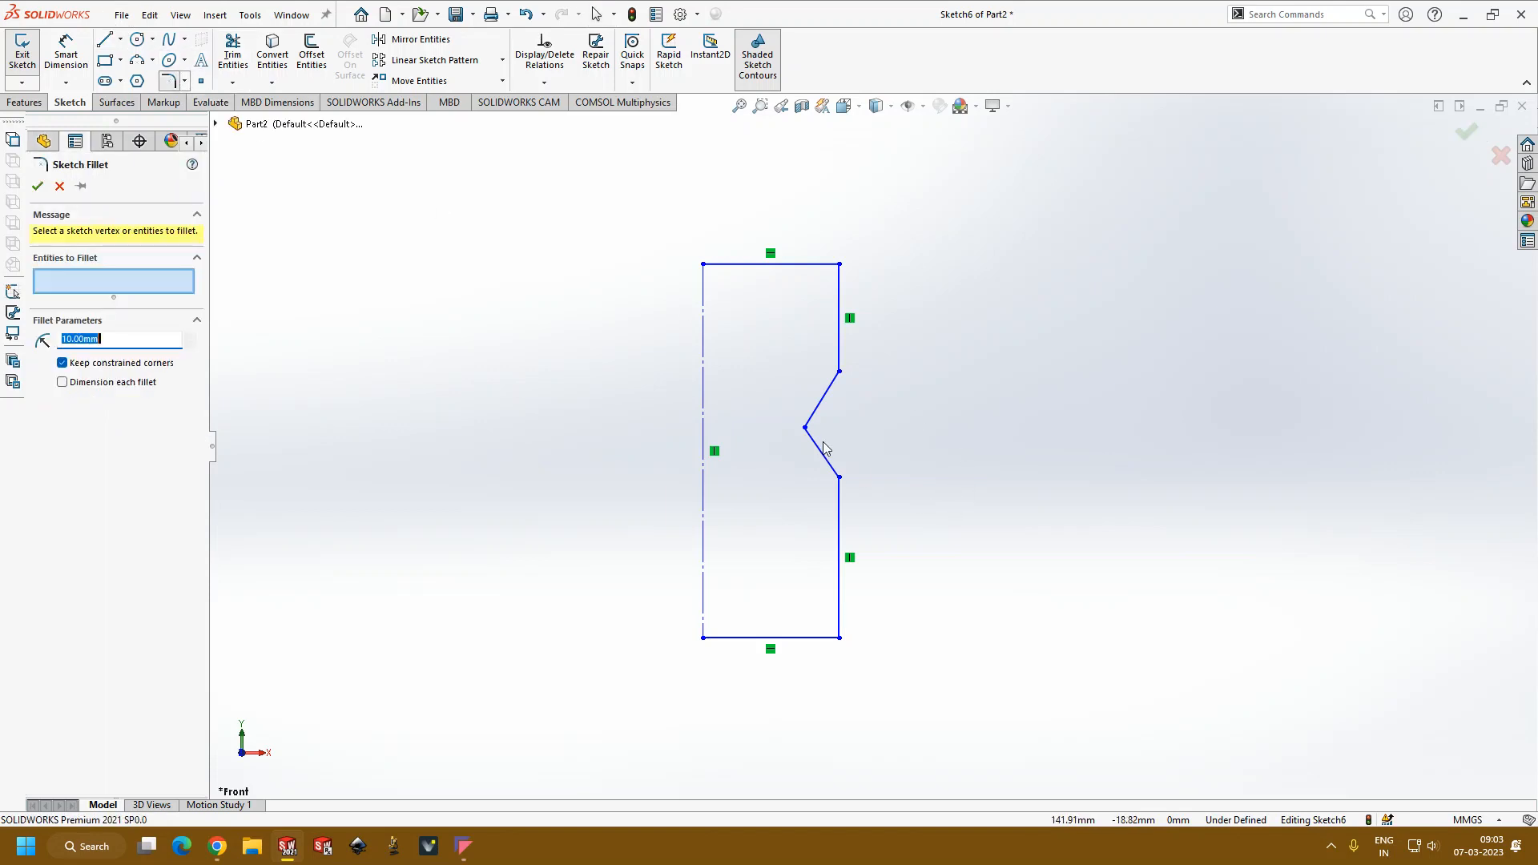
{"action": "left_click", "coordinate": [805, 429]}
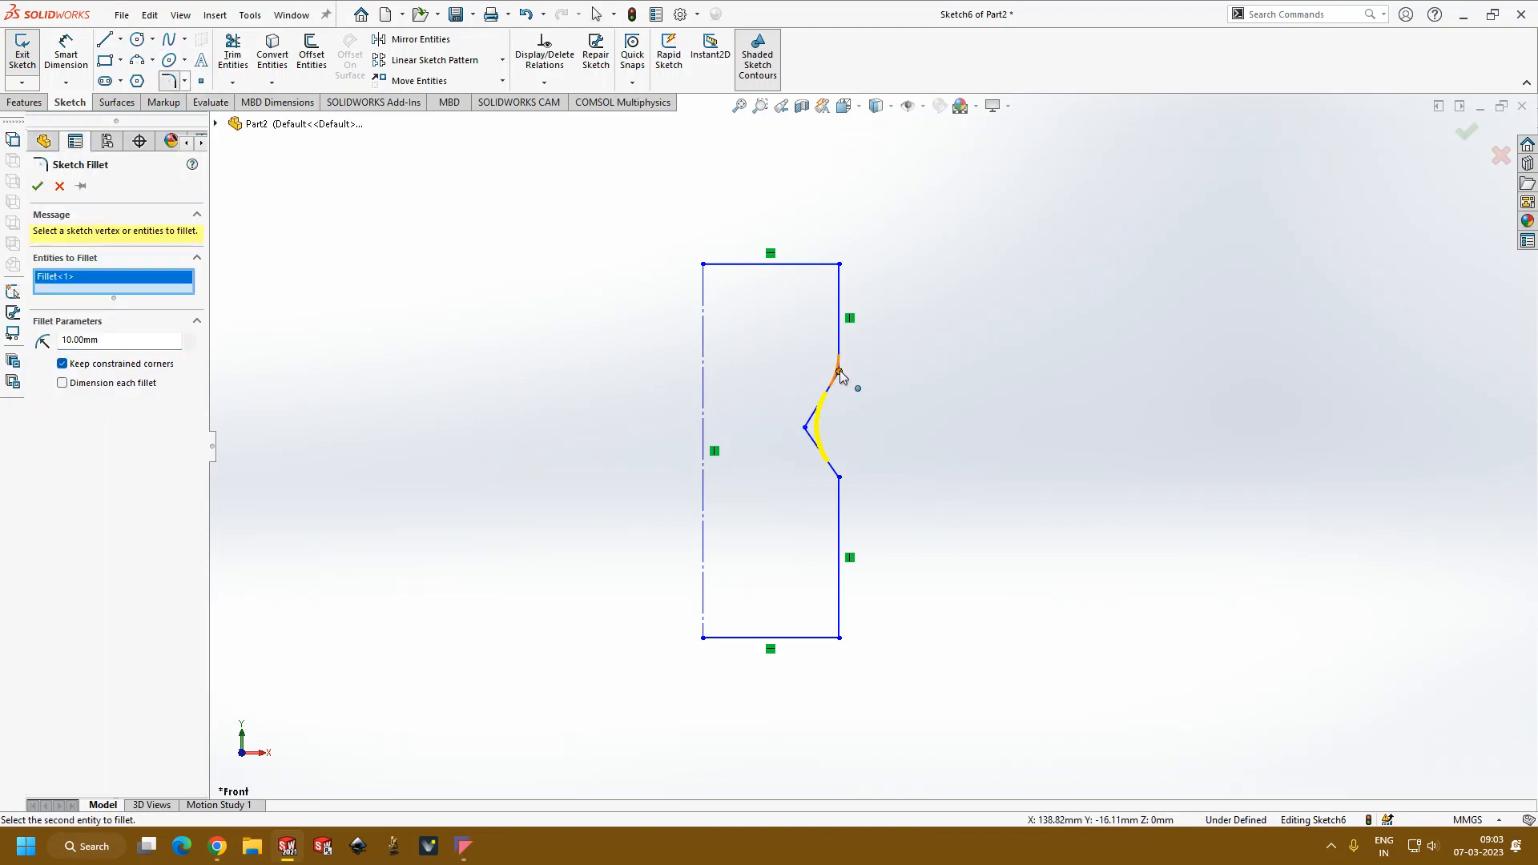
{"action": "left_click", "coordinate": [839, 371]}
{"action": "left_click", "coordinate": [839, 478]}
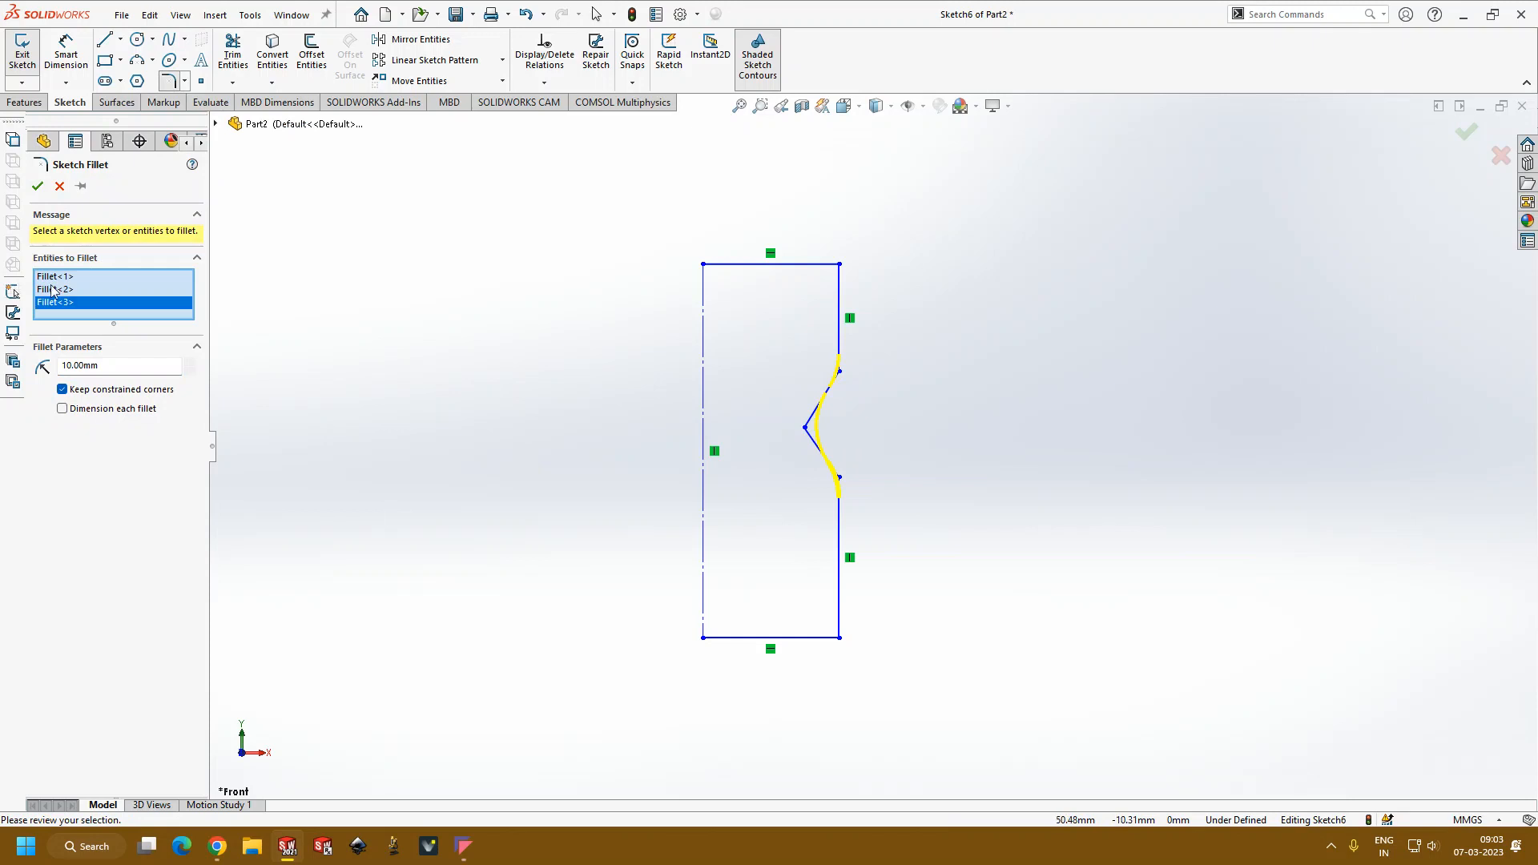
{"action": "left_click", "coordinate": [37, 187]}
{"action": "scroll", "coordinate": [689, 430], "scroll_direction": "up", "scroll_amount": 3}
{"action": "scroll", "coordinate": [773, 437], "scroll_direction": "down", "scroll_amount": 2}
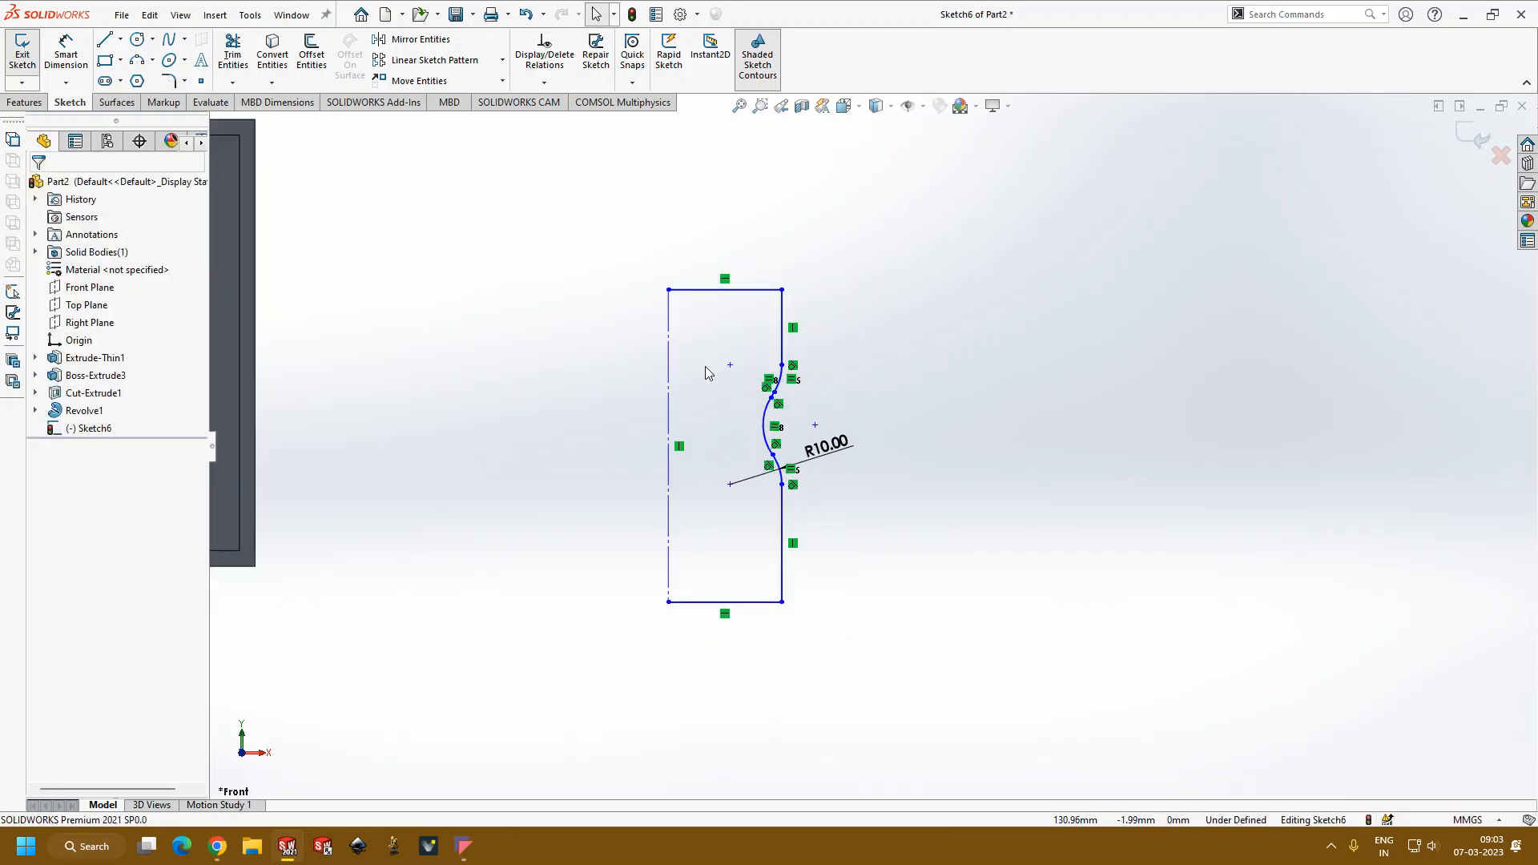
Step: Revolve the open profile 360 degrees about the construction line as a 2 mm one-direction thin feature, without automatically closing the sketch
{"action": "left_click", "coordinate": [23, 102]}
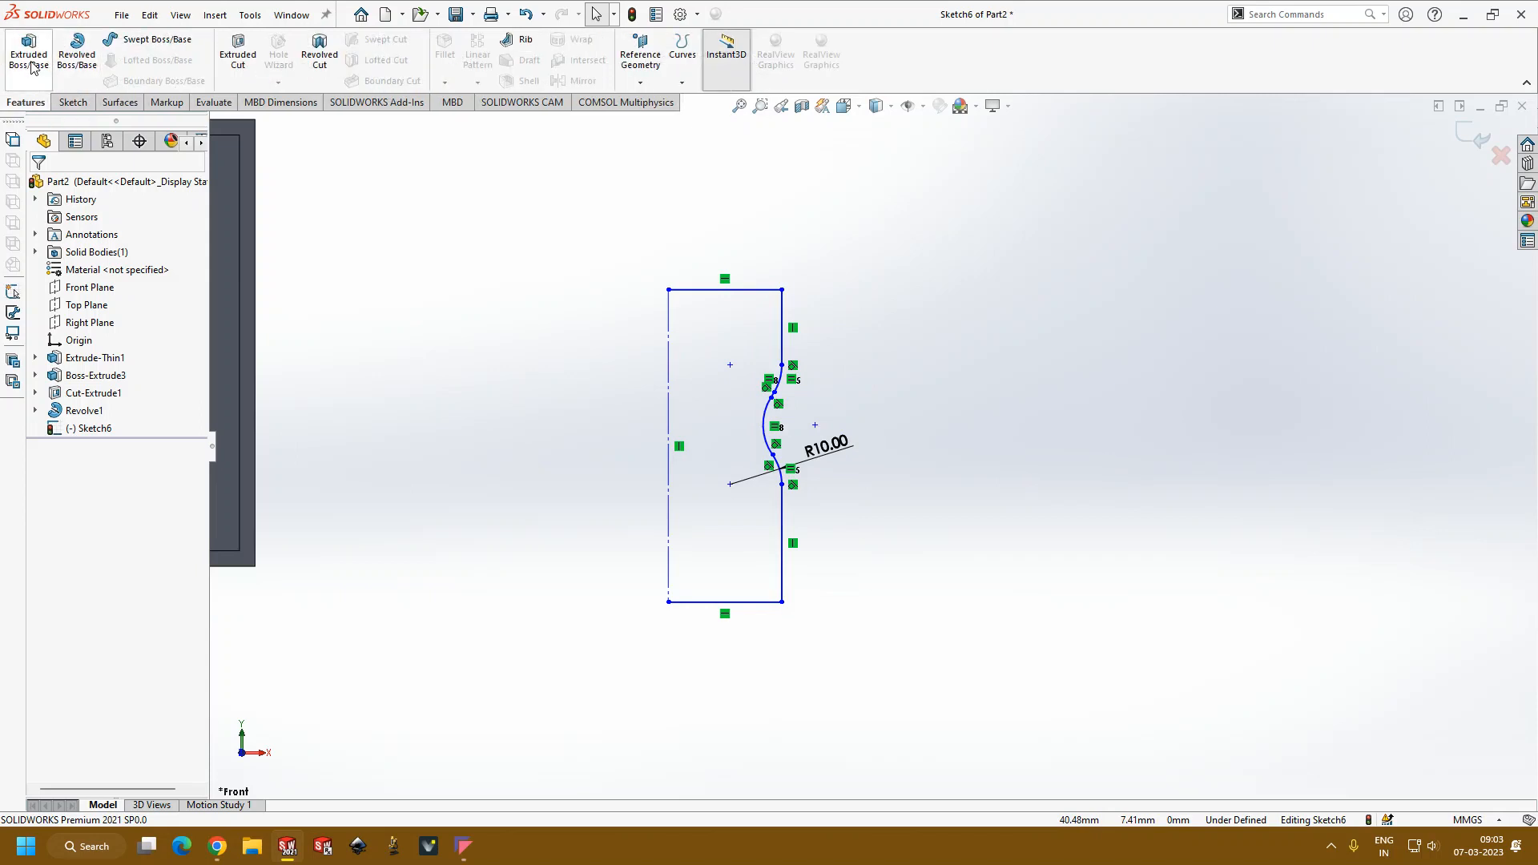
{"action": "left_click", "coordinate": [77, 53]}
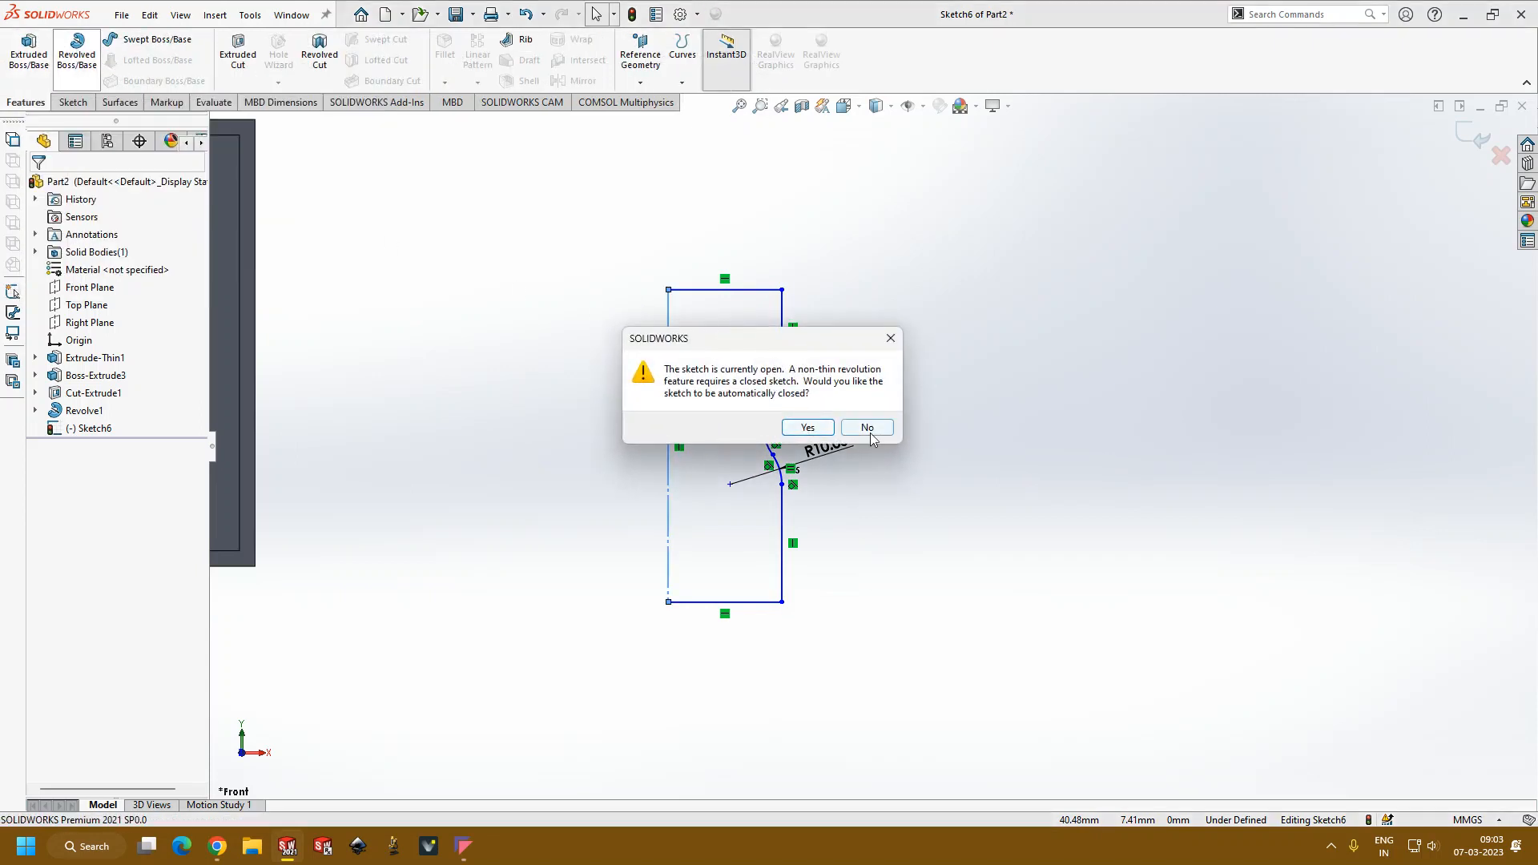
{"action": "left_click", "coordinate": [868, 428]}
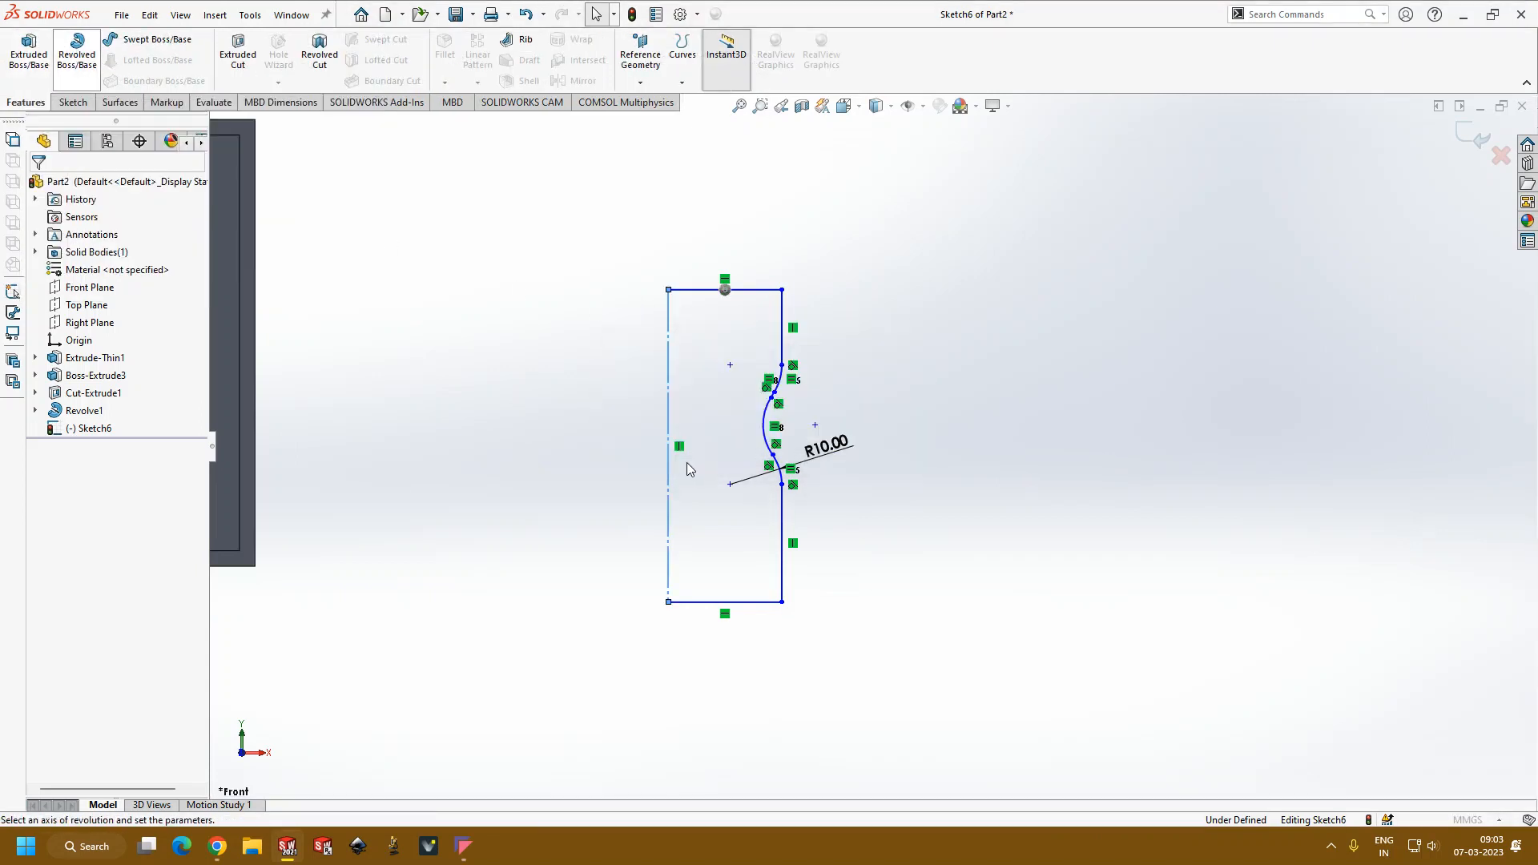
{"action": "mouse_move", "coordinate": [632, 469]}
{"action": "middle_mouse_down"}
{"action": "mouse_move", "coordinate": [600, 512]}
{"action": "mouse_move", "coordinate": [611, 403]}
{"action": "middle_mouse_up"}
{"action": "left_click", "coordinate": [38, 187]}
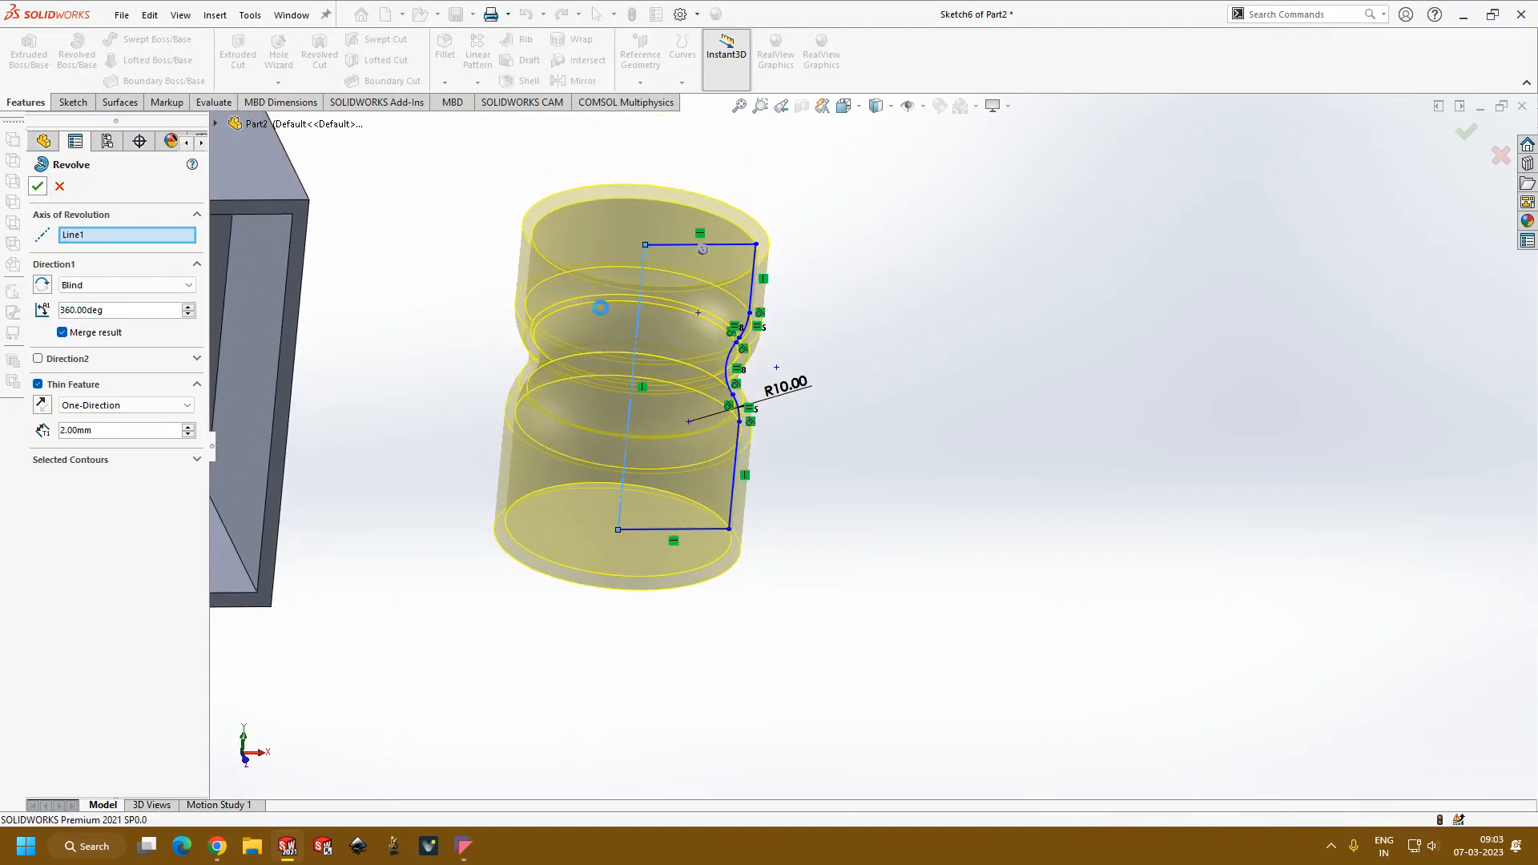
{"action": "middle_click_drag", "start_coordinate": [1046, 325], "coordinate": [817, 633]}
Step: Review the thin revolve's feature settings and accept them as they are
{"action": "left_click", "coordinate": [97, 428]}
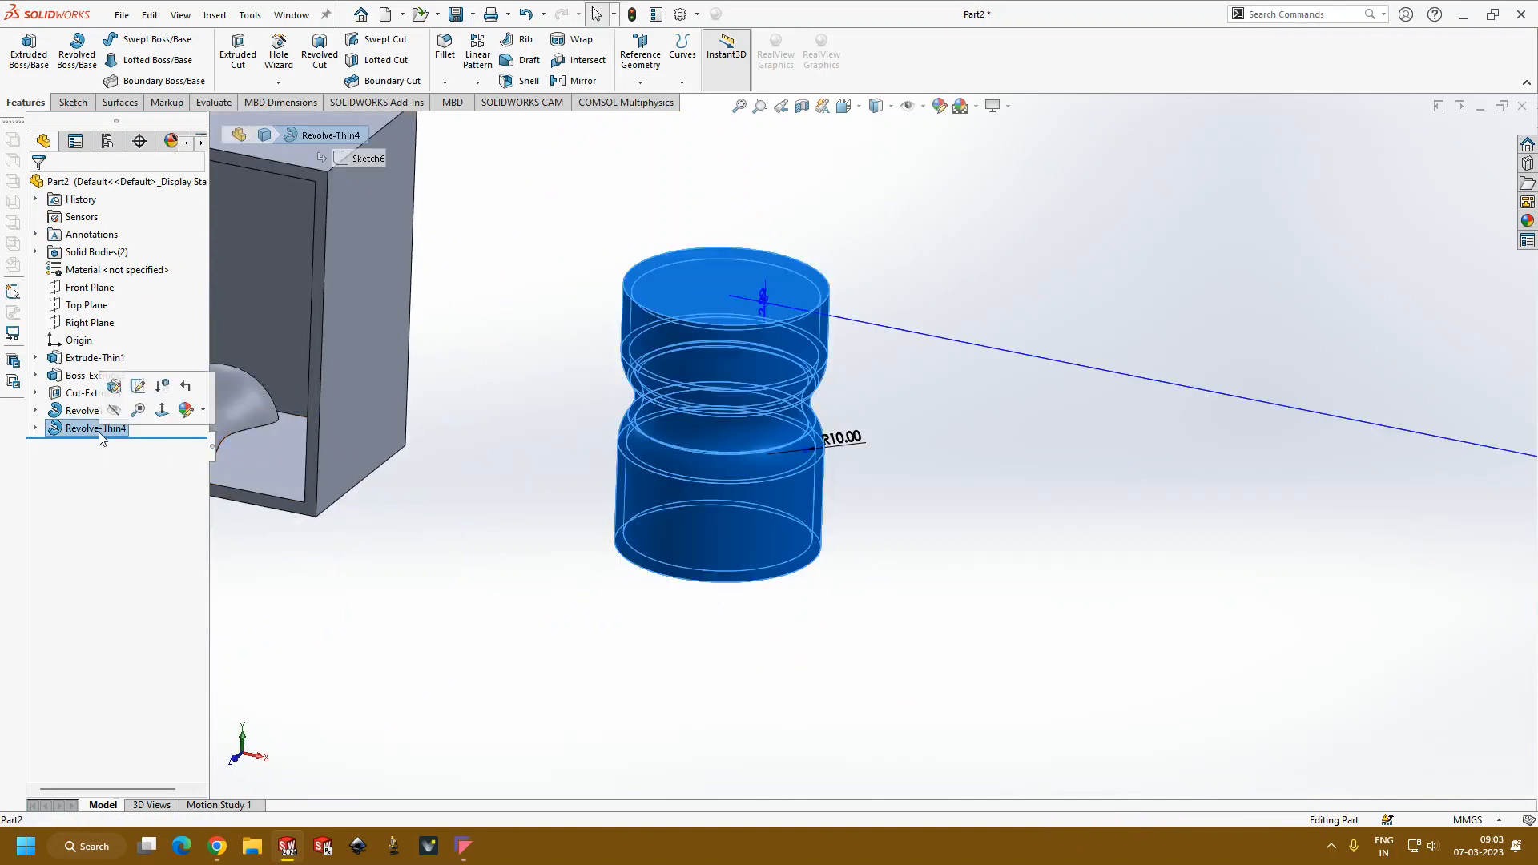
{"action": "left_click", "coordinate": [114, 388]}
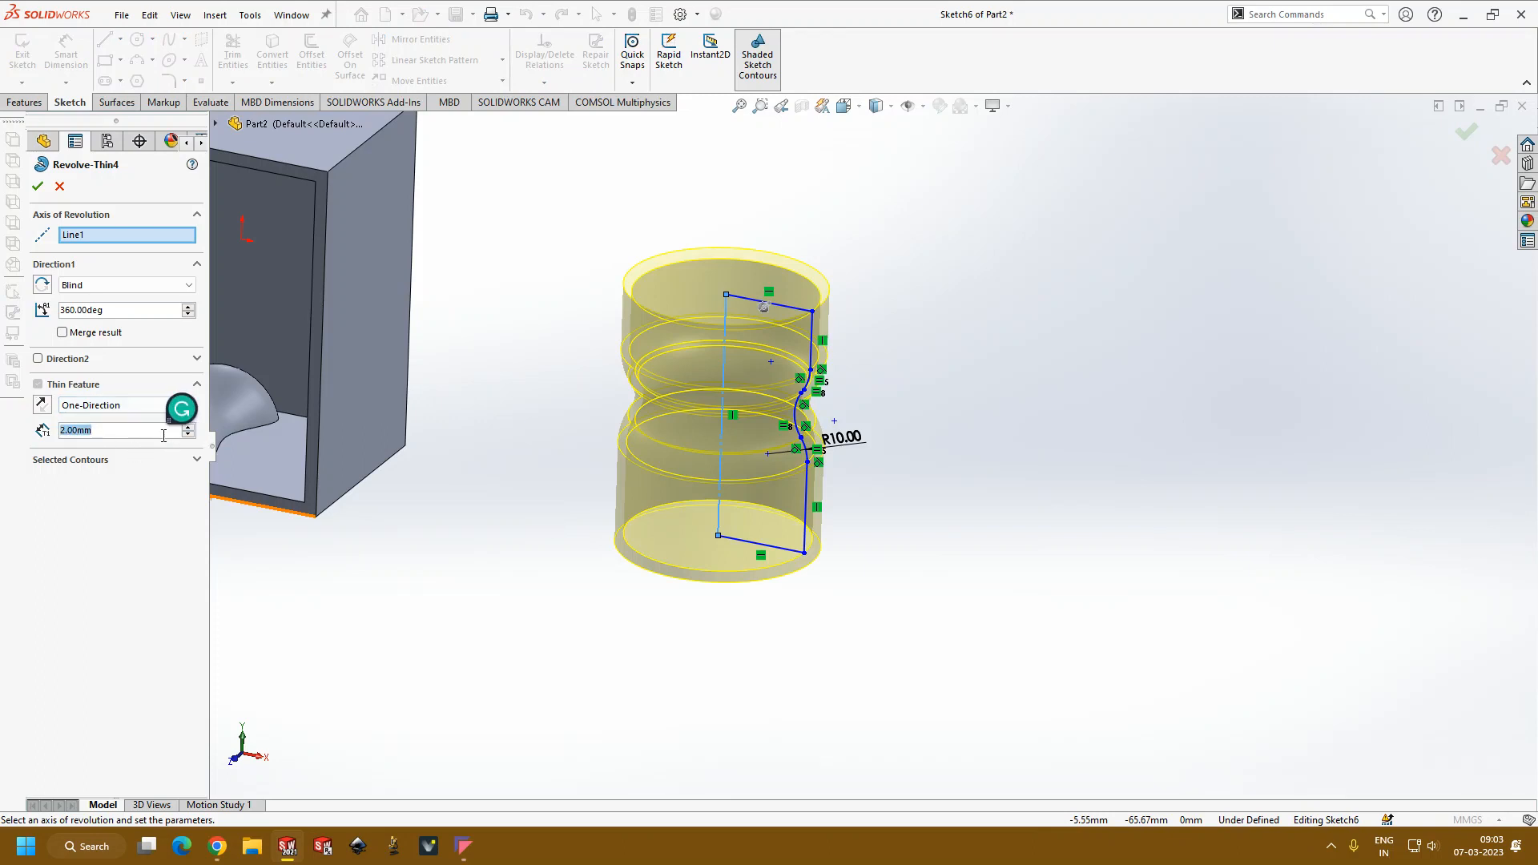
{"action": "middle_click_drag", "start_coordinate": [473, 621], "coordinate": [473, 705]}
{"action": "left_click", "coordinate": [39, 188]}
Step: Sketch a concentric circle with a radius of about 10.8 mm on the revolved body's top face
{"action": "middle_click_drag", "start_coordinate": [473, 371], "coordinate": [770, 383]}
{"action": "scroll", "coordinate": [765, 413], "scroll_direction": "down", "scroll_amount": 4}
{"action": "mouse_move", "coordinate": [757, 442]}
{"action": "middle_mouse_down"}
{"action": "mouse_move", "coordinate": [777, 393]}
{"action": "mouse_move", "coordinate": [744, 392]}
{"action": "mouse_move", "coordinate": [836, 578]}
{"action": "mouse_move", "coordinate": [791, 649]}
{"action": "mouse_move", "coordinate": [834, 521]}
{"action": "mouse_move", "coordinate": [838, 647]}
{"action": "middle_mouse_up"}
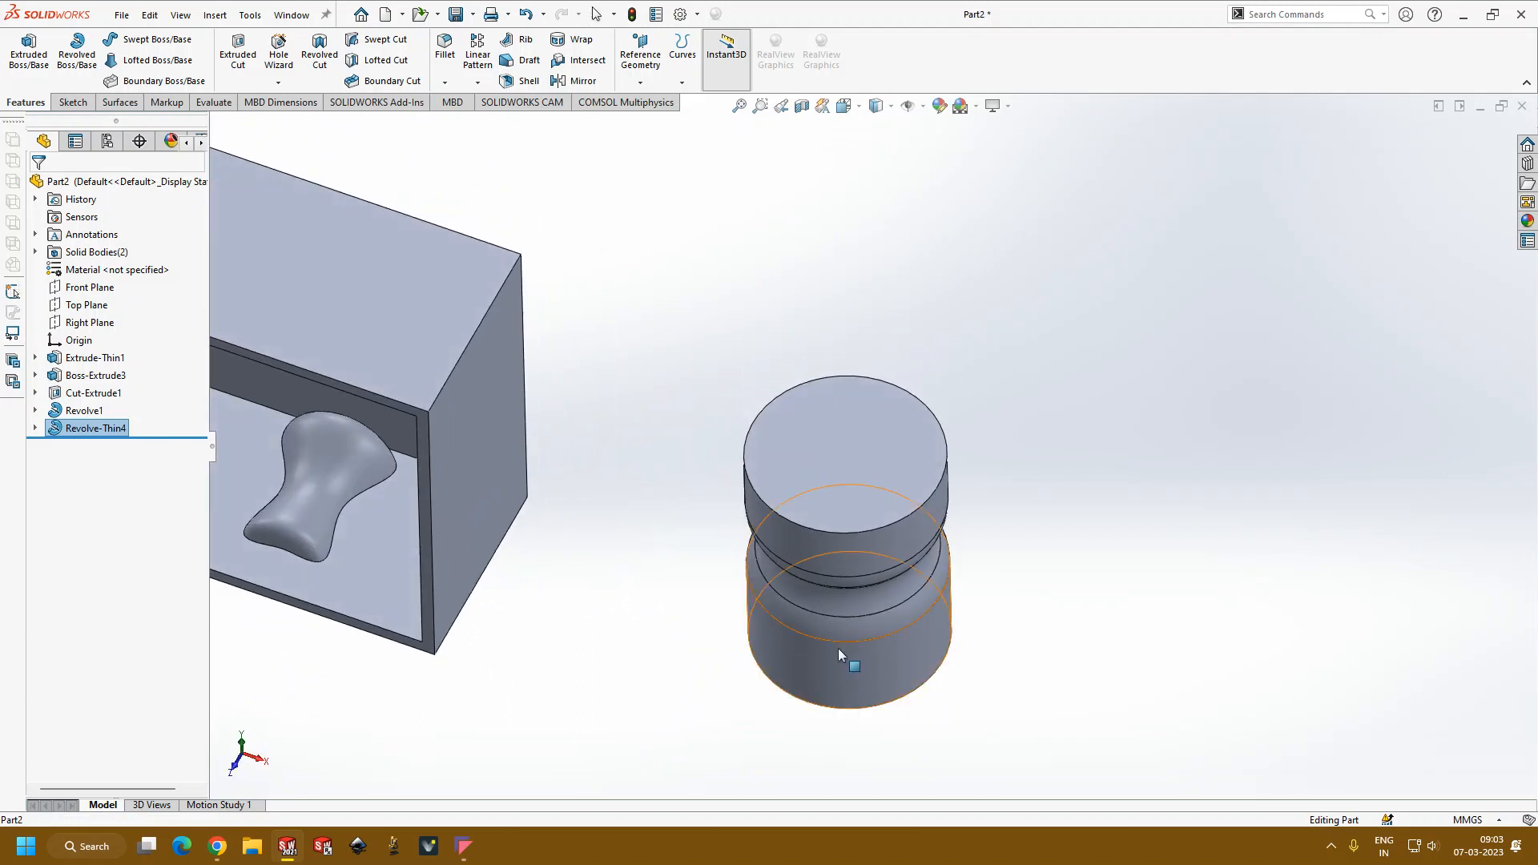
{"action": "left_click", "coordinate": [842, 479]}
{"action": "left_click", "coordinate": [914, 435]}
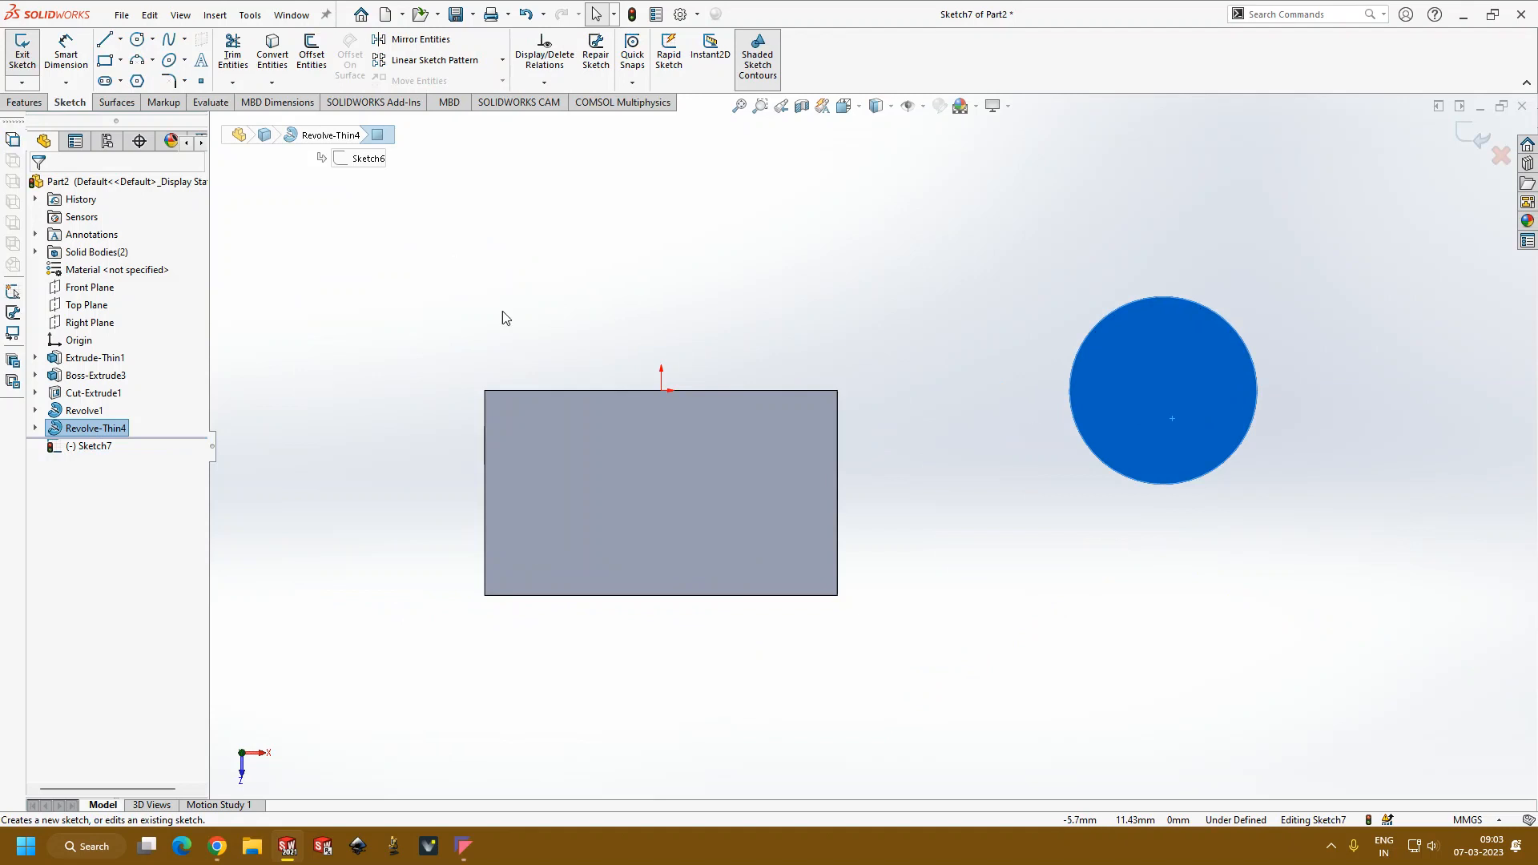
{"action": "left_click", "coordinate": [139, 40]}
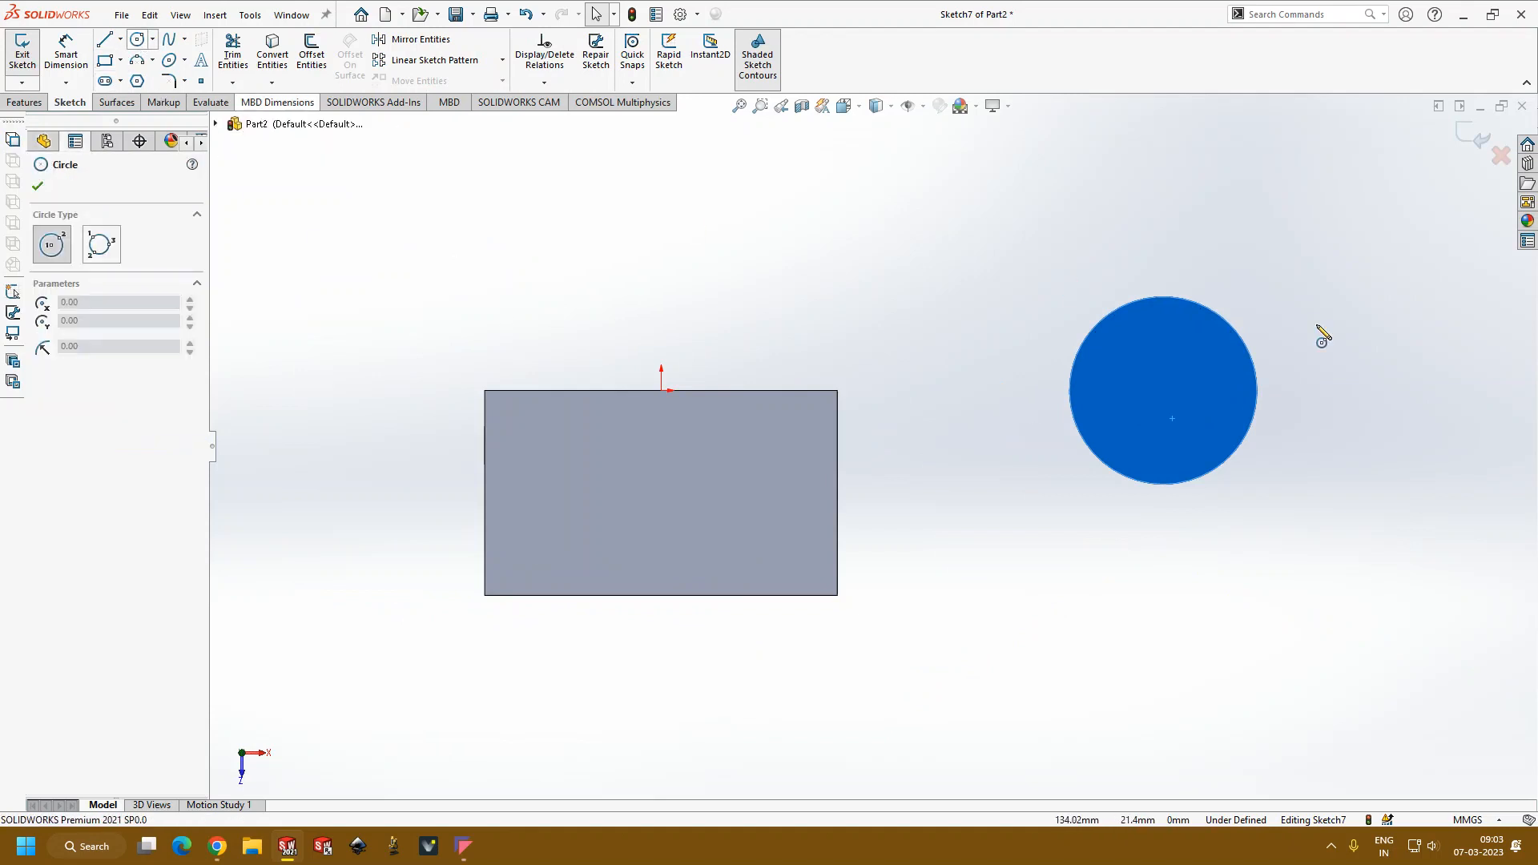
{"action": "left_click", "coordinate": [1164, 392]}
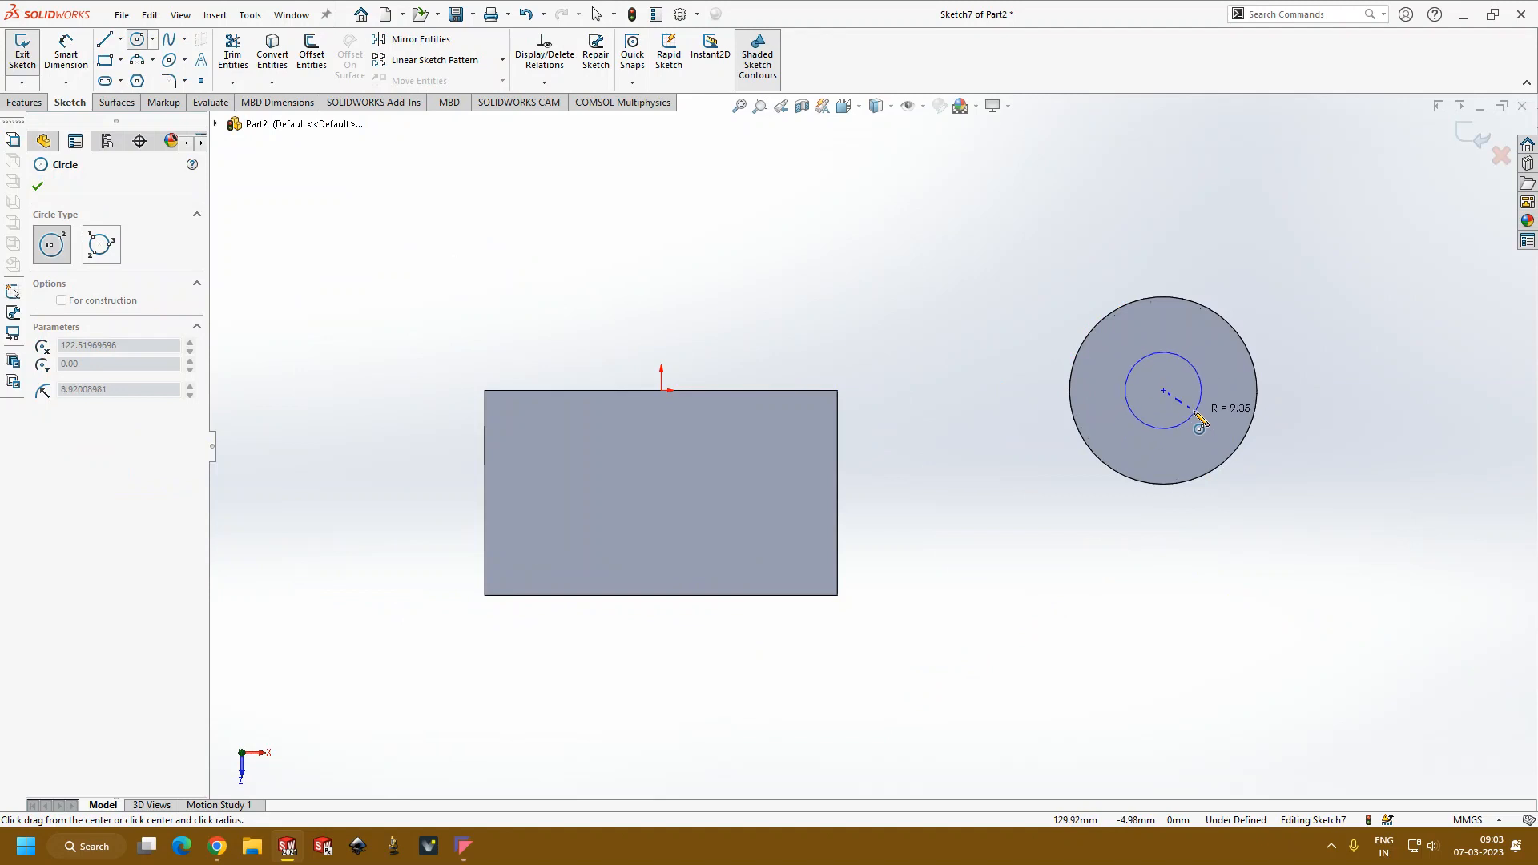
{"action": "left_click", "coordinate": [1195, 422]}
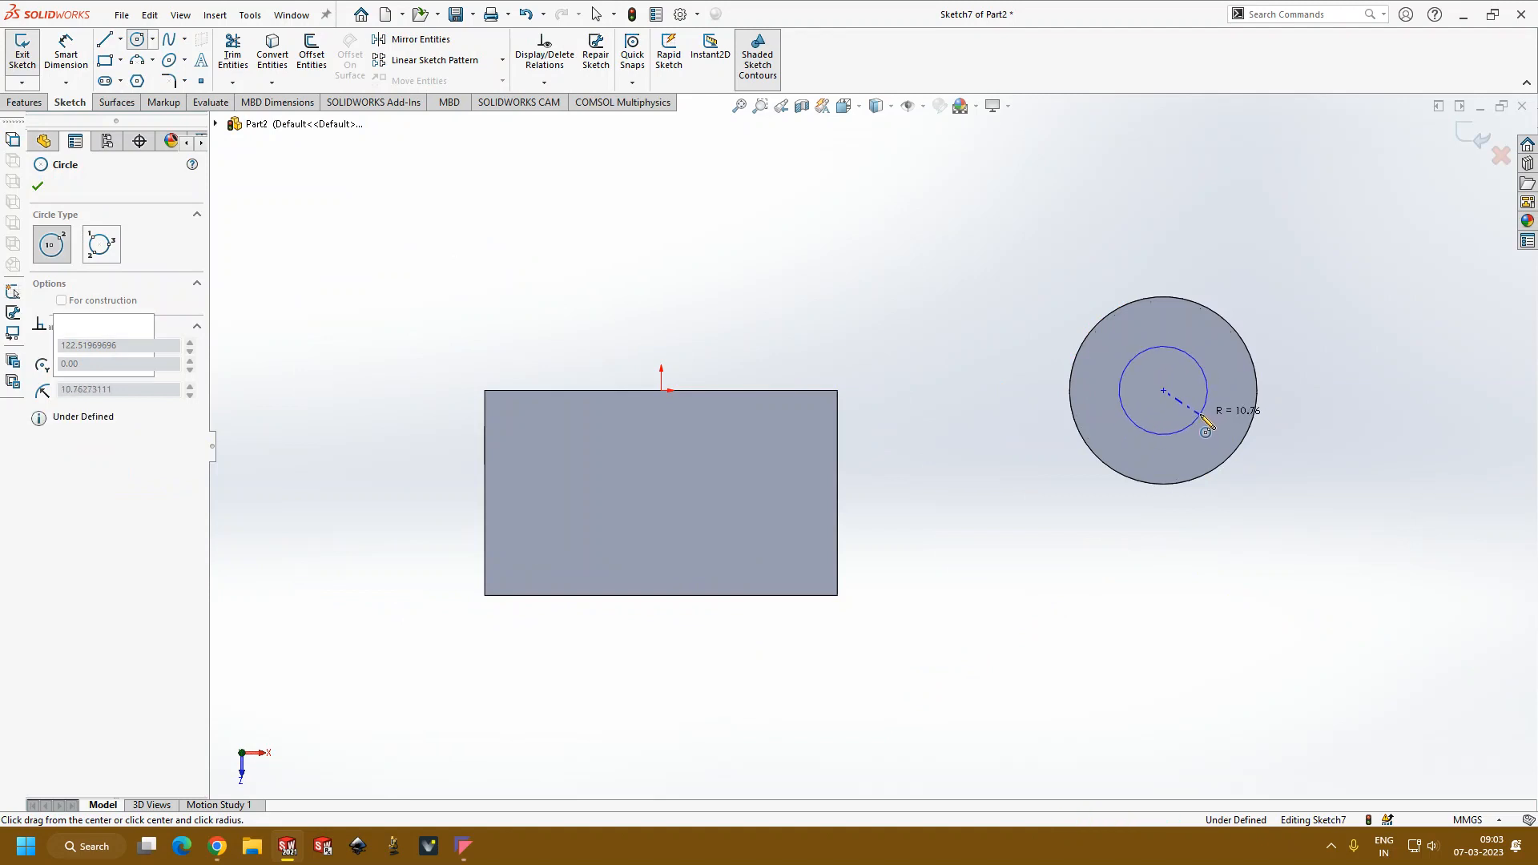
Step: Cut-extrude the circle 58 mm blind down into the revolved body
{"action": "left_click", "coordinate": [23, 102]}
{"action": "left_click", "coordinate": [233, 54]}
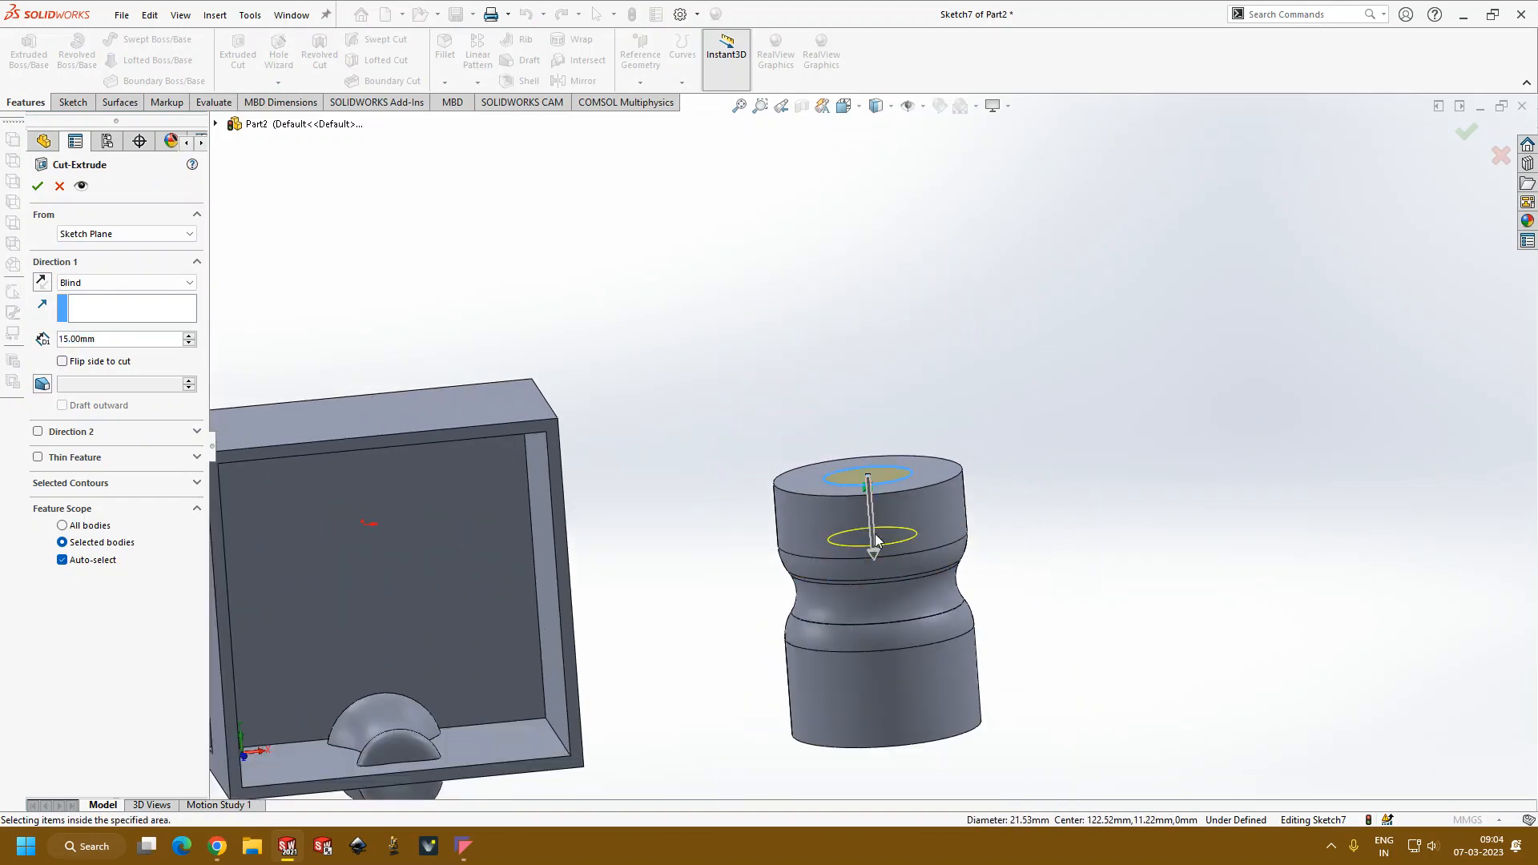
{"action": "left_click_drag", "start_coordinate": [877, 555], "coordinate": [894, 713]}
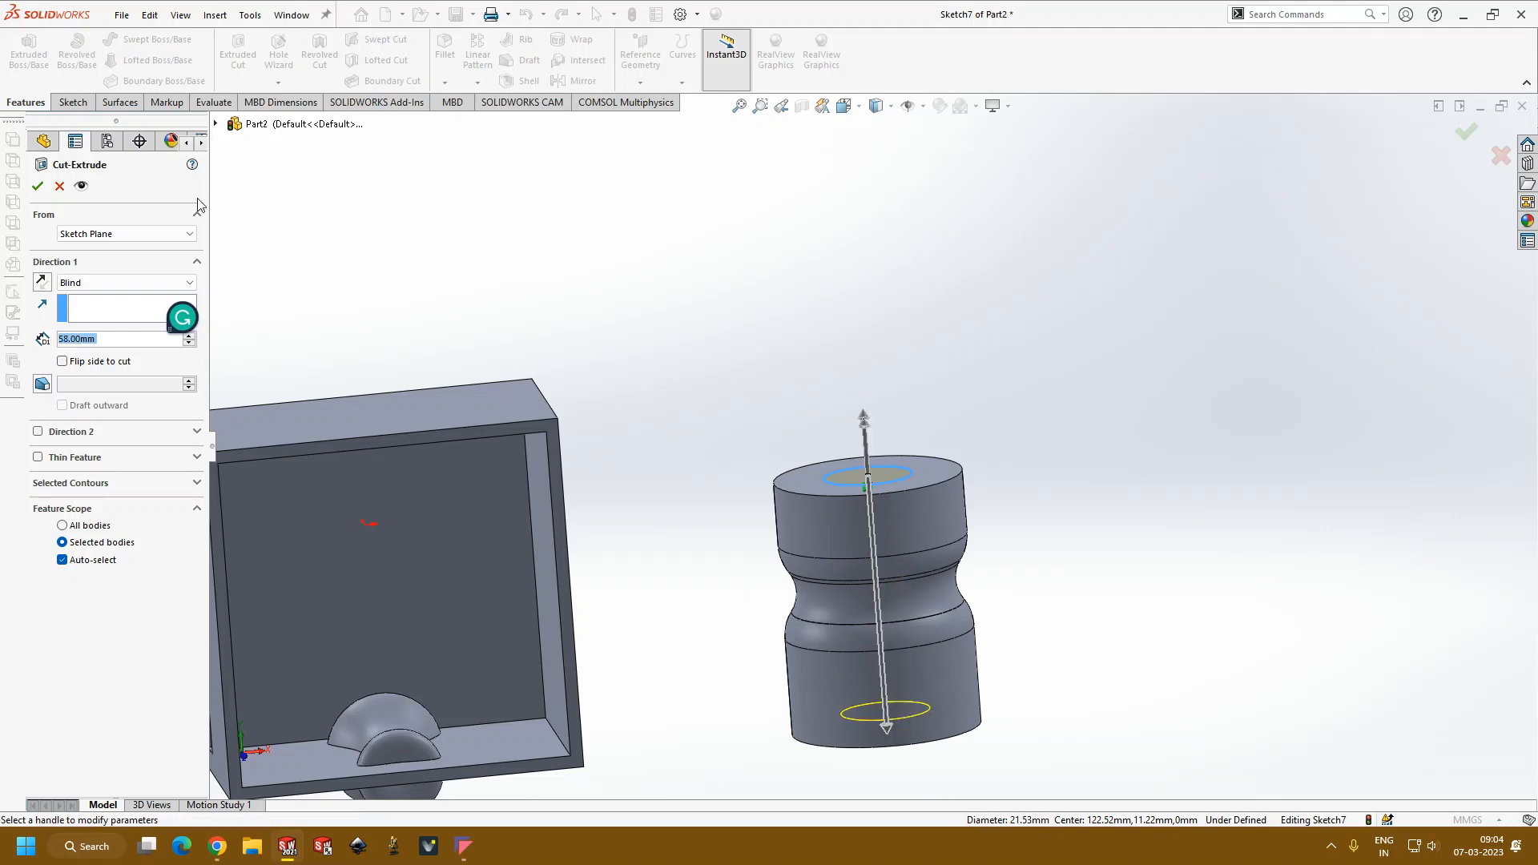
{"action": "left_click", "coordinate": [38, 185]}
Step: Examine the opening and hollow interior of the revolved body from several angles
{"action": "middle_click_drag", "start_coordinate": [965, 368], "coordinate": [898, 610]}
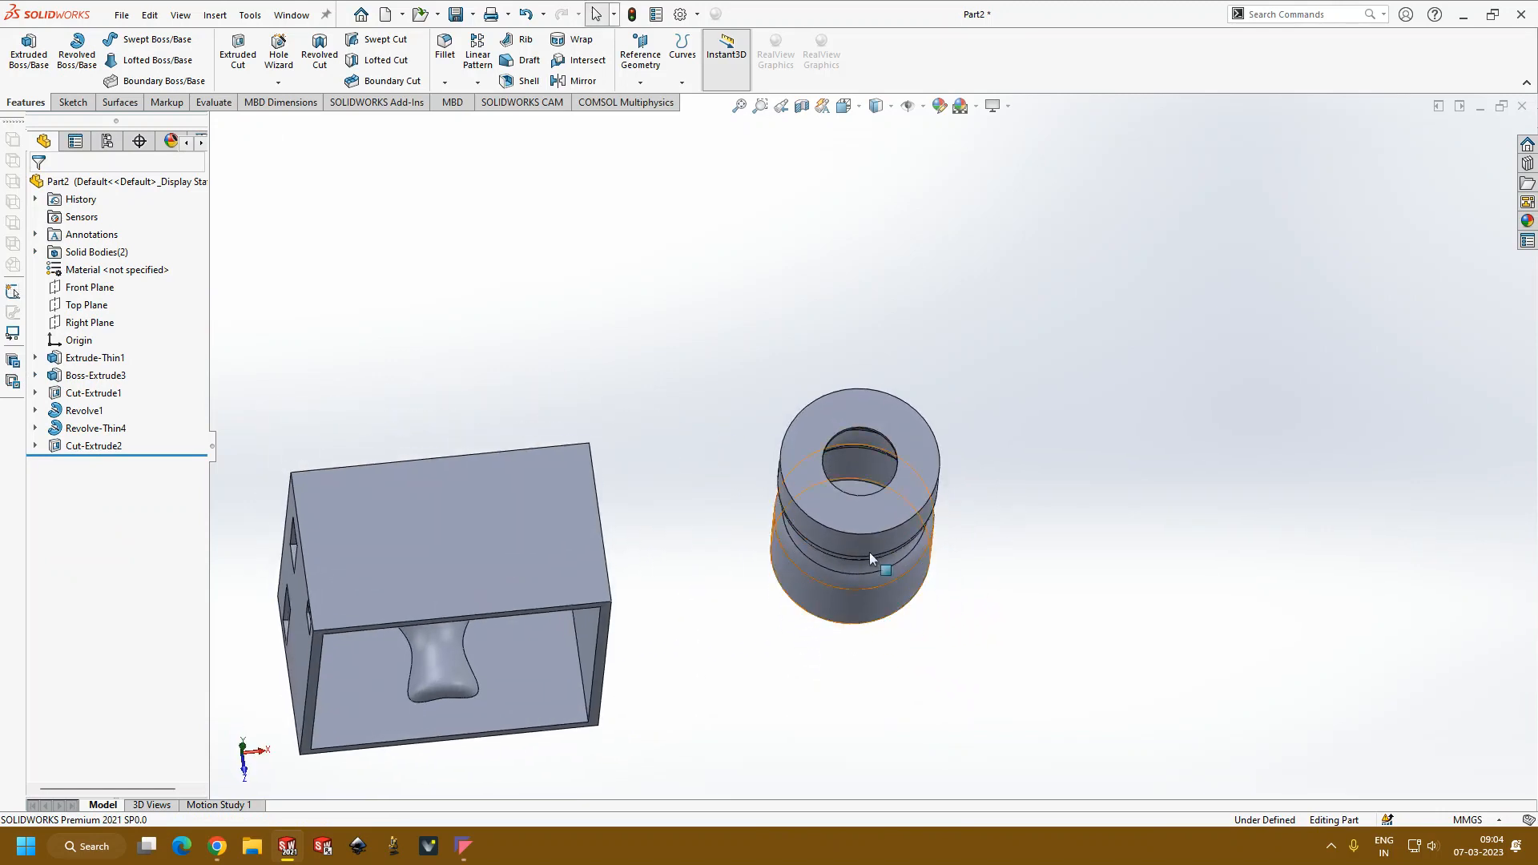
{"action": "scroll", "coordinate": [969, 603], "scroll_direction": "down", "scroll_amount": 3}
{"action": "scroll", "coordinate": [969, 603], "scroll_direction": "up", "scroll_amount": 3}
{"action": "mouse_move", "coordinate": [1010, 630]}
{"action": "middle_mouse_down"}
{"action": "mouse_move", "coordinate": [1063, 576]}
{"action": "mouse_move", "coordinate": [1059, 656]}
{"action": "mouse_move", "coordinate": [999, 718]}
{"action": "mouse_move", "coordinate": [1013, 649]}
{"action": "mouse_move", "coordinate": [1105, 645]}
{"action": "mouse_move", "coordinate": [1035, 627]}
{"action": "middle_mouse_up"}
{"action": "scroll", "coordinate": [1017, 621], "scroll_direction": "down", "scroll_amount": 4}
{"action": "middle_click_drag", "start_coordinate": [928, 582], "coordinate": [786, 599]}
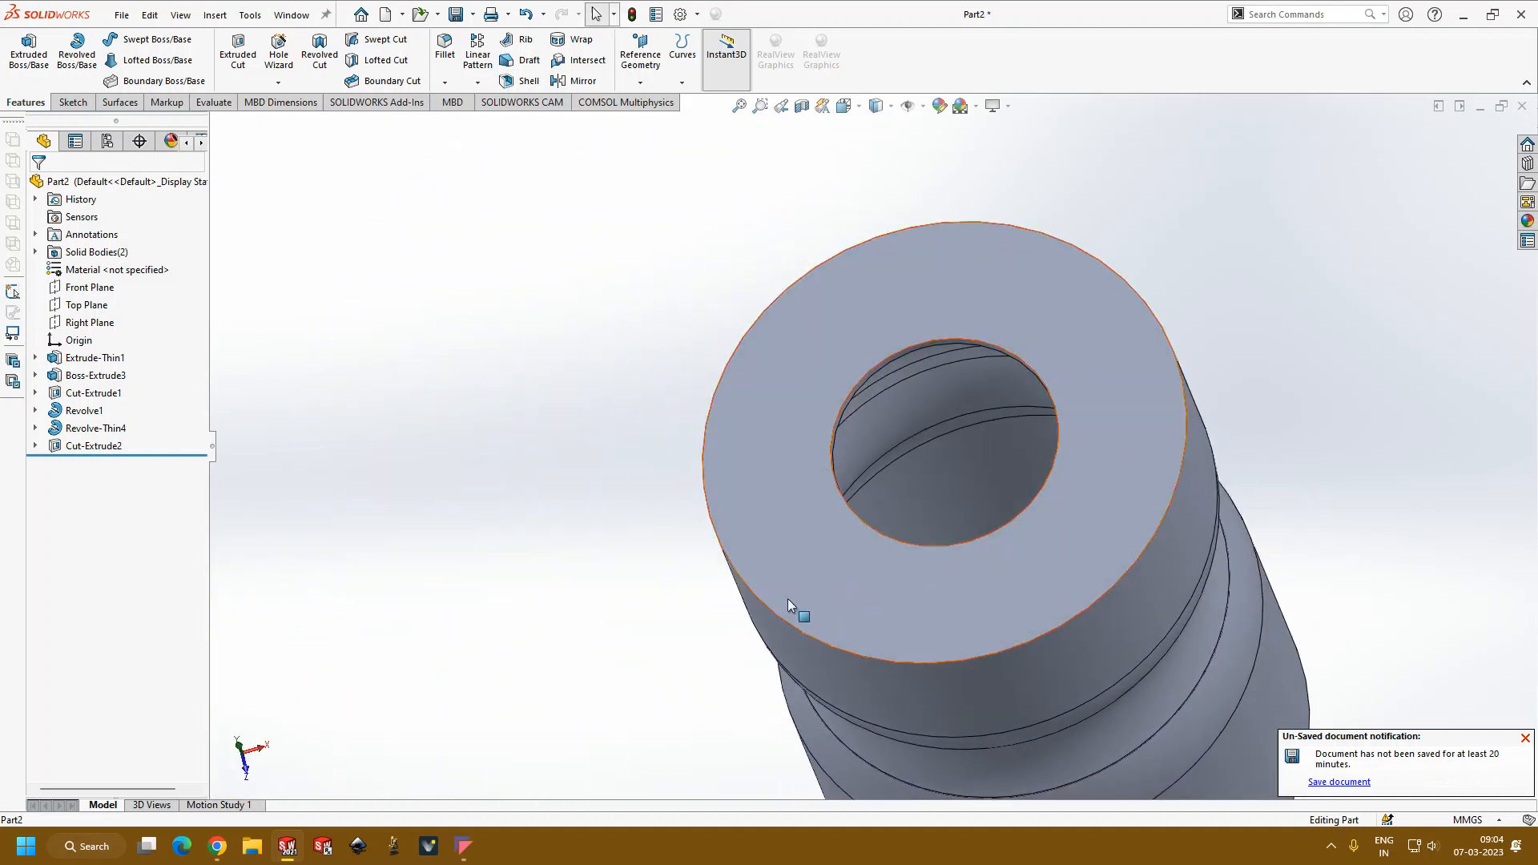
{"action": "middle_click_drag", "start_coordinate": [574, 585], "coordinate": [449, 590]}
Step: Edit the sketch of the revolved body's cut, enlarge its circle to about 36 mm diameter, and rebuild the part
{"action": "left_click", "coordinate": [94, 445]}
{"action": "left_click", "coordinate": [146, 404]}
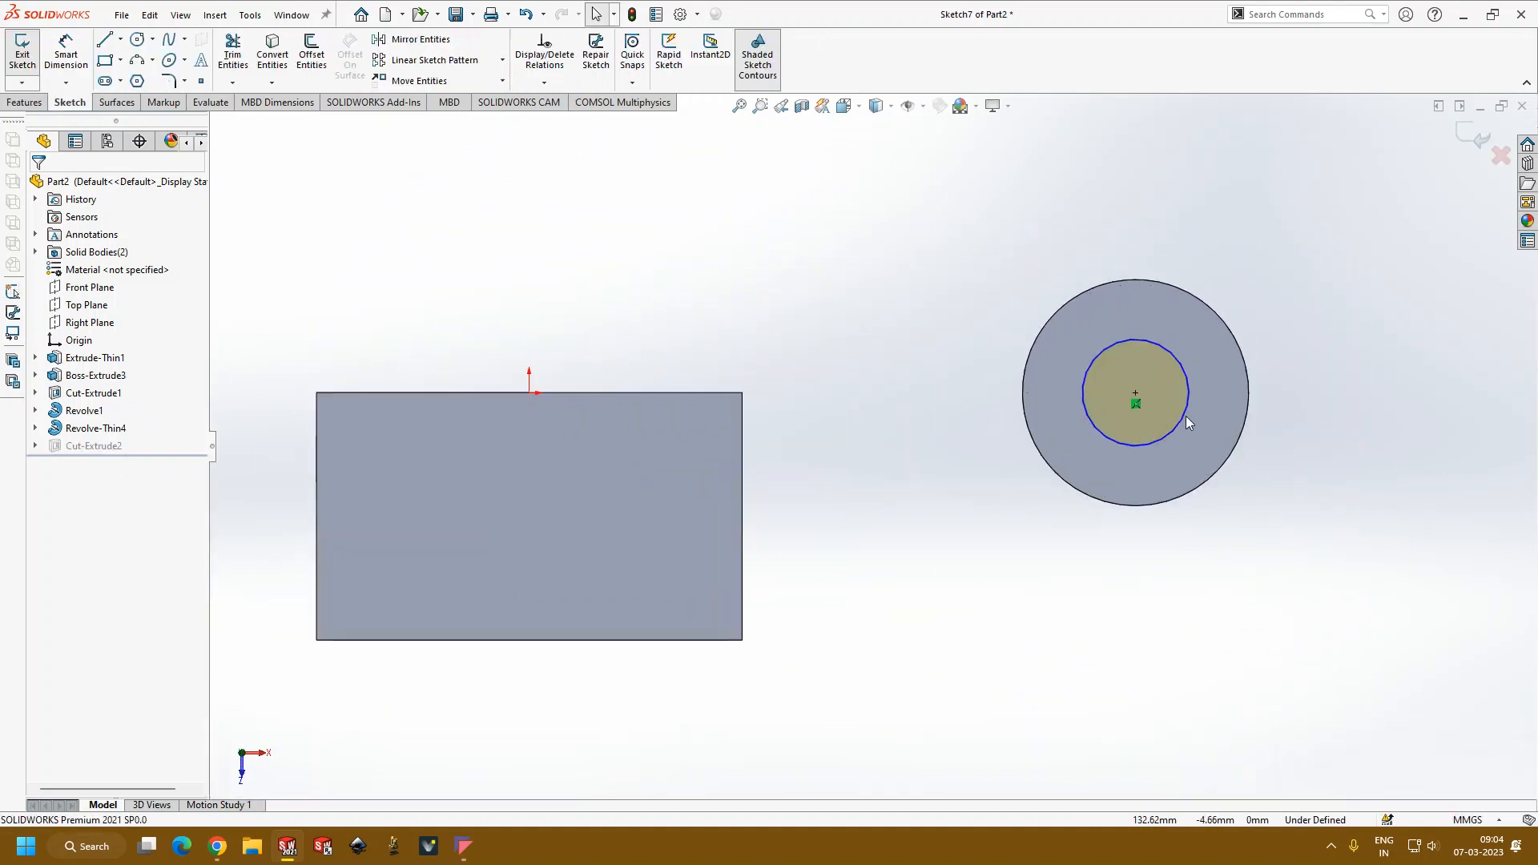
{"action": "left_click_drag", "start_coordinate": [1183, 418], "coordinate": [1218, 431]}
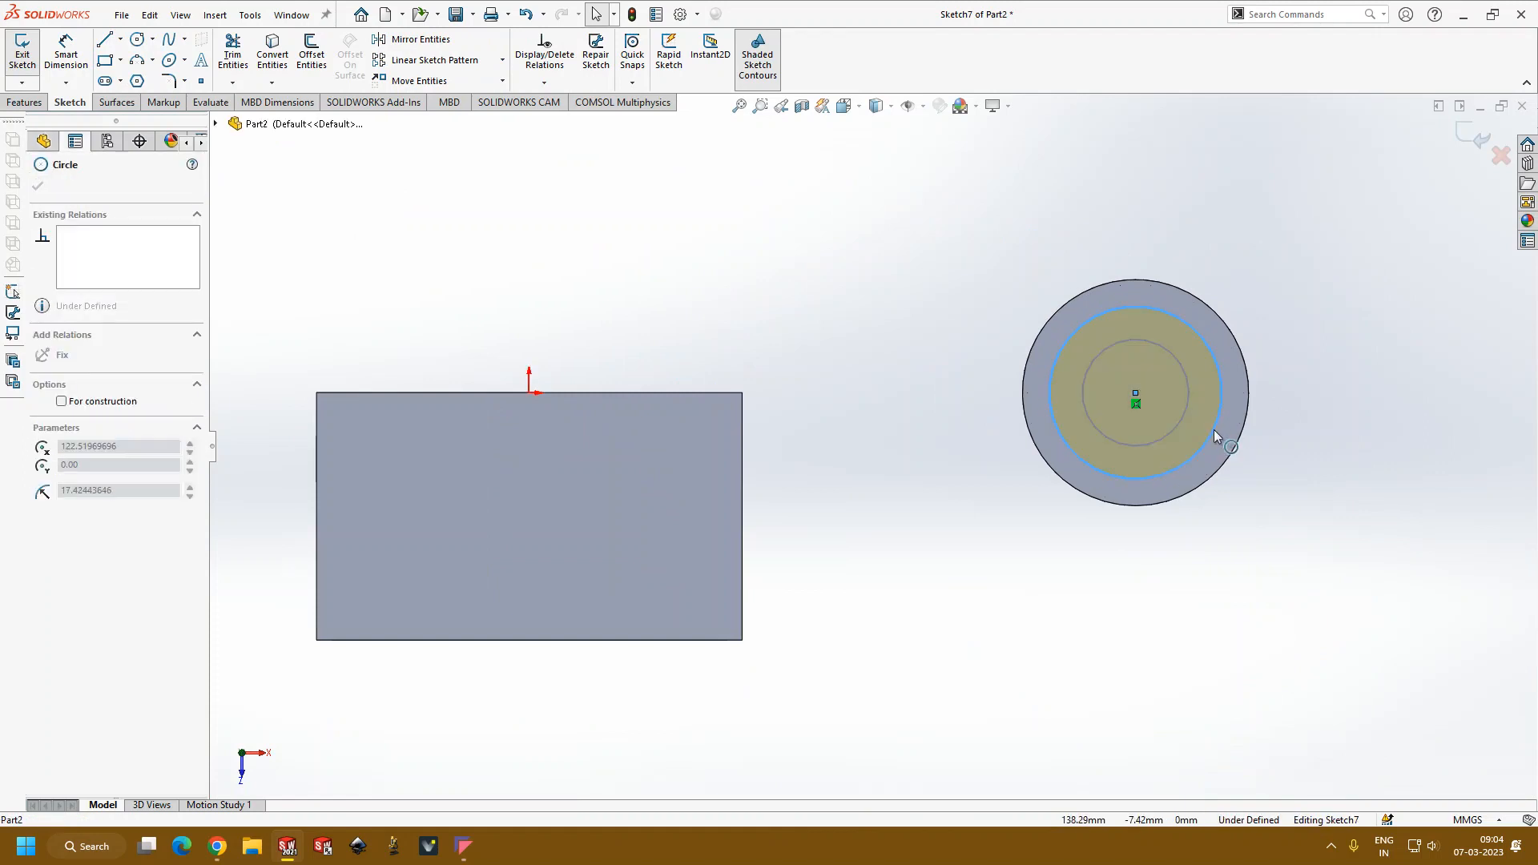
{"action": "left_click", "coordinate": [37, 186]}
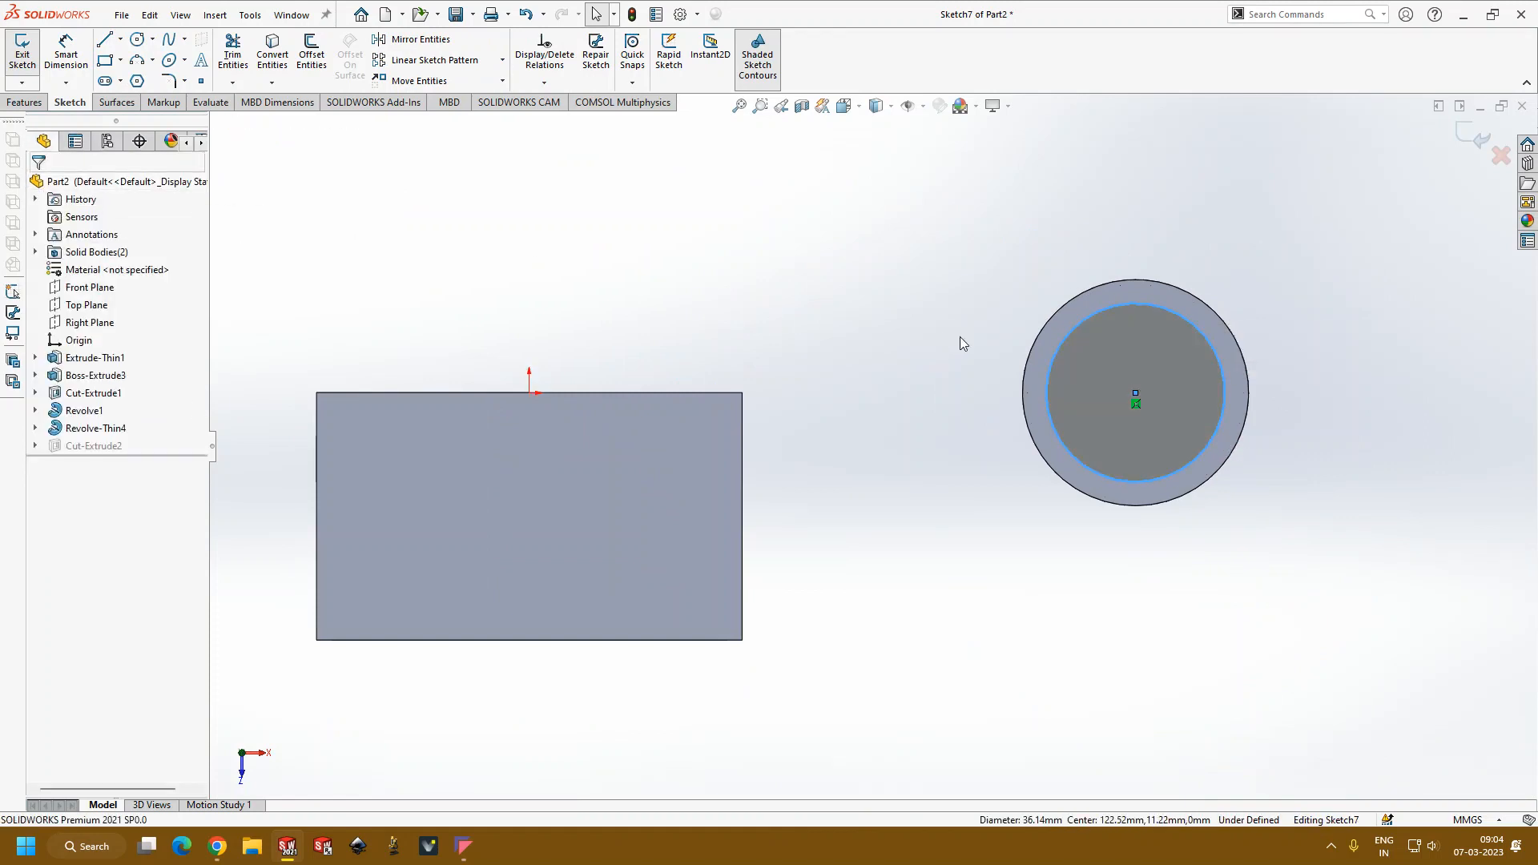
{"action": "left_click", "coordinate": [1470, 146]}
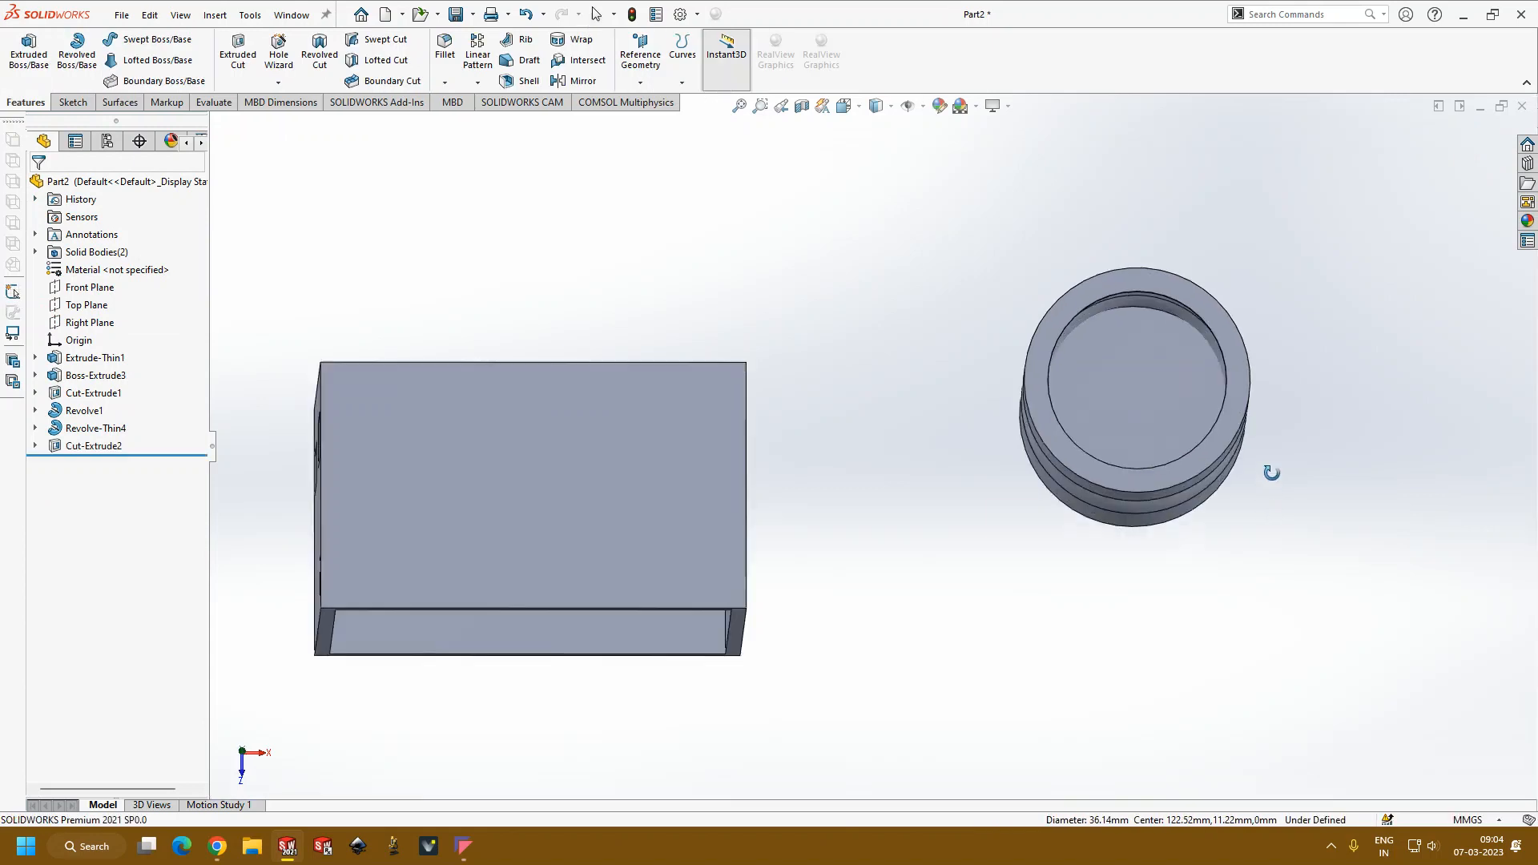
Step: Inspect the widened opening, inner walls and outer contour of the revolved body from several angles
{"action": "middle_click_drag", "start_coordinate": [1181, 454], "coordinate": [814, 515]}
{"action": "scroll", "coordinate": [782, 538], "scroll_direction": "down", "scroll_amount": 3}
{"action": "scroll", "coordinate": [814, 515], "scroll_direction": "up", "scroll_amount": 5}
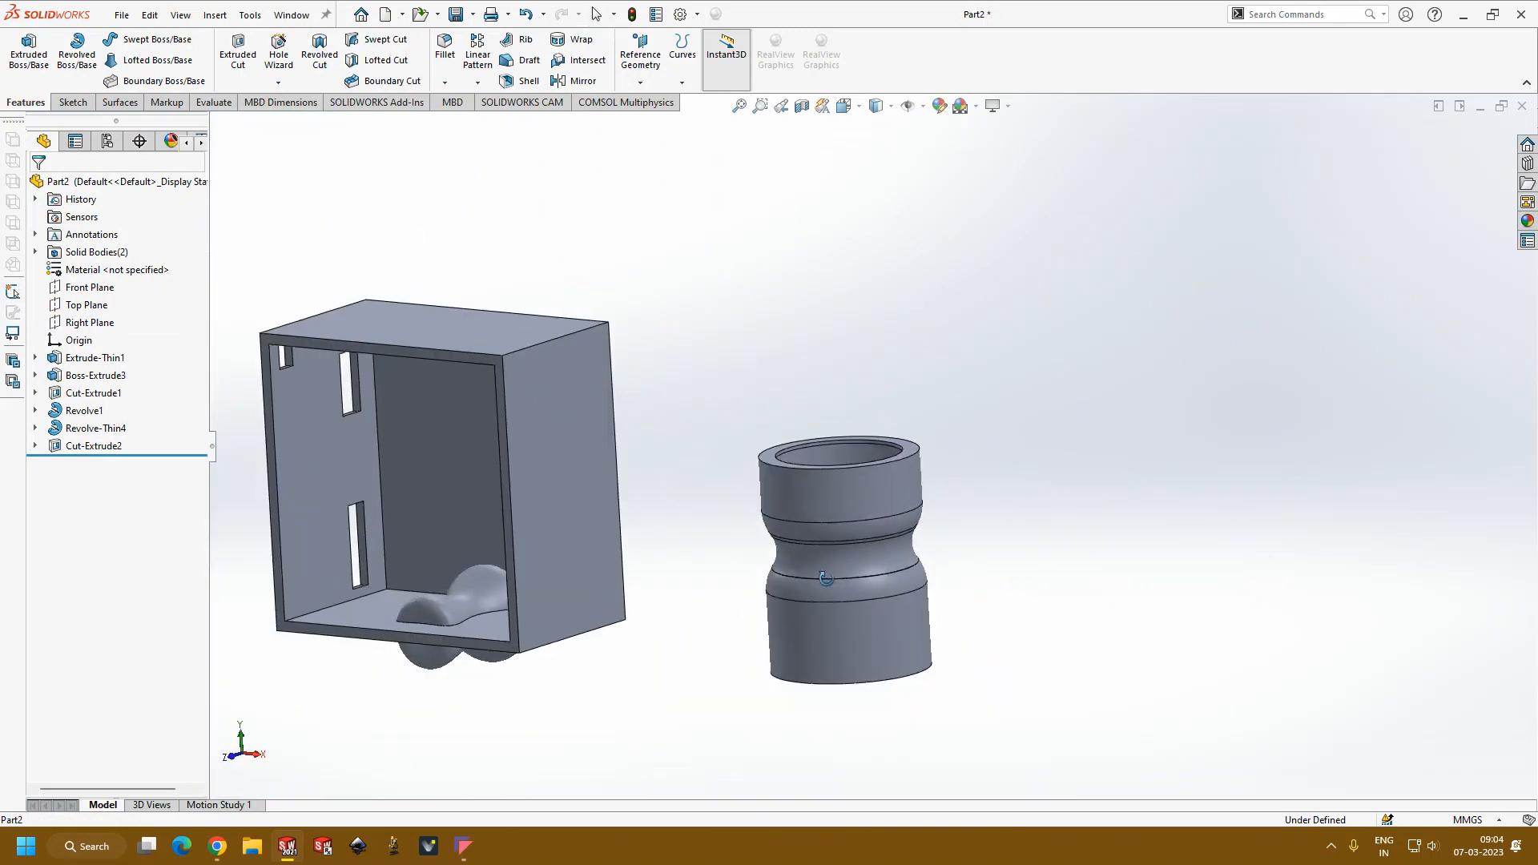
{"action": "middle_click_drag", "start_coordinate": [825, 577], "coordinate": [824, 680]}
{"action": "scroll", "coordinate": [896, 688], "scroll_direction": "up", "scroll_amount": 3}
{"action": "scroll", "coordinate": [876, 545], "scroll_direction": "down", "scroll_amount": 3}
{"action": "scroll", "coordinate": [862, 403], "scroll_direction": "down", "scroll_amount": 3}
{"action": "middle_click_drag", "start_coordinate": [862, 402], "coordinate": [884, 615]}
{"action": "scroll", "coordinate": [944, 669], "scroll_direction": "up", "scroll_amount": 2}
{"action": "scroll", "coordinate": [914, 535], "scroll_direction": "down", "scroll_amount": 4}
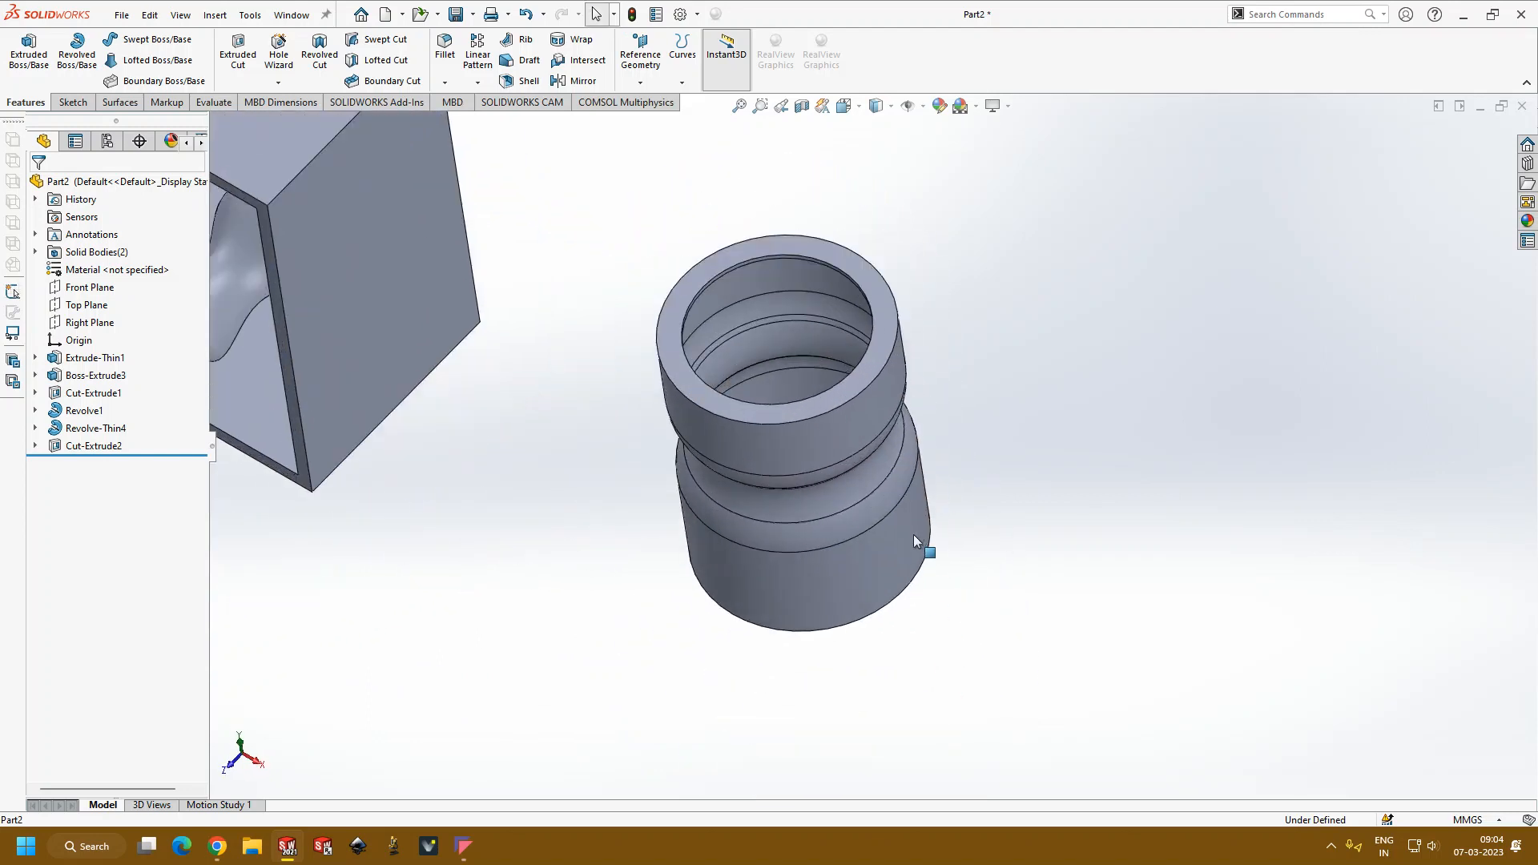
{"action": "middle_click_drag", "start_coordinate": [911, 535], "coordinate": [899, 401]}
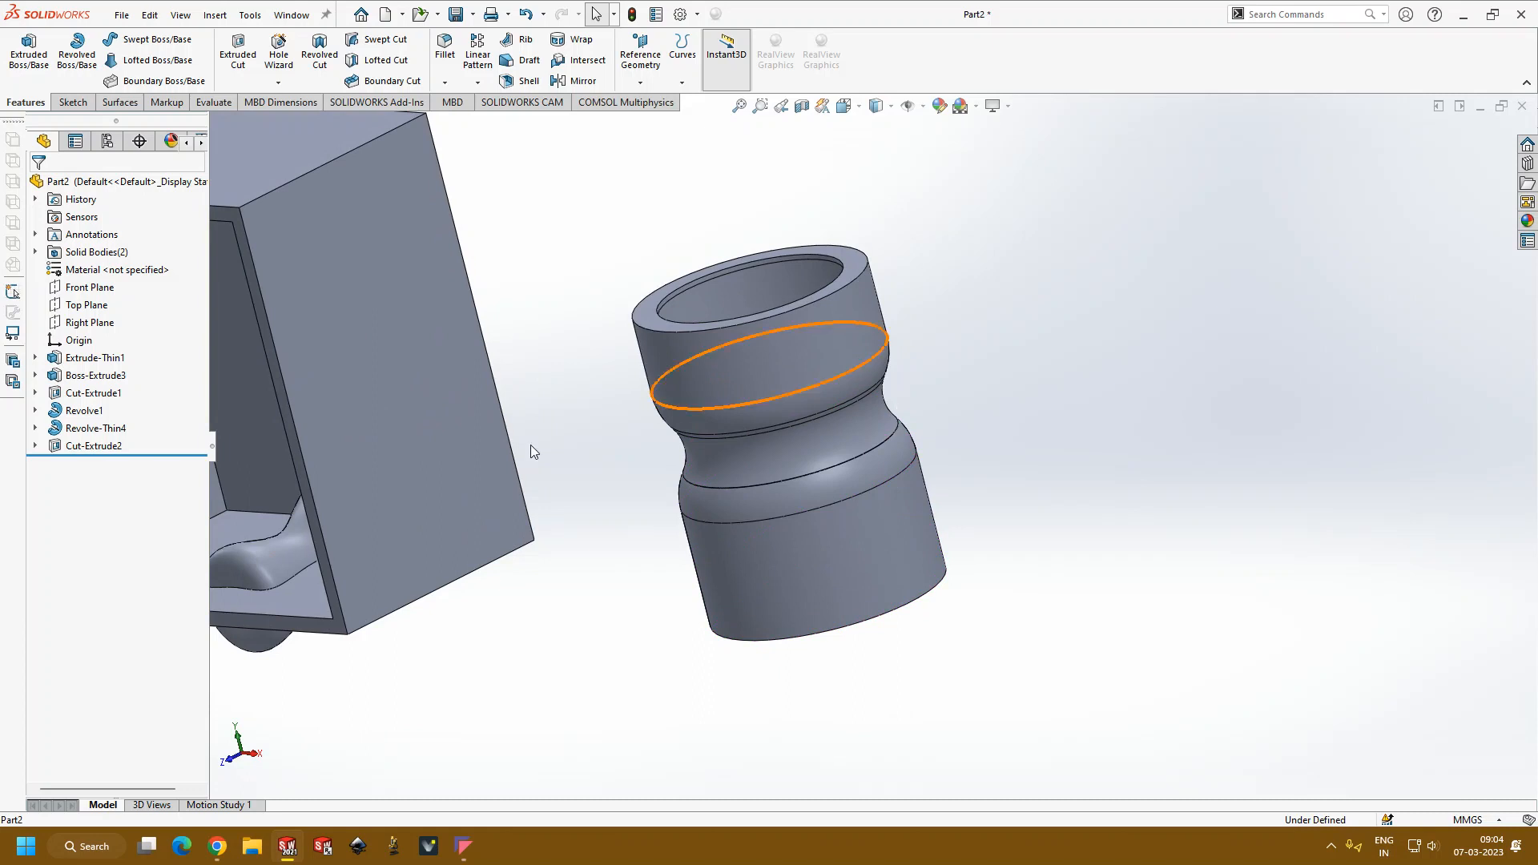
Step: Edit the thin revolve of the vessel and set its Direction 1 angle to 90 degrees
{"action": "left_click", "coordinate": [87, 430]}
{"action": "left_click", "coordinate": [98, 379]}
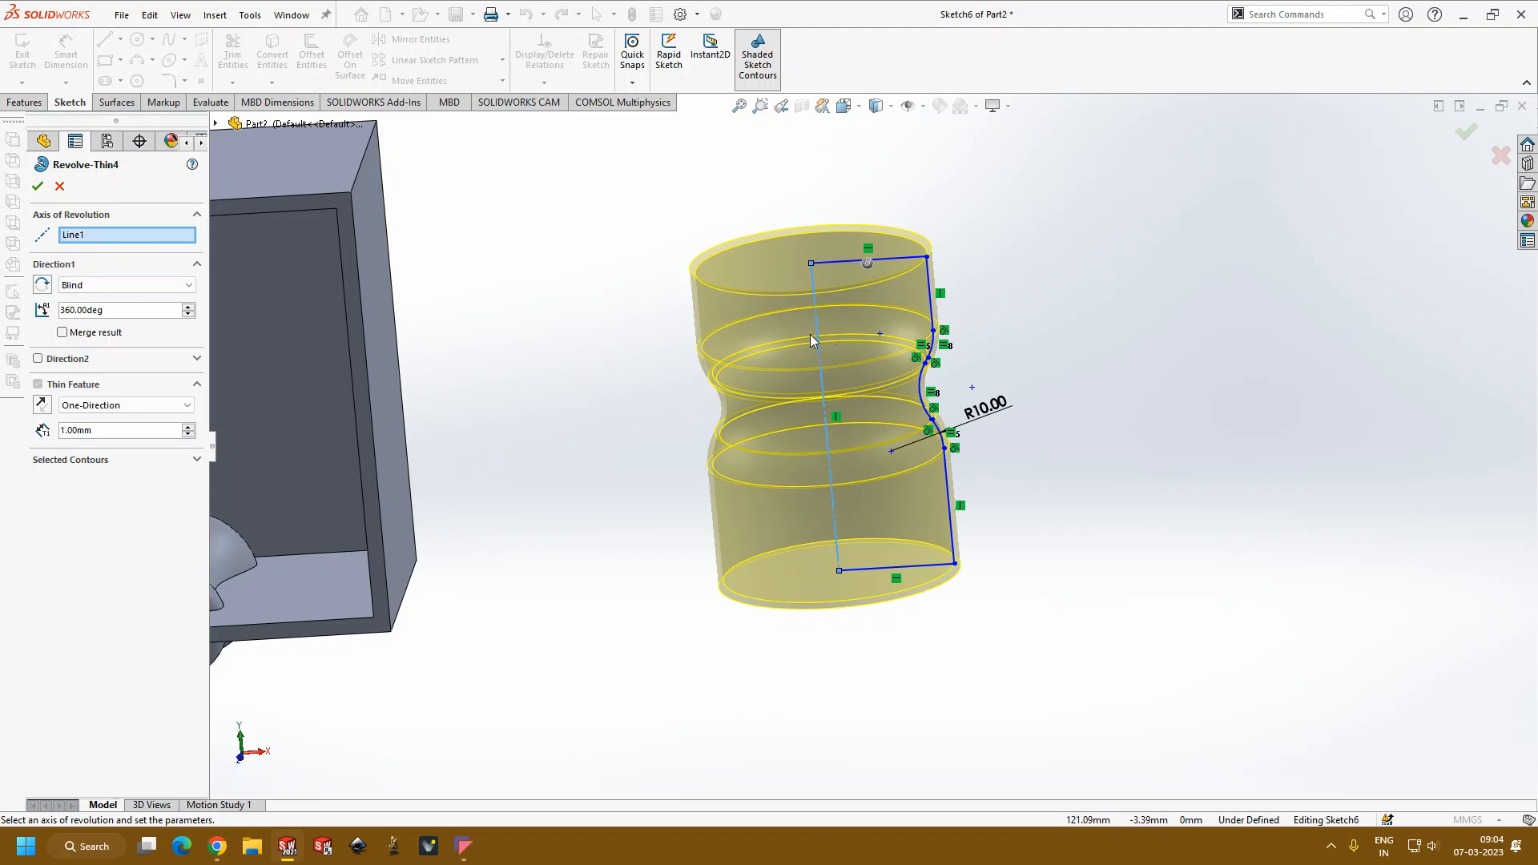
{"action": "left_click", "coordinate": [90, 287]}
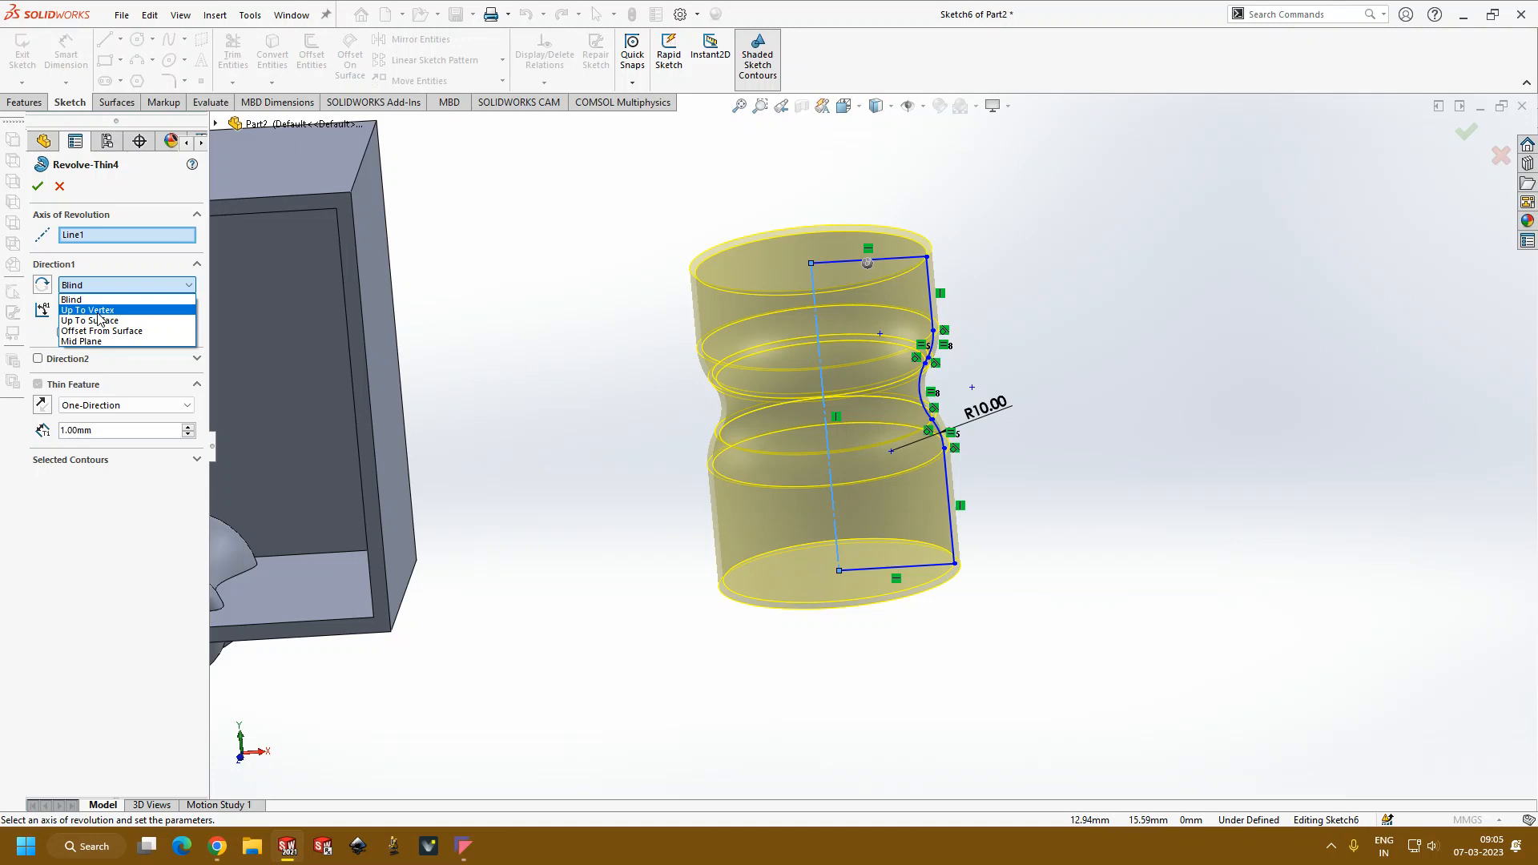
{"action": "left_click", "coordinate": [539, 405]}
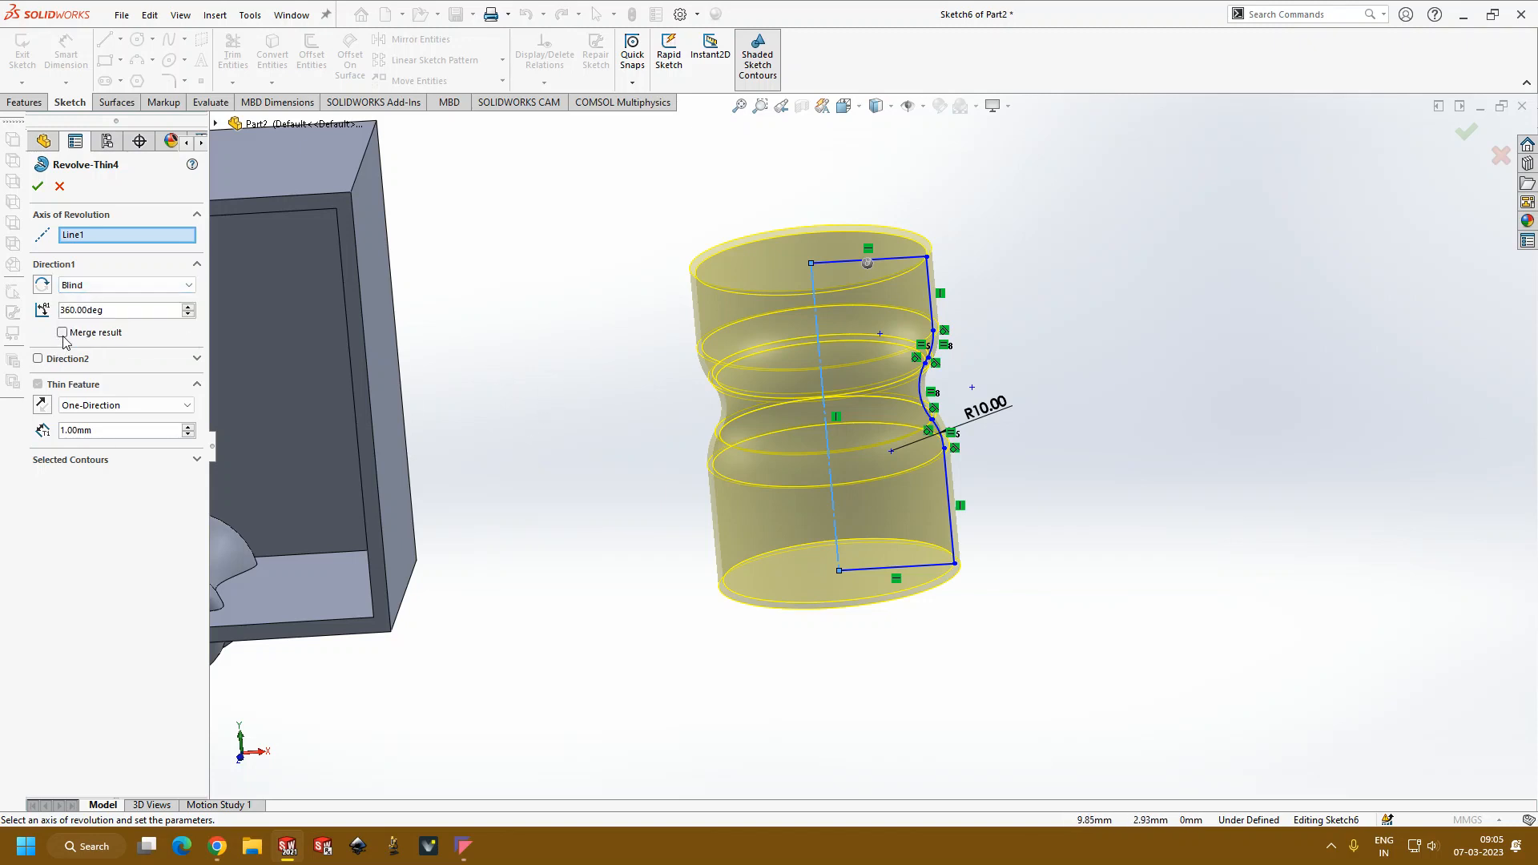
{"action": "left_click", "coordinate": [188, 314]}
{"action": "left_click", "coordinate": [188, 314]}
{"action": "left_click", "coordinate": [189, 314]}
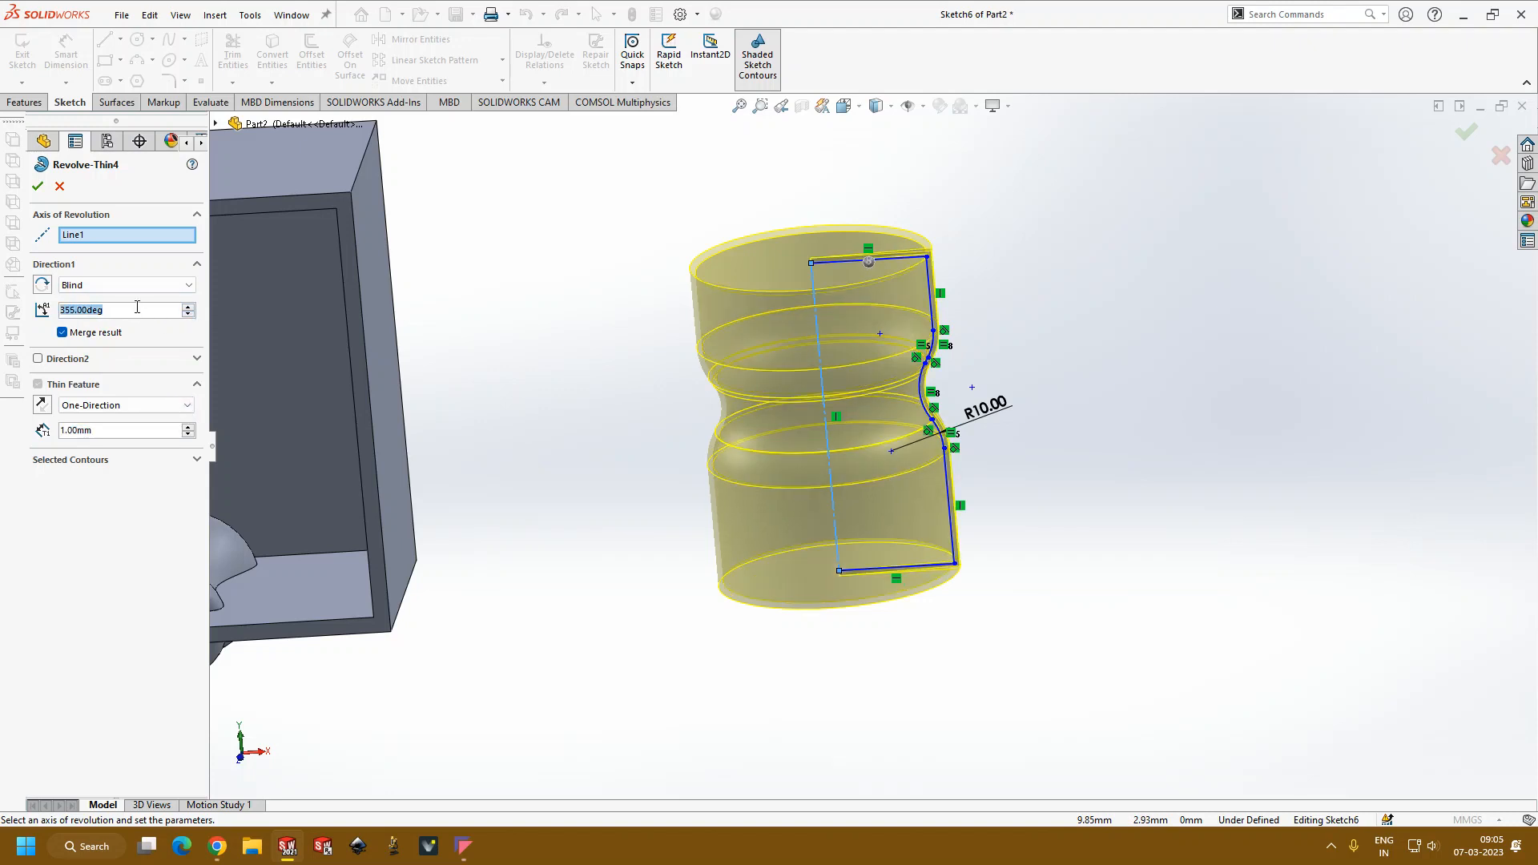
{"action": "type", "text": "90"}
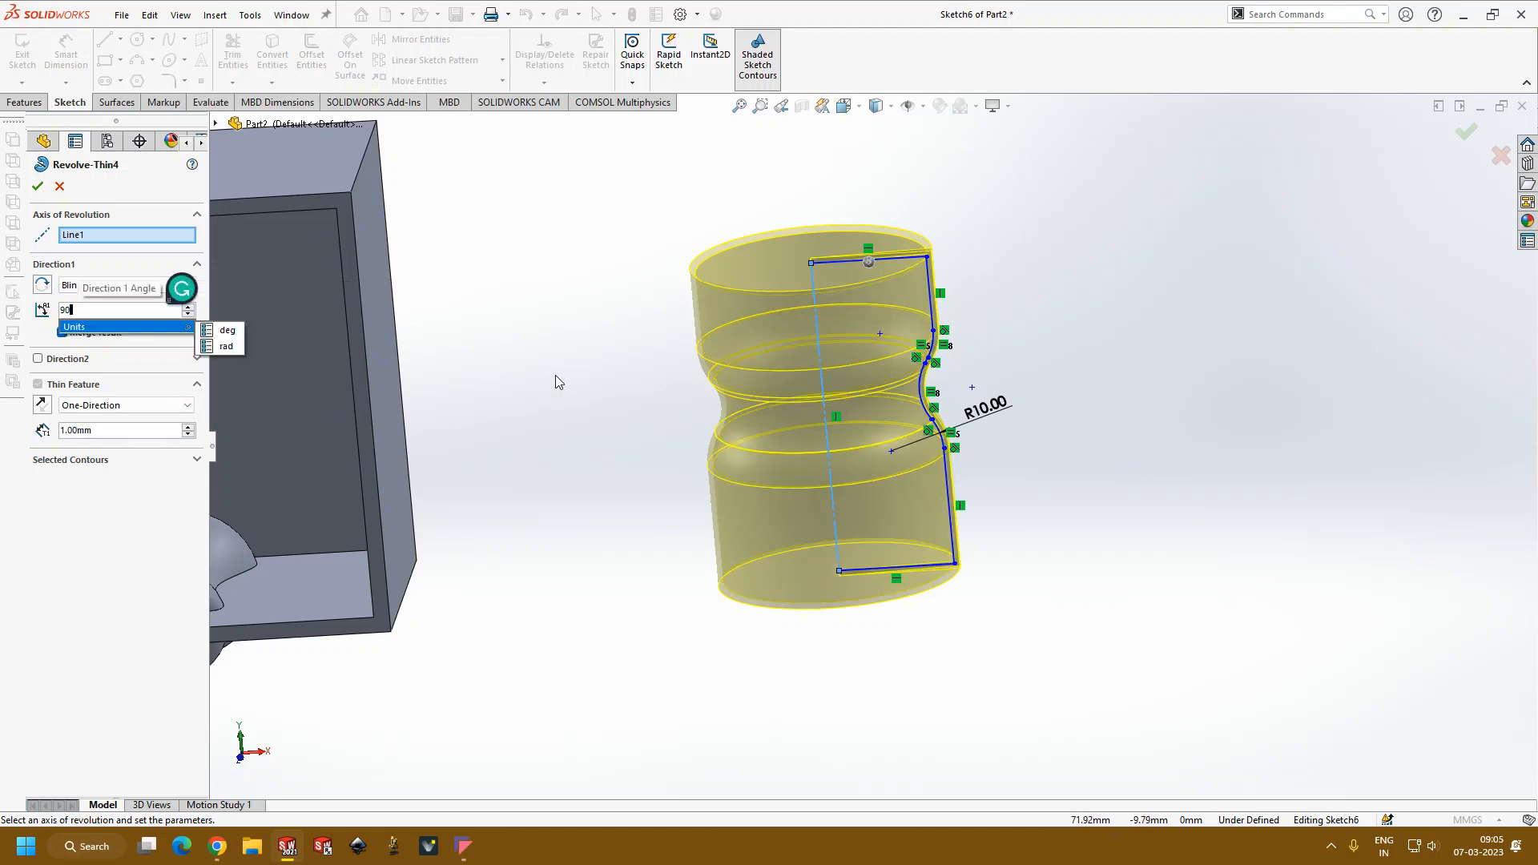
{"action": "key", "text": "Return"}
{"action": "middle_click_drag", "start_coordinate": [560, 363], "coordinate": [302, 296]}
{"action": "left_click", "coordinate": [58, 191]}
Step: Examine the quarter-revolved vessel's wall profile, cut rim, inner faces and outer contour from several angles
{"action": "middle_click_drag", "start_coordinate": [854, 324], "coordinate": [573, 590]}
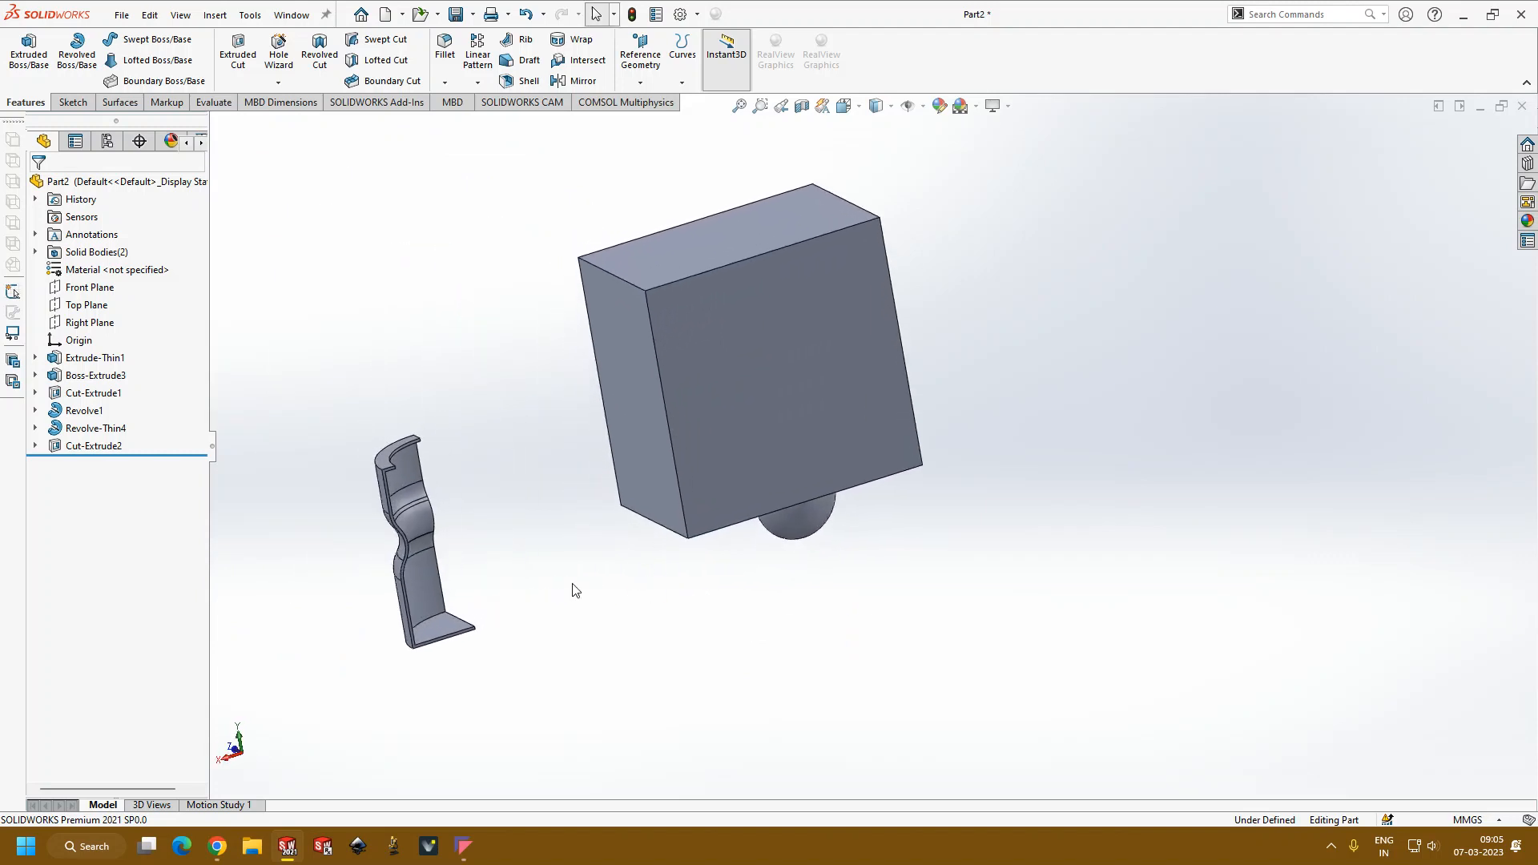
{"action": "scroll", "coordinate": [817, 542], "scroll_direction": "down", "scroll_amount": 3}
{"action": "middle_click_drag", "start_coordinate": [817, 542], "coordinate": [777, 664]}
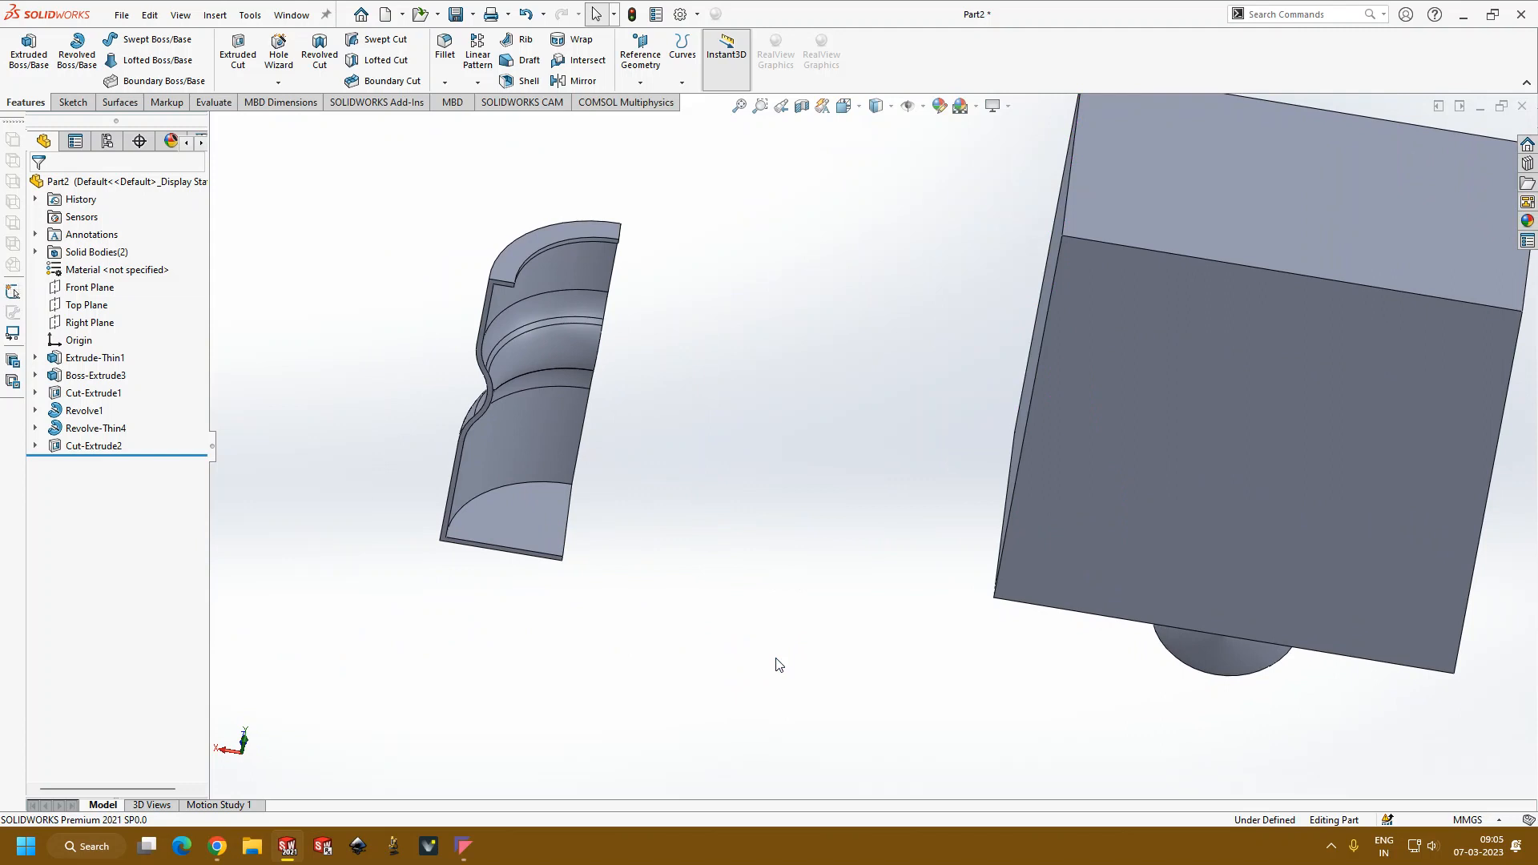
{"action": "middle_click_drag", "start_coordinate": [777, 663], "coordinate": [831, 532]}
{"action": "scroll", "coordinate": [992, 624], "scroll_direction": "up", "scroll_amount": 3}
{"action": "middle_click_drag", "start_coordinate": [992, 624], "coordinate": [849, 484]}
{"action": "scroll", "coordinate": [847, 482], "scroll_direction": "down", "scroll_amount": 3}
{"action": "scroll", "coordinate": [789, 372], "scroll_direction": "down", "scroll_amount": 4}
{"action": "middle_click_drag", "start_coordinate": [875, 424], "coordinate": [868, 487]}
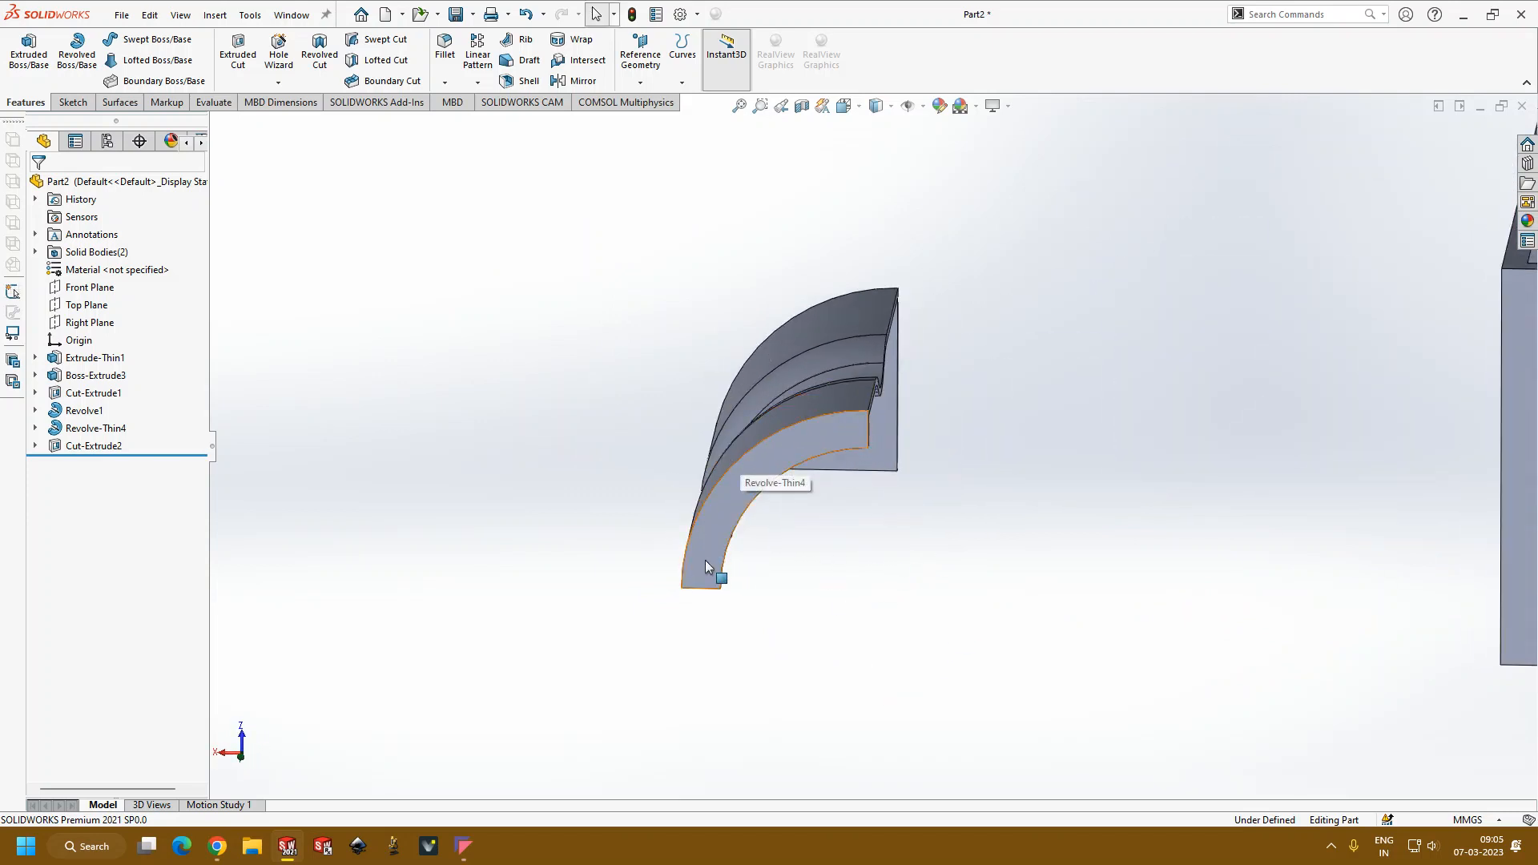
{"action": "middle_click_drag", "start_coordinate": [737, 521], "coordinate": [781, 497]}
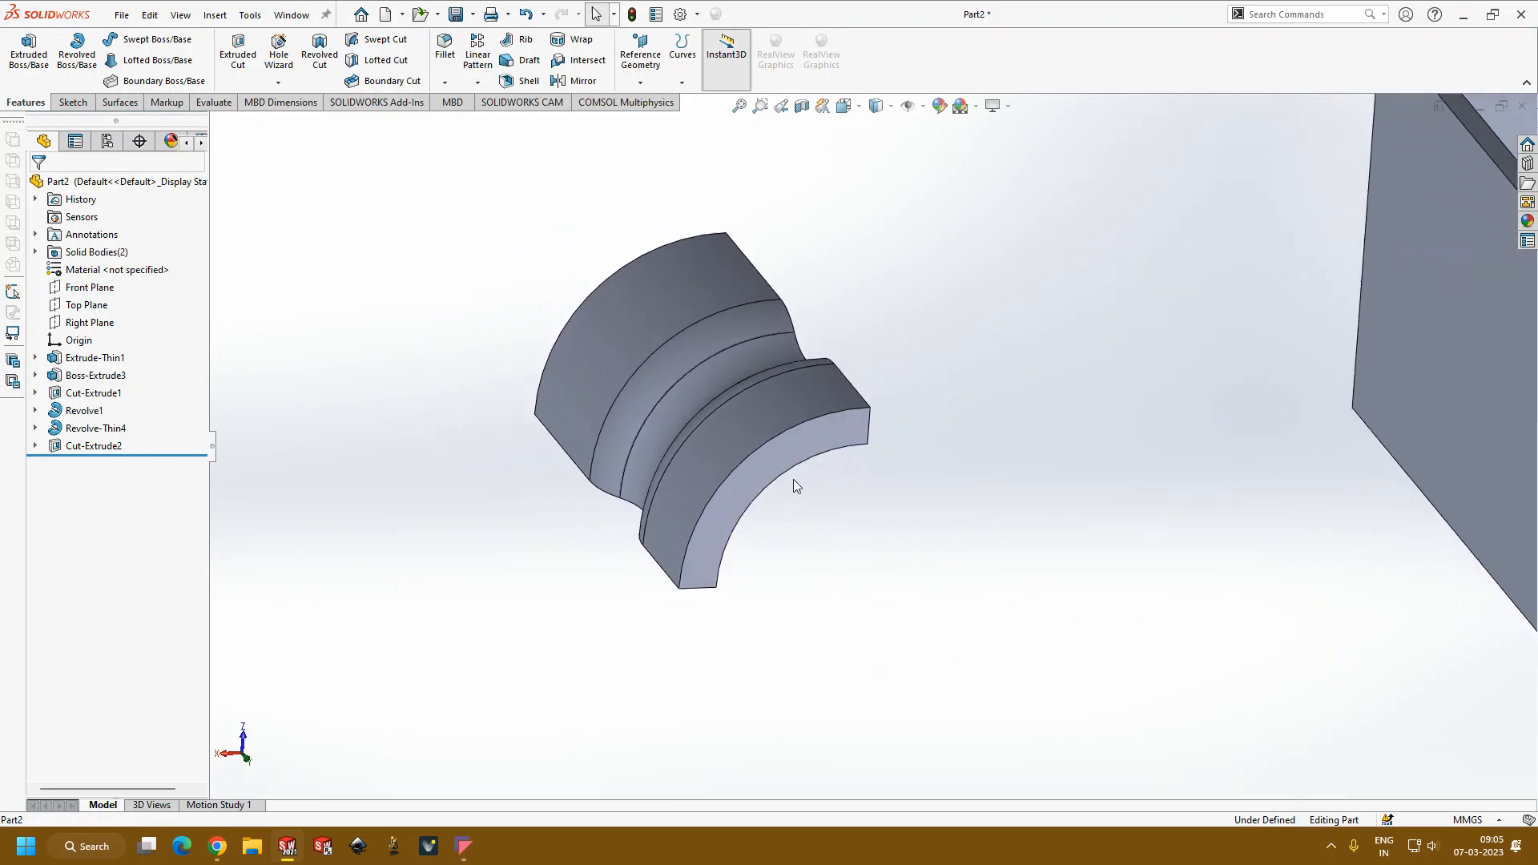
{"action": "middle_click_drag", "start_coordinate": [849, 426], "coordinate": [1151, 422]}
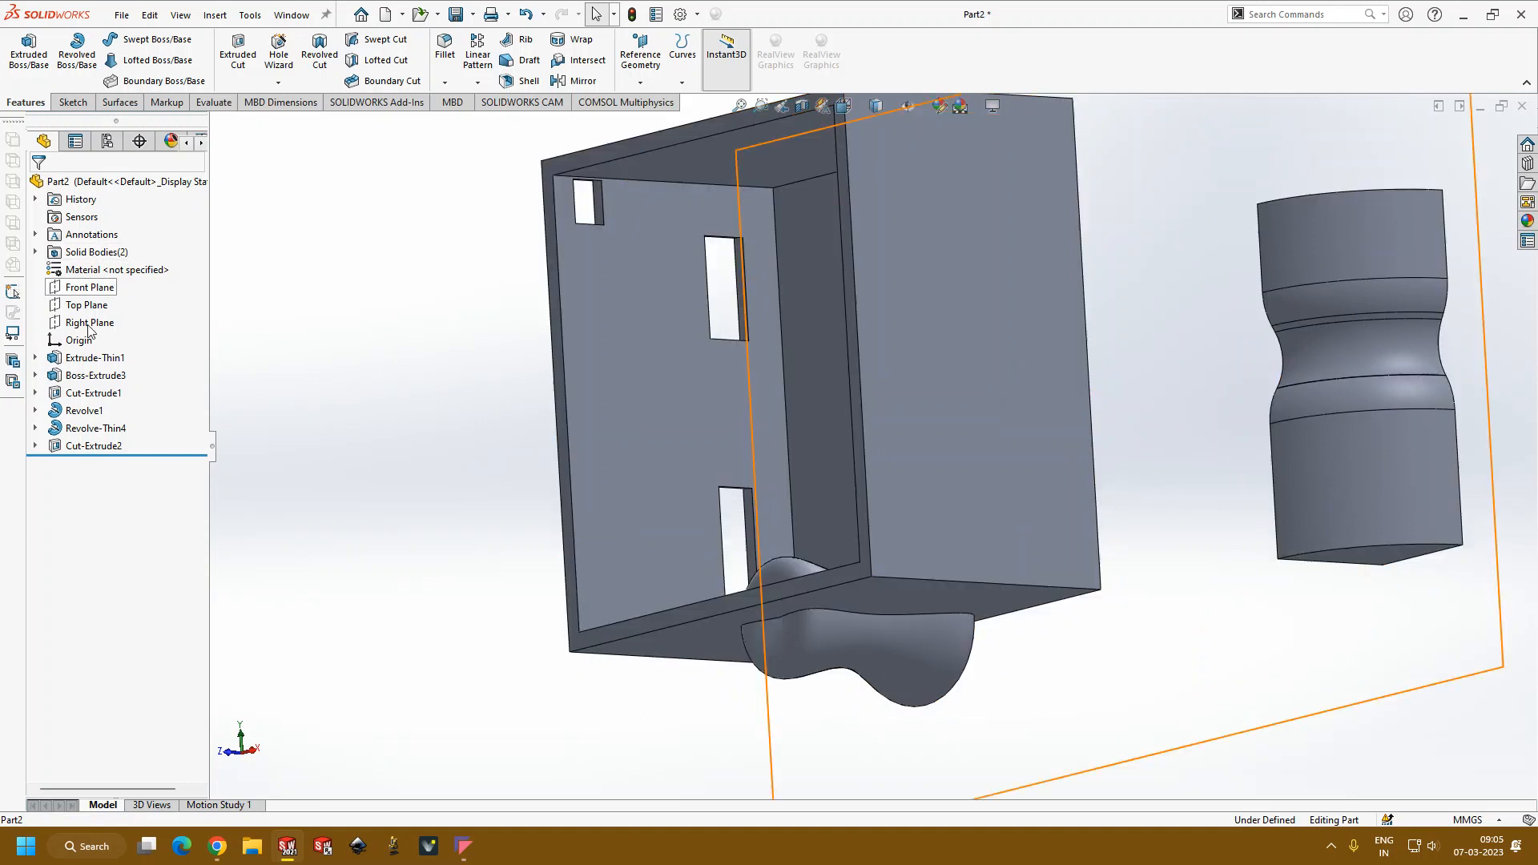
Step: Edit the vessel's thin revolve again and set its Direction 1 angle to 270 degrees
{"action": "left_click", "coordinate": [92, 428]}
{"action": "left_click", "coordinate": [100, 383]}
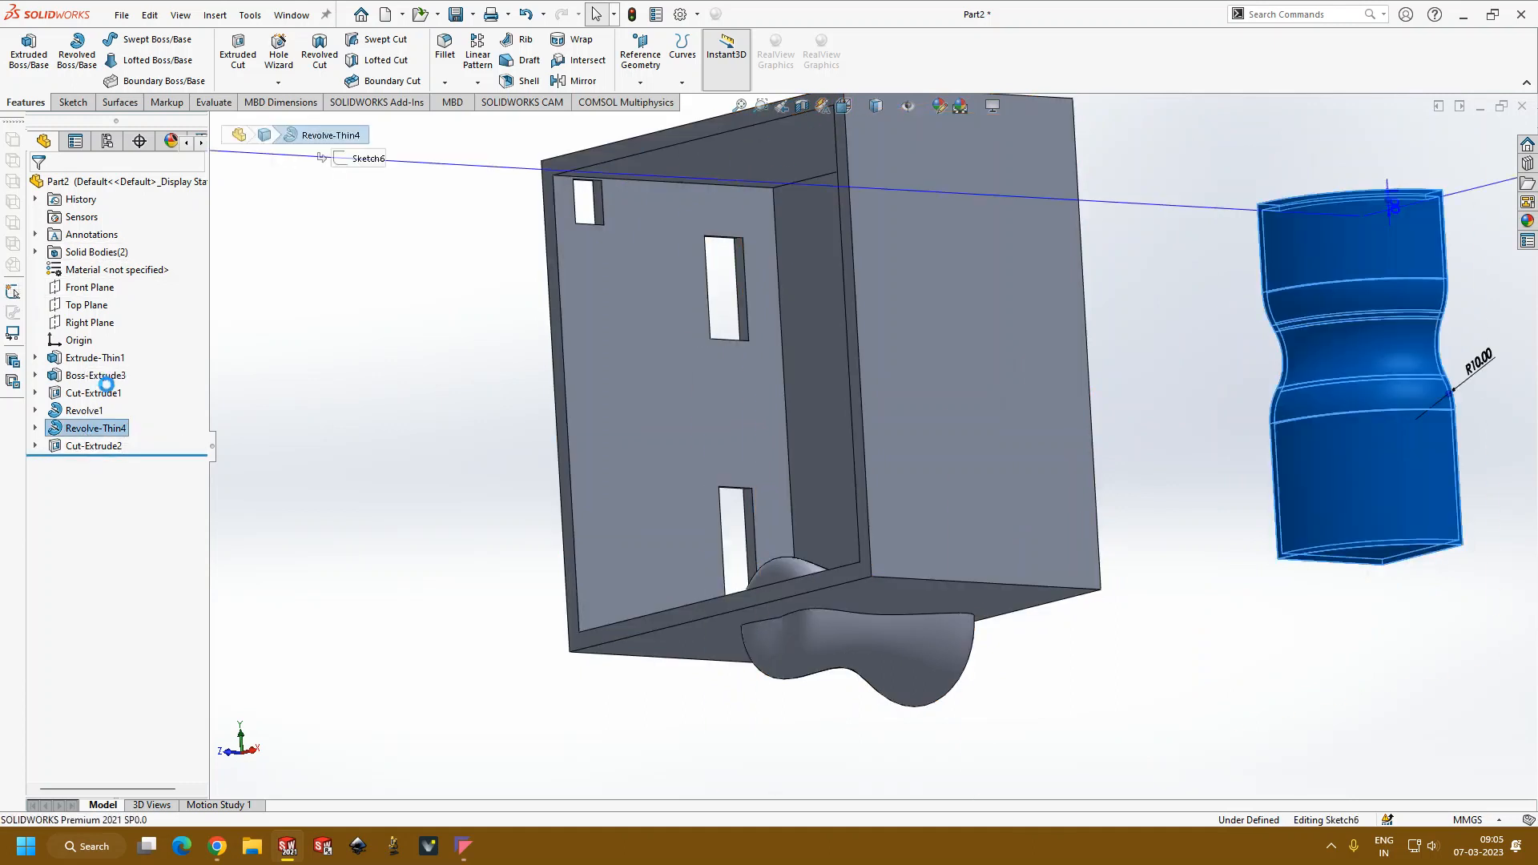
{"action": "scroll", "coordinate": [1330, 384], "scroll_direction": "down", "scroll_amount": 3}
{"action": "scroll", "coordinate": [1322, 388], "scroll_direction": "up", "scroll_amount": 4}
{"action": "scroll", "coordinate": [1324, 389], "scroll_direction": "down", "scroll_amount": 3}
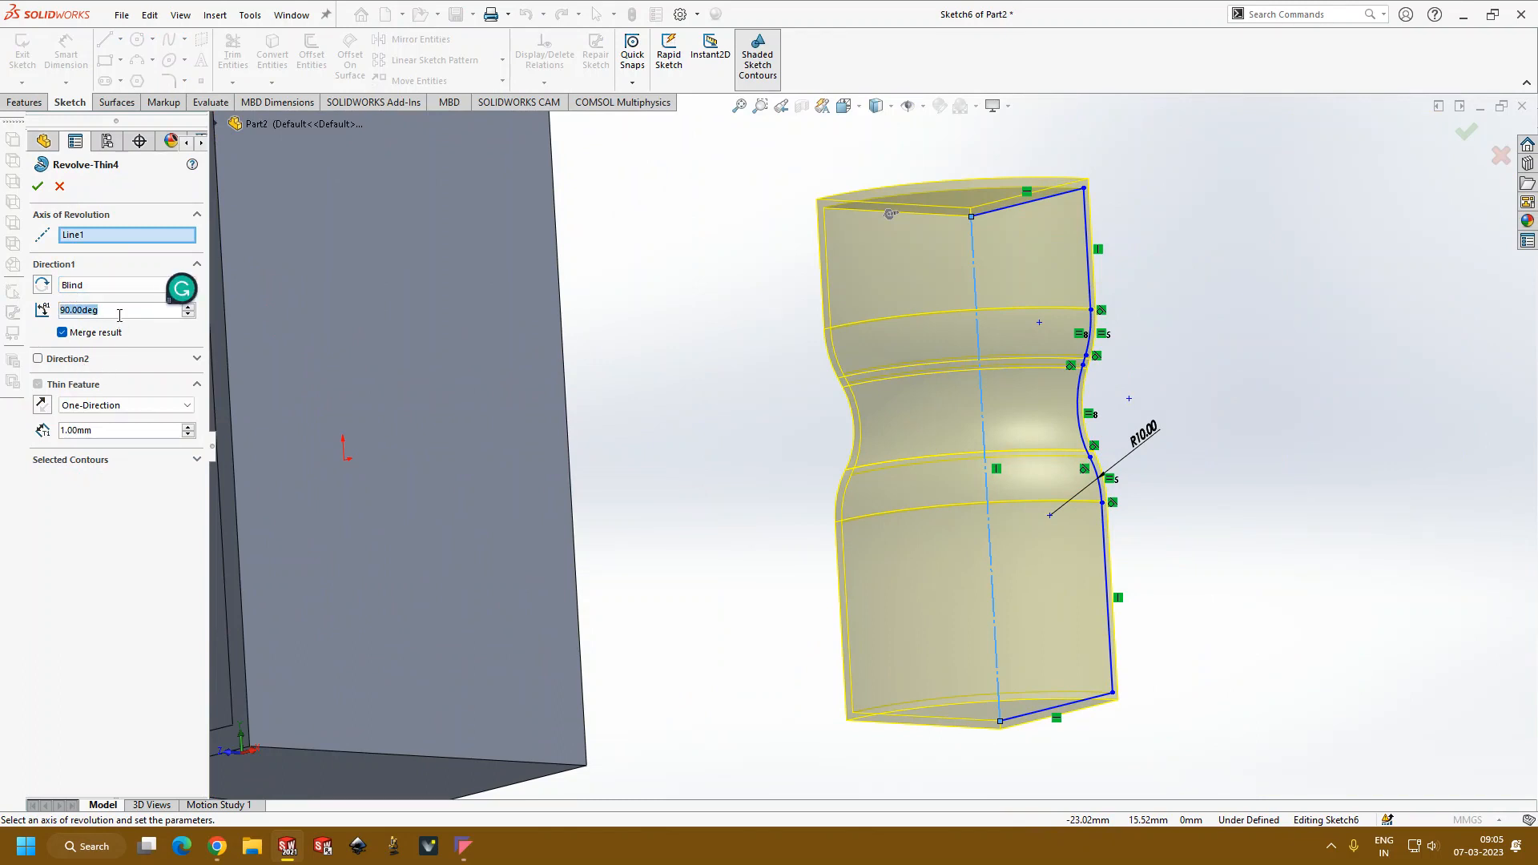
{"action": "type", "text": "270"}
{"action": "key", "text": "Return"}
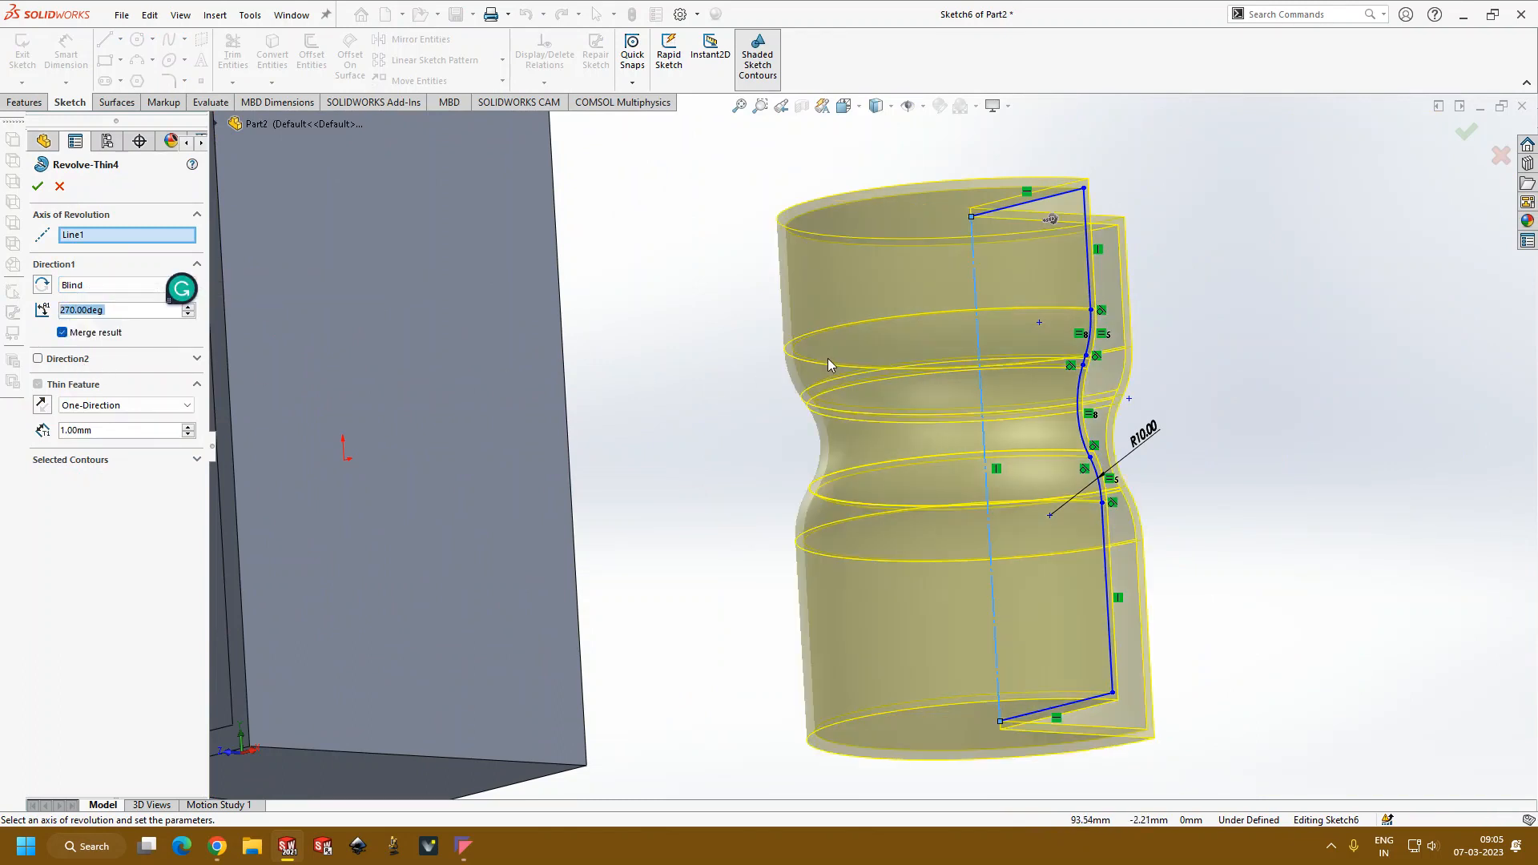
{"action": "scroll", "coordinate": [830, 368], "scroll_direction": "up", "scroll_amount": 5}
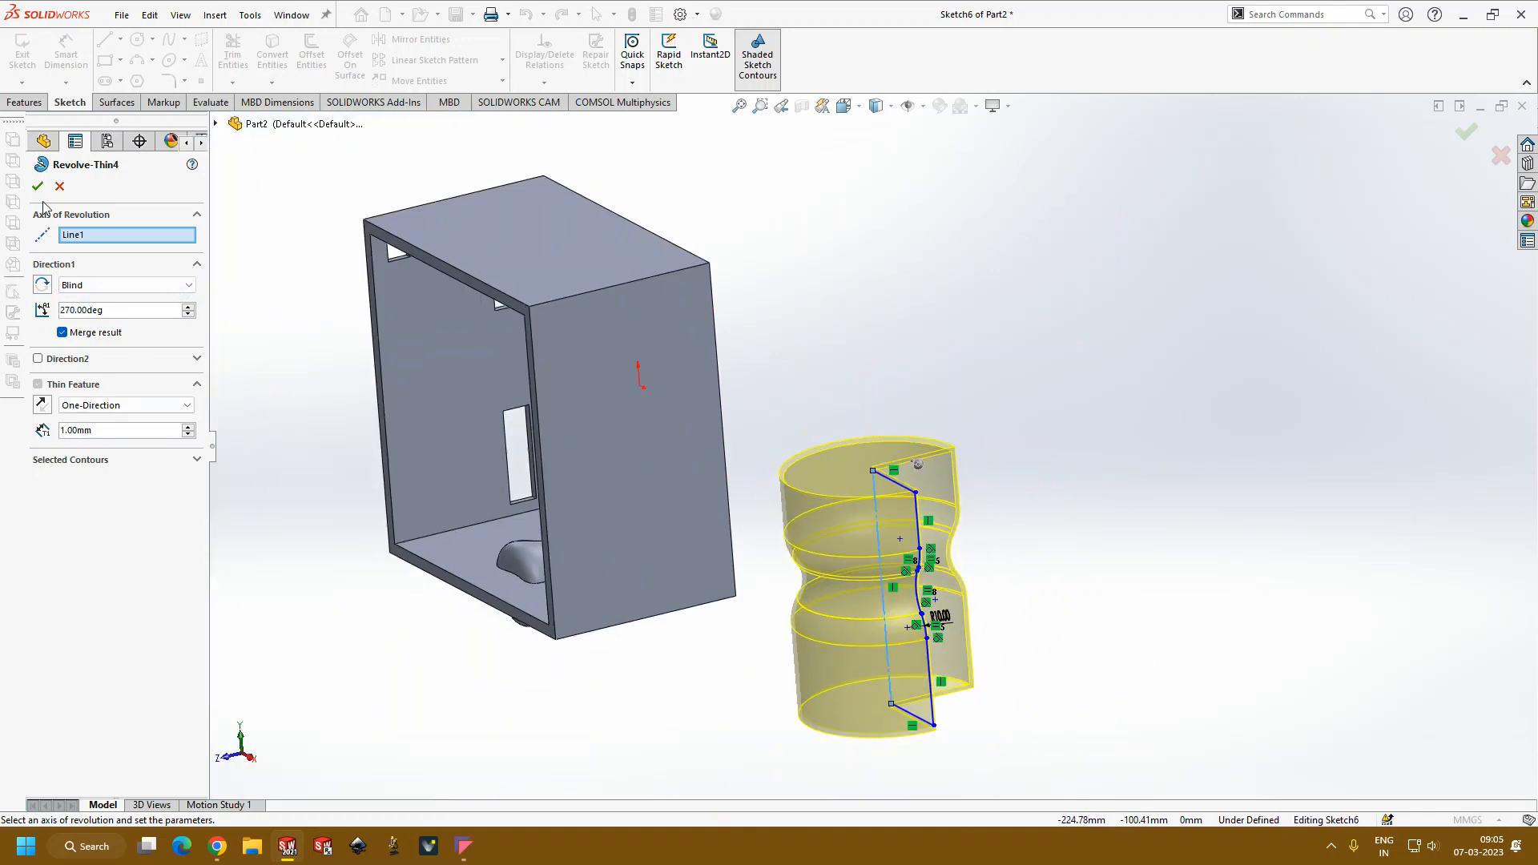
{"action": "left_click", "coordinate": [38, 186]}
Step: Set the vessel's thin revolve to a full 360-degree angle and rebuild the feature
{"action": "middle_click_drag", "start_coordinate": [1174, 584], "coordinate": [697, 608]}
{"action": "left_click", "coordinate": [92, 428]}
{"action": "left_click", "coordinate": [109, 398]}
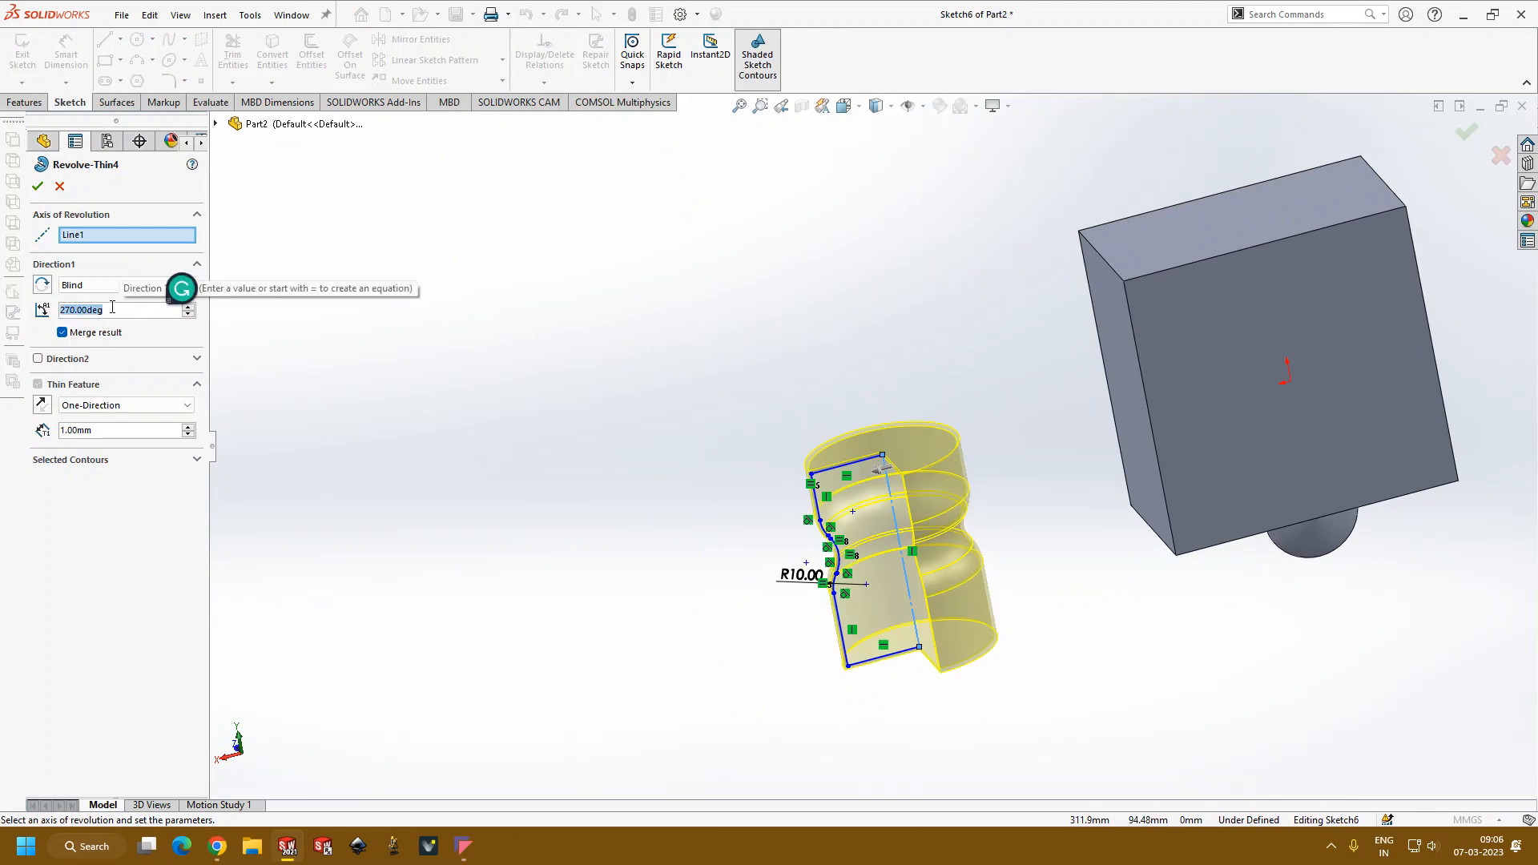
{"action": "type", "text": "360"}
{"action": "key", "text": "Return"}
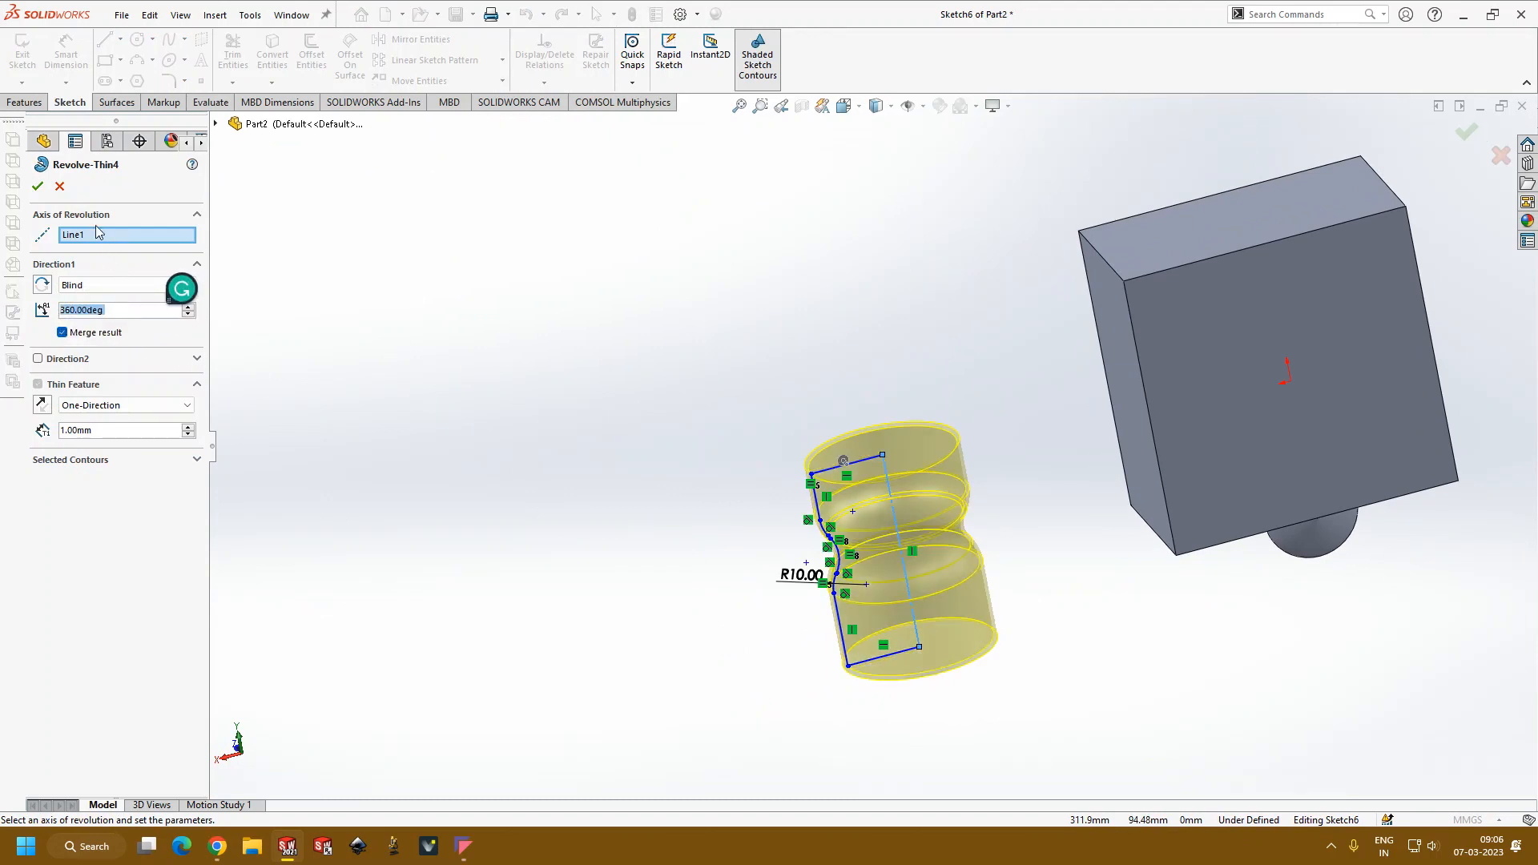
{"action": "left_click", "coordinate": [38, 191]}
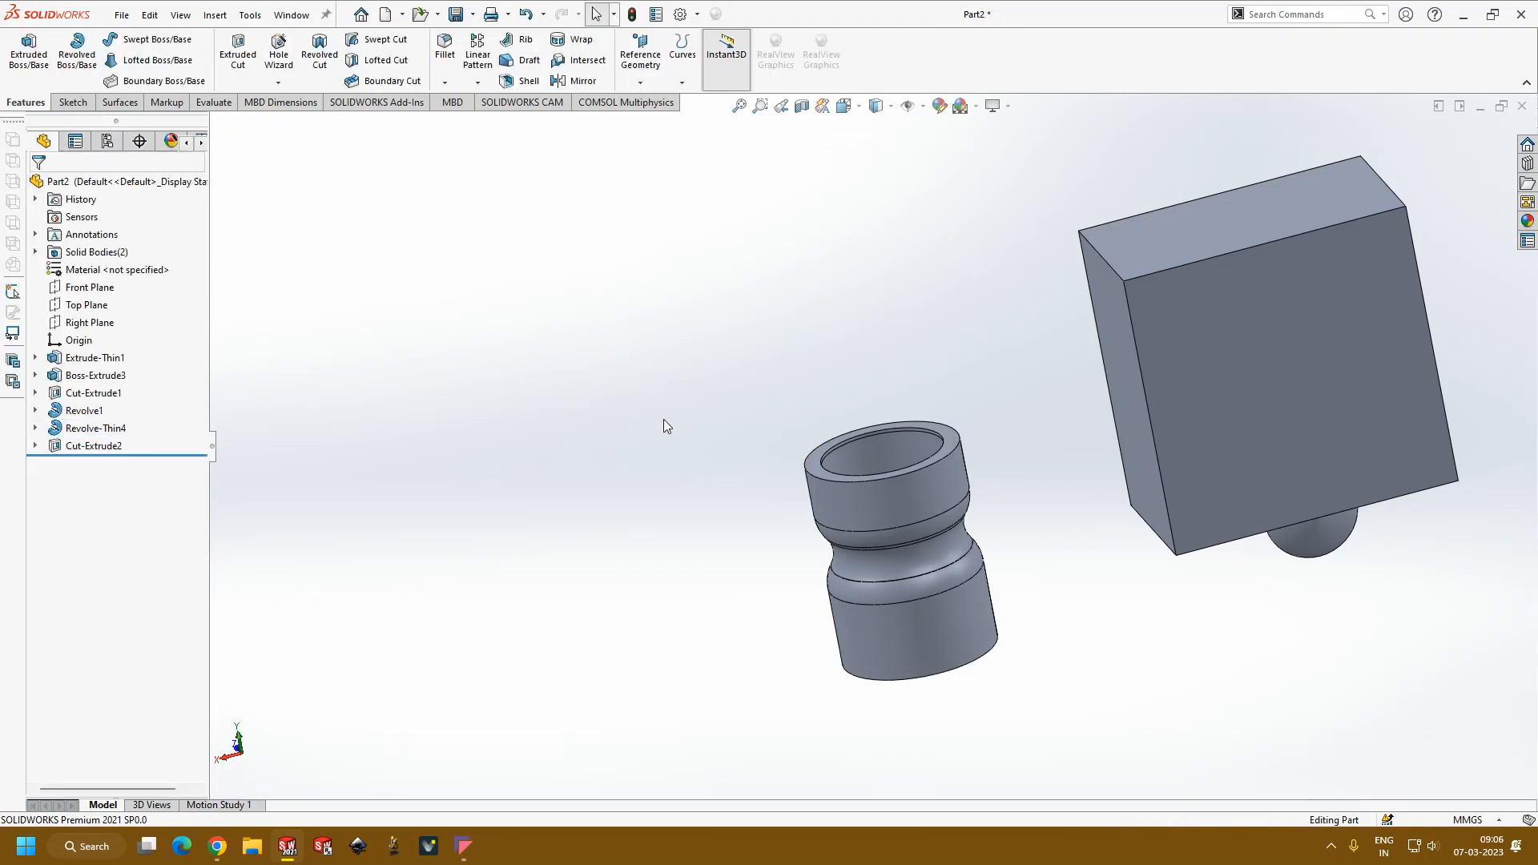
Step: Examine the fully revolved vessel and its opening beside the box, both close up and as a whole
{"action": "scroll", "coordinate": [865, 481], "scroll_direction": "up", "scroll_amount": 3}
{"action": "middle_click_drag", "start_coordinate": [1111, 569], "coordinate": [755, 488]}
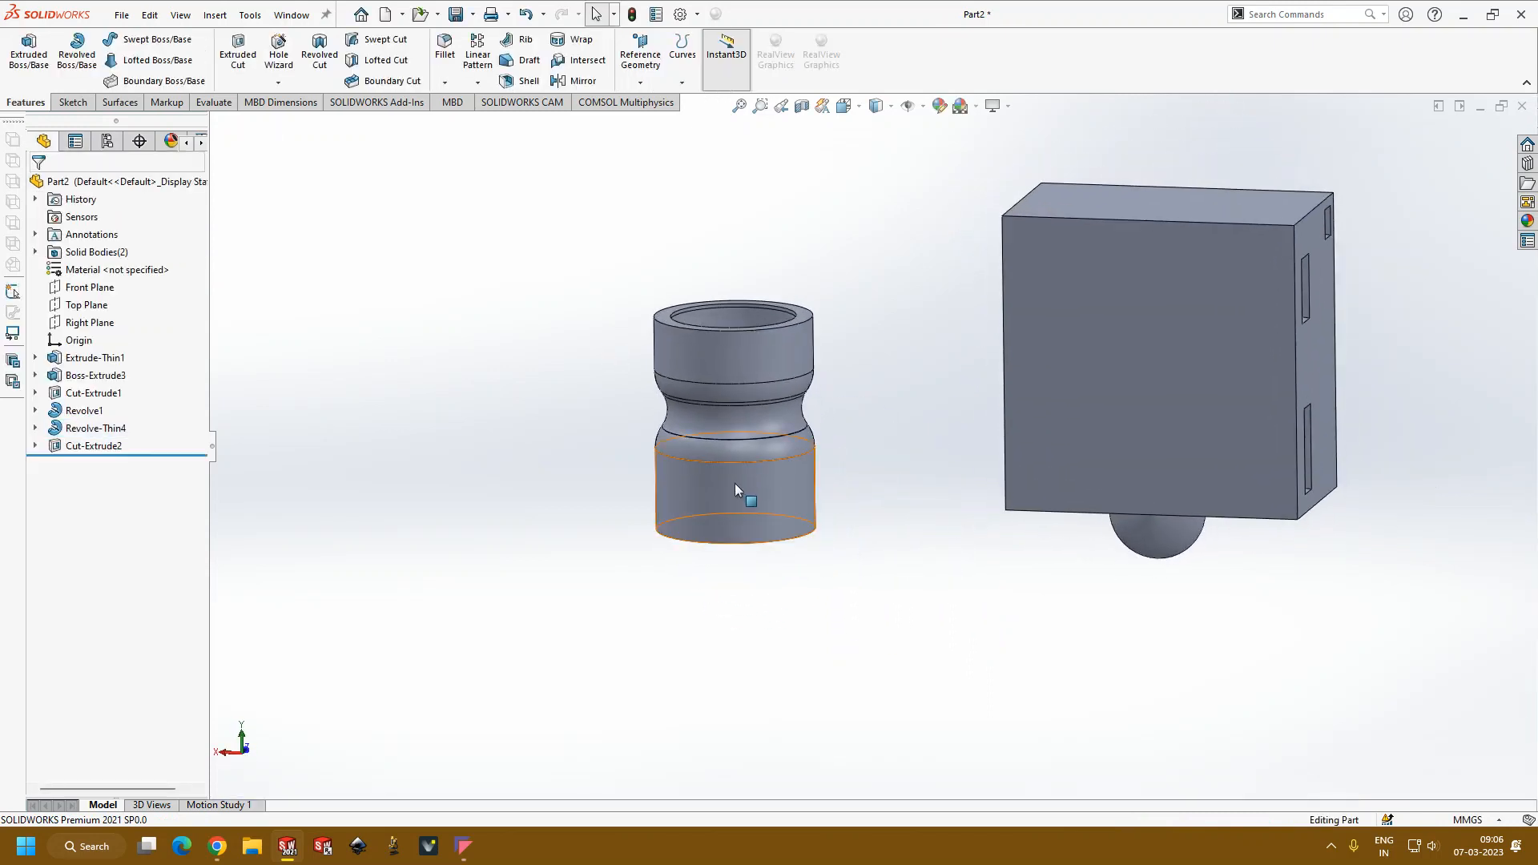
{"action": "scroll", "coordinate": [901, 445], "scroll_direction": "down", "scroll_amount": 5}
{"action": "scroll", "coordinate": [925, 416], "scroll_direction": "up", "scroll_amount": 2}
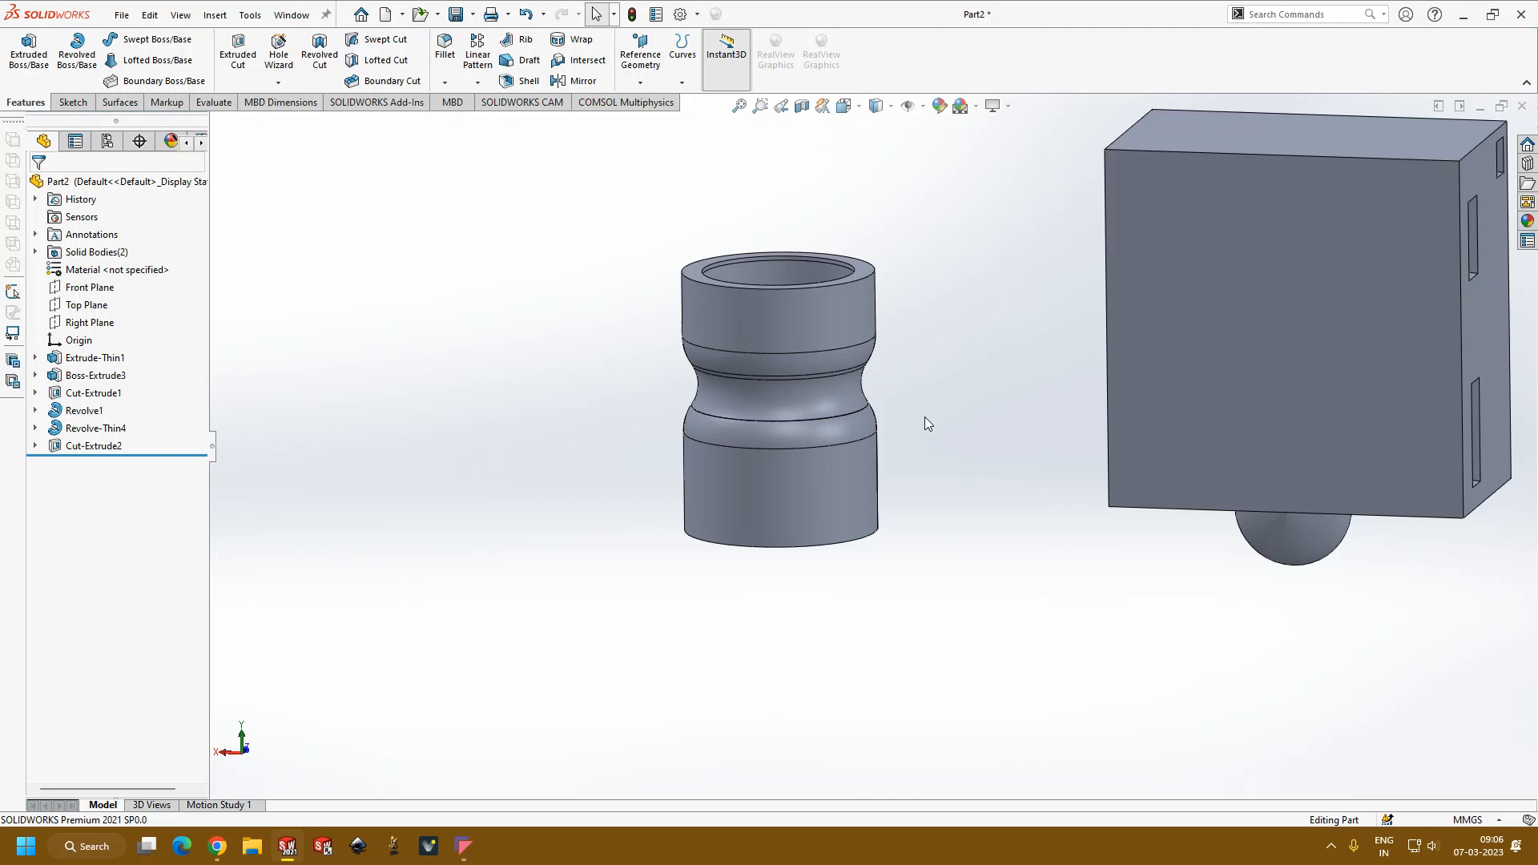
{"action": "scroll", "coordinate": [927, 423], "scroll_direction": "up", "scroll_amount": 2}
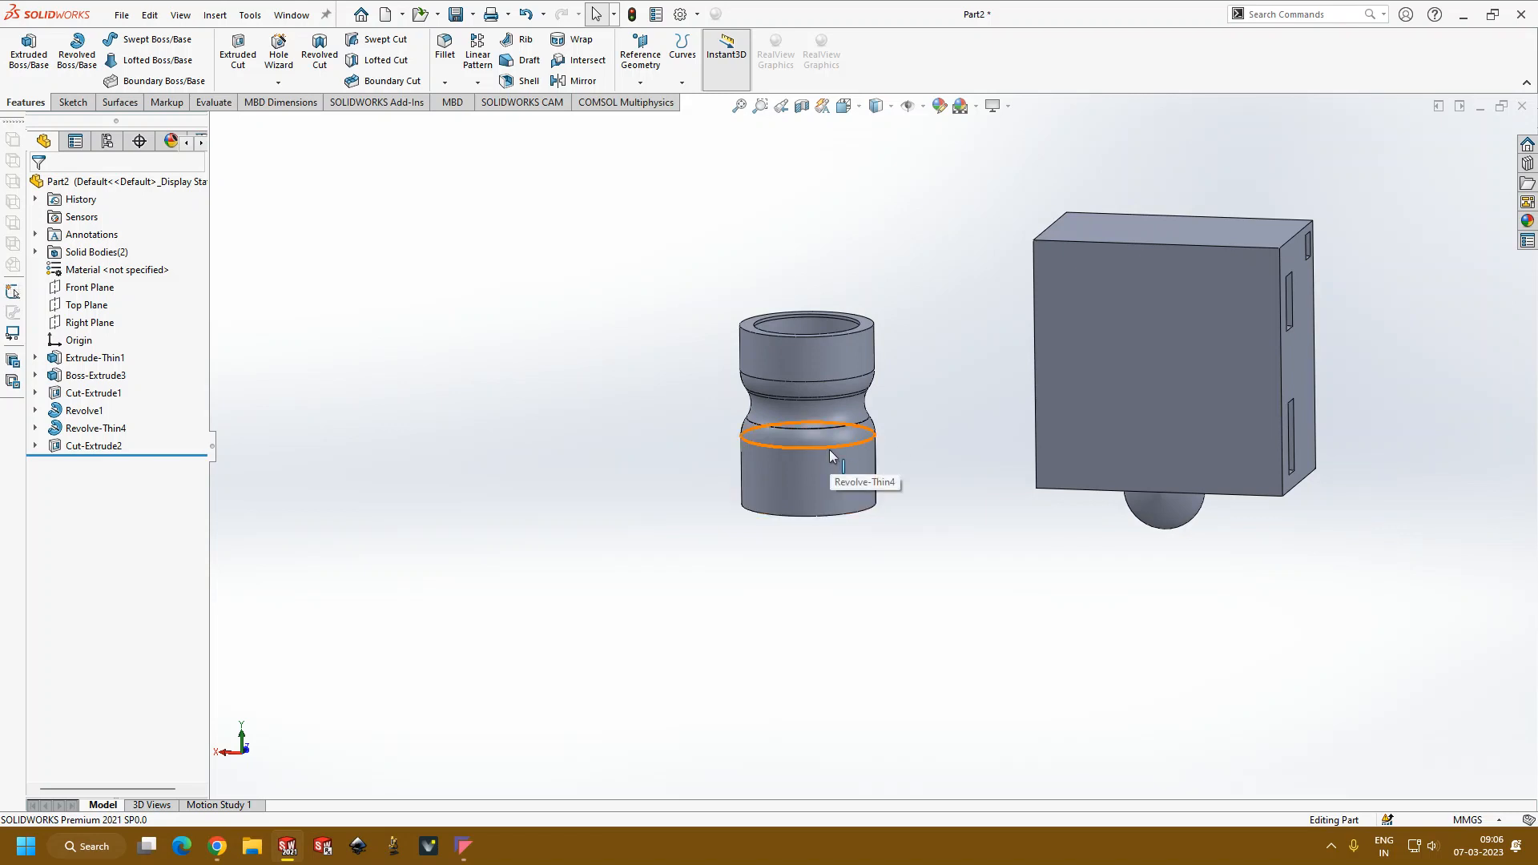
{"action": "scroll", "coordinate": [886, 436], "scroll_direction": "down", "scroll_amount": 3}
{"action": "scroll", "coordinate": [948, 415], "scroll_direction": "down", "scroll_amount": 3}
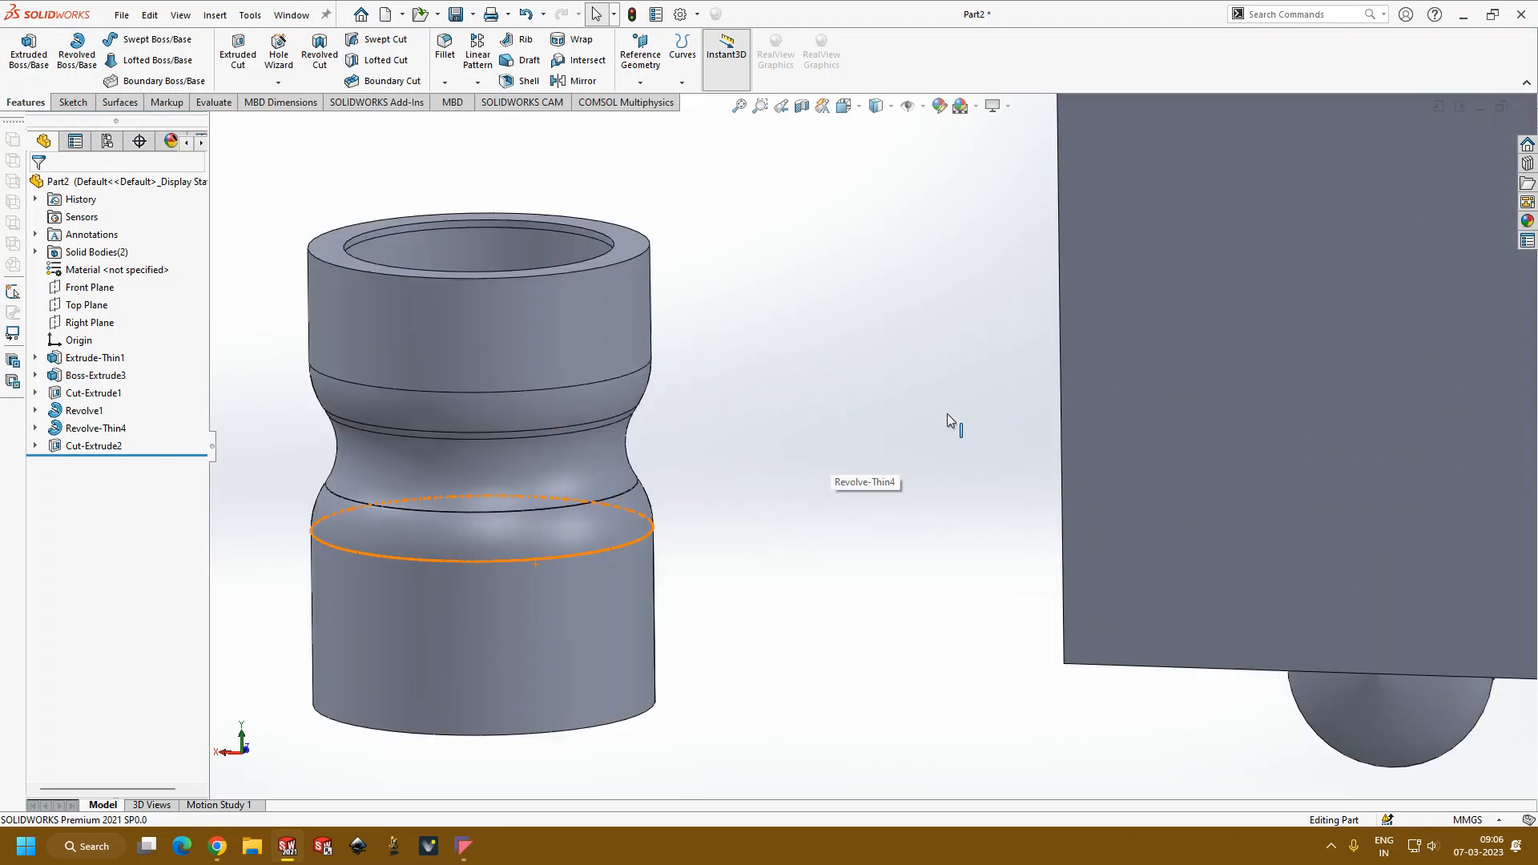
{"action": "scroll", "coordinate": [948, 415], "scroll_direction": "up", "scroll_amount": 1}
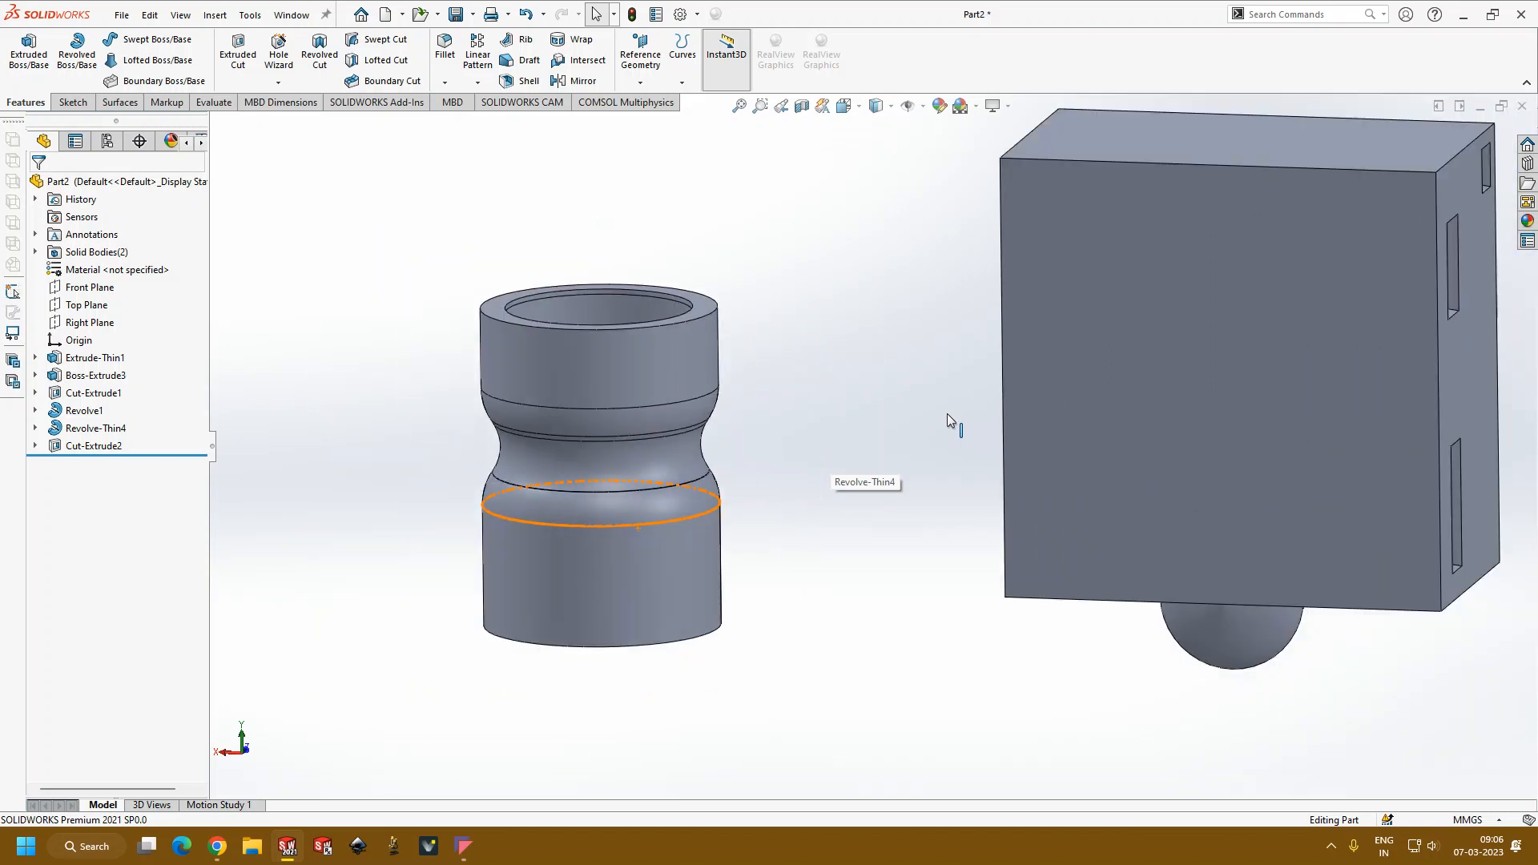
{"action": "scroll", "coordinate": [947, 413], "scroll_direction": "up", "scroll_amount": 5}
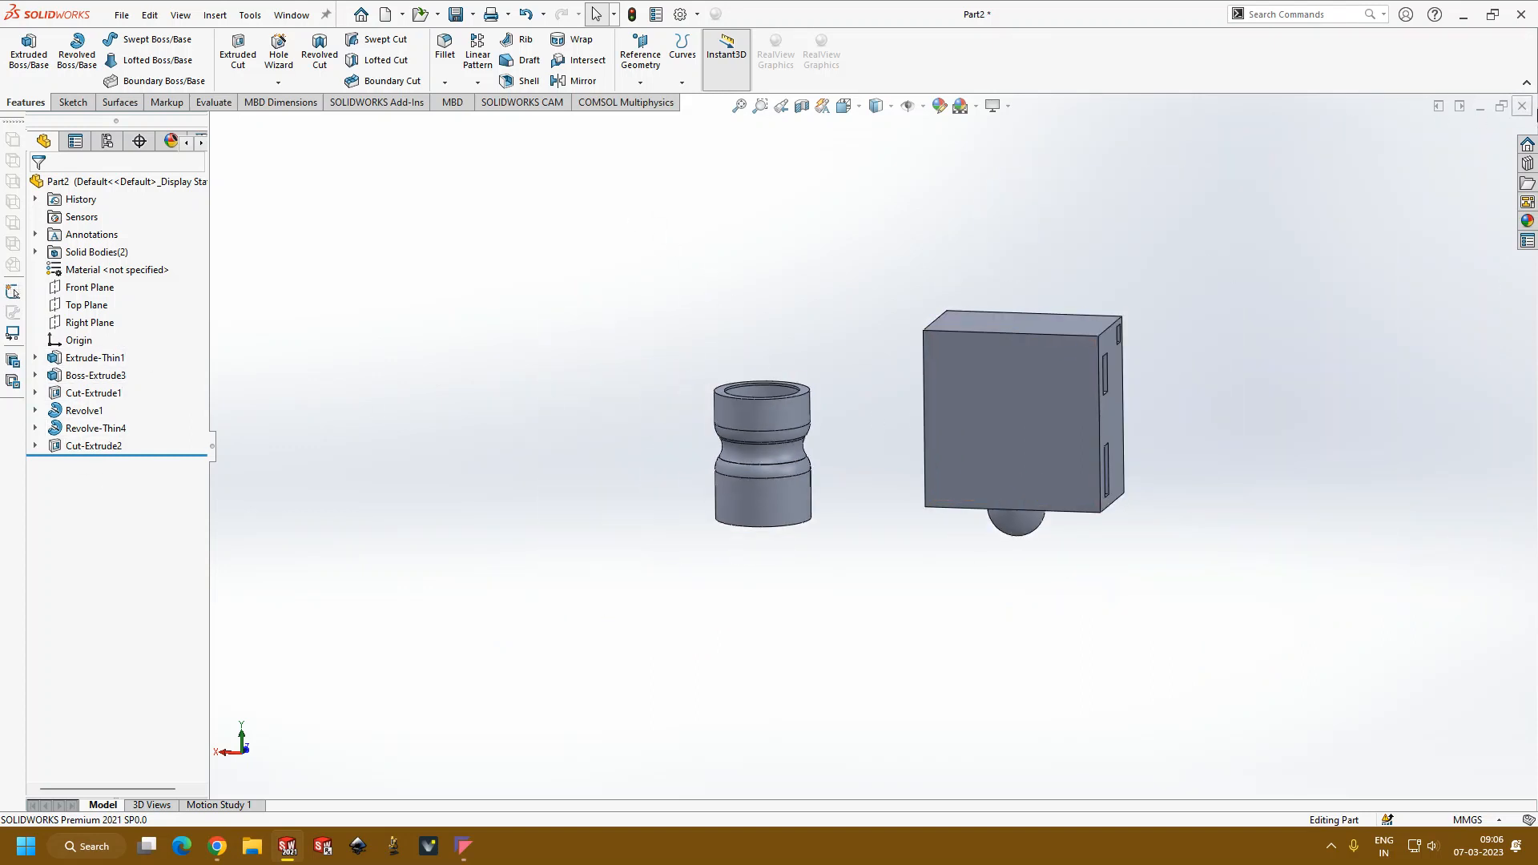
Step: Create a new part document and start a sketch on the Front Plane
{"action": "left_click", "coordinate": [121, 14]}
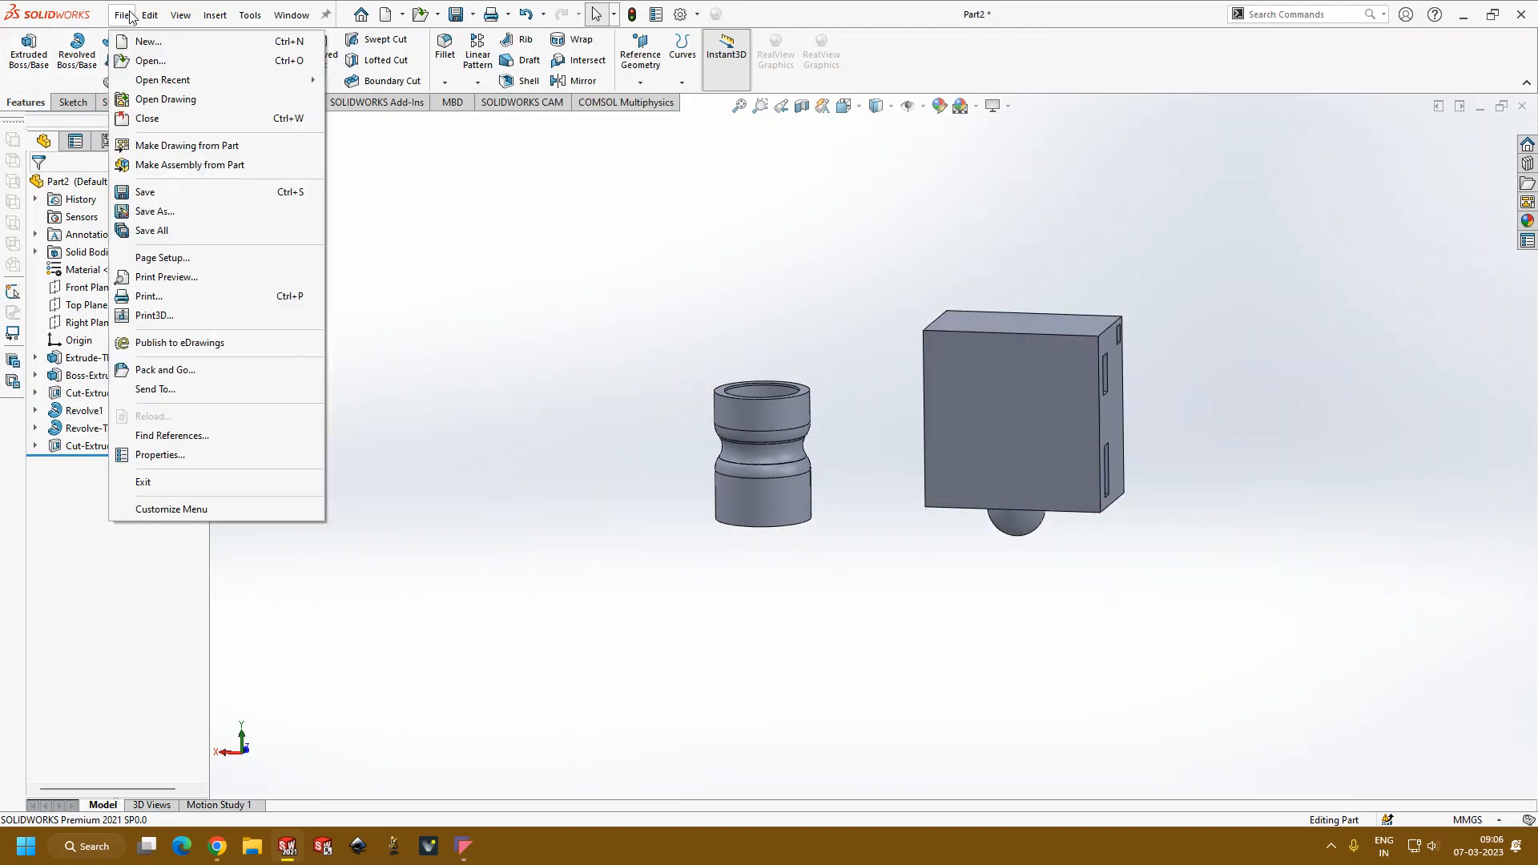
{"action": "left_click", "coordinate": [136, 40]}
{"action": "left_click", "coordinate": [630, 613]}
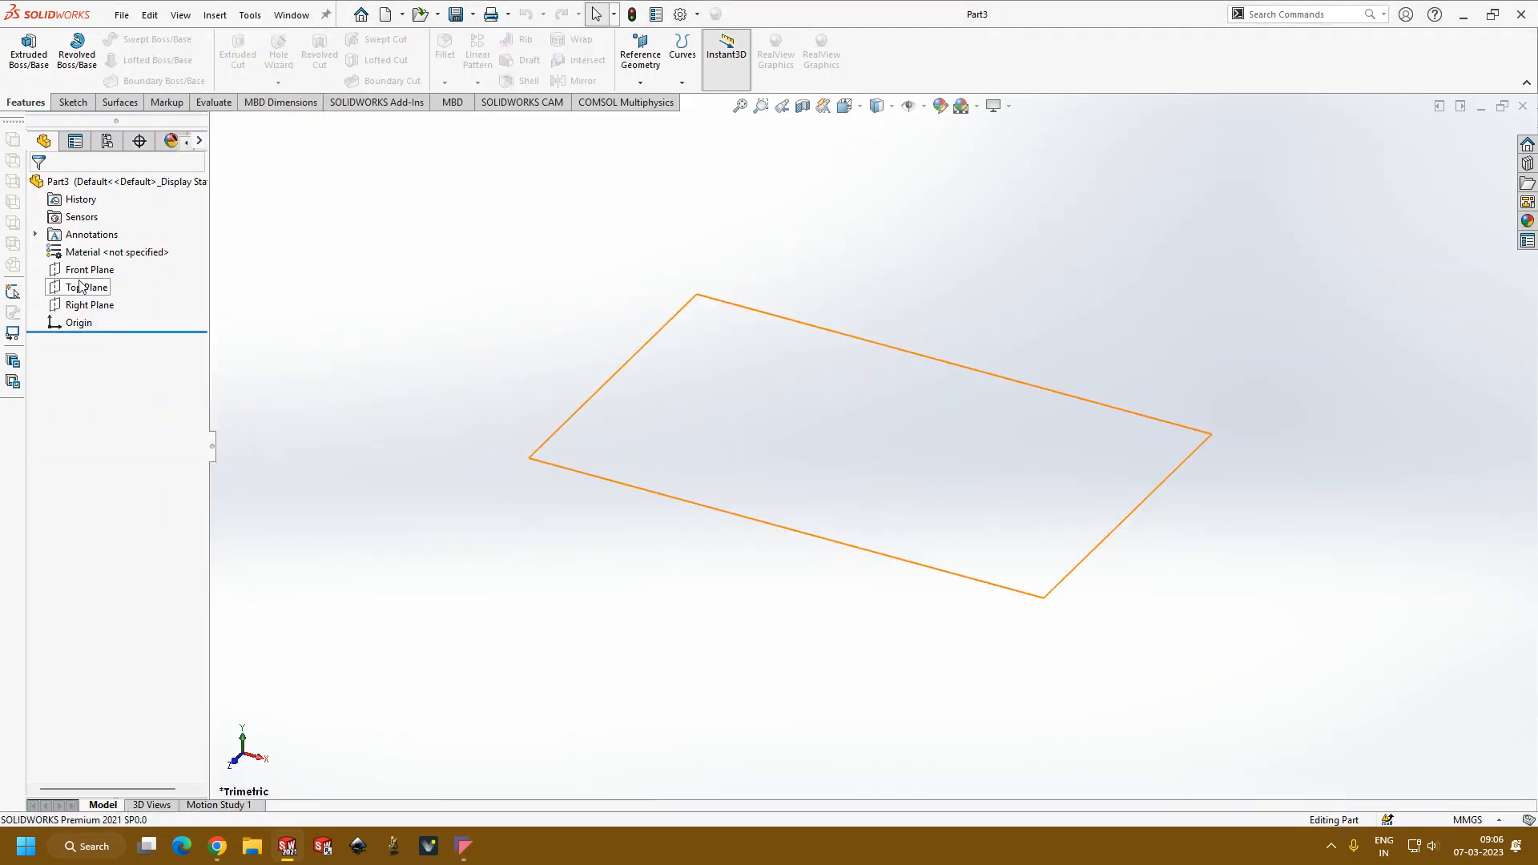
{"action": "left_click", "coordinate": [89, 269]}
{"action": "left_click", "coordinate": [101, 253]}
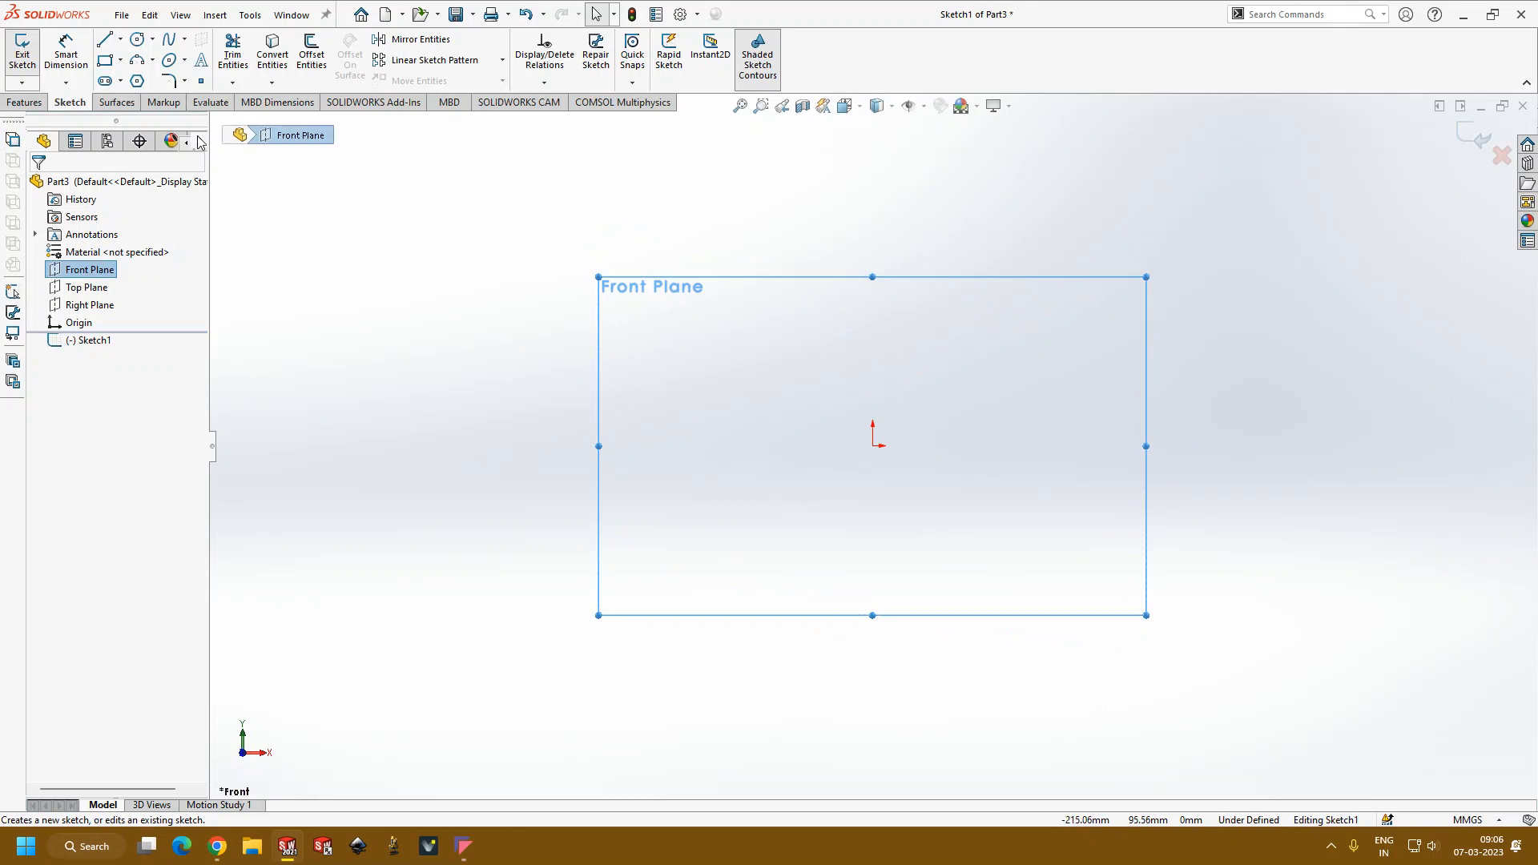
Step: Draw a vertical centerline about 78 mm long upward from the origin
{"action": "left_click", "coordinate": [120, 39]}
{"action": "left_click", "coordinate": [131, 61]}
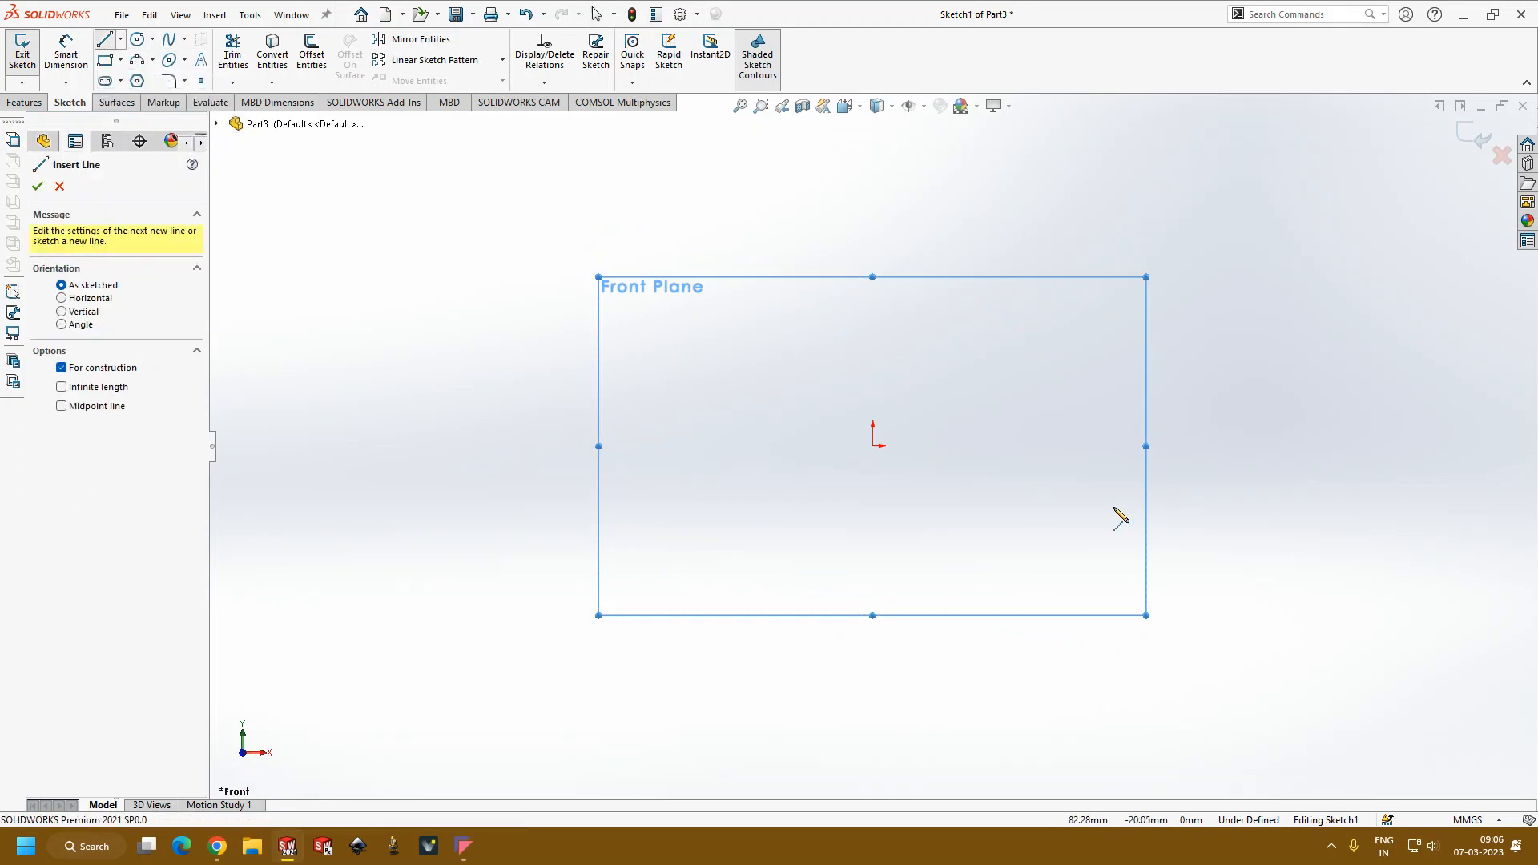
{"action": "left_click", "coordinate": [873, 446]}
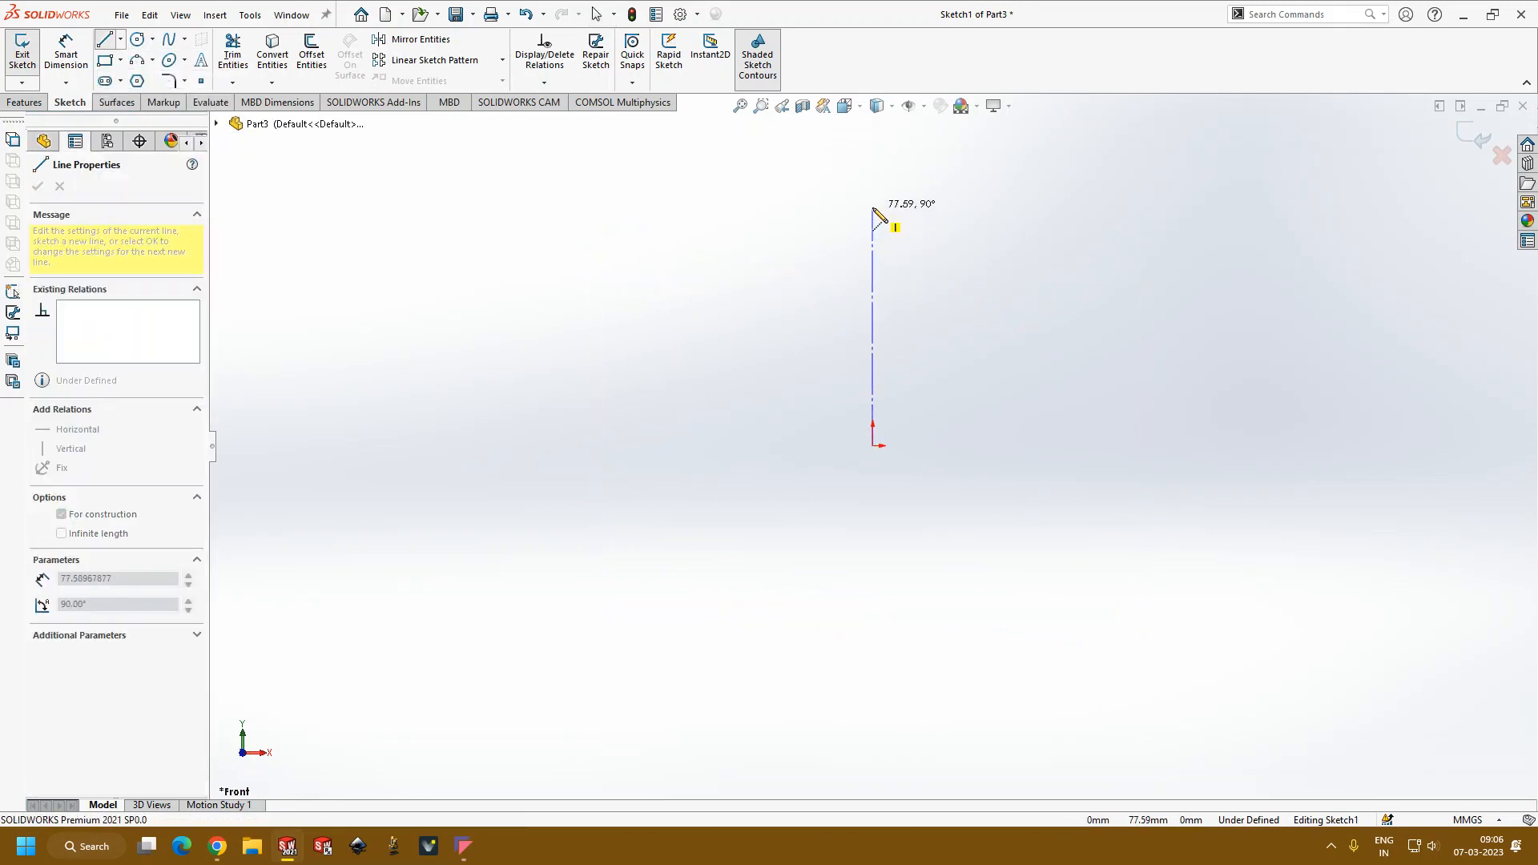
{"action": "left_click", "coordinate": [873, 207]}
{"action": "key", "text": "Escape"}
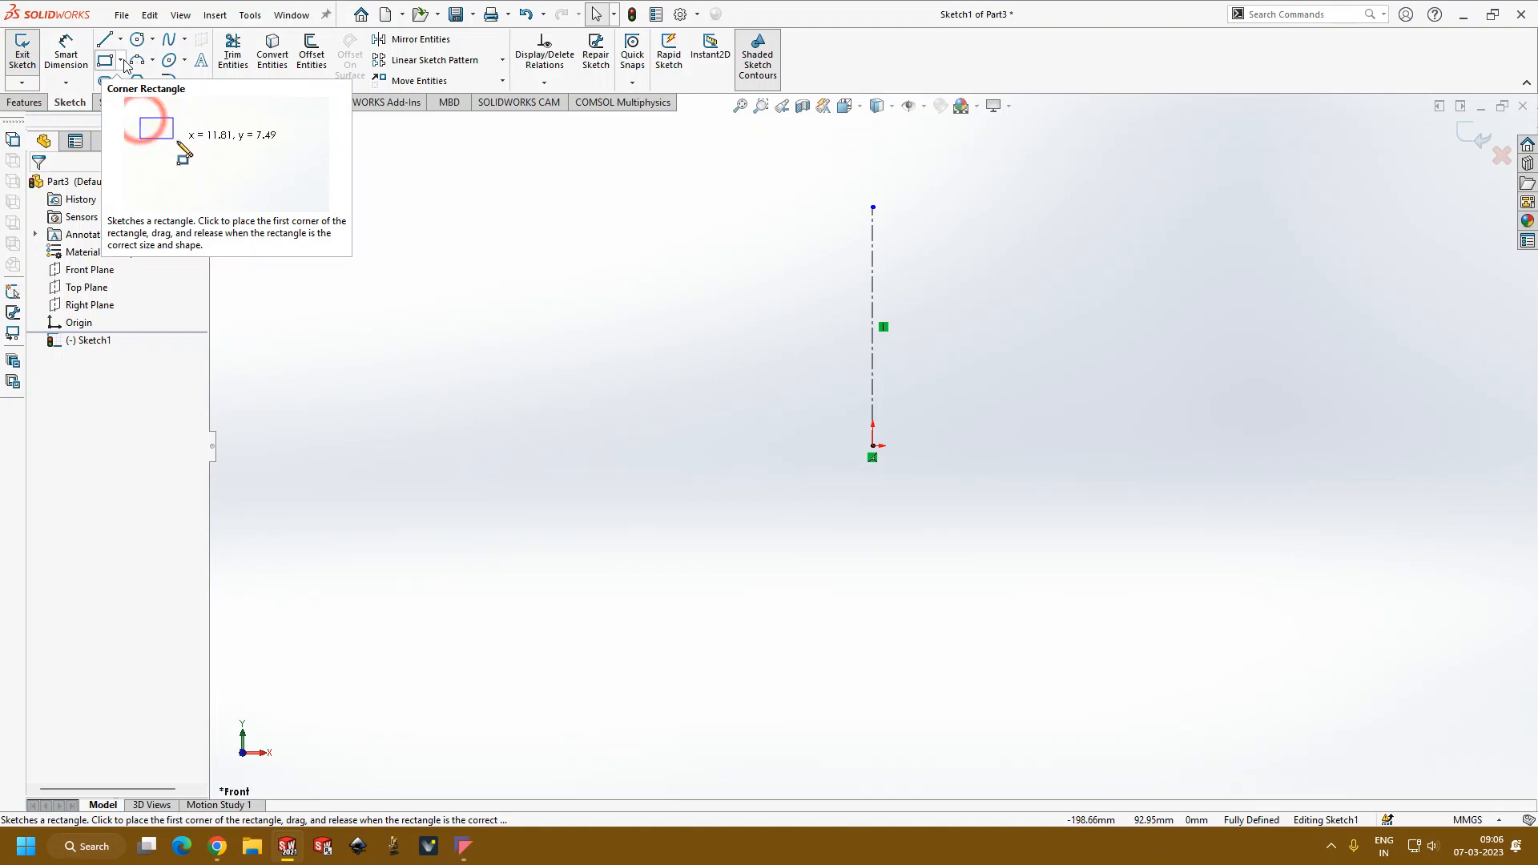
Step: Sketch a spline starting about 22 mm beside the centerline's upper end, curving out to about 33 mm at the base and ending at the origin
{"action": "scroll", "coordinate": [1081, 195], "scroll_direction": "down", "scroll_amount": 3}
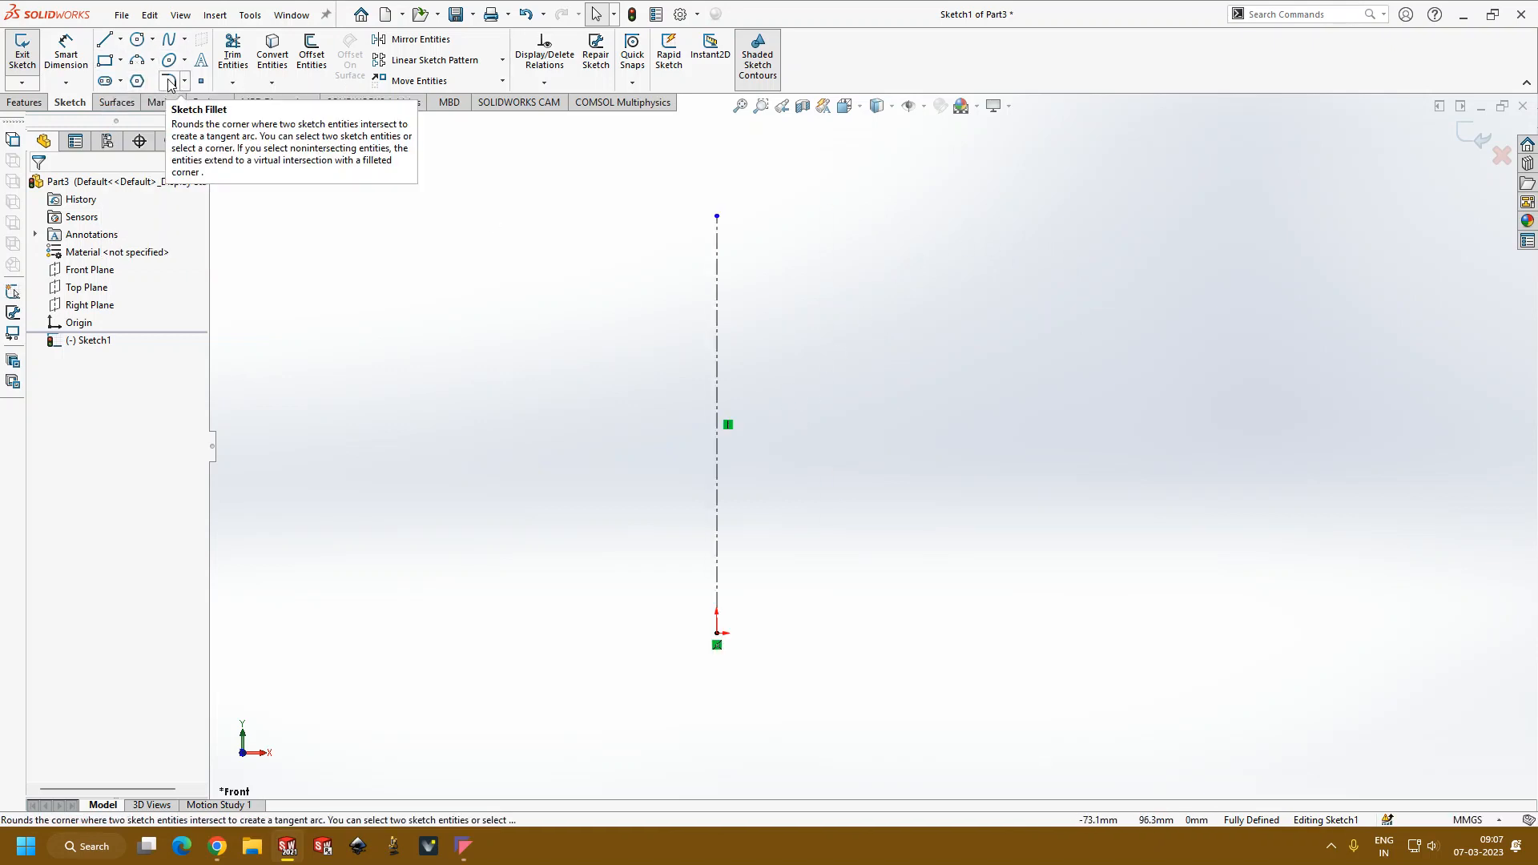
{"action": "left_click", "coordinate": [168, 38]}
{"action": "left_click", "coordinate": [716, 216]}
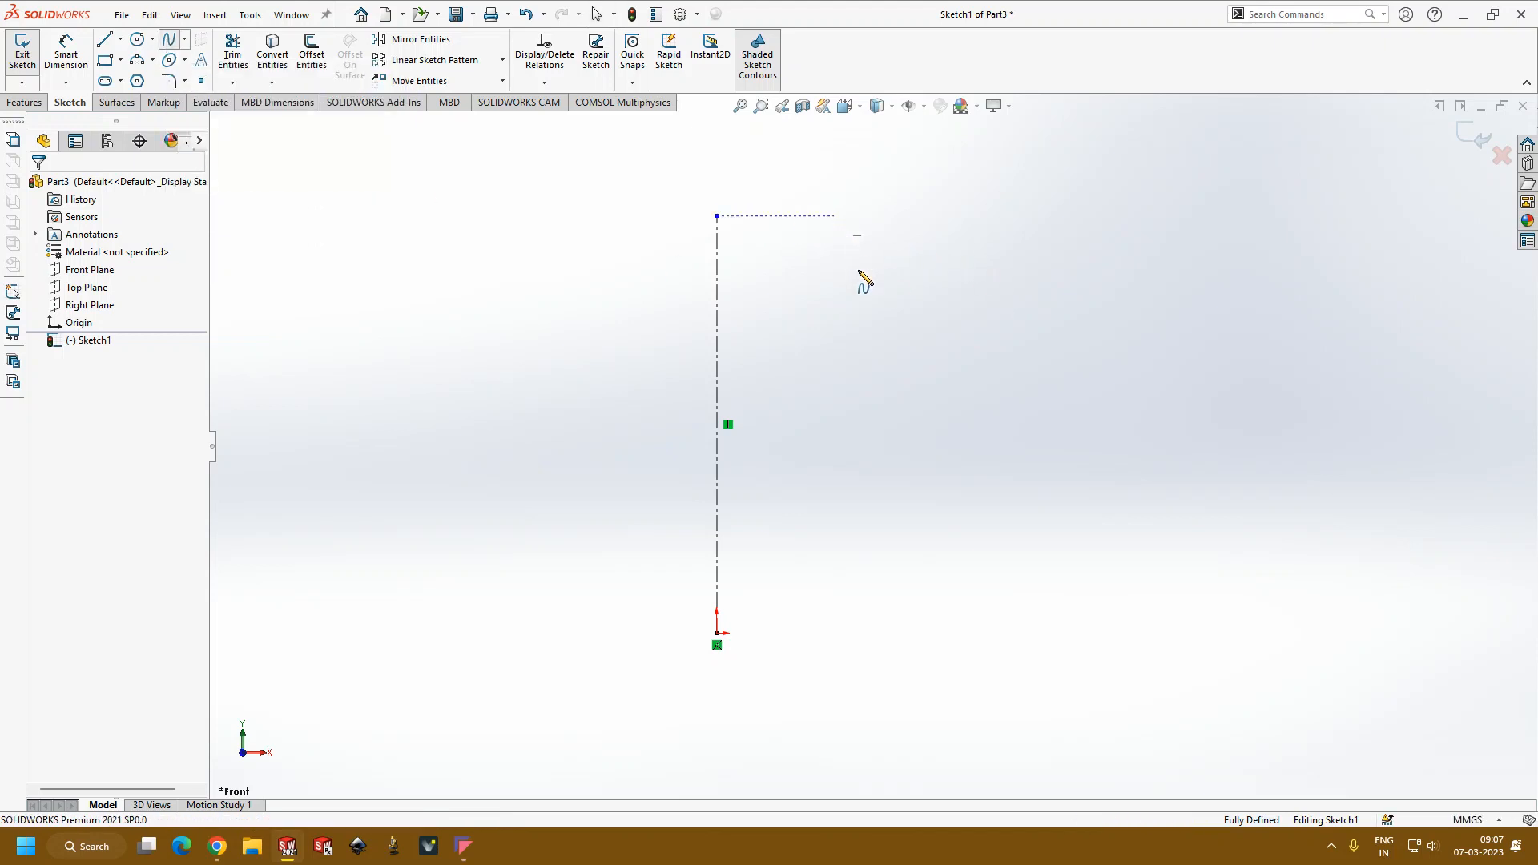
{"action": "left_click", "coordinate": [834, 216]}
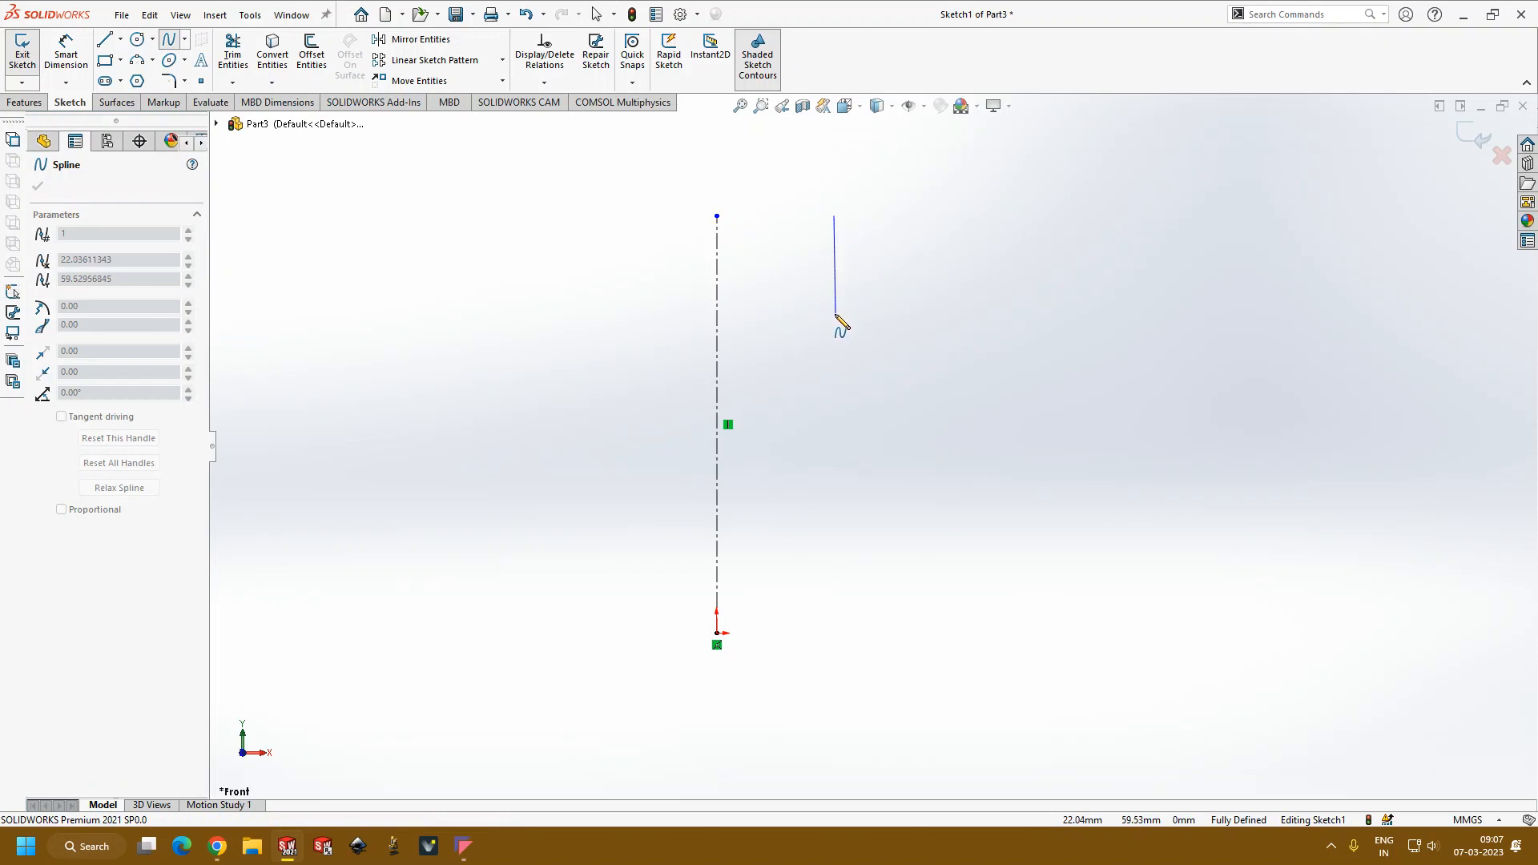
{"action": "left_click", "coordinate": [833, 314]}
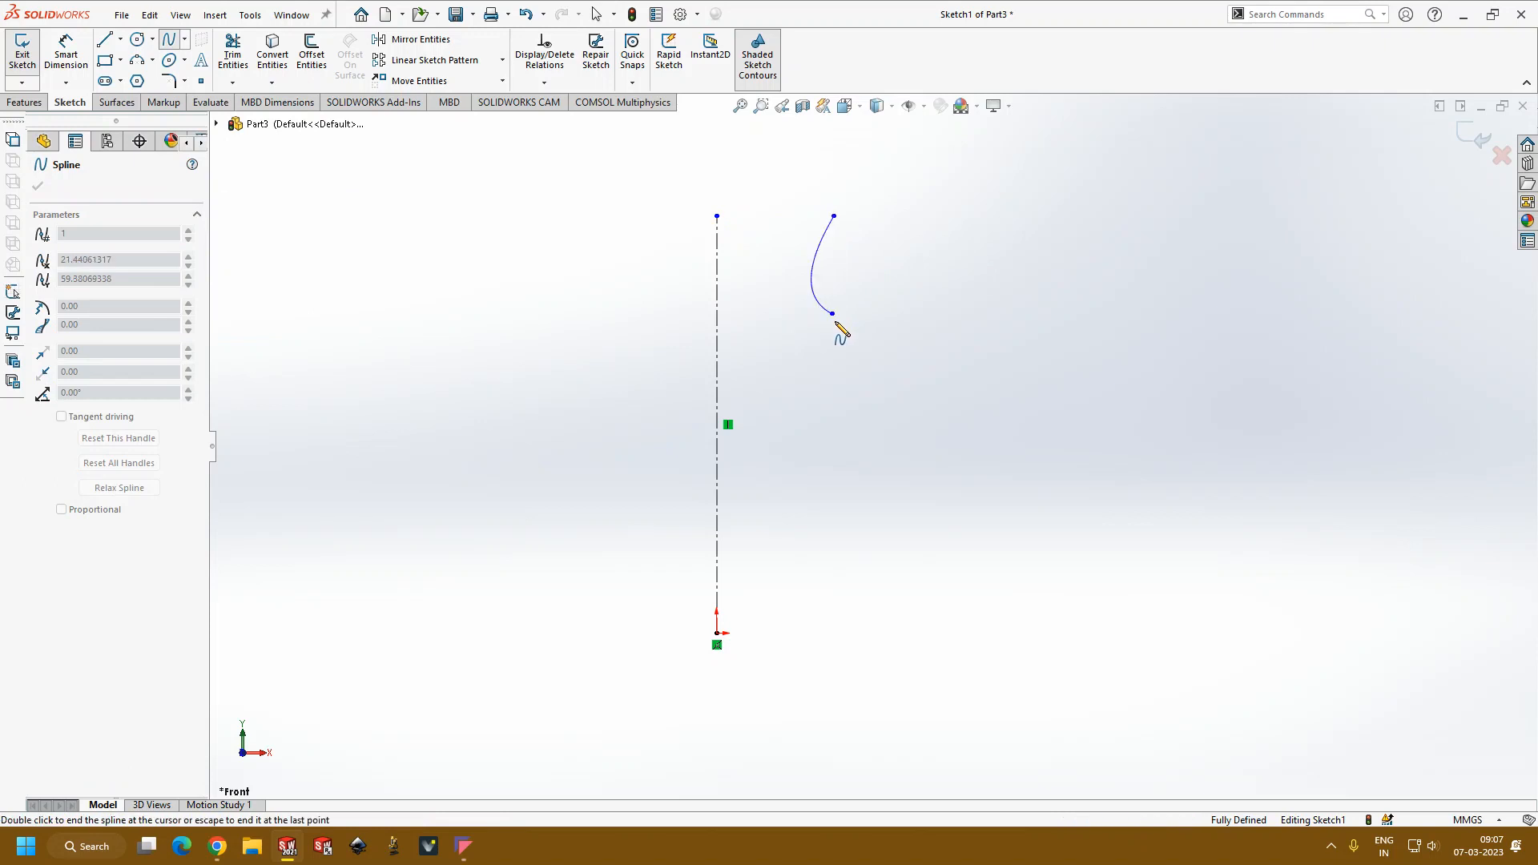
{"action": "left_click", "coordinate": [862, 493]}
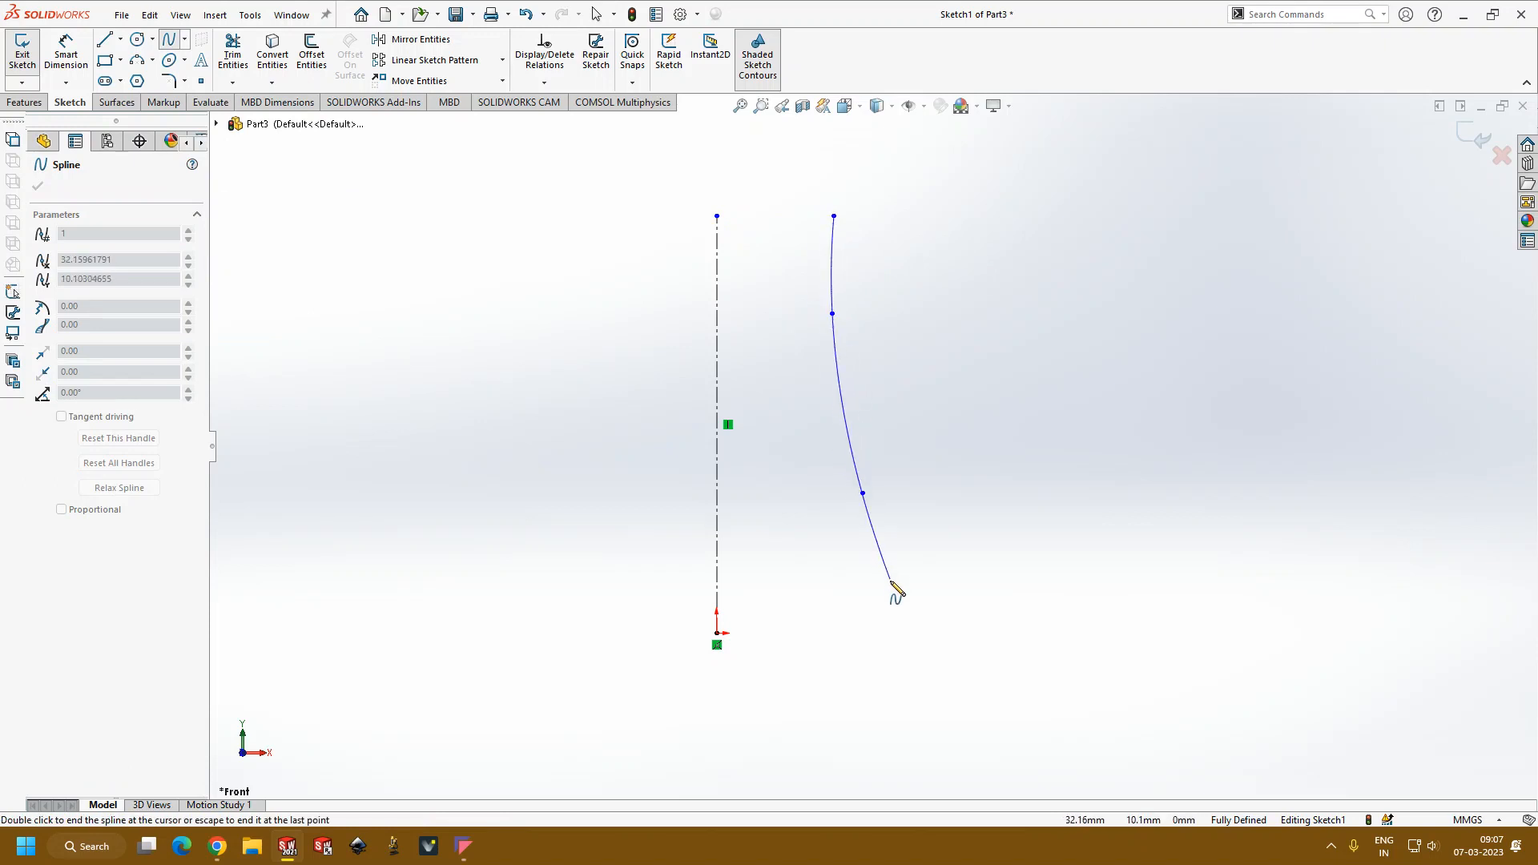
{"action": "left_click", "coordinate": [896, 633]}
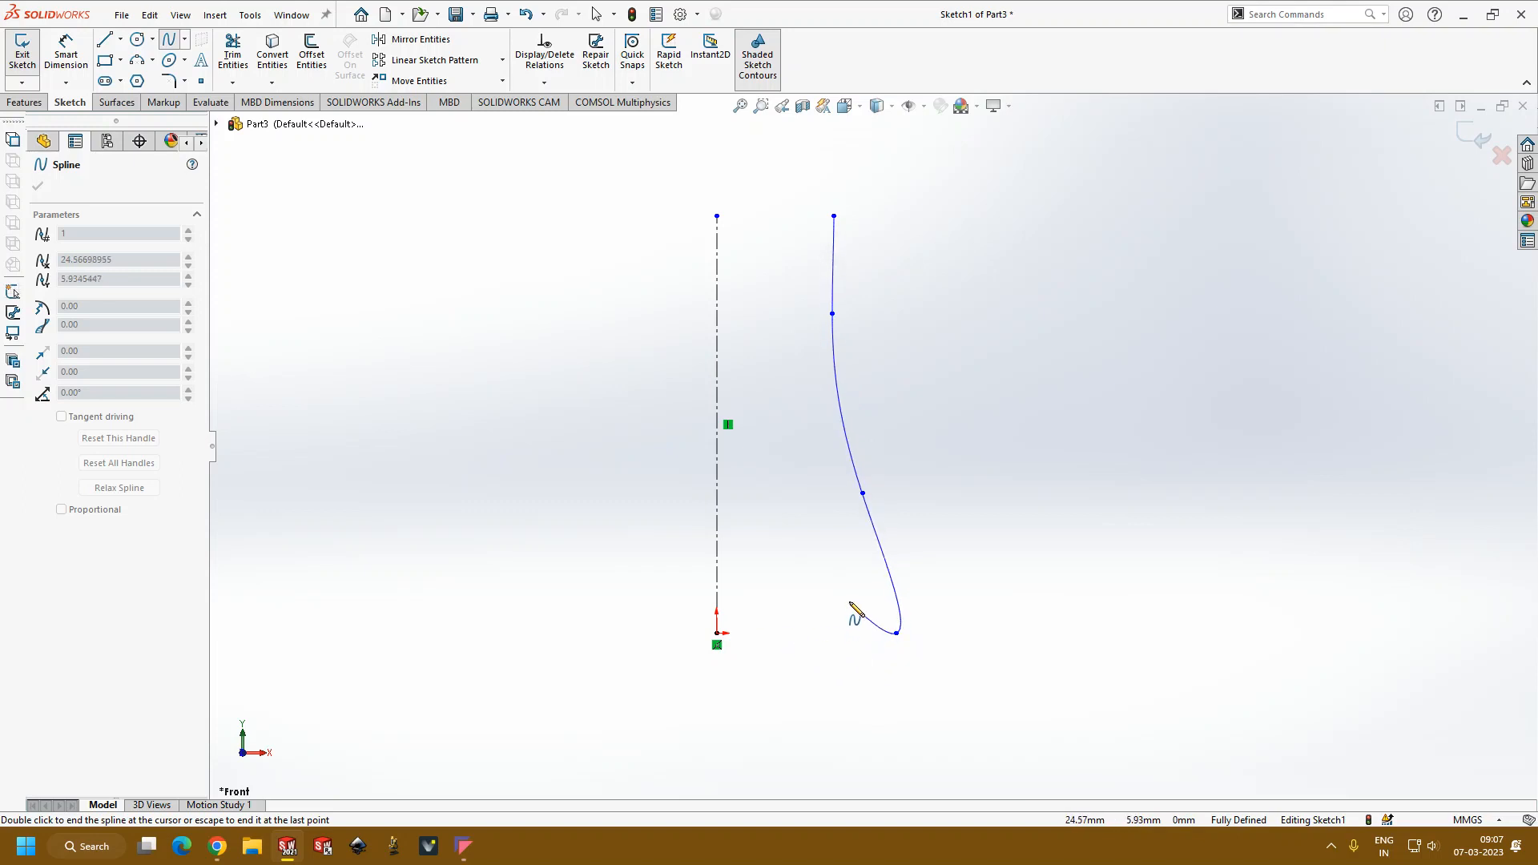
{"action": "double_click", "coordinate": [717, 634]}
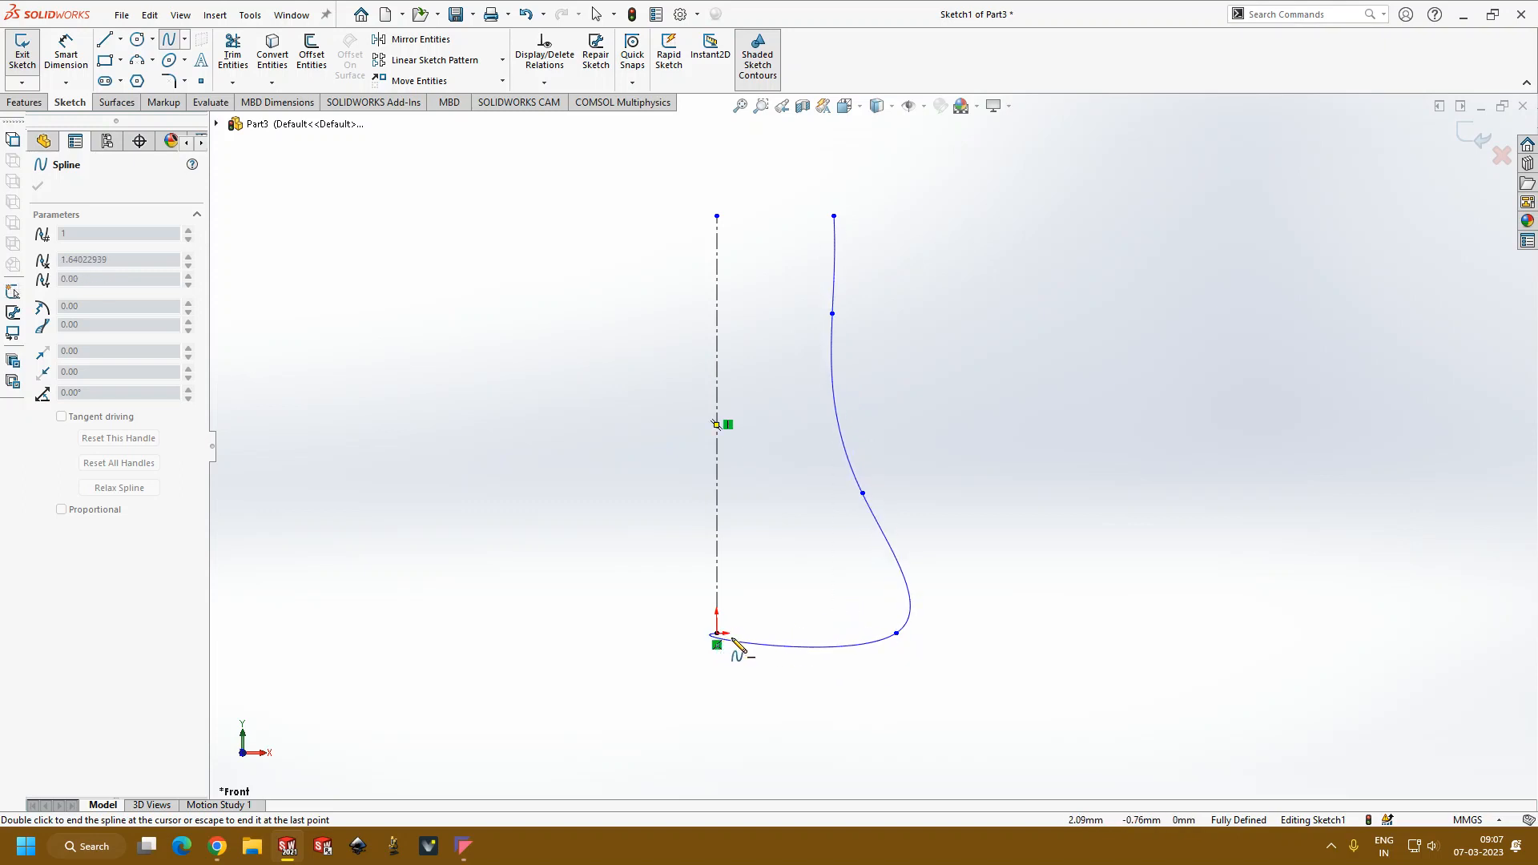
Step: Reshape the spline by raising its lowest outer point to about X 34.5 mm, Y 13.8 mm
{"action": "left_click_drag", "start_coordinate": [897, 636], "coordinate": [903, 560]}
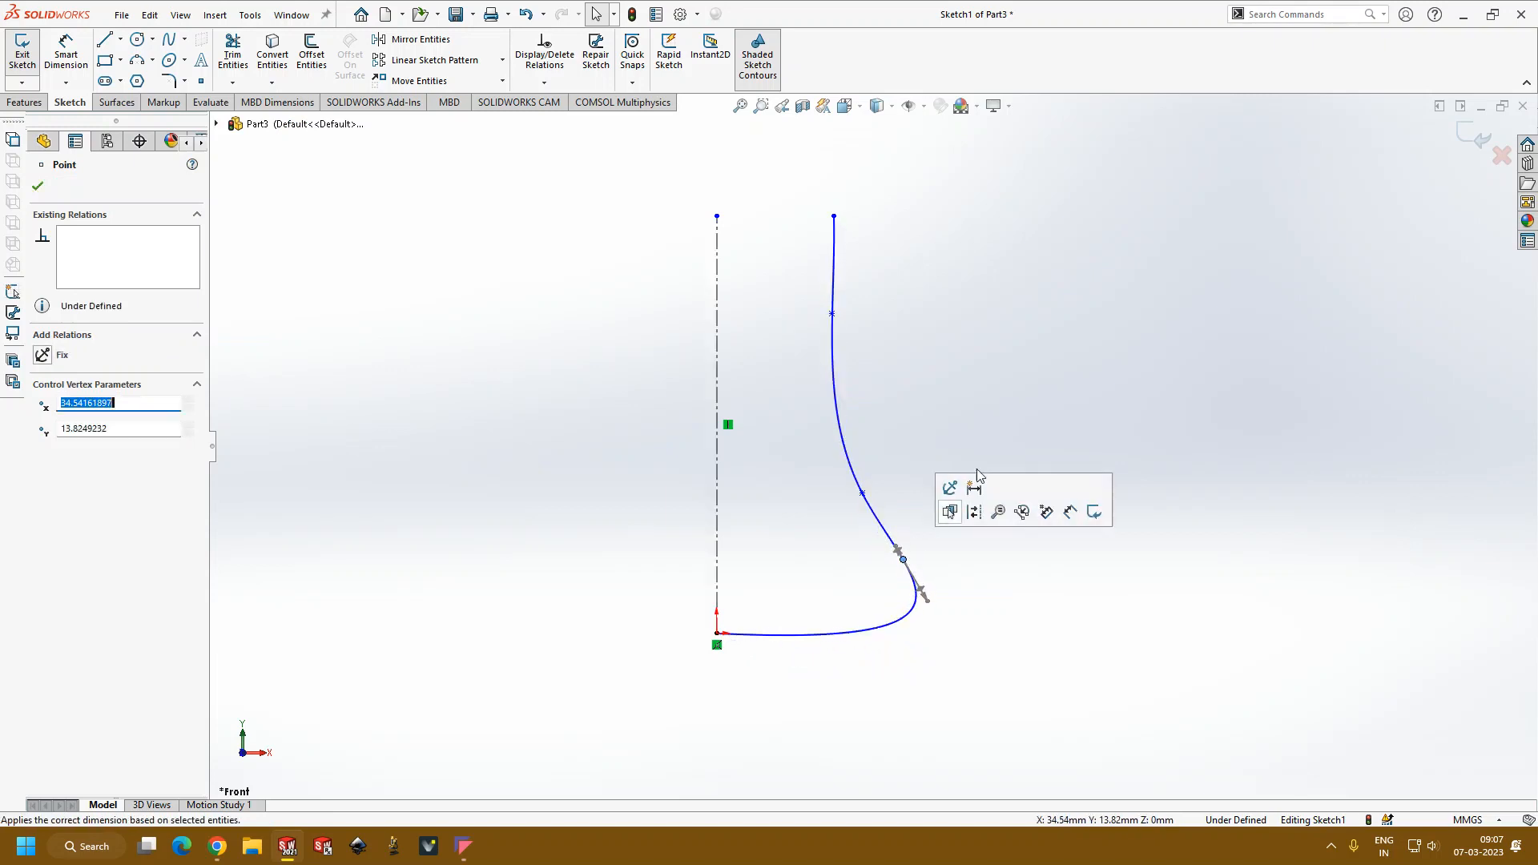
{"action": "left_click", "coordinate": [1033, 383]}
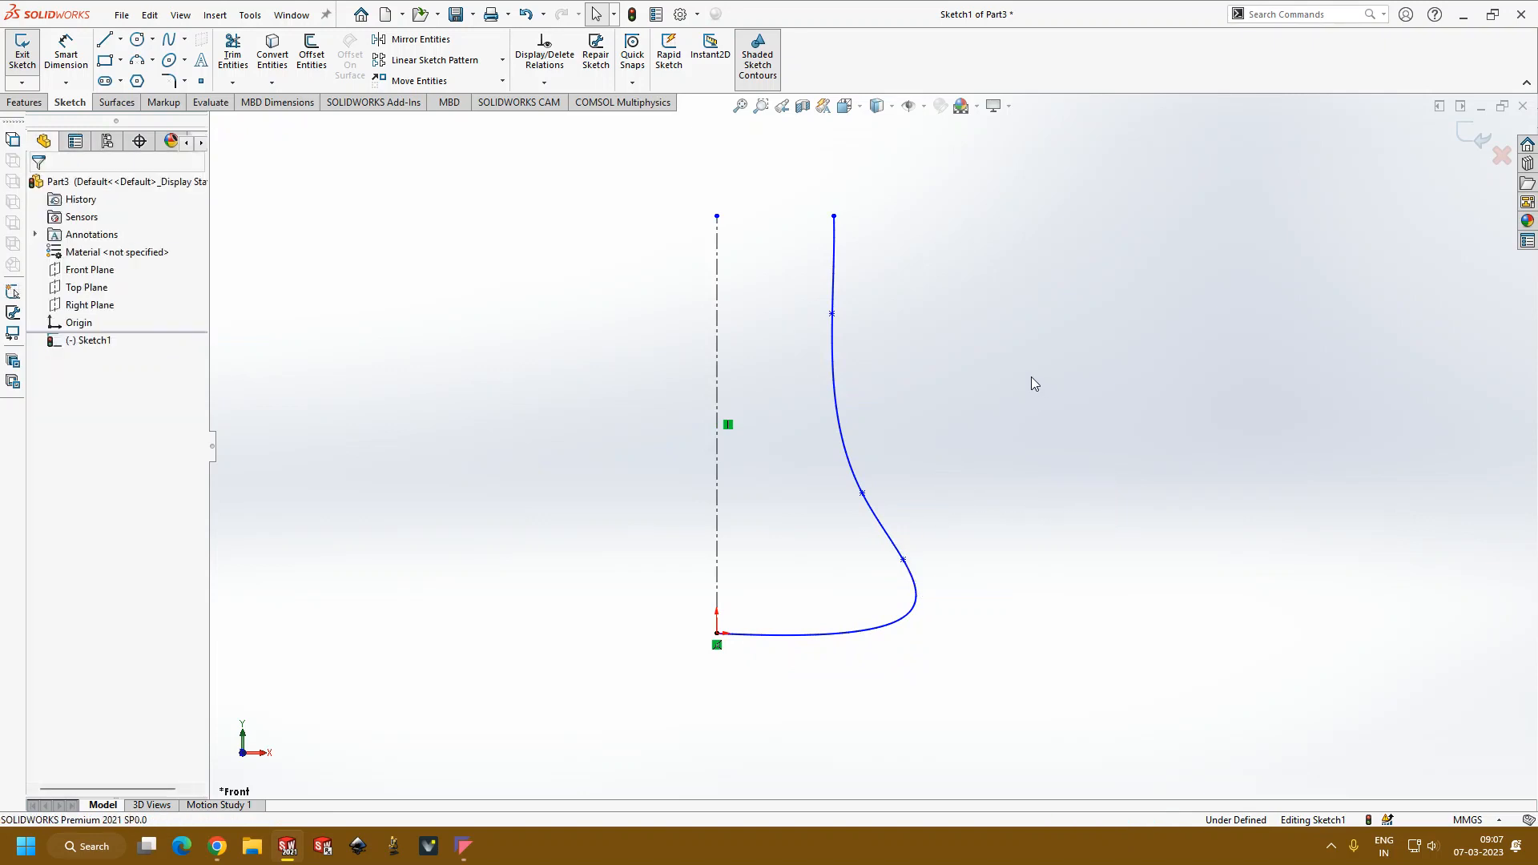
{"action": "left_click", "coordinate": [718, 289]}
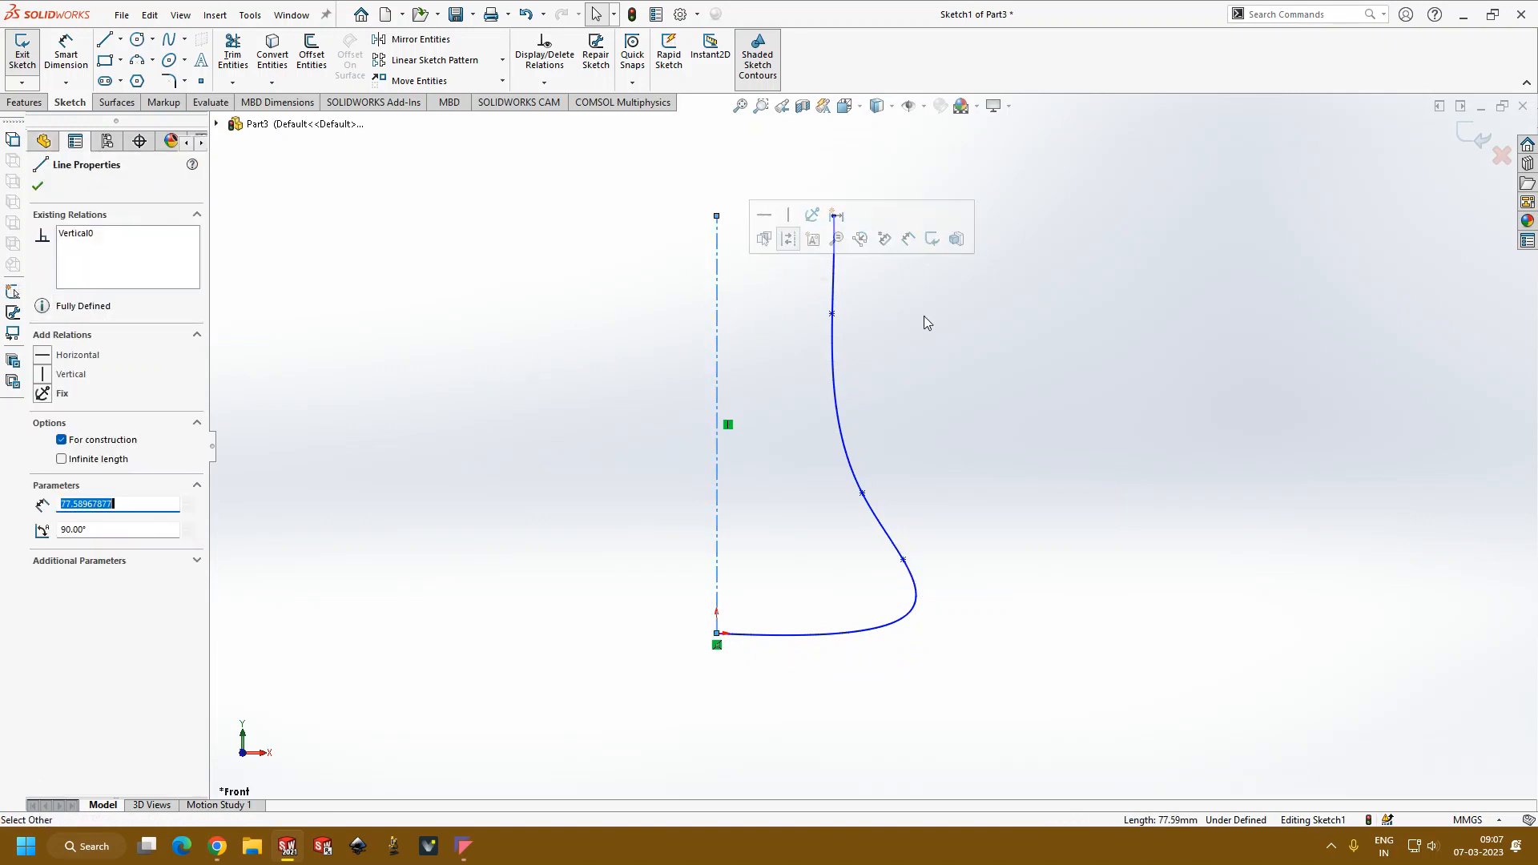
{"action": "left_click", "coordinate": [982, 287]}
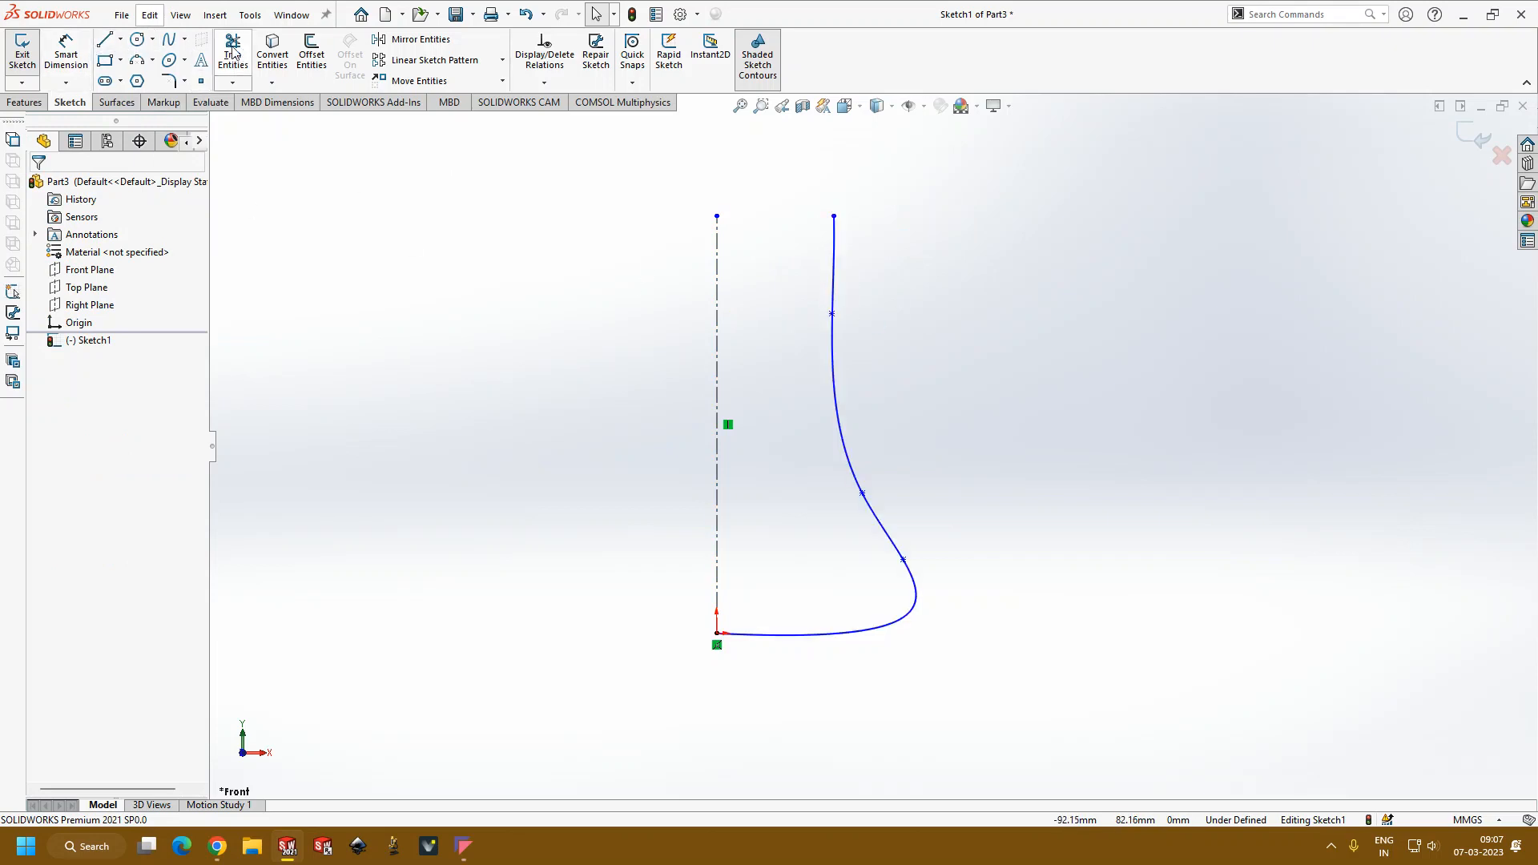
Step: Try a bi-directional 2 mm offset of the spline profile and undo it
{"action": "left_click", "coordinate": [312, 52]}
{"action": "left_click", "coordinate": [832, 289]}
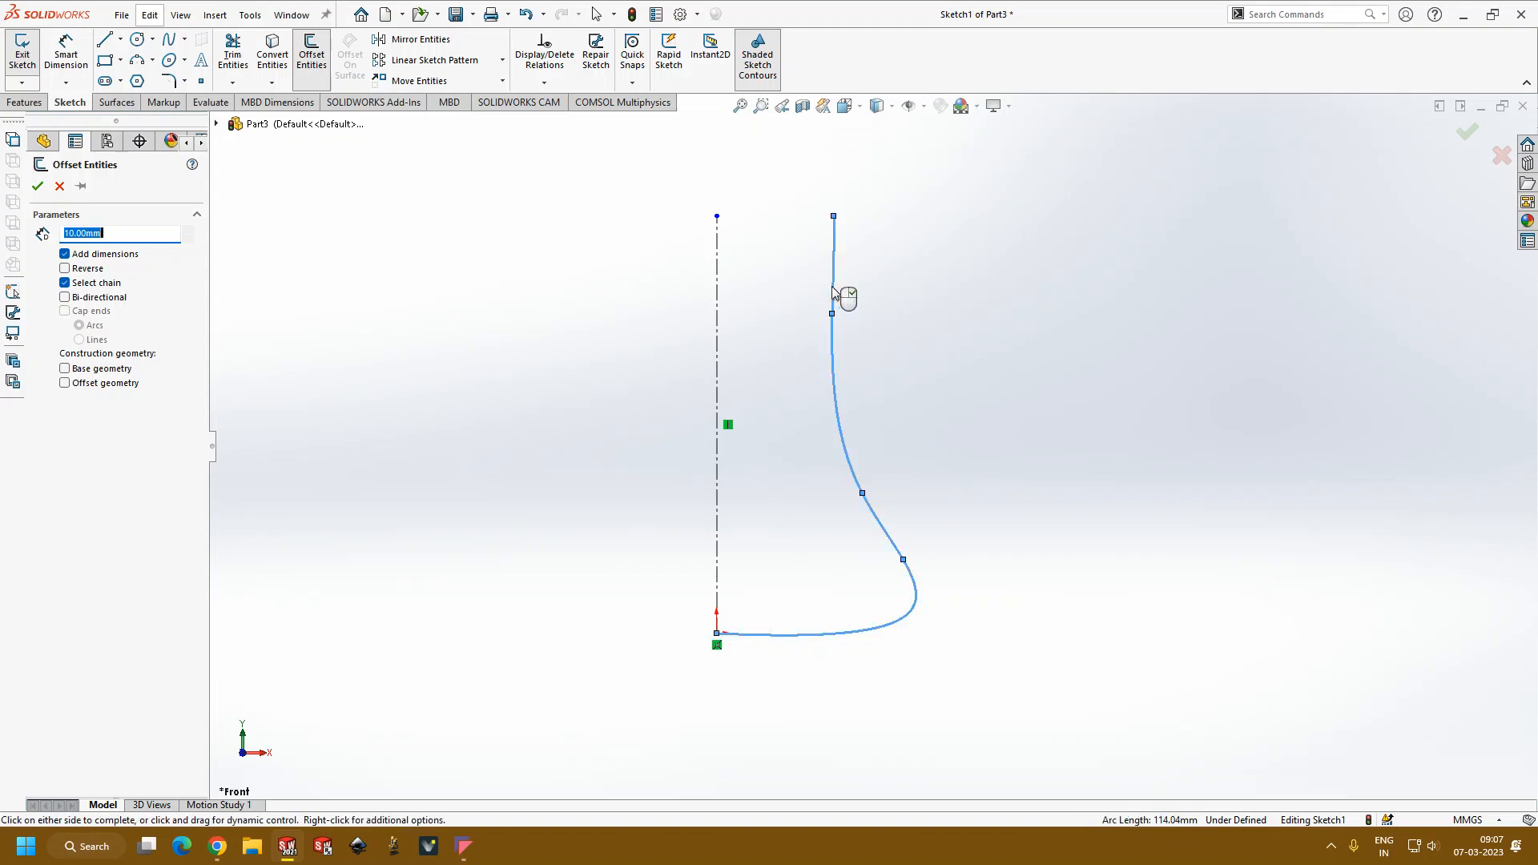
{"action": "left_click", "coordinate": [65, 298]}
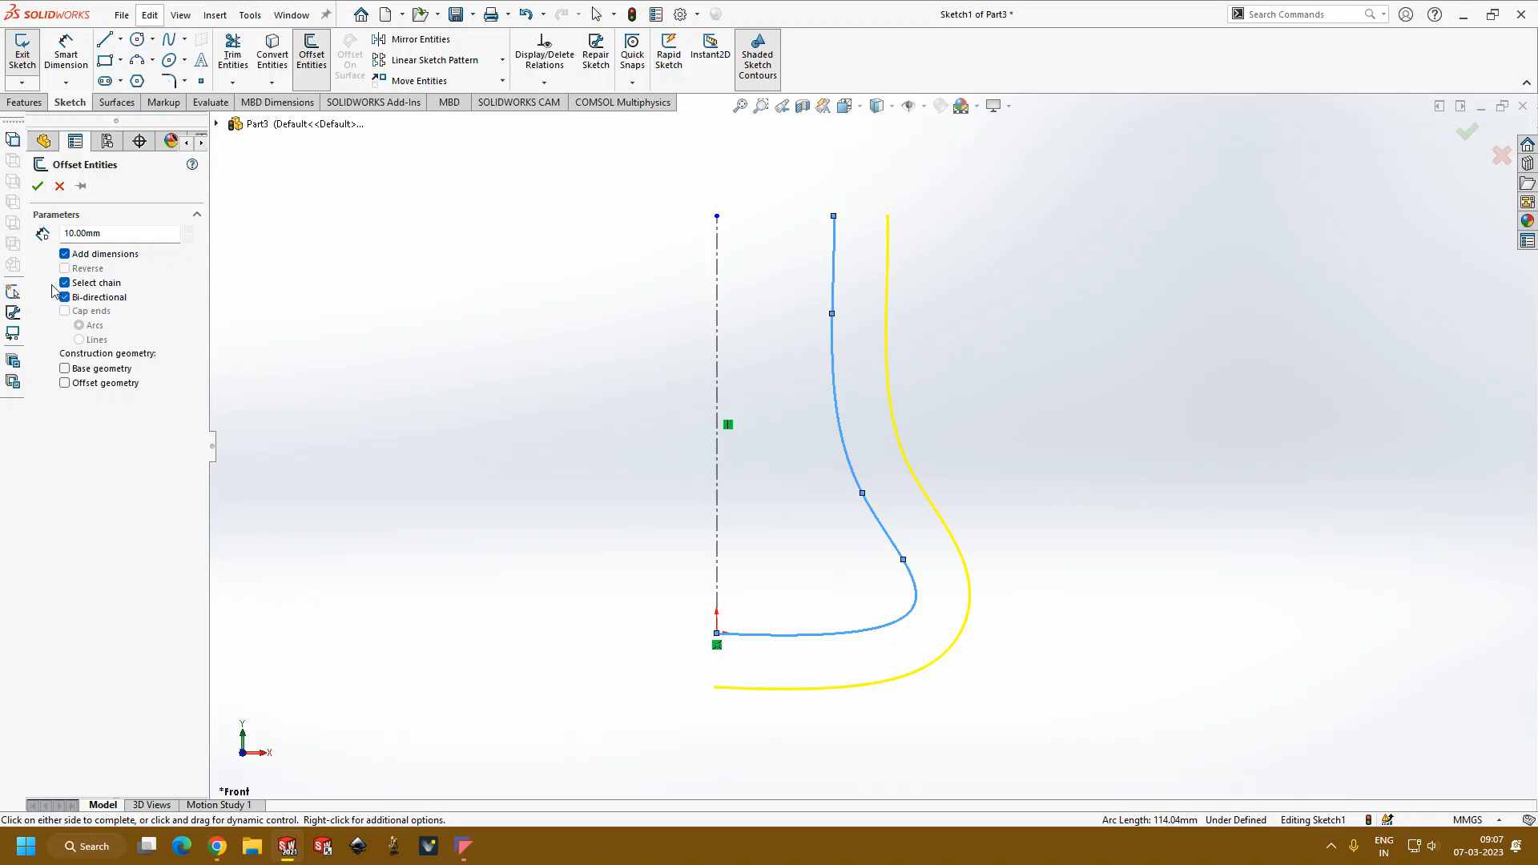
{"action": "double_click", "coordinate": [110, 235]}
{"action": "key", "text": "Return"}
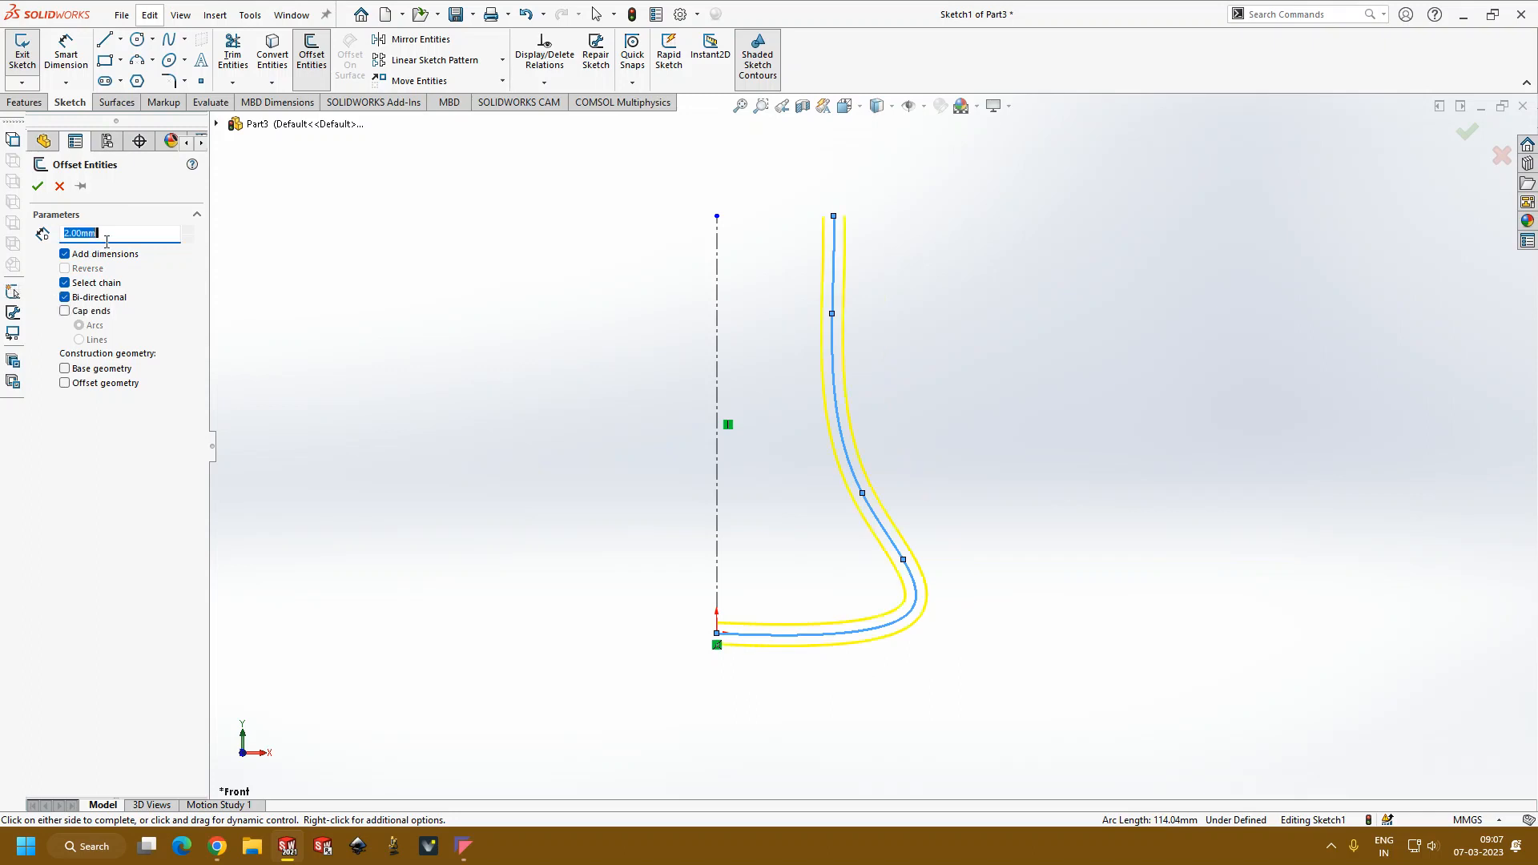
{"action": "left_click", "coordinate": [38, 188]}
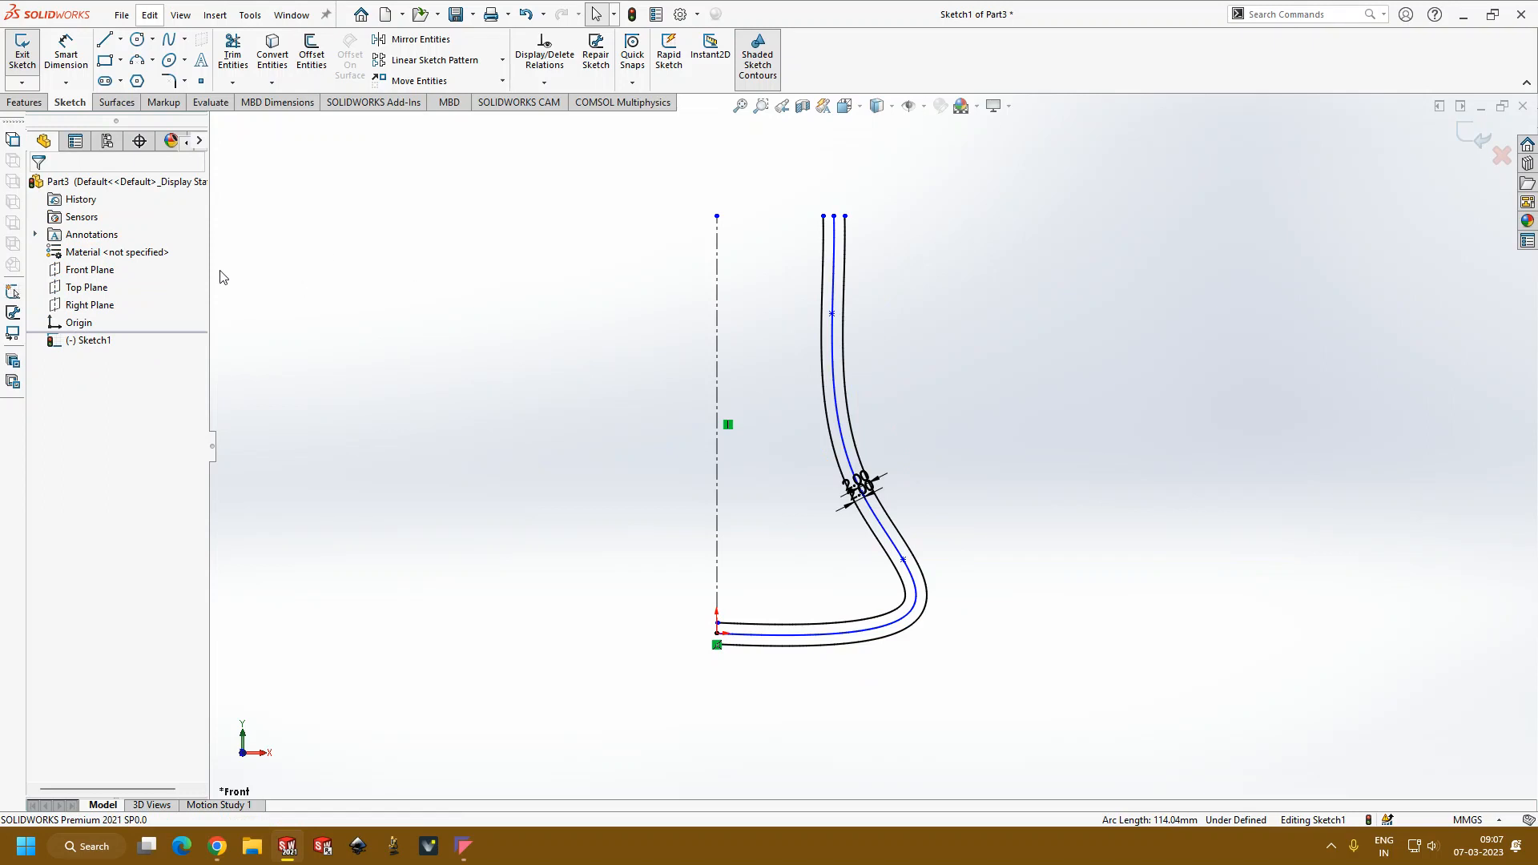
{"action": "key", "text": "ctrl+z"}
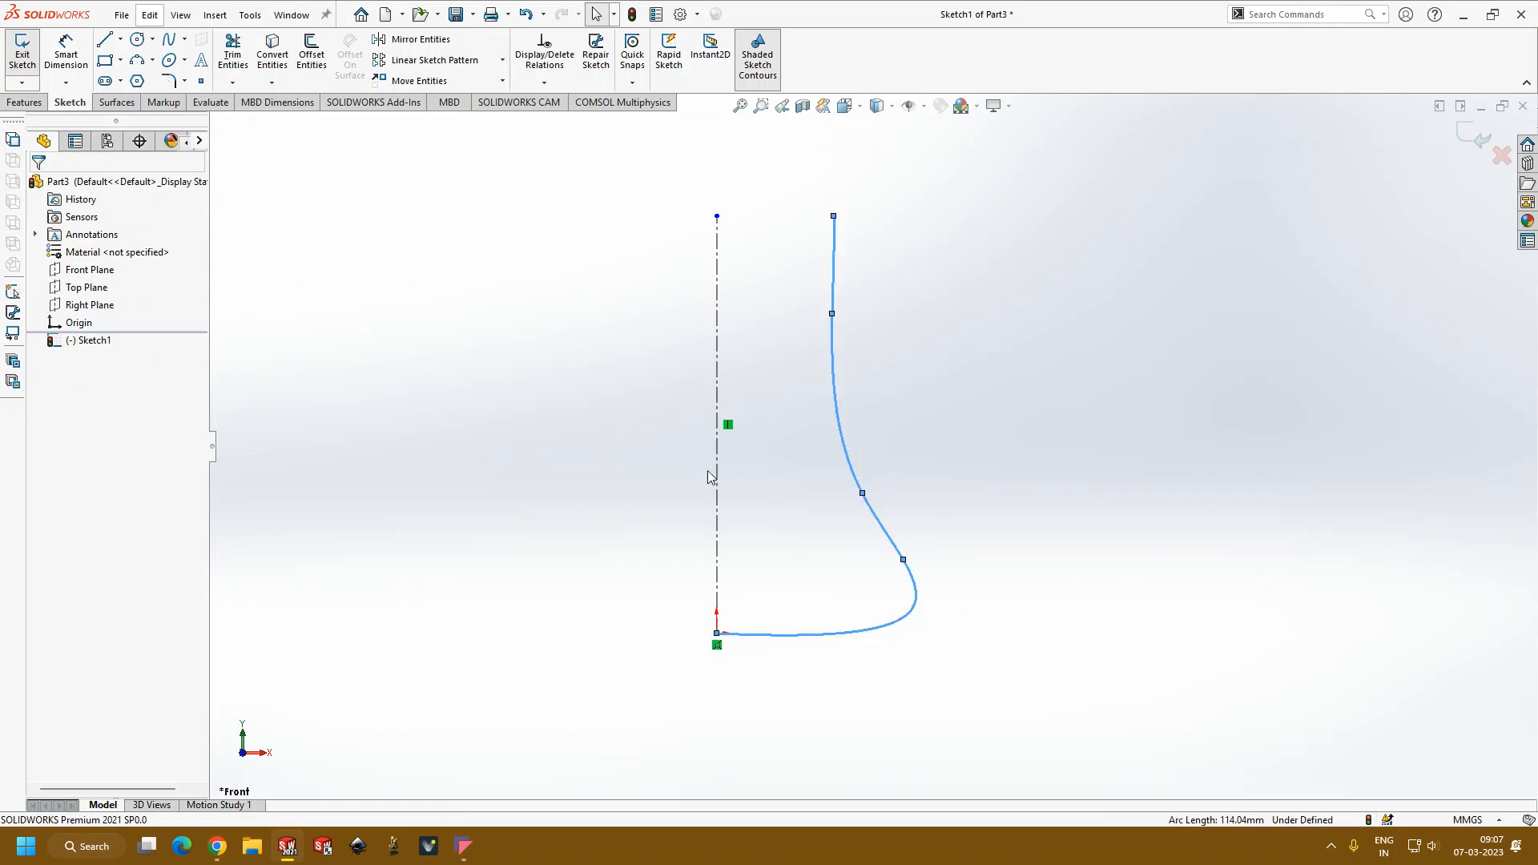
{"action": "key", "text": "Escape"}
Step: Offset the spline 2 mm toward the centerline only, with the bi-directional option off
{"action": "left_click", "coordinate": [312, 56]}
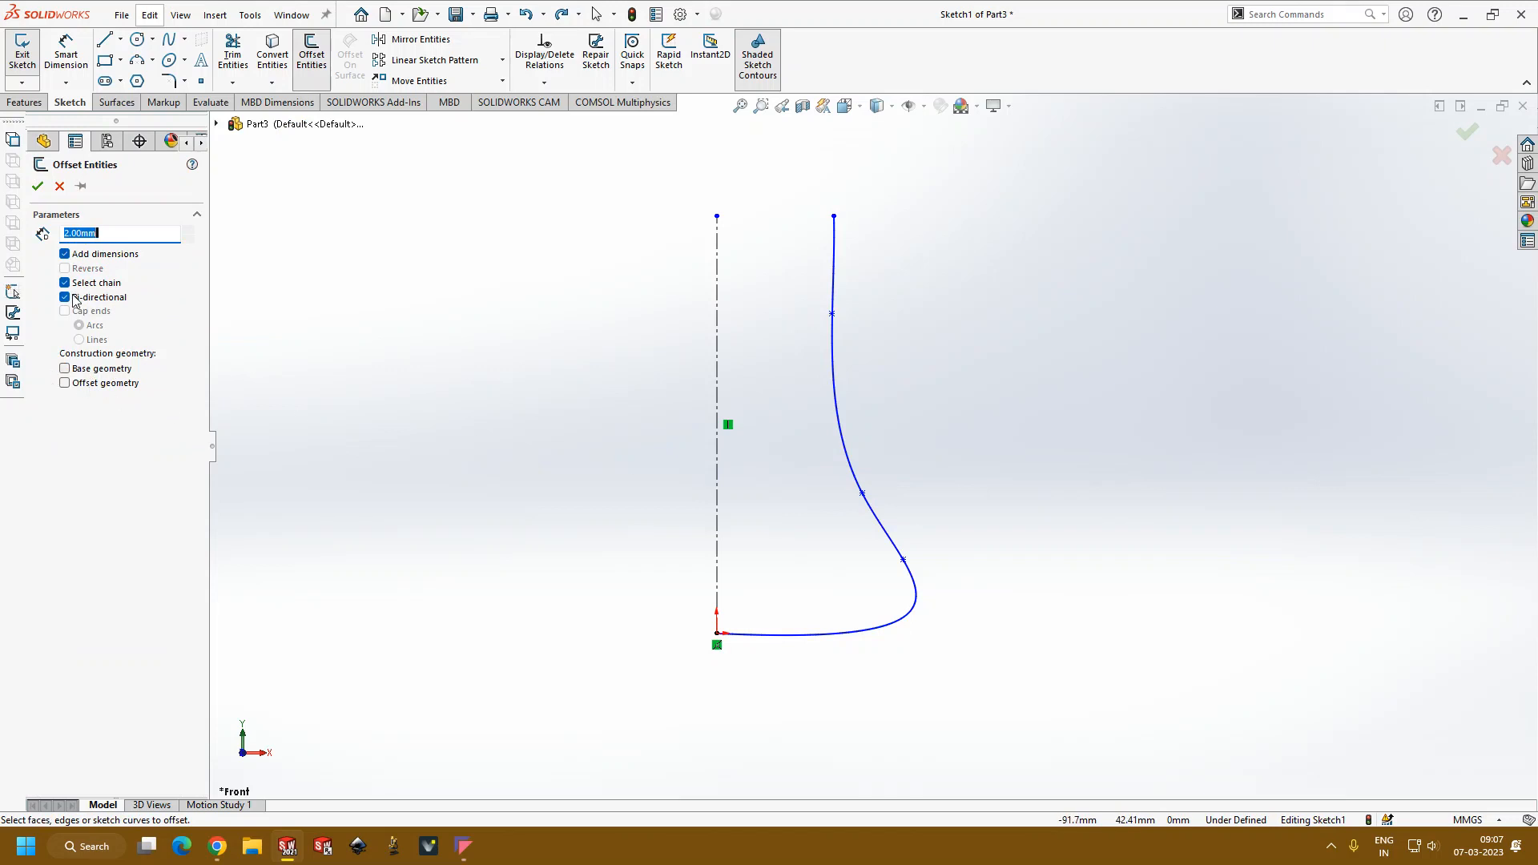
{"action": "left_click", "coordinate": [67, 299]}
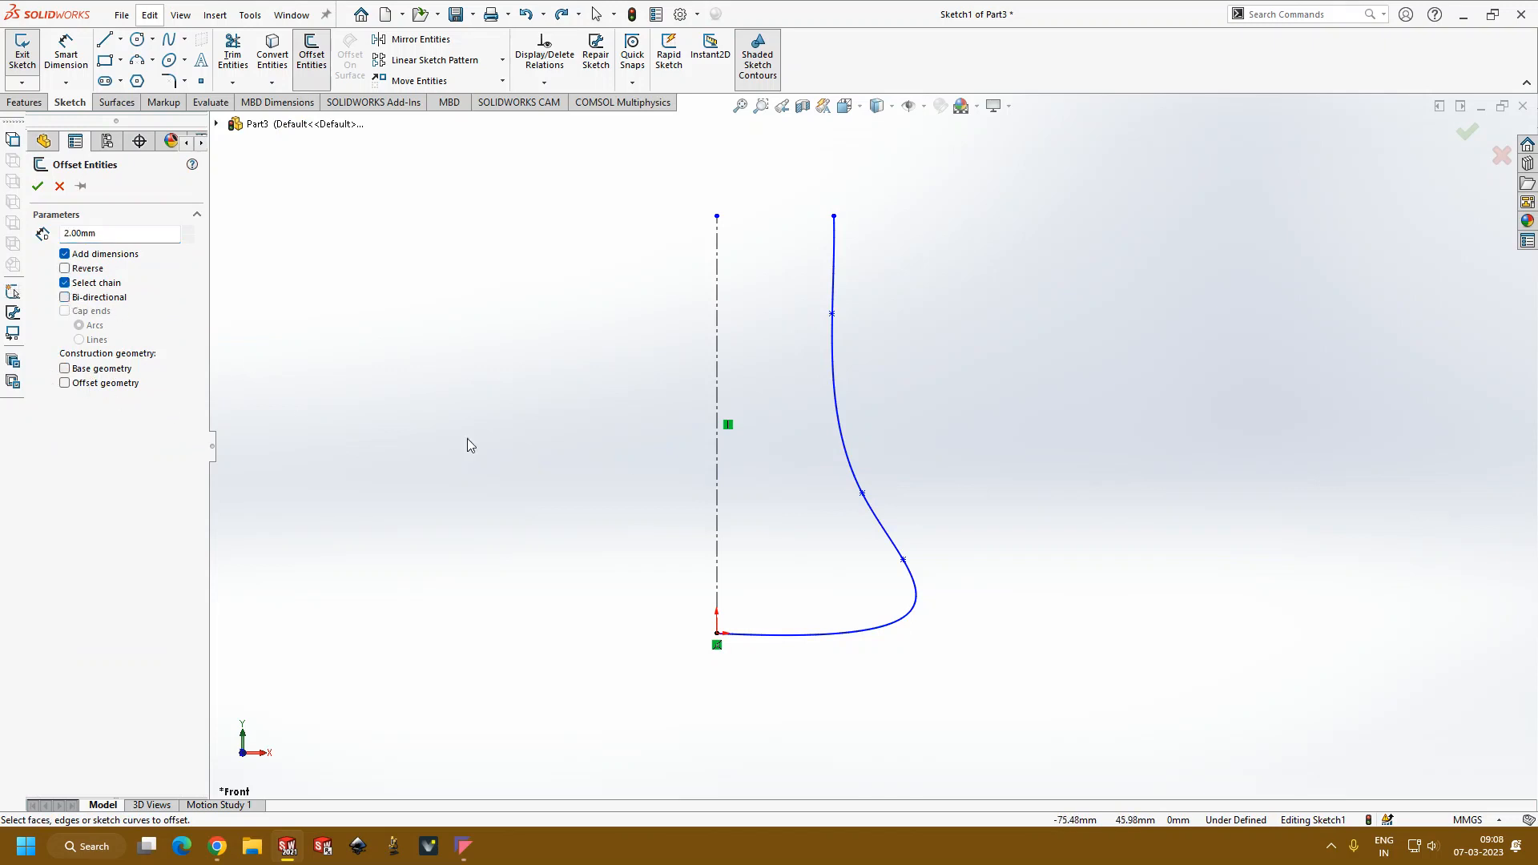
{"action": "left_click", "coordinate": [908, 620]}
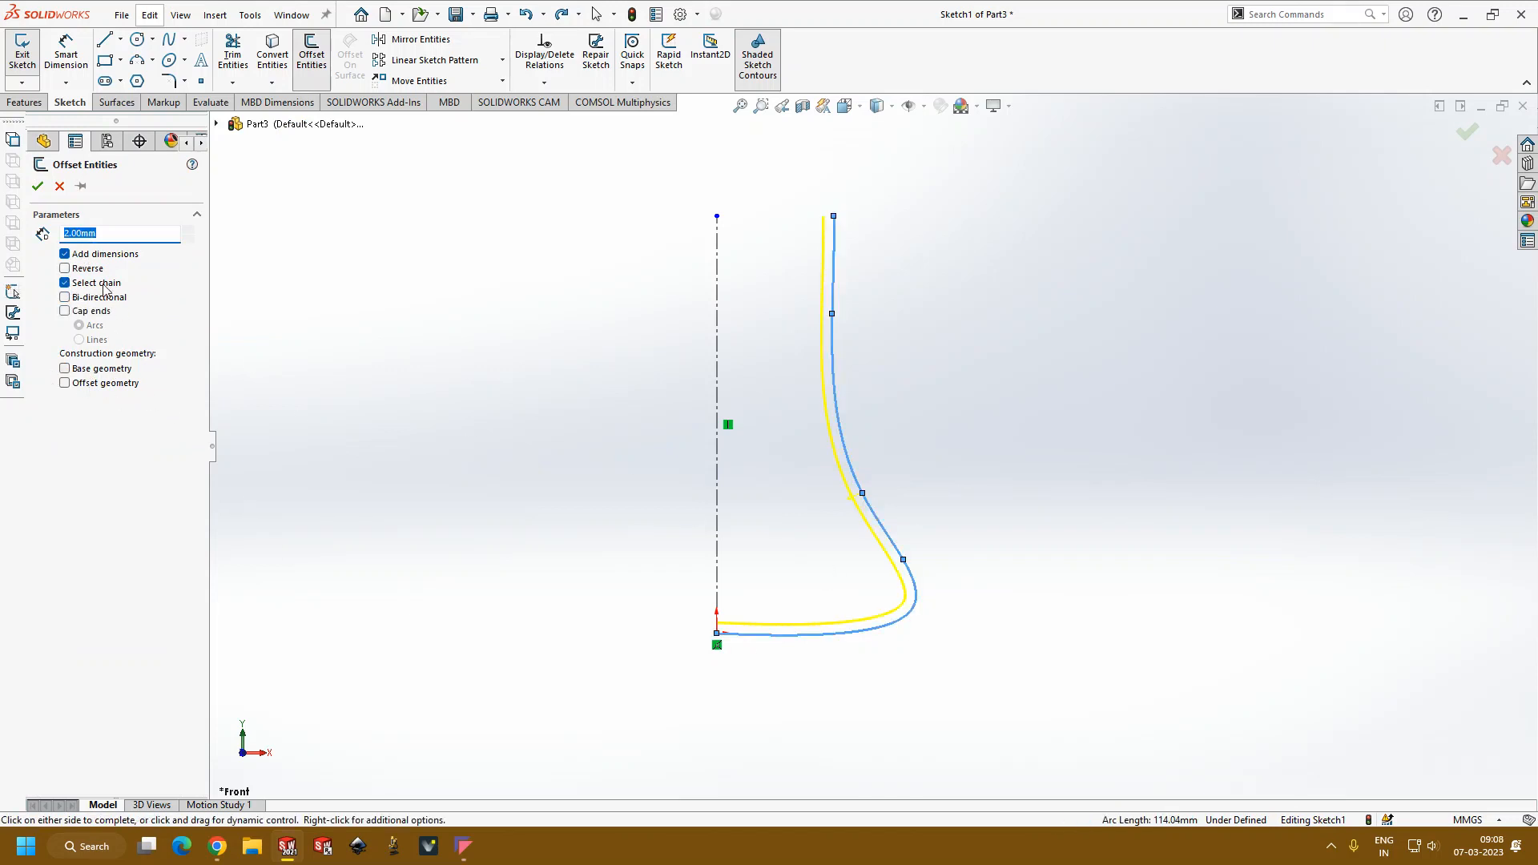
{"action": "left_click", "coordinate": [37, 186]}
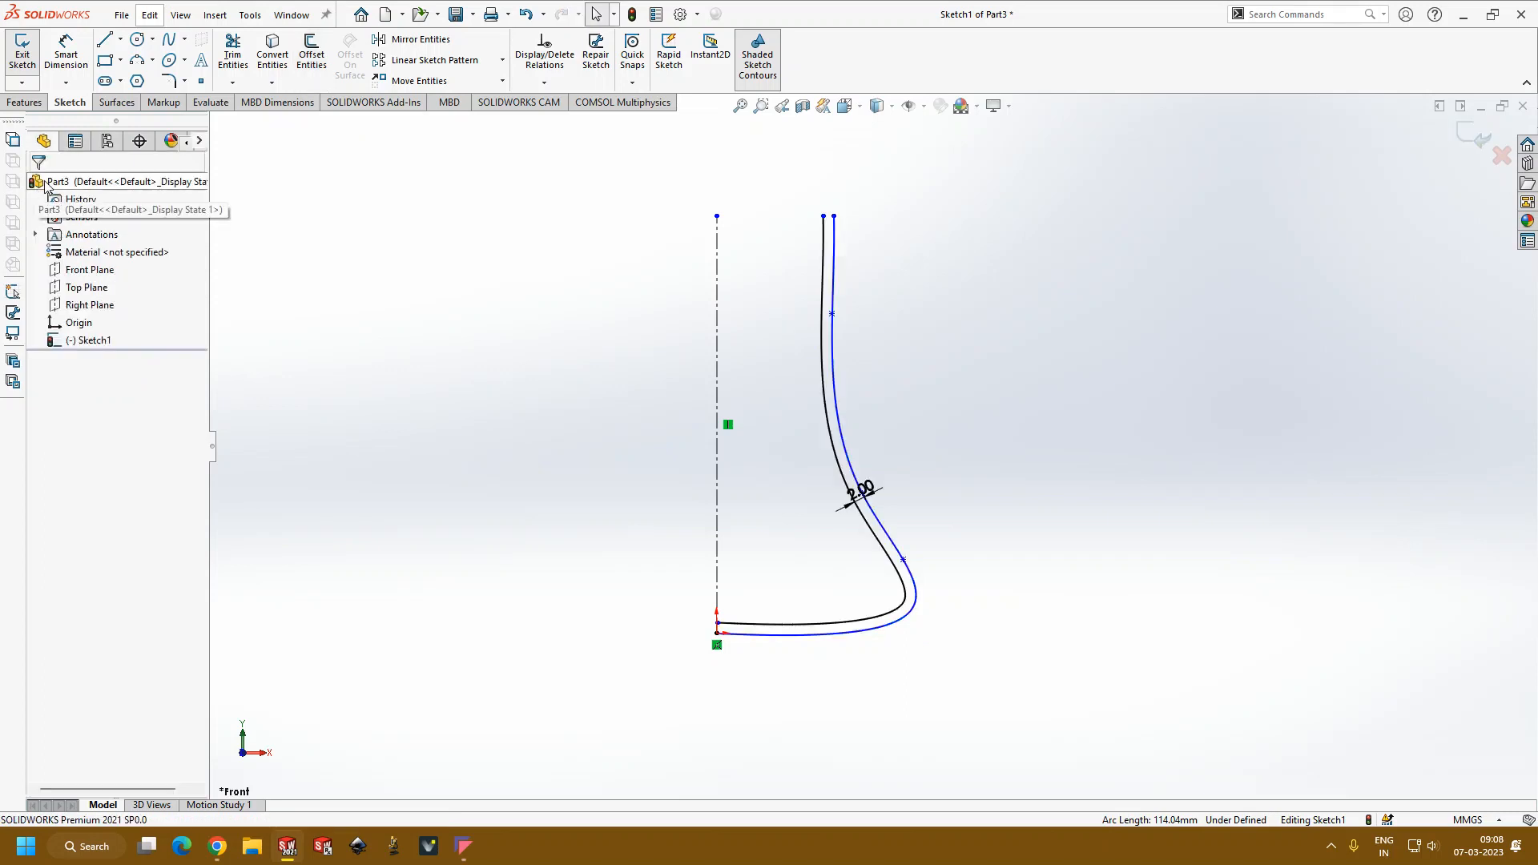
Step: Close the profile with short lines joining the two curves at the origin end and at the upper rim
{"action": "left_click", "coordinate": [104, 40]}
{"action": "scroll", "coordinate": [749, 638], "scroll_direction": "down", "scroll_amount": 3}
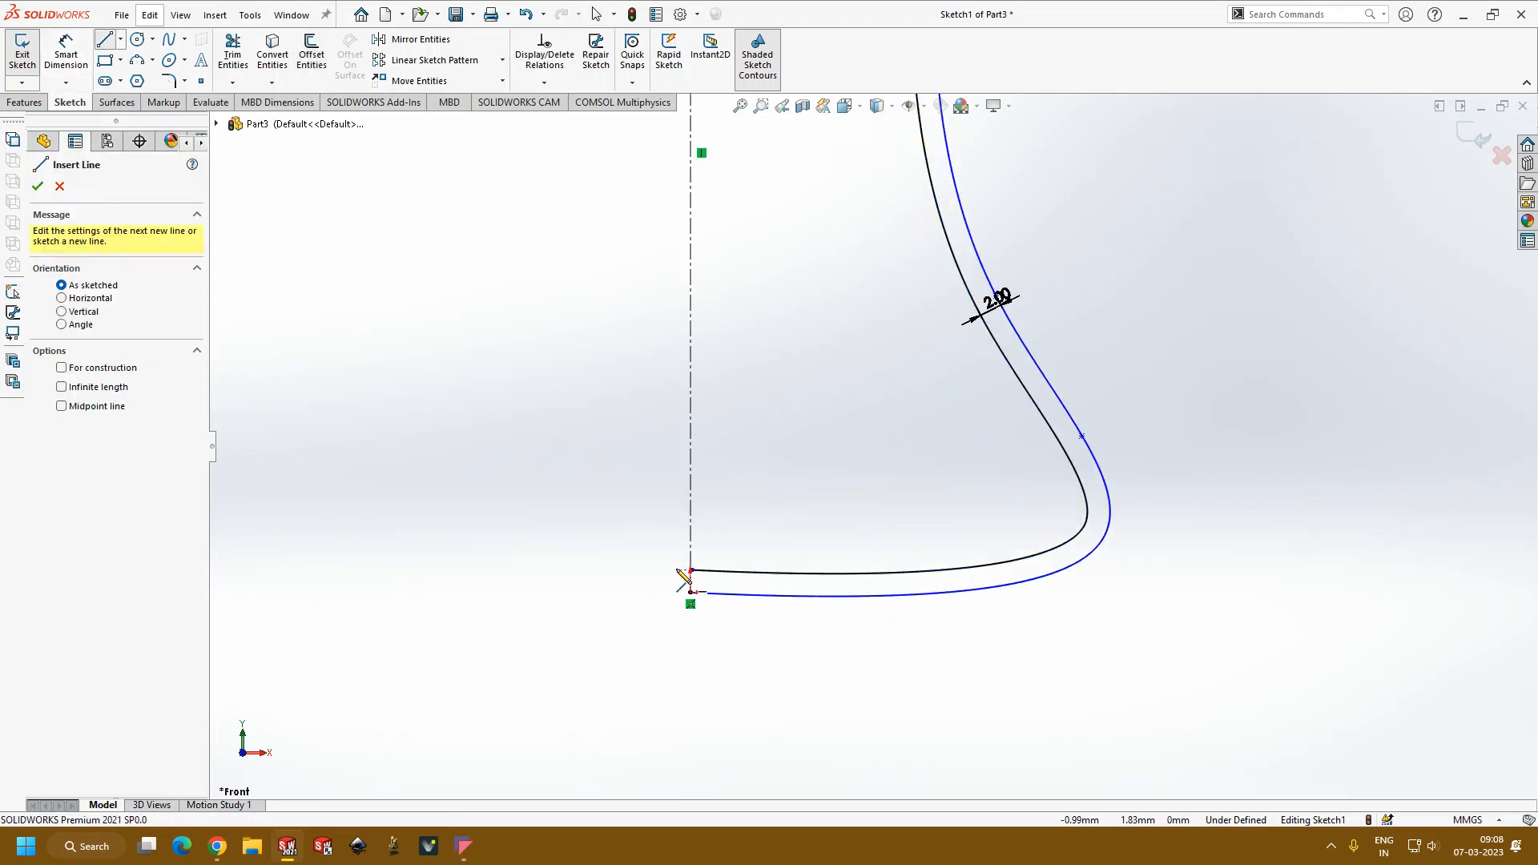
{"action": "left_click", "coordinate": [690, 570]}
{"action": "left_click", "coordinate": [690, 592]}
{"action": "scroll", "coordinate": [946, 378], "scroll_direction": "up", "scroll_amount": 5}
{"action": "scroll", "coordinate": [921, 172], "scroll_direction": "down", "scroll_amount": 1}
{"action": "scroll", "coordinate": [927, 181], "scroll_direction": "down", "scroll_amount": 3}
{"action": "left_click", "coordinate": [820, 225]}
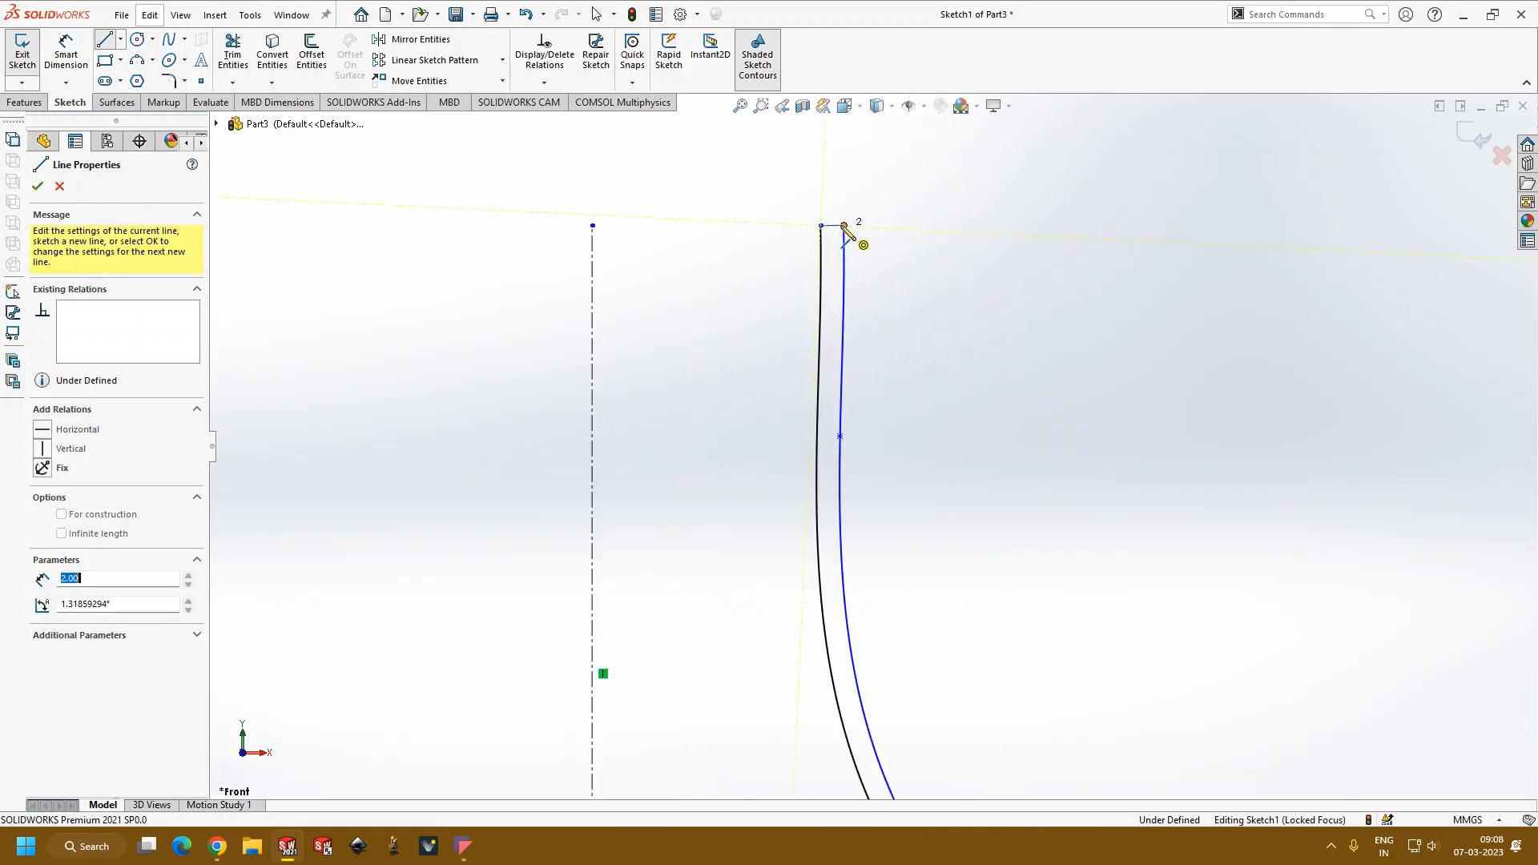
{"action": "left_click", "coordinate": [845, 225]}
{"action": "key", "text": "Escape"}
{"action": "scroll", "coordinate": [893, 357], "scroll_direction": "up", "scroll_amount": 4}
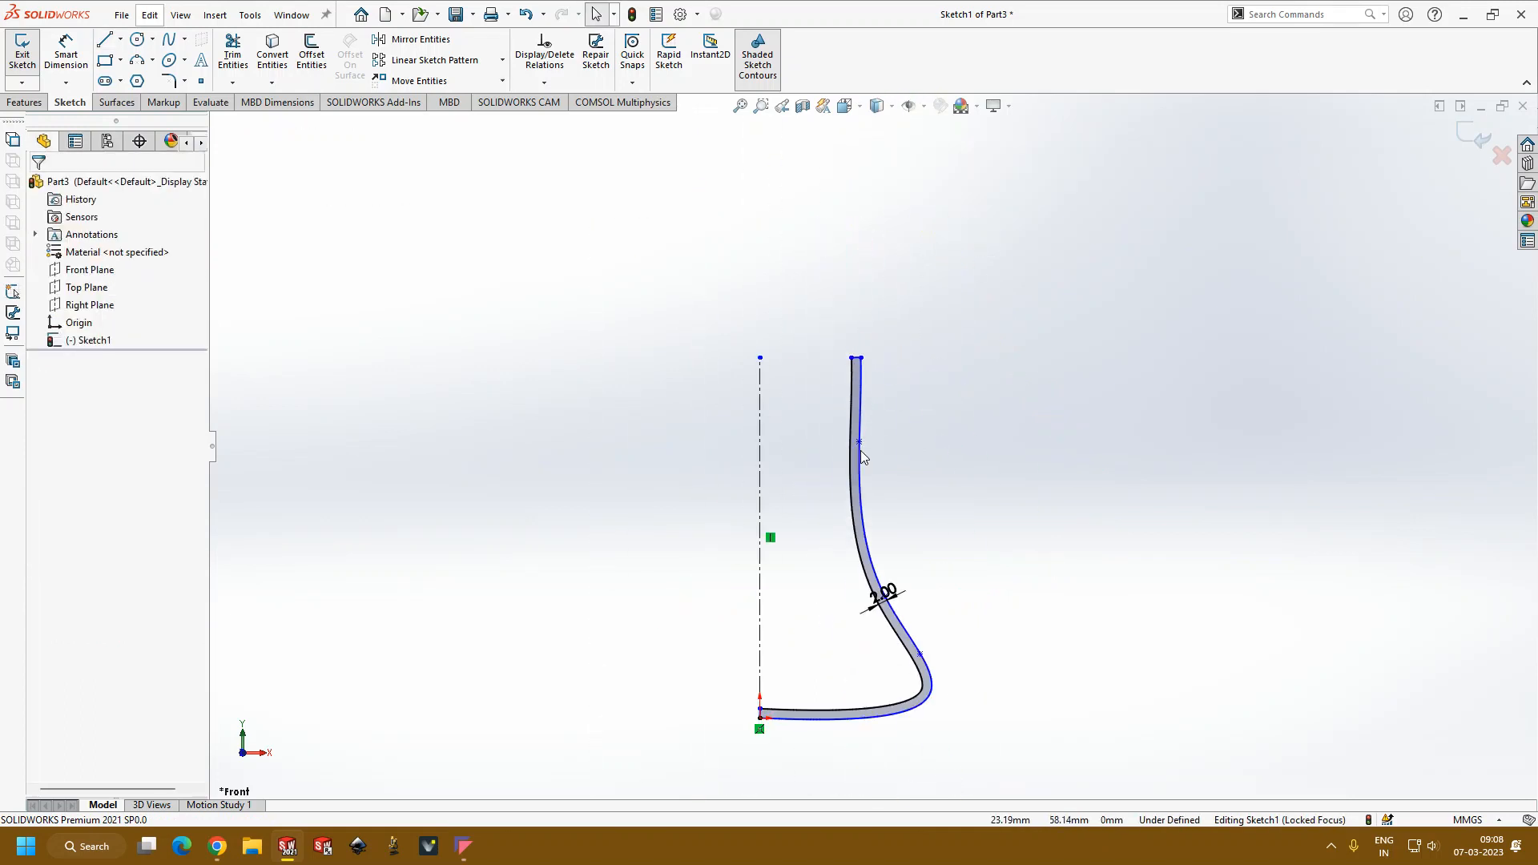
{"action": "scroll", "coordinate": [929, 721], "scroll_direction": "down", "scroll_amount": 4}
{"action": "scroll", "coordinate": [886, 442], "scroll_direction": "up", "scroll_amount": 4}
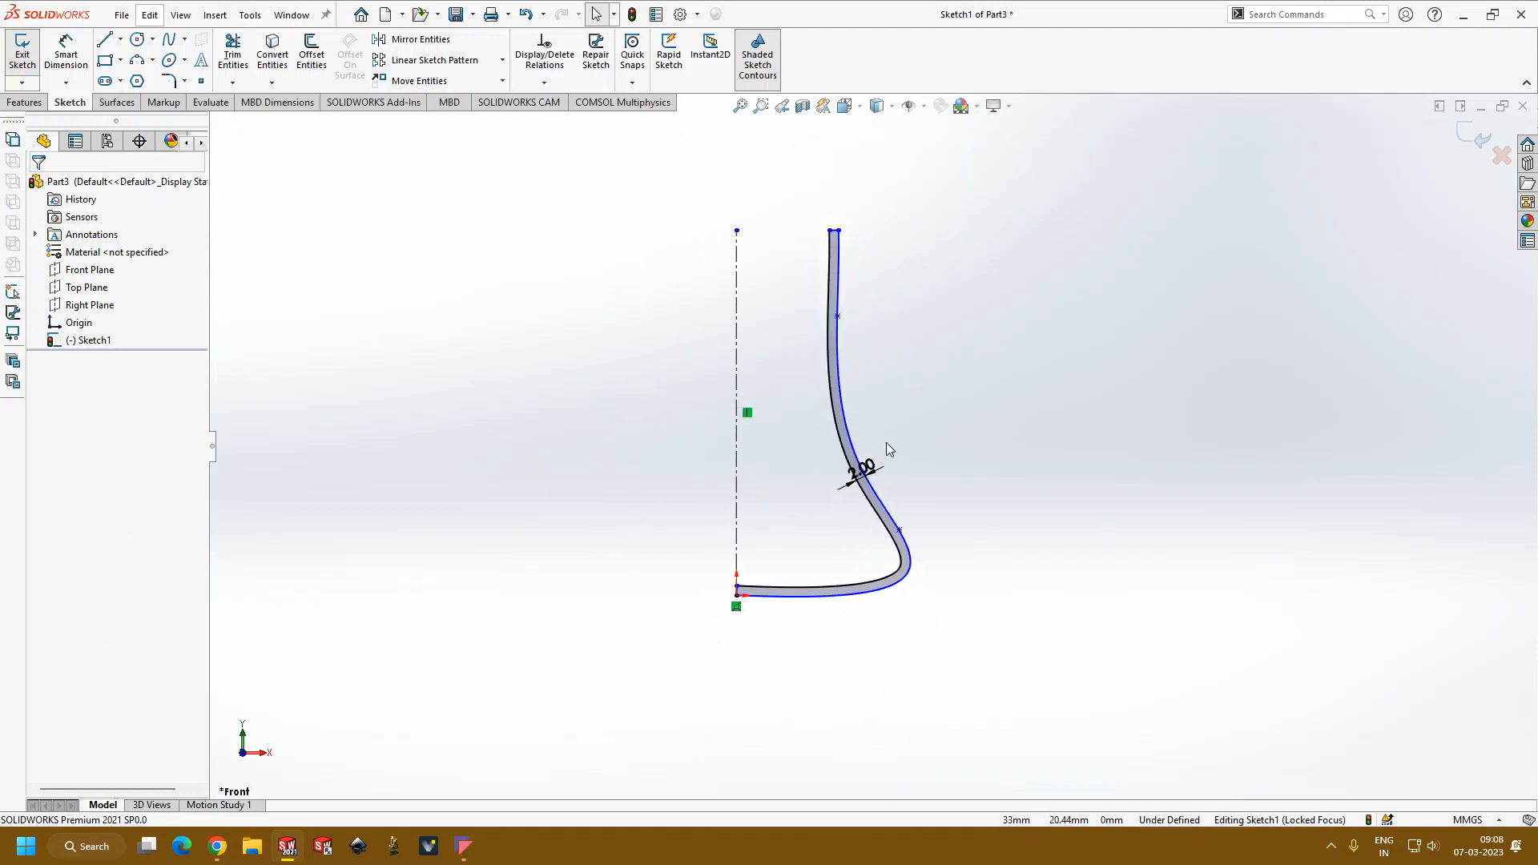
Step: Revolve the closed wall region 360 degrees about the centerline, using it as the selected contour
{"action": "left_click", "coordinate": [24, 103]}
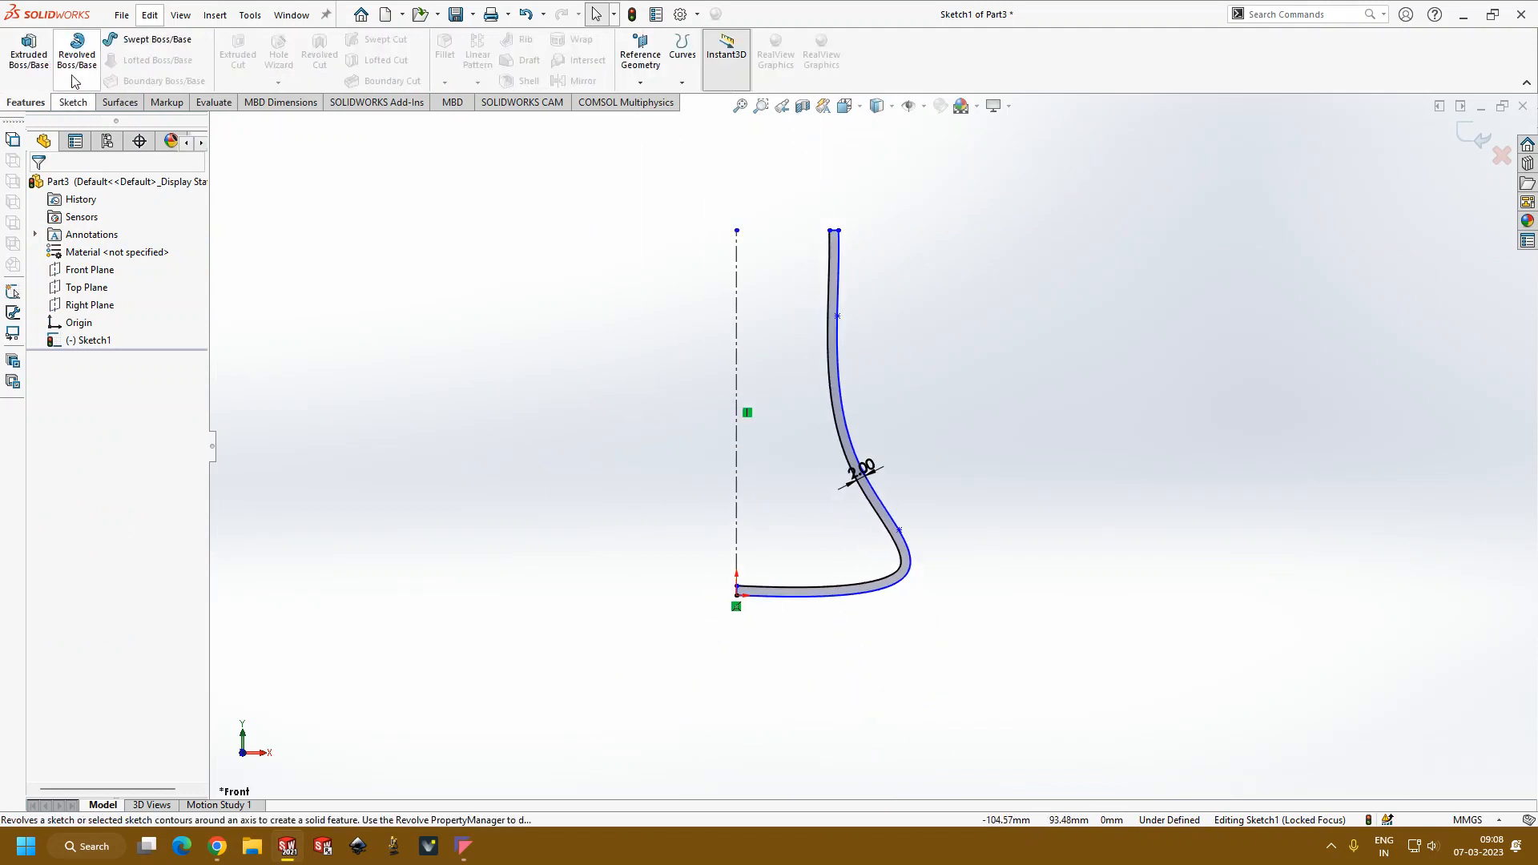
{"action": "left_click", "coordinate": [77, 50]}
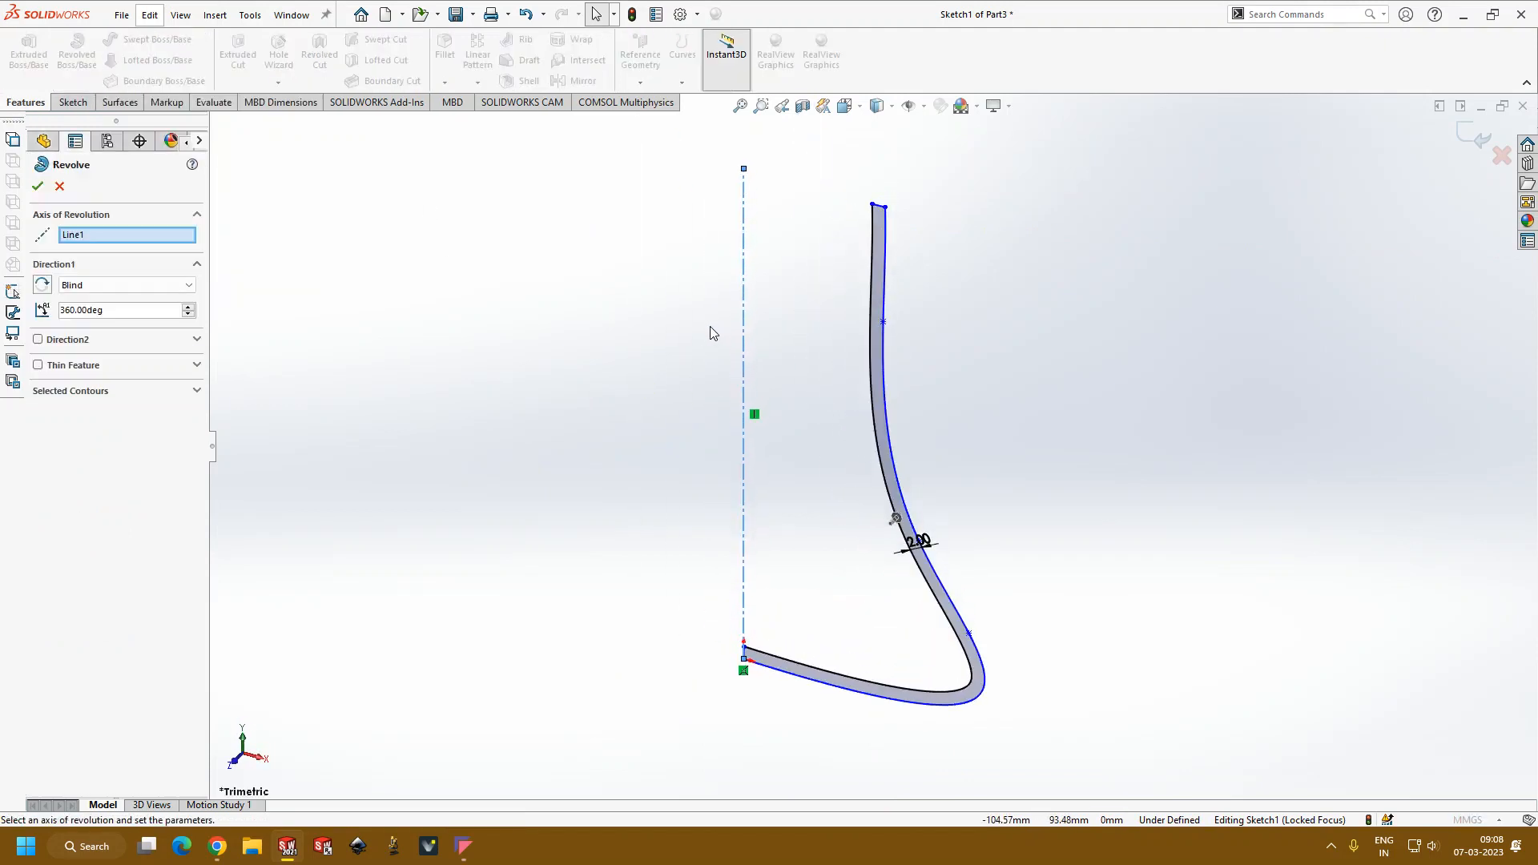
{"action": "left_click", "coordinate": [879, 414]}
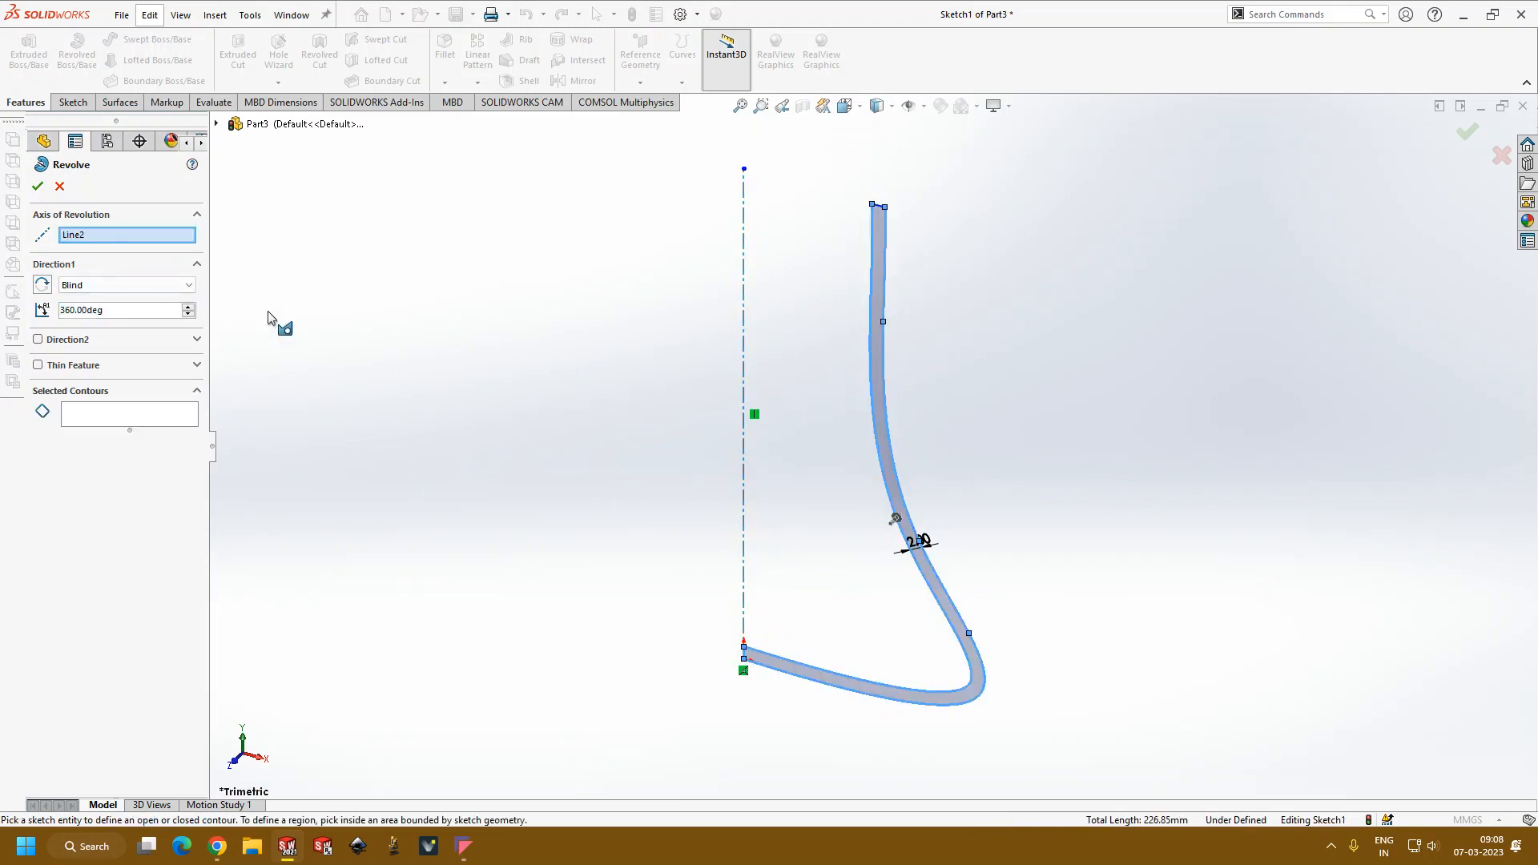
{"action": "left_click", "coordinate": [153, 242]}
{"action": "left_click", "coordinate": [138, 421]}
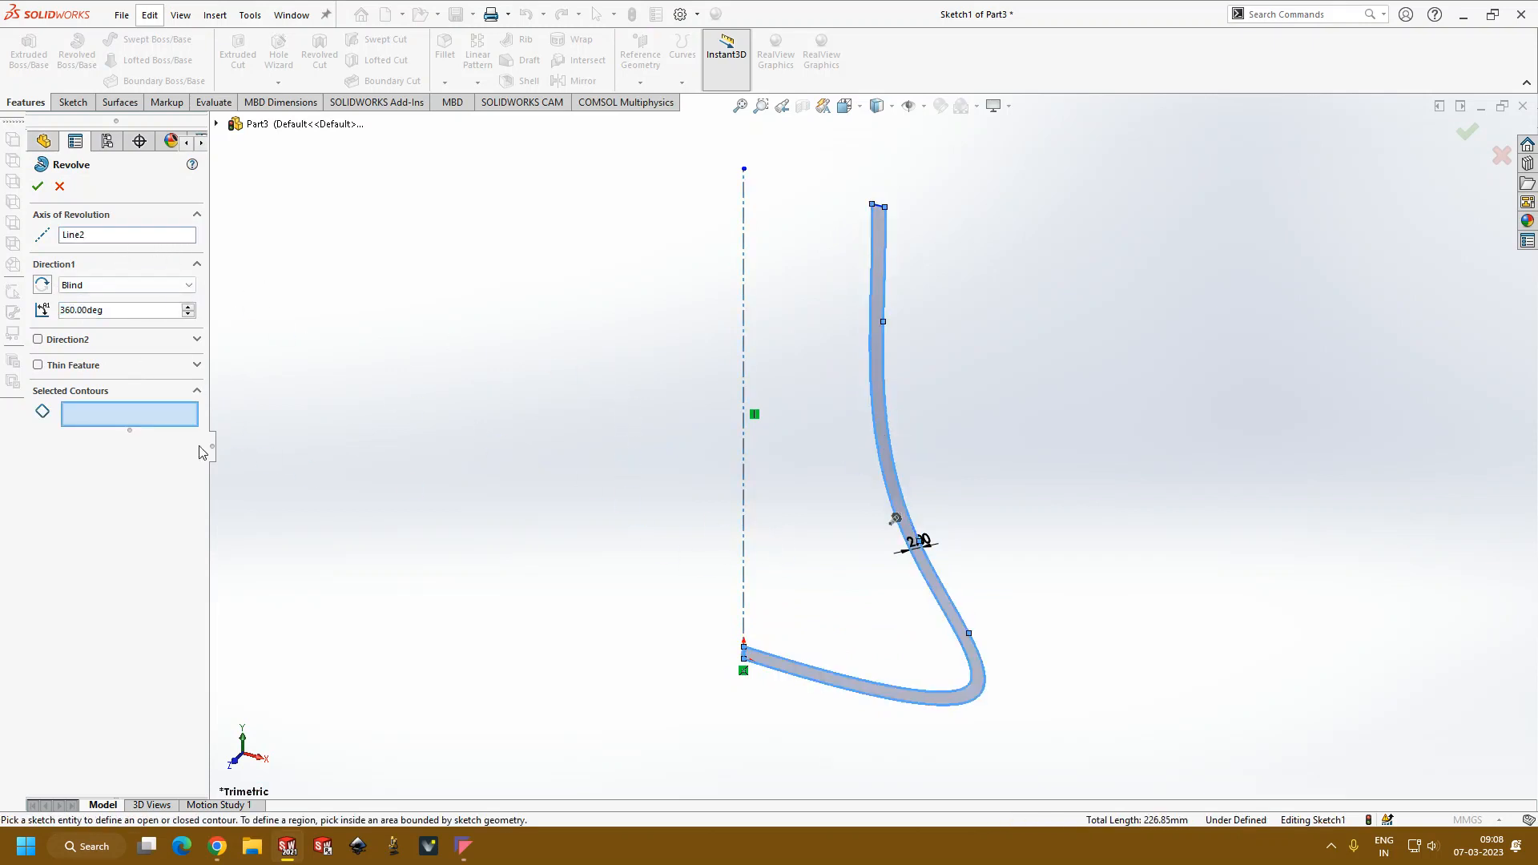
{"action": "left_click", "coordinate": [977, 678]}
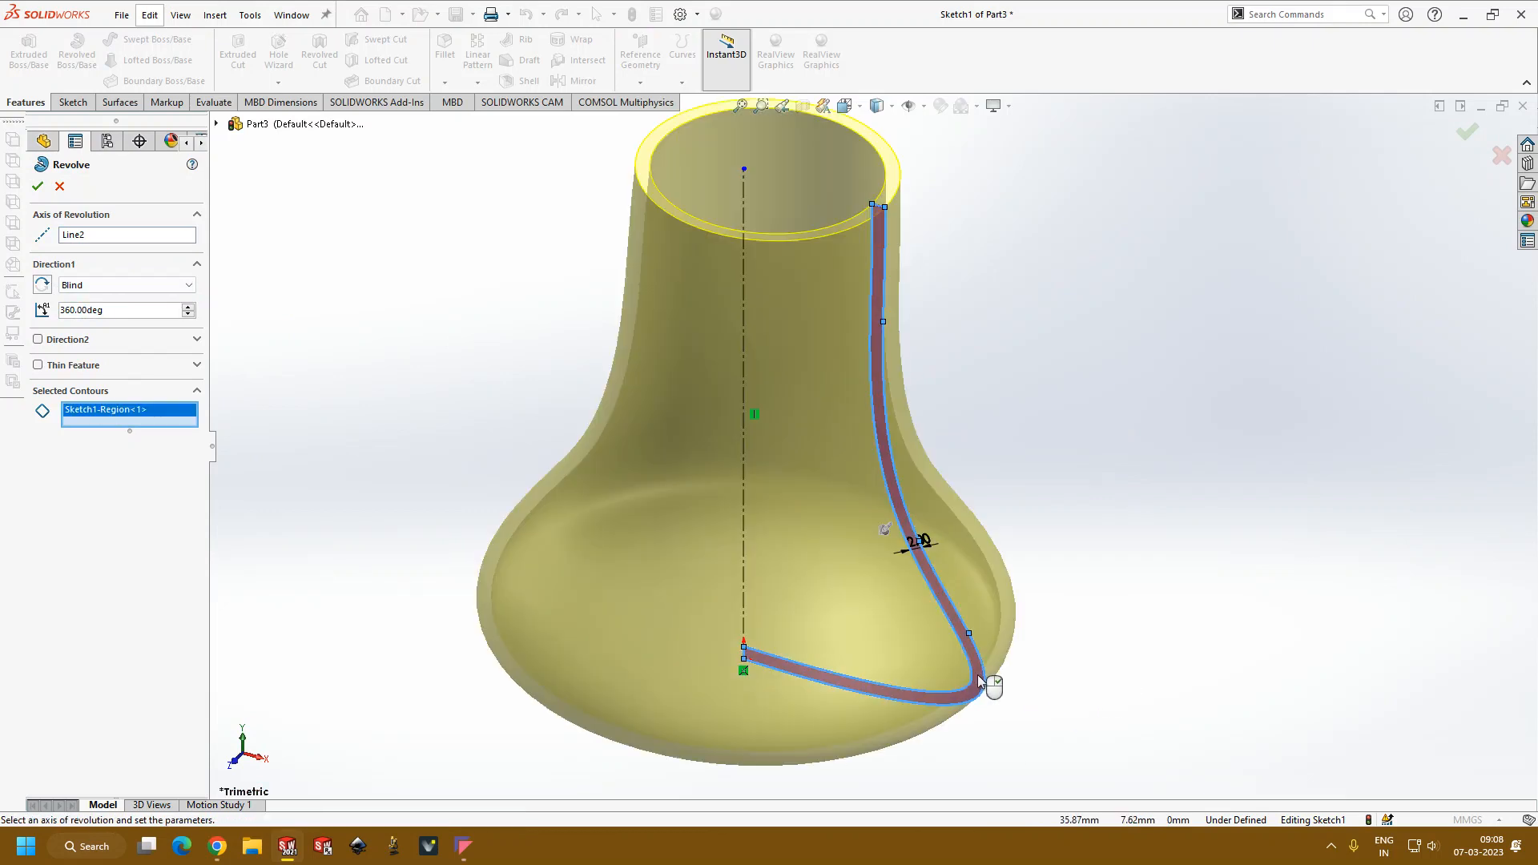
{"action": "left_click", "coordinate": [38, 188]}
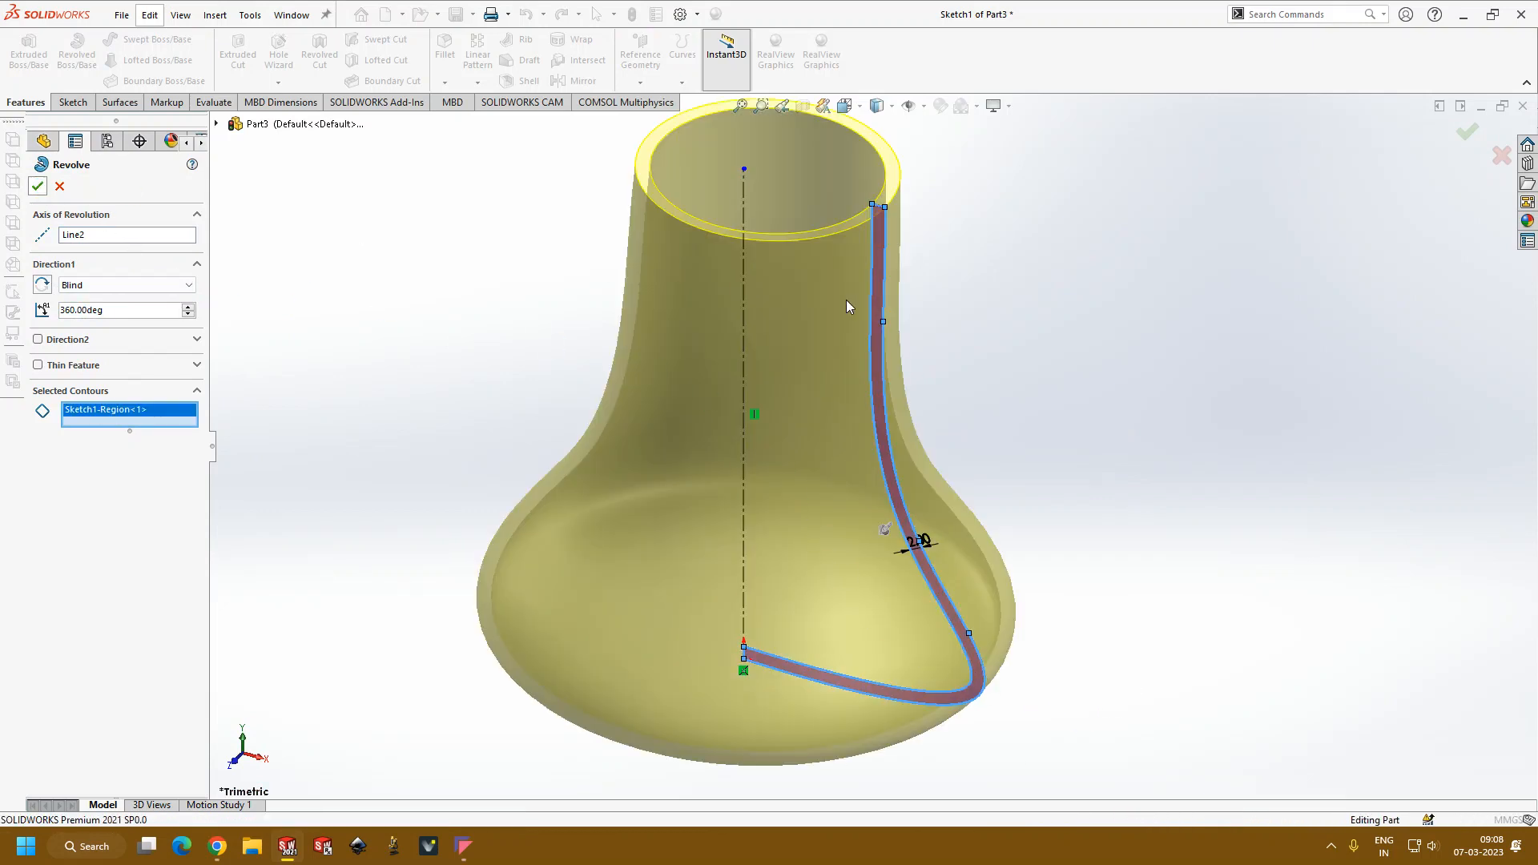
Step: Examine the revolved flask-shaped vessel from several angles, including its base, side walls and open rim
{"action": "scroll", "coordinate": [1242, 422], "scroll_direction": "up", "scroll_amount": 3}
{"action": "middle_click_drag", "start_coordinate": [1171, 425], "coordinate": [1180, 474]}
{"action": "scroll", "coordinate": [876, 492], "scroll_direction": "down", "scroll_amount": 4}
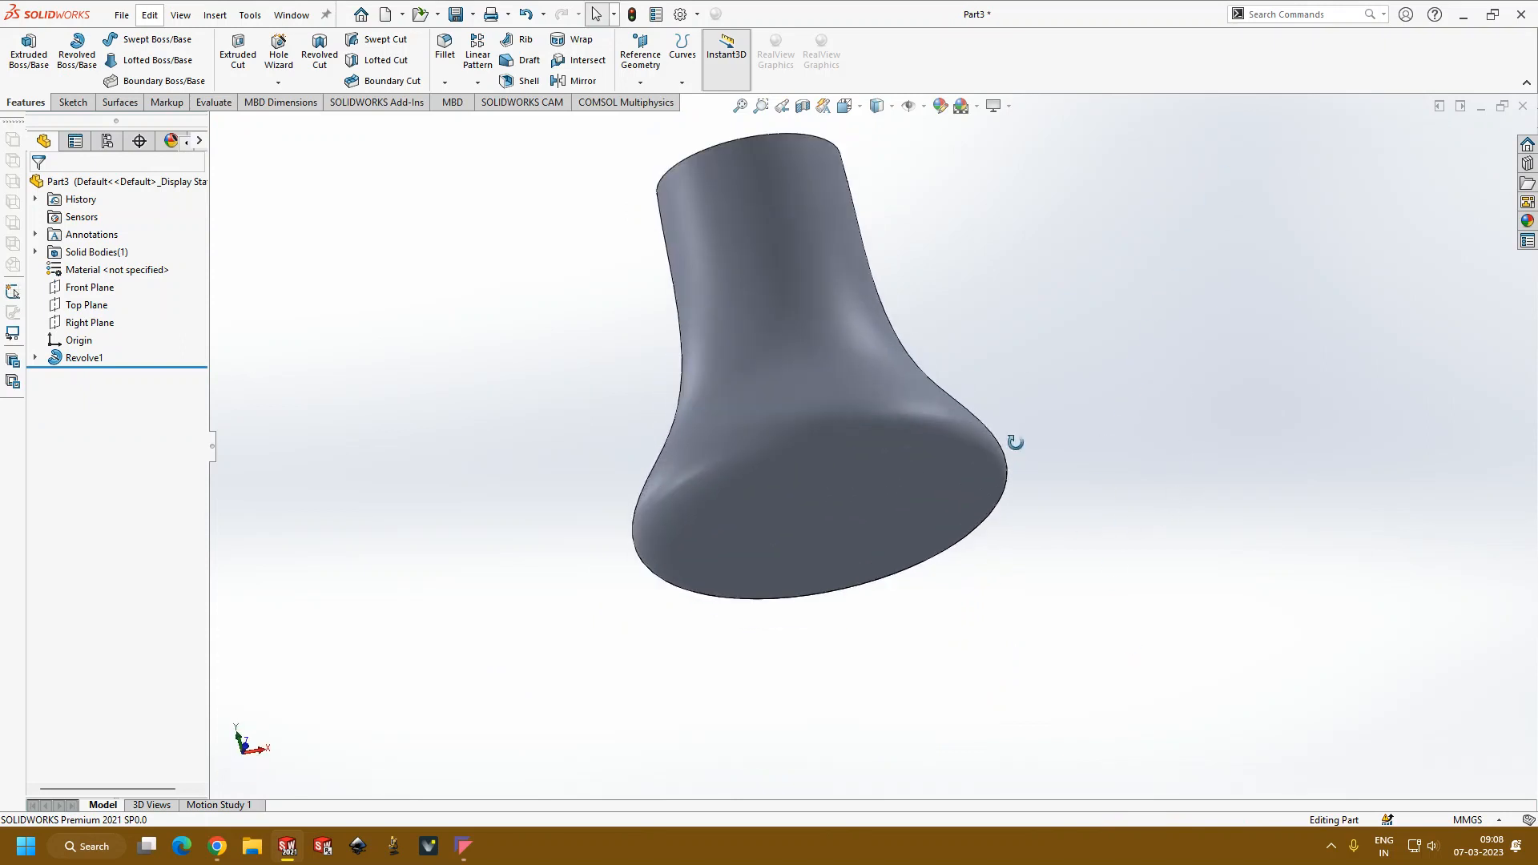
{"action": "middle_click_drag", "start_coordinate": [1015, 443], "coordinate": [978, 676]}
{"action": "scroll", "coordinate": [1022, 368], "scroll_direction": "up", "scroll_amount": 5}
{"action": "scroll", "coordinate": [1017, 344], "scroll_direction": "down", "scroll_amount": 5}
{"action": "middle_click_drag", "start_coordinate": [753, 440], "coordinate": [637, 581]}
{"action": "scroll", "coordinate": [690, 444], "scroll_direction": "down", "scroll_amount": 4}
{"action": "middle_click_drag", "start_coordinate": [692, 456], "coordinate": [695, 346]}
{"action": "scroll", "coordinate": [726, 527], "scroll_direction": "up", "scroll_amount": 6}
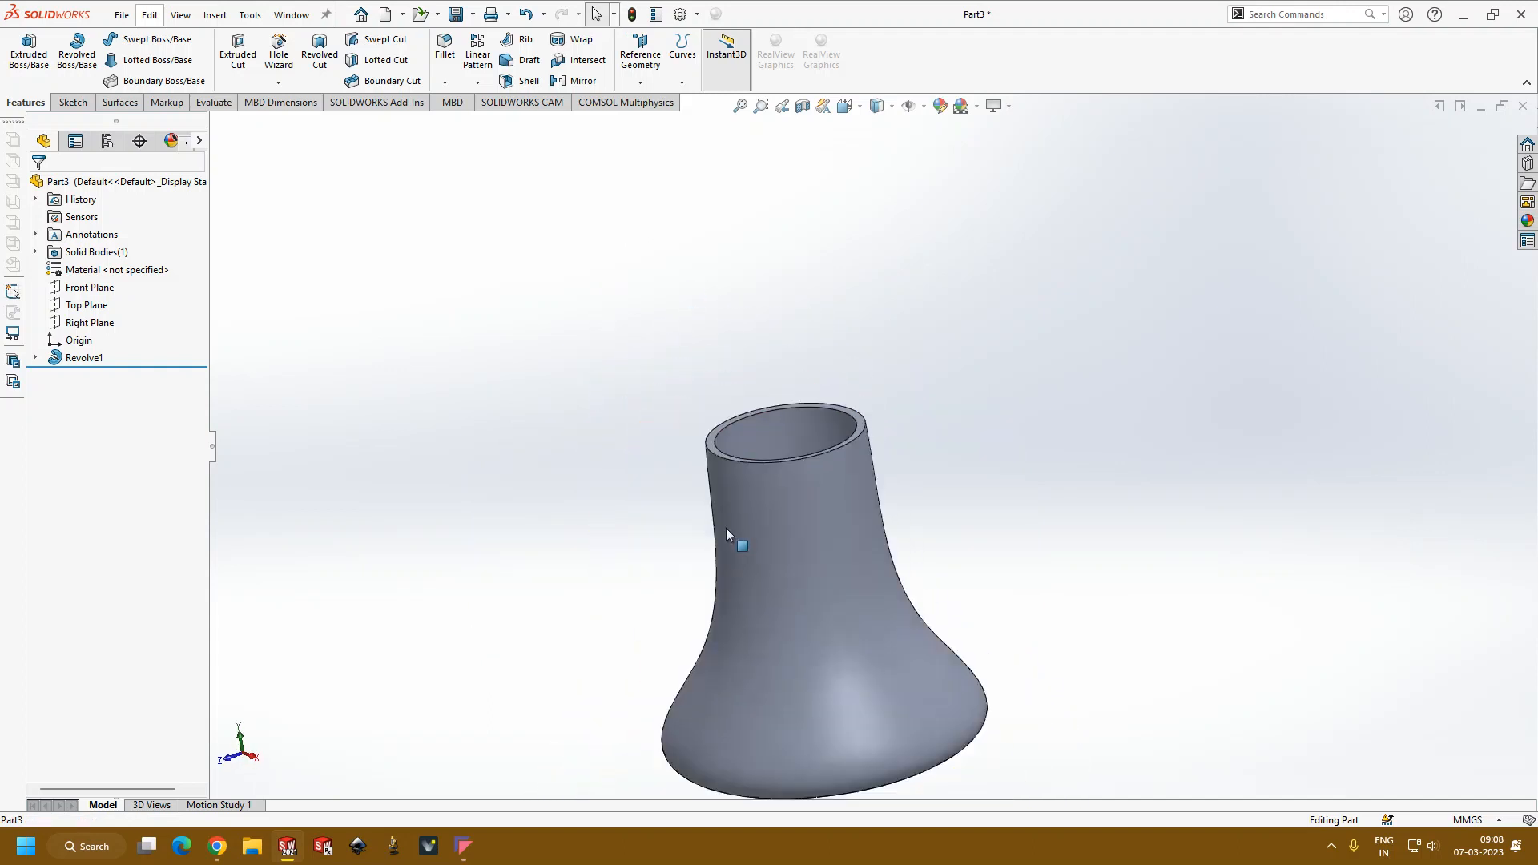
{"action": "middle_click_drag", "start_coordinate": [834, 525], "coordinate": [881, 650]}
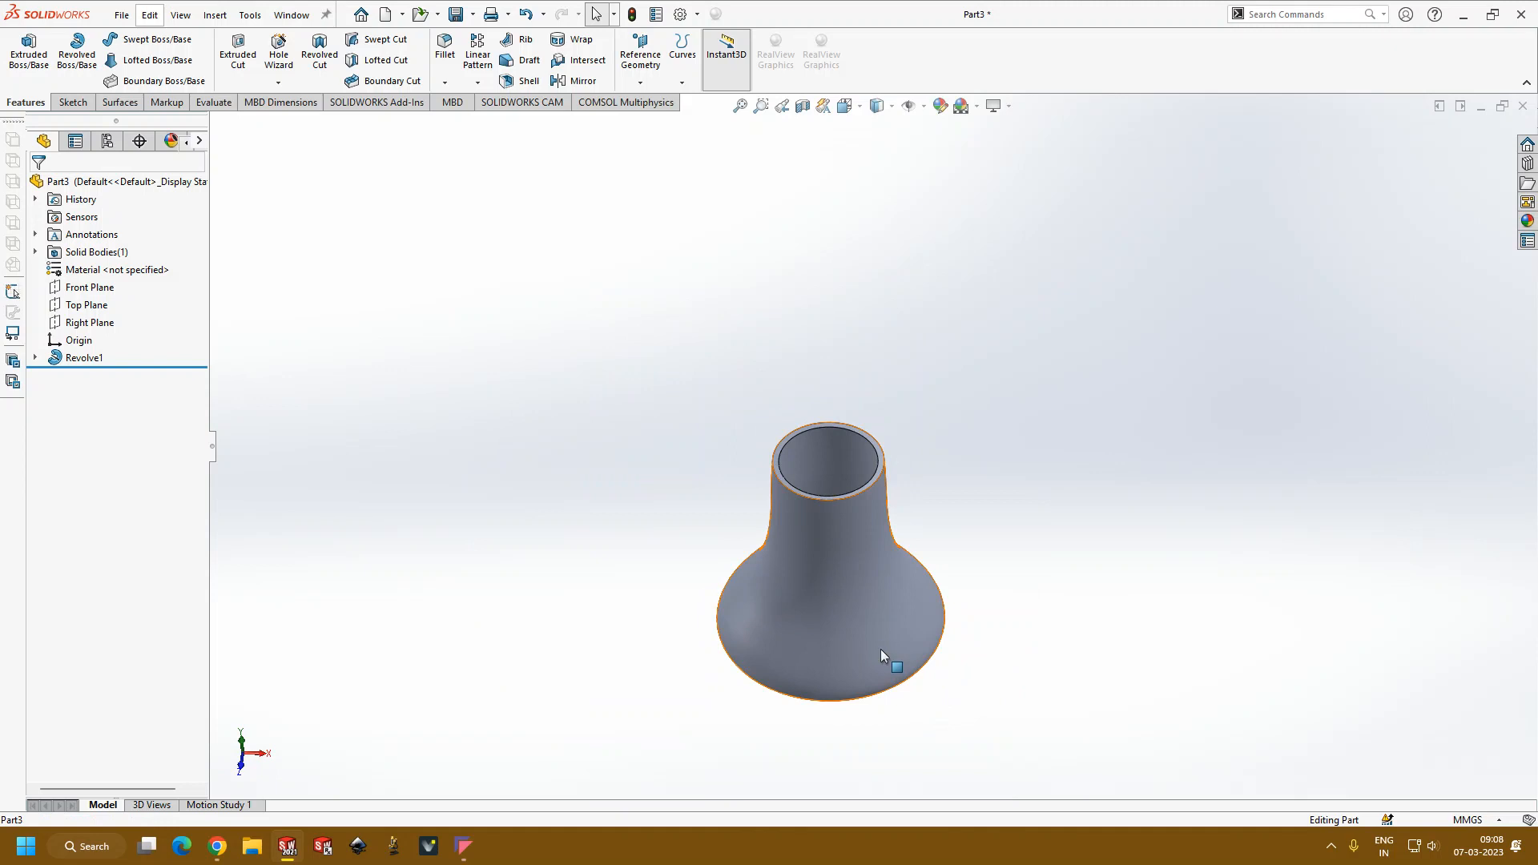
{"action": "scroll", "coordinate": [883, 609], "scroll_direction": "up", "scroll_amount": 3}
{"action": "scroll", "coordinate": [876, 561], "scroll_direction": "down", "scroll_amount": 4}
{"action": "middle_click_drag", "start_coordinate": [882, 587], "coordinate": [882, 508]}
{"action": "scroll", "coordinate": [884, 480], "scroll_direction": "down", "scroll_amount": 2}
{"action": "middle_click_drag", "start_coordinate": [886, 450], "coordinate": [797, 377]}
{"action": "scroll", "coordinate": [855, 567], "scroll_direction": "down", "scroll_amount": 3}
Step: Open the revolve's profile sketch for editing and orient it to the Front view
{"action": "left_click", "coordinate": [64, 356]}
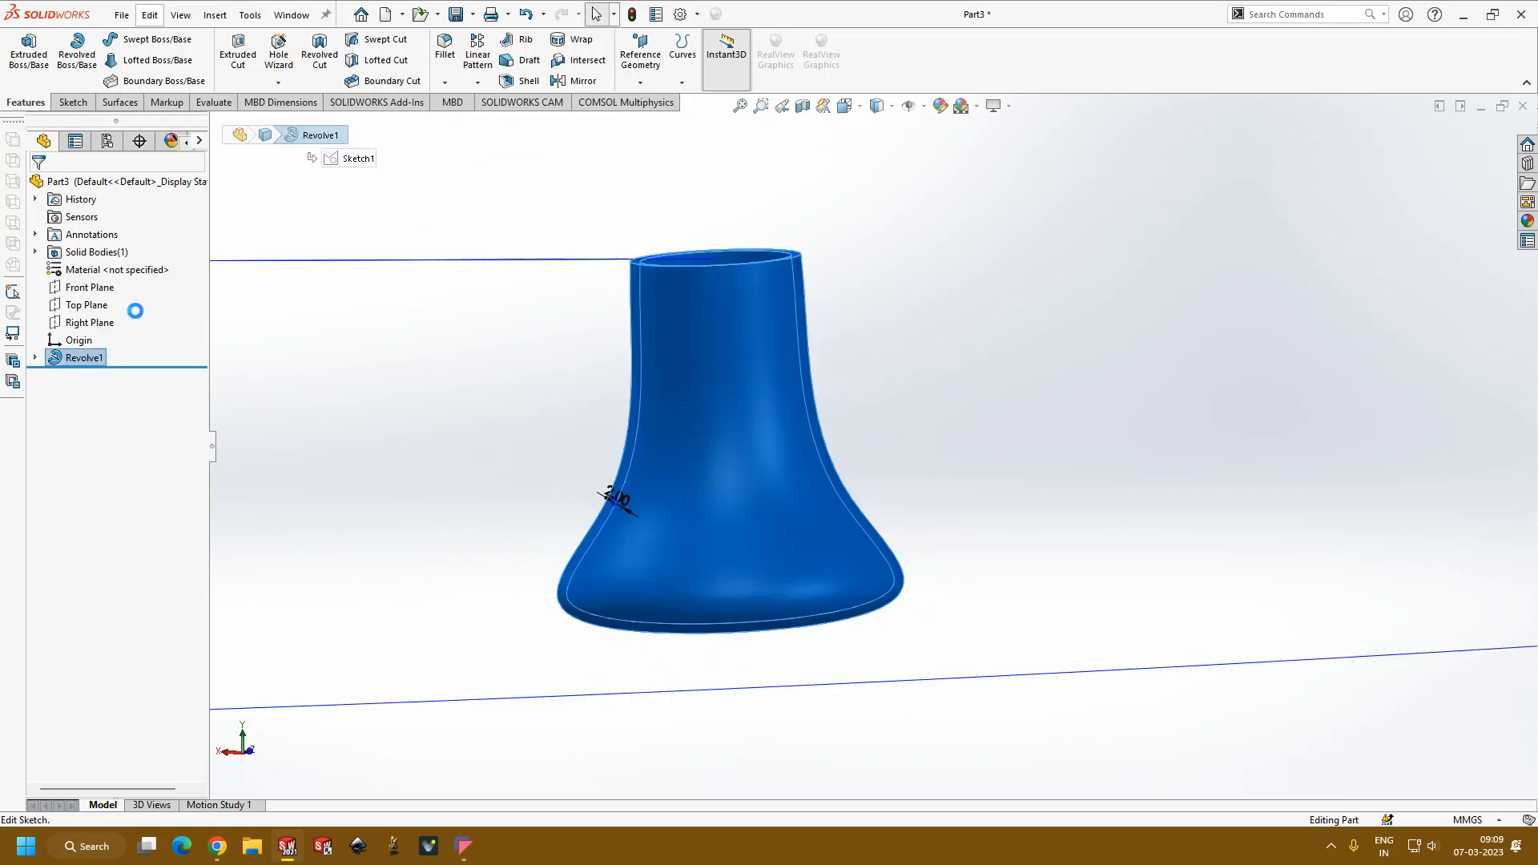
{"action": "left_click", "coordinate": [129, 310]}
{"action": "scroll", "coordinate": [965, 317], "scroll_direction": "down", "scroll_amount": 3}
{"action": "mouse_move", "coordinate": [954, 331]}
{"action": "middle_mouse_down"}
{"action": "mouse_move", "coordinate": [959, 311]}
{"action": "mouse_move", "coordinate": [962, 340]}
{"action": "middle_mouse_up"}
{"action": "key", "text": "ctrl+1"}
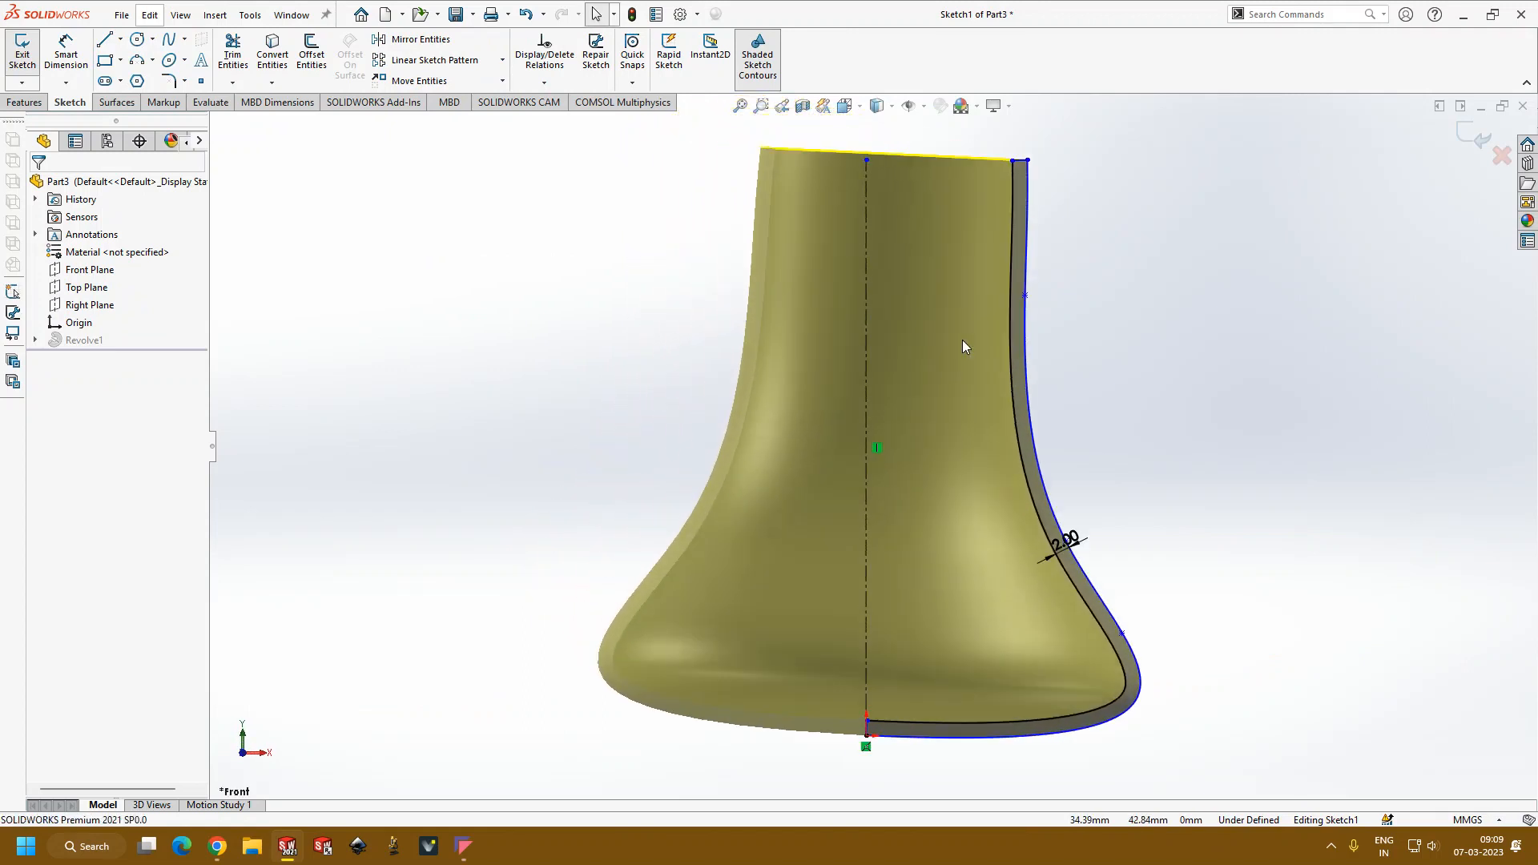
Step: Bulge the outer spline outward by moving its upper point to about X 34.3, Y 59 mm and its middle point to X 35.7, Y 40.1 mm
{"action": "left_click", "coordinate": [1022, 308]}
{"action": "left_click_drag", "start_coordinate": [1026, 302], "coordinate": [1121, 298]}
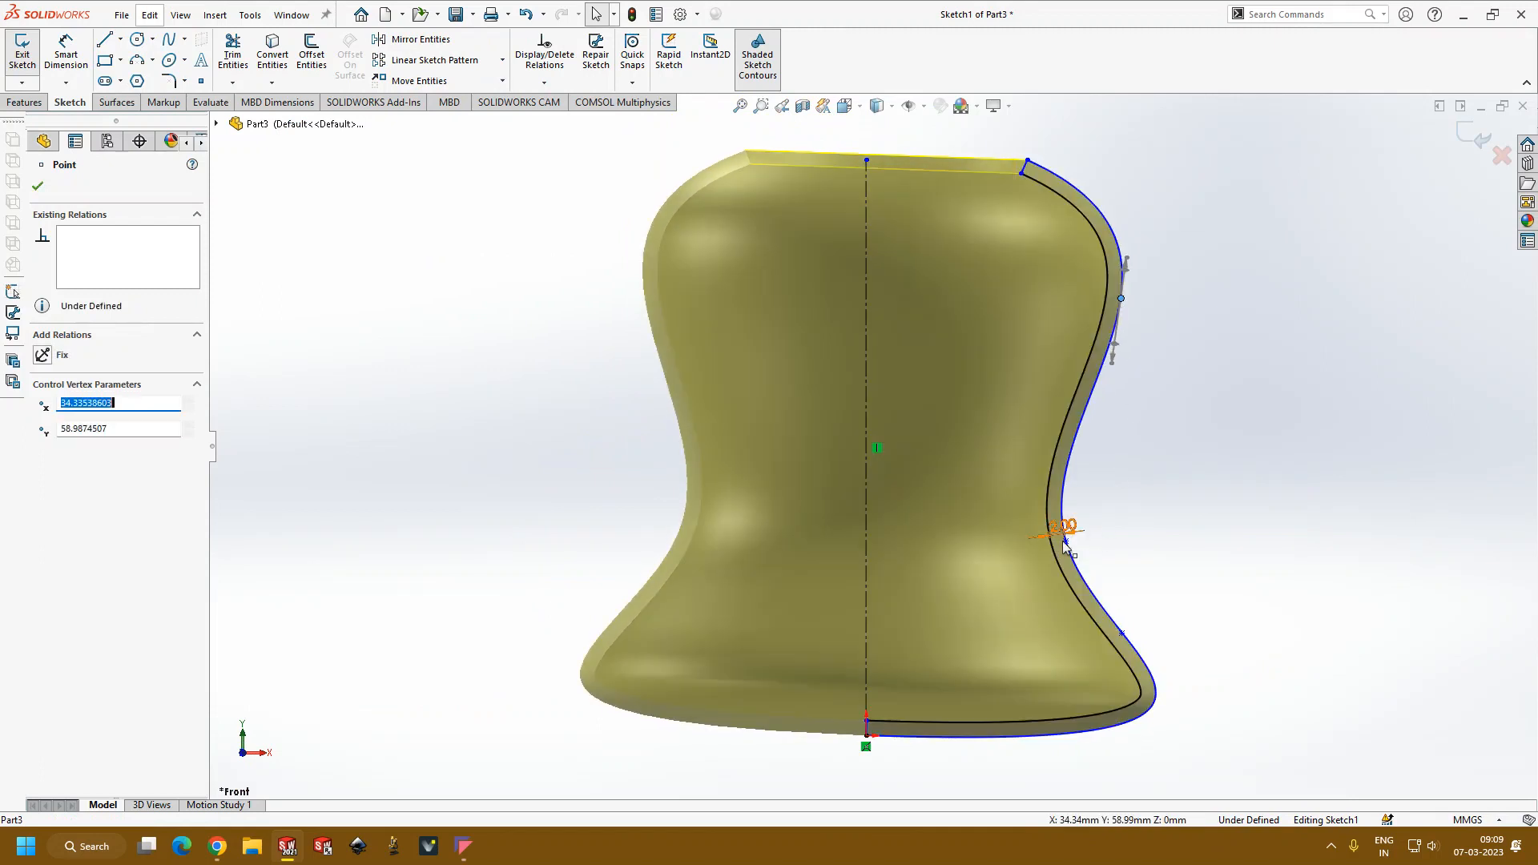
{"action": "left_click_drag", "start_coordinate": [1068, 542], "coordinate": [1132, 439]}
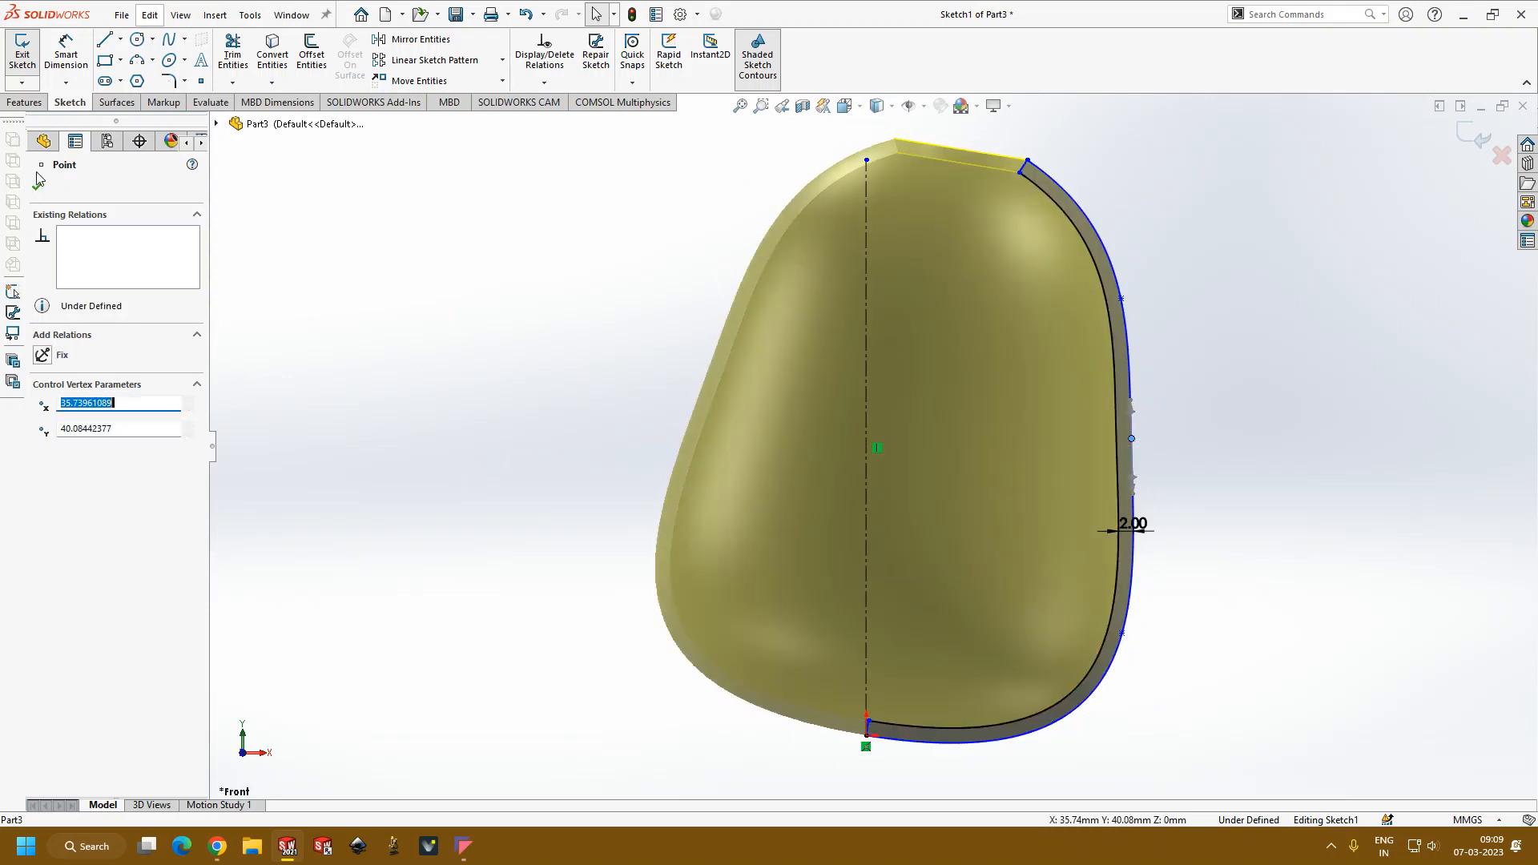
{"action": "left_click", "coordinate": [42, 185]}
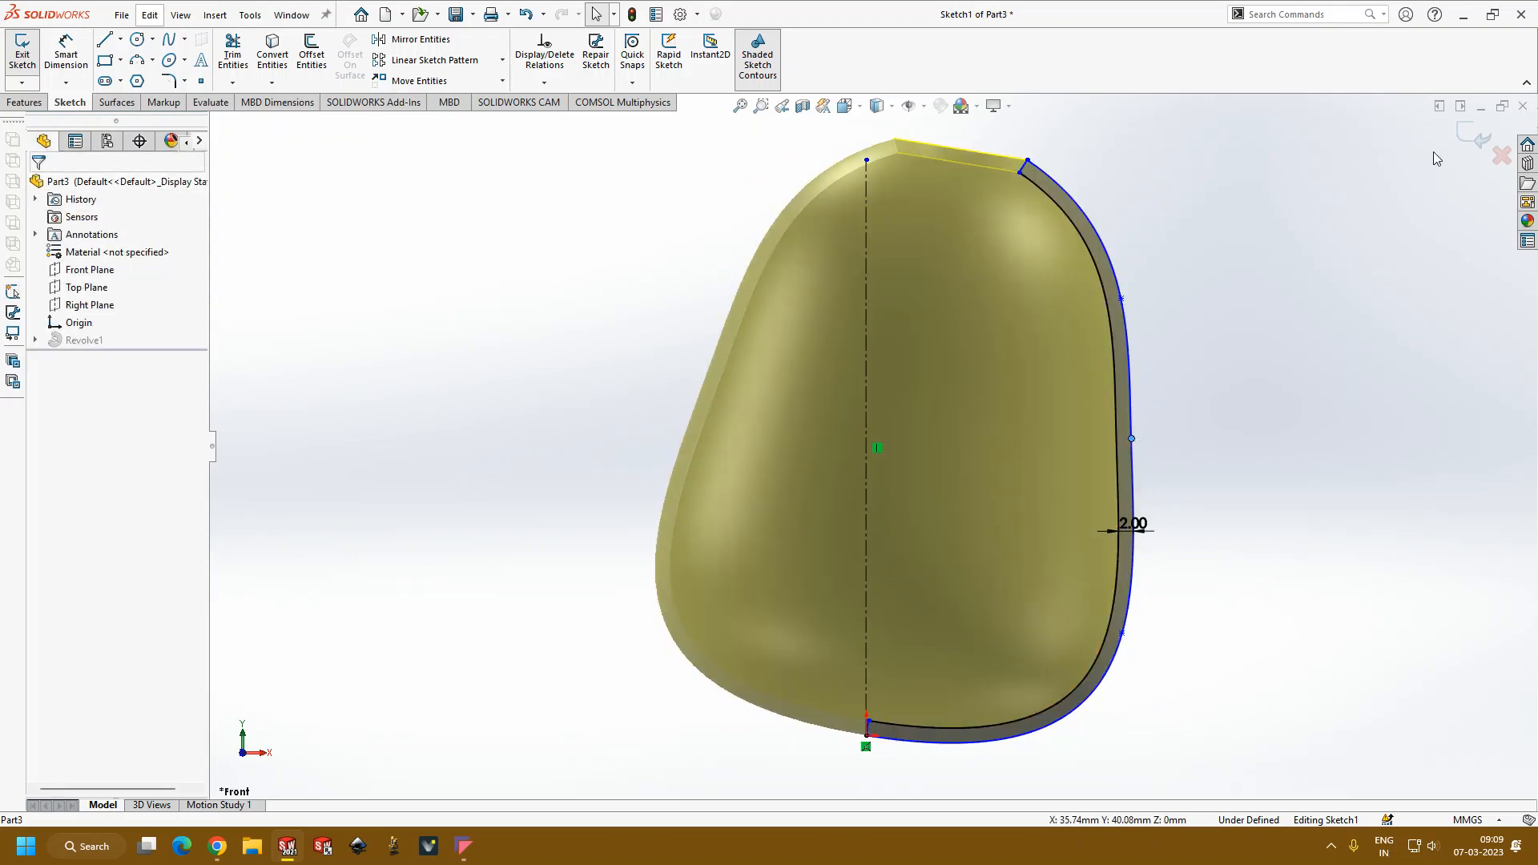
{"action": "left_click", "coordinate": [1482, 143]}
Step: Reopen the revolve's profile sketch for editing and orient it to the Front view
{"action": "mouse_move", "coordinate": [1227, 309]}
{"action": "middle_mouse_down"}
{"action": "mouse_move", "coordinate": [1144, 456]}
{"action": "mouse_move", "coordinate": [1041, 480]}
{"action": "mouse_move", "coordinate": [804, 192]}
{"action": "mouse_move", "coordinate": [978, 618]}
{"action": "mouse_move", "coordinate": [939, 401]}
{"action": "mouse_move", "coordinate": [996, 371]}
{"action": "mouse_move", "coordinate": [945, 524]}
{"action": "middle_mouse_up"}
{"action": "scroll", "coordinate": [897, 439], "scroll_direction": "up", "scroll_amount": 3}
{"action": "middle_click_drag", "start_coordinate": [877, 458], "coordinate": [815, 506]}
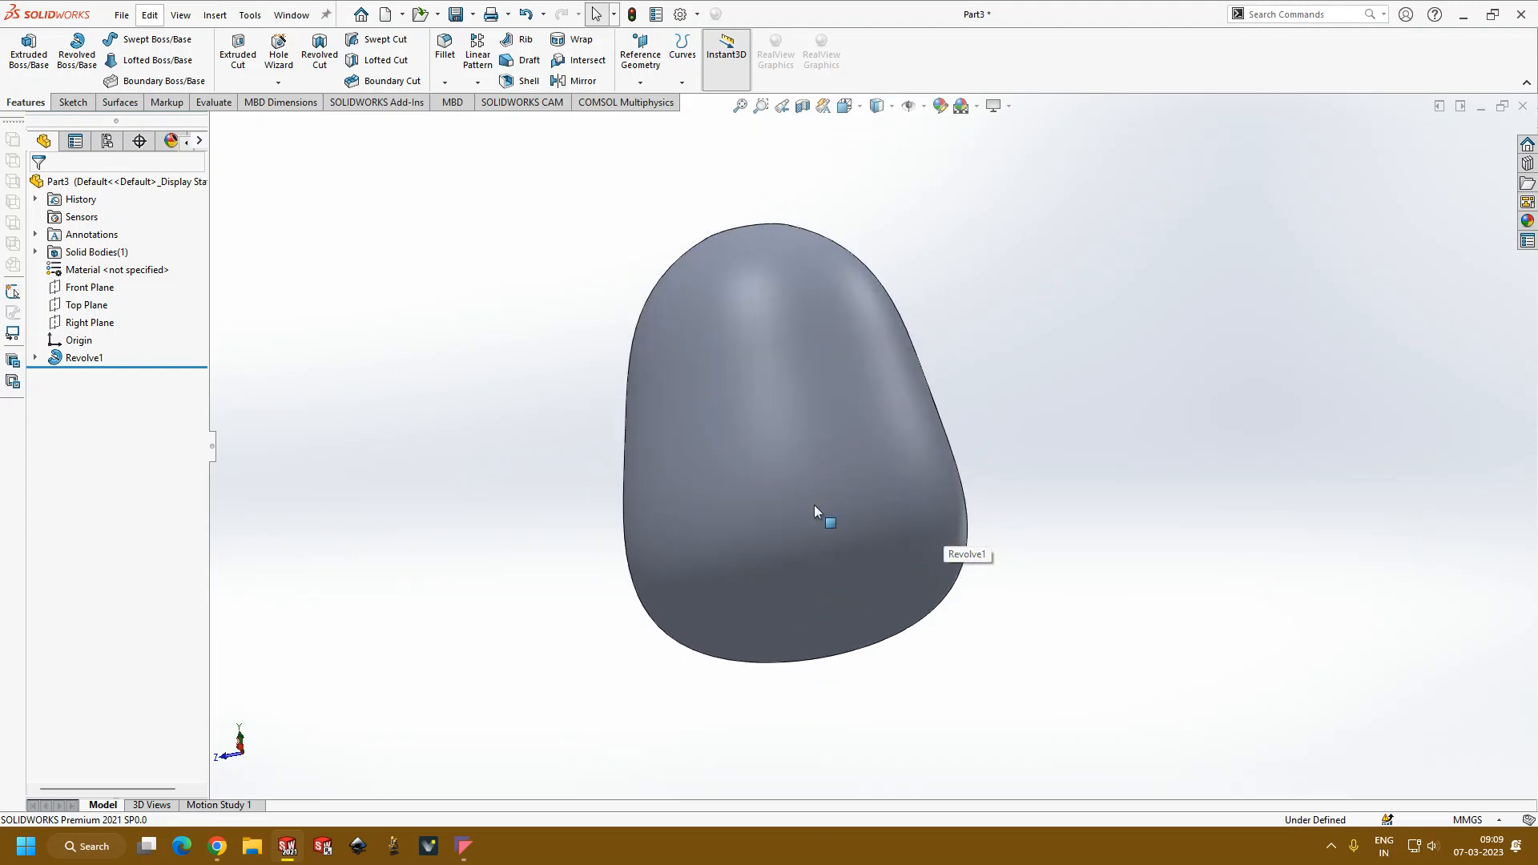
{"action": "left_click", "coordinate": [82, 358]}
{"action": "left_click", "coordinate": [117, 315]}
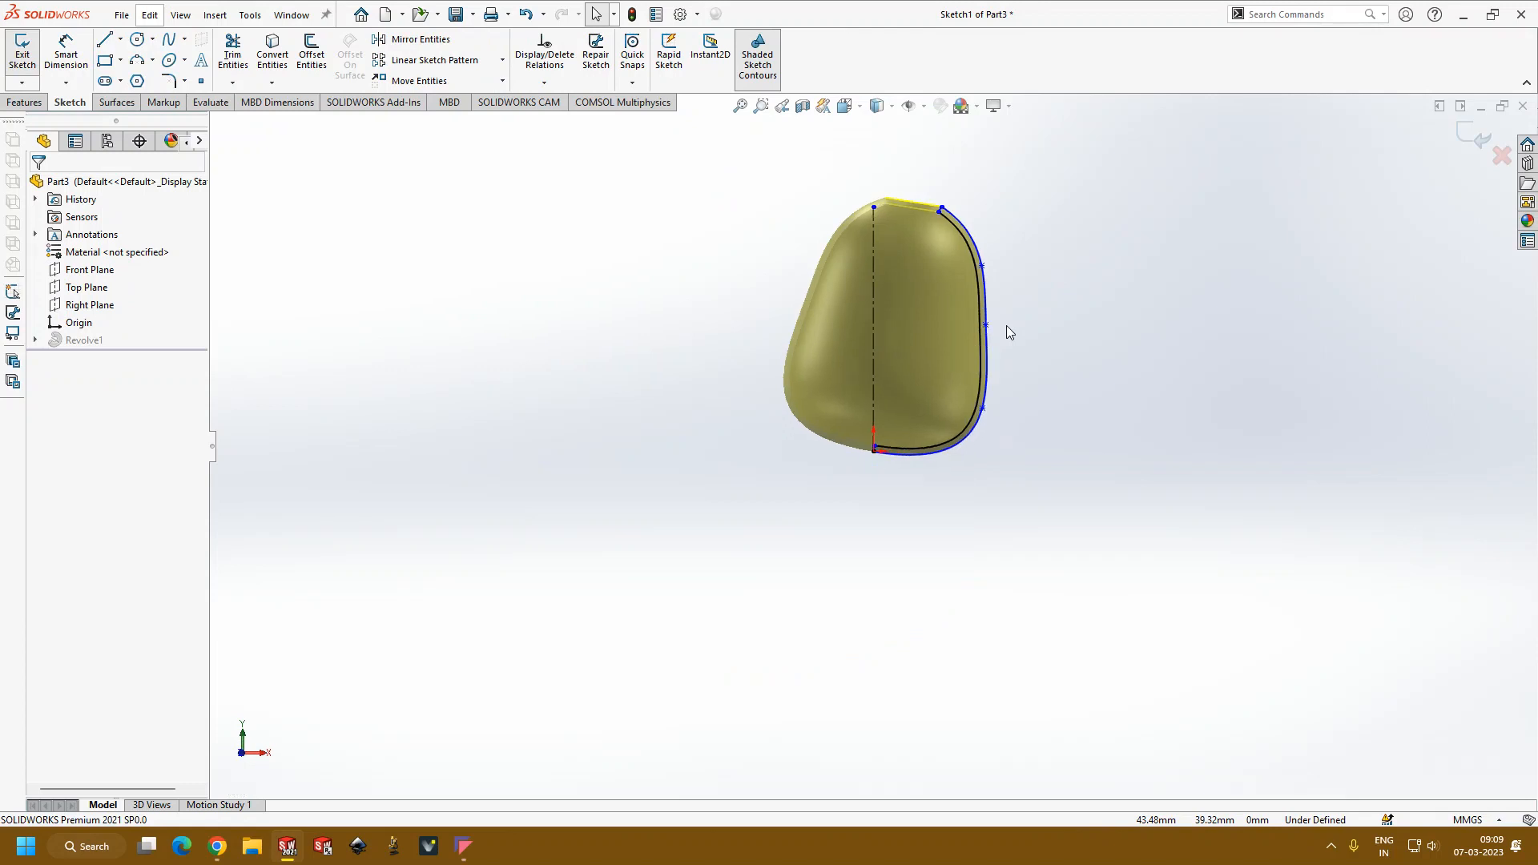
{"action": "key", "text": "ctrl+8"}
{"action": "key", "text": "ctrl+1"}
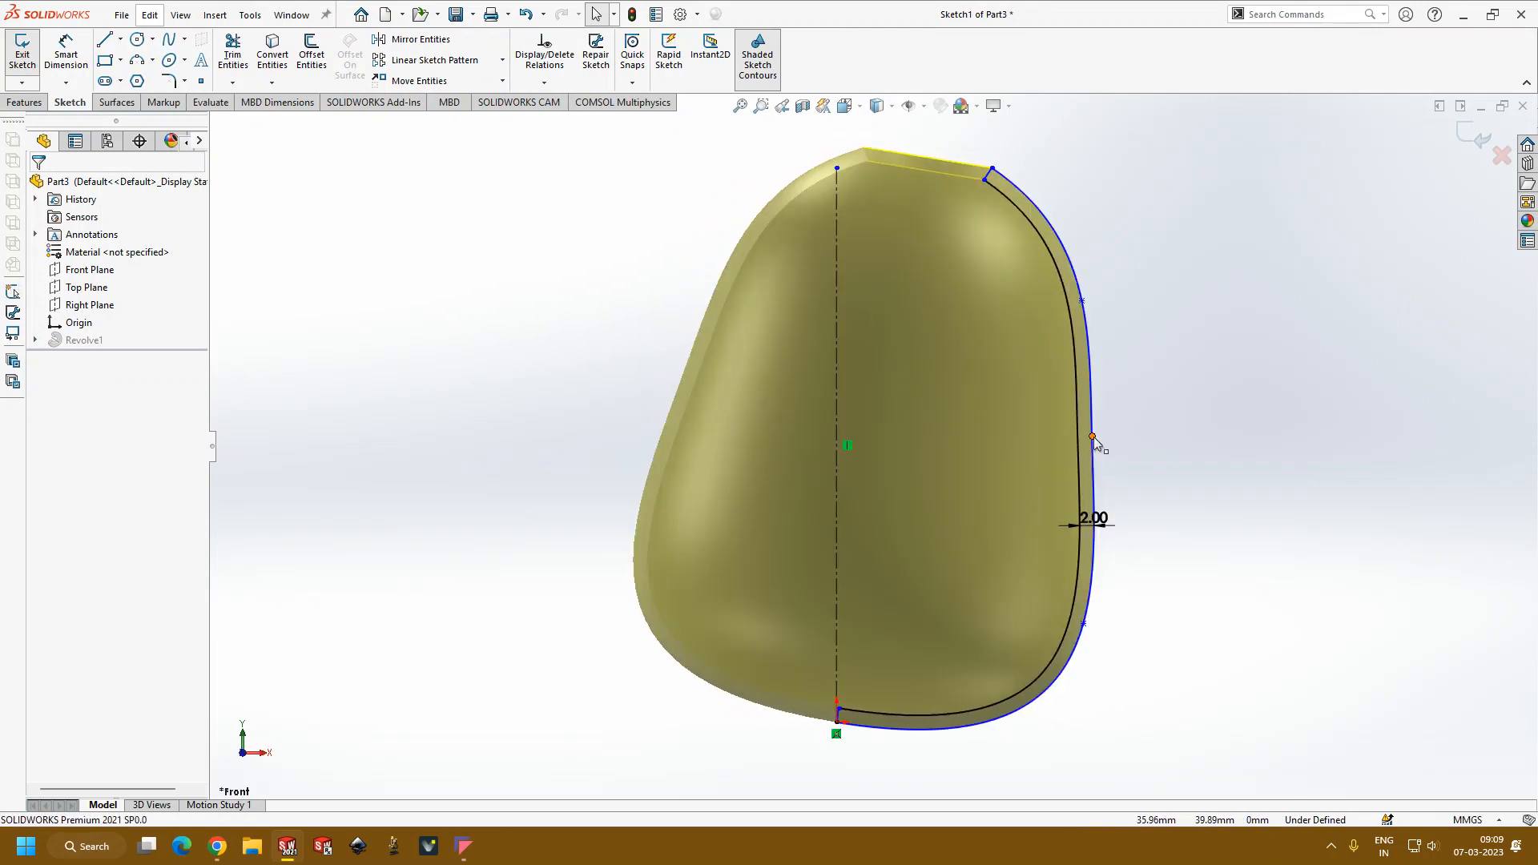
Step: Form a waist with the middle spline point at about X 21.5, Y 35.1 mm, and move the rim end to about X 13.9, Y 64 mm
{"action": "left_click_drag", "start_coordinate": [1092, 437], "coordinate": [988, 442]}
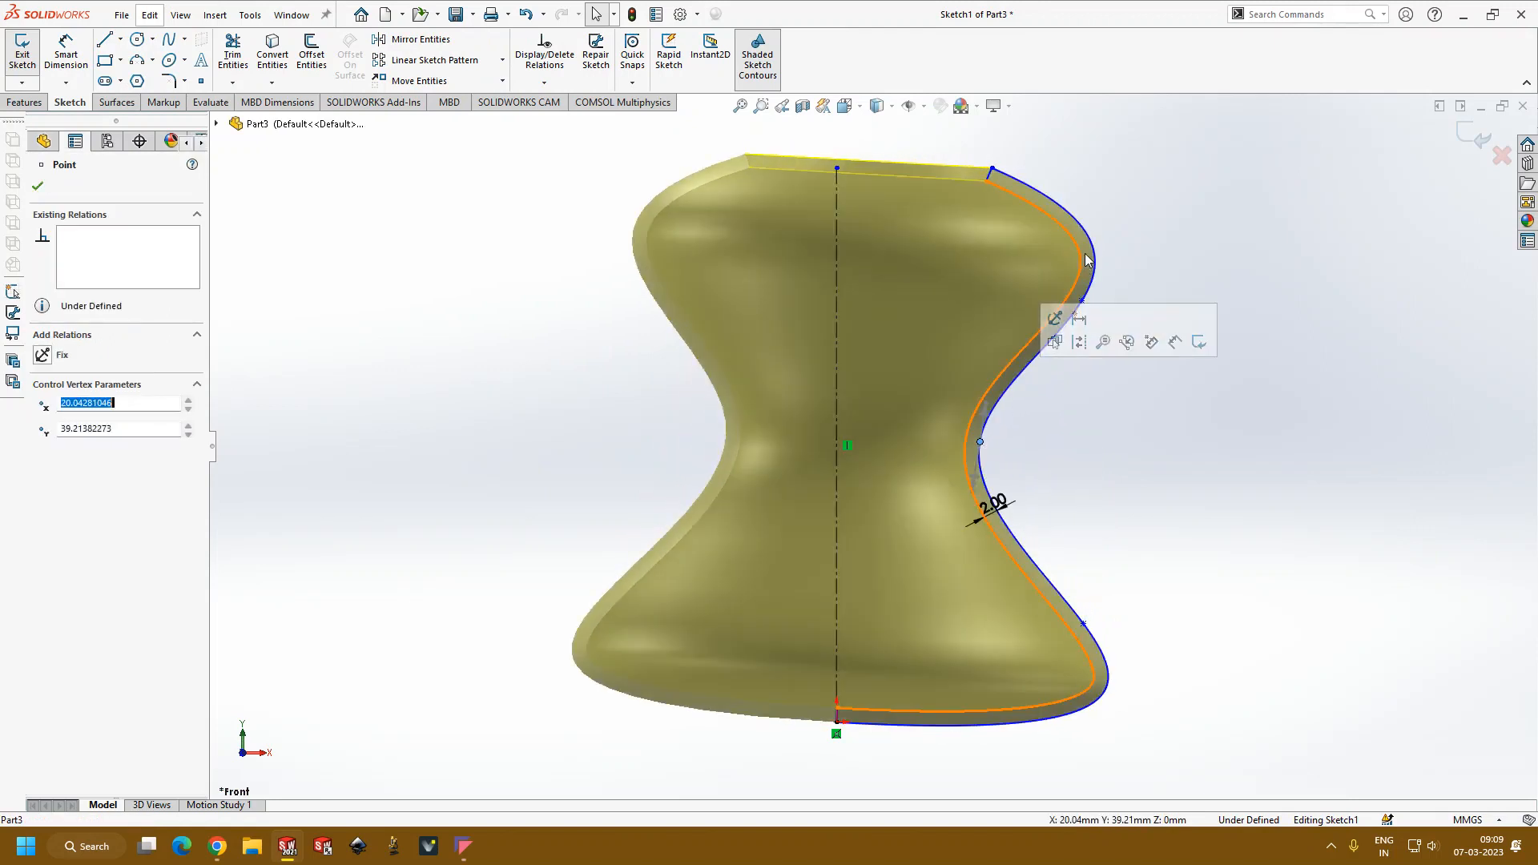
{"action": "left_click", "coordinate": [975, 177]}
{"action": "left_click_drag", "start_coordinate": [965, 170], "coordinate": [936, 265]}
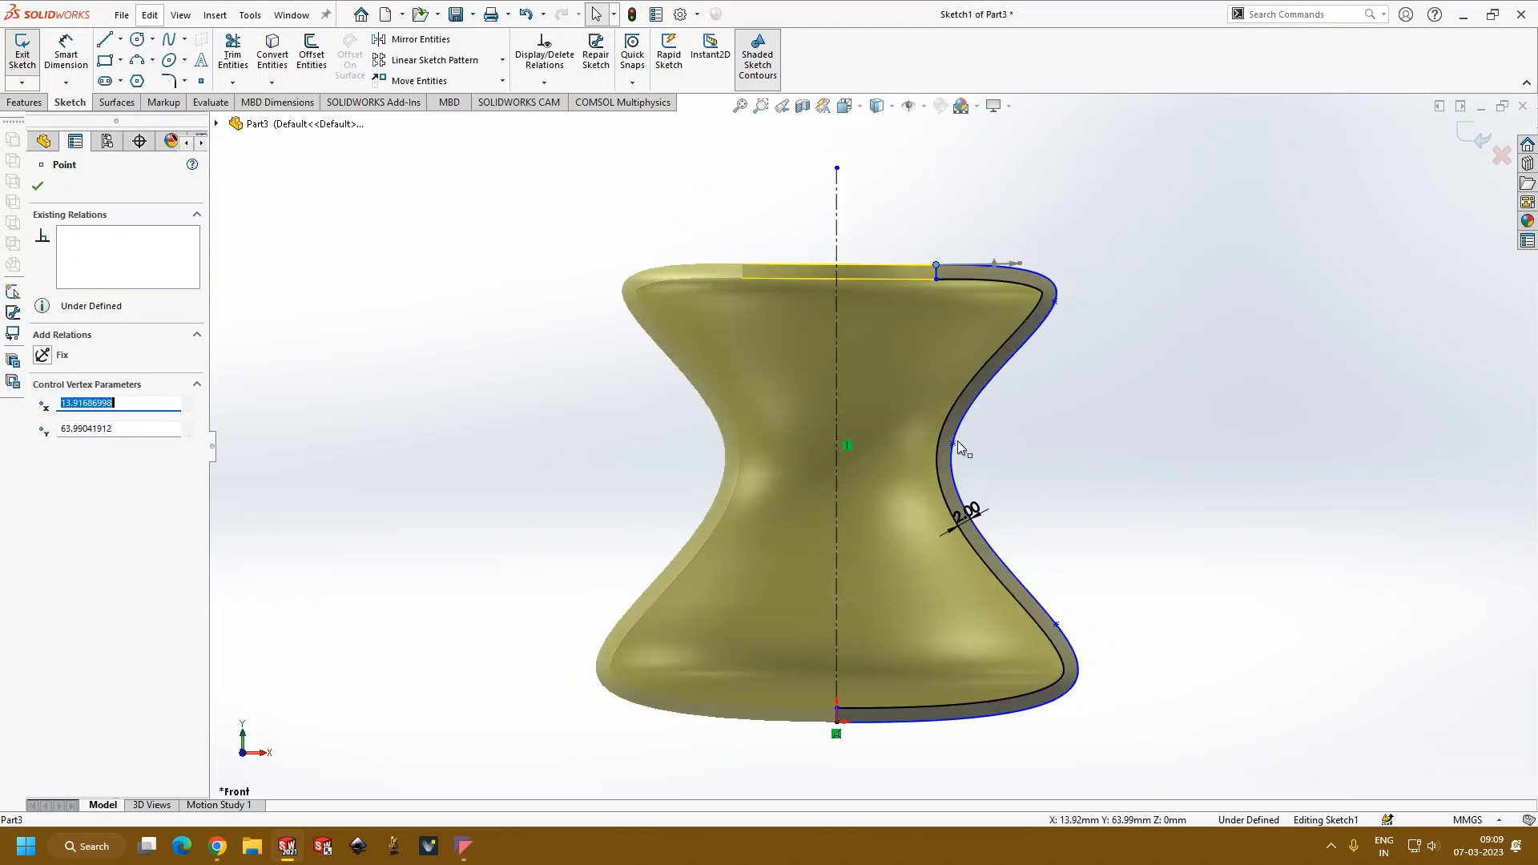
{"action": "left_click_drag", "start_coordinate": [964, 446], "coordinate": [991, 471]}
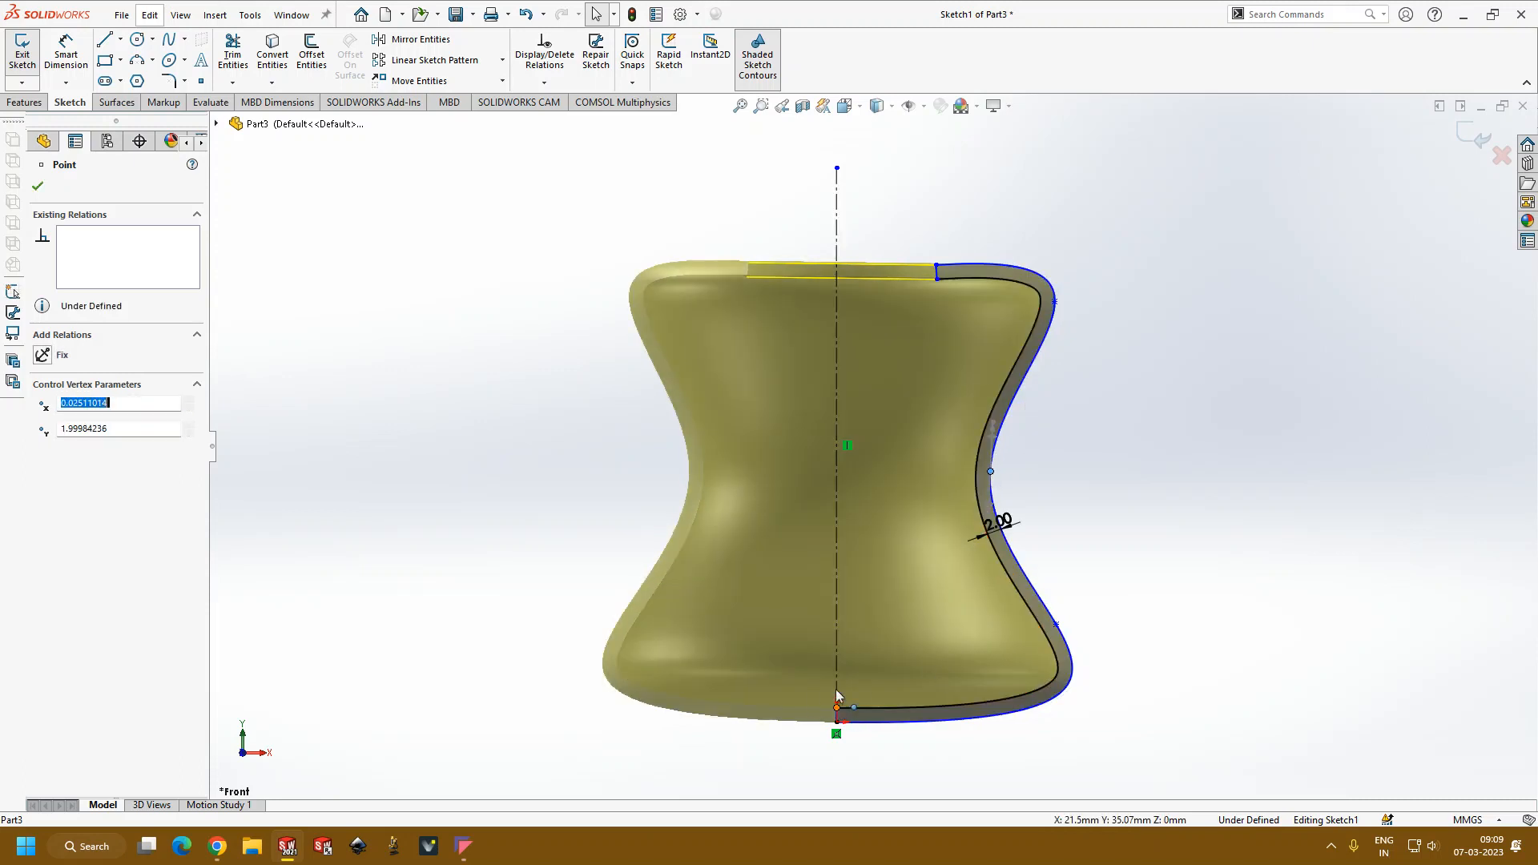
Step: Attach the inner curve's bottom endpoint to the centerline near the origin, and exit the sketch to rebuild the vessel
{"action": "left_click_drag", "start_coordinate": [837, 707], "coordinate": [836, 721]}
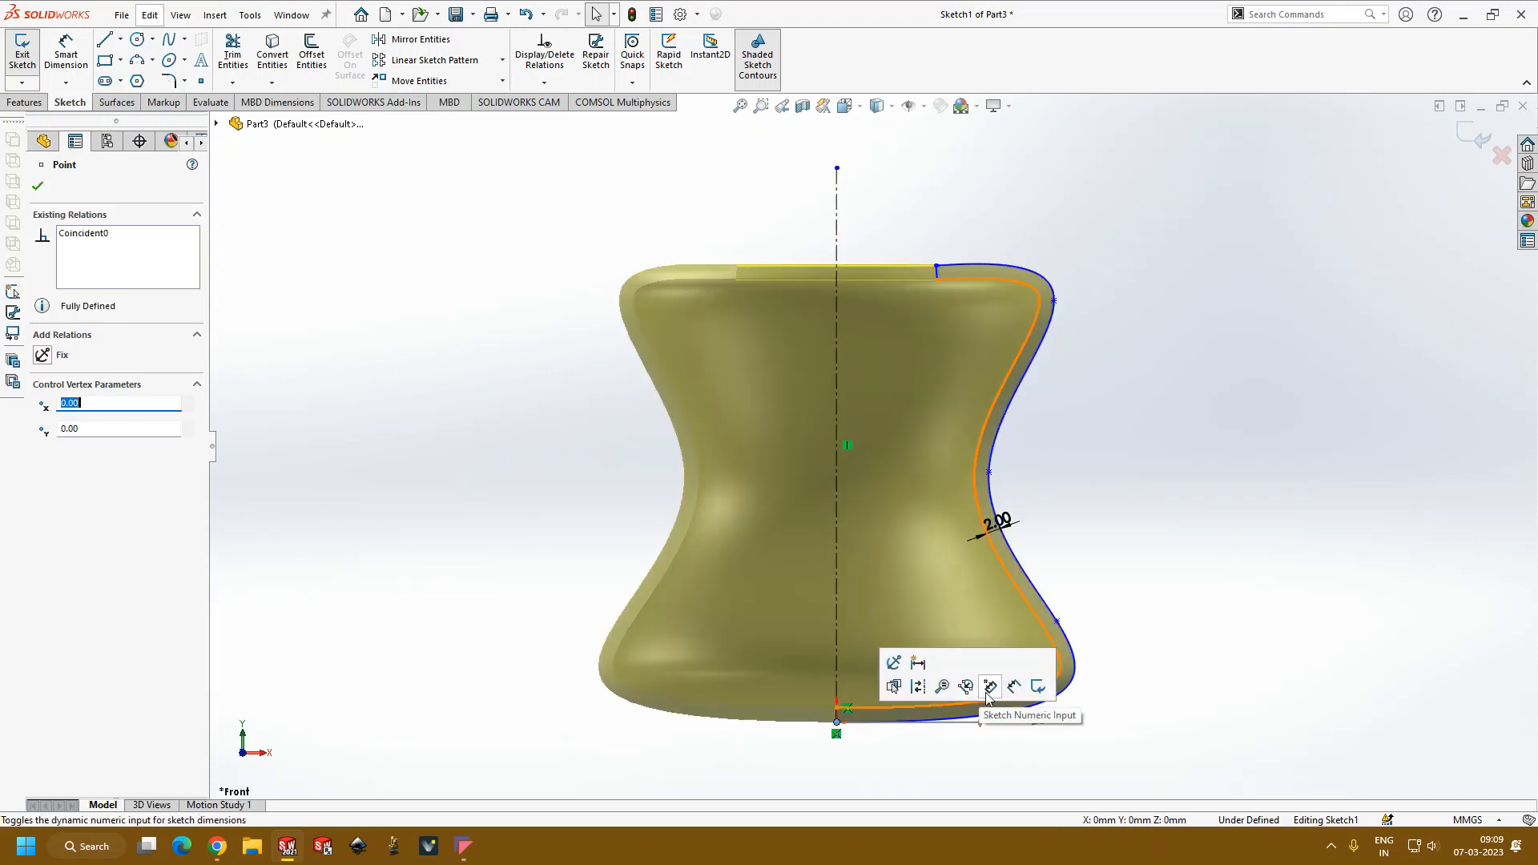
{"action": "left_click", "coordinate": [1057, 622]}
{"action": "left_click_drag", "start_coordinate": [1073, 647], "coordinate": [1037, 521]}
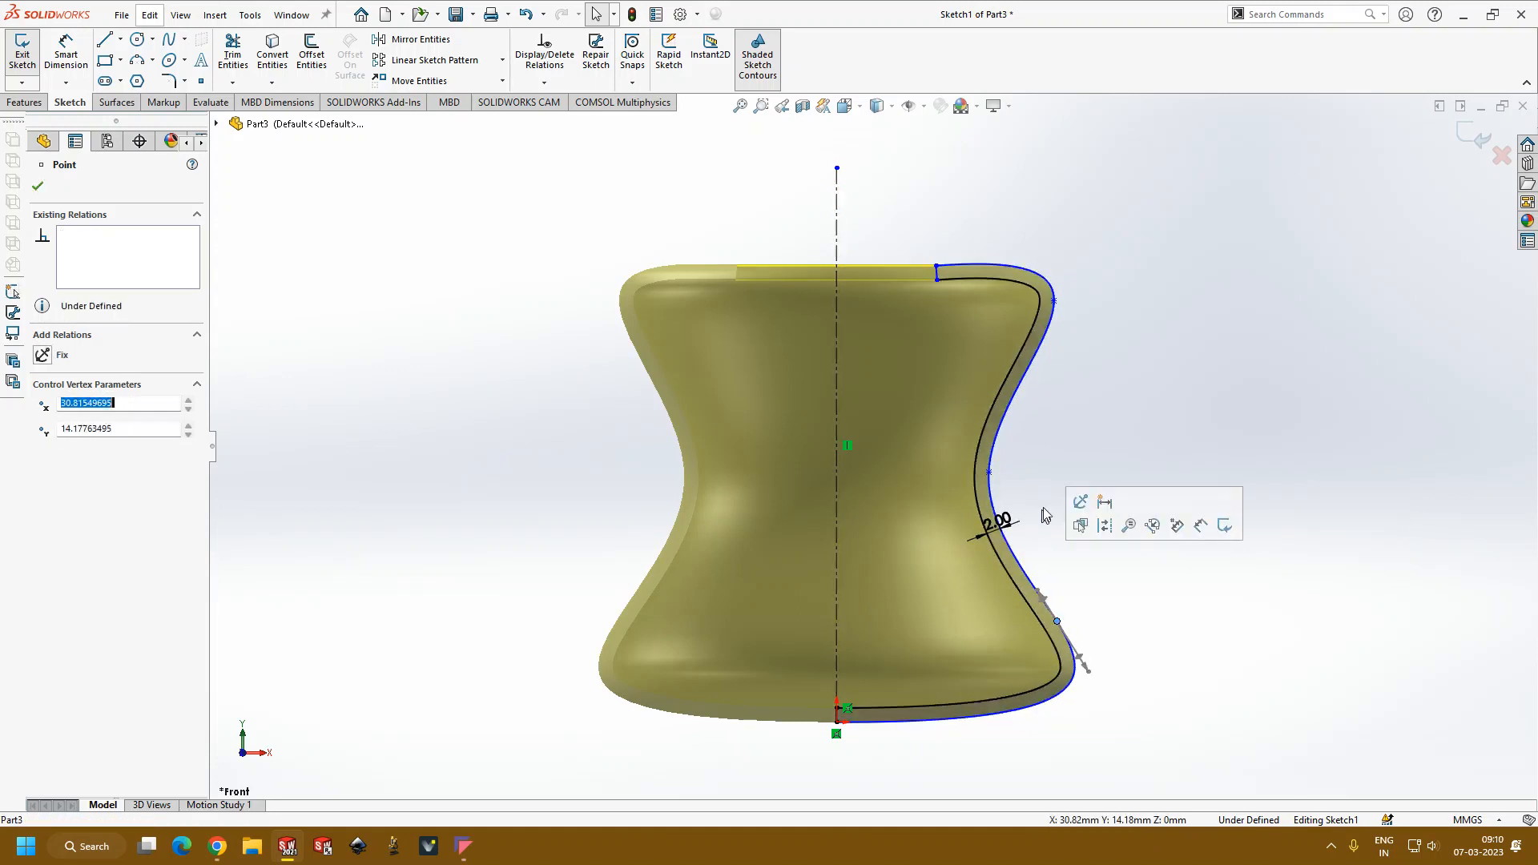
{"action": "left_click", "coordinate": [1335, 254]}
{"action": "left_click", "coordinate": [1474, 134]}
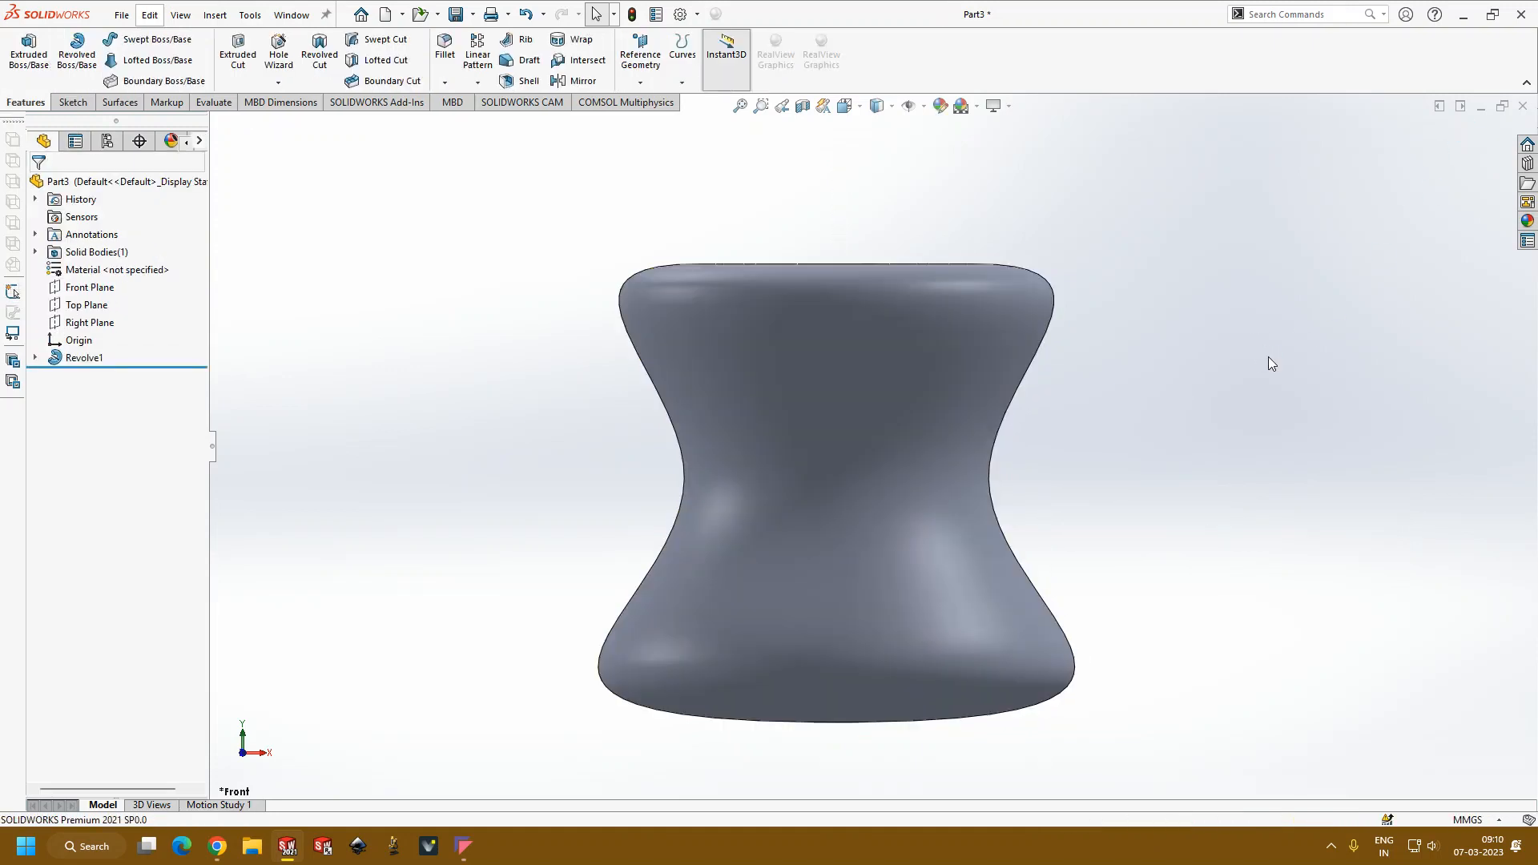
Step: Open the reshaped vessel's profile sketch in the Front view and delete the outer spline
{"action": "middle_click_drag", "start_coordinate": [1045, 533], "coordinate": [879, 494]}
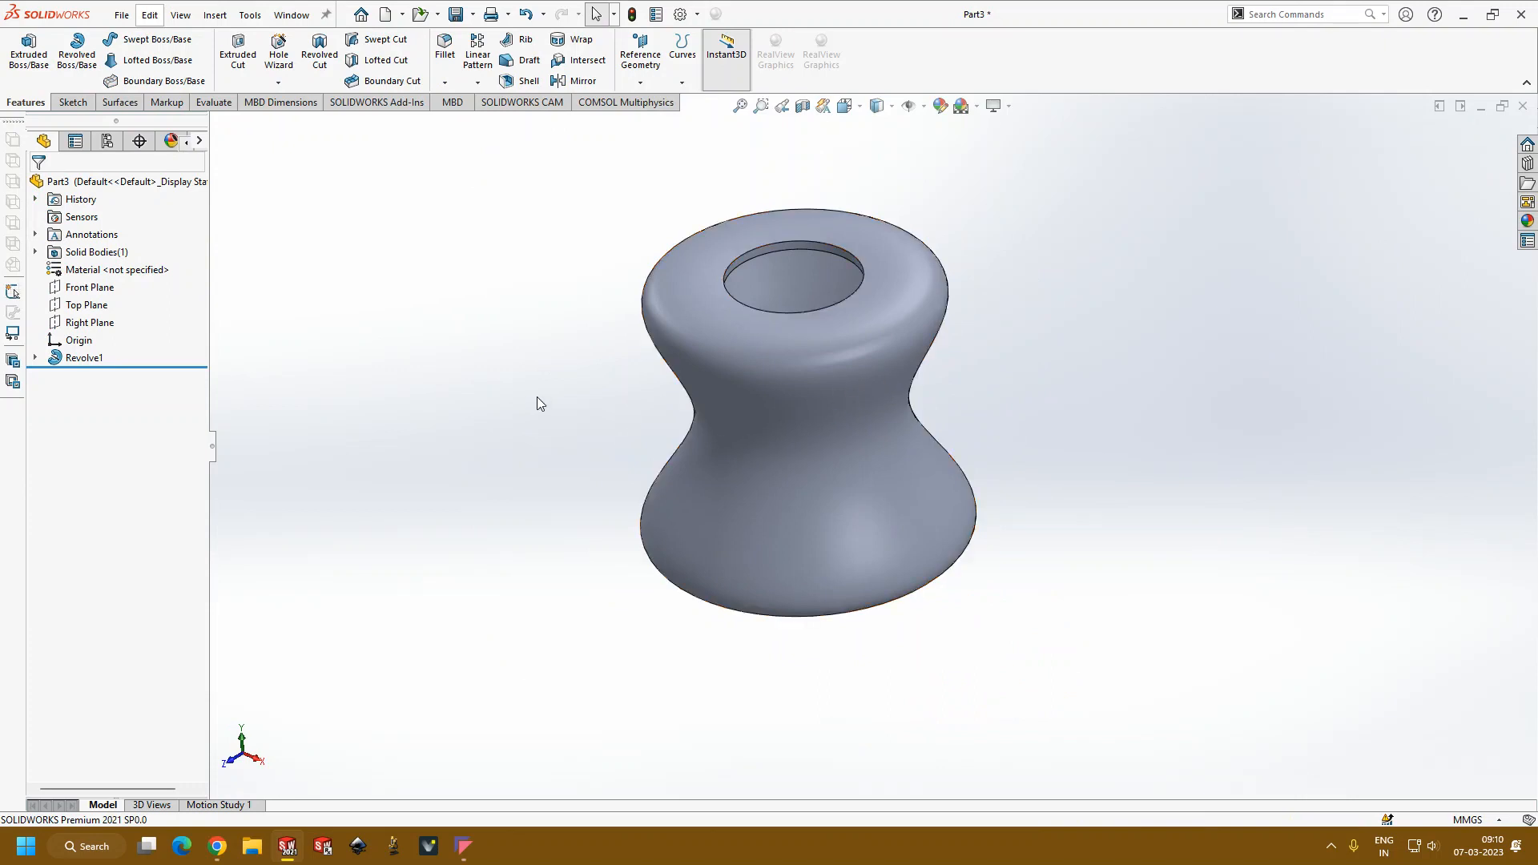
{"action": "key", "text": "ctrl+1"}
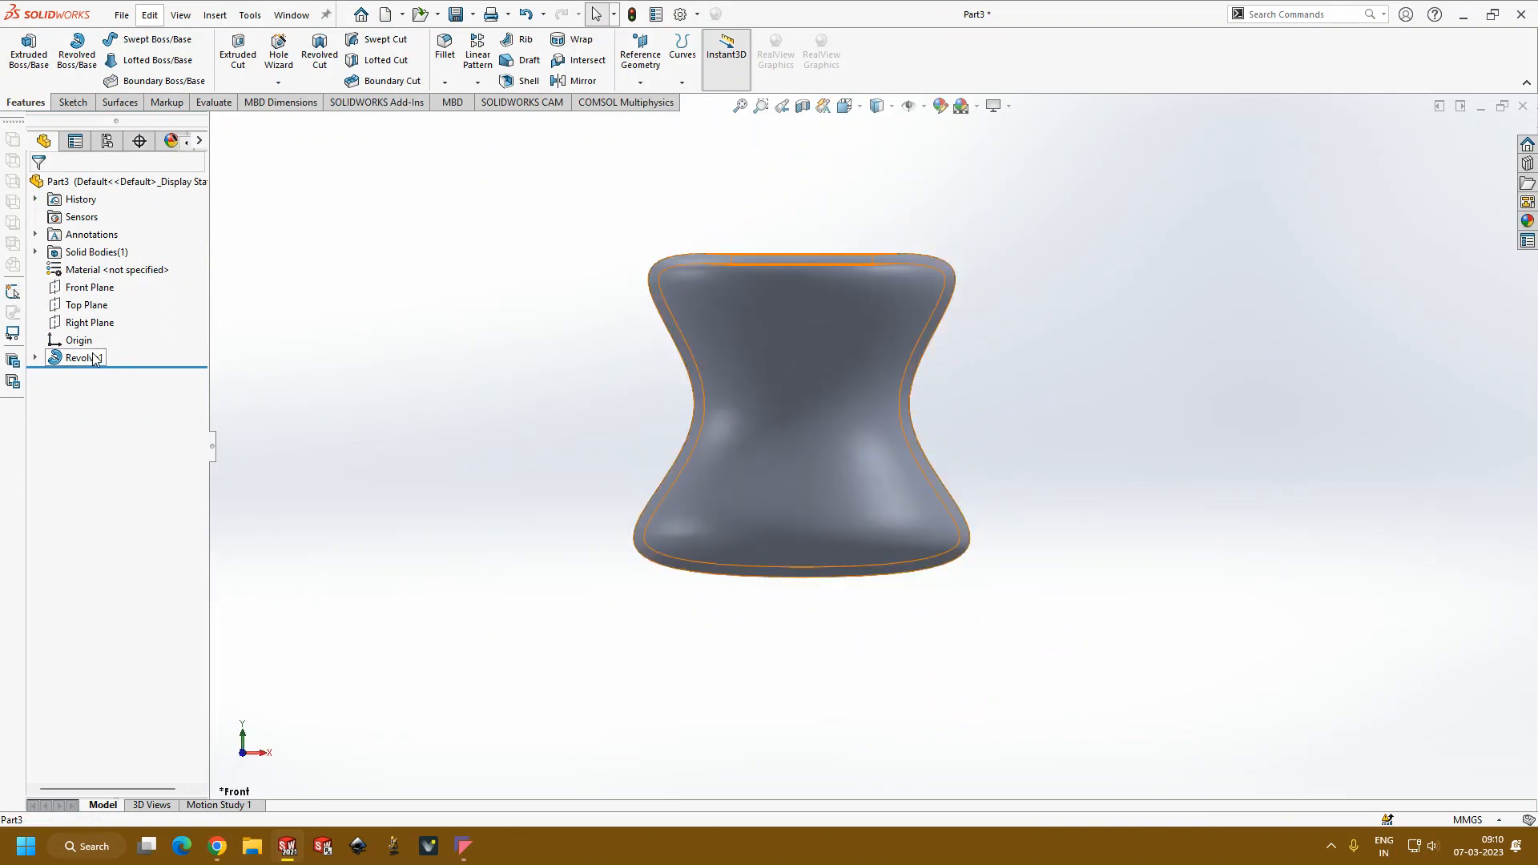
{"action": "left_click", "coordinate": [80, 357]}
{"action": "left_click", "coordinate": [126, 310]}
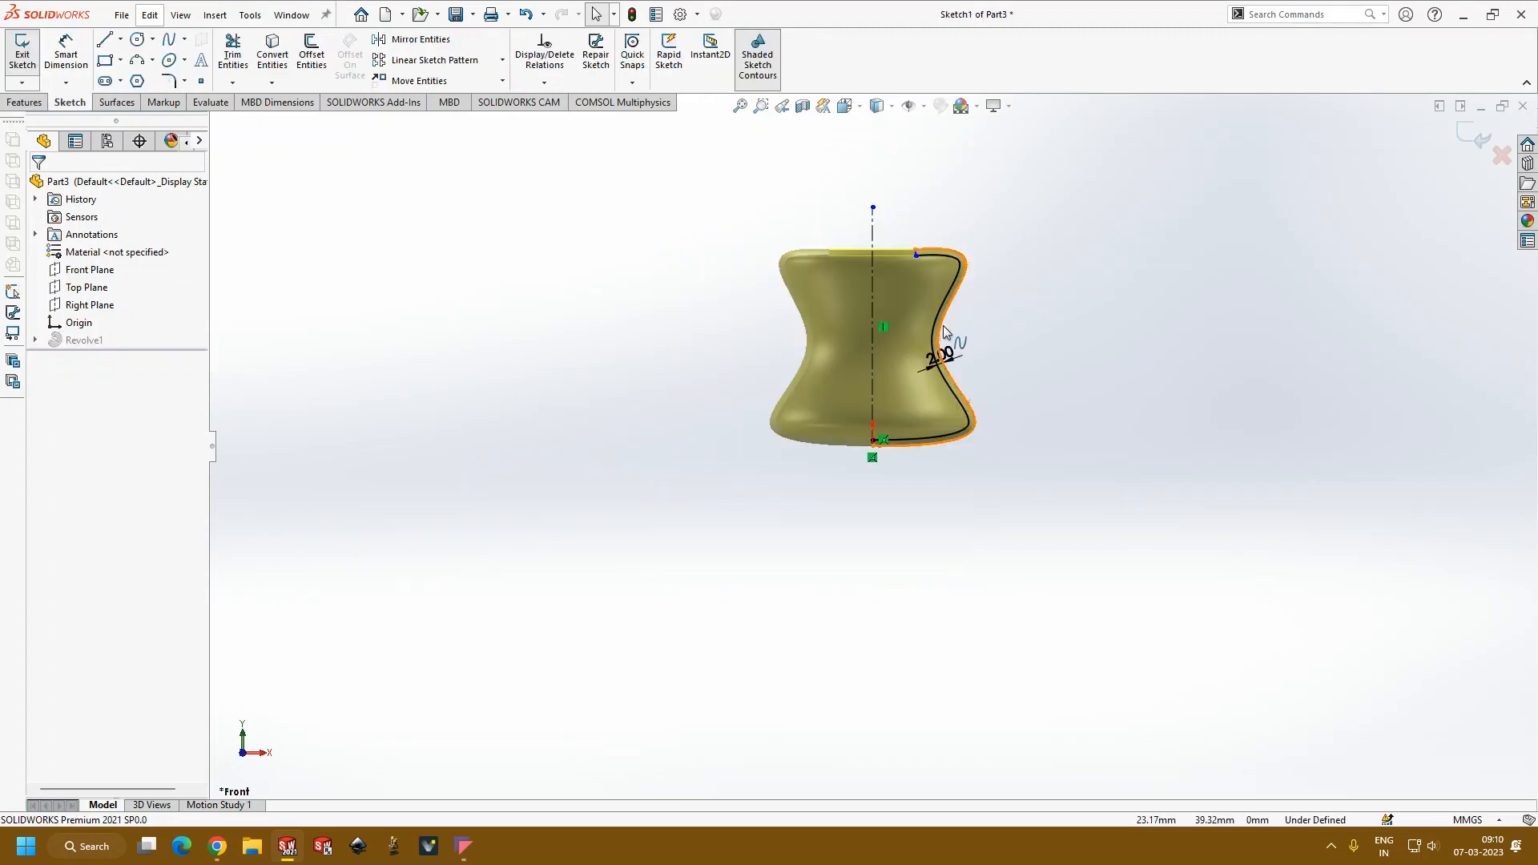
{"action": "scroll", "coordinate": [946, 336], "scroll_direction": "down", "scroll_amount": 5}
{"action": "scroll", "coordinate": [929, 357], "scroll_direction": "up", "scroll_amount": 3}
{"action": "scroll", "coordinate": [827, 373], "scroll_direction": "down", "scroll_amount": 3}
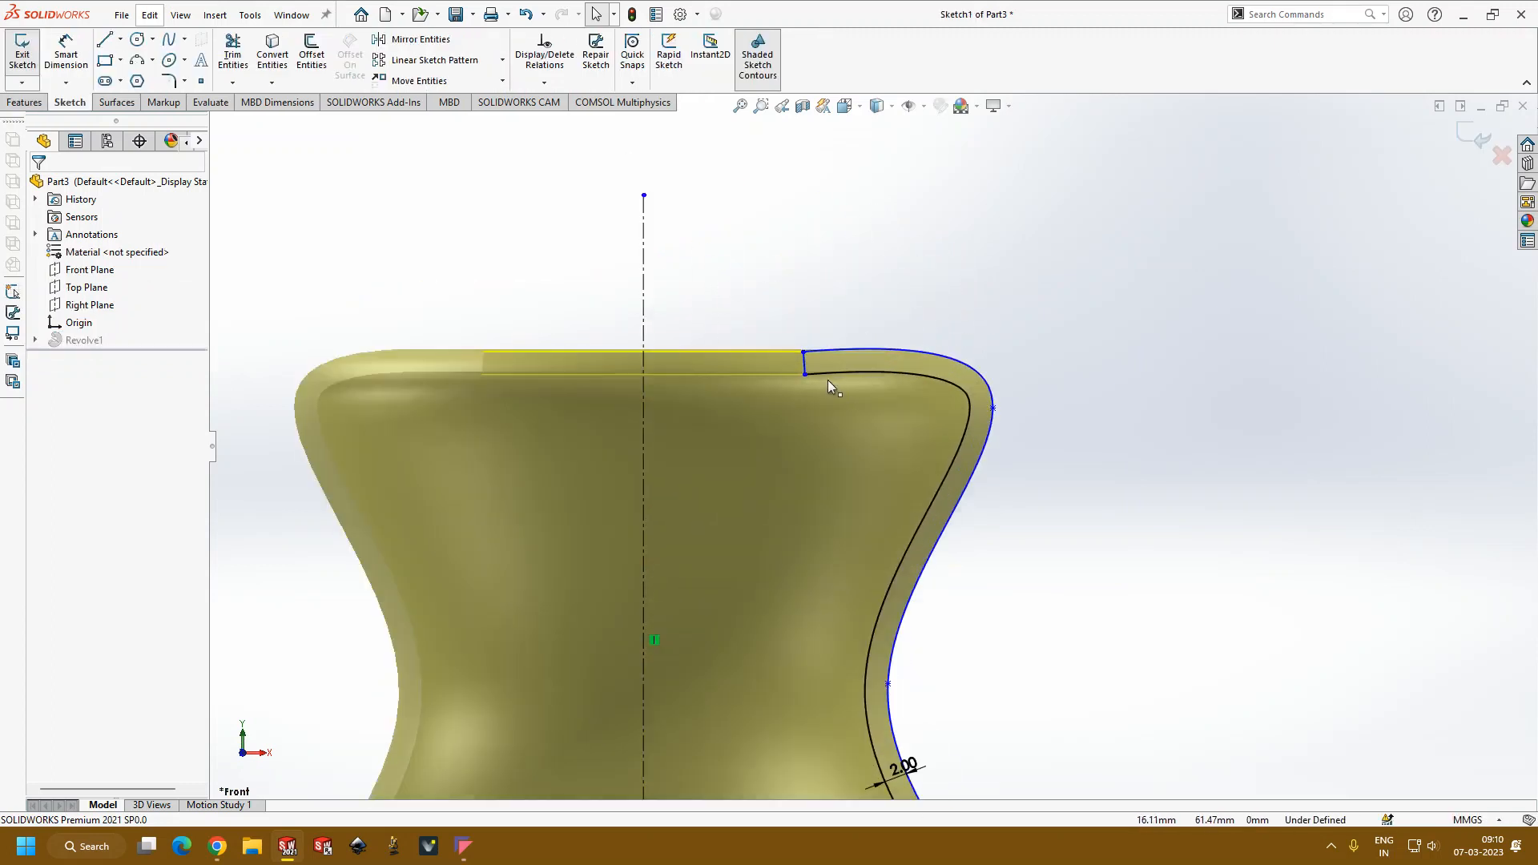
{"action": "left_click", "coordinate": [823, 351]}
{"action": "key", "text": "Delete"}
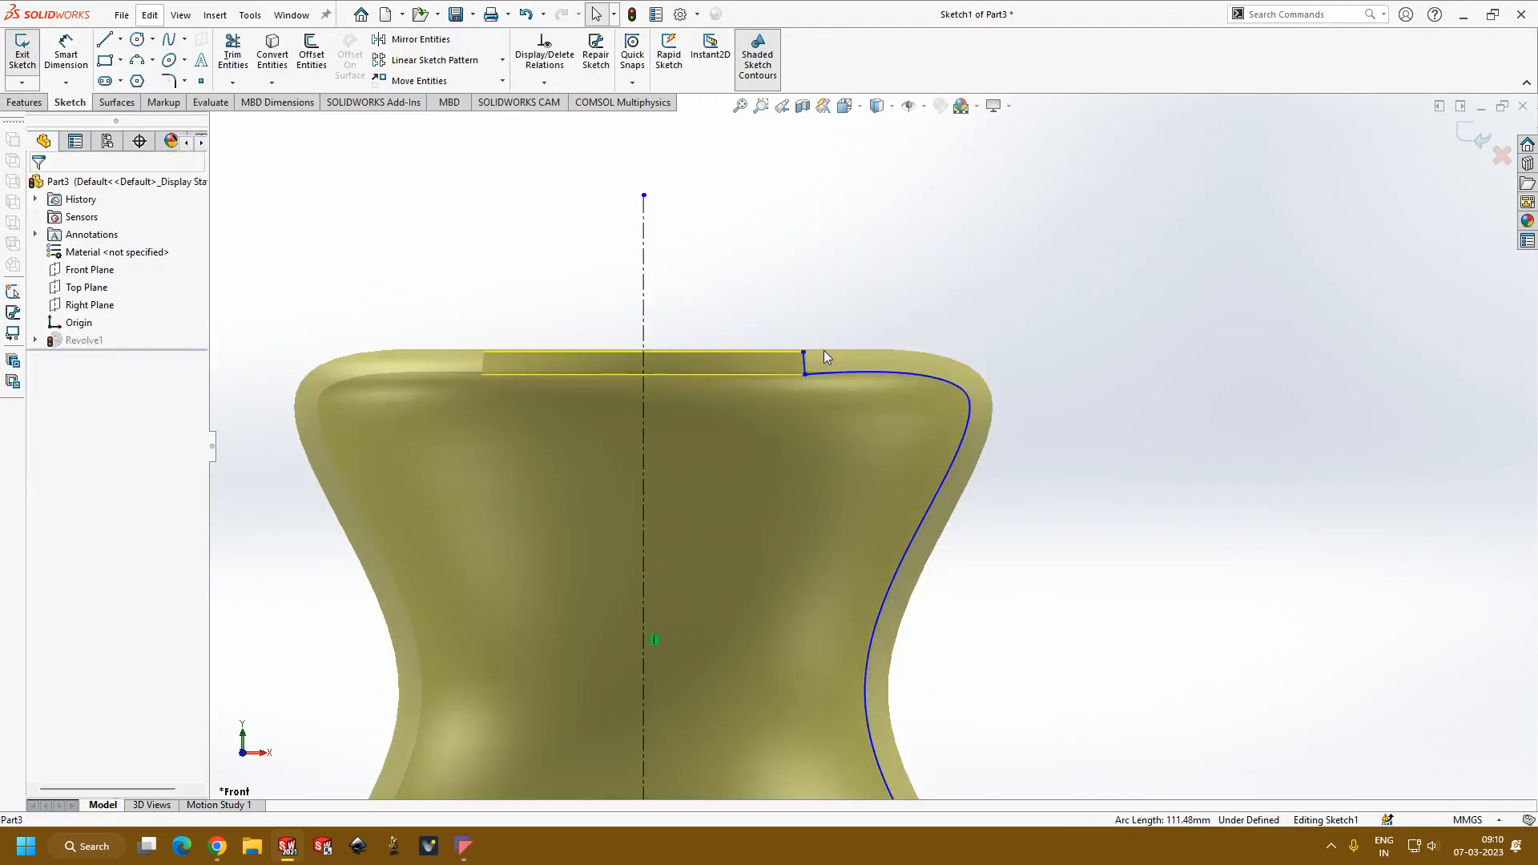
Step: Delete the short closing lines at the rim and at the origin end
{"action": "left_click", "coordinate": [803, 360]}
{"action": "key", "text": "Delete"}
{"action": "scroll", "coordinate": [935, 552], "scroll_direction": "up", "scroll_amount": 5}
{"action": "scroll", "coordinate": [897, 603], "scroll_direction": "down", "scroll_amount": 3}
{"action": "scroll", "coordinate": [654, 747], "scroll_direction": "down", "scroll_amount": 3}
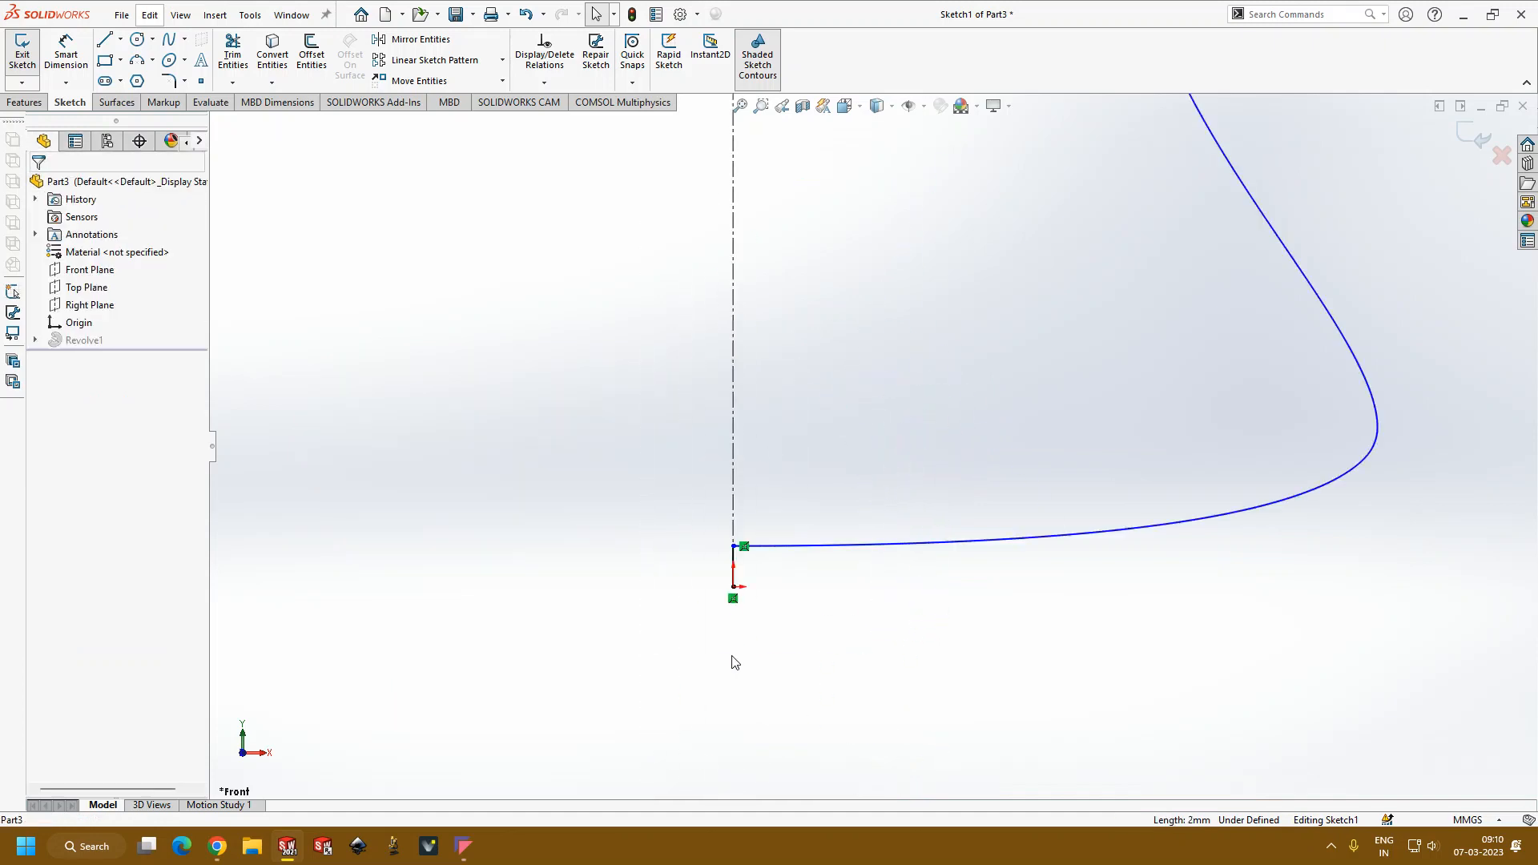
{"action": "left_click", "coordinate": [735, 579]}
{"action": "key", "text": "Delete"}
{"action": "scroll", "coordinate": [838, 622], "scroll_direction": "up", "scroll_amount": 9}
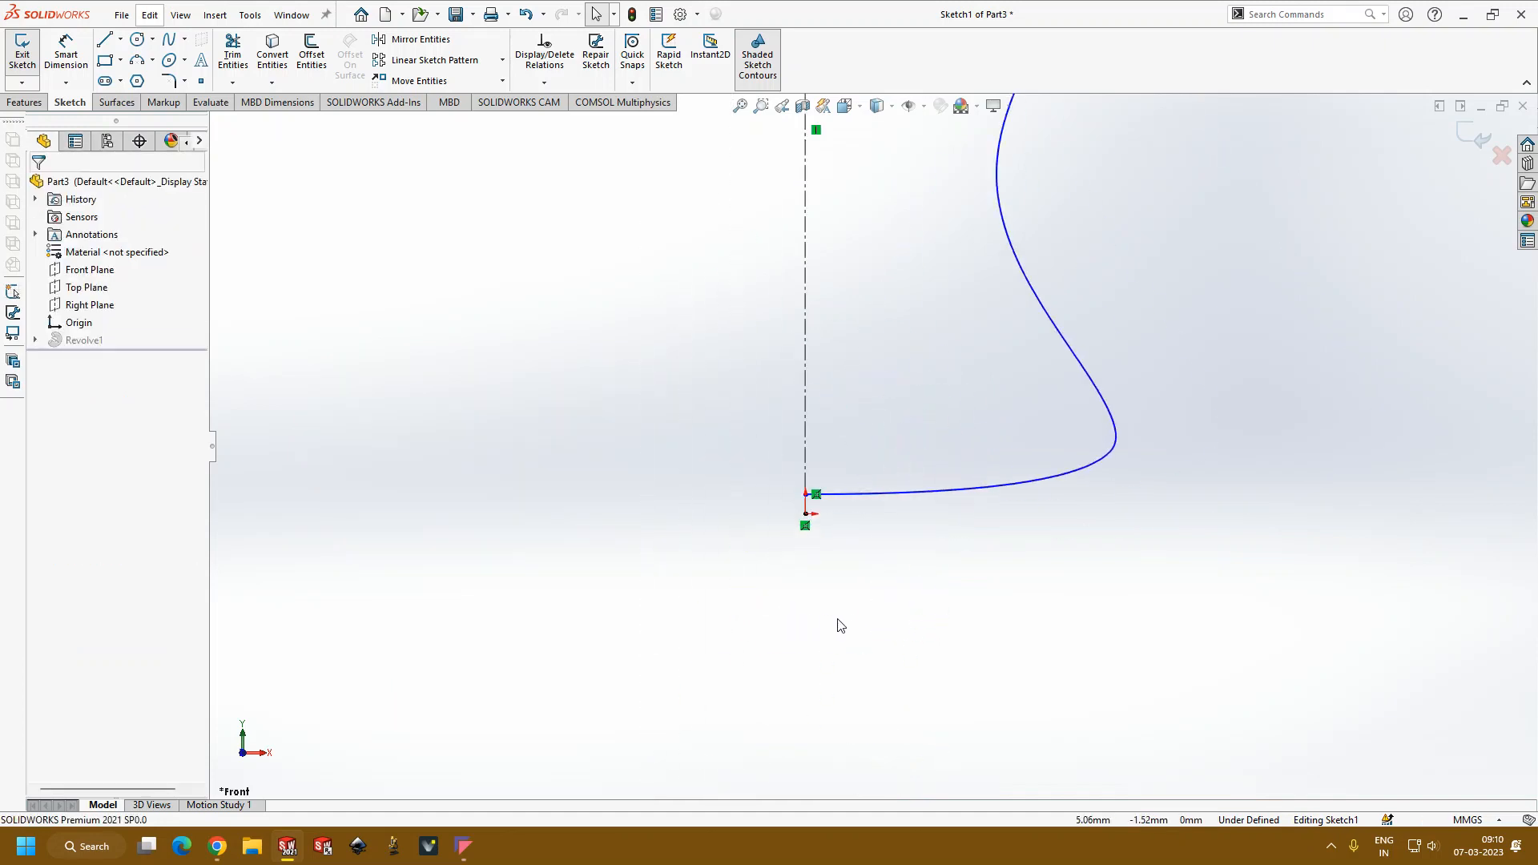
{"action": "scroll", "coordinate": [985, 305], "scroll_direction": "down", "scroll_amount": 3}
Step: Discard the changes made to the profile sketch and exit it
{"action": "left_click", "coordinate": [36, 104]}
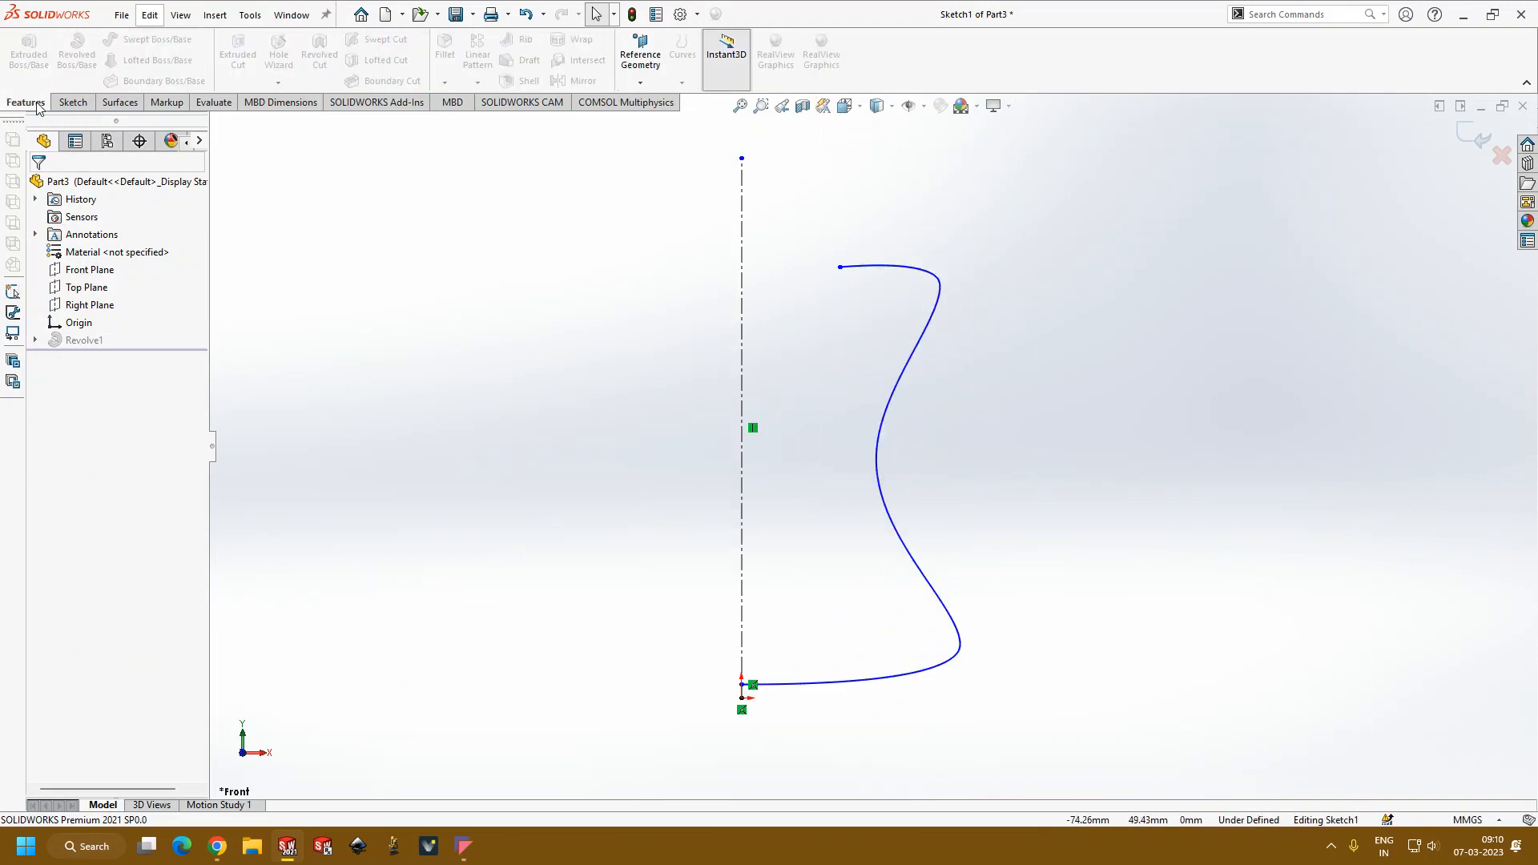
{"action": "left_click", "coordinate": [1498, 152]}
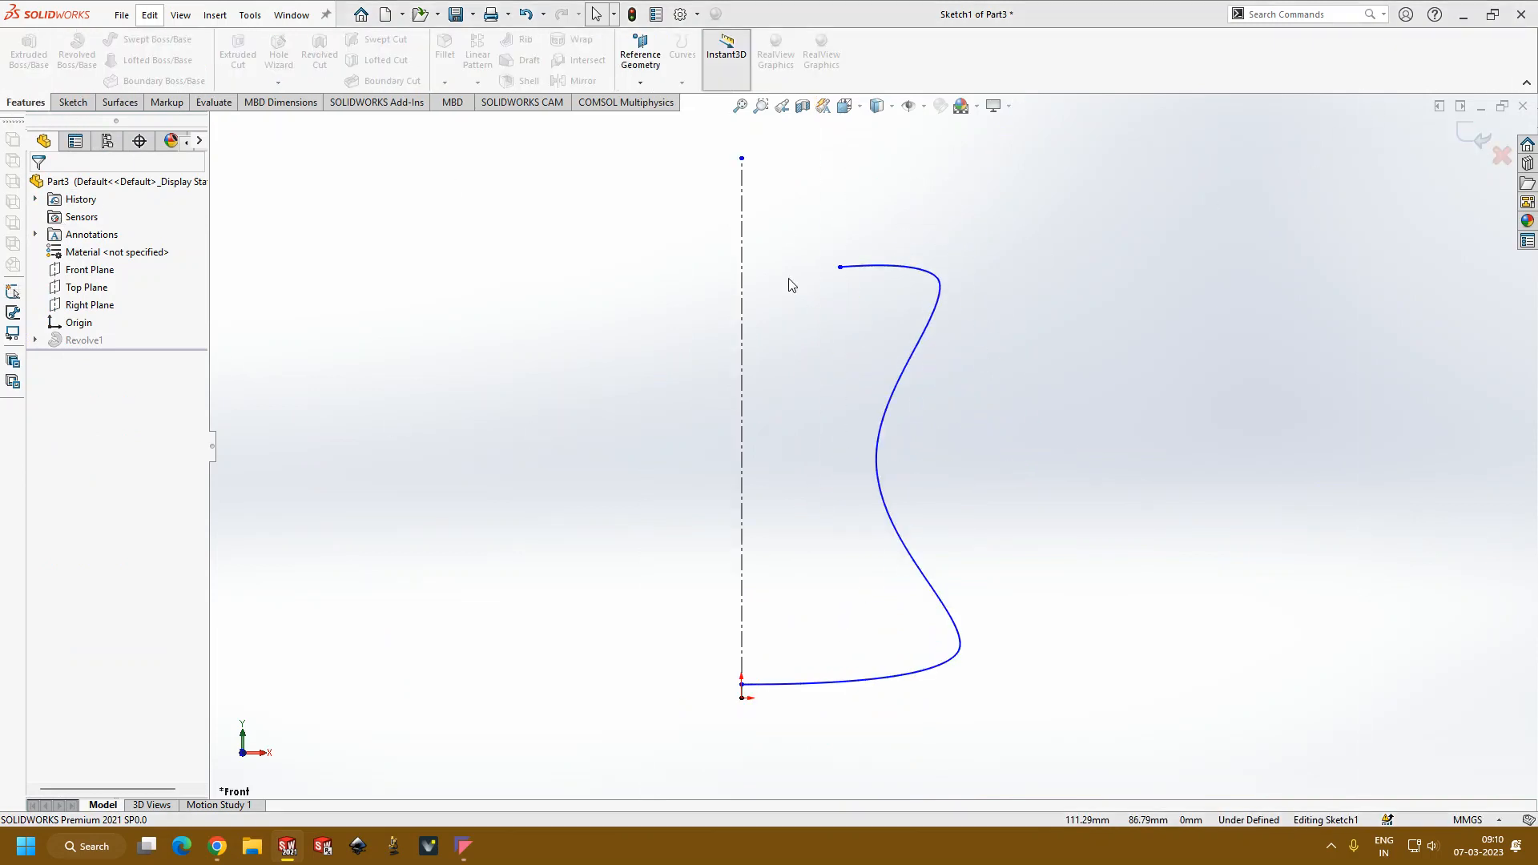
{"action": "left_click", "coordinate": [754, 400]}
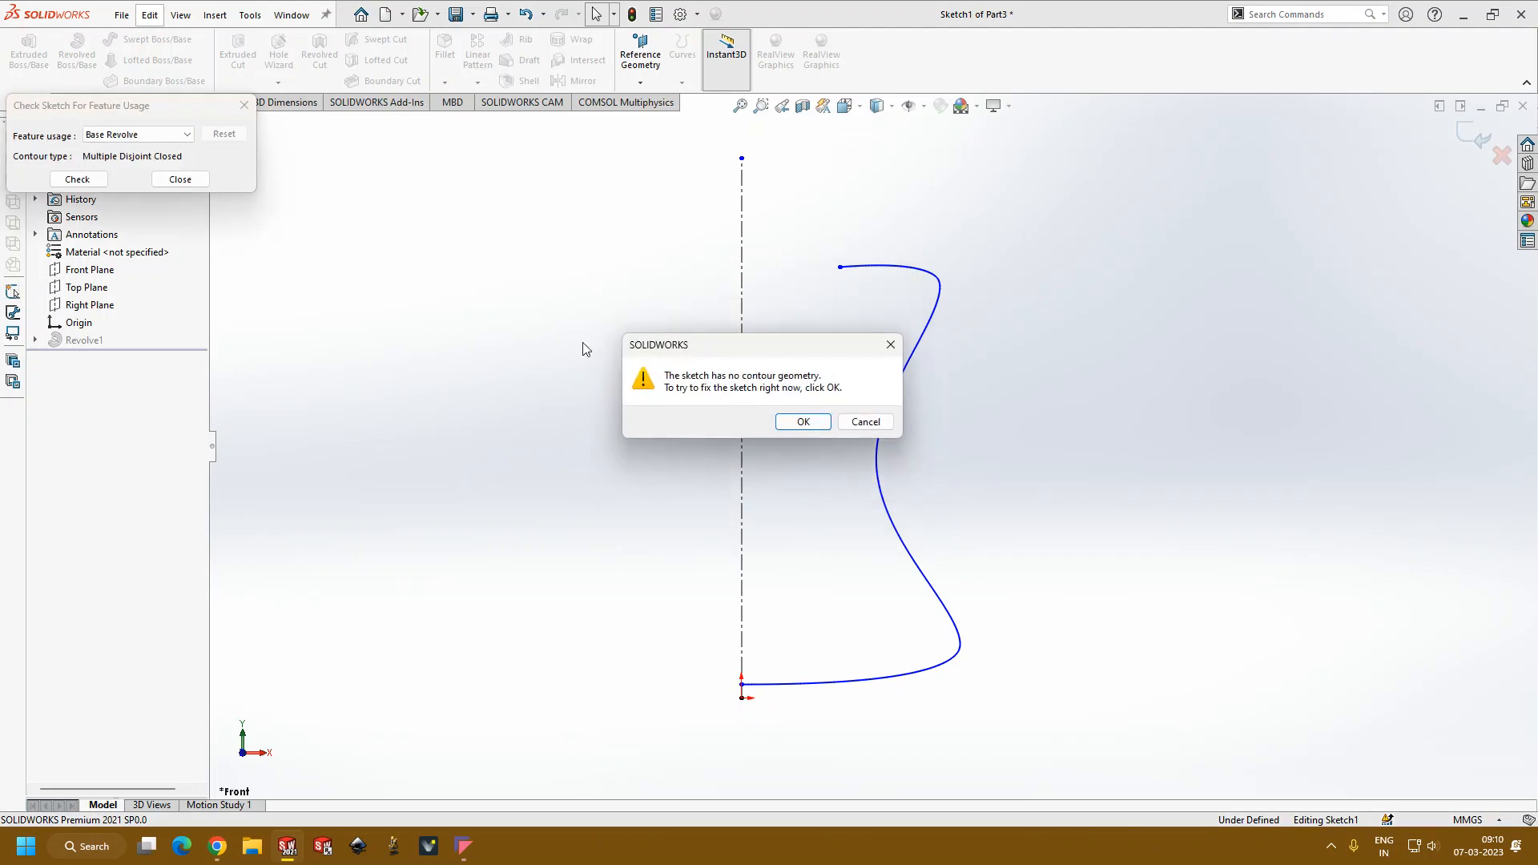
{"action": "left_click", "coordinate": [802, 422]}
{"action": "left_click", "coordinate": [182, 108]}
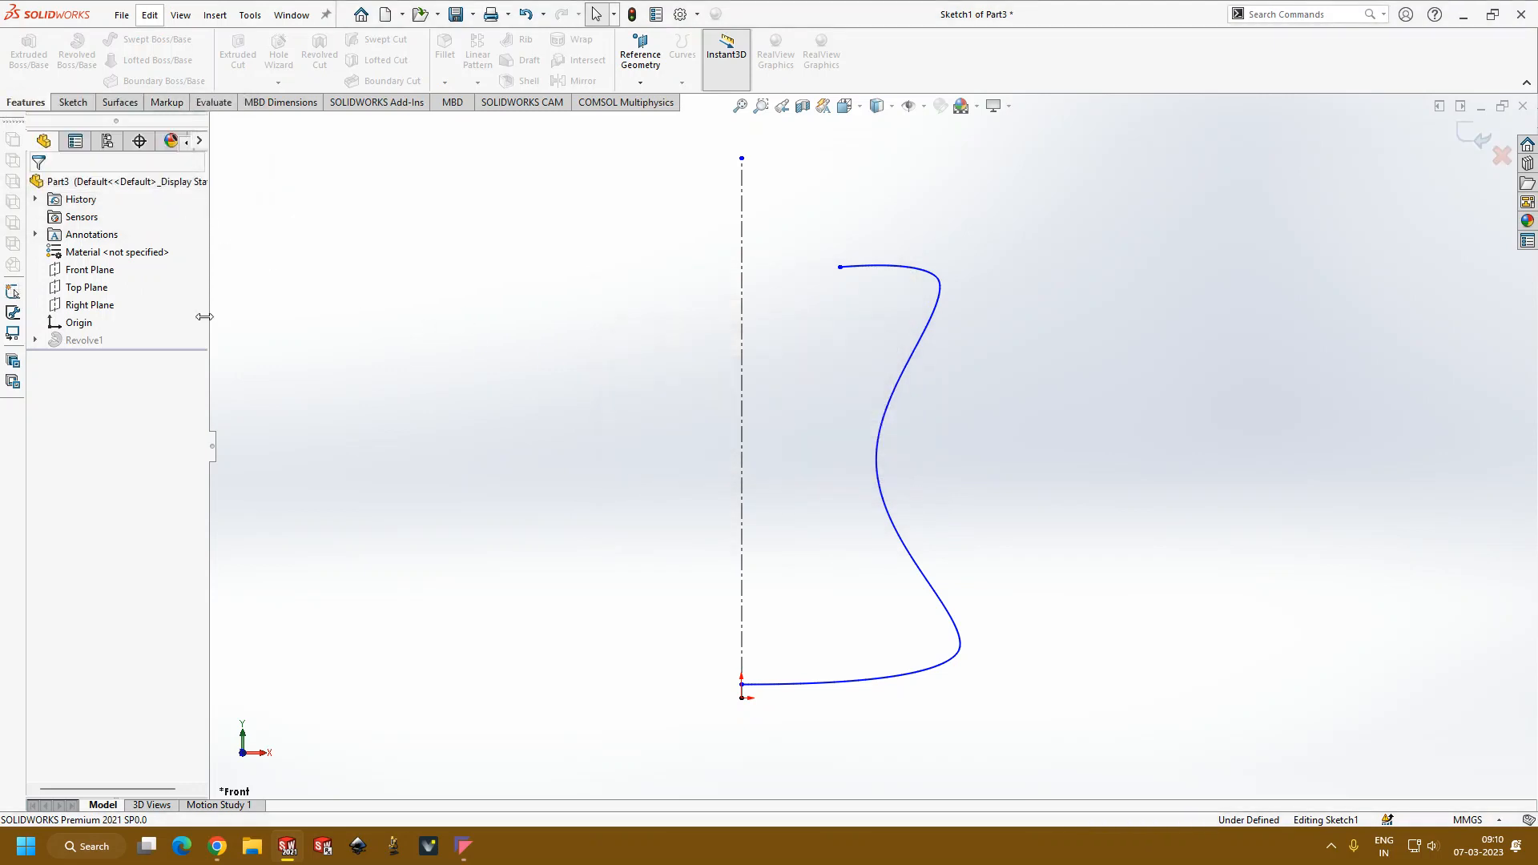
{"action": "left_click", "coordinate": [1511, 162]}
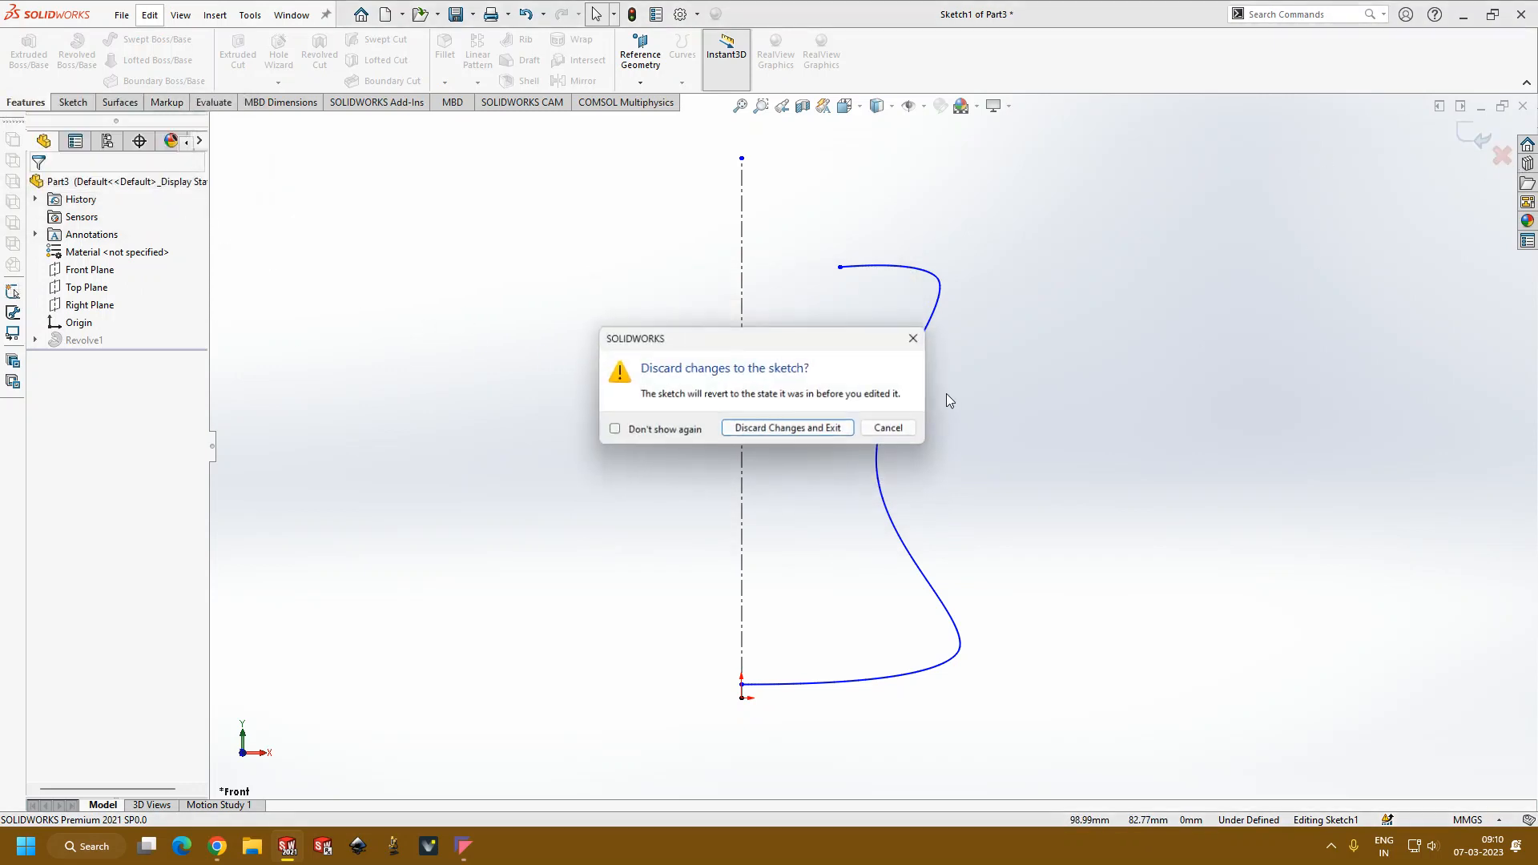
{"action": "left_click", "coordinate": [801, 430]}
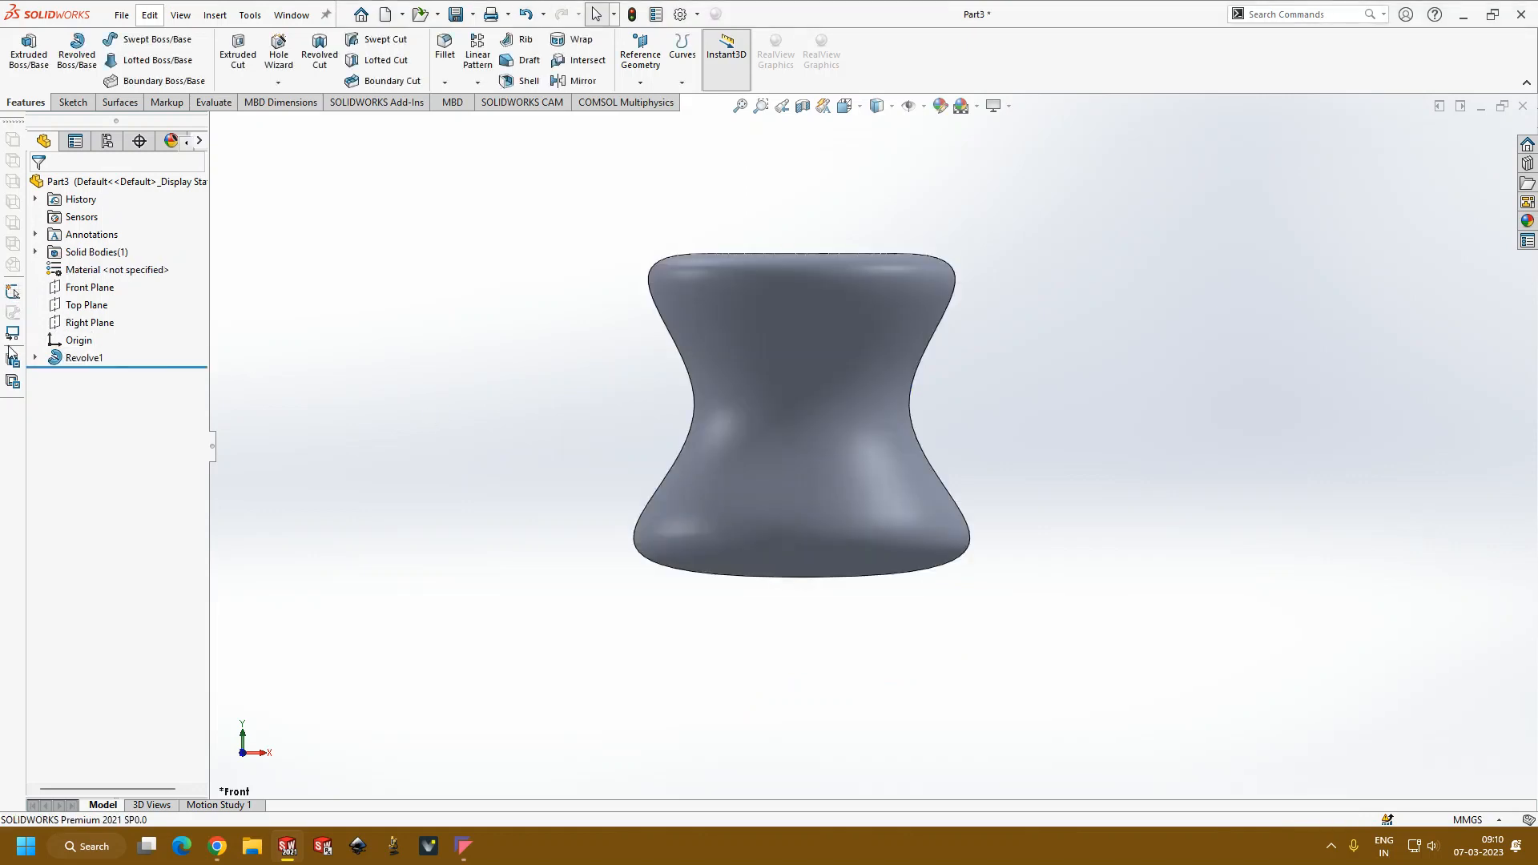
Step: Delete the Revolve1 feature while keeping its profile, and open Sketch1 for editing
{"action": "left_click", "coordinate": [74, 359]}
{"action": "key", "text": "Delete"}
{"action": "key", "text": "Return"}
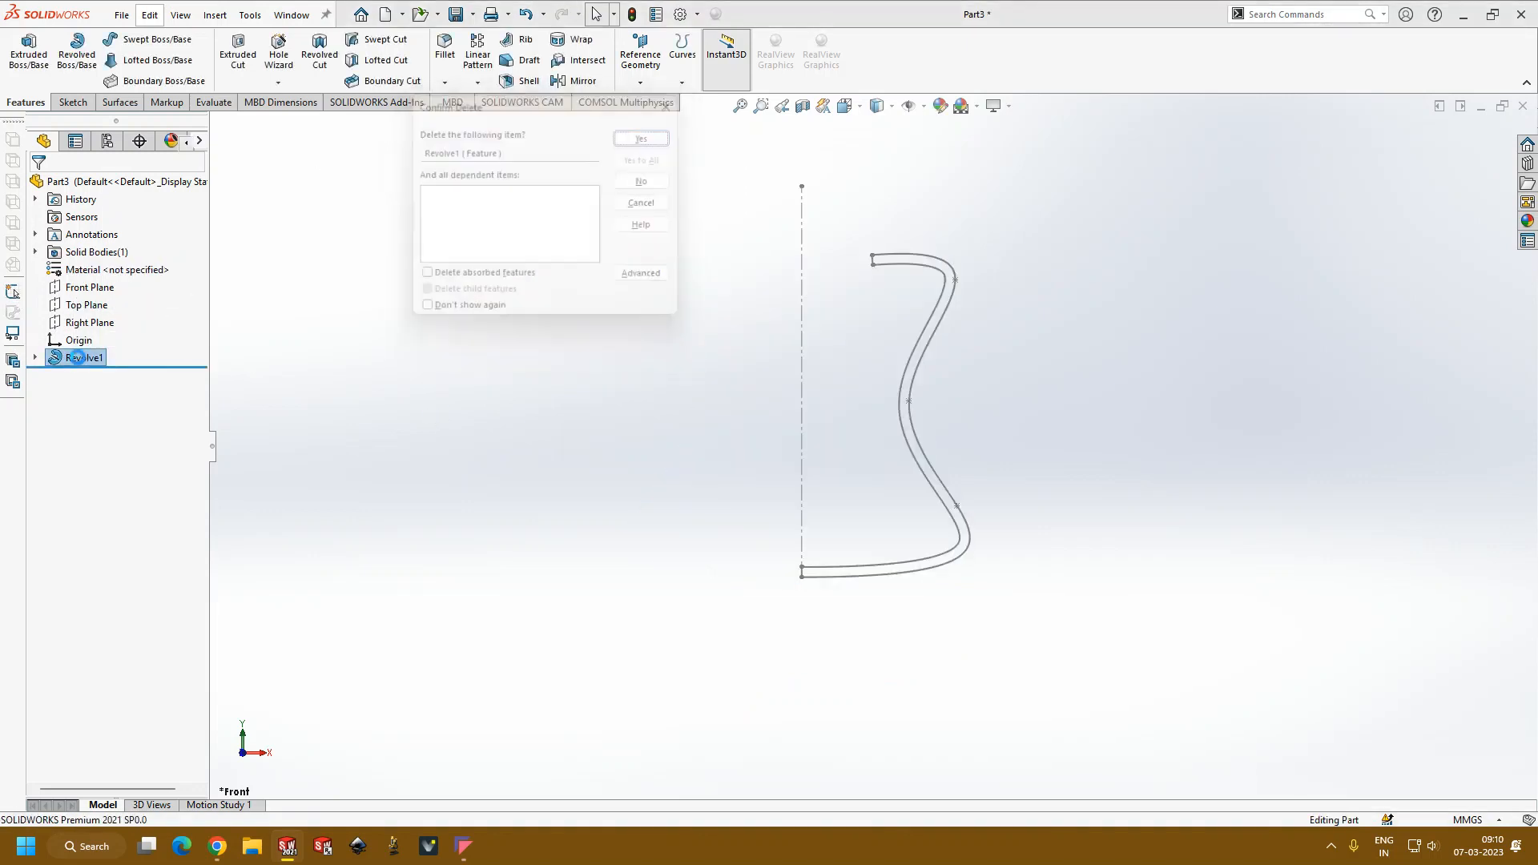
{"action": "left_click", "coordinate": [98, 346]}
{"action": "left_click", "coordinate": [113, 296]}
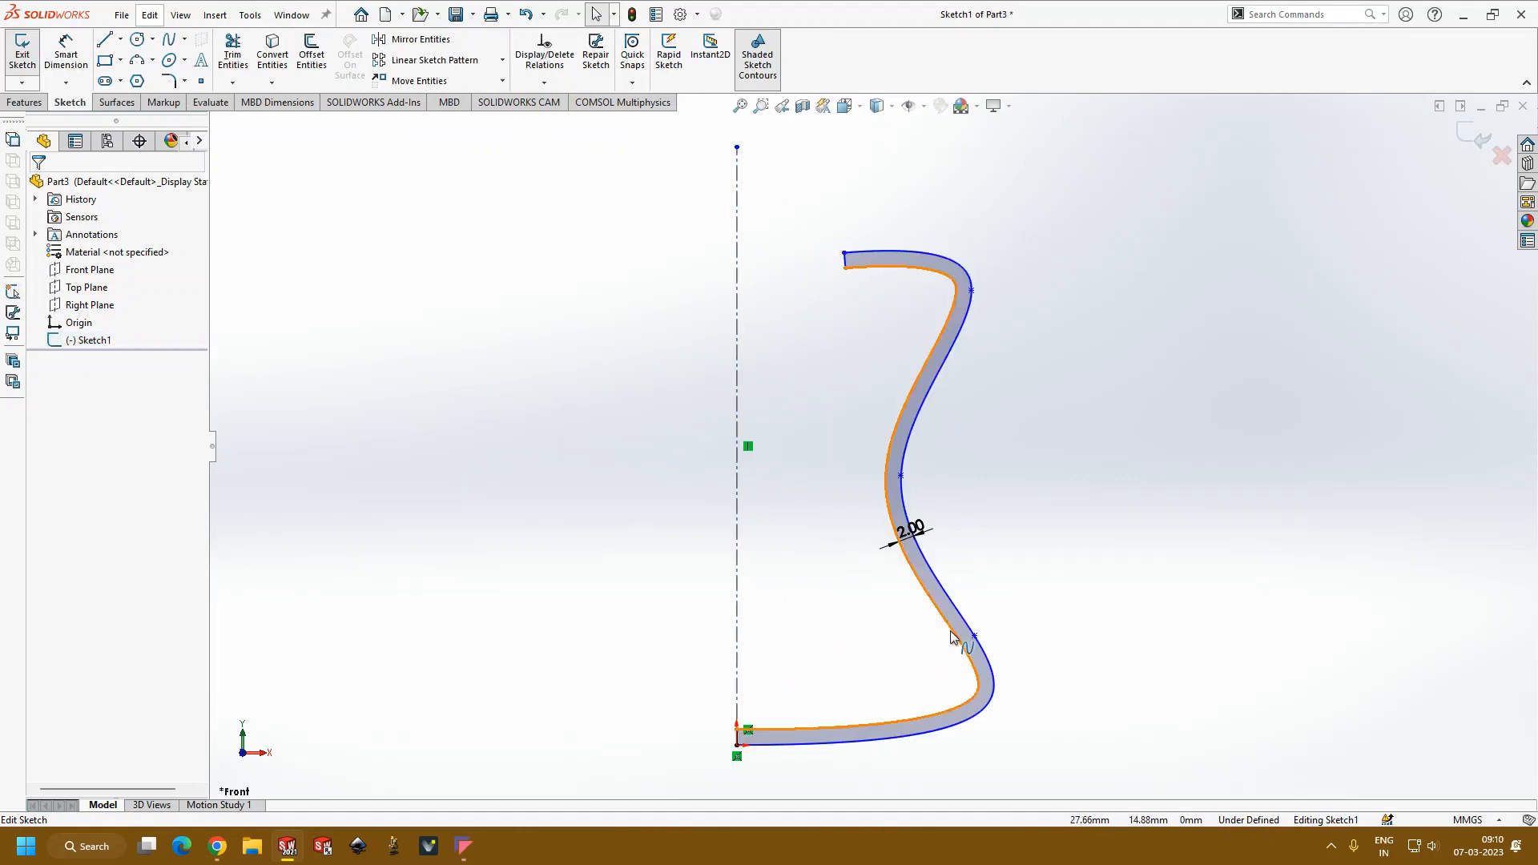
Step: Delete the inner offset curve and the short closing lines at the rim and origin, keeping the outer spline and centerline
{"action": "left_click", "coordinate": [957, 637]}
{"action": "key", "text": "Delete"}
{"action": "scroll", "coordinate": [833, 288], "scroll_direction": "down", "scroll_amount": 5}
{"action": "left_click", "coordinate": [870, 229]}
{"action": "key", "text": "Delete"}
{"action": "scroll", "coordinate": [783, 389], "scroll_direction": "up", "scroll_amount": 9}
{"action": "scroll", "coordinate": [829, 651], "scroll_direction": "down", "scroll_amount": 6}
{"action": "scroll", "coordinate": [887, 320], "scroll_direction": "down", "scroll_amount": 4}
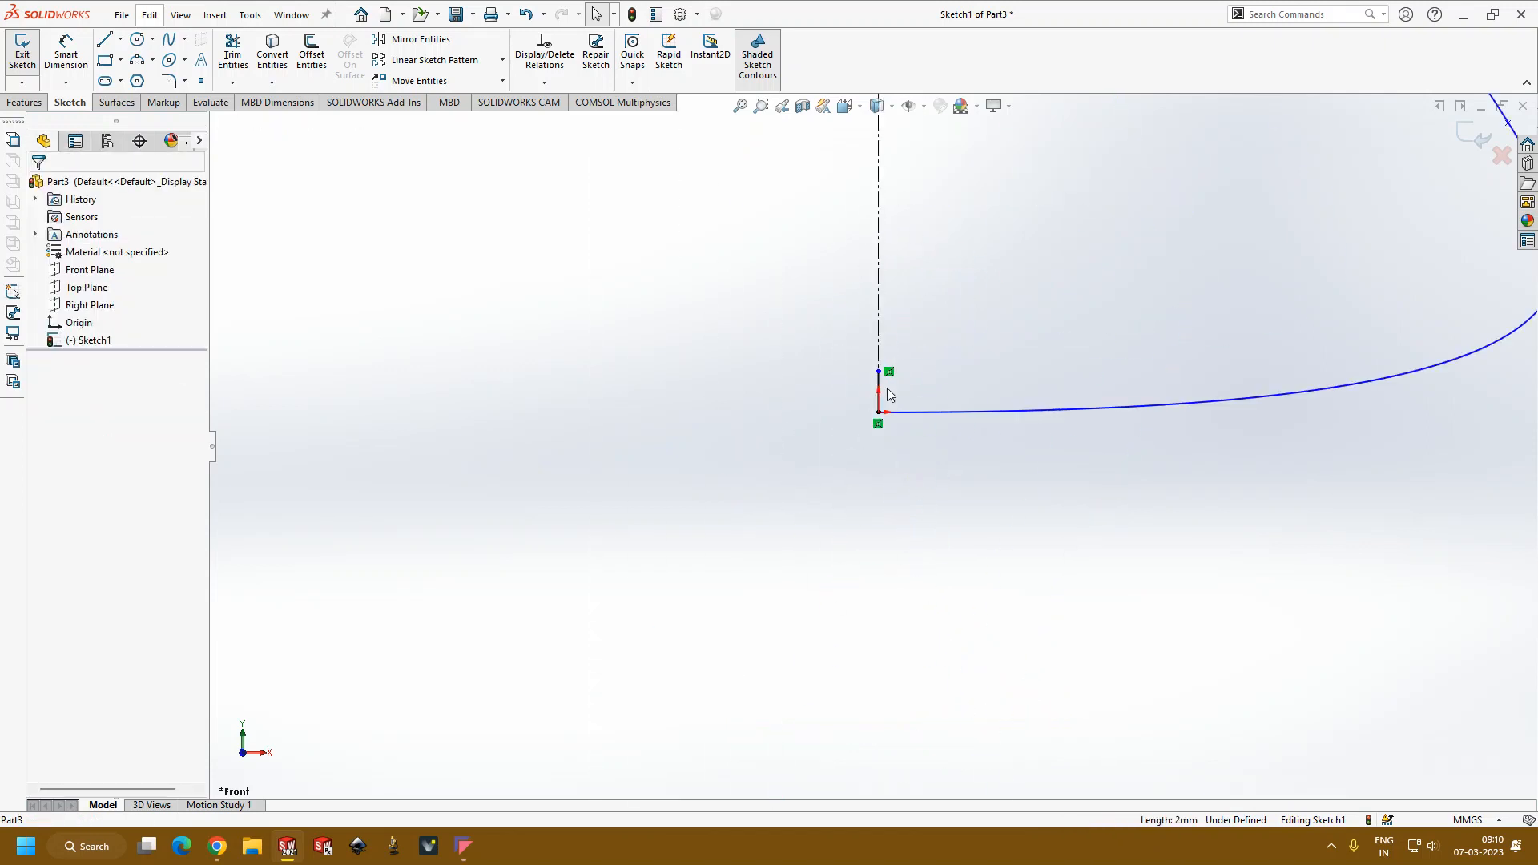
{"action": "scroll", "coordinate": [973, 473], "scroll_direction": "up", "scroll_amount": 6}
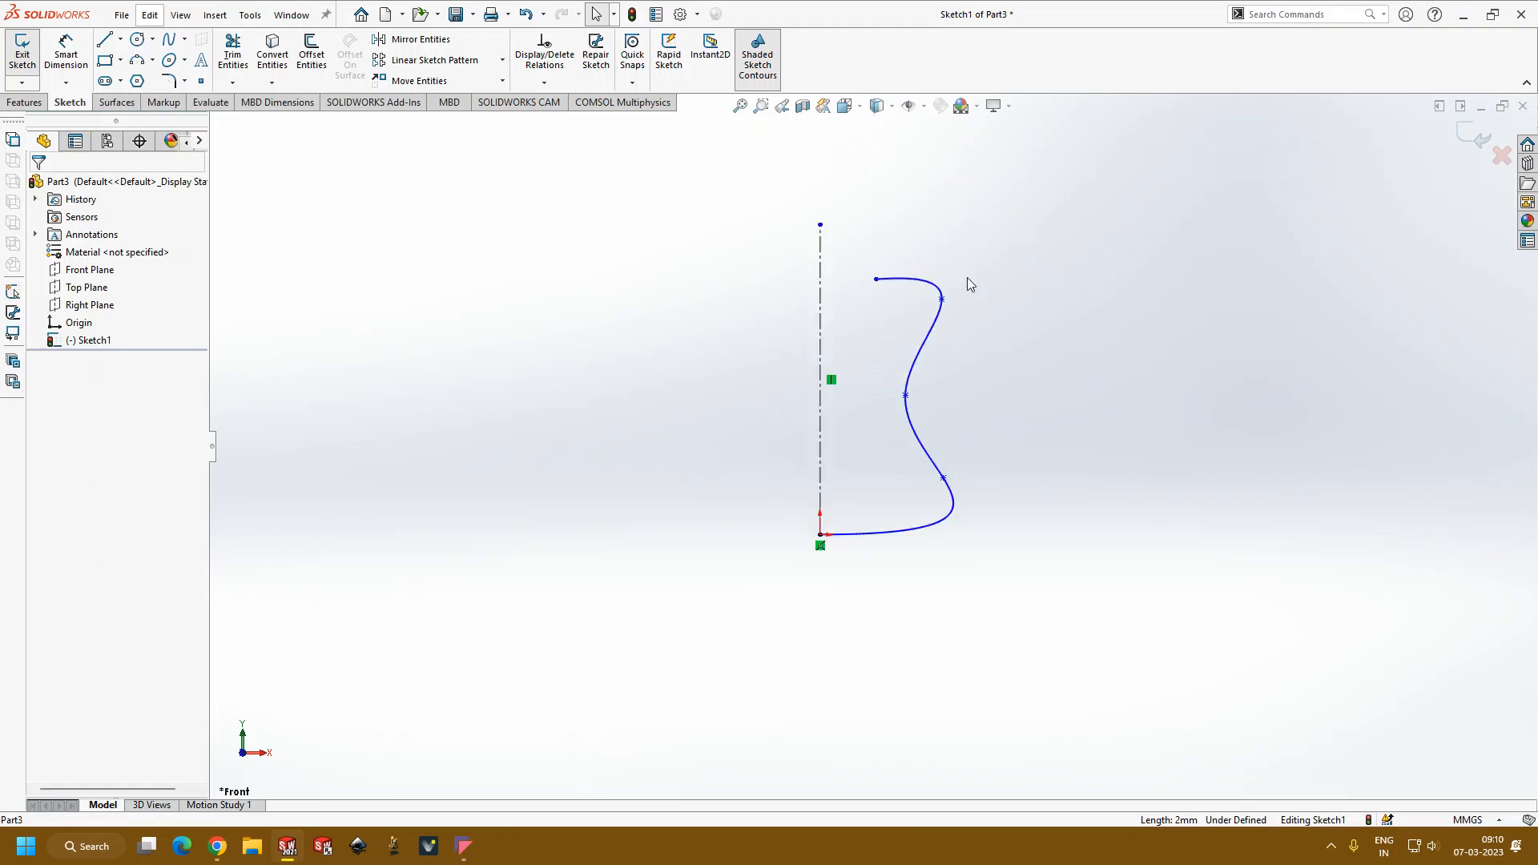
{"action": "left_click", "coordinate": [25, 101]}
{"action": "left_click", "coordinate": [77, 53]}
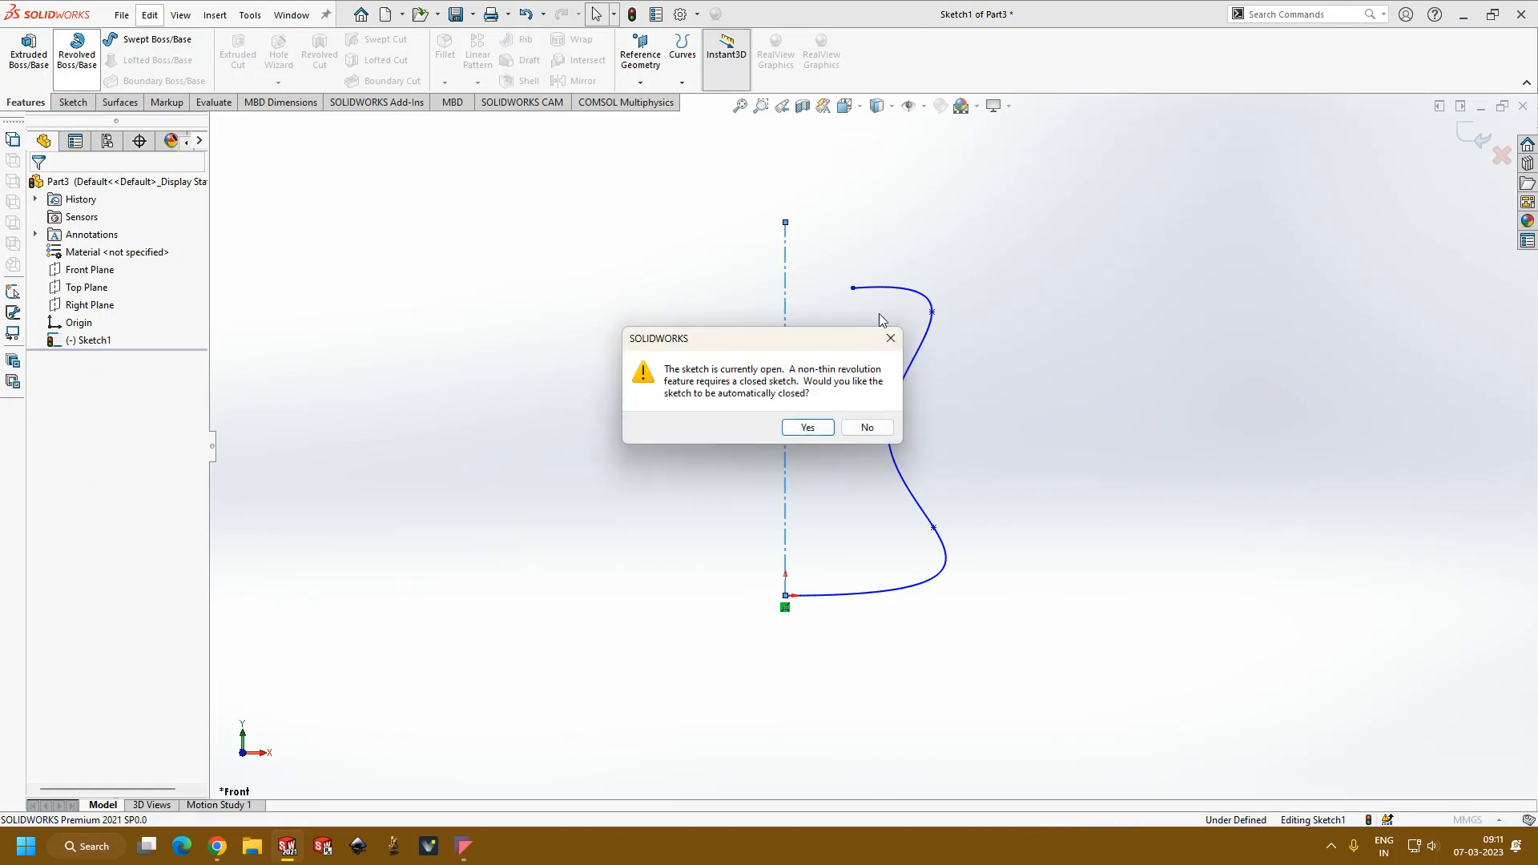
{"action": "left_click", "coordinate": [887, 341]}
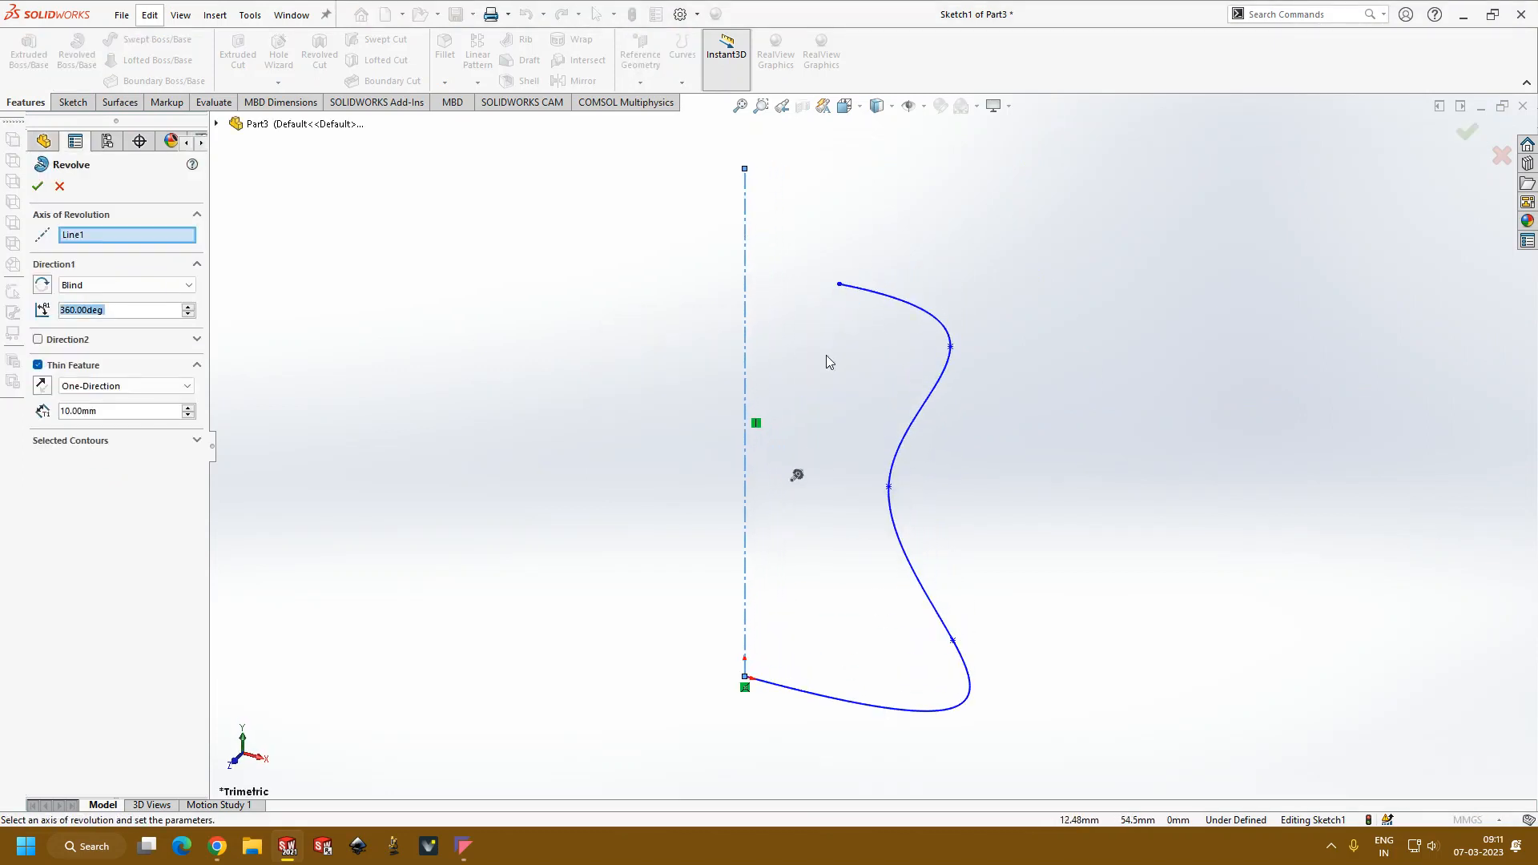
{"action": "scroll", "coordinate": [841, 513], "scroll_direction": "up", "scroll_amount": 4}
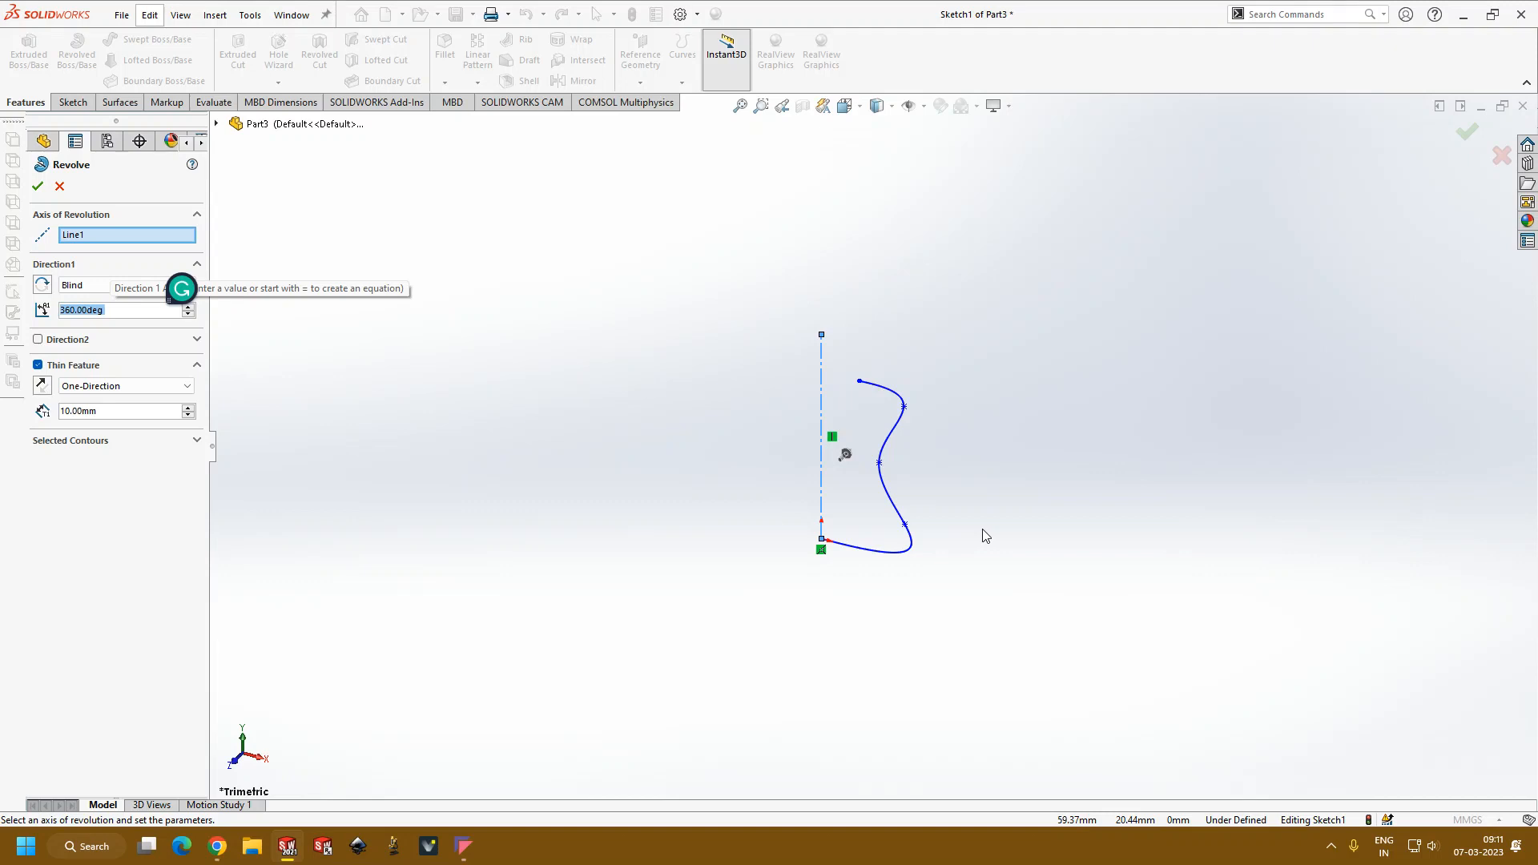
{"action": "left_click", "coordinate": [60, 186]}
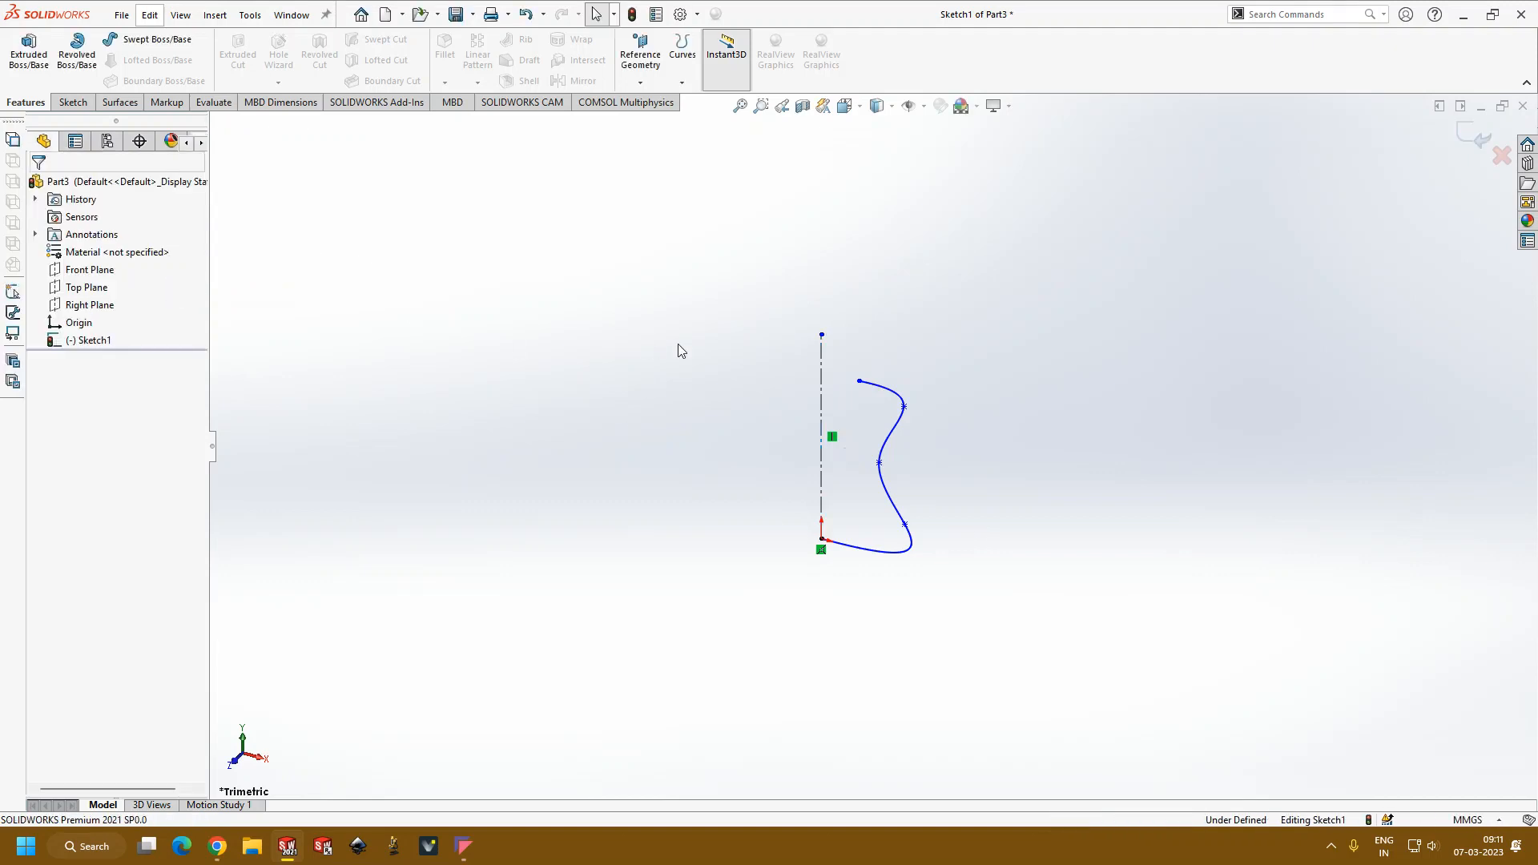
Step: Sketch a chain of four straight lines inside the spline, from its rim endpoint through three inner corners to the origin
{"action": "key", "text": "ctrl+8"}
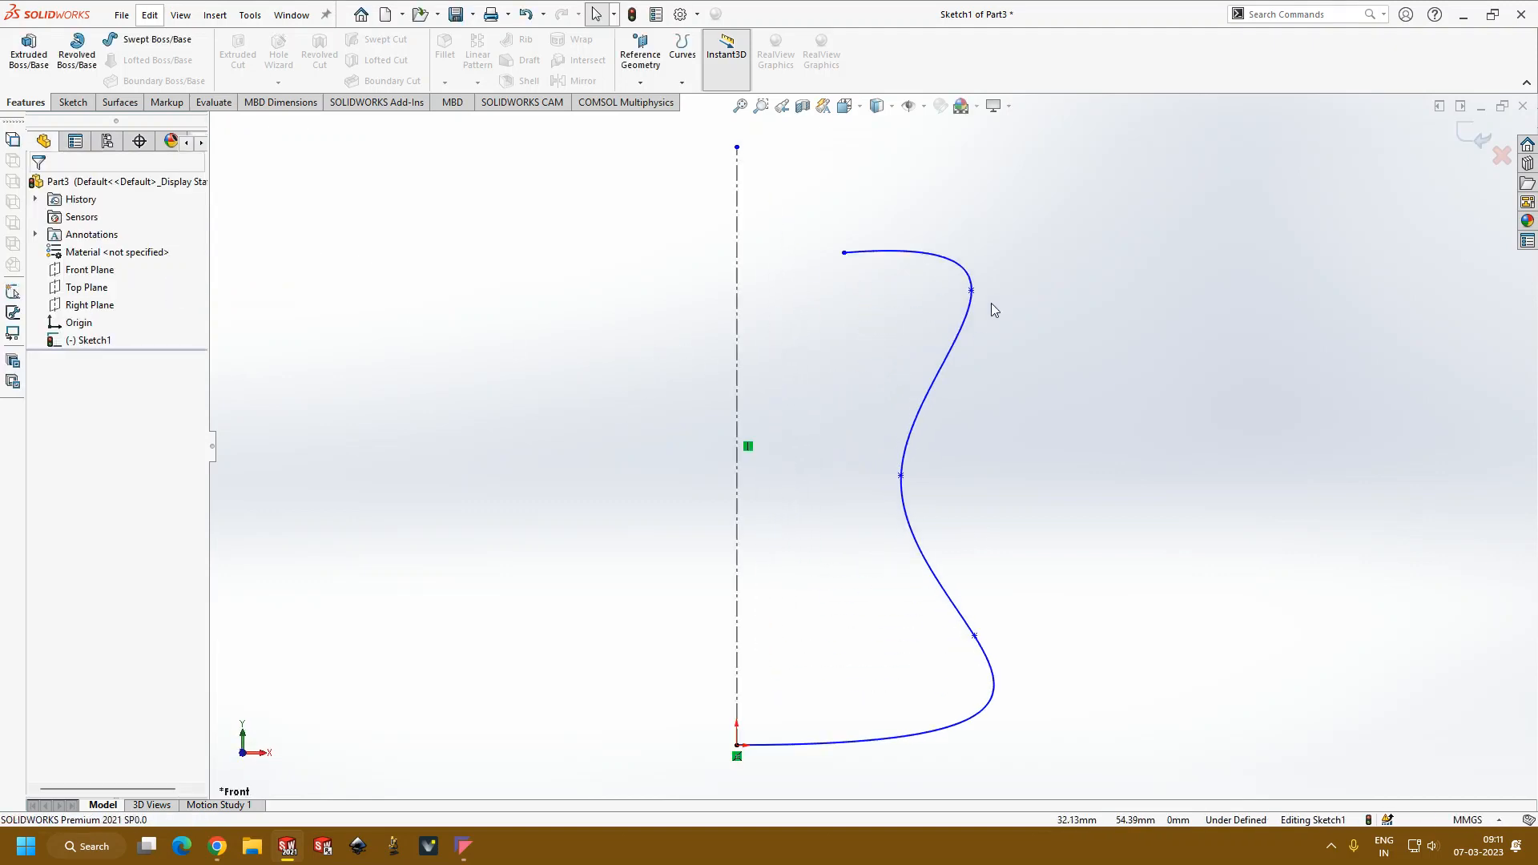
{"action": "left_click", "coordinate": [74, 103]}
{"action": "left_click", "coordinate": [105, 41]}
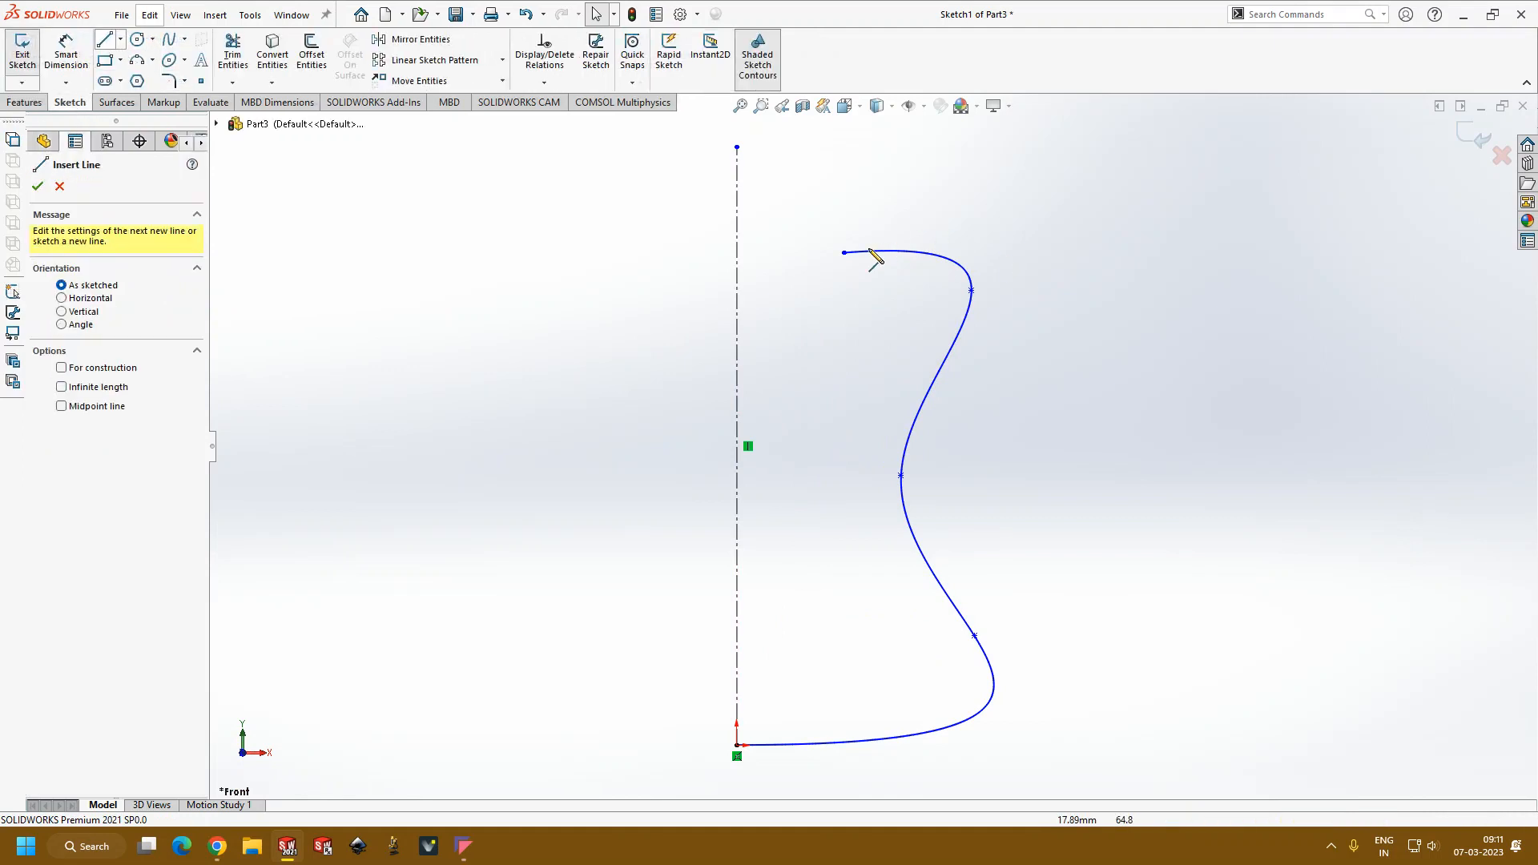
{"action": "left_click", "coordinate": [844, 253]}
{"action": "left_click", "coordinate": [937, 303]}
{"action": "left_click", "coordinate": [868, 491]}
{"action": "left_click", "coordinate": [960, 687]}
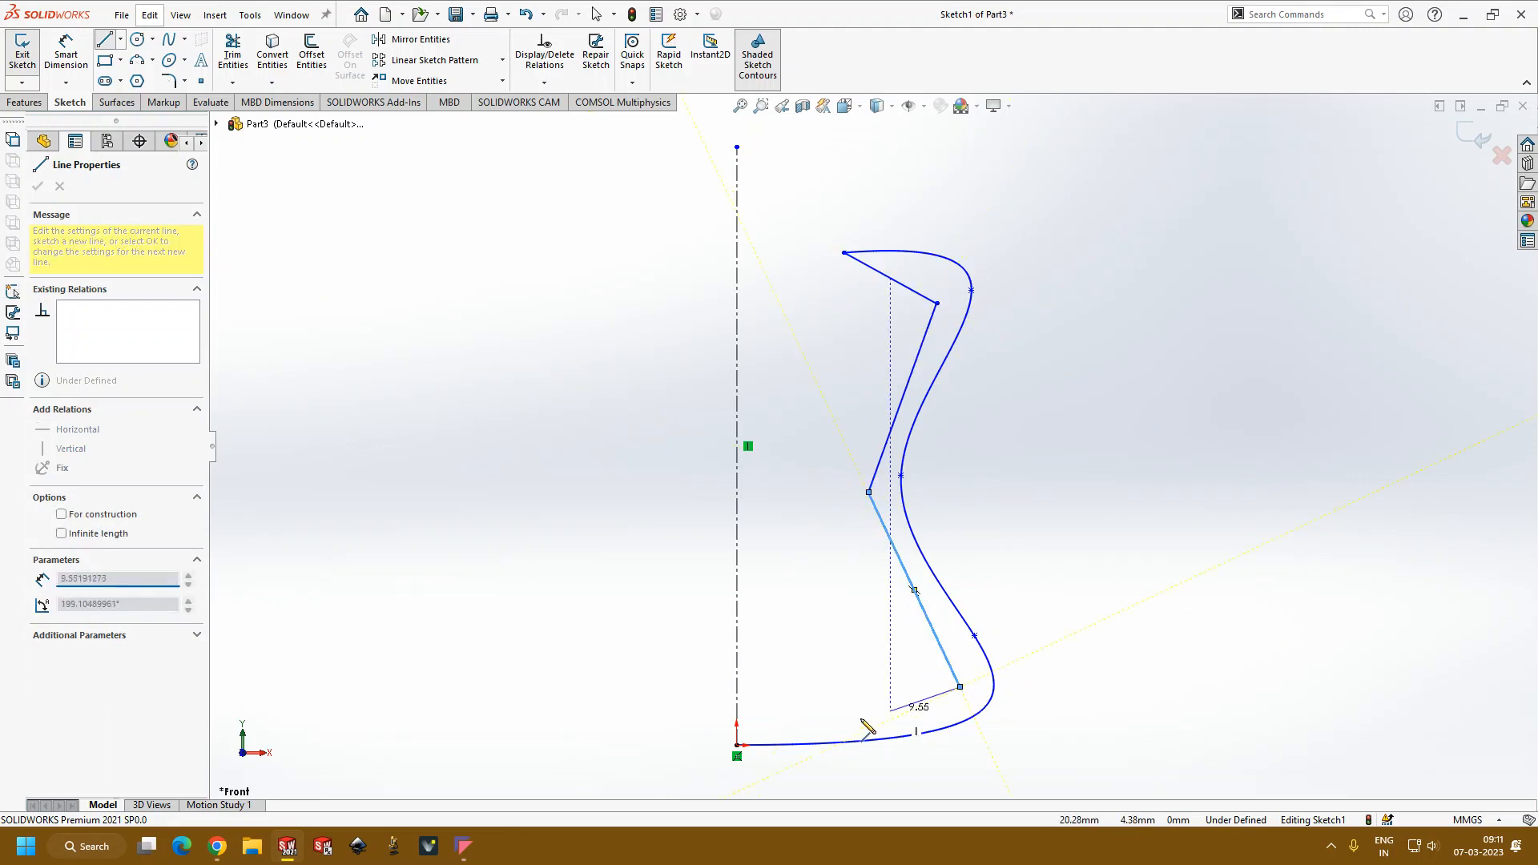
{"action": "left_click", "coordinate": [738, 746]}
{"action": "key", "text": "Escape"}
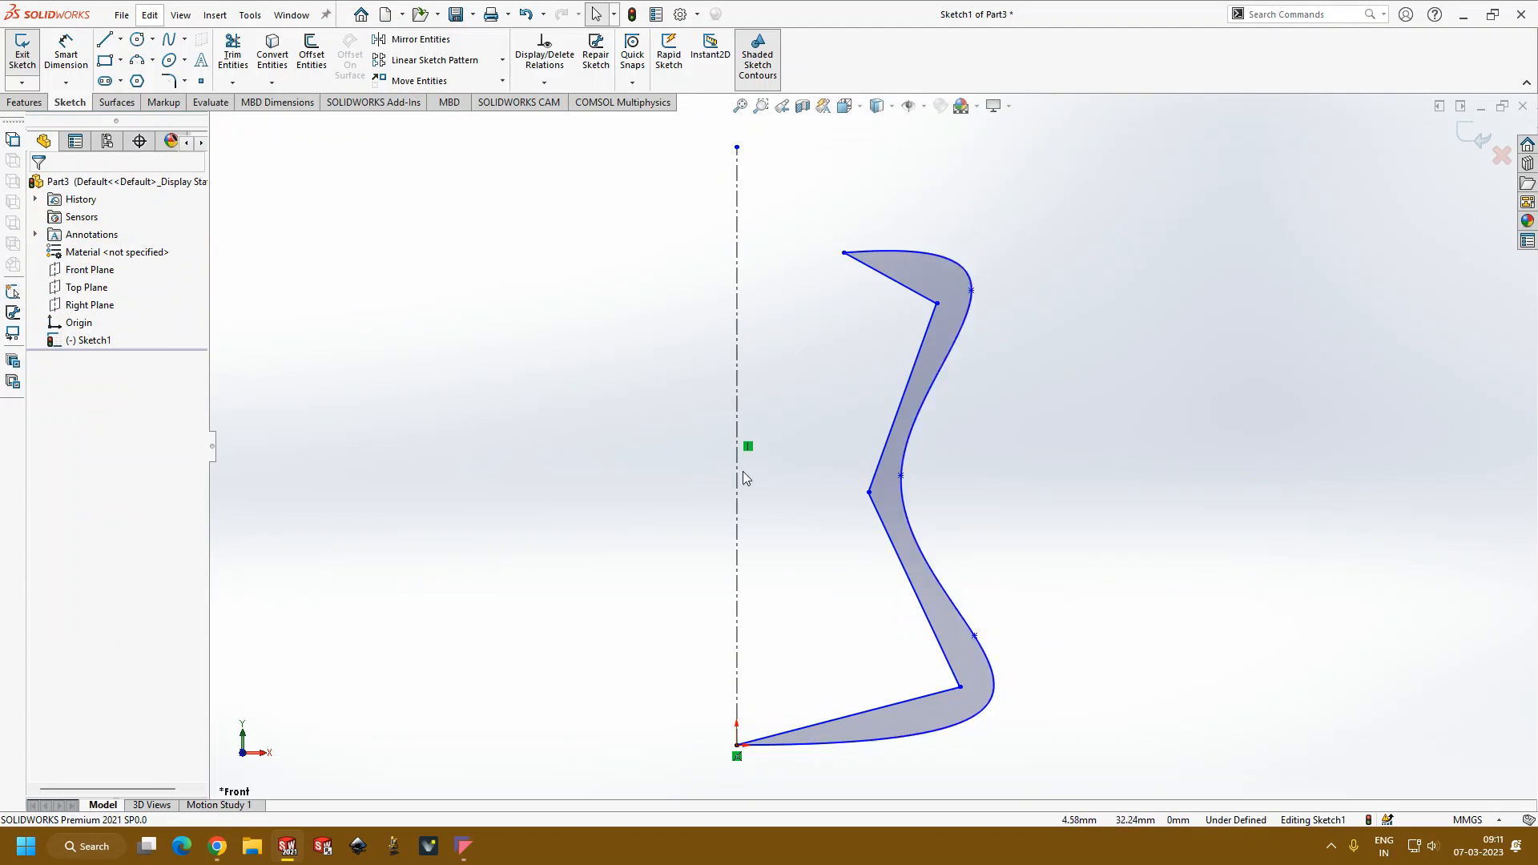
Step: Try to revolve the closed region 360° about the centerline, and examine where the profile meets the axis at the origin
{"action": "left_click", "coordinate": [40, 104]}
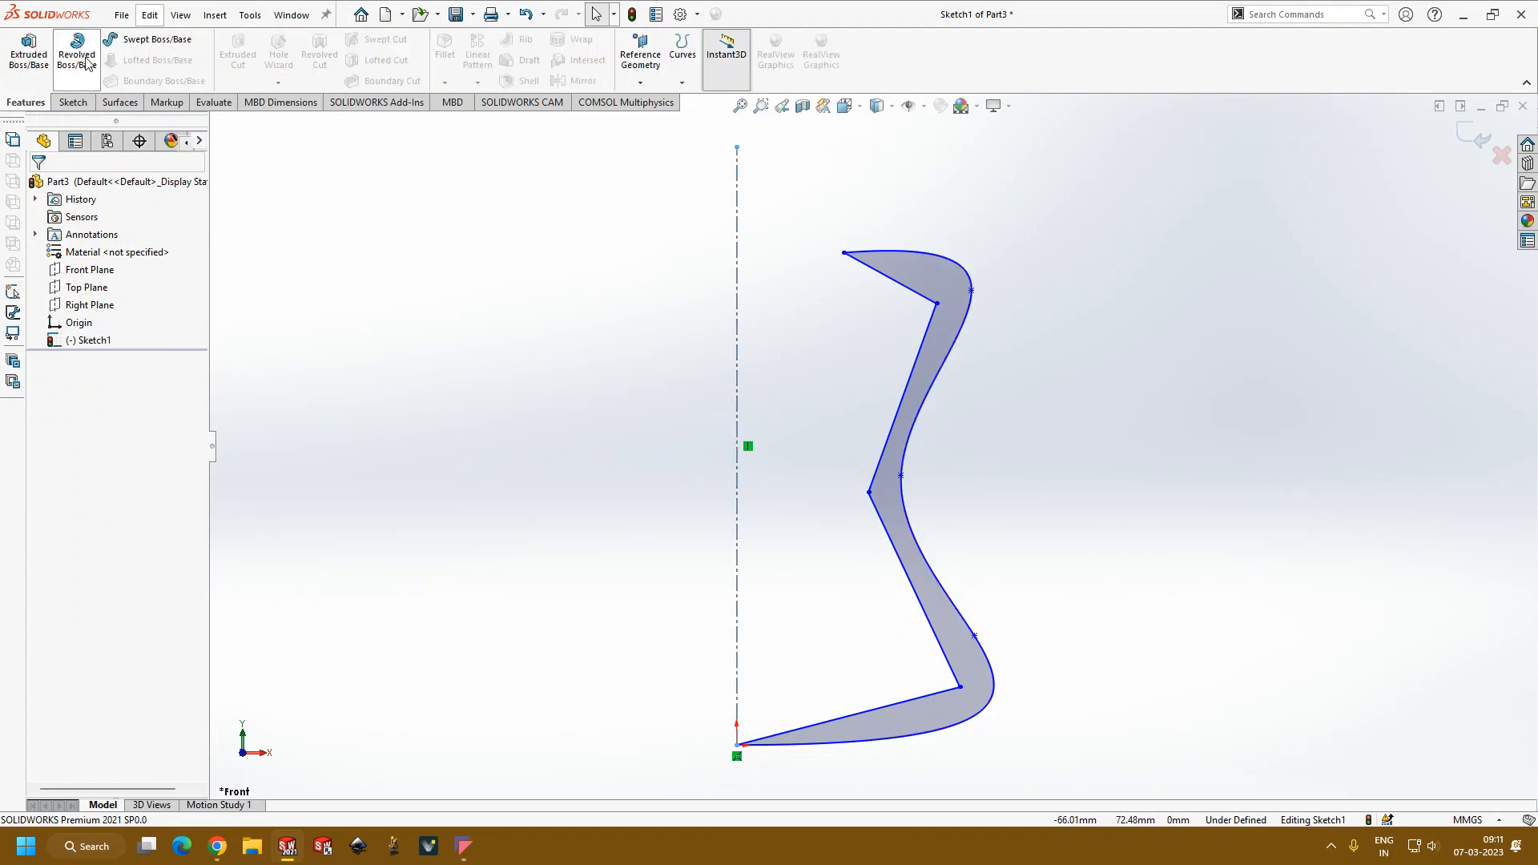
{"action": "left_click", "coordinate": [78, 50]}
{"action": "left_click", "coordinate": [168, 409]}
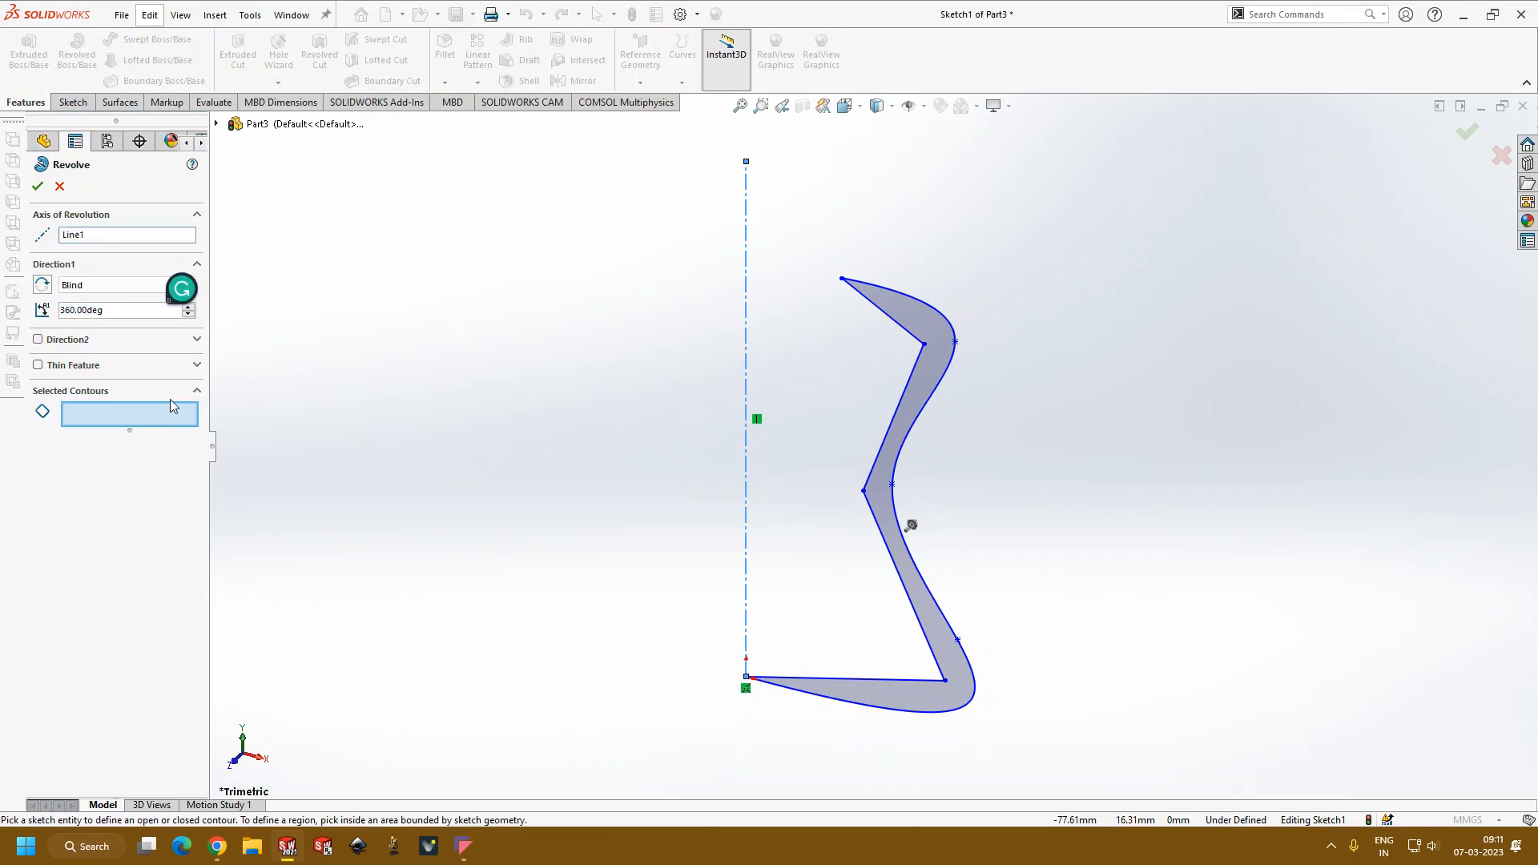
{"action": "left_click", "coordinate": [891, 503]}
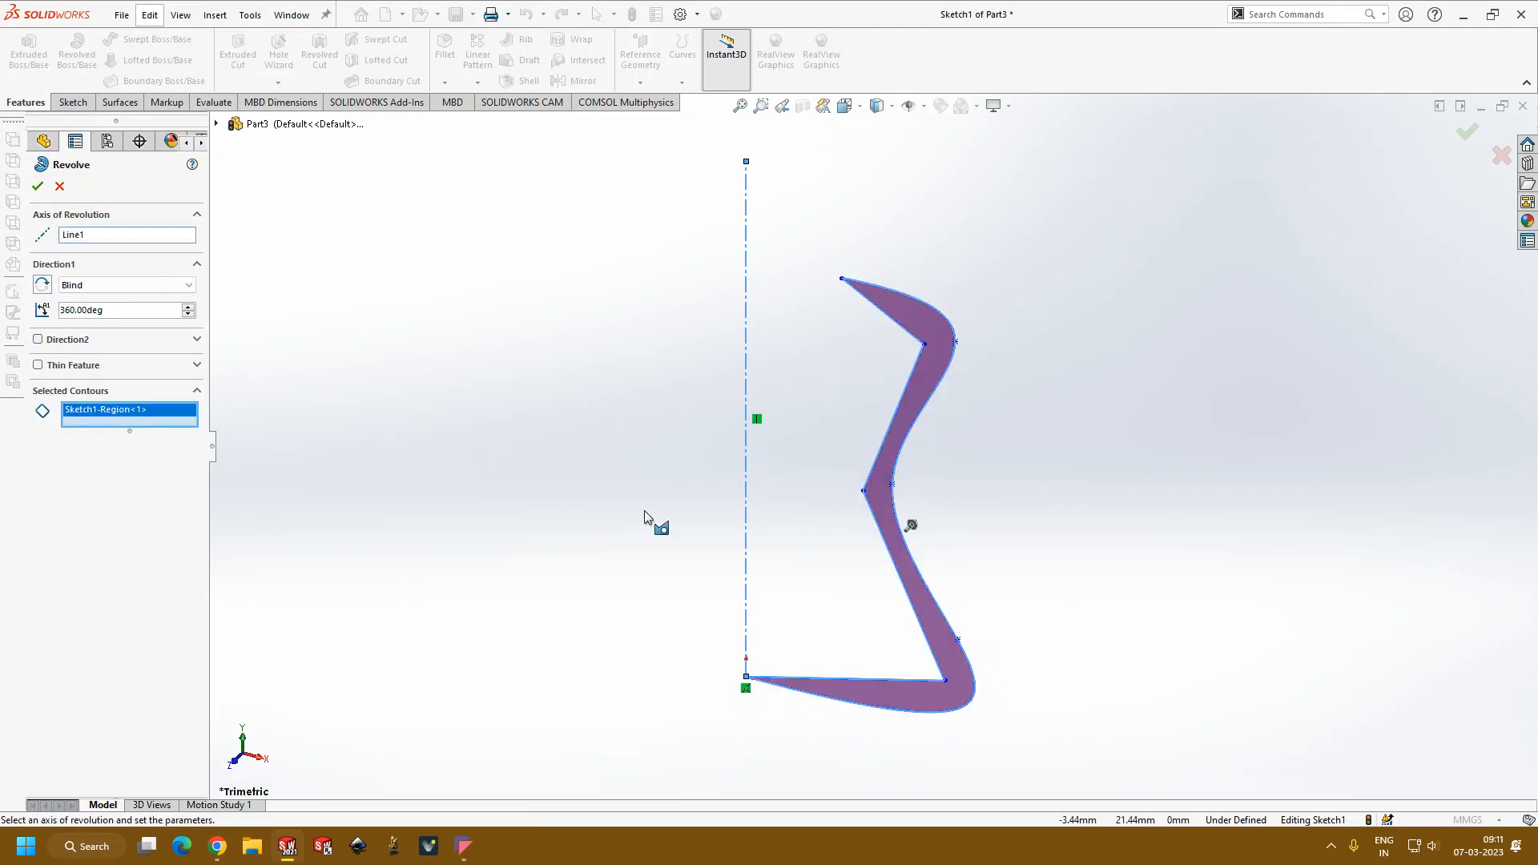
{"action": "left_click", "coordinate": [38, 187]}
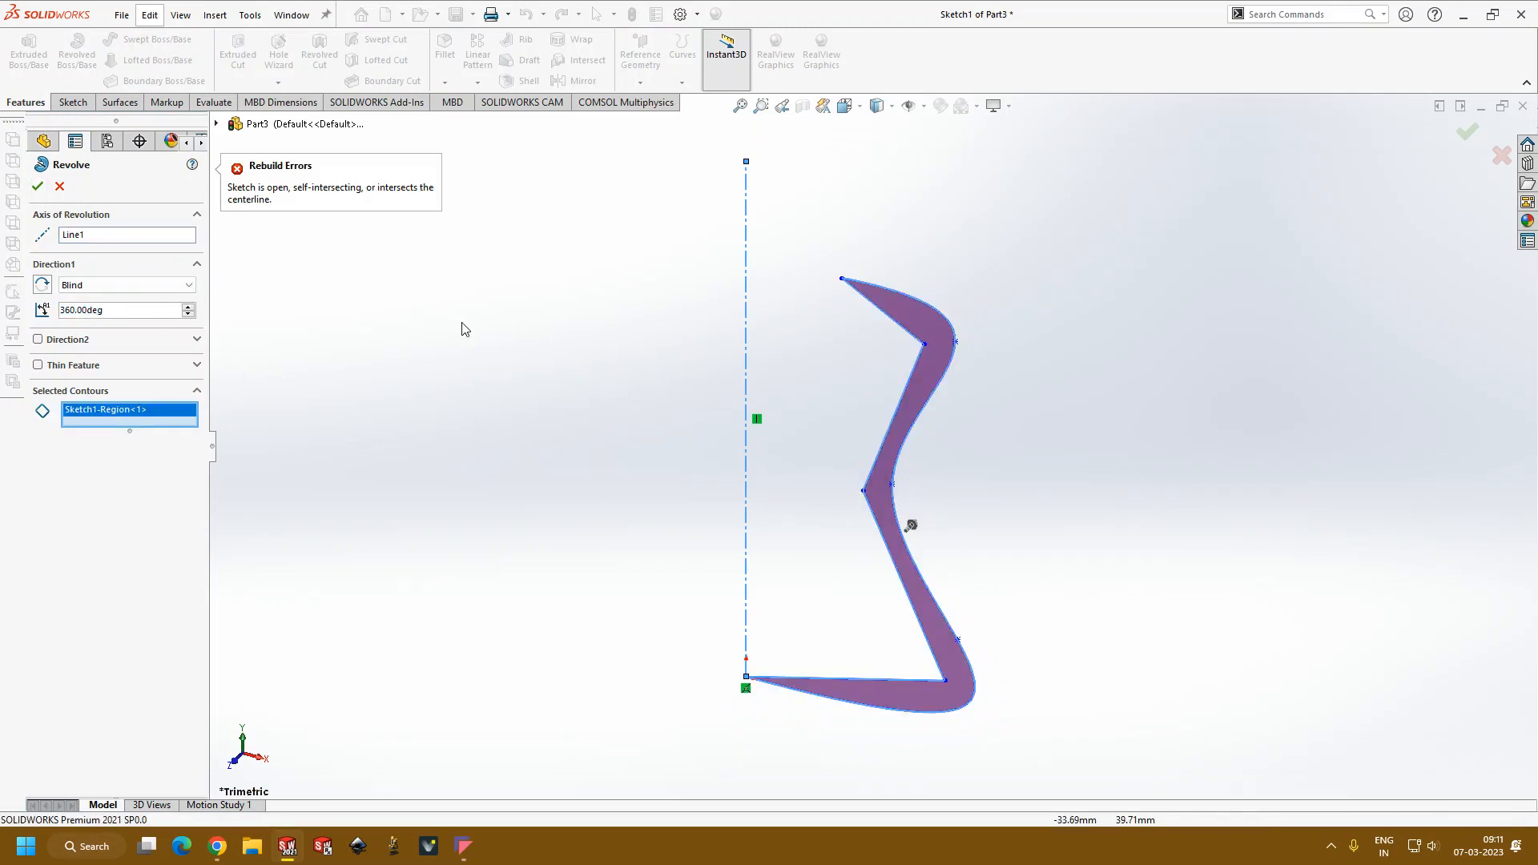
{"action": "middle_click_drag", "start_coordinate": [522, 348], "coordinate": [539, 274]}
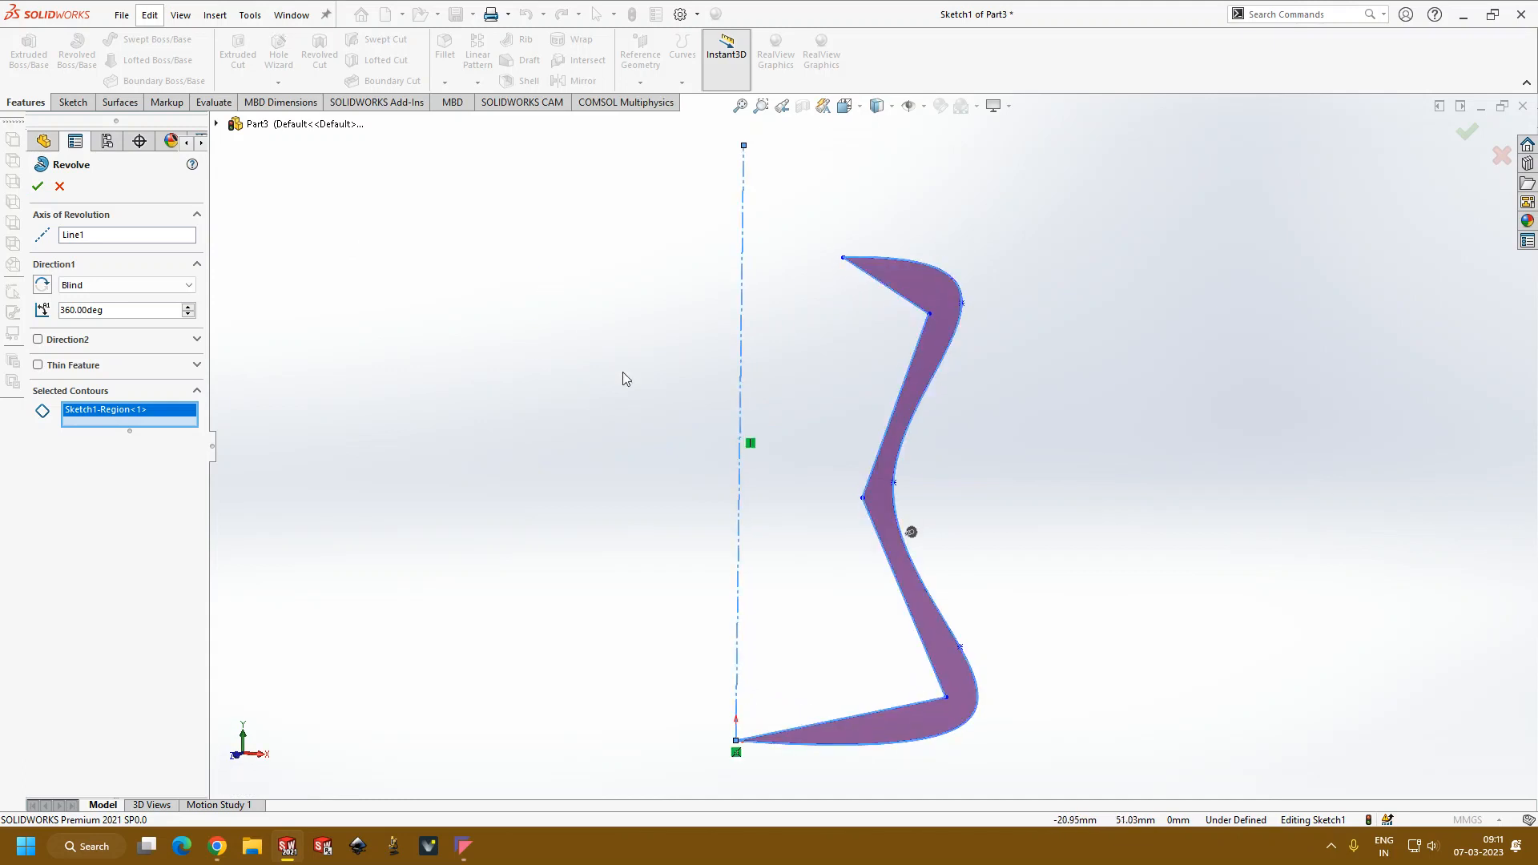
{"action": "scroll", "coordinate": [769, 721], "scroll_direction": "down", "scroll_amount": 3}
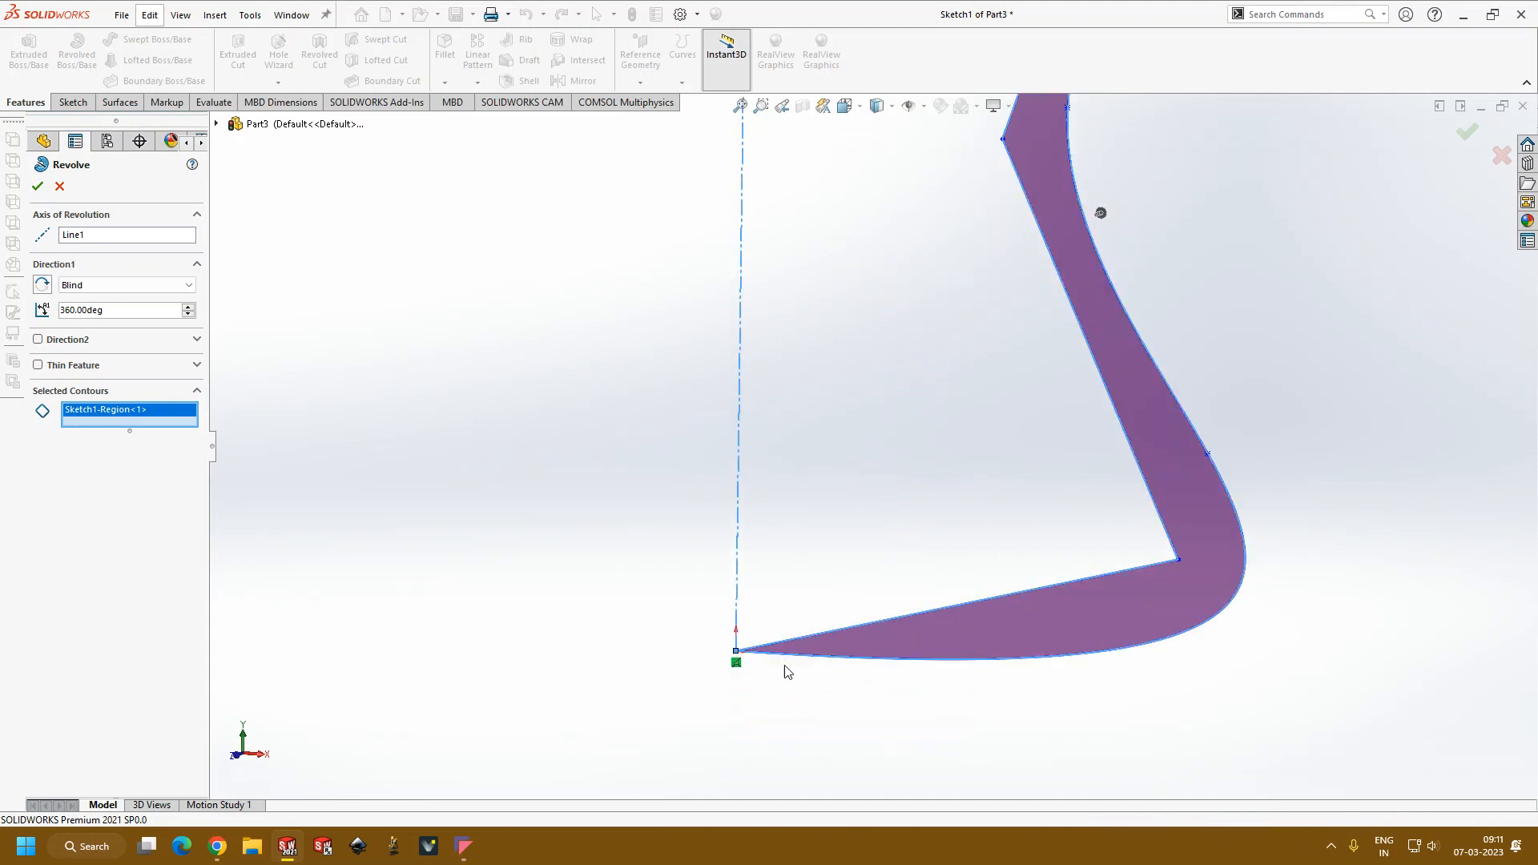
{"action": "scroll", "coordinate": [753, 653], "scroll_direction": "down", "scroll_amount": 2}
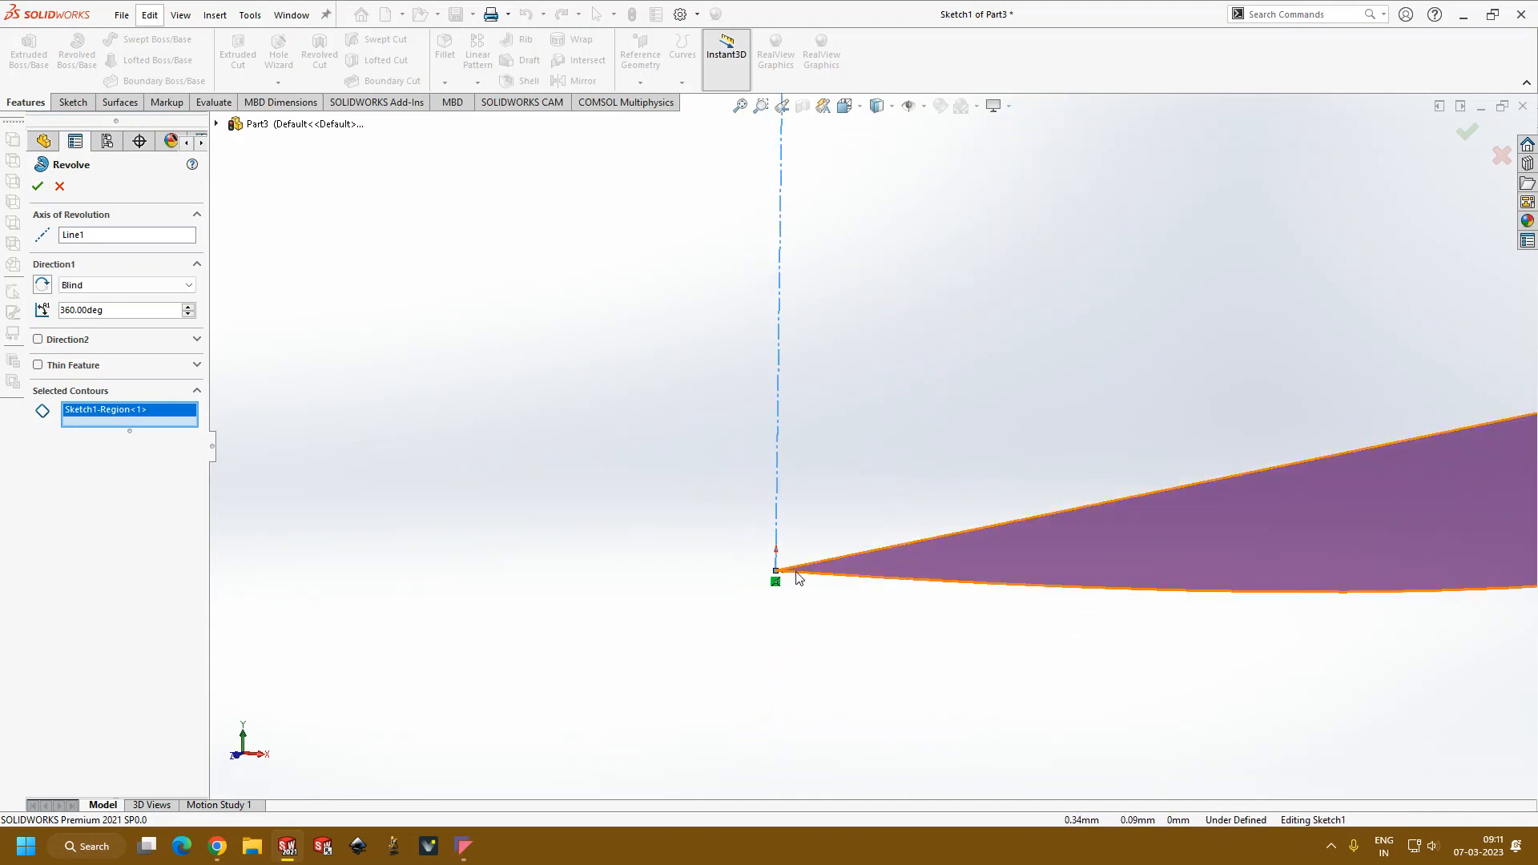
{"action": "scroll", "coordinate": [789, 575], "scroll_direction": "down", "scroll_amount": 2}
{"action": "scroll", "coordinate": [862, 538], "scroll_direction": "down", "scroll_amount": 2}
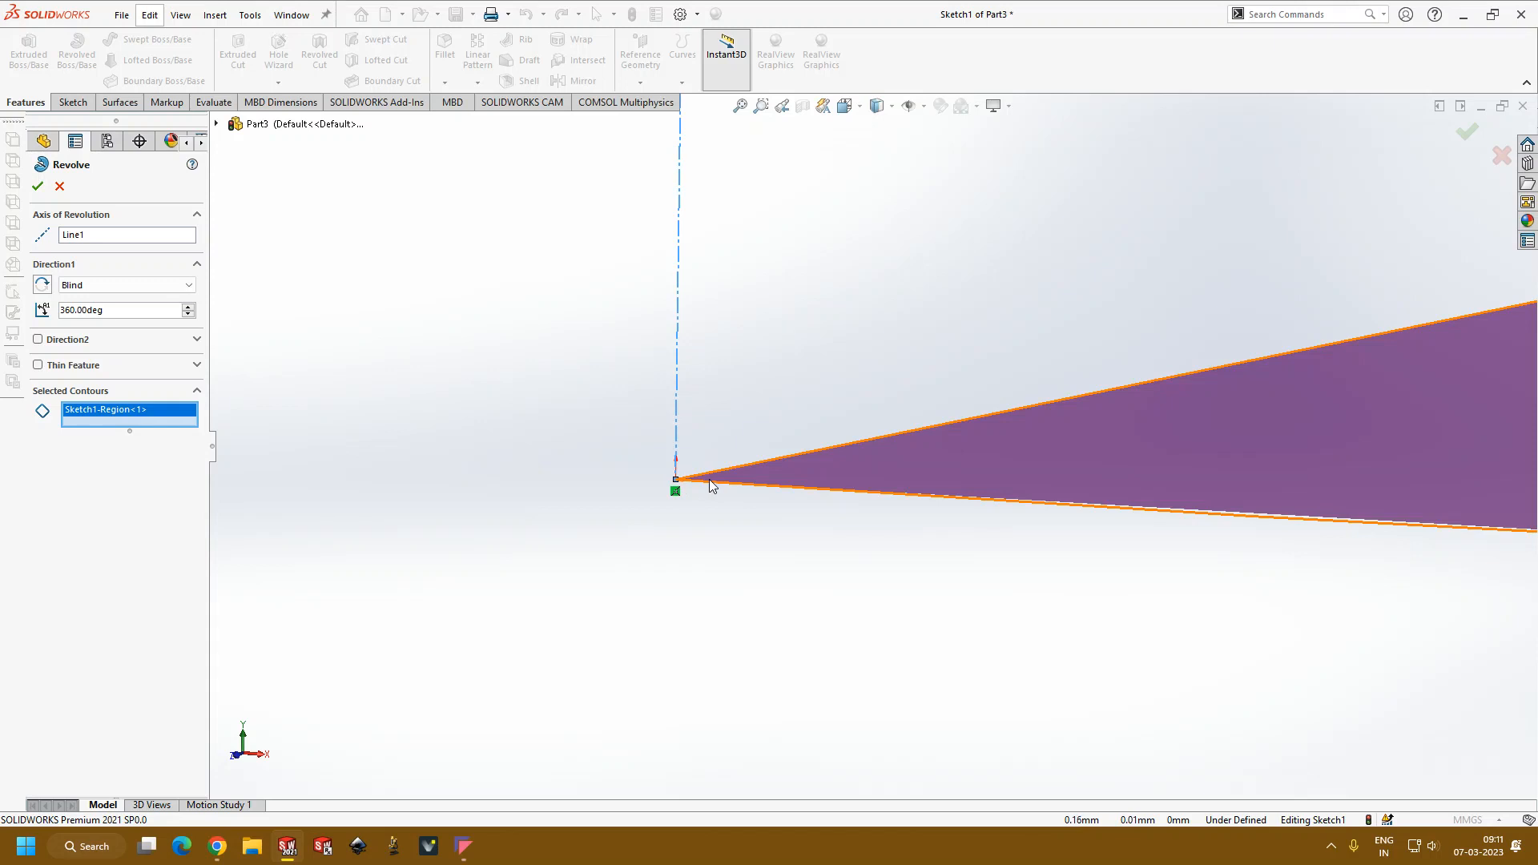
{"action": "left_click", "coordinate": [59, 186]}
Step: Delete the inner straight line that ends at the origin
{"action": "scroll", "coordinate": [1092, 383], "scroll_direction": "up", "scroll_amount": 3}
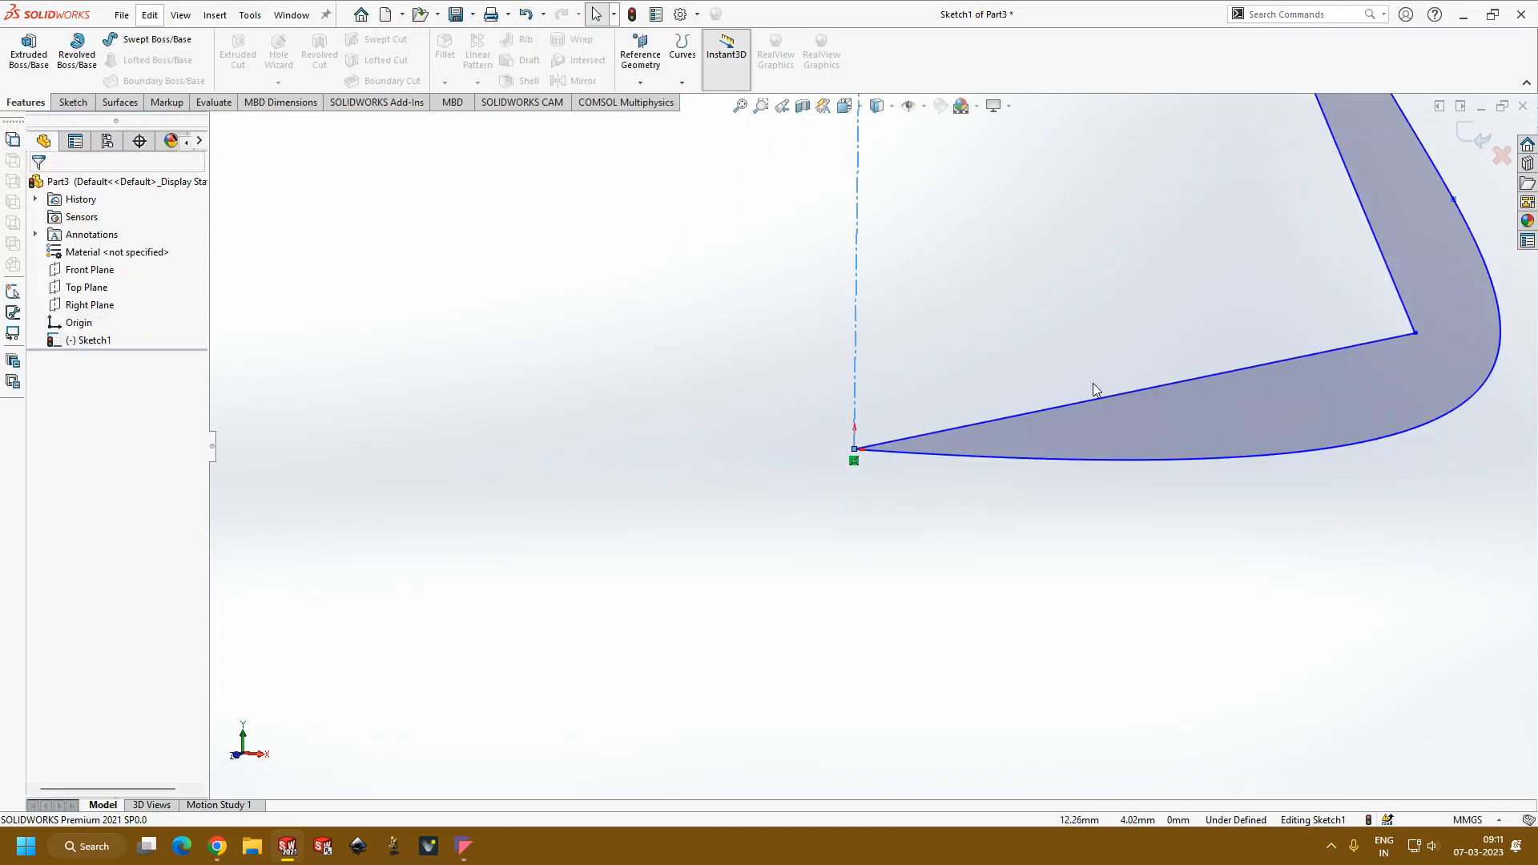
{"action": "scroll", "coordinate": [1098, 383], "scroll_direction": "up", "scroll_amount": 3}
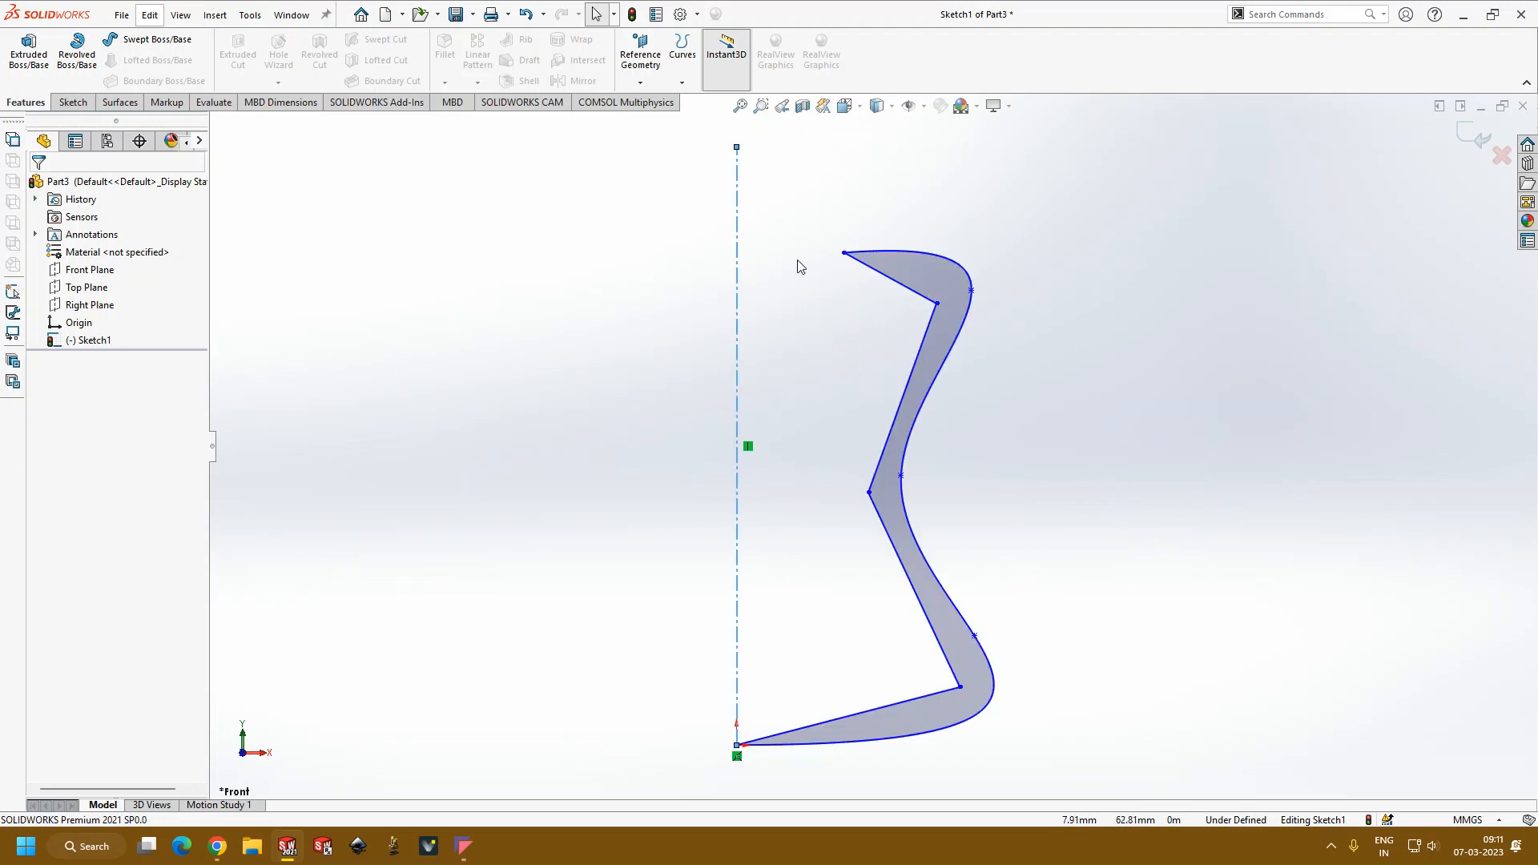
{"action": "scroll", "coordinate": [954, 602], "scroll_direction": "down", "scroll_amount": 5}
{"action": "scroll", "coordinate": [954, 609], "scroll_direction": "up", "scroll_amount": 4}
{"action": "scroll", "coordinate": [677, 711], "scroll_direction": "down", "scroll_amount": 5}
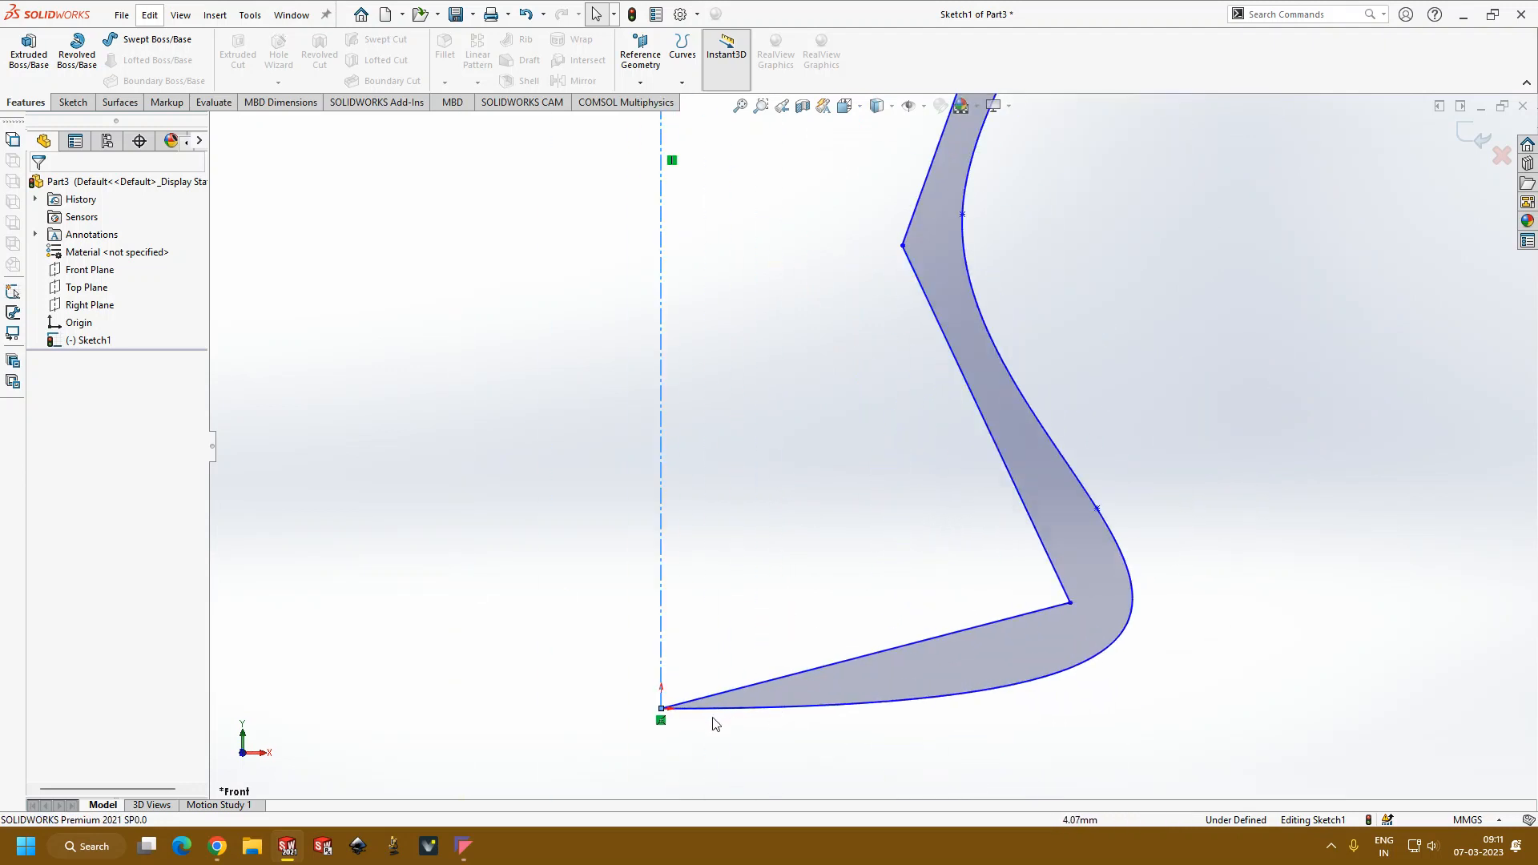
{"action": "left_click", "coordinate": [685, 708]}
{"action": "key", "text": "Delete"}
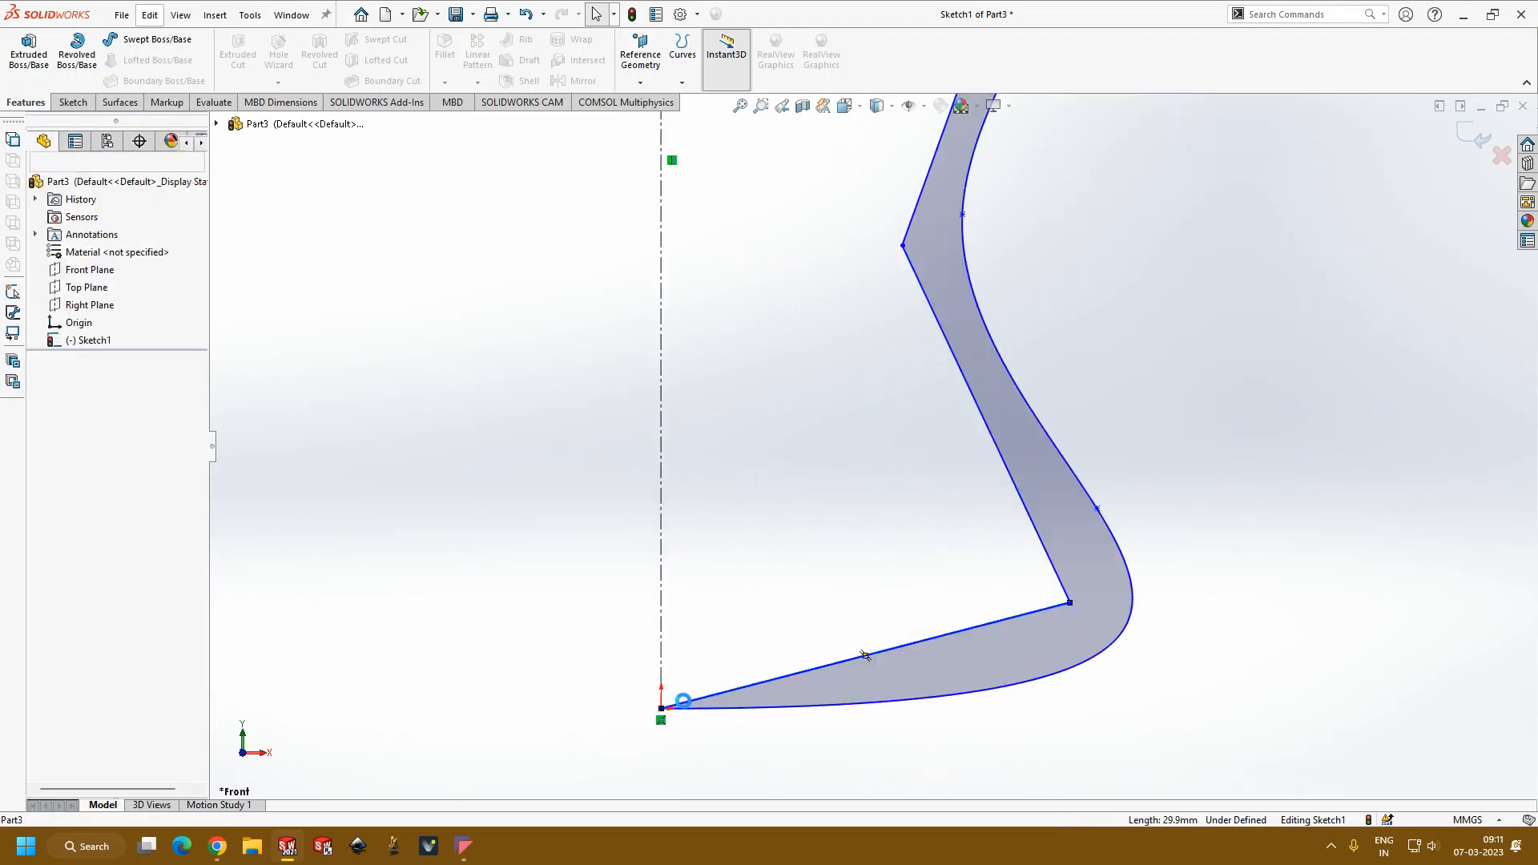
Step: Close the profile's base with a short vertical line up from the origin, a long line outward and an about 4.4 mm line to the open corner
{"action": "left_click", "coordinate": [73, 102]}
{"action": "left_click", "coordinate": [104, 39]}
{"action": "left_click", "coordinate": [662, 708]}
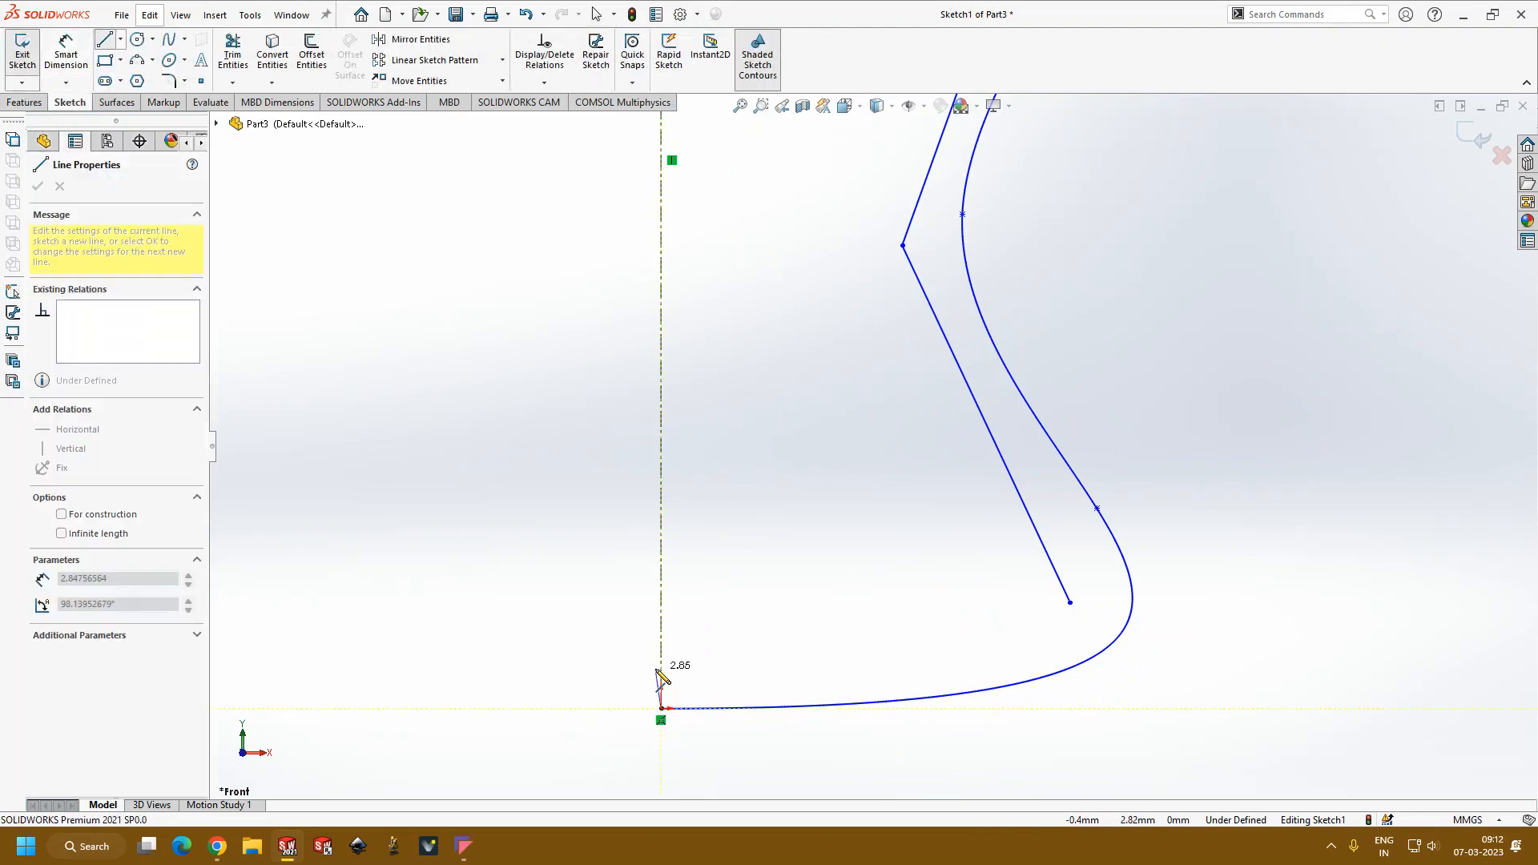
{"action": "left_click", "coordinate": [662, 677]}
{"action": "left_click", "coordinate": [1040, 656]}
{"action": "left_click", "coordinate": [1070, 603]}
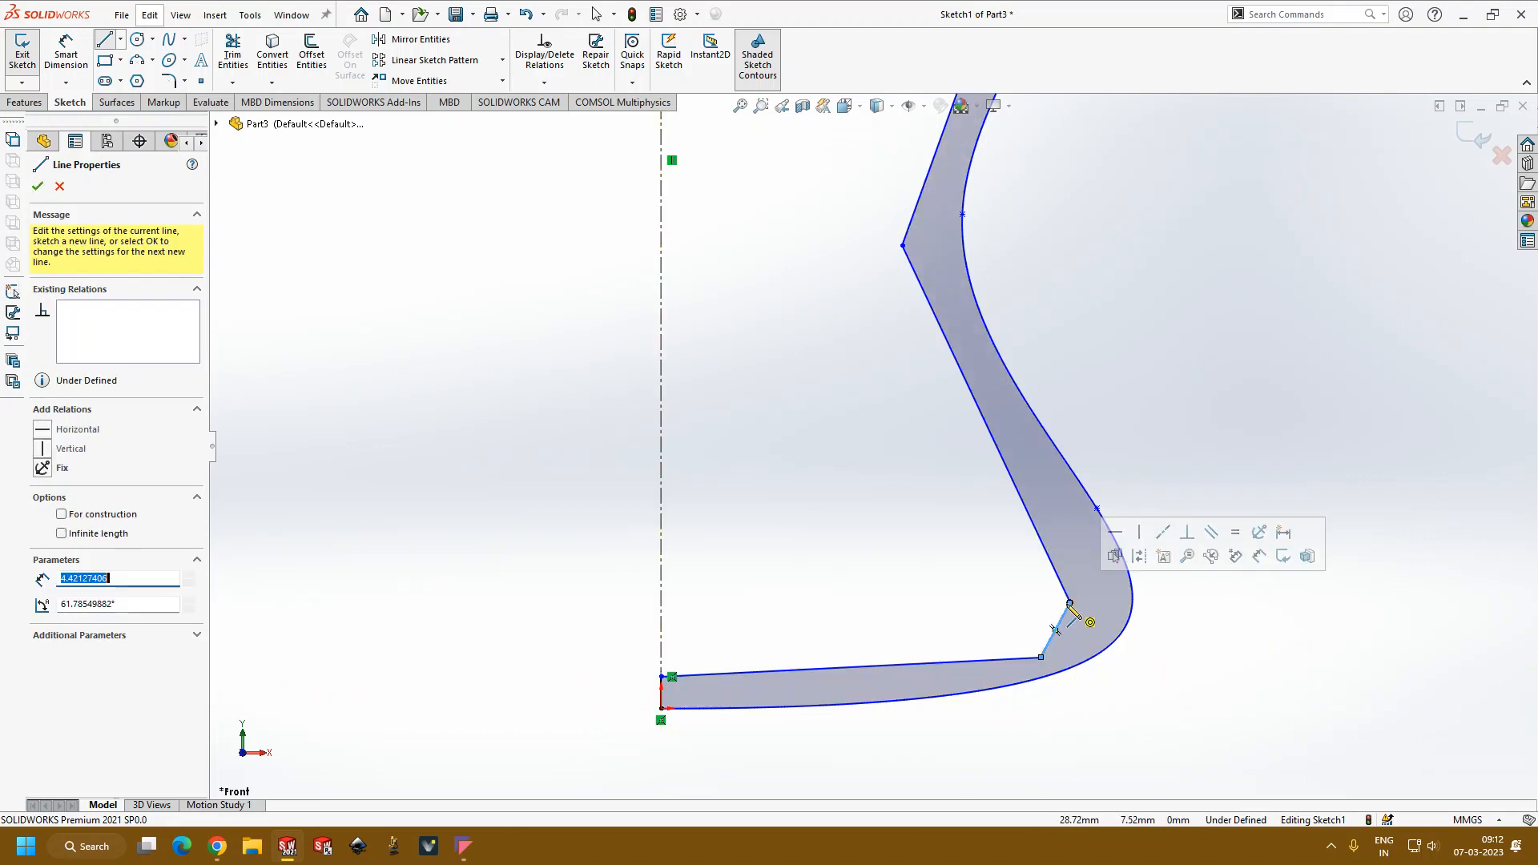
{"action": "key", "text": "Escape"}
Step: Replace the inner line at the rim with a short vertical line down from the spline end and an about 13 mm slanted line to the inner corner
{"action": "scroll", "coordinate": [889, 376], "scroll_direction": "up", "scroll_amount": 5}
{"action": "scroll", "coordinate": [877, 330], "scroll_direction": "down", "scroll_amount": 10}
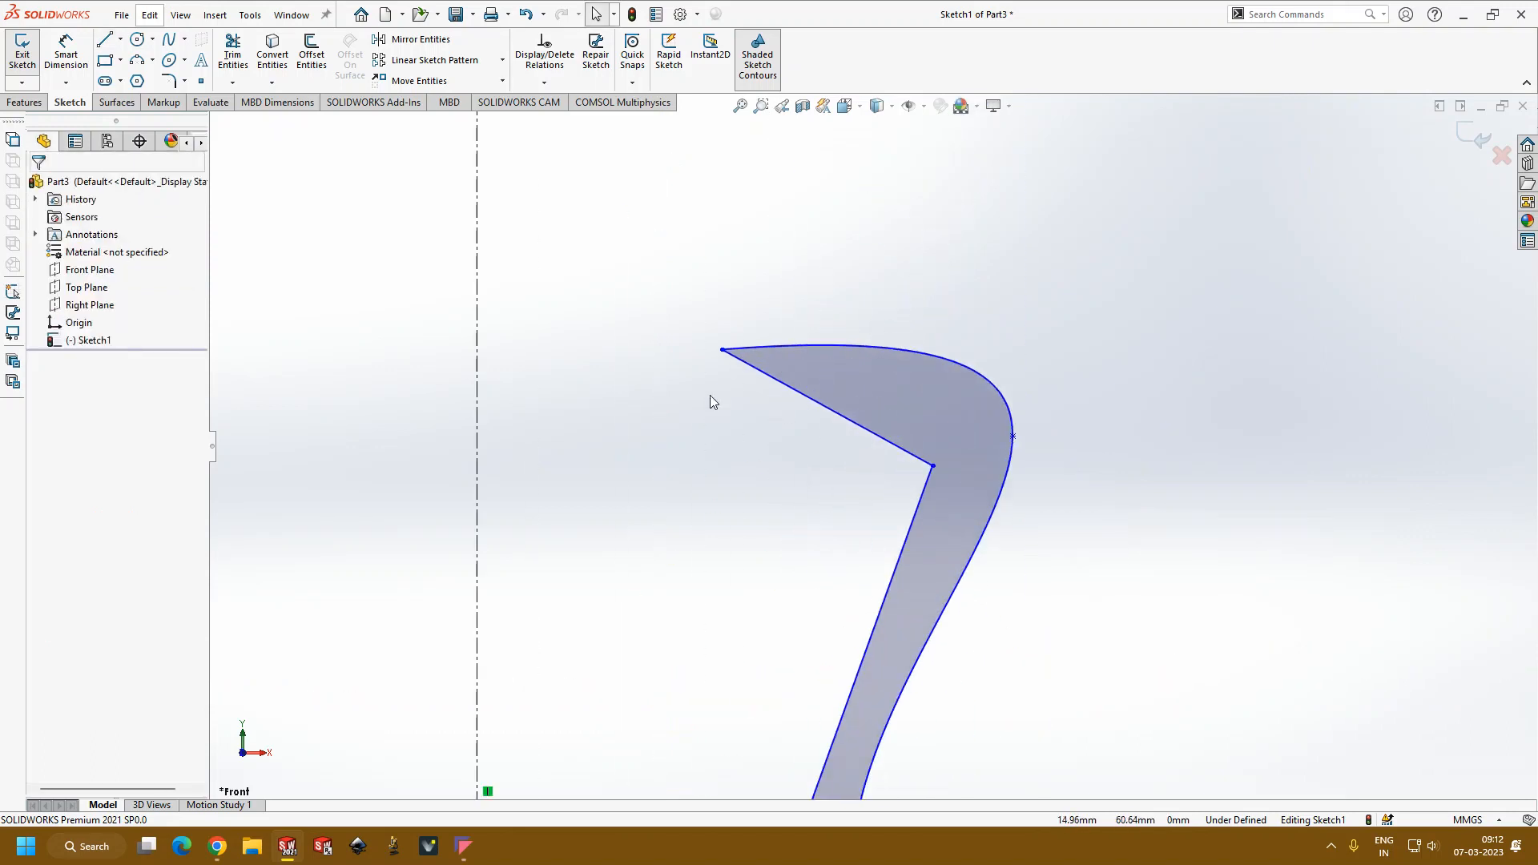
{"action": "left_click", "coordinate": [768, 376]}
{"action": "key", "text": "Delete"}
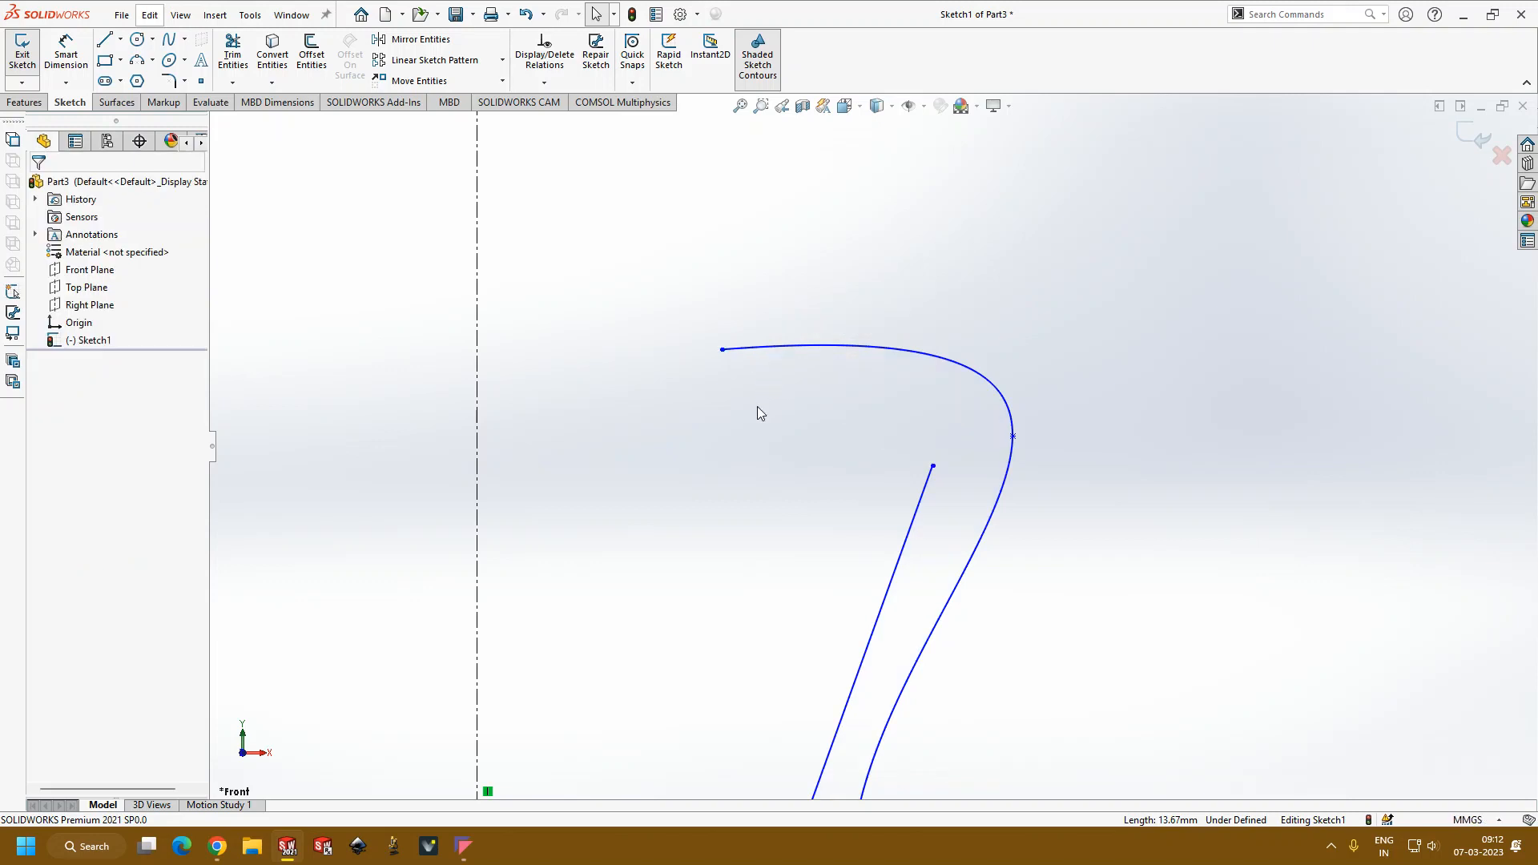
{"action": "left_click", "coordinate": [105, 40]}
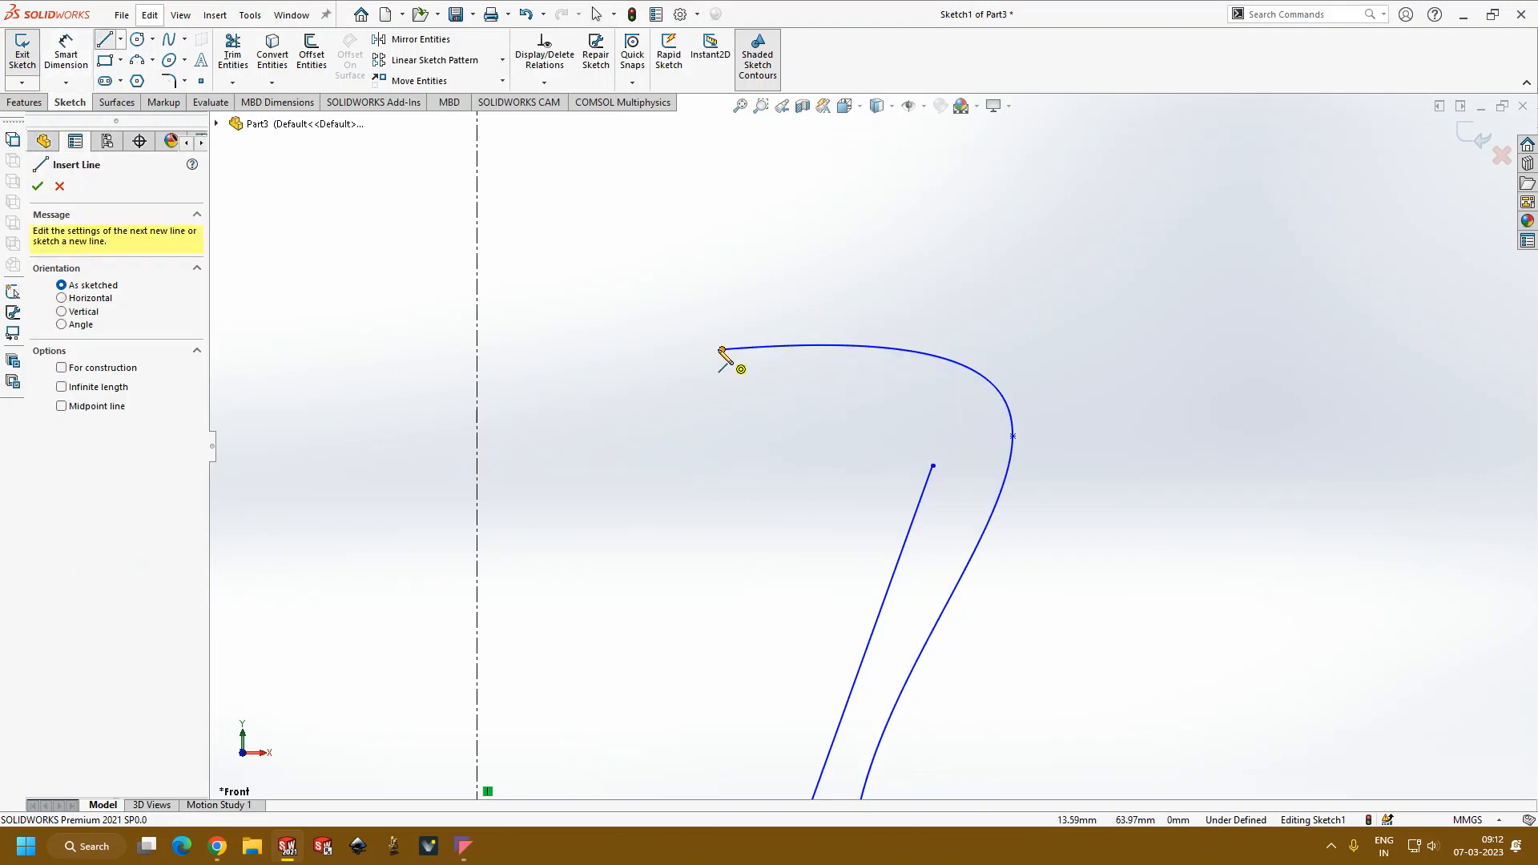
{"action": "left_click", "coordinate": [723, 349]}
{"action": "left_click", "coordinate": [722, 392]}
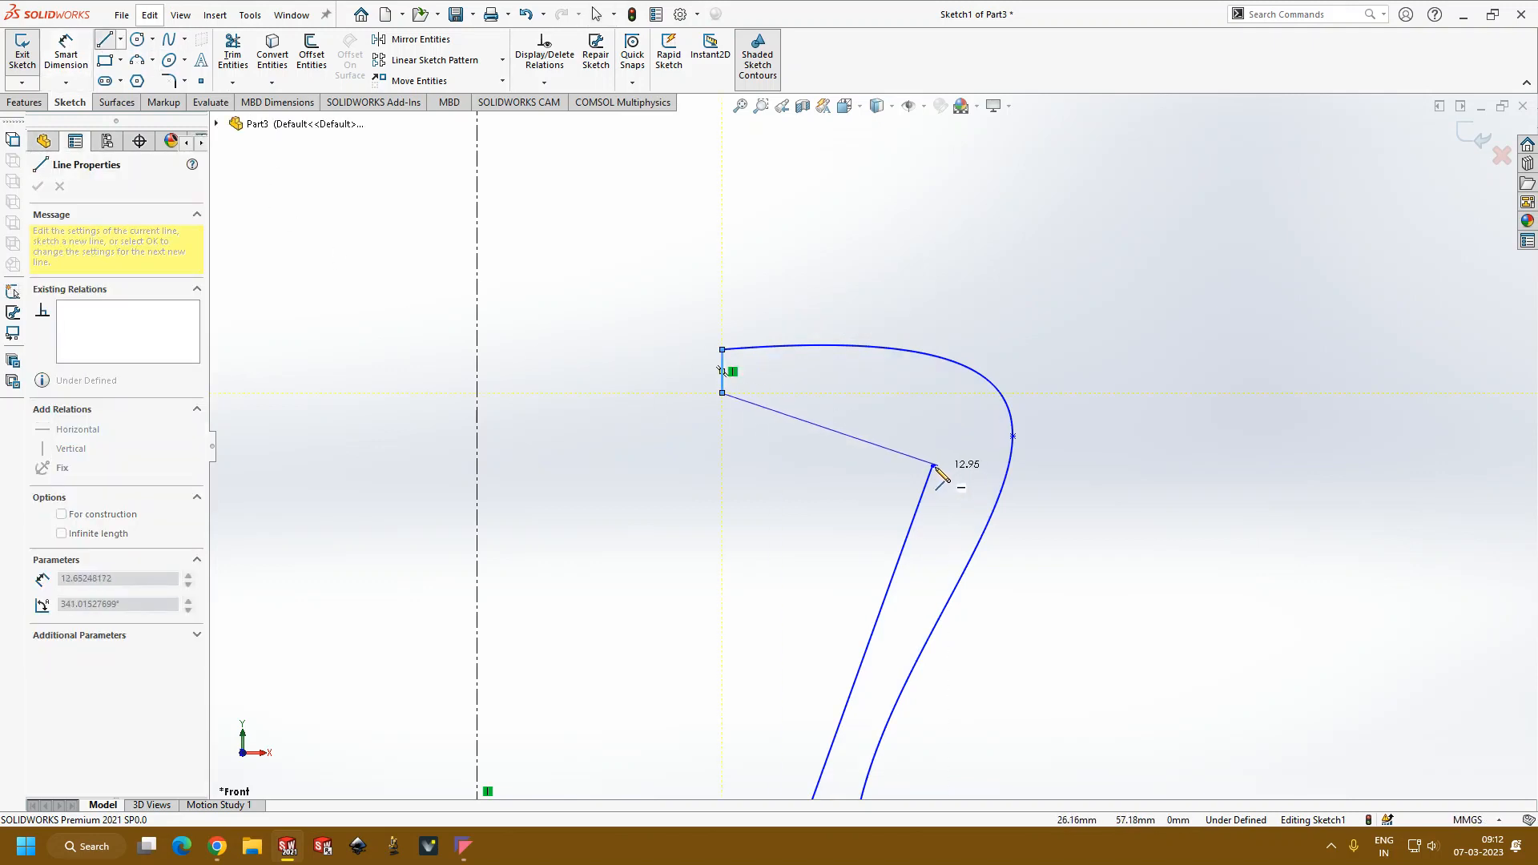
{"action": "left_click", "coordinate": [933, 465]}
{"action": "key", "text": "Escape"}
Step: Move the inner corner near the base inward to about X 20.2 mm, Y 4.6 mm to even out the wall thickness
{"action": "scroll", "coordinate": [765, 613], "scroll_direction": "up", "scroll_amount": 6}
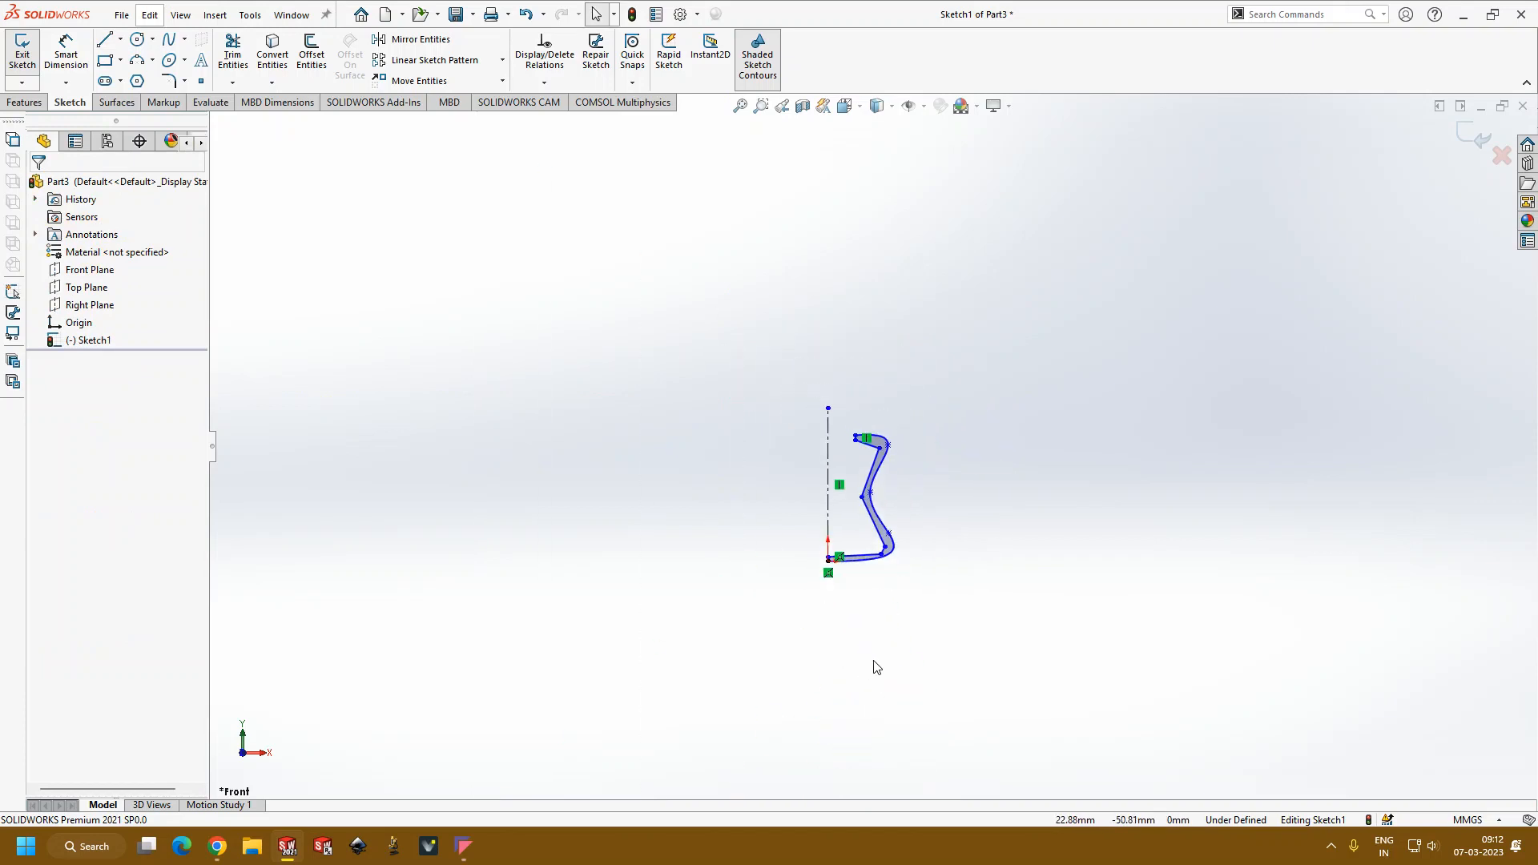
{"action": "key", "text": "f"}
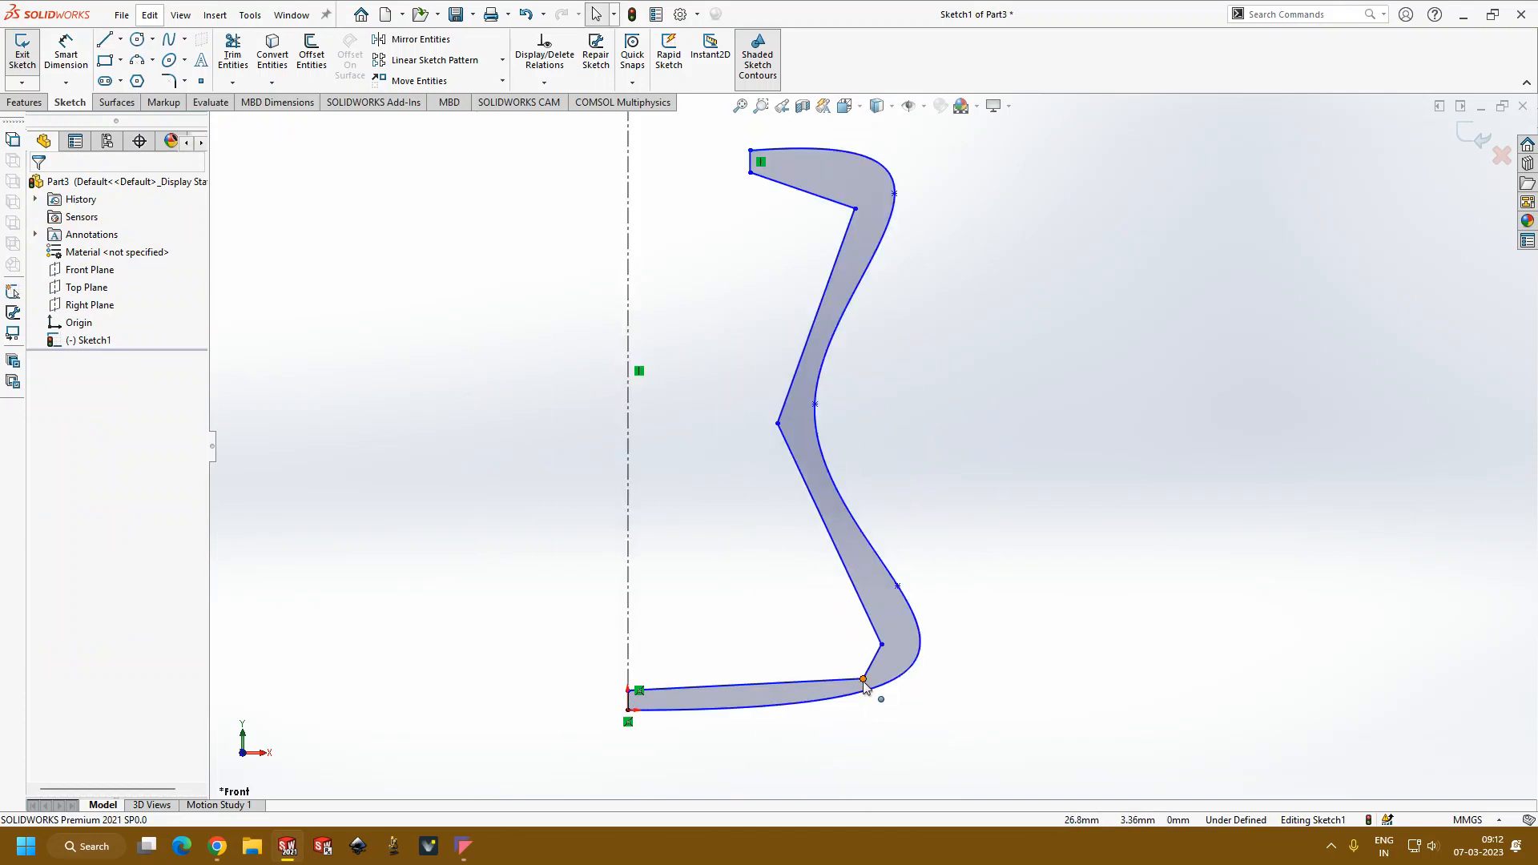
{"action": "left_click_drag", "start_coordinate": [864, 681], "coordinate": [806, 669]}
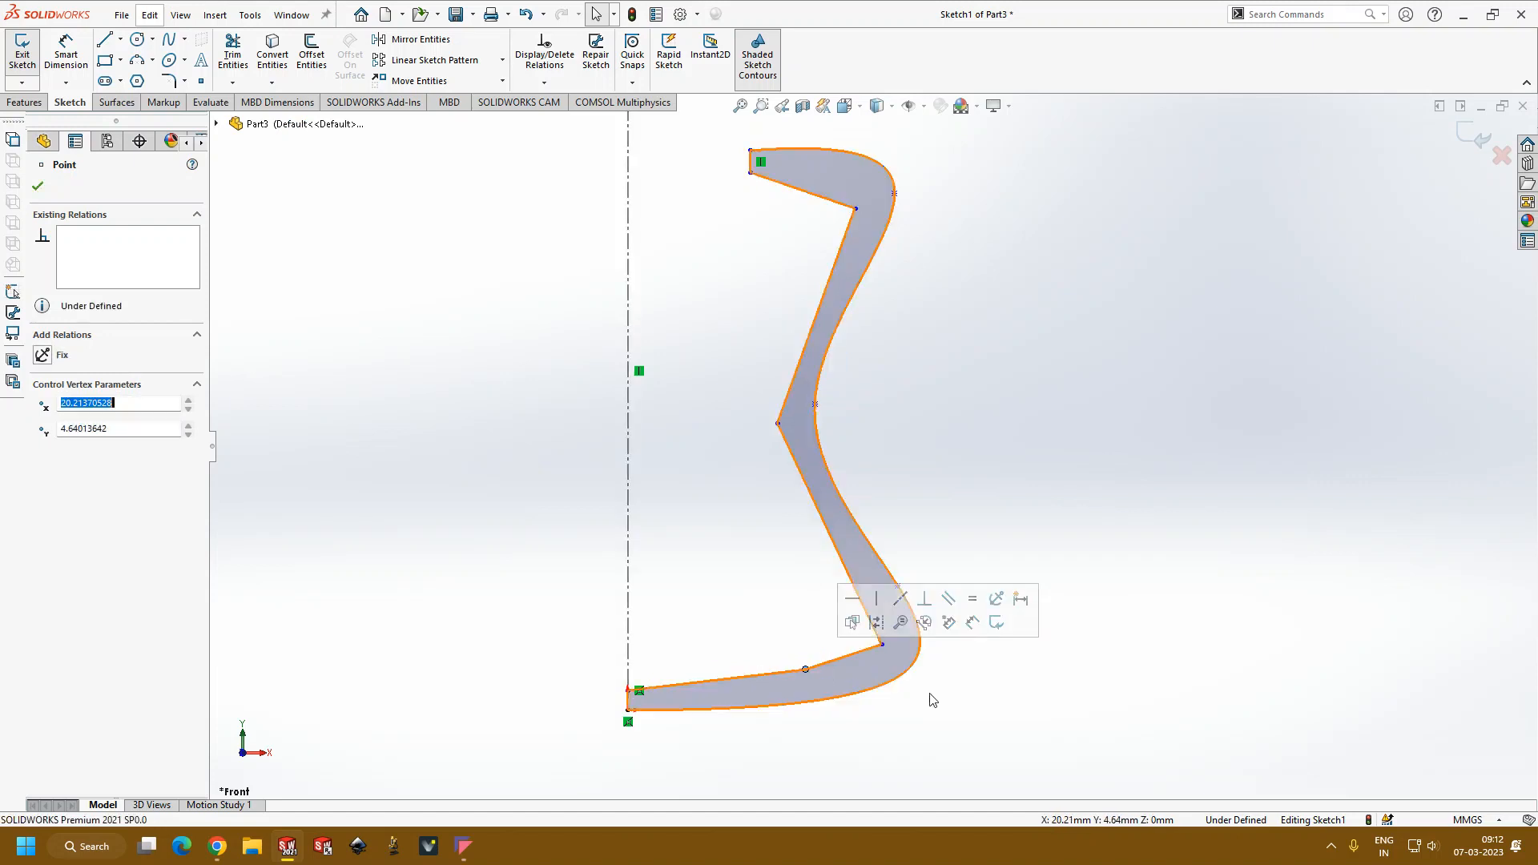
{"action": "left_click", "coordinate": [1045, 633]}
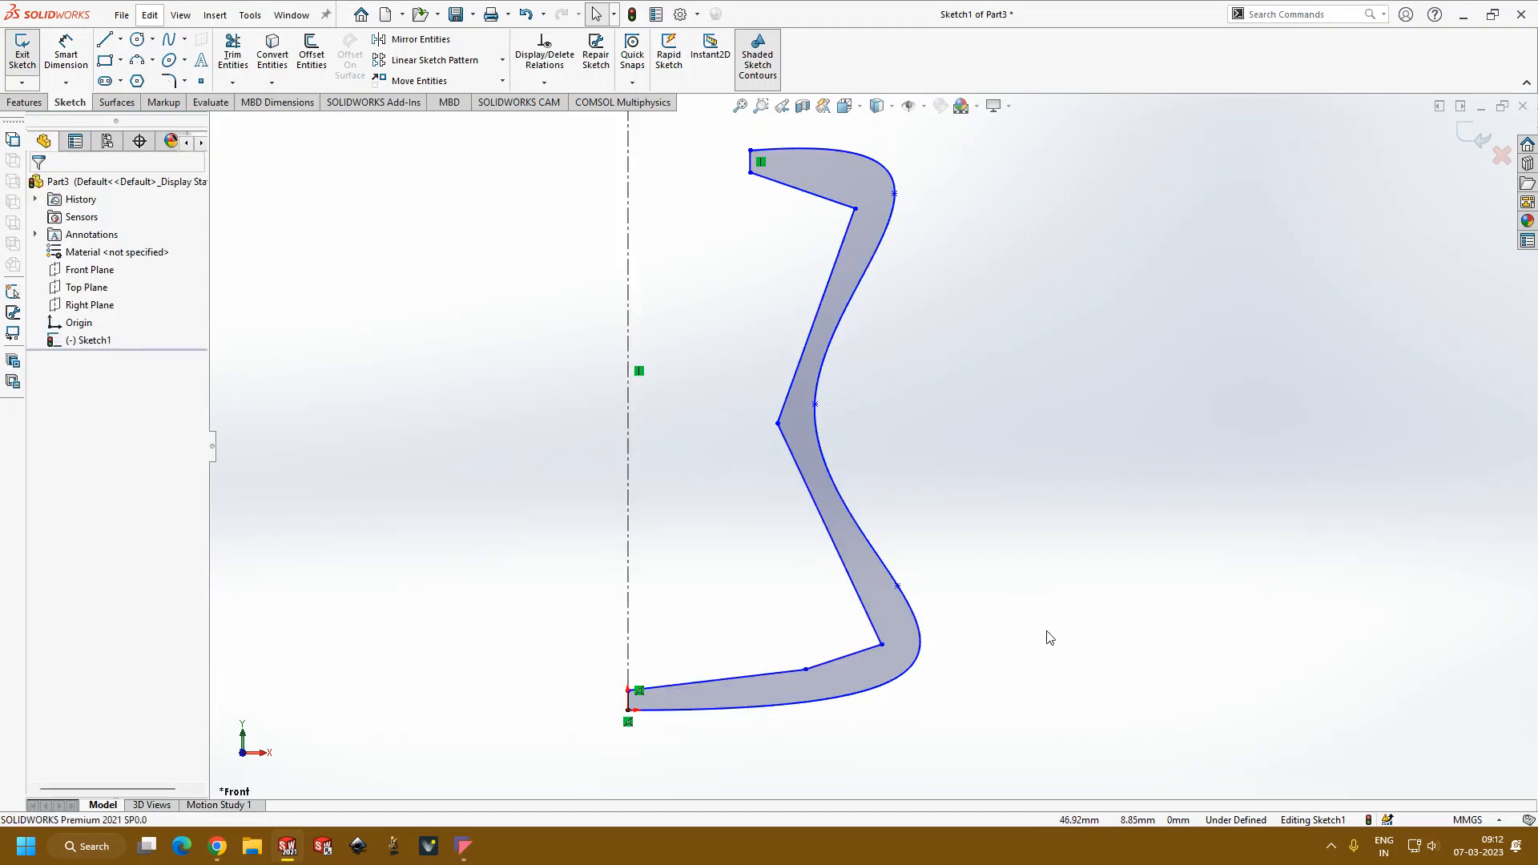
Step: Revolve the closed profile 360° about the vertical centerline, inspecting the preview where the base meets the axis
{"action": "left_click", "coordinate": [25, 103]}
{"action": "left_click", "coordinate": [77, 49]}
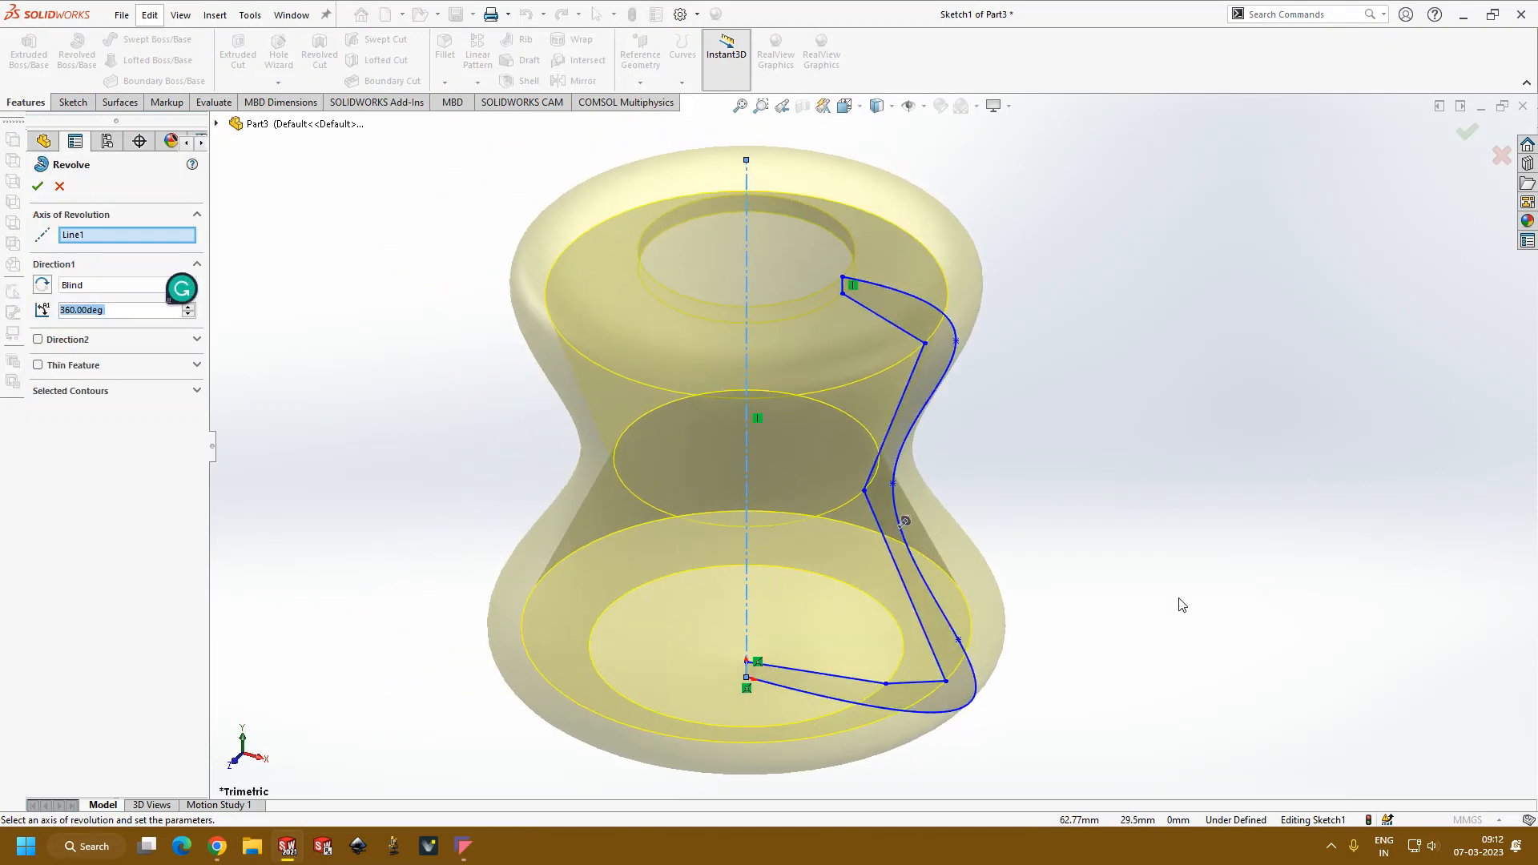
{"action": "middle_click_drag", "start_coordinate": [982, 713], "coordinate": [953, 637]}
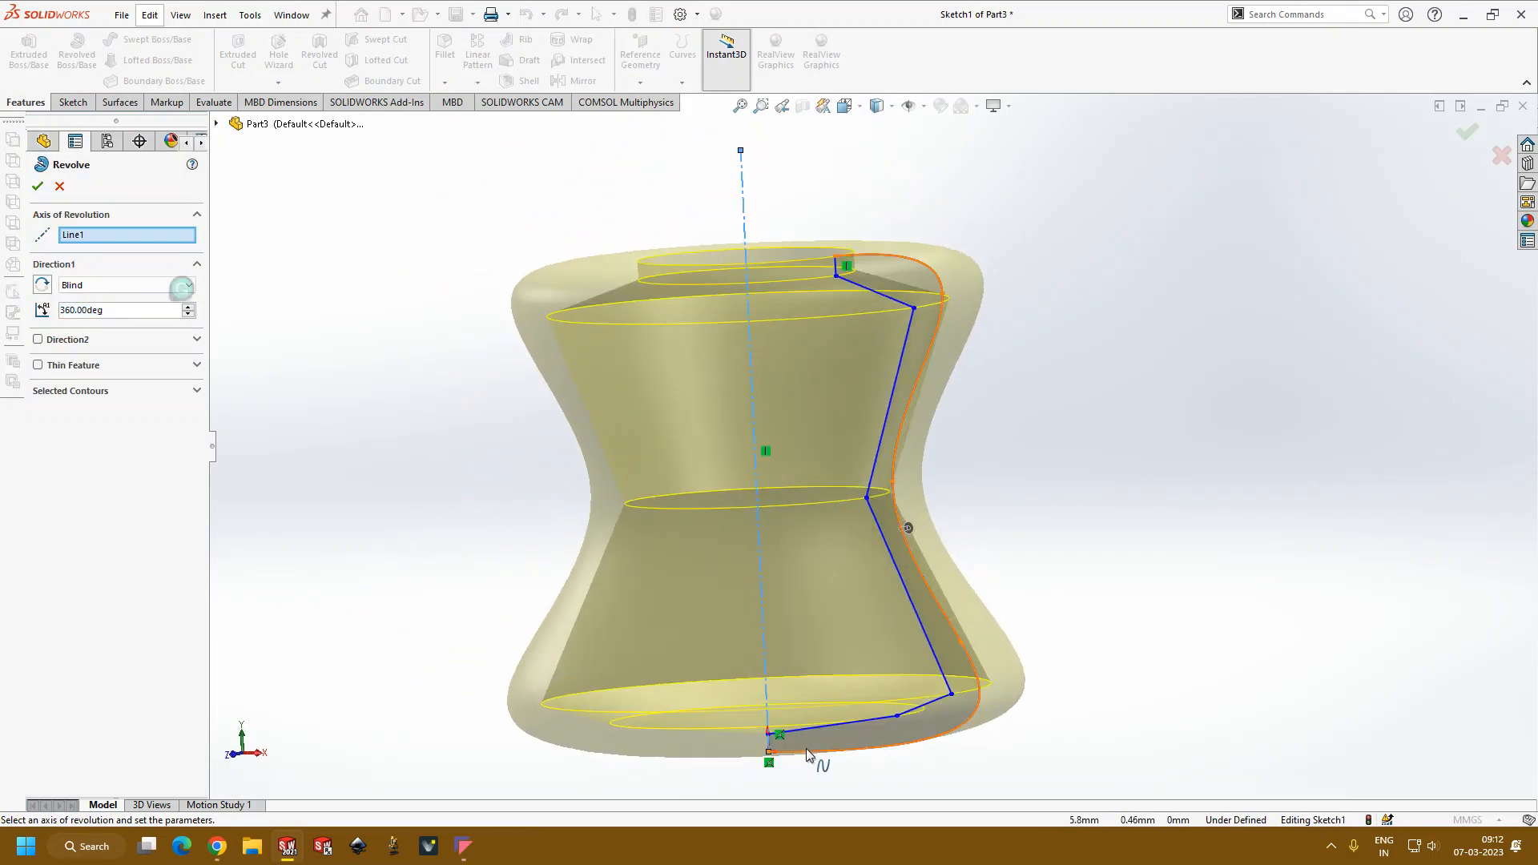
{"action": "scroll", "coordinate": [807, 753], "scroll_direction": "down", "scroll_amount": 8}
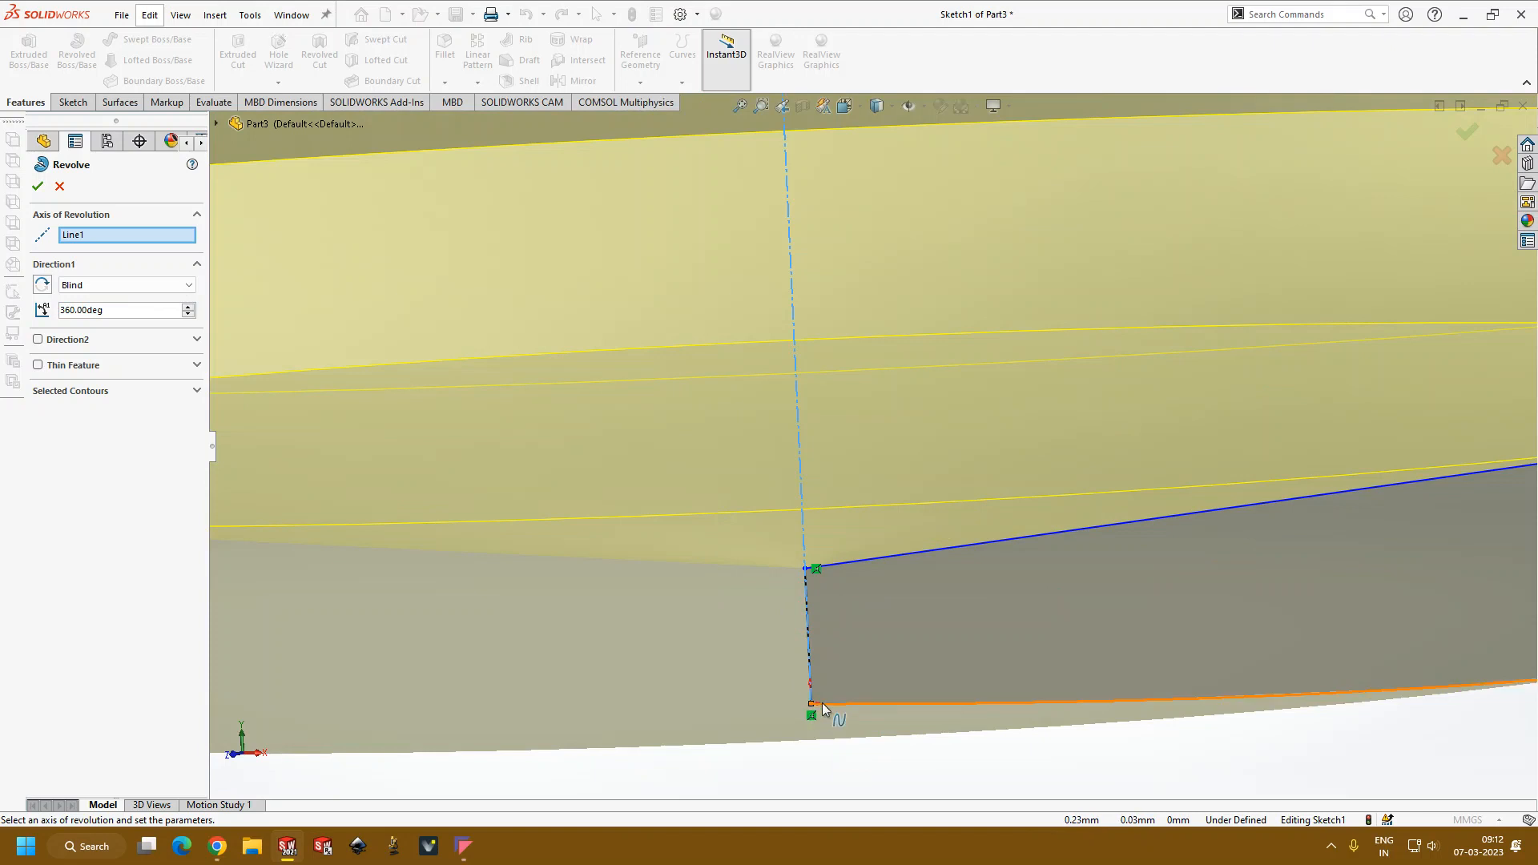
{"action": "scroll", "coordinate": [848, 693], "scroll_direction": "up", "scroll_amount": 10}
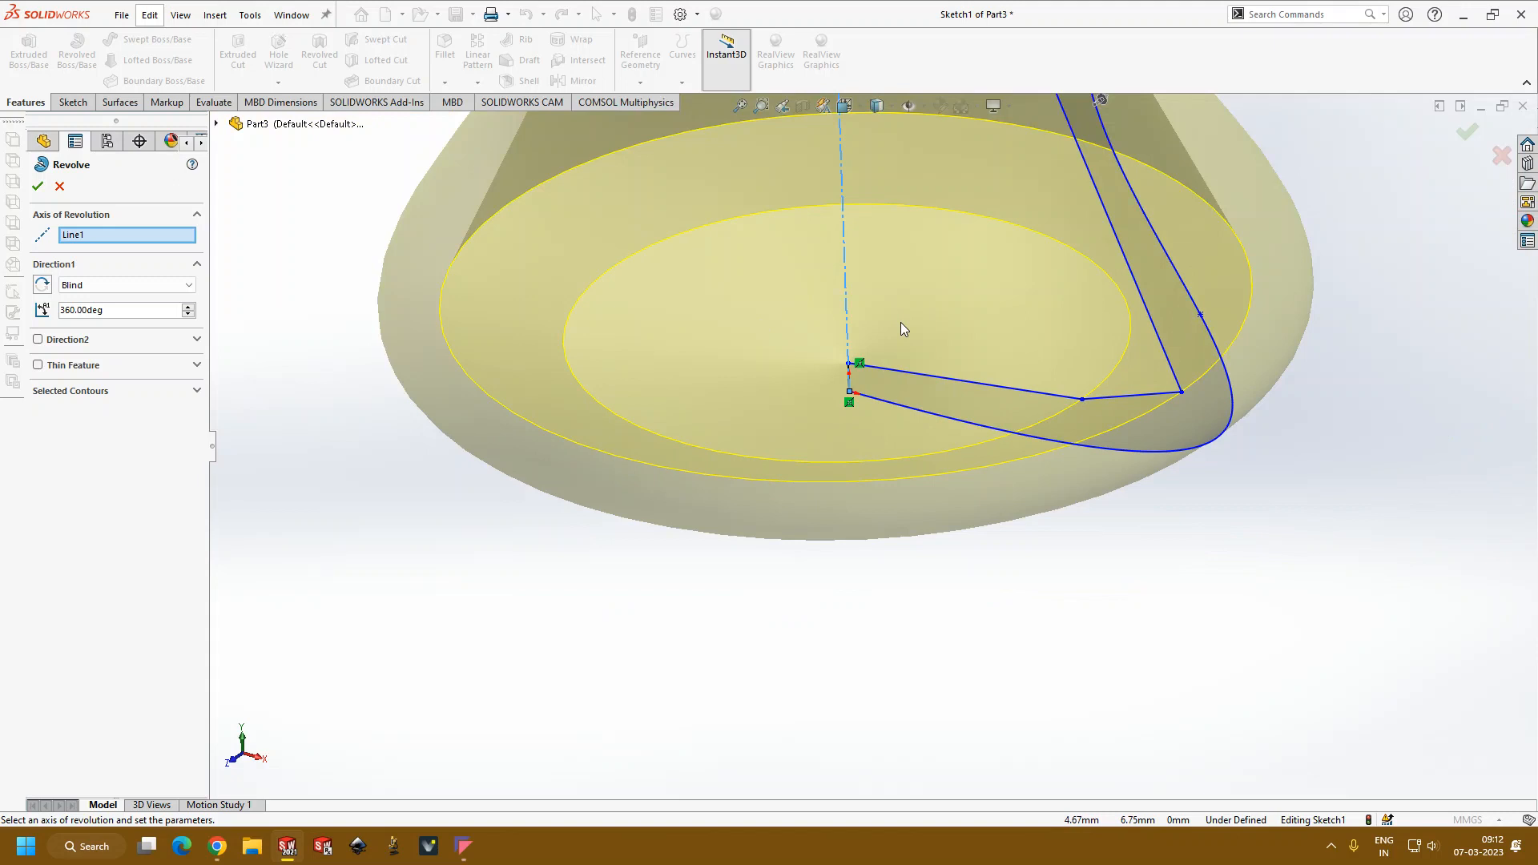
{"action": "scroll", "coordinate": [887, 347], "scroll_direction": "up", "scroll_amount": 5}
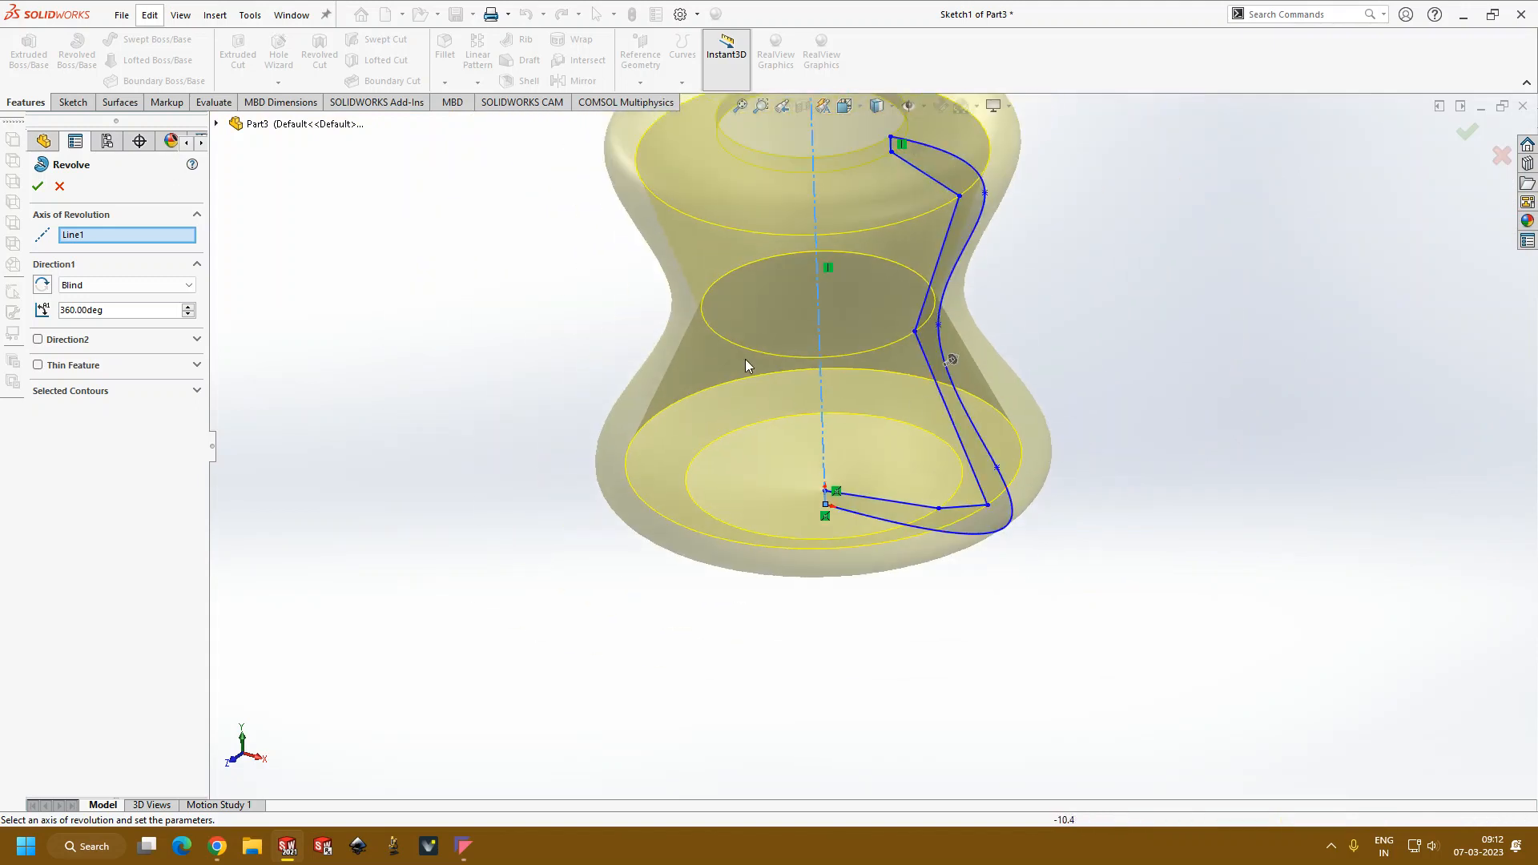
{"action": "scroll", "coordinate": [784, 385], "scroll_direction": "up", "scroll_amount": 3}
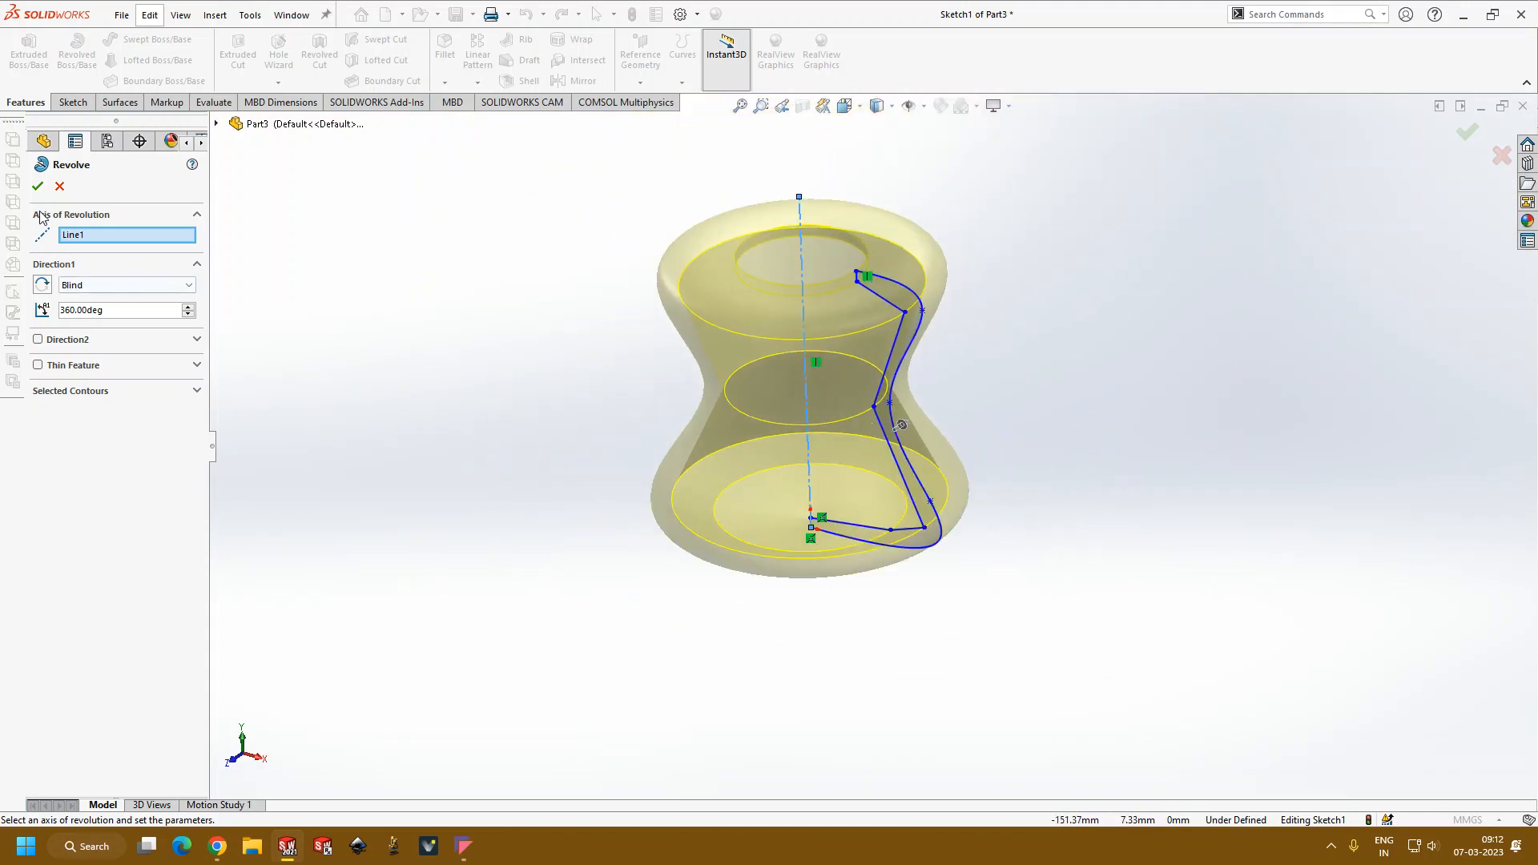
{"action": "left_click", "coordinate": [39, 186]}
Step: Inspect the revolved vessel from outside and apply a section view through its middle
{"action": "middle_click_drag", "start_coordinate": [1008, 386], "coordinate": [1083, 622]}
{"action": "scroll", "coordinate": [916, 415], "scroll_direction": "down", "scroll_amount": 5}
{"action": "middle_click_drag", "start_coordinate": [915, 415], "coordinate": [899, 474]}
{"action": "middle_click_drag", "start_coordinate": [909, 443], "coordinate": [758, 146]}
{"action": "scroll", "coordinate": [743, 388], "scroll_direction": "up", "scroll_amount": 7}
{"action": "left_click", "coordinate": [802, 106]}
{"action": "middle_click_drag", "start_coordinate": [918, 359], "coordinate": [901, 300]}
{"action": "left_click", "coordinate": [38, 186]}
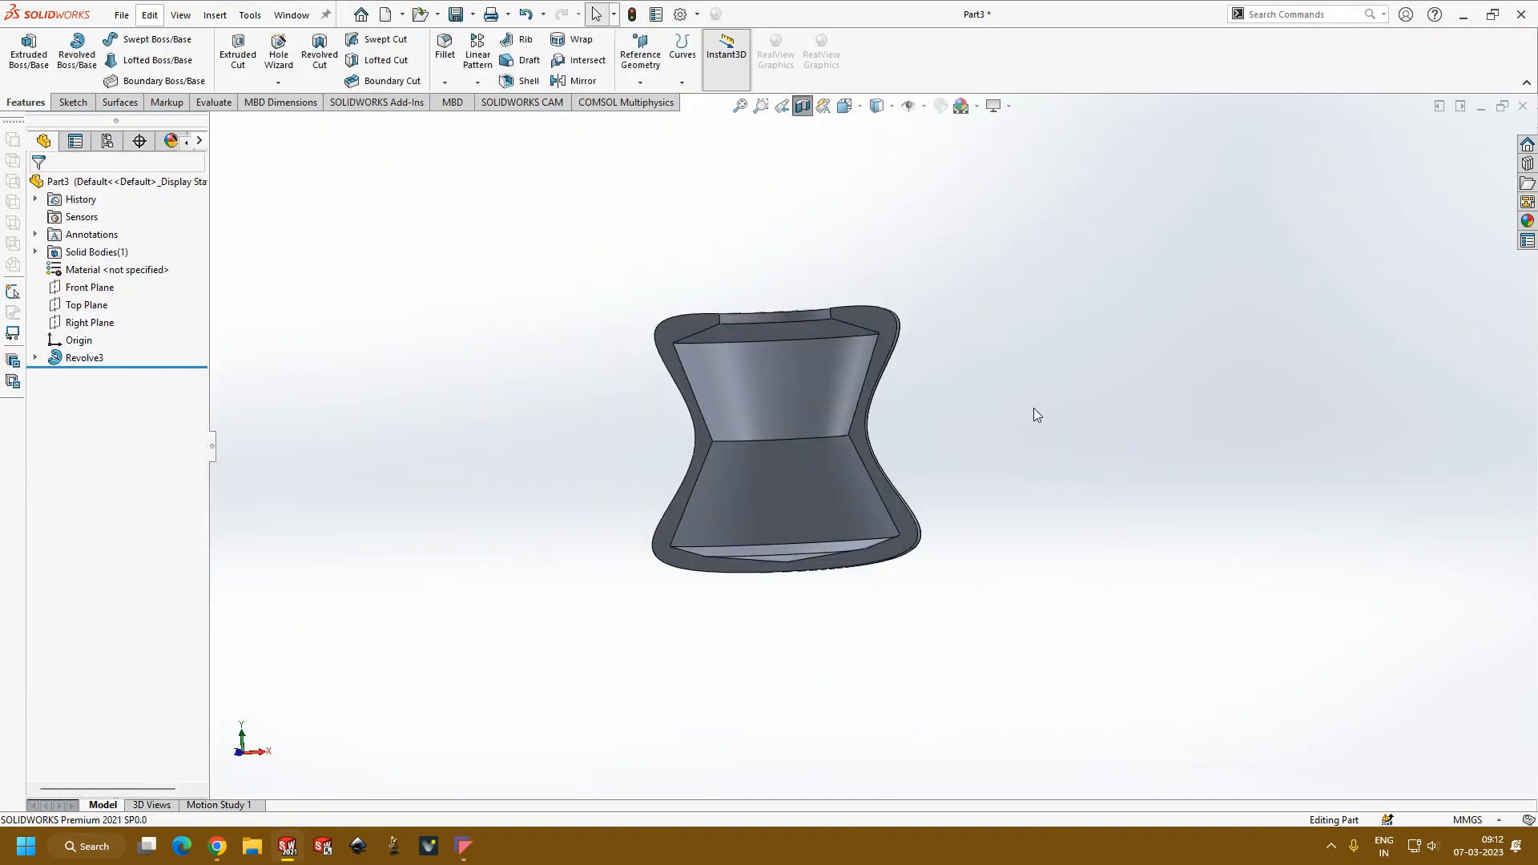
Step: Examine the sectioned vessel's inner wall, rim and base from several angles
{"action": "middle_click_drag", "start_coordinate": [1034, 415], "coordinate": [971, 508]}
{"action": "scroll", "coordinate": [816, 441], "scroll_direction": "down", "scroll_amount": 5}
{"action": "middle_click_drag", "start_coordinate": [816, 441], "coordinate": [985, 371]}
{"action": "middle_click_drag", "start_coordinate": [934, 470], "coordinate": [1136, 584]}
{"action": "middle_click_drag", "start_coordinate": [1123, 298], "coordinate": [978, 216]}
{"action": "scroll", "coordinate": [1122, 306], "scroll_direction": "up", "scroll_amount": 2}
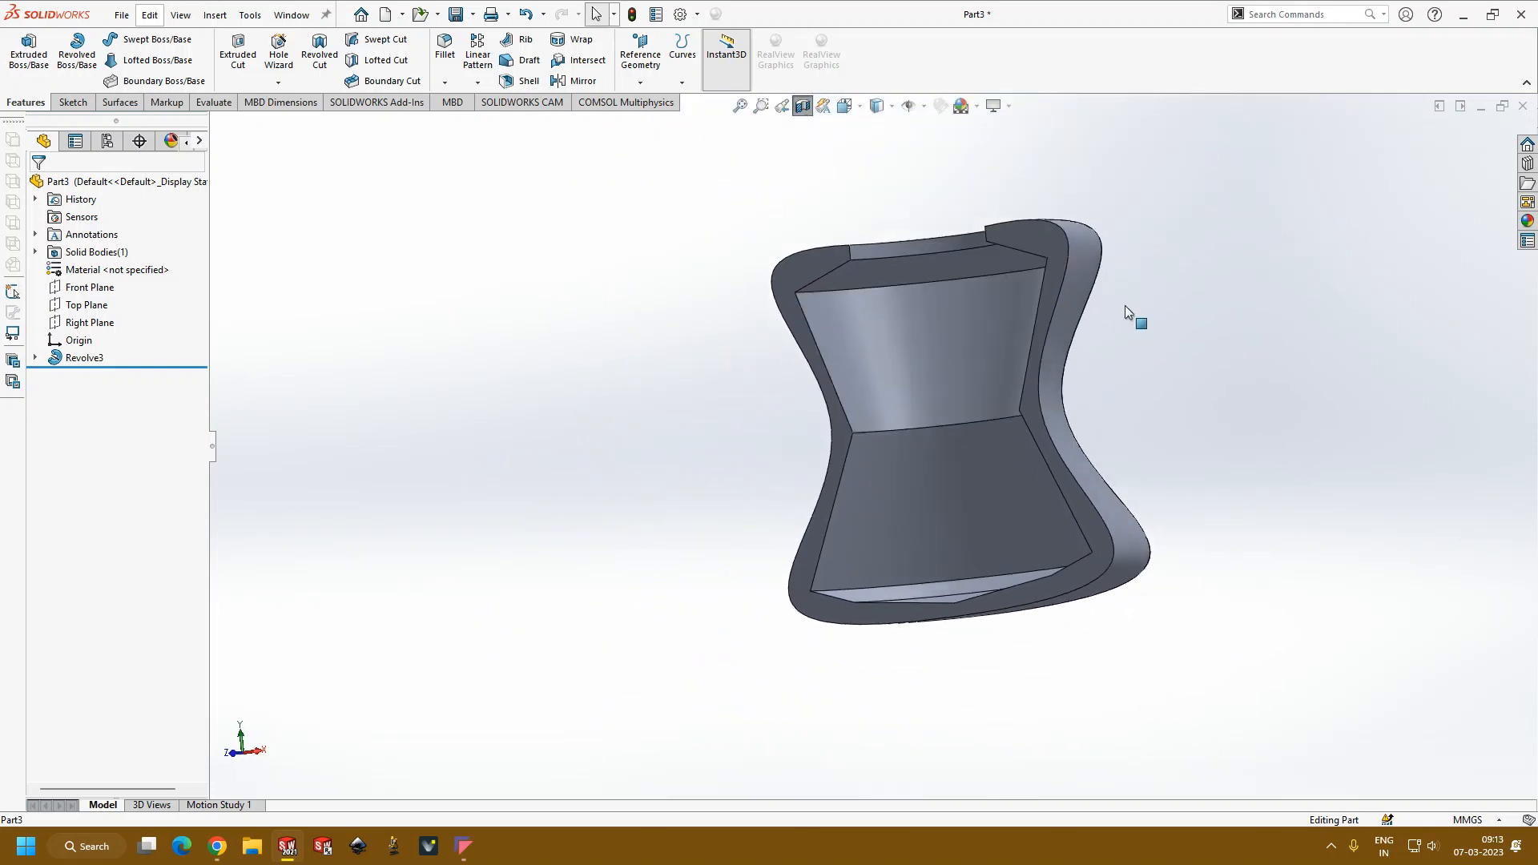
{"action": "scroll", "coordinate": [1123, 306], "scroll_direction": "down", "scroll_amount": 5}
{"action": "scroll", "coordinate": [1025, 393], "scroll_direction": "up", "scroll_amount": 4}
{"action": "middle_click_drag", "start_coordinate": [795, 416], "coordinate": [839, 587]}
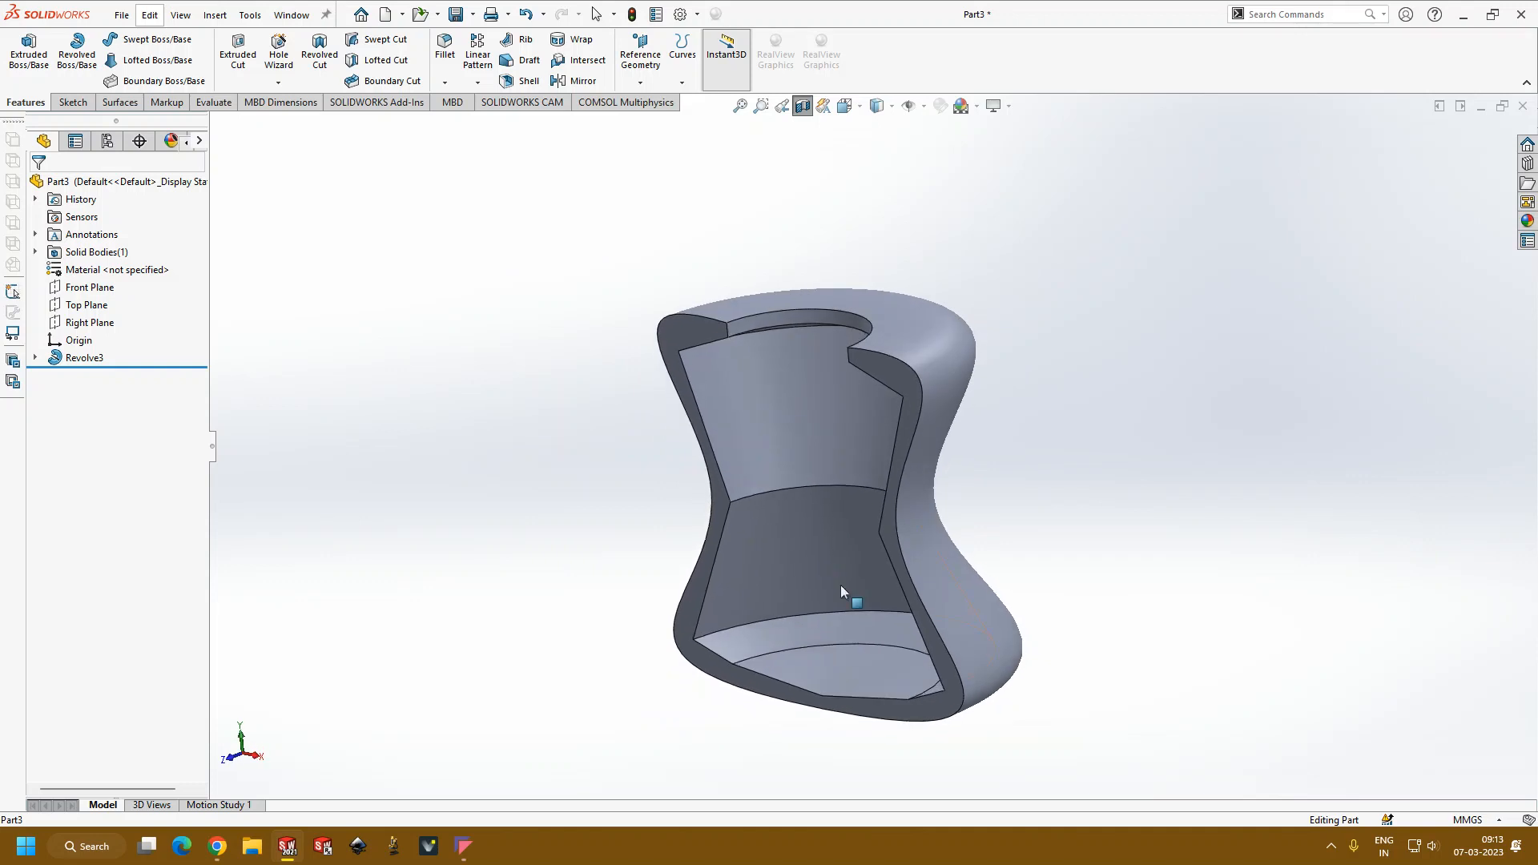
Step: Edit the revolve's profile sketch and move the inner waist corner toward the centerline to about X 3.4 mm, Y 32.6 mm
{"action": "scroll", "coordinate": [854, 529], "scroll_direction": "down", "scroll_amount": 4}
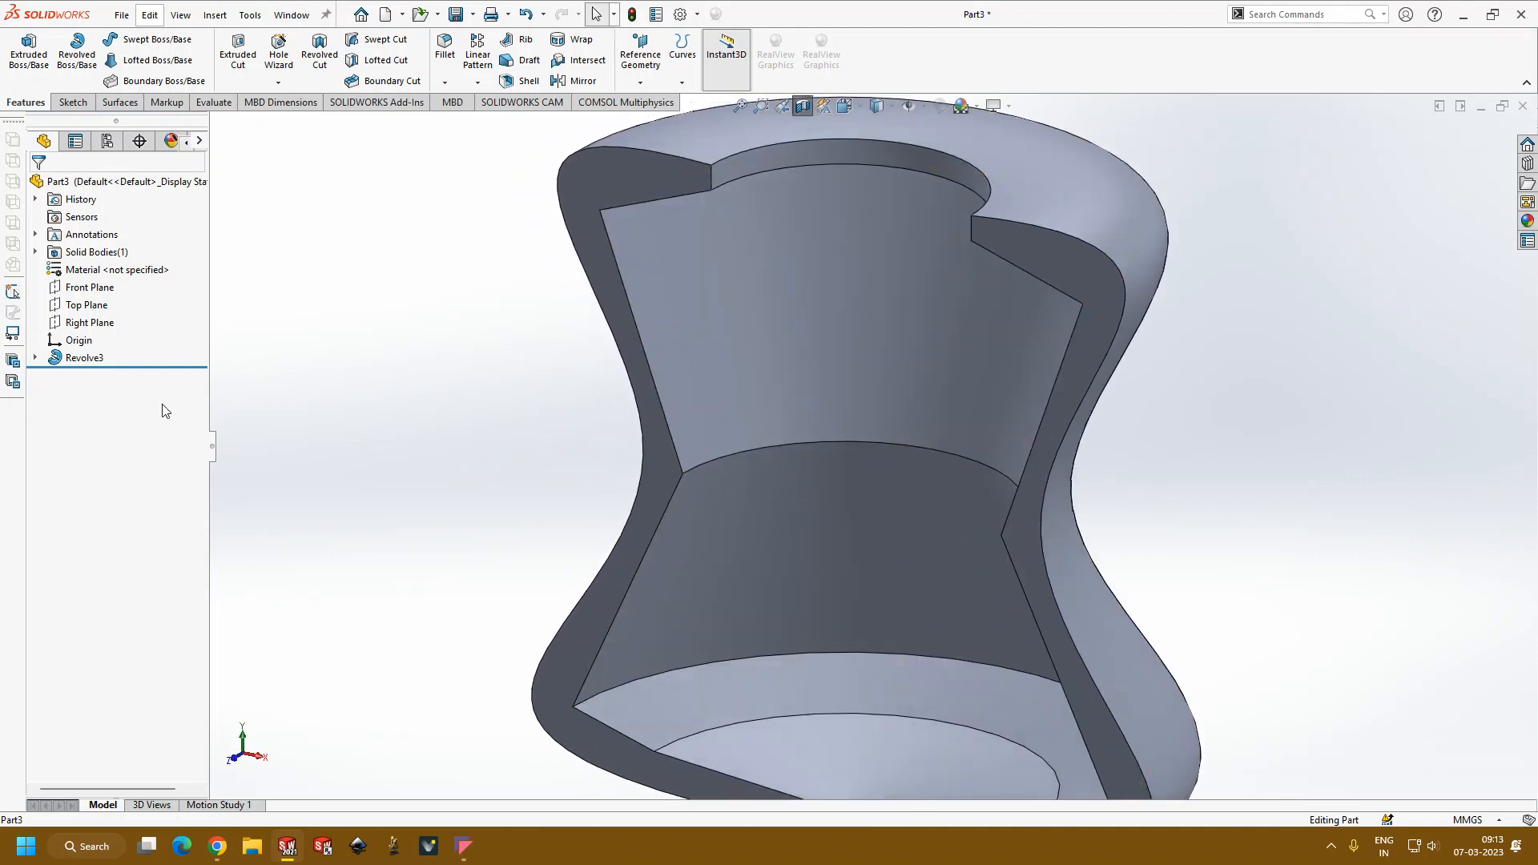
{"action": "left_click", "coordinate": [84, 357]}
{"action": "left_click", "coordinate": [111, 313]}
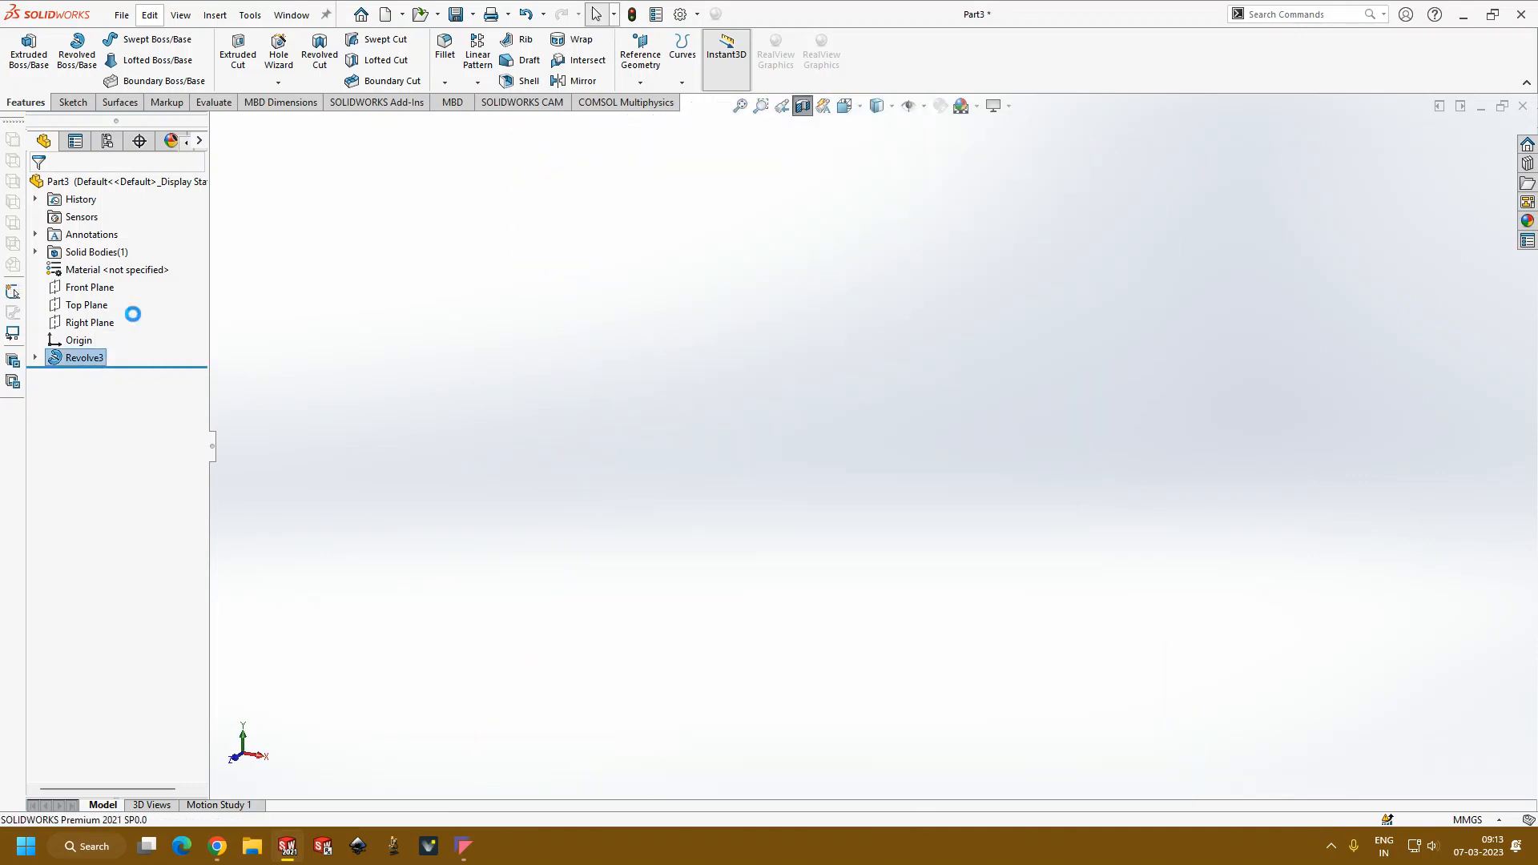
{"action": "scroll", "coordinate": [957, 365], "scroll_direction": "down", "scroll_amount": 7}
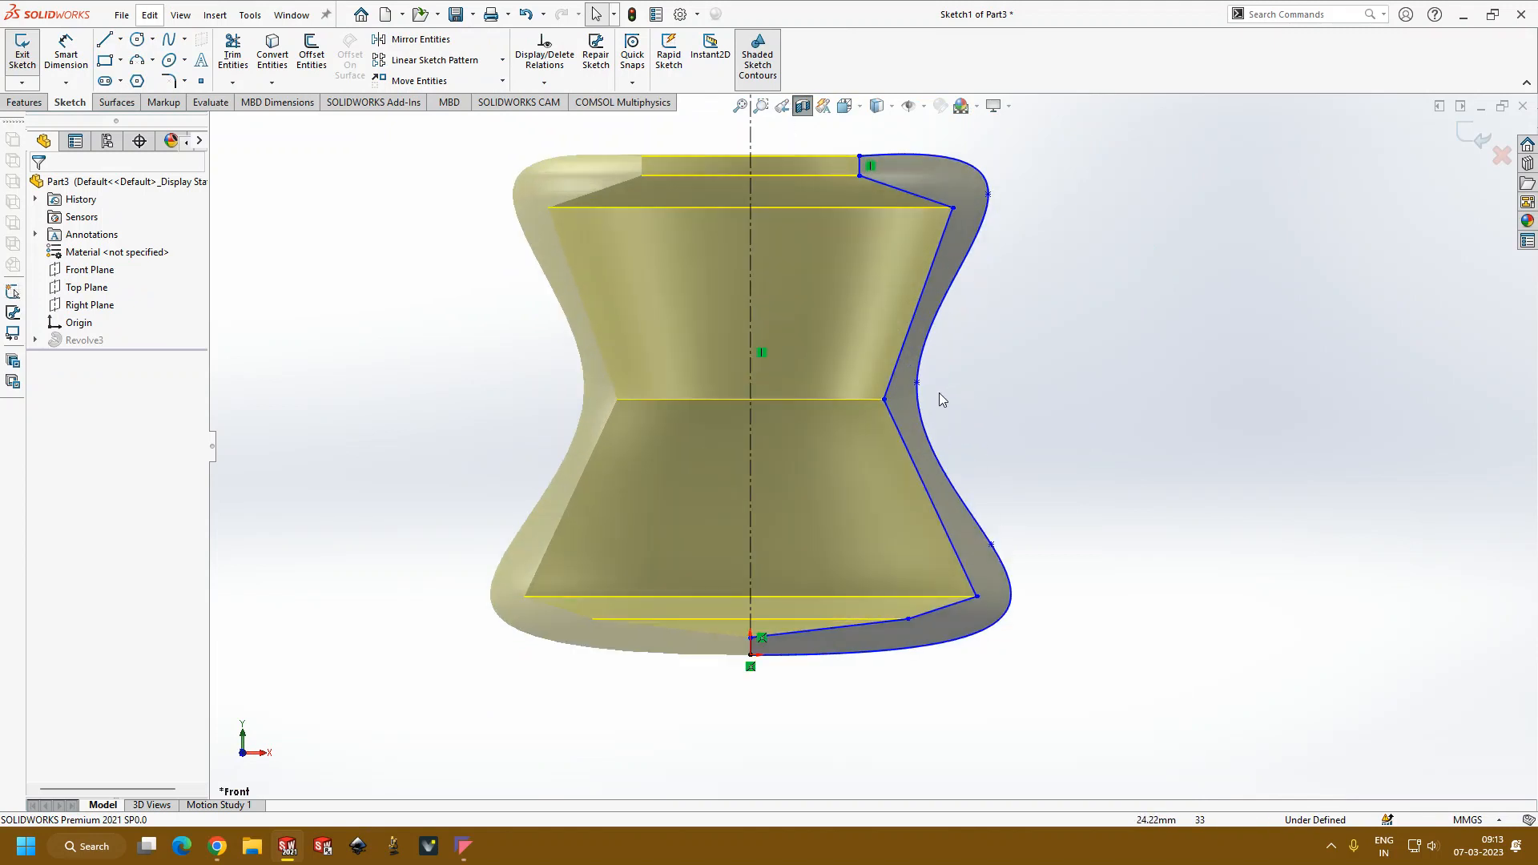
{"action": "mouse_move", "coordinate": [852, 410]}
{"action": "left_mouse_down"}
{"action": "mouse_move", "coordinate": [880, 414]}
{"action": "mouse_move", "coordinate": [698, 410]}
{"action": "left_mouse_up"}
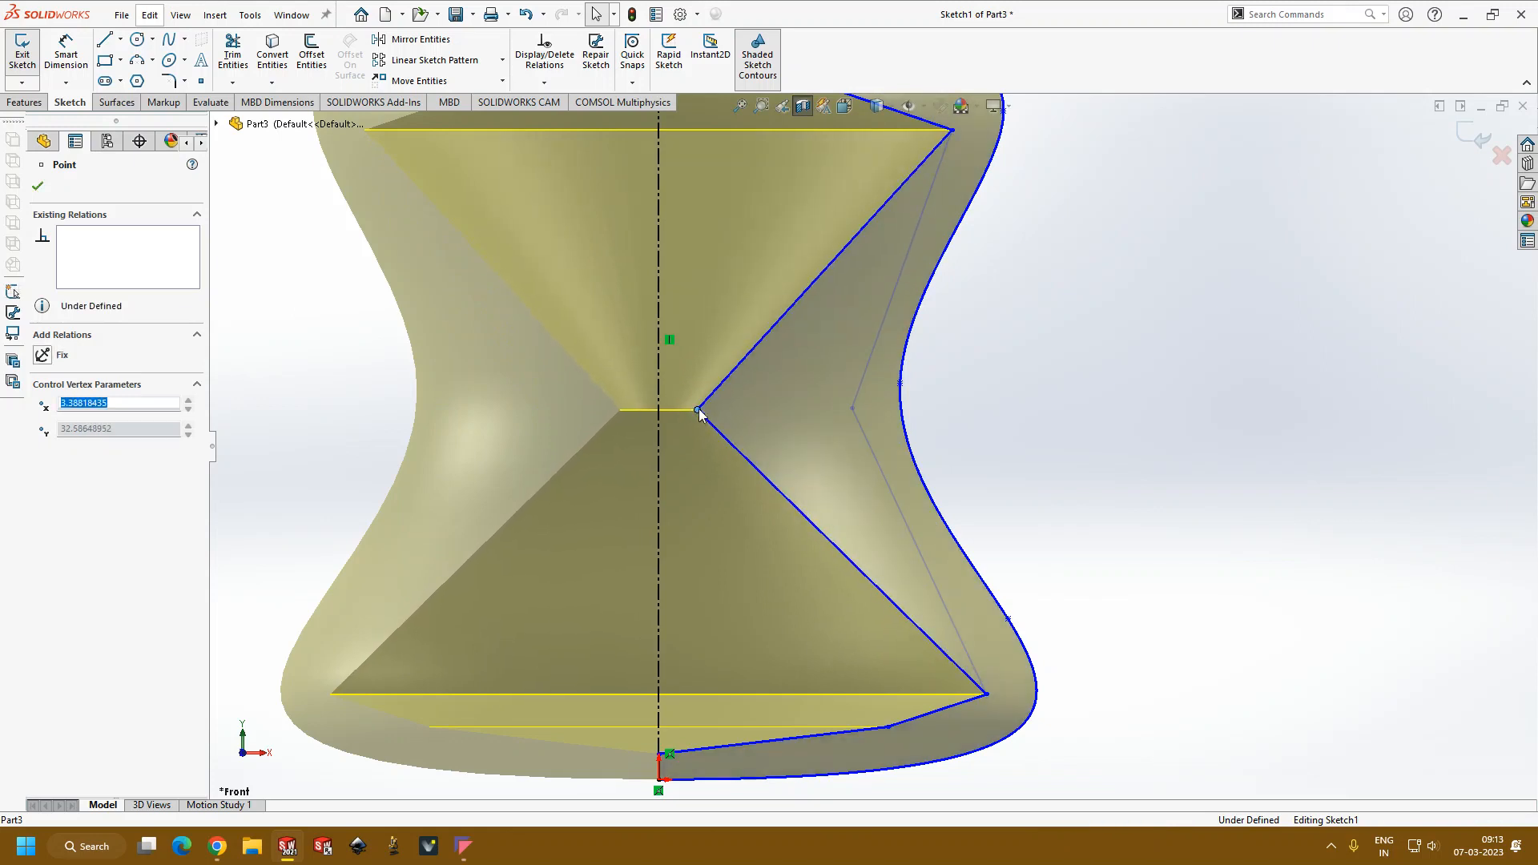
Step: Exit the sketch to rebuild the revolve and examine the sectioned vessel's narrowed waist from an angle
{"action": "left_click", "coordinate": [1463, 141]}
{"action": "mouse_move", "coordinate": [1051, 344]}
{"action": "middle_mouse_down"}
{"action": "mouse_move", "coordinate": [1046, 484]}
{"action": "mouse_move", "coordinate": [1020, 546]}
{"action": "mouse_move", "coordinate": [822, 417]}
{"action": "middle_mouse_up"}
{"action": "scroll", "coordinate": [1046, 484], "scroll_direction": "up", "scroll_amount": 4}
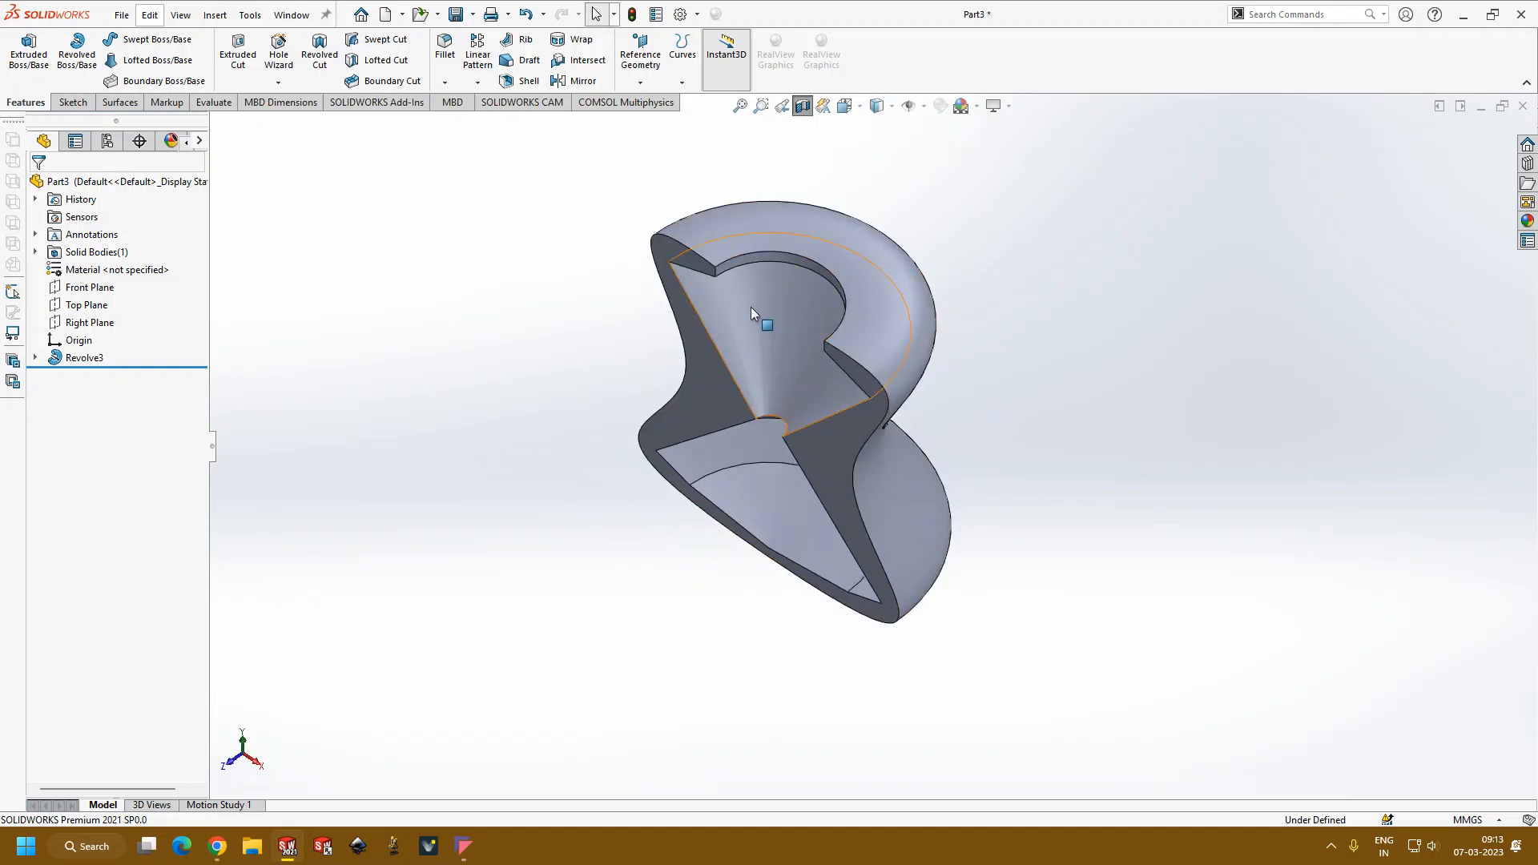
{"action": "scroll", "coordinate": [757, 471], "scroll_direction": "down", "scroll_amount": 3}
{"action": "scroll", "coordinate": [781, 463], "scroll_direction": "up", "scroll_amount": 3}
Step: Reopen the revolve's profile sketch for editing around the inner waist corner
{"action": "left_click", "coordinate": [84, 358]}
{"action": "left_click", "coordinate": [125, 308]}
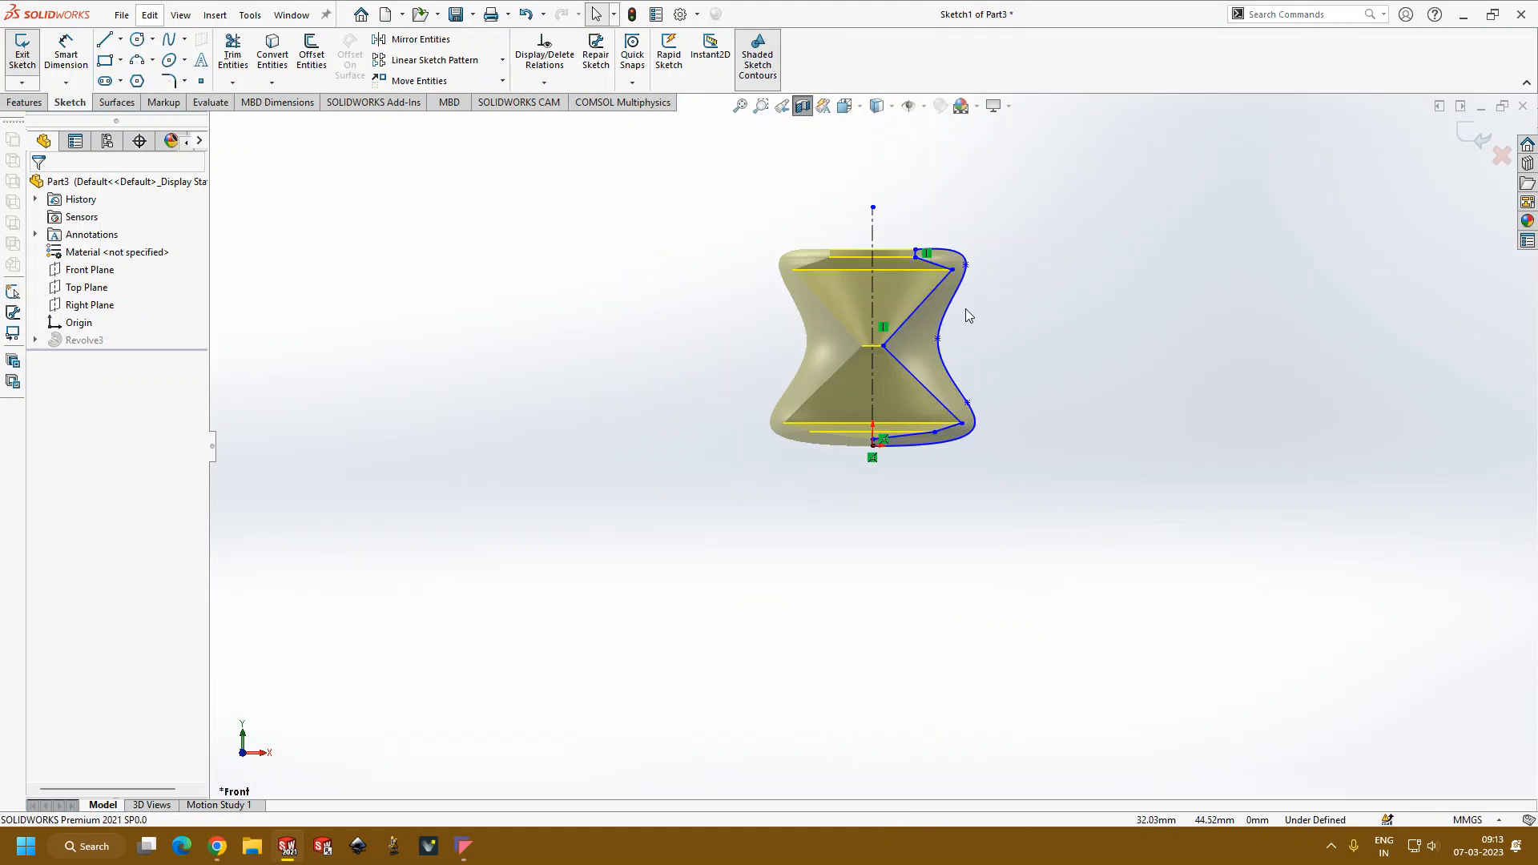
{"action": "scroll", "coordinate": [973, 315], "scroll_direction": "down", "scroll_amount": 5}
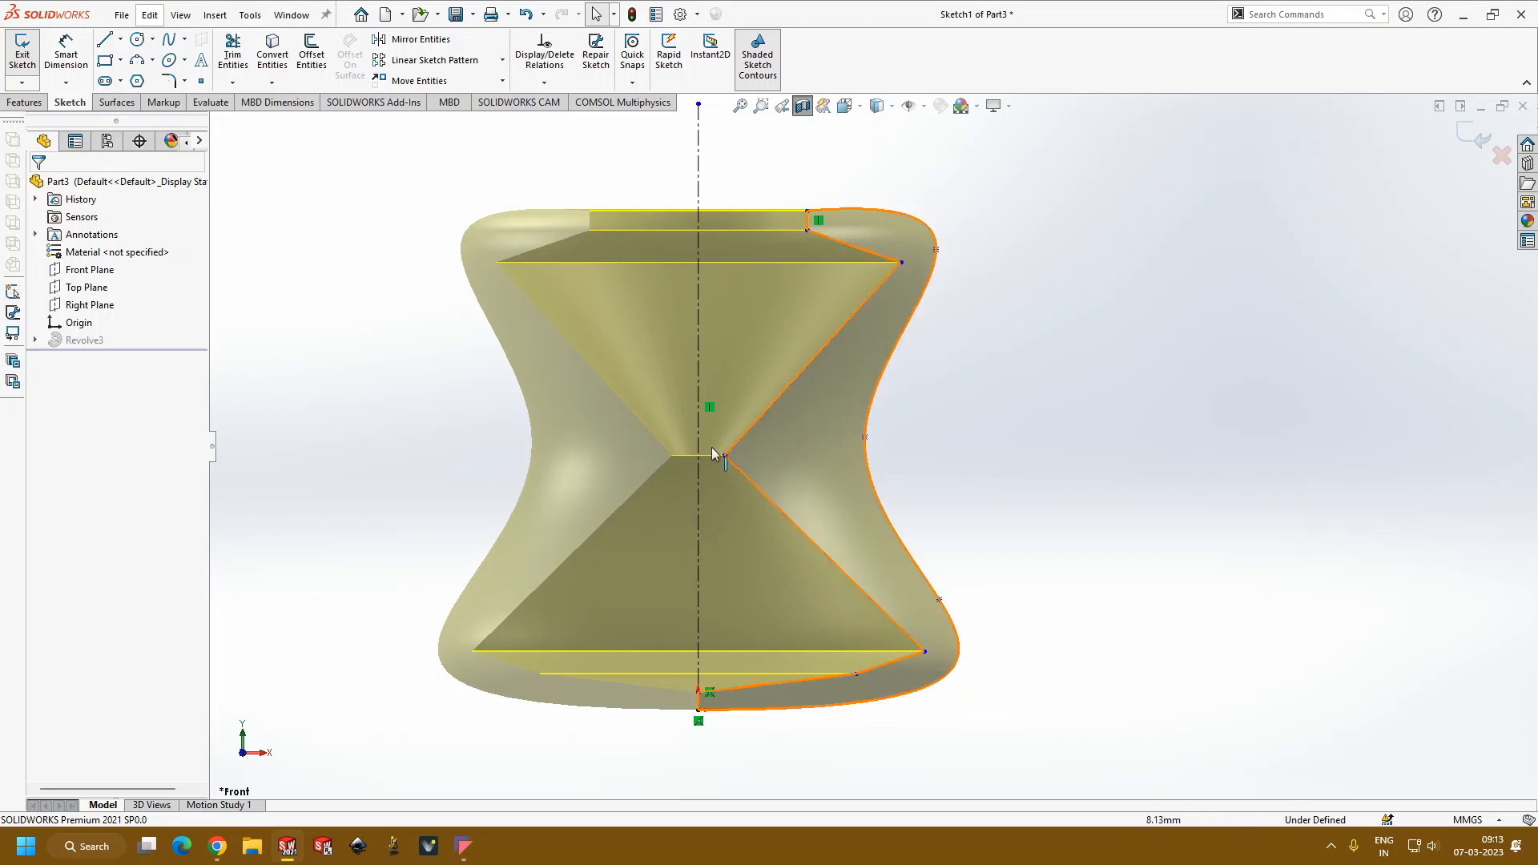
Step: Delete the entire vessel profile and its centerline from the revolve's sketch
{"action": "scroll", "coordinate": [710, 424], "scroll_direction": "up", "scroll_amount": 3}
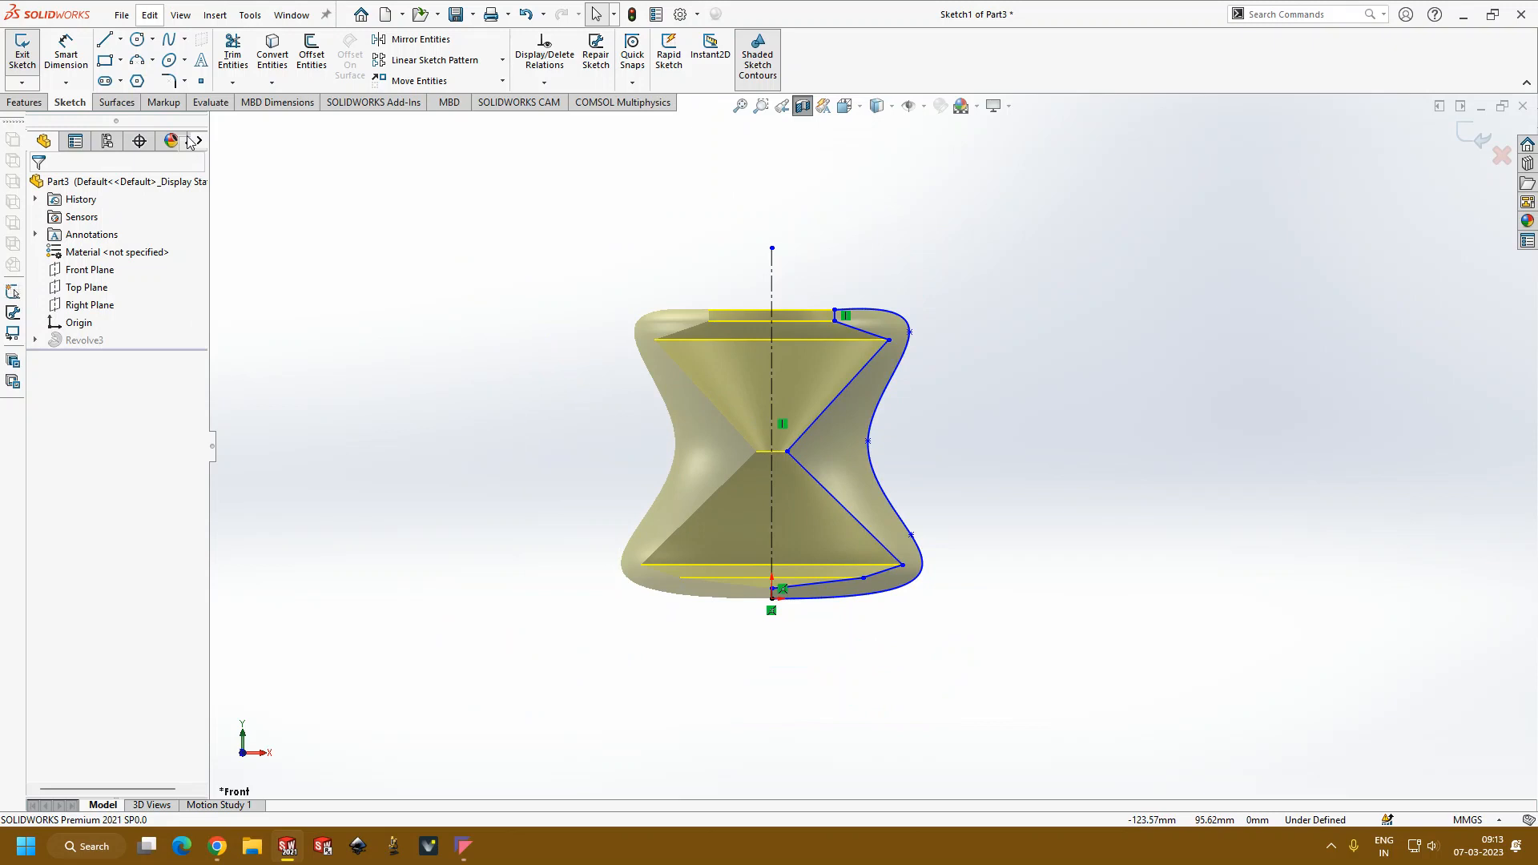
{"action": "left_click_drag", "start_coordinate": [567, 192], "coordinate": [1094, 755]}
{"action": "key", "text": "Delete"}
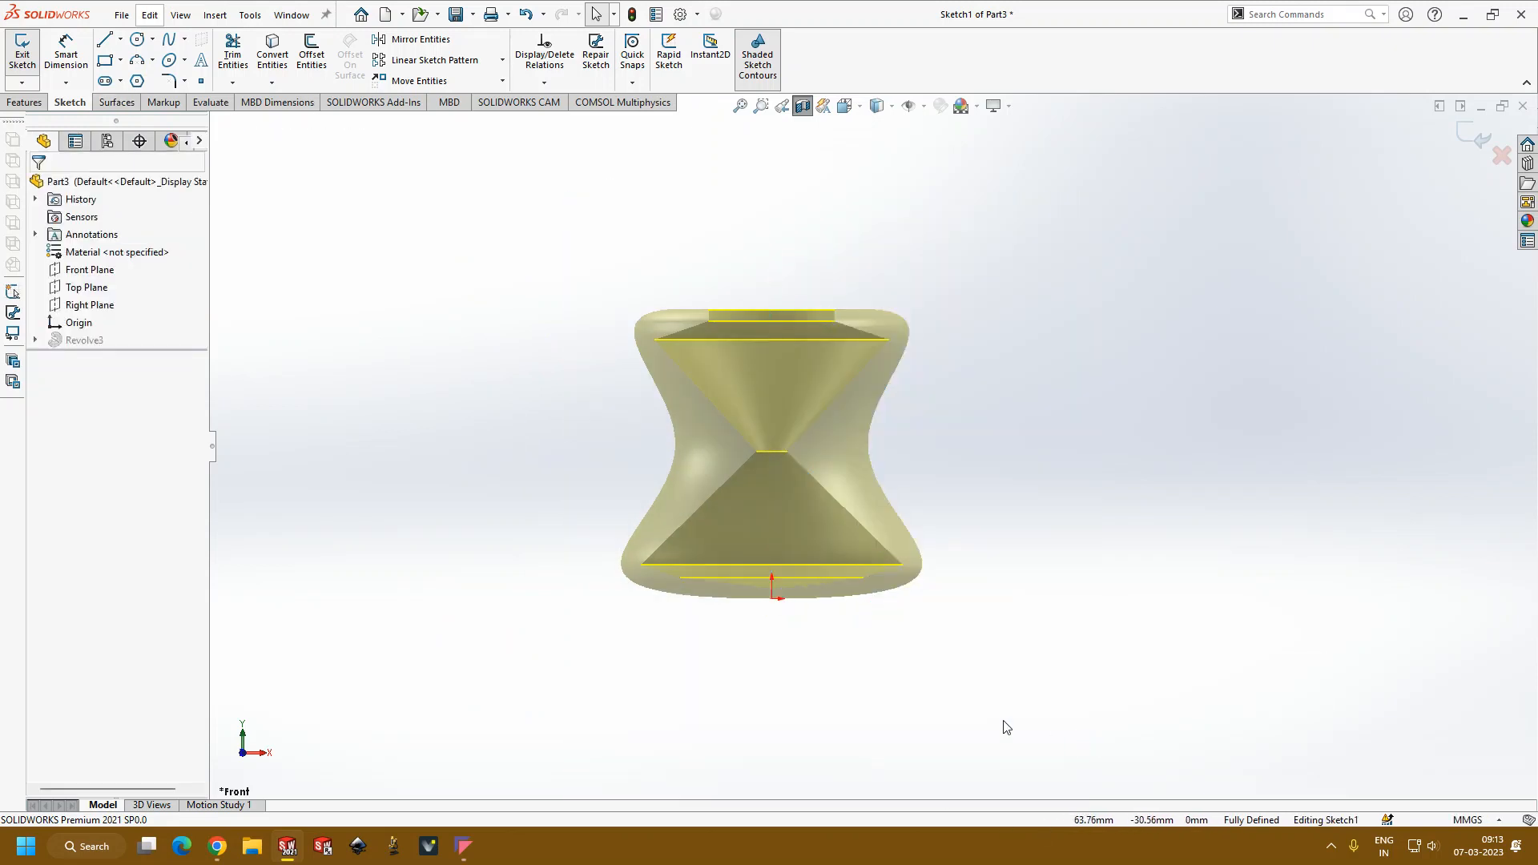
Step: Sketch a circle of about 43.2 mm radius centred on the origin
{"action": "left_click", "coordinate": [155, 42]}
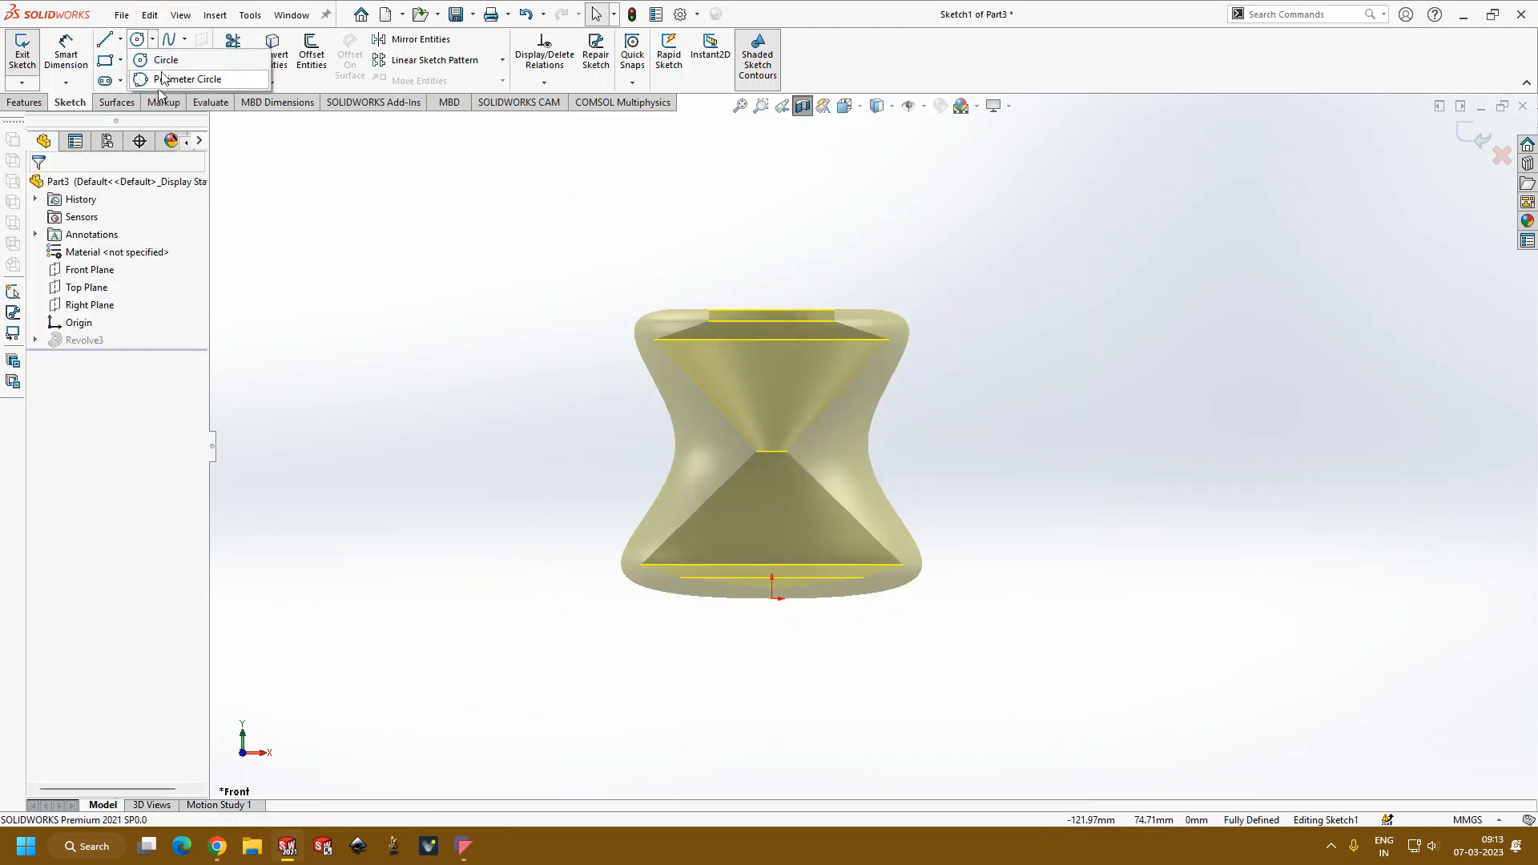
{"action": "left_click", "coordinate": [172, 58]}
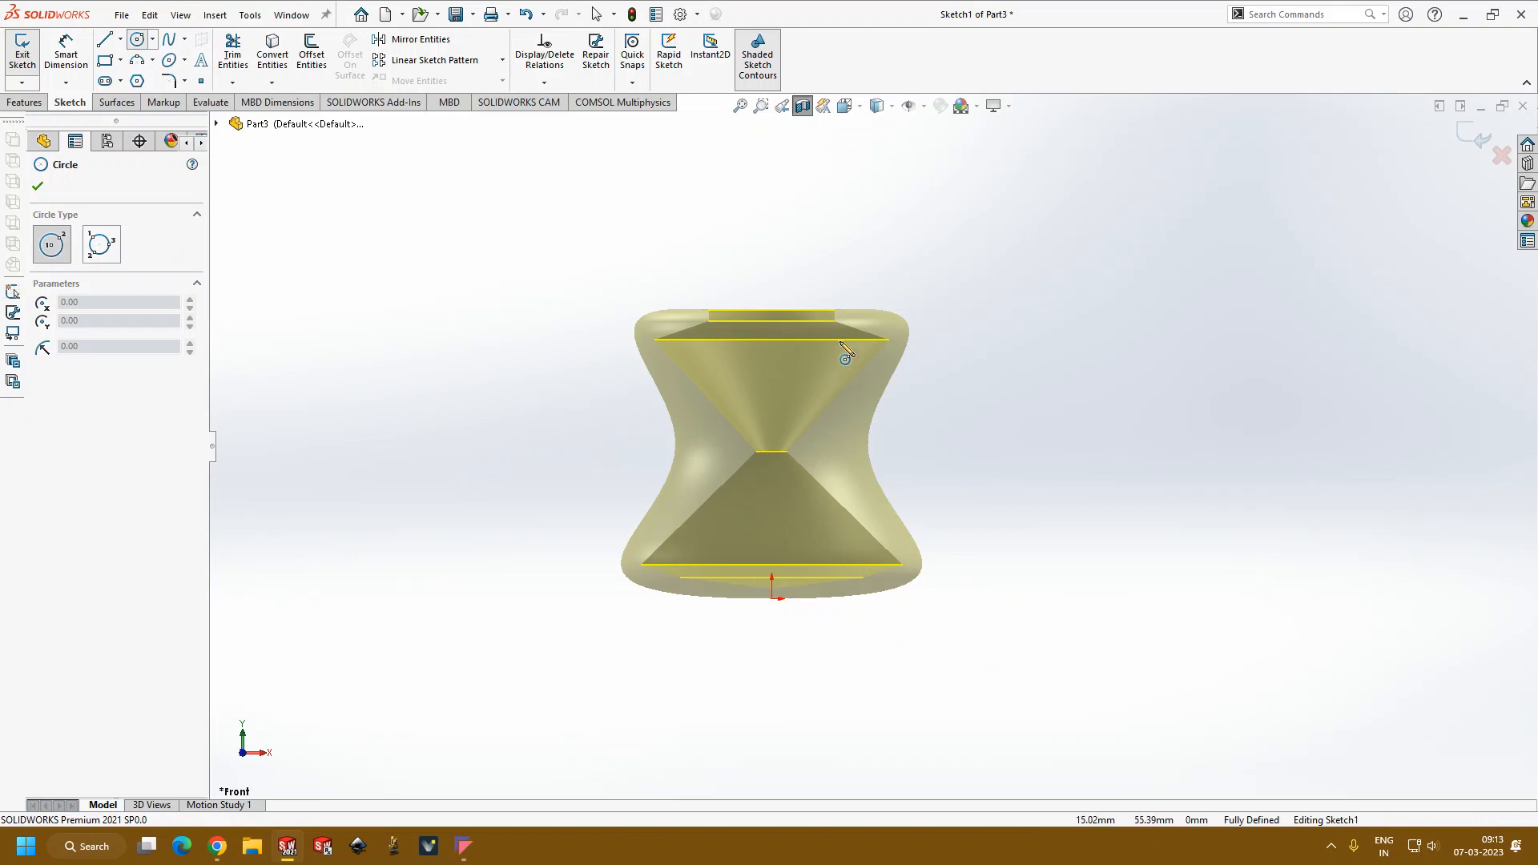
{"action": "left_click", "coordinate": [773, 598]}
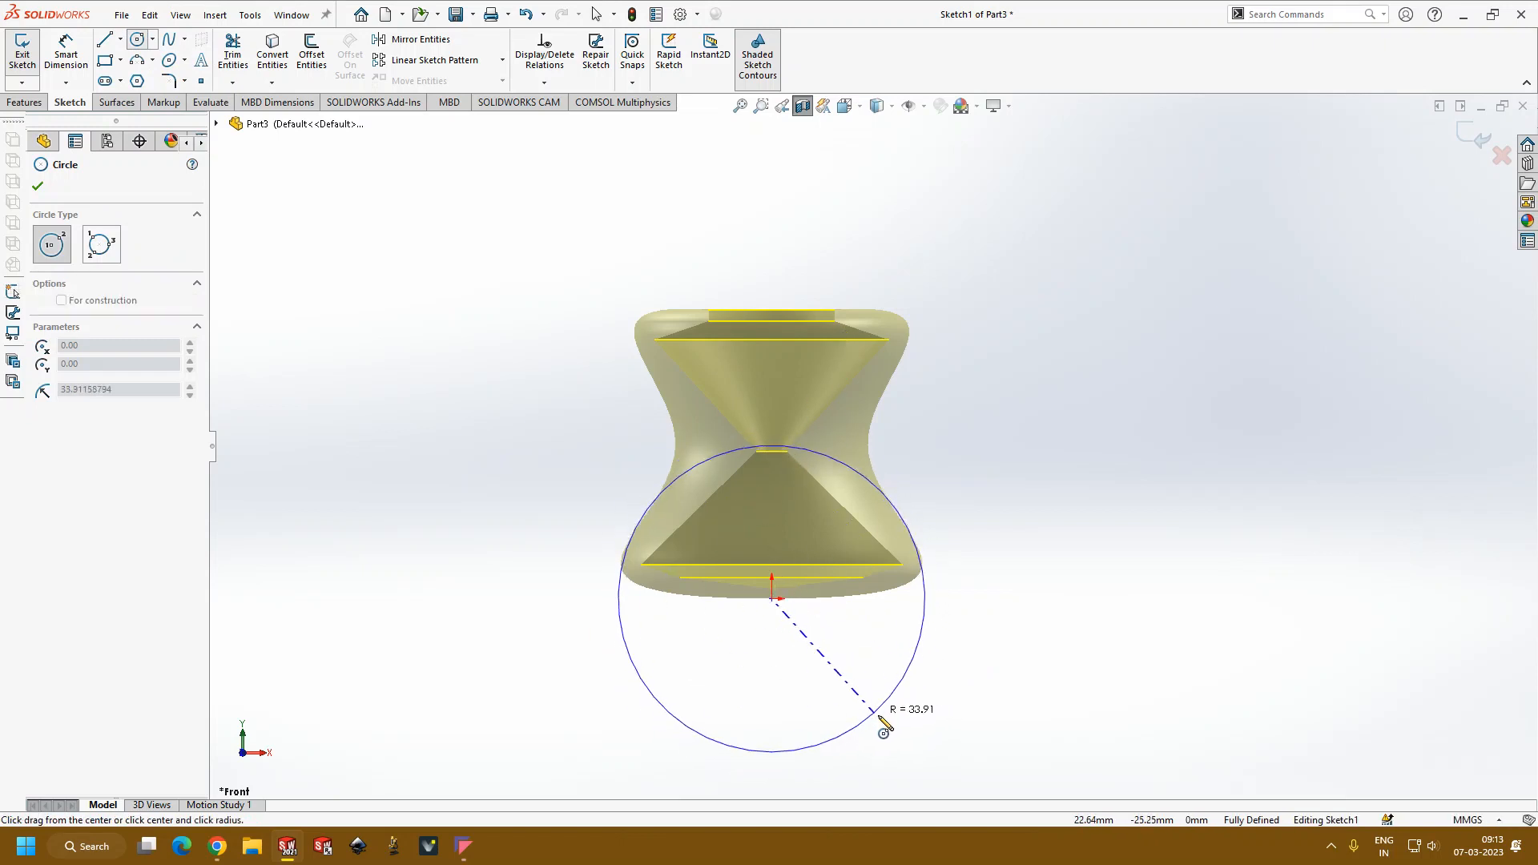
{"action": "left_click", "coordinate": [968, 599]}
{"action": "key", "text": "Escape"}
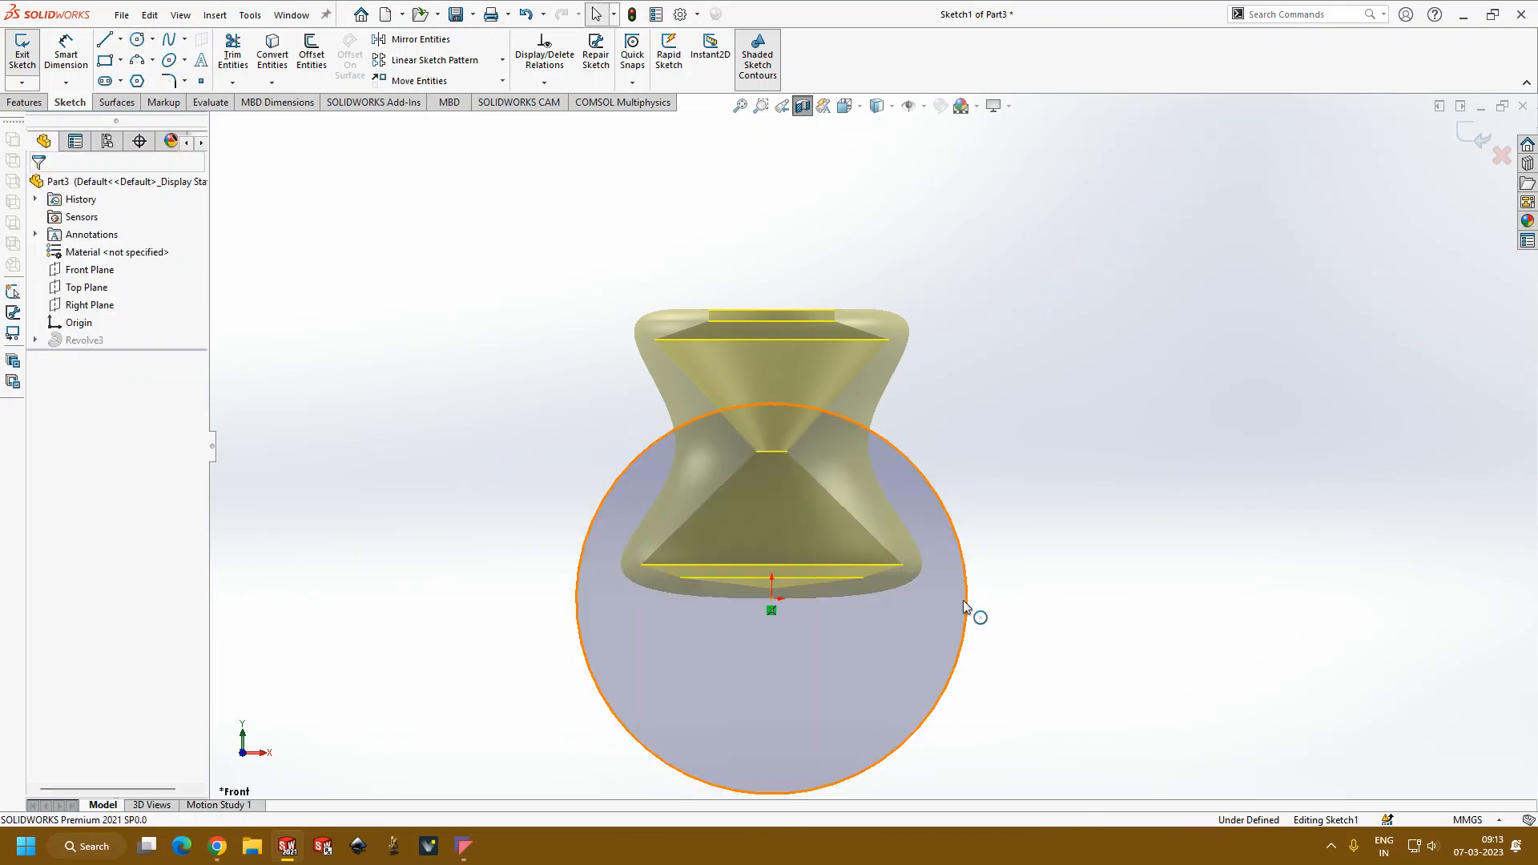
Step: Draw a vertical midpoint line from the origin to the circle's edge, spanning the full diameter
{"action": "left_click", "coordinate": [105, 42]}
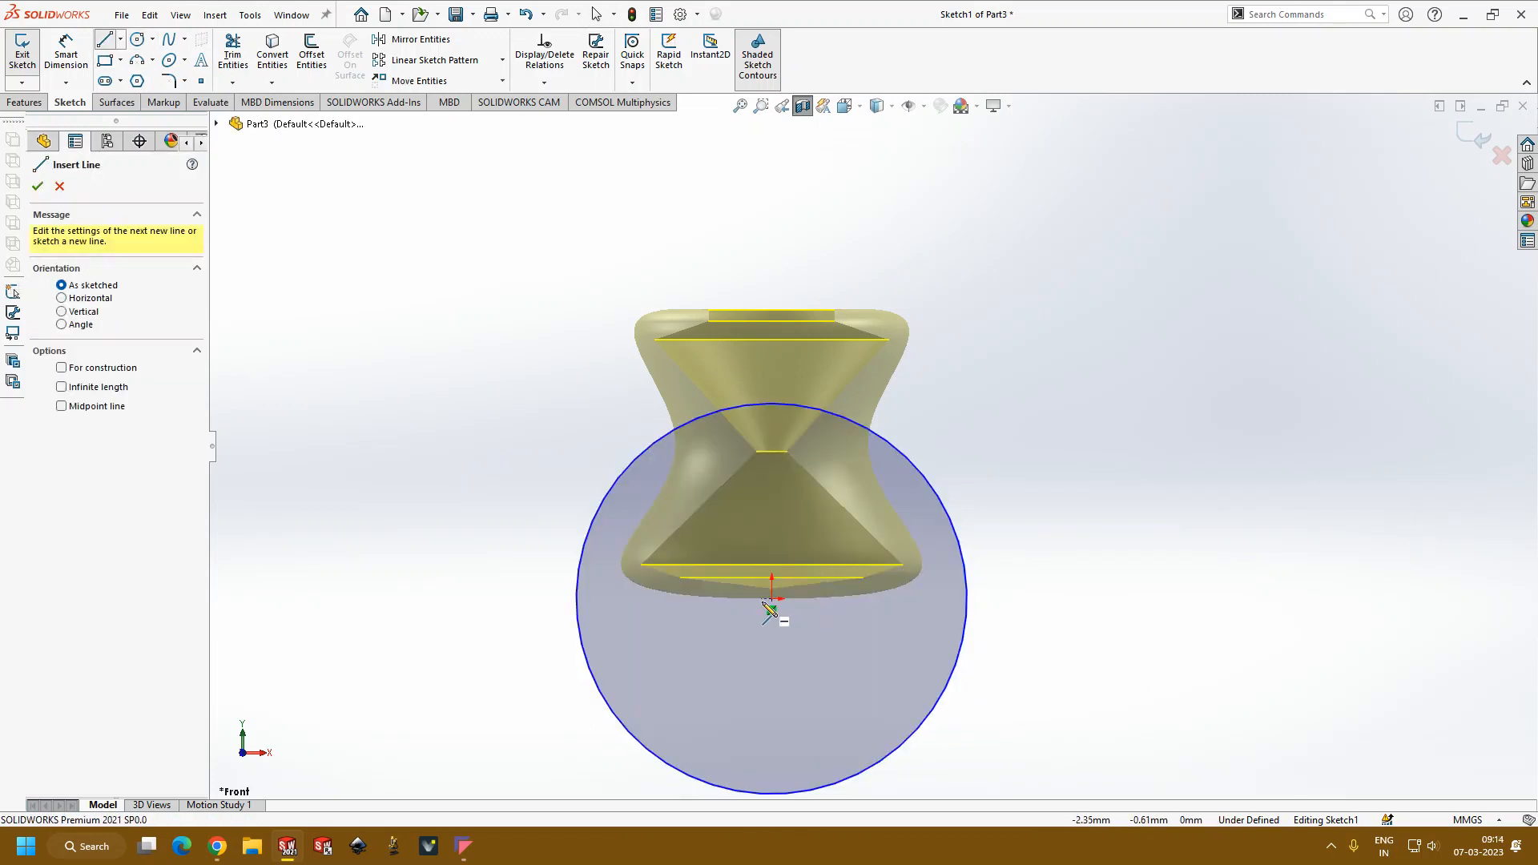
{"action": "left_click", "coordinate": [120, 40]}
{"action": "left_click", "coordinate": [144, 91]}
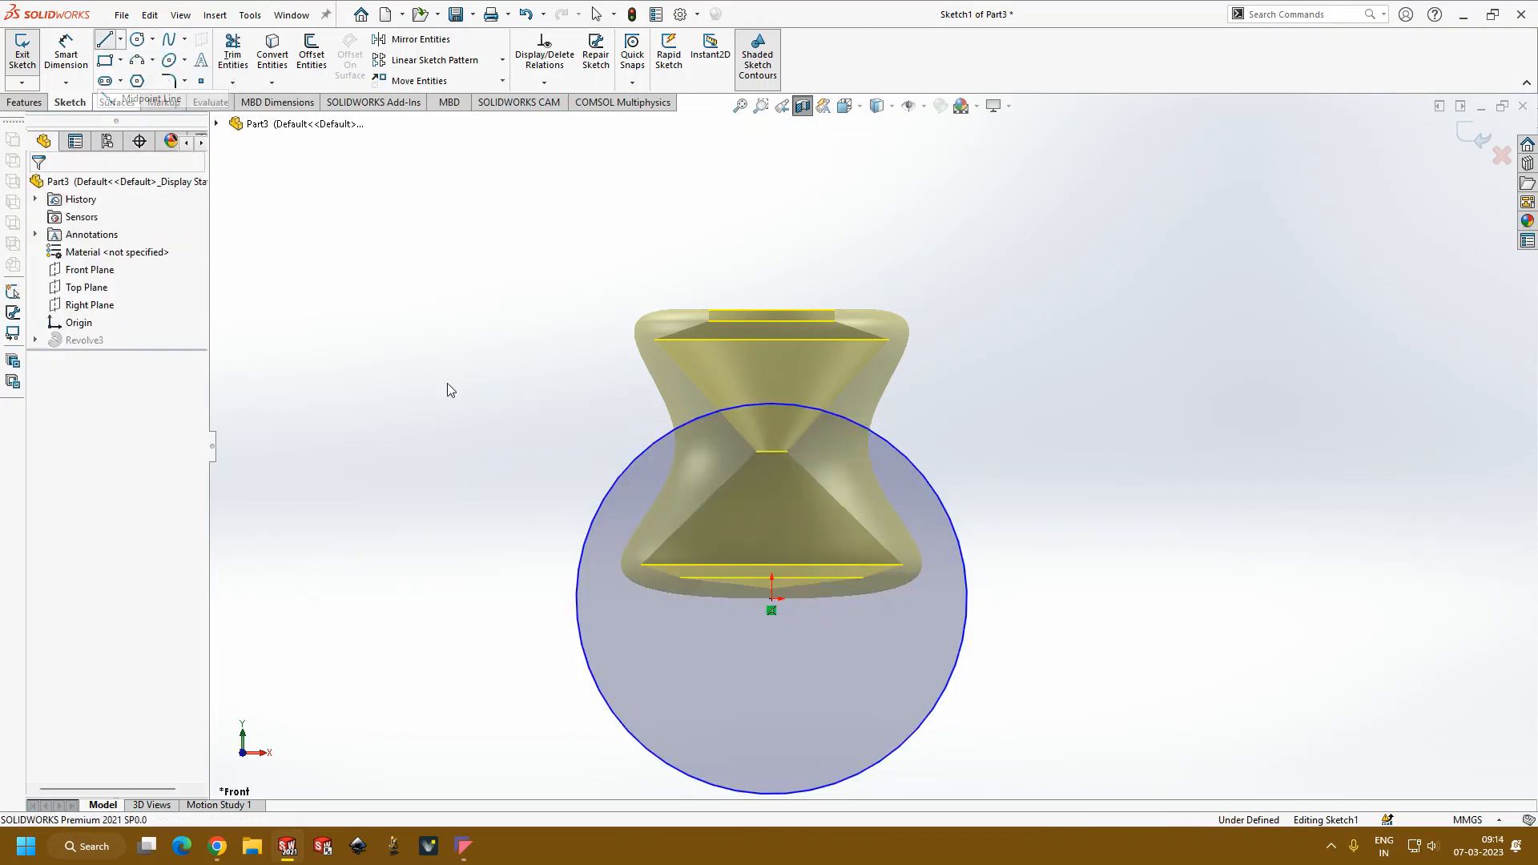
{"action": "left_click", "coordinate": [773, 608]}
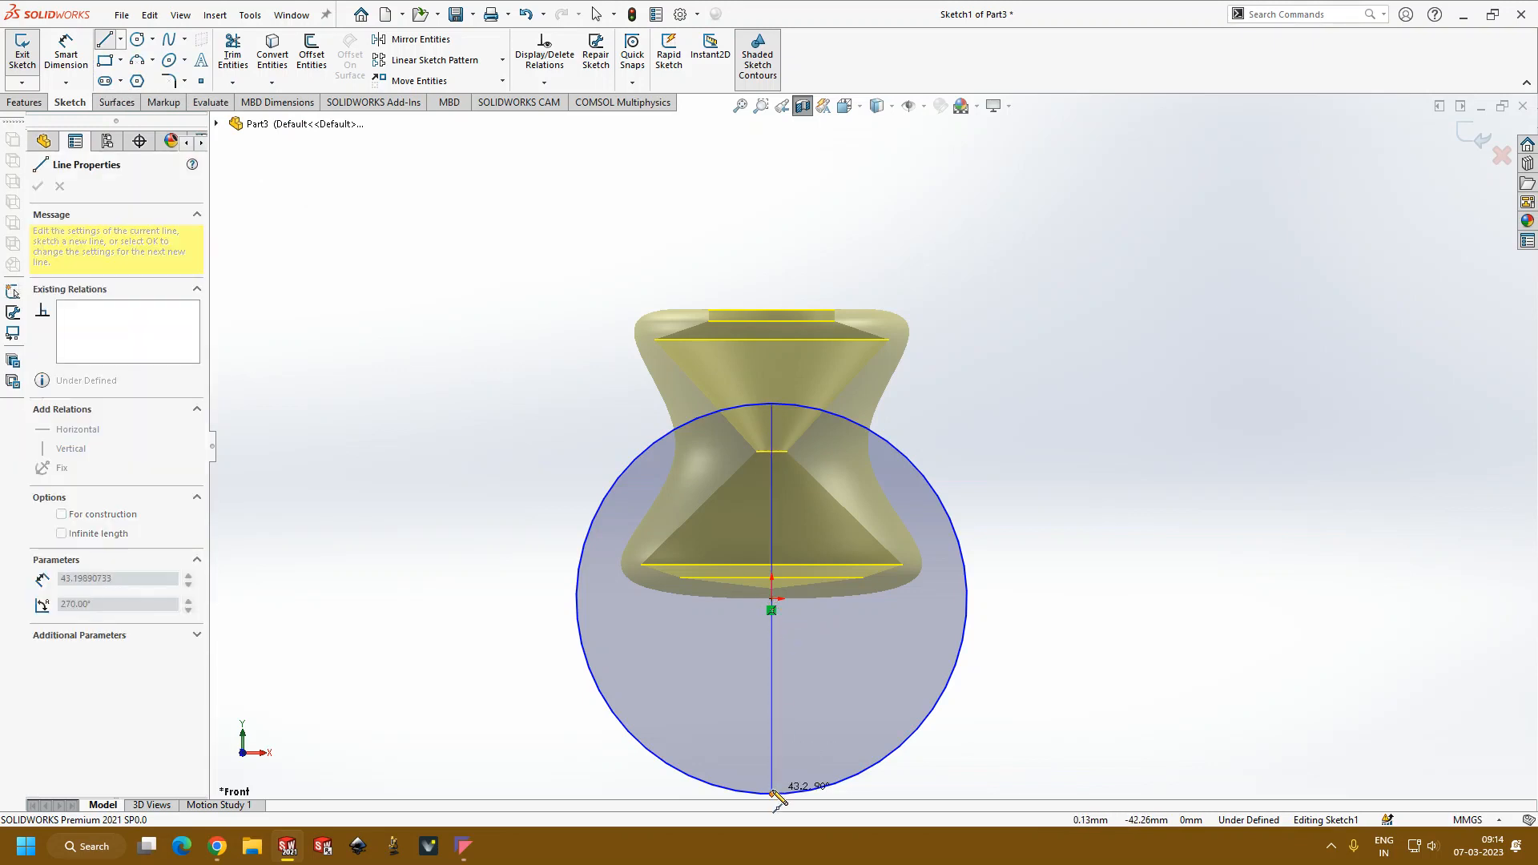
{"action": "left_click", "coordinate": [773, 794]}
{"action": "key", "text": "Escape"}
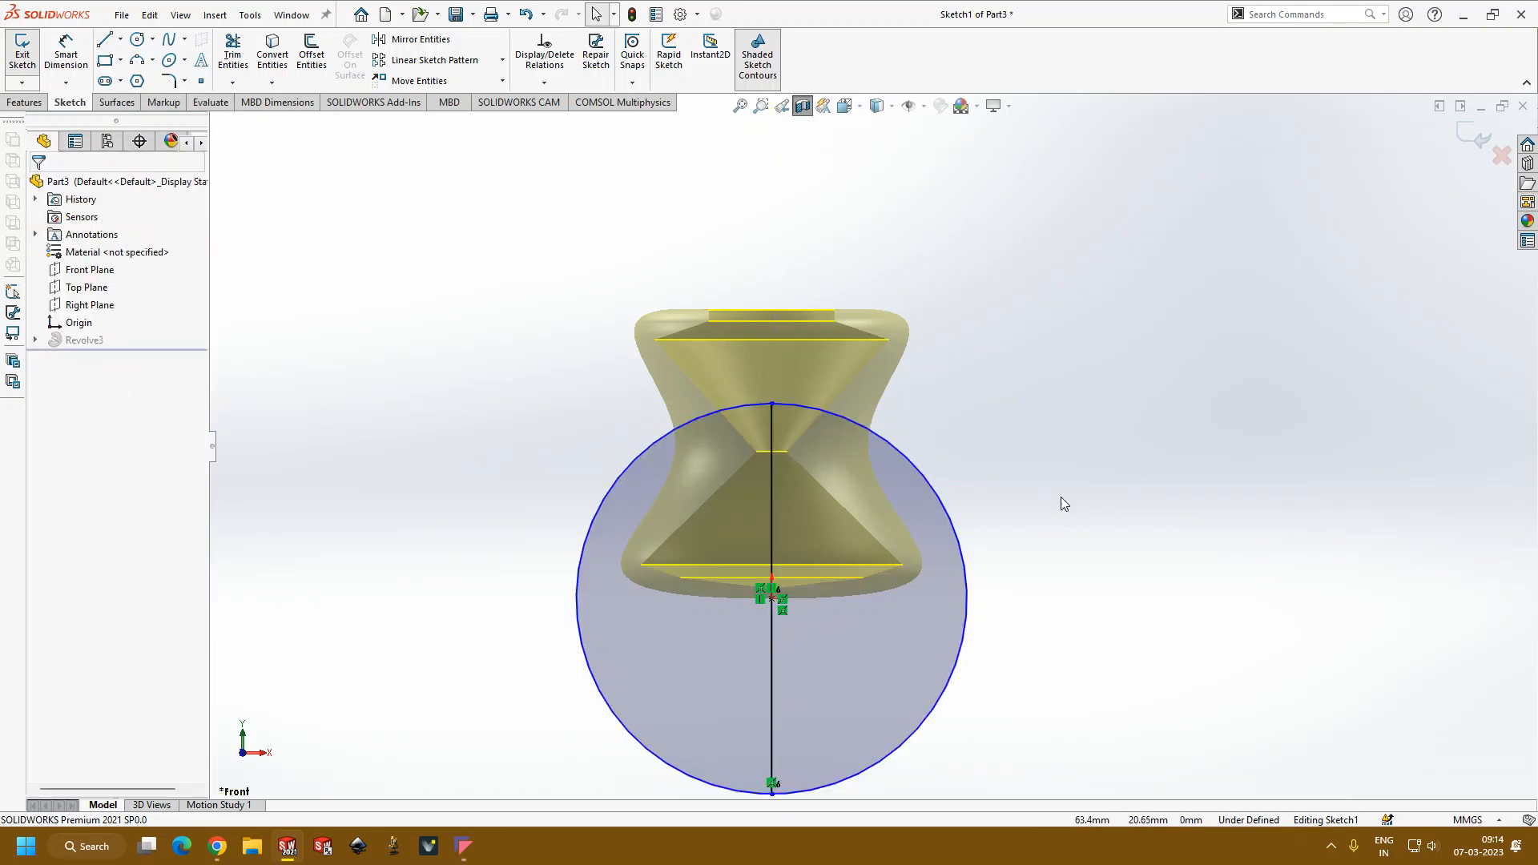
Step: Trim away the left half of the circle to leave a closed semicircular profile
{"action": "scroll", "coordinate": [921, 632], "scroll_direction": "up", "scroll_amount": 3}
{"action": "scroll", "coordinate": [909, 575], "scroll_direction": "down", "scroll_amount": 3}
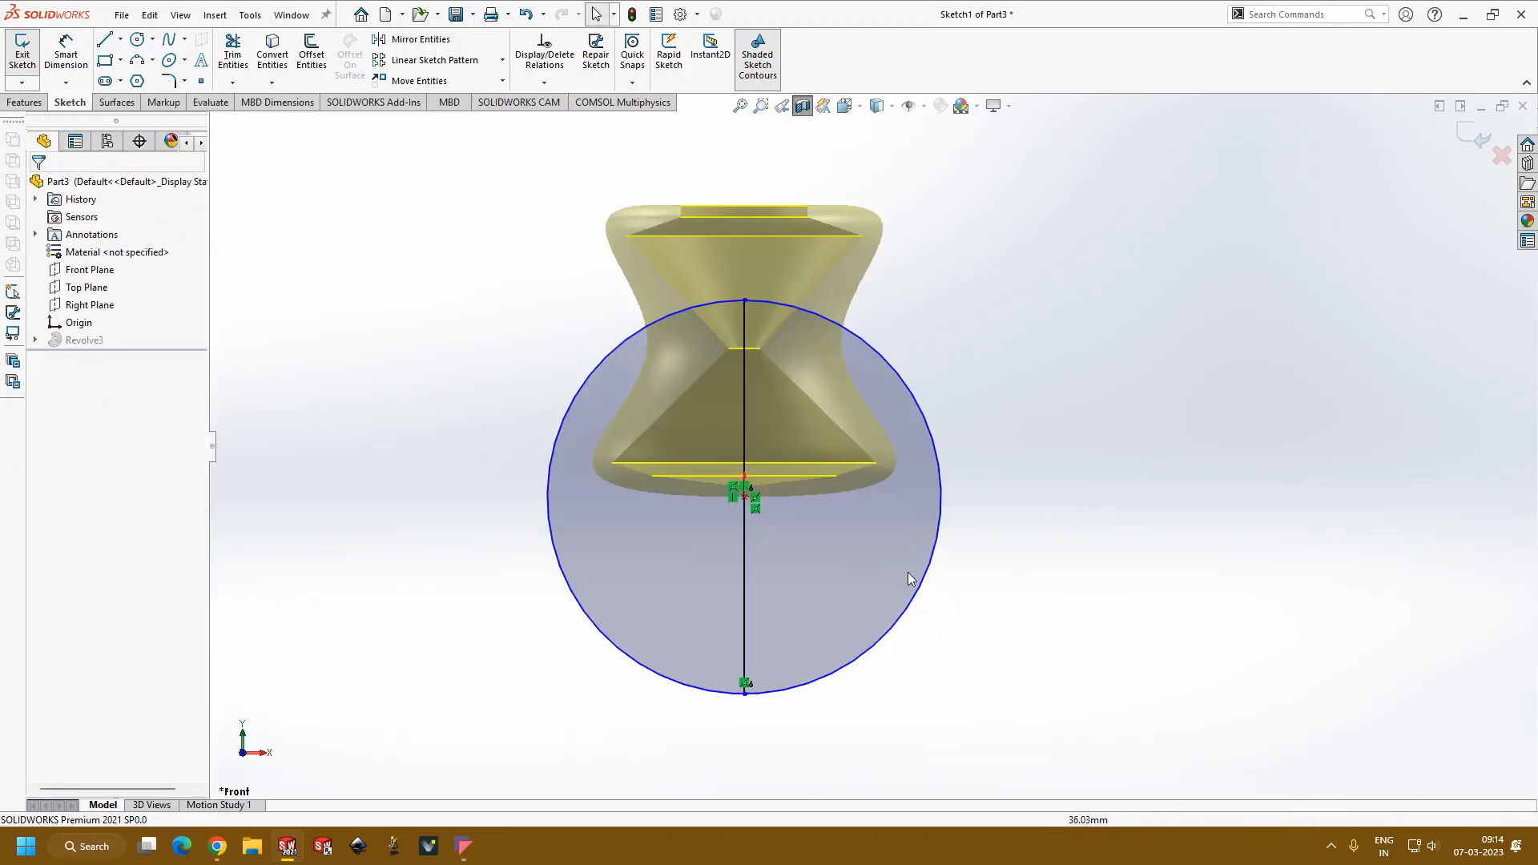
{"action": "left_click", "coordinate": [233, 53]}
{"action": "left_click", "coordinate": [590, 382]}
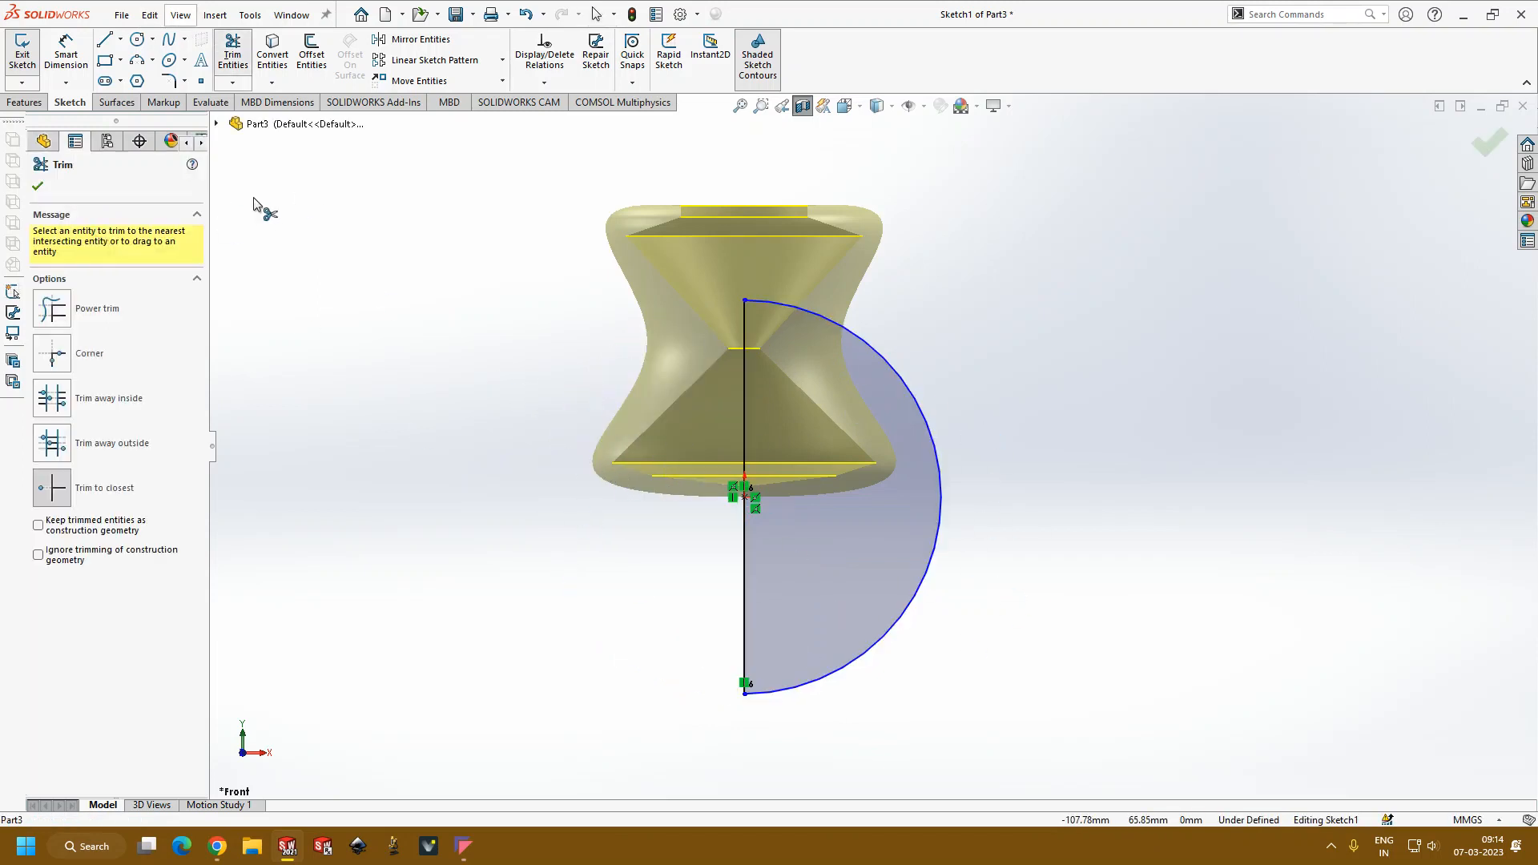
Step: Exit the sketch to rebuild the revolve from the semicircle and turn off the section view
{"action": "left_click", "coordinate": [1488, 144]}
{"action": "left_click", "coordinate": [1487, 145]}
{"action": "middle_click_drag", "start_coordinate": [1038, 420], "coordinate": [938, 344]}
{"action": "left_click", "coordinate": [803, 106]}
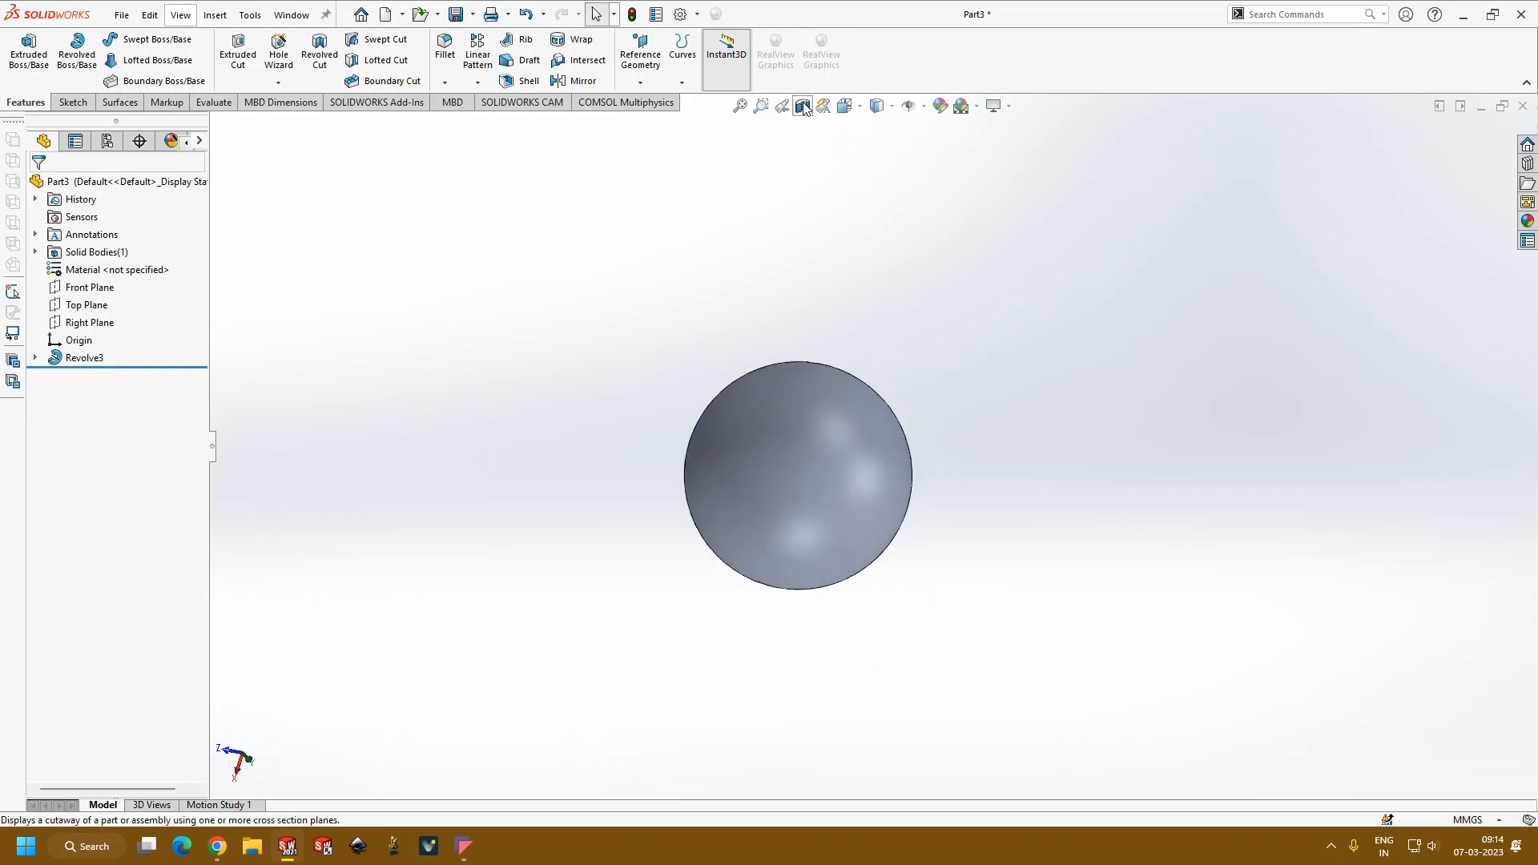
Step: Examine the revolved sphere from several angles and distances
{"action": "mouse_move", "coordinate": [1134, 388]}
{"action": "middle_mouse_down"}
{"action": "mouse_move", "coordinate": [900, 574]}
{"action": "mouse_move", "coordinate": [858, 573]}
{"action": "mouse_move", "coordinate": [689, 385]}
{"action": "mouse_move", "coordinate": [852, 446]}
{"action": "mouse_move", "coordinate": [1053, 359]}
{"action": "mouse_move", "coordinate": [834, 268]}
{"action": "mouse_move", "coordinate": [1108, 429]}
{"action": "mouse_move", "coordinate": [1257, 313]}
{"action": "mouse_move", "coordinate": [1142, 589]}
{"action": "mouse_move", "coordinate": [772, 368]}
{"action": "mouse_move", "coordinate": [854, 366]}
{"action": "middle_mouse_up"}
{"action": "scroll", "coordinate": [859, 571], "scroll_direction": "down", "scroll_amount": 4}
{"action": "scroll", "coordinate": [865, 568], "scroll_direction": "up", "scroll_amount": 4}
{"action": "scroll", "coordinate": [856, 367], "scroll_direction": "down", "scroll_amount": 5}
{"action": "scroll", "coordinate": [862, 380], "scroll_direction": "up", "scroll_amount": 5}
{"action": "mouse_move", "coordinate": [875, 481]}
{"action": "middle_mouse_down"}
{"action": "mouse_move", "coordinate": [942, 582]}
{"action": "mouse_move", "coordinate": [1229, 642]}
{"action": "mouse_move", "coordinate": [975, 642]}
{"action": "mouse_move", "coordinate": [1030, 546]}
{"action": "mouse_move", "coordinate": [631, 221]}
{"action": "mouse_move", "coordinate": [910, 780]}
{"action": "mouse_move", "coordinate": [1047, 384]}
{"action": "mouse_move", "coordinate": [769, 329]}
{"action": "mouse_move", "coordinate": [790, 535]}
{"action": "middle_mouse_up"}
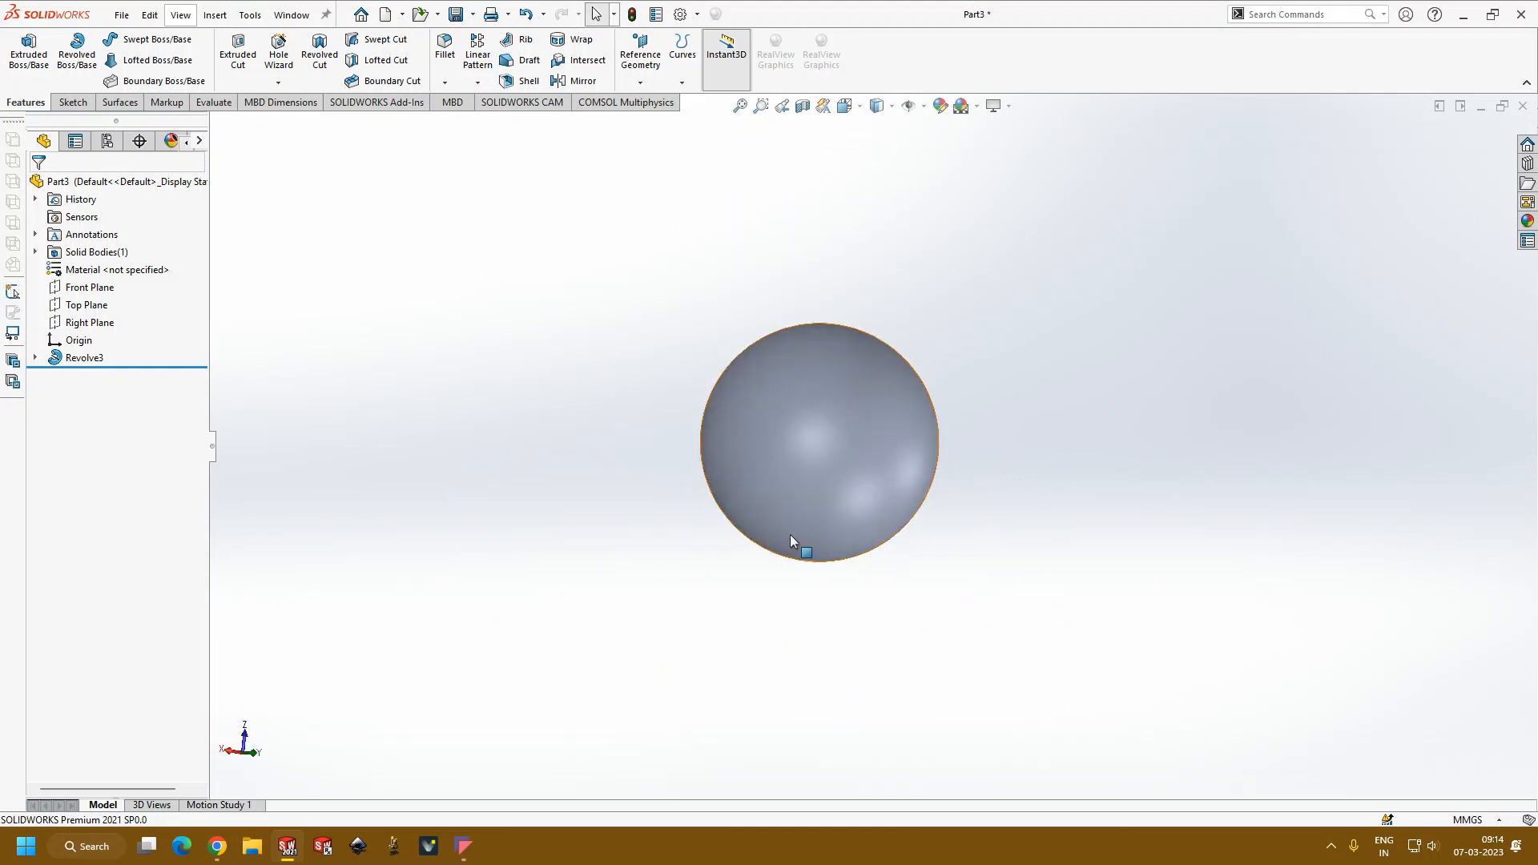
{"action": "scroll", "coordinate": [915, 497], "scroll_direction": "down", "scroll_amount": 3}
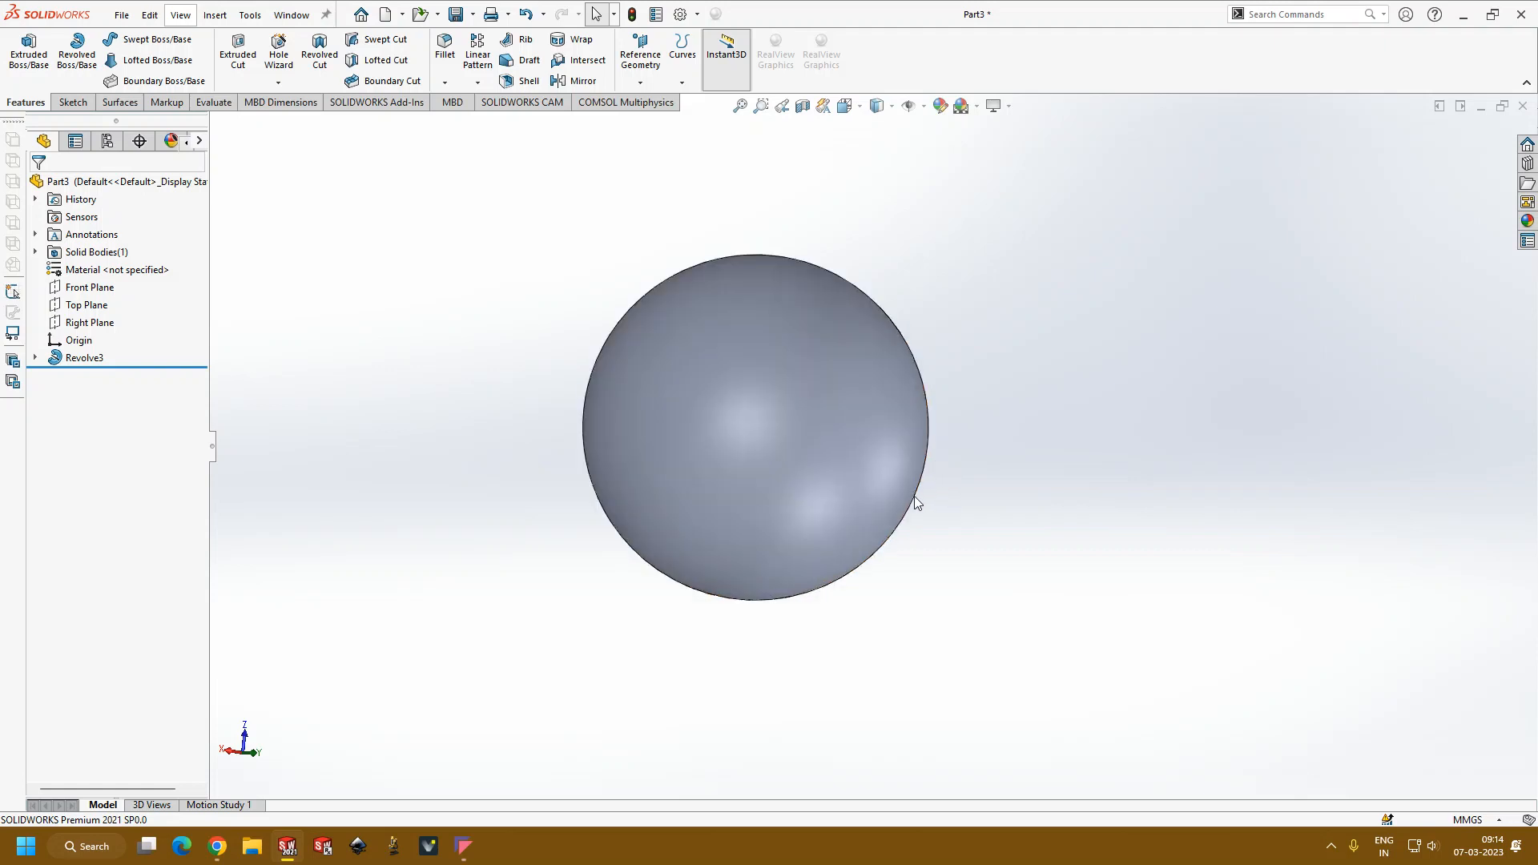
{"action": "scroll", "coordinate": [914, 507], "scroll_direction": "up", "scroll_amount": 5}
{"action": "scroll", "coordinate": [1146, 433], "scroll_direction": "down", "scroll_amount": 3}
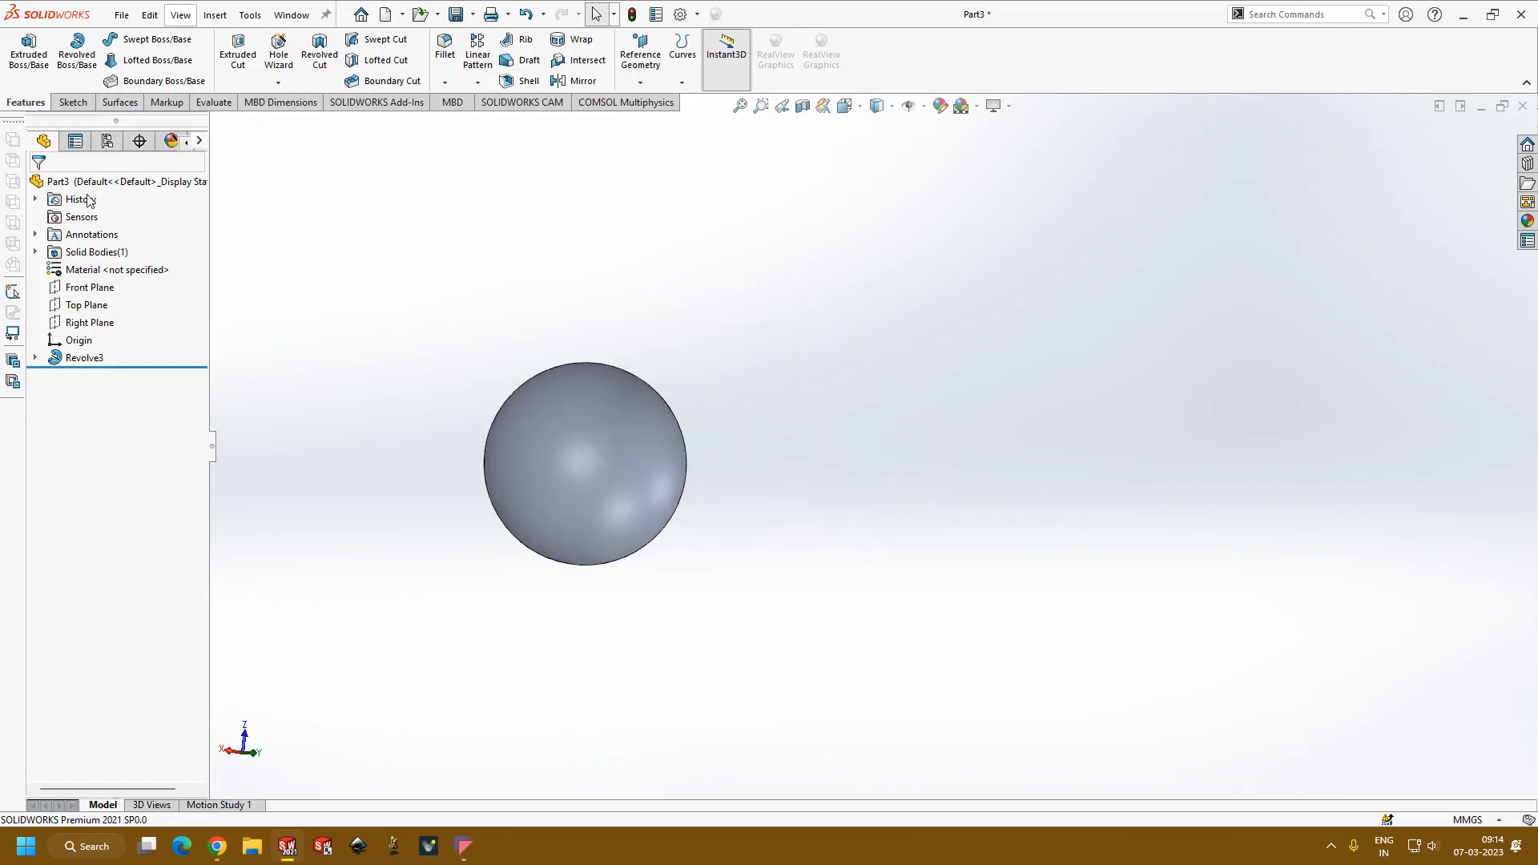
Step: Start a new sketch on the Front Plane and draw a corner rectangle about 63.3 by 56 mm beside the sphere
{"action": "left_click", "coordinate": [72, 102]}
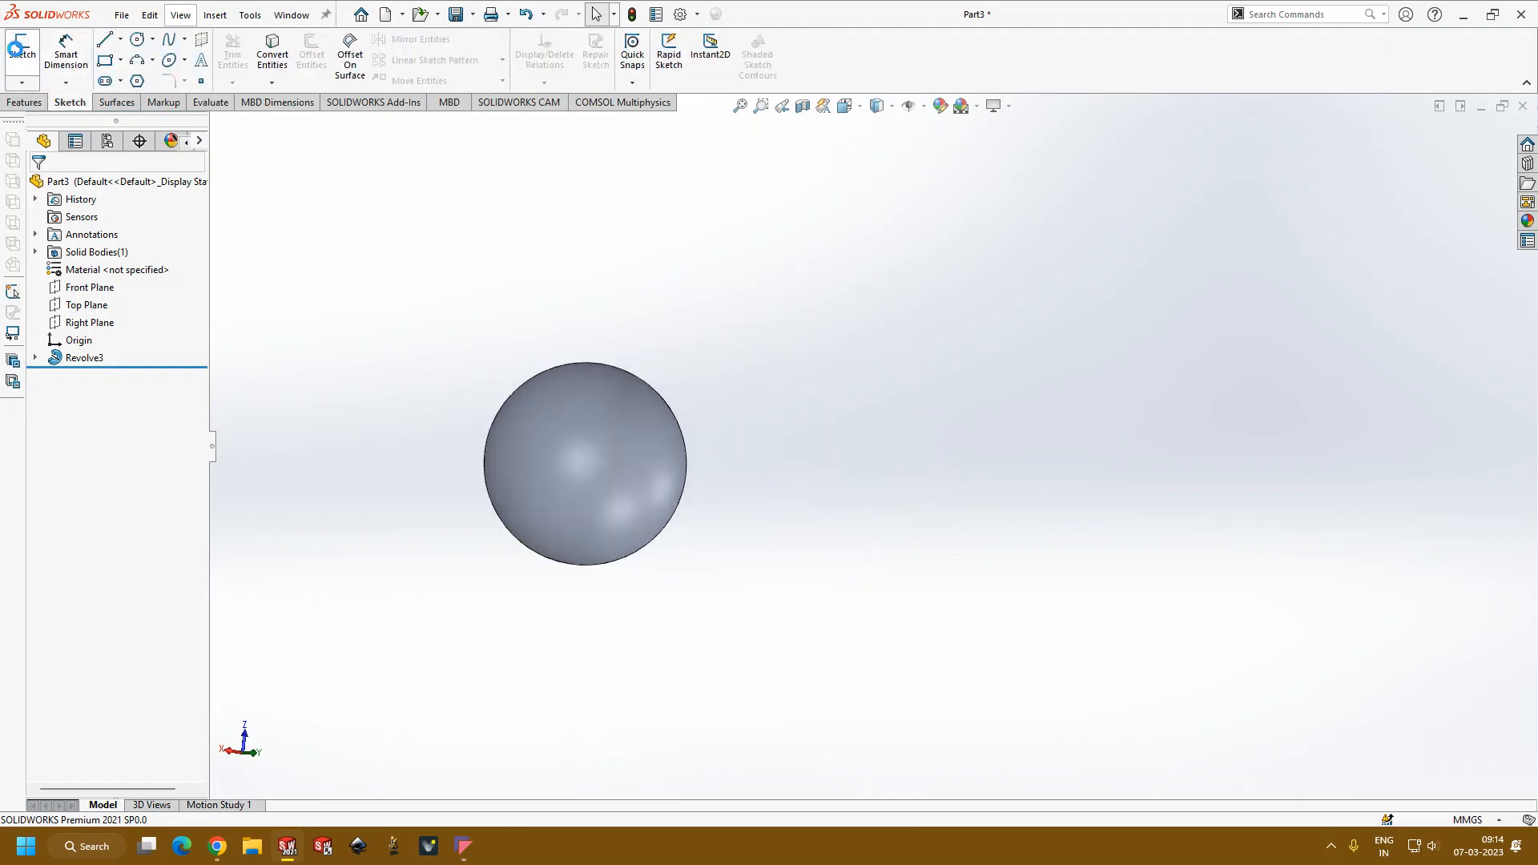
{"action": "left_click", "coordinate": [22, 48]}
{"action": "left_click", "coordinate": [217, 124]}
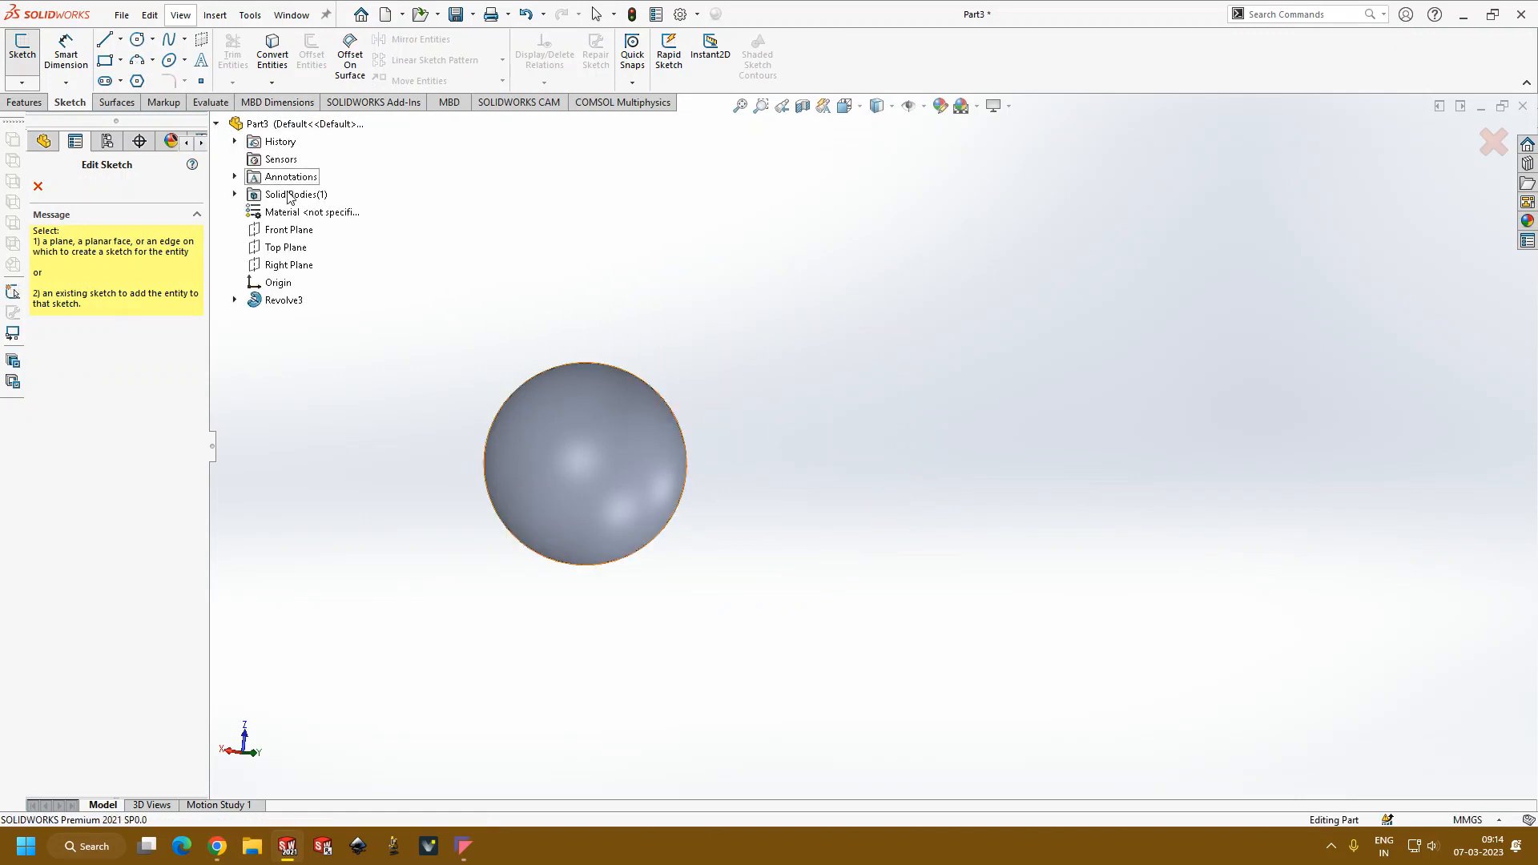
{"action": "left_click", "coordinate": [269, 230]}
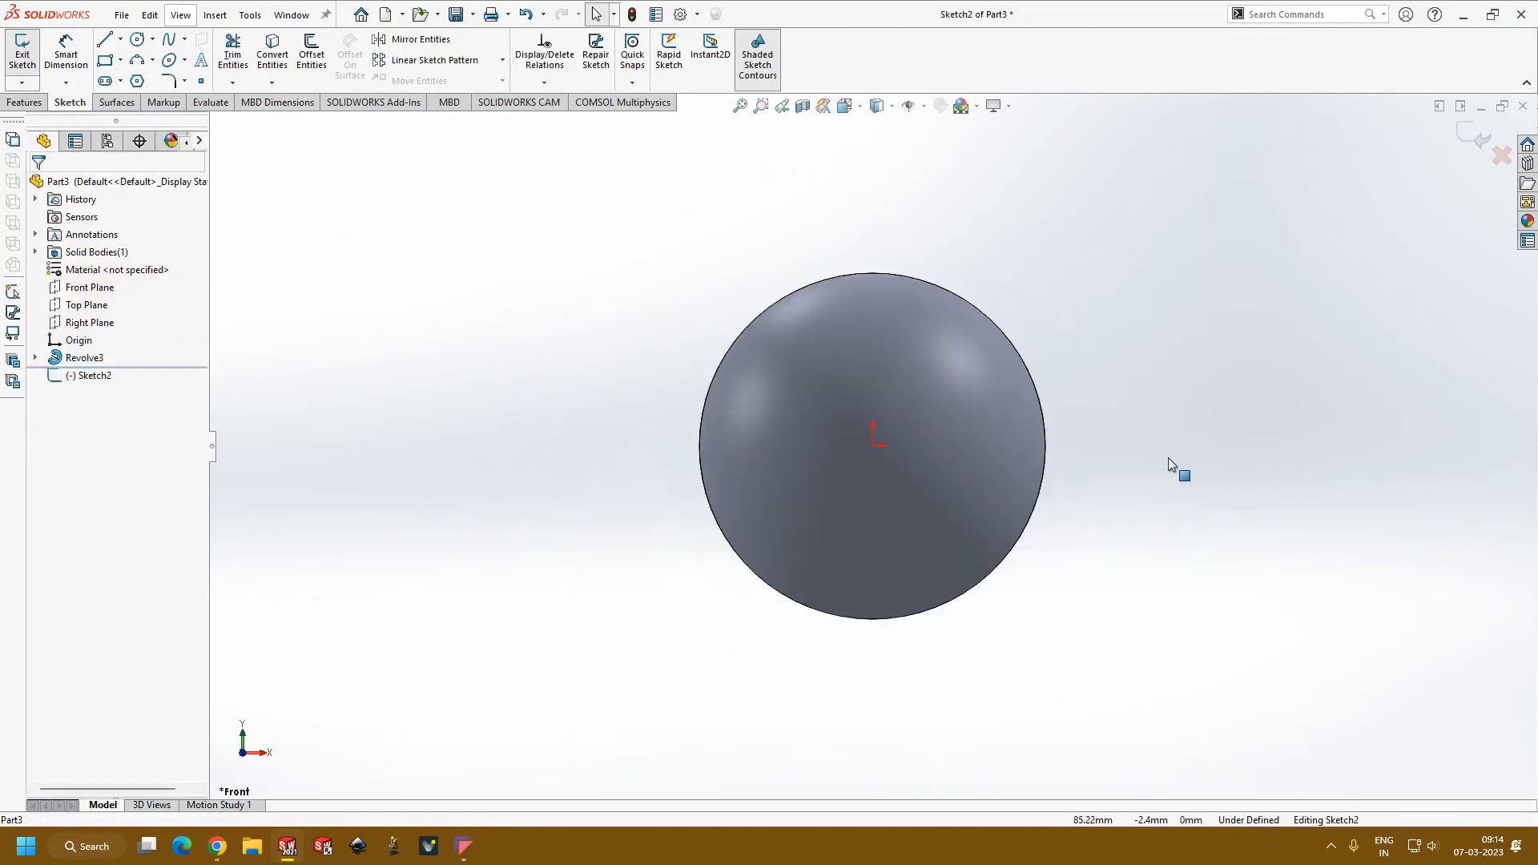
{"action": "left_click", "coordinate": [106, 61]}
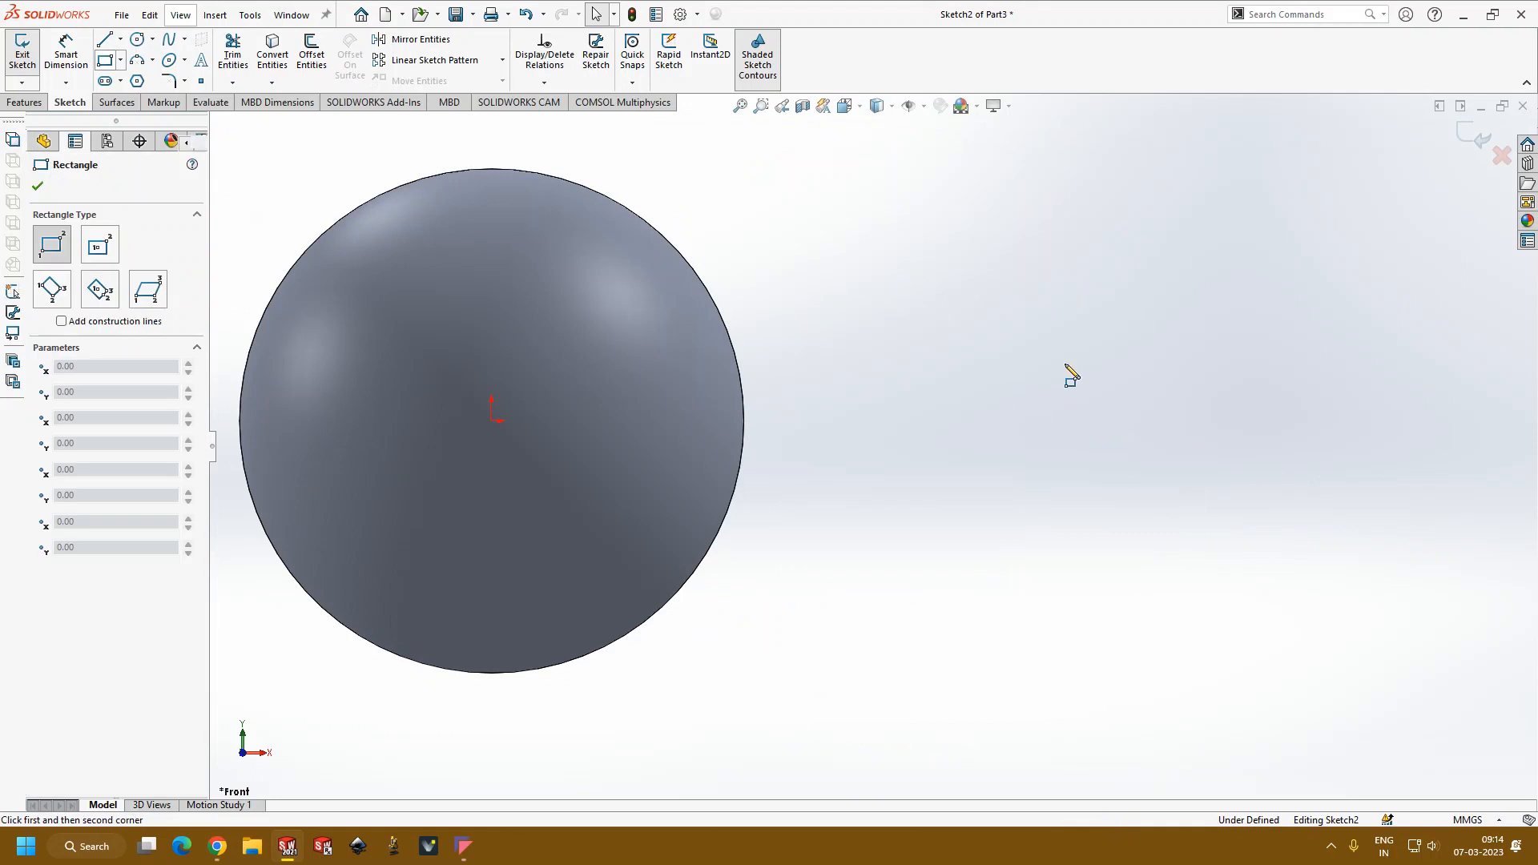
{"action": "left_click", "coordinate": [981, 310]}
{"action": "left_click", "coordinate": [1351, 637]}
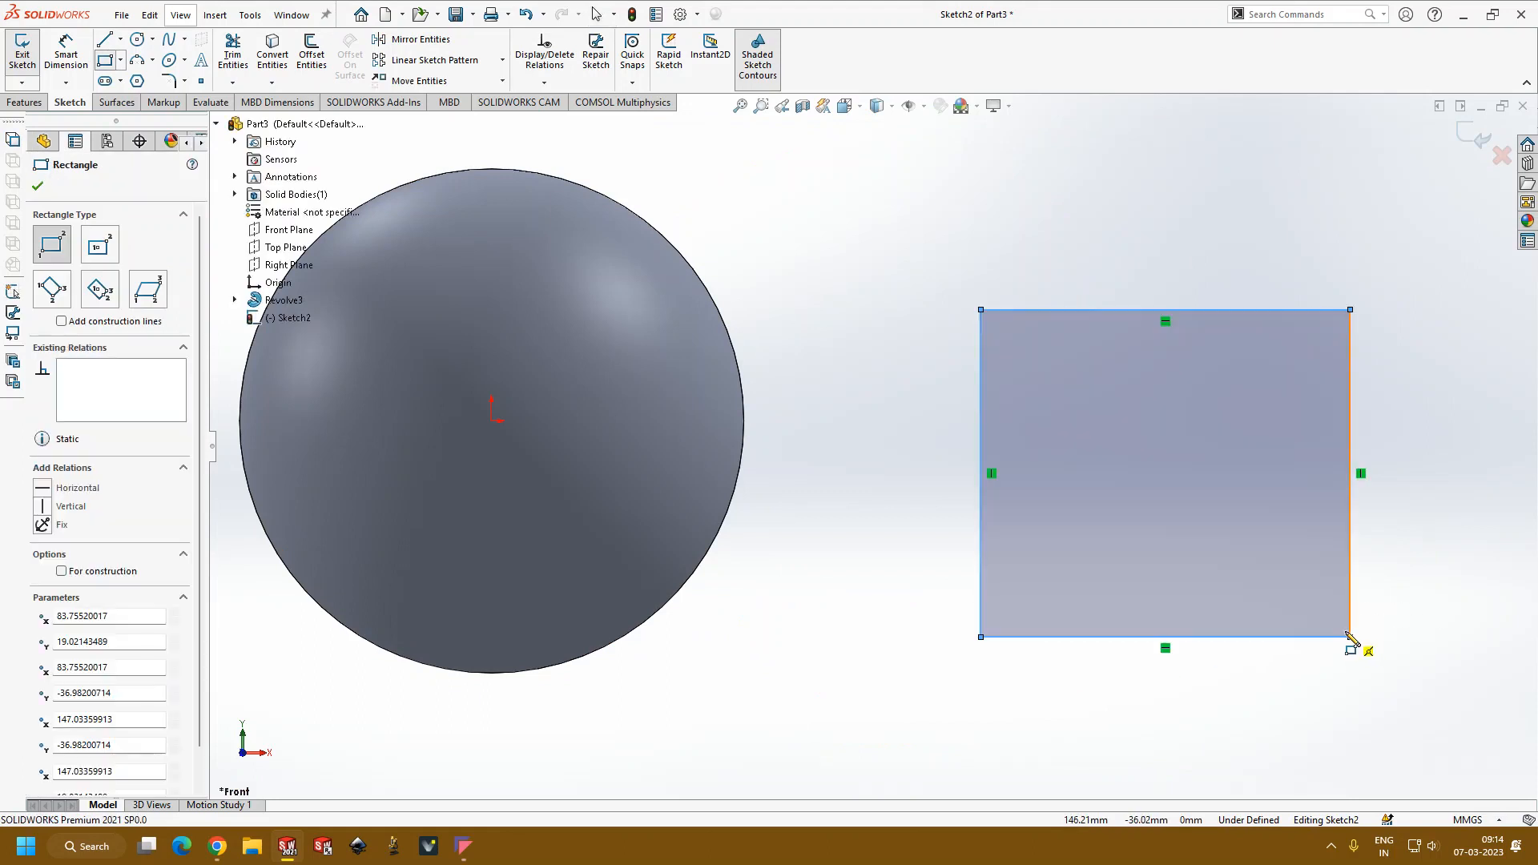
{"action": "key", "text": "Escape"}
Step: Draw a vertical line joining the midpoints of the rectangle's top and bottom edges
{"action": "left_click", "coordinate": [107, 39]}
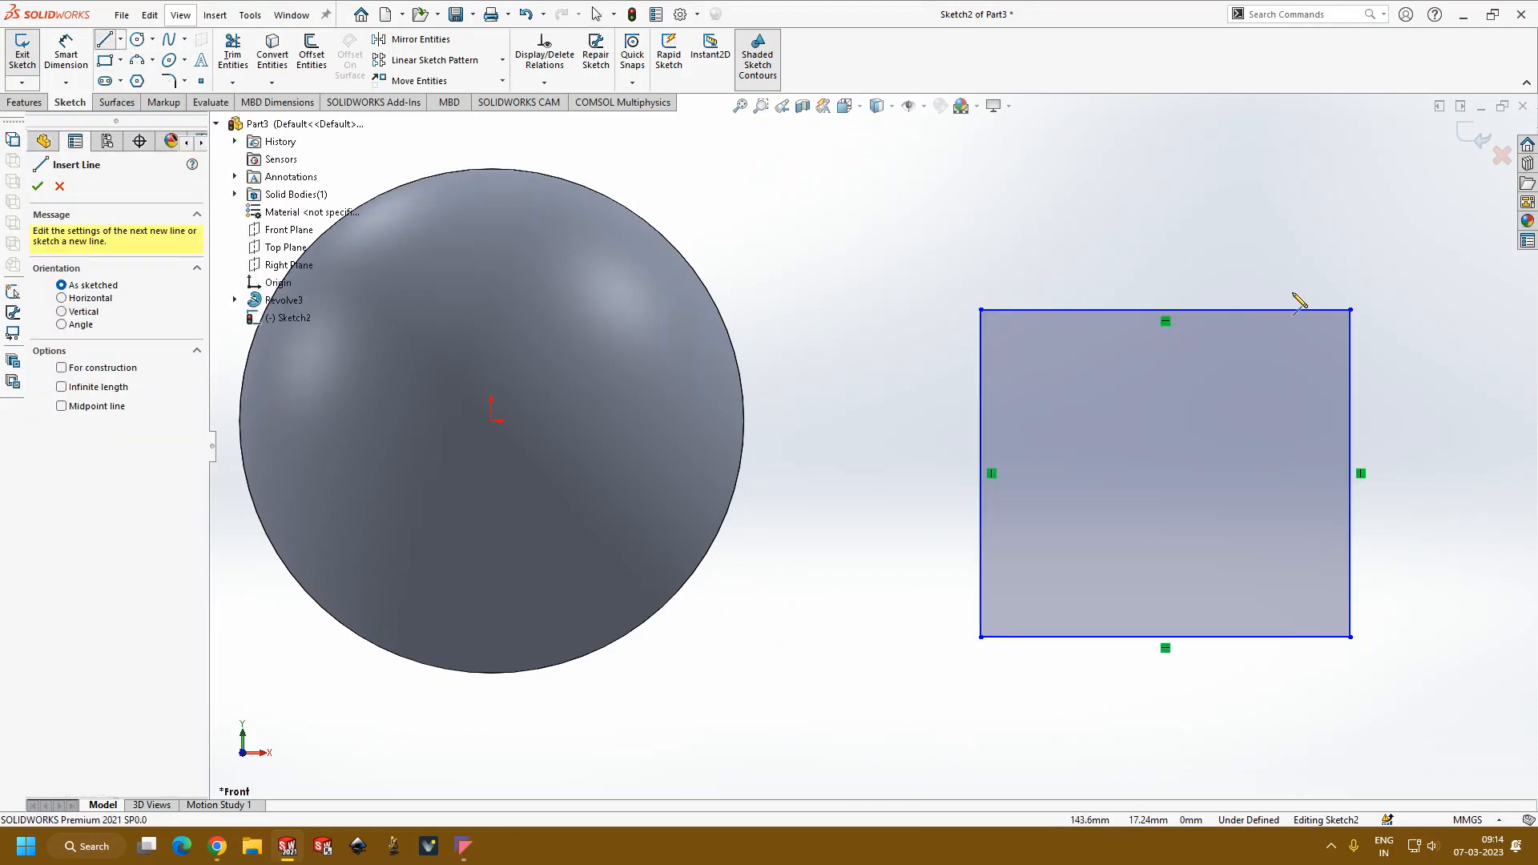
{"action": "left_click_drag", "start_coordinate": [1166, 310], "coordinate": [1165, 637]}
{"action": "key", "text": "Escape"}
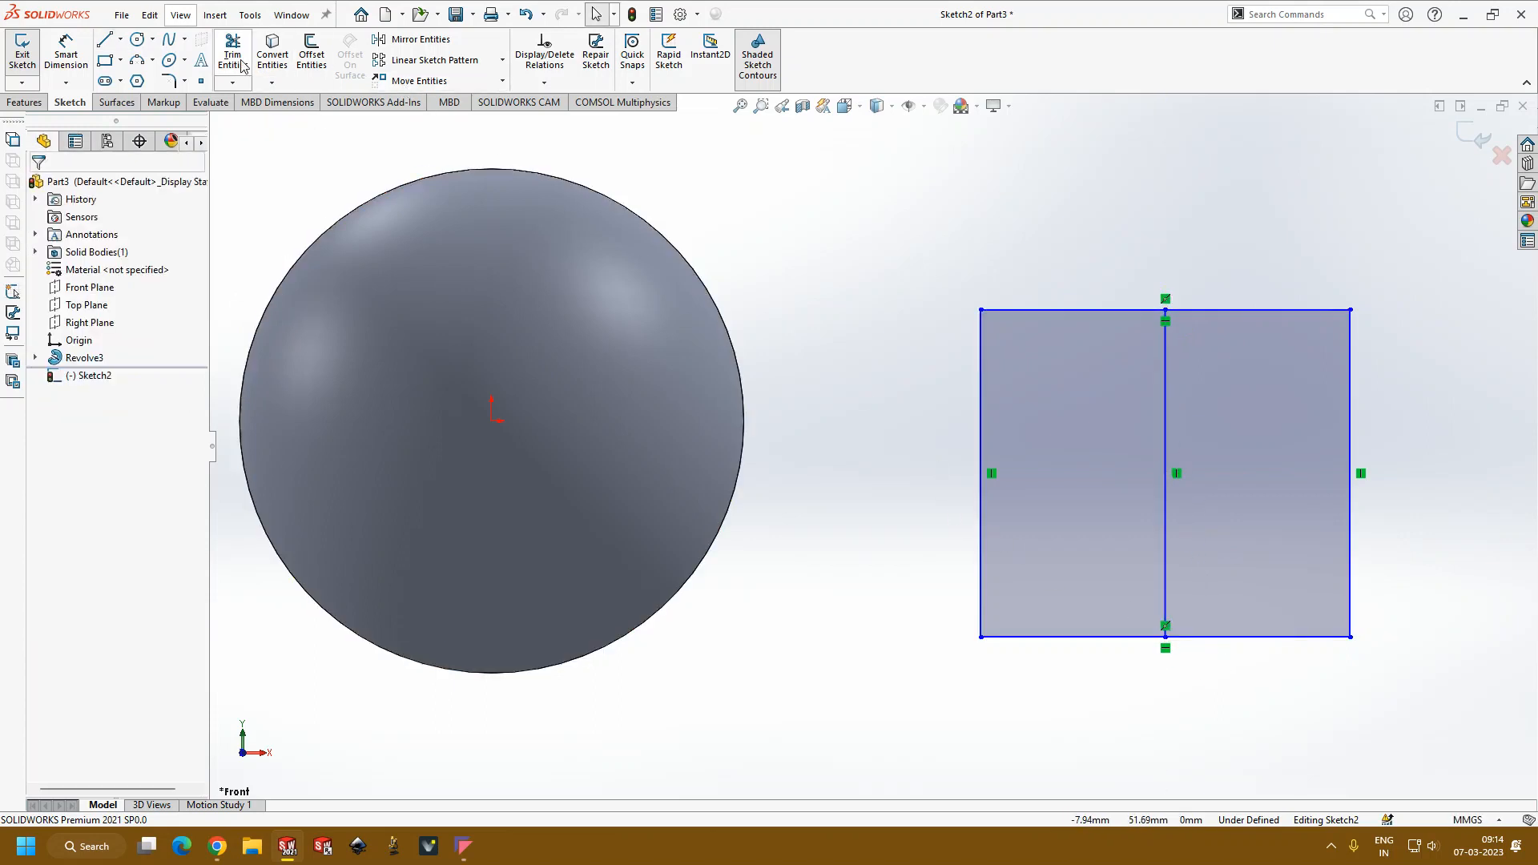
Step: Trim away the rectangle's left half, accepting the removal of the midpoint relations
{"action": "left_click", "coordinate": [1127, 311]}
{"action": "left_click", "coordinate": [807, 434]}
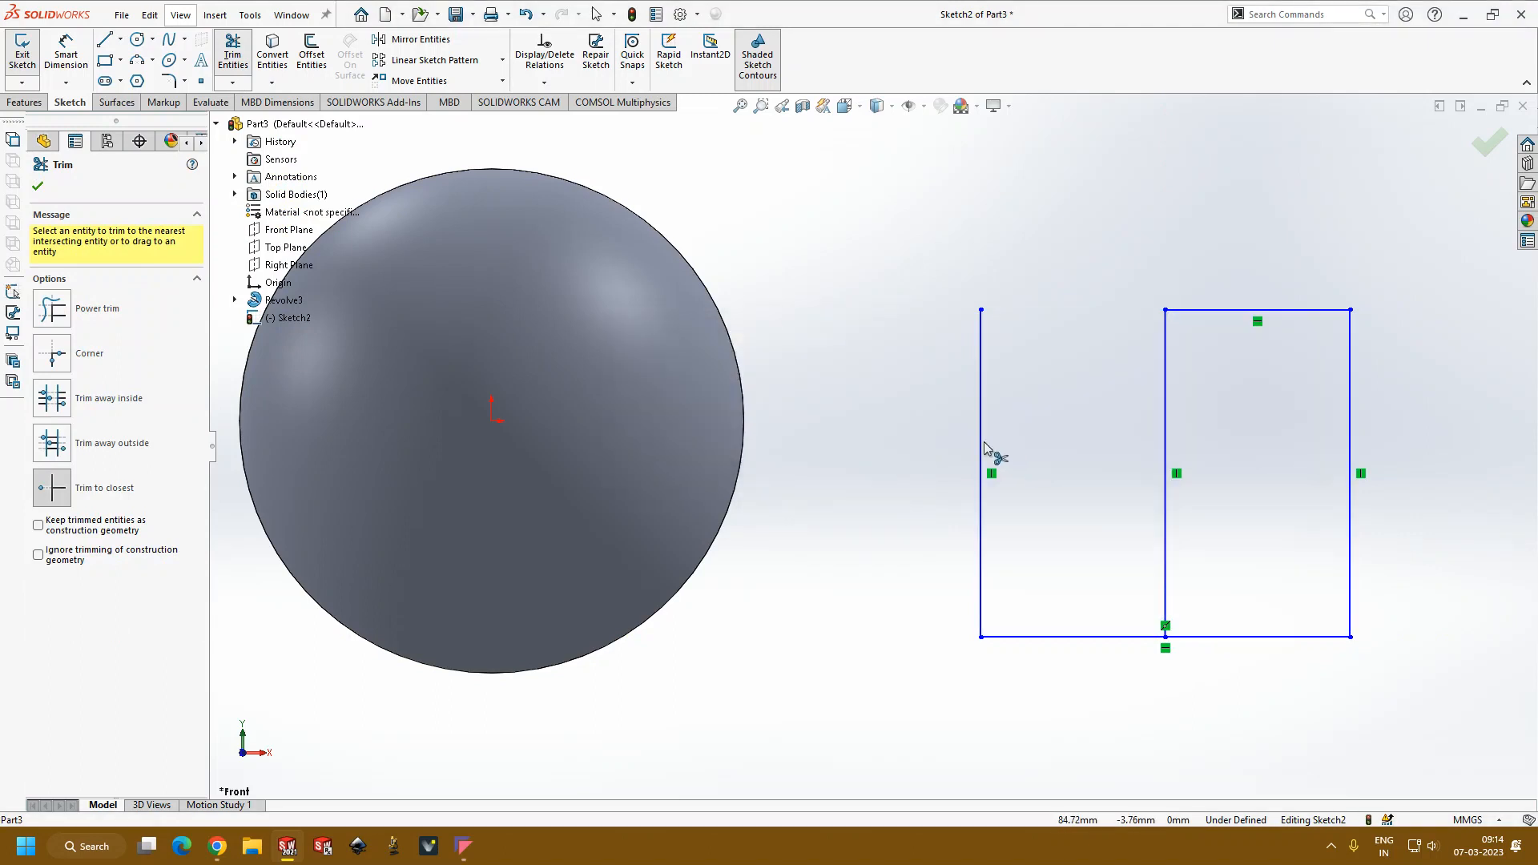
{"action": "left_click", "coordinate": [1113, 638]}
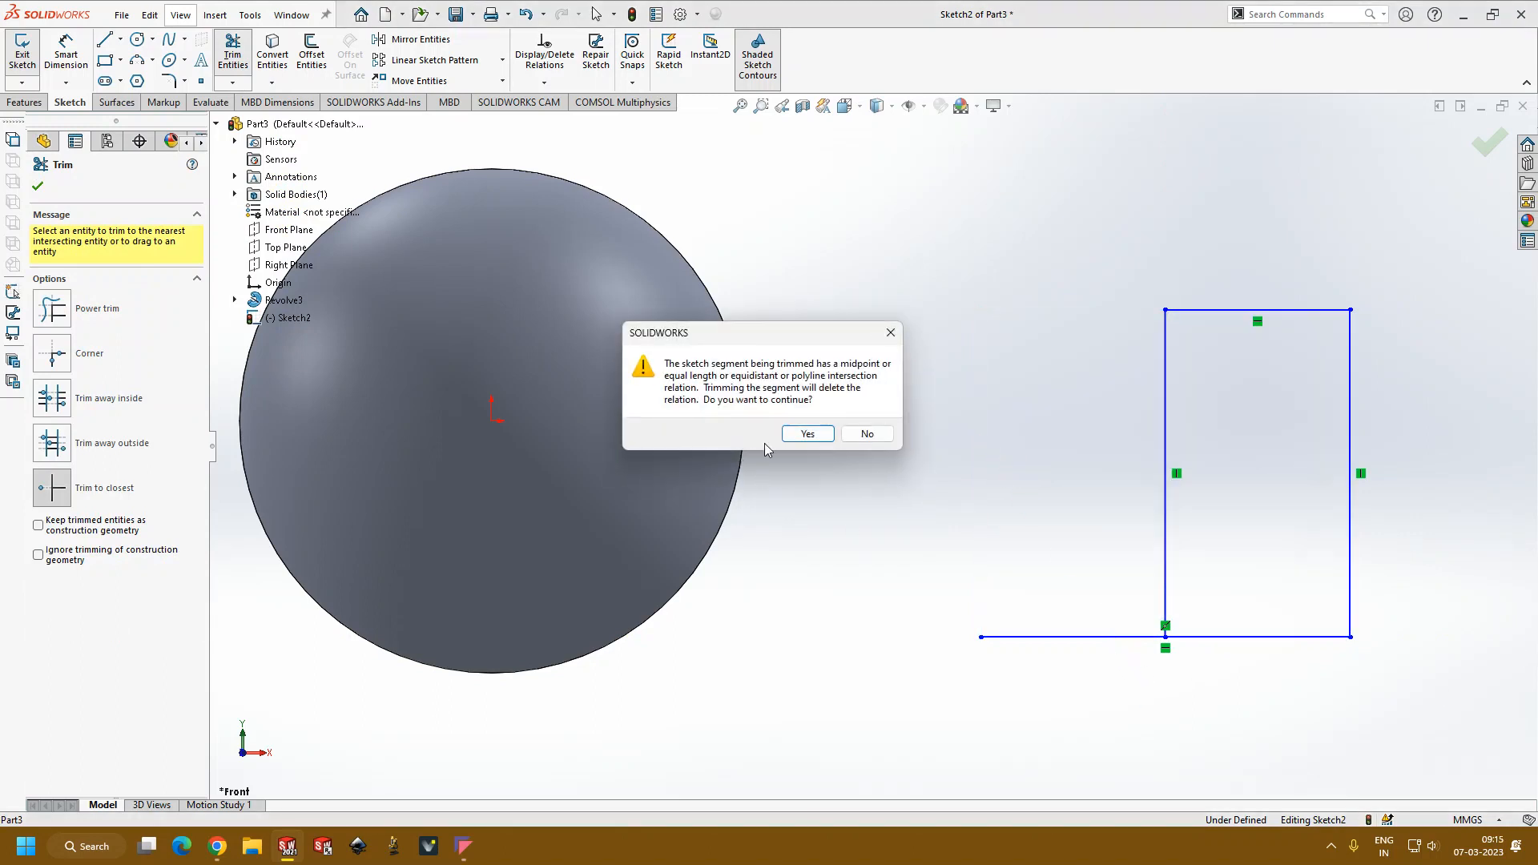
{"action": "left_click", "coordinate": [802, 434]}
Step: Revolve the remaining rectangle 360° about its vertical edge nearest the sphere to form a solid cylinder
{"action": "key", "text": "z"}
{"action": "scroll", "coordinate": [1349, 551], "scroll_direction": "up", "scroll_amount": 3}
{"action": "scroll", "coordinate": [1189, 473], "scroll_direction": "down", "scroll_amount": 2}
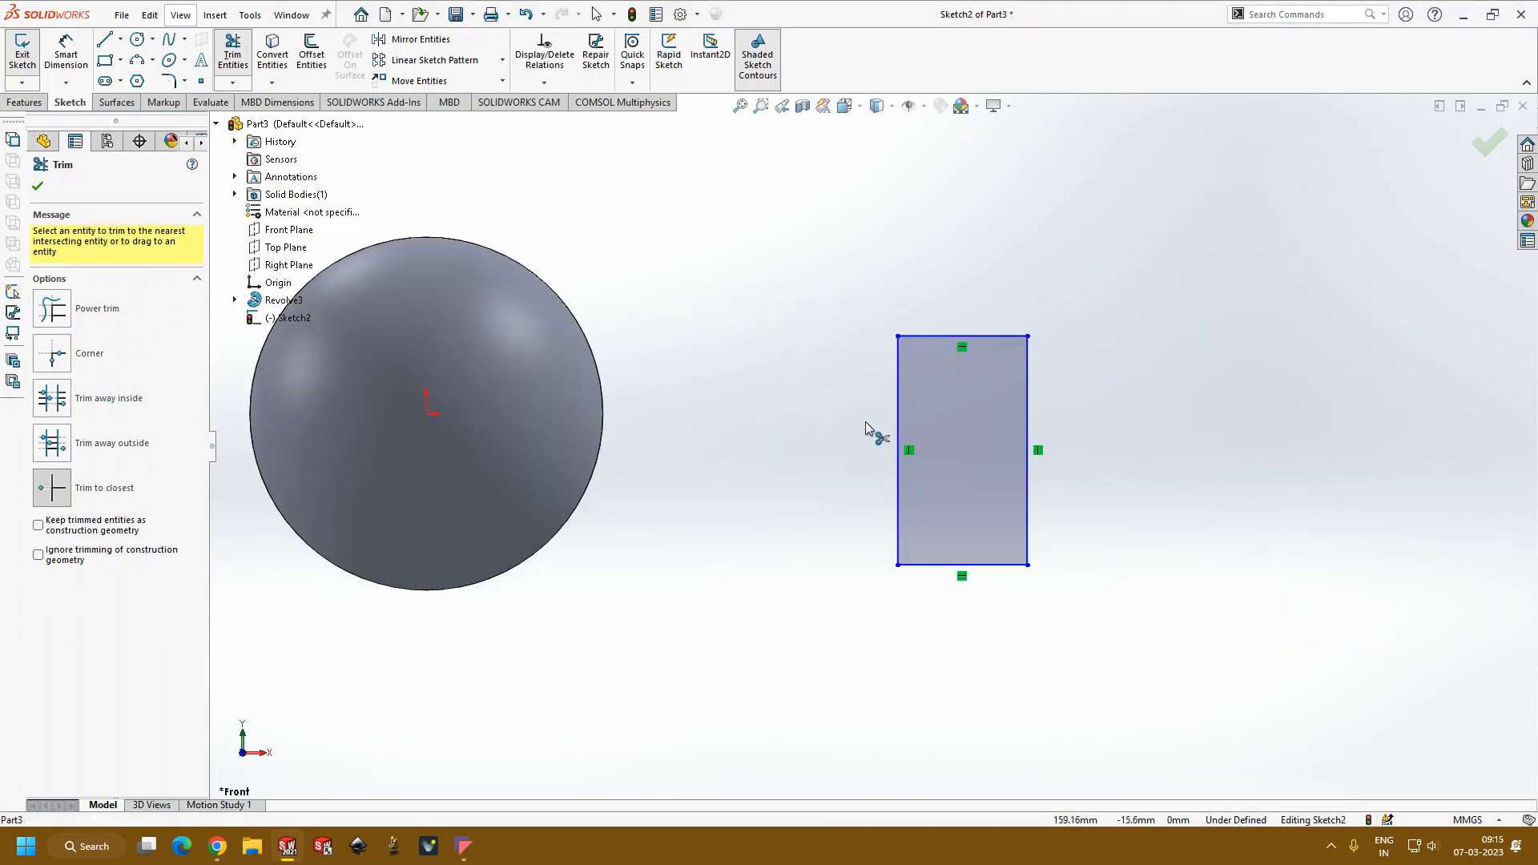
{"action": "left_click", "coordinate": [32, 103]}
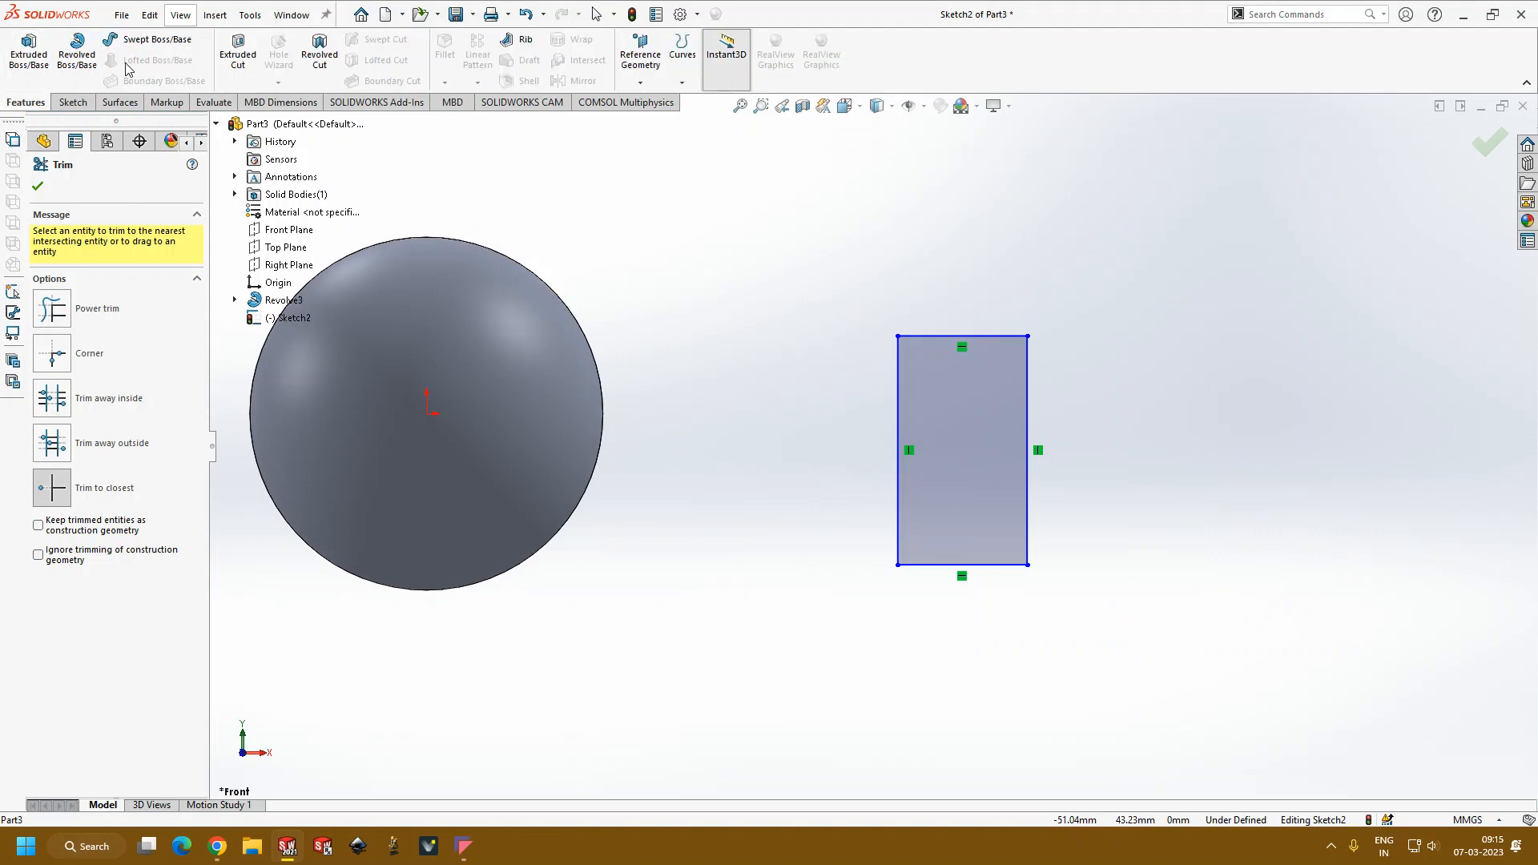
{"action": "left_click", "coordinate": [77, 50]}
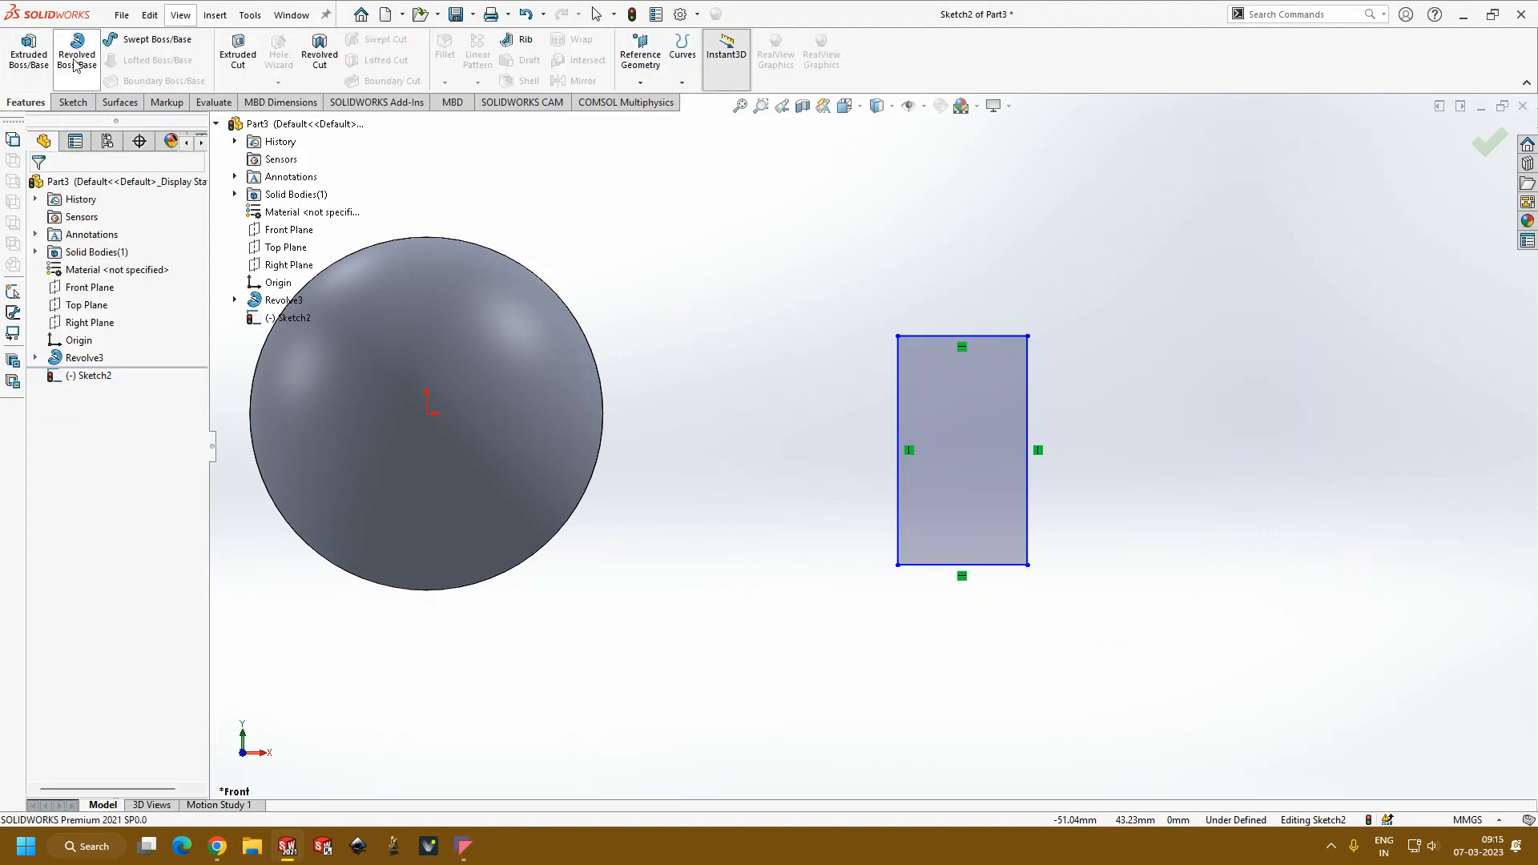
{"action": "left_click", "coordinate": [1007, 455]}
{"action": "mouse_move", "coordinate": [1079, 477]}
{"action": "middle_mouse_down"}
{"action": "mouse_move", "coordinate": [978, 556]}
{"action": "mouse_move", "coordinate": [1167, 498]}
{"action": "mouse_move", "coordinate": [1120, 526]}
{"action": "mouse_move", "coordinate": [1086, 516]}
{"action": "middle_mouse_up"}
{"action": "left_click", "coordinate": [38, 186]}
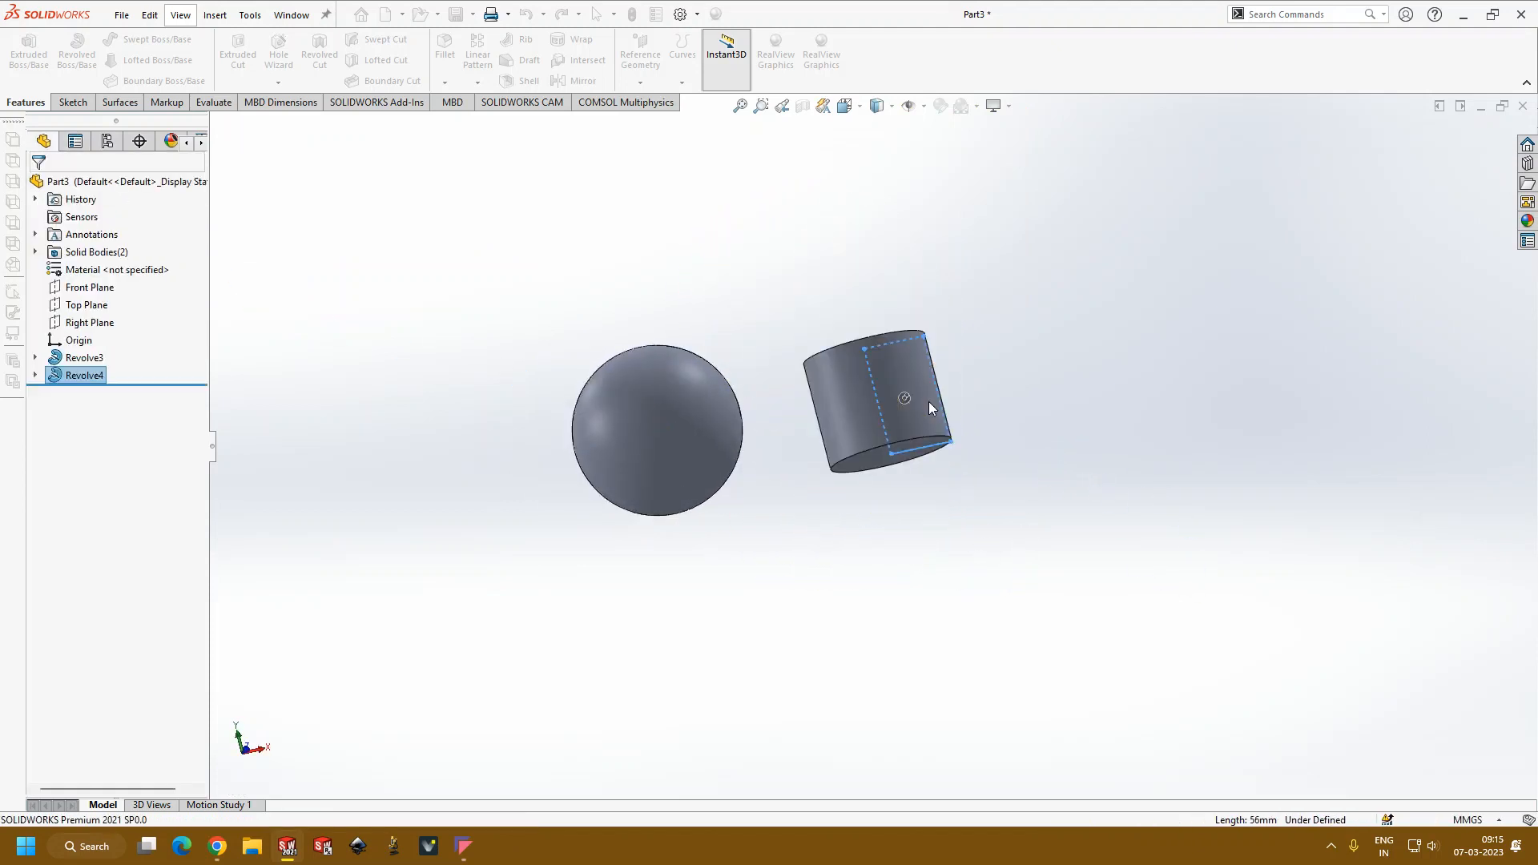
Step: Sketch a circle of about 23.8 mm radius on the cylinder's top face, concentric with its rim
{"action": "left_click", "coordinate": [930, 401]}
{"action": "scroll", "coordinate": [861, 505], "scroll_direction": "down", "scroll_amount": 3}
{"action": "left_click", "coordinate": [700, 583]}
{"action": "middle_click_drag", "start_coordinate": [700, 583], "coordinate": [796, 663]}
{"action": "scroll", "coordinate": [889, 533], "scroll_direction": "up", "scroll_amount": 3}
{"action": "left_click", "coordinate": [931, 433]}
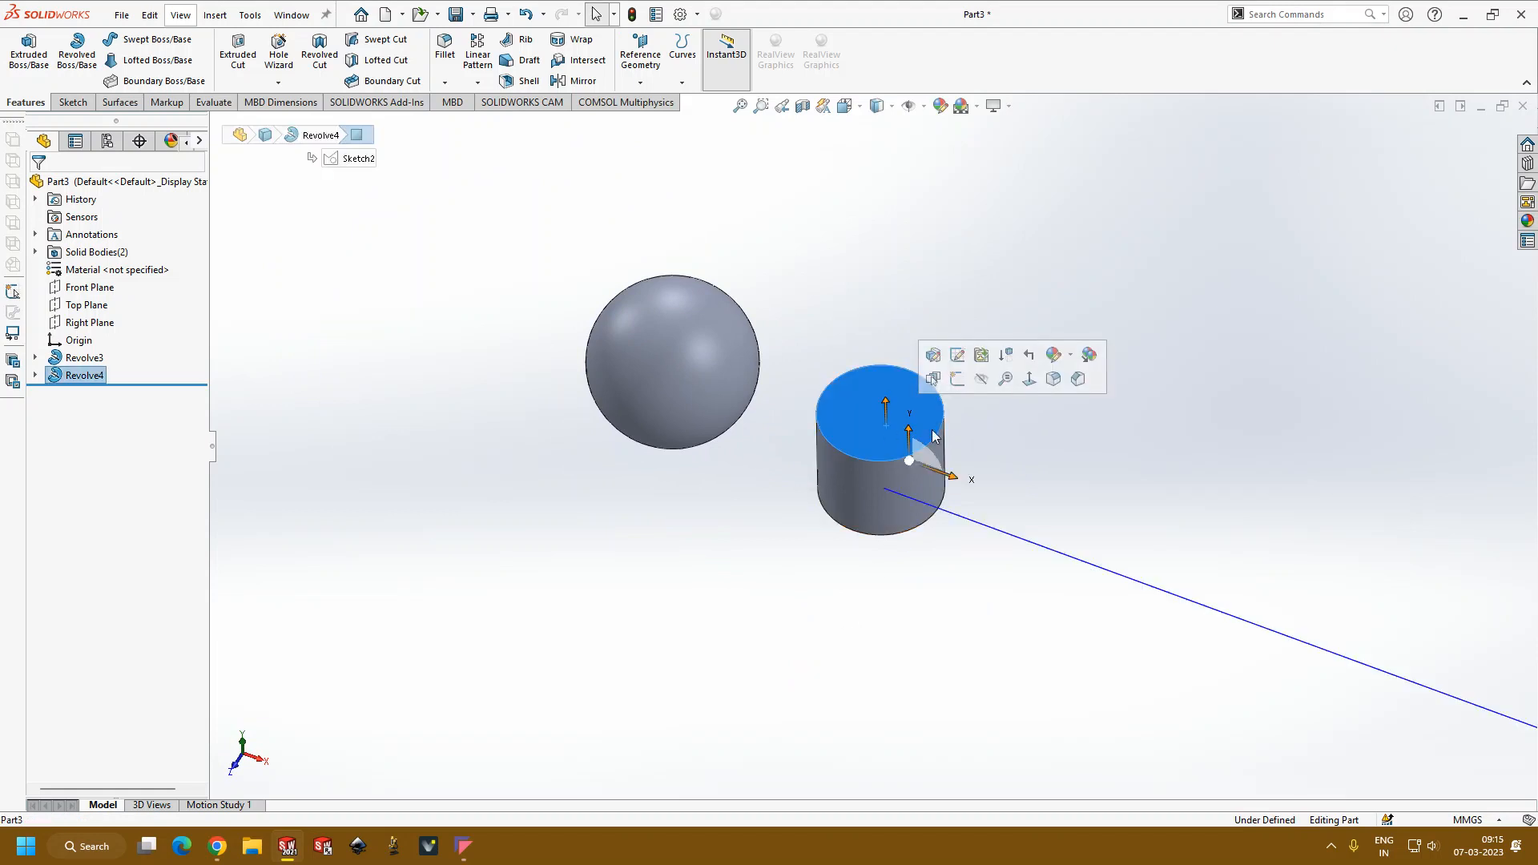
{"action": "left_click", "coordinate": [956, 379]}
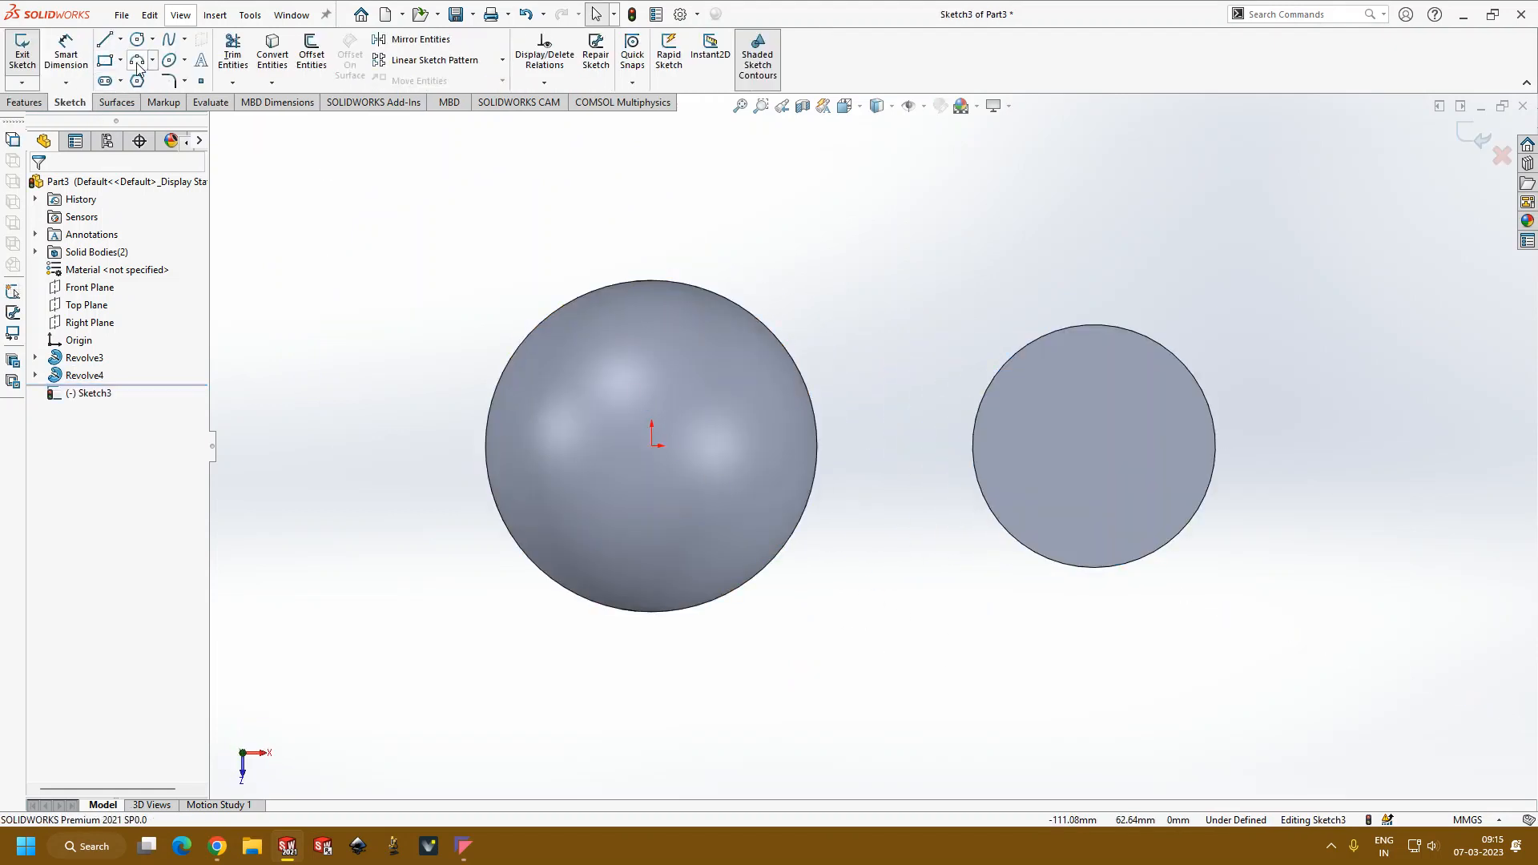
{"action": "left_click", "coordinate": [137, 40]}
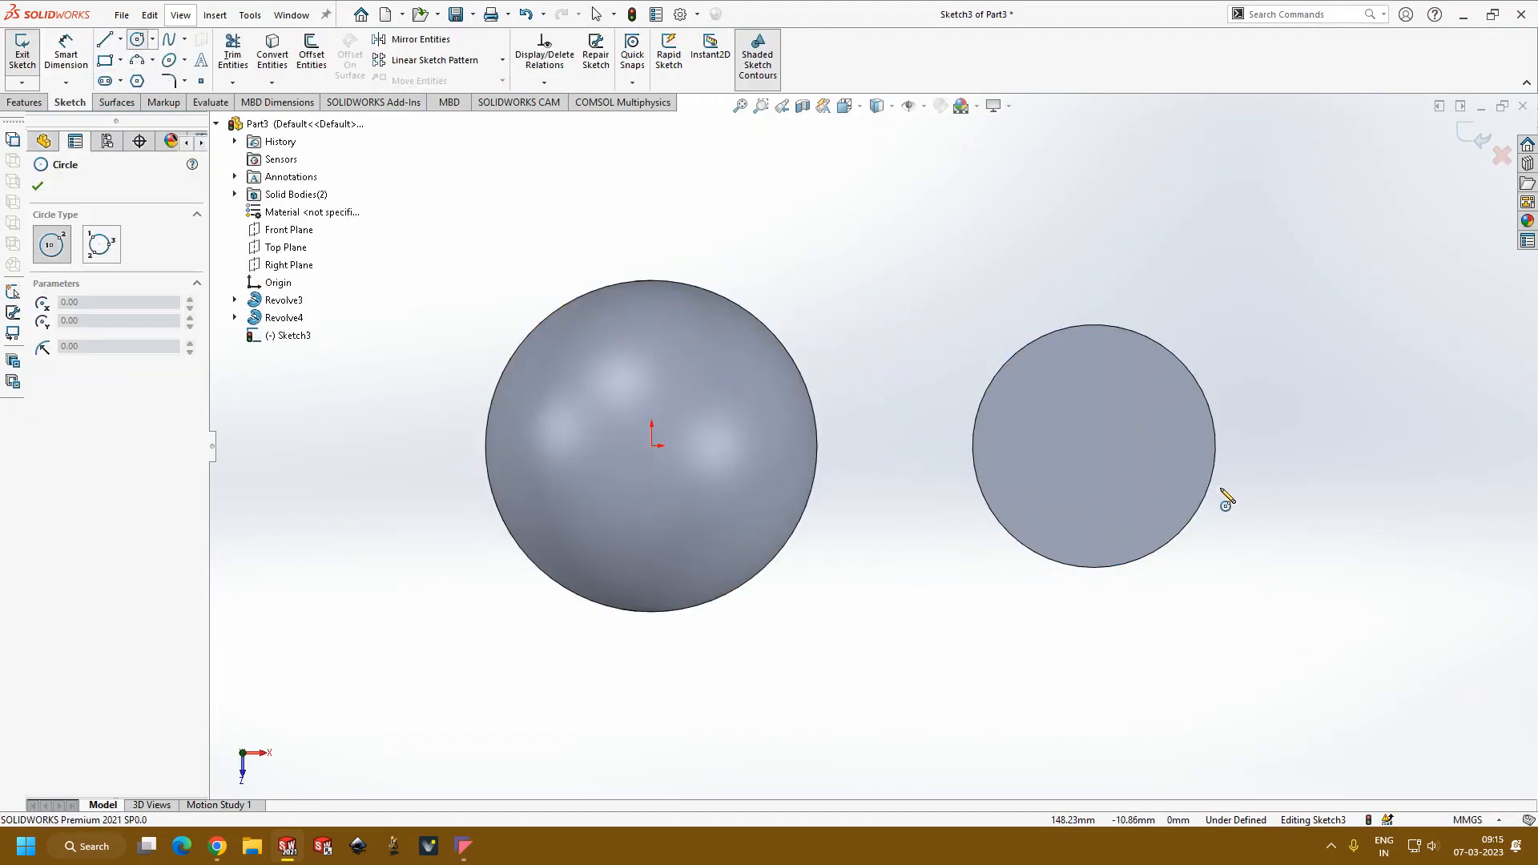
{"action": "left_click", "coordinate": [1094, 447]}
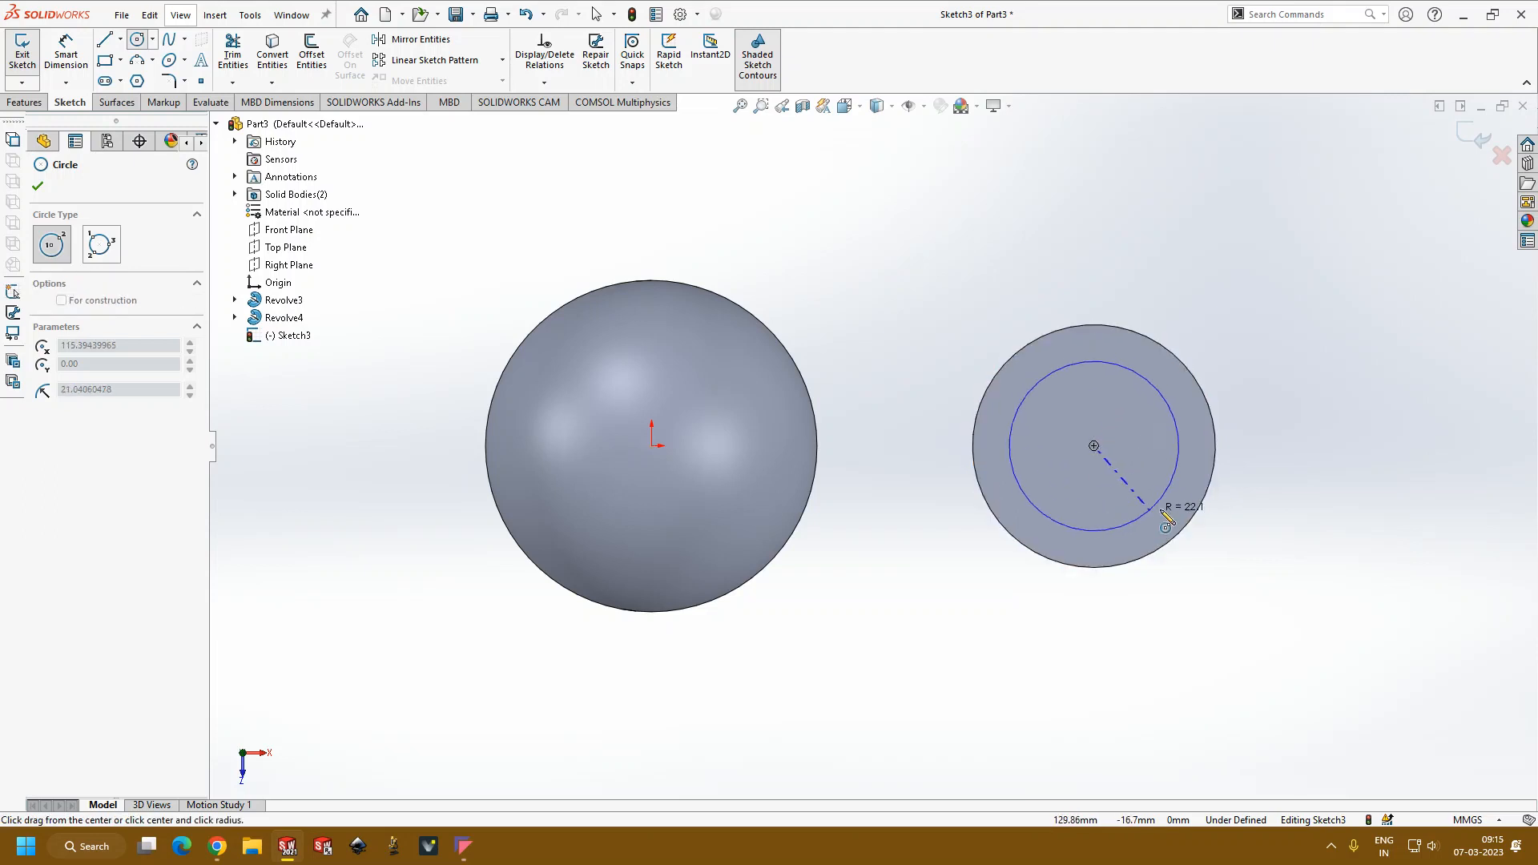
{"action": "left_click", "coordinate": [1163, 515]}
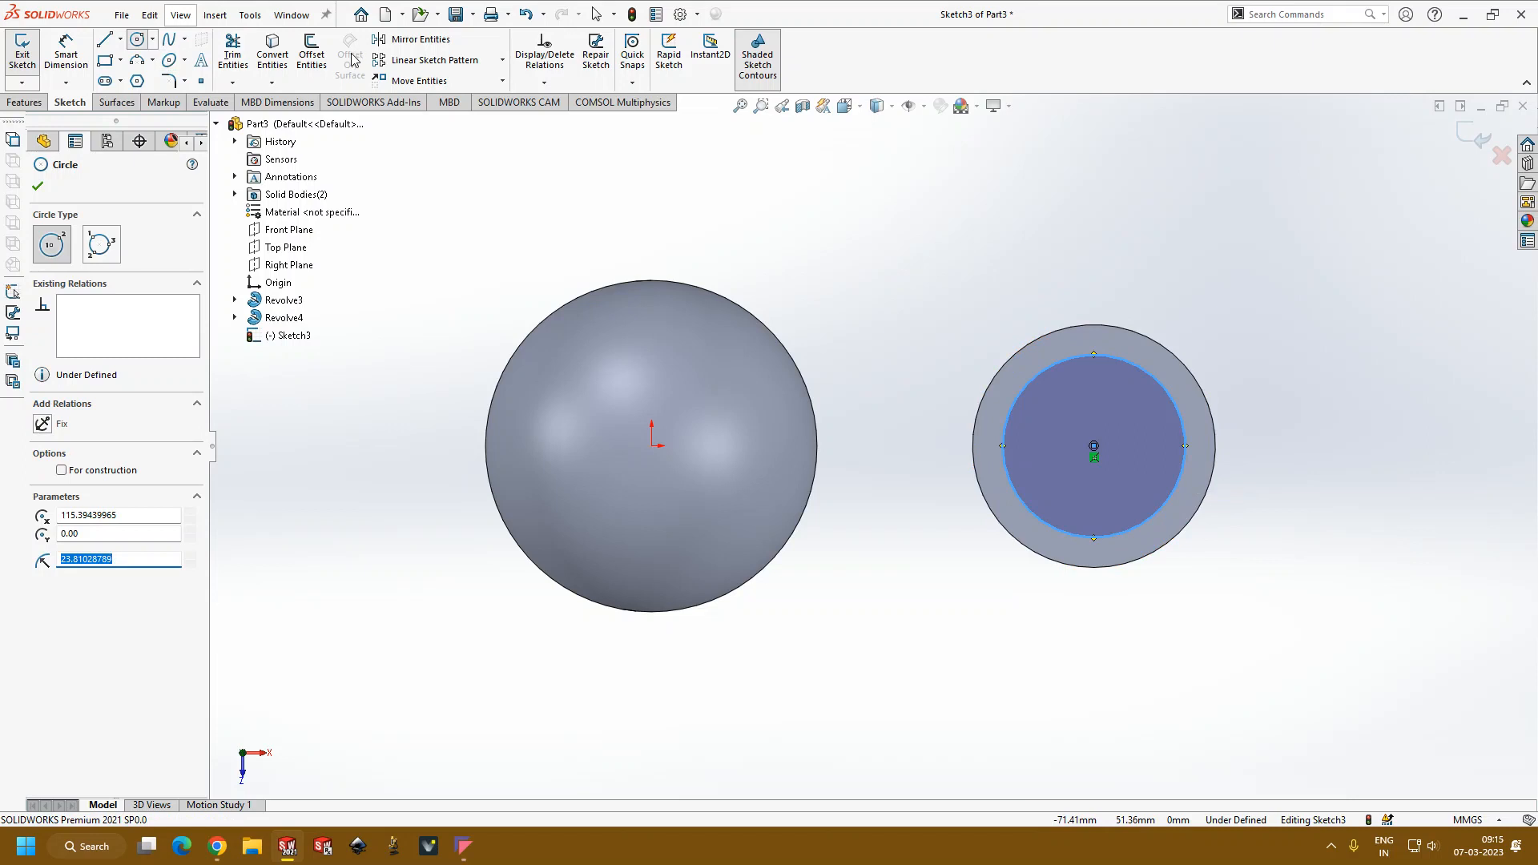
{"action": "left_click", "coordinate": [40, 186]}
Step: Cut the sketched circle 48 mm deep into the cylinder with a blind Extruded Cut to form a pocket
{"action": "left_click", "coordinate": [37, 106]}
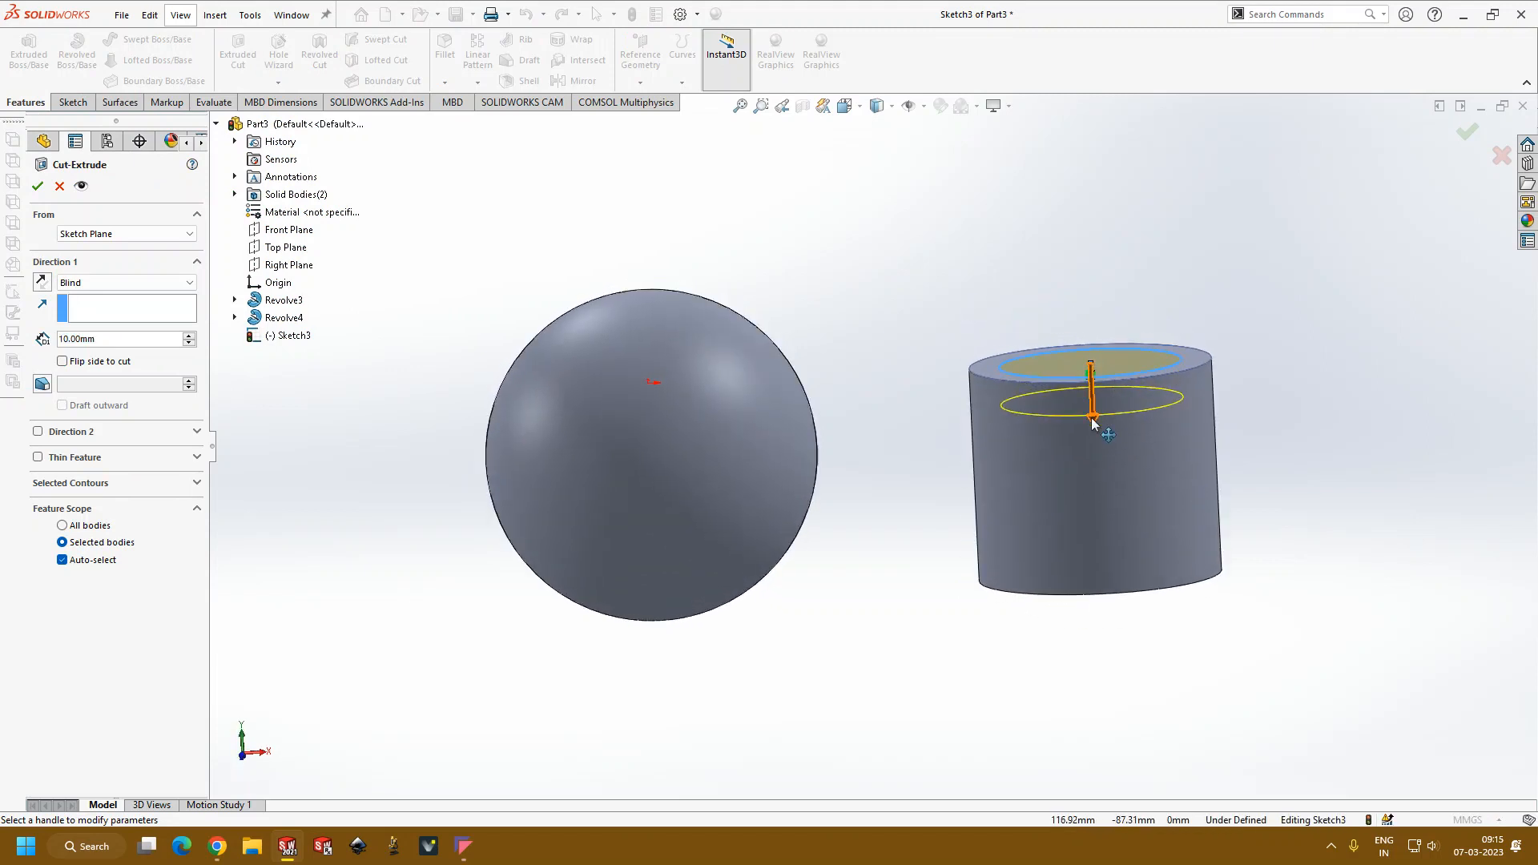
{"action": "left_click_drag", "start_coordinate": [1100, 424], "coordinate": [1104, 567]}
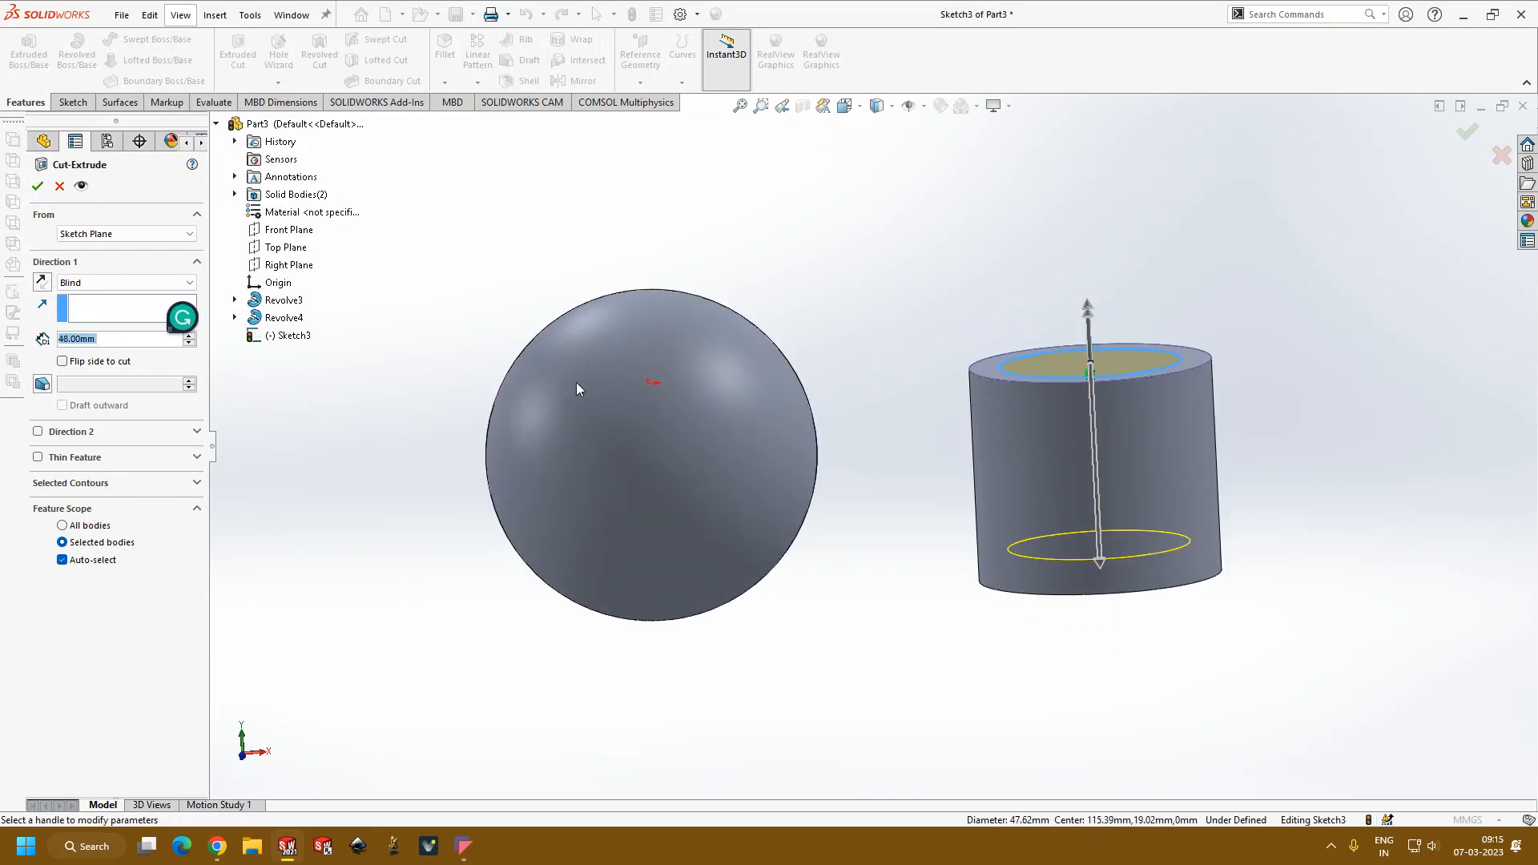
{"action": "left_click", "coordinate": [36, 187]}
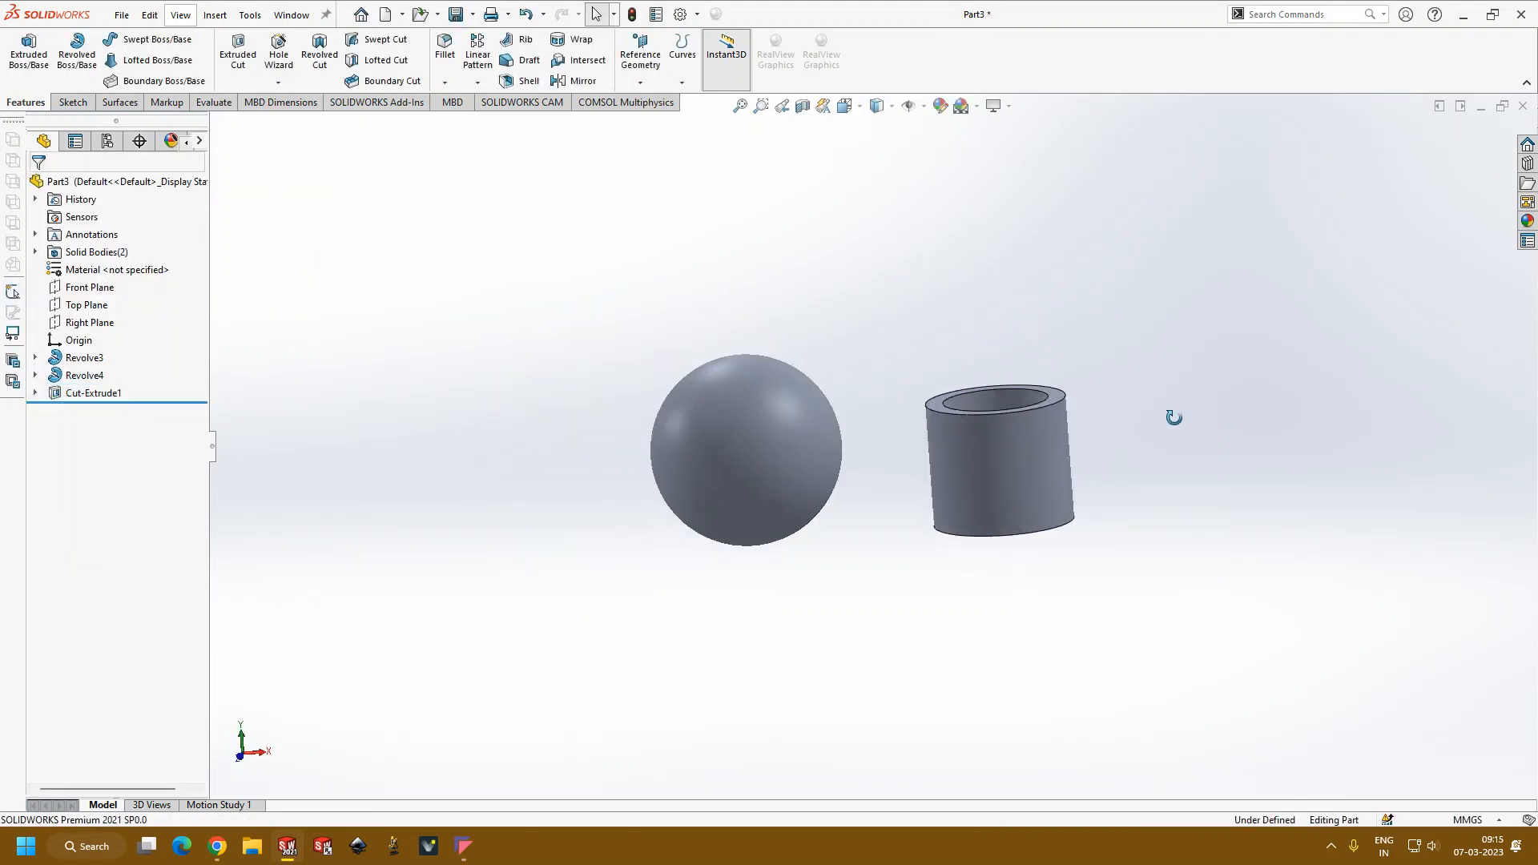
Step: Examine the pocketed cylinder and the sphere from several angles, looking into the pocket down to its floor
{"action": "middle_click_drag", "start_coordinate": [1139, 610], "coordinate": [1040, 388]}
{"action": "scroll", "coordinate": [1088, 528], "scroll_direction": "down", "scroll_amount": 4}
{"action": "scroll", "coordinate": [1031, 521], "scroll_direction": "up", "scroll_amount": 2}
{"action": "scroll", "coordinate": [982, 460], "scroll_direction": "down", "scroll_amount": 3}
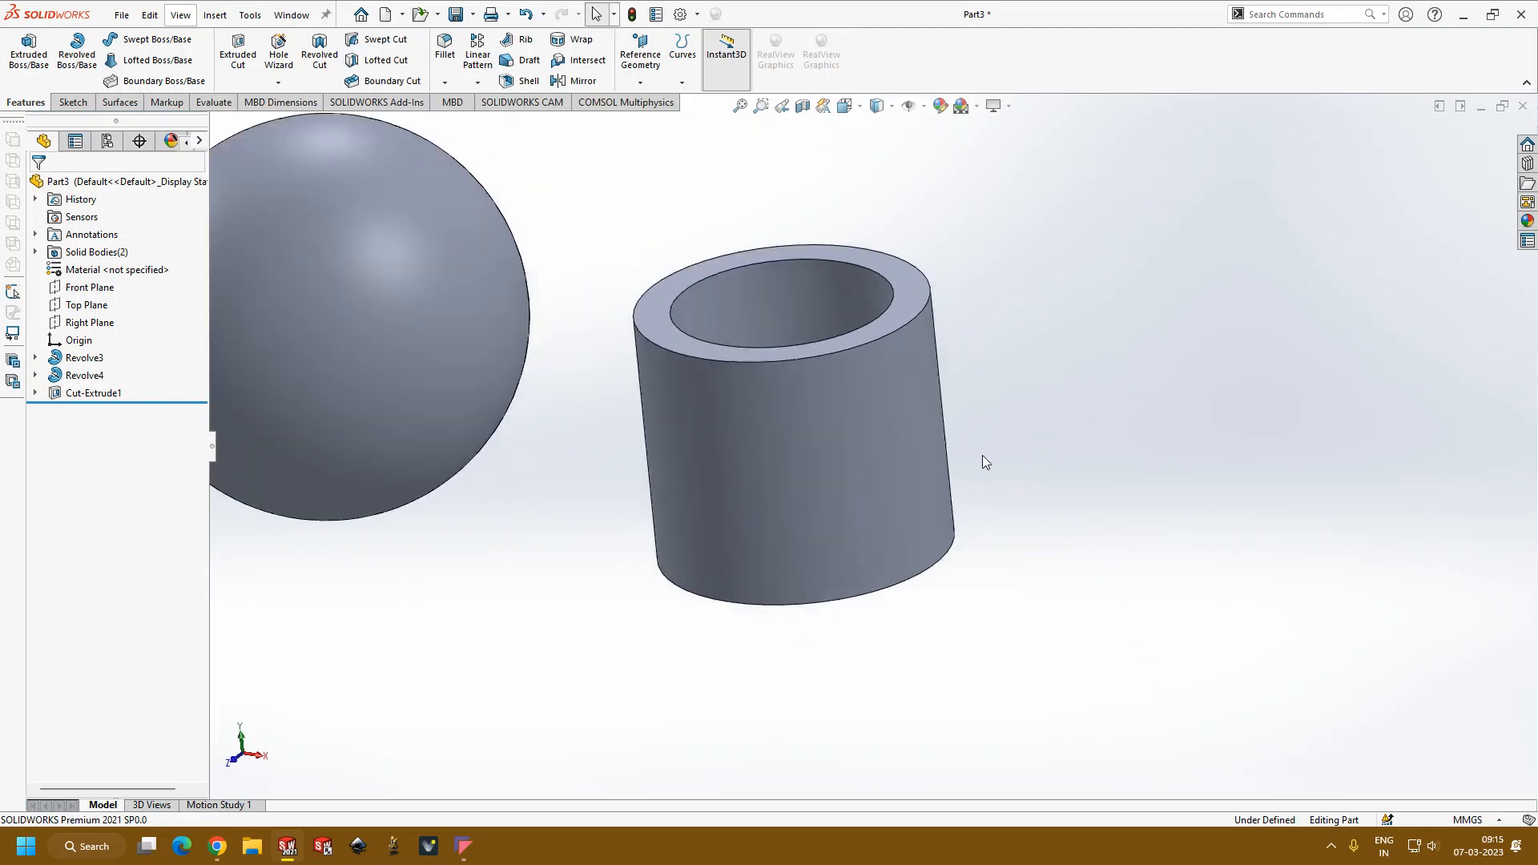
{"action": "scroll", "coordinate": [948, 454], "scroll_direction": "up", "scroll_amount": 1}
{"action": "middle_click_drag", "start_coordinate": [948, 454], "coordinate": [783, 347]}
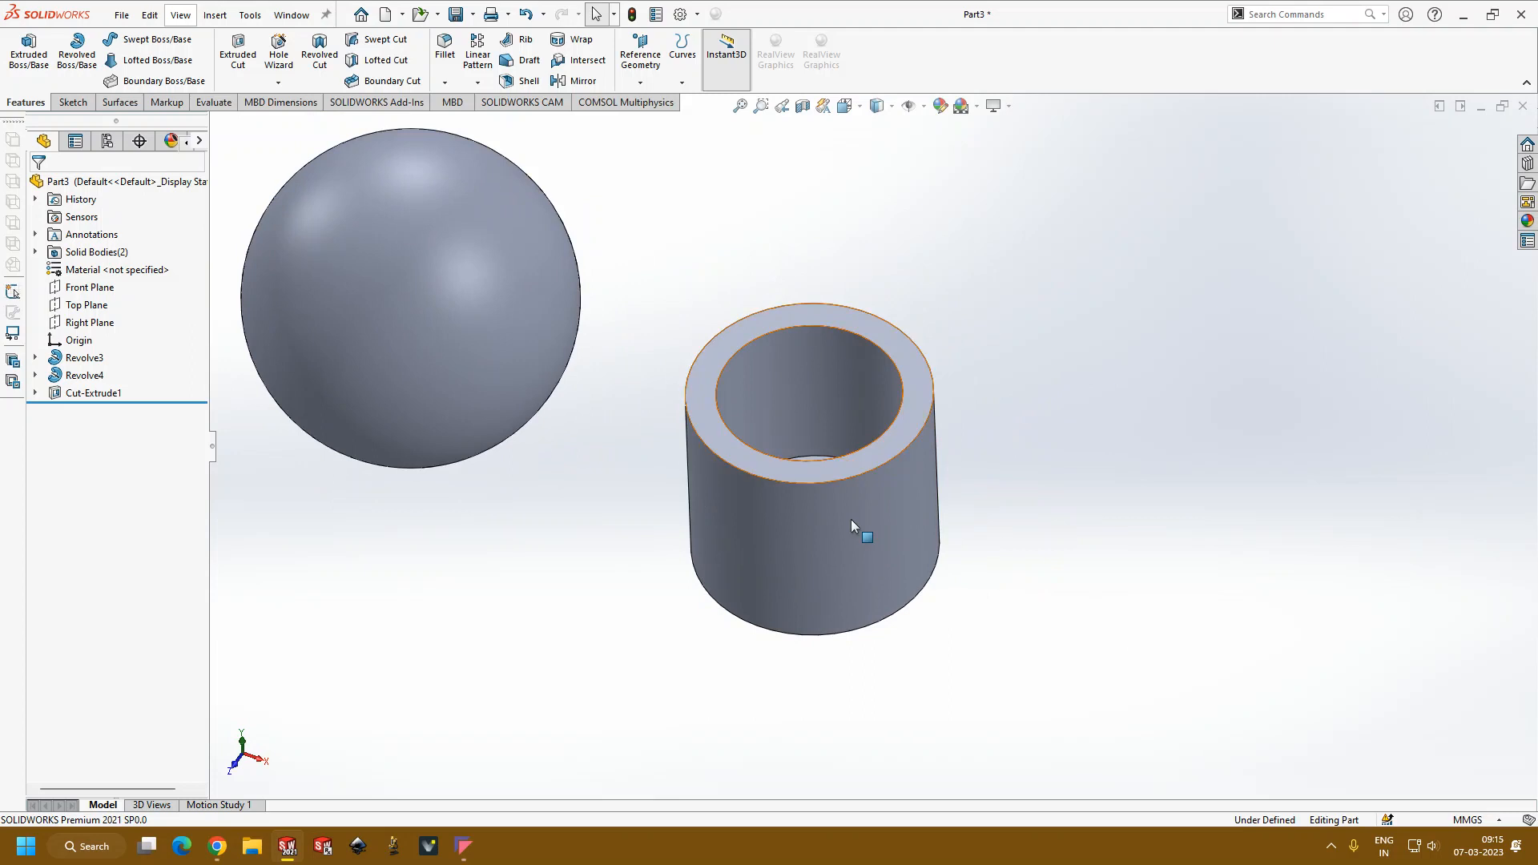
{"action": "scroll", "coordinate": [888, 492], "scroll_direction": "up", "scroll_amount": 3}
{"action": "scroll", "coordinate": [888, 492], "scroll_direction": "down", "scroll_amount": 3}
{"action": "middle_click_drag", "start_coordinate": [830, 457], "coordinate": [824, 369]}
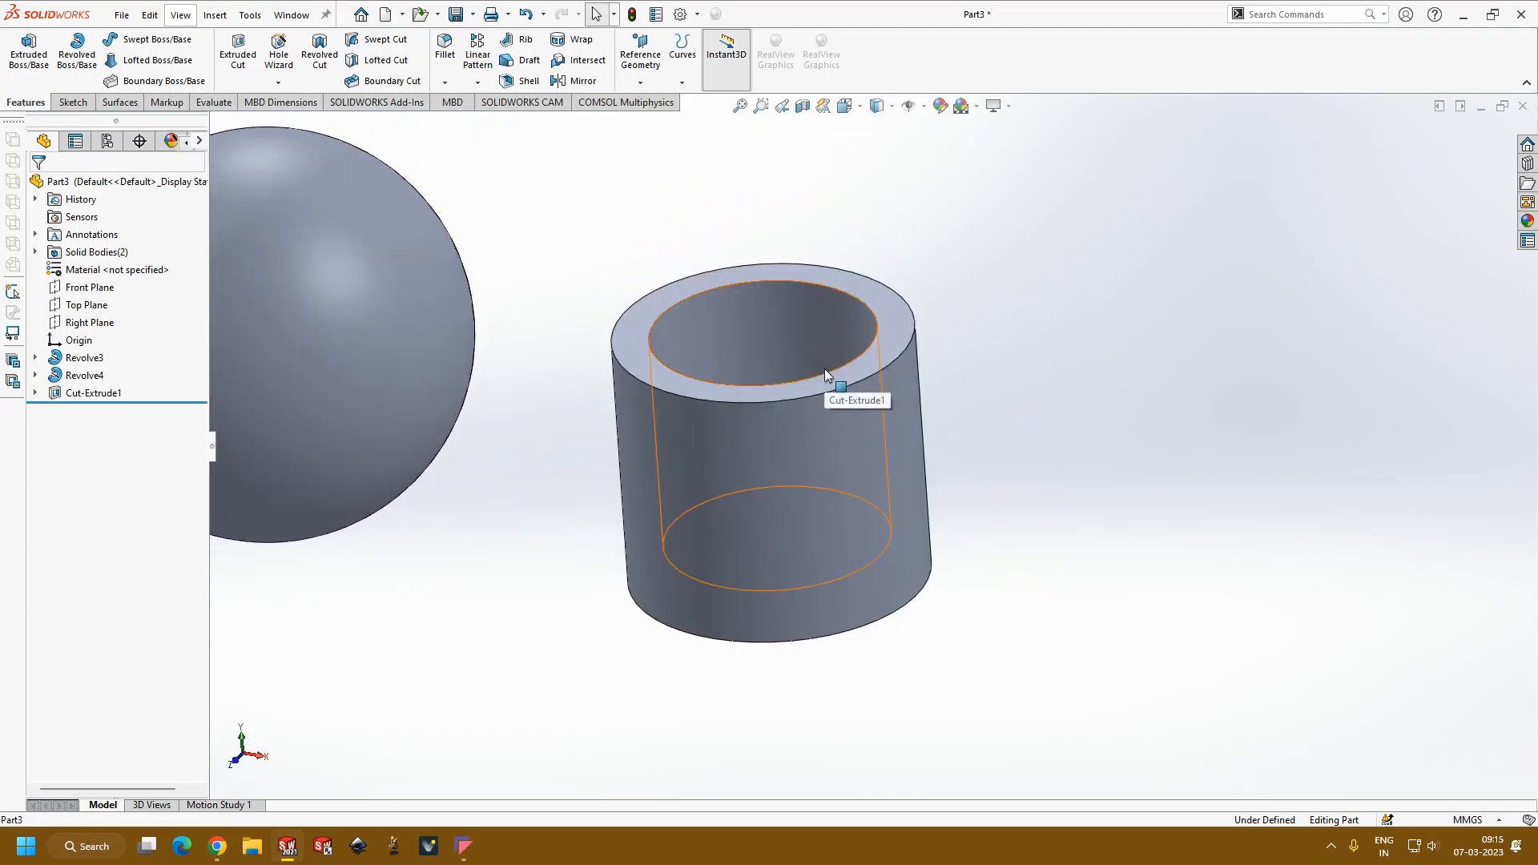
{"action": "scroll", "coordinate": [824, 369], "scroll_direction": "up", "scroll_amount": 3}
{"action": "middle_click_drag", "start_coordinate": [830, 385], "coordinate": [725, 617]}
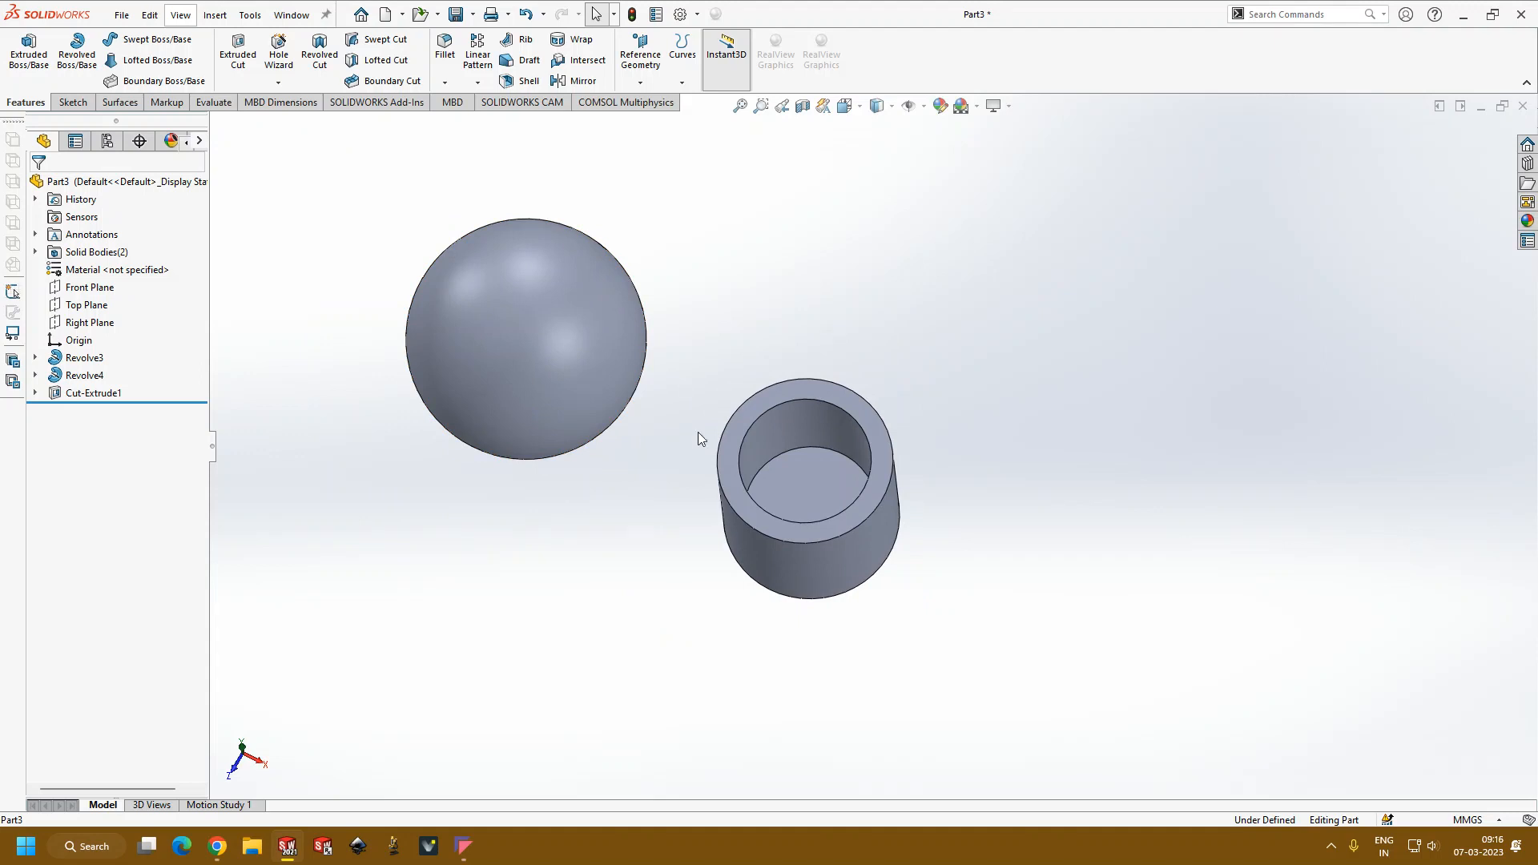
{"action": "scroll", "coordinate": [822, 652], "scroll_direction": "up", "scroll_amount": 4}
{"action": "scroll", "coordinate": [821, 488], "scroll_direction": "down", "scroll_amount": 4}
{"action": "scroll", "coordinate": [840, 227], "scroll_direction": "up", "scroll_amount": 4}
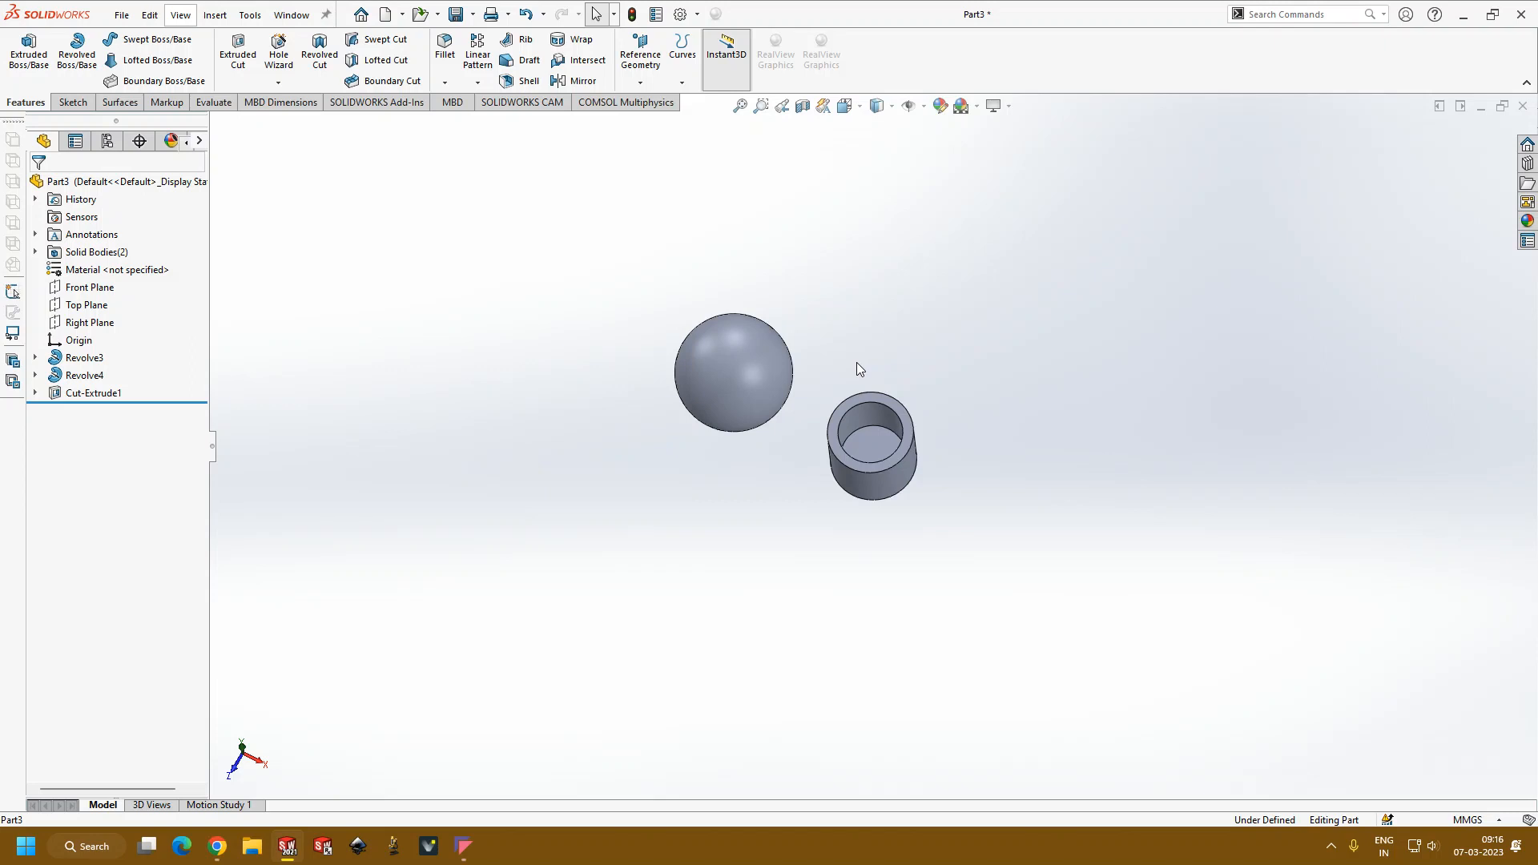
{"action": "scroll", "coordinate": [857, 362], "scroll_direction": "down", "scroll_amount": 3}
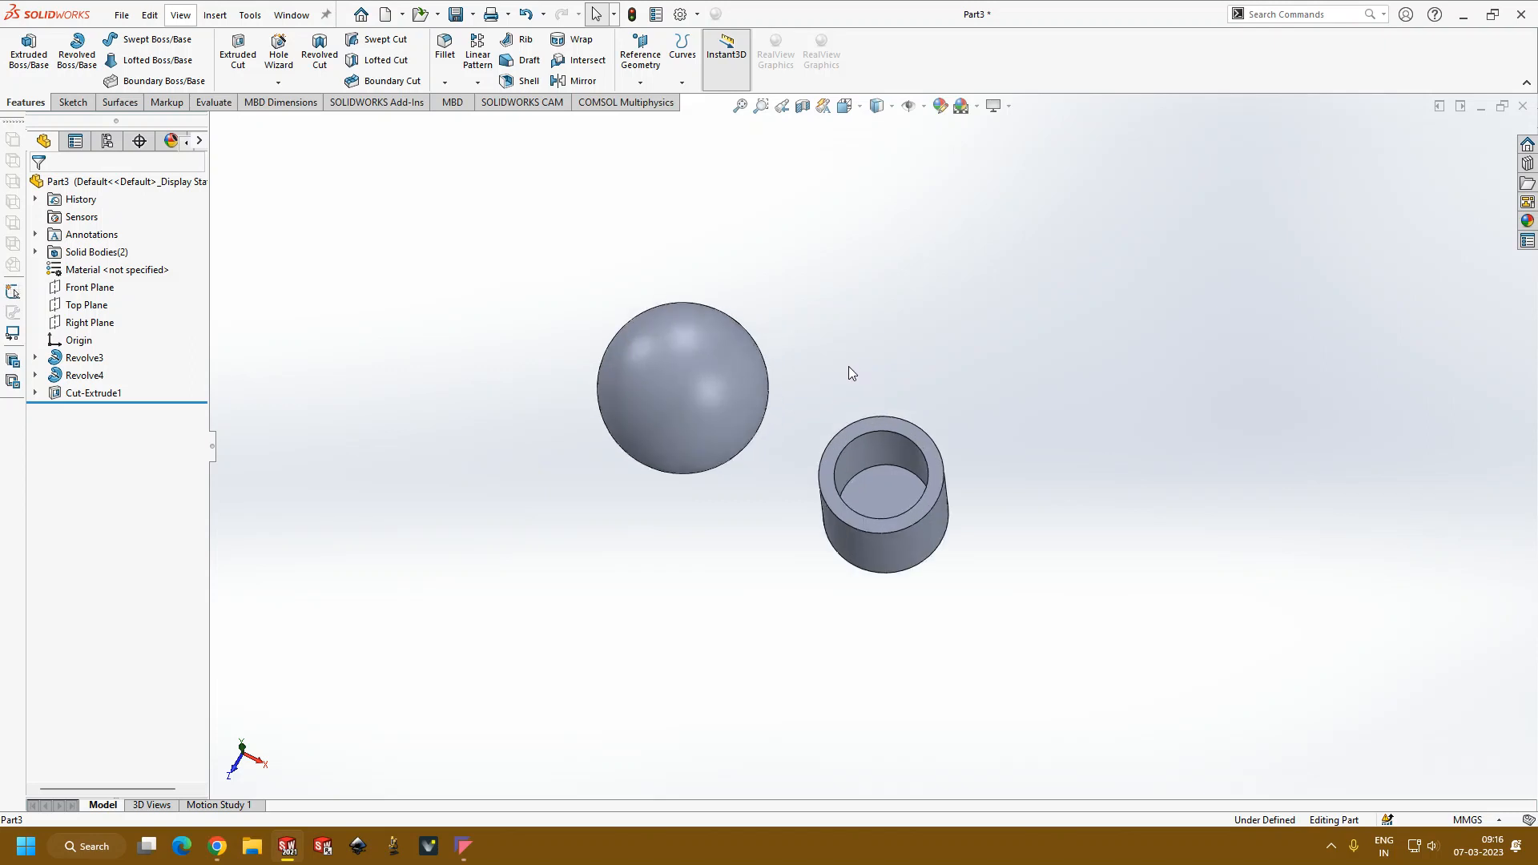
{"action": "scroll", "coordinate": [873, 385], "scroll_direction": "down", "scroll_amount": 3}
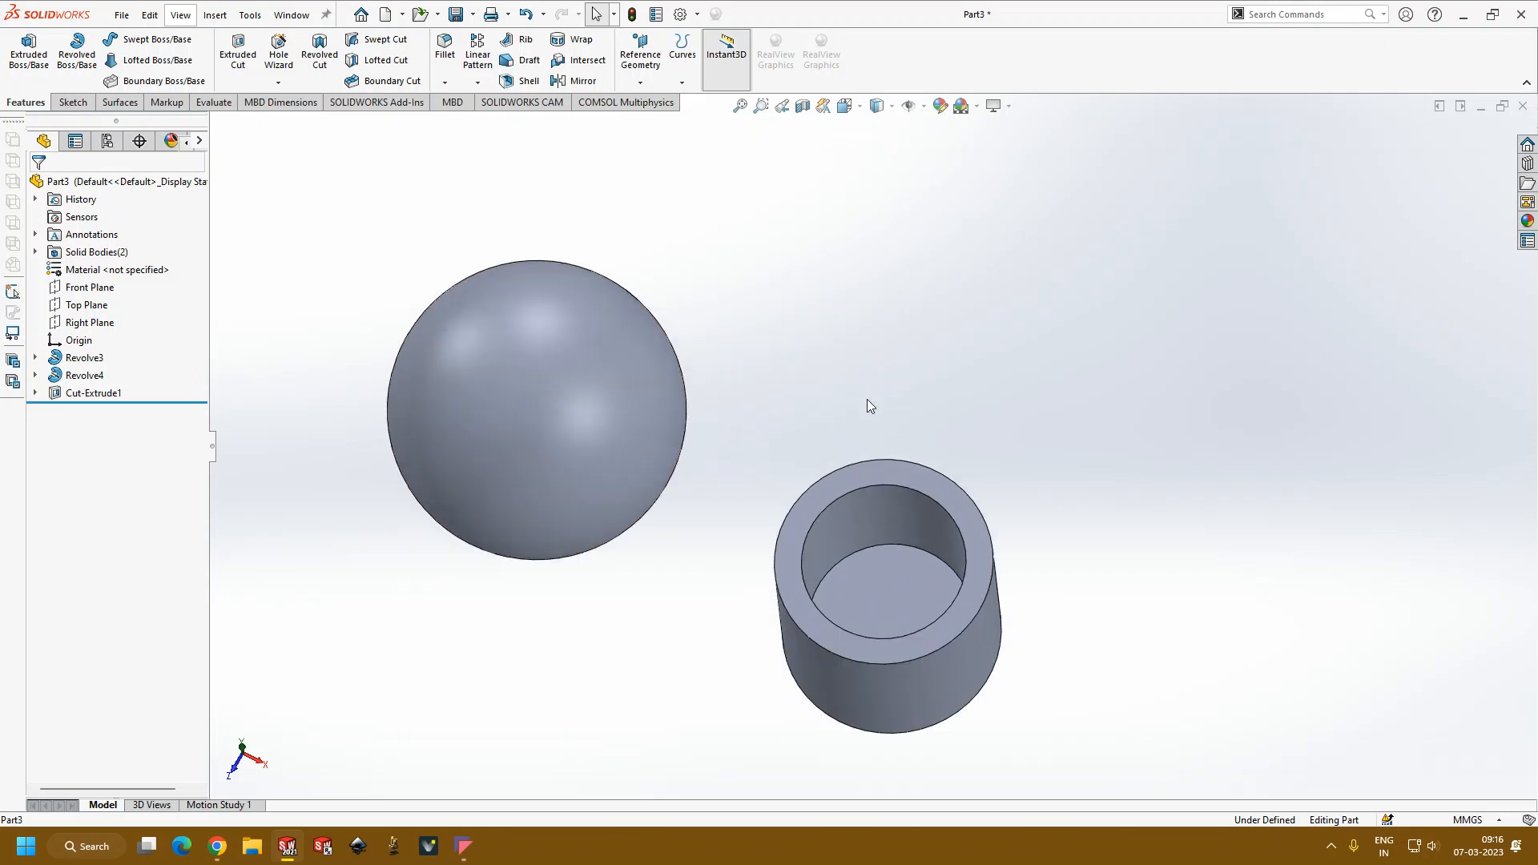
{"action": "scroll", "coordinate": [865, 409], "scroll_direction": "up", "scroll_amount": 2}
{"action": "middle_click_drag", "start_coordinate": [775, 608], "coordinate": [810, 471]}
{"action": "scroll", "coordinate": [681, 639], "scroll_direction": "up", "scroll_amount": 1}
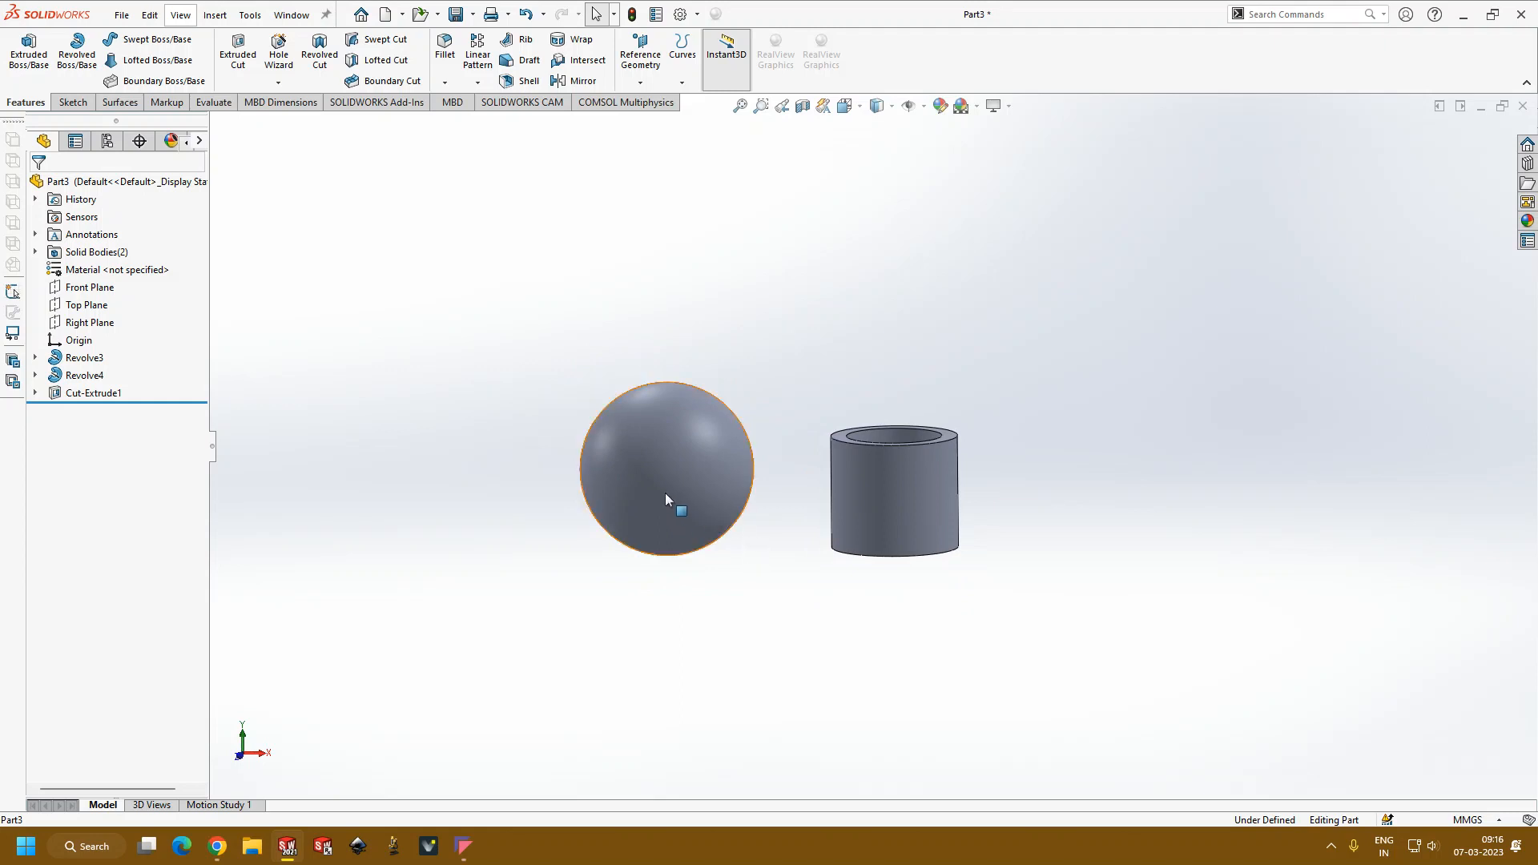
{"action": "left_click", "coordinate": [72, 103]}
{"action": "left_click", "coordinate": [23, 47]}
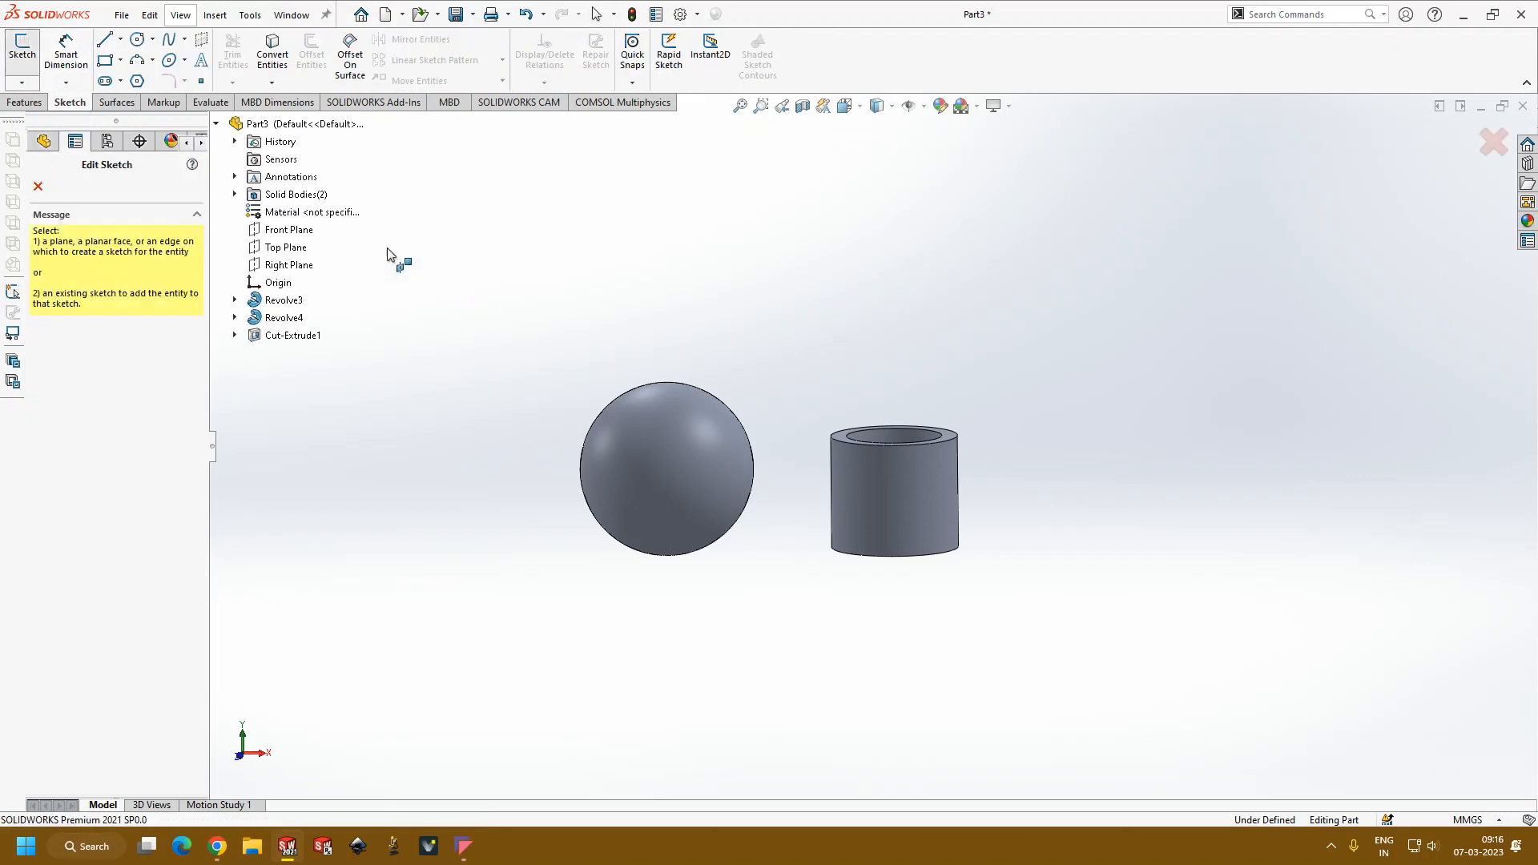
{"action": "left_click", "coordinate": [38, 188]}
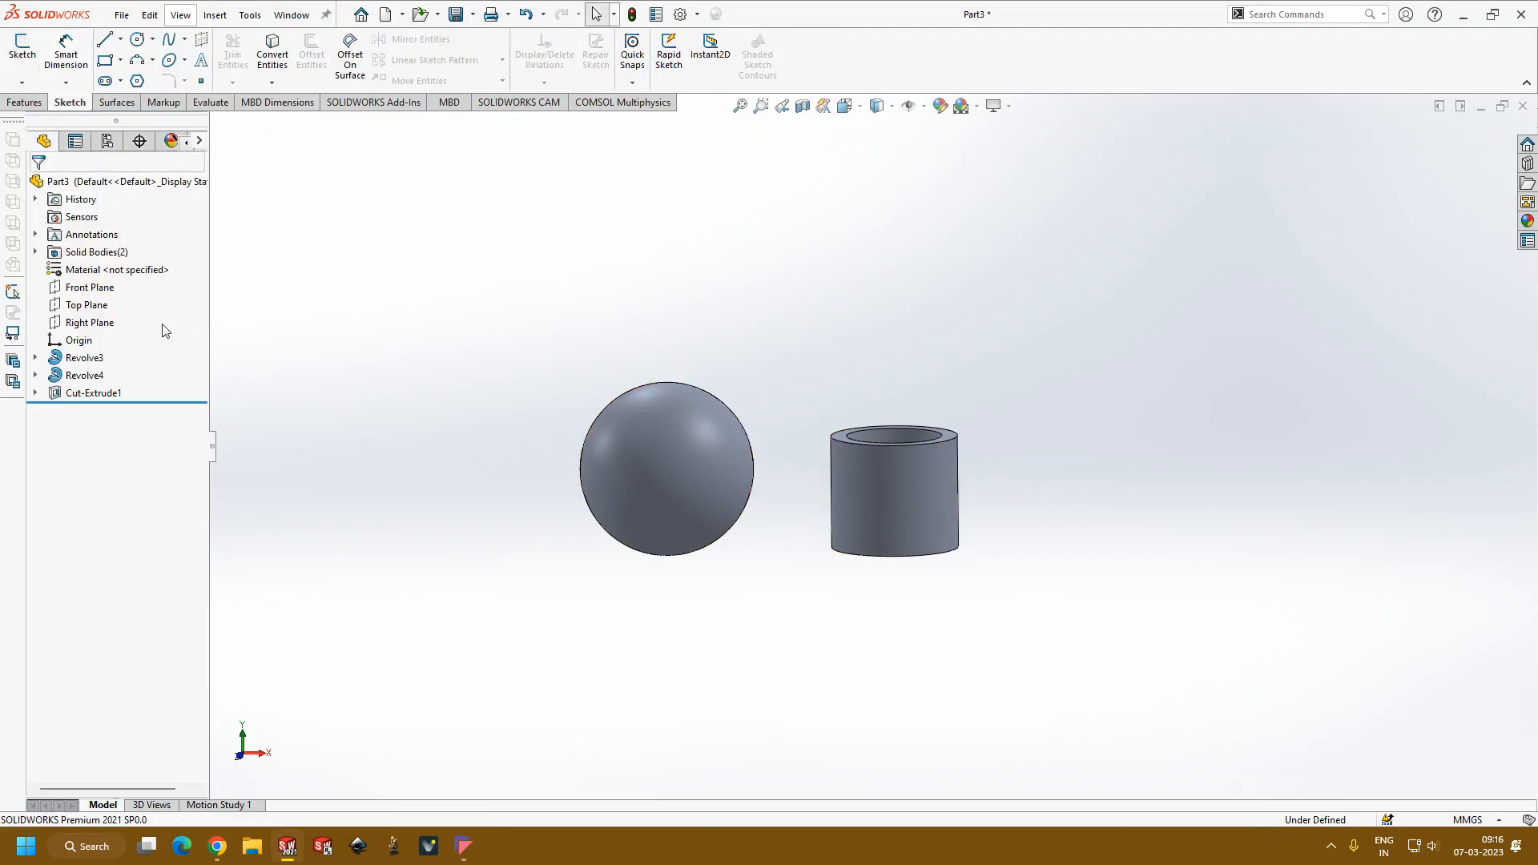
Step: Open the sphere's profile sketch for editing and delete the vertical straight line that closes the semicircle
{"action": "left_click", "coordinate": [86, 357]}
{"action": "left_click", "coordinate": [139, 315]}
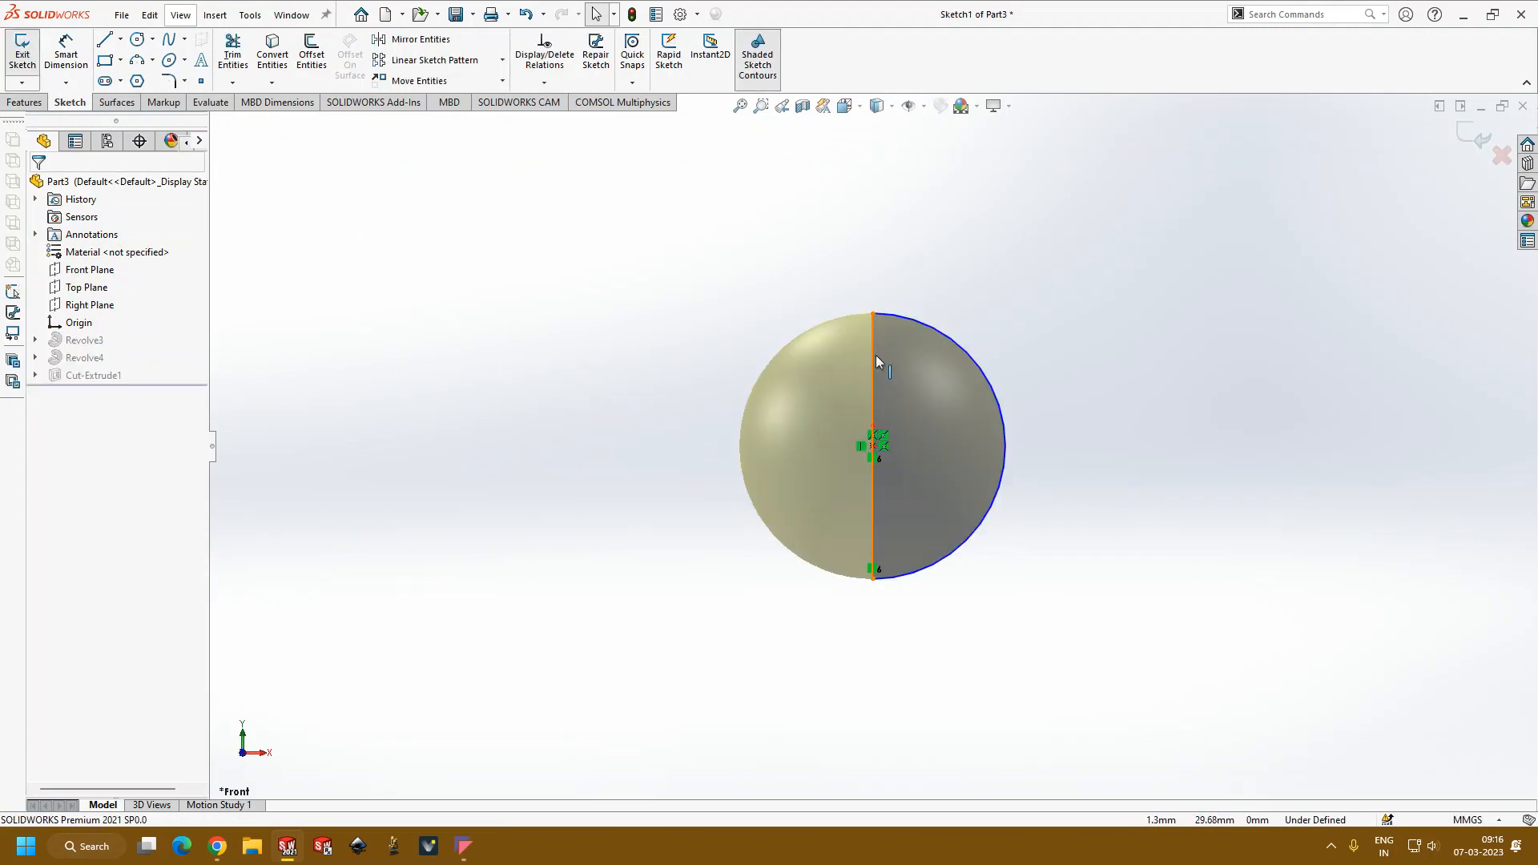
{"action": "left_click", "coordinate": [872, 354]}
{"action": "key", "text": "Delete"}
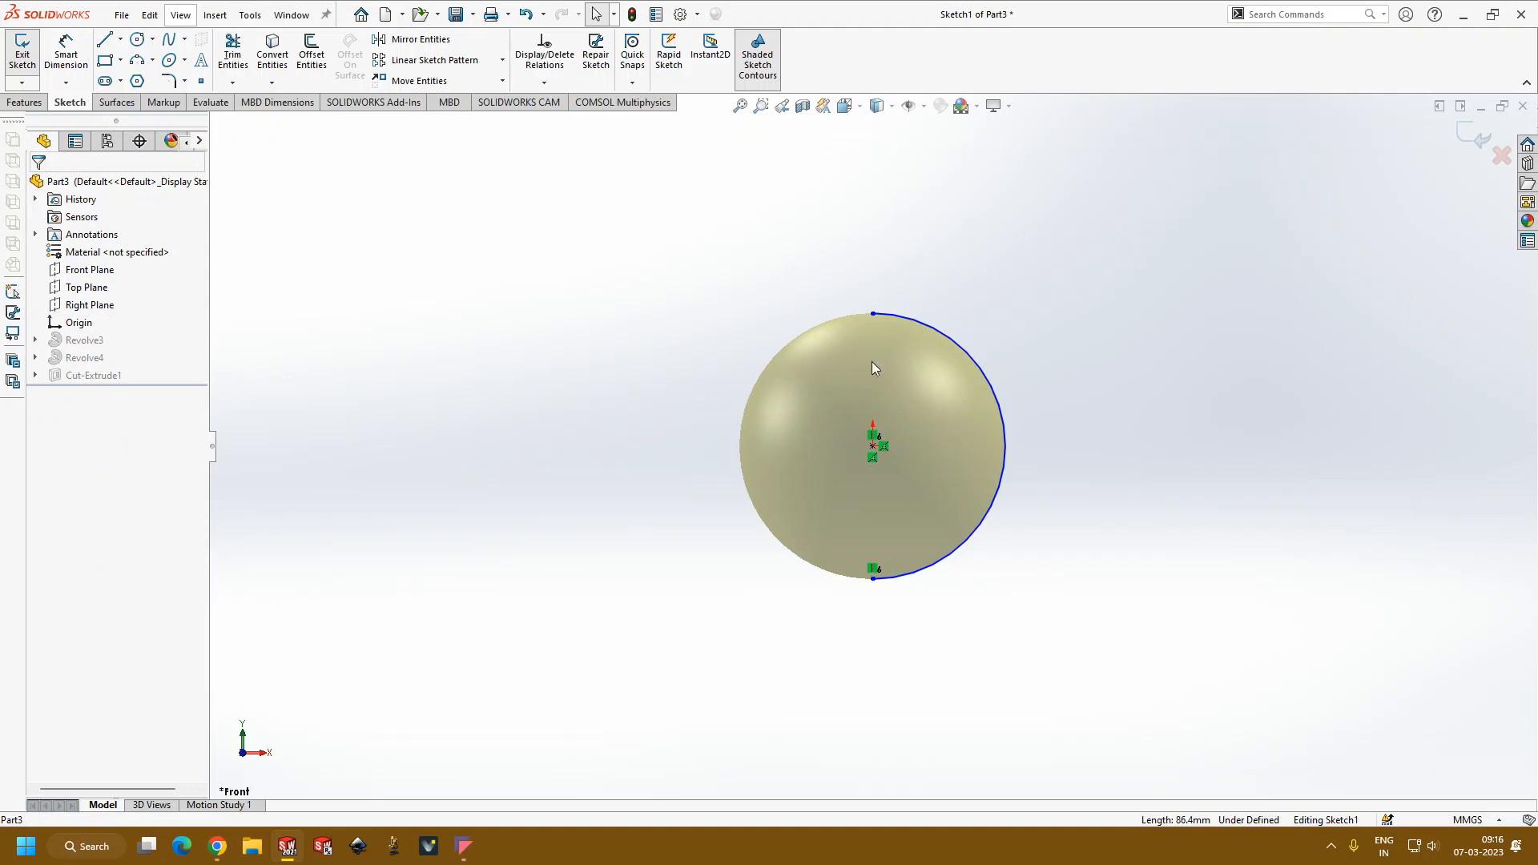
Step: Draw a vertical centerline joining the two endpoints of the semicircular arc
{"action": "left_click", "coordinate": [120, 39]}
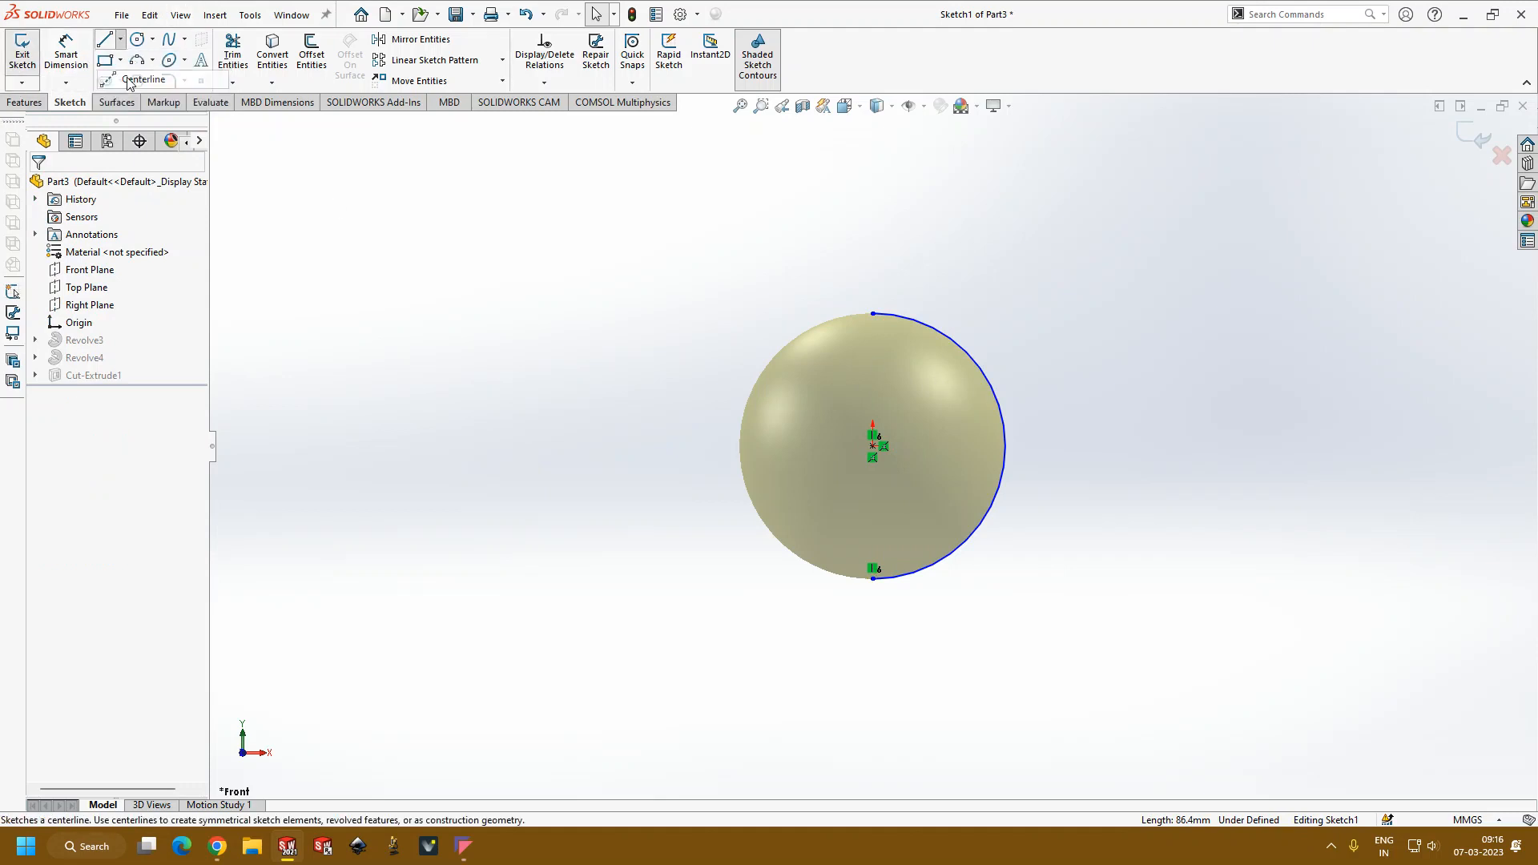
{"action": "left_click", "coordinate": [128, 80]}
{"action": "left_click_drag", "start_coordinate": [872, 314], "coordinate": [872, 578]}
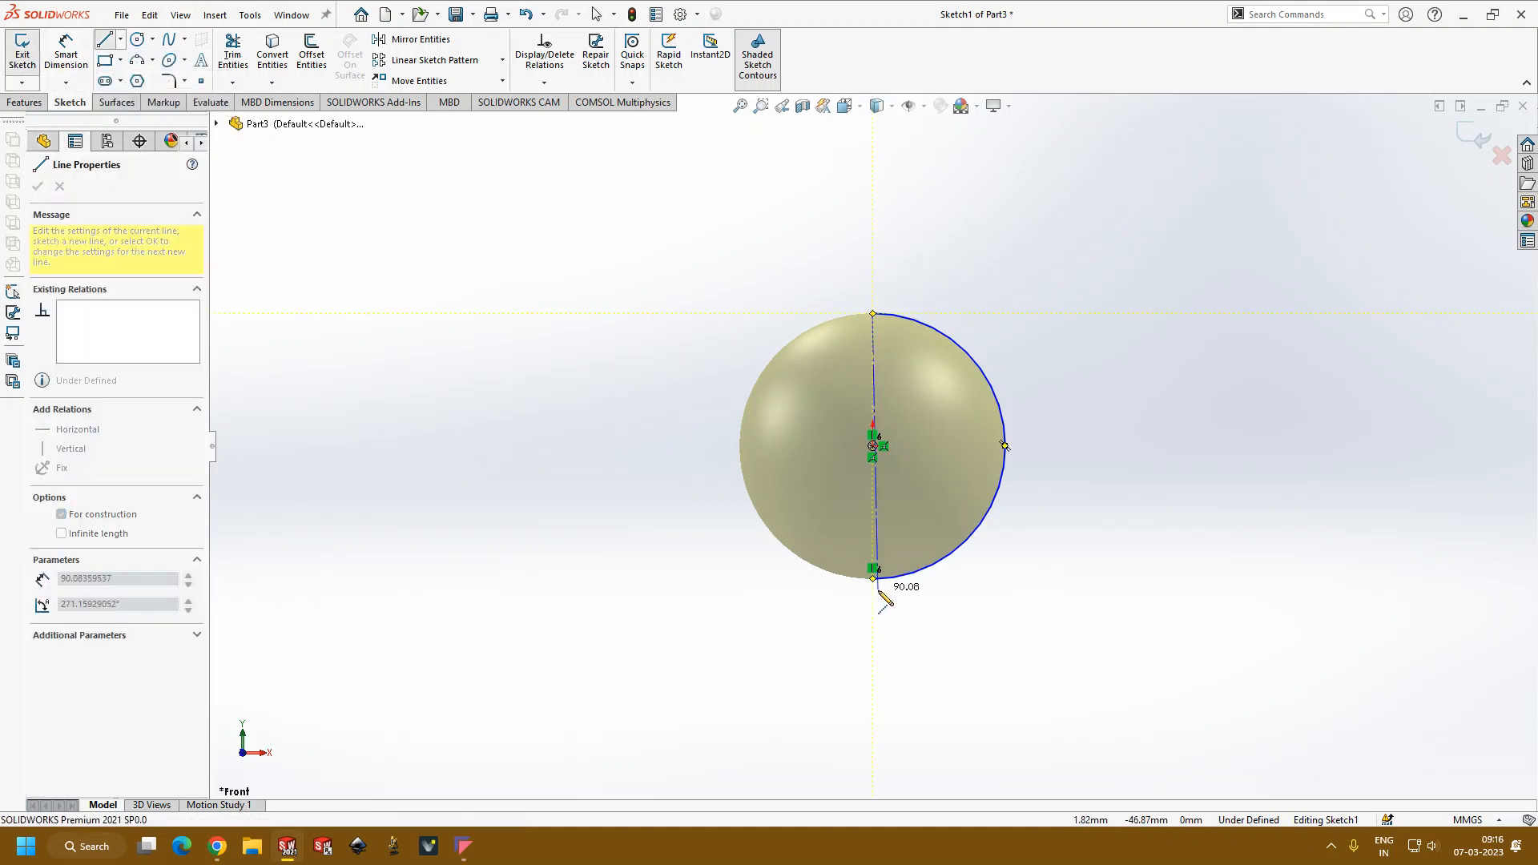
{"action": "key", "text": "Escape"}
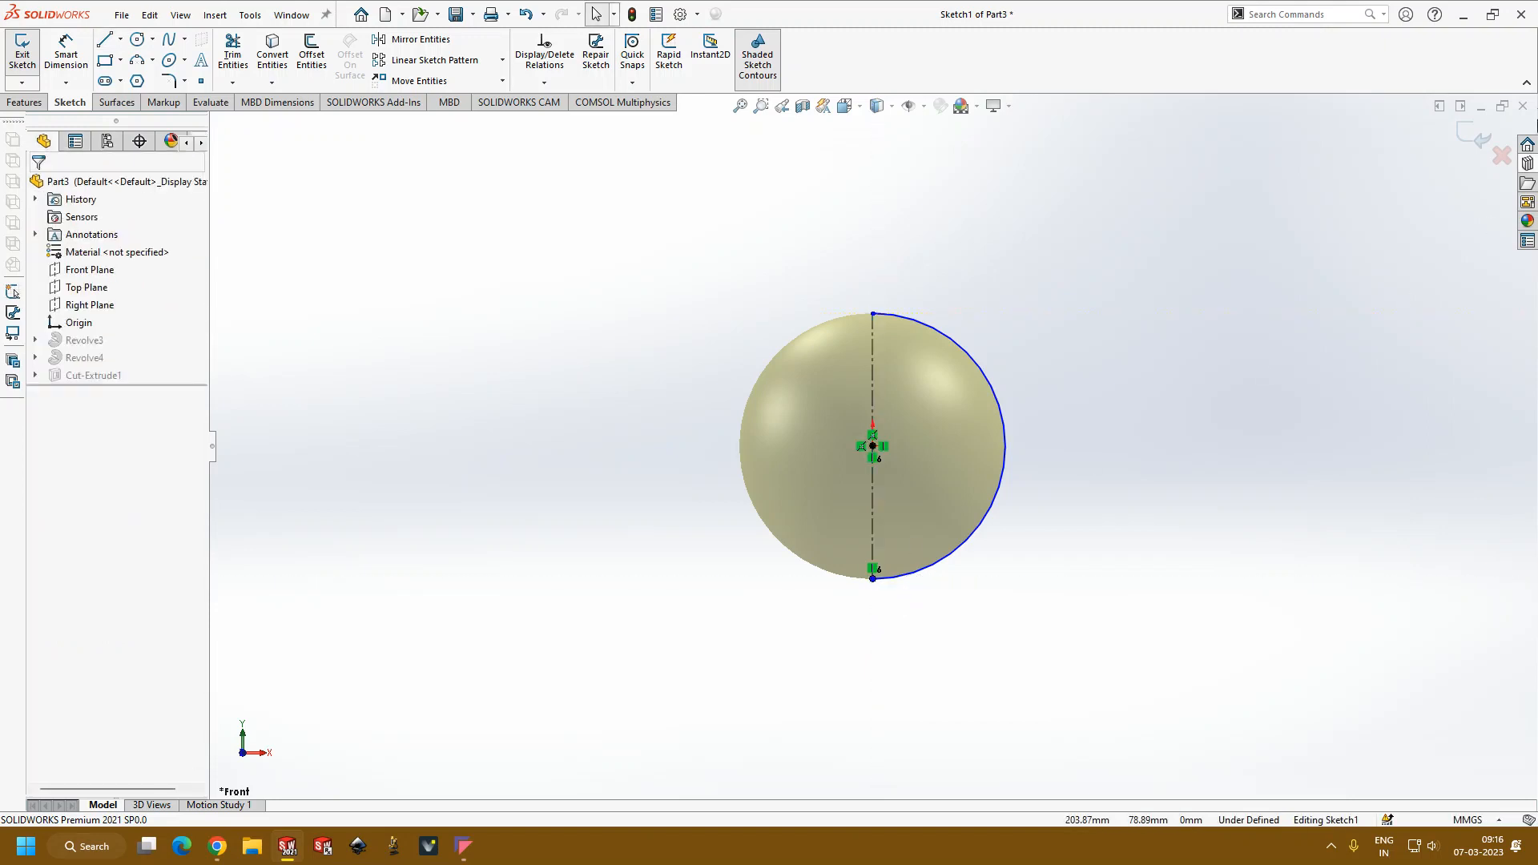
Step: Try to exit the sphere's sketch, run Check Sketch for Feature with Base Revolve usage, and stay in the sketch without repairing it
{"action": "left_click", "coordinate": [1473, 135]}
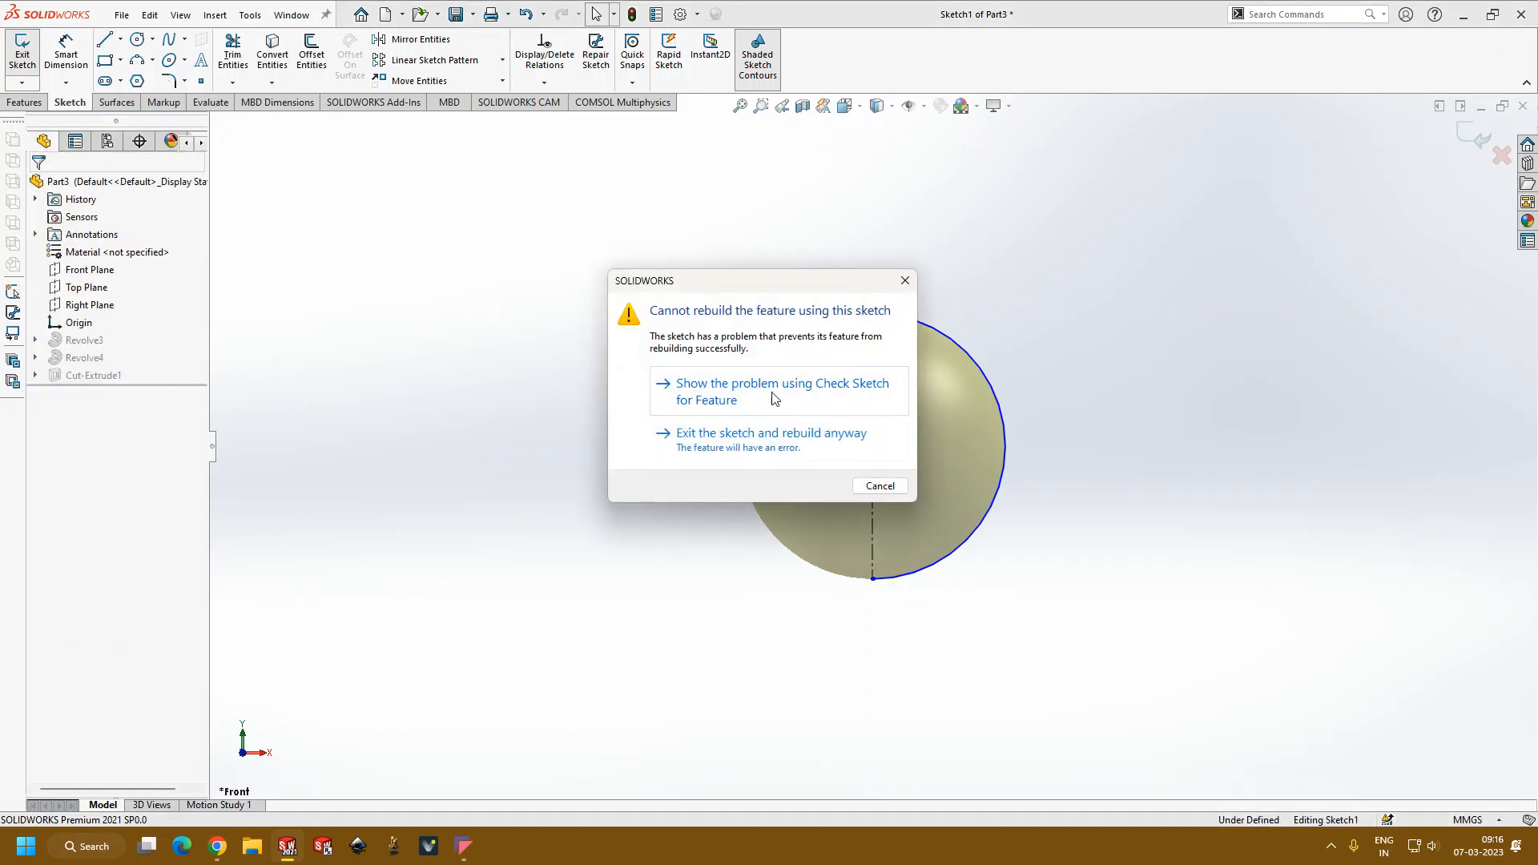
{"action": "left_click", "coordinate": [772, 392]}
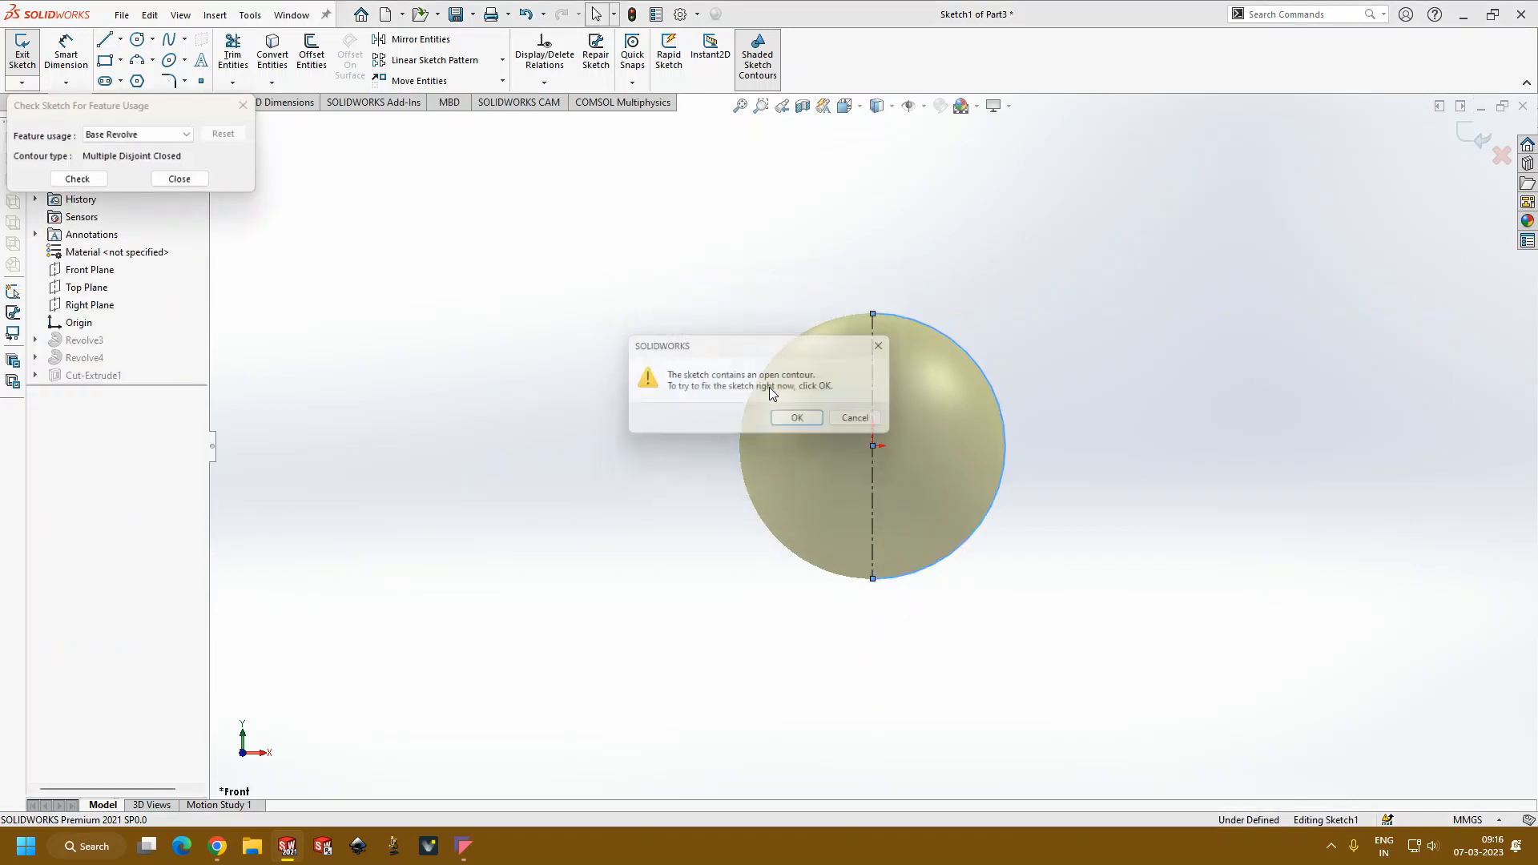
{"action": "left_click", "coordinate": [865, 422]}
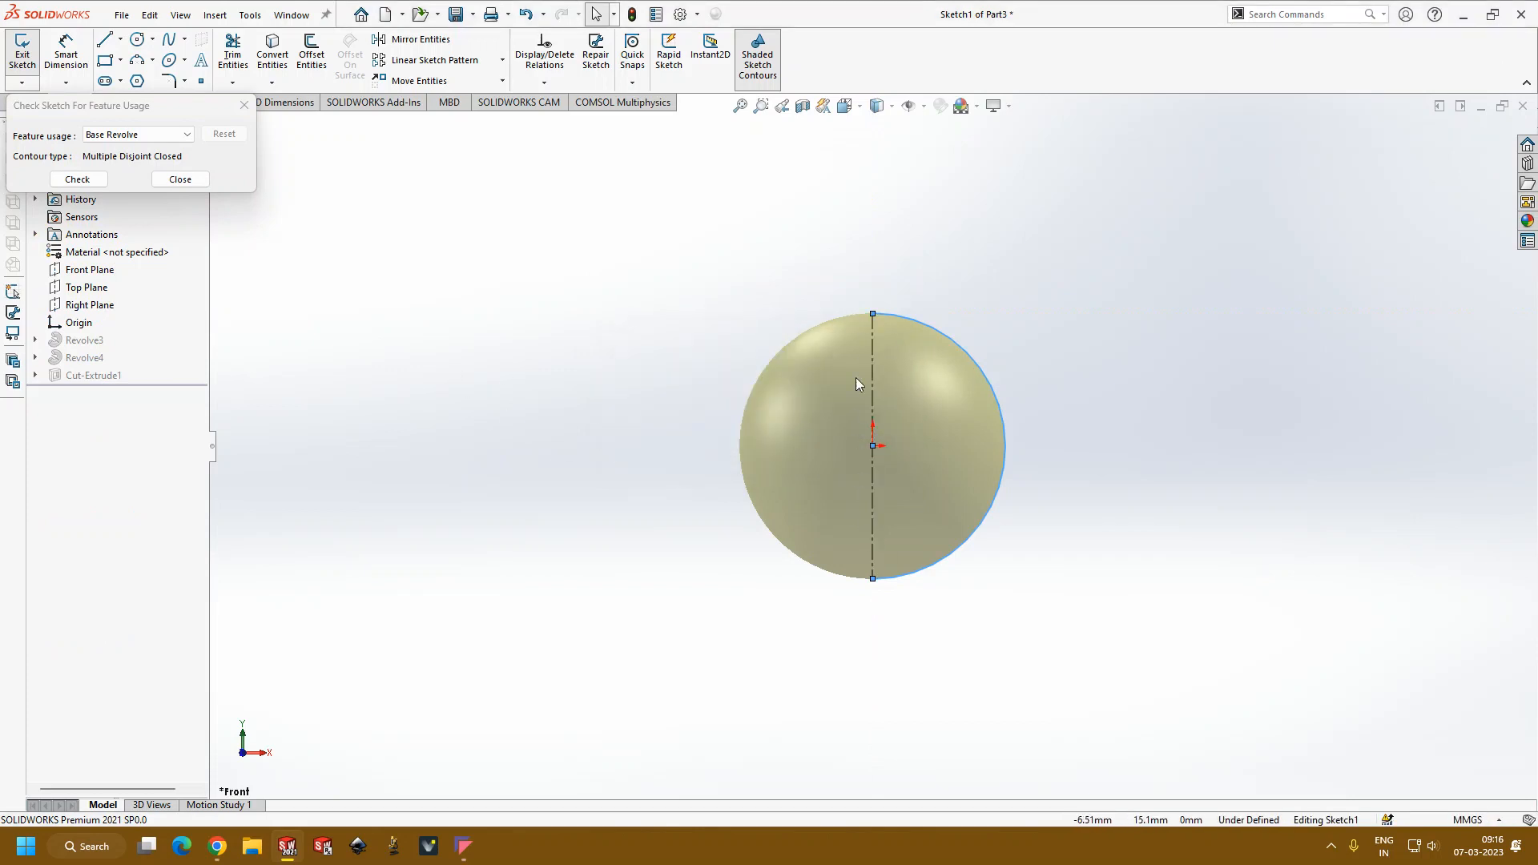
{"action": "left_click", "coordinate": [181, 179]}
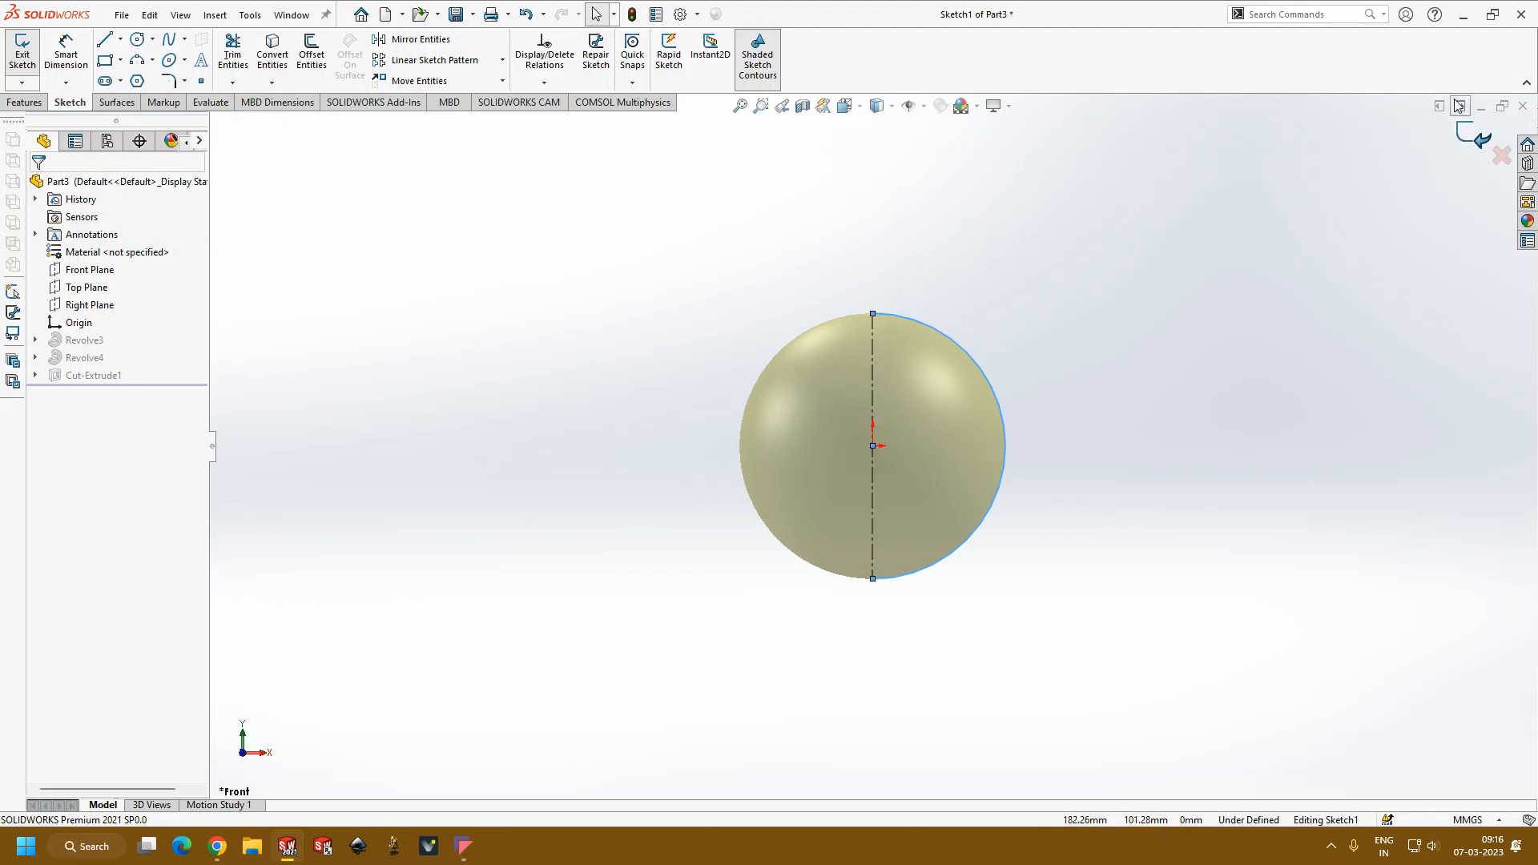
{"action": "left_click", "coordinate": [1473, 134]}
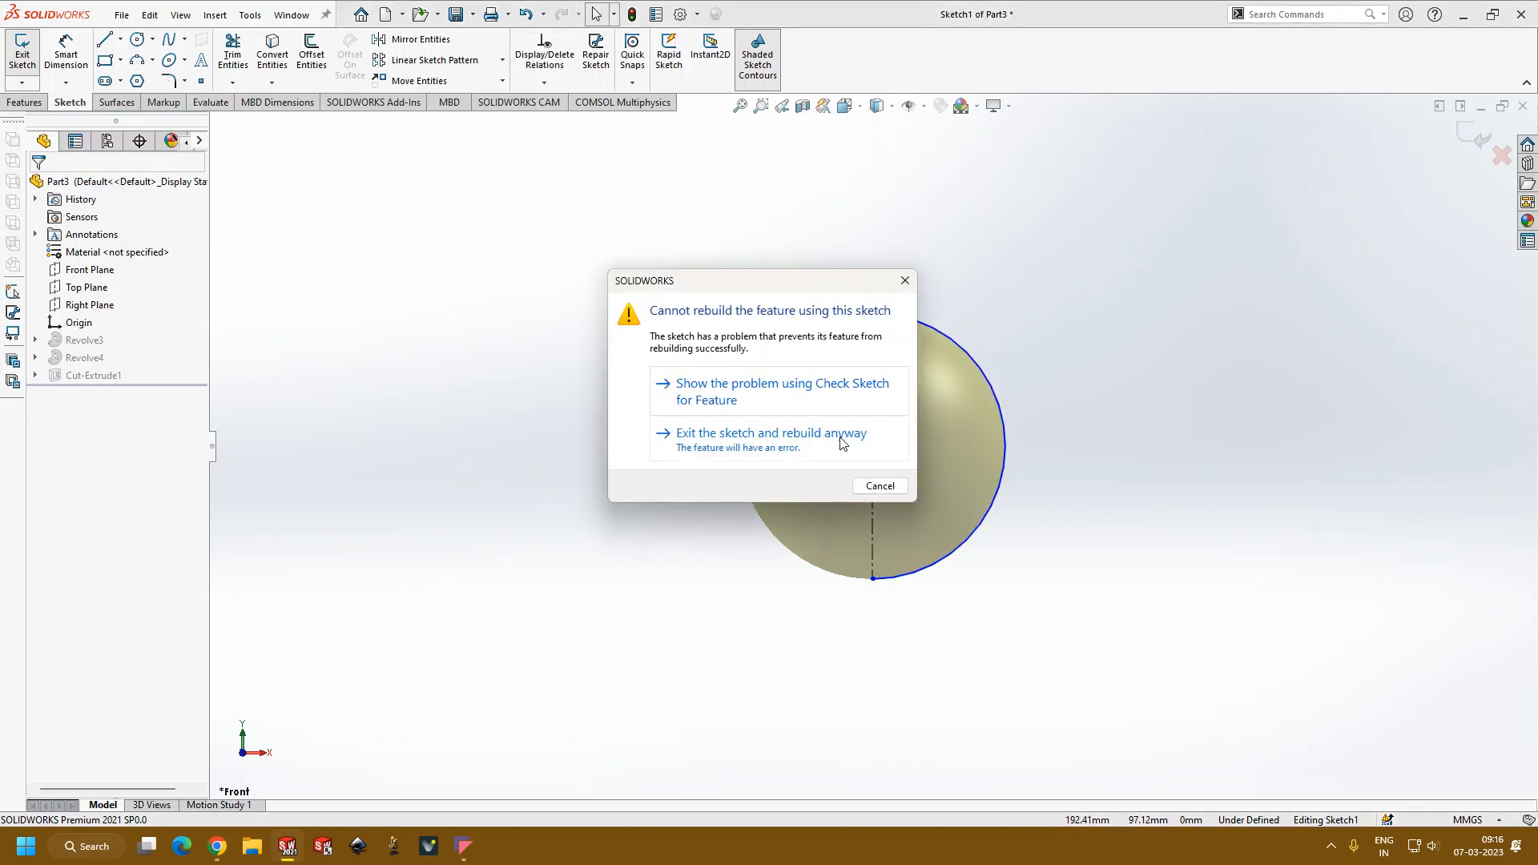
{"action": "left_click", "coordinate": [880, 485]}
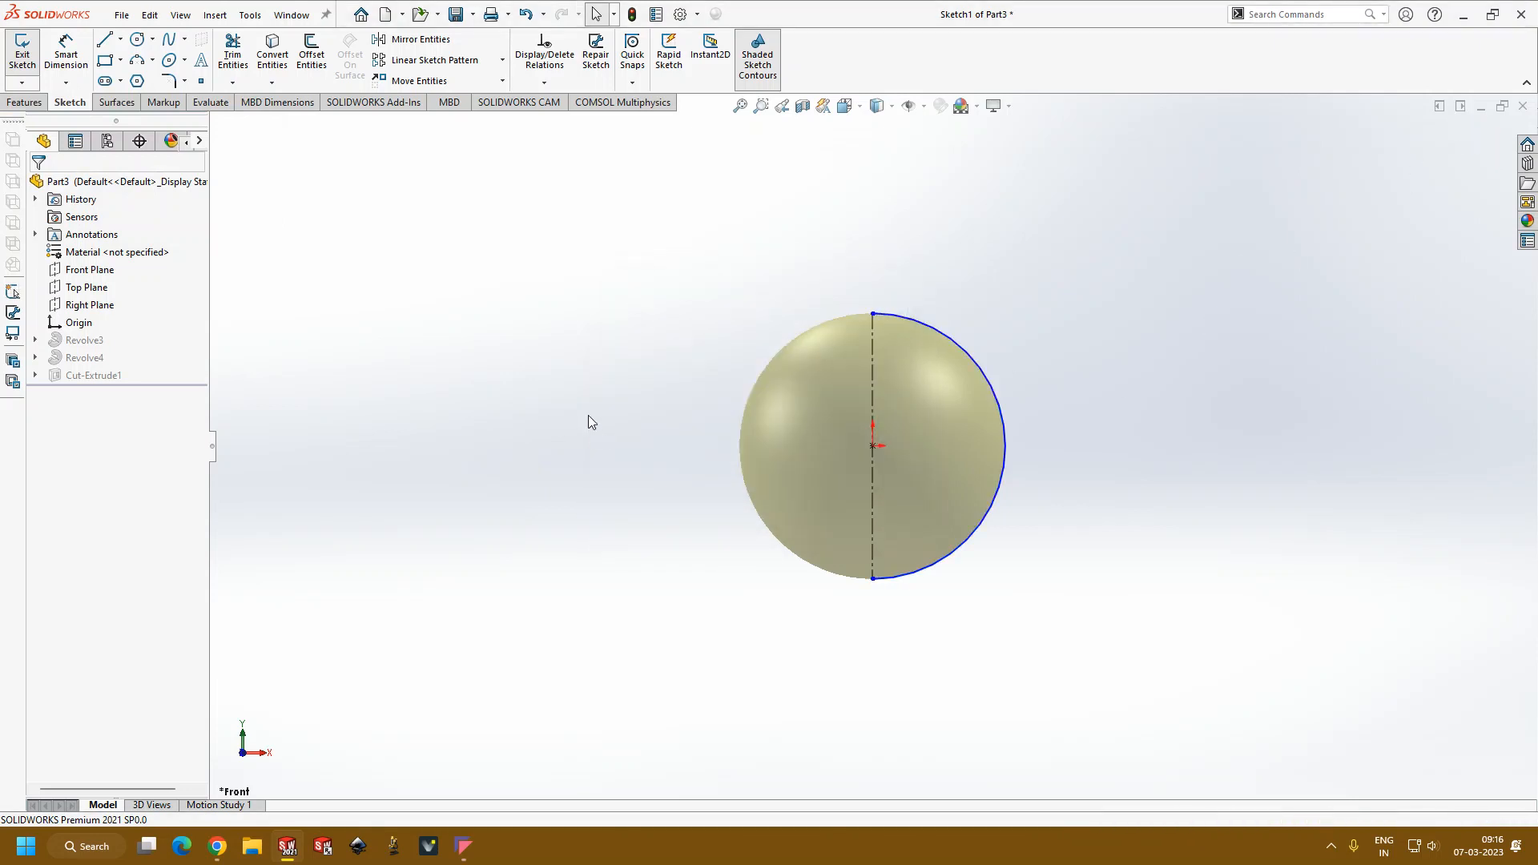
Step: Convert the vertical centerline into a regular solid line, then exit the sketch and rebuild the part anyway
{"action": "left_click", "coordinate": [872, 390]}
{"action": "left_click", "coordinate": [62, 441]}
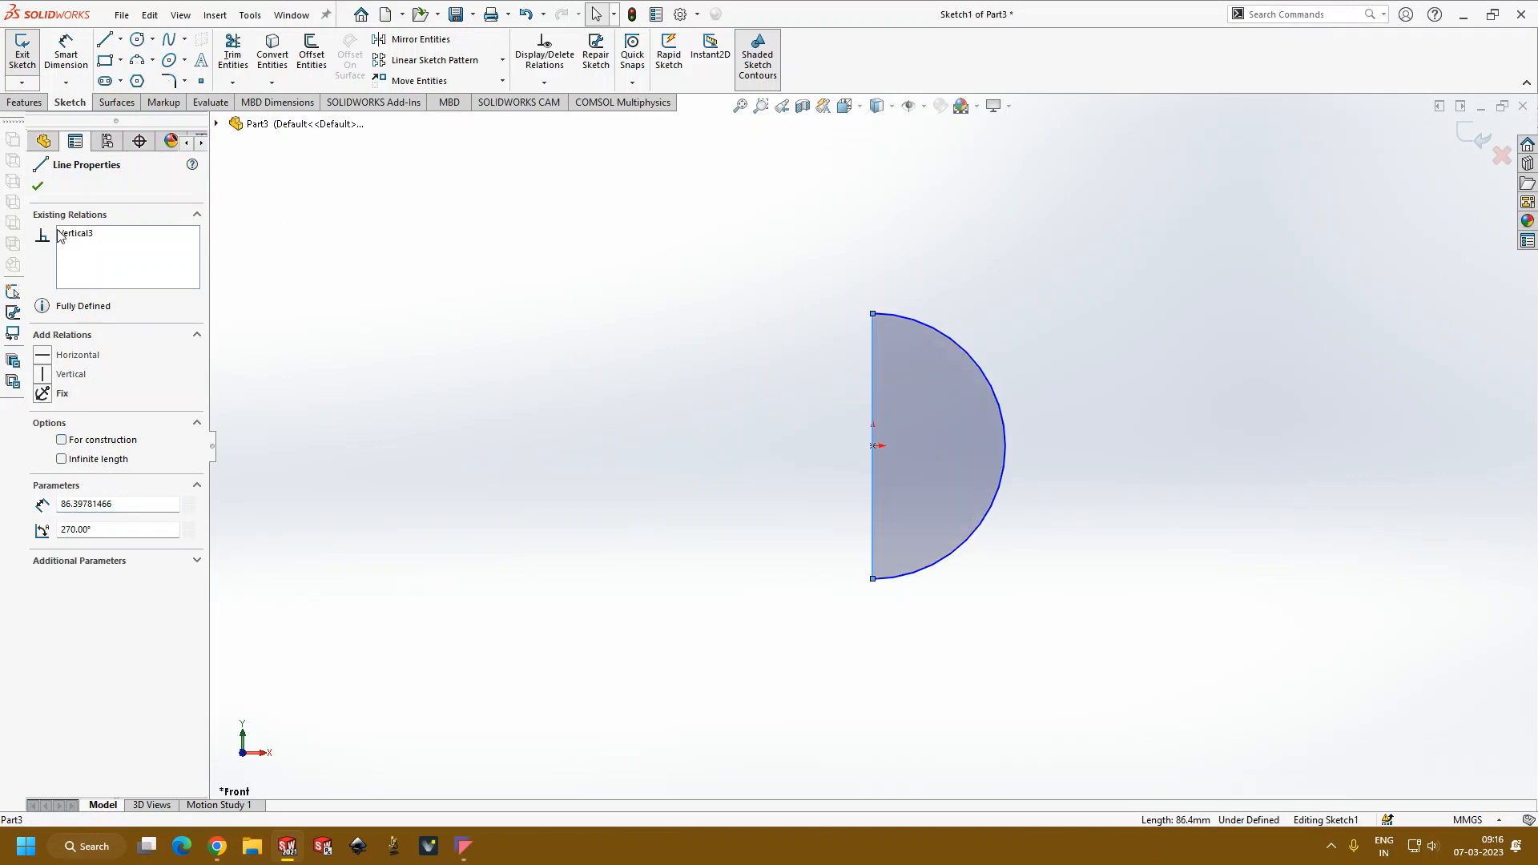
{"action": "left_click", "coordinate": [38, 187]}
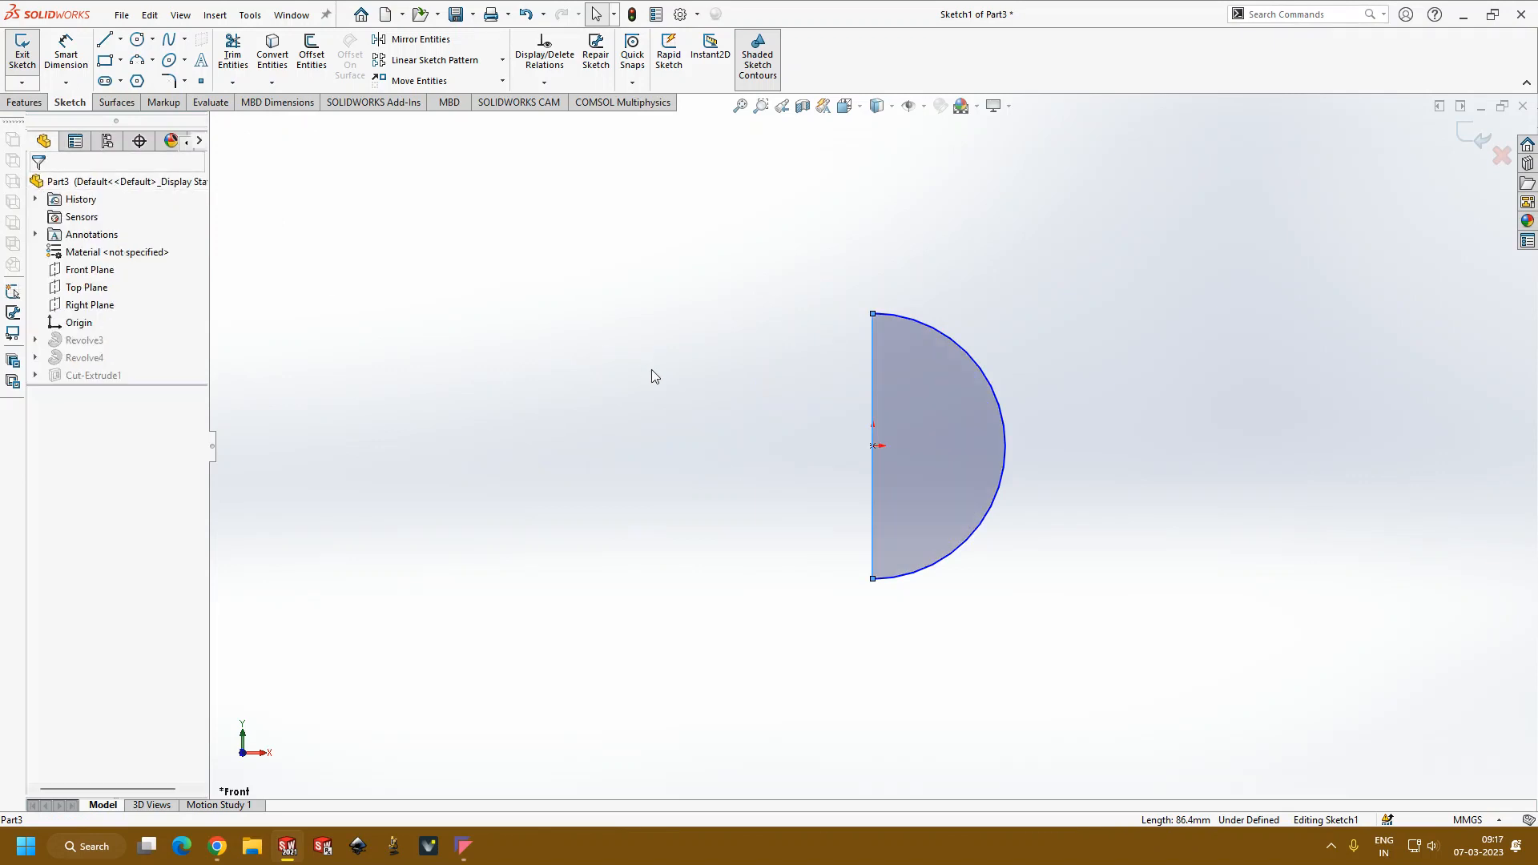
{"action": "left_click", "coordinate": [1474, 136]}
{"action": "left_click", "coordinate": [769, 427]}
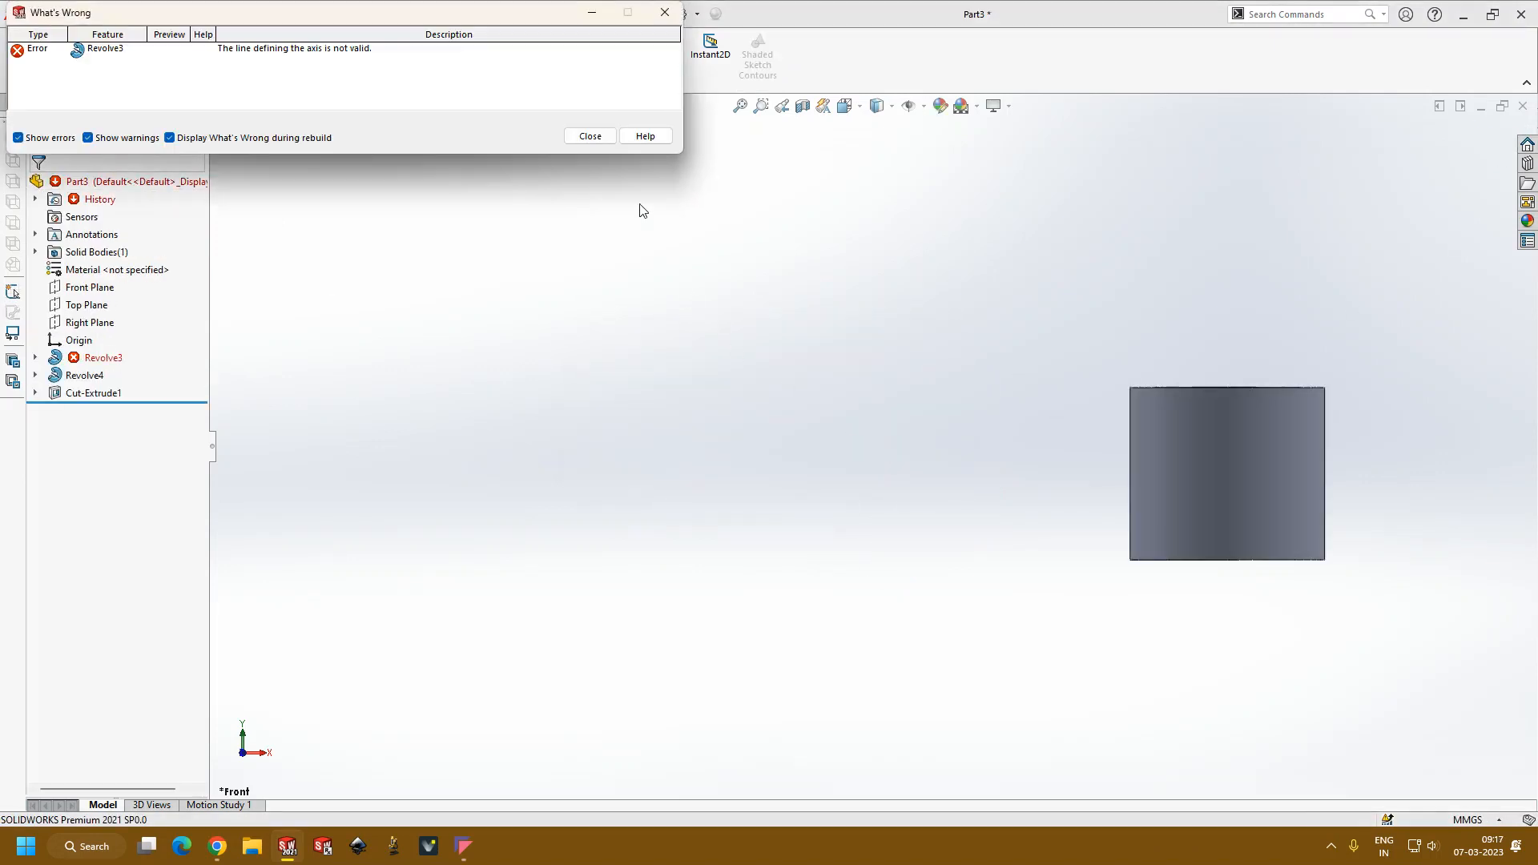
{"action": "left_click", "coordinate": [597, 140]}
Step: Repair the sphere's revolve feature by using the sketch's vertical line as the axis and the semicircular region as the contour
{"action": "left_click", "coordinate": [100, 358]}
{"action": "left_click", "coordinate": [111, 324]}
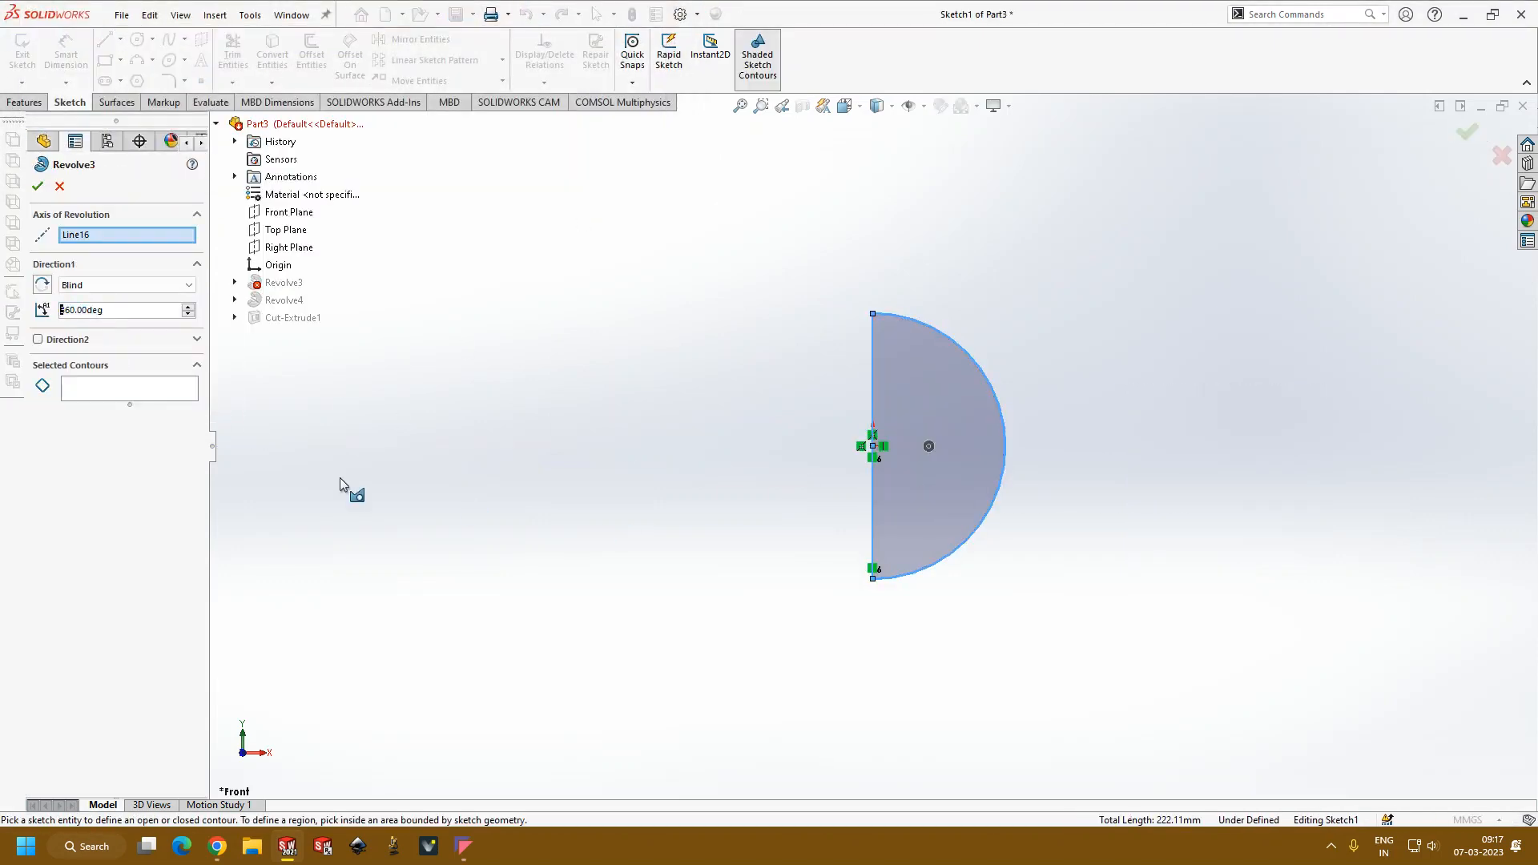
{"action": "left_click", "coordinate": [929, 504]}
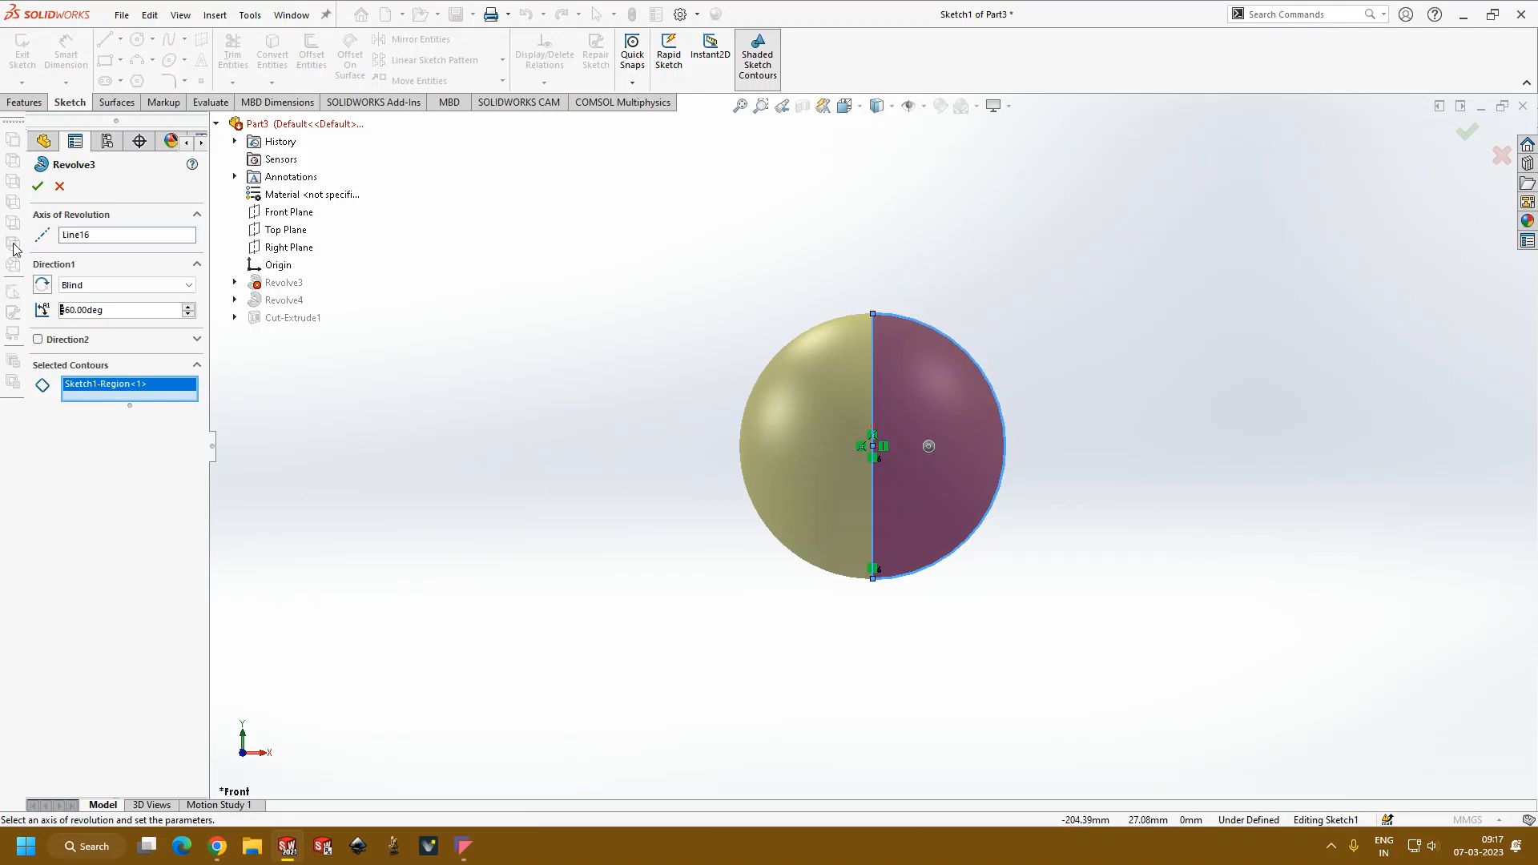
{"action": "left_click", "coordinate": [40, 190]}
{"action": "left_click", "coordinate": [641, 353]}
Step: Open the cylinder's revolve feature for editing and remove its current axis of revolution
{"action": "scroll", "coordinate": [889, 525], "scroll_direction": "up", "scroll_amount": 4}
{"action": "scroll", "coordinate": [952, 492], "scroll_direction": "down", "scroll_amount": 5}
{"action": "middle_click_drag", "start_coordinate": [937, 497], "coordinate": [769, 419]}
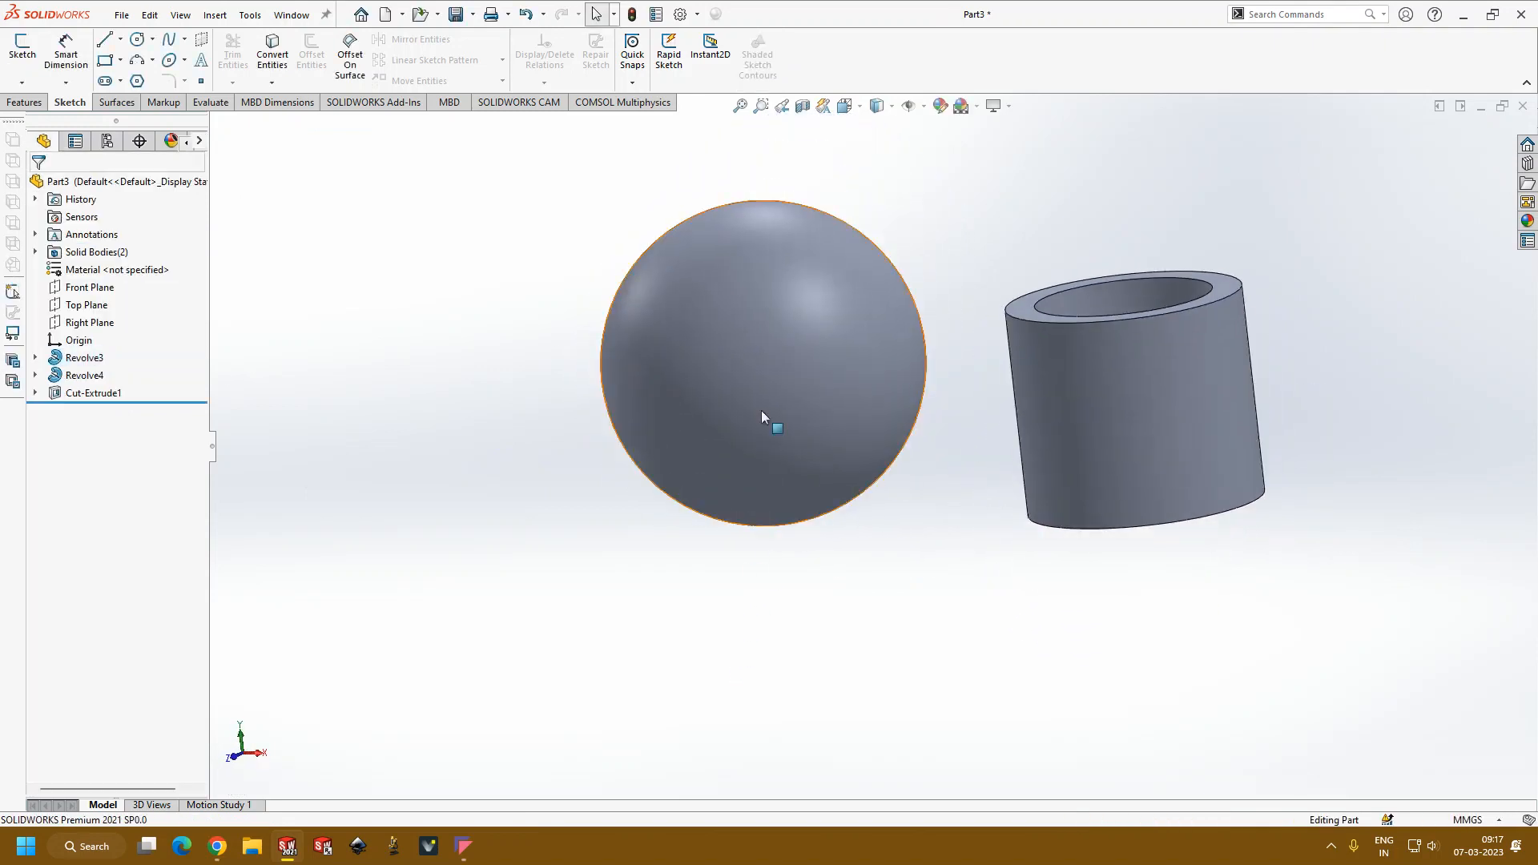
{"action": "left_click", "coordinate": [87, 375]}
{"action": "left_click", "coordinate": [107, 329]}
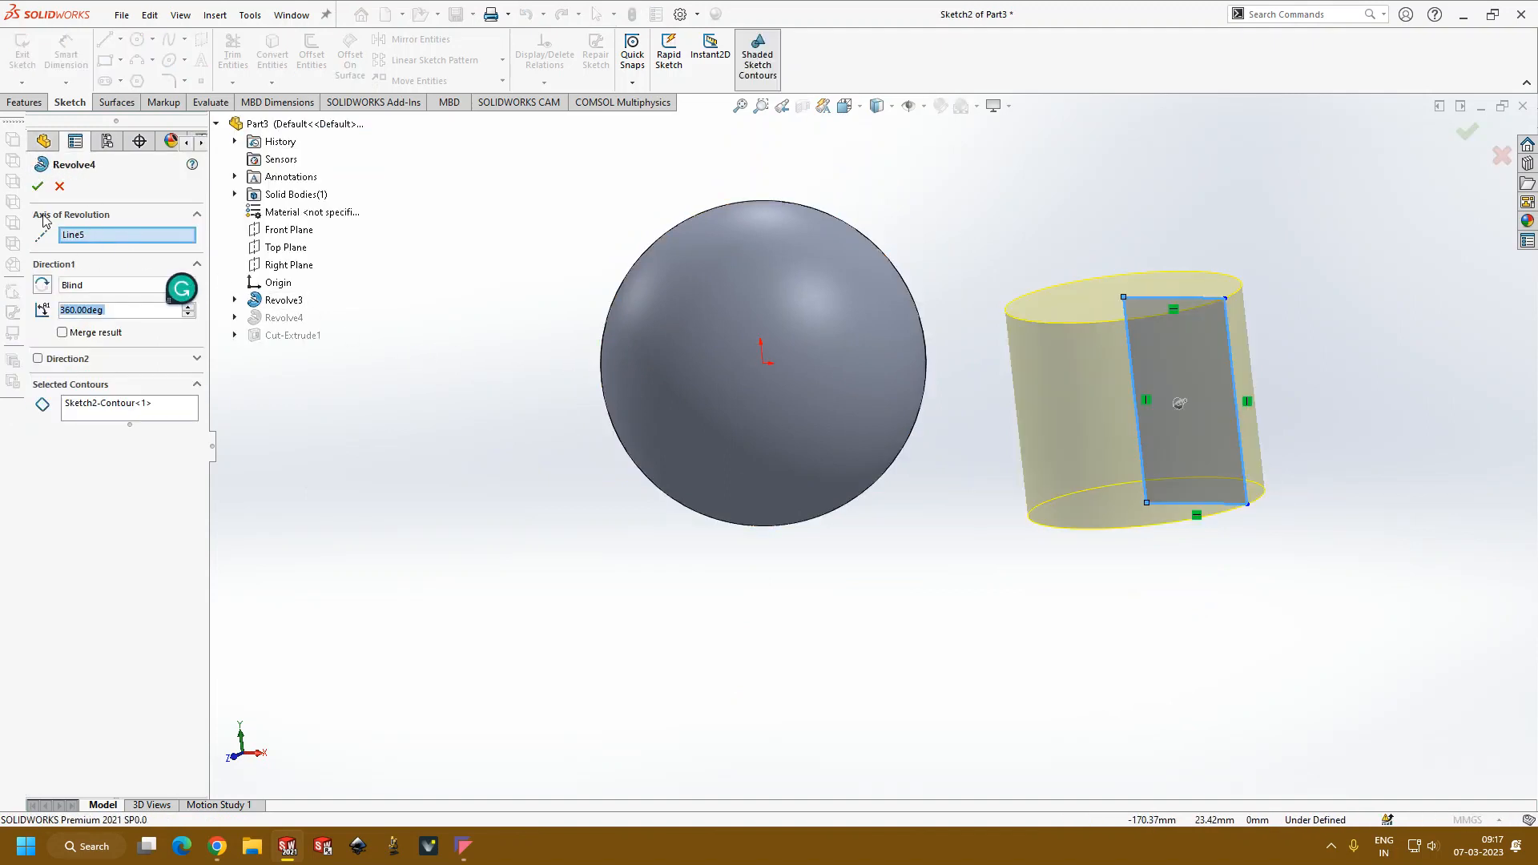
{"action": "left_click", "coordinate": [85, 239]}
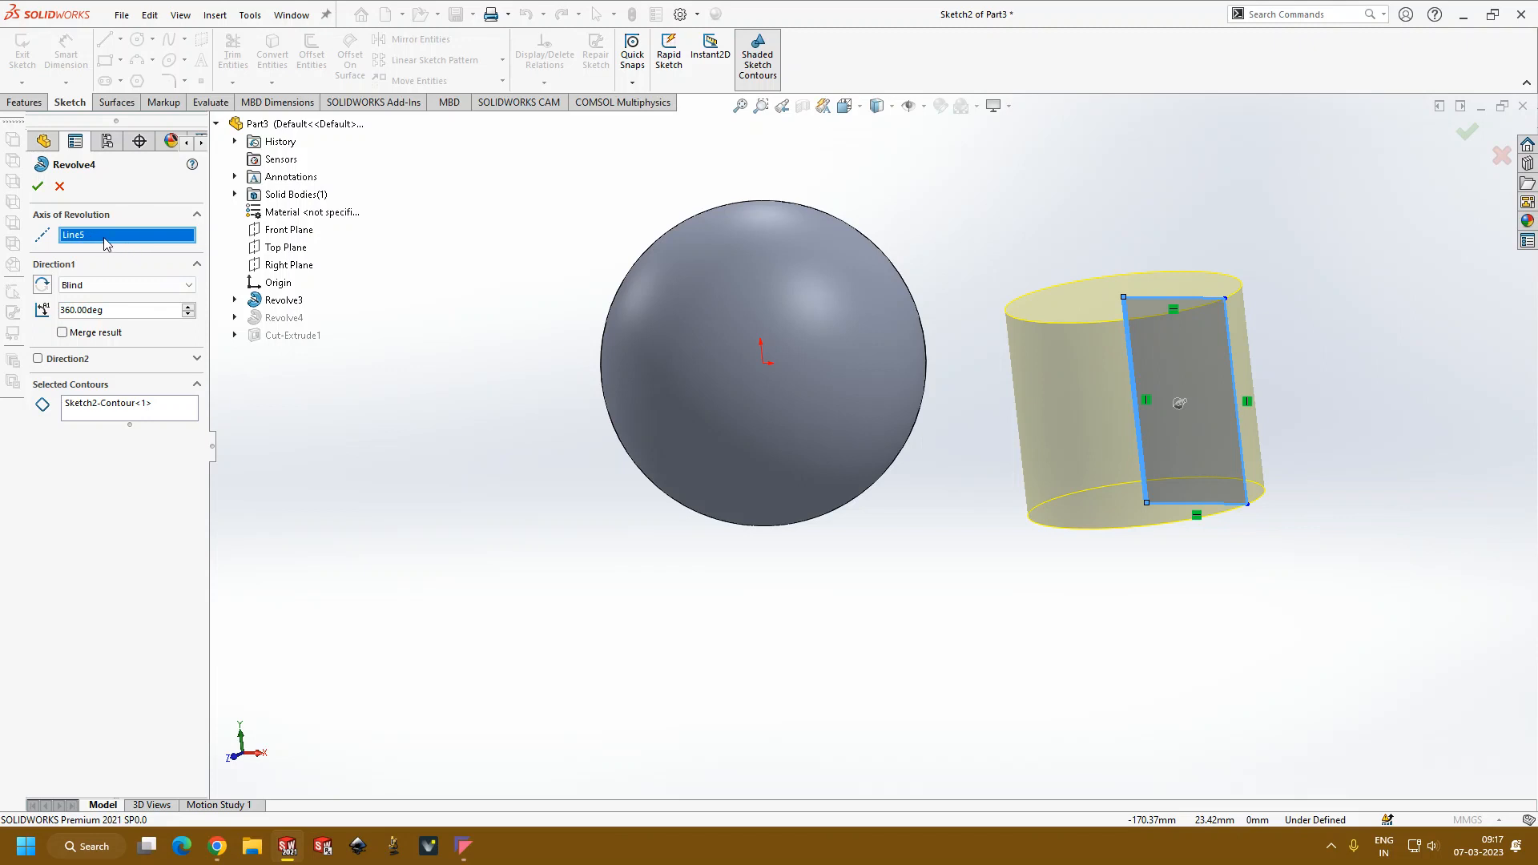
{"action": "right_click", "coordinate": [112, 232]}
{"action": "left_click", "coordinate": [157, 263]}
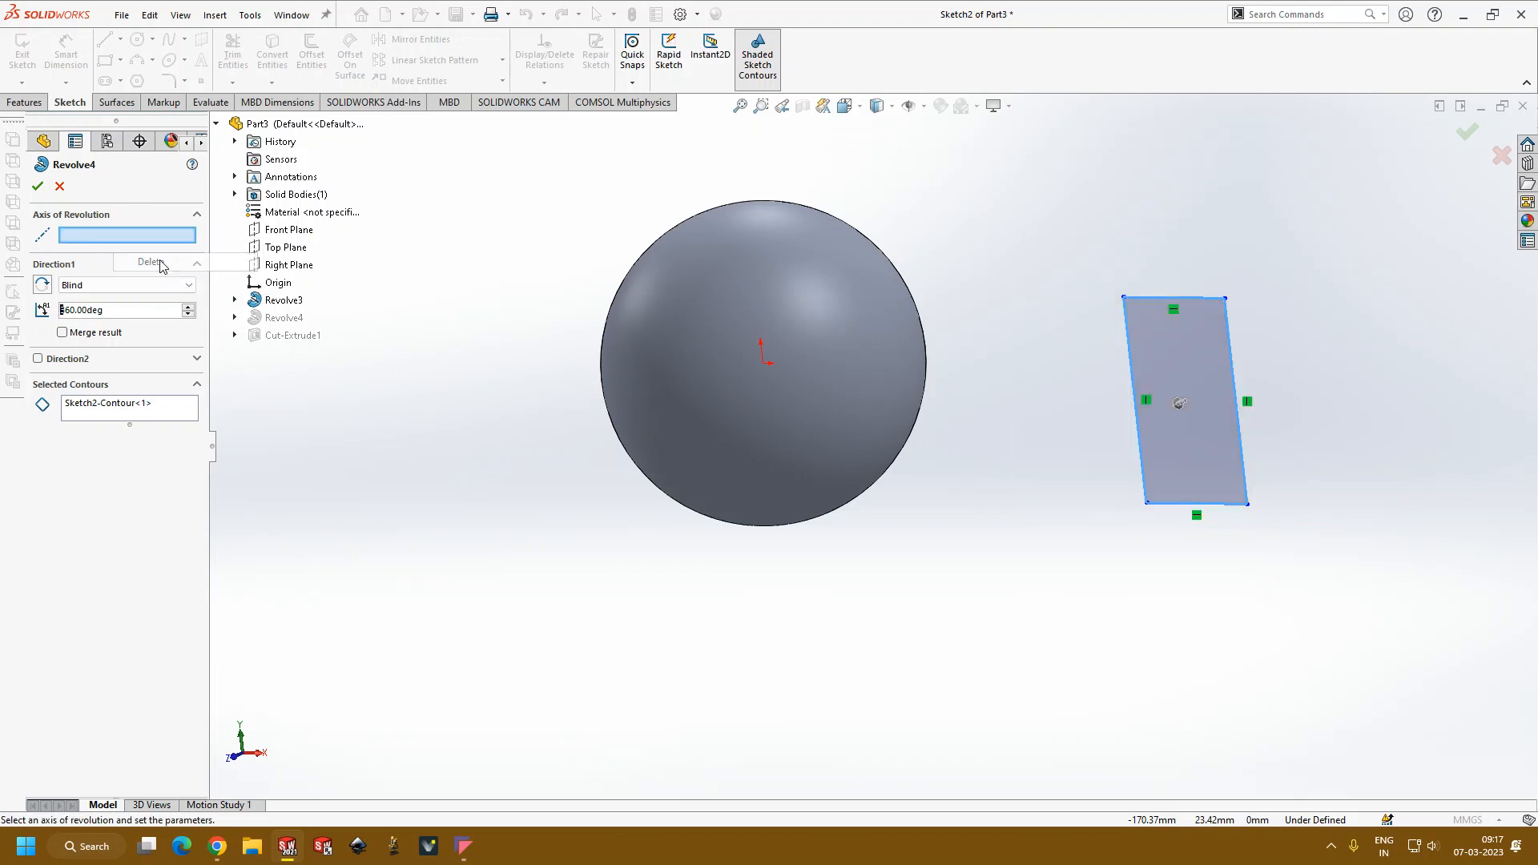
Step: Pick the rectangle's top horizontal edge as the axis of revolution for the 360° revolve
{"action": "middle_click_drag", "start_coordinate": [1185, 420], "coordinate": [1257, 430]}
{"action": "scroll", "coordinate": [1257, 430], "scroll_direction": "down", "scroll_amount": 3}
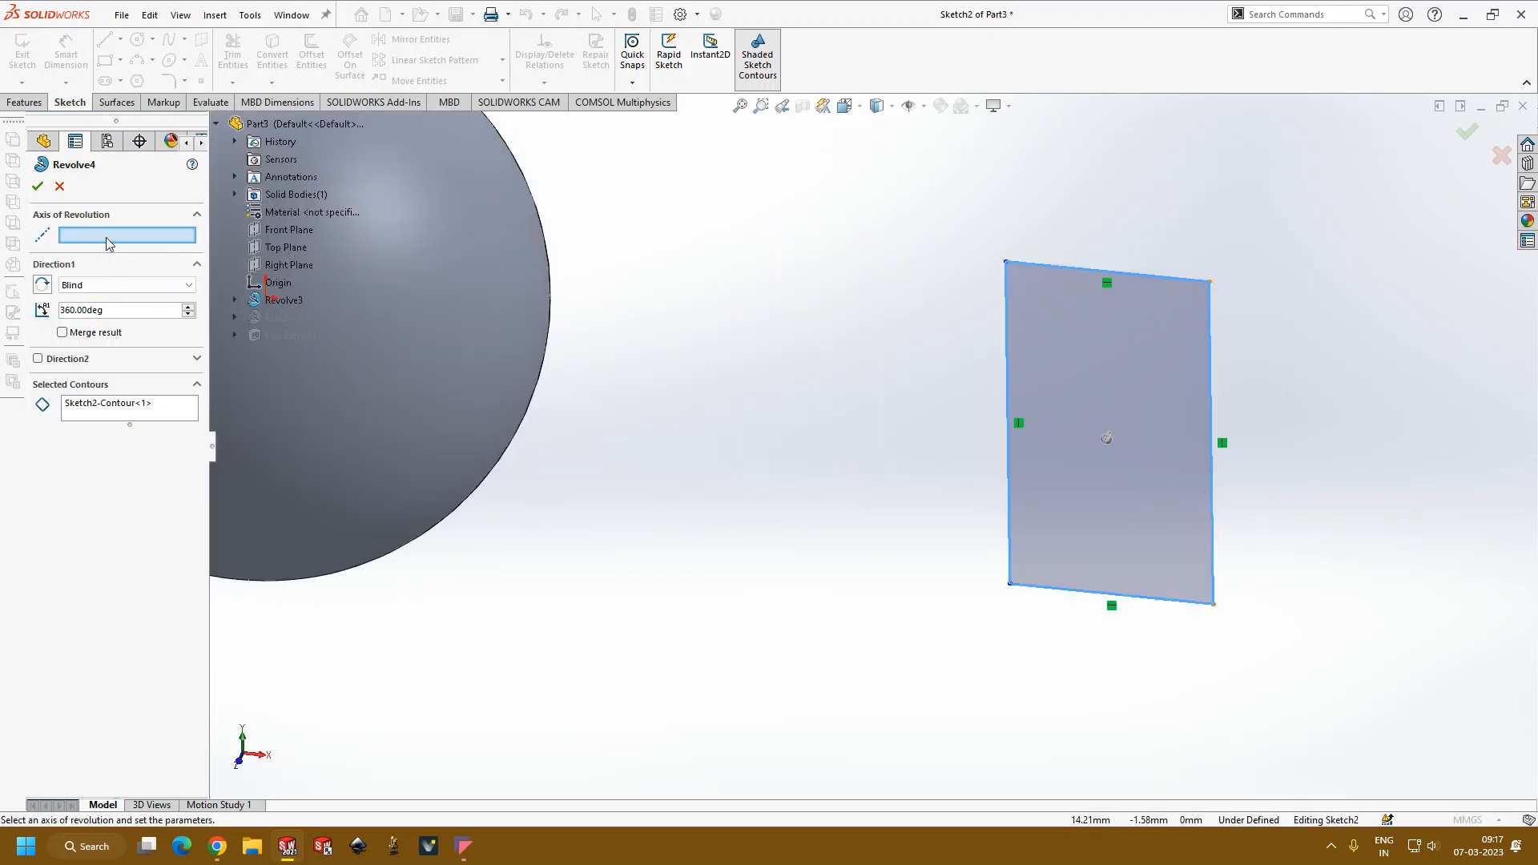
{"action": "left_click", "coordinate": [1163, 283]}
{"action": "scroll", "coordinate": [1075, 438], "scroll_direction": "up", "scroll_amount": 4}
{"action": "scroll", "coordinate": [1160, 398], "scroll_direction": "down", "scroll_amount": 3}
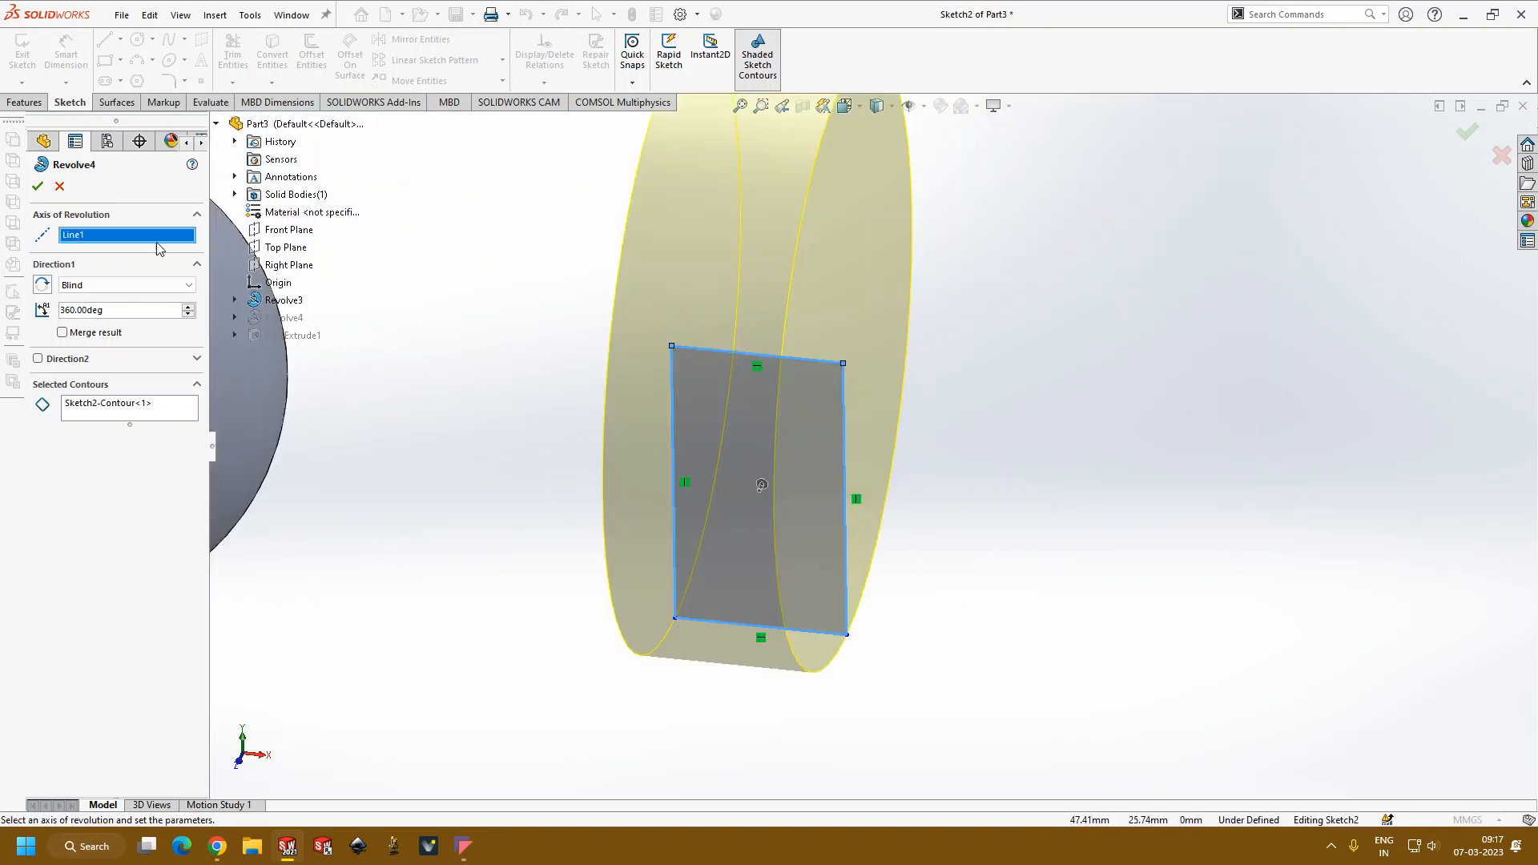
Step: Accept the cylinder's edited revolve about its new axis and rebuild the part
{"action": "left_click", "coordinate": [37, 188]}
{"action": "middle_click_drag", "start_coordinate": [910, 388], "coordinate": [890, 288]}
{"action": "scroll", "coordinate": [690, 349], "scroll_direction": "up", "scroll_amount": 4}
{"action": "middle_click_drag", "start_coordinate": [691, 349], "coordinate": [1022, 412]}
Step: Suppress the cylinder's extruded pocket cut and dismiss the rebuild warning
{"action": "left_click", "coordinate": [112, 392]}
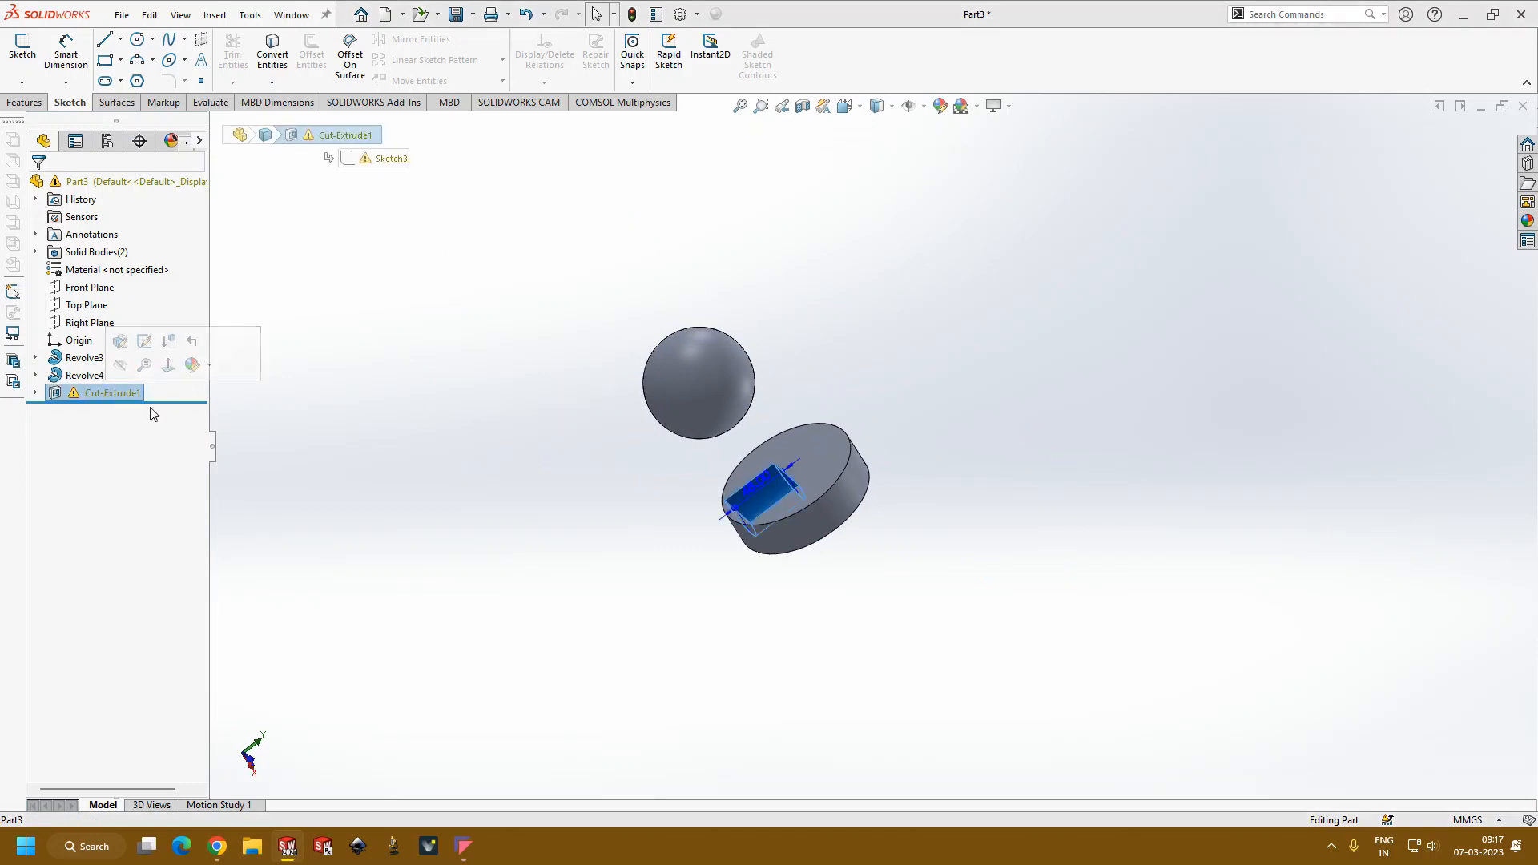
{"action": "left_click", "coordinate": [353, 428]}
{"action": "left_click", "coordinate": [125, 393]}
{"action": "left_click", "coordinate": [177, 337]}
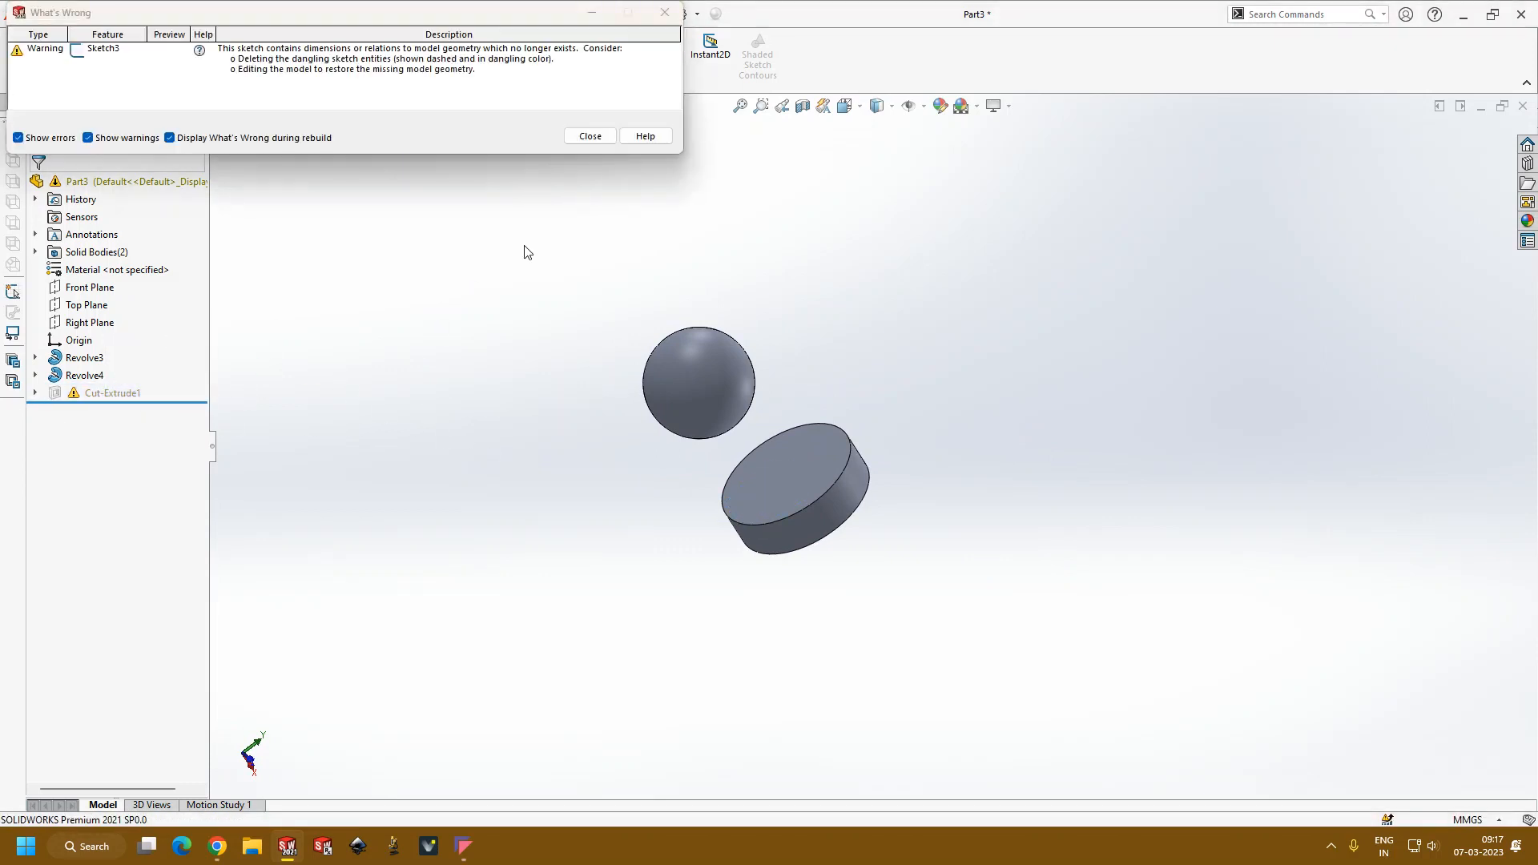
{"action": "left_click", "coordinate": [592, 144]}
Step: Reopen the cylinder's revolve feature for editing and review the end-condition types available for Direction 1
{"action": "middle_click_drag", "start_coordinate": [719, 504], "coordinate": [684, 431]}
{"action": "scroll", "coordinate": [831, 540], "scroll_direction": "down", "scroll_amount": 4}
{"action": "middle_click_drag", "start_coordinate": [831, 546], "coordinate": [852, 479]}
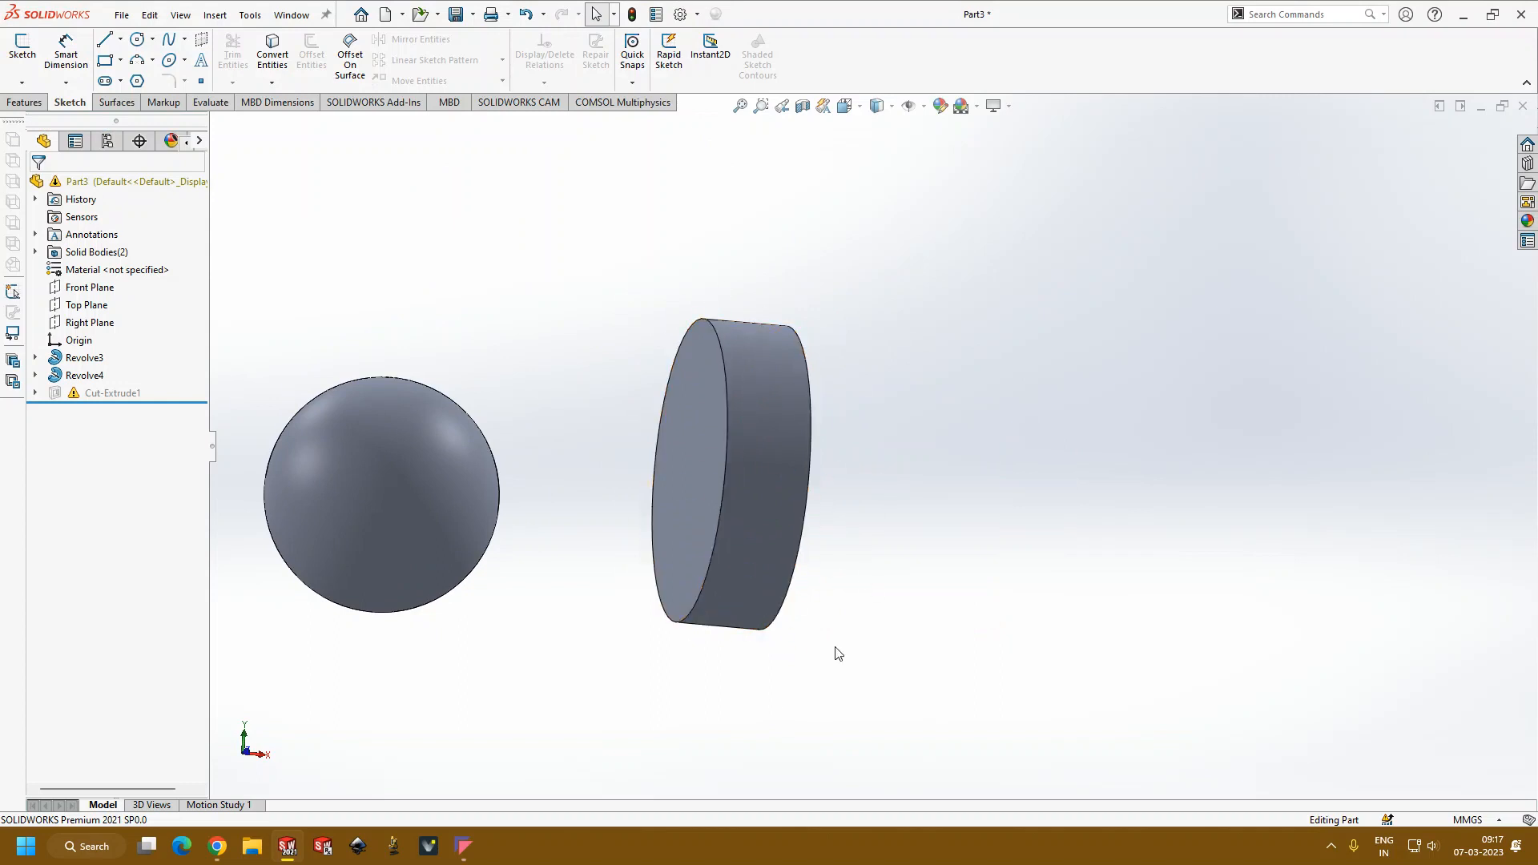
{"action": "scroll", "coordinate": [743, 667], "scroll_direction": "up", "scroll_amount": 2}
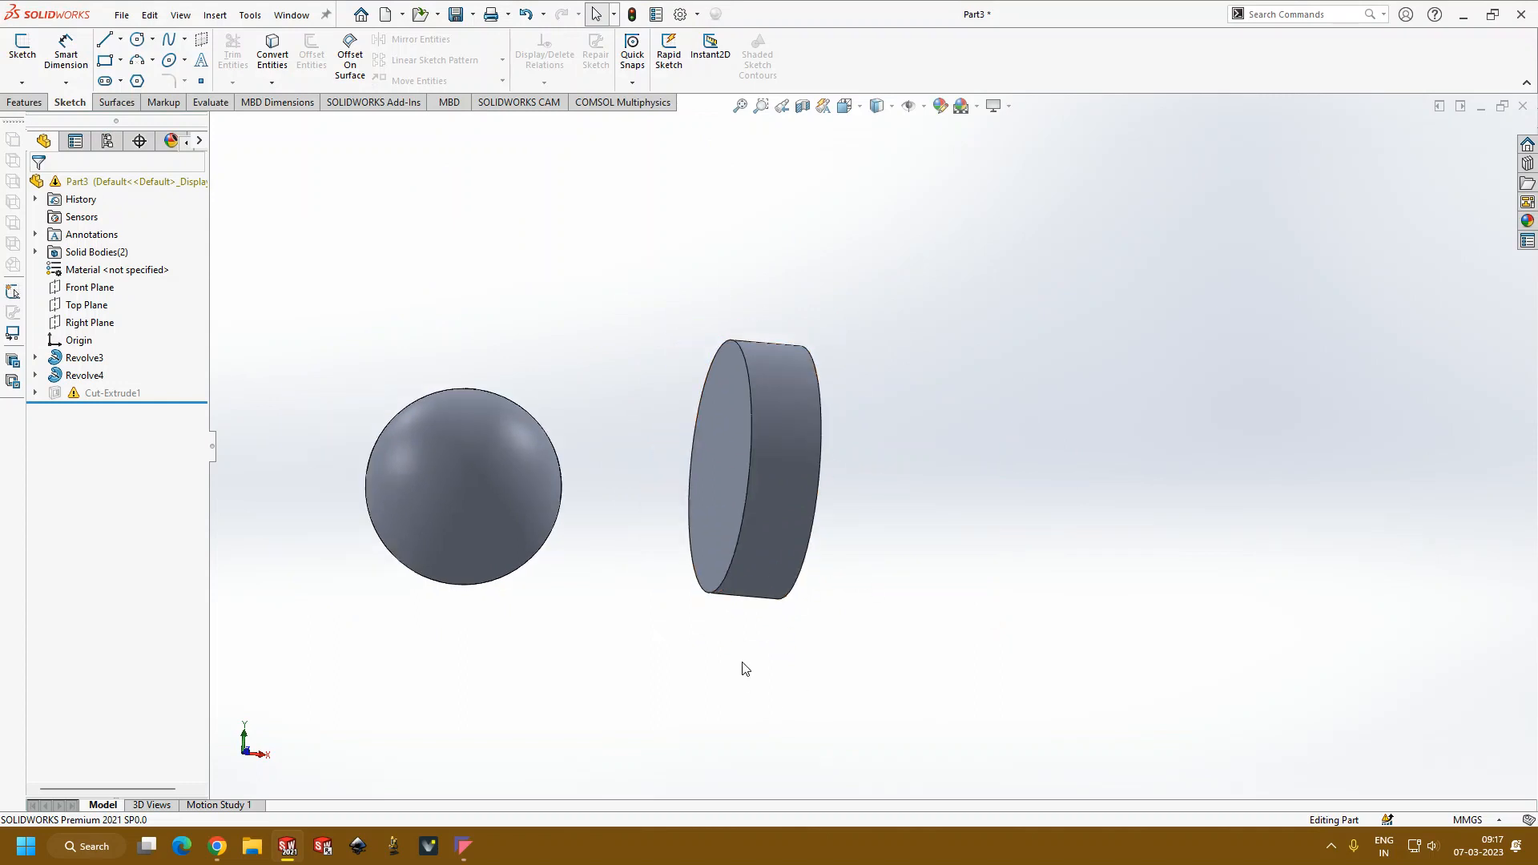
{"action": "left_click", "coordinate": [84, 375]}
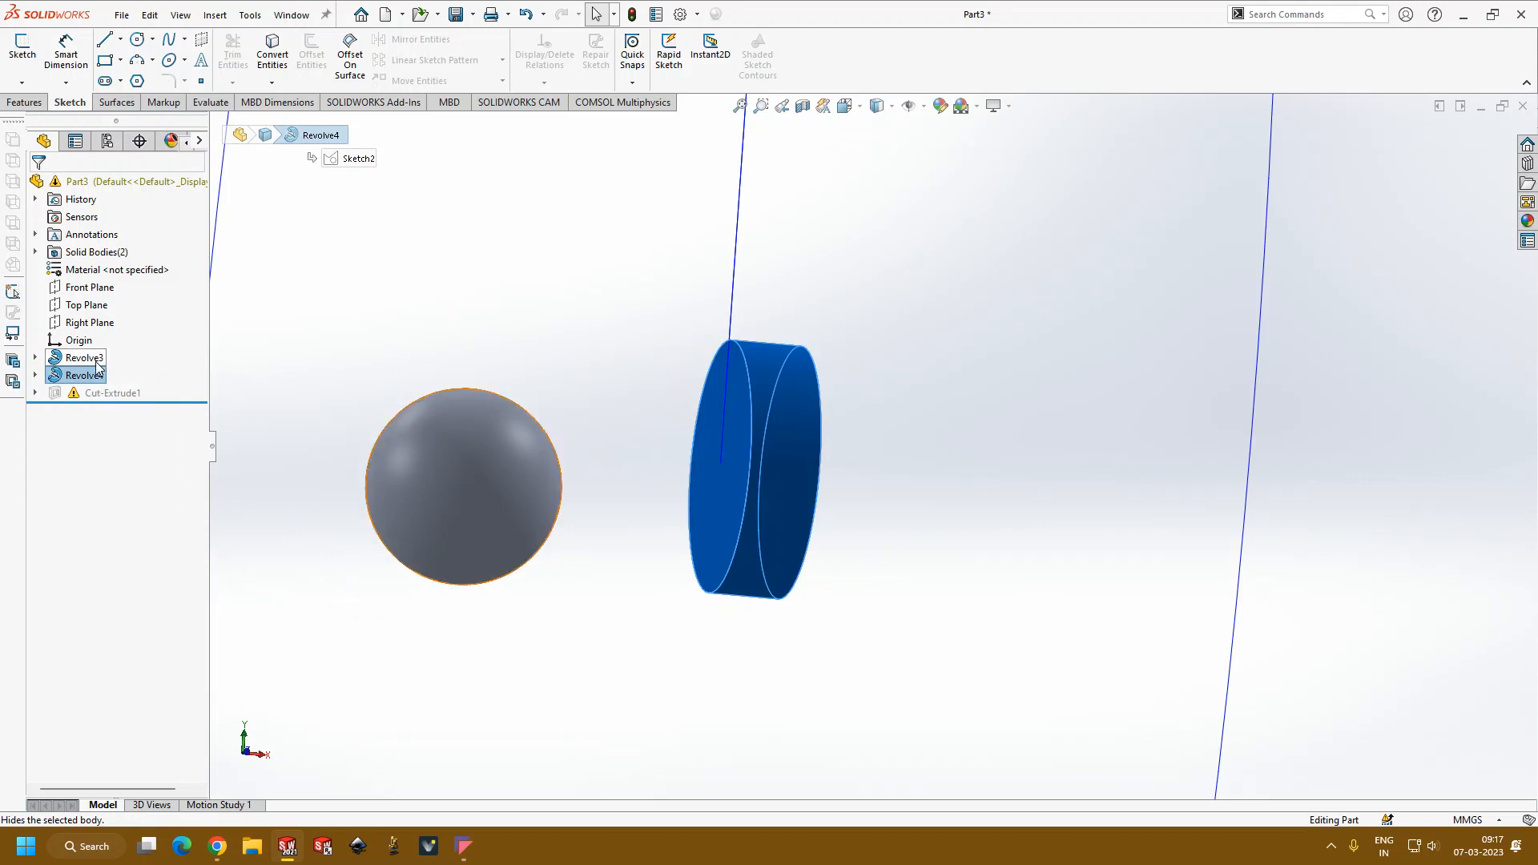
{"action": "left_click", "coordinate": [344, 350]}
{"action": "left_click", "coordinate": [94, 381]}
{"action": "left_click", "coordinate": [109, 334]}
{"action": "left_click", "coordinate": [103, 286]}
{"action": "left_click", "coordinate": [105, 291]}
{"action": "middle_click_drag", "start_coordinate": [789, 593], "coordinate": [820, 505]}
{"action": "left_click", "coordinate": [138, 287]}
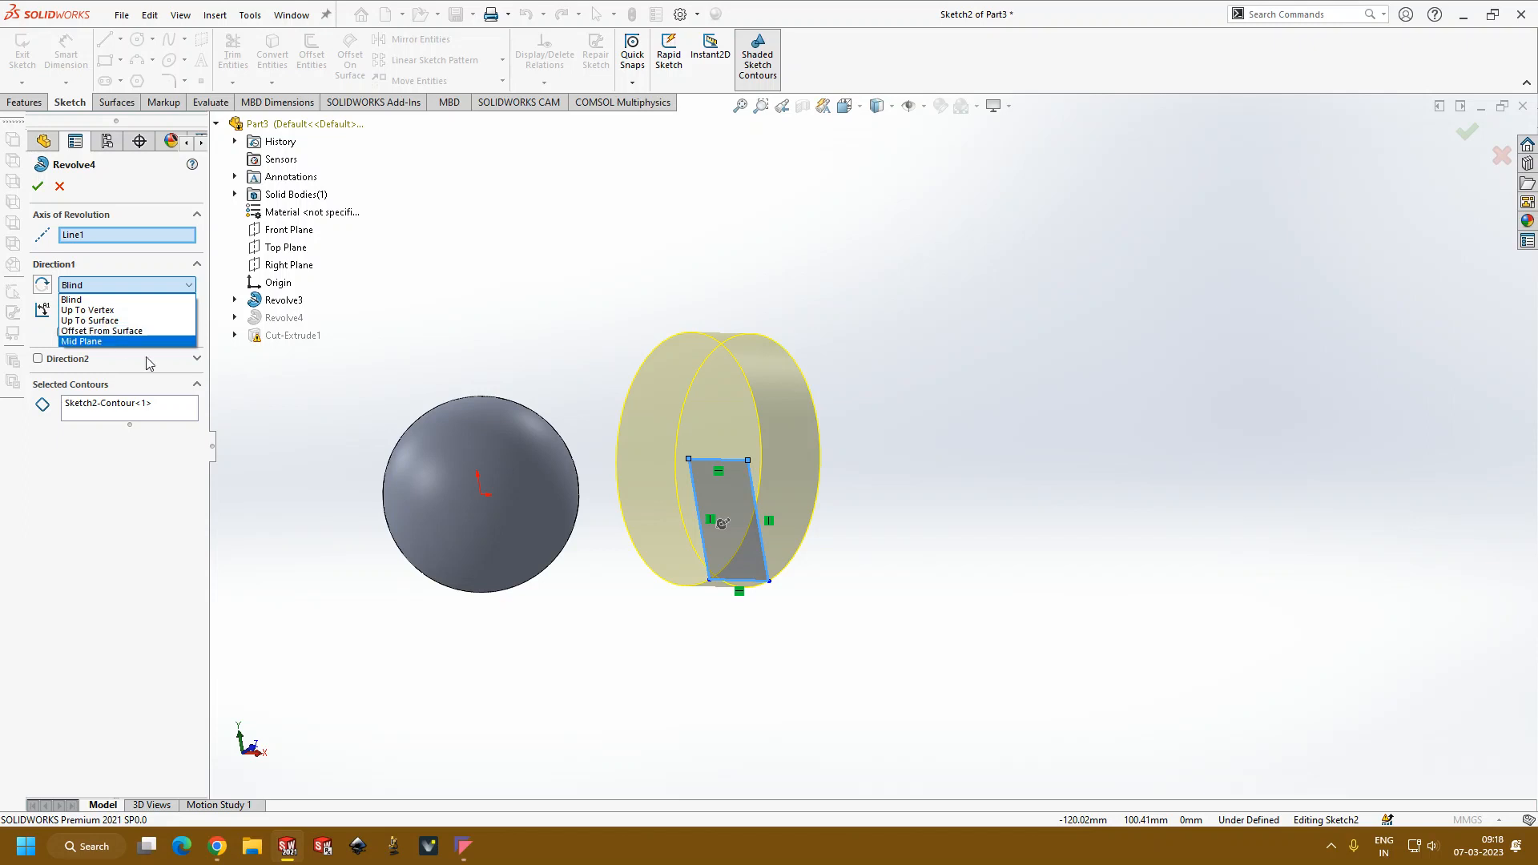
{"action": "left_click", "coordinate": [280, 395]}
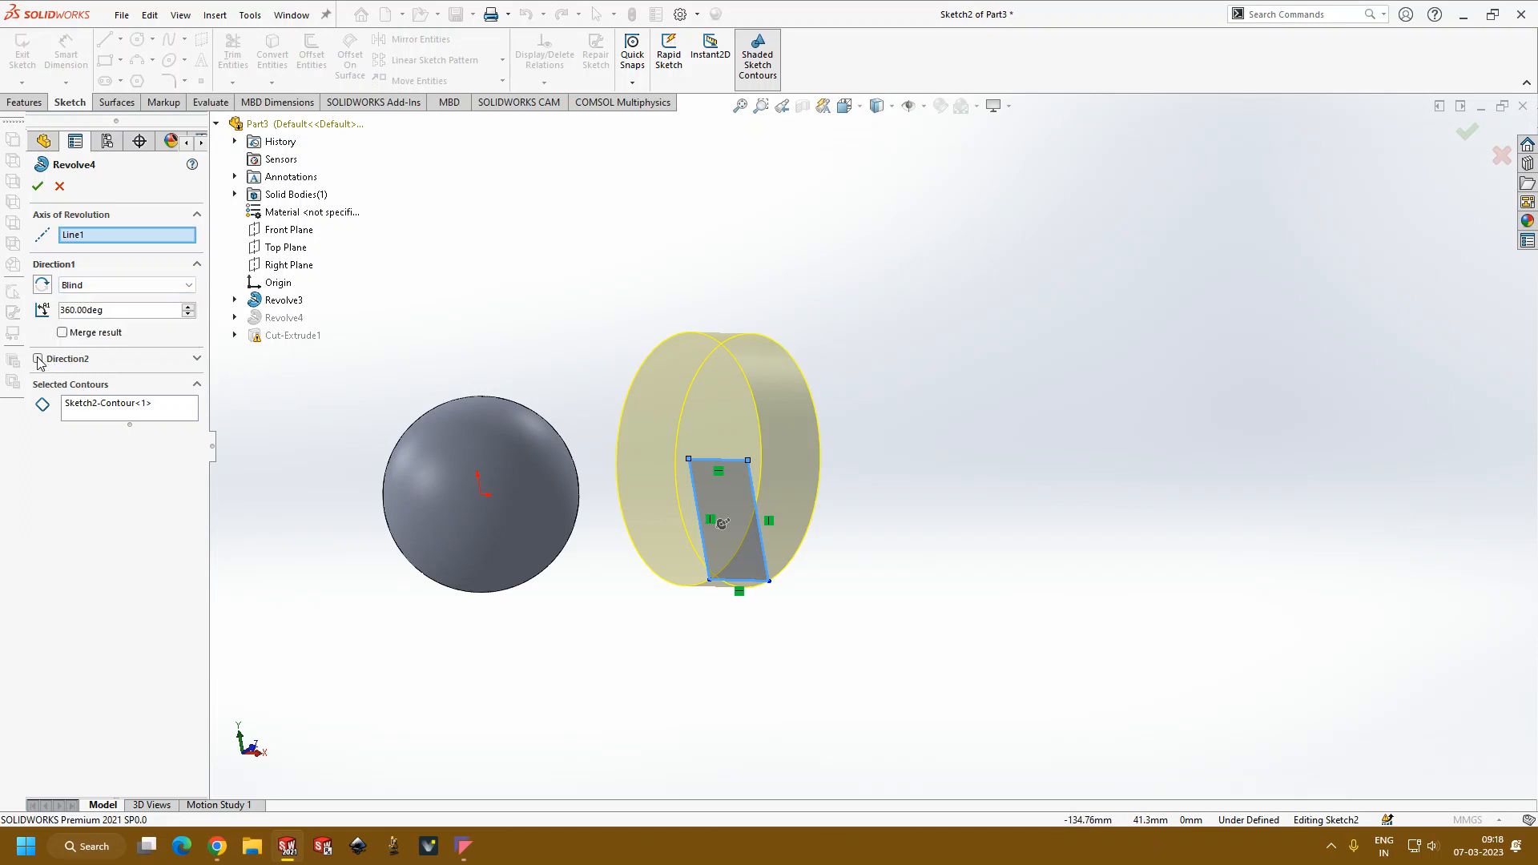
Step: Enable the revolve's second direction, turn it off again, and close the cylinder's feature edit
{"action": "left_click", "coordinate": [38, 360]}
{"action": "left_click", "coordinate": [190, 406]}
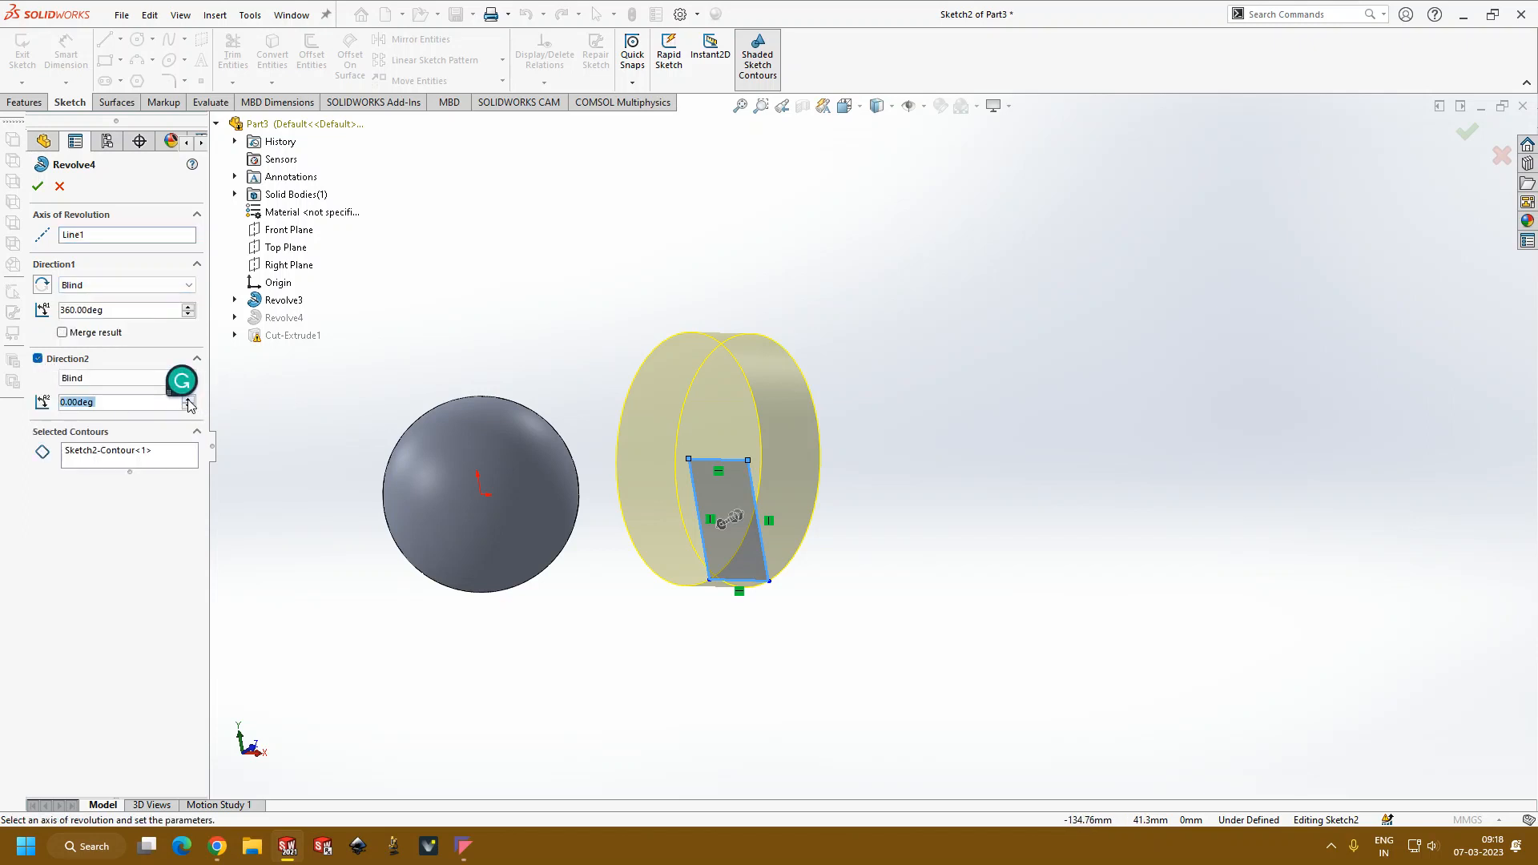
{"action": "left_click", "coordinate": [189, 405]}
{"action": "left_click", "coordinate": [38, 359]}
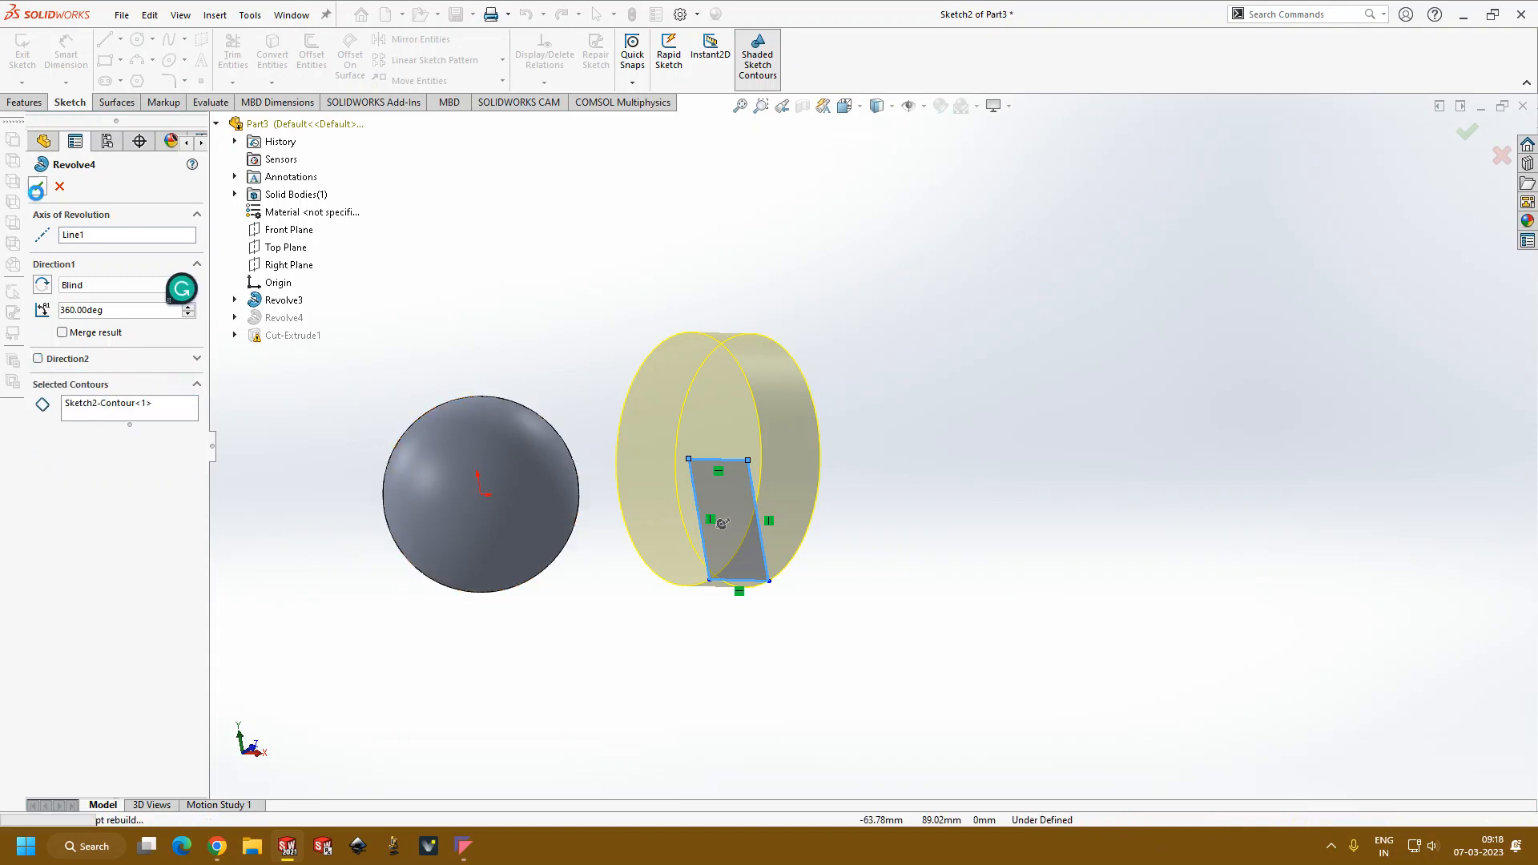
{"action": "left_click", "coordinate": [37, 190]}
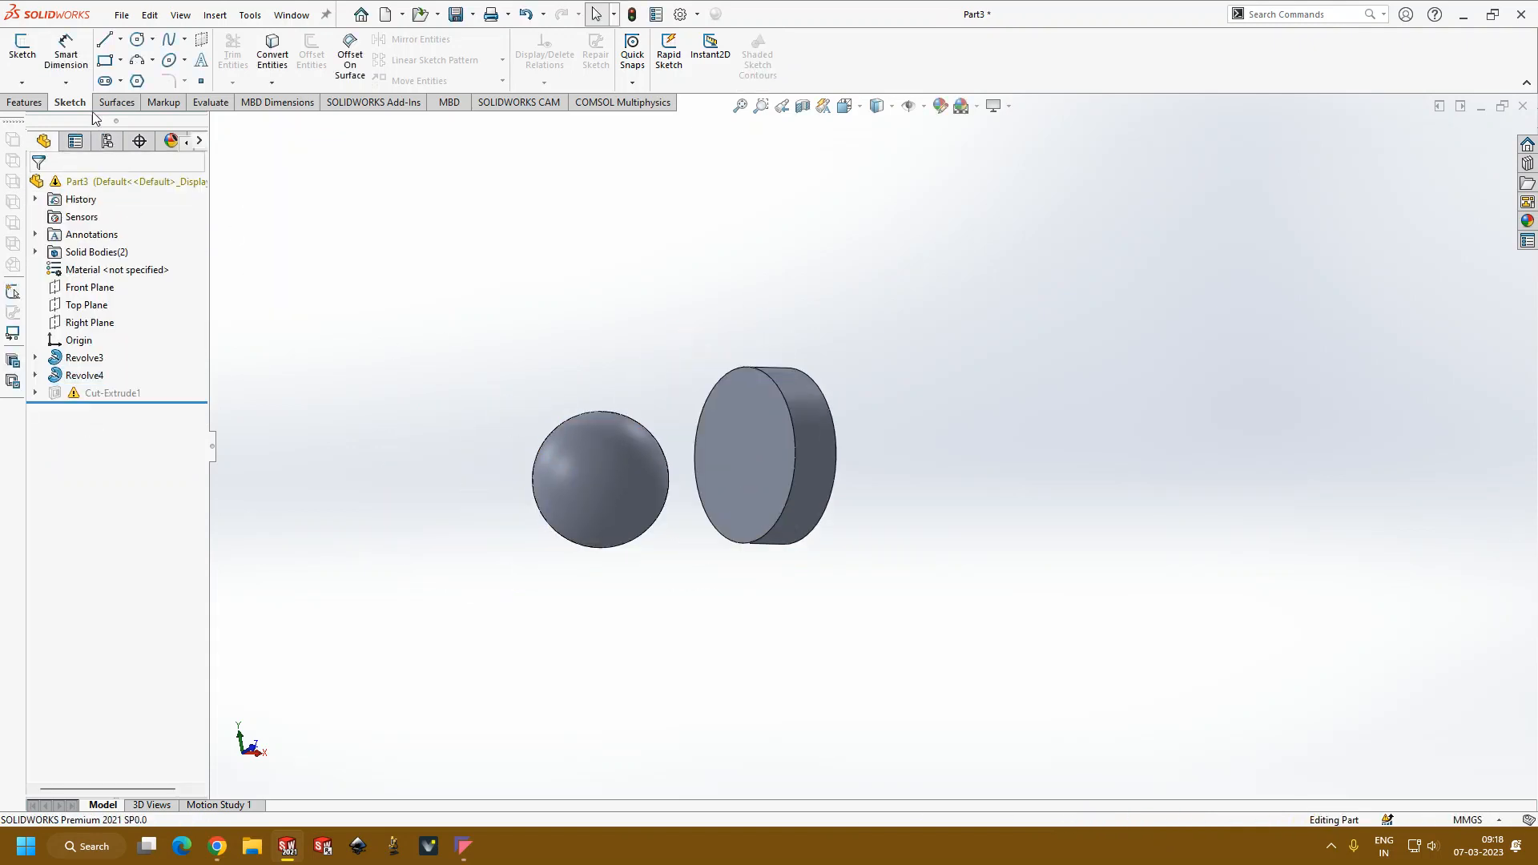
Step: Start a new sketch on the cylinder's flat circular face that looks toward the sphere
{"action": "left_click", "coordinate": [24, 103]}
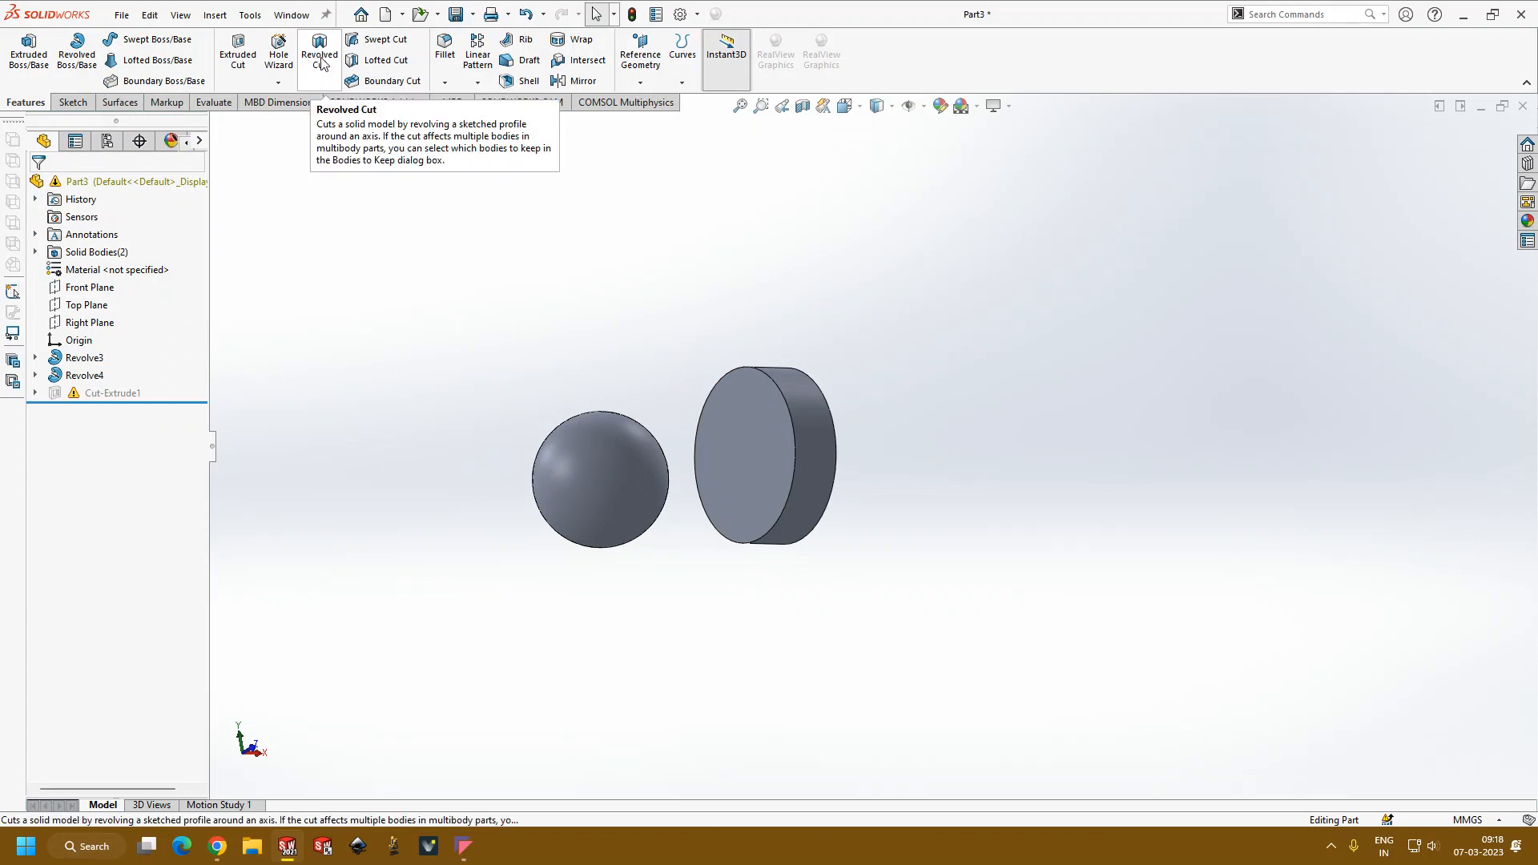
{"action": "middle_click_drag", "start_coordinate": [983, 415], "coordinate": [673, 419]}
{"action": "scroll", "coordinate": [849, 382], "scroll_direction": "up", "scroll_amount": 1}
{"action": "left_click", "coordinate": [677, 416]}
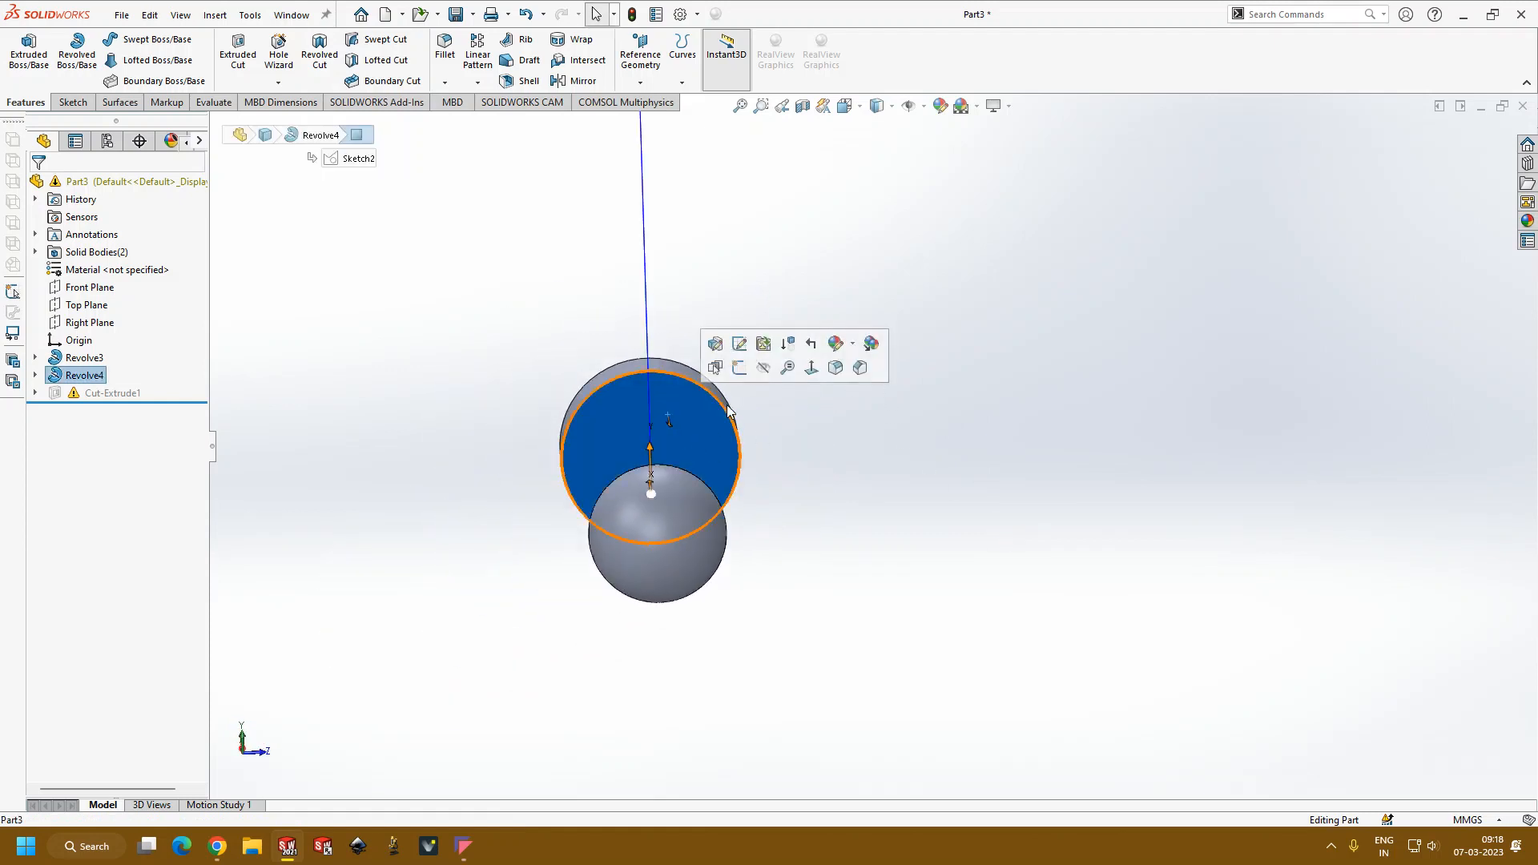
{"action": "left_click", "coordinate": [740, 343]}
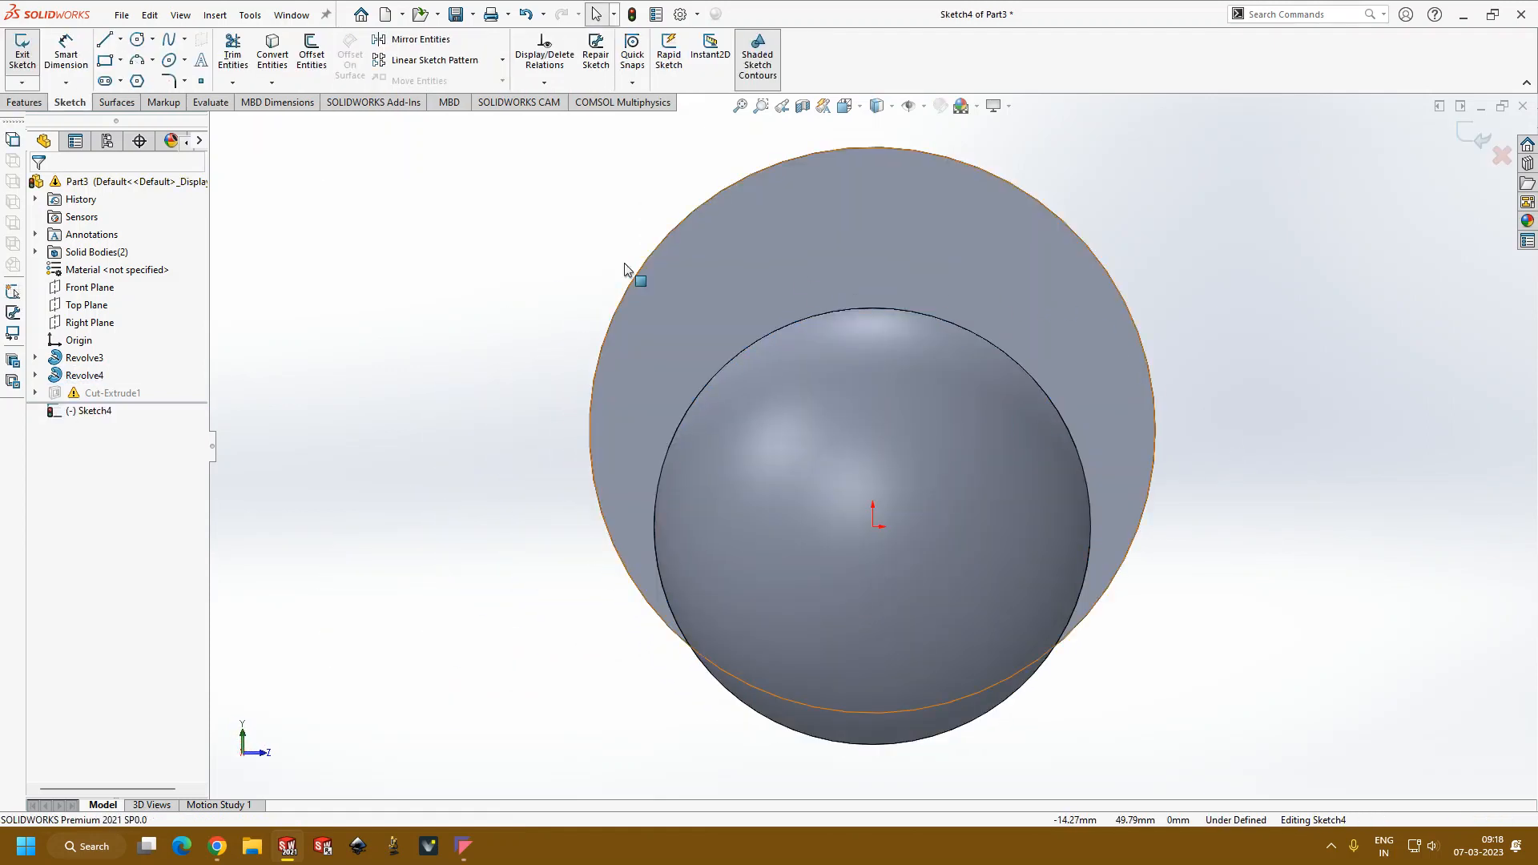
{"action": "left_click", "coordinate": [120, 38]}
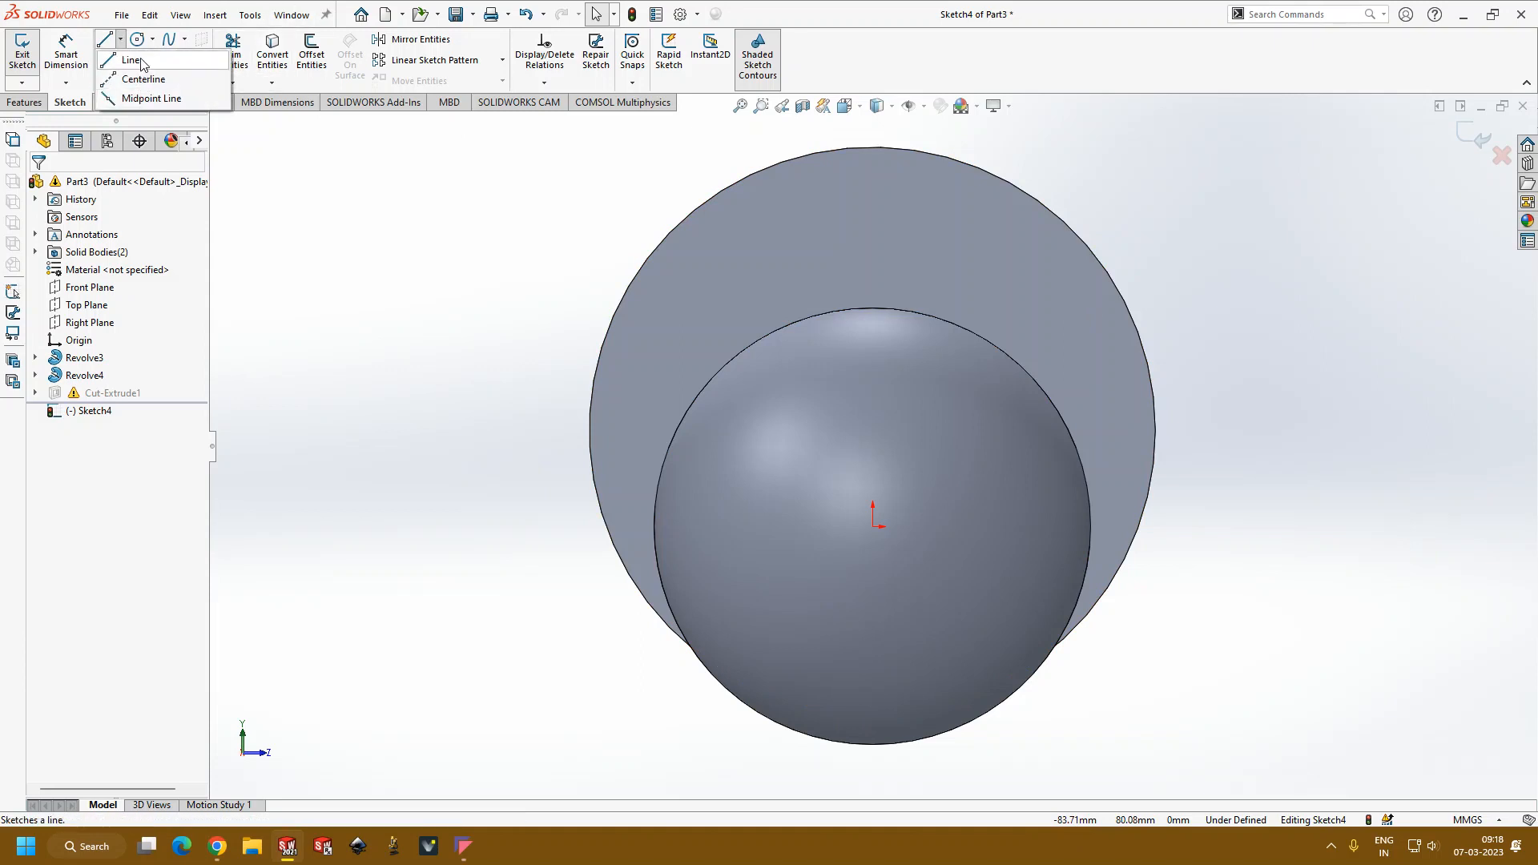
{"action": "left_click", "coordinate": [143, 63]}
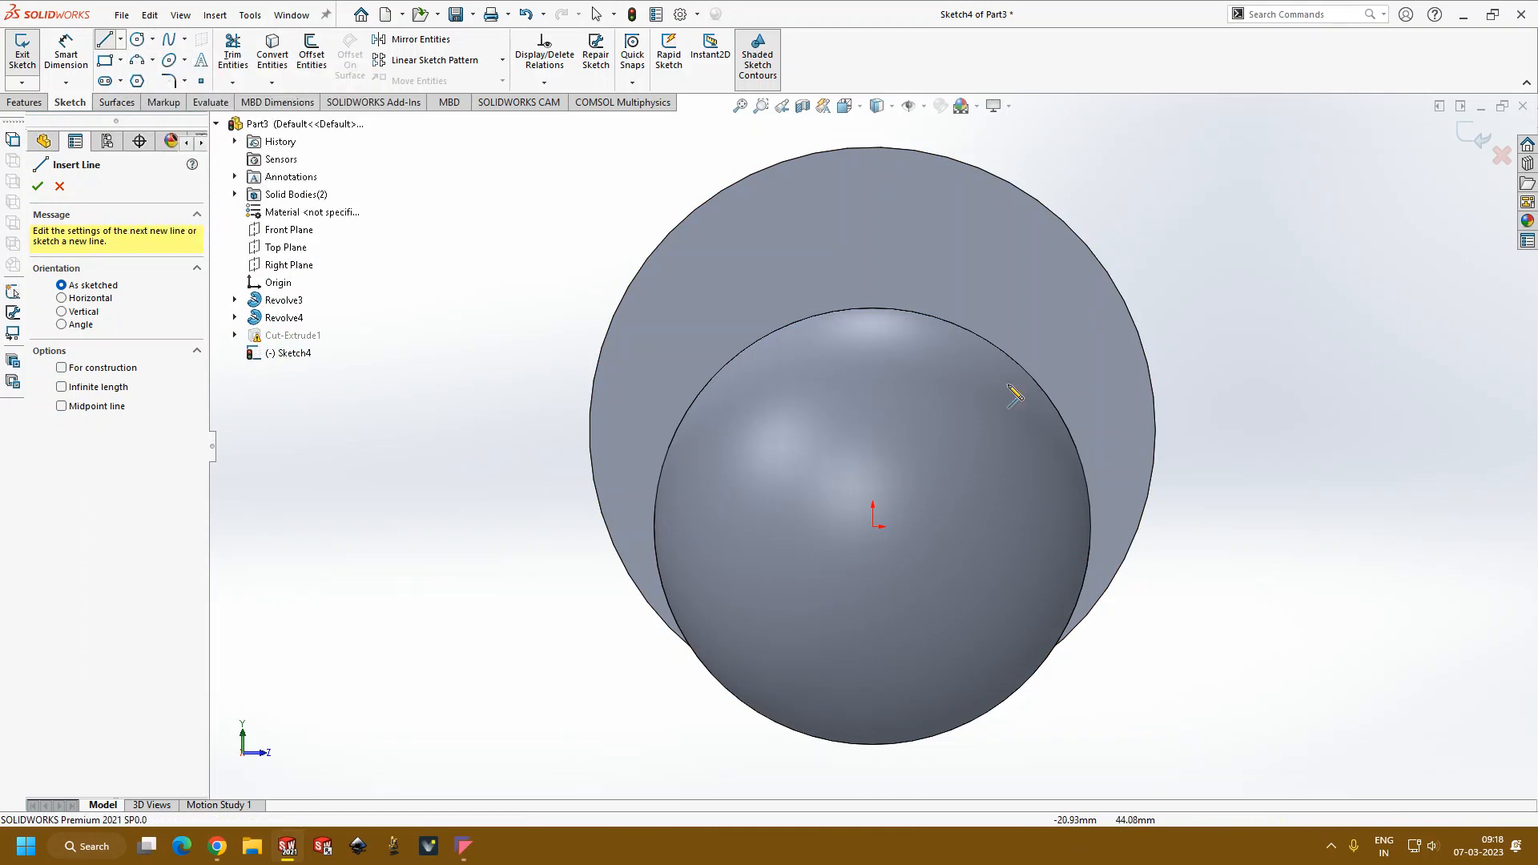
{"action": "scroll", "coordinate": [806, 430], "scroll_direction": "up", "scroll_amount": 2}
{"action": "scroll", "coordinate": [1161, 424], "scroll_direction": "down", "scroll_amount": 3}
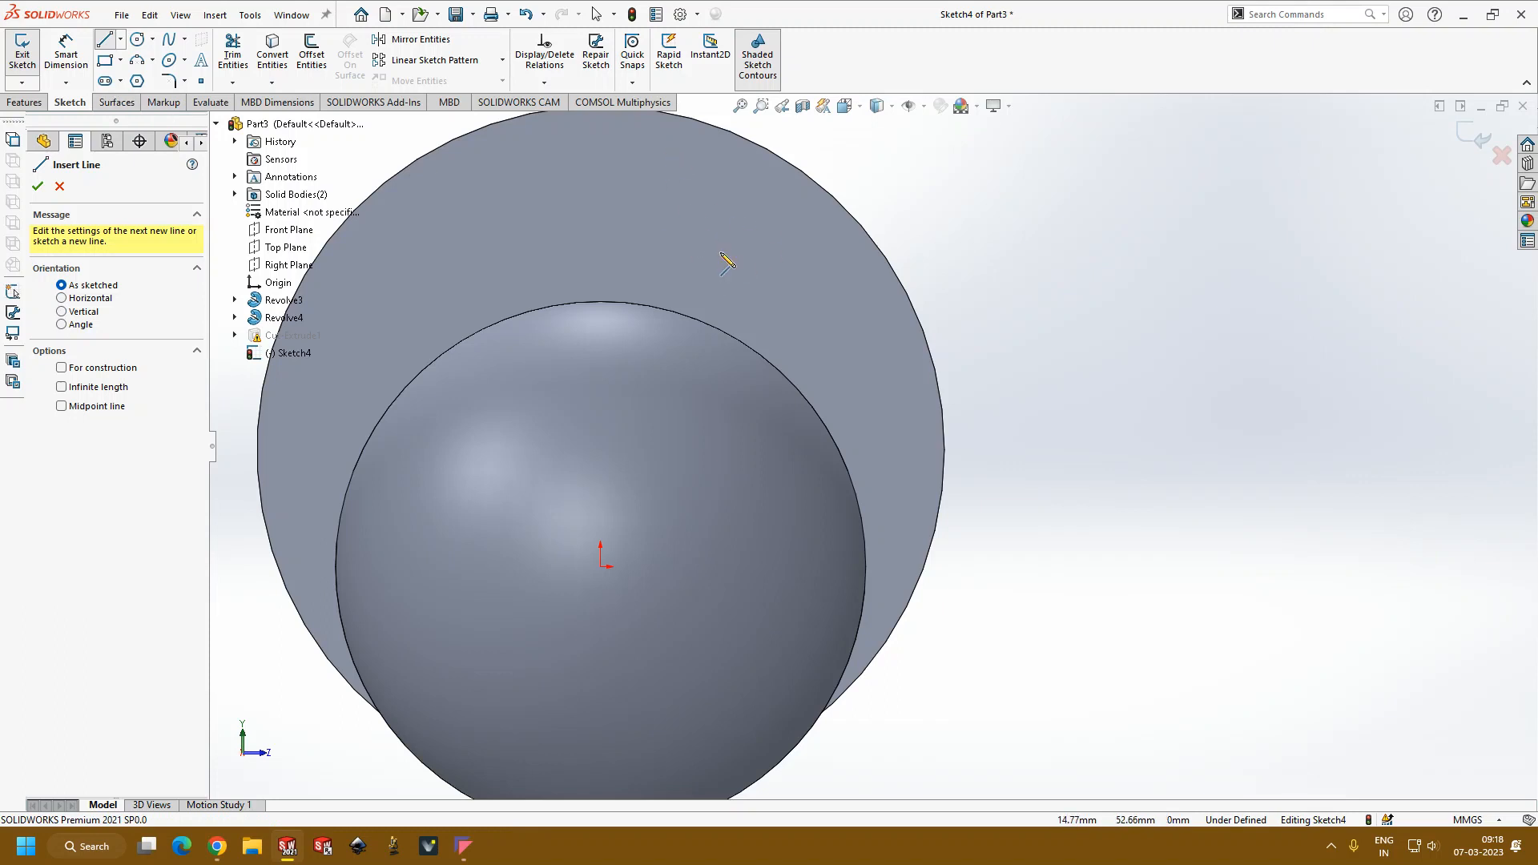
{"action": "middle_click_drag", "start_coordinate": [828, 208], "coordinate": [729, 229]}
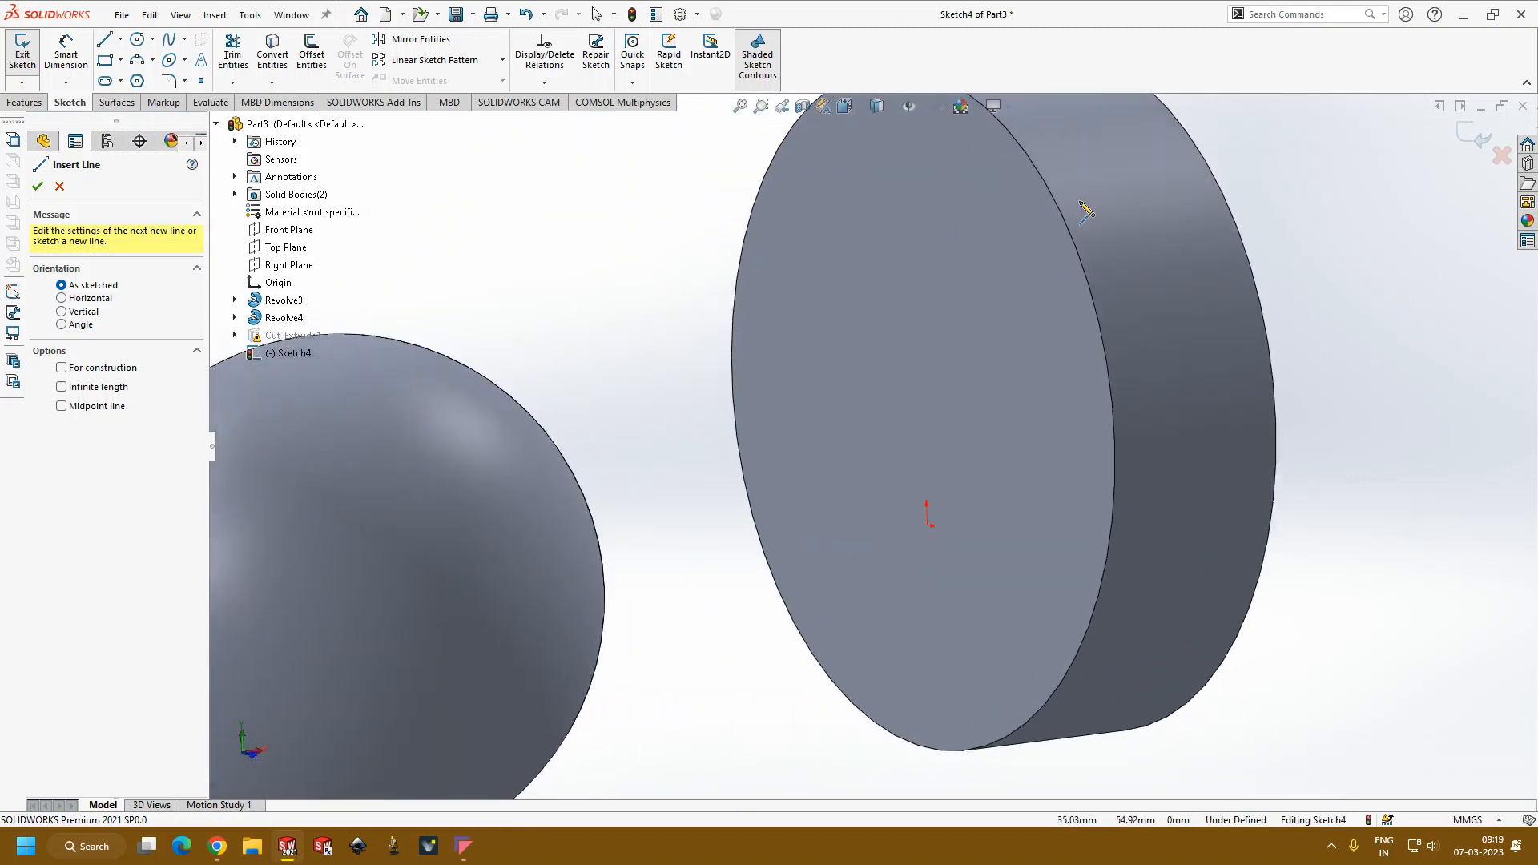
{"action": "middle_click_drag", "start_coordinate": [1022, 303], "coordinate": [1079, 311]}
{"action": "key", "text": "ctrl+8"}
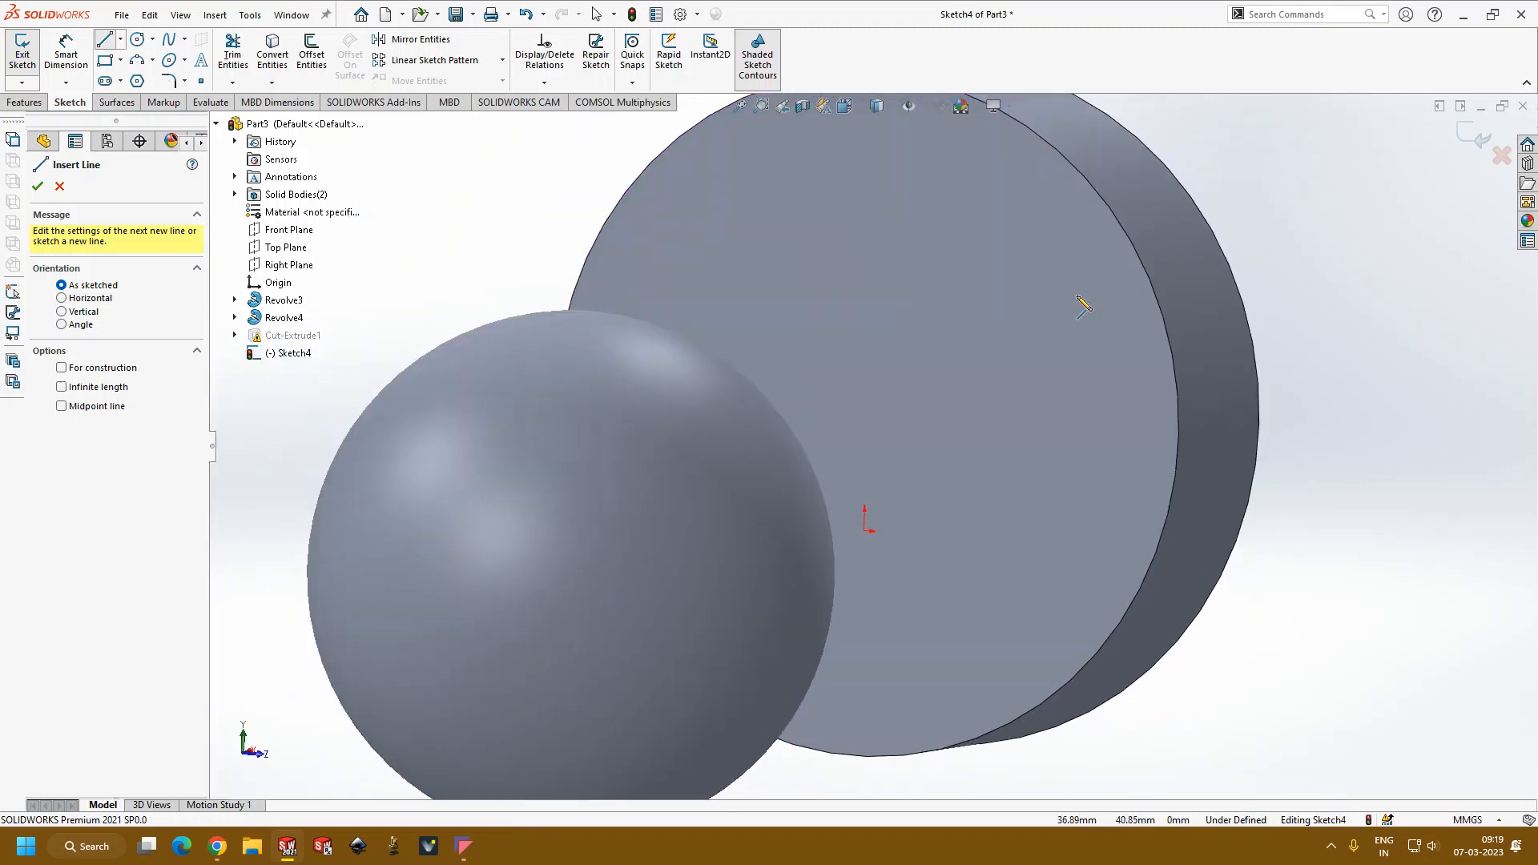
Step: Sketch a circle concentric with the cylinder's face and dimension its diameter to 40 mm
{"action": "left_click", "coordinate": [138, 40]}
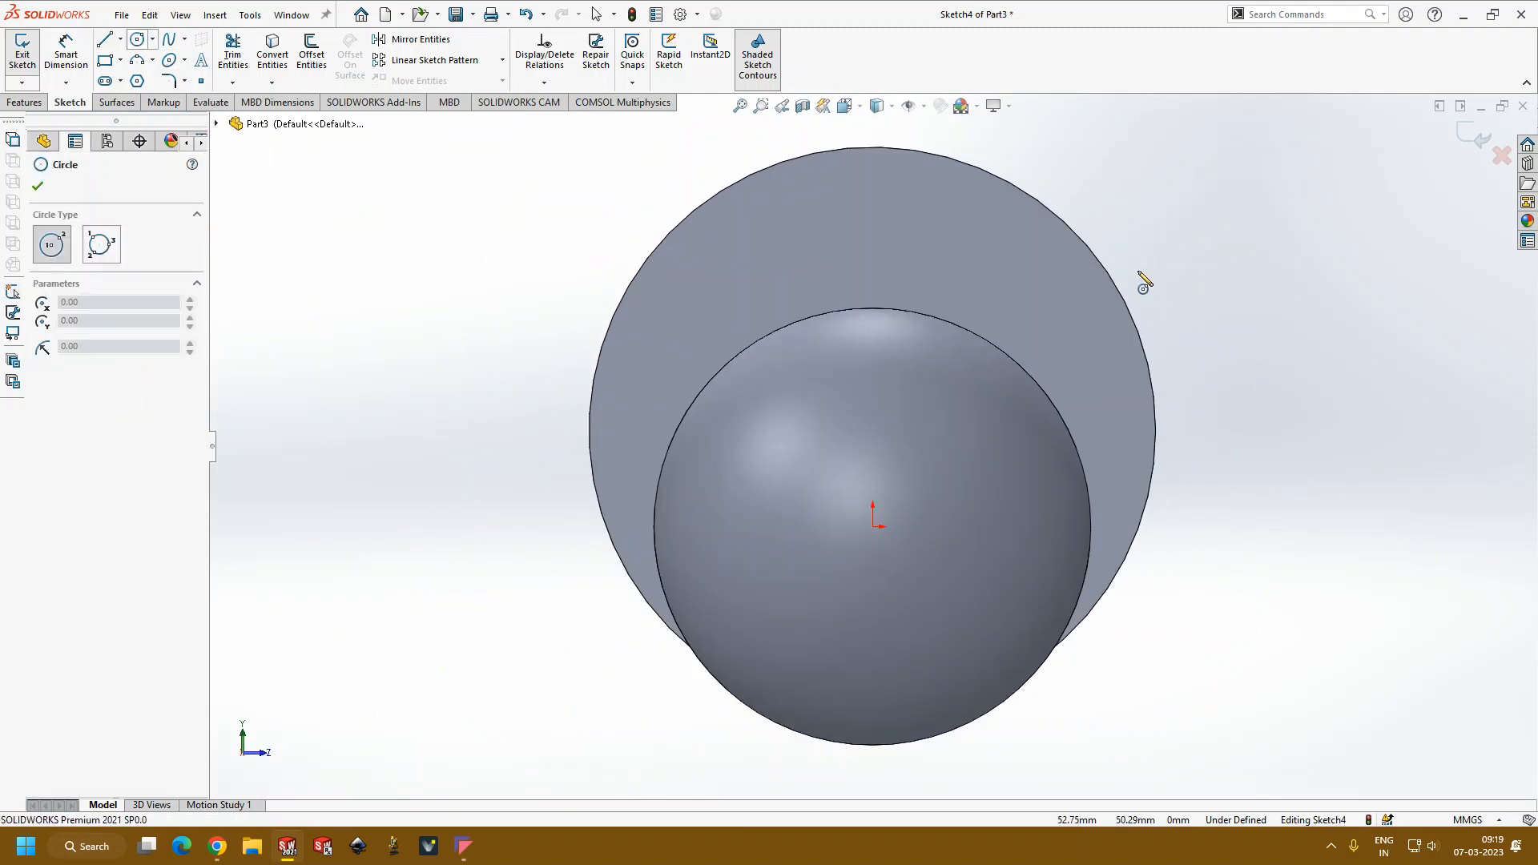
{"action": "left_click", "coordinate": [873, 431]}
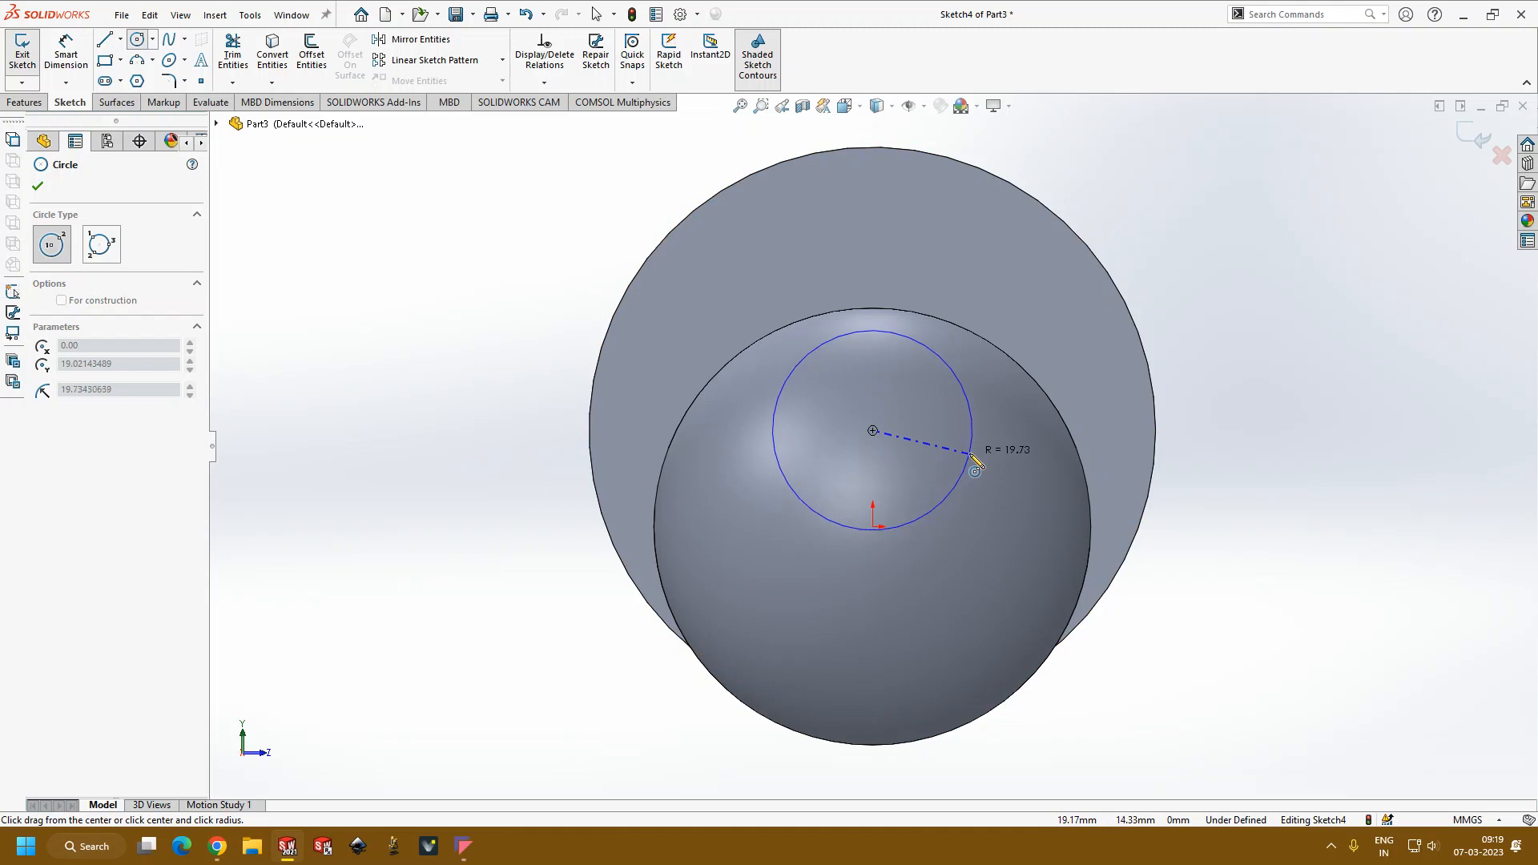
{"action": "left_click", "coordinate": [969, 450]}
{"action": "left_click", "coordinate": [68, 56]}
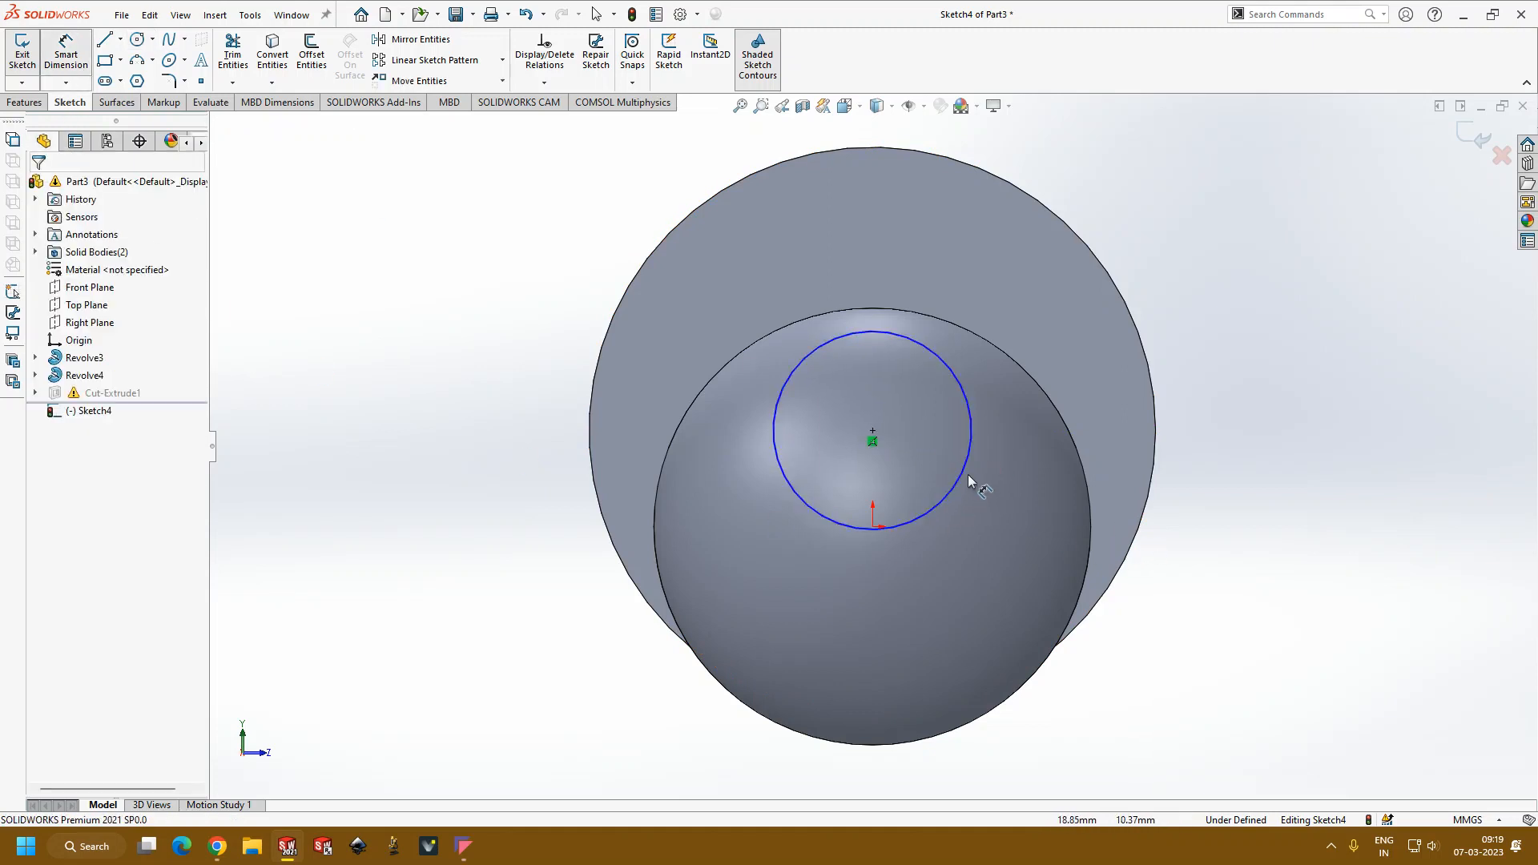
{"action": "left_click", "coordinate": [962, 468]}
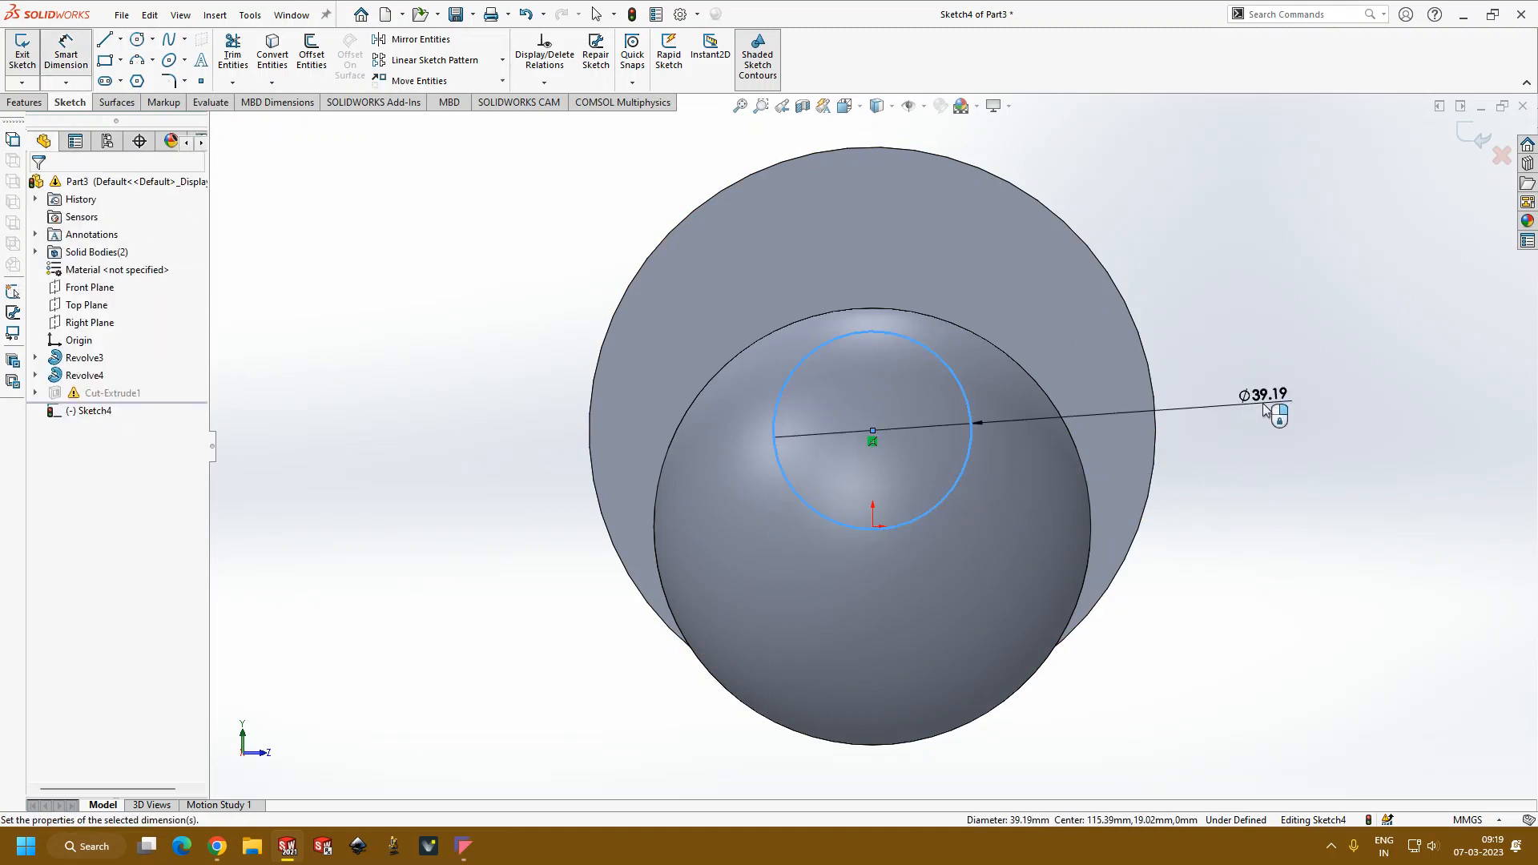
{"action": "left_click", "coordinate": [1263, 405]}
{"action": "type", "text": "40"}
{"action": "key", "text": "Return"}
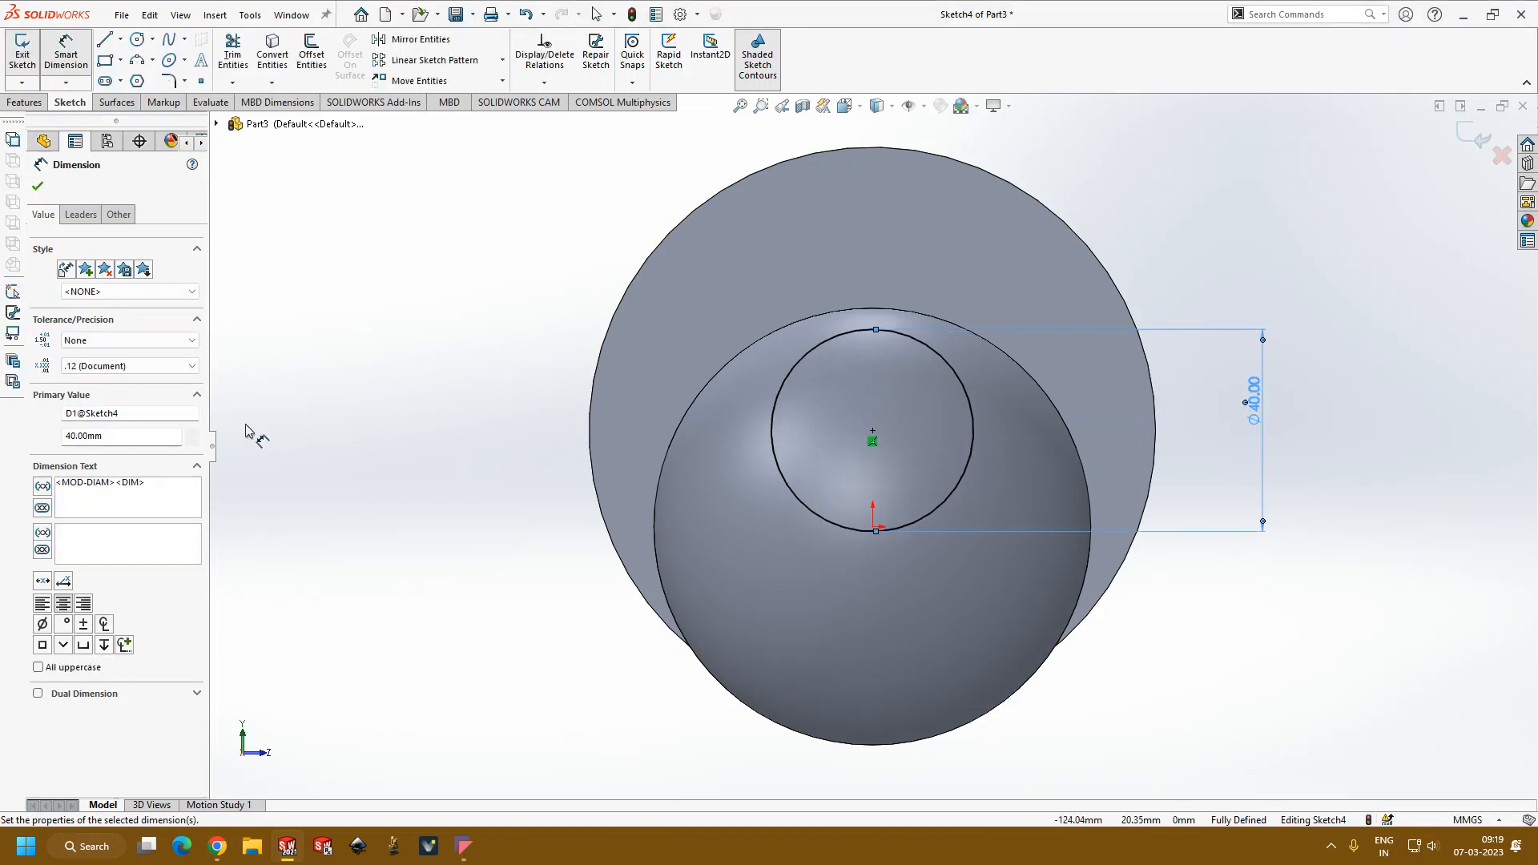
Step: Draw a vertical line across the circle's full diameter and trim away the circle's left half
{"action": "left_click", "coordinate": [103, 41]}
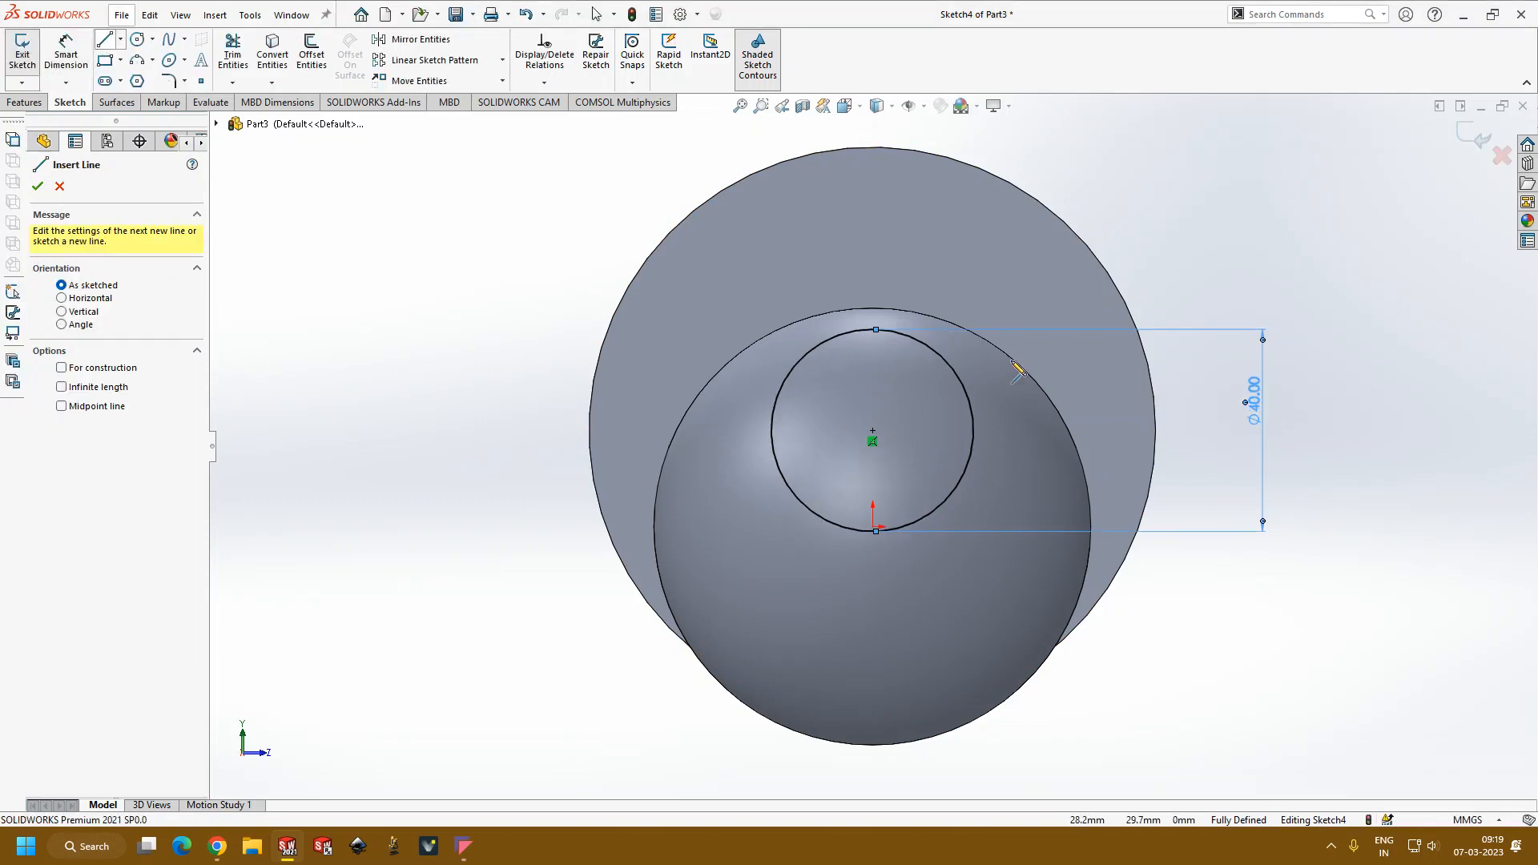
{"action": "left_click", "coordinate": [876, 330]}
{"action": "left_click", "coordinate": [874, 532]}
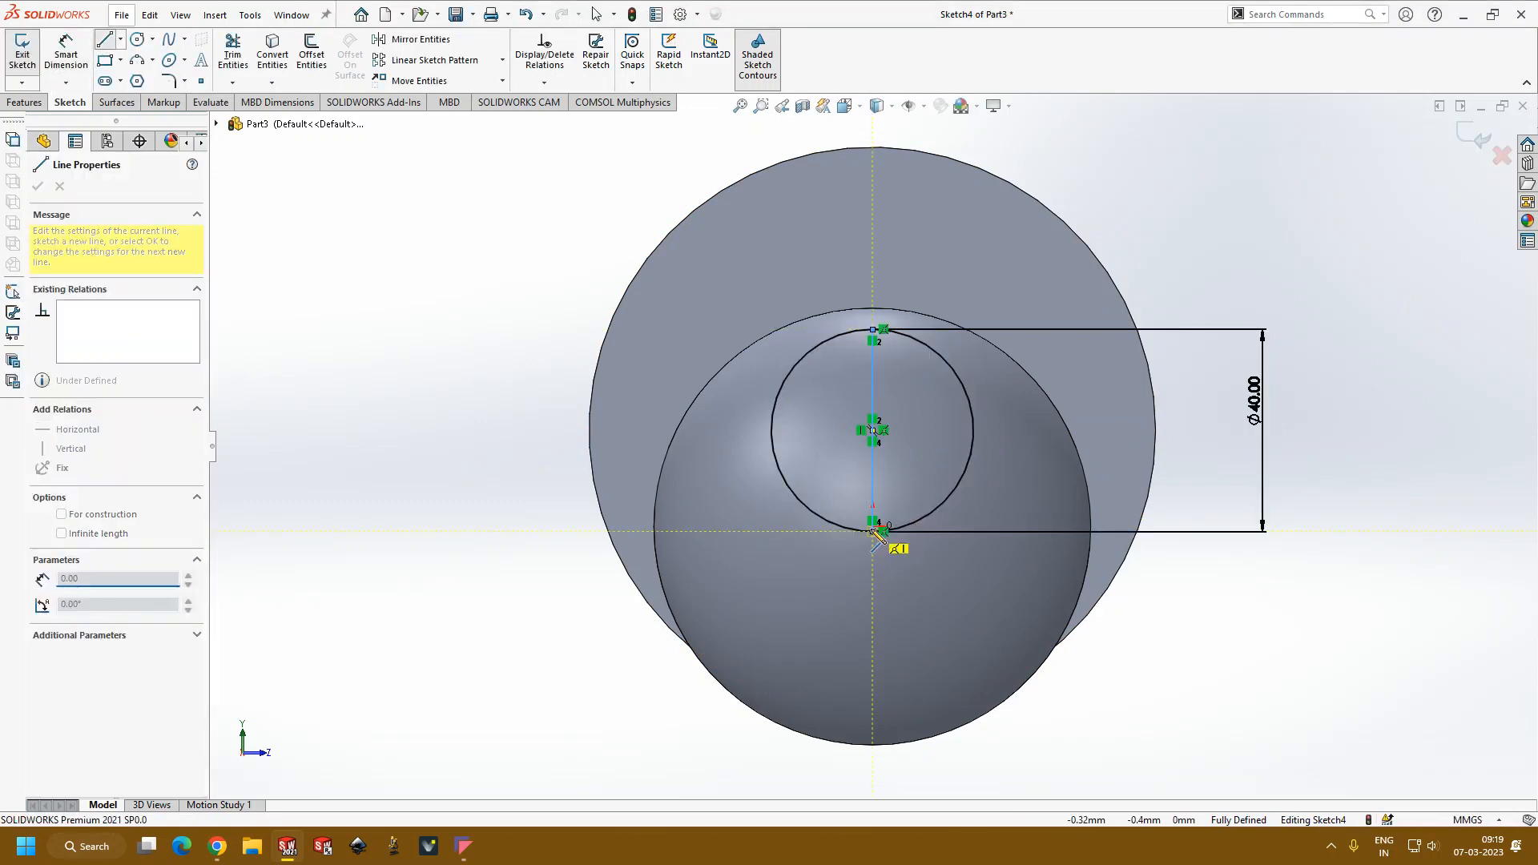
{"action": "key", "text": "Escape"}
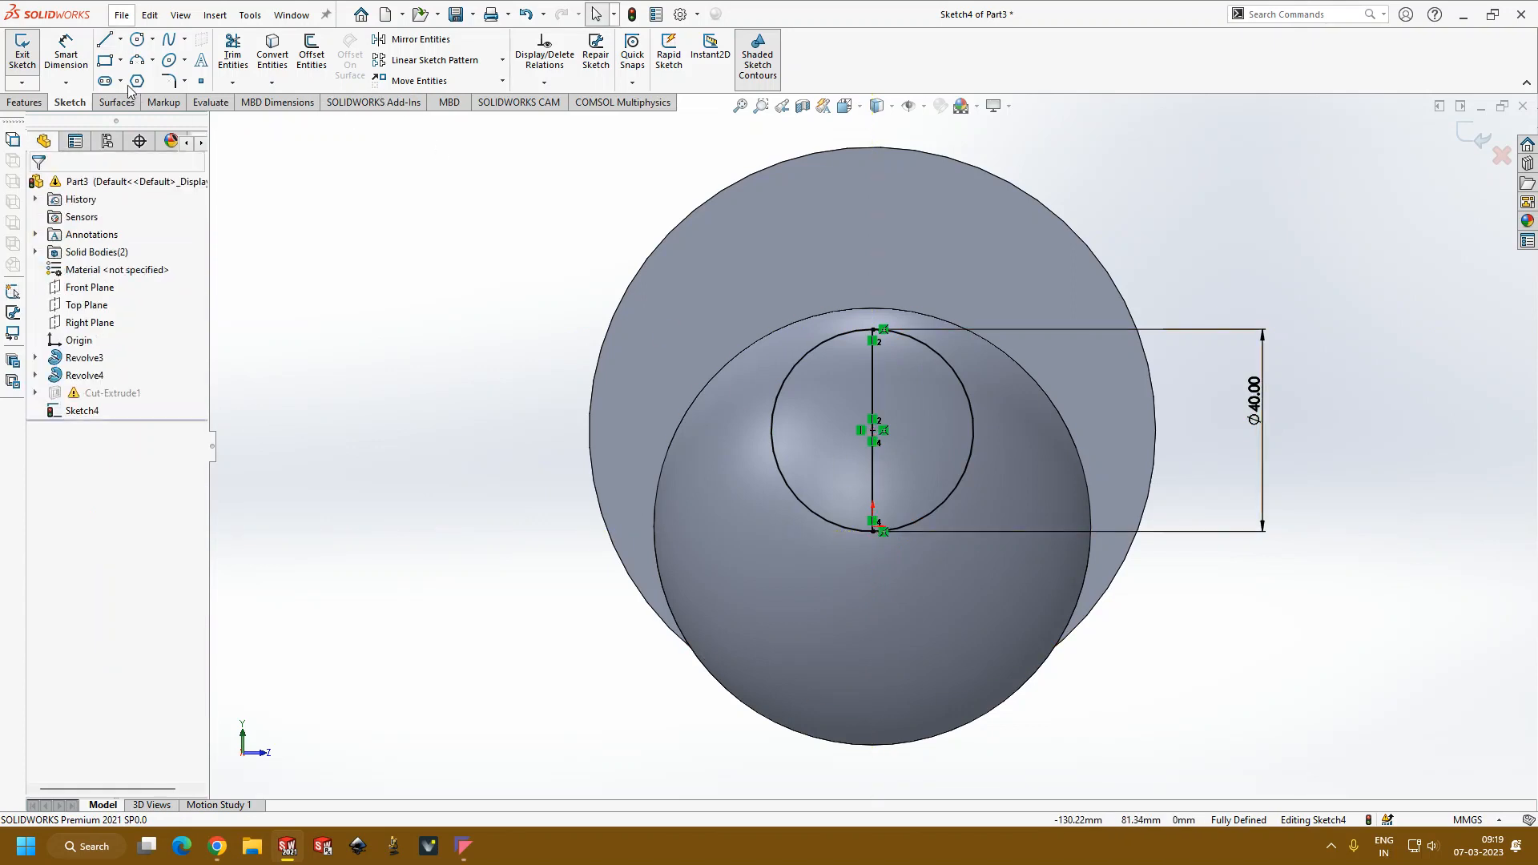
{"action": "left_click", "coordinate": [232, 56]}
{"action": "left_click_drag", "start_coordinate": [841, 345], "coordinate": [825, 346]}
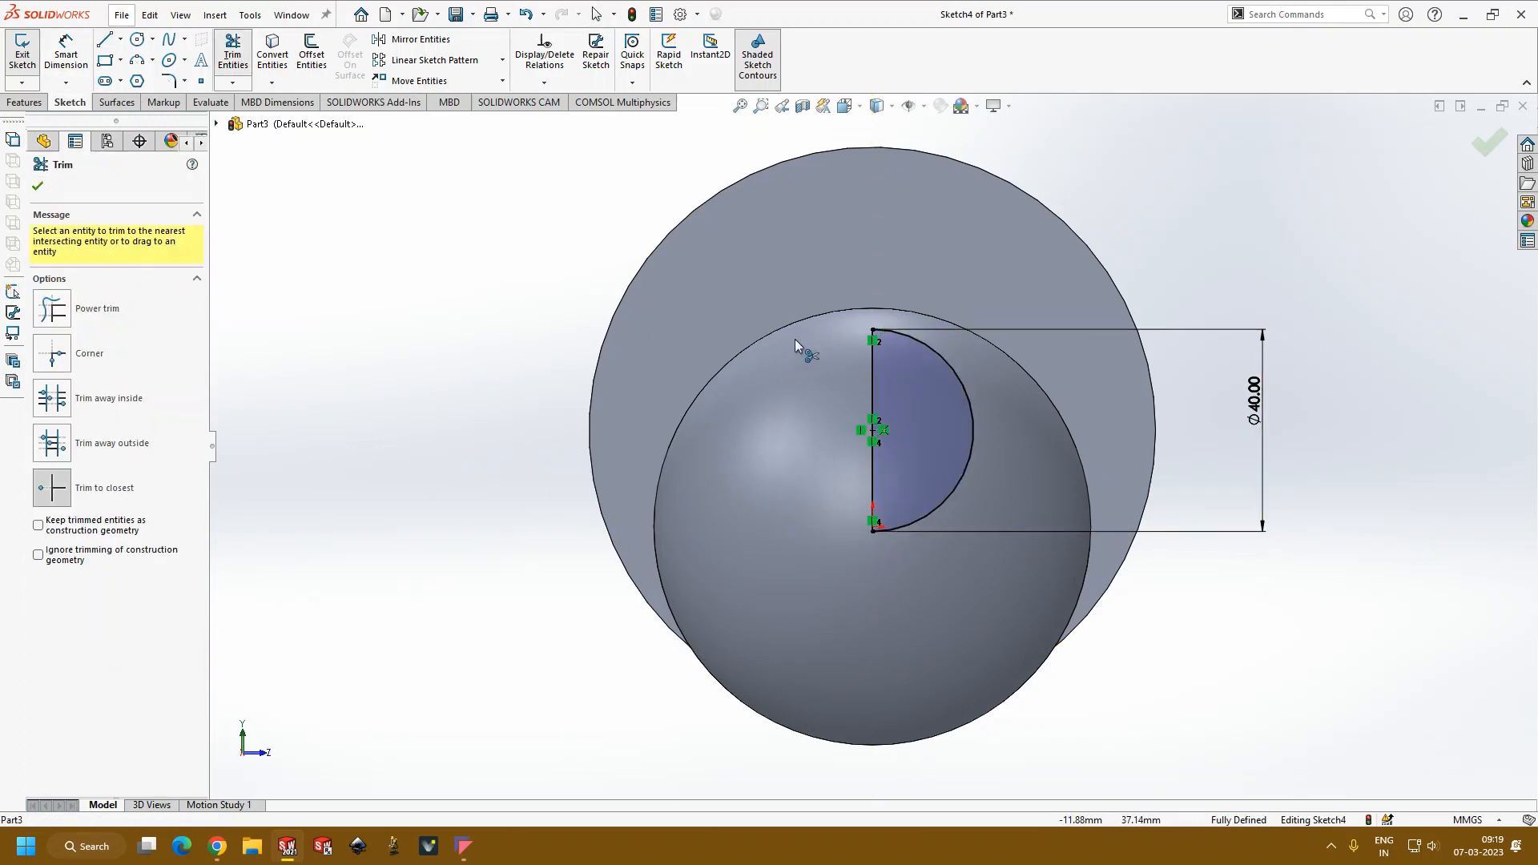
{"action": "left_click", "coordinate": [38, 187]}
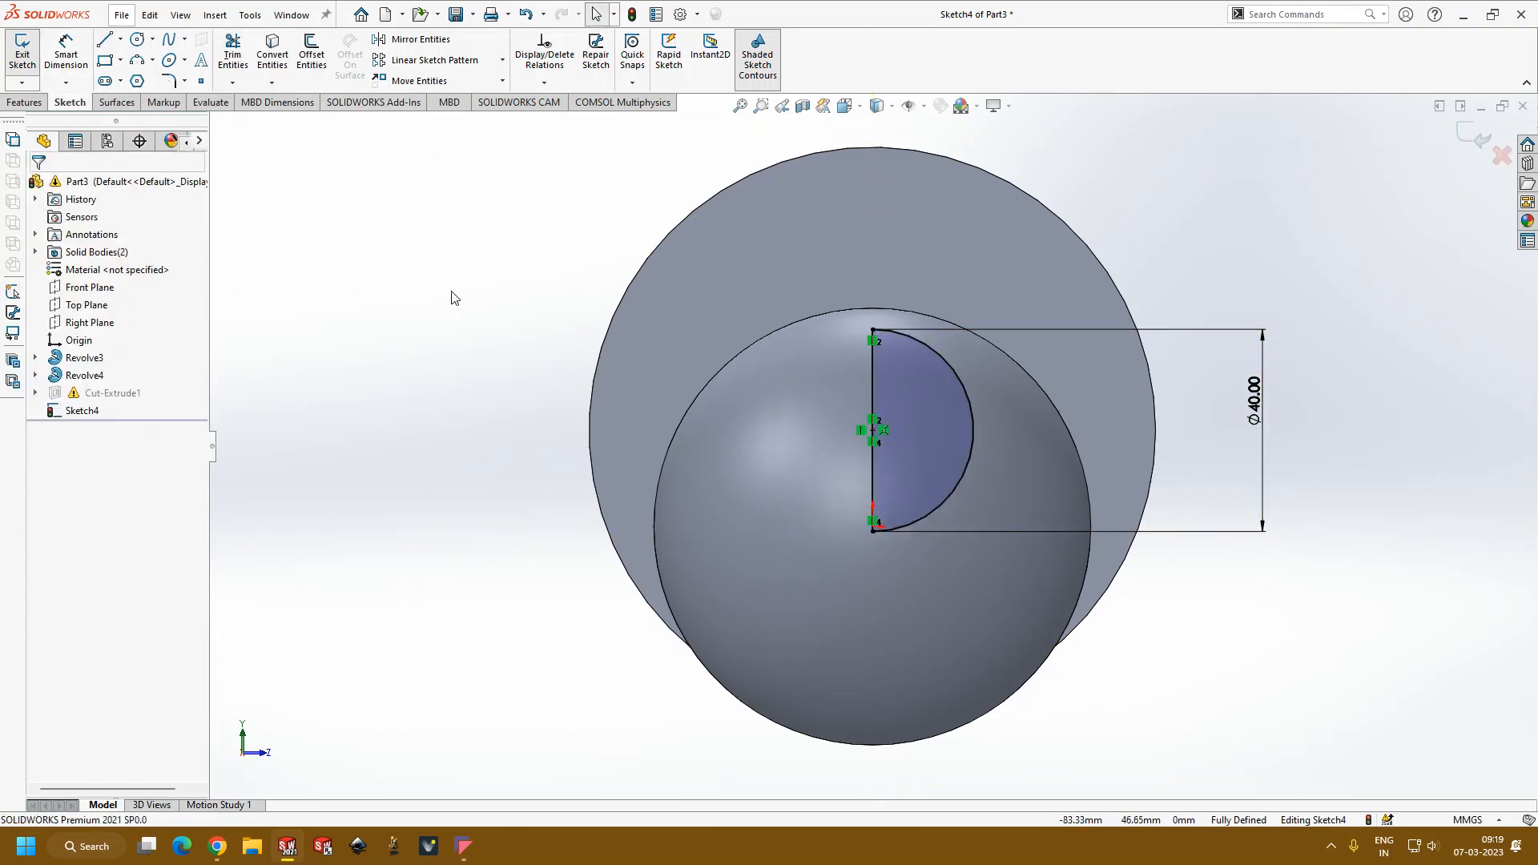
Step: Create a 360° blind revolved cut from the half-circle profile, using its vertical diameter line as the axis of revolution
{"action": "mouse_move", "coordinate": [731, 477]}
{"action": "middle_mouse_down"}
{"action": "mouse_move", "coordinate": [968, 517]}
{"action": "mouse_move", "coordinate": [888, 592]}
{"action": "mouse_move", "coordinate": [911, 594]}
{"action": "middle_mouse_up"}
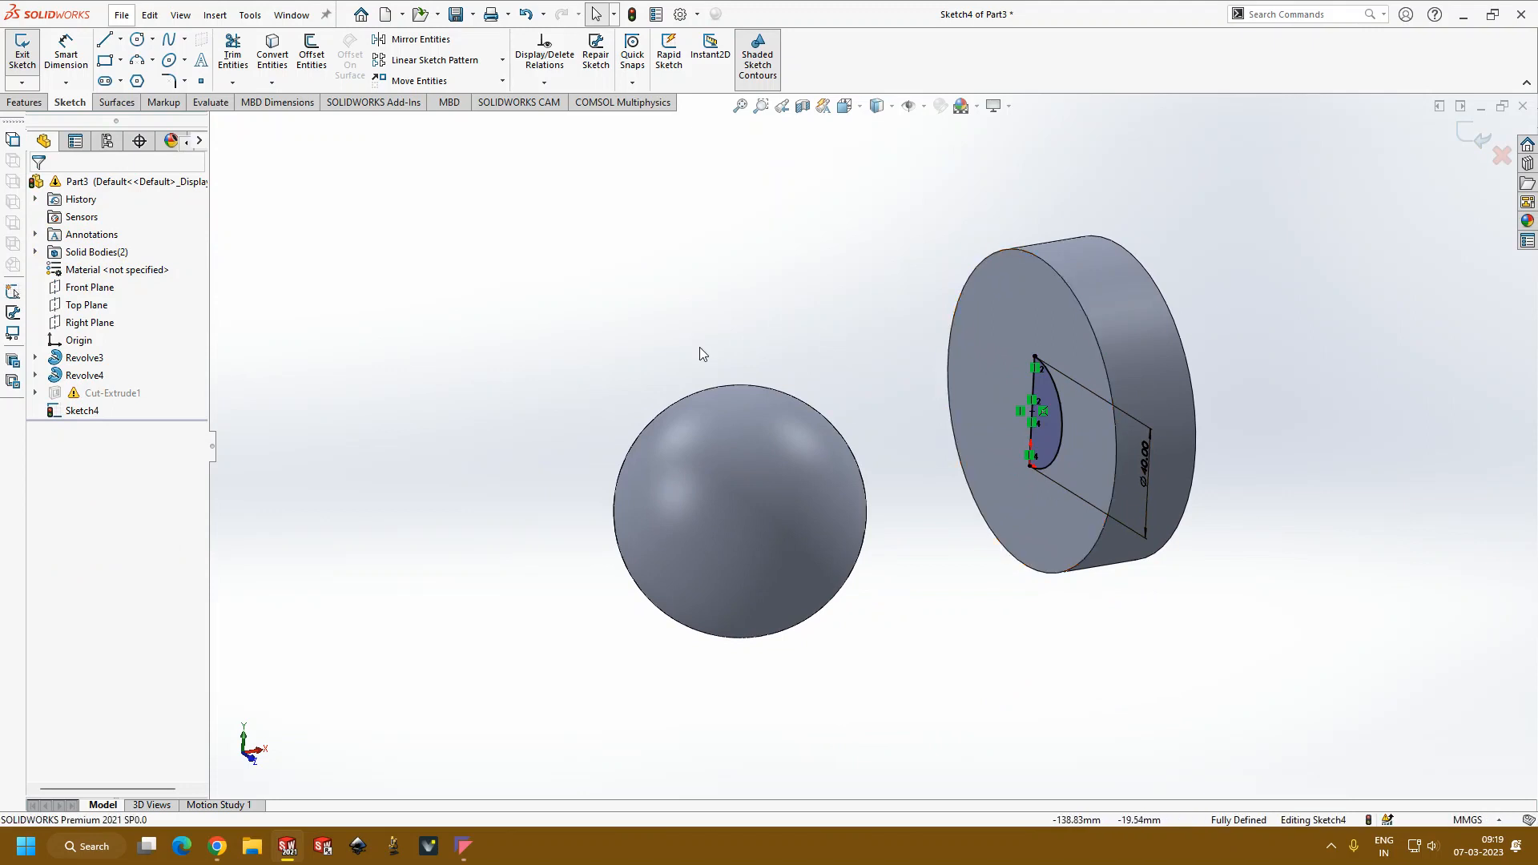
{"action": "left_click", "coordinate": [37, 103]}
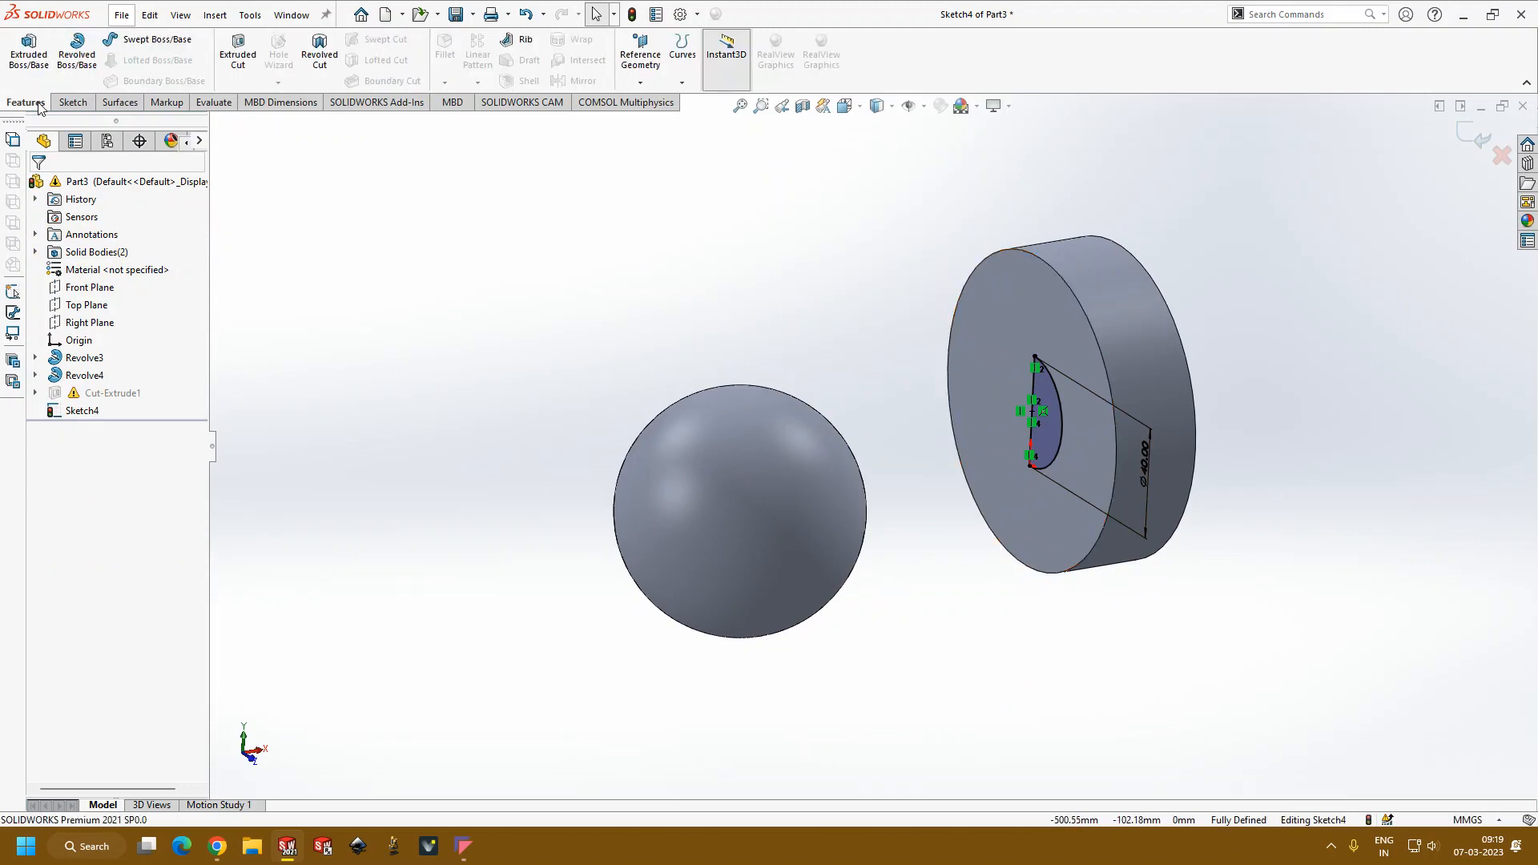
{"action": "left_click", "coordinate": [333, 75]}
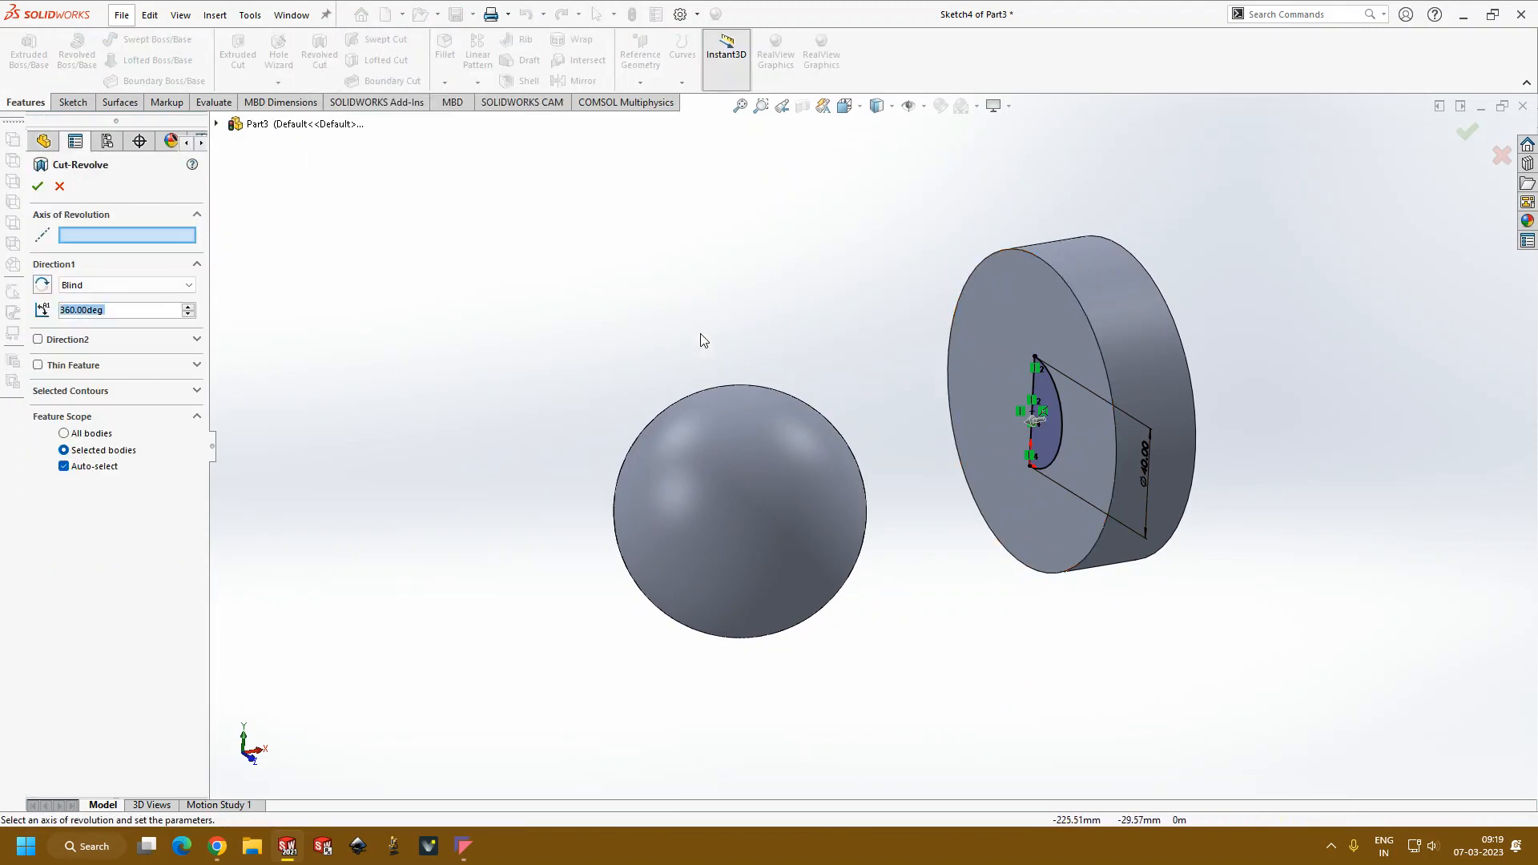
{"action": "middle_click_drag", "start_coordinate": [679, 337], "coordinate": [747, 343]}
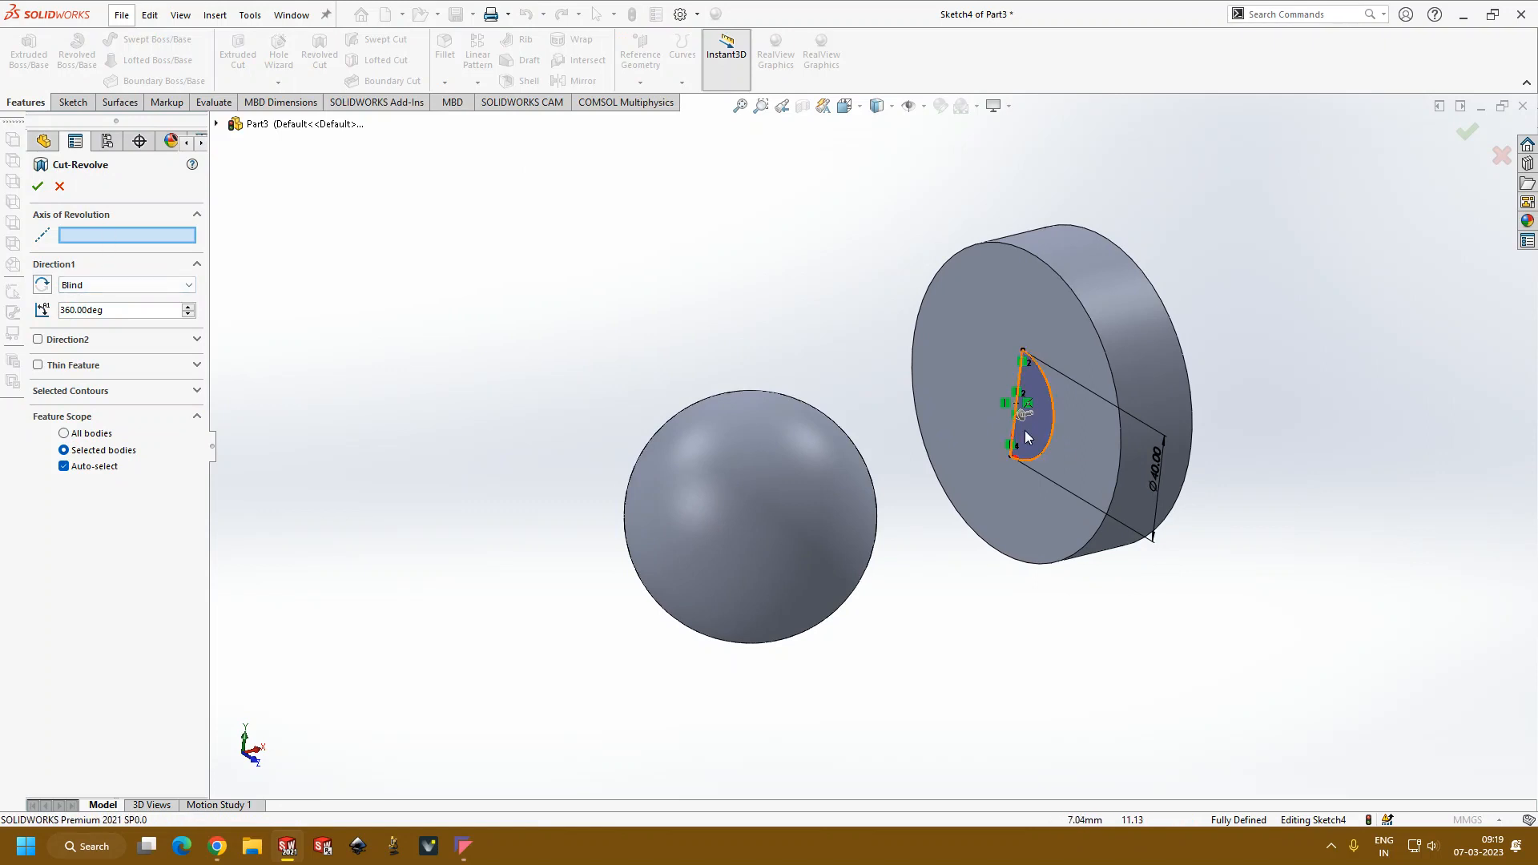
{"action": "scroll", "coordinate": [1013, 388], "scroll_direction": "down", "scroll_amount": 4}
{"action": "left_click", "coordinate": [982, 345]}
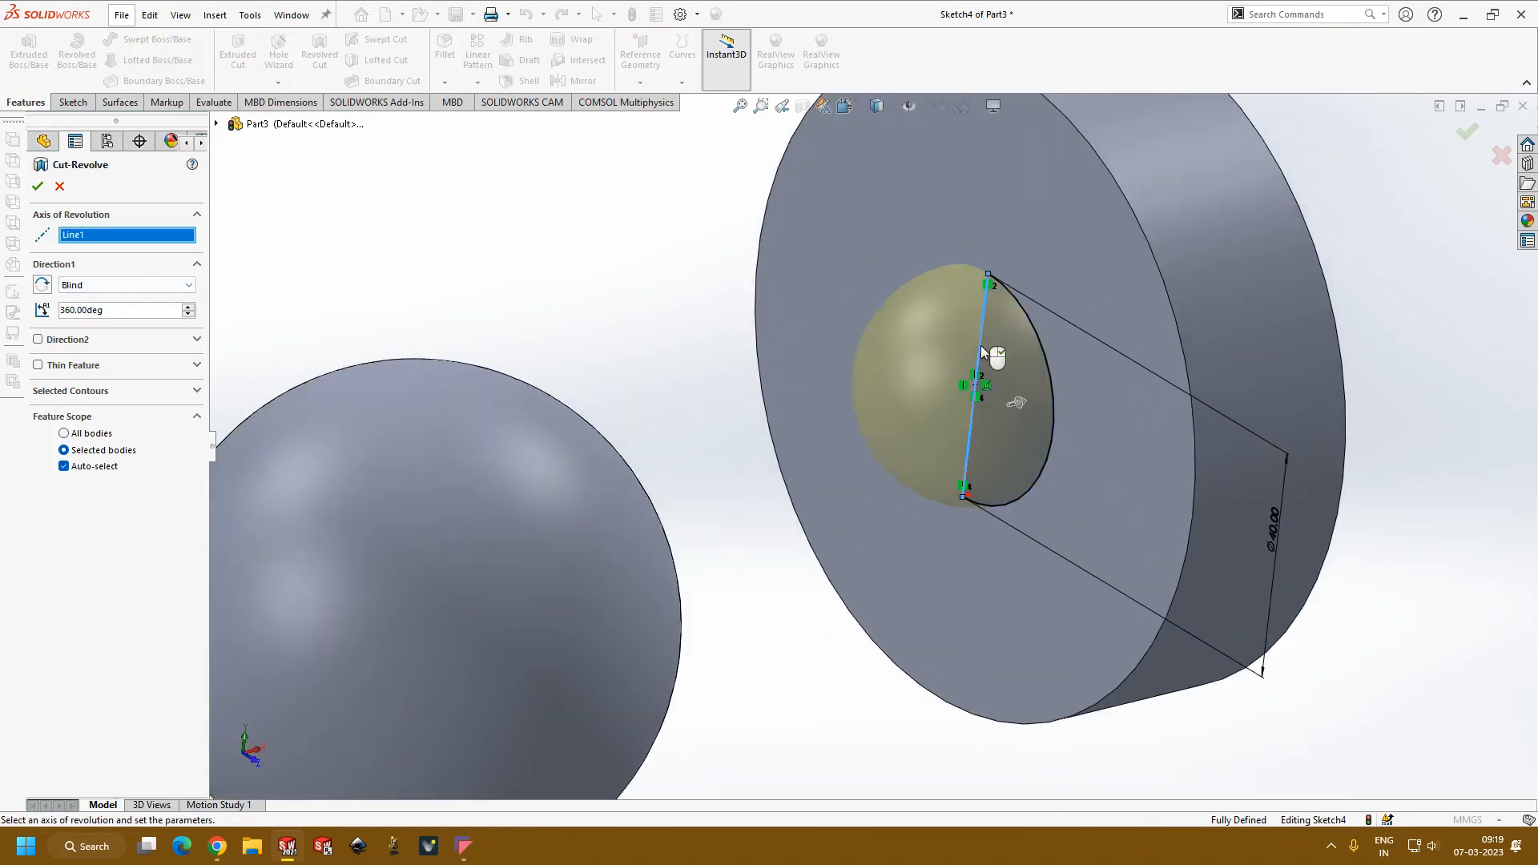
{"action": "scroll", "coordinate": [994, 400], "scroll_direction": "up", "scroll_amount": 3}
{"action": "middle_click_drag", "start_coordinate": [1007, 438], "coordinate": [1002, 397]}
{"action": "middle_click_drag", "start_coordinate": [931, 454], "coordinate": [915, 431]}
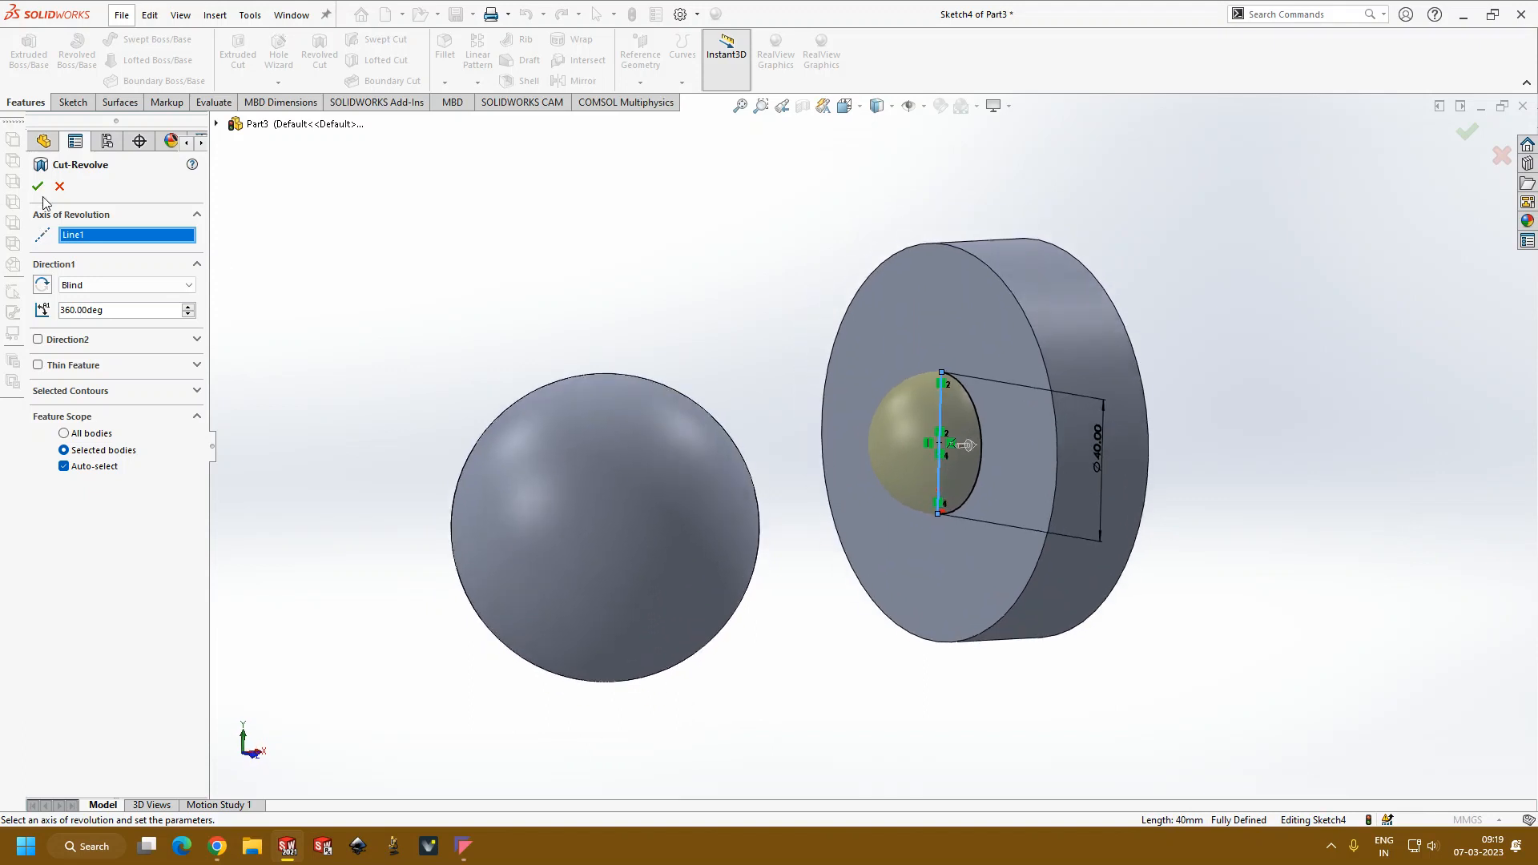
{"action": "left_click", "coordinate": [37, 186]}
{"action": "middle_click_drag", "start_coordinate": [601, 332], "coordinate": [918, 681]}
{"action": "scroll", "coordinate": [919, 681], "scroll_direction": "down", "scroll_amount": 5}
{"action": "middle_click_drag", "start_coordinate": [860, 621], "coordinate": [1041, 677]}
{"action": "scroll", "coordinate": [609, 412], "scroll_direction": "up", "scroll_amount": 5}
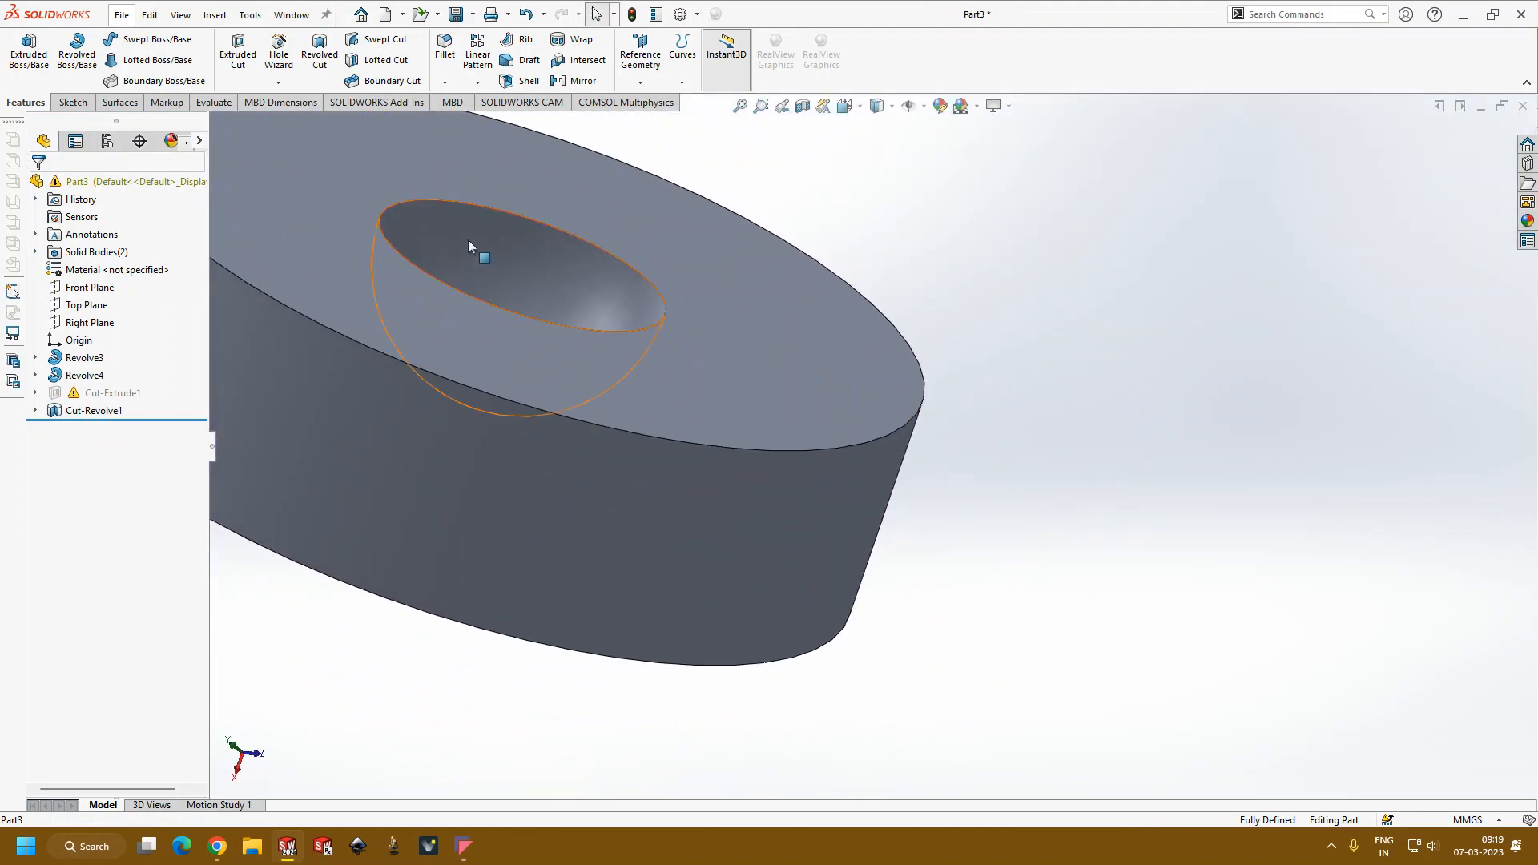
Step: Suppress the sphere's revolve feature, choosing to stop and repair at the warning, and close the error report
{"action": "scroll", "coordinate": [598, 413], "scroll_direction": "up", "scroll_amount": 3}
{"action": "scroll", "coordinate": [598, 413], "scroll_direction": "up", "scroll_amount": 5}
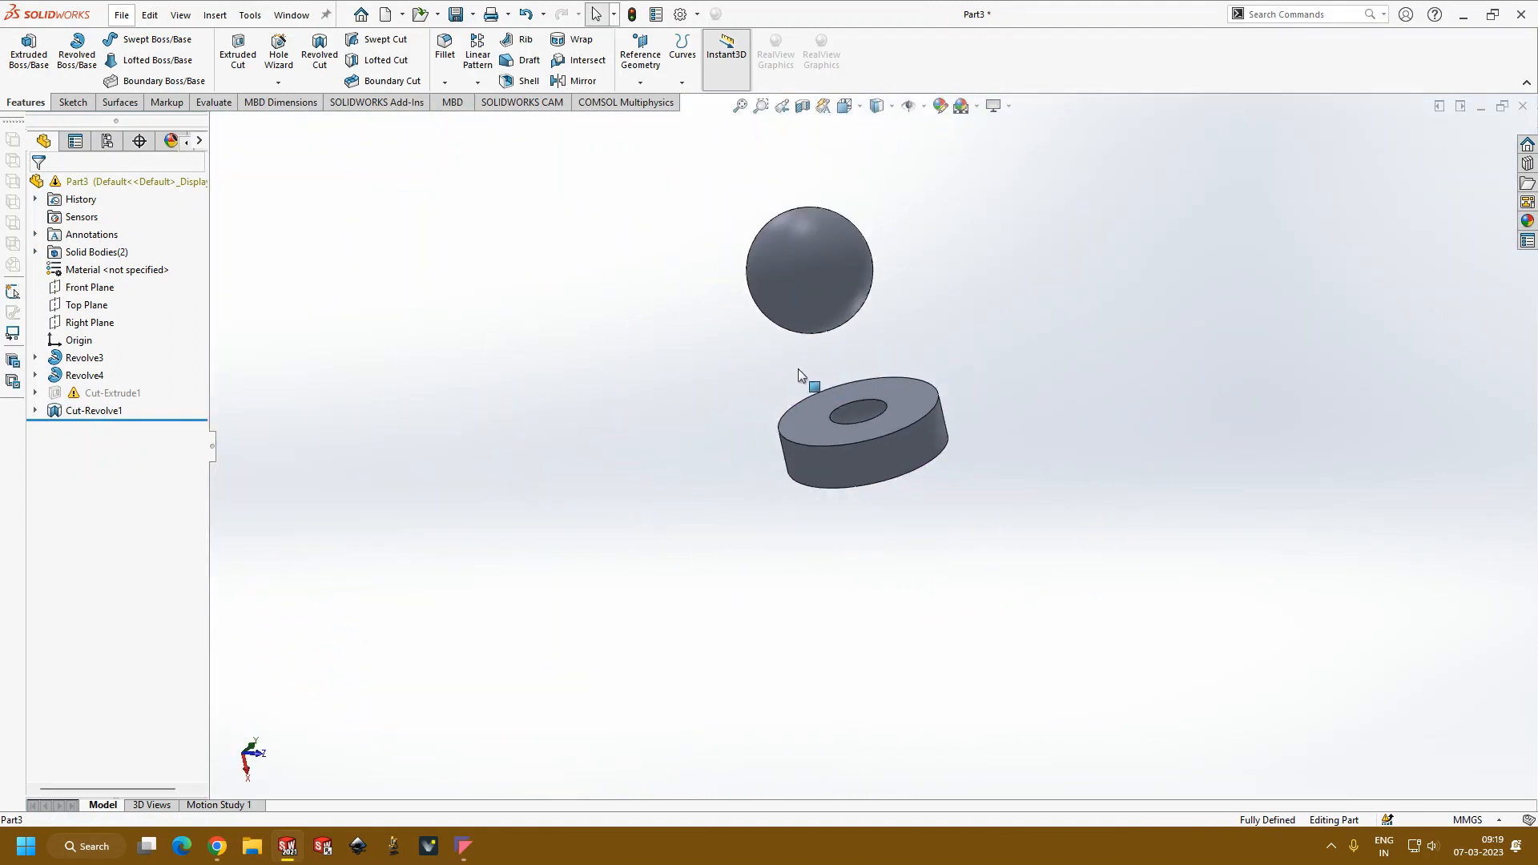
{"action": "left_click", "coordinate": [73, 358]}
{"action": "left_click", "coordinate": [491, 431]}
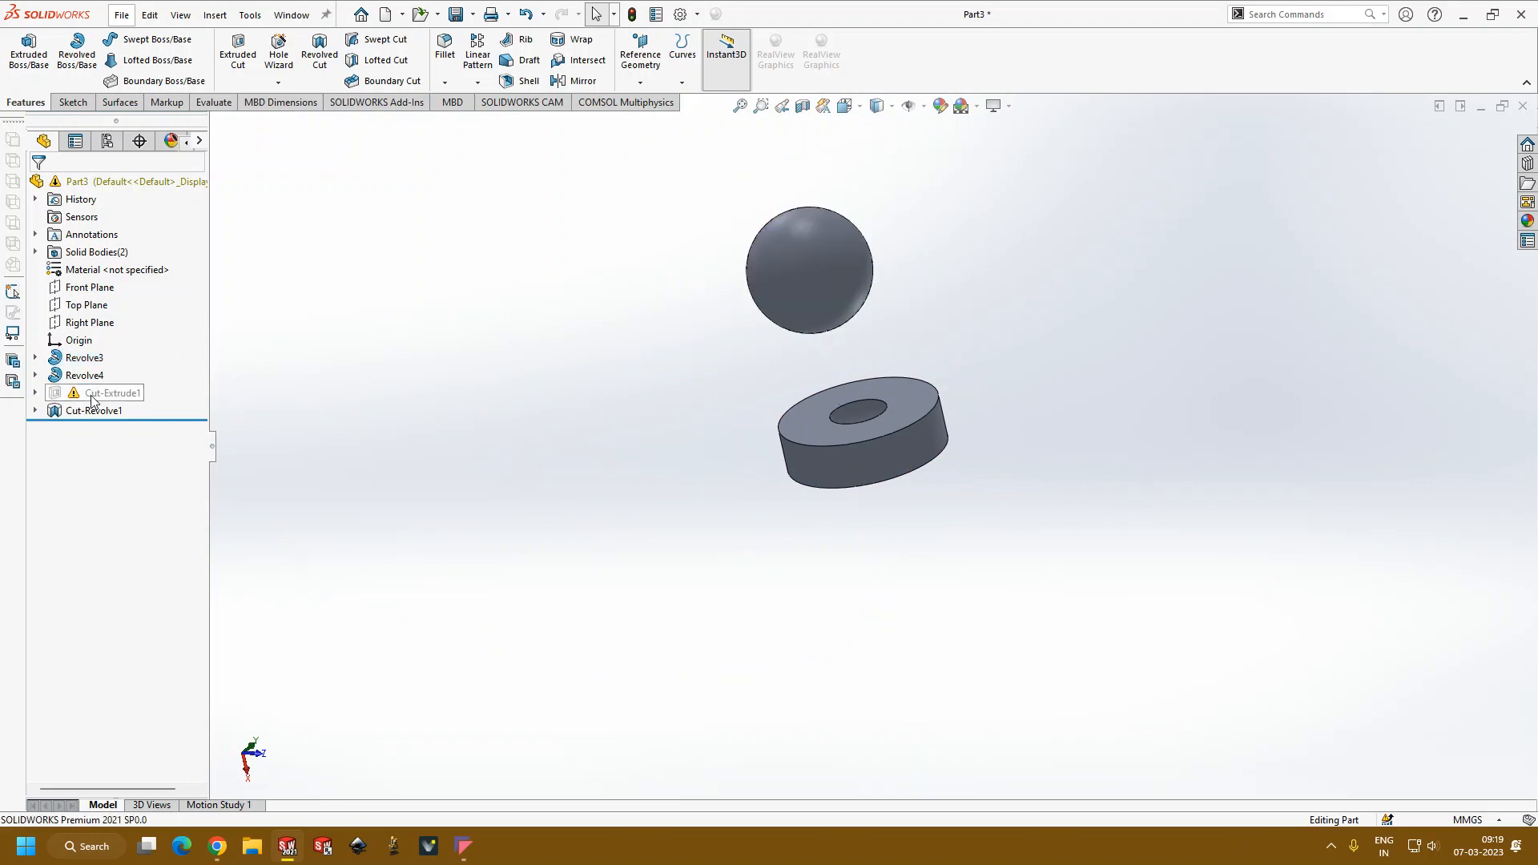
{"action": "left_click", "coordinate": [88, 358]}
{"action": "left_click", "coordinate": [149, 306]}
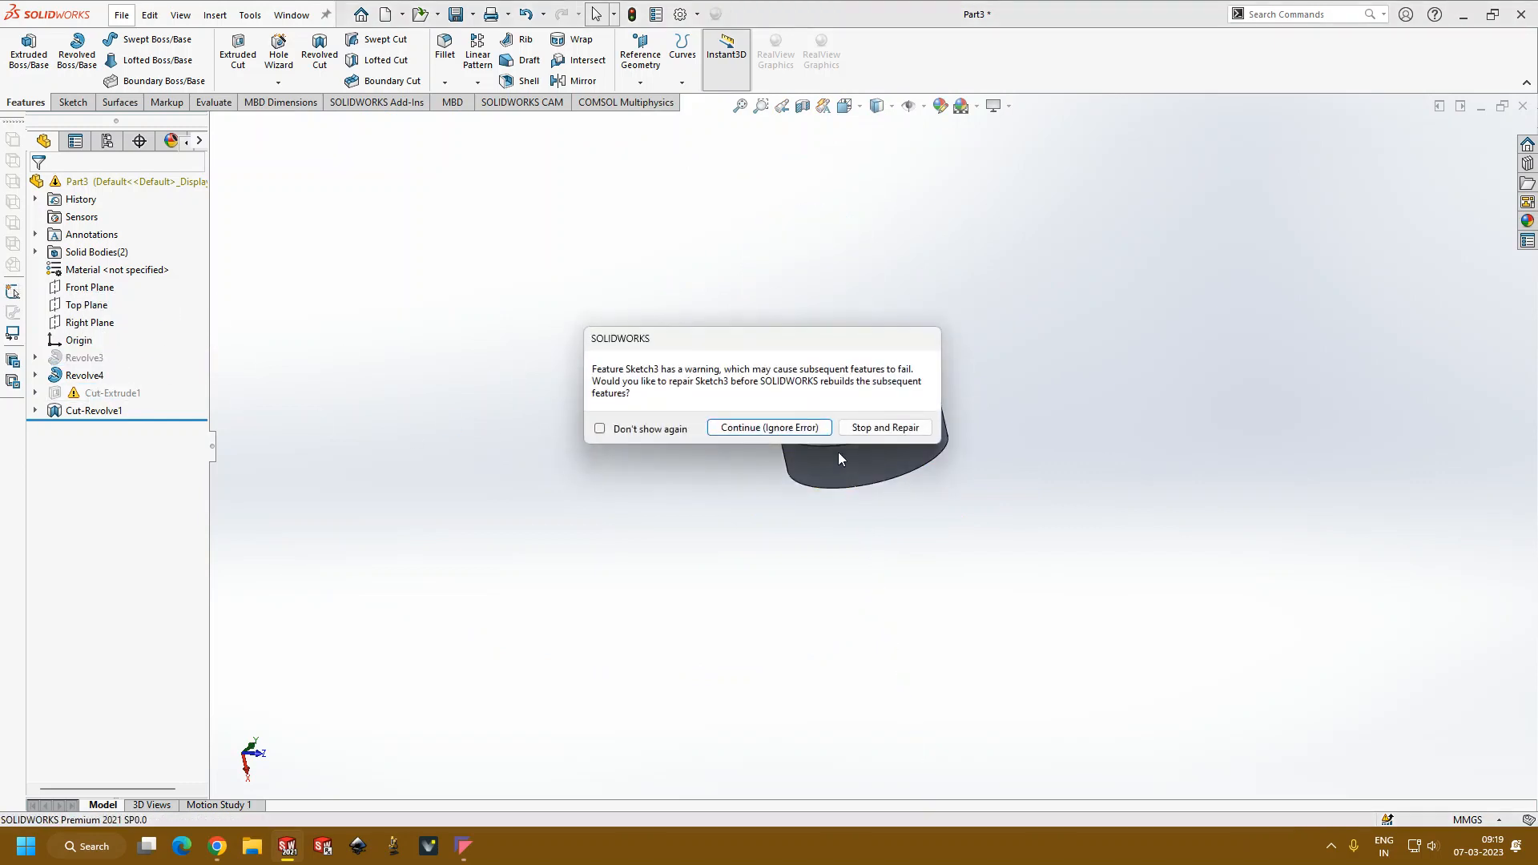
{"action": "left_click", "coordinate": [885, 425]}
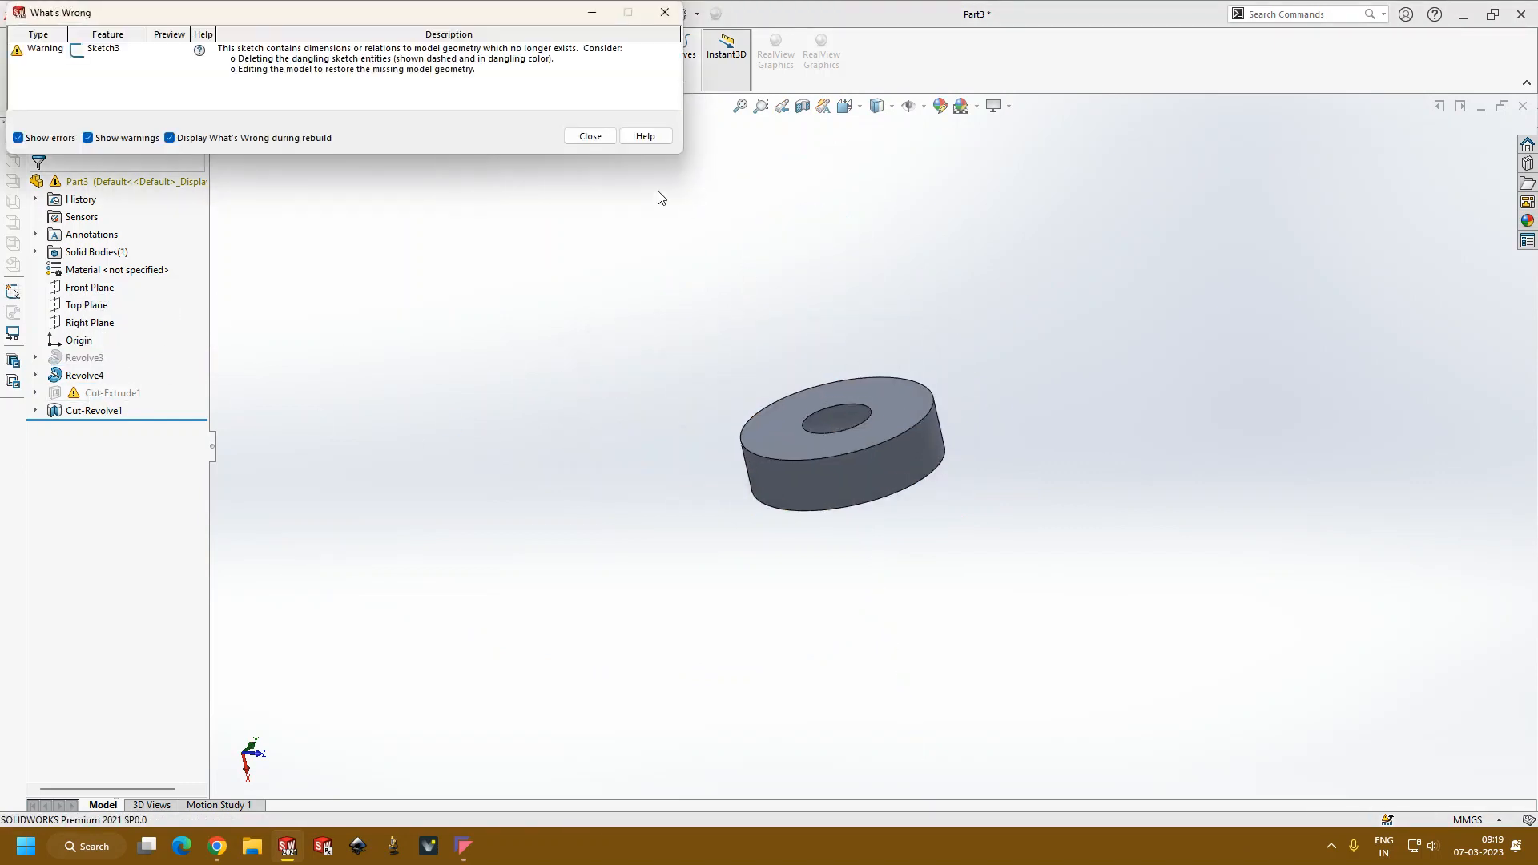
{"action": "left_click", "coordinate": [606, 138]}
Step: Open the cylinder's hemispherical revolved cut for editing and review its end-condition options
{"action": "scroll", "coordinate": [881, 461], "scroll_direction": "down", "scroll_amount": 5}
{"action": "middle_click_drag", "start_coordinate": [762, 467], "coordinate": [788, 520]}
{"action": "scroll", "coordinate": [769, 480], "scroll_direction": "up", "scroll_amount": 3}
{"action": "scroll", "coordinate": [683, 379], "scroll_direction": "down", "scroll_amount": 4}
{"action": "middle_click_drag", "start_coordinate": [678, 451], "coordinate": [594, 577]}
{"action": "left_click", "coordinate": [92, 410]}
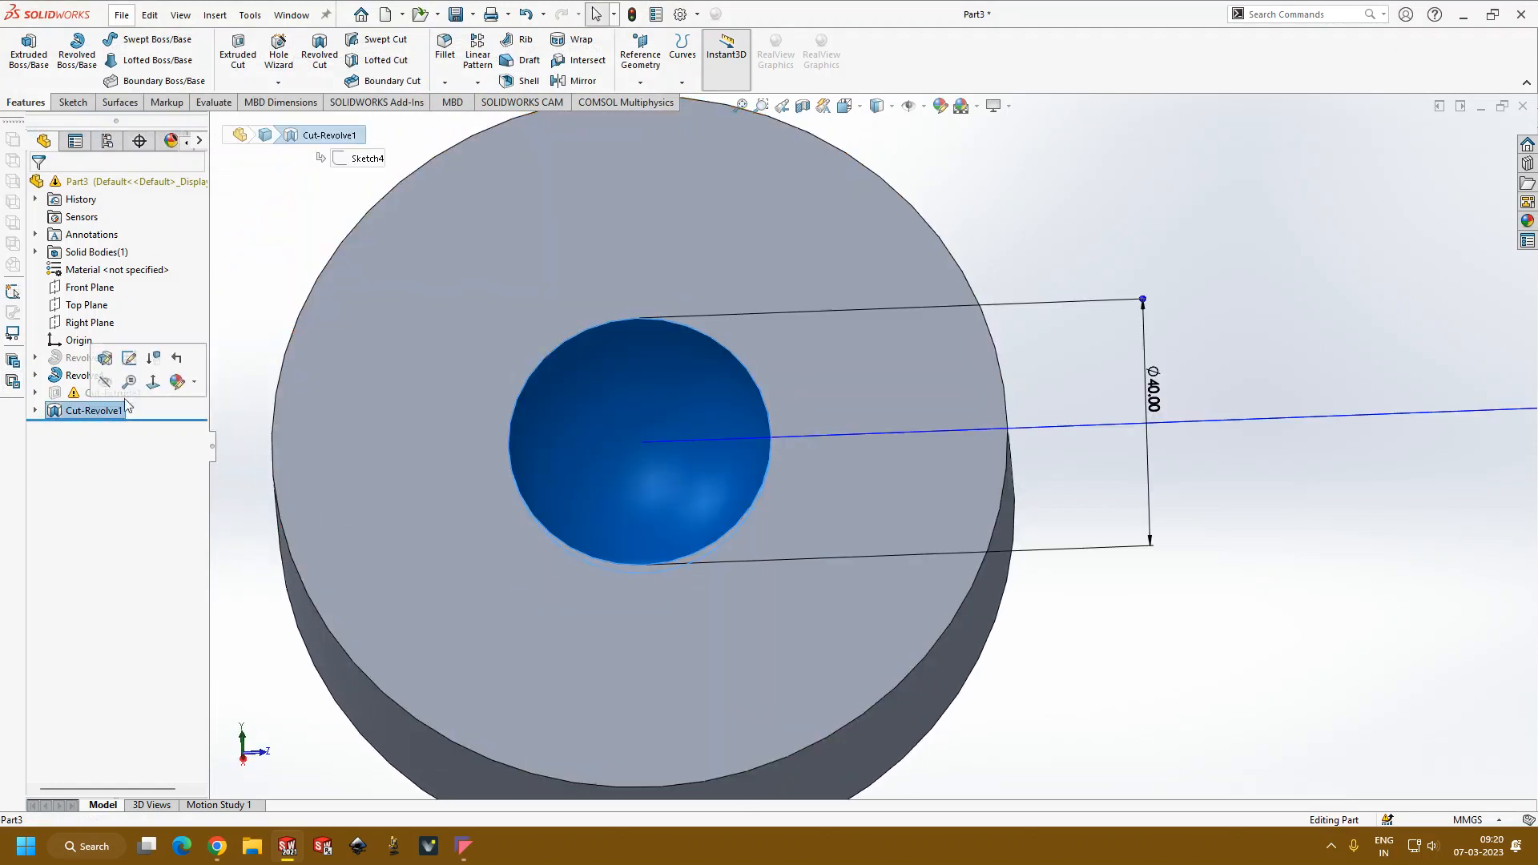
{"action": "scroll", "coordinate": [780, 519], "scroll_direction": "up", "scroll_amount": 4}
{"action": "middle_click_drag", "start_coordinate": [777, 521], "coordinate": [585, 384]}
{"action": "left_click", "coordinate": [118, 284]}
{"action": "left_click", "coordinate": [119, 283]}
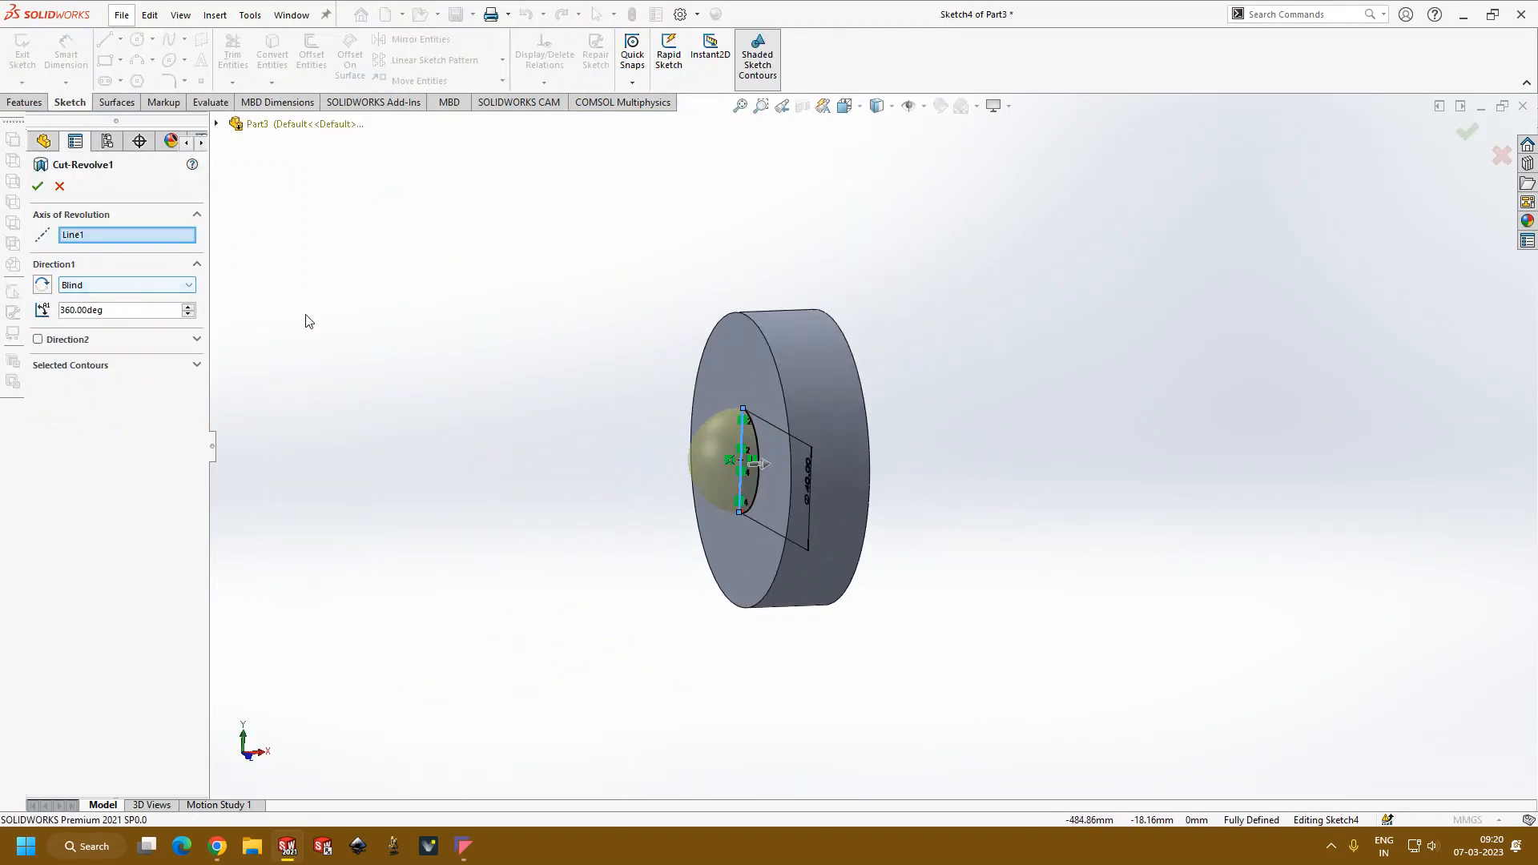
Step: Try a second direction on the revolved cut with the first-direction angle at 173°, and switch the second direction off
{"action": "left_click", "coordinate": [39, 339]}
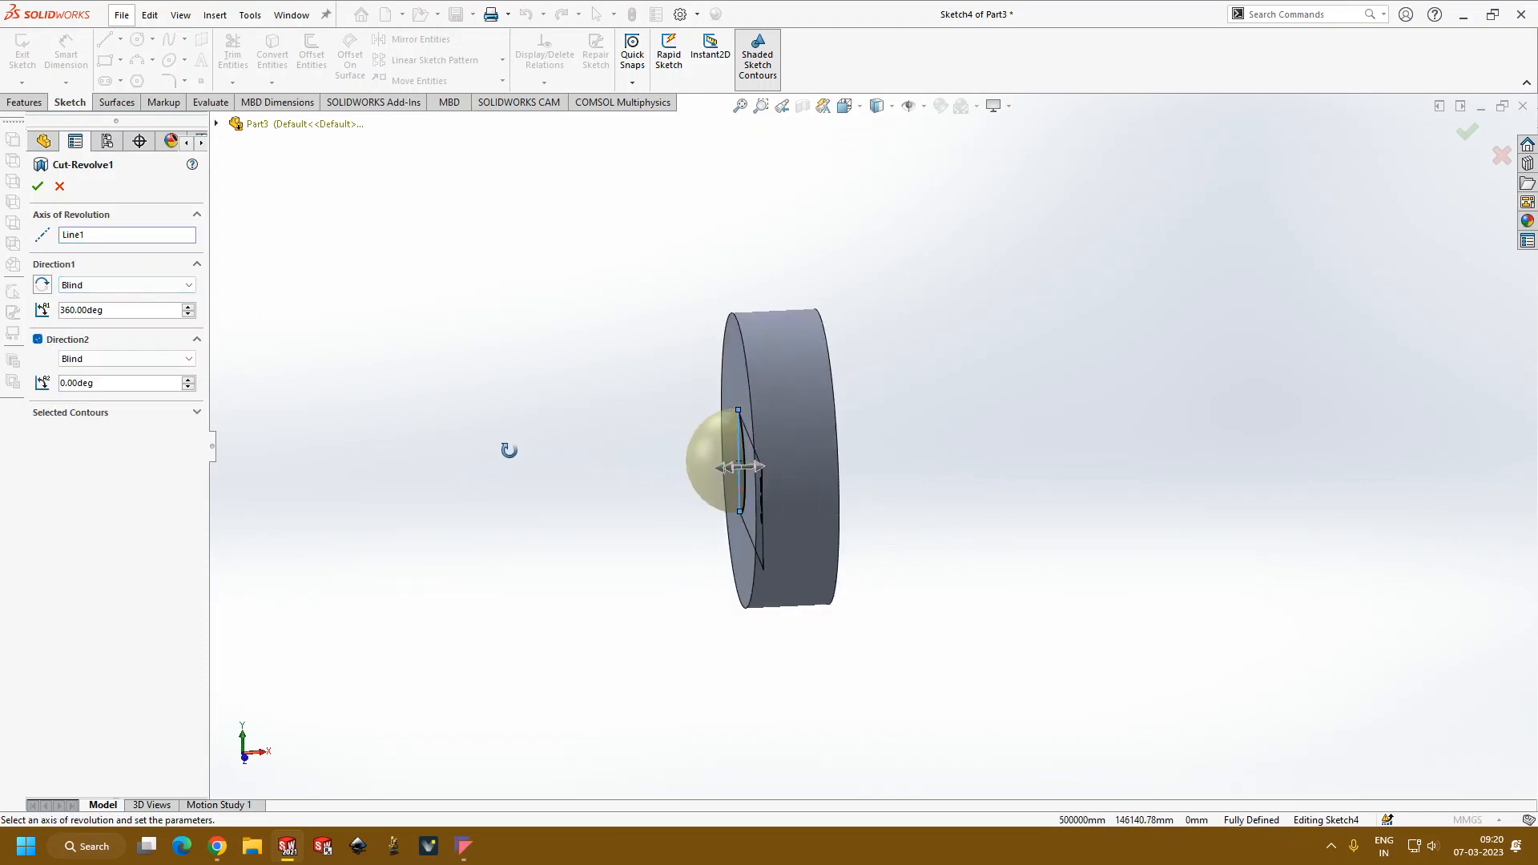
{"action": "left_click", "coordinate": [733, 466]}
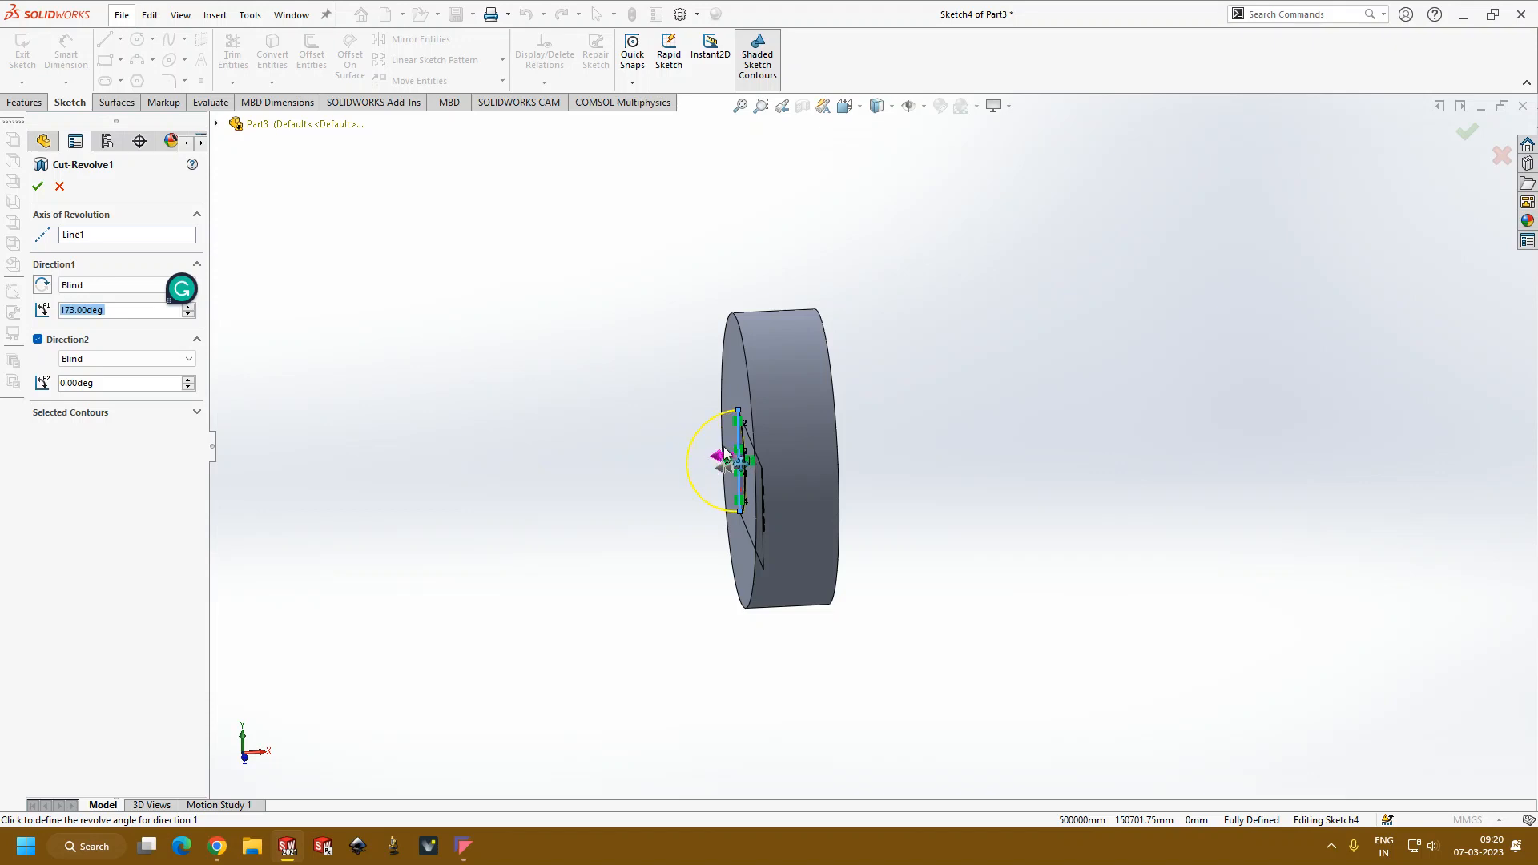
{"action": "left_click", "coordinate": [45, 196]}
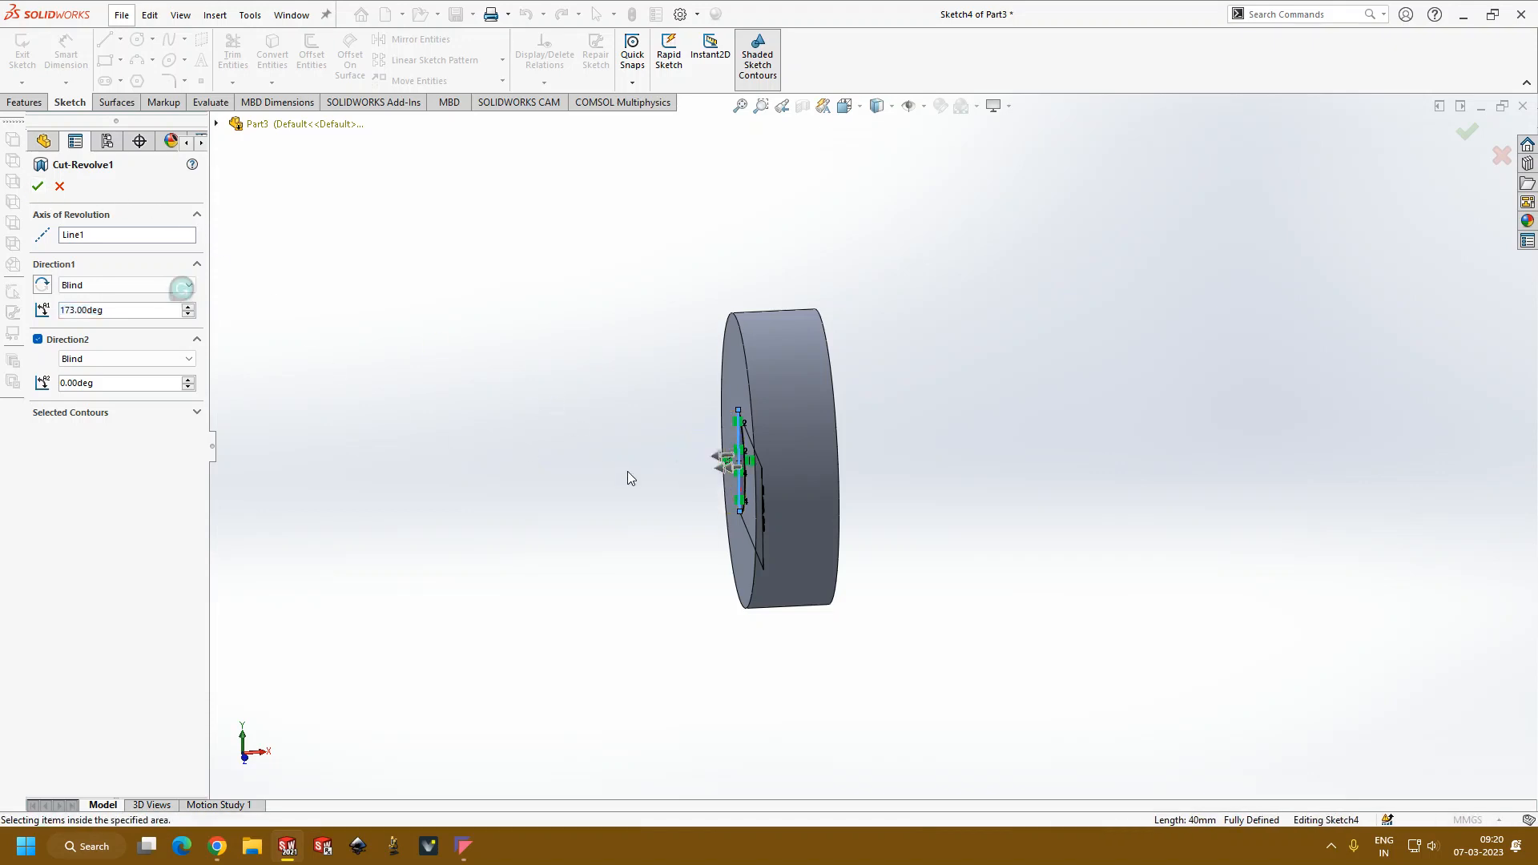
{"action": "middle_click_drag", "start_coordinate": [627, 473], "coordinate": [659, 467]}
{"action": "left_click", "coordinate": [38, 342]}
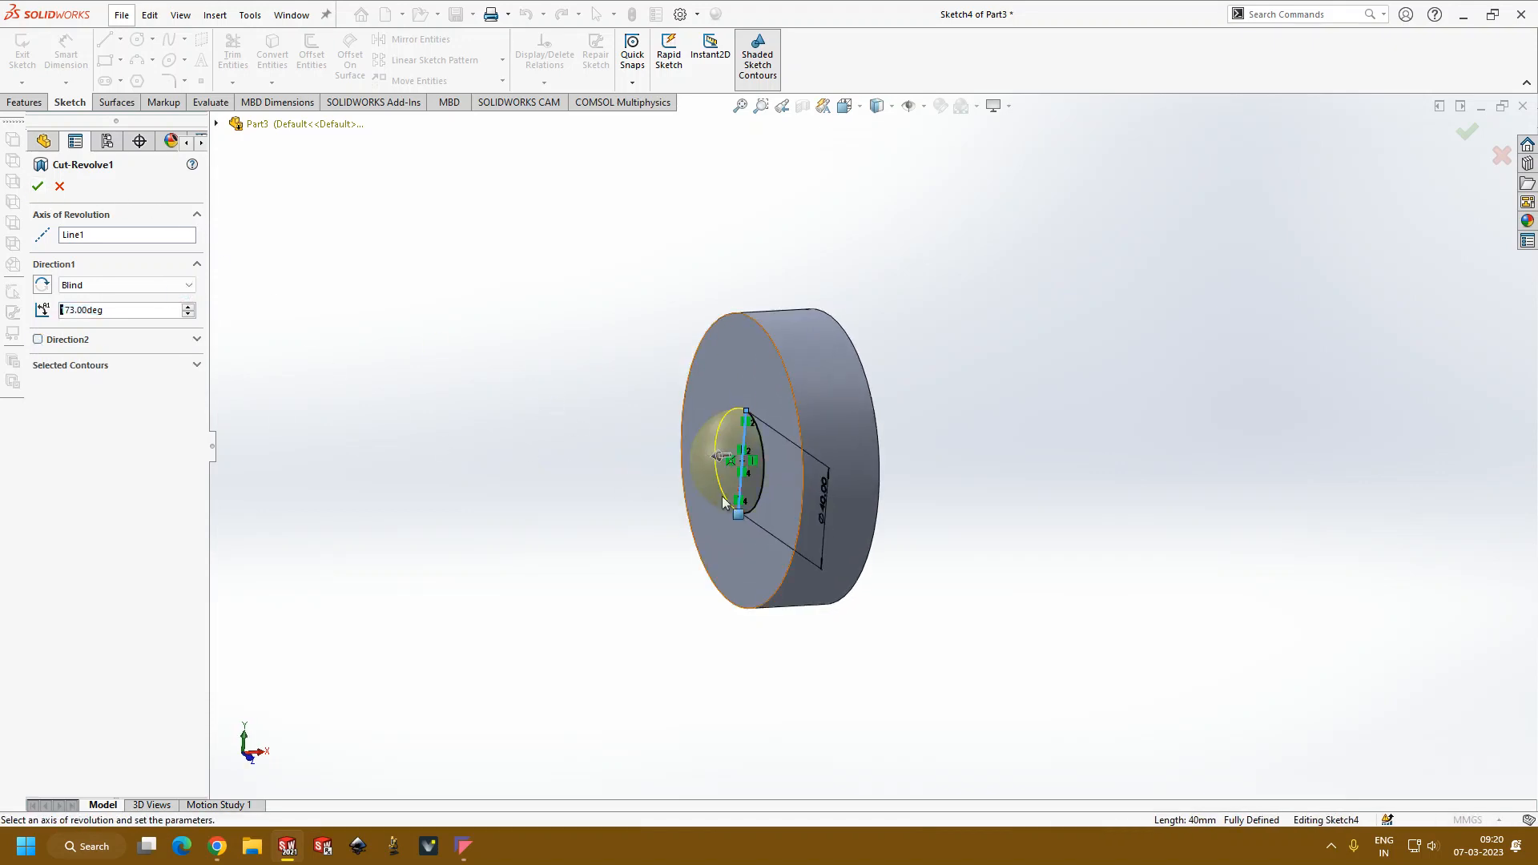
Step: Set the revolved cut's first-direction angle to 90° and try to accept it
{"action": "middle_click_drag", "start_coordinate": [704, 490], "coordinate": [771, 500]}
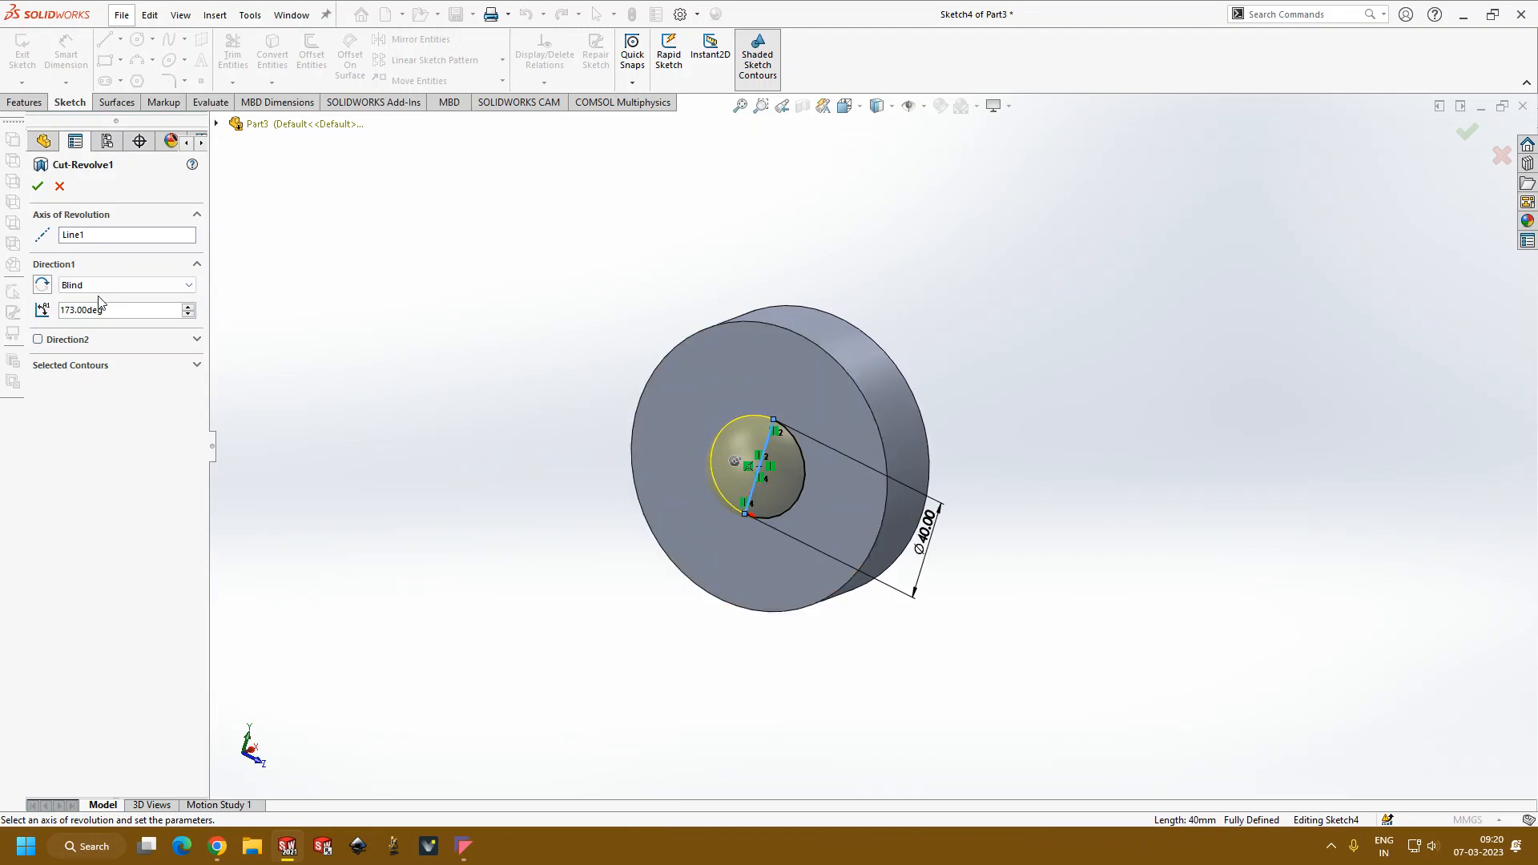
{"action": "double_click", "coordinate": [120, 311]}
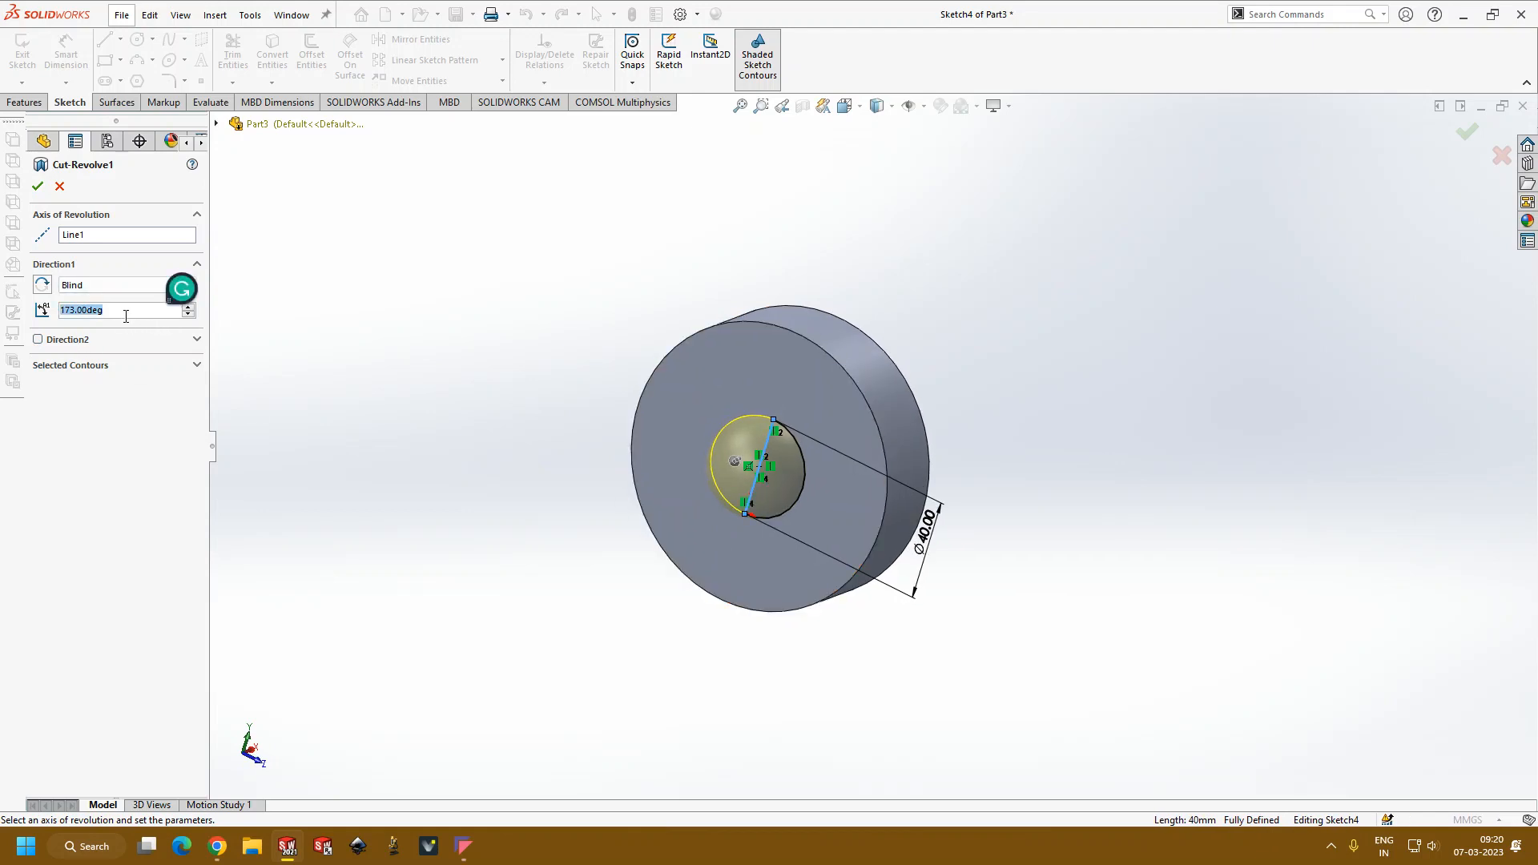
{"action": "type", "text": "90"}
{"action": "mouse_move", "coordinate": [127, 334]}
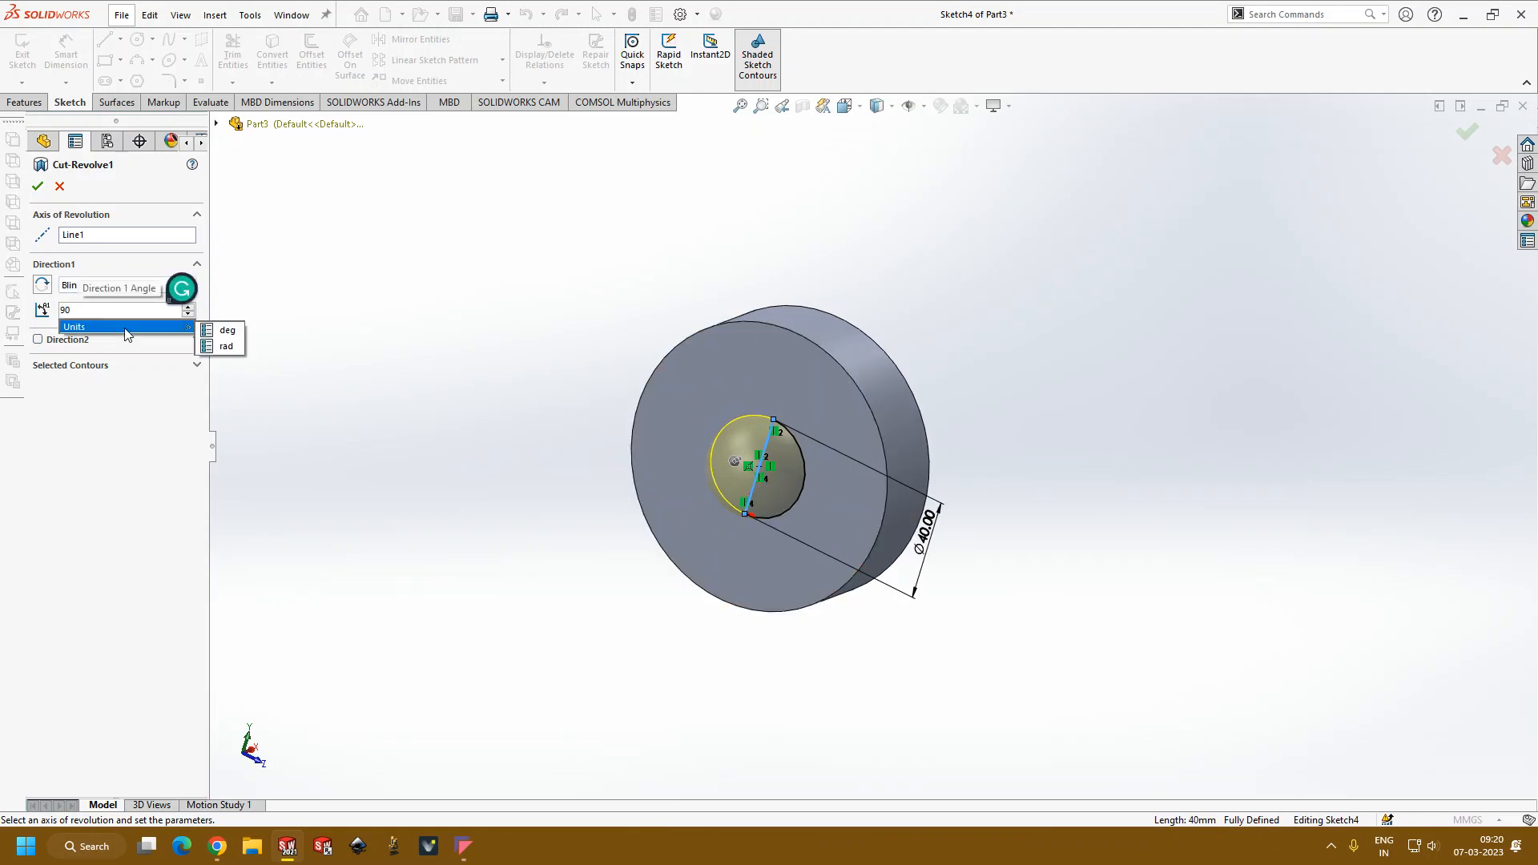
{"action": "middle_click_drag", "start_coordinate": [479, 436], "coordinate": [655, 242]}
{"action": "left_click", "coordinate": [38, 190]}
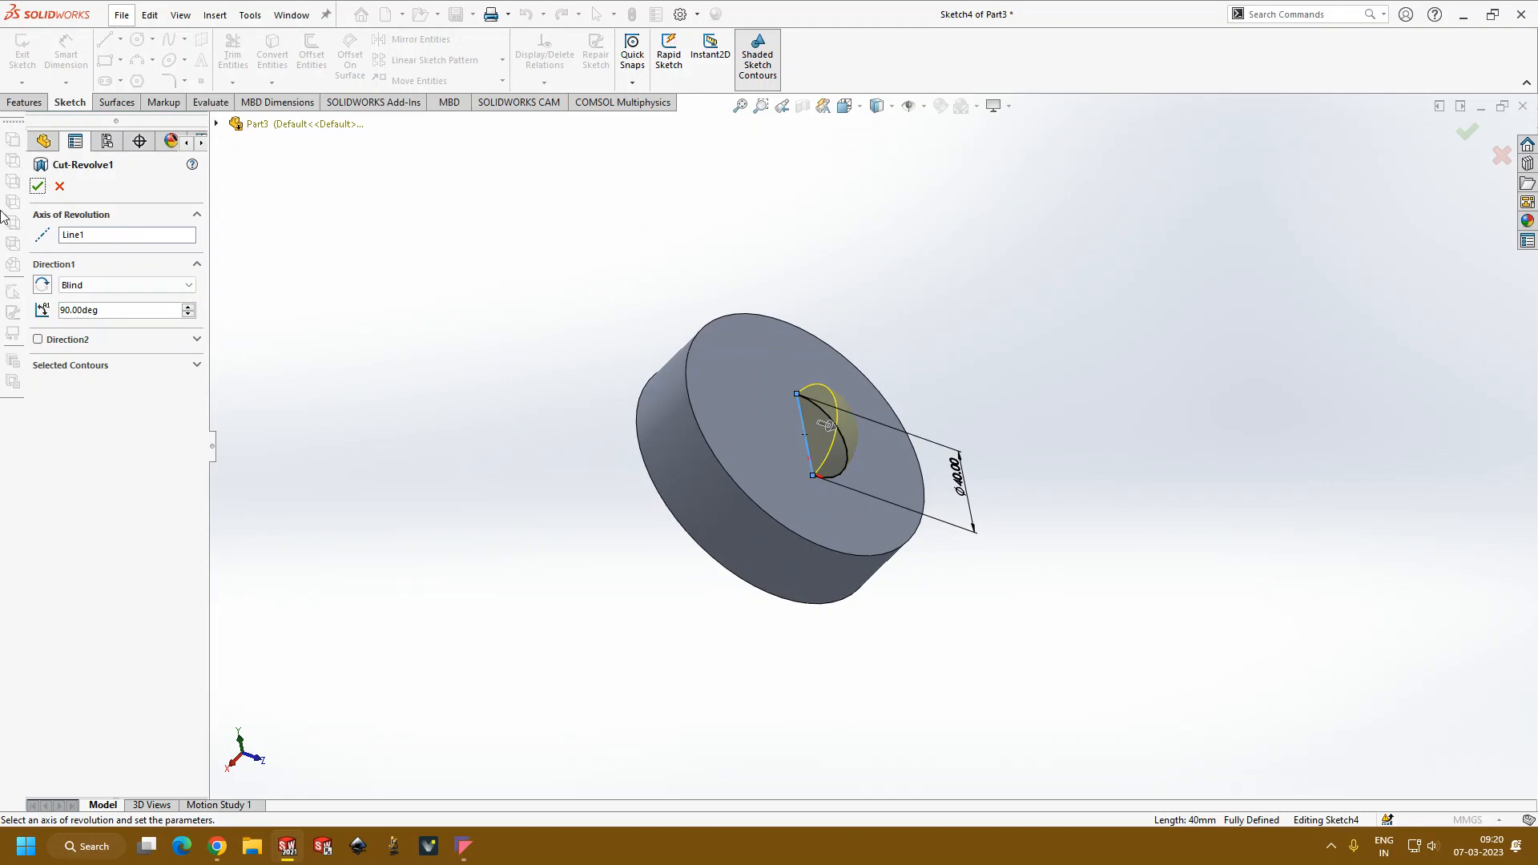
{"action": "left_click", "coordinate": [38, 189]}
{"action": "mouse_move", "coordinate": [532, 410]}
{"action": "middle_mouse_down"}
{"action": "mouse_move", "coordinate": [505, 491]}
{"action": "mouse_move", "coordinate": [543, 442]}
{"action": "mouse_move", "coordinate": [577, 470]}
{"action": "mouse_move", "coordinate": [549, 481]}
{"action": "middle_mouse_up"}
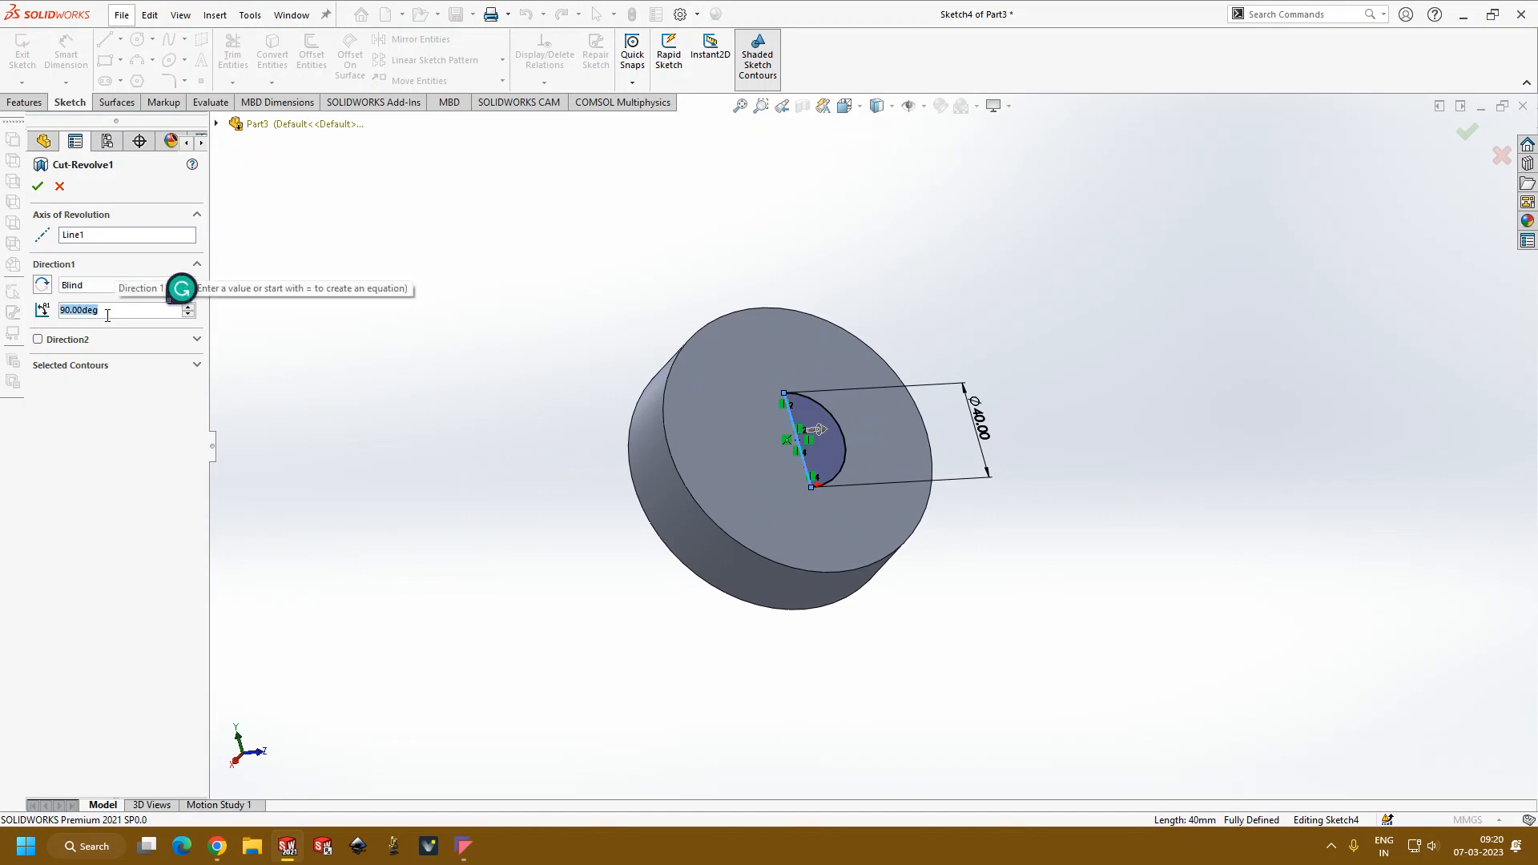
Step: Try an angle of 180 rad for the revolved cut, and reset the angle to 90°
{"action": "type", "text": "180"}
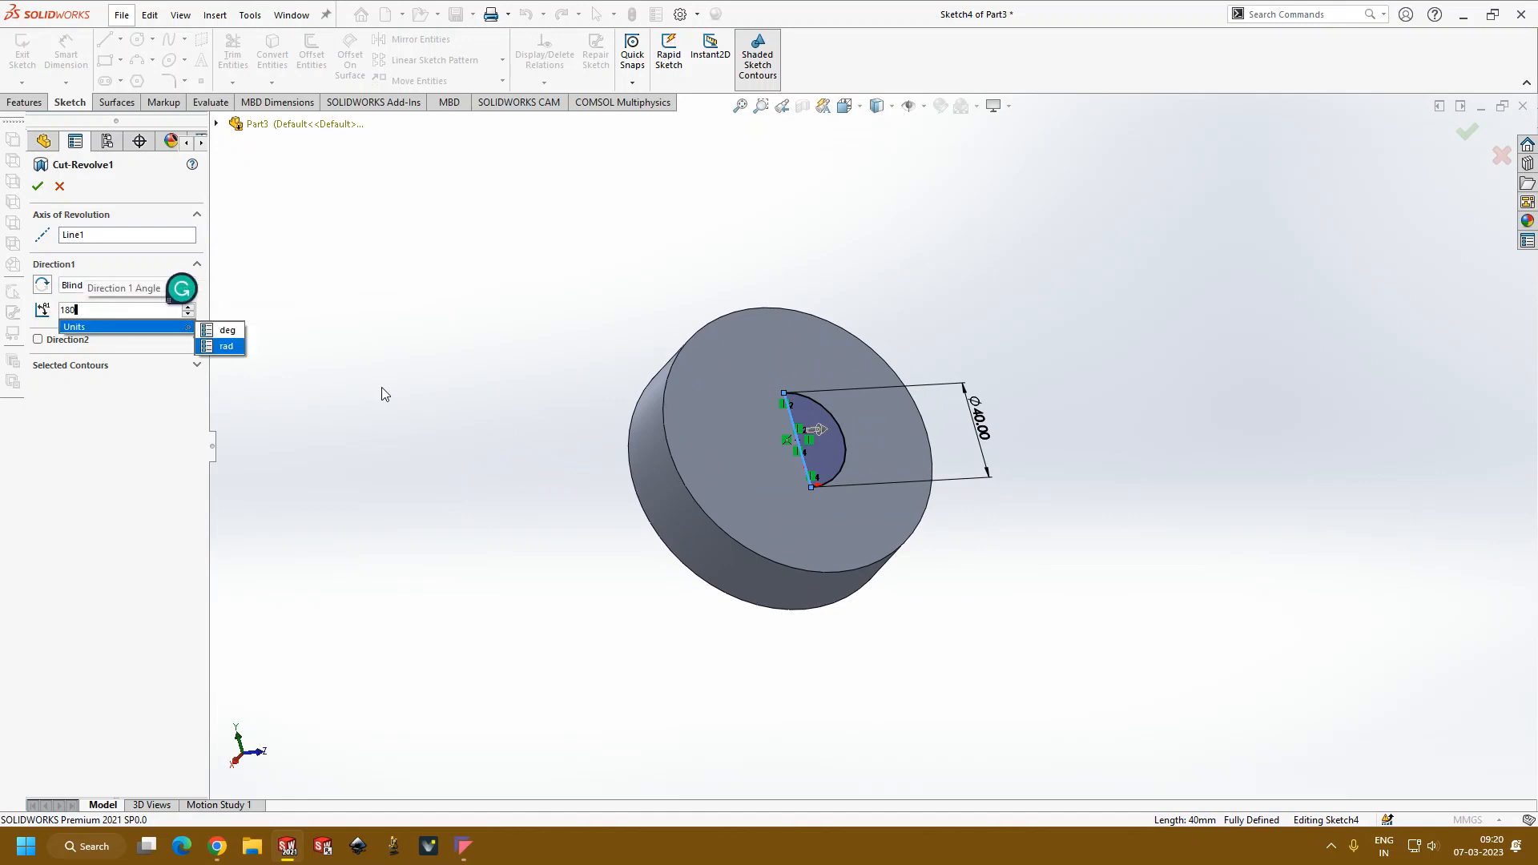
{"action": "key", "text": "Return"}
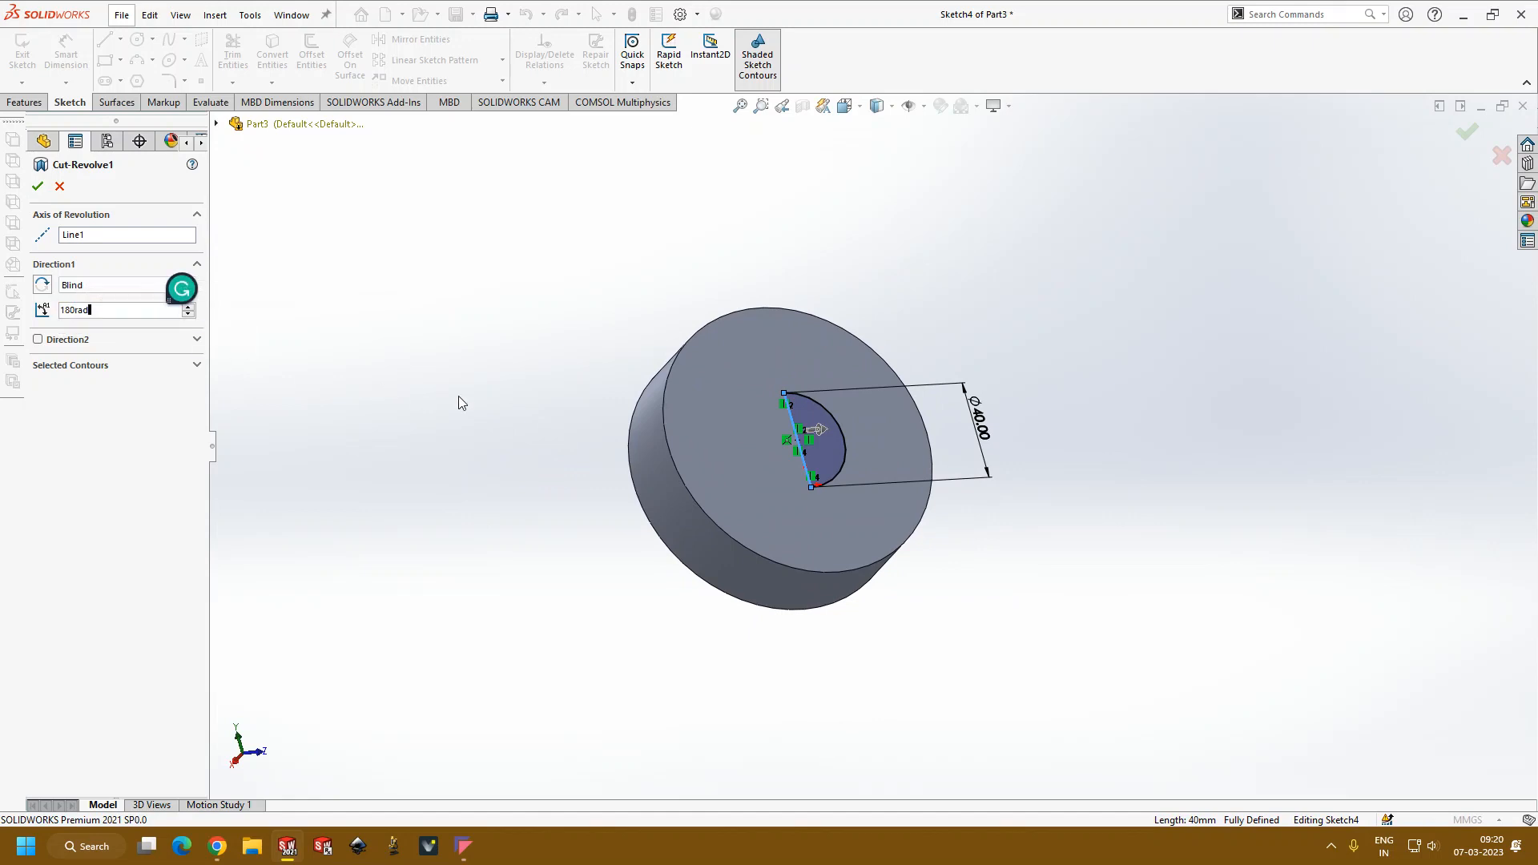
{"action": "left_click", "coordinate": [38, 186]}
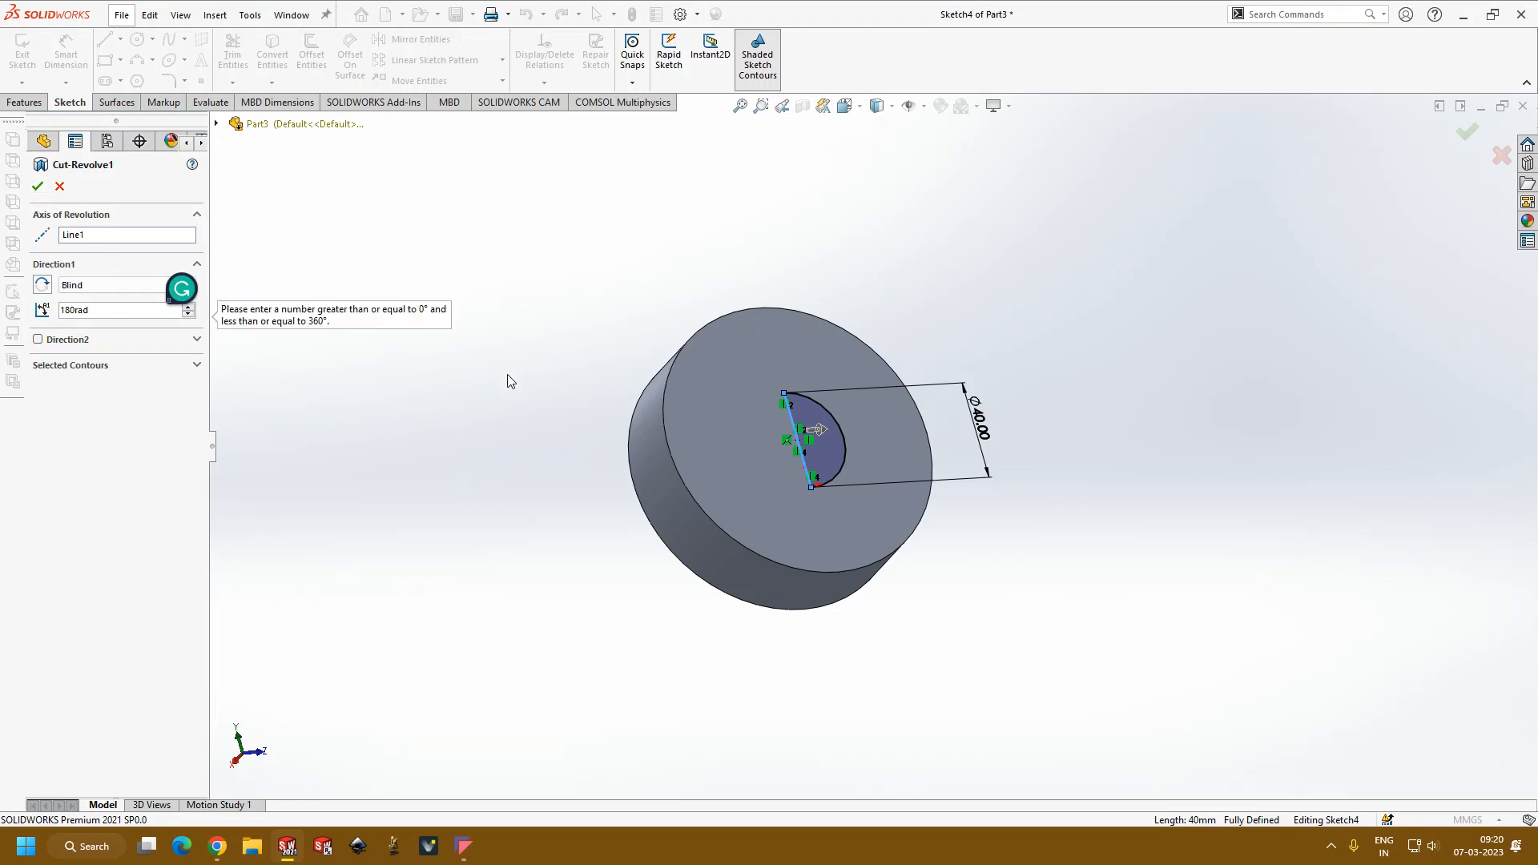
{"action": "left_click", "coordinate": [123, 313]}
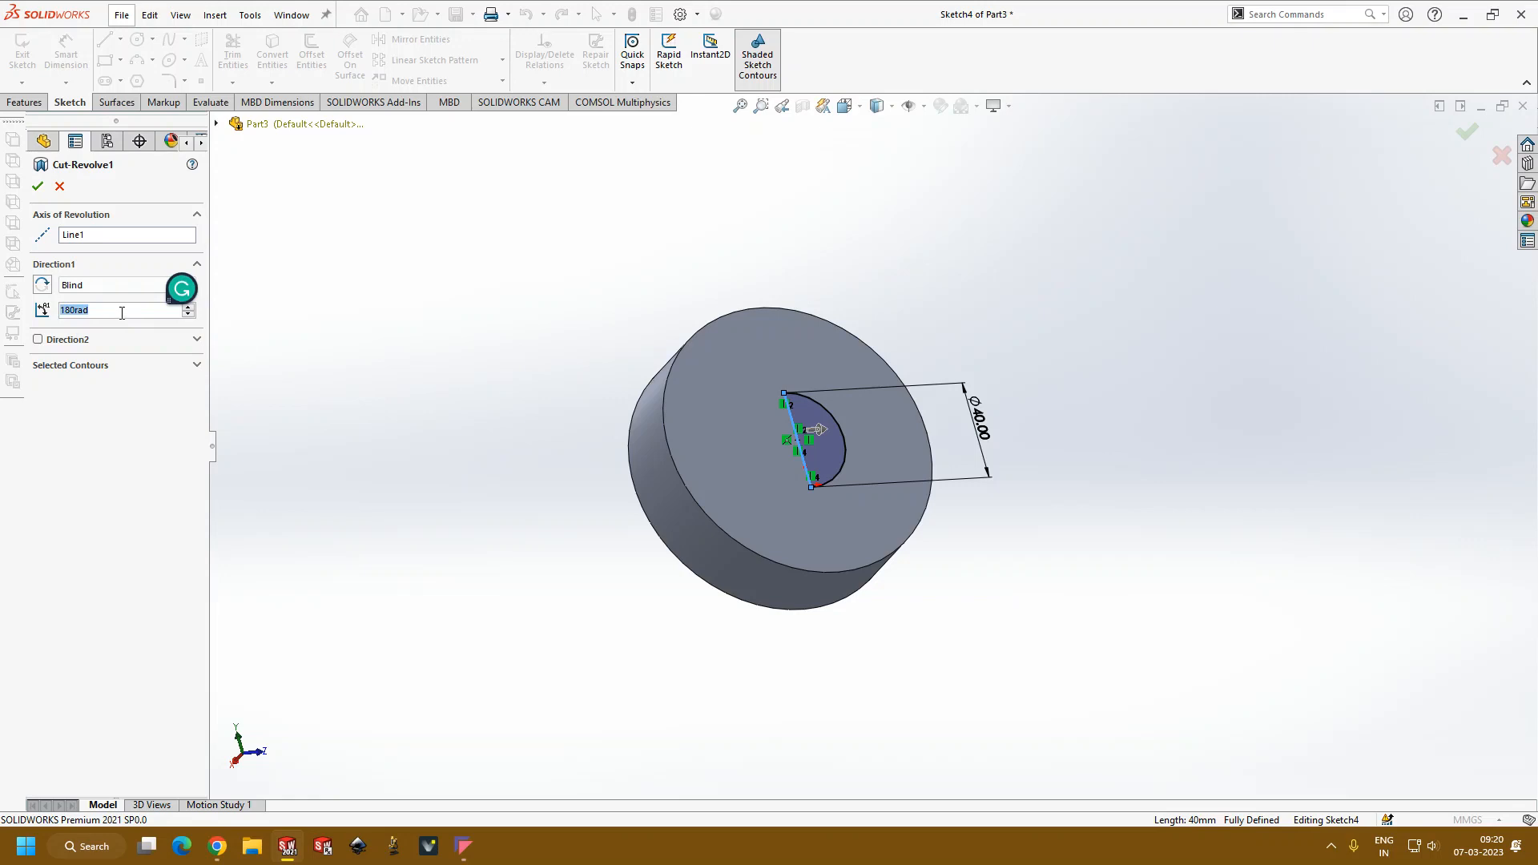
{"action": "type", "text": "90"}
{"action": "key", "text": "Return"}
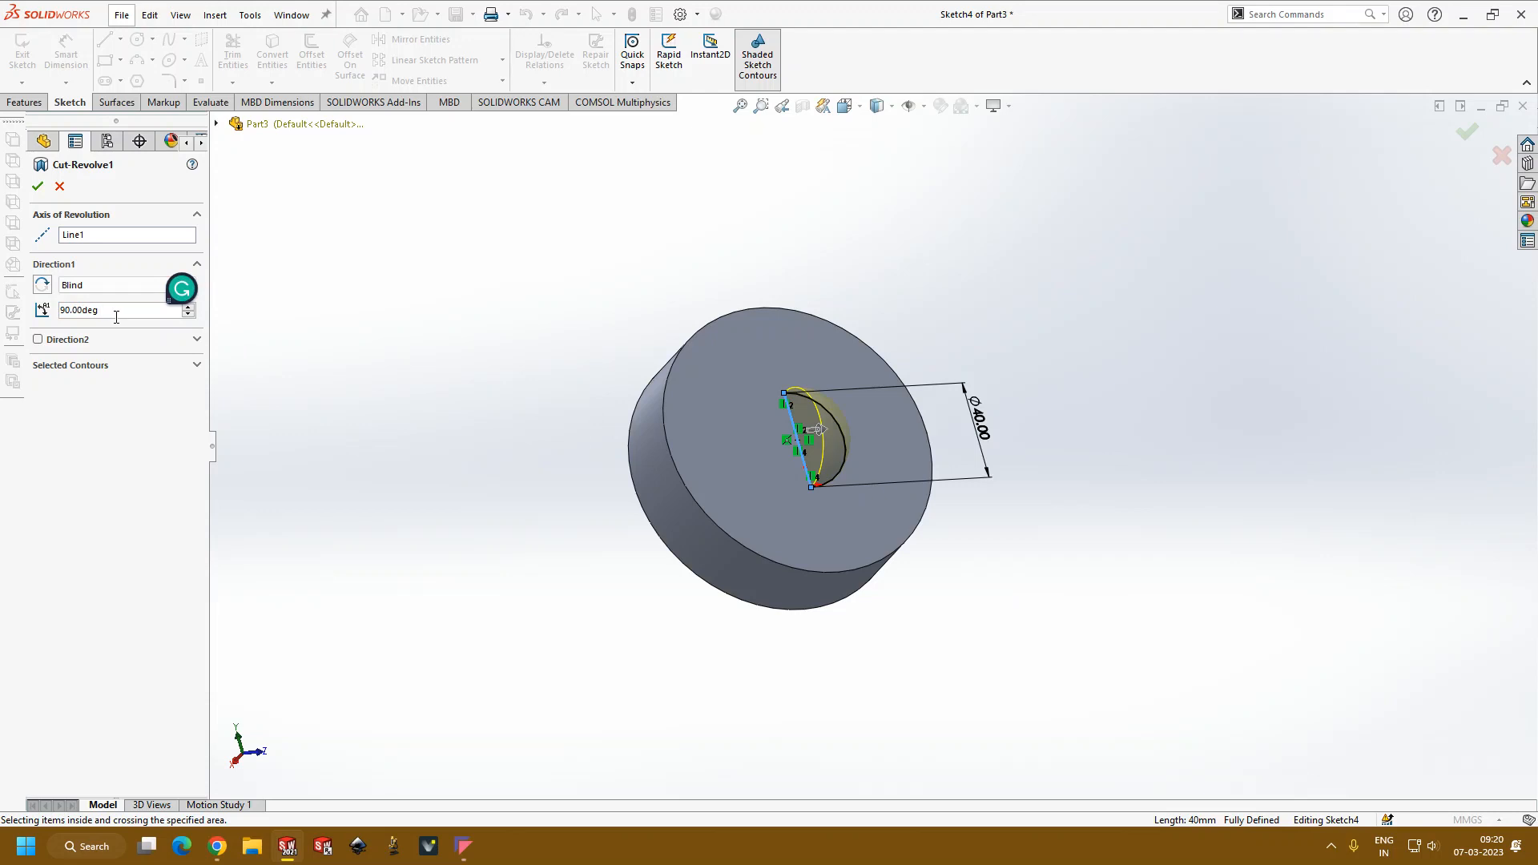
Step: Try to rebuild the revolved cut with a first-direction angle of 180°
{"action": "type", "text": "180"}
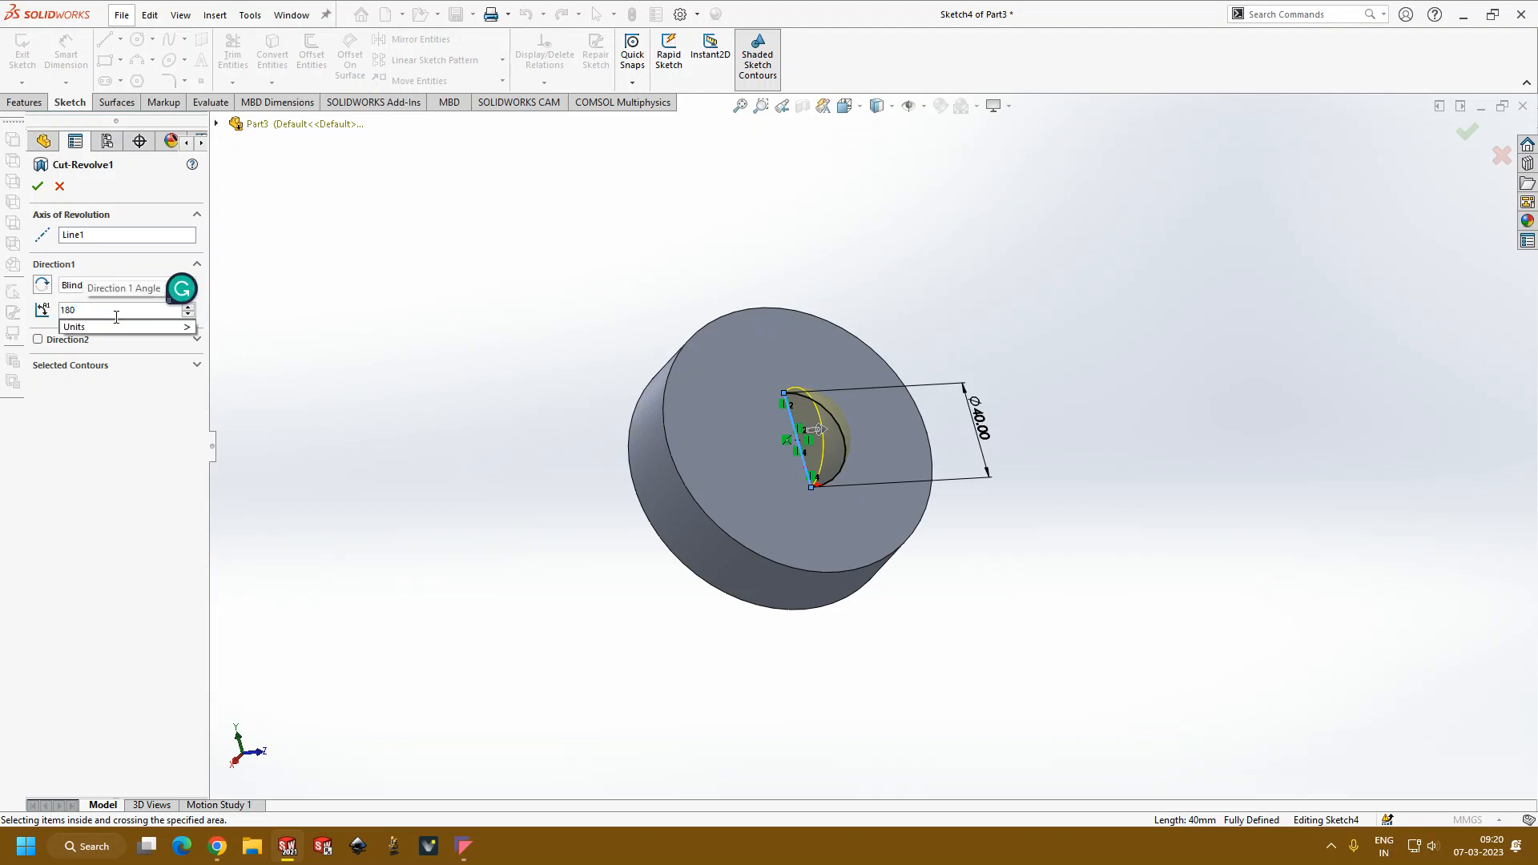
{"action": "key", "text": "Return"}
{"action": "left_click", "coordinate": [37, 187]}
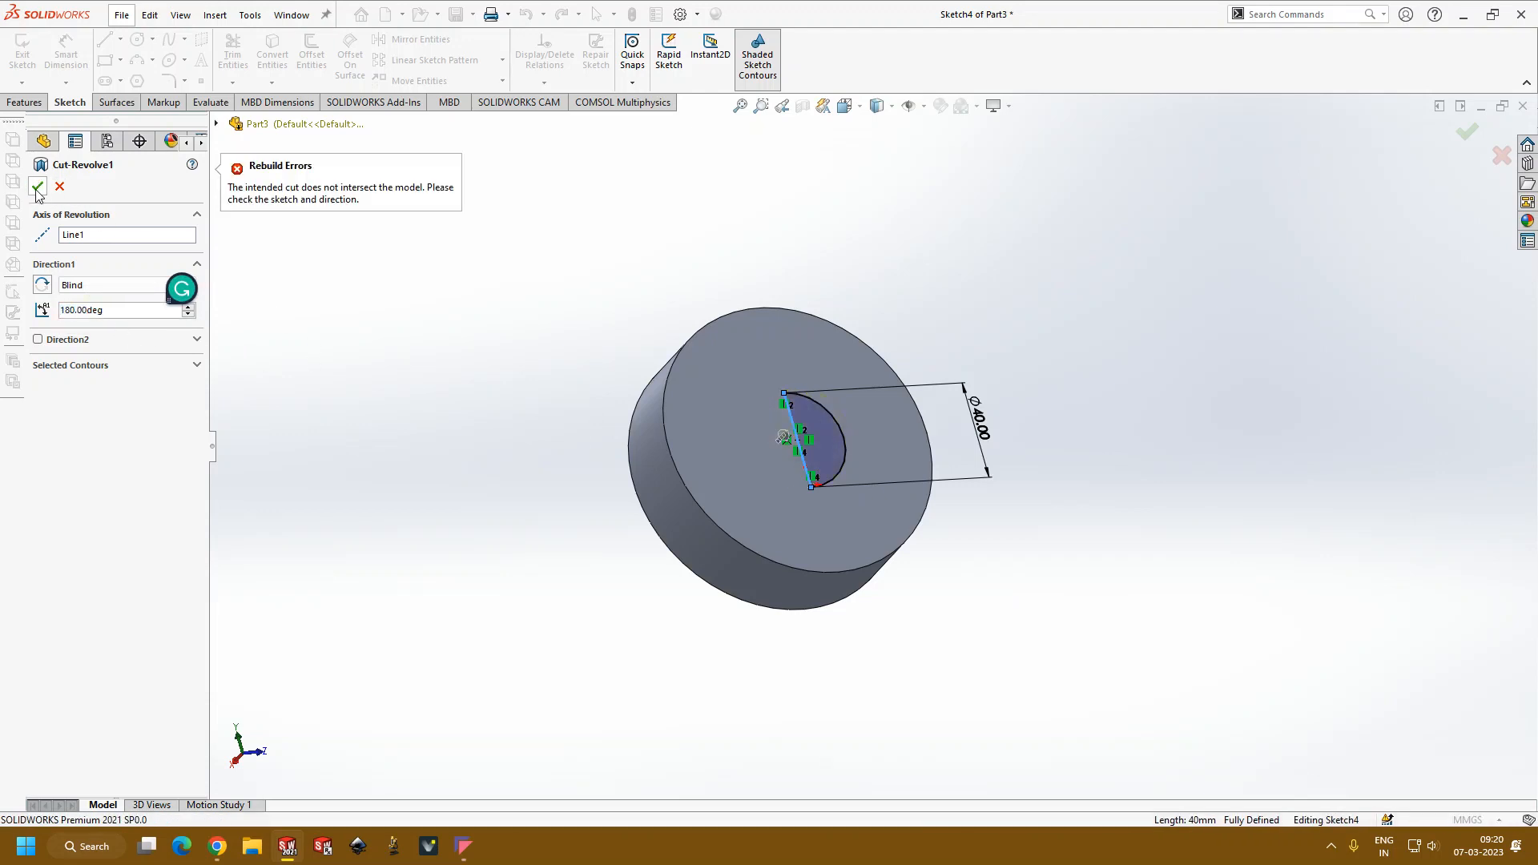
Step: Set the revolved cut's first-direction angle to 270° and accept the feature
{"action": "left_click", "coordinate": [109, 312]}
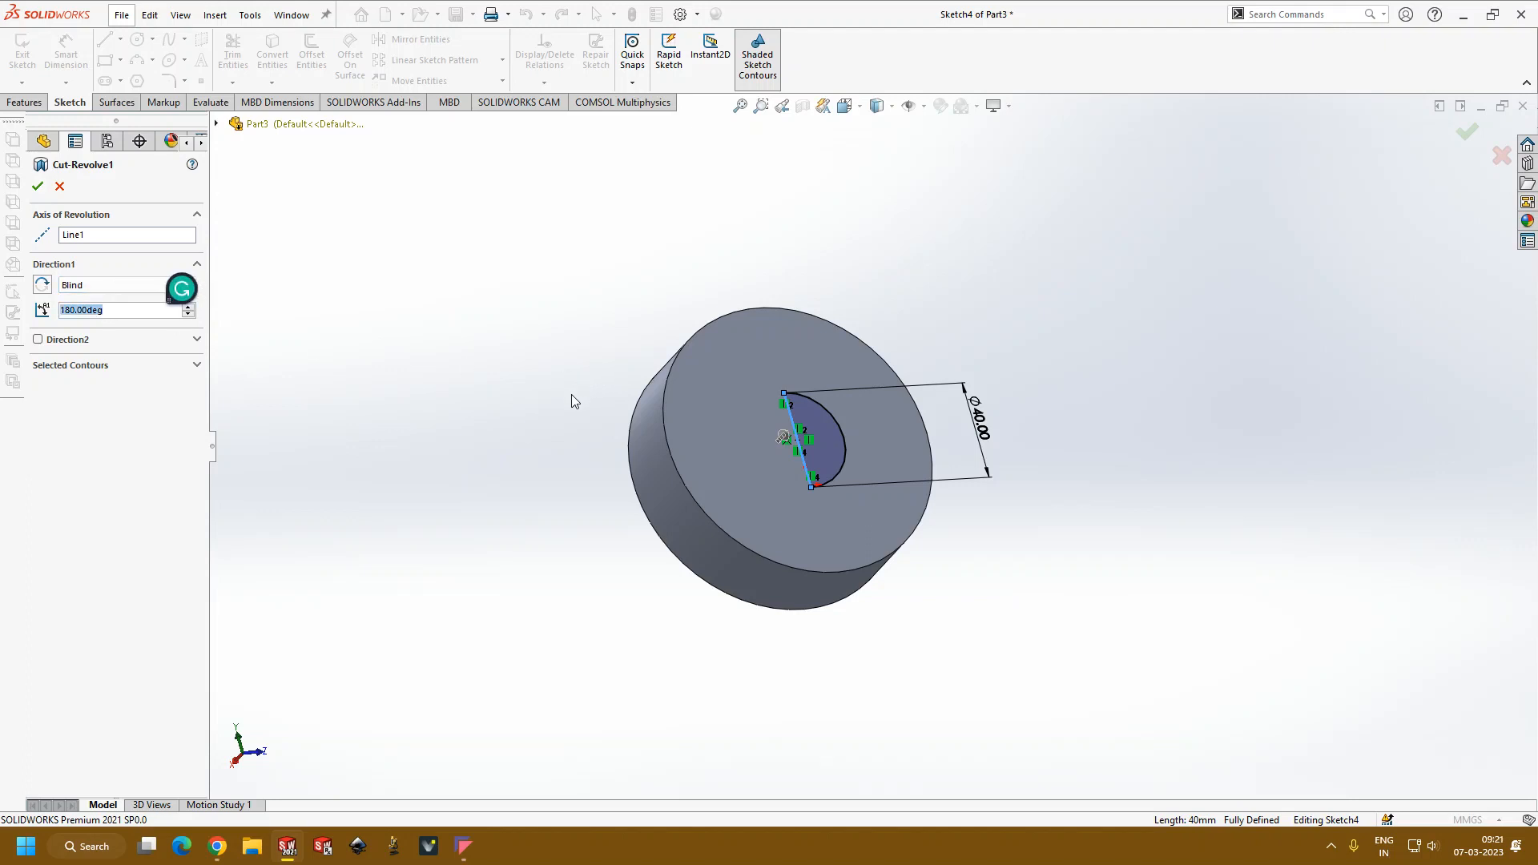
{"action": "type", "text": "270"}
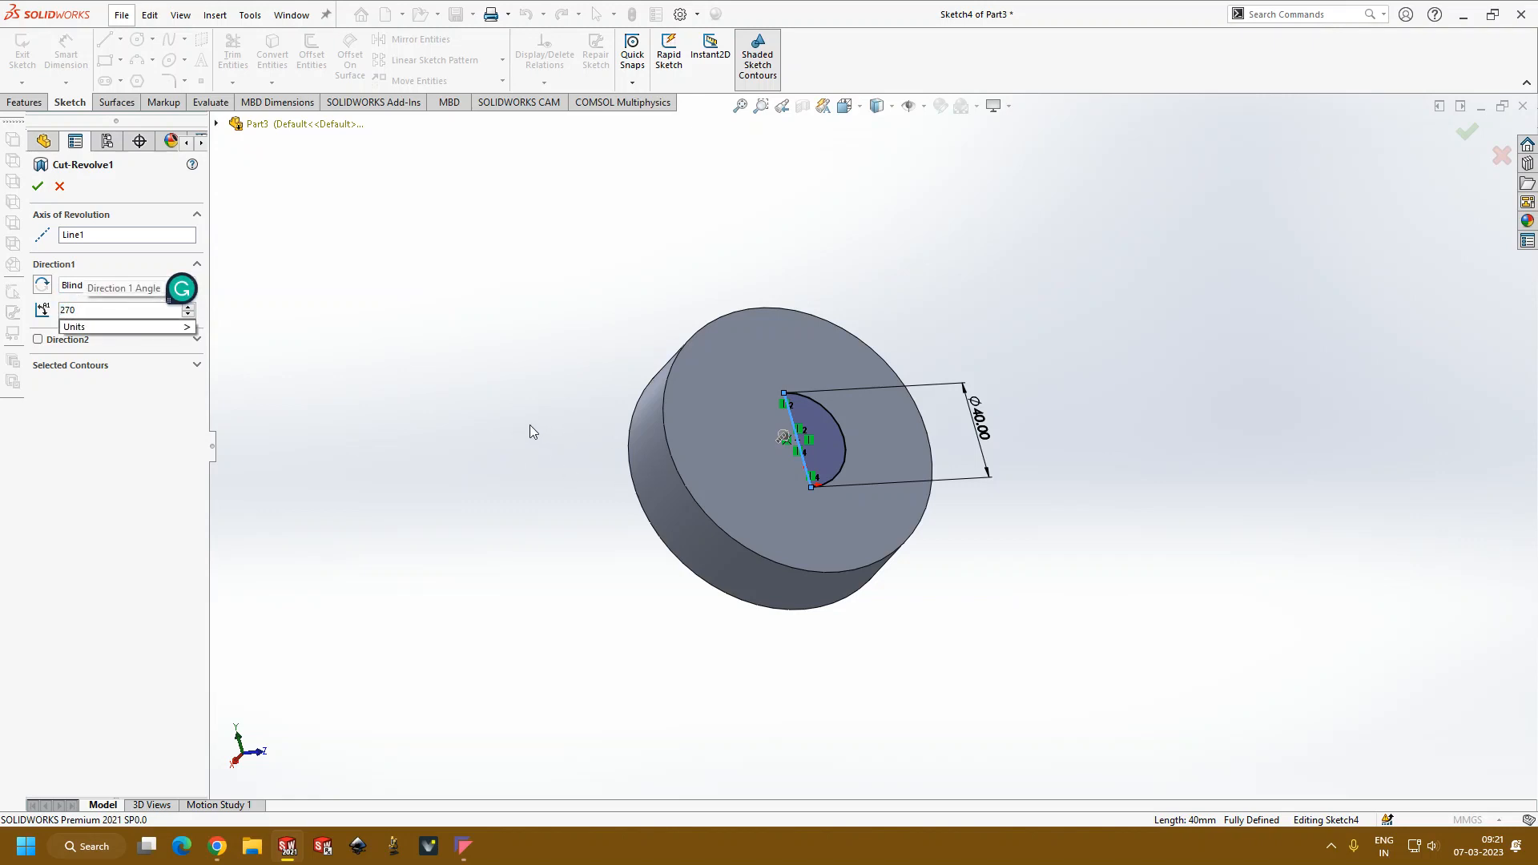
{"action": "key", "text": "Return"}
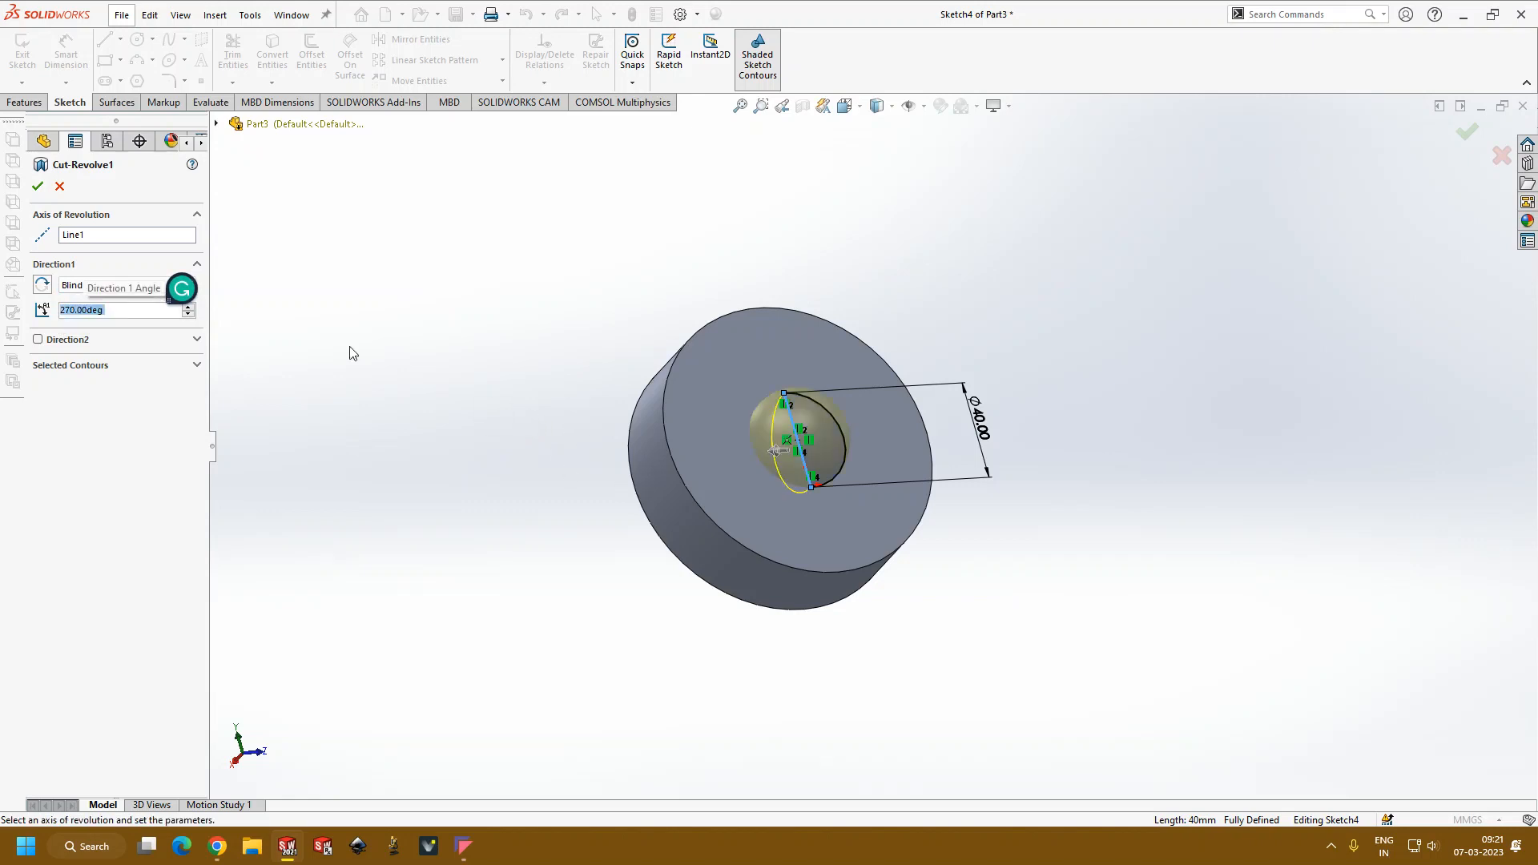
{"action": "key", "text": "Return"}
{"action": "middle_click_drag", "start_coordinate": [495, 416], "coordinate": [749, 577]}
{"action": "scroll", "coordinate": [801, 529], "scroll_direction": "down", "scroll_amount": 4}
{"action": "middle_click_drag", "start_coordinate": [817, 512], "coordinate": [825, 329]}
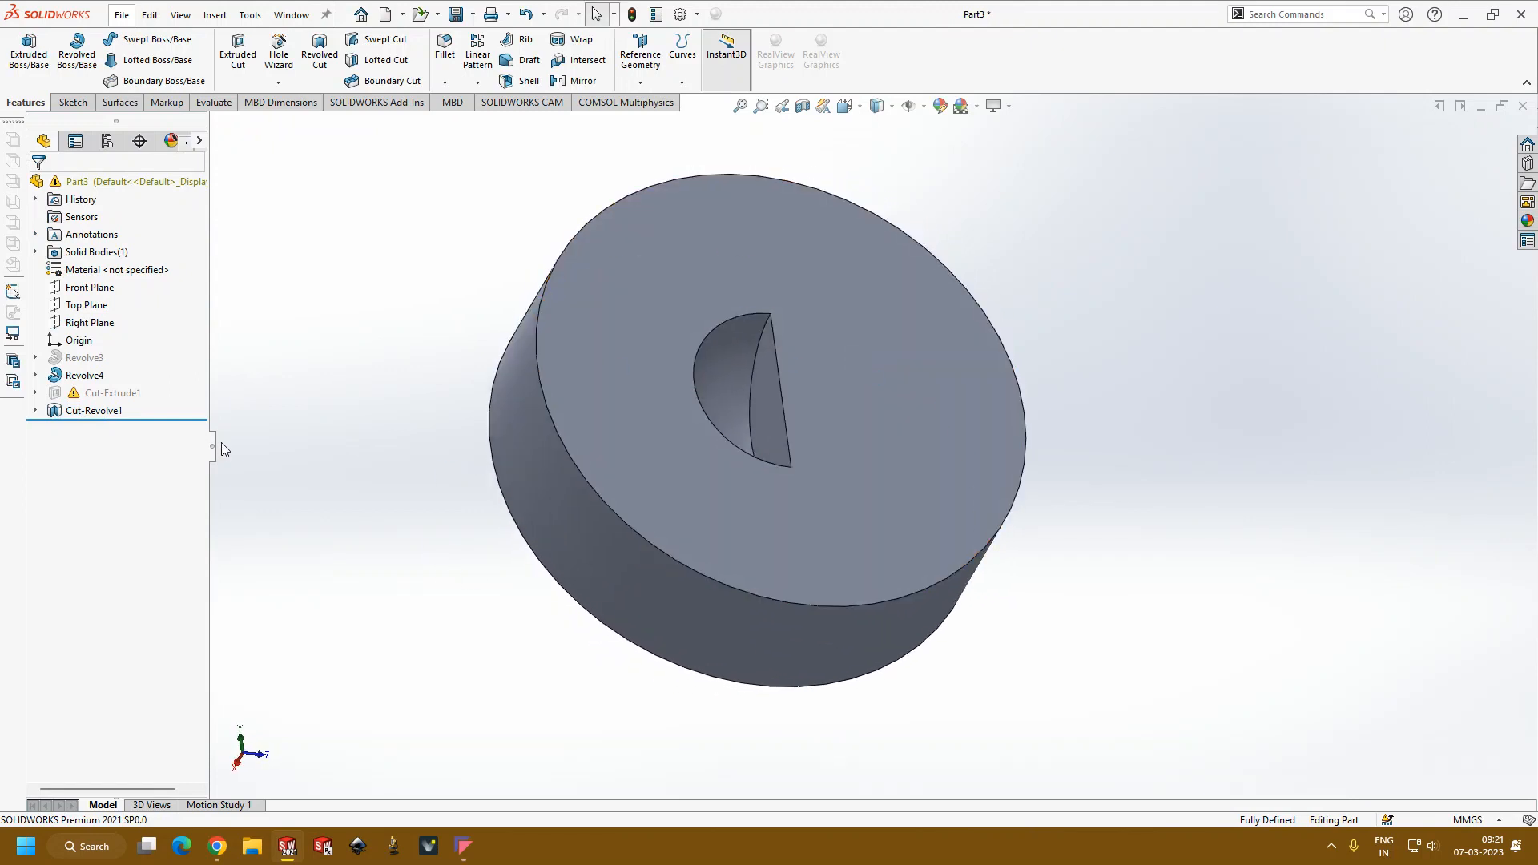
Step: Edit the cylinder's revolved cut and set its first-direction angle to 360°
{"action": "left_click", "coordinate": [109, 411]}
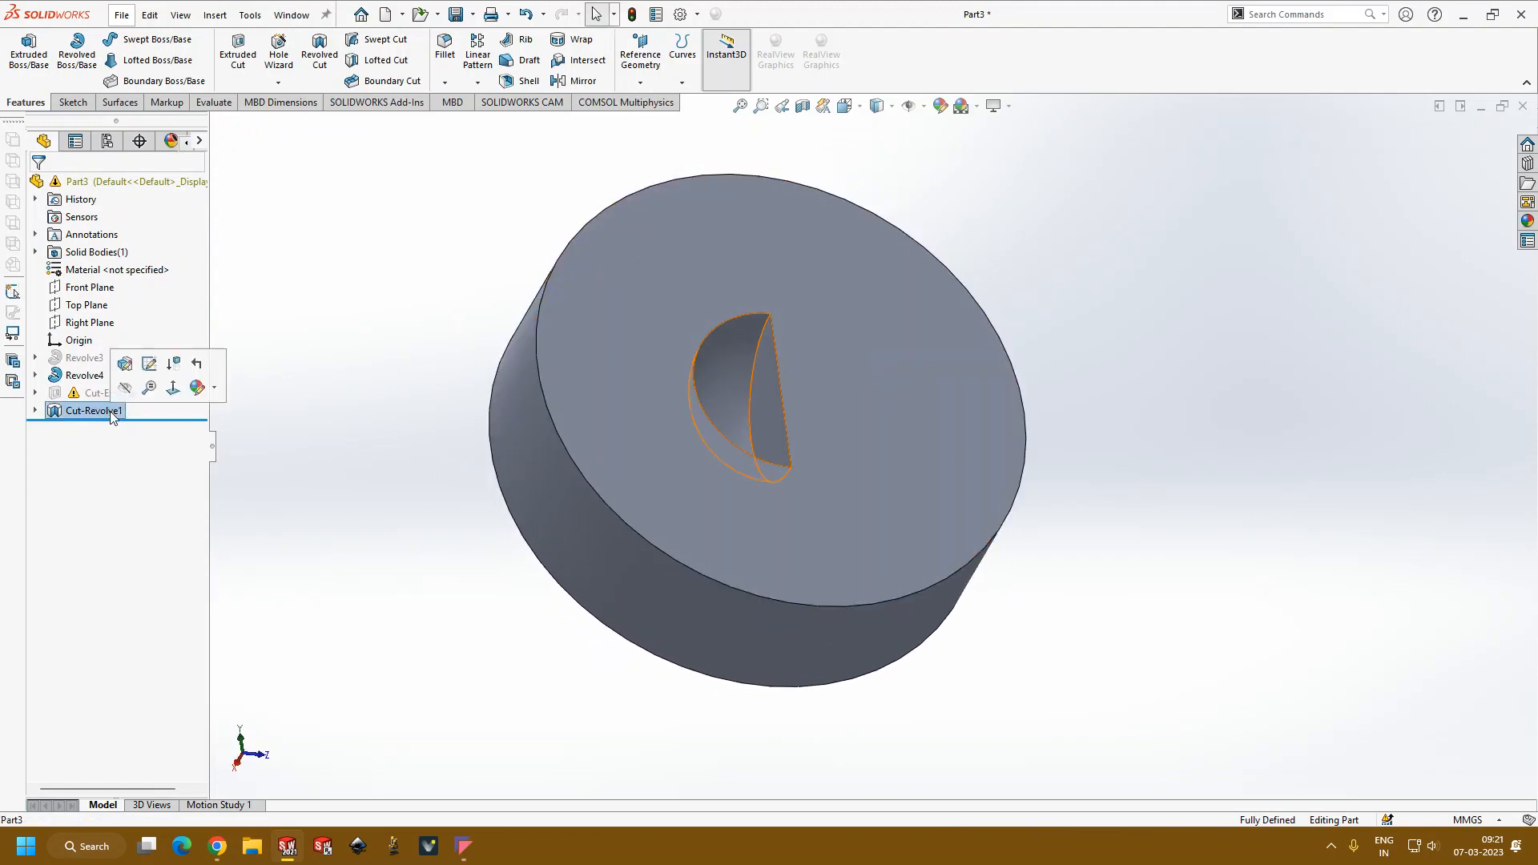
{"action": "left_click", "coordinate": [124, 366]}
{"action": "double_click", "coordinate": [121, 310]}
{"action": "type", "text": "360.00deg"}
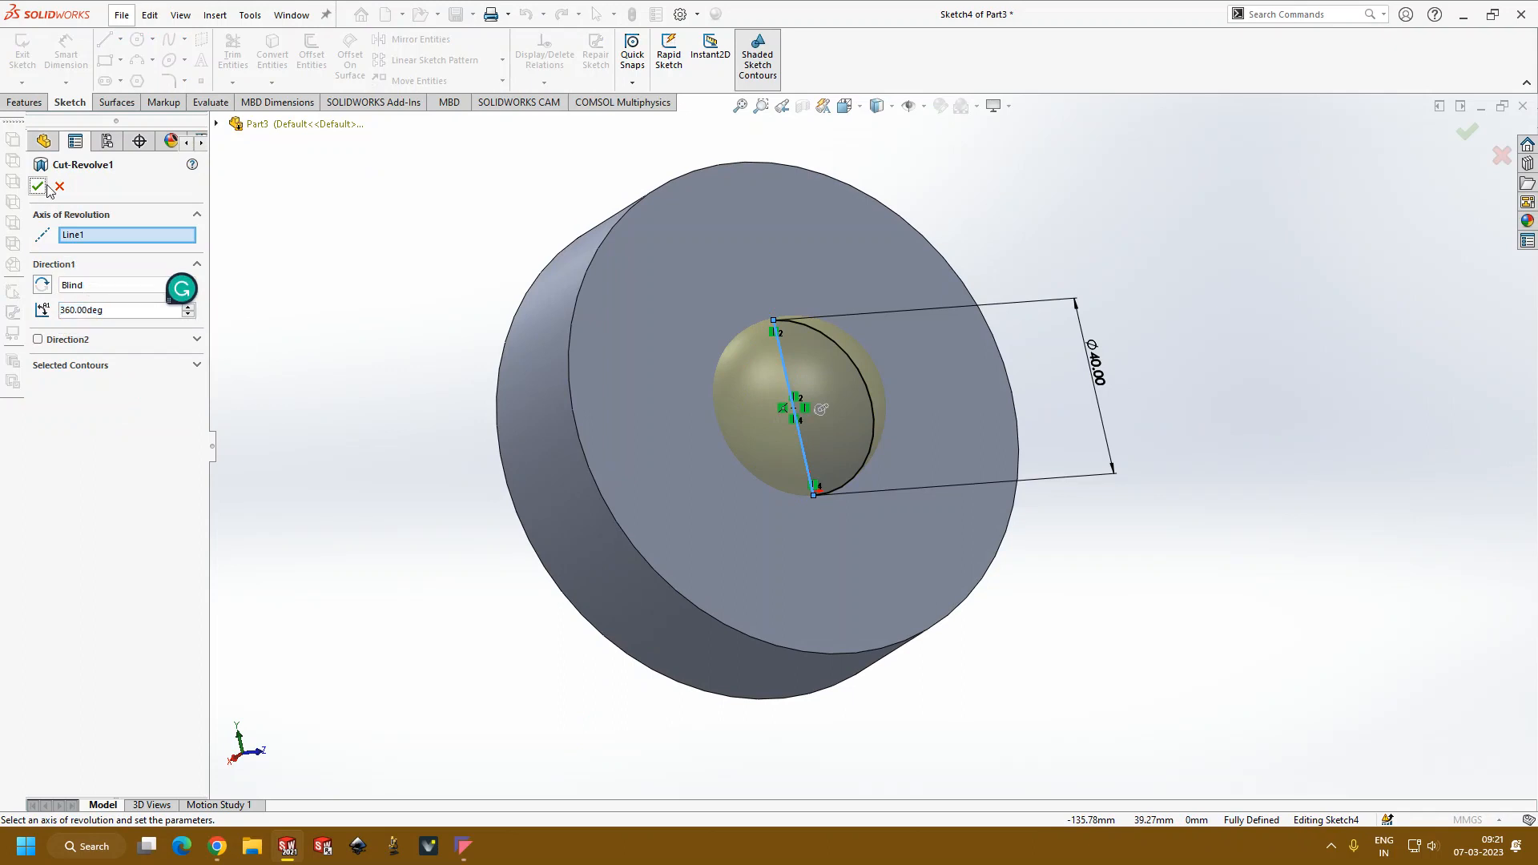
{"action": "left_click", "coordinate": [38, 187]}
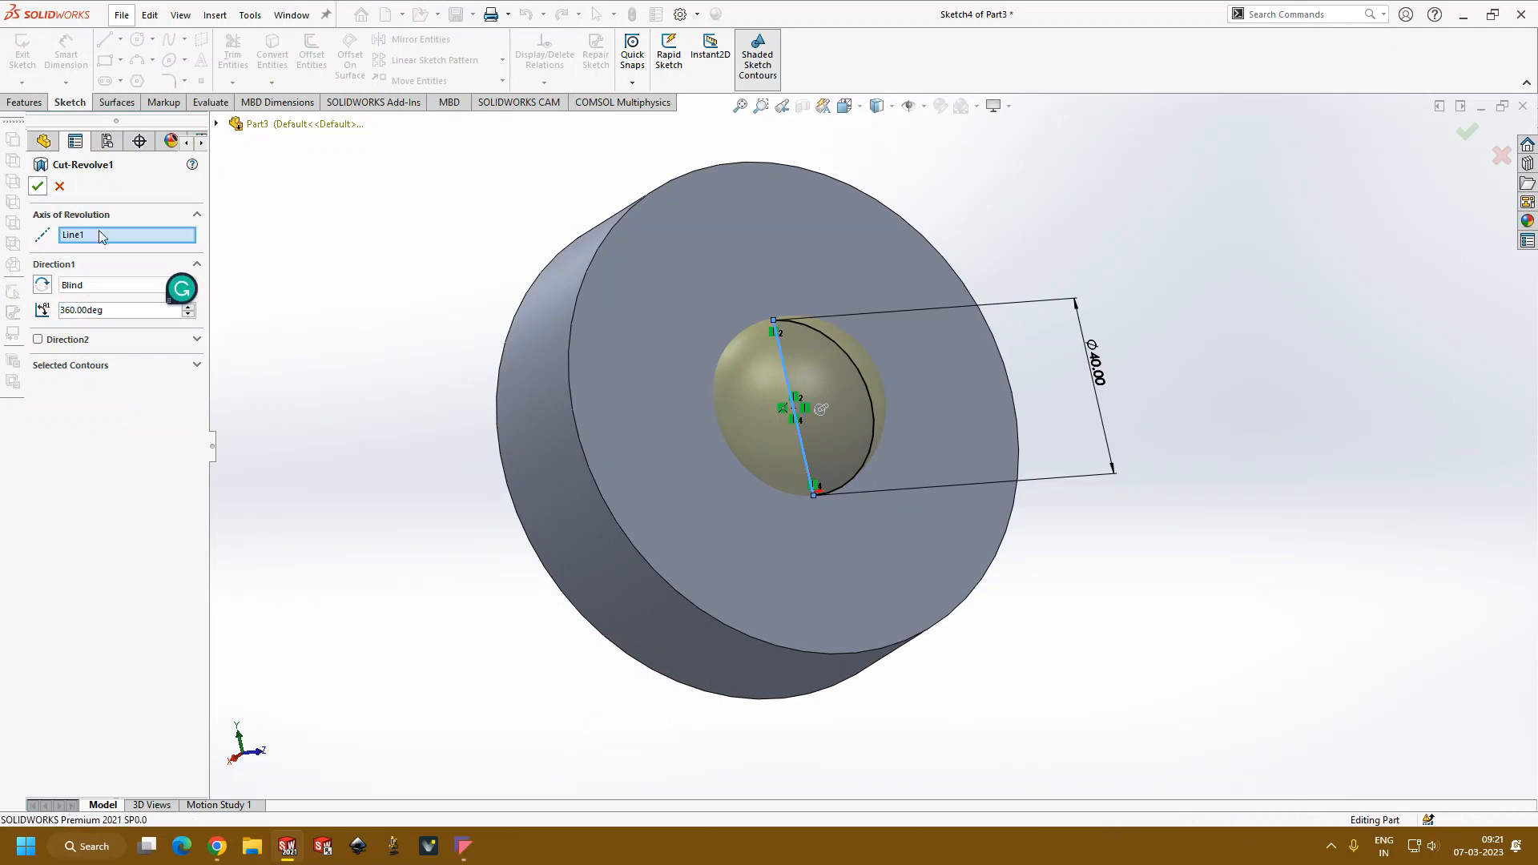
Step: Examine the pocket in the cylinder's face from several angles and at close range
{"action": "middle_click_drag", "start_coordinate": [387, 394], "coordinate": [447, 542]}
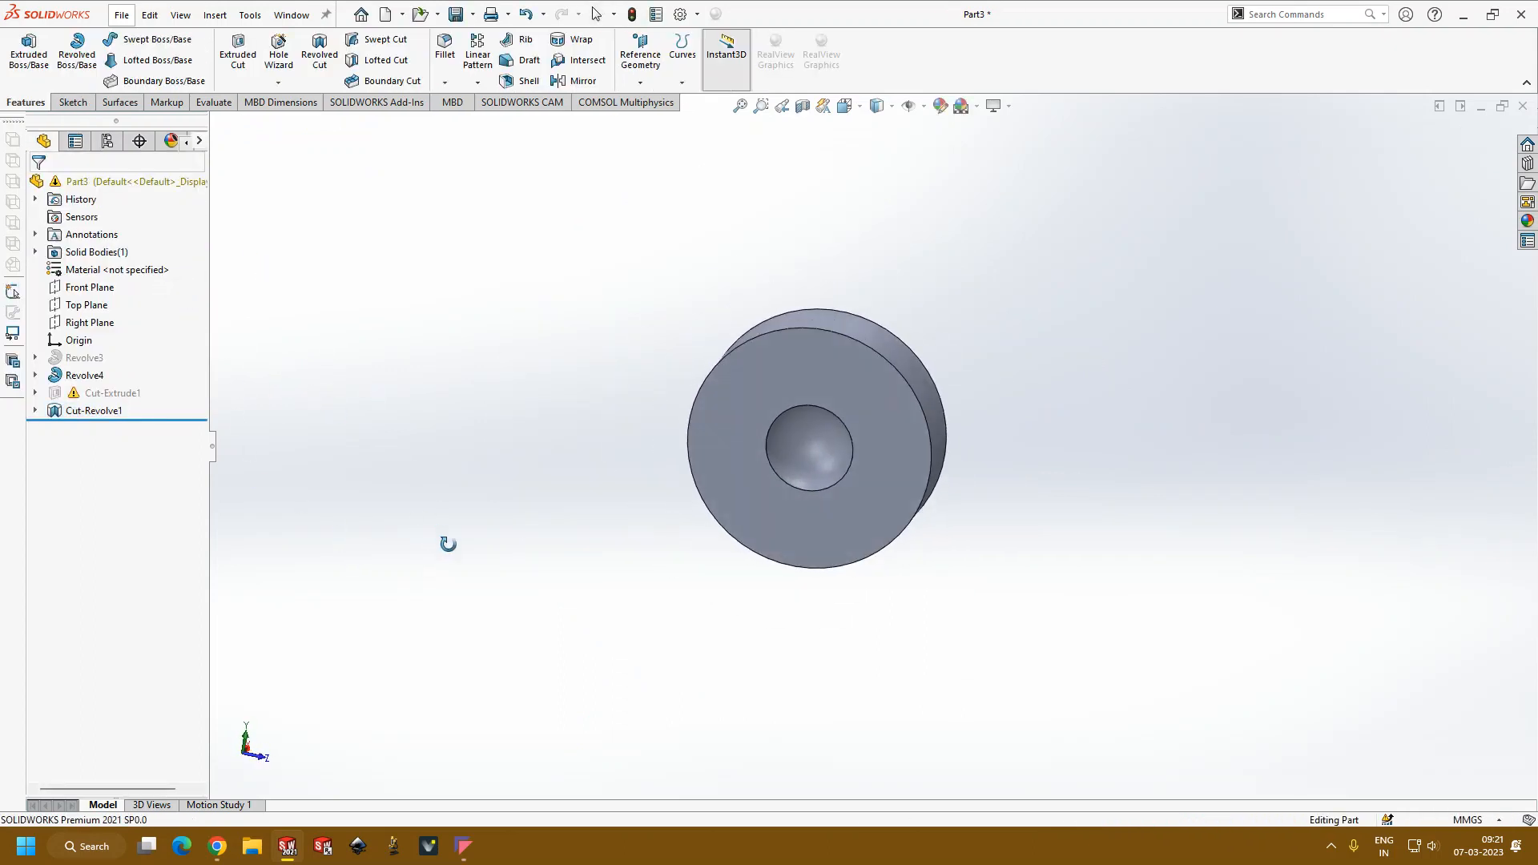
{"action": "scroll", "coordinate": [941, 458], "scroll_direction": "down", "scroll_amount": 2}
{"action": "middle_click_drag", "start_coordinate": [940, 458], "coordinate": [803, 326]}
{"action": "left_click", "coordinate": [759, 397]}
{"action": "middle_click_drag", "start_coordinate": [762, 401], "coordinate": [751, 521]}
{"action": "left_click", "coordinate": [1119, 424]}
{"action": "middle_click_drag", "start_coordinate": [851, 513], "coordinate": [919, 390]}
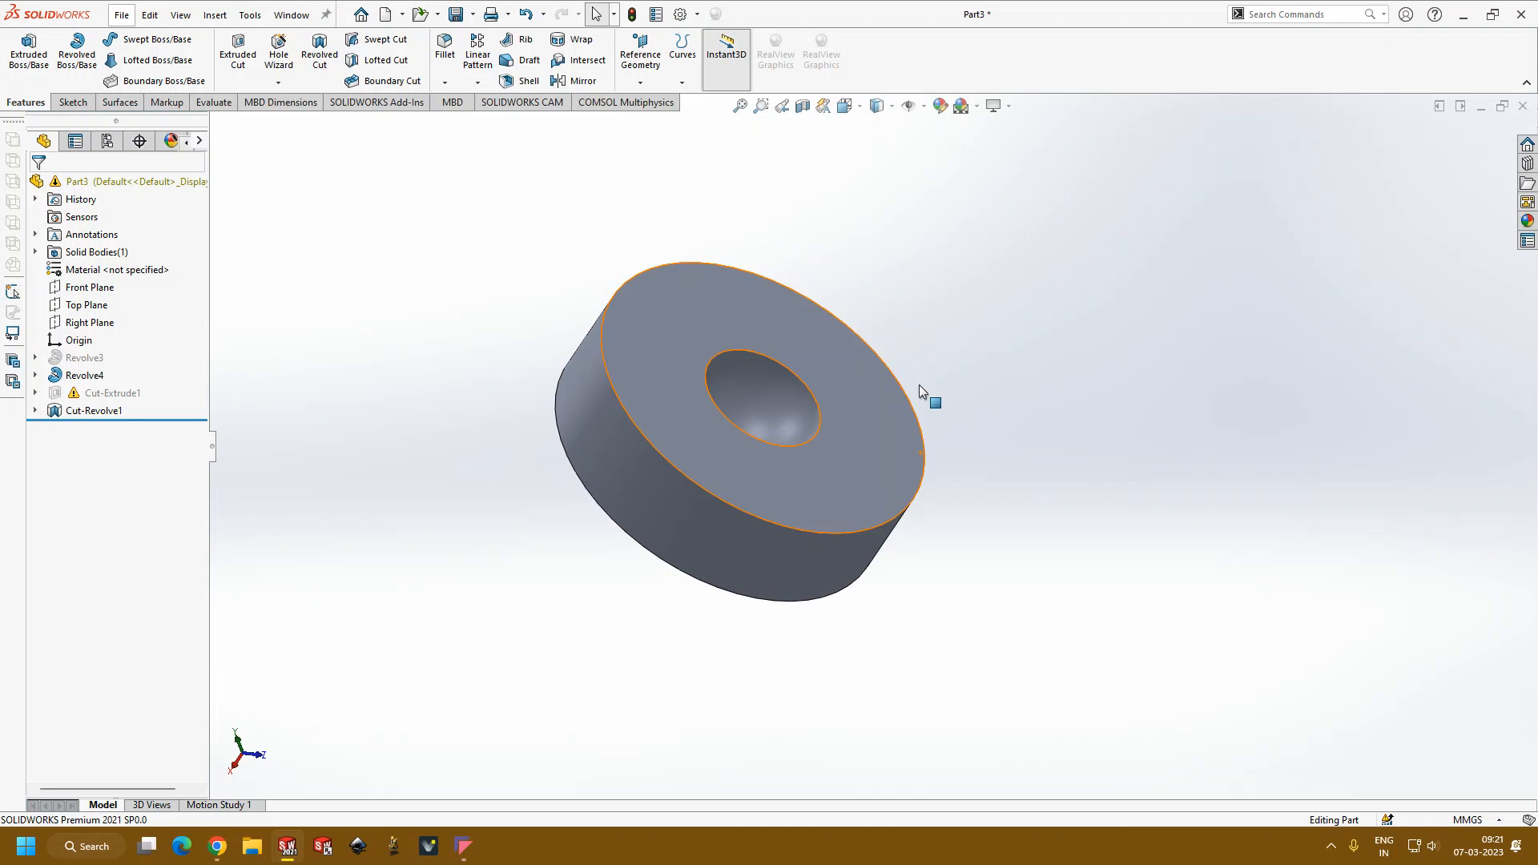
{"action": "middle_click_drag", "start_coordinate": [819, 453], "coordinate": [737, 329]}
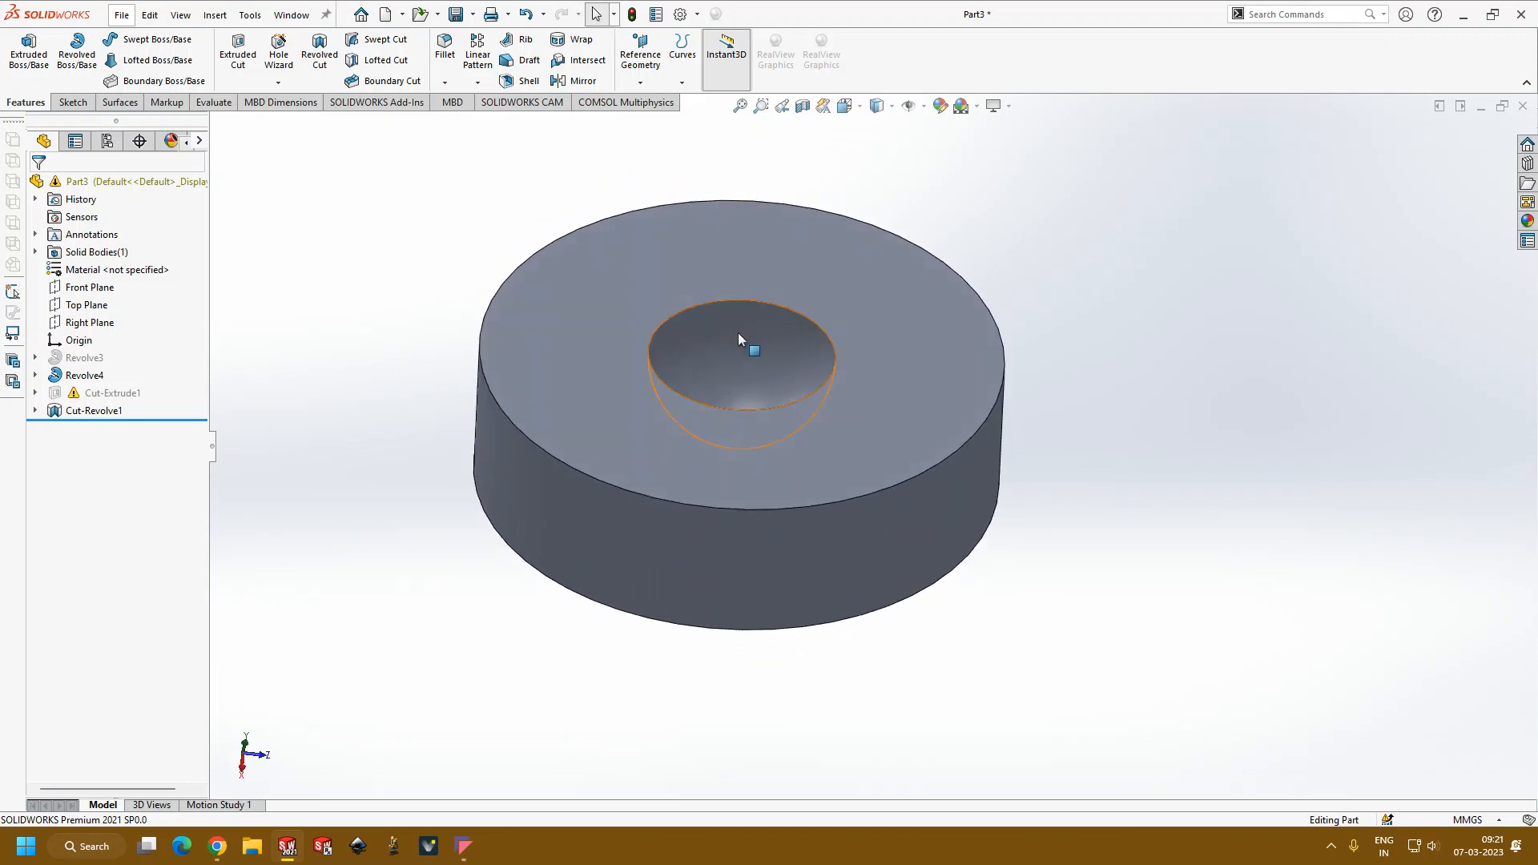
{"action": "scroll", "coordinate": [819, 473], "scroll_direction": "down", "scroll_amount": 5}
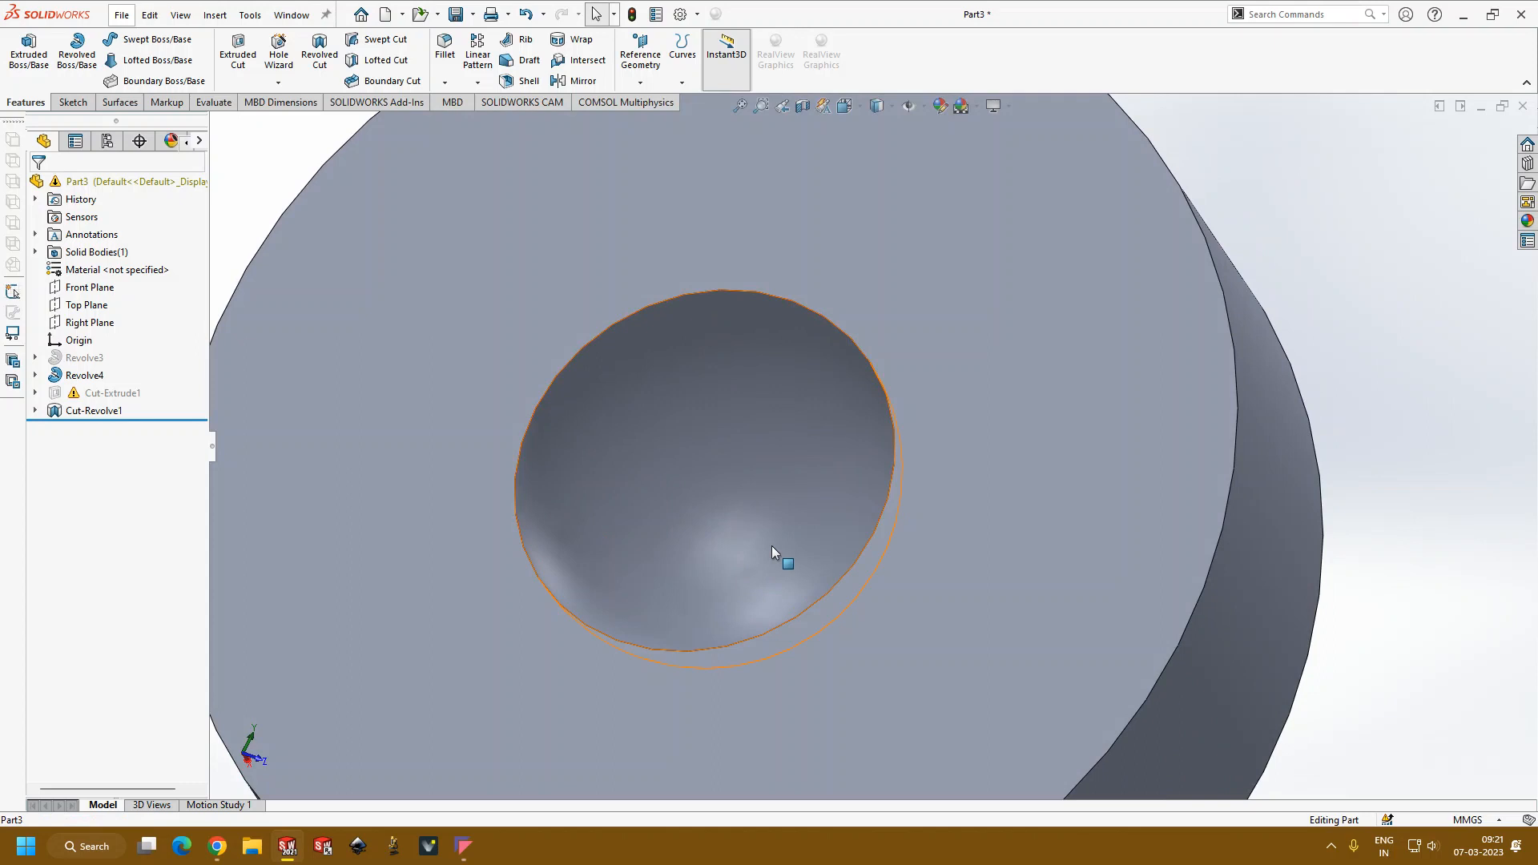
{"action": "scroll", "coordinate": [757, 547], "scroll_direction": "up", "scroll_amount": 3}
{"action": "middle_click_drag", "start_coordinate": [791, 538], "coordinate": [852, 673]}
{"action": "scroll", "coordinate": [906, 463], "scroll_direction": "down", "scroll_amount": 3}
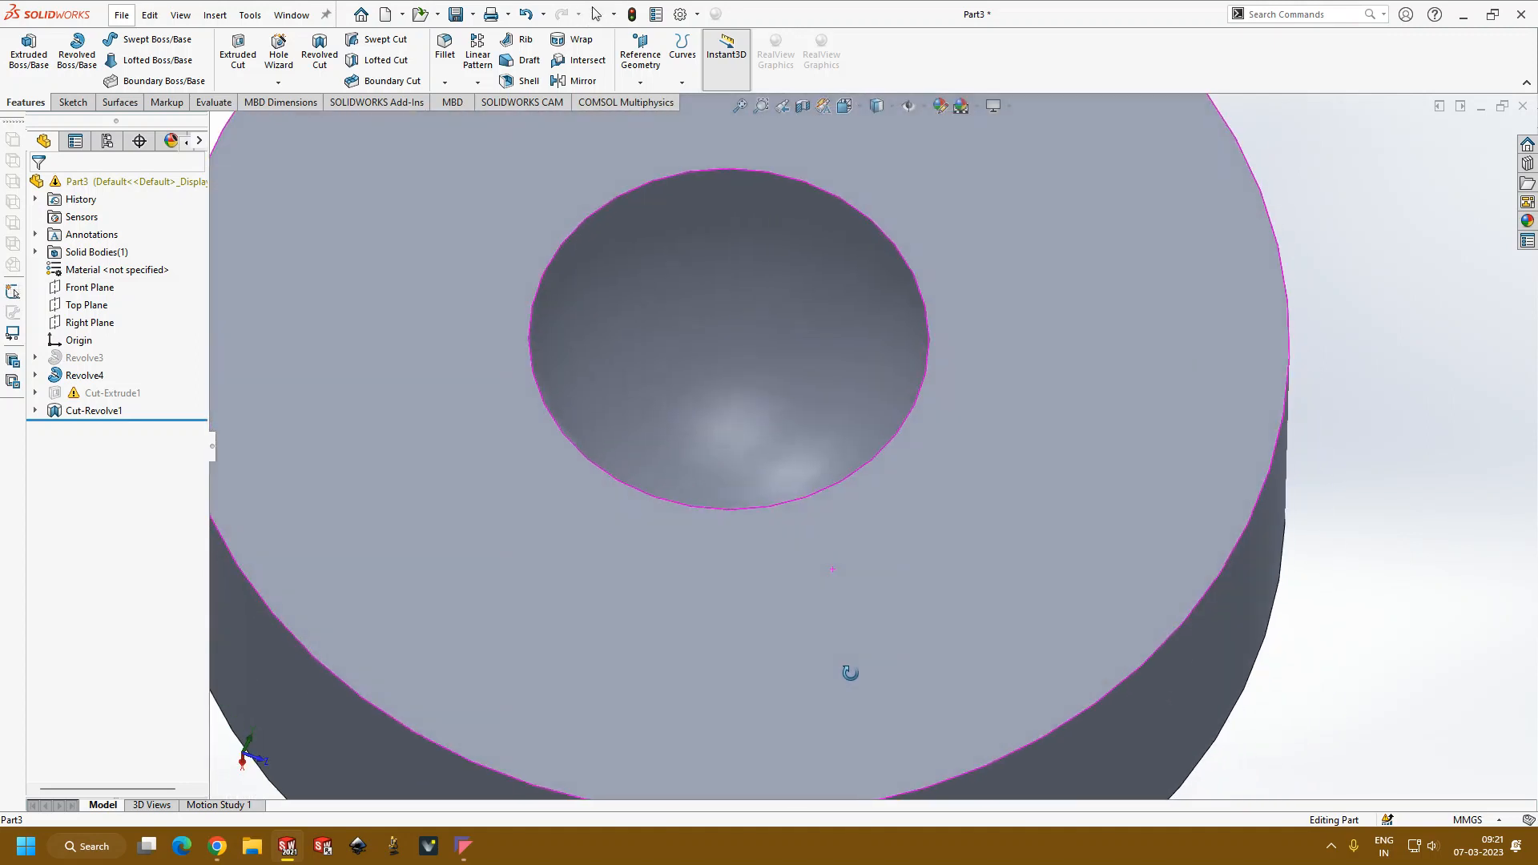
{"action": "scroll", "coordinate": [863, 642], "scroll_direction": "up", "scroll_amount": 4}
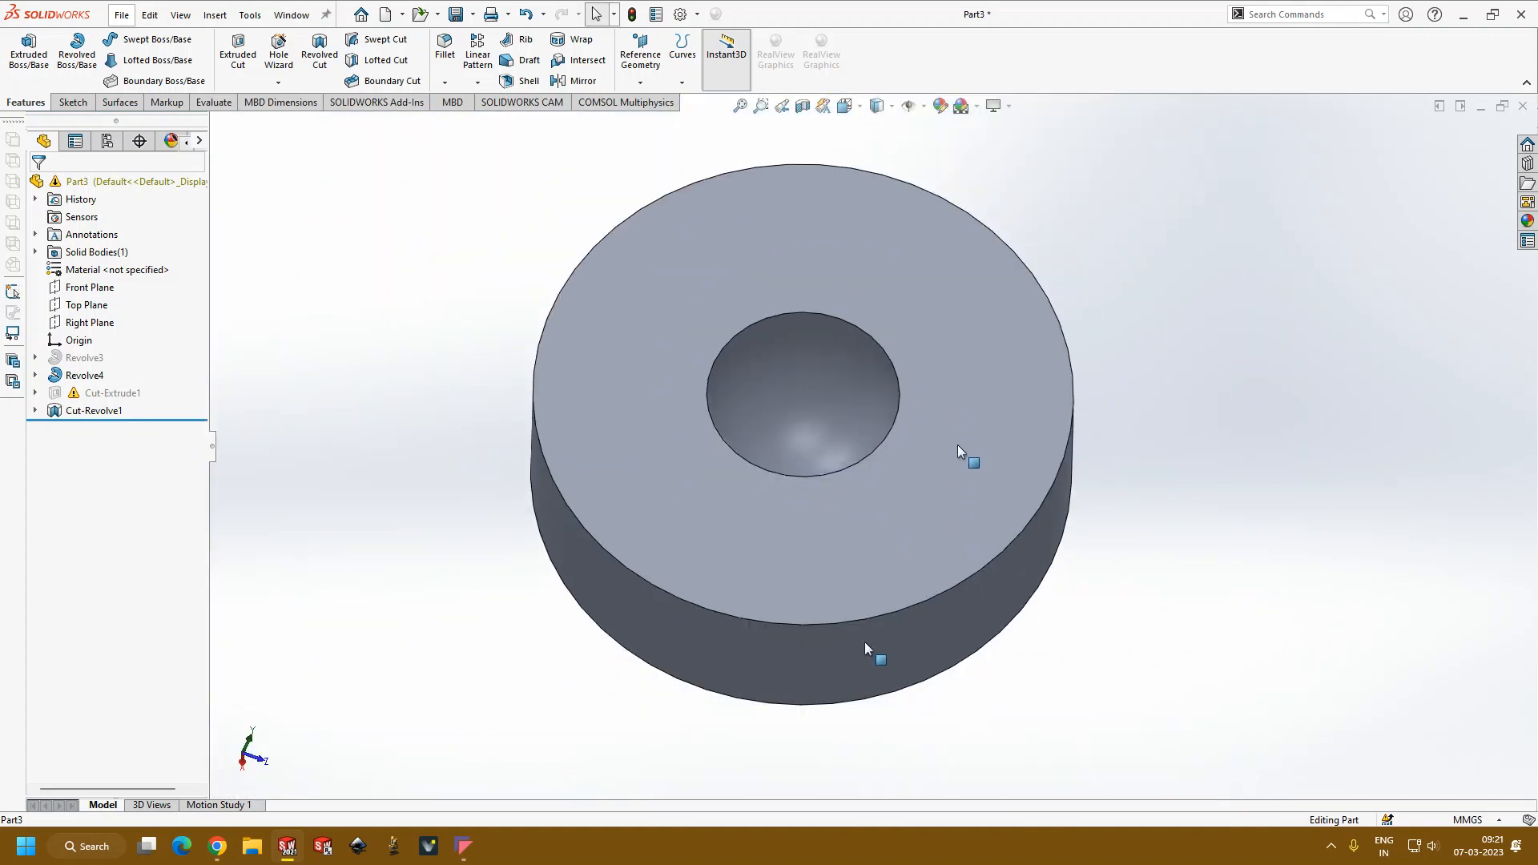
Step: Sketch a circle about 22 mm in diameter on the cylinder's pocketed face, between the pocket and the outer edge
{"action": "scroll", "coordinate": [873, 448], "scroll_direction": "up", "scroll_amount": 2}
{"action": "left_click", "coordinate": [929, 471]}
{"action": "left_click", "coordinate": [998, 432]}
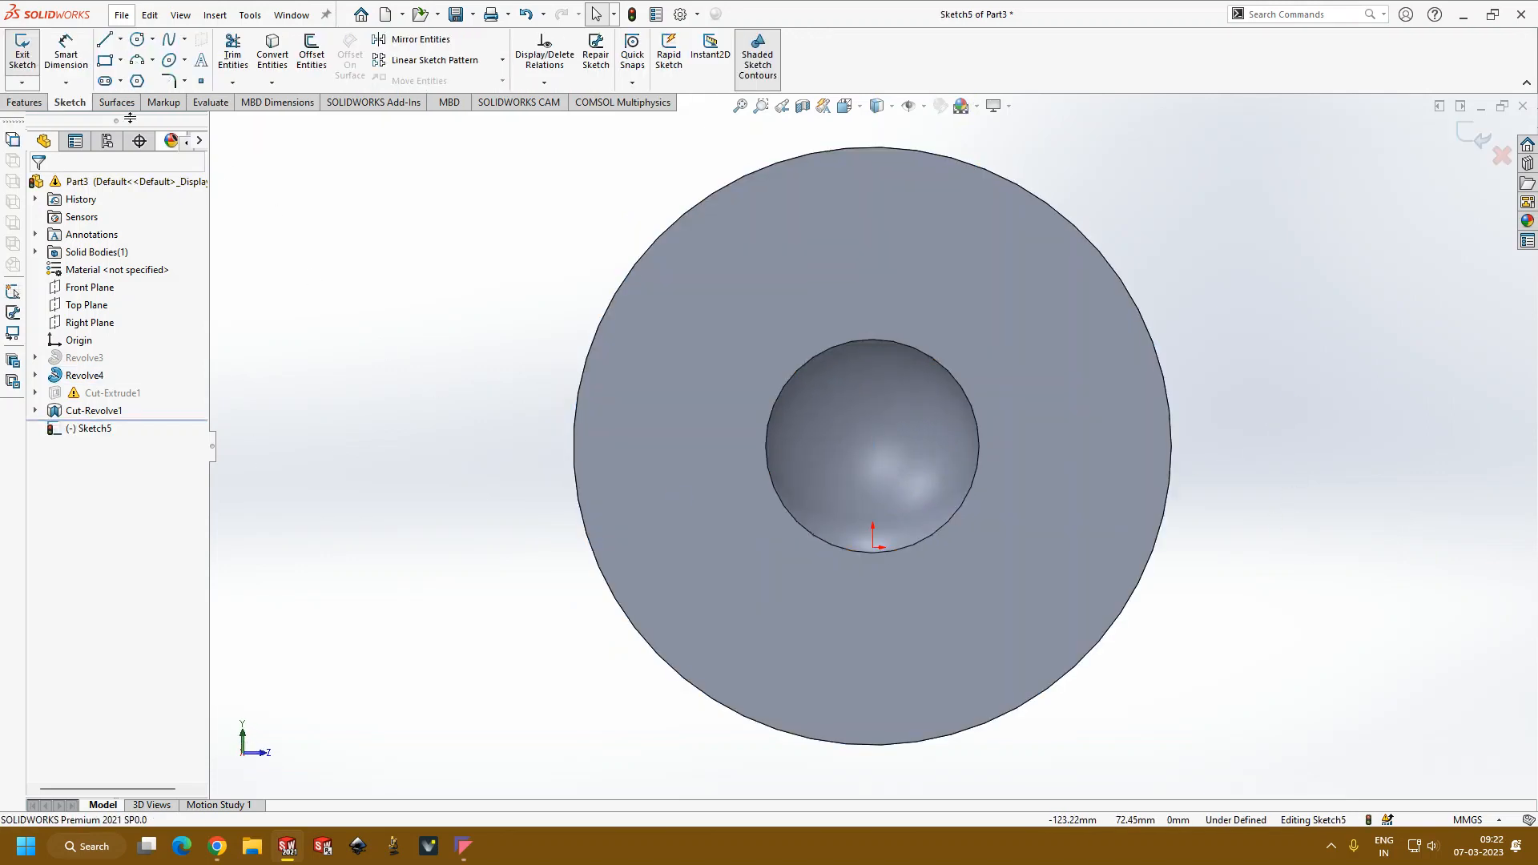
{"action": "left_click", "coordinate": [137, 40]}
{"action": "left_click", "coordinate": [1076, 448]}
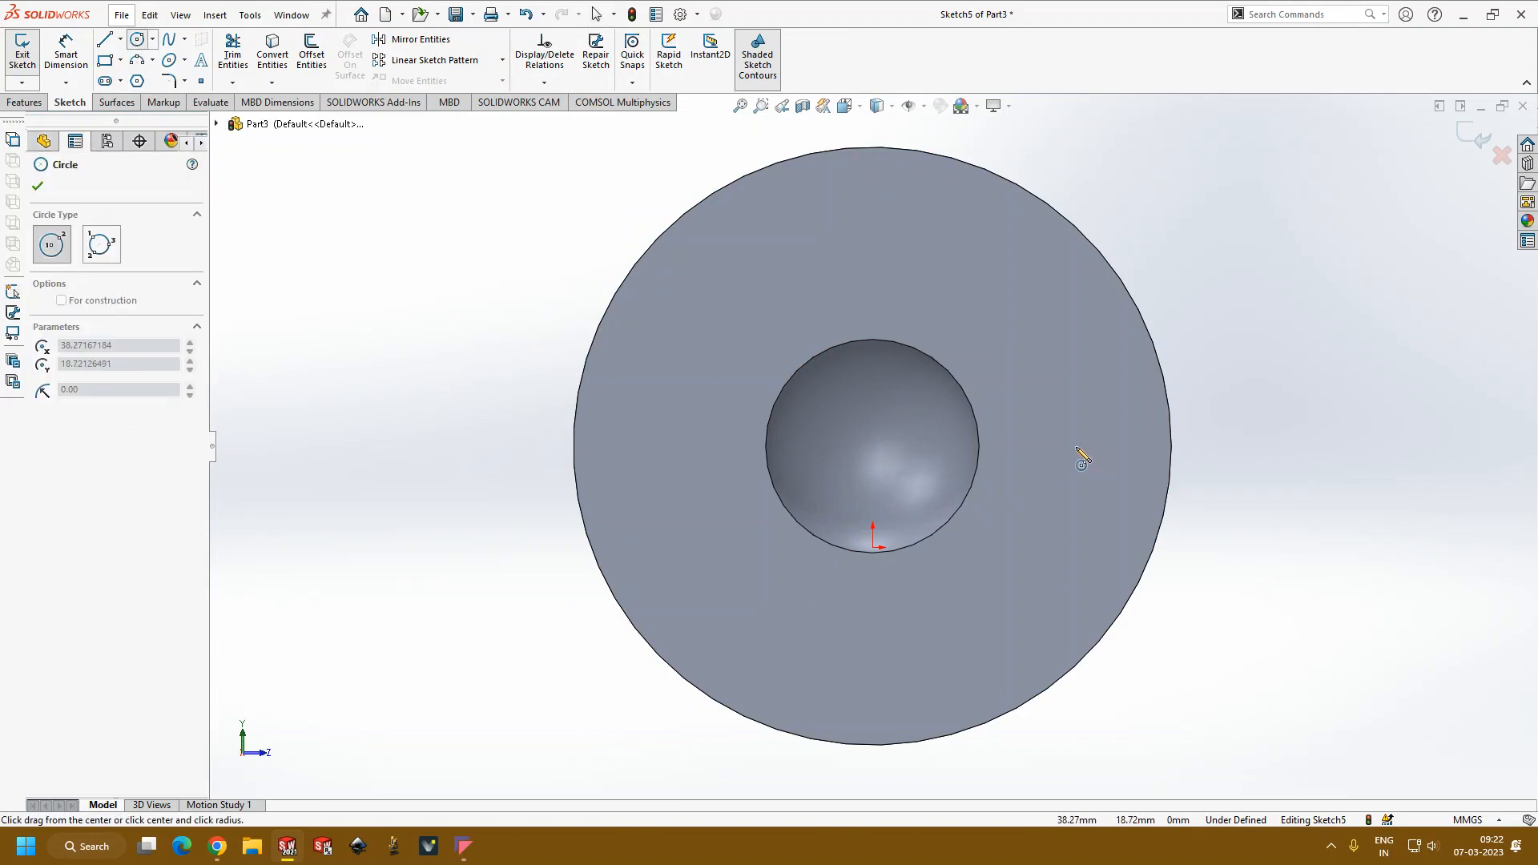
{"action": "left_click", "coordinate": [1119, 487]}
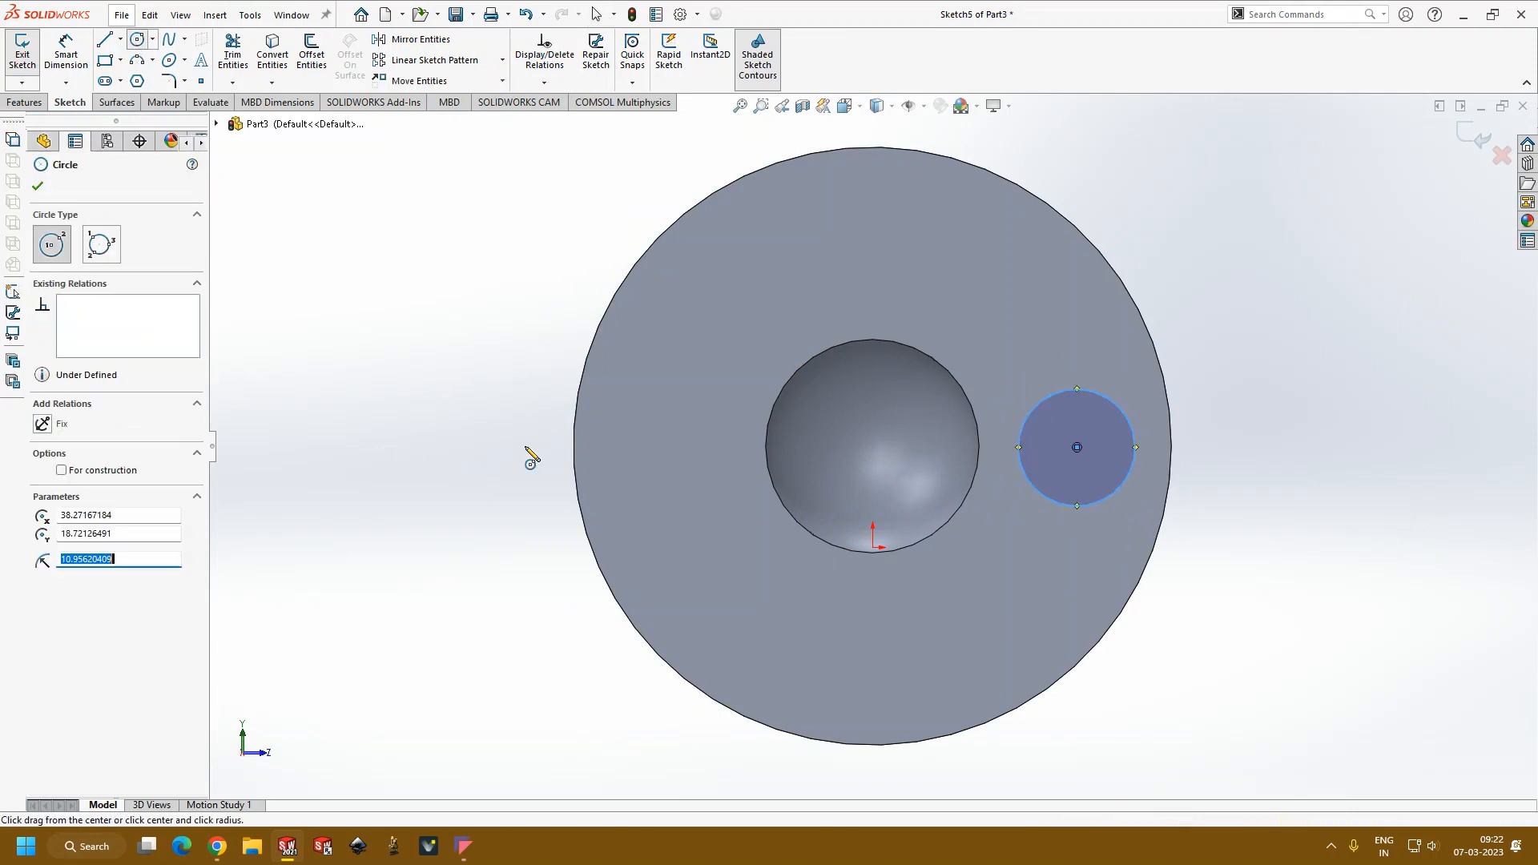
Step: Cut the circle into the cylinder as a blind extruded cut 17 mm deep
{"action": "left_click", "coordinate": [24, 102]}
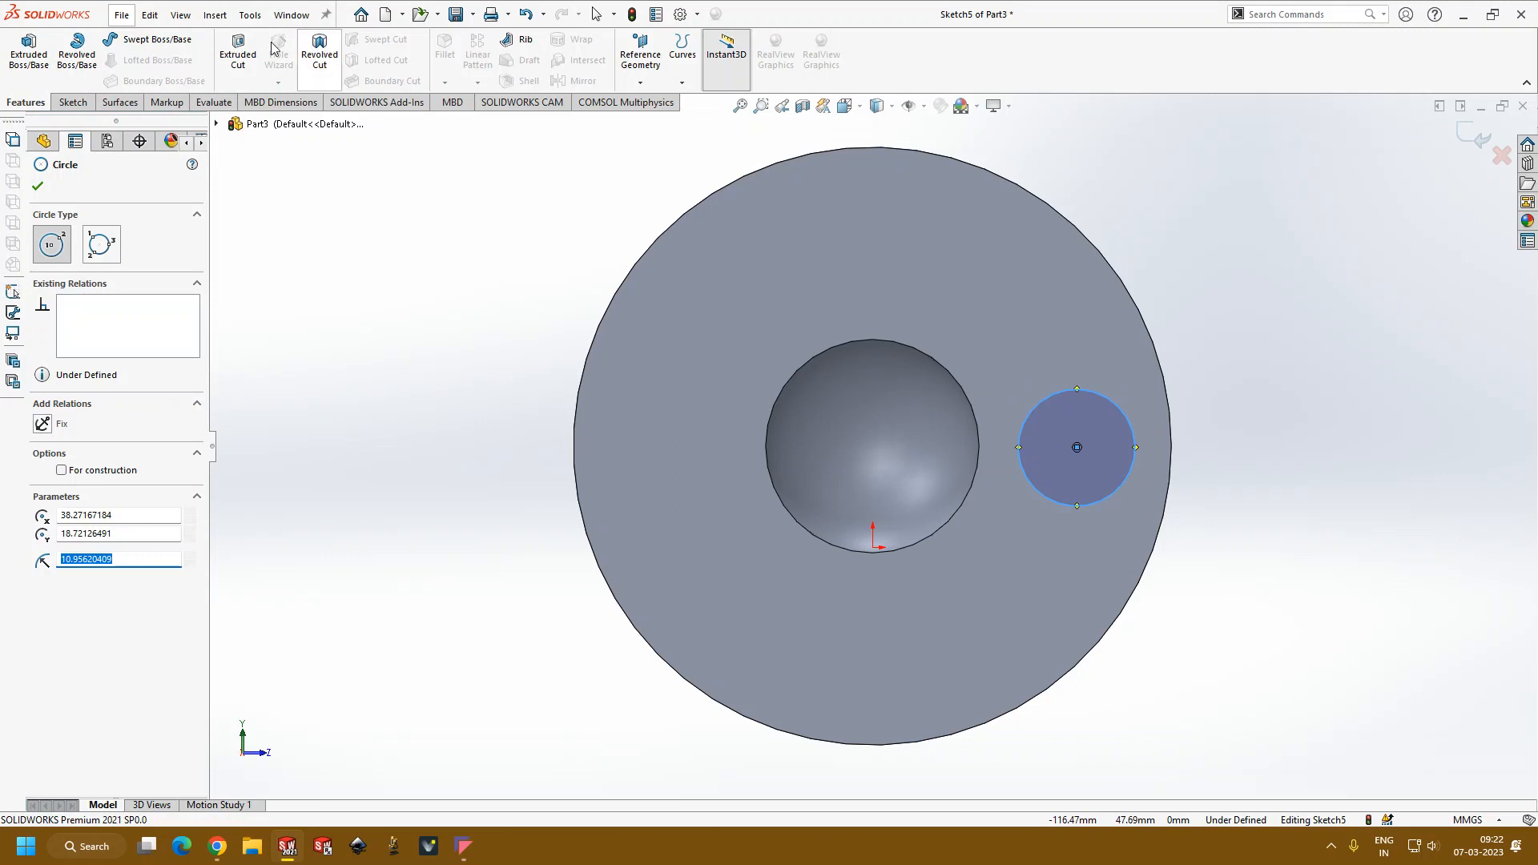
{"action": "left_click", "coordinate": [238, 51]}
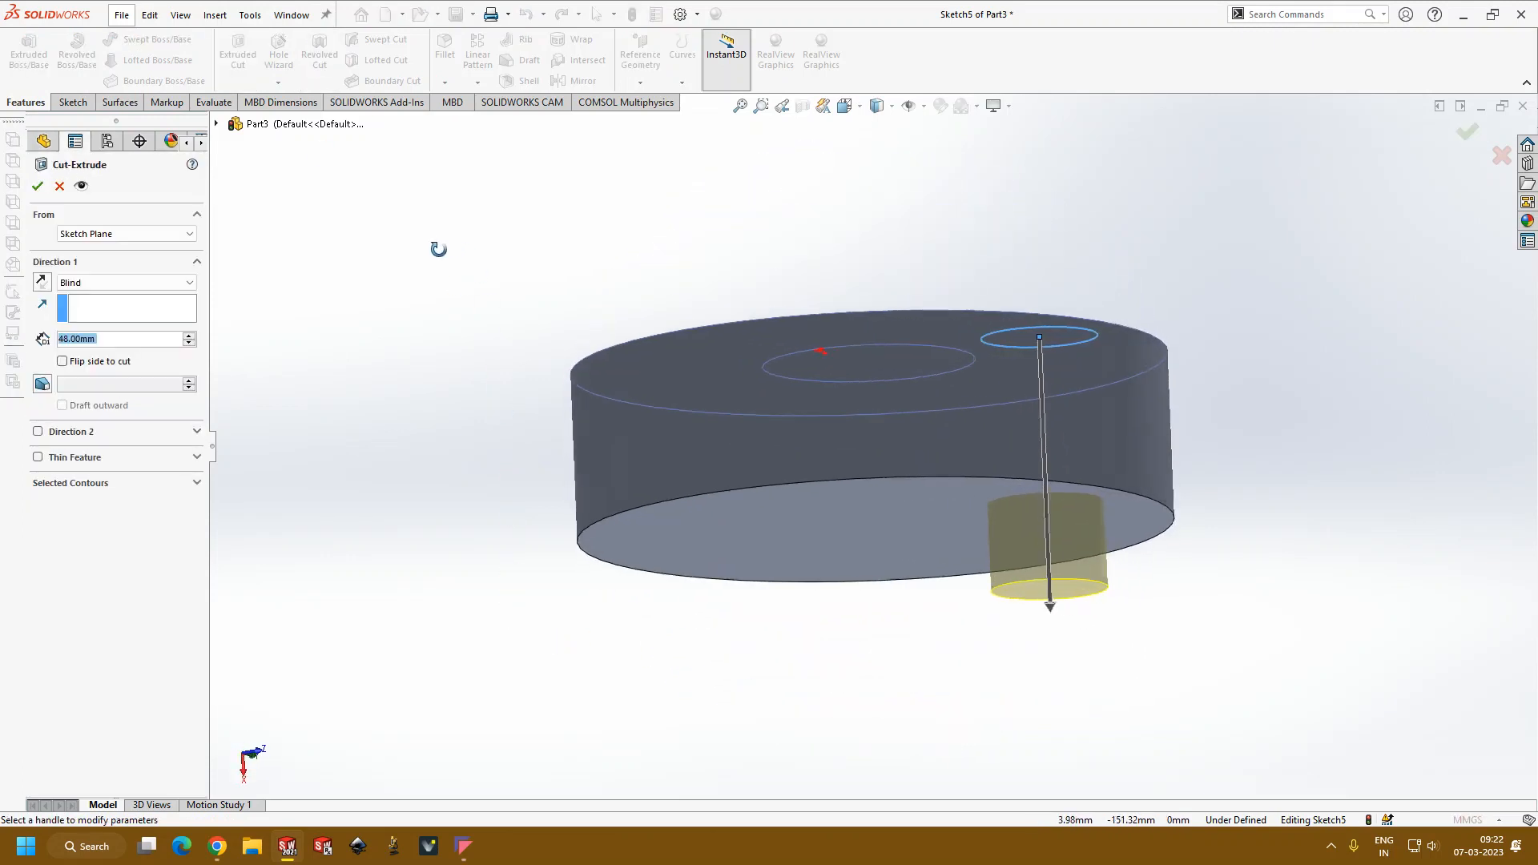
{"action": "left_click_drag", "start_coordinate": [1011, 667], "coordinate": [1024, 520]}
{"action": "left_click", "coordinate": [36, 186]}
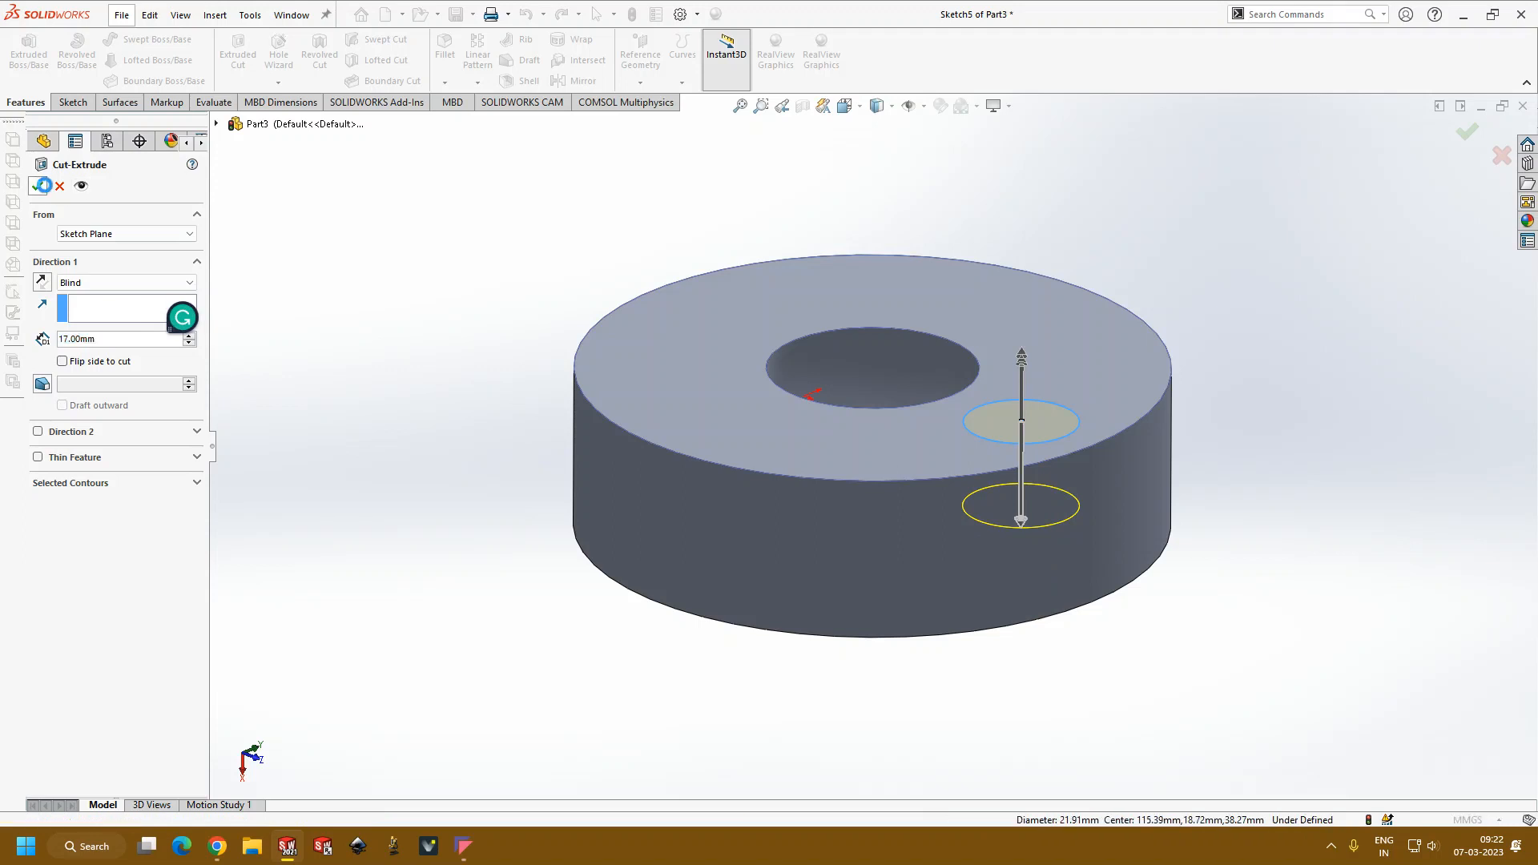
Step: Compare the rounded bottom of the revolved-cut pocket with the flat bottom of the extruded-cut hole from several angles
{"action": "middle_click_drag", "start_coordinate": [475, 284], "coordinate": [471, 418]}
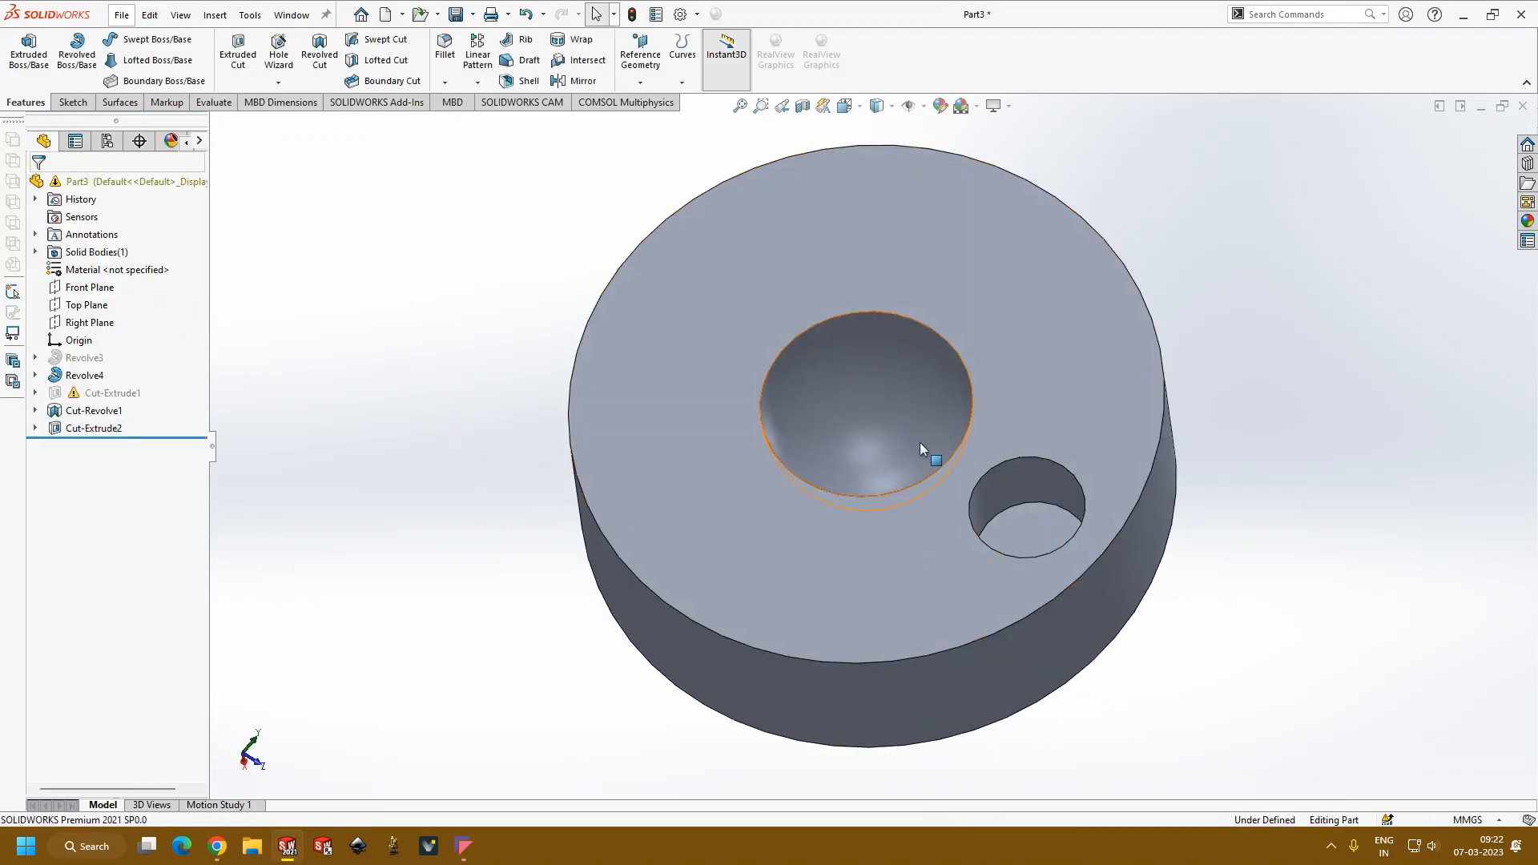
{"action": "middle_click_drag", "start_coordinate": [922, 446], "coordinate": [918, 457]}
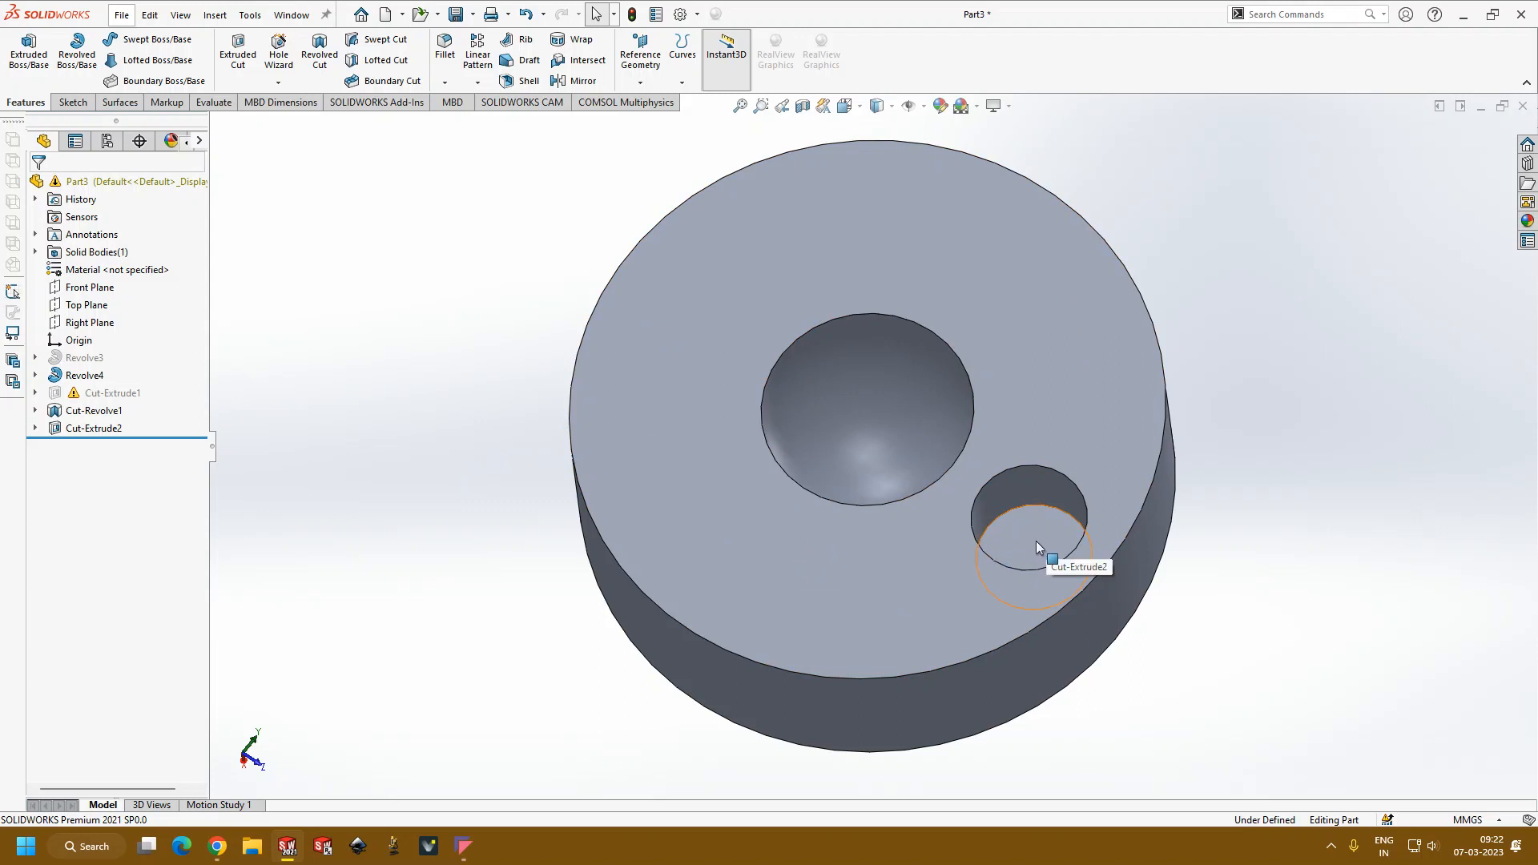
{"action": "middle_click_drag", "start_coordinate": [1033, 608], "coordinate": [1024, 532]}
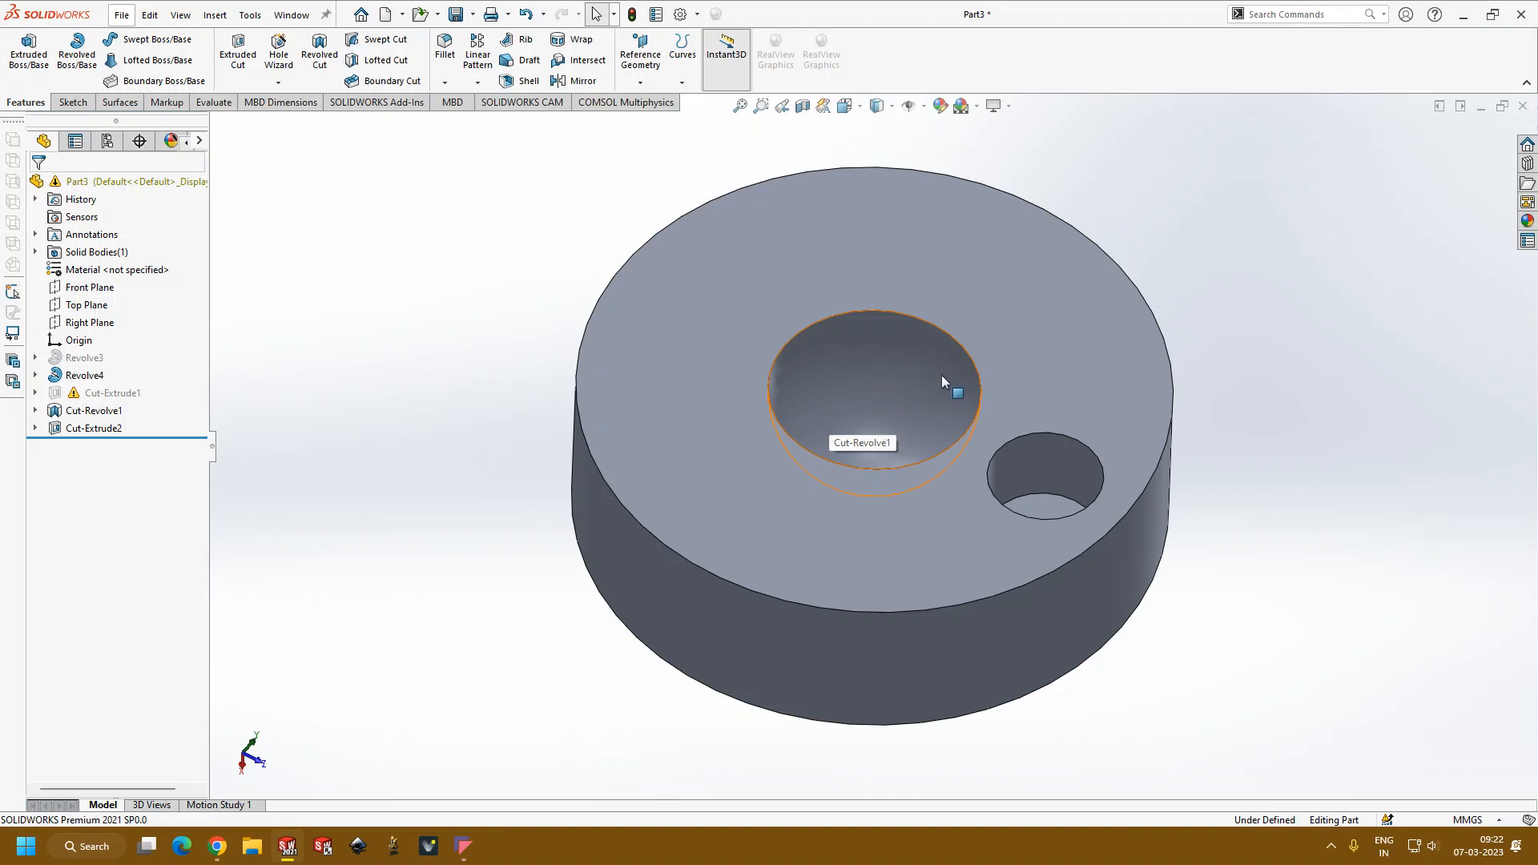
{"action": "middle_click_drag", "start_coordinate": [896, 435], "coordinate": [835, 400]}
{"action": "middle_click_drag", "start_coordinate": [985, 508], "coordinate": [1039, 506]}
{"action": "scroll", "coordinate": [918, 401], "scroll_direction": "up", "scroll_amount": 1}
{"action": "middle_click_drag", "start_coordinate": [918, 400], "coordinate": [920, 454]}
{"action": "scroll", "coordinate": [1049, 506], "scroll_direction": "down", "scroll_amount": 3}
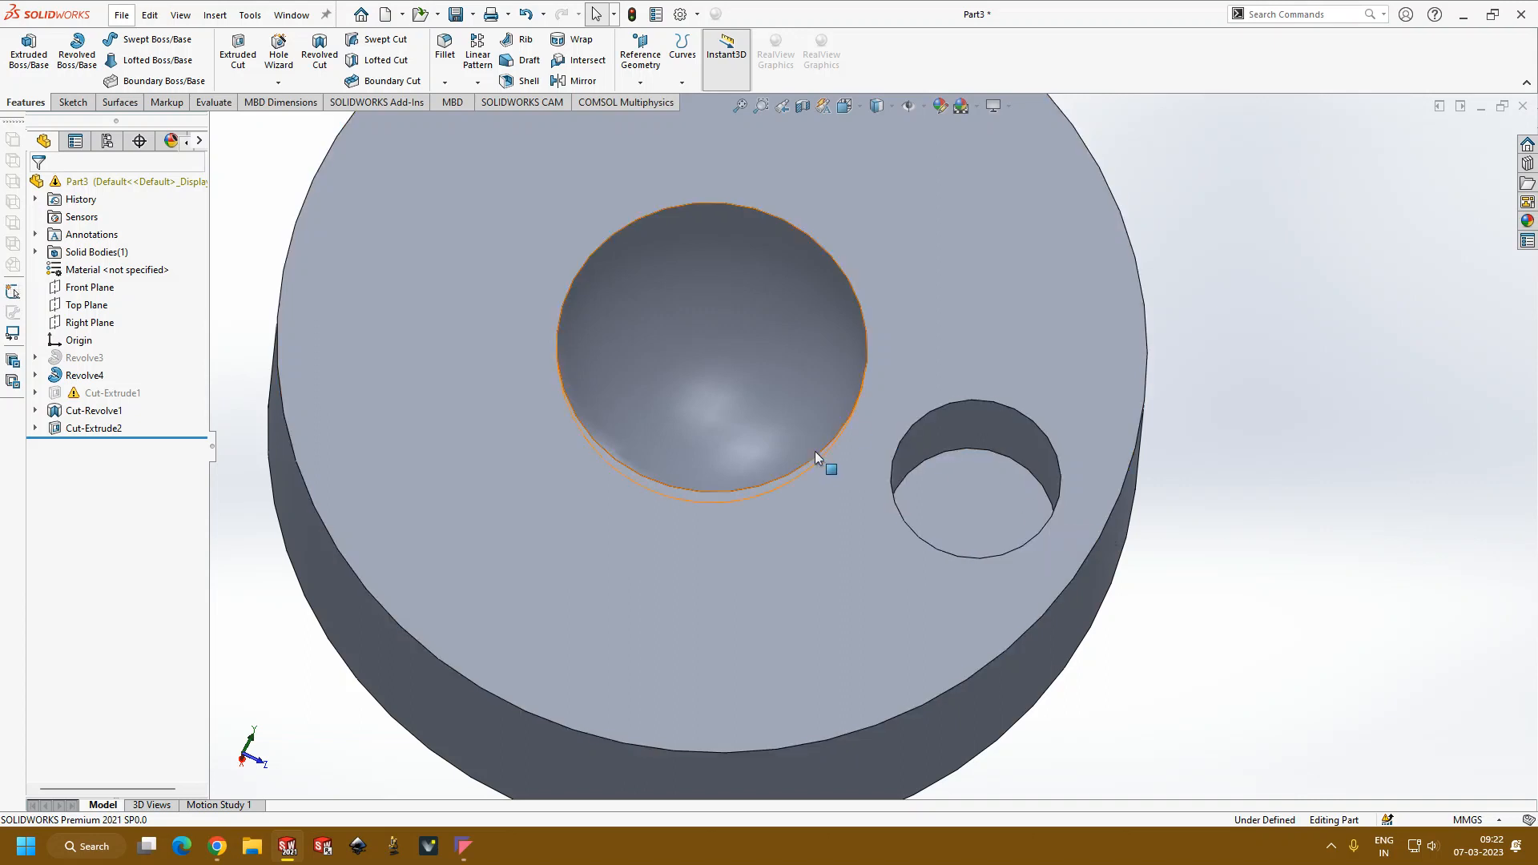
{"action": "scroll", "coordinate": [982, 416], "scroll_direction": "up", "scroll_amount": 3}
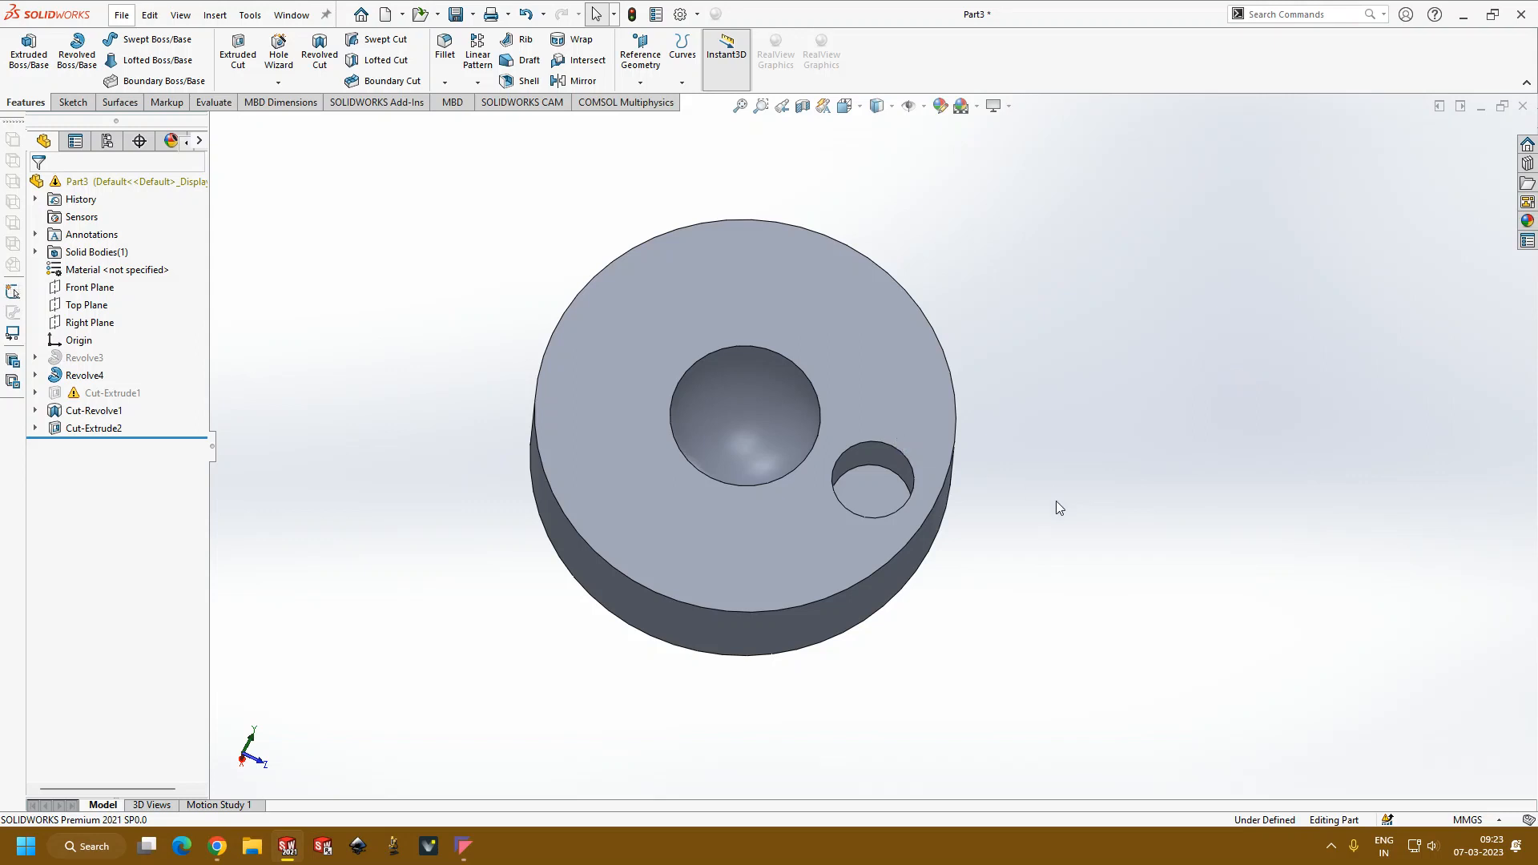
{"action": "left_click", "coordinate": [1331, 847]}
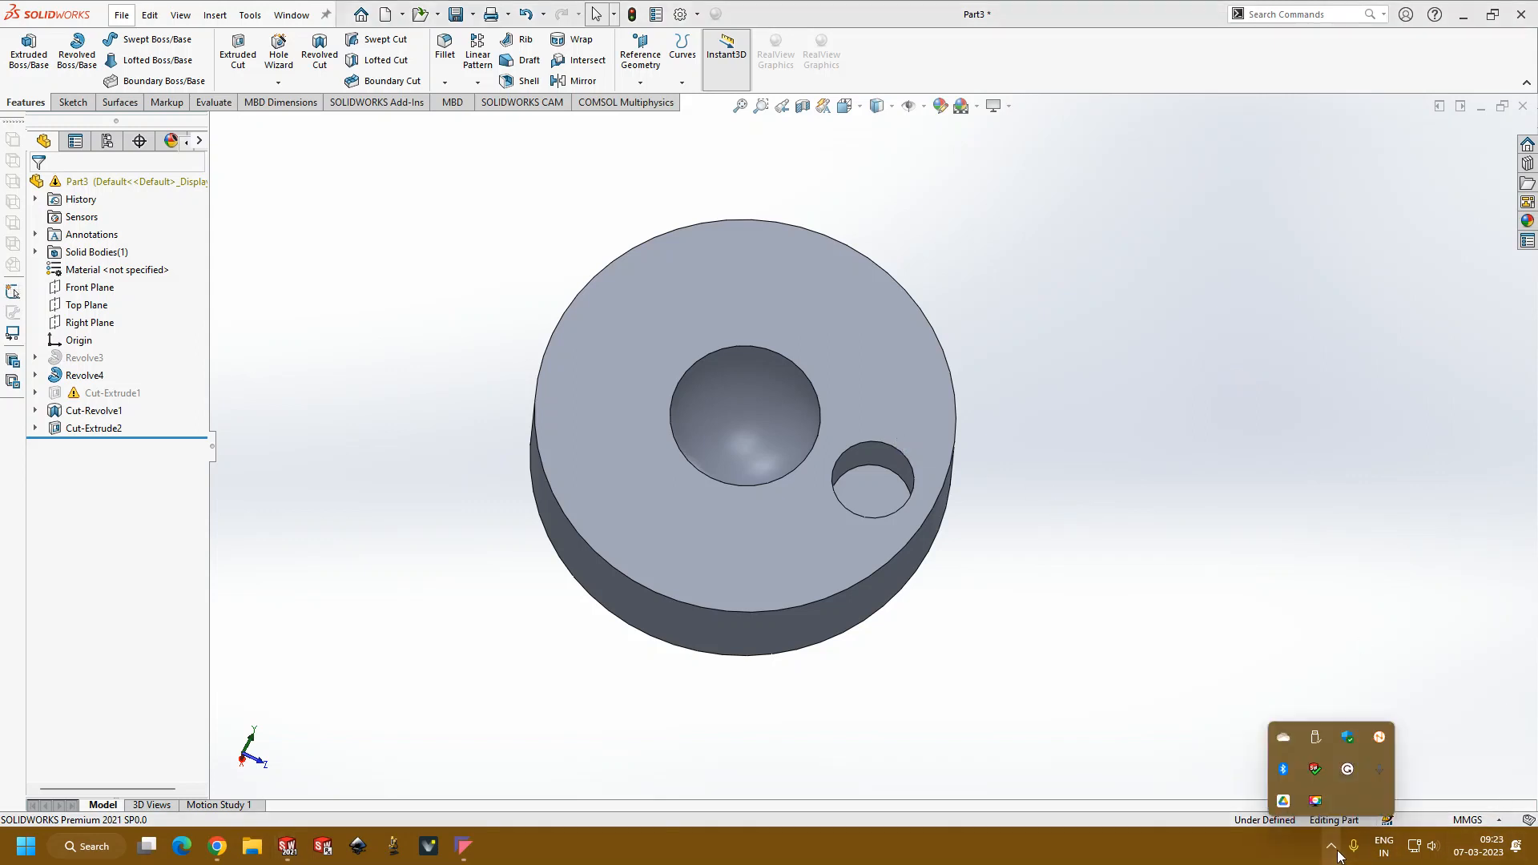
{"action": "left_click", "coordinate": [1230, 641]}
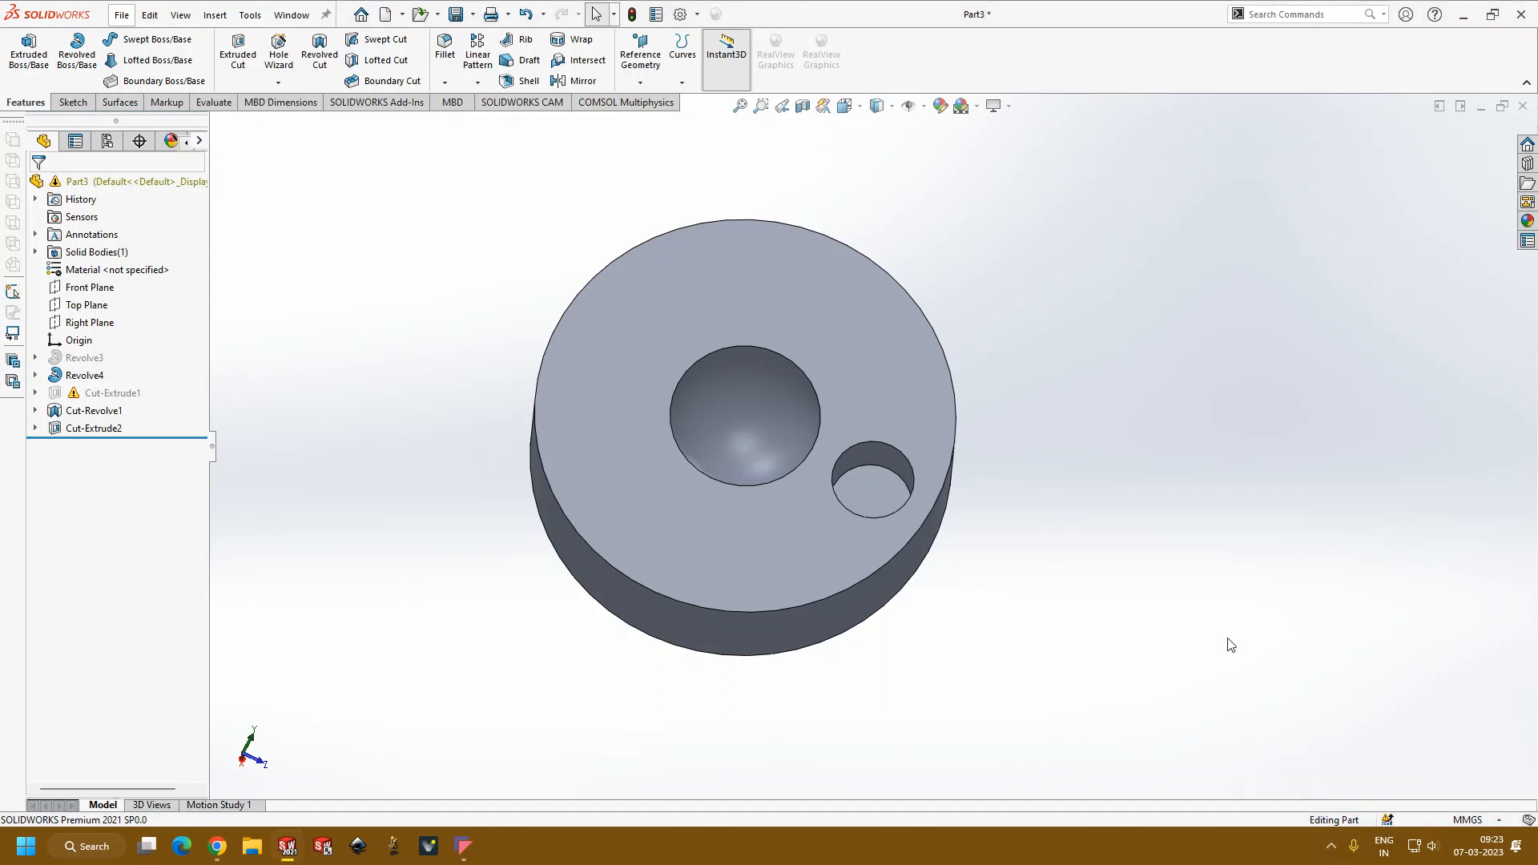
{"action": "scroll", "coordinate": [821, 439], "scroll_direction": "down", "scroll_amount": 4}
{"action": "scroll", "coordinate": [819, 444], "scroll_direction": "up", "scroll_amount": 3}
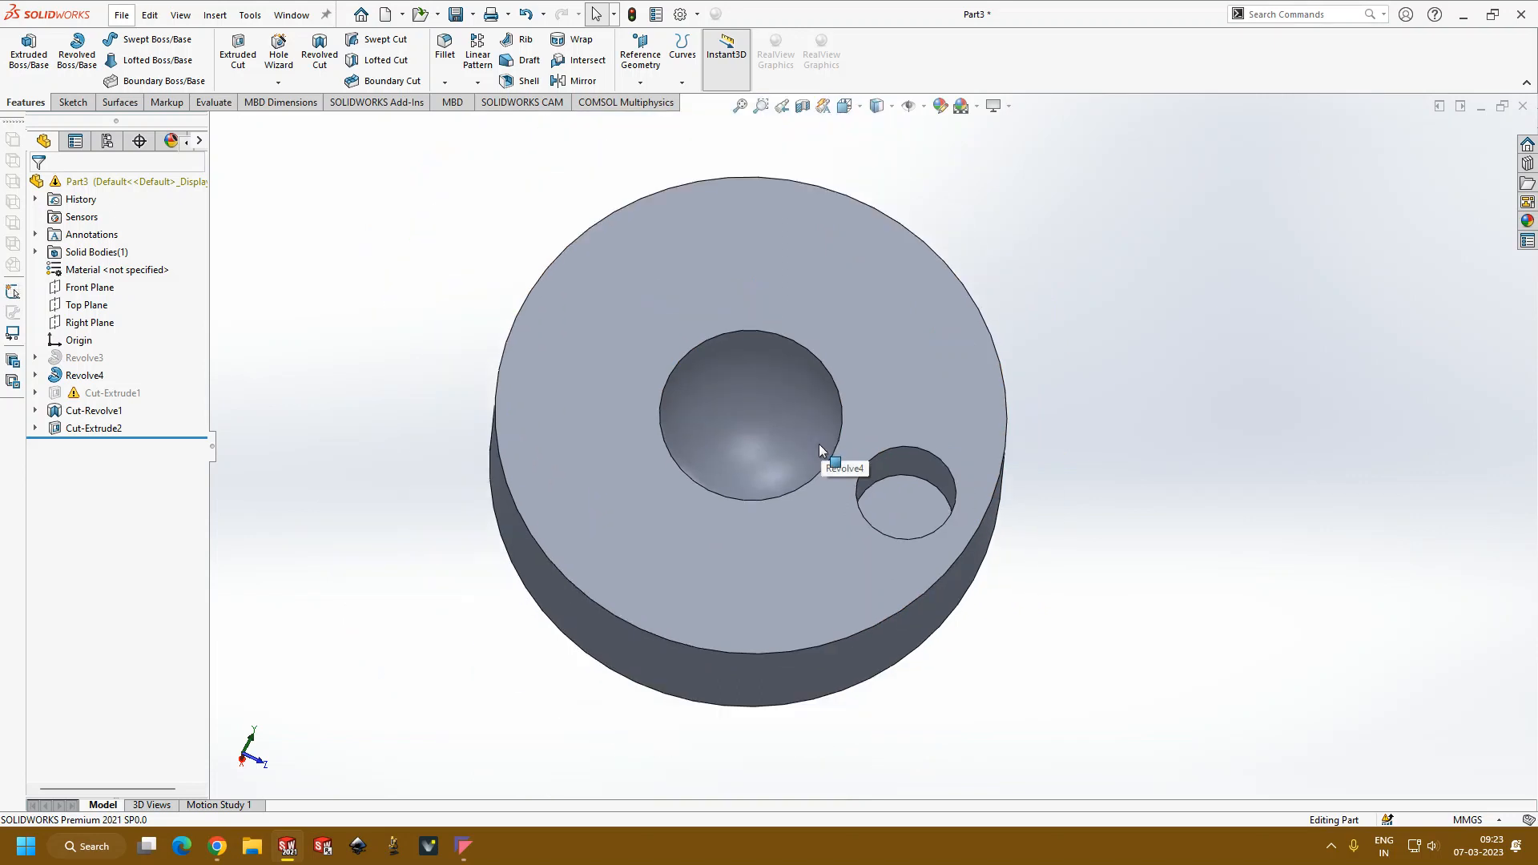
{"action": "middle_click_drag", "start_coordinate": [819, 448], "coordinate": [815, 302]}
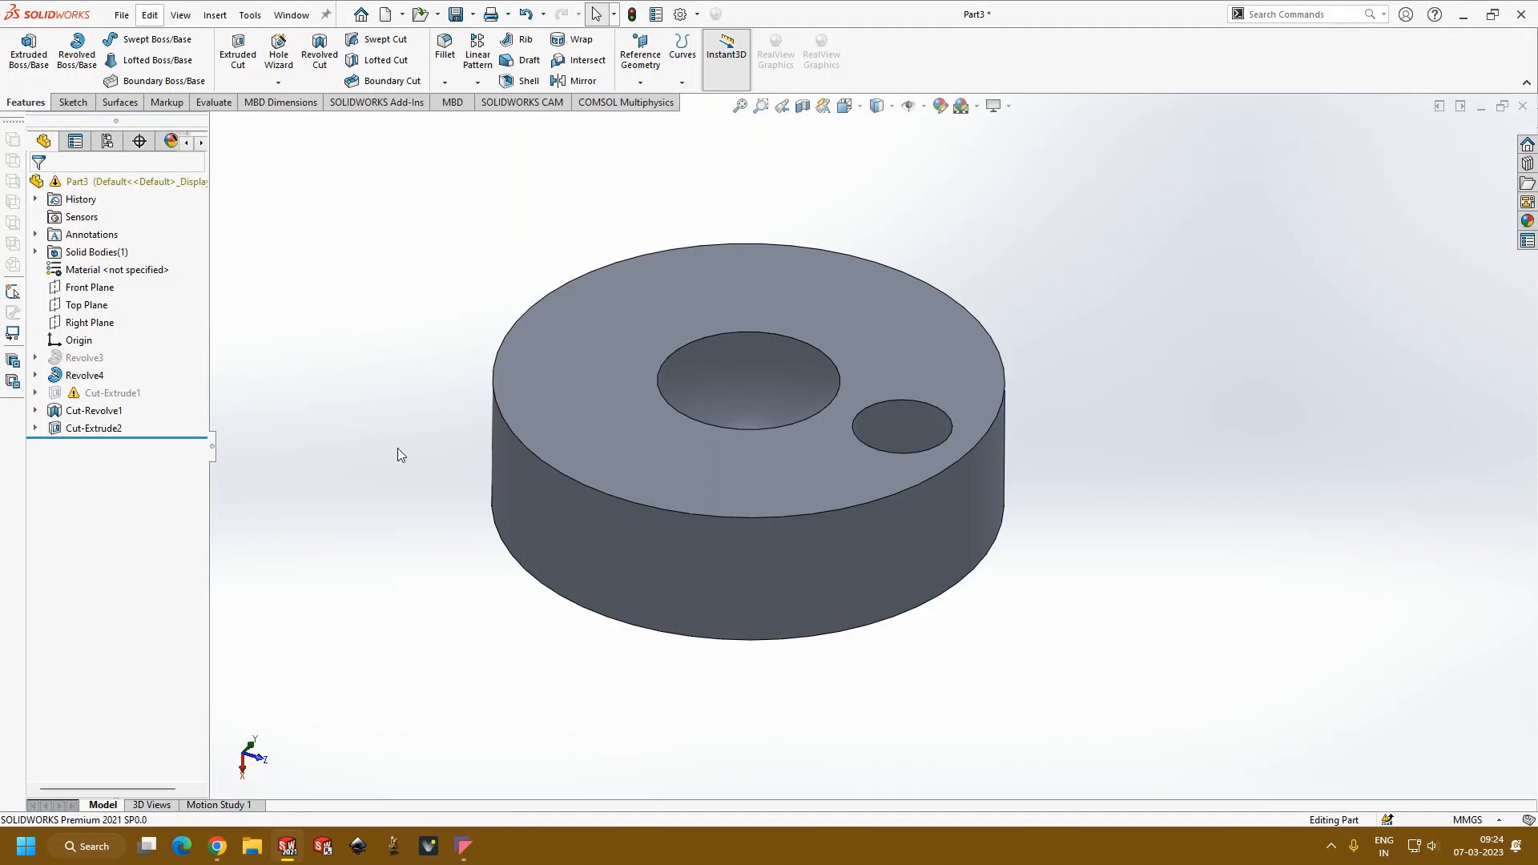
{"action": "mouse_move", "coordinate": [229, 857]}
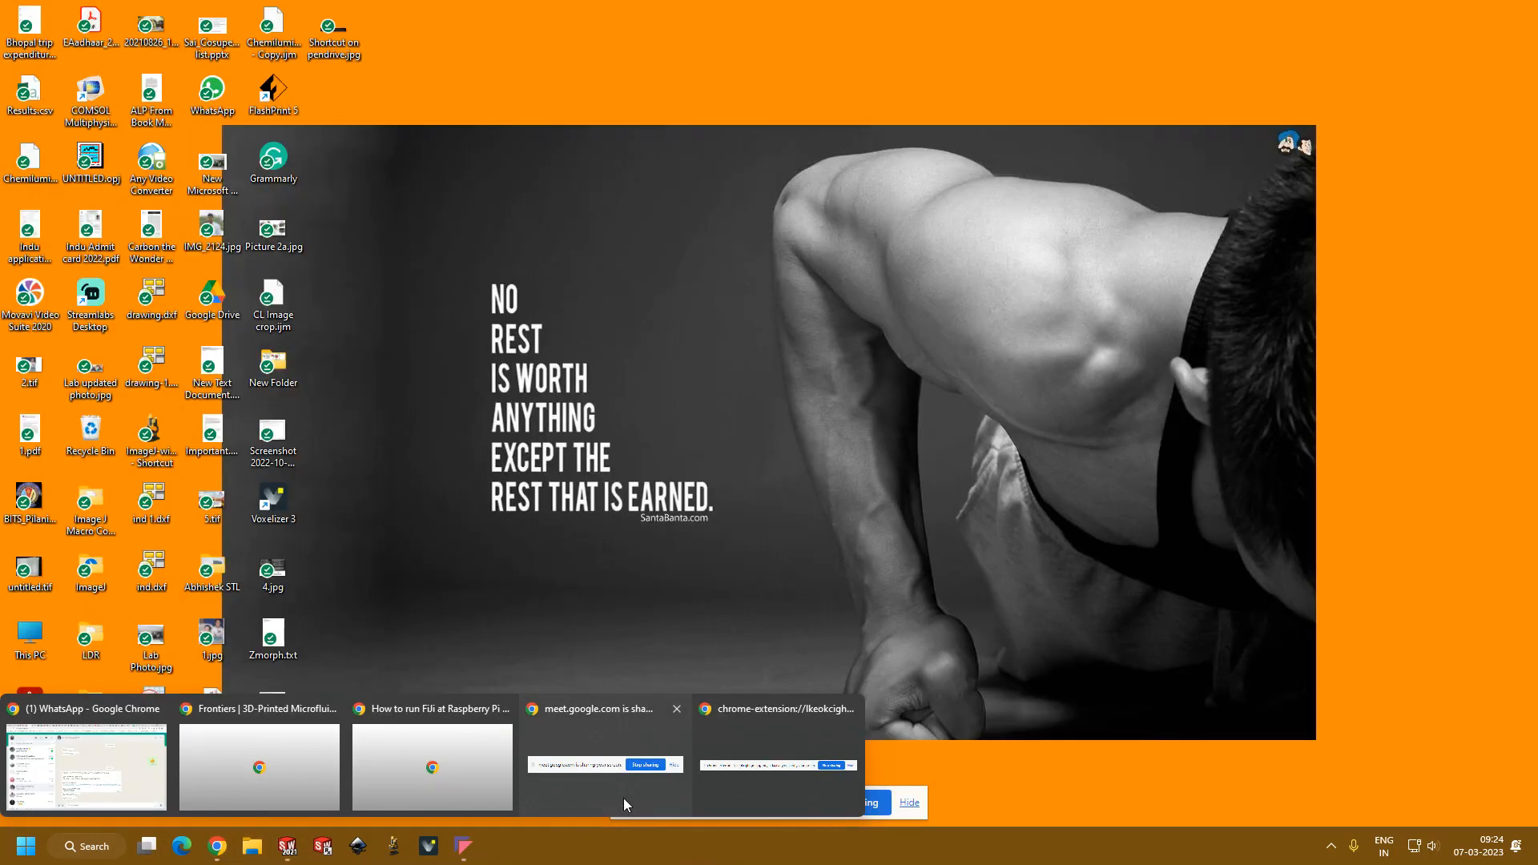
{"action": "left_click", "coordinate": [623, 798]}
{"action": "left_click", "coordinate": [908, 802]}
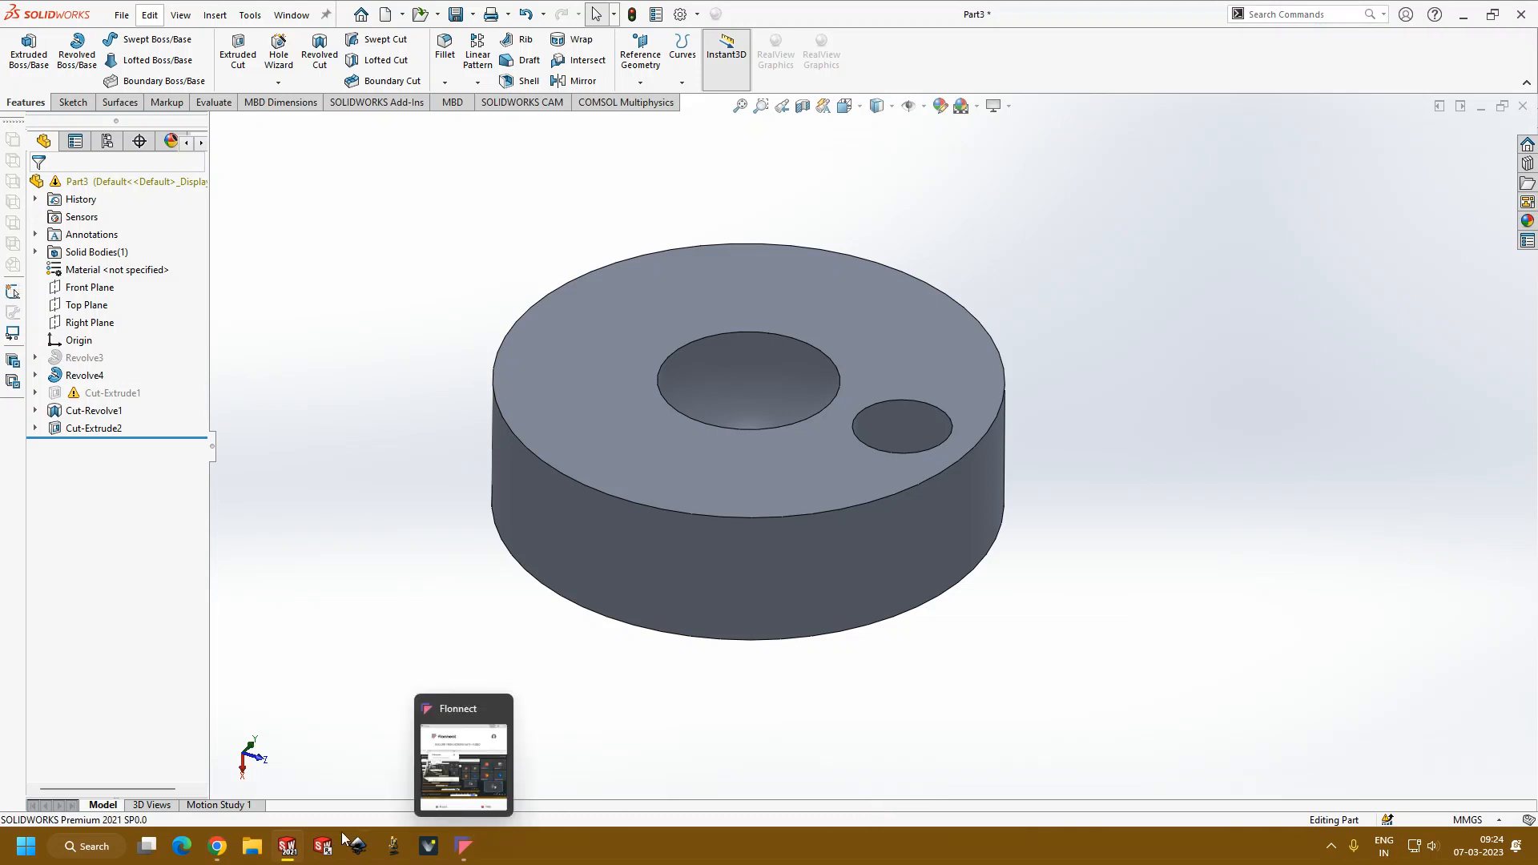
{"action": "left_click", "coordinate": [451, 771]}
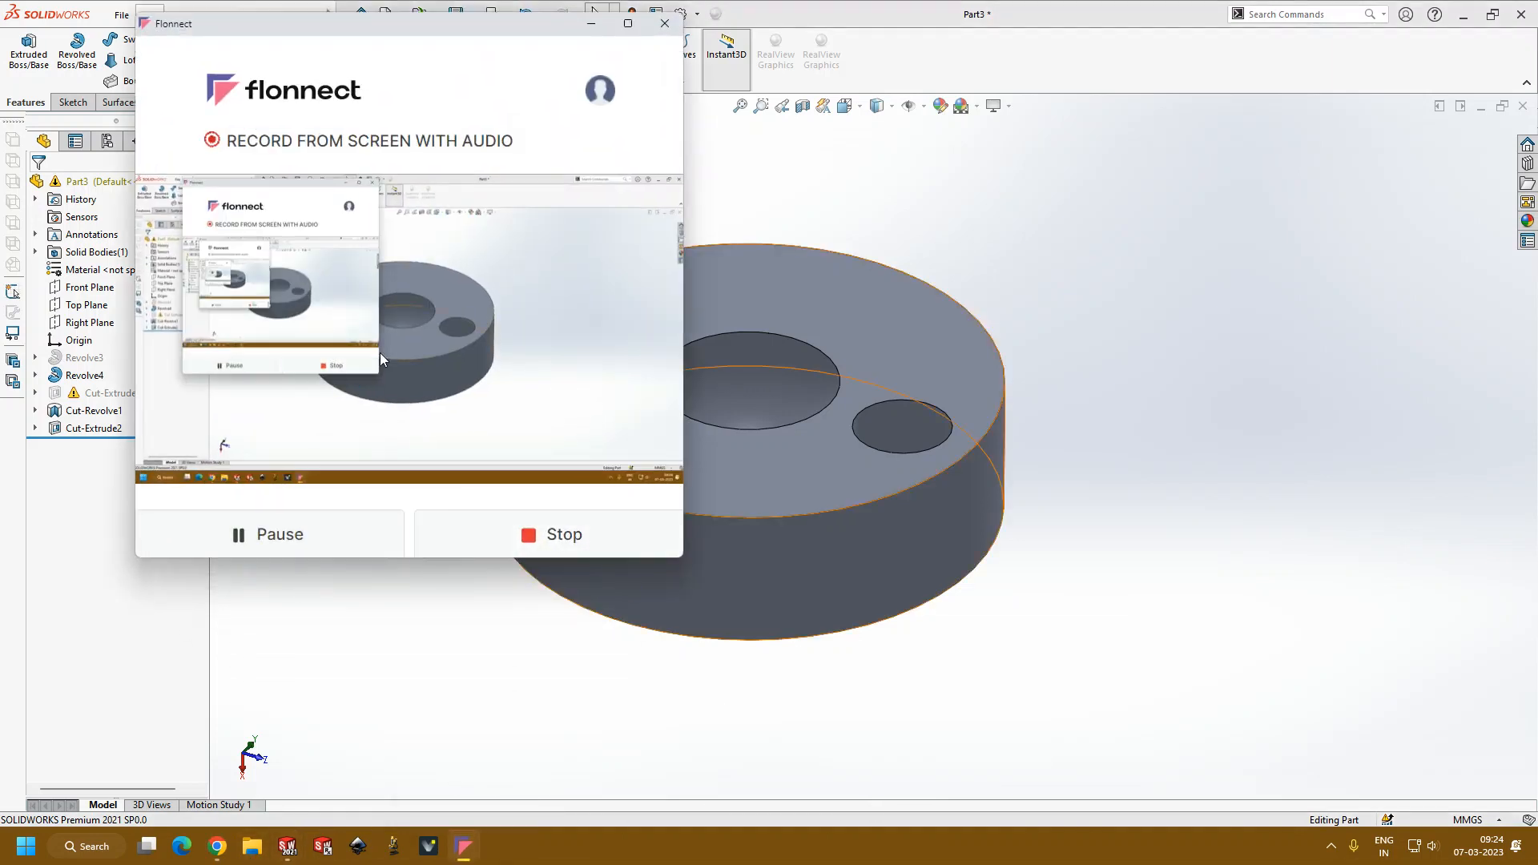